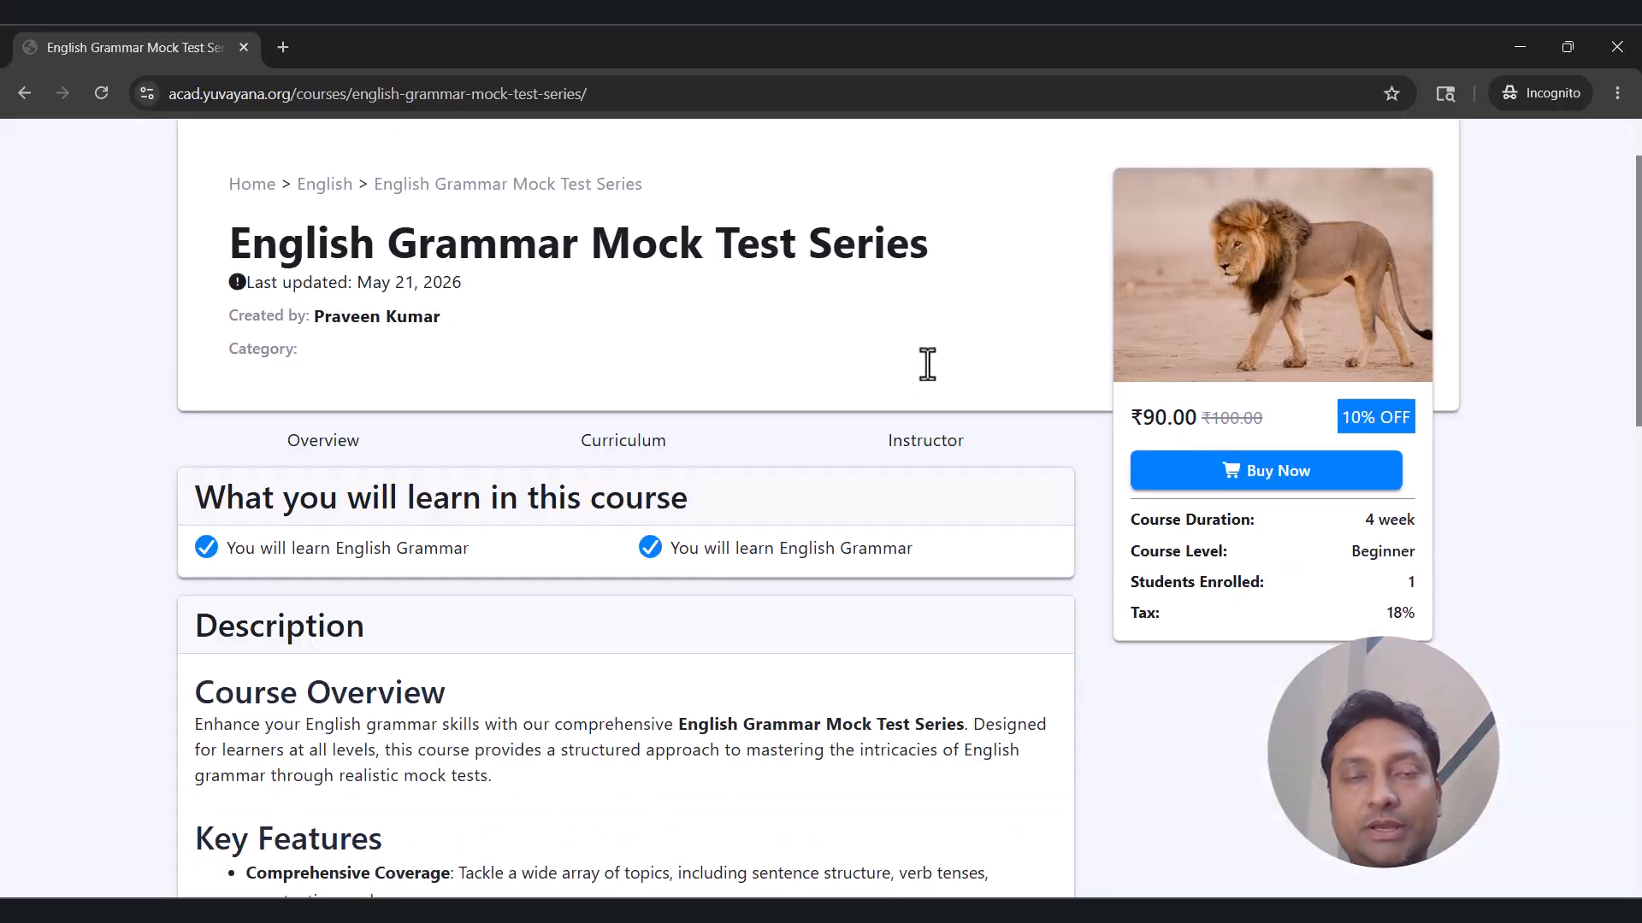
# Buy the English Grammar Mock Test Series course, entering Student in the billing form.
pyautogui.scroll(-8, 926, 363)
pyautogui.scroll(-8, 930, 377)
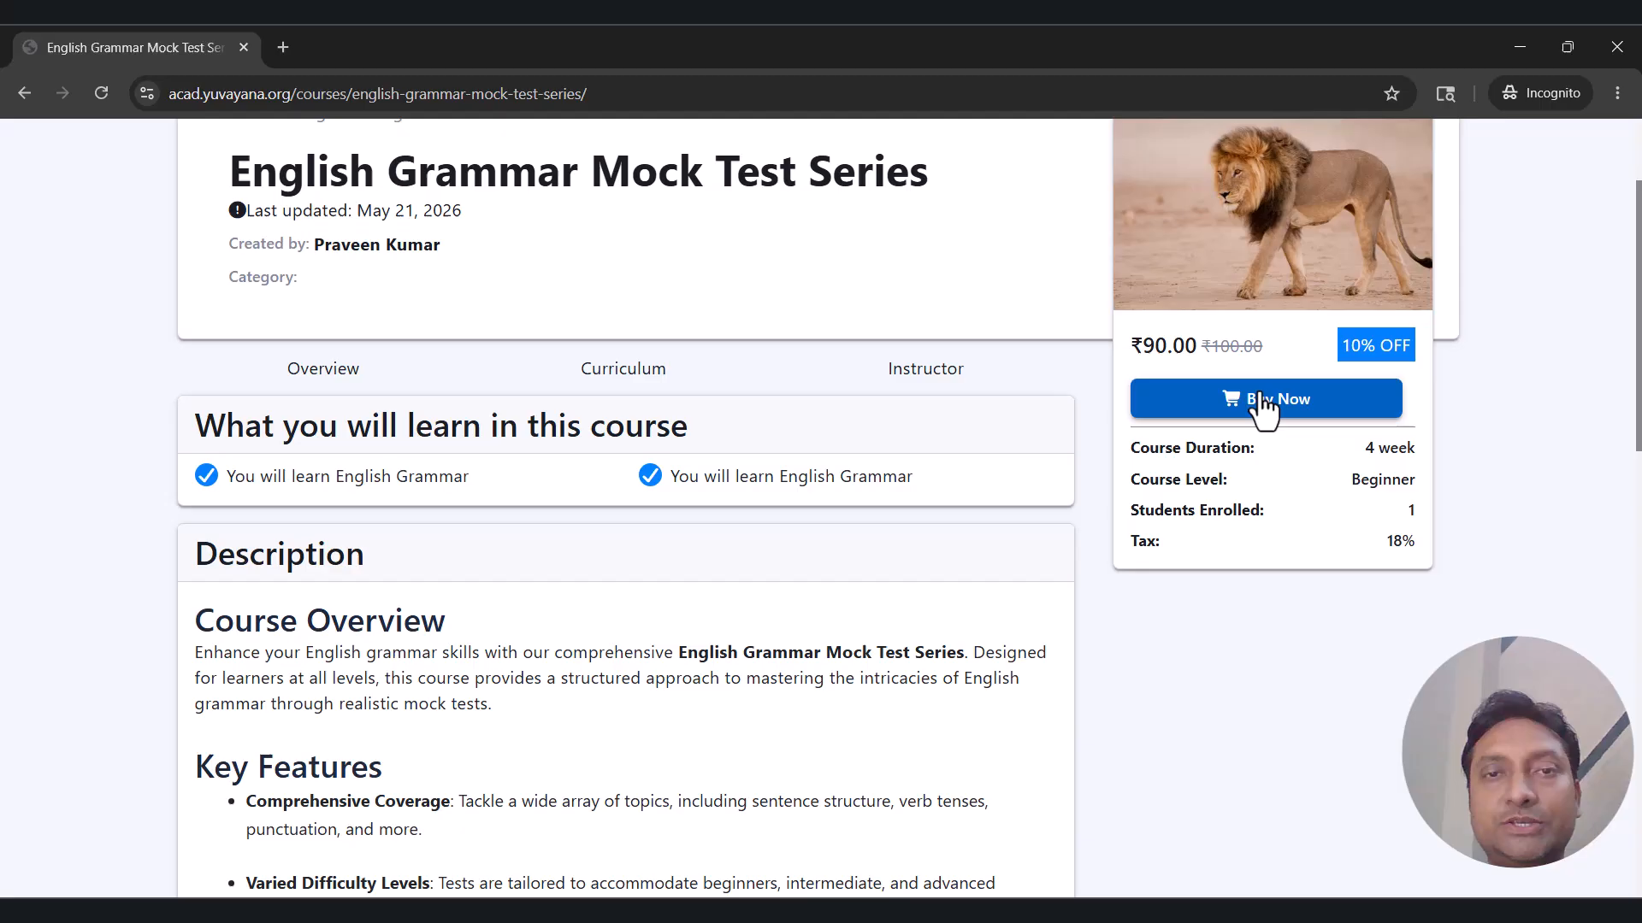
pyautogui.click(1262, 402)
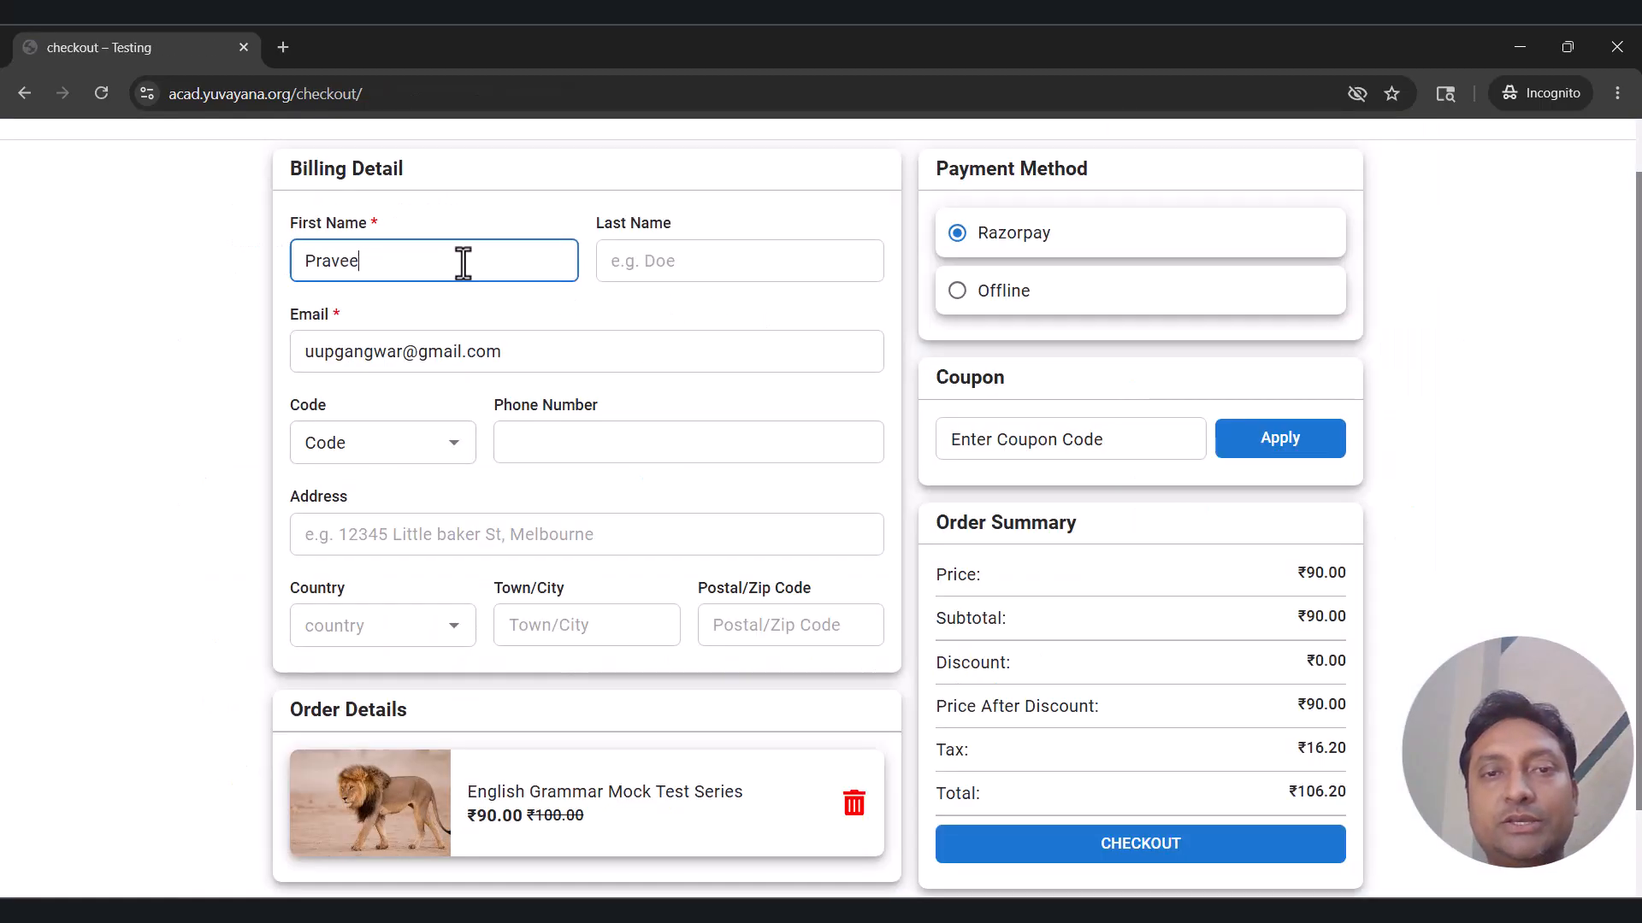
pyautogui.press('Tab')
pyautogui.write('Student')
# Place the order, then open the purchased course from My Courses.
pyautogui.scroll(-1, 755, 613)
pyautogui.scroll(1, 1147, 696)
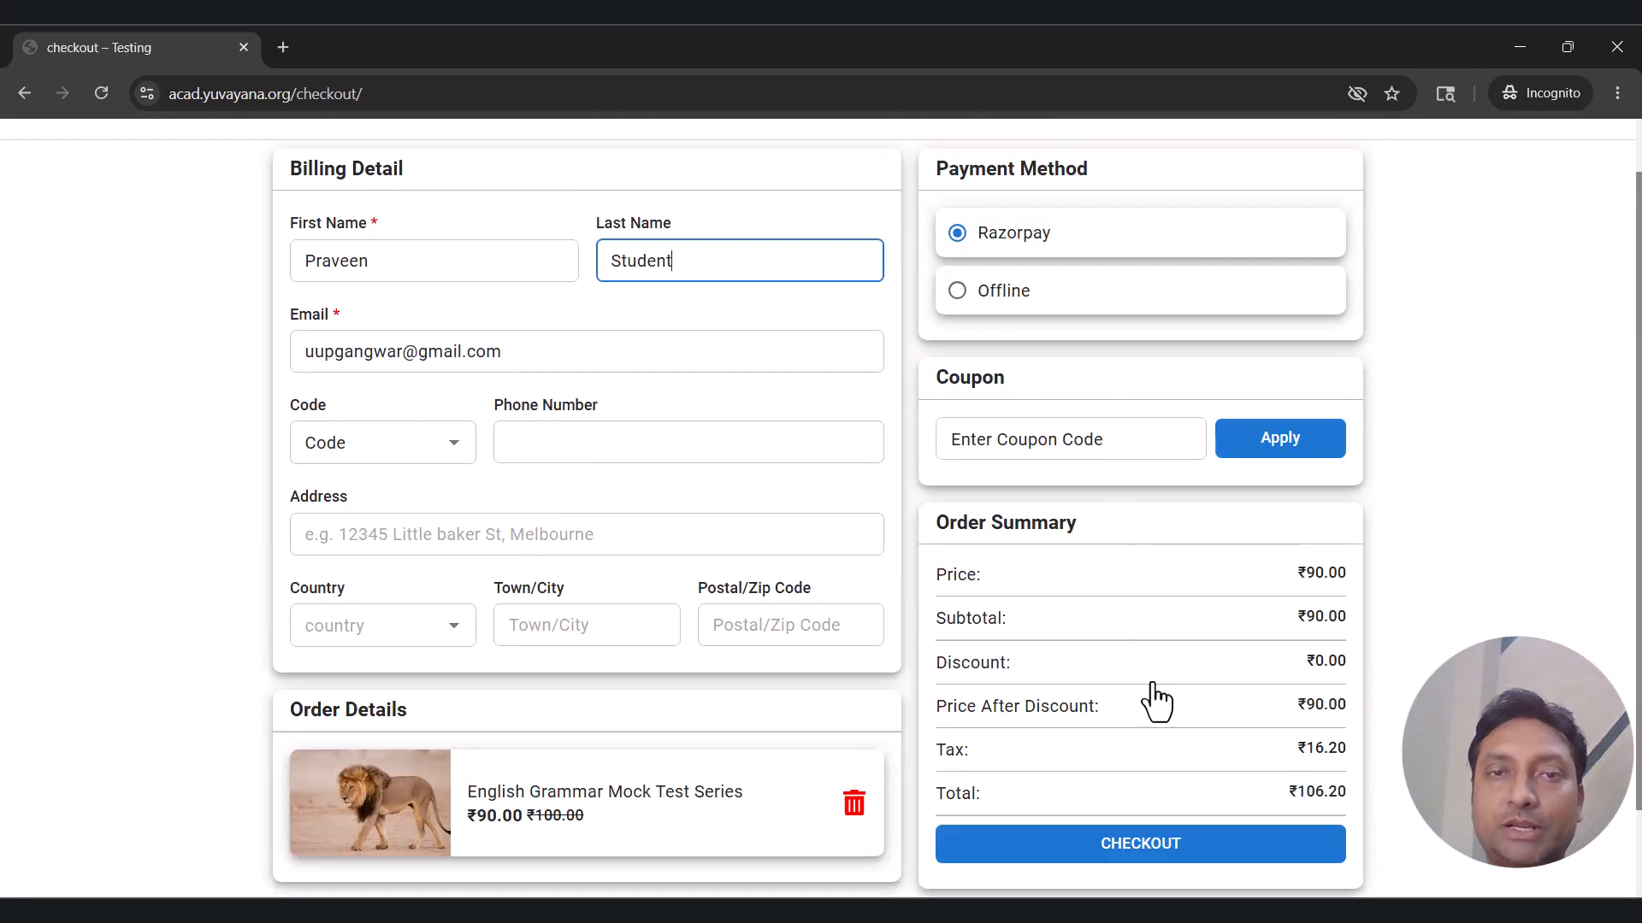
pyautogui.scroll(-1, 1197, 752)
pyautogui.click(1224, 796)
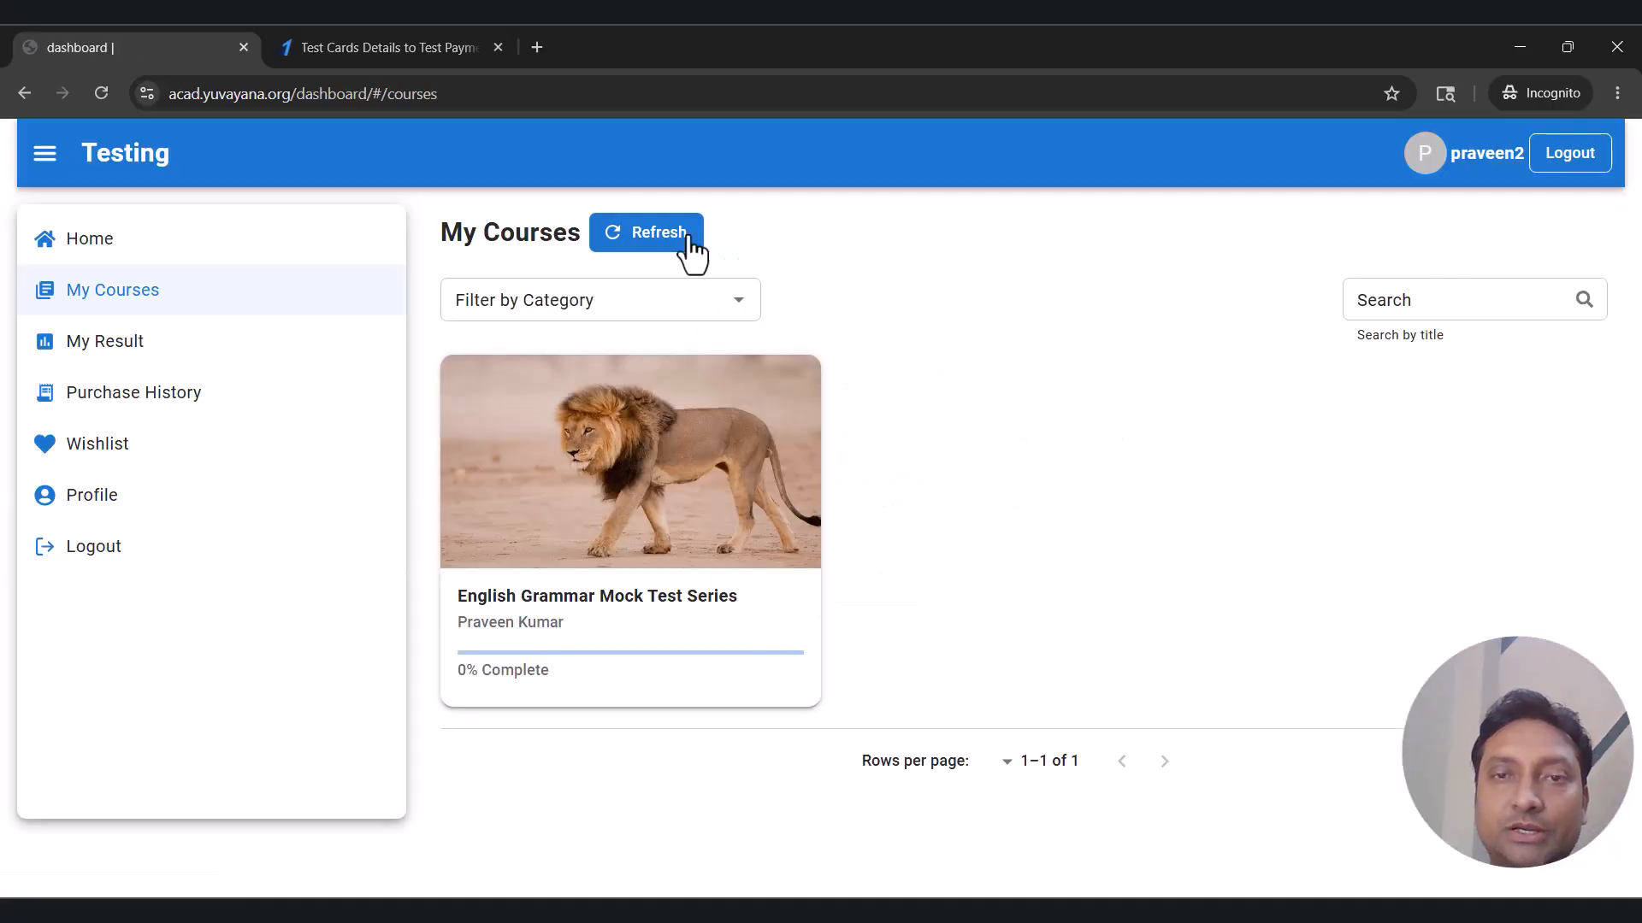
pyautogui.click(678, 522)
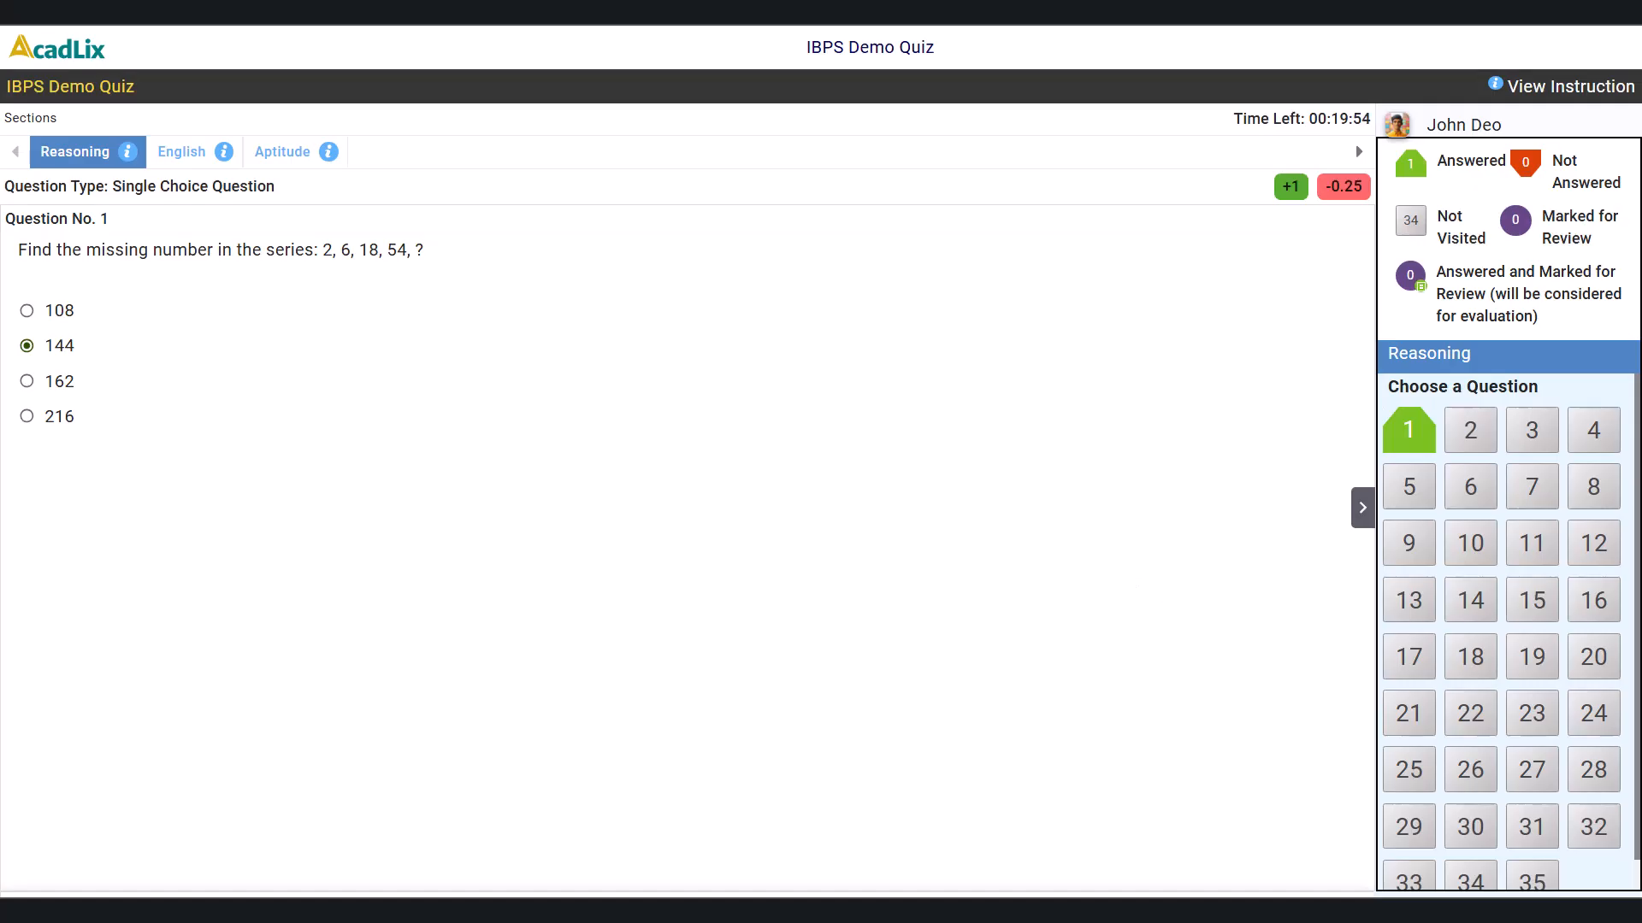
# Answer and mark Reasoning questions, picking 28 for question 18, then submit the Reasoning section.
pyautogui.click(1316, 906)
pyautogui.click(26, 346)
pyautogui.click(146, 893)
pyautogui.click(147, 893)
pyautogui.click(27, 382)
pyautogui.click(1316, 907)
pyautogui.click(1316, 907)
pyautogui.click(26, 381)
# Answer English questions 1–10, choosing Strong as Fragile's antonym, and mark question 10 for review.
pyautogui.click(1316, 906)
pyautogui.click(1471, 657)
pyautogui.click(27, 416)
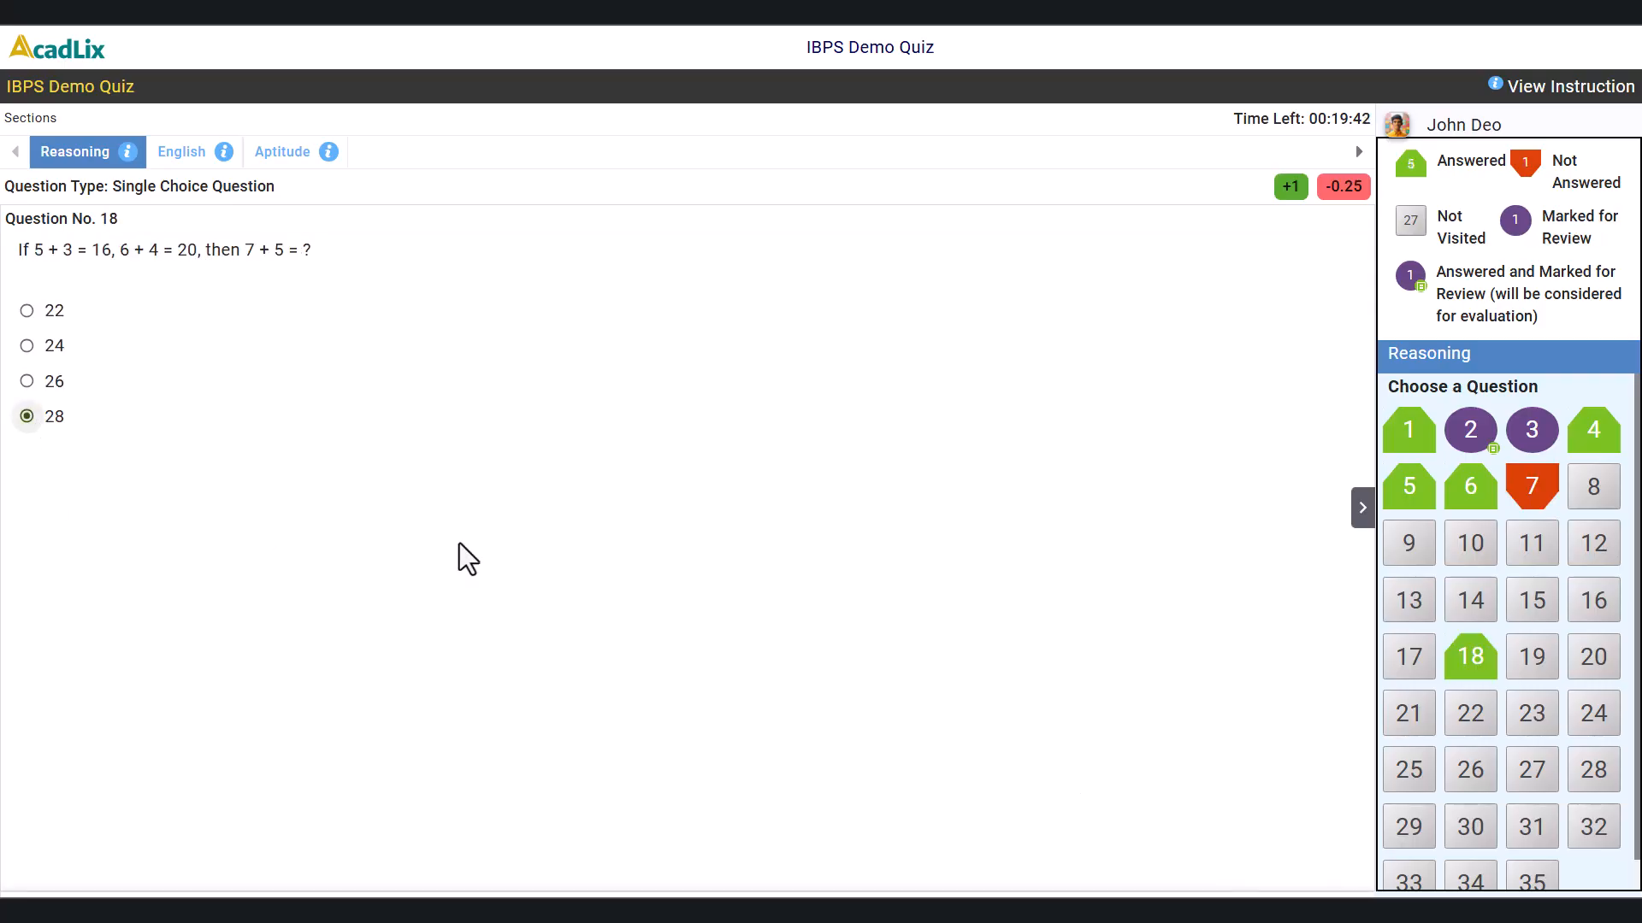
pyautogui.click(1508, 907)
pyautogui.click(1307, 587)
pyautogui.click(67, 346)
pyautogui.click(1316, 907)
pyautogui.click(66, 381)
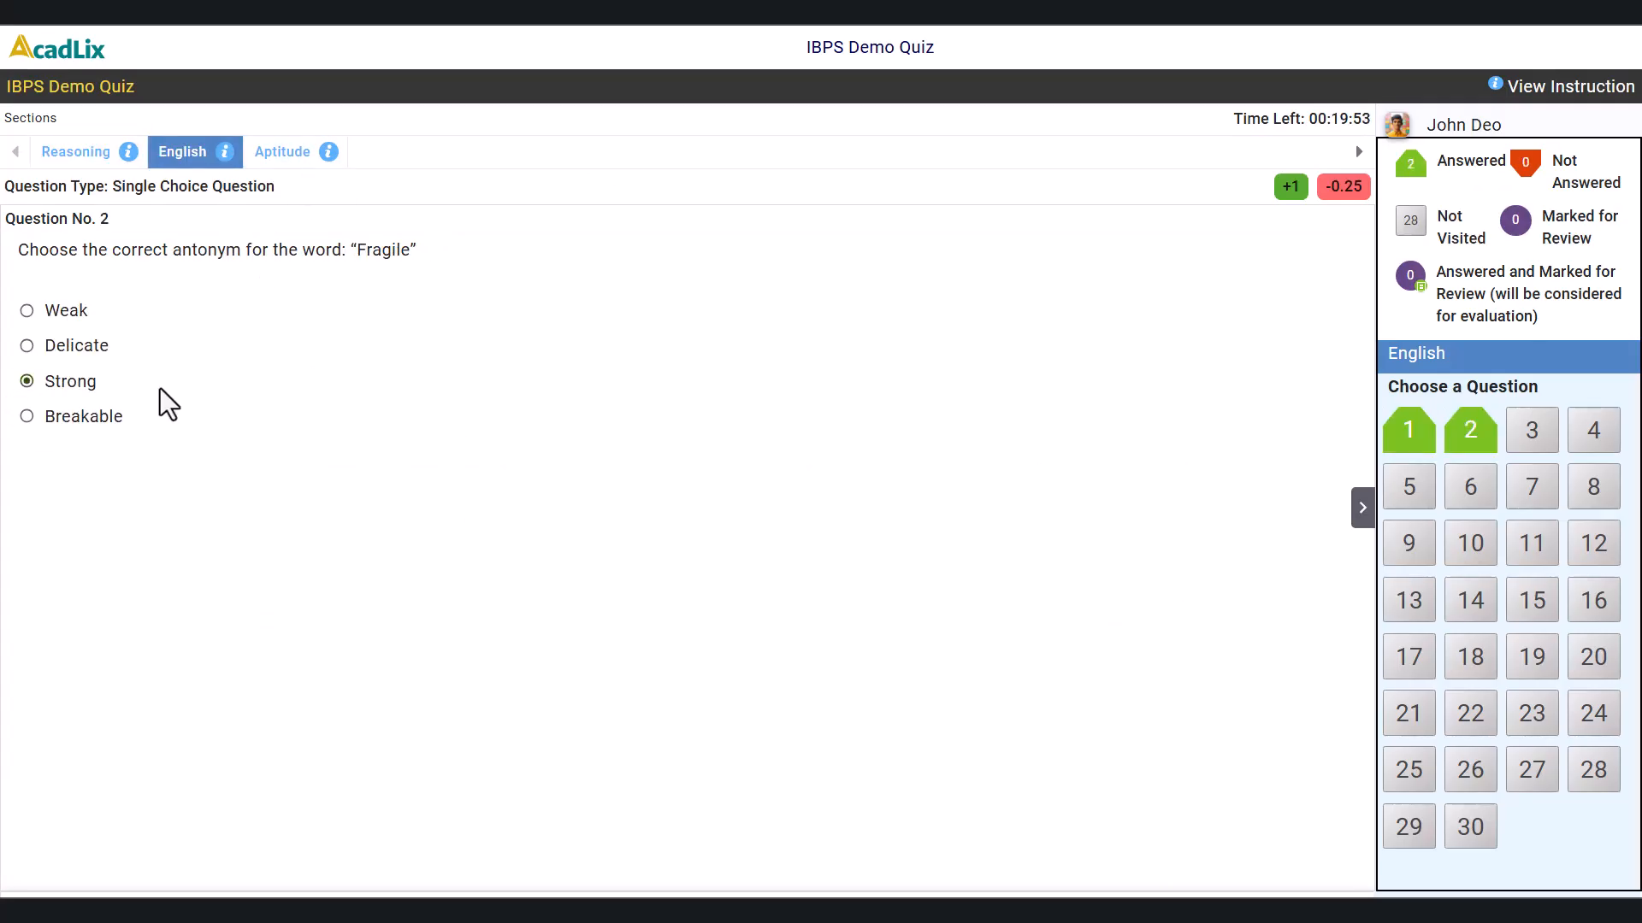
pyautogui.click(1317, 906)
pyautogui.click(67, 345)
# Work through English questions 11–24, picking Plain for question 24, then submit the English section.
pyautogui.click(1316, 906)
pyautogui.click(1410, 601)
pyautogui.click(60, 416)
pyautogui.click(1474, 547)
pyautogui.click(147, 902)
pyautogui.click(56, 396)
pyautogui.click(146, 902)
pyautogui.click(1316, 906)
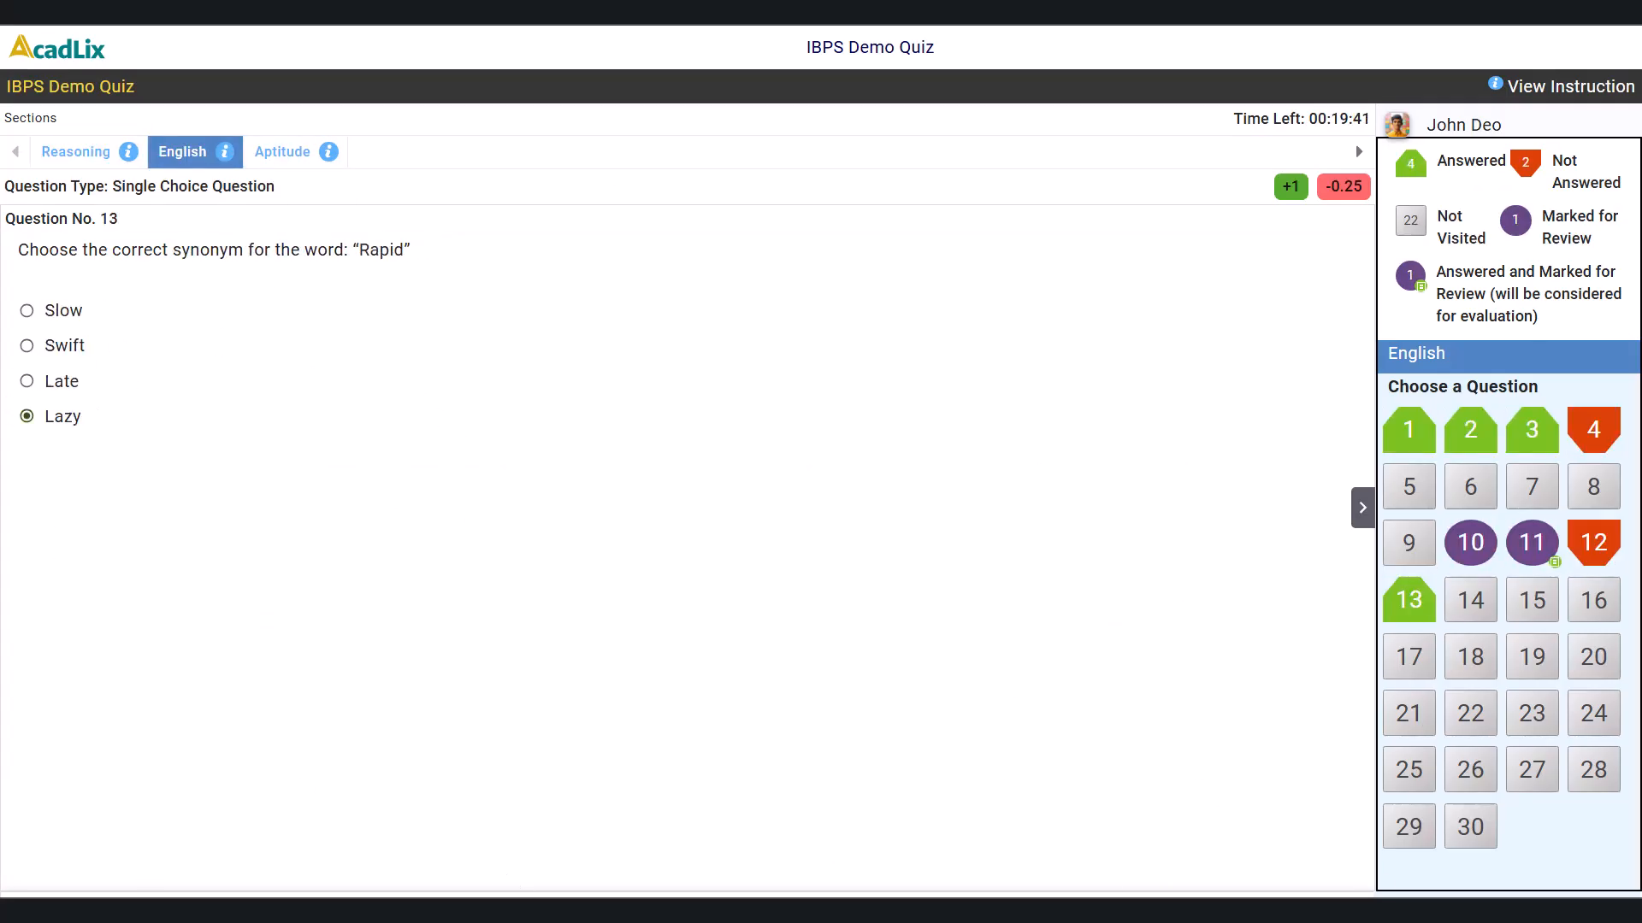
# Answer several Aptitude questions and submit the whole test for scoring.
pyautogui.click(1317, 906)
pyautogui.click(60, 381)
pyautogui.click(60, 410)
pyautogui.click(64, 345)
pyautogui.click(1508, 907)
pyautogui.click(1327, 596)
pyautogui.click(1317, 907)
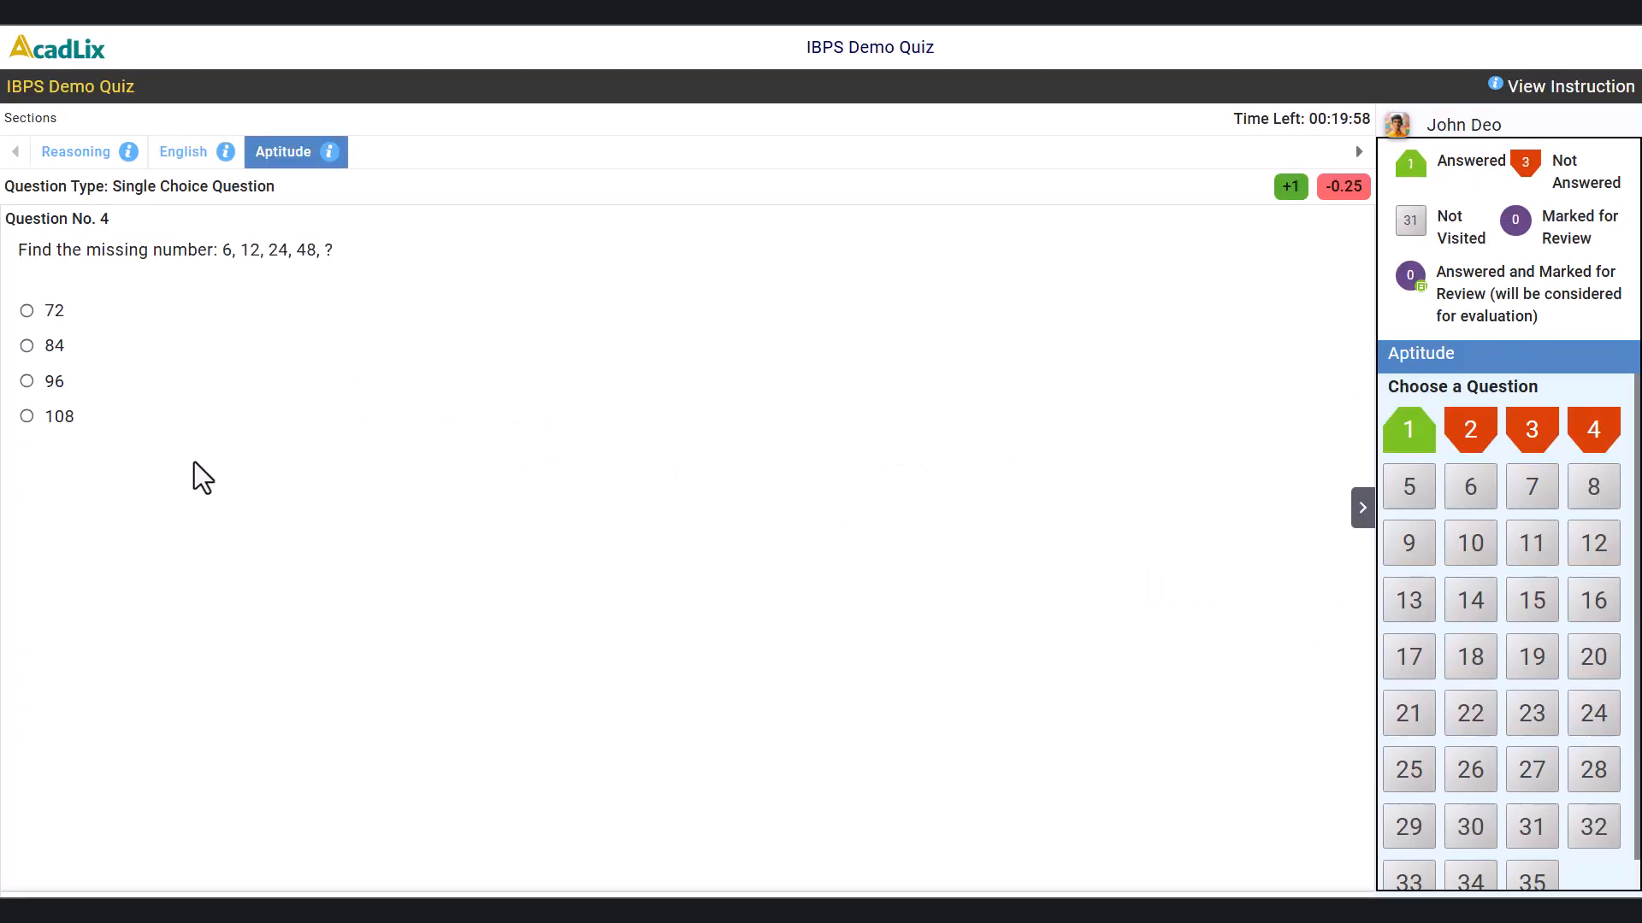
pyautogui.click(59, 381)
pyautogui.click(66, 377)
pyautogui.click(1532, 769)
pyautogui.click(60, 381)
pyautogui.click(1317, 907)
pyautogui.click(34, 346)
pyautogui.click(1317, 906)
pyautogui.click(1508, 907)
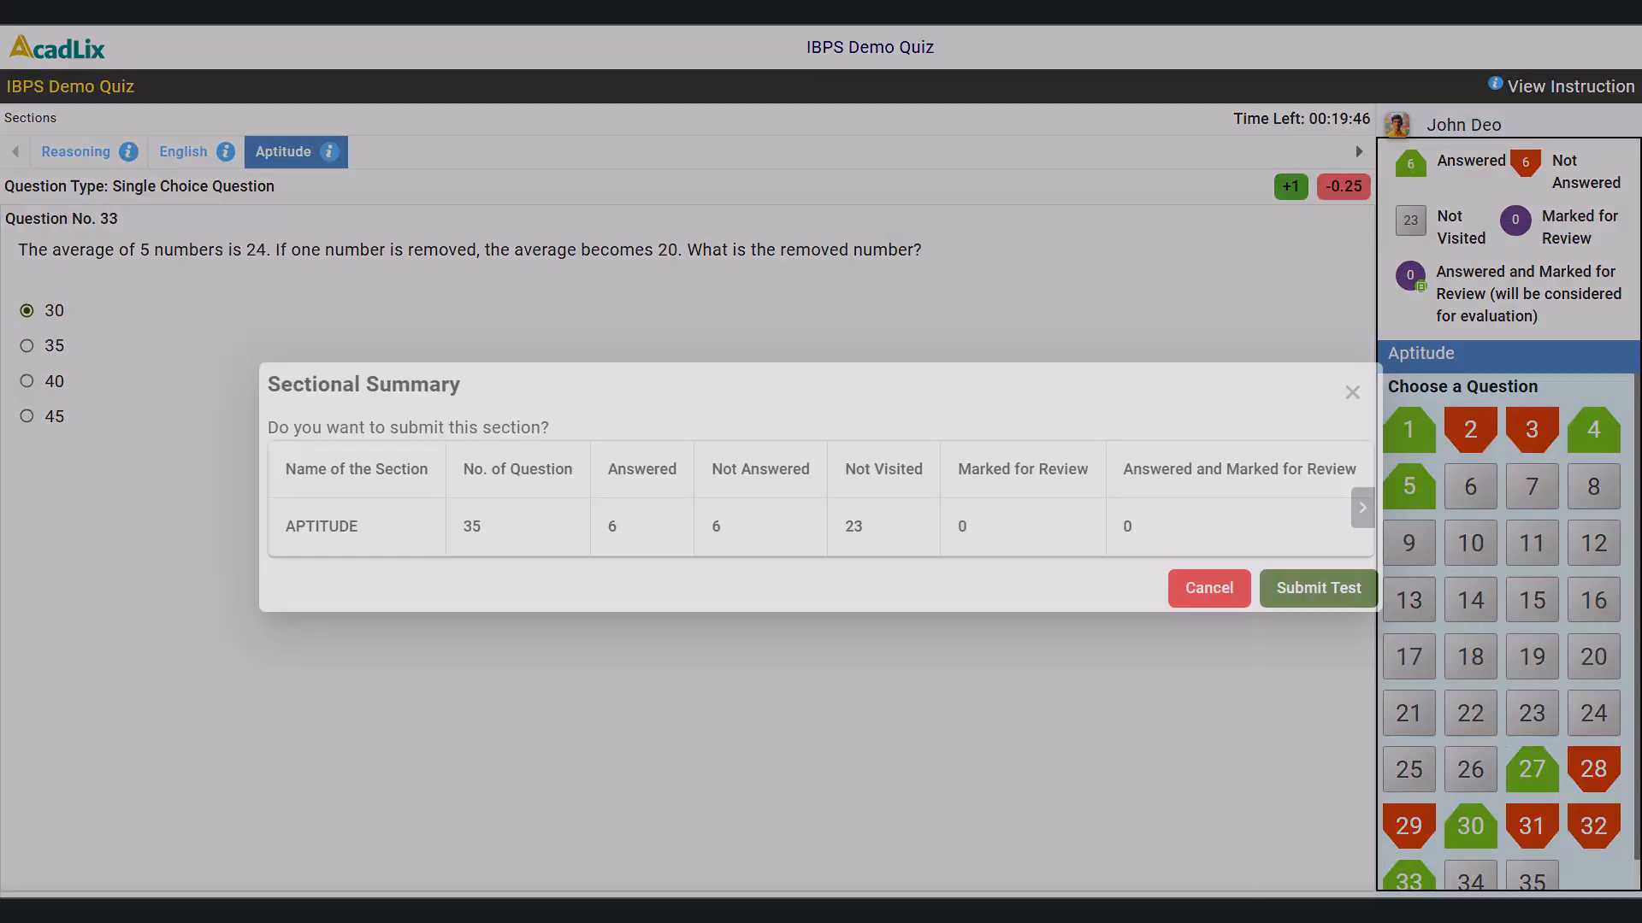
pyautogui.click(1311, 586)
pyautogui.scroll(-3, 624, 389)
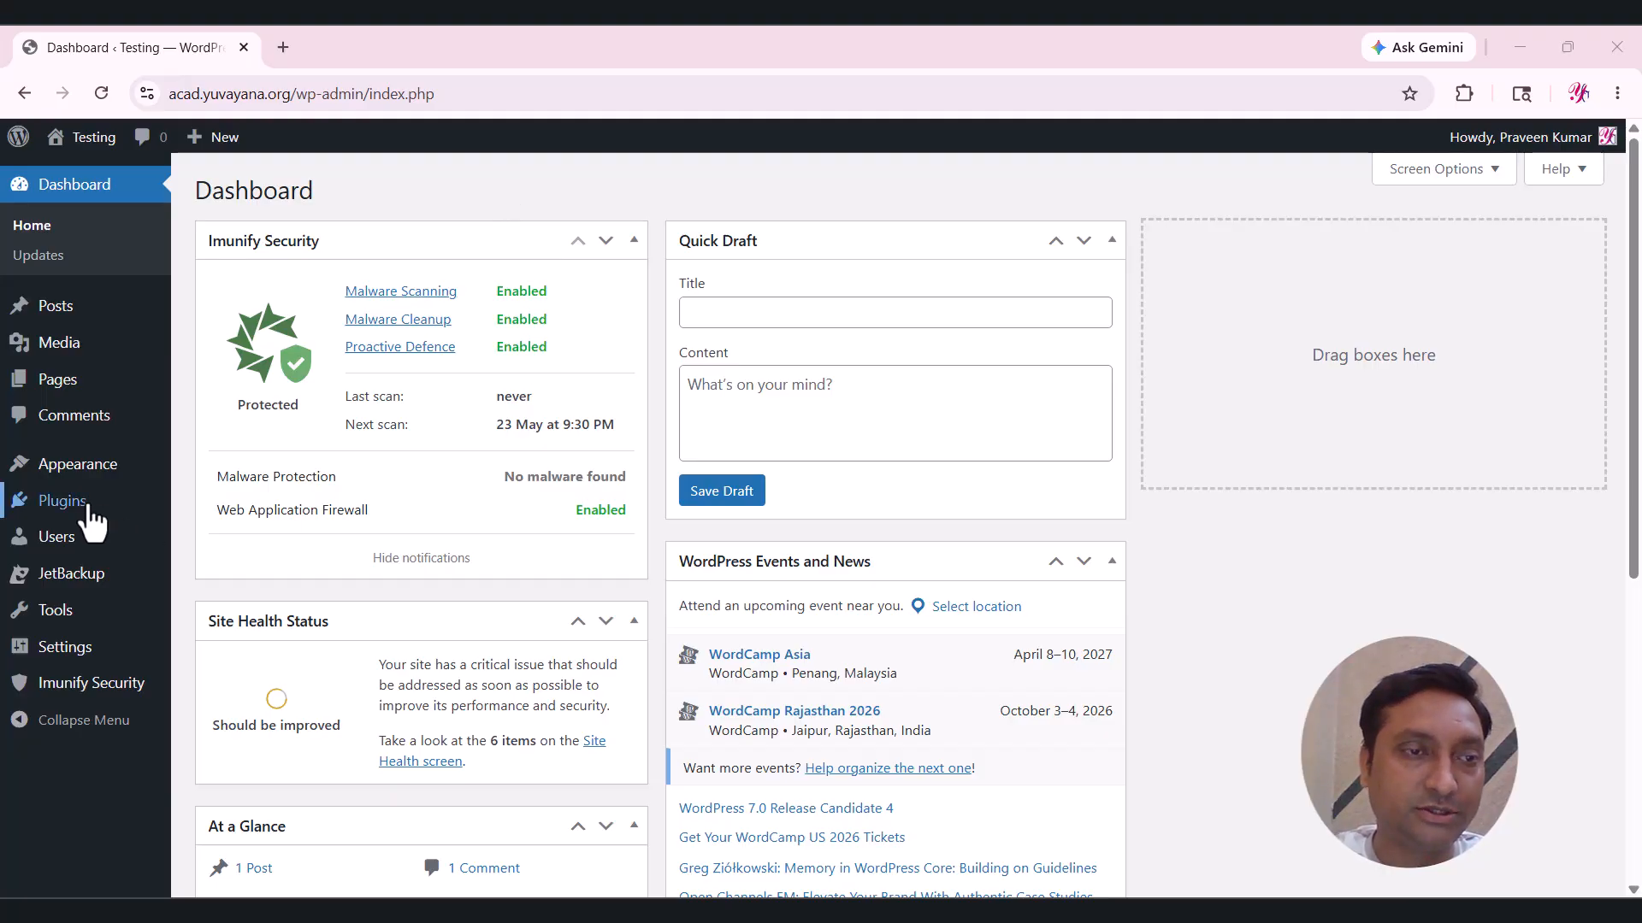
# Search the plugin directory for 'Acad', then install and activate Acadlix LMS.
pyautogui.moveTo(77, 506)
pyautogui.click(241, 538)
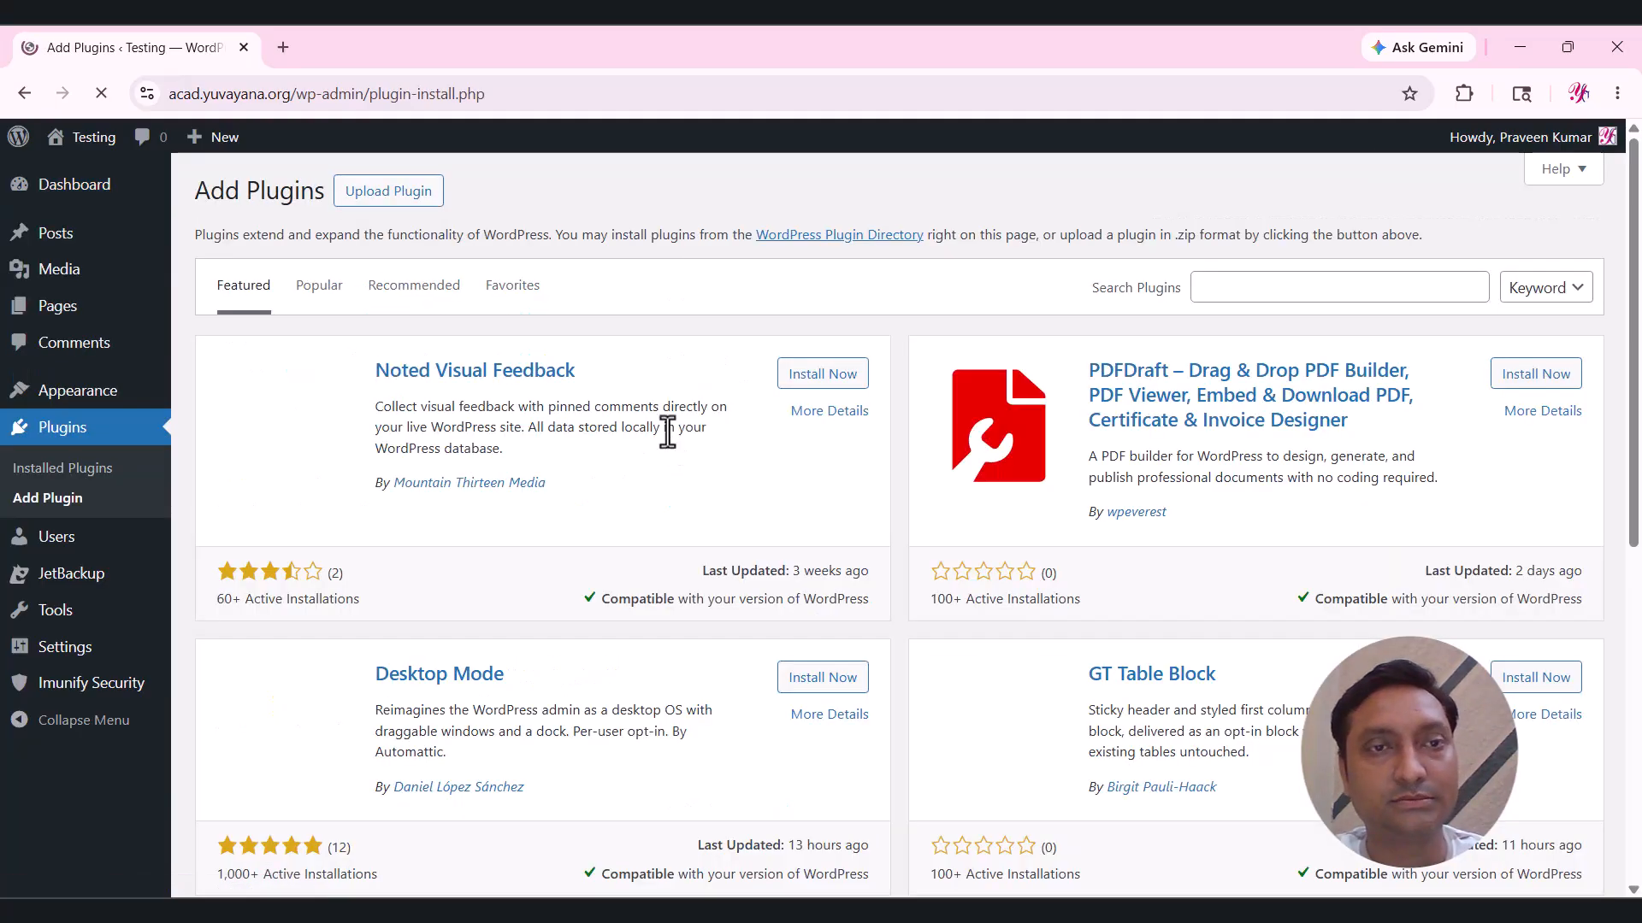
pyautogui.click(1238, 289)
pyautogui.write('Acadlix')
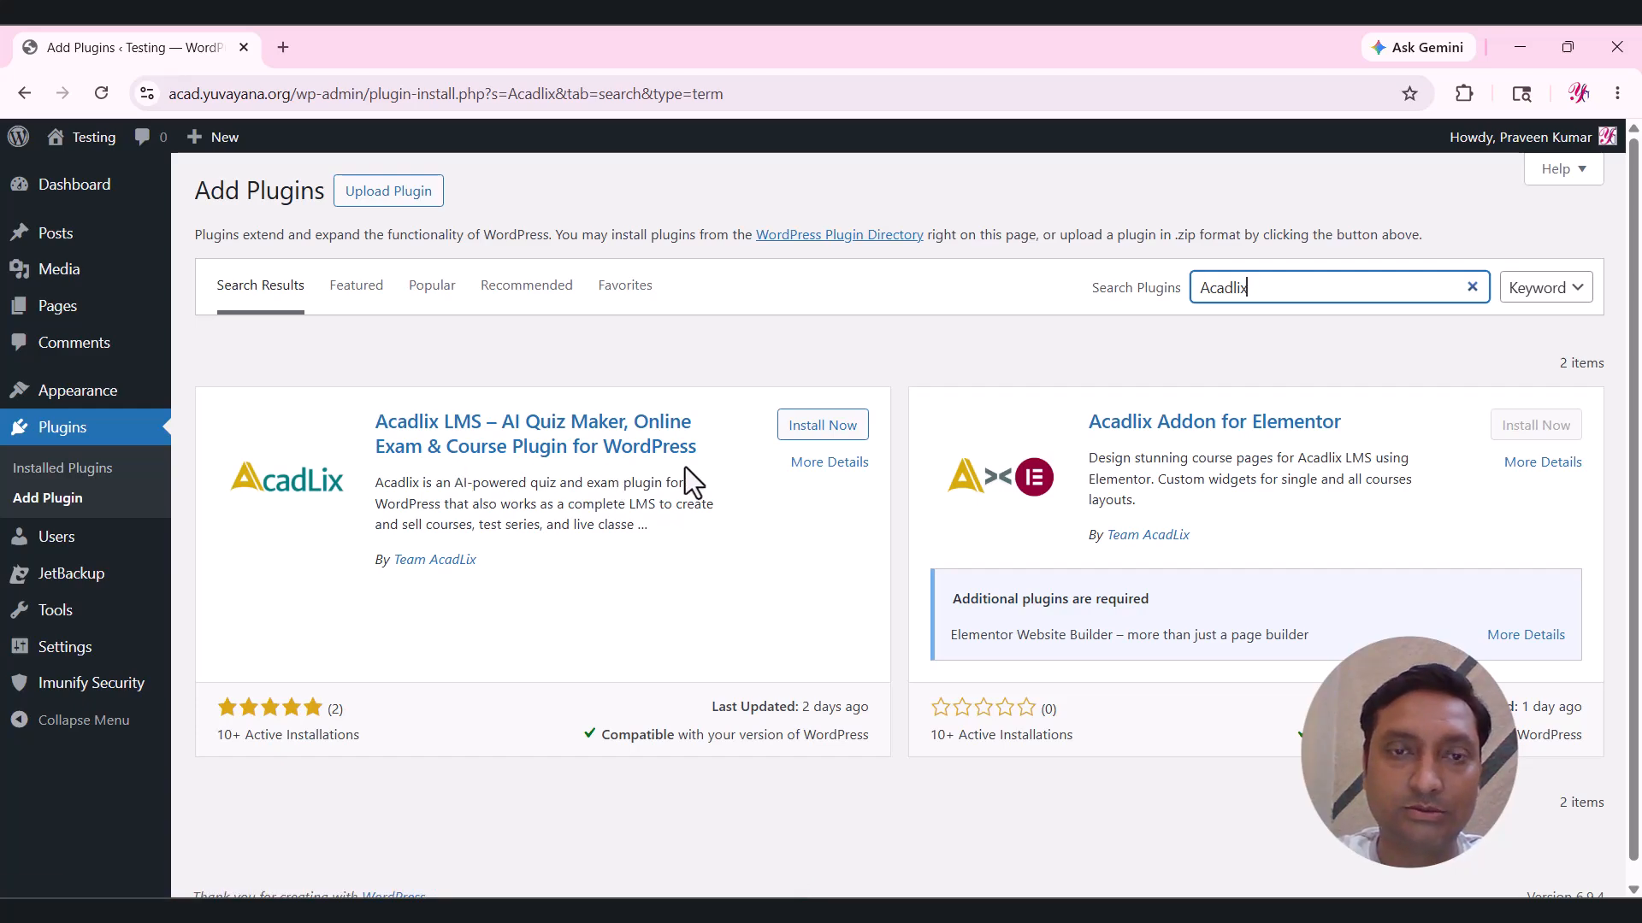
pyautogui.click(823, 427)
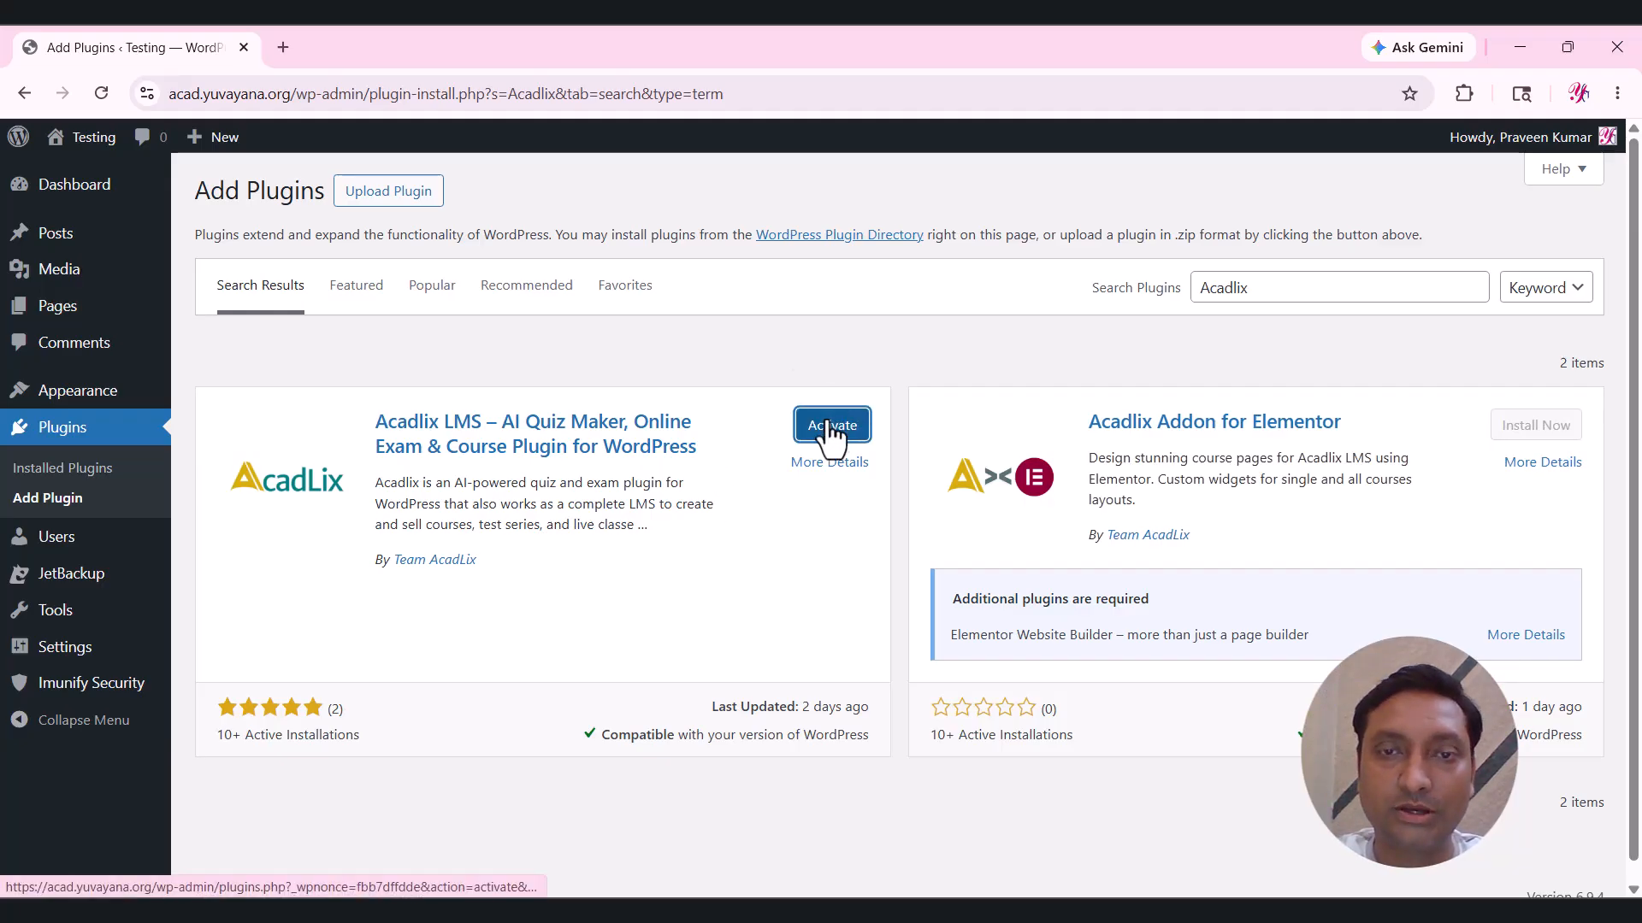
pyautogui.click(829, 430)
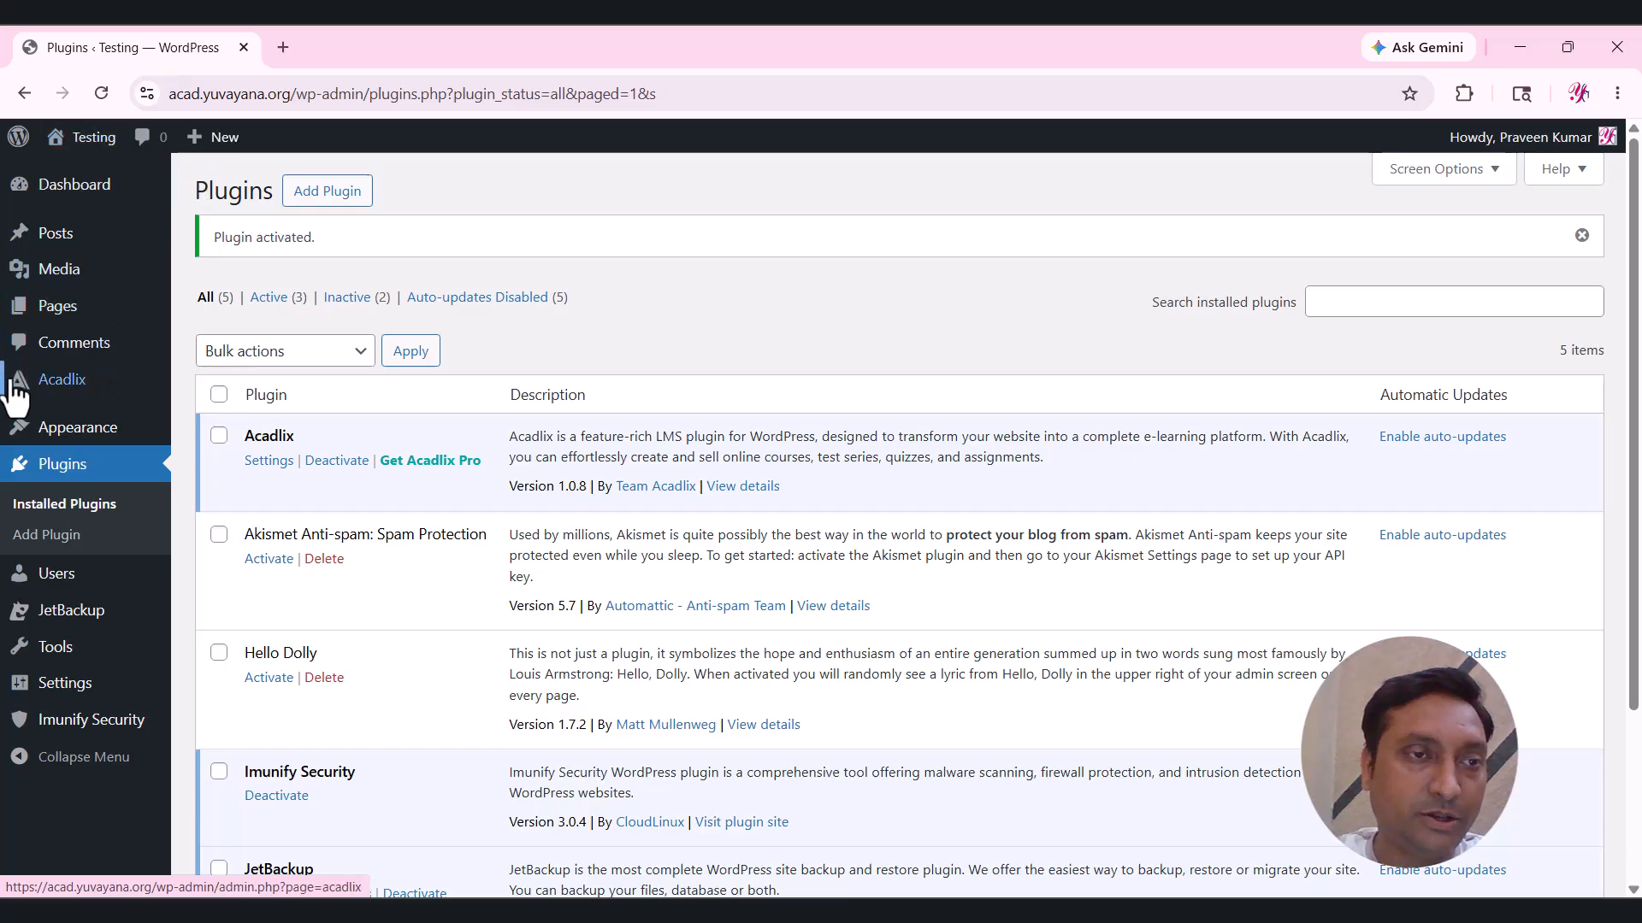
# Review the Acadlix welcome overview showing zero courses and quizzes, then go to Acadlix Settings.
pyautogui.click(59, 382)
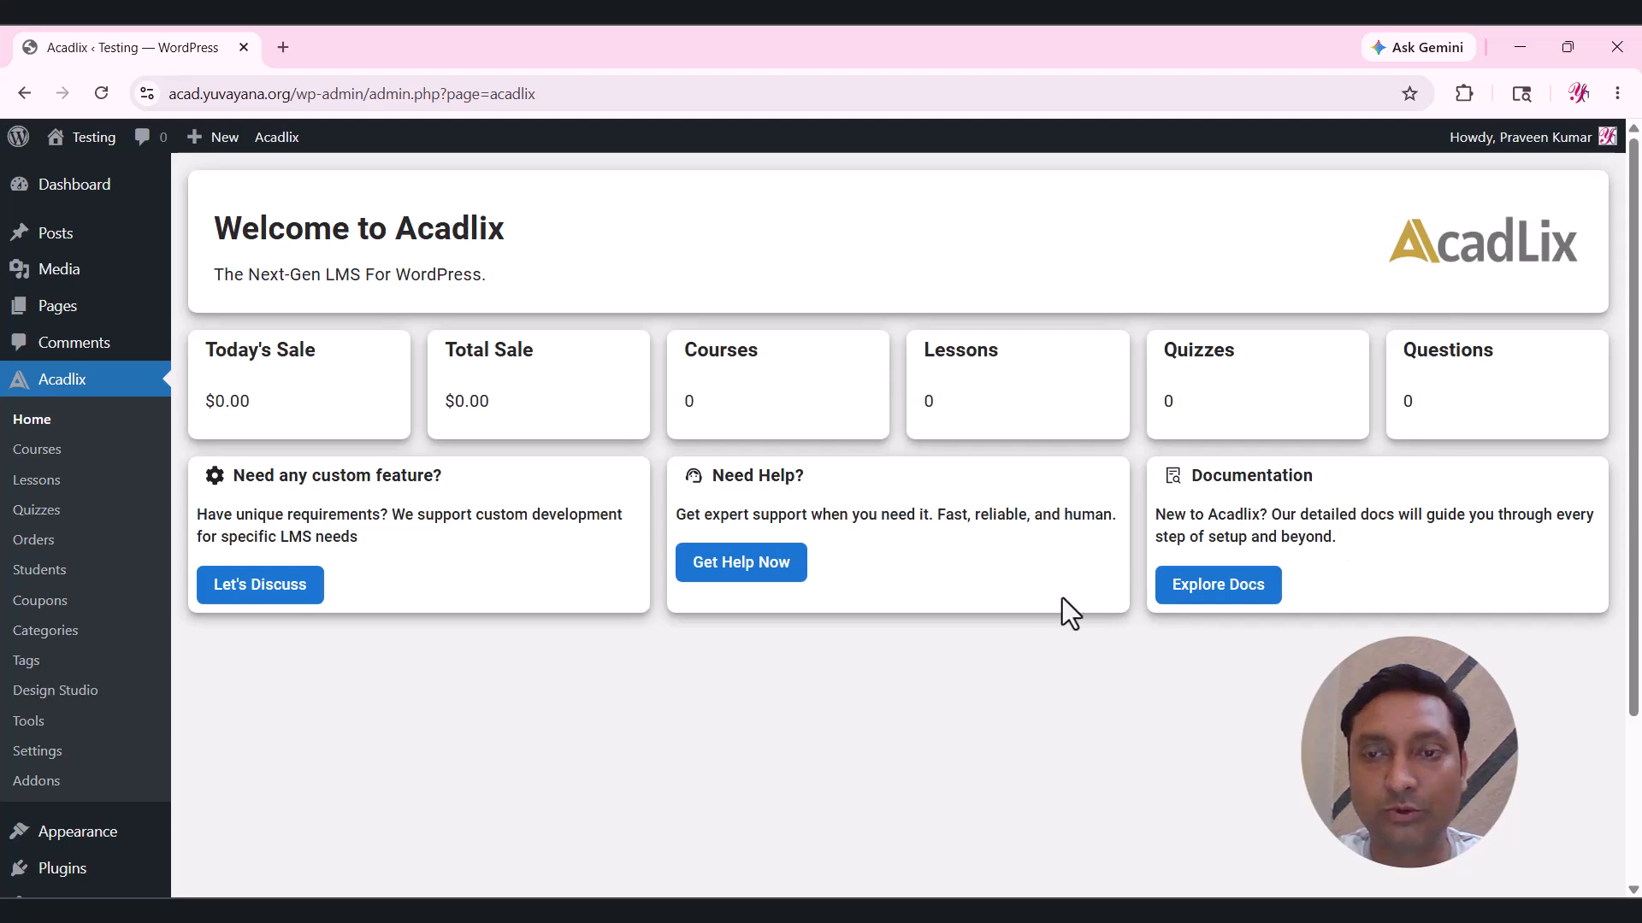
pyautogui.scroll(-1, 348, 458)
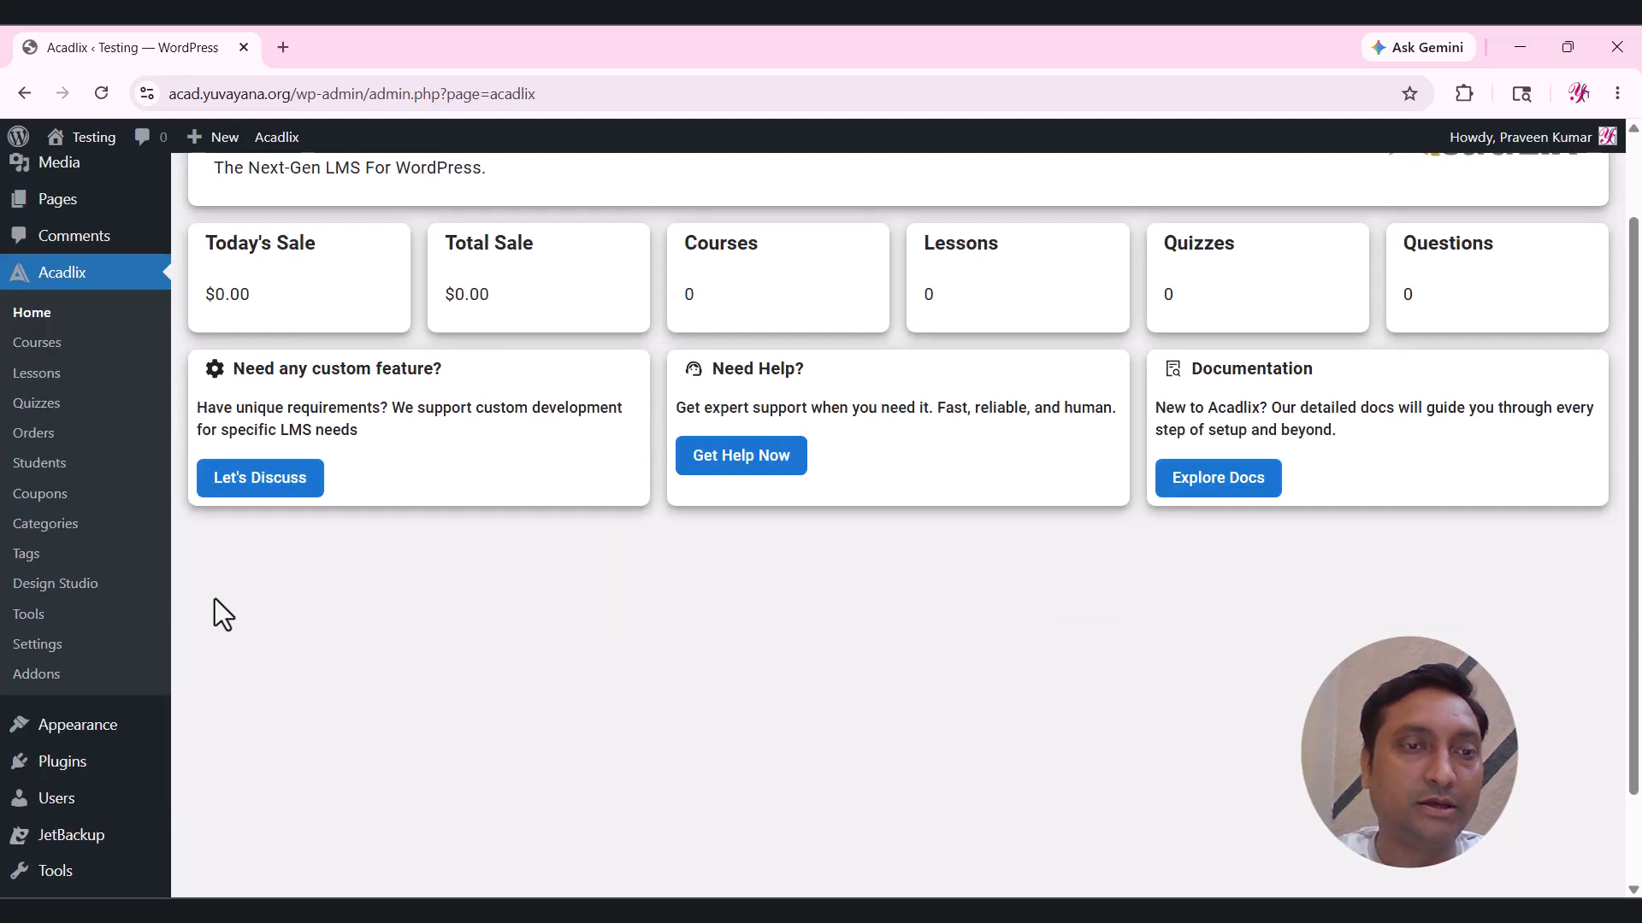
pyautogui.click(50, 654)
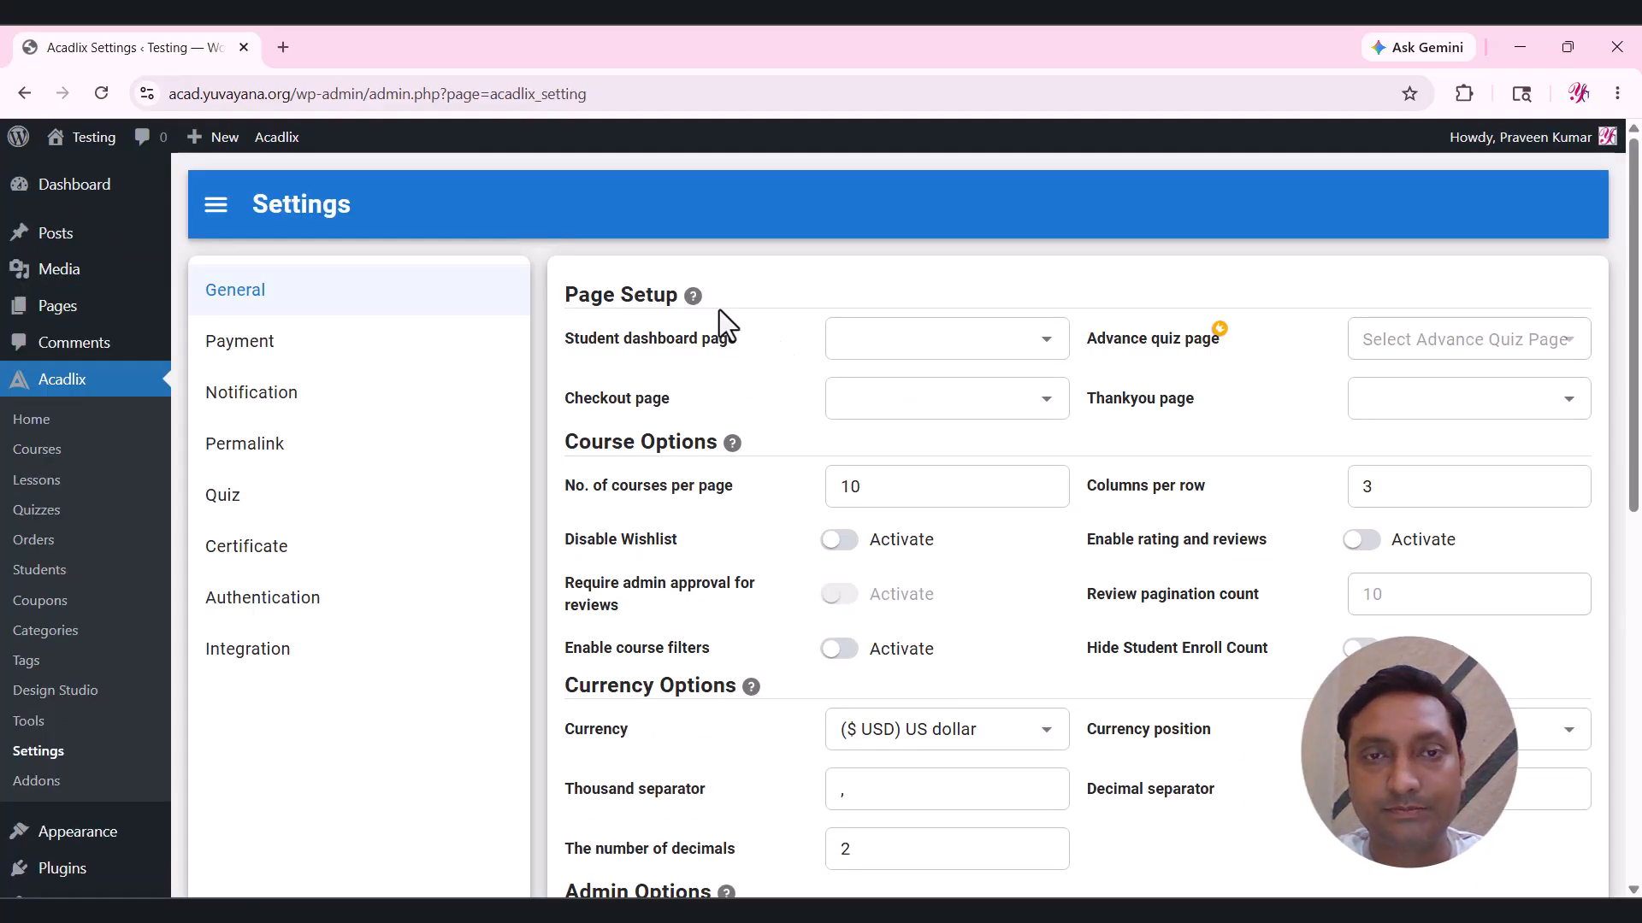
# Create new dashboard, checkout and thank-you pages in the Acadlix page setup.
pyautogui.click(930, 346)
pyautogui.write('das')
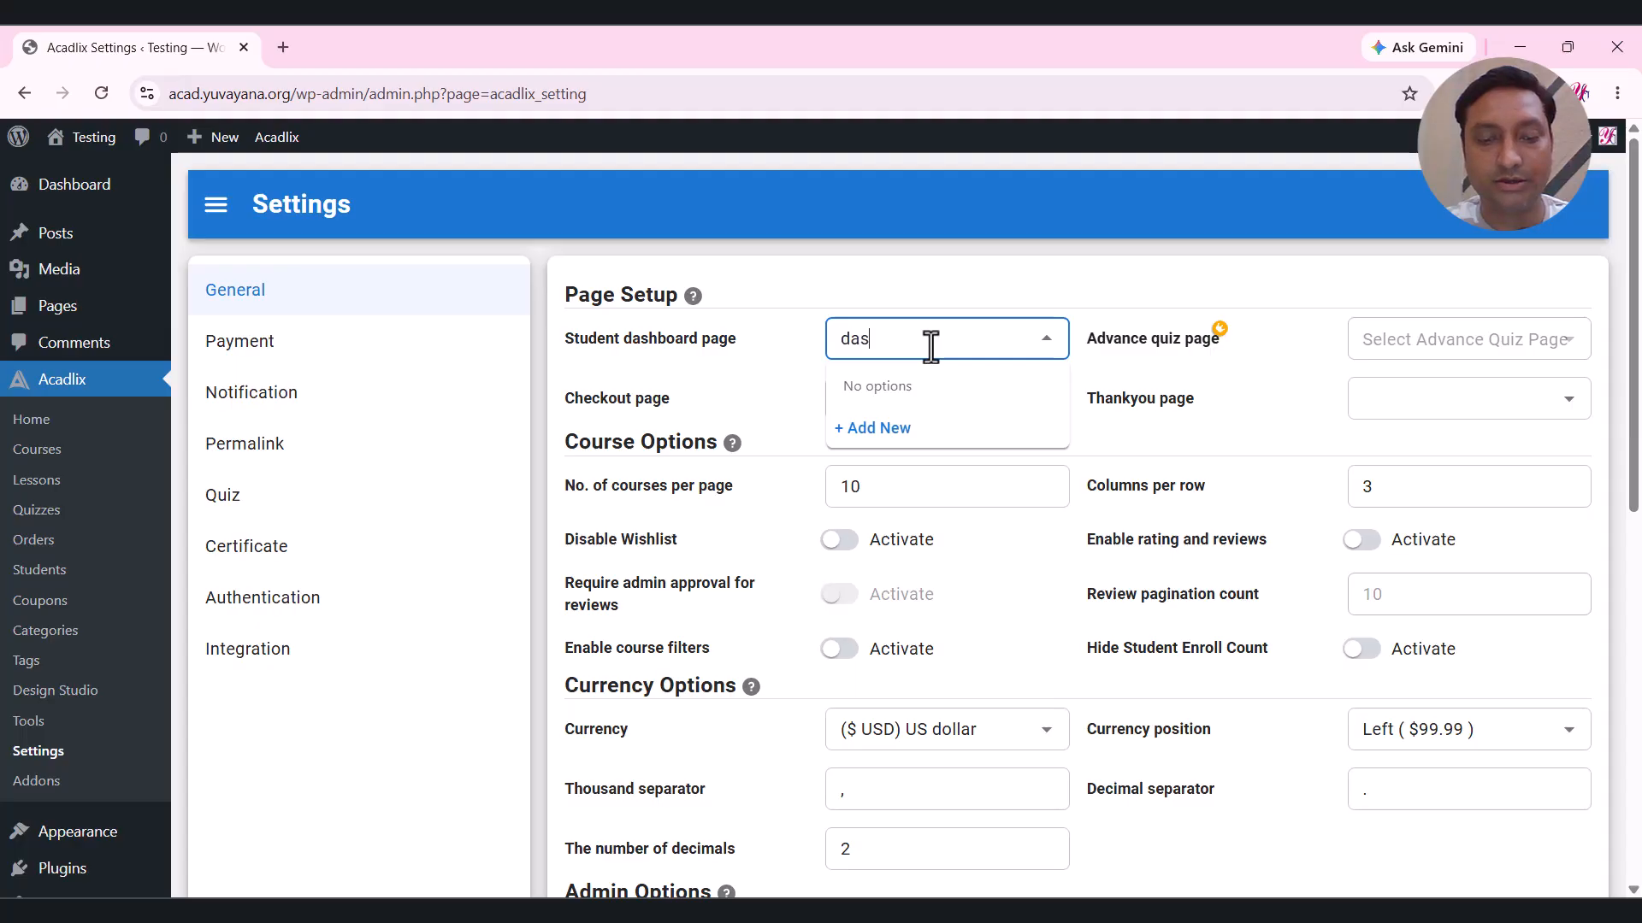
pyautogui.write('hboard')
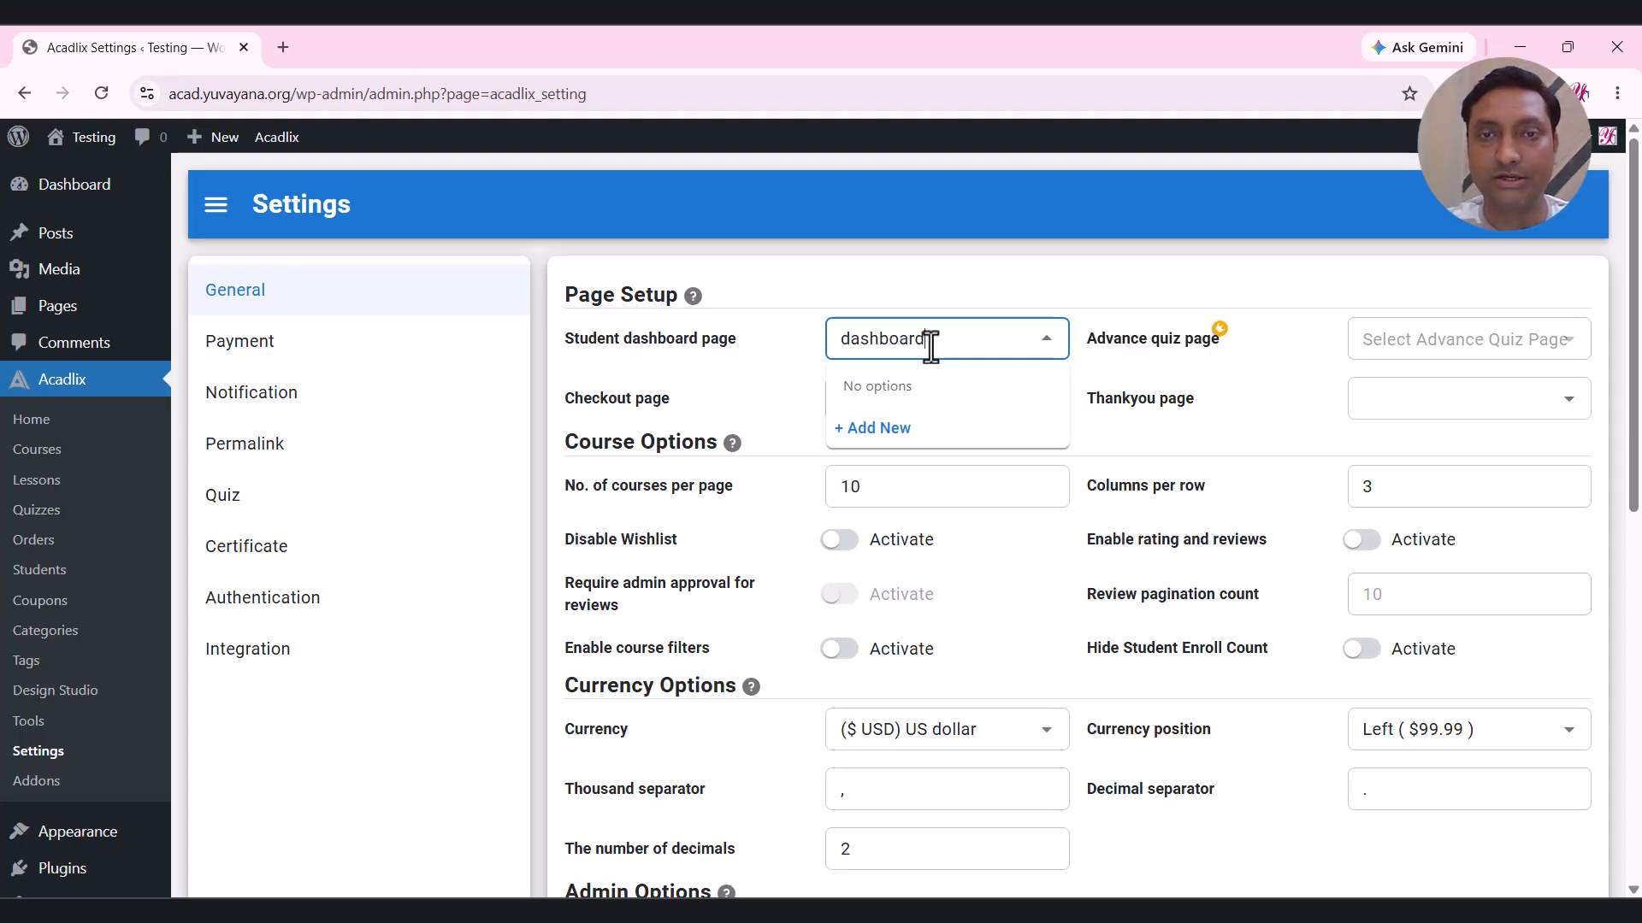
pyautogui.click(891, 428)
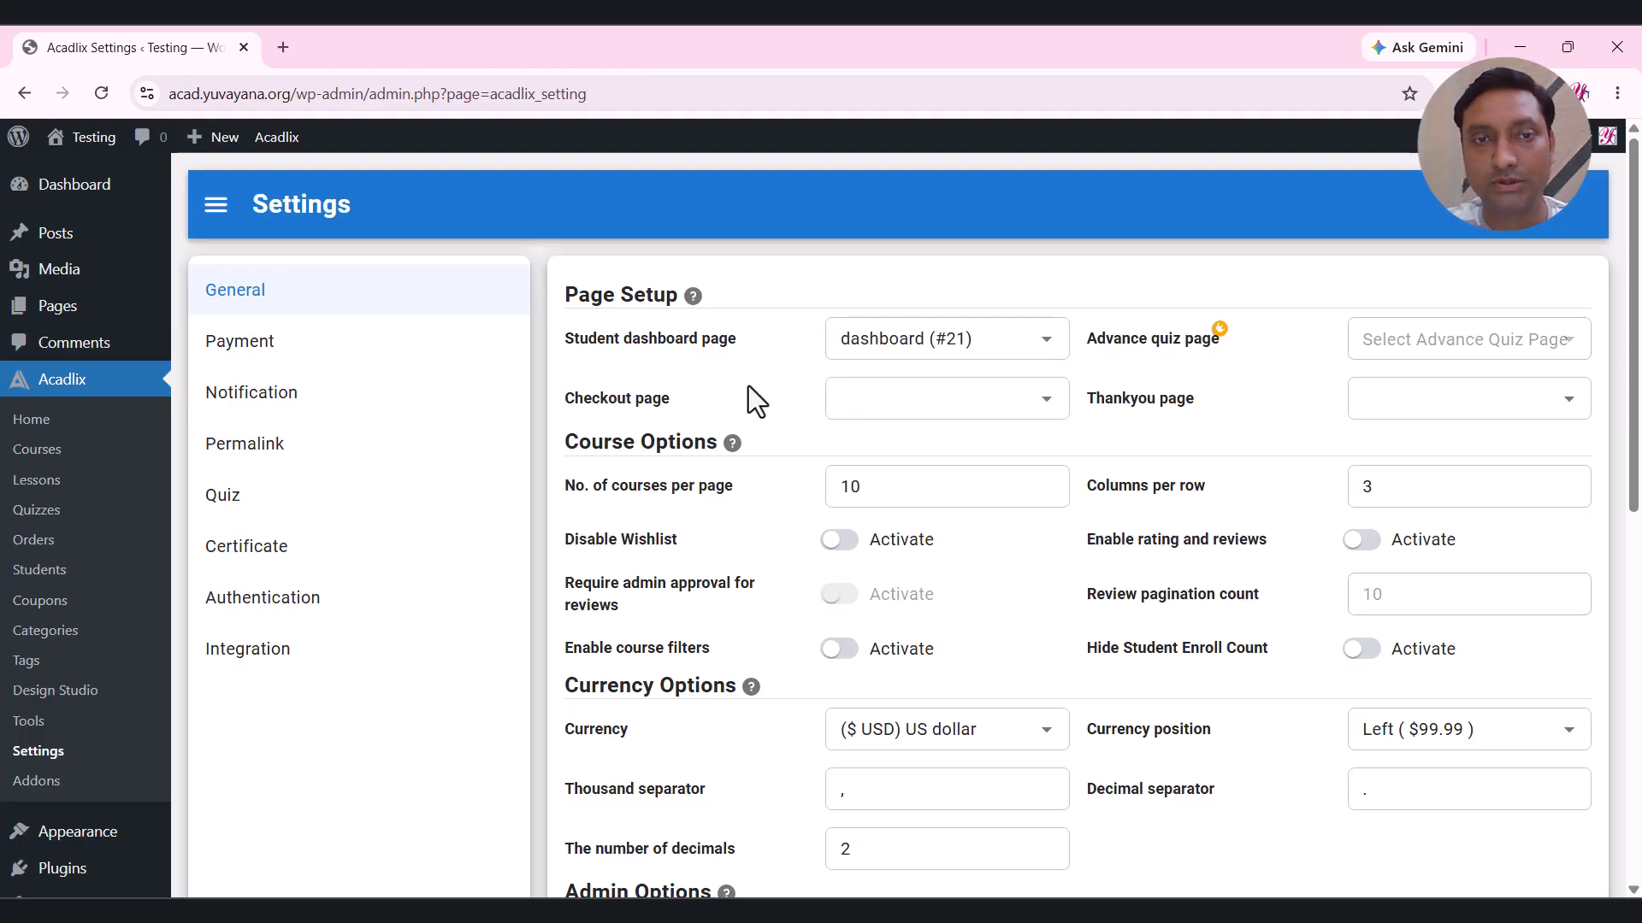
pyautogui.click(918, 406)
pyautogui.write('checkout')
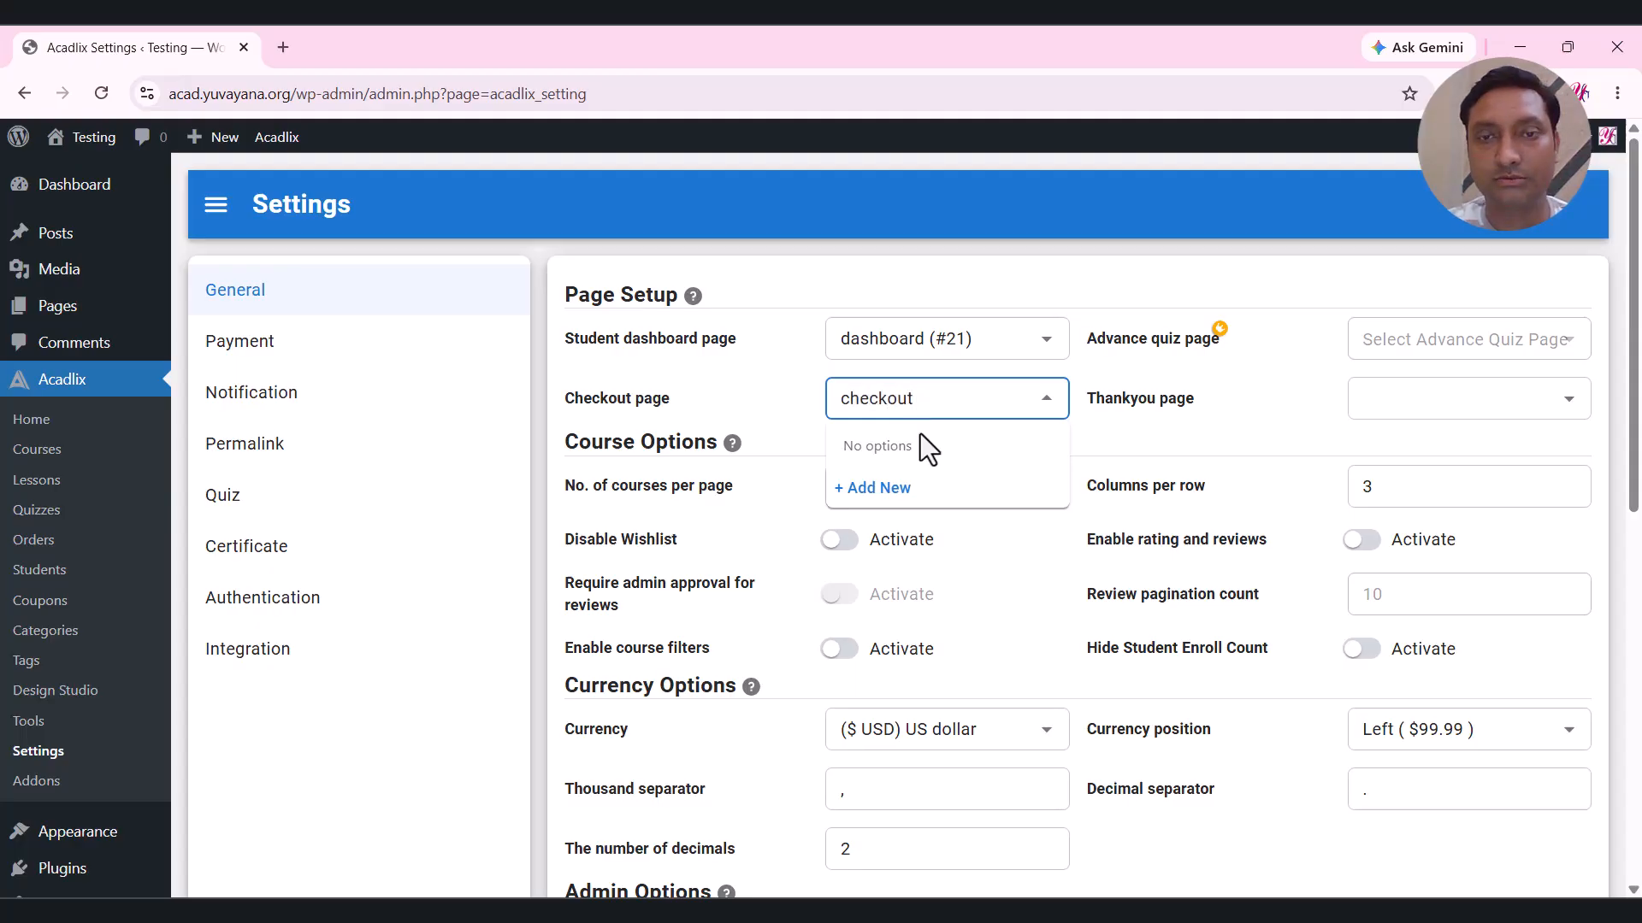
pyautogui.click(907, 488)
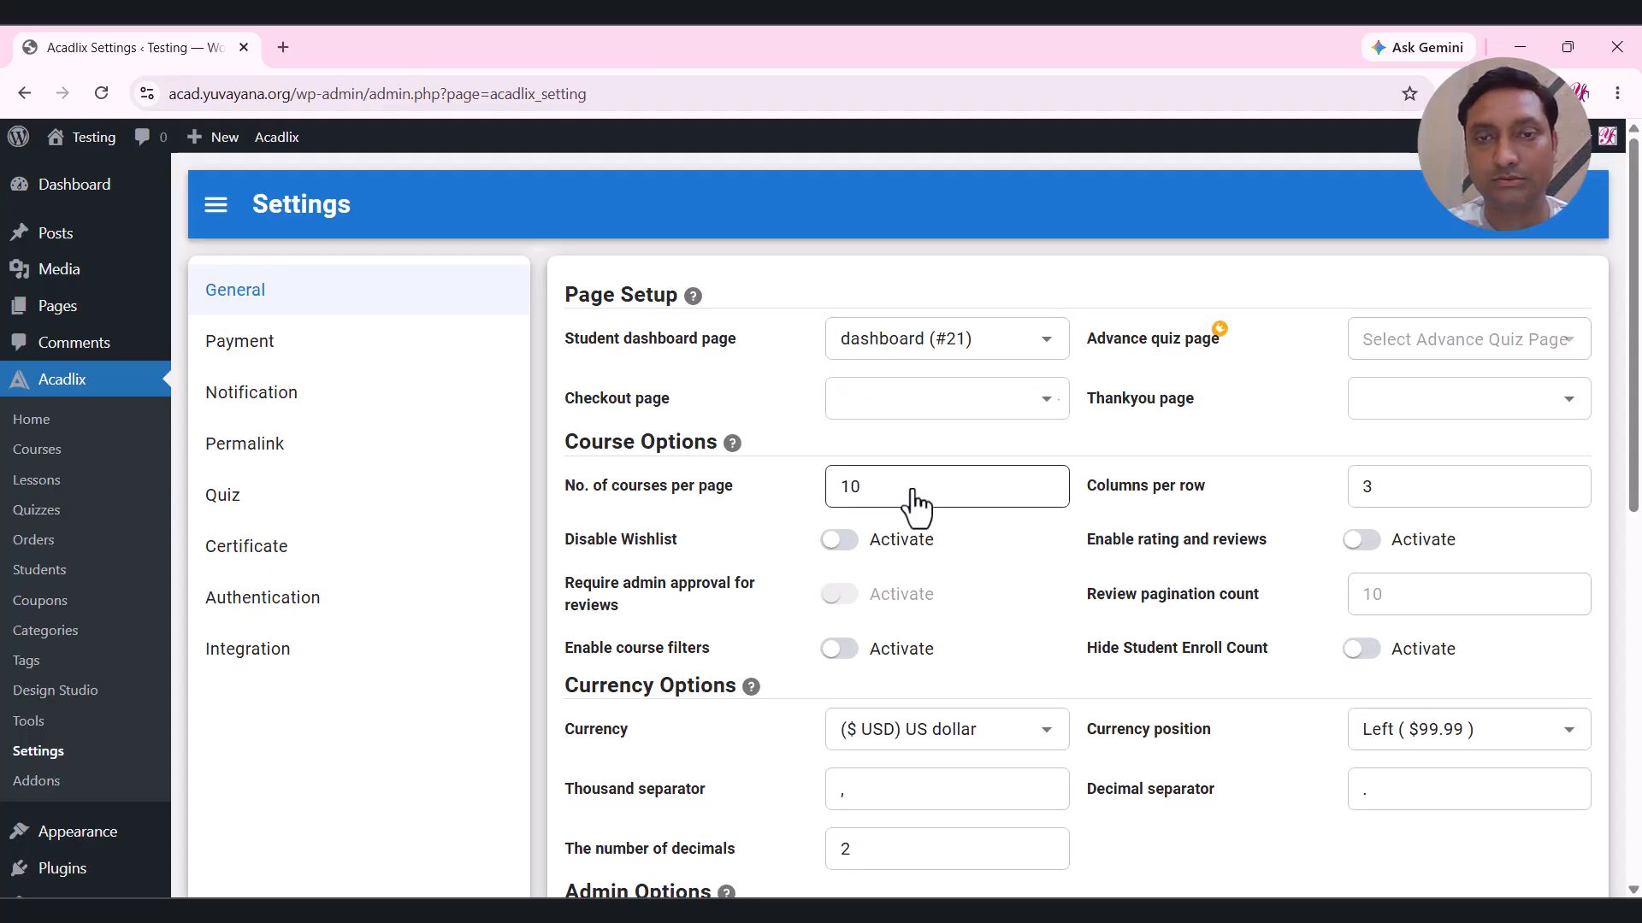
pyautogui.click(1420, 402)
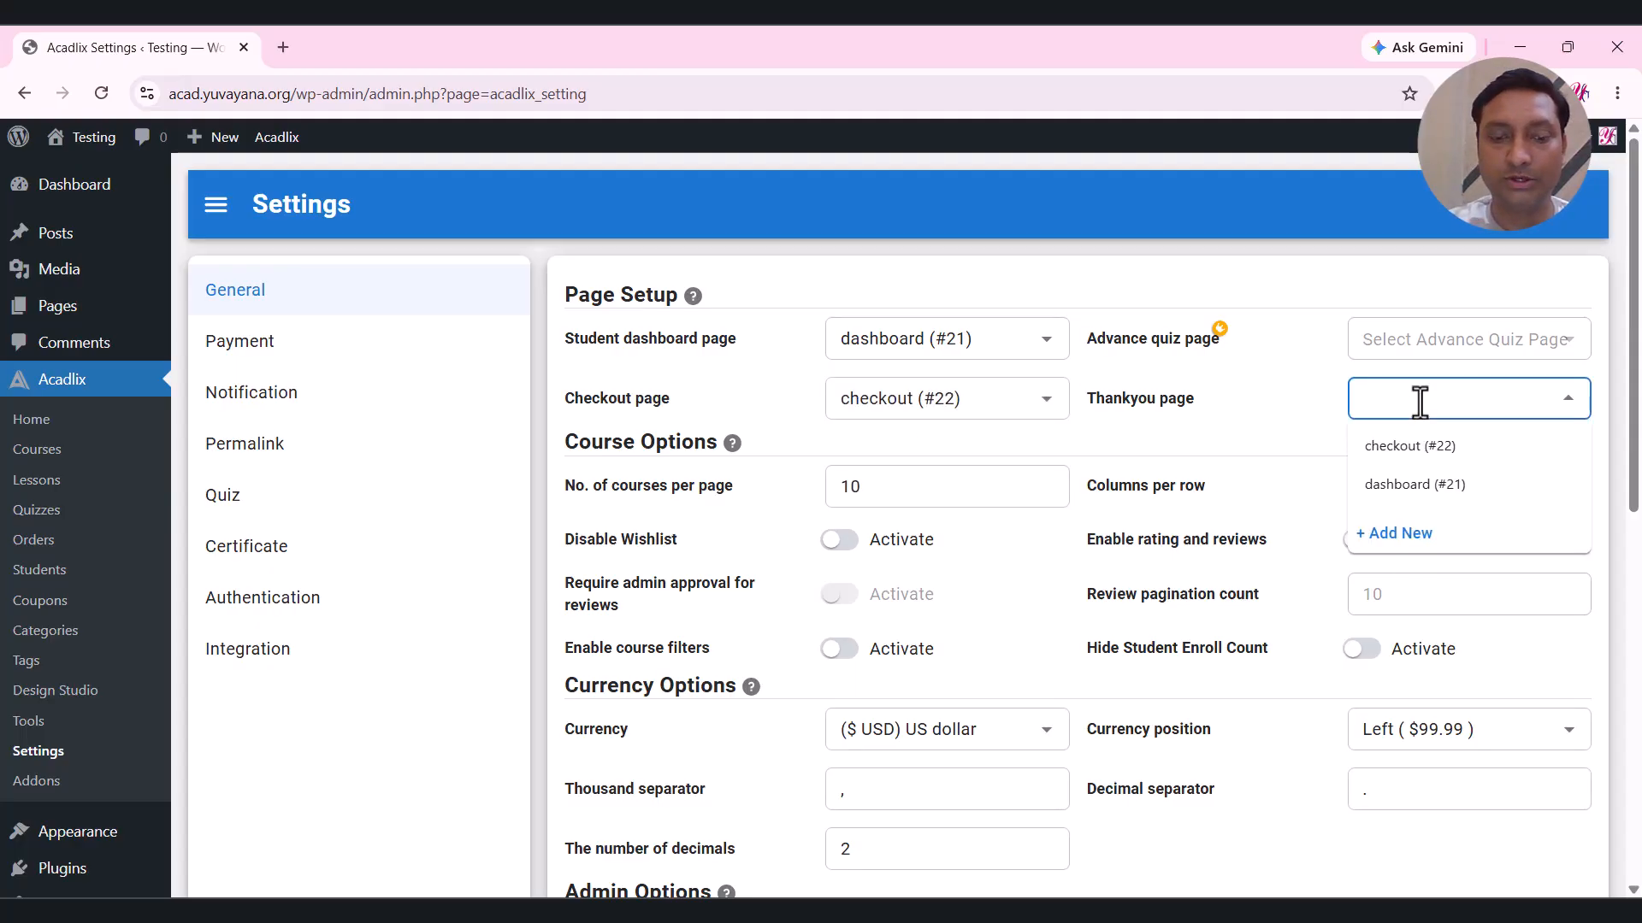
pyautogui.write('thank-you')
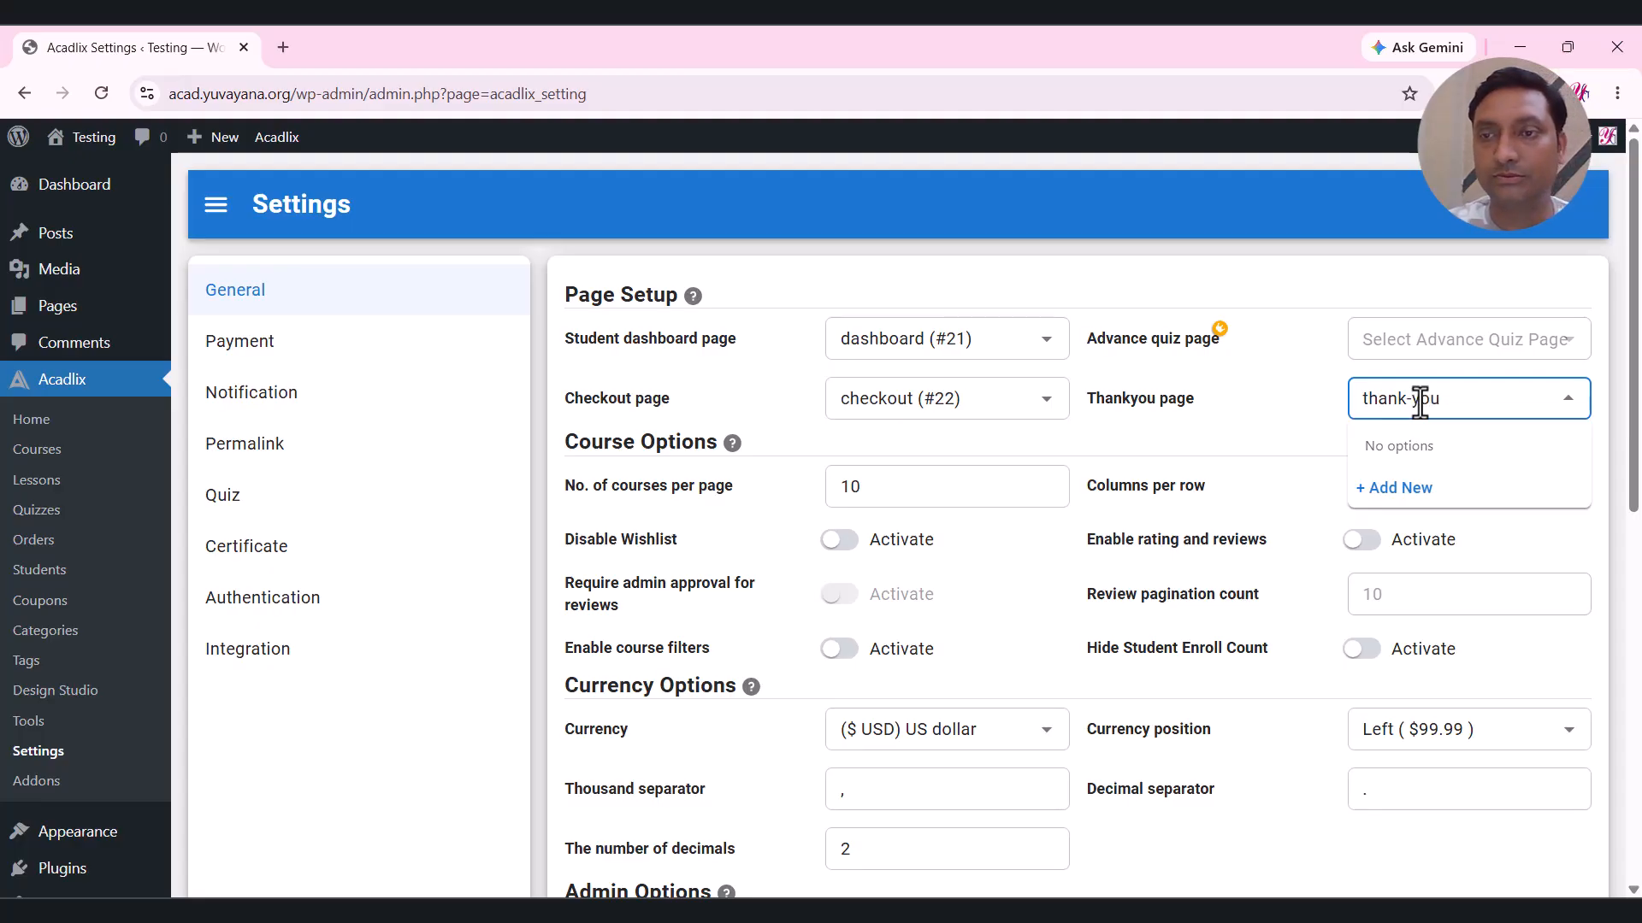
pyautogui.click(1402, 488)
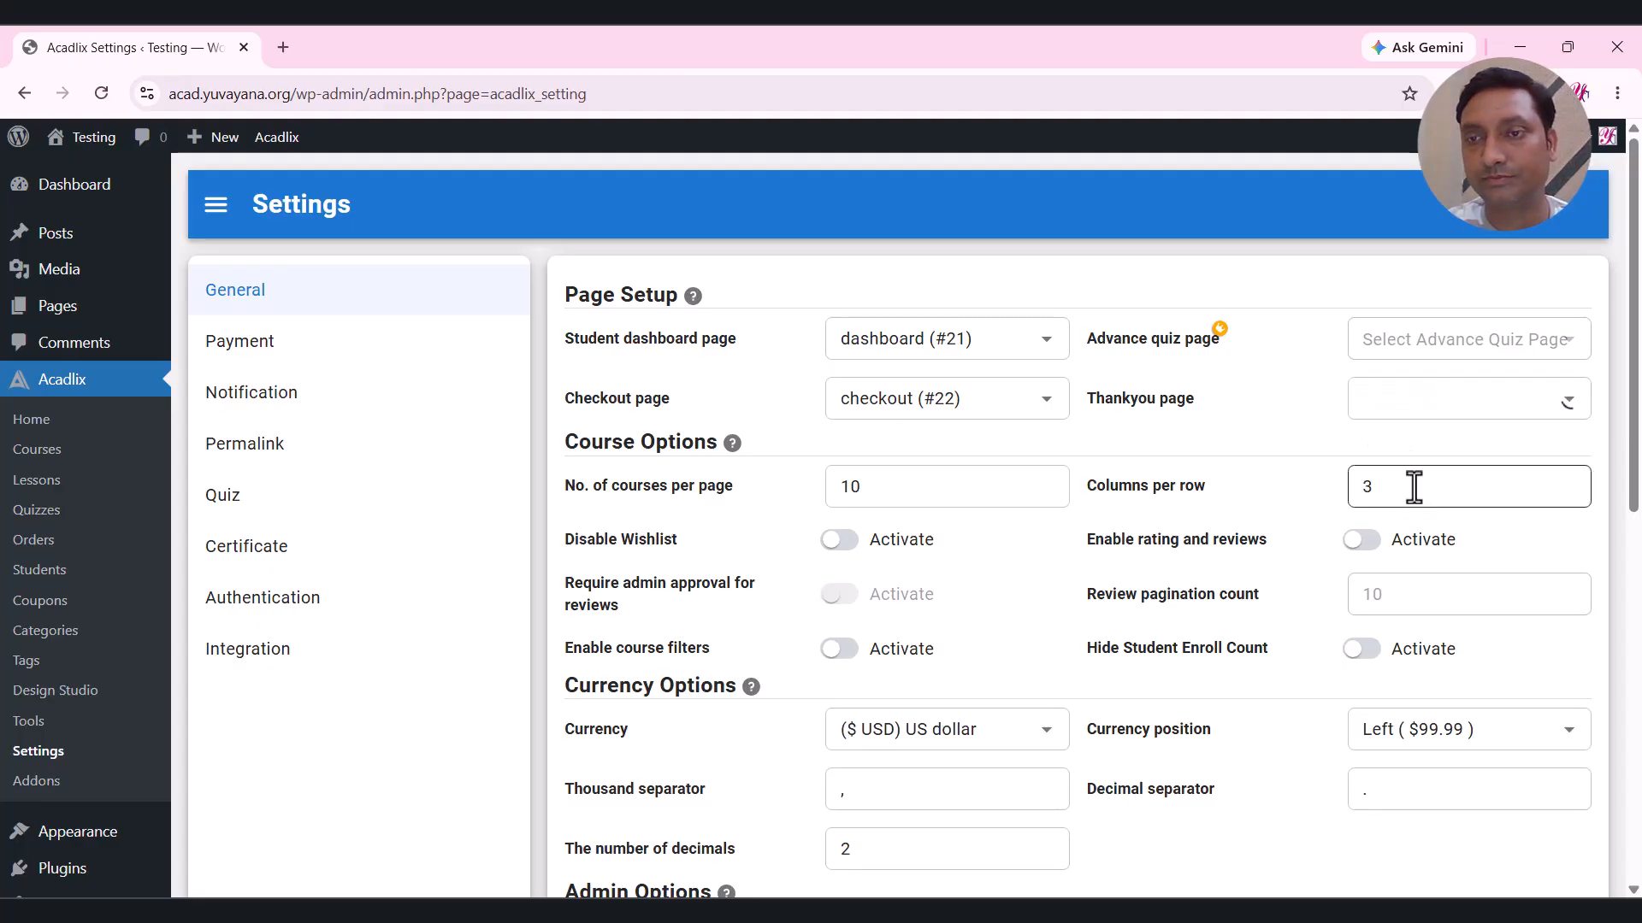
# Set 12 courses per page and save the Acadlix general settings.
pyautogui.scroll(-3, 1214, 419)
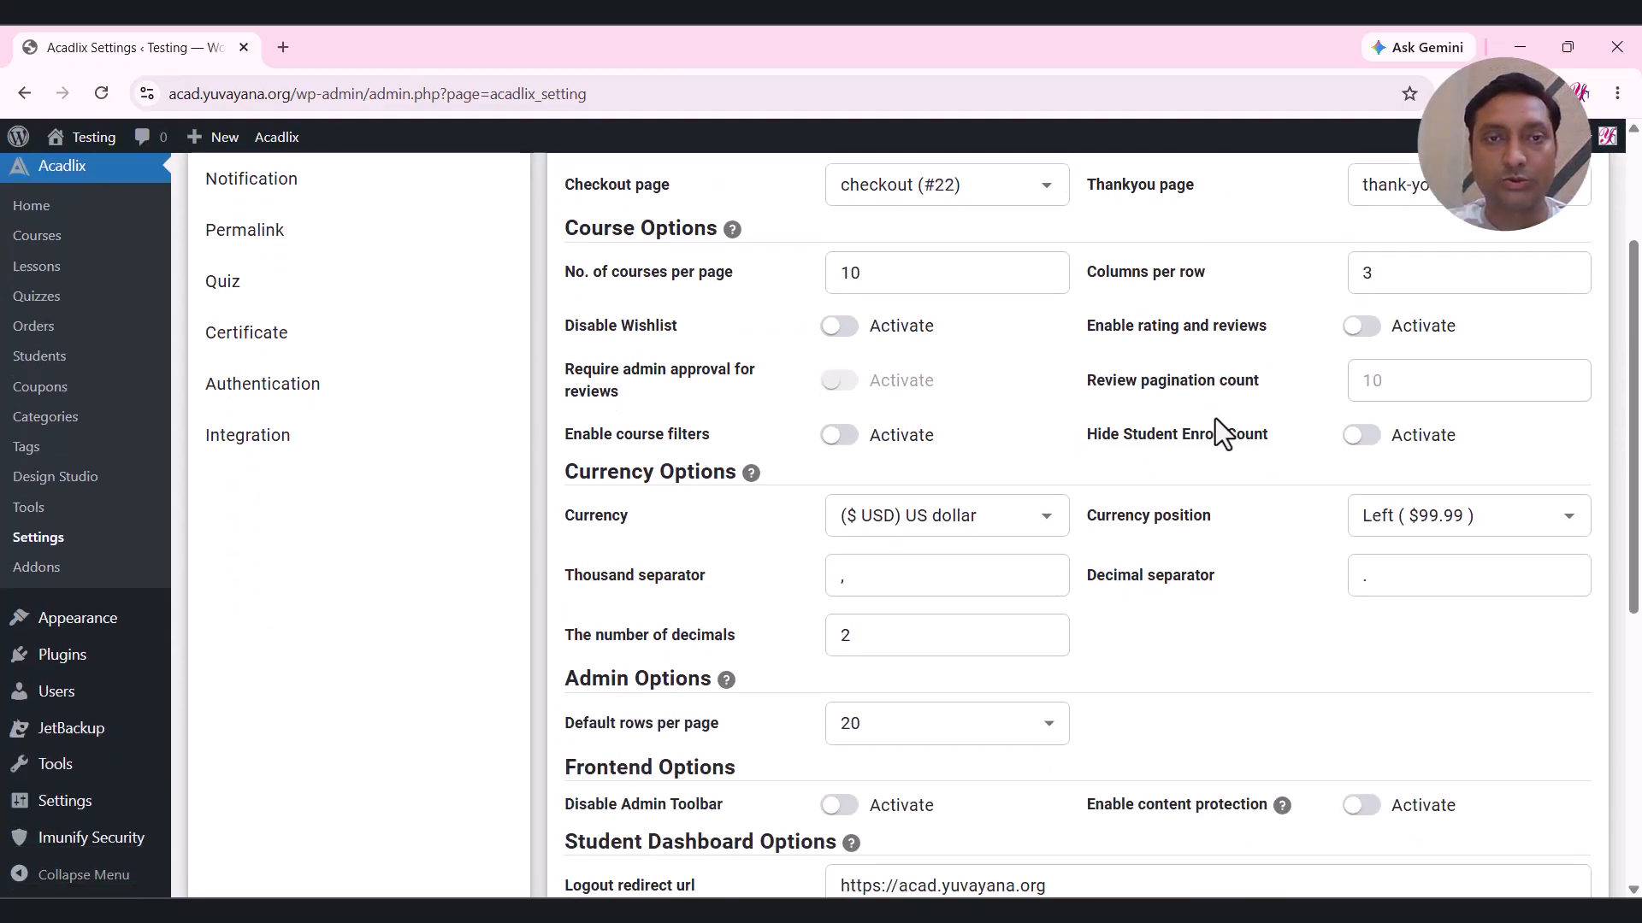
pyautogui.doubleClick(849, 275)
pyautogui.write('12')
pyautogui.click(1083, 325)
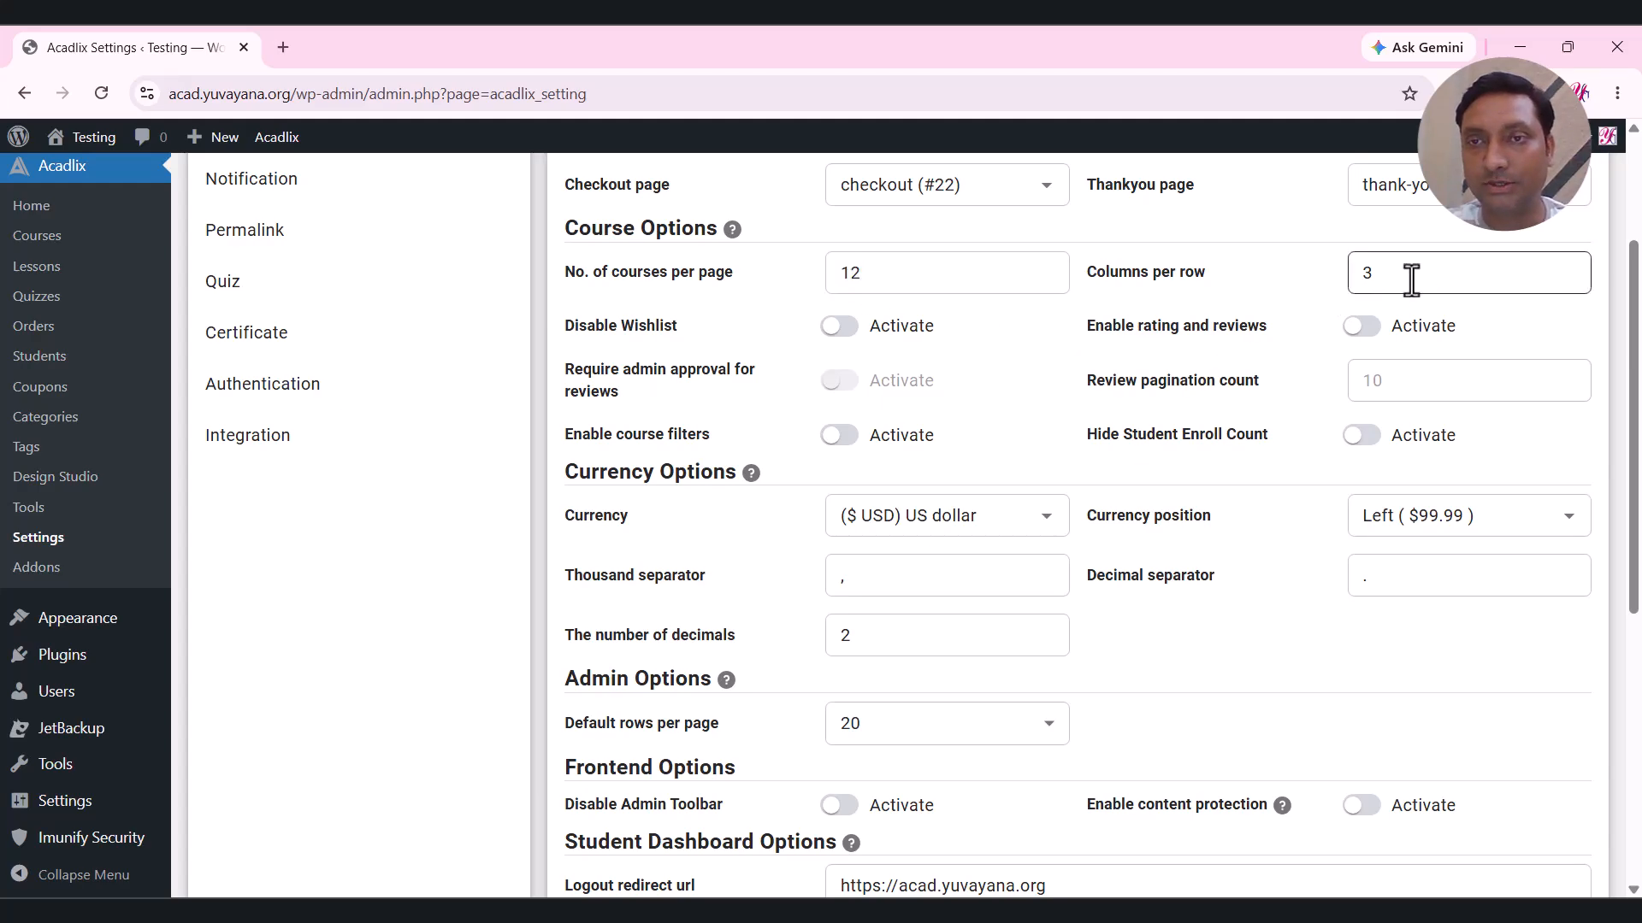
pyautogui.scroll(1, 925, 376)
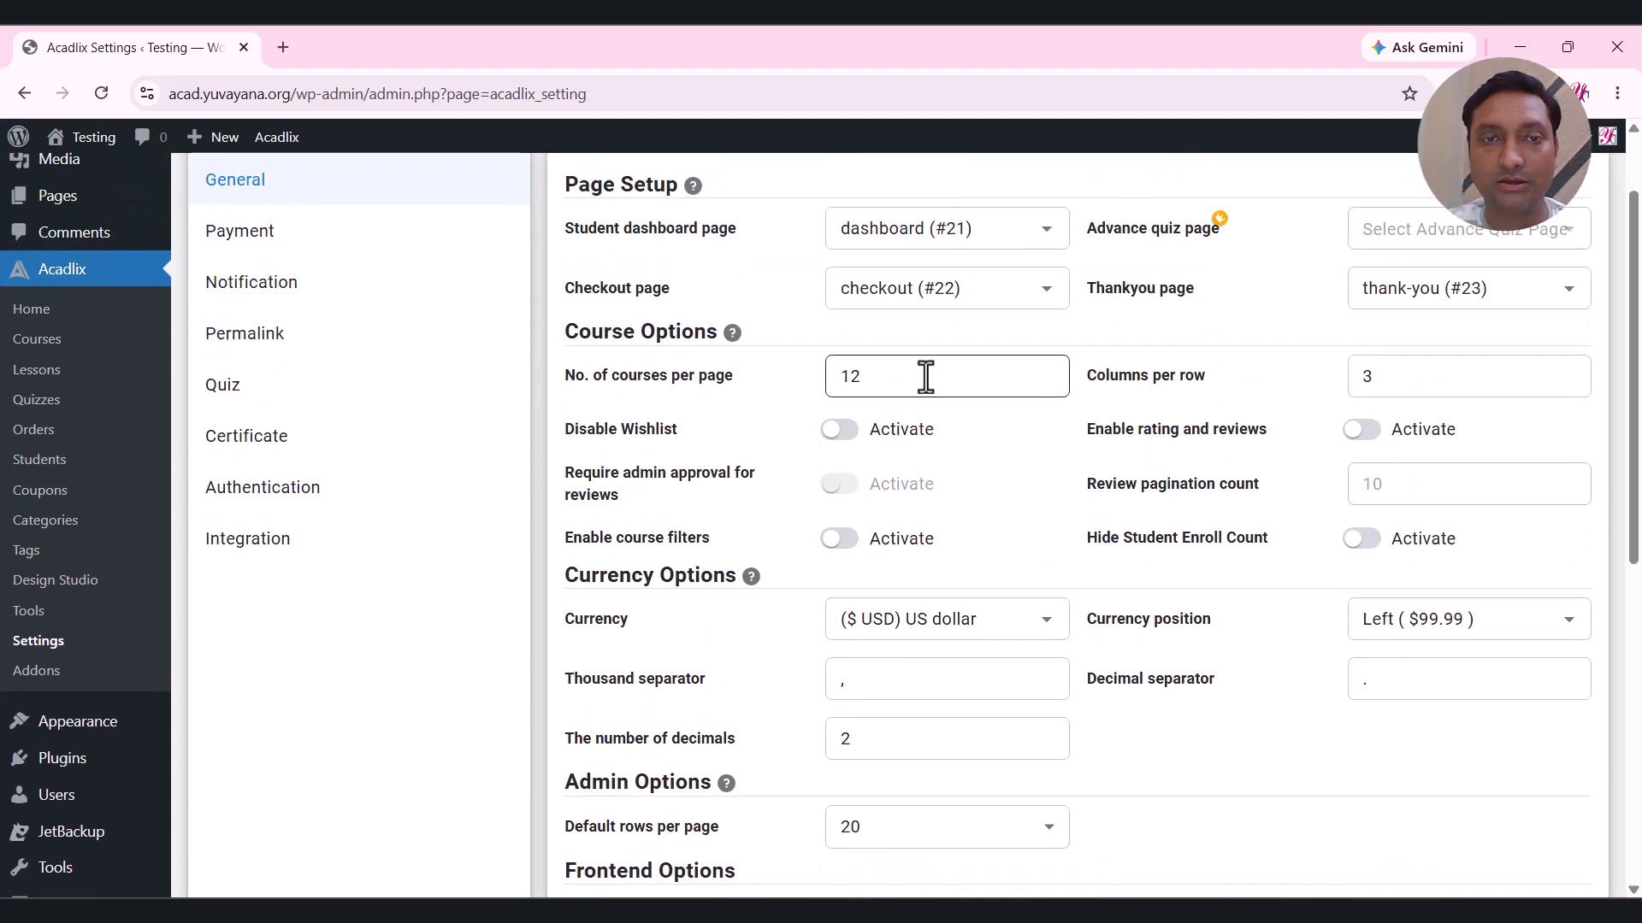
pyautogui.scroll(-2, 925, 374)
pyautogui.scroll(-4, 937, 381)
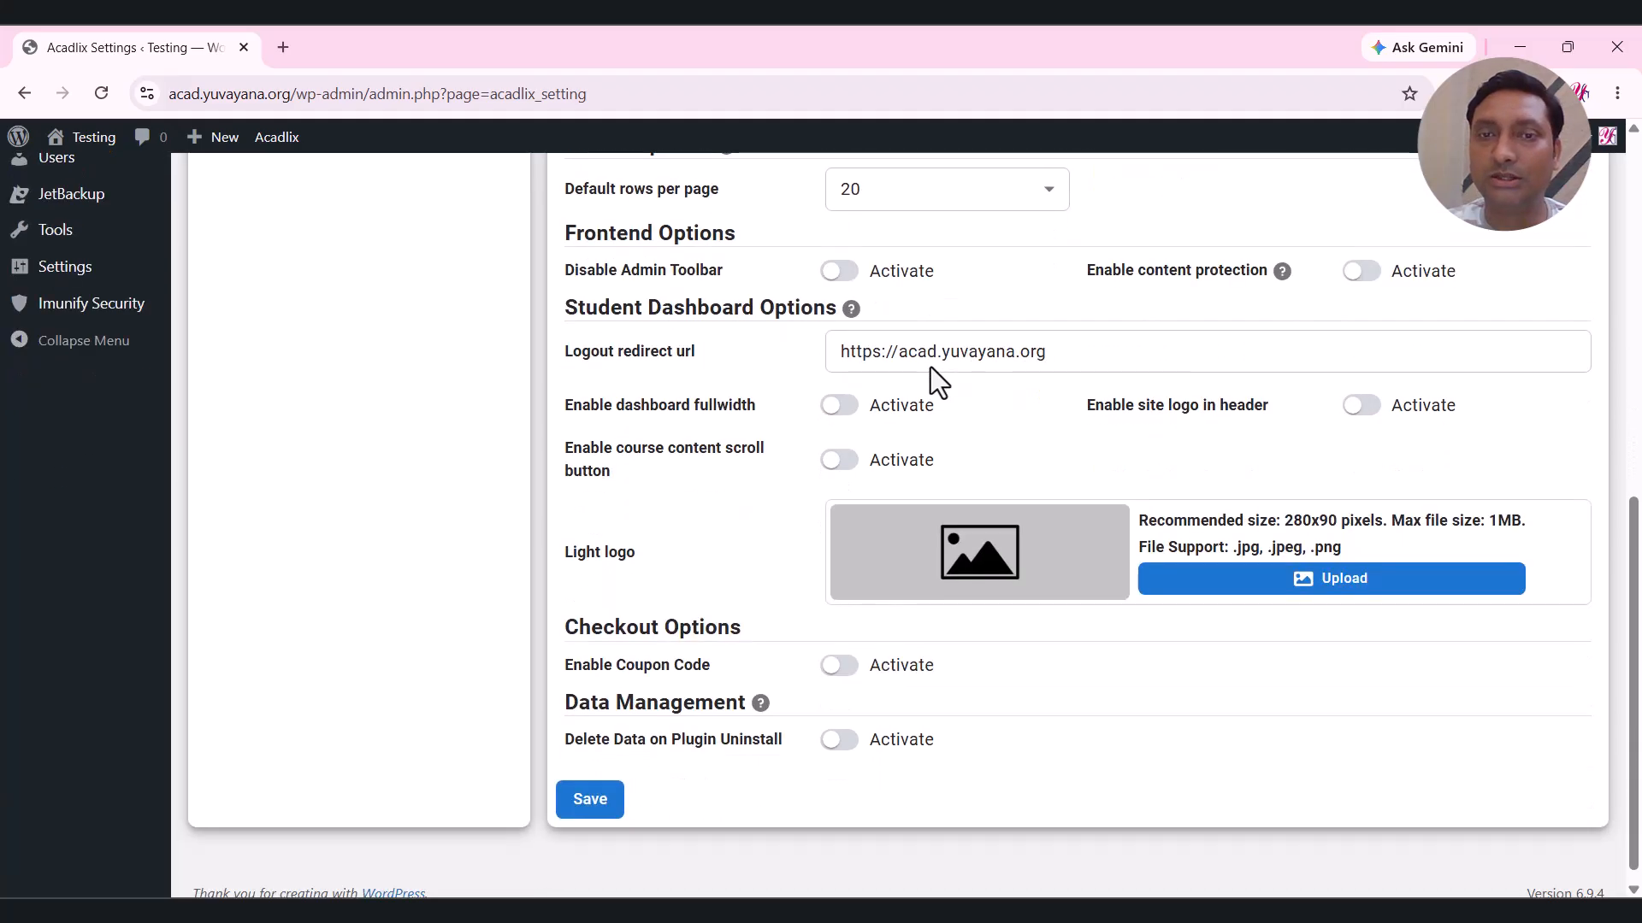
pyautogui.click(591, 798)
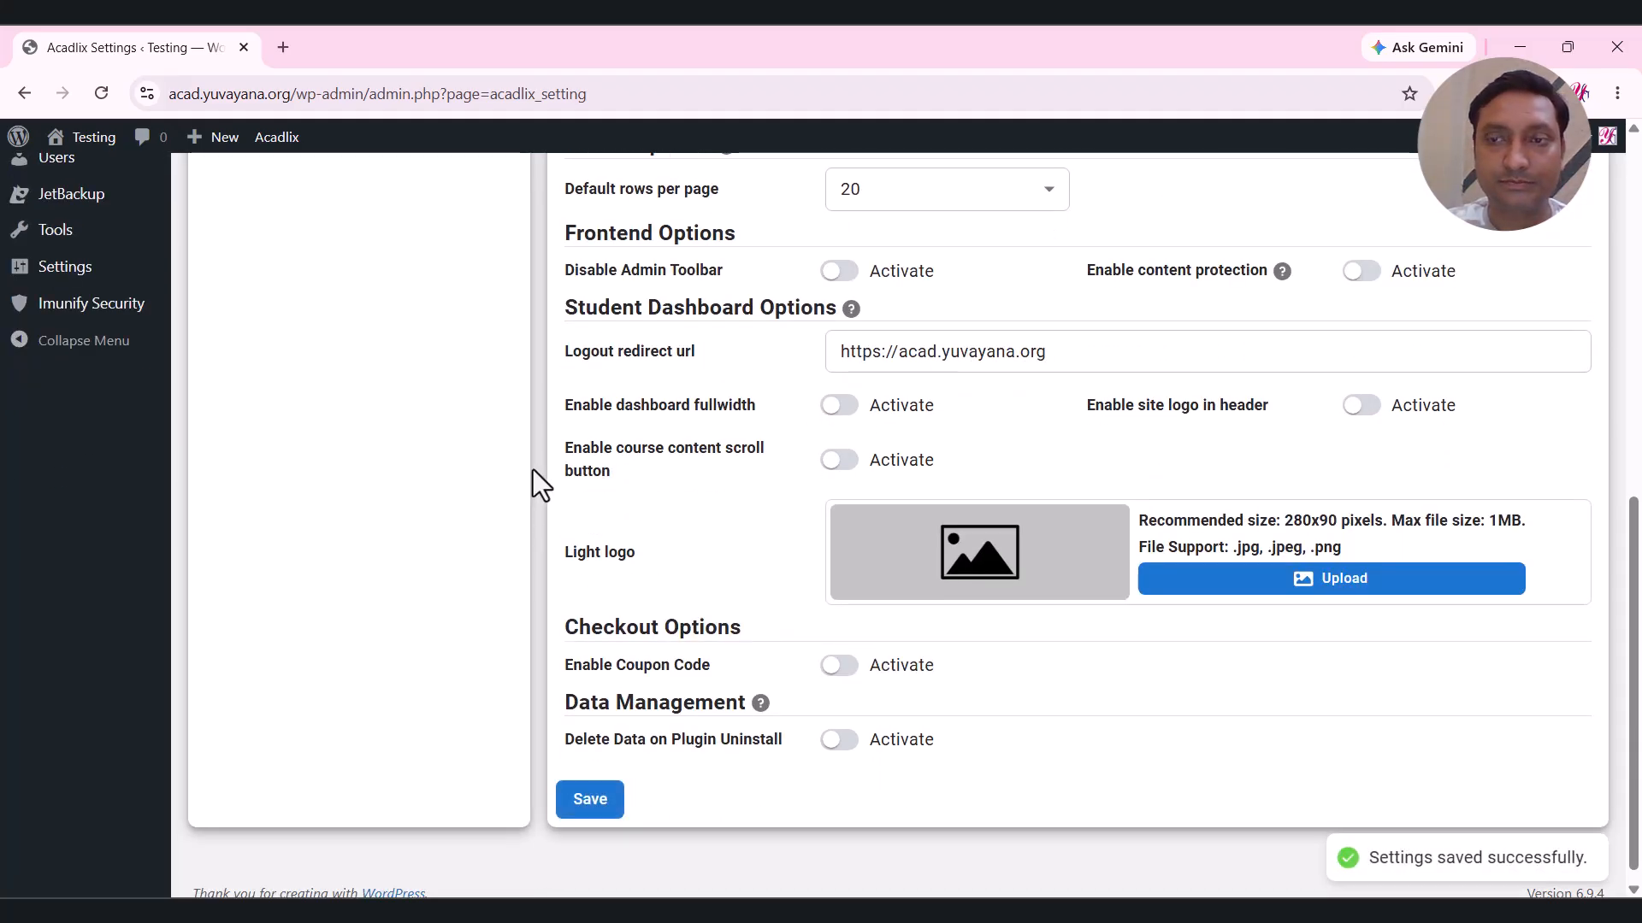
pyautogui.scroll(10, 532, 470)
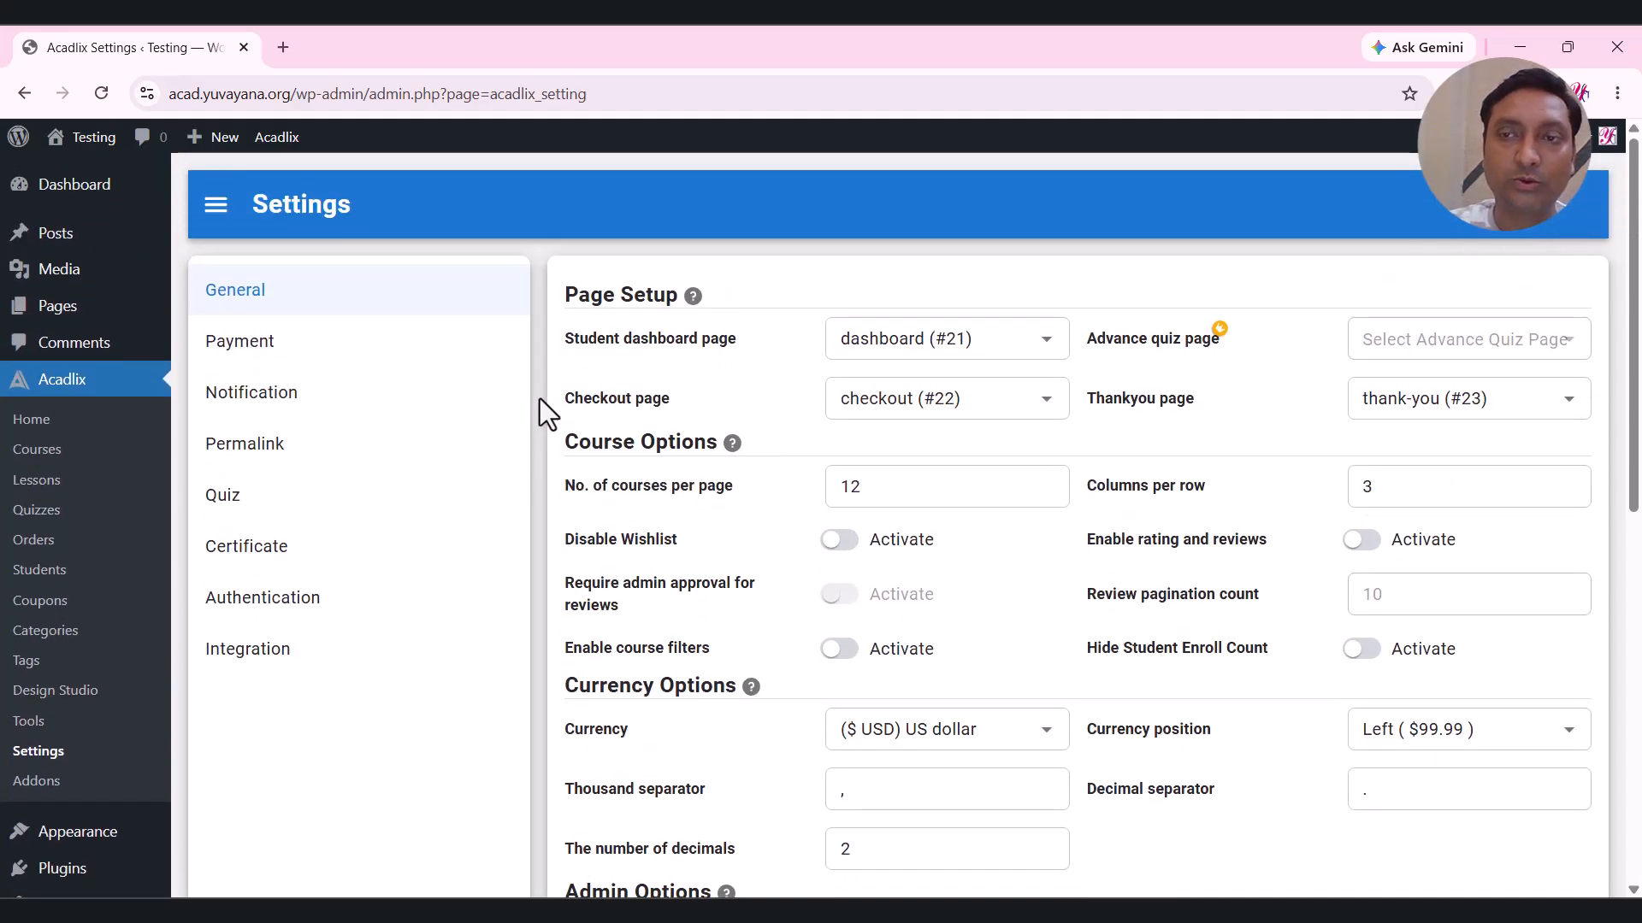
pyautogui.click(51, 516)
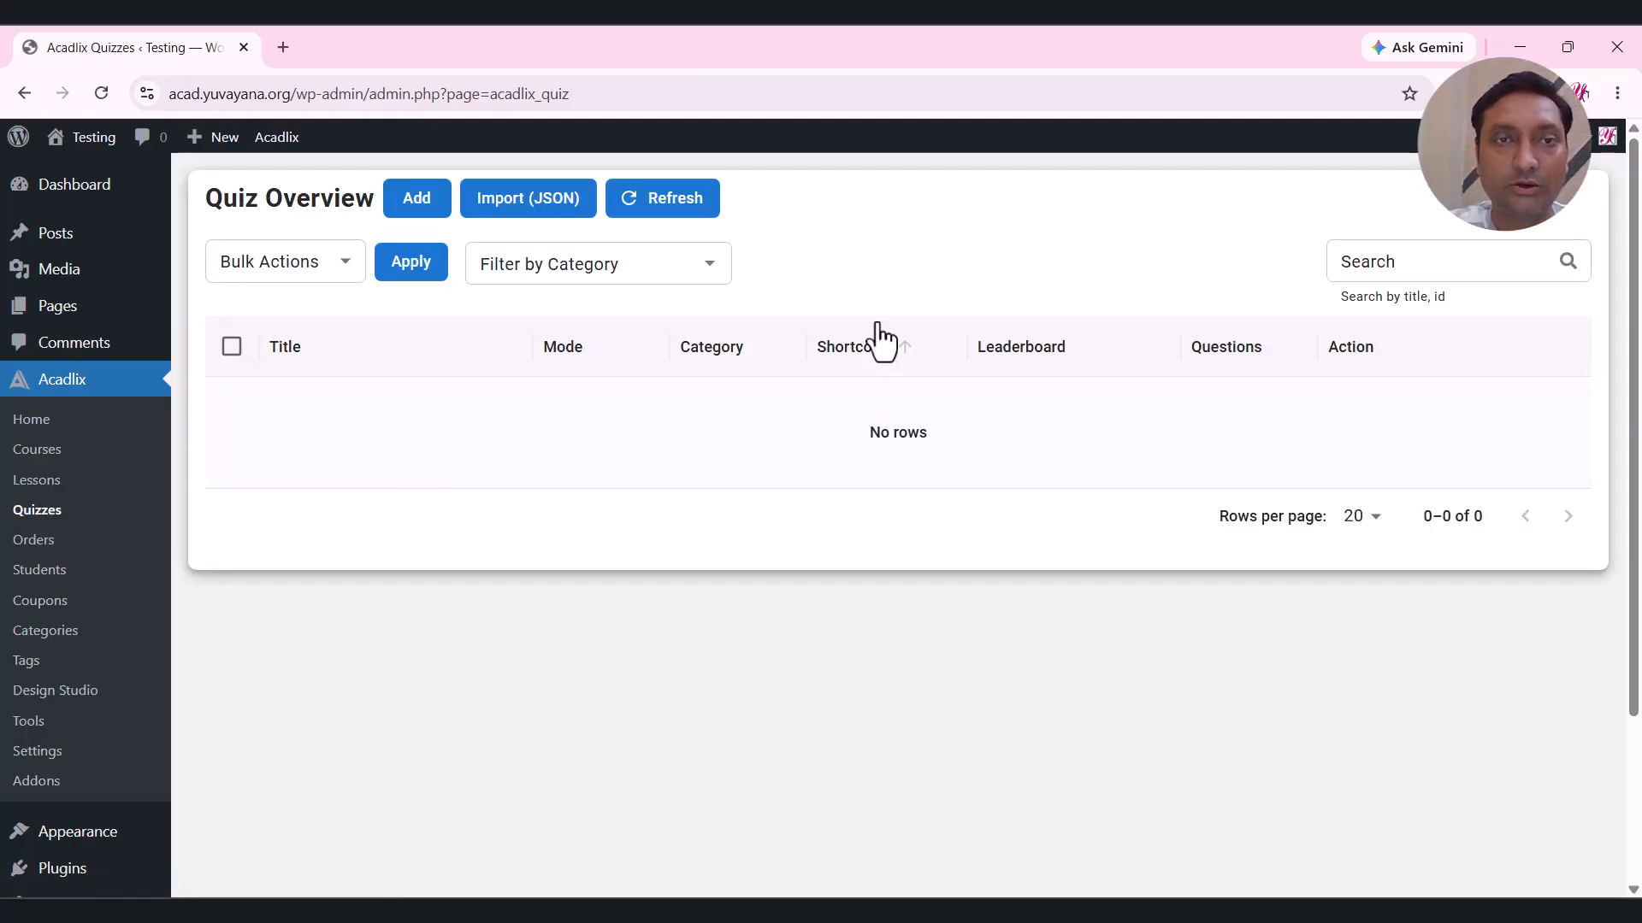
# Add a new quiz and create English as a new quiz category.
pyautogui.click(417, 205)
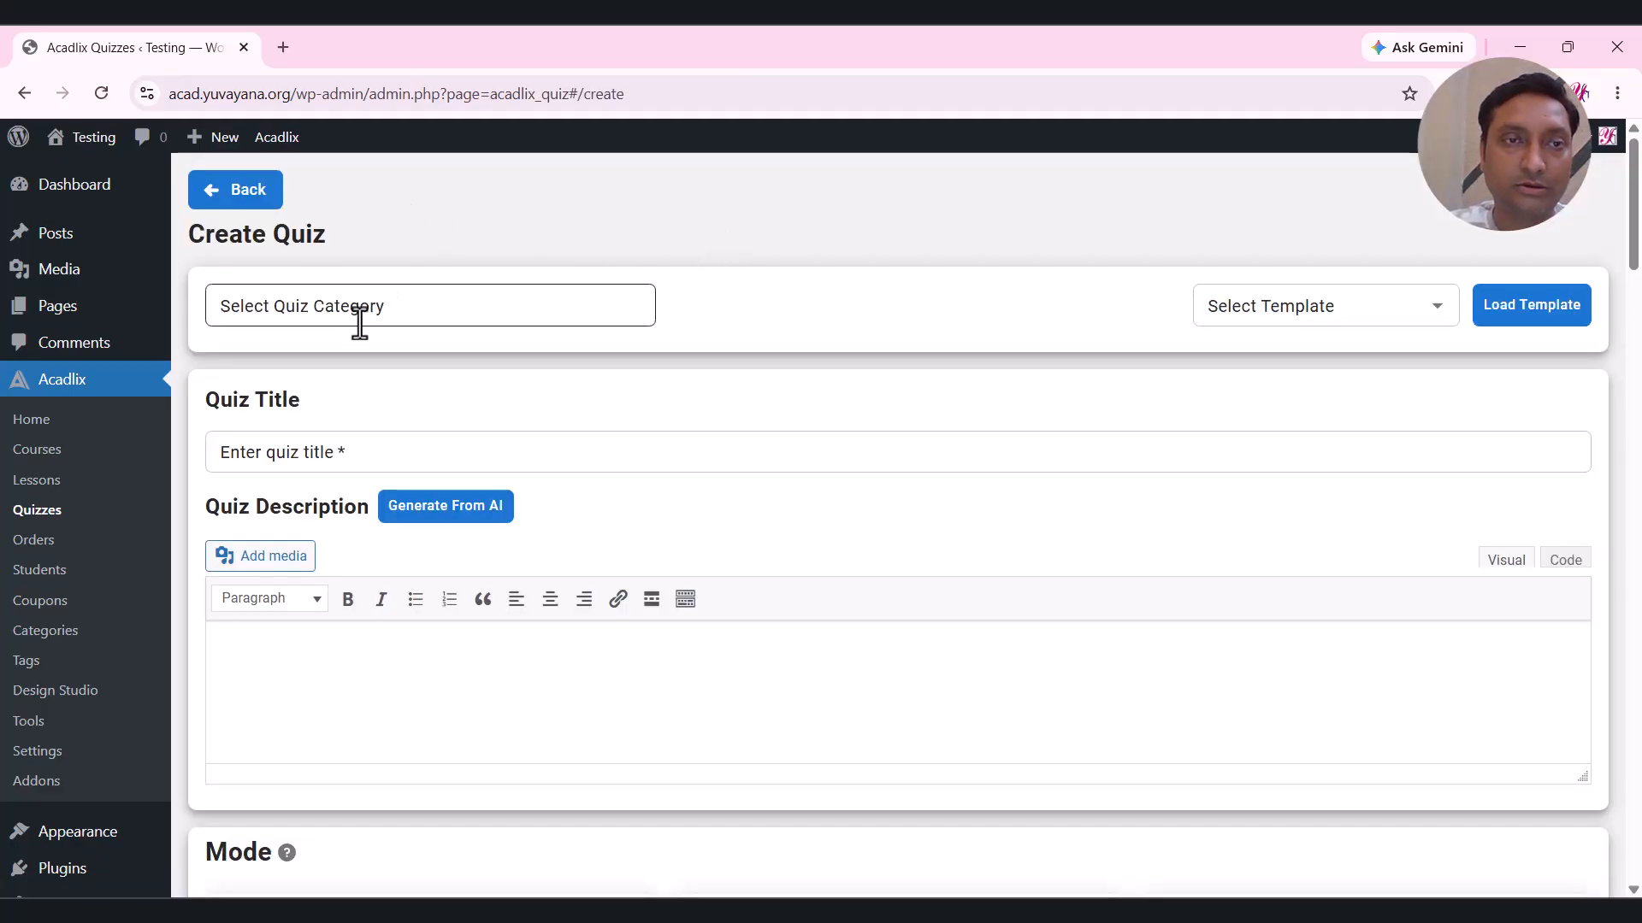
pyautogui.scroll(-1, 706, 227)
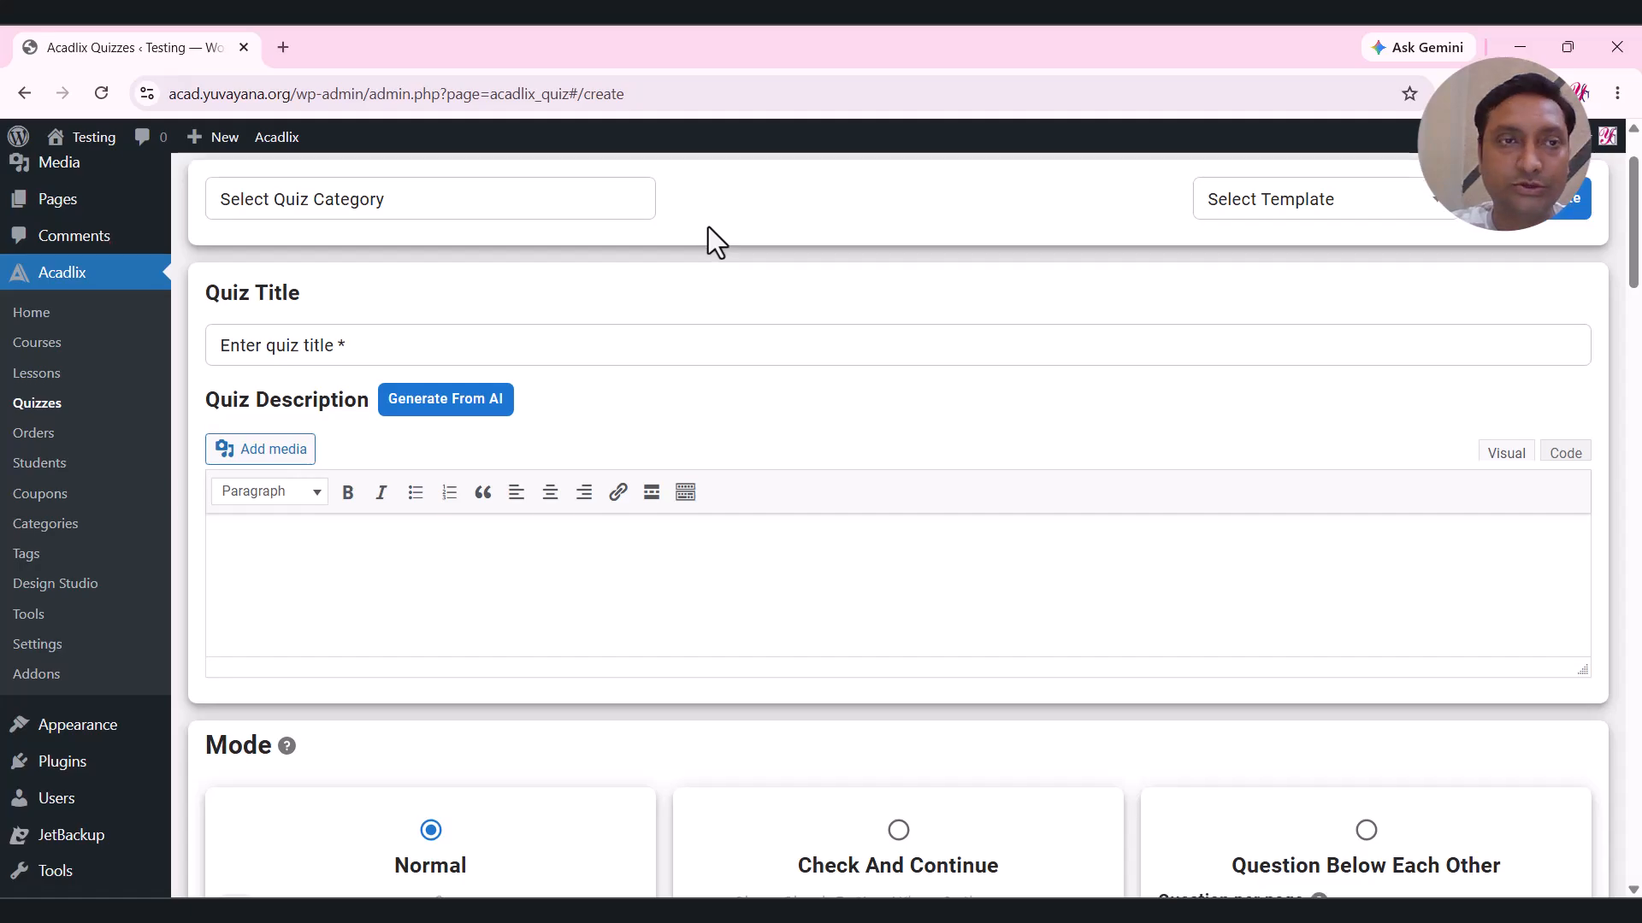
pyautogui.scroll(-5, 708, 227)
pyautogui.scroll(1, 708, 227)
pyautogui.scroll(-3, 708, 226)
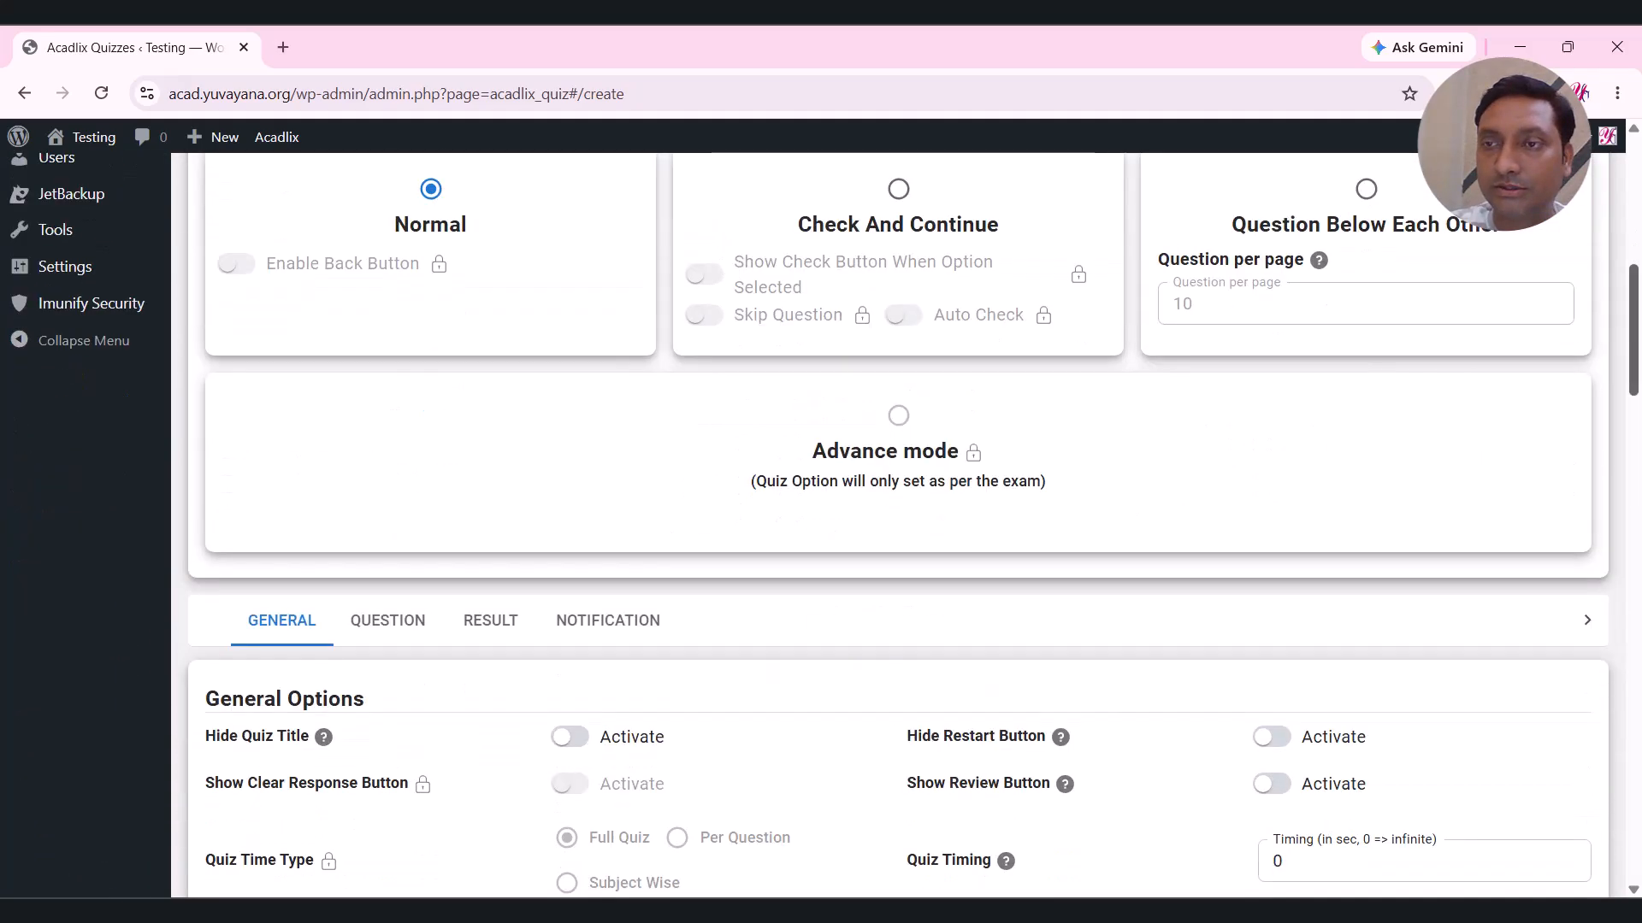
pyautogui.moveTo(1635, 295); pyautogui.dragTo(1635, 150)
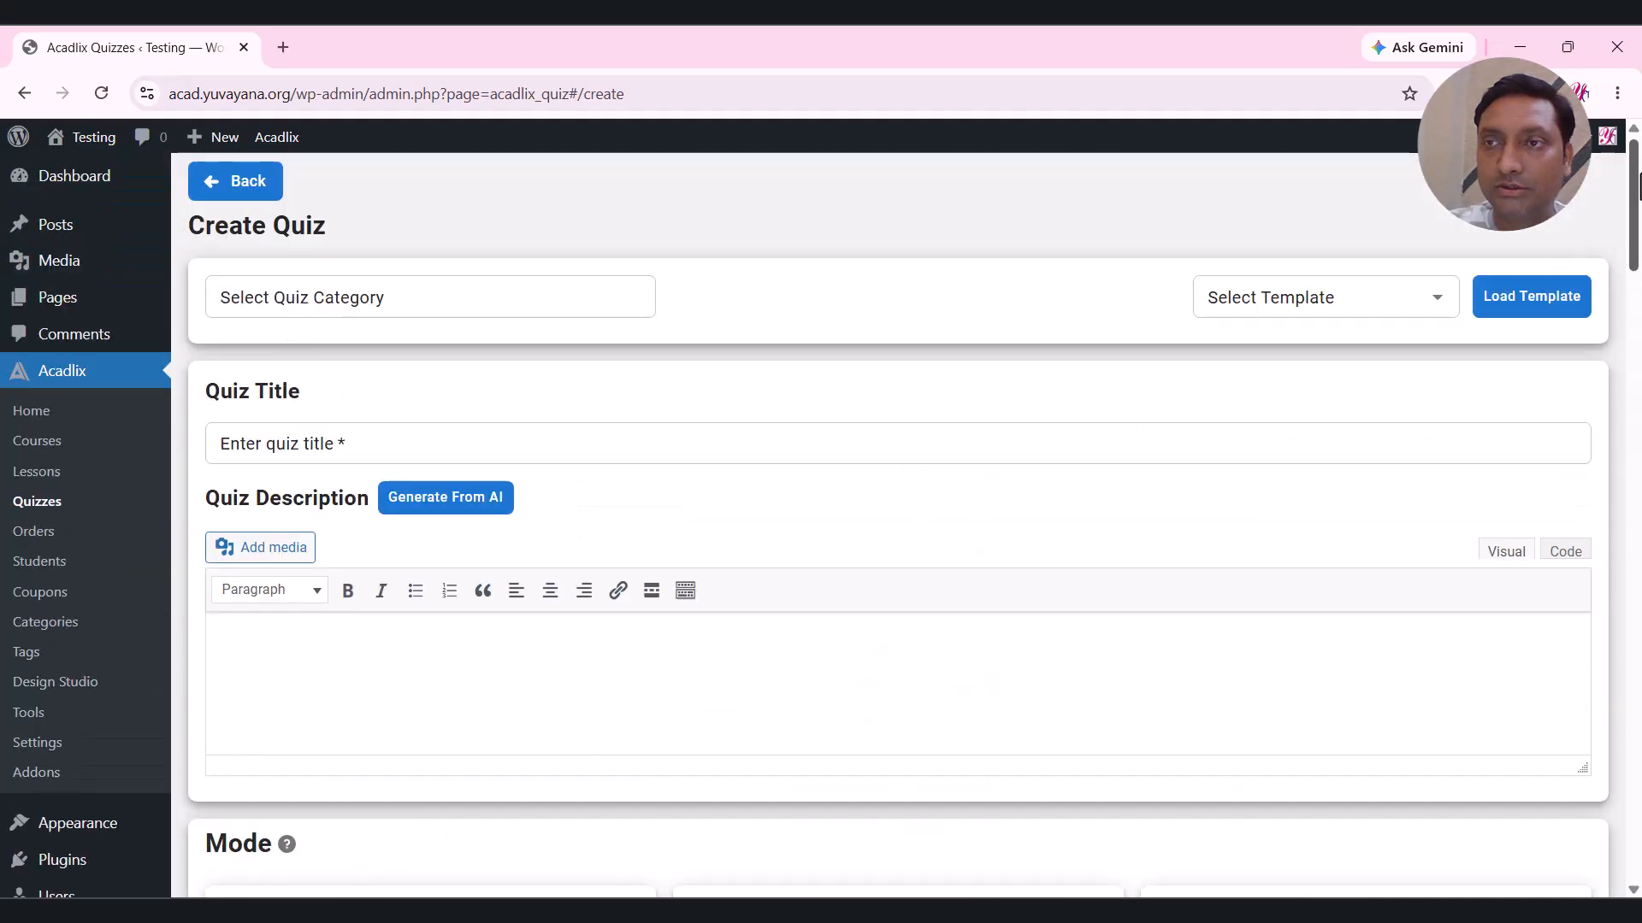
pyautogui.scroll(-1, 814, 273)
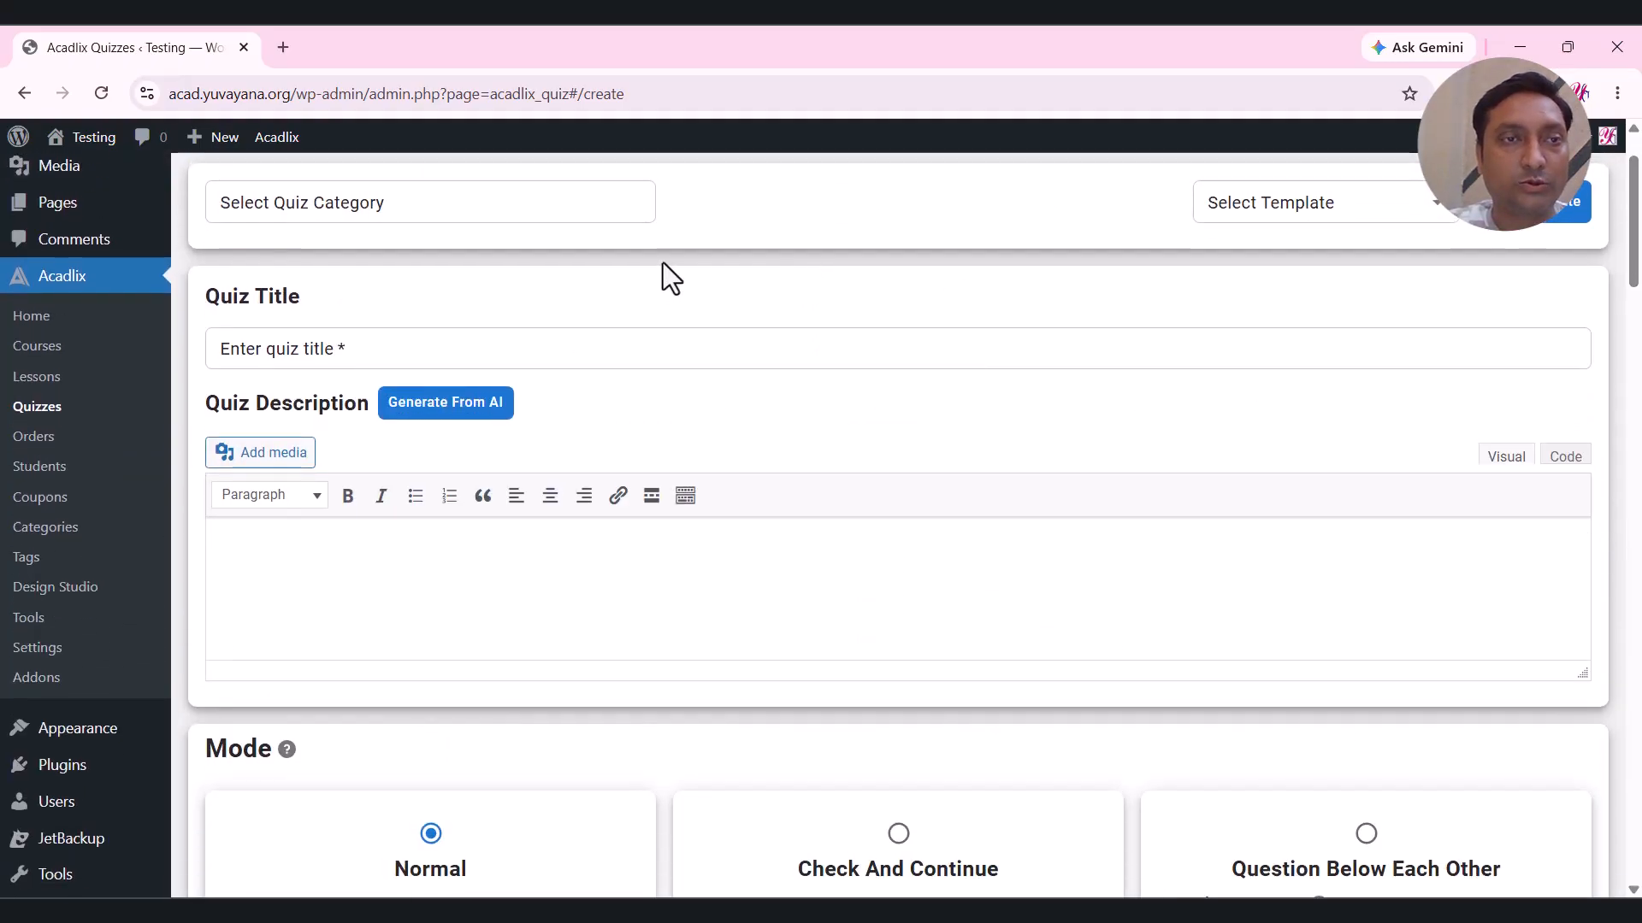
pyautogui.scroll(1, 663, 265)
pyautogui.click(290, 314)
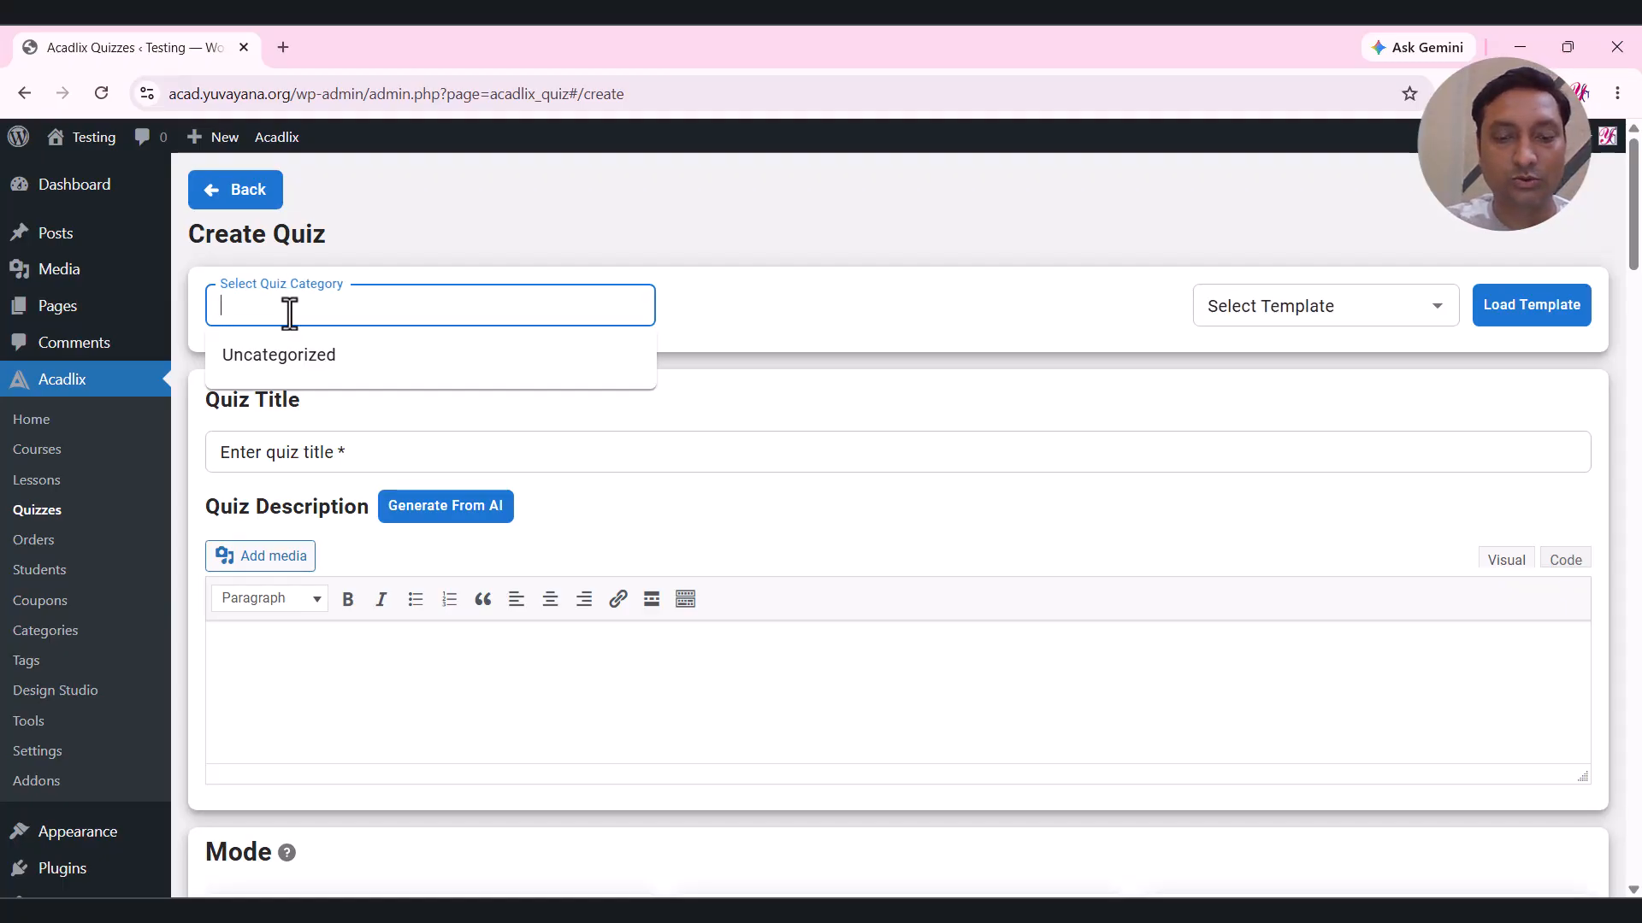
pyautogui.write('English')
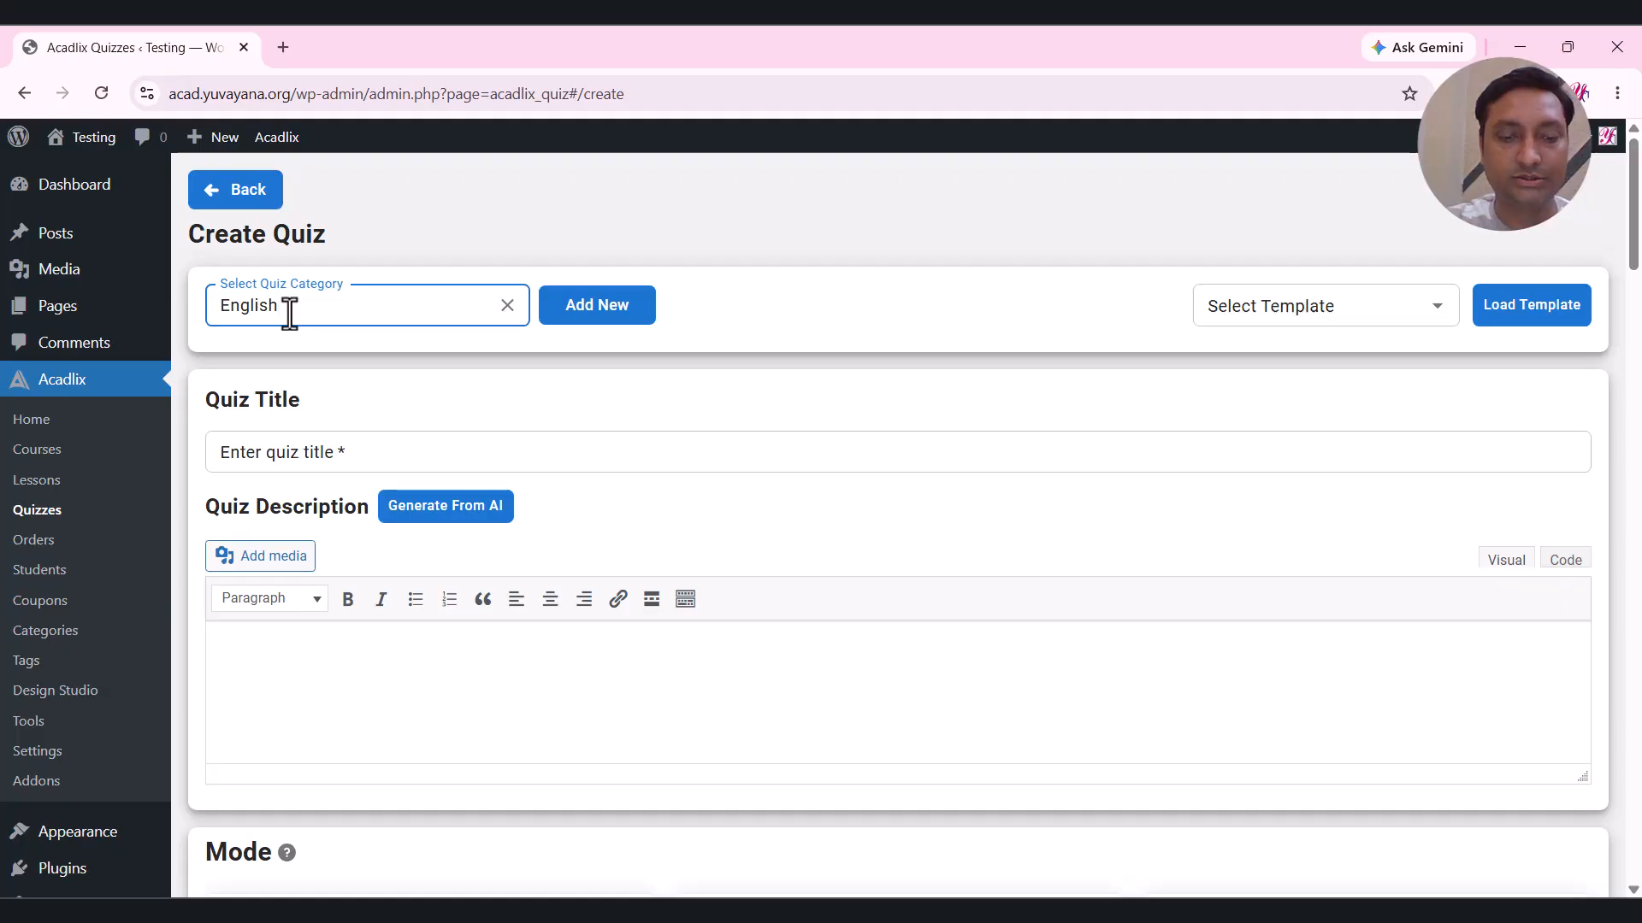
pyautogui.click(587, 319)
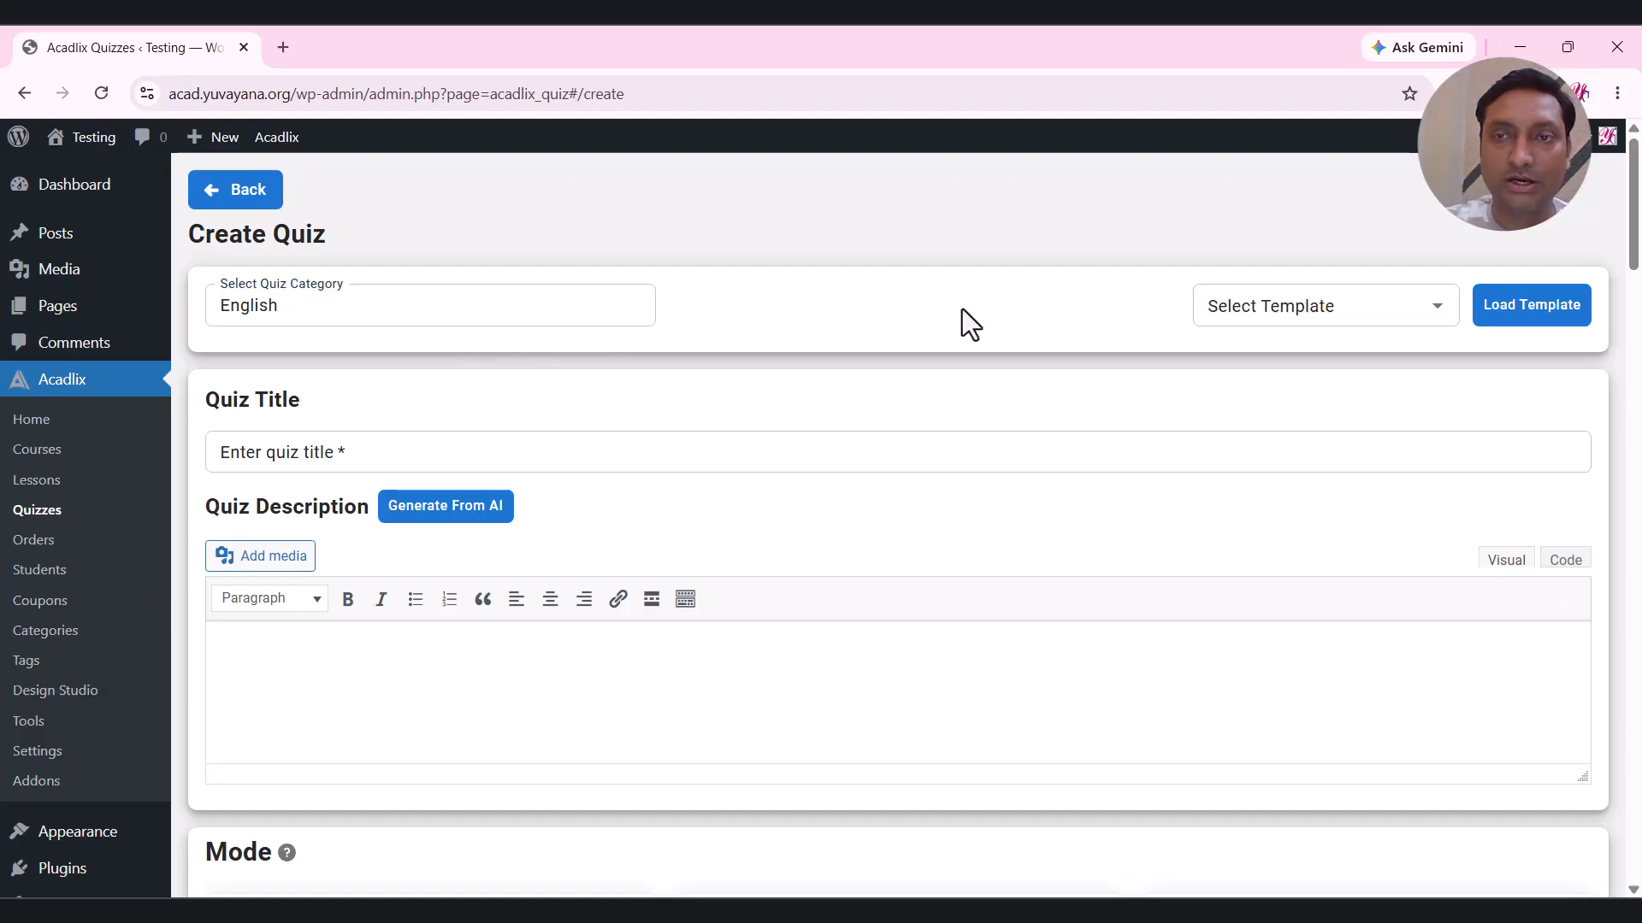
# Check the quiz template list, find it empty, and dismiss it.
pyautogui.click(1308, 308)
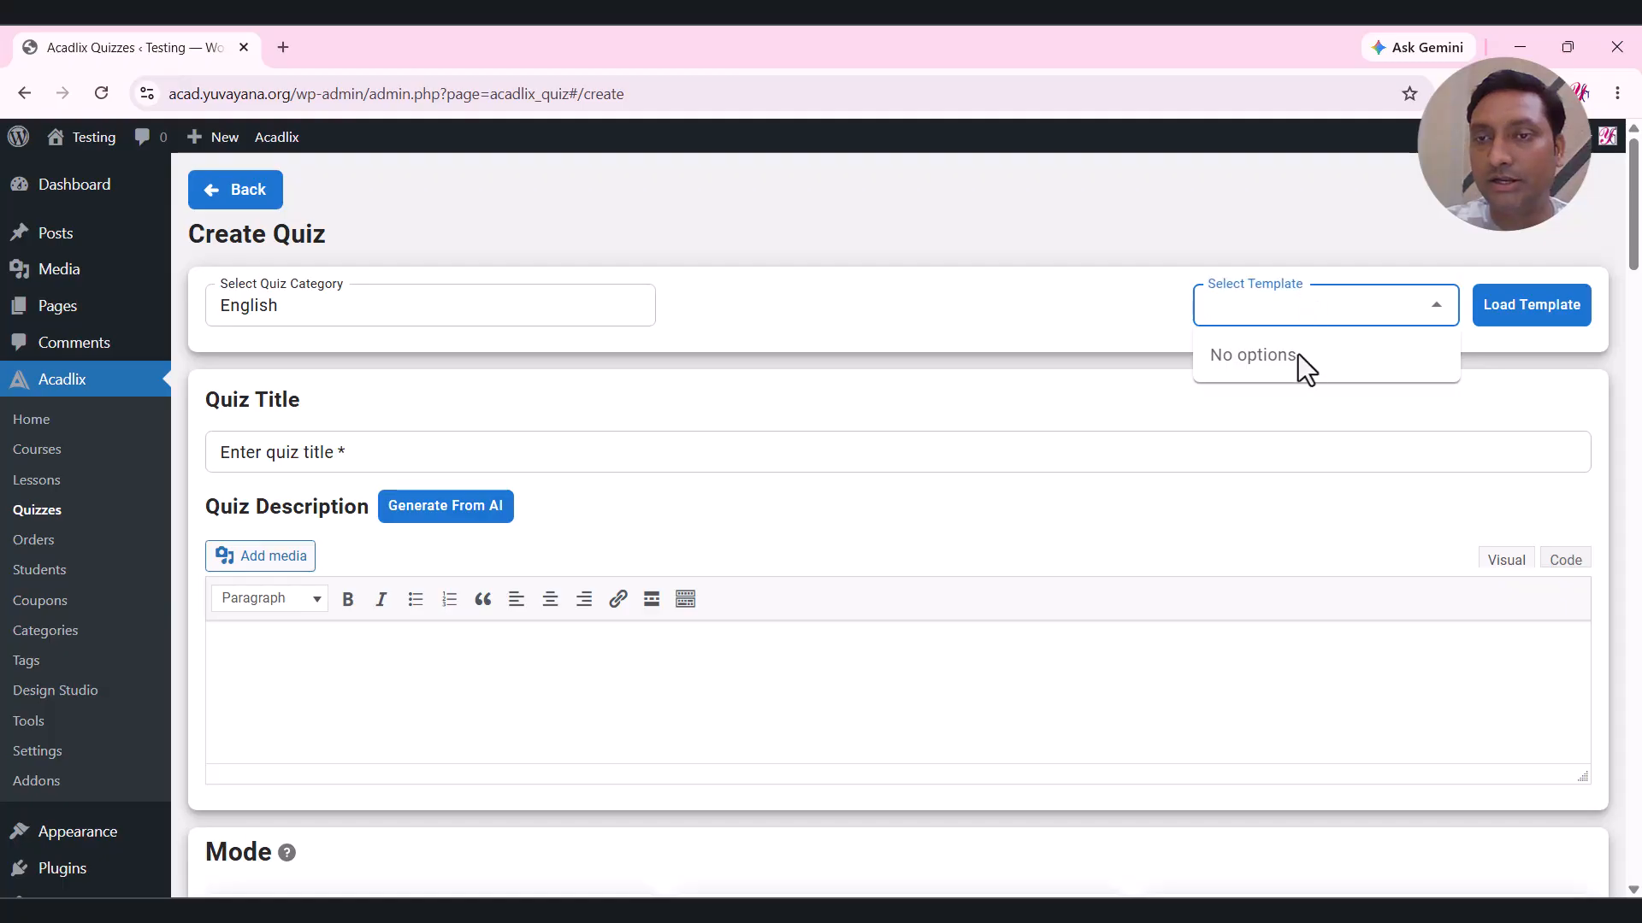
pyautogui.click(1114, 284)
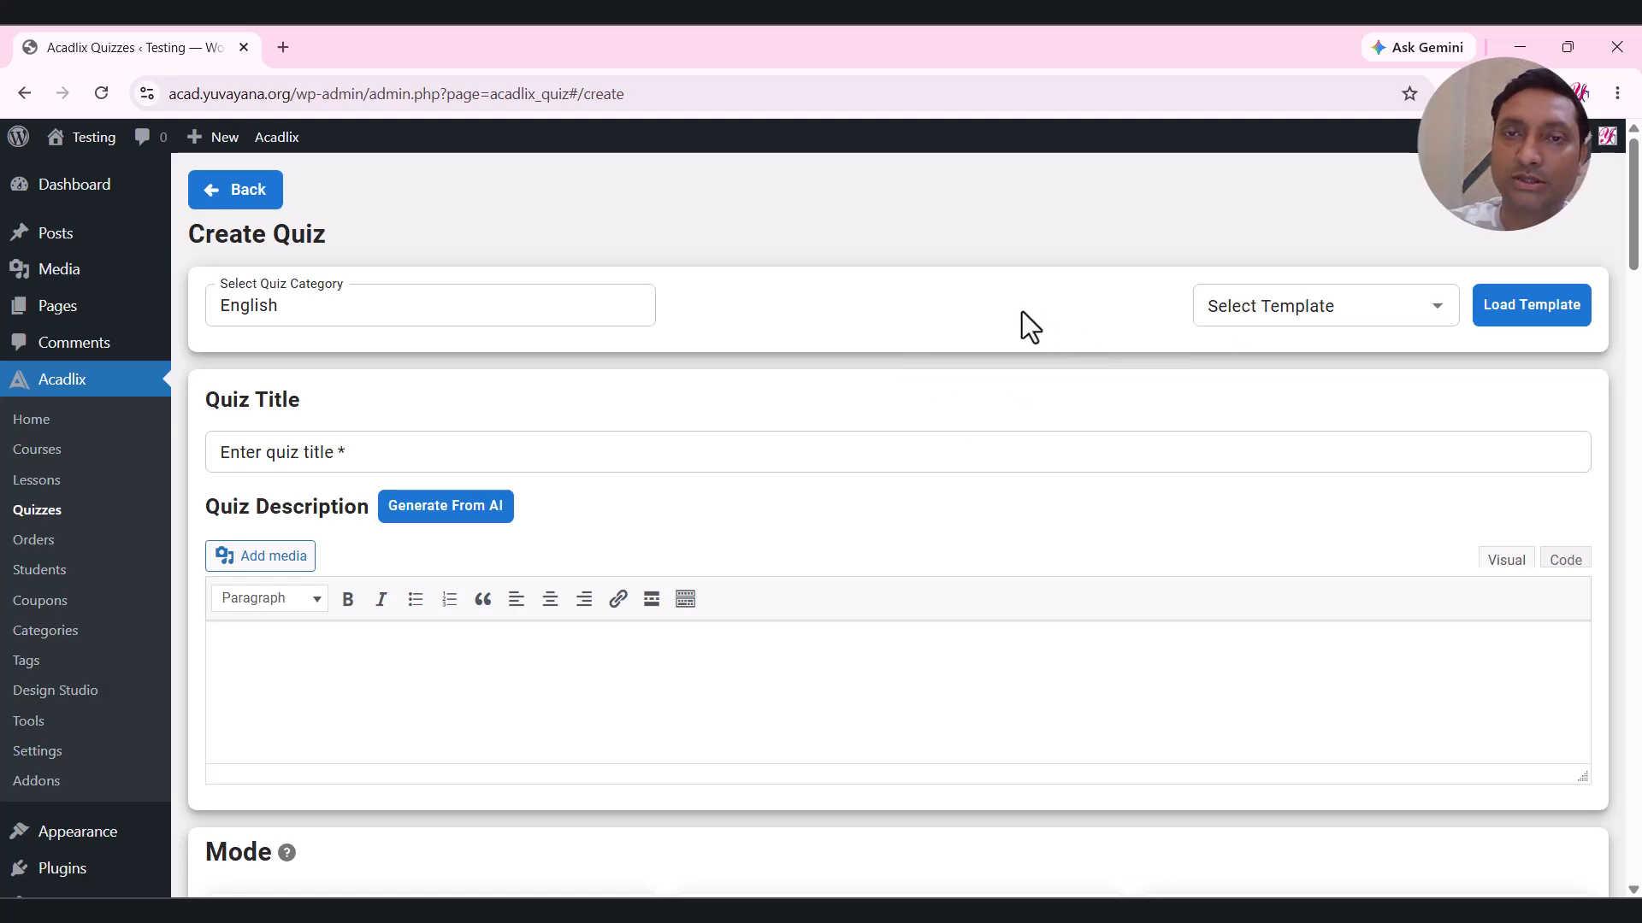
pyautogui.scroll(-1, 1003, 305)
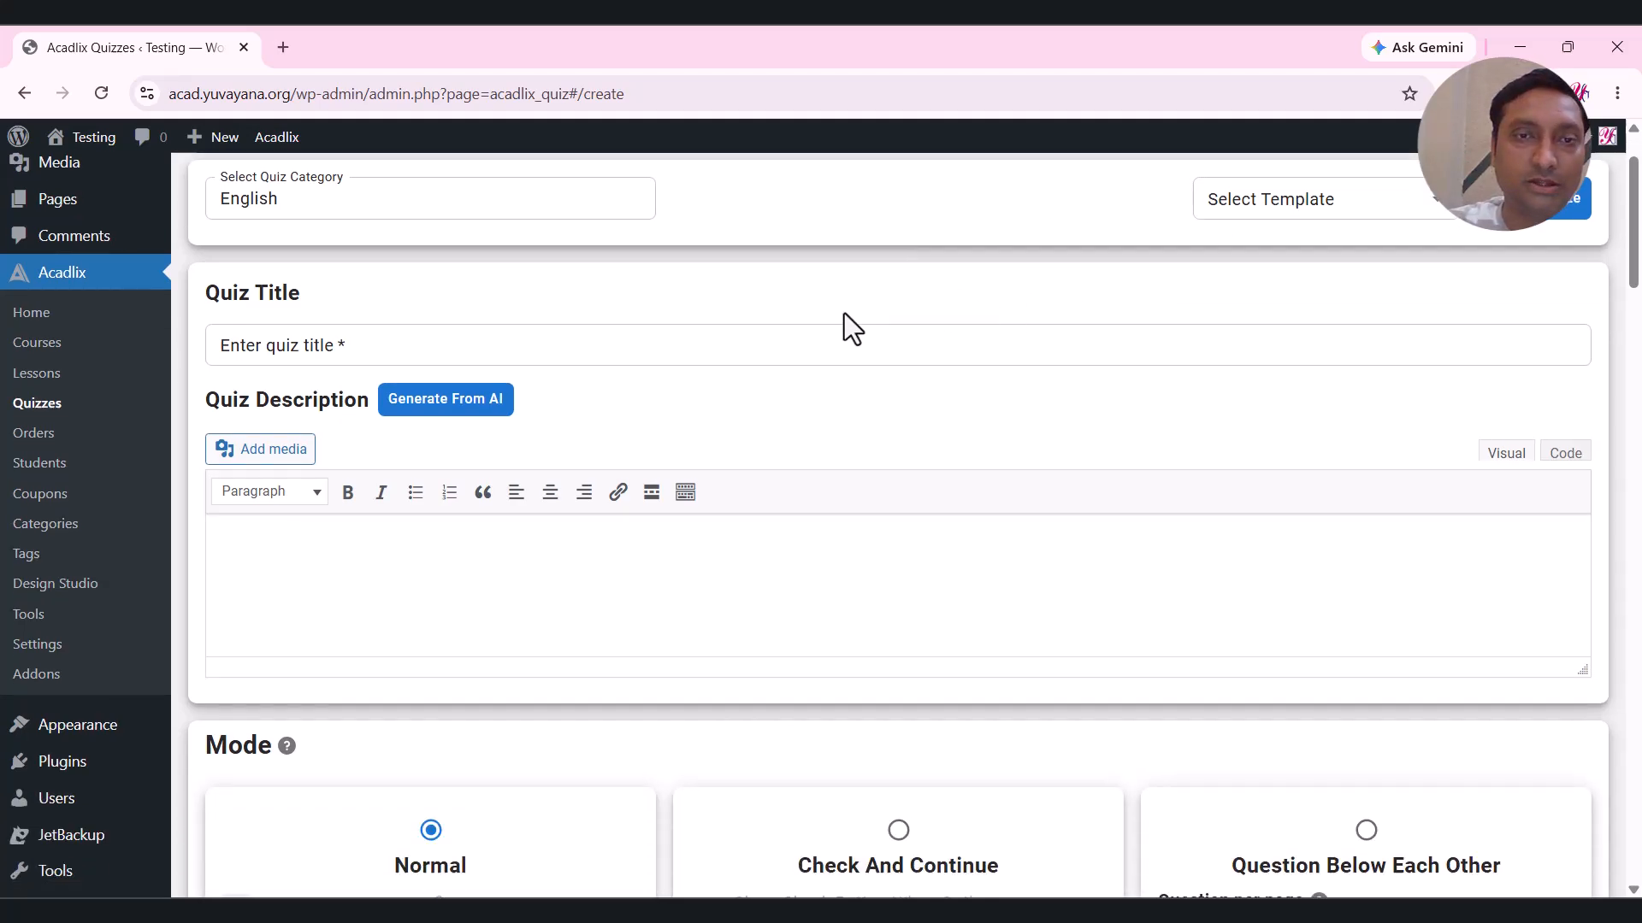
pyautogui.click(634, 341)
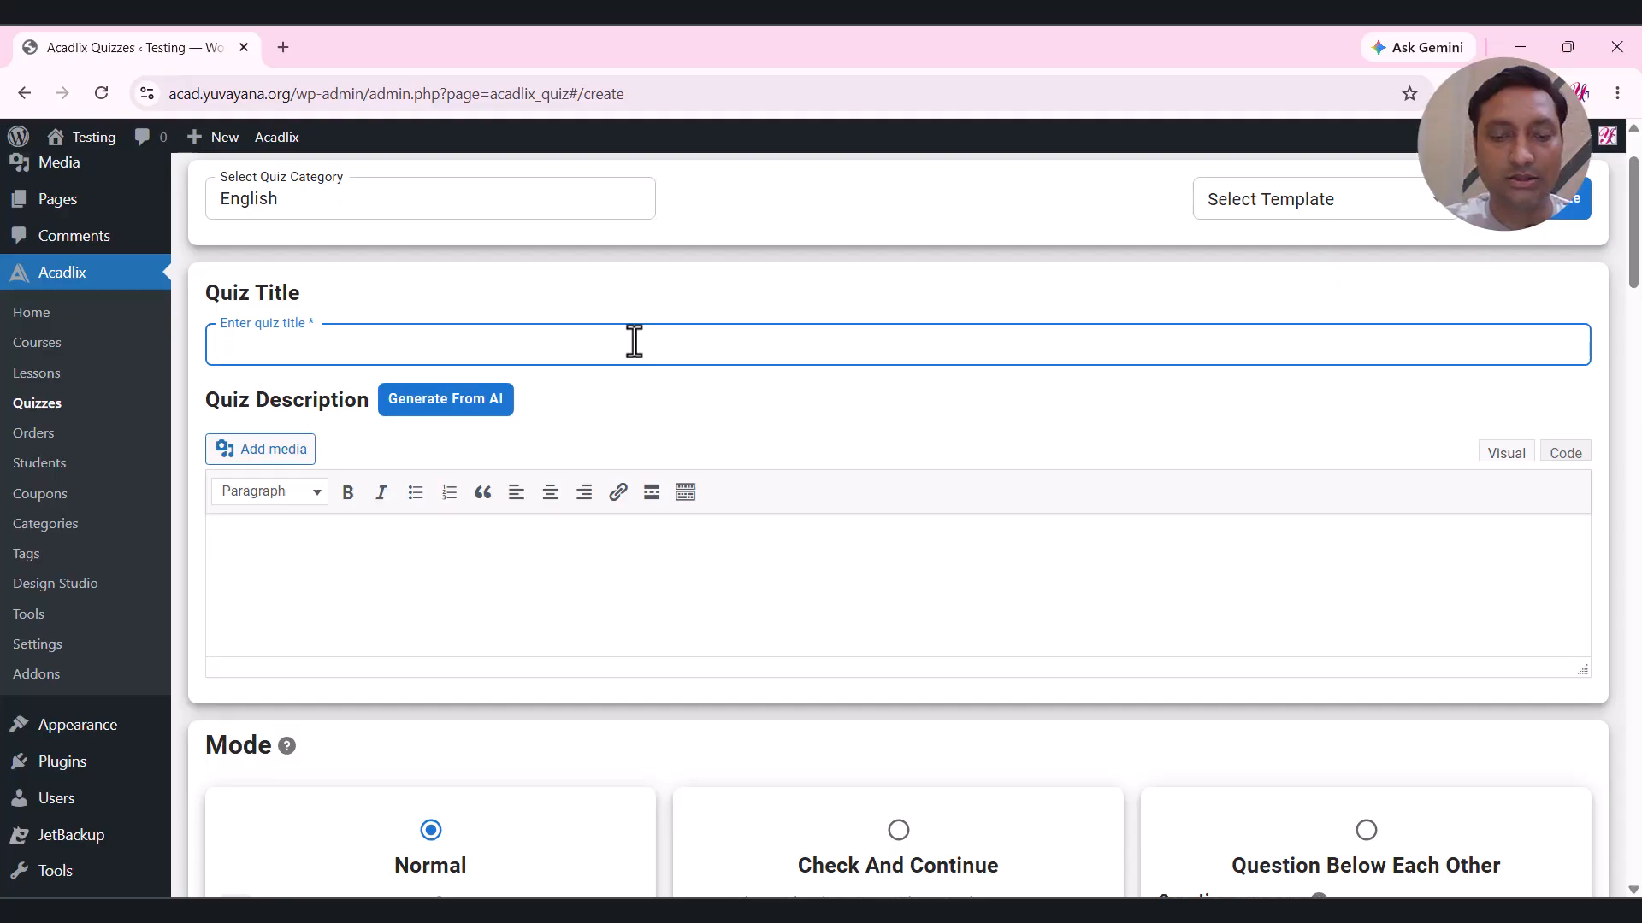
# Enter title 'English grammar quiz' and description 'This is a english grammar quiz. It has 10 questions.'.
pyautogui.write('English grammar quiz')
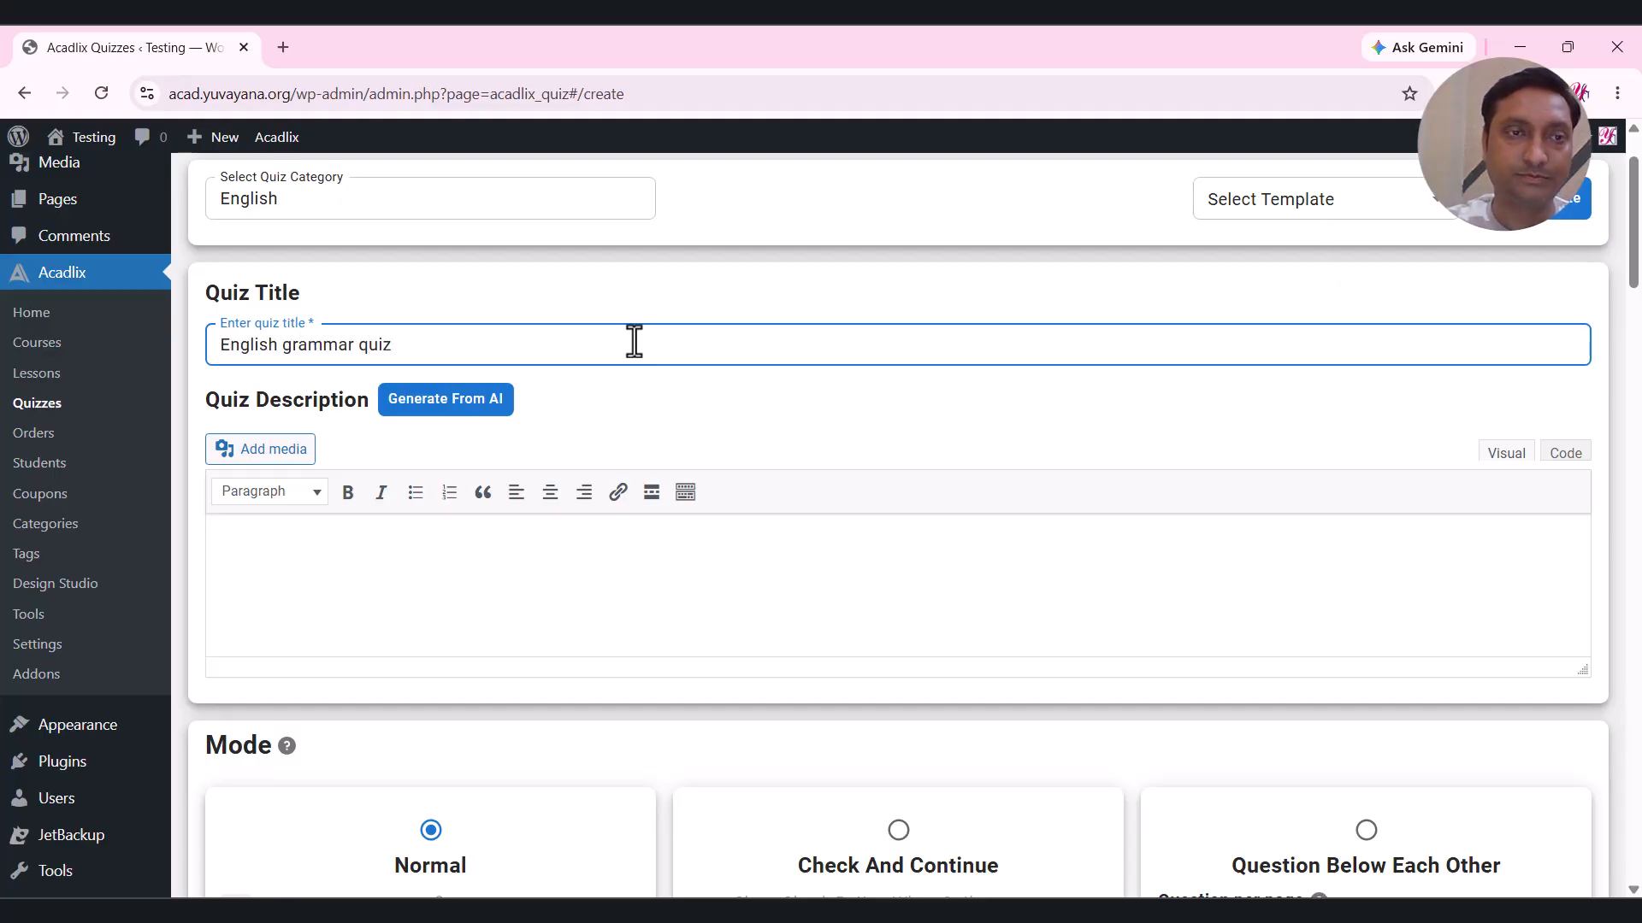
pyautogui.scroll(-1, 633, 340)
pyautogui.click(502, 480)
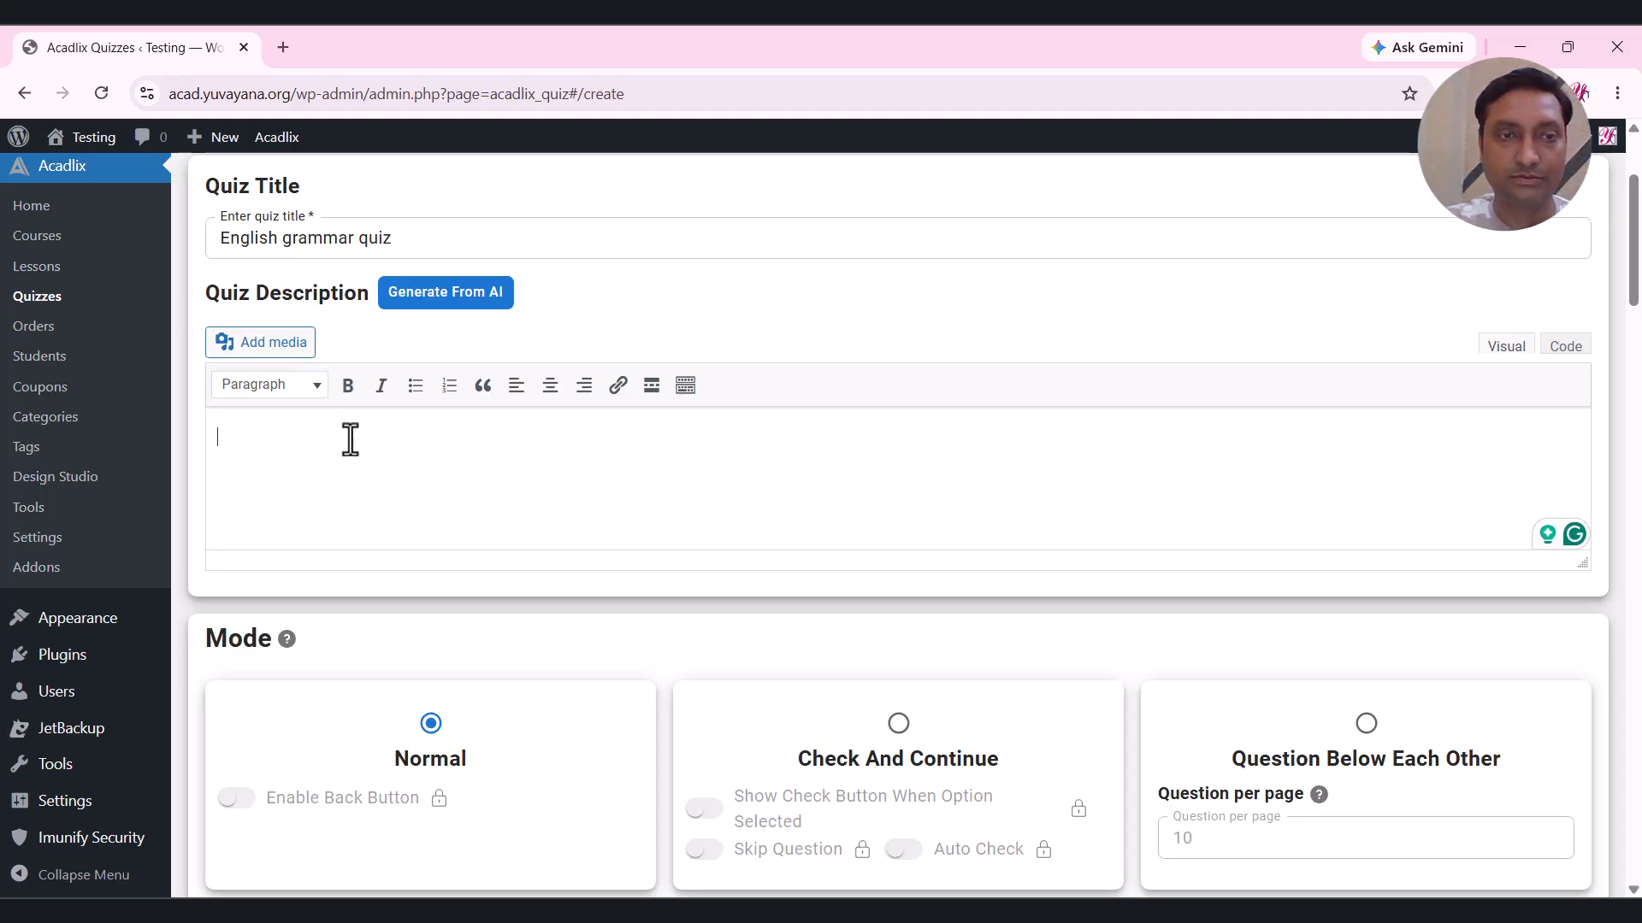
pyautogui.write('This is a en')
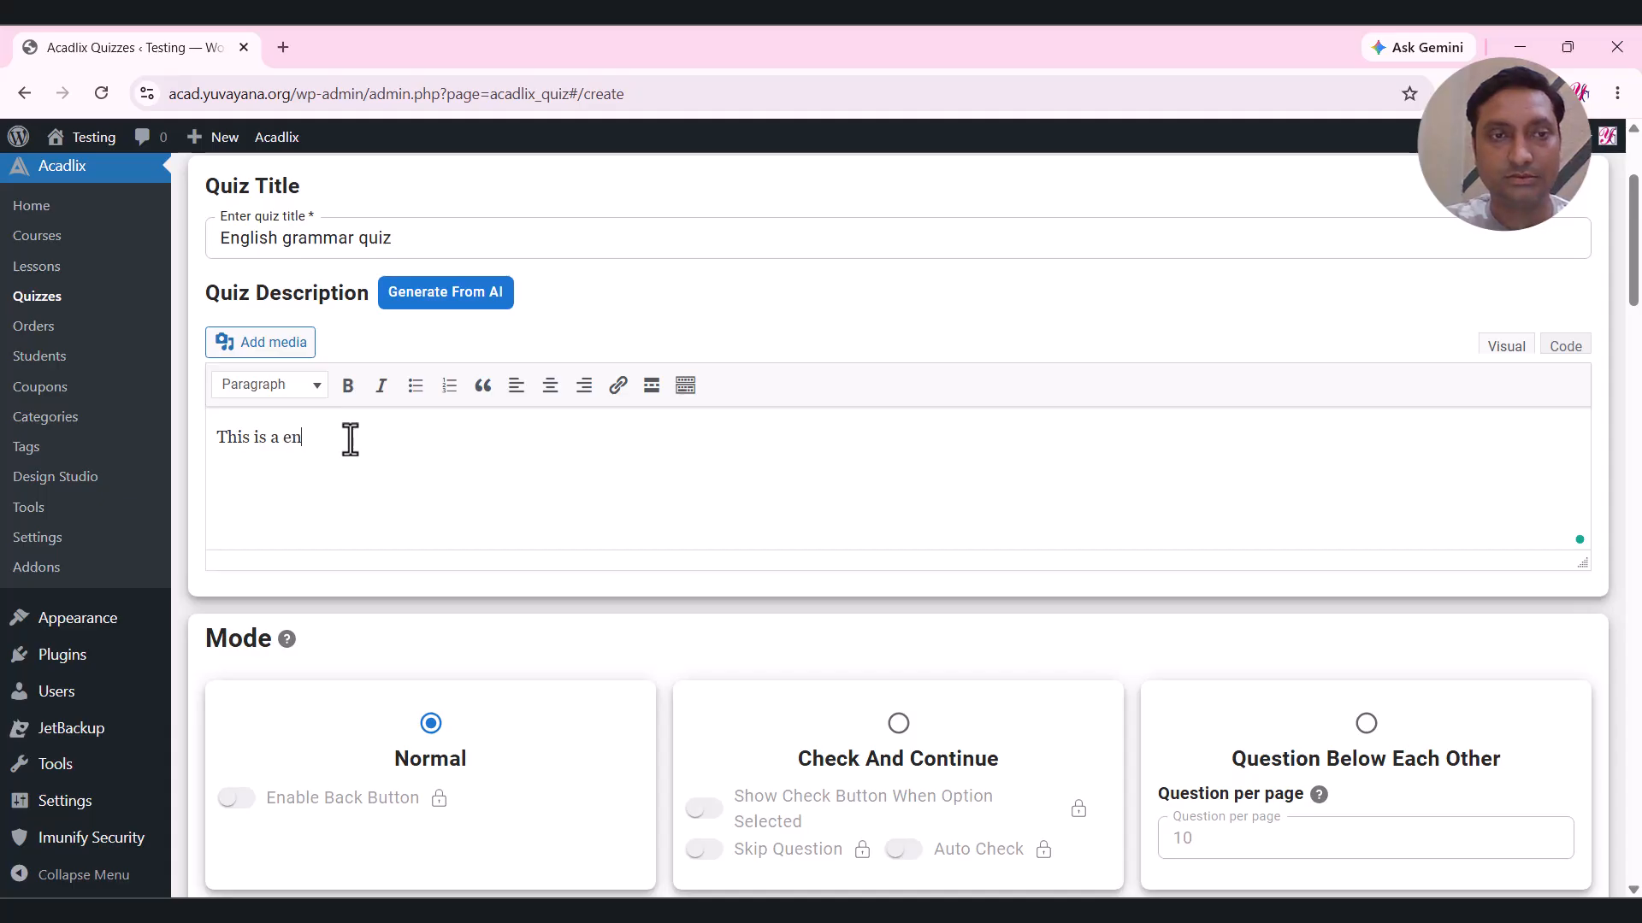
pyautogui.write('glish grammar quiz')
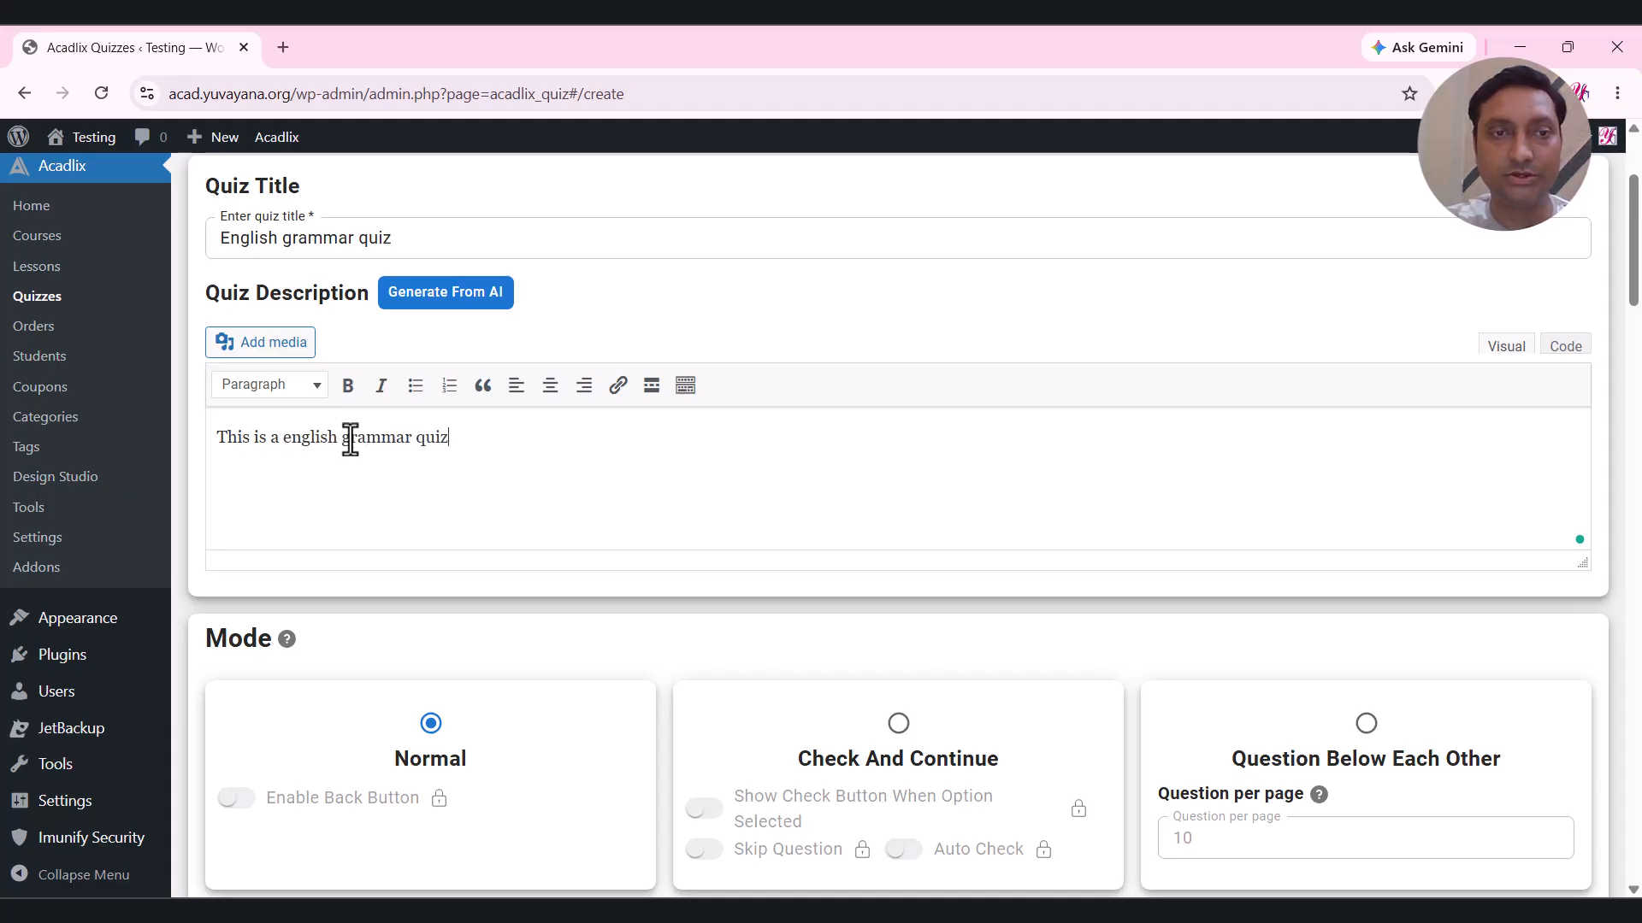
pyautogui.write('.')
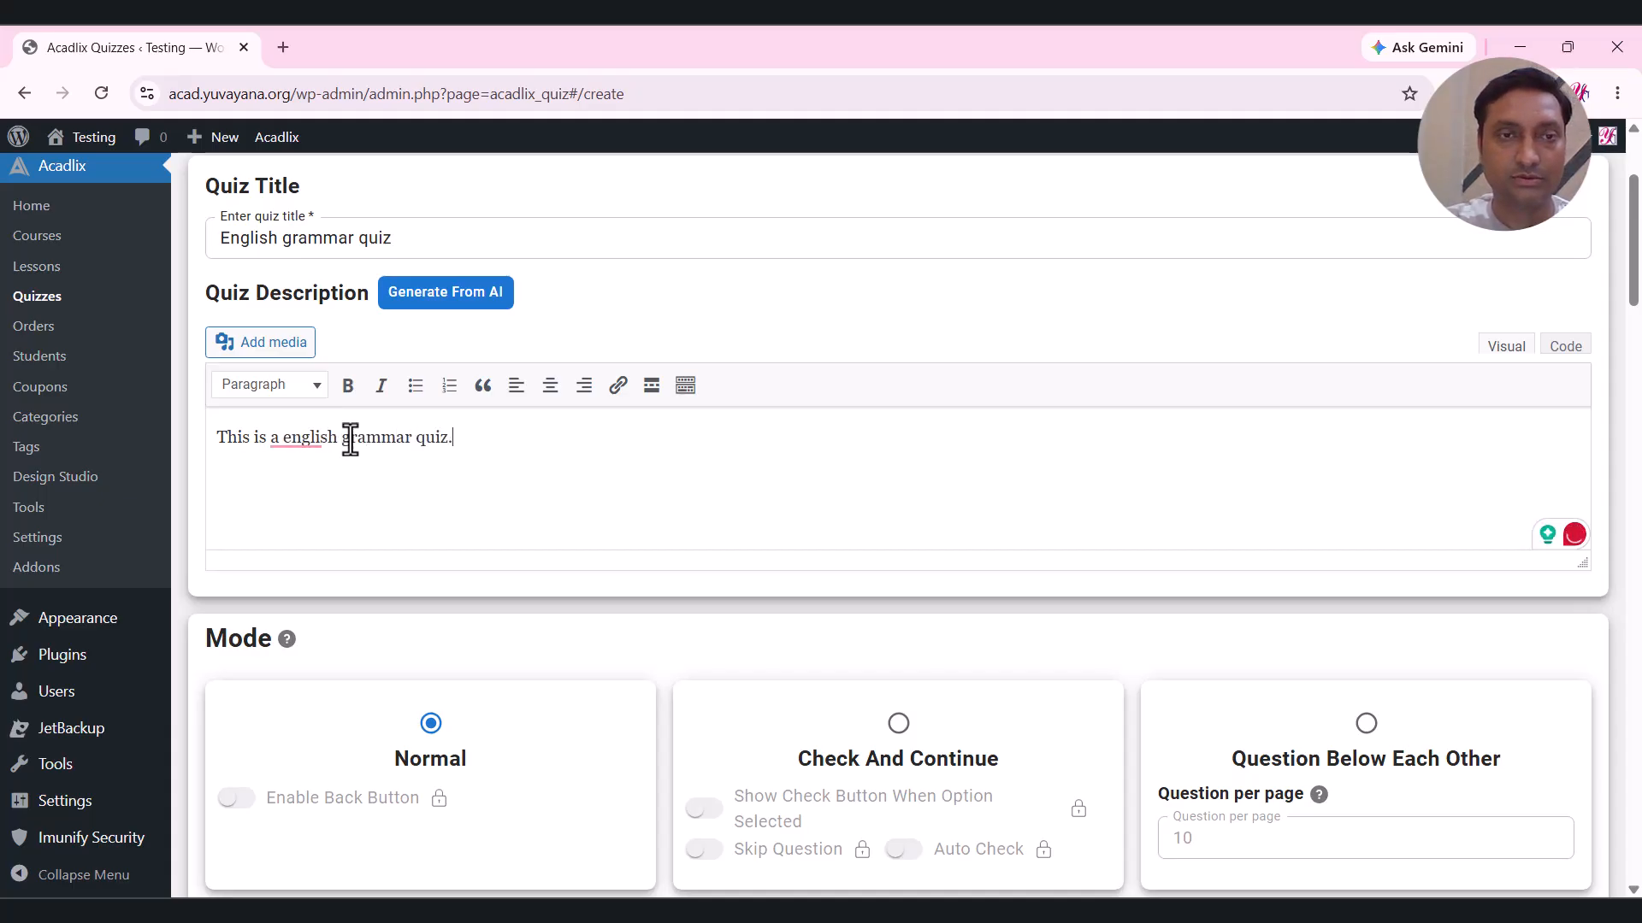
pyautogui.write(' It has 10')
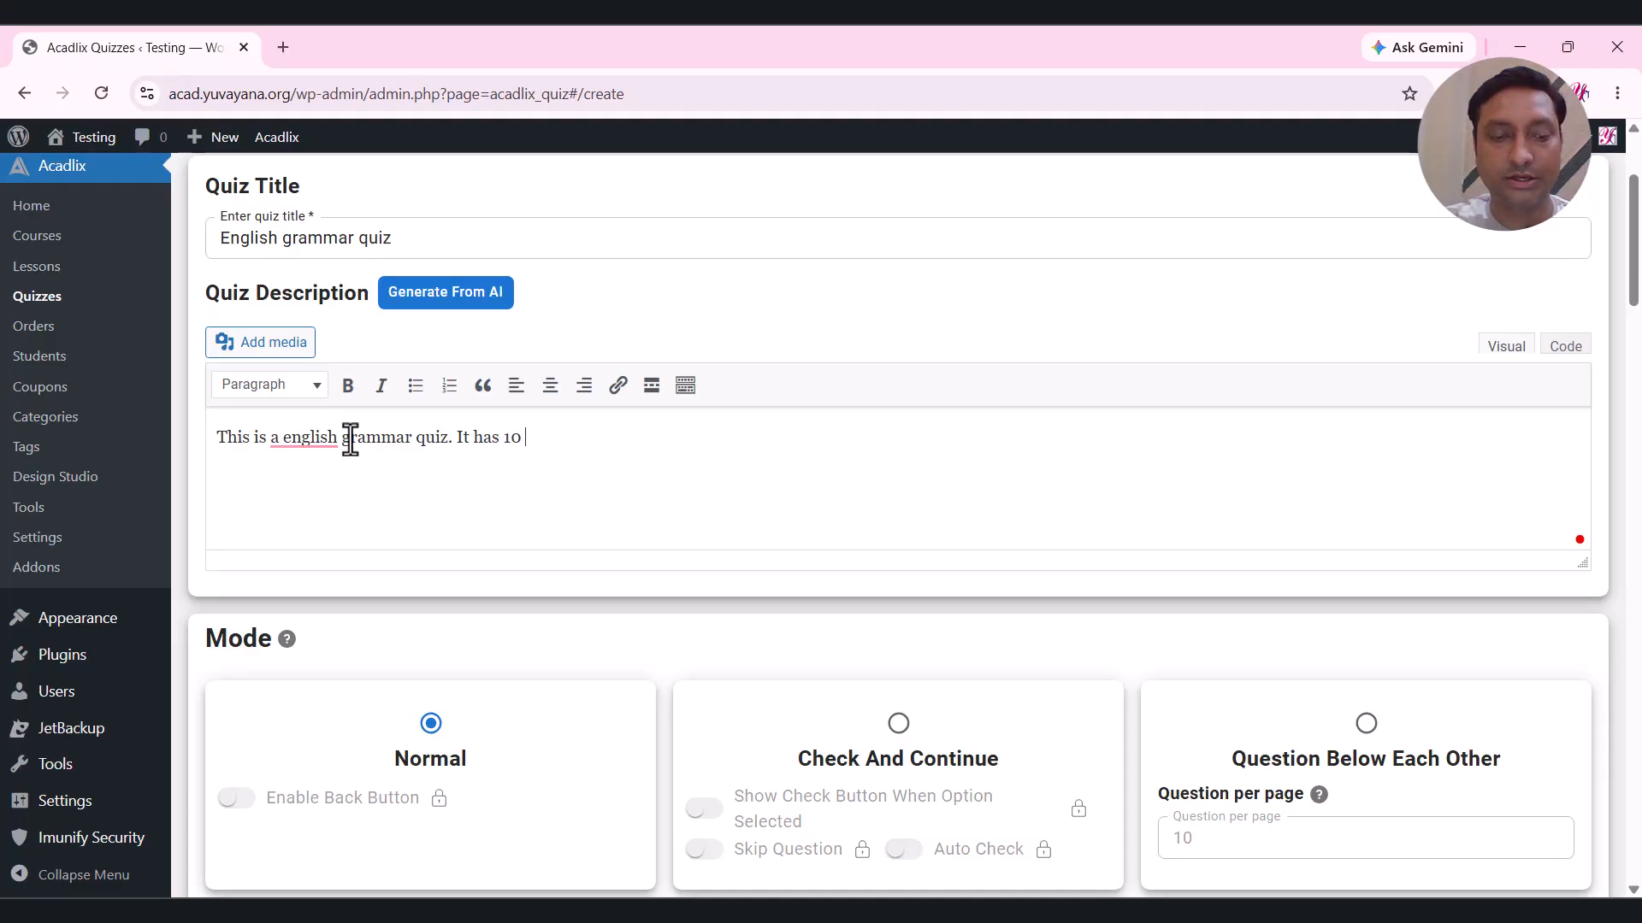
pyautogui.write(' questions.')
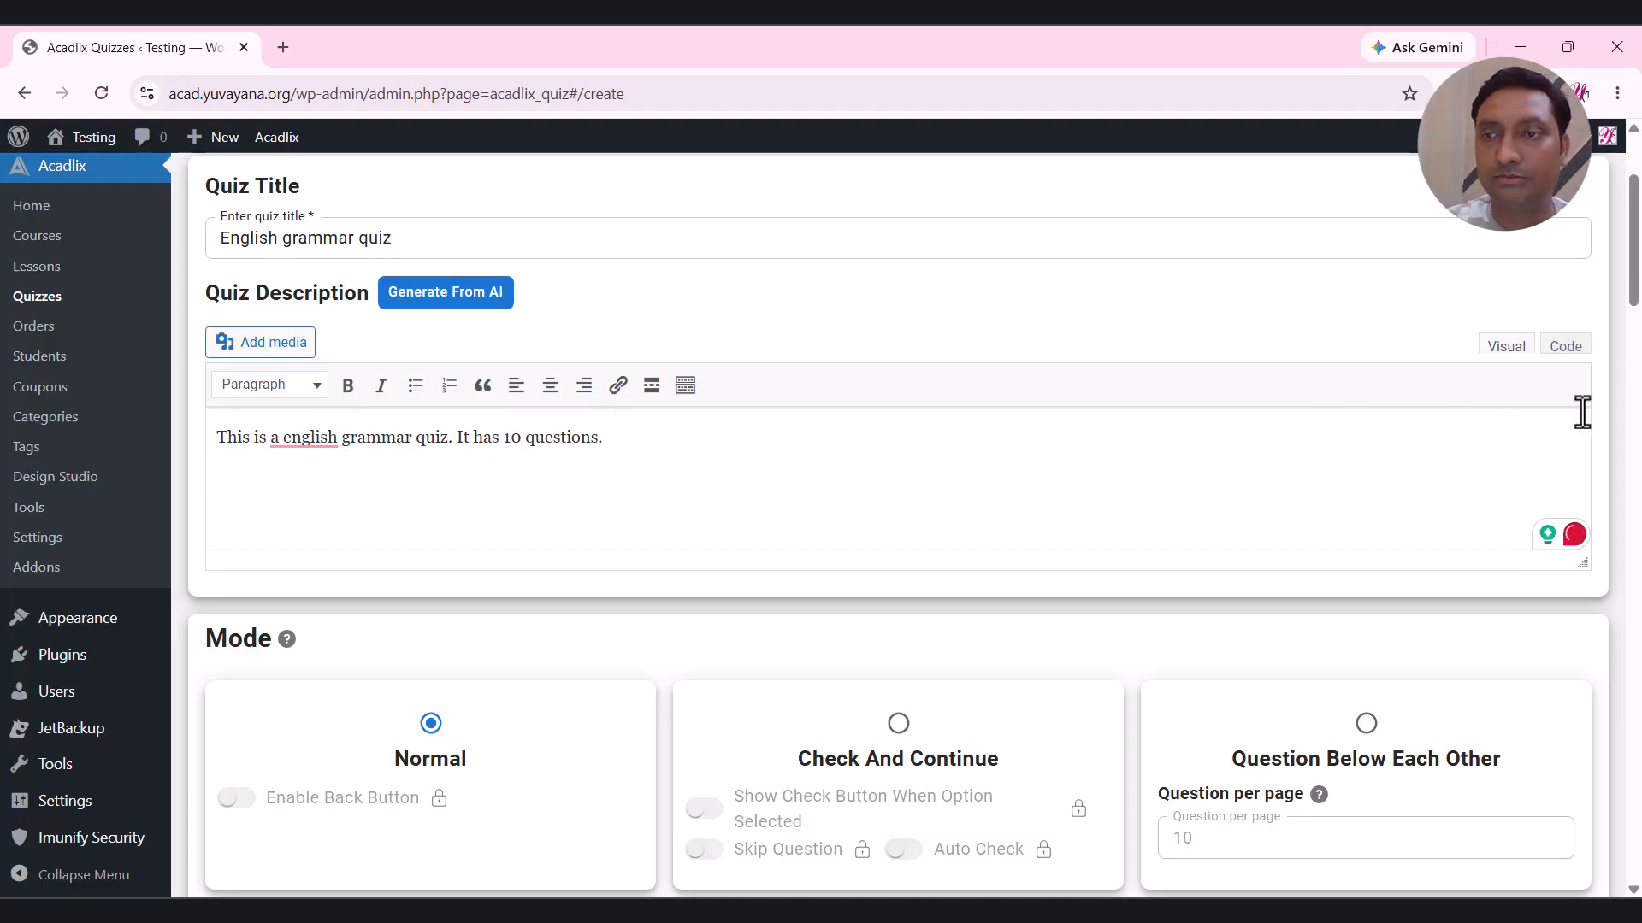
# Add a 'Heading' line under the description and format it as Heading 3.
pyautogui.click(685, 385)
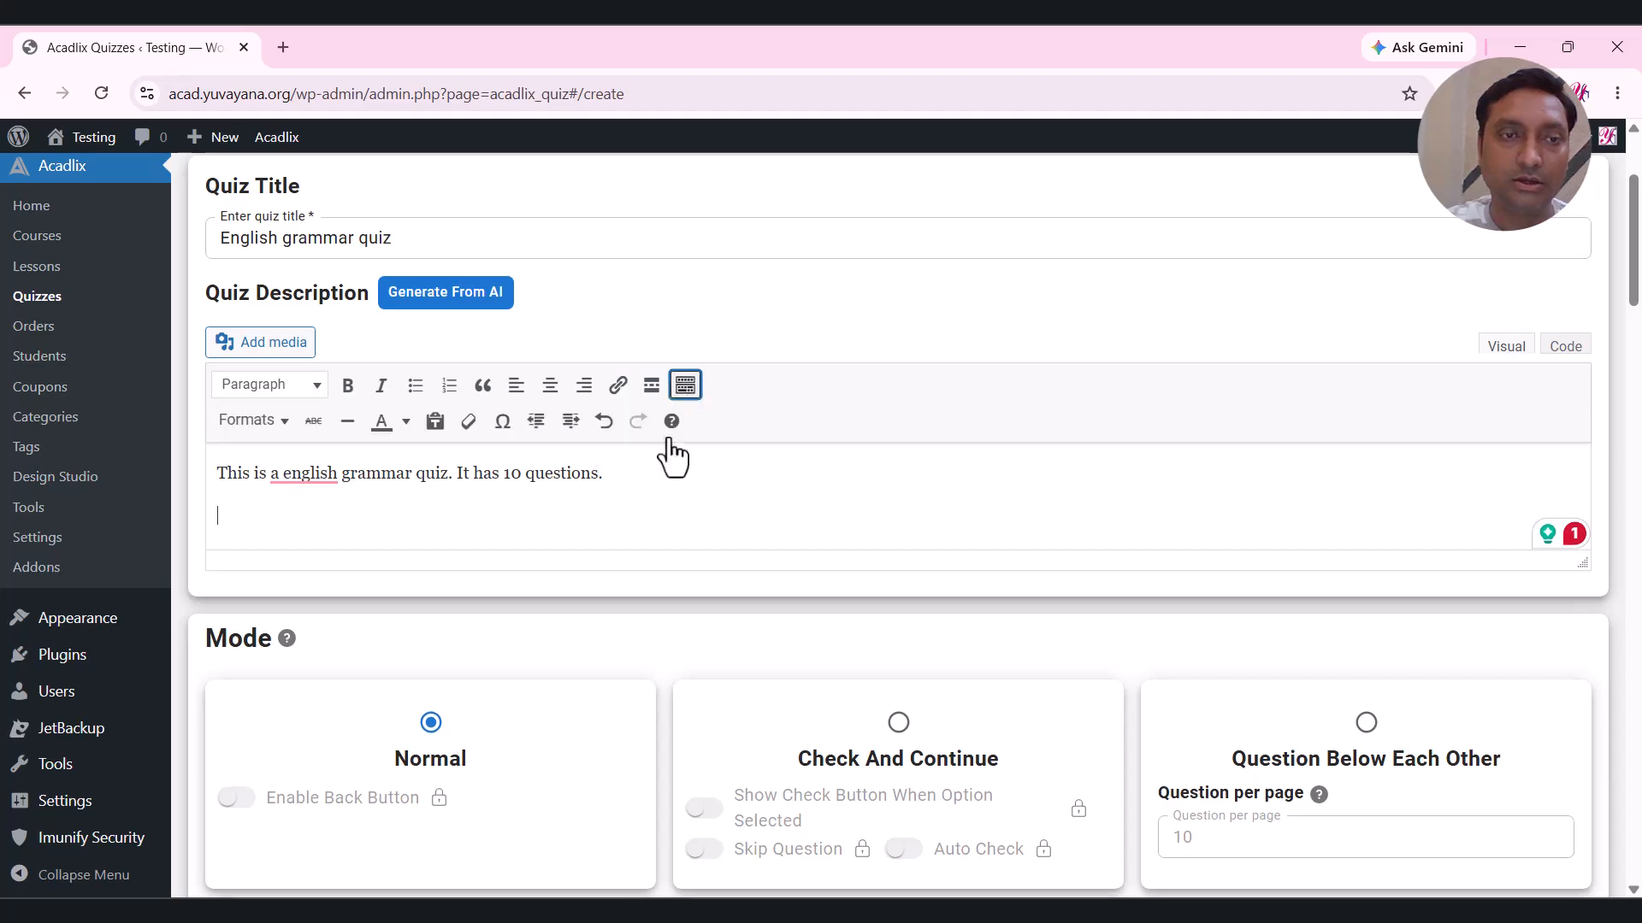
pyautogui.press('Return')
pyautogui.write('Hea')
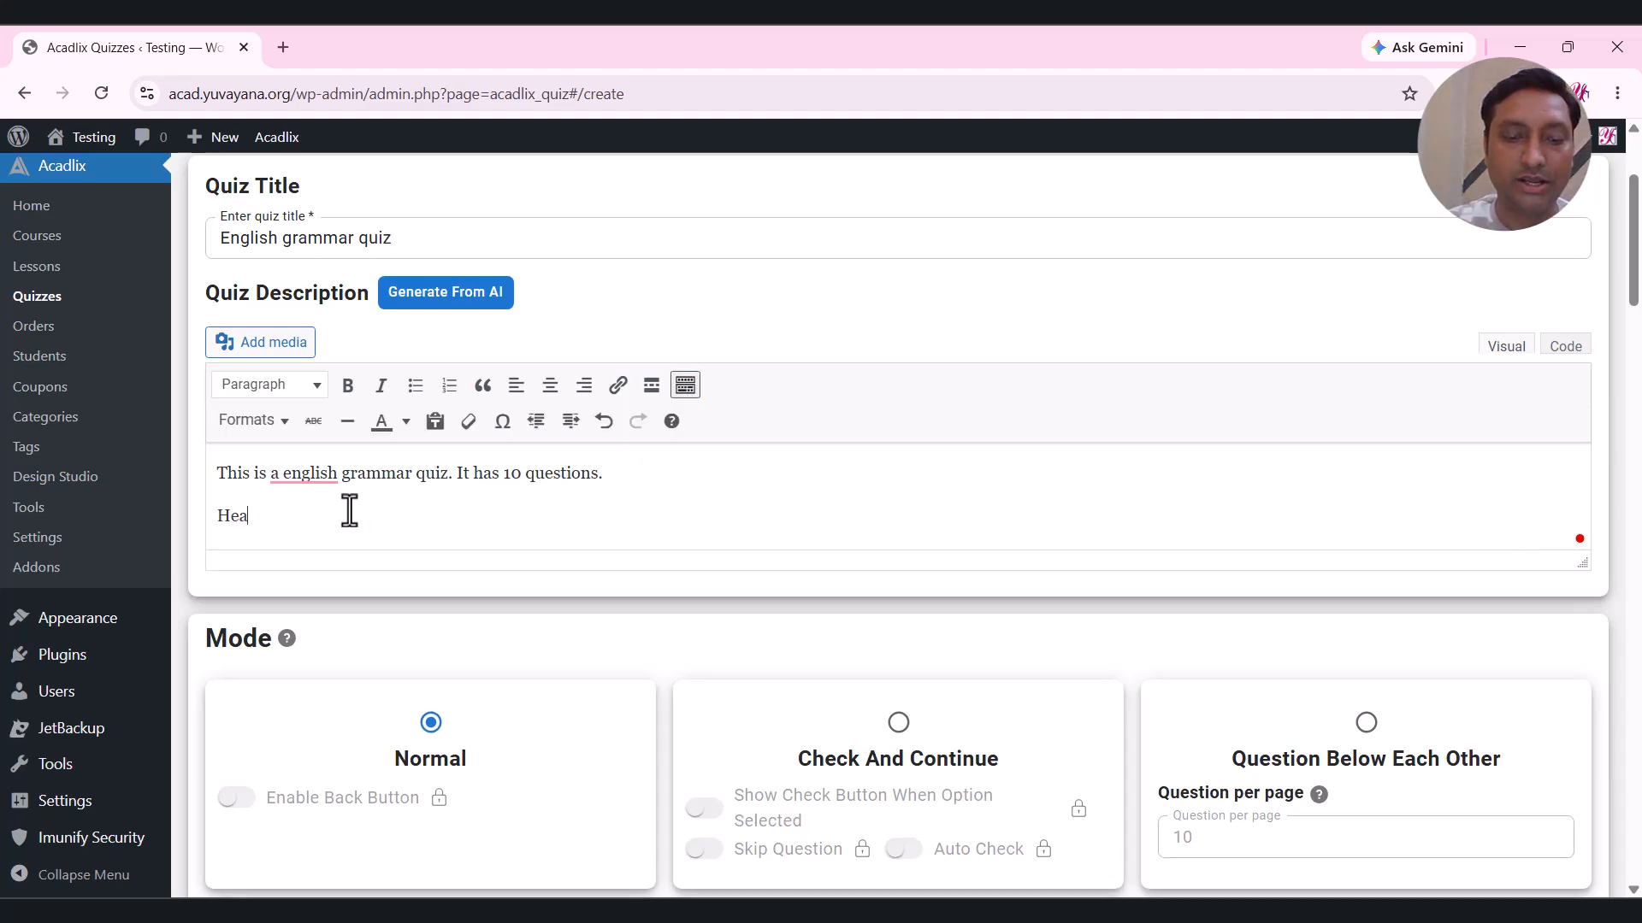
pyautogui.write('ding')
pyautogui.moveTo(306, 510); pyautogui.dragTo(215, 513)
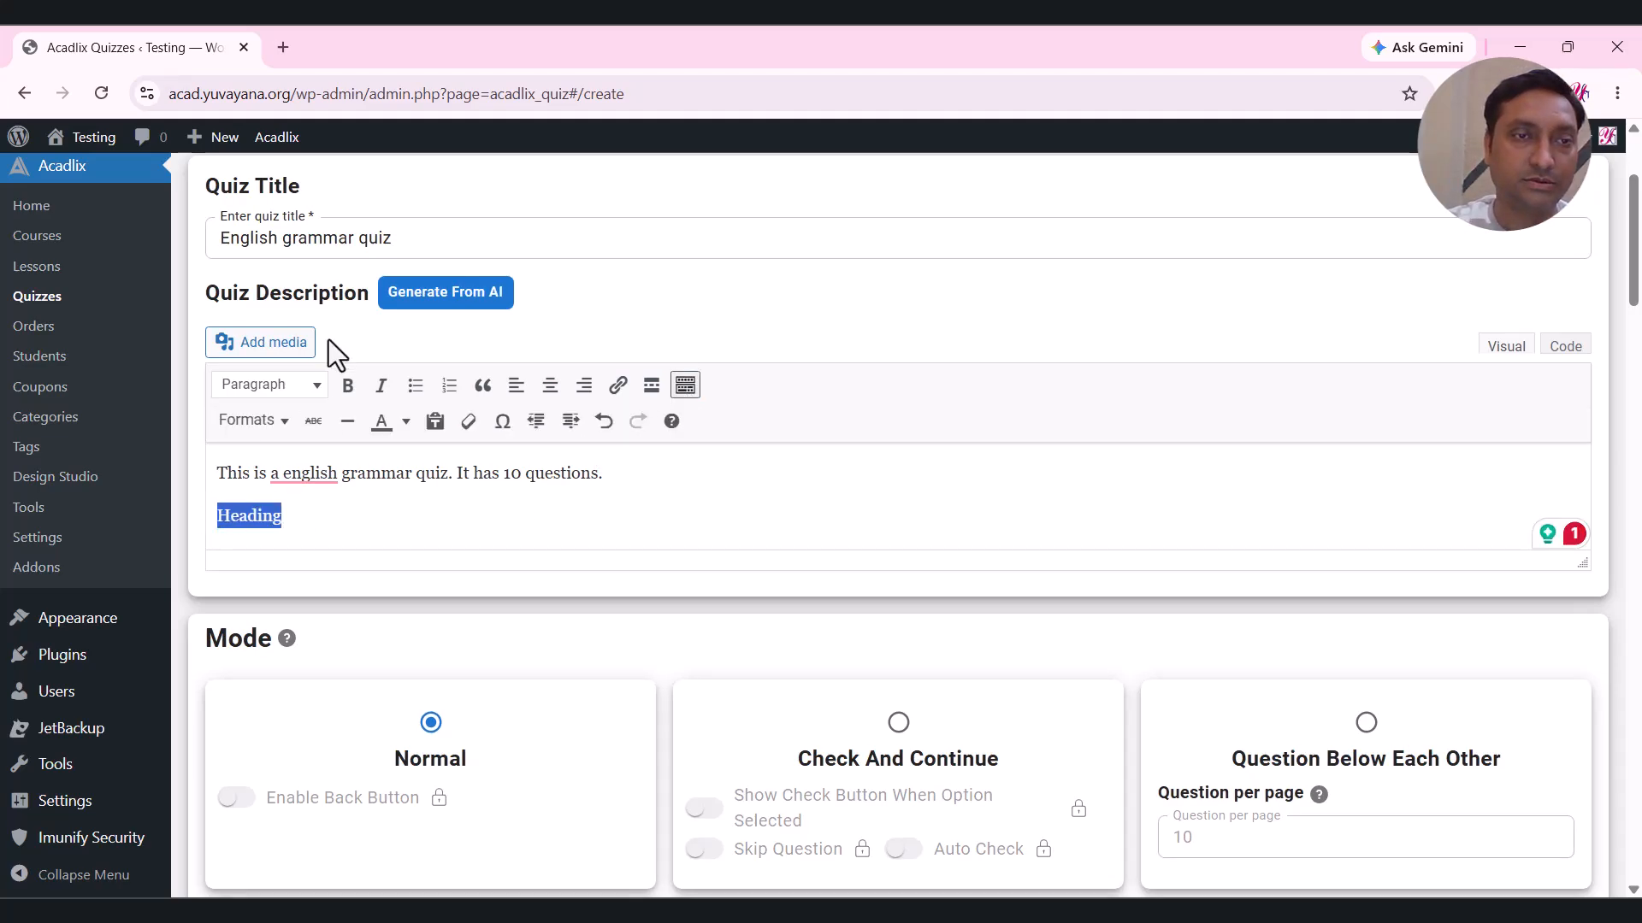
pyautogui.click(304, 384)
pyautogui.click(325, 526)
pyautogui.click(341, 531)
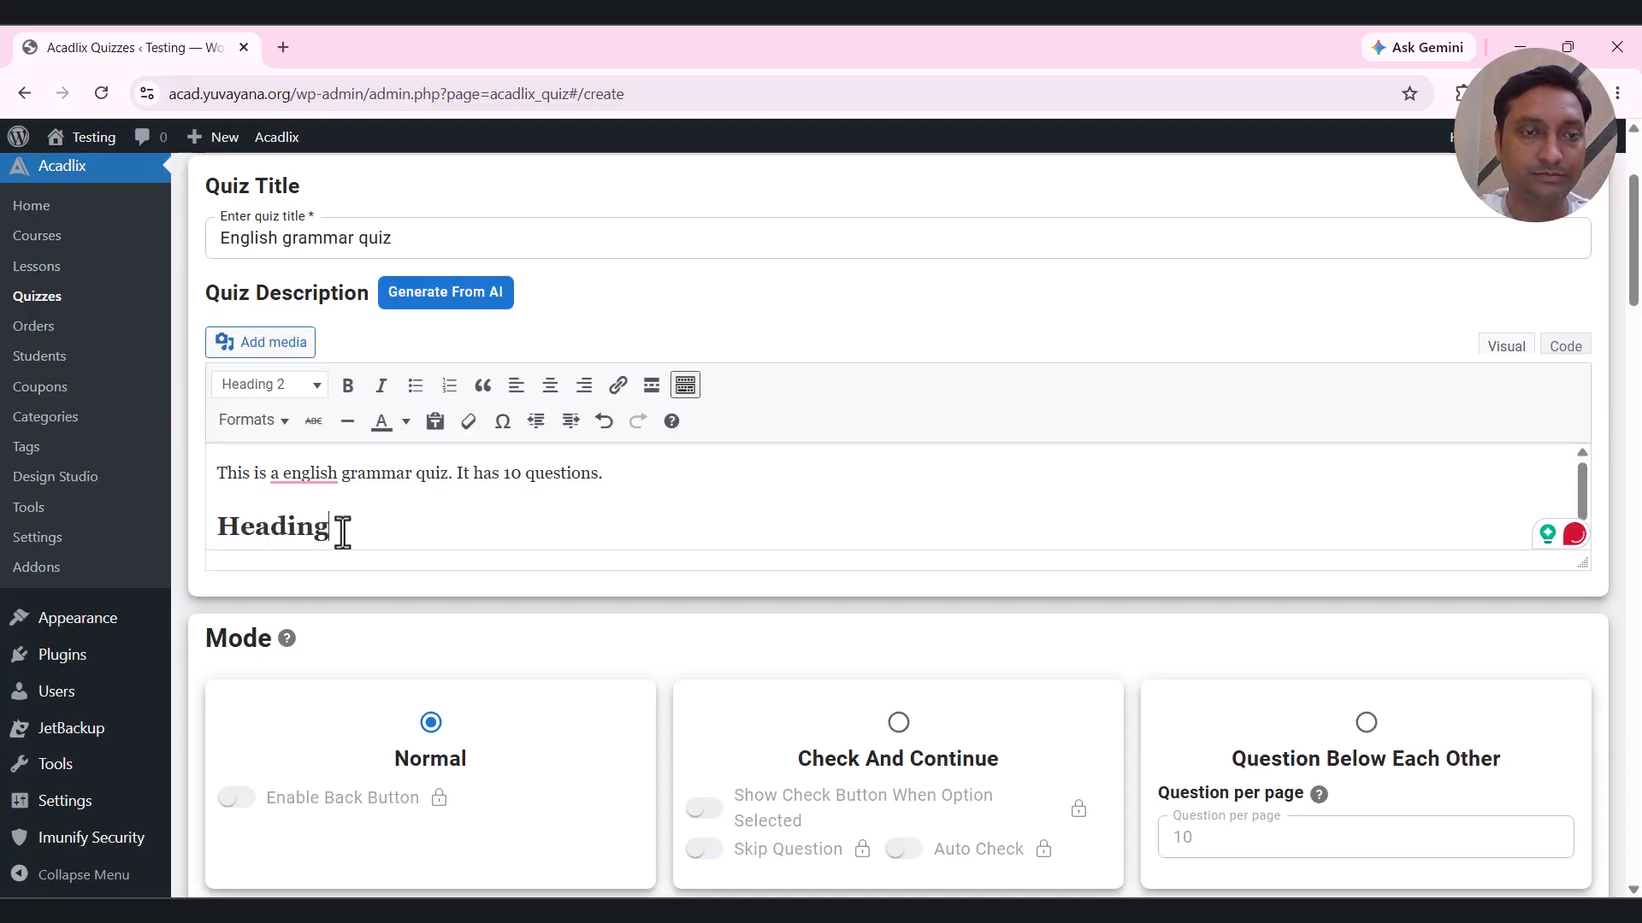
pyautogui.moveTo(341, 531); pyautogui.dragTo(231, 483)
pyautogui.click(310, 385)
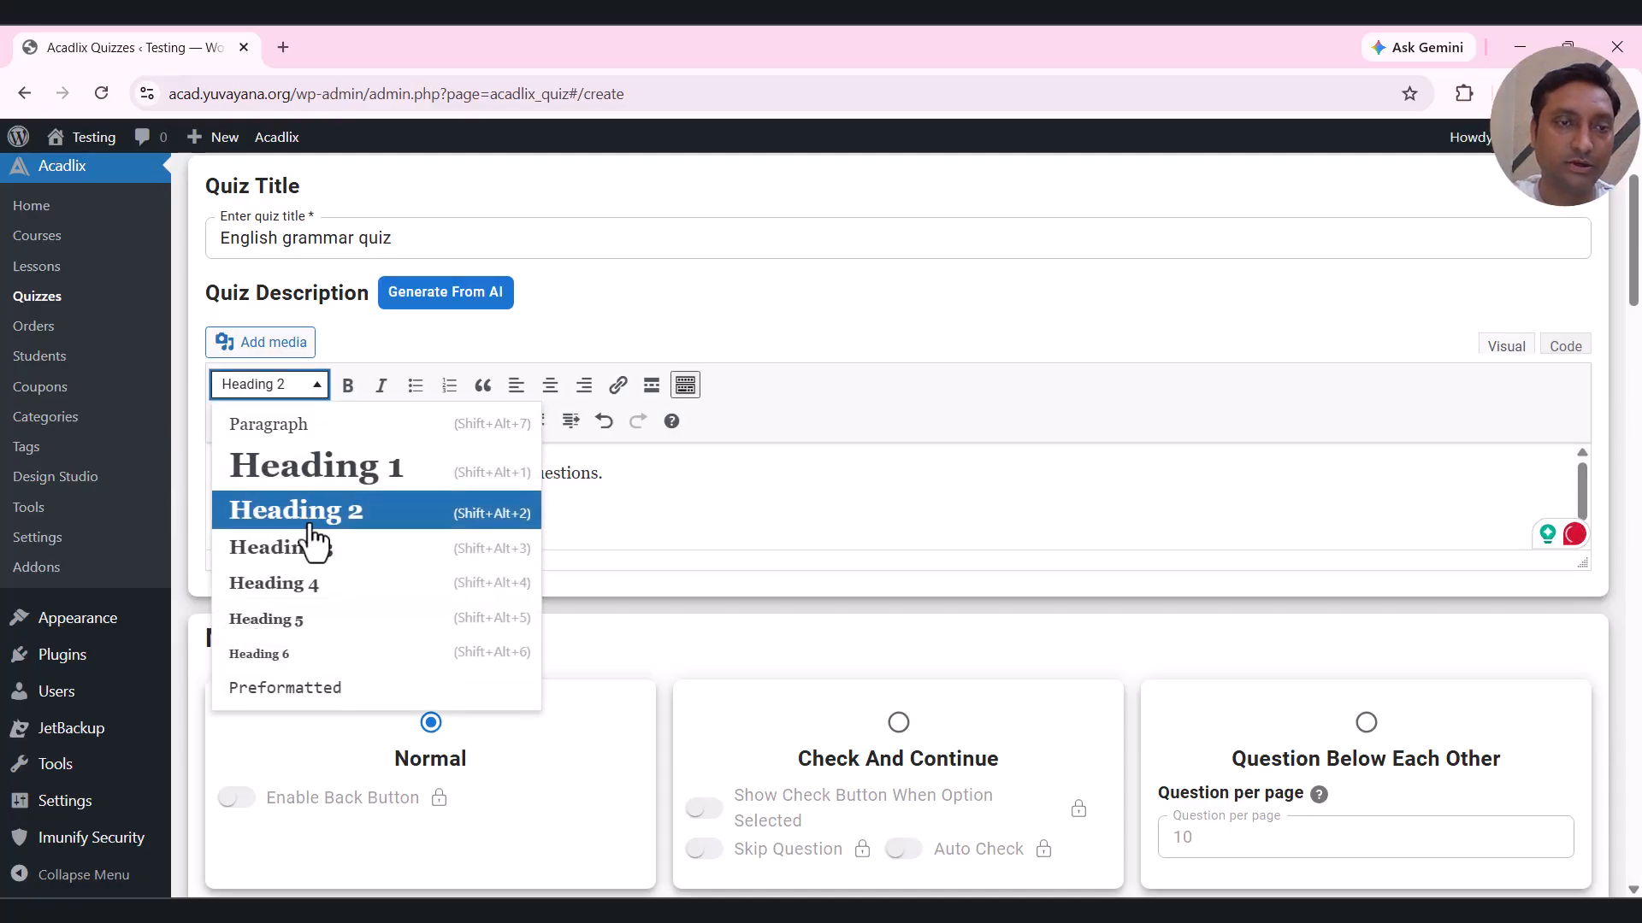
pyautogui.click(315, 546)
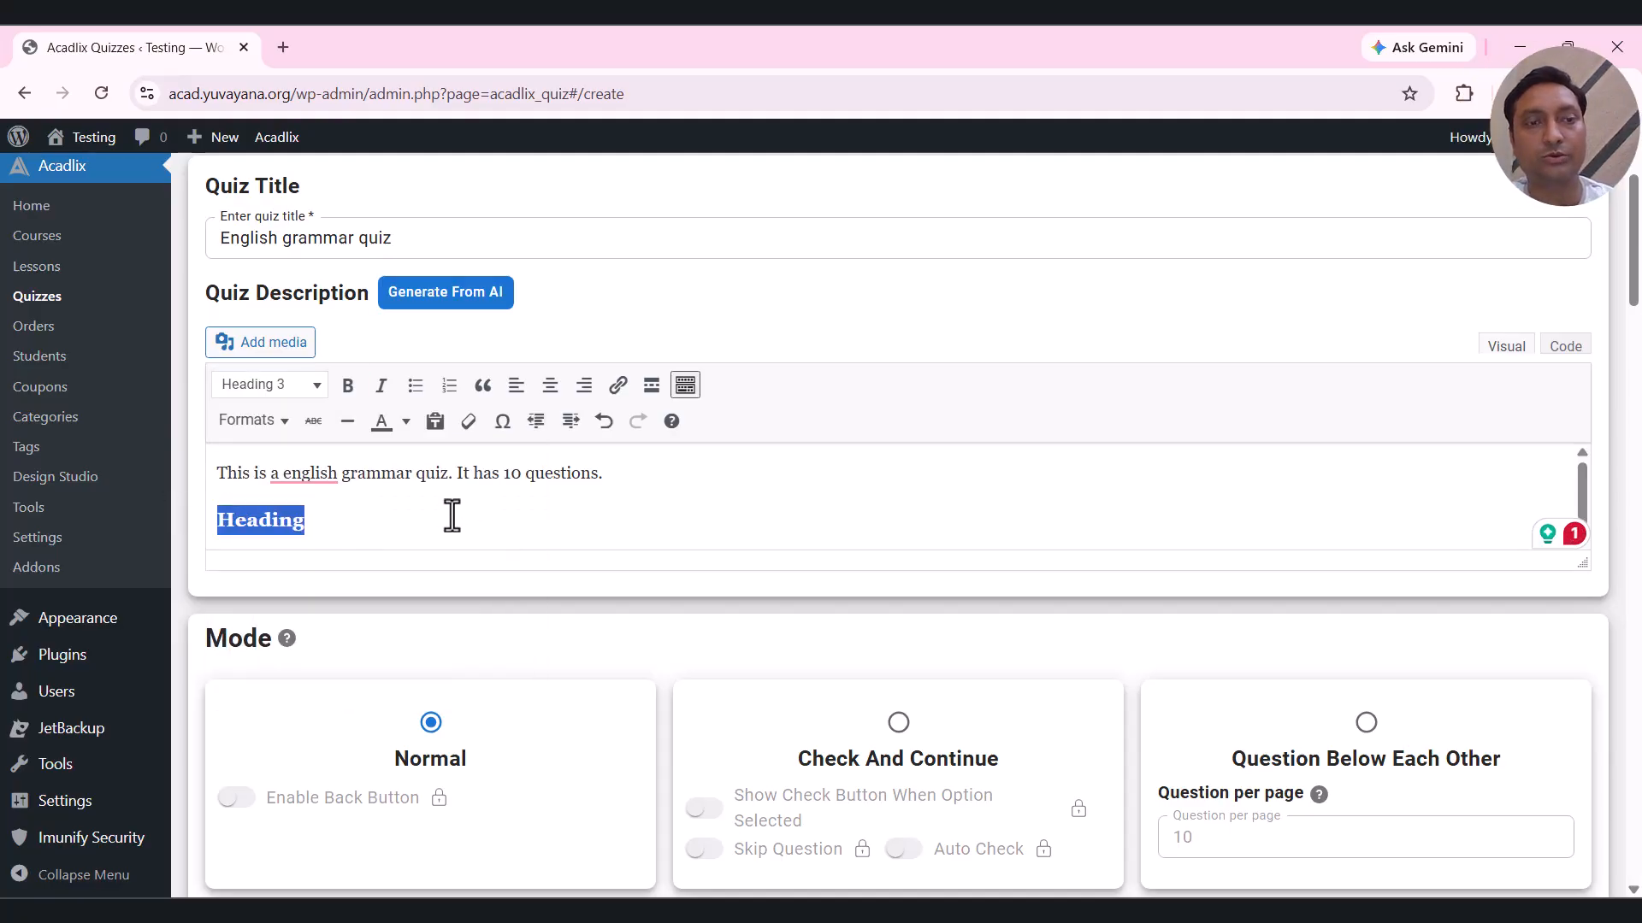
pyautogui.click(513, 517)
pyautogui.scroll(-2, 513, 515)
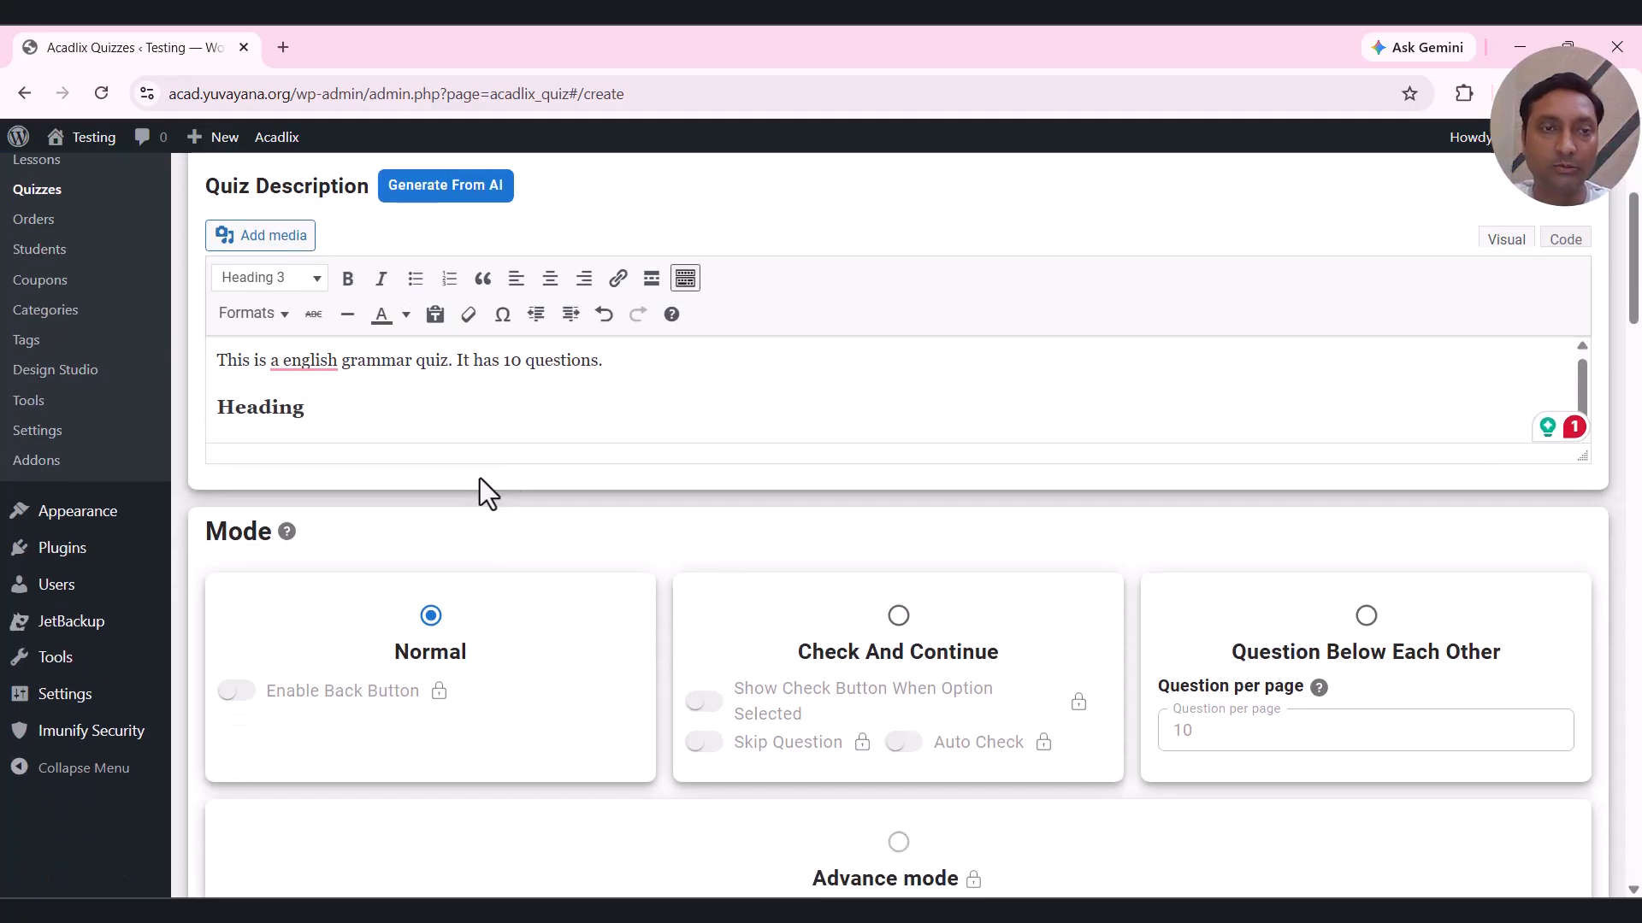
pyautogui.scroll(-3, 604, 444)
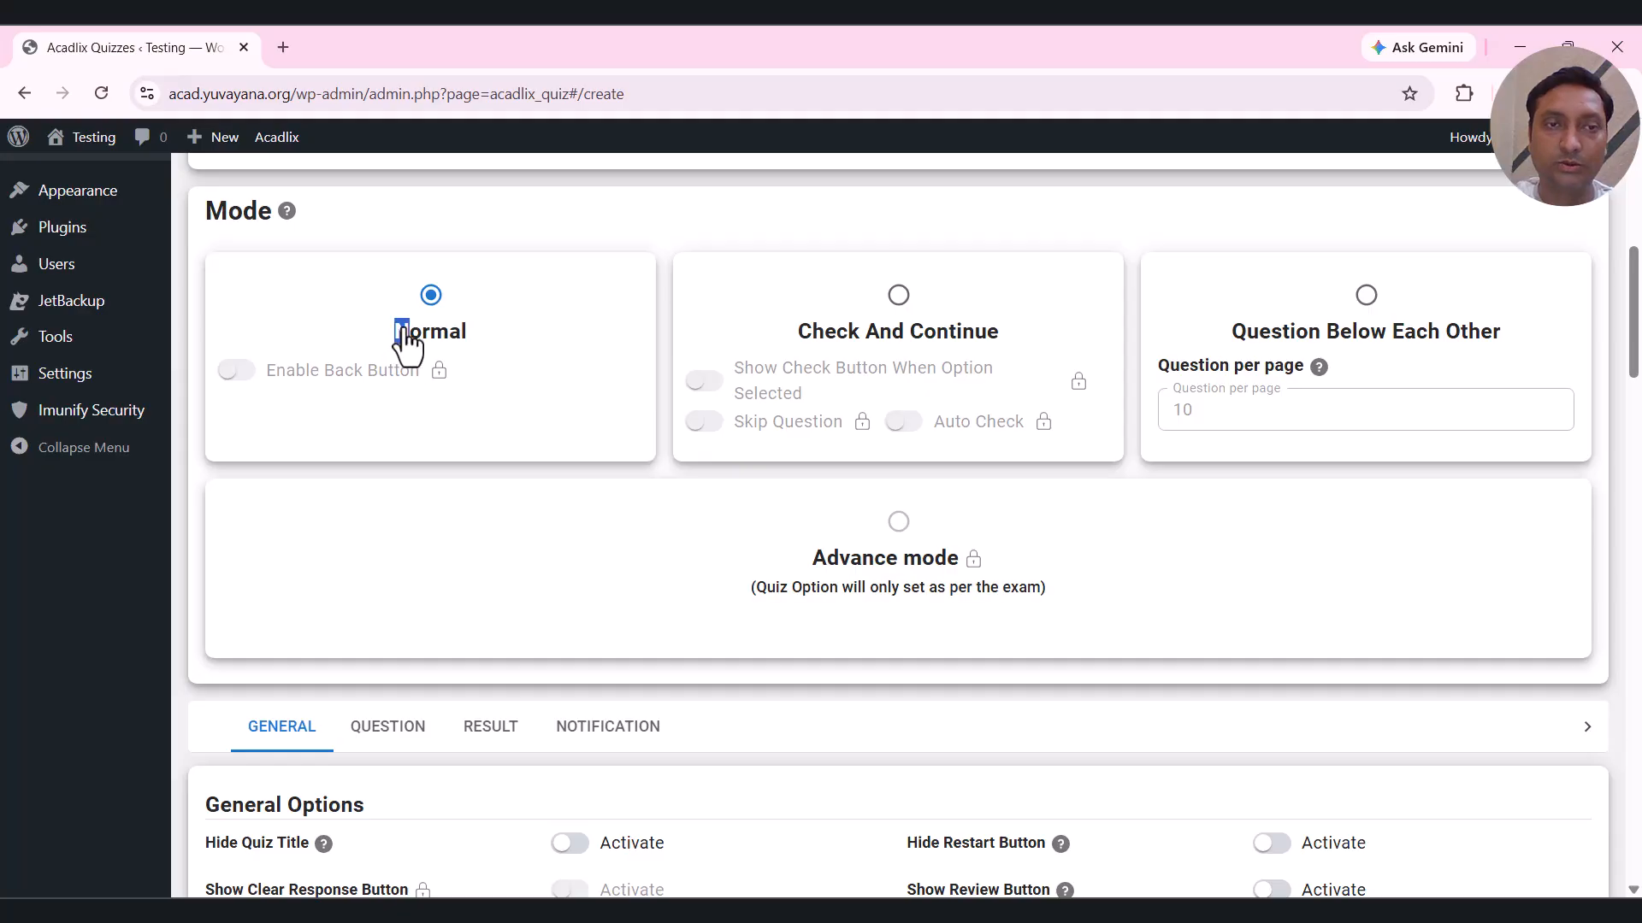
pyautogui.moveTo(396, 334); pyautogui.dragTo(455, 340)
pyautogui.click(605, 337)
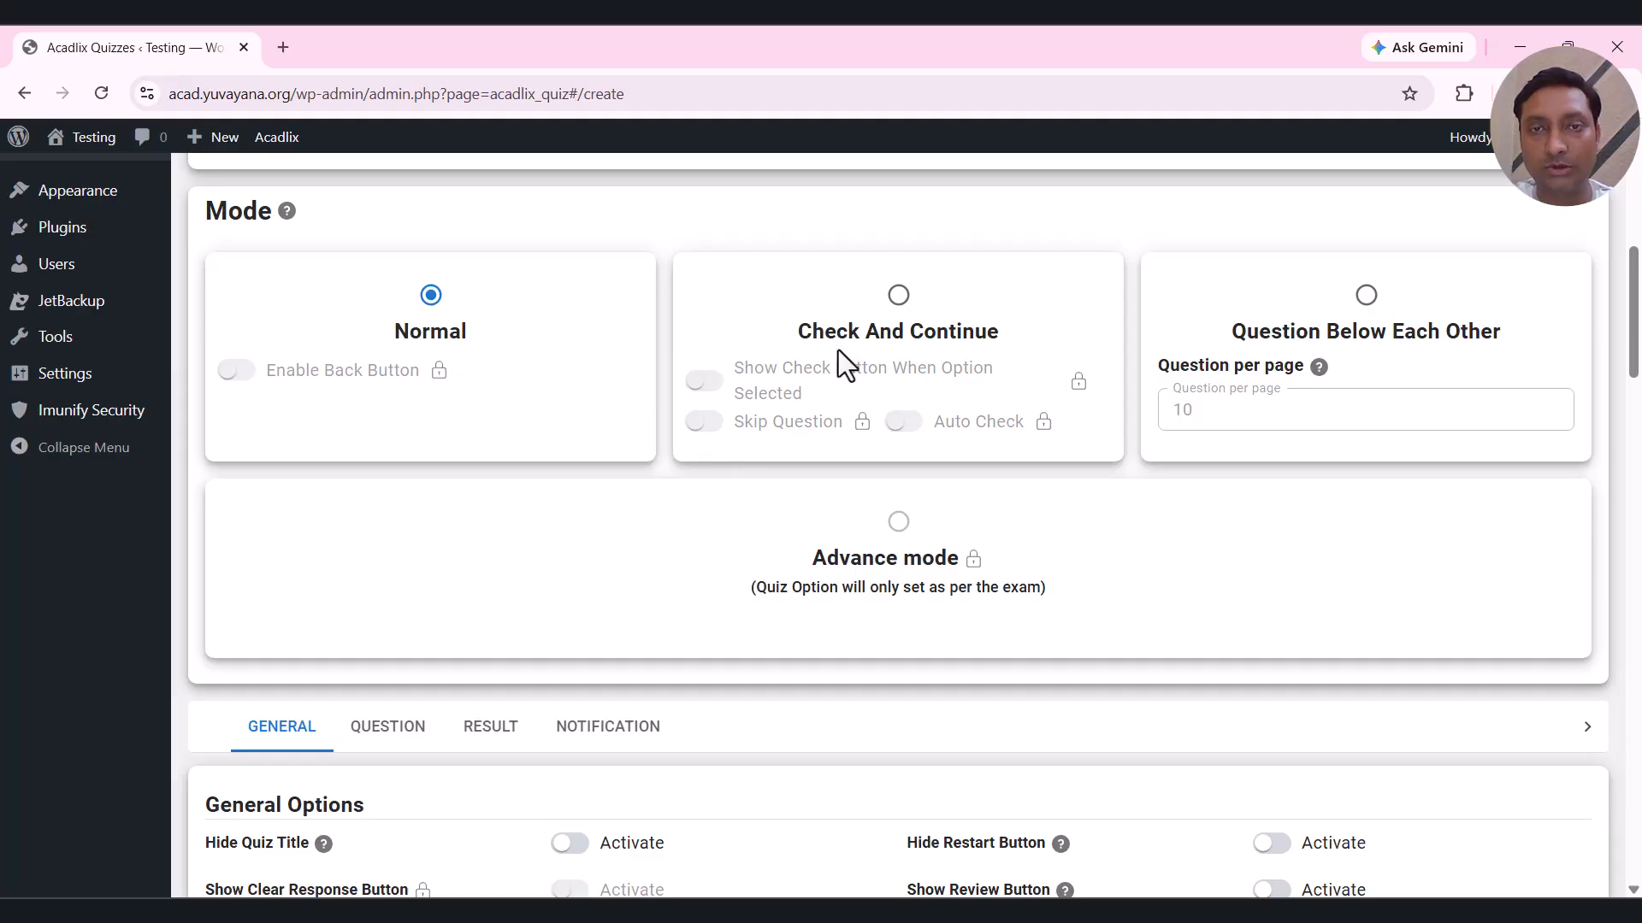
pyautogui.click(898, 295)
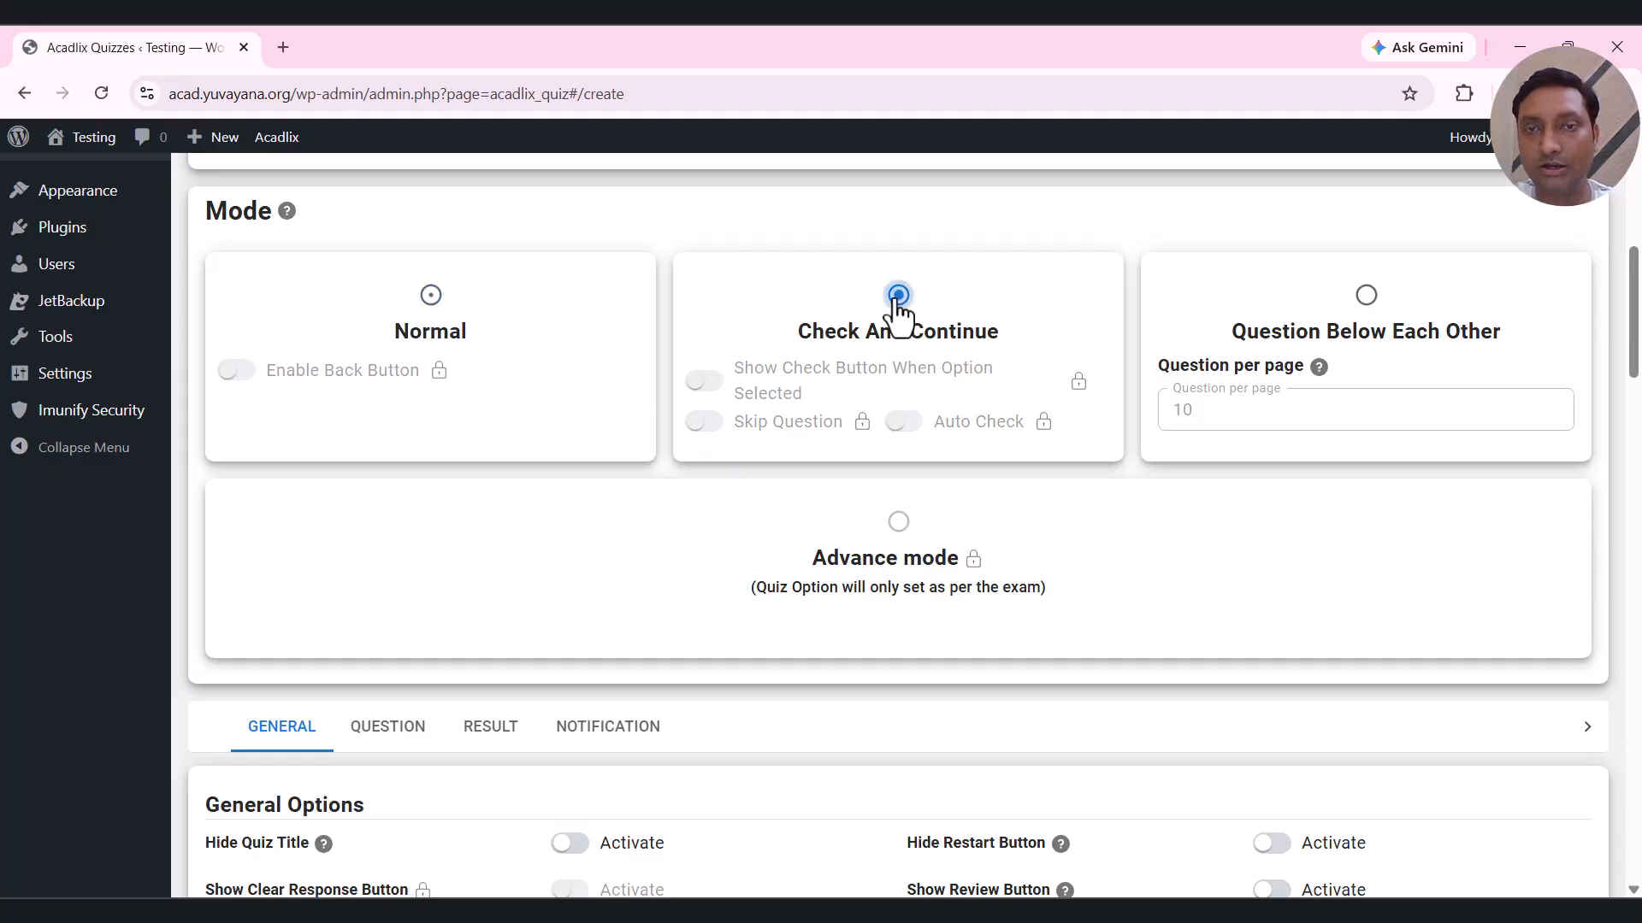
pyautogui.click(1365, 296)
pyautogui.click(549, 400)
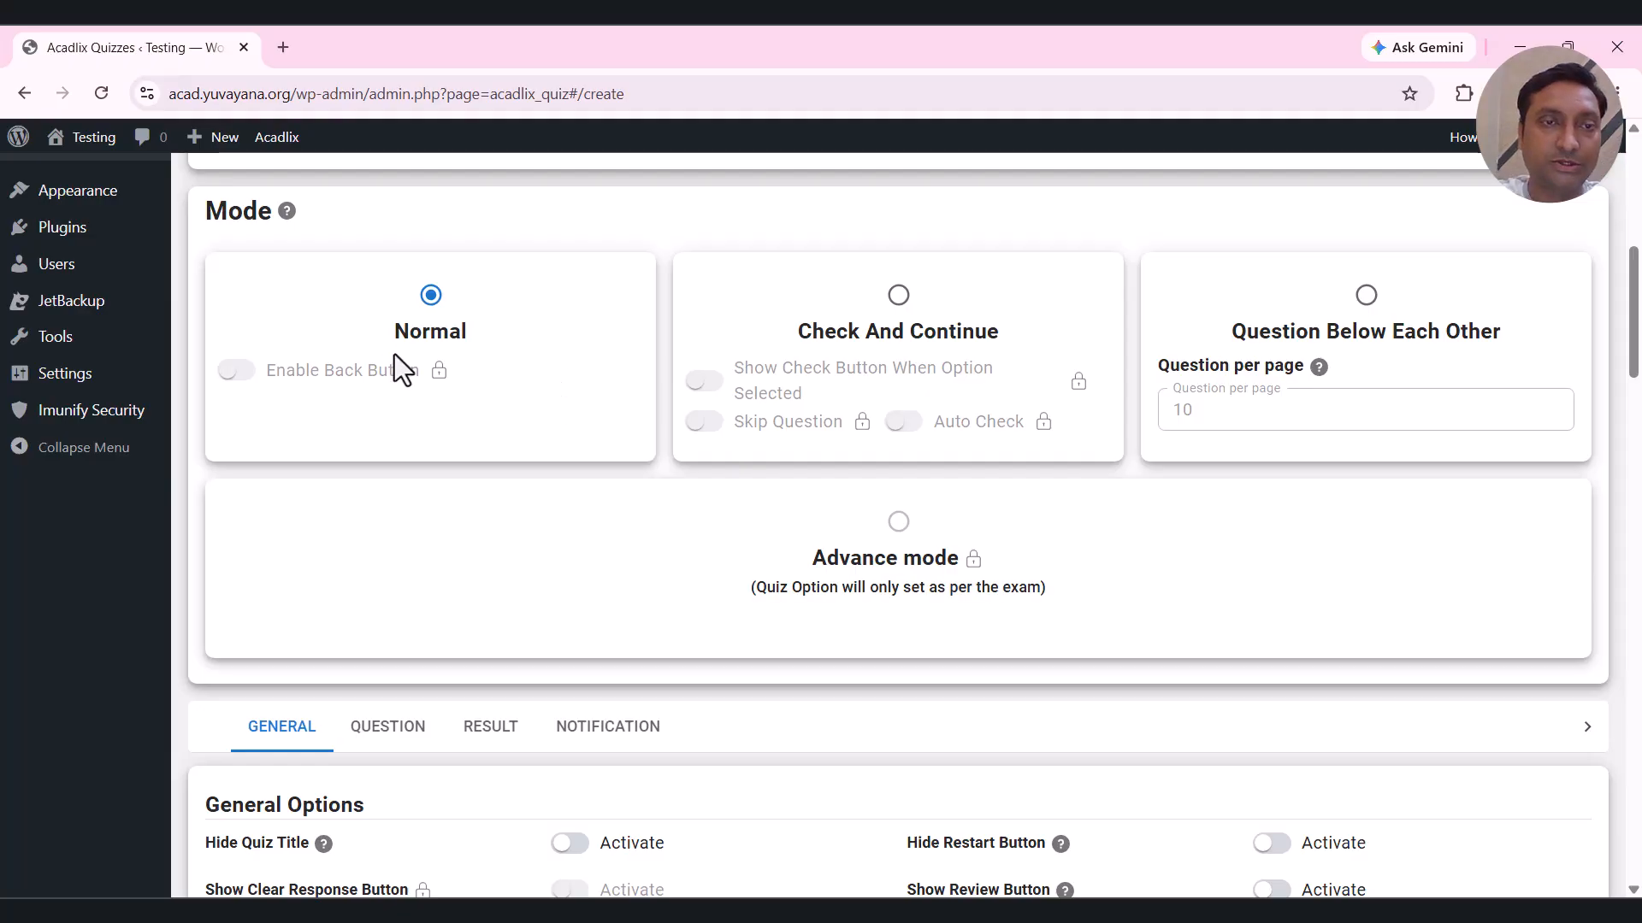
pyautogui.scroll(-6, 528, 337)
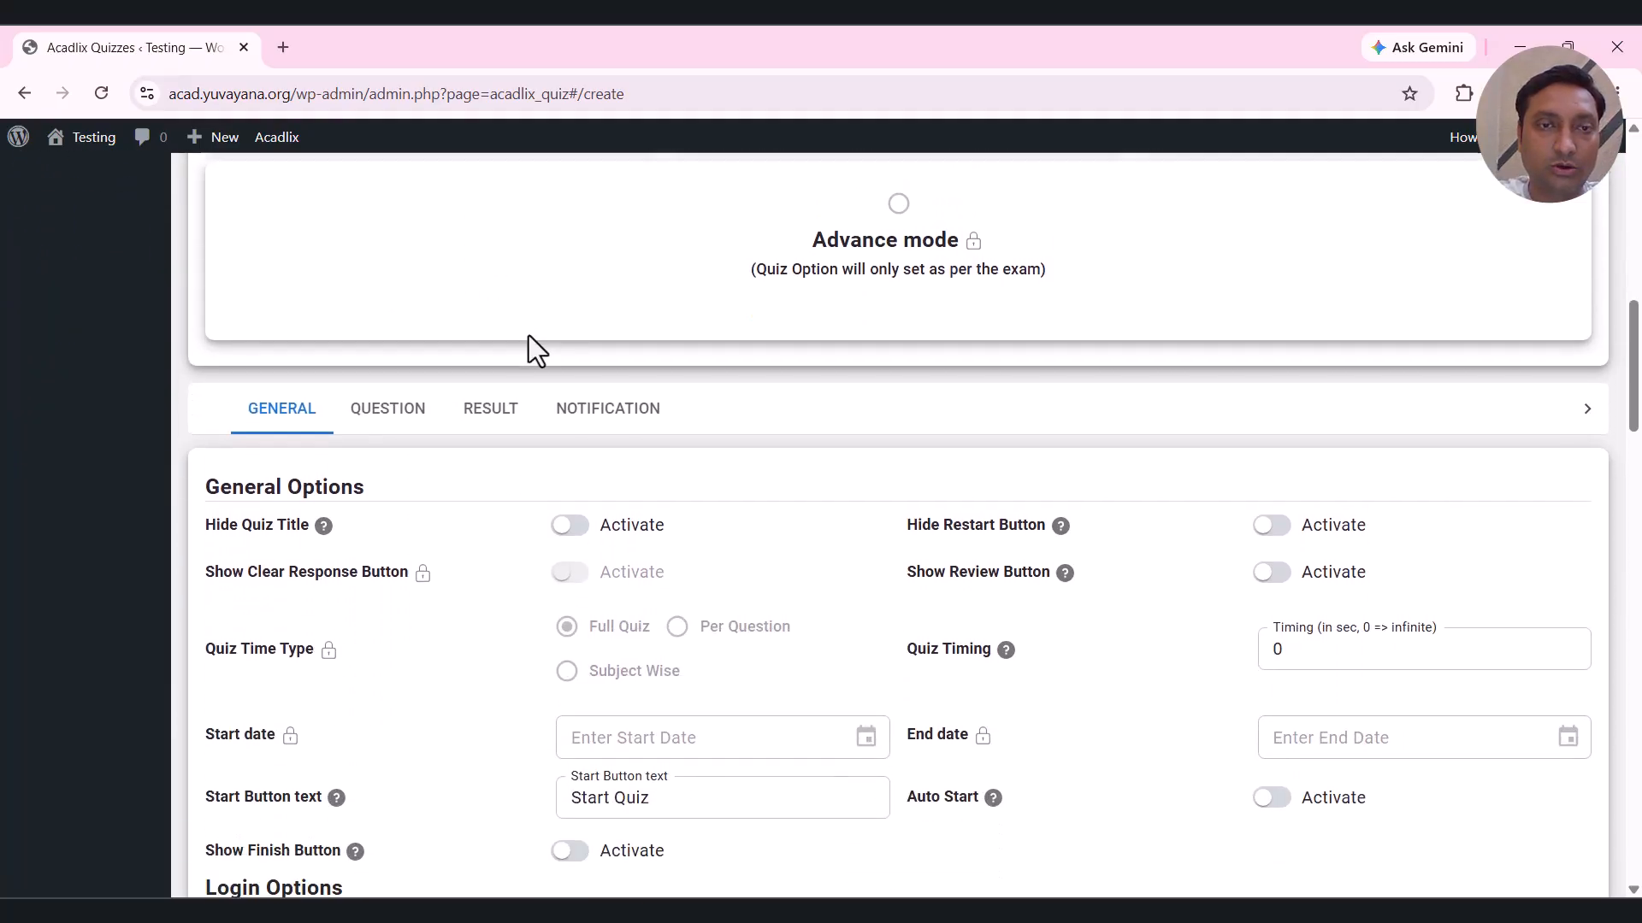
# Turn on Show Review Button, leaving the quiz title shown.
pyautogui.scroll(-1, 417, 448)
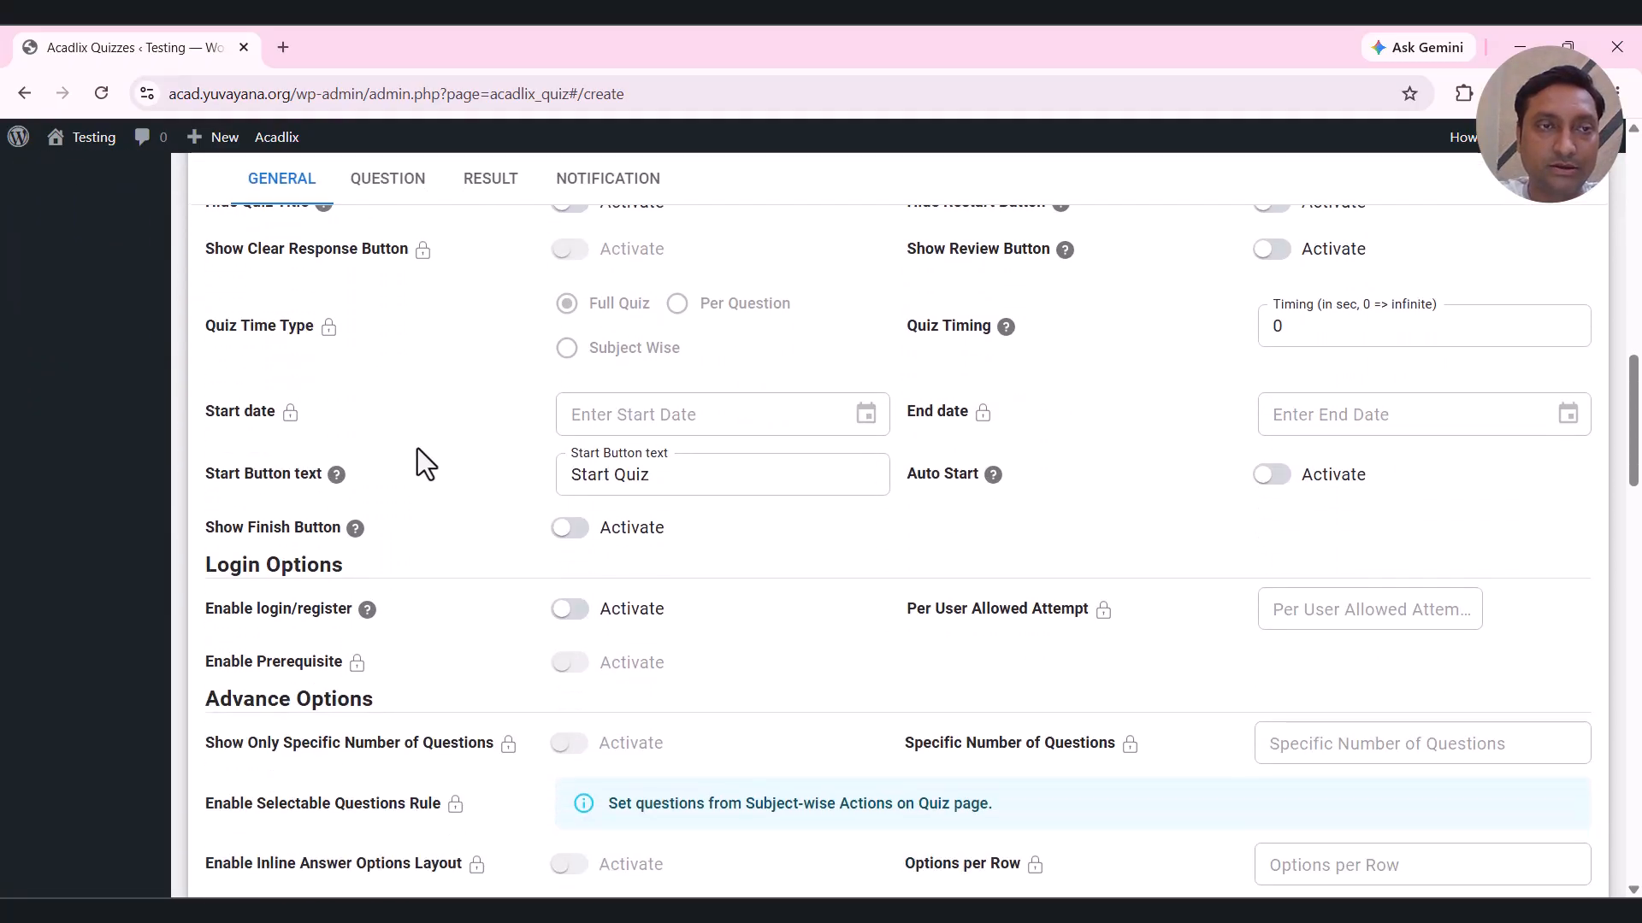
pyautogui.scroll(1, 417, 448)
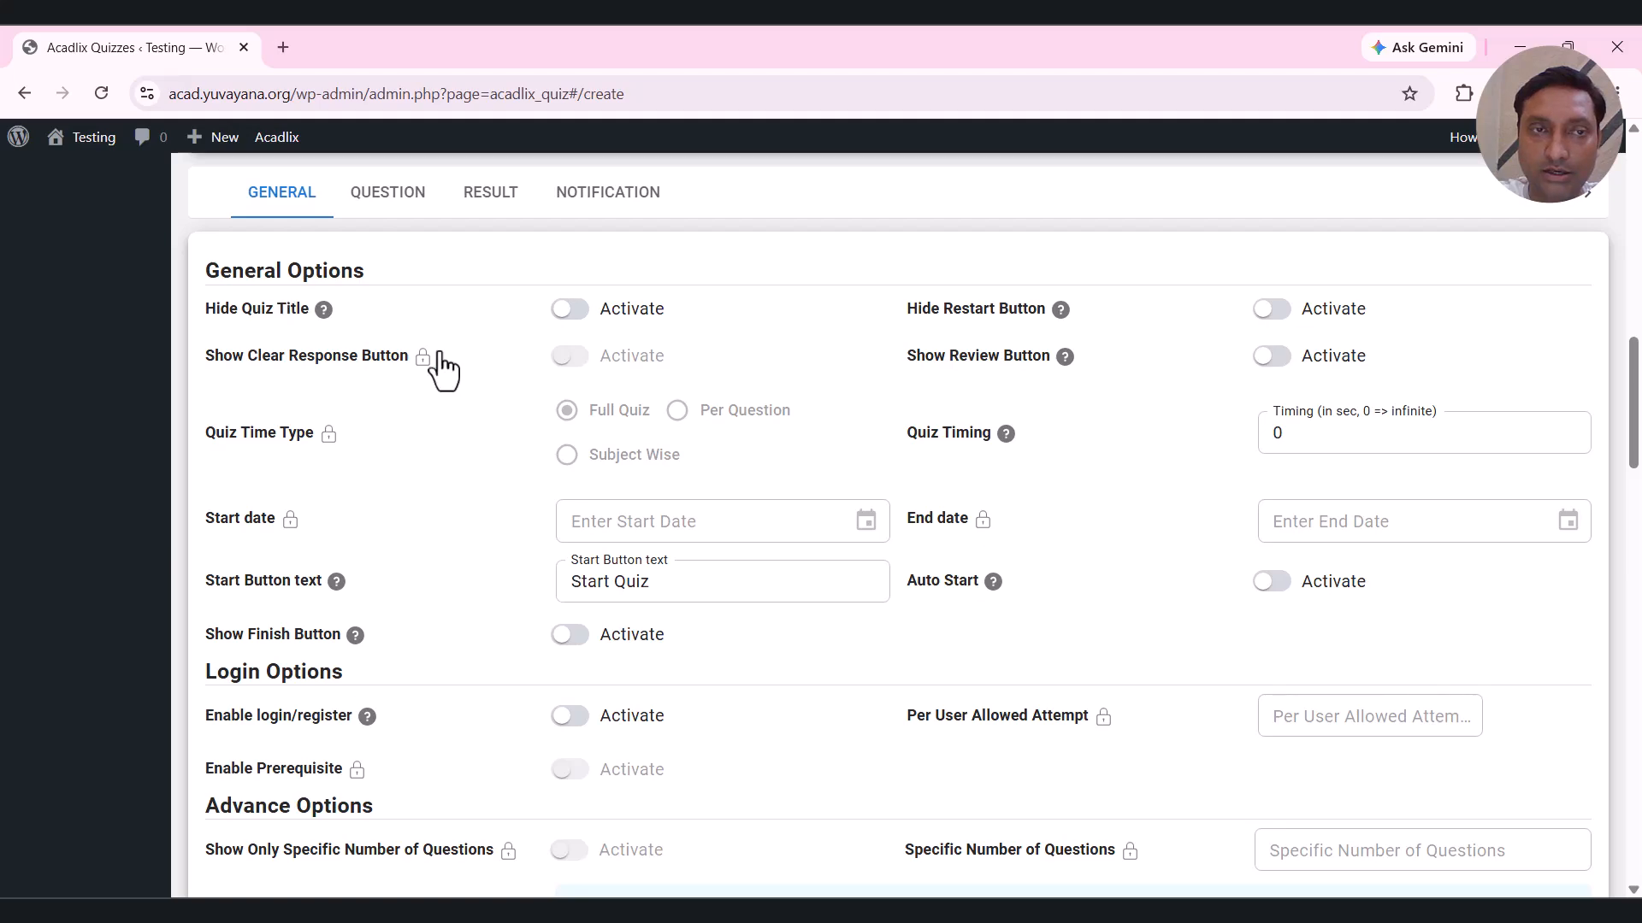
pyautogui.click(640, 328)
pyautogui.click(640, 327)
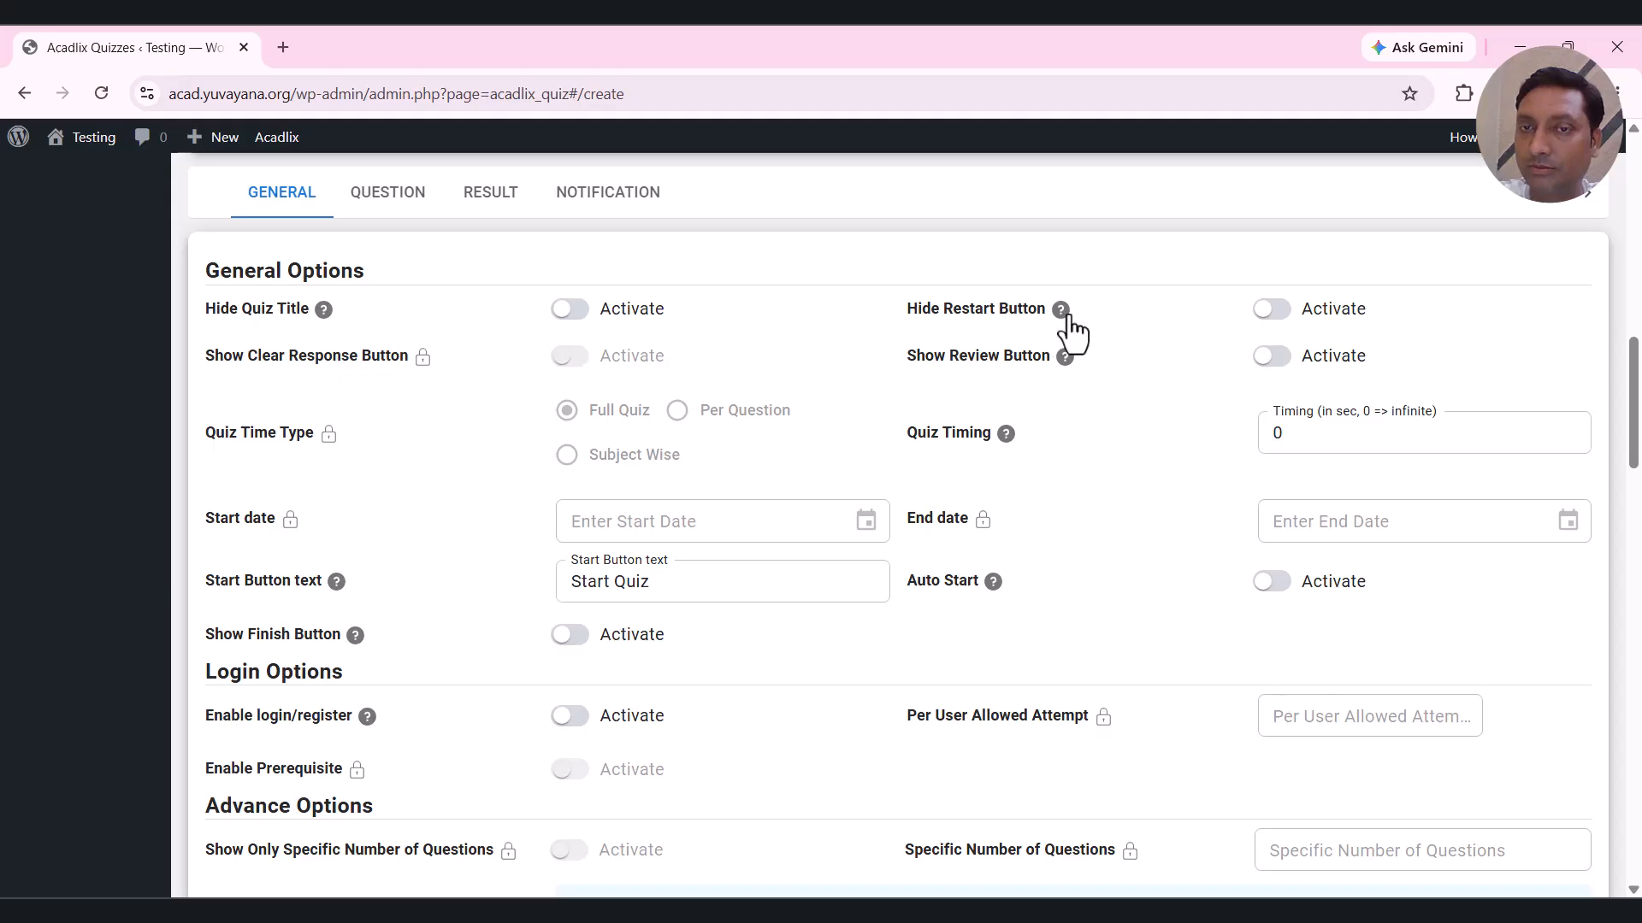
pyautogui.moveTo(1062, 318)
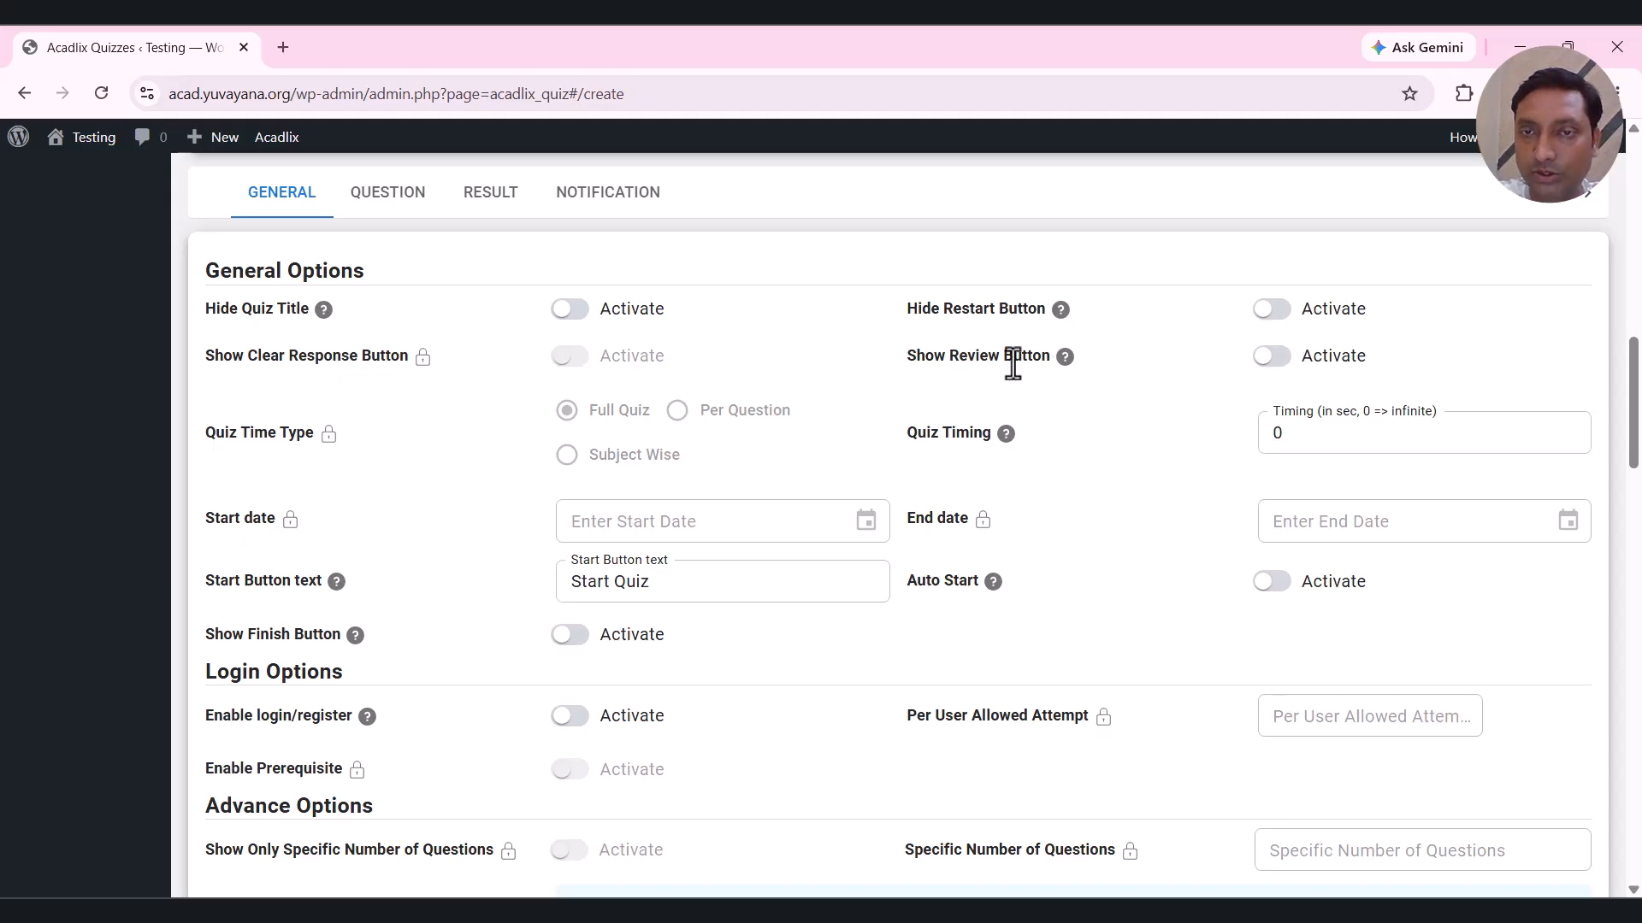
pyautogui.moveTo(1064, 360)
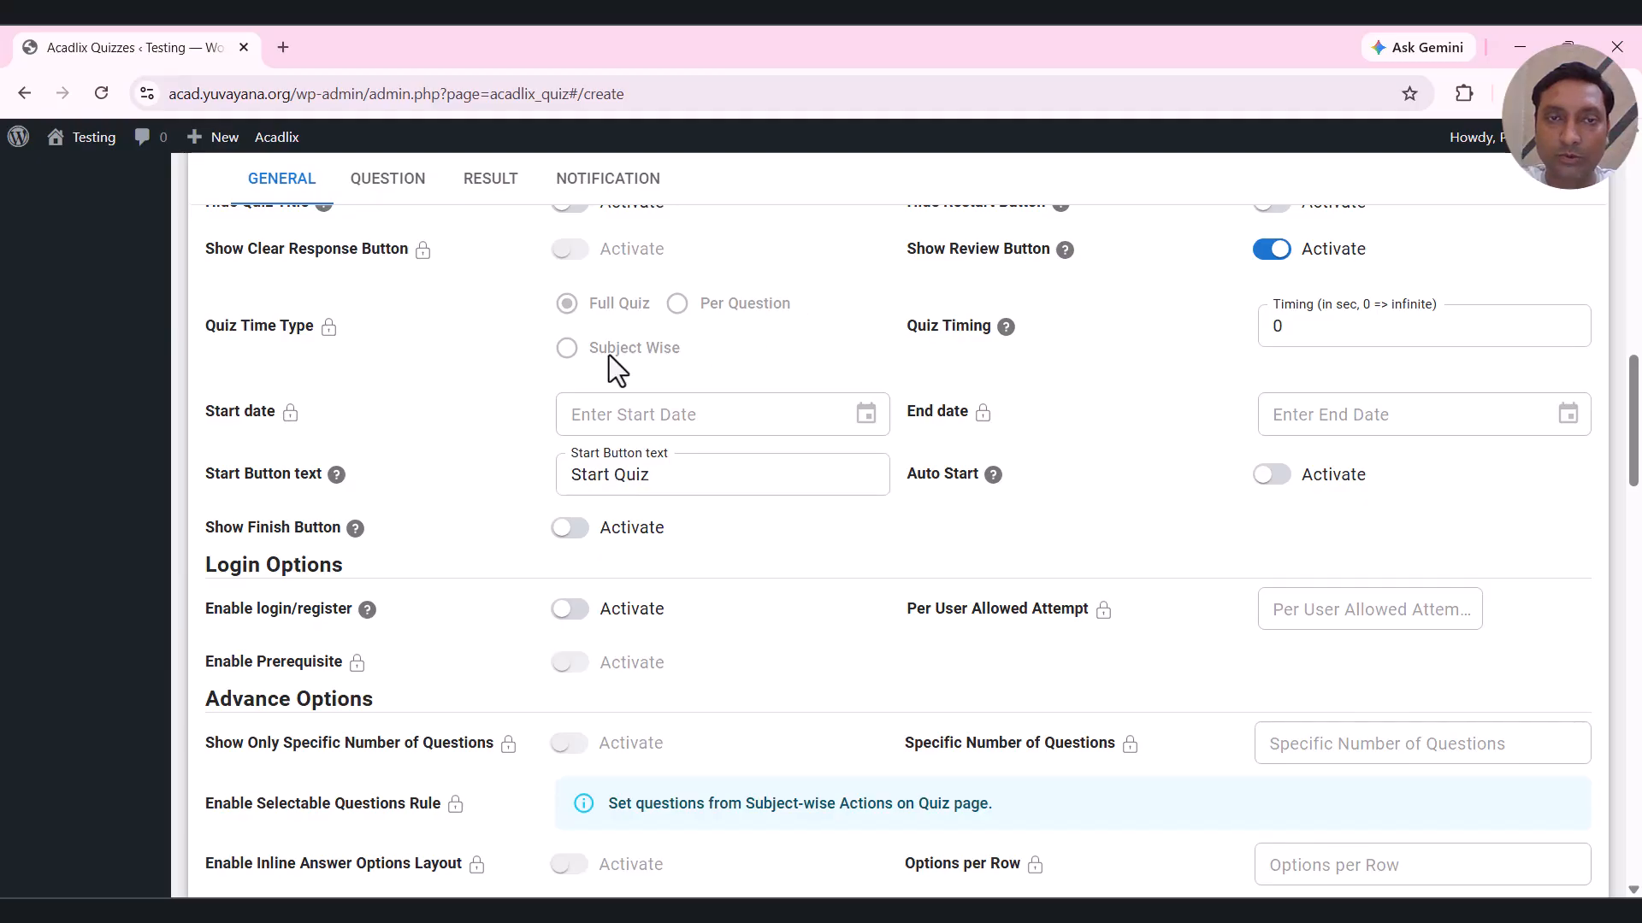
pyautogui.moveTo(906, 327); pyautogui.dragTo(971, 328)
# Set Quiz Timing to 600 seconds.
pyautogui.click(1195, 357)
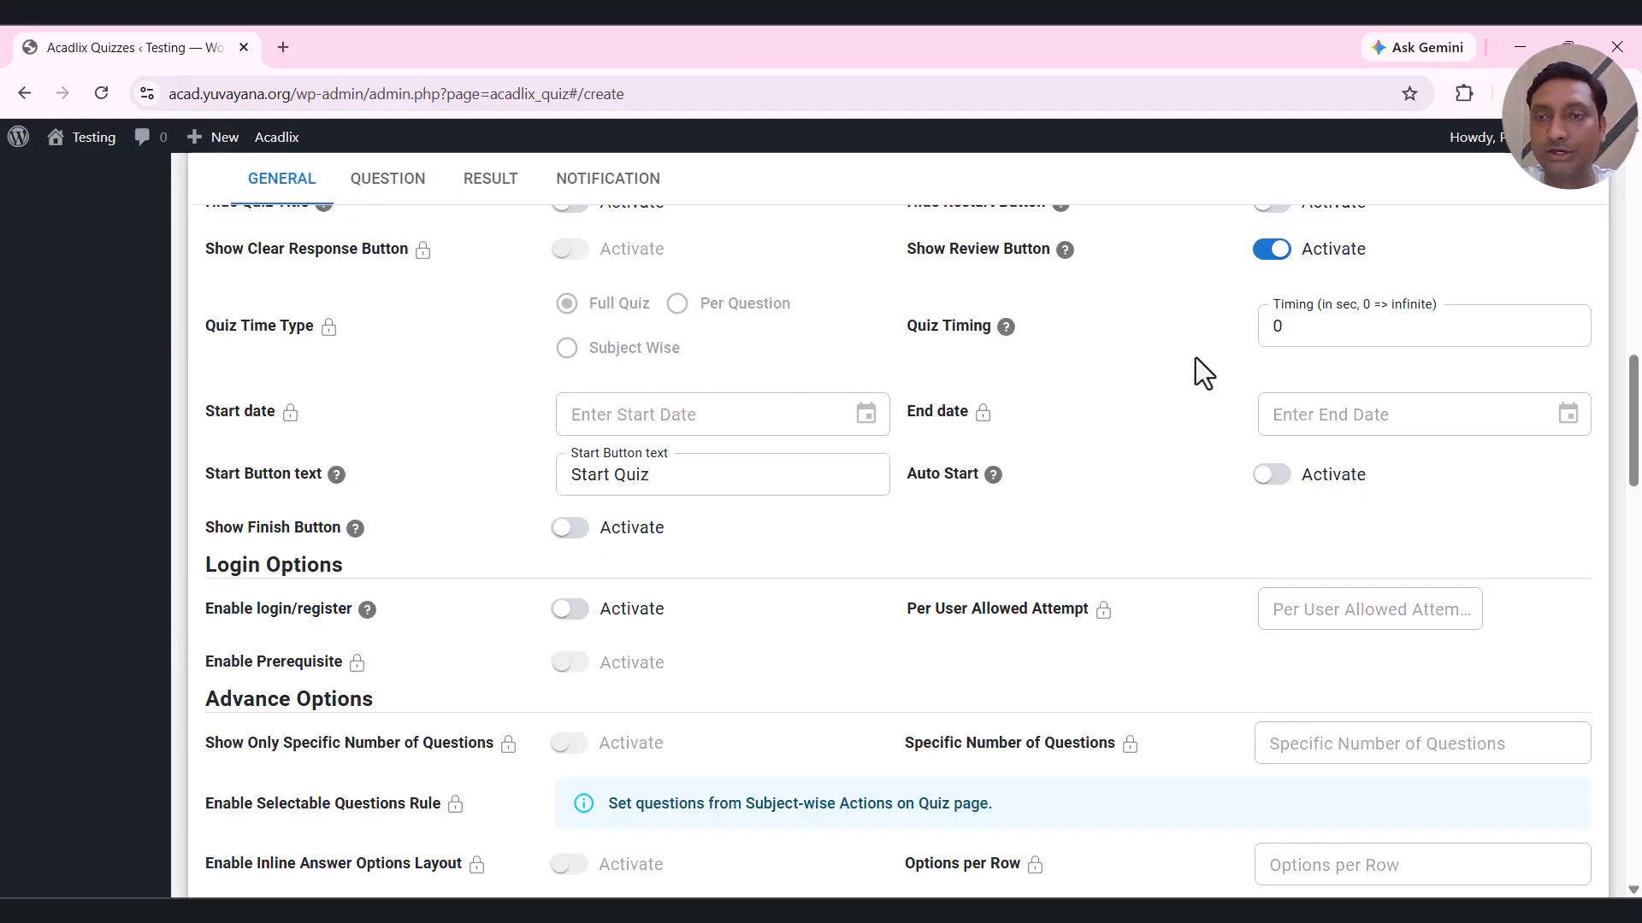
pyautogui.doubleClick(1341, 337)
pyautogui.write('600')
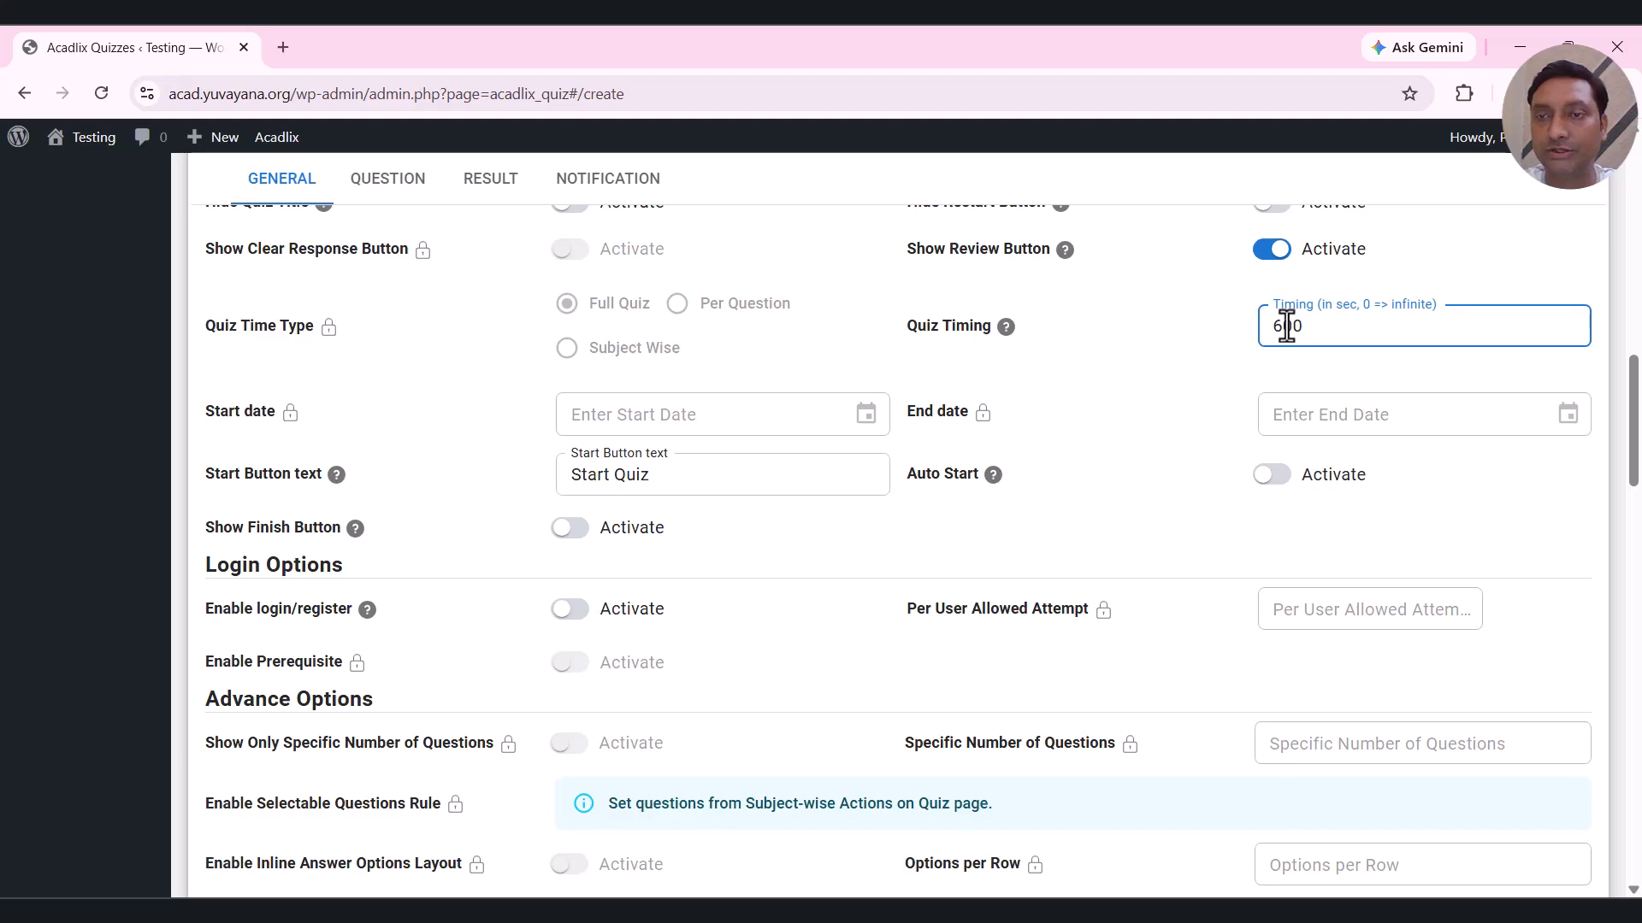
pyautogui.click(1190, 320)
pyautogui.scroll(-1, 1115, 377)
# Change the Start Button text to 'Start Test'.
pyautogui.scroll(-1, 1114, 377)
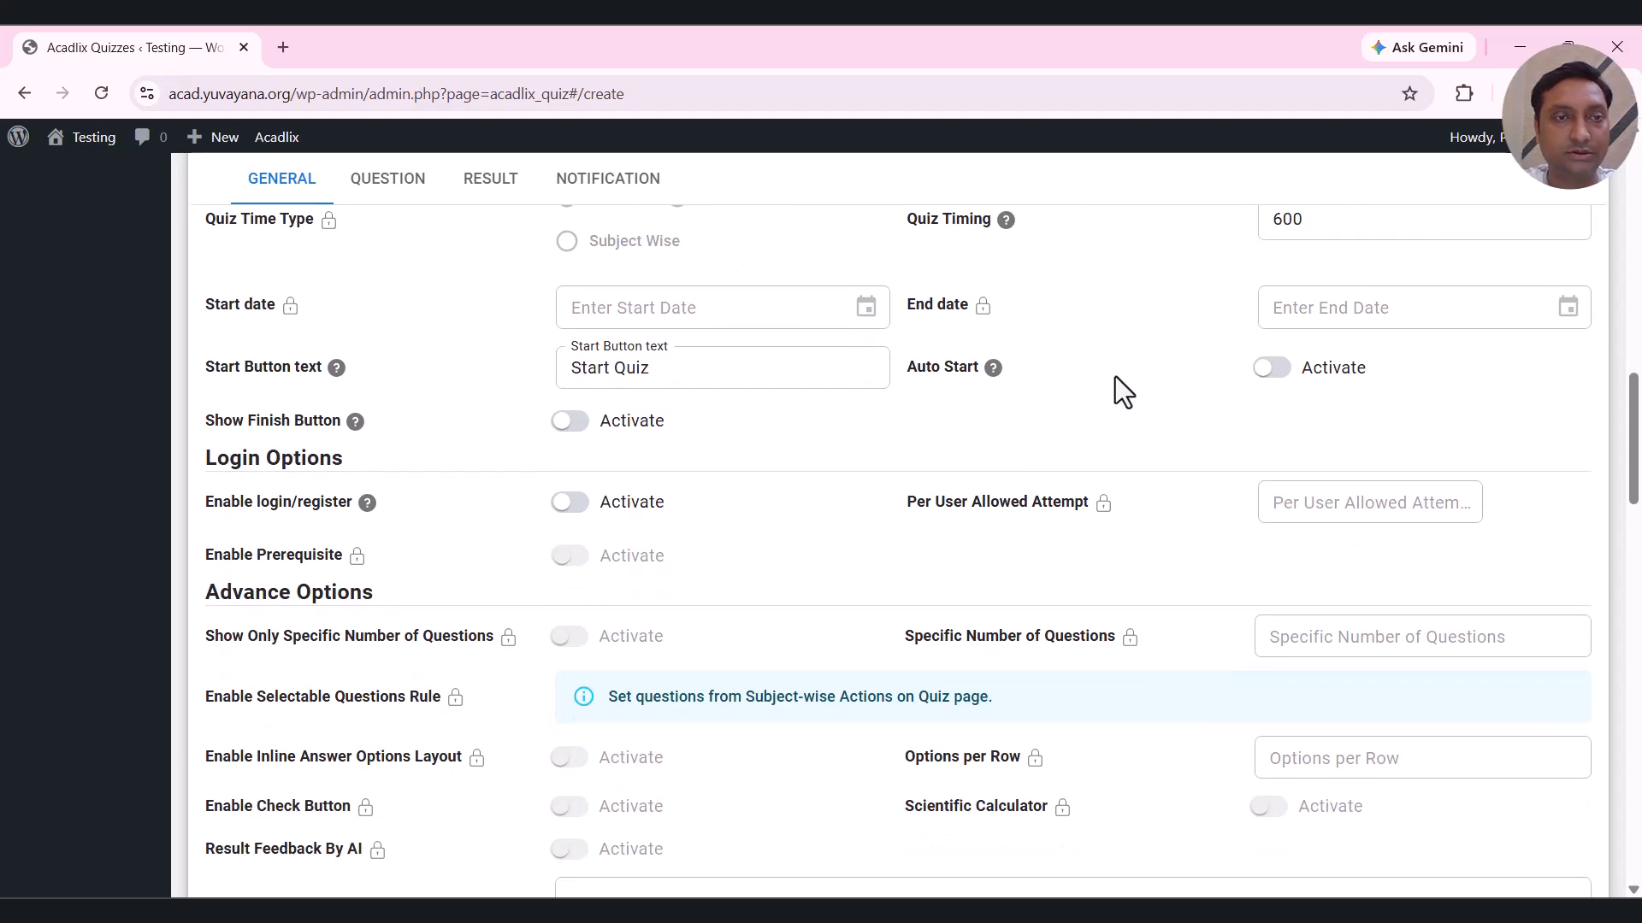
pyautogui.moveTo(615, 368); pyautogui.dragTo(667, 370)
pyautogui.click(668, 373)
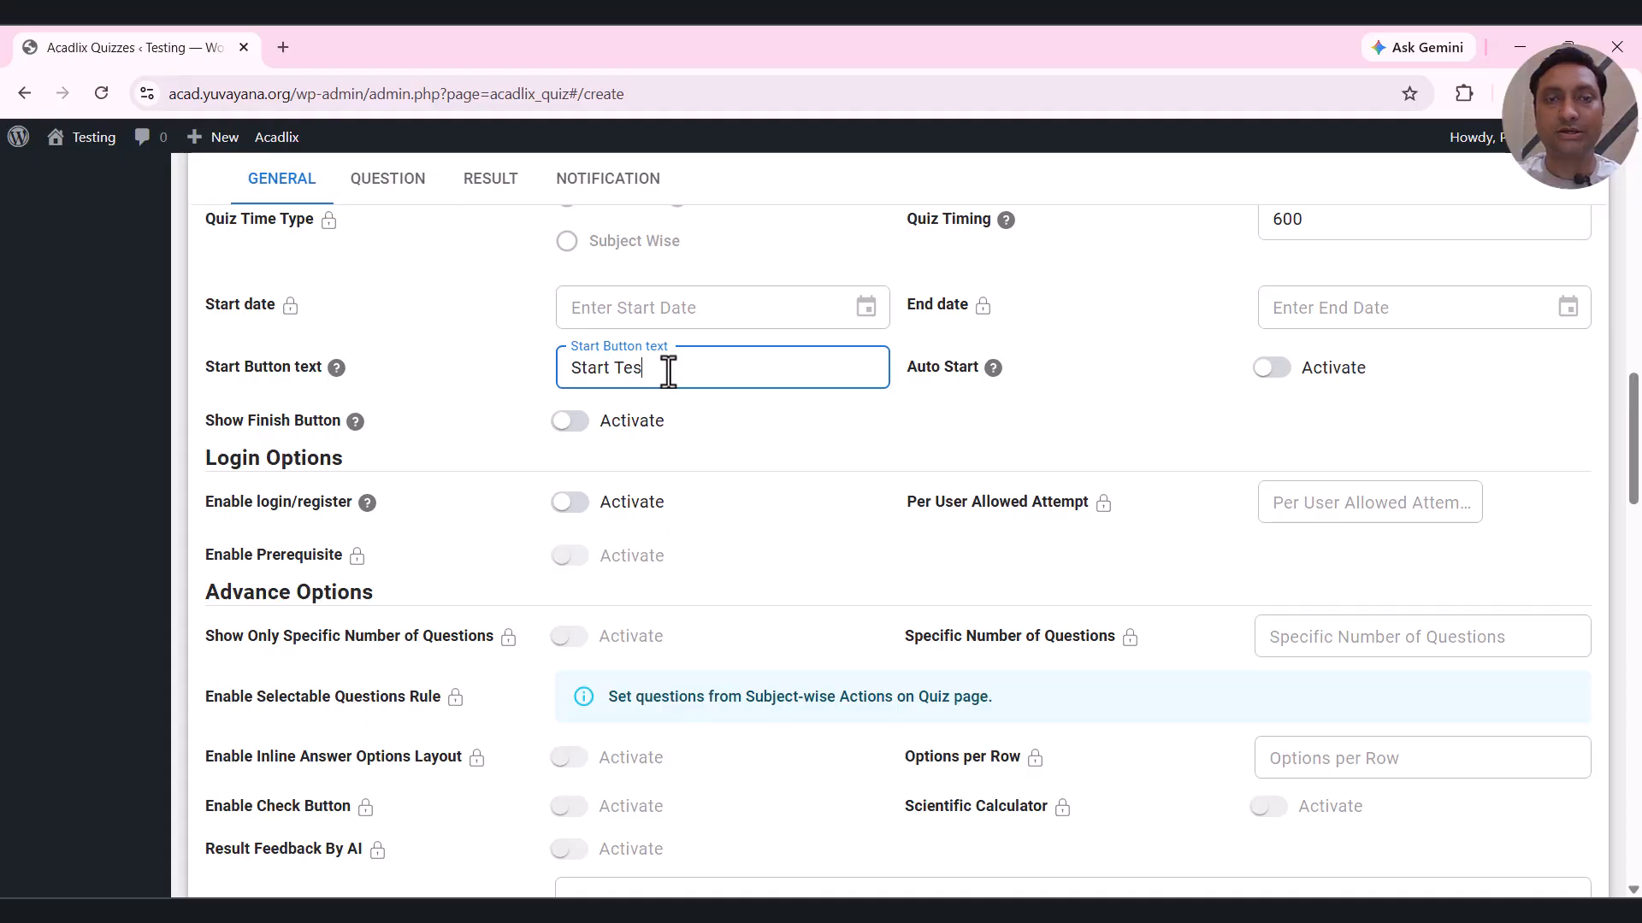
pyautogui.click(849, 398)
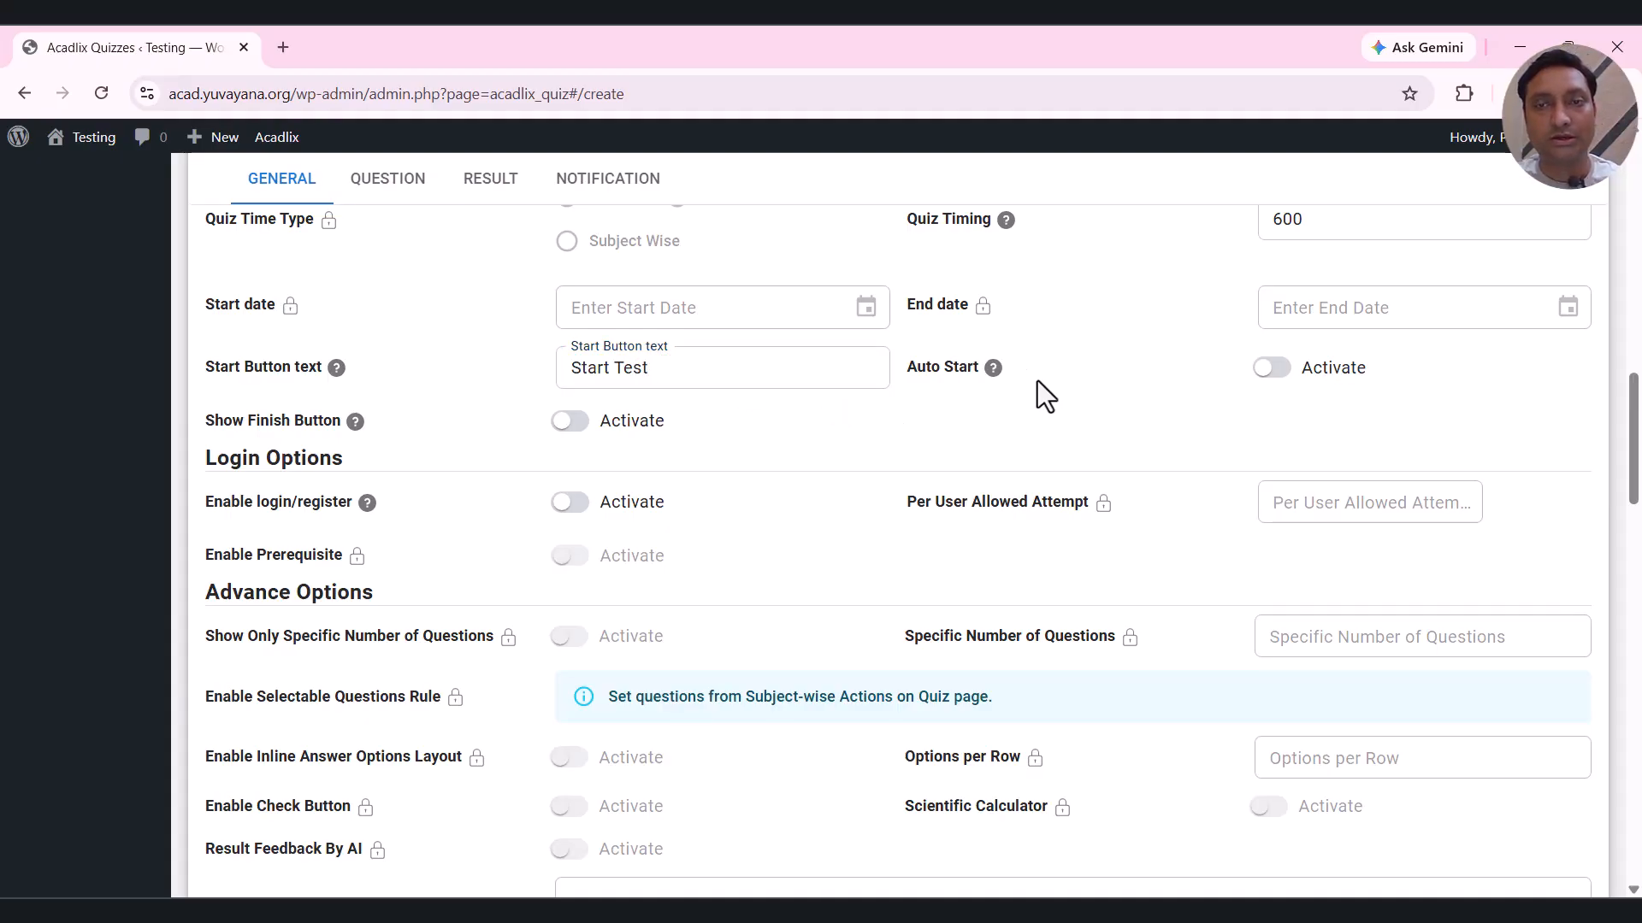
pyautogui.scroll(-1, 1043, 372)
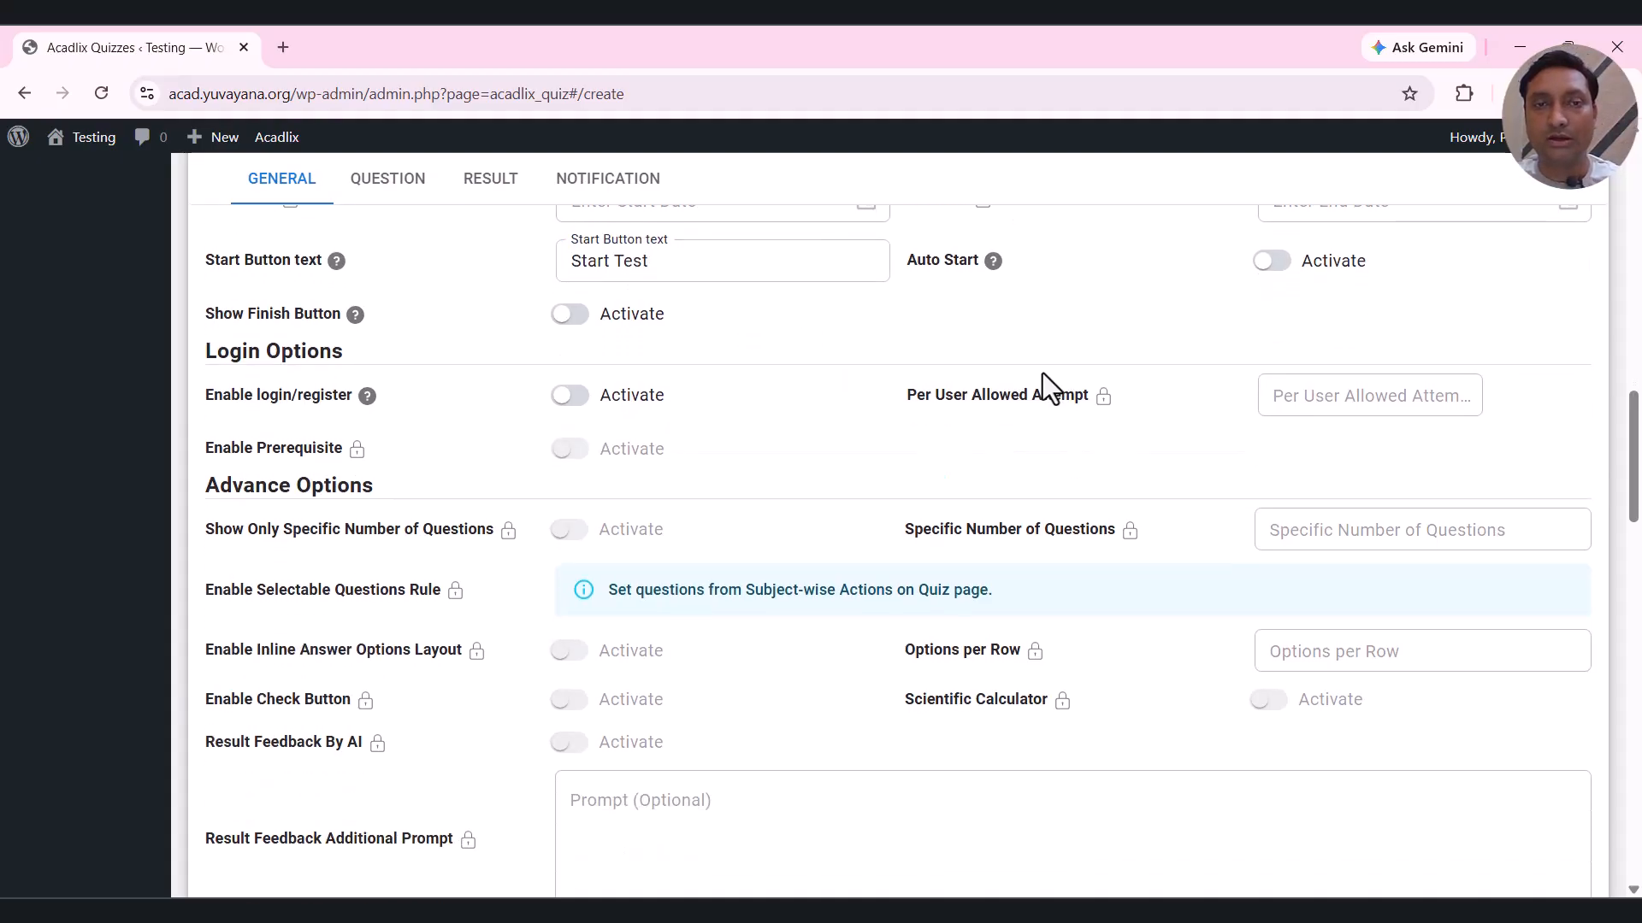
pyautogui.click(684, 263)
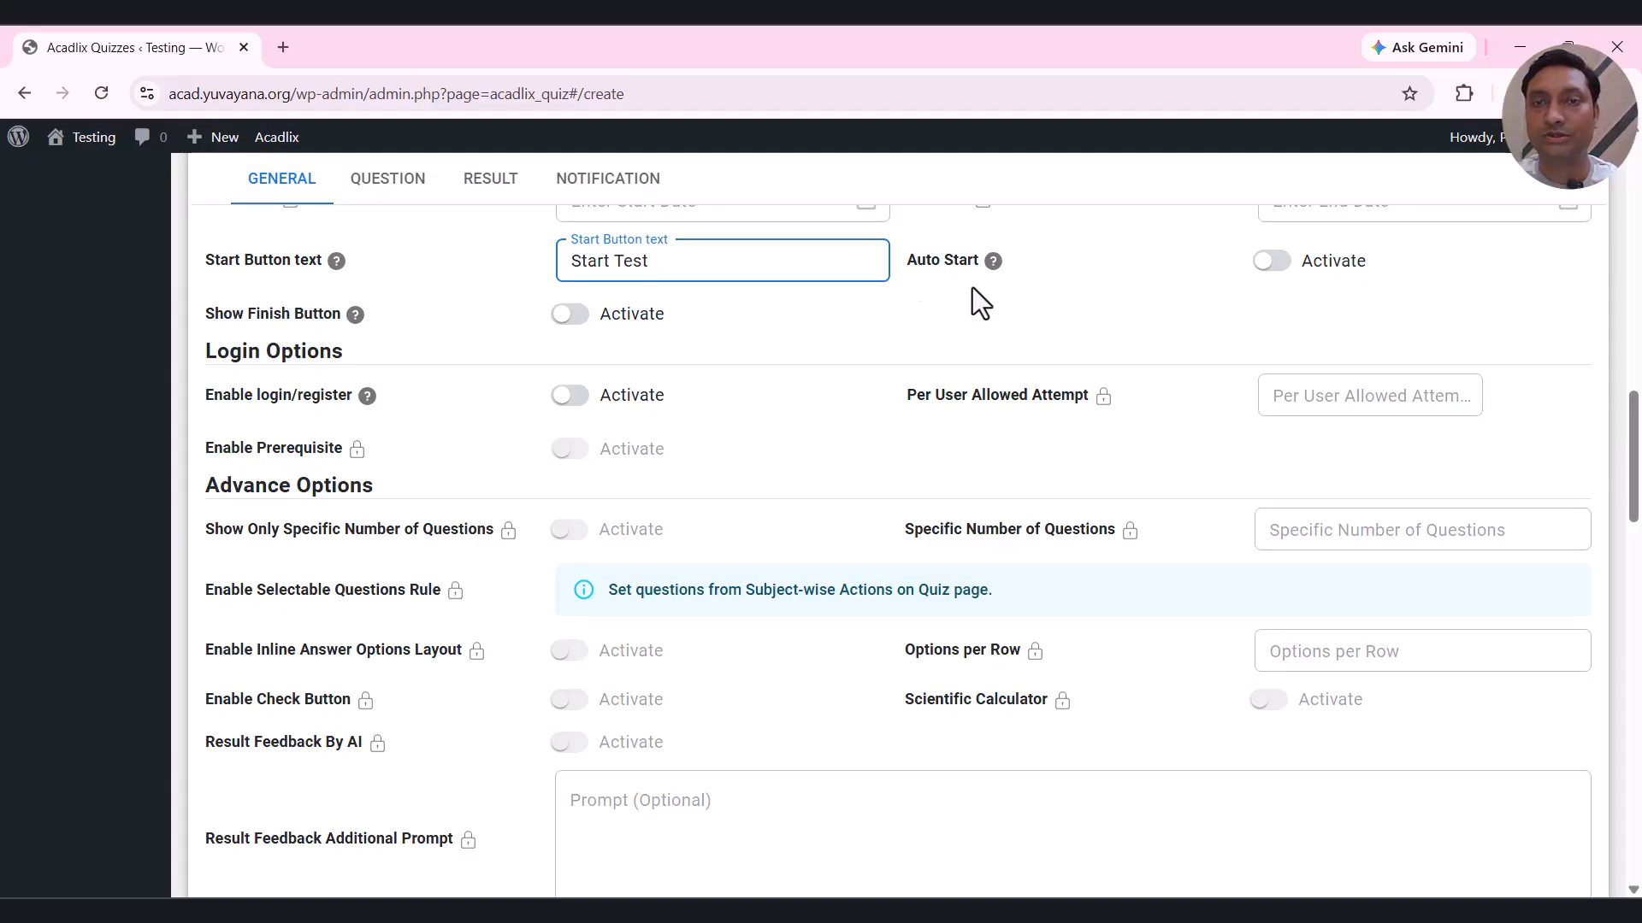
# Turn on Show Finish Button, leaving Auto Start and login/registration off.
pyautogui.click(1317, 267)
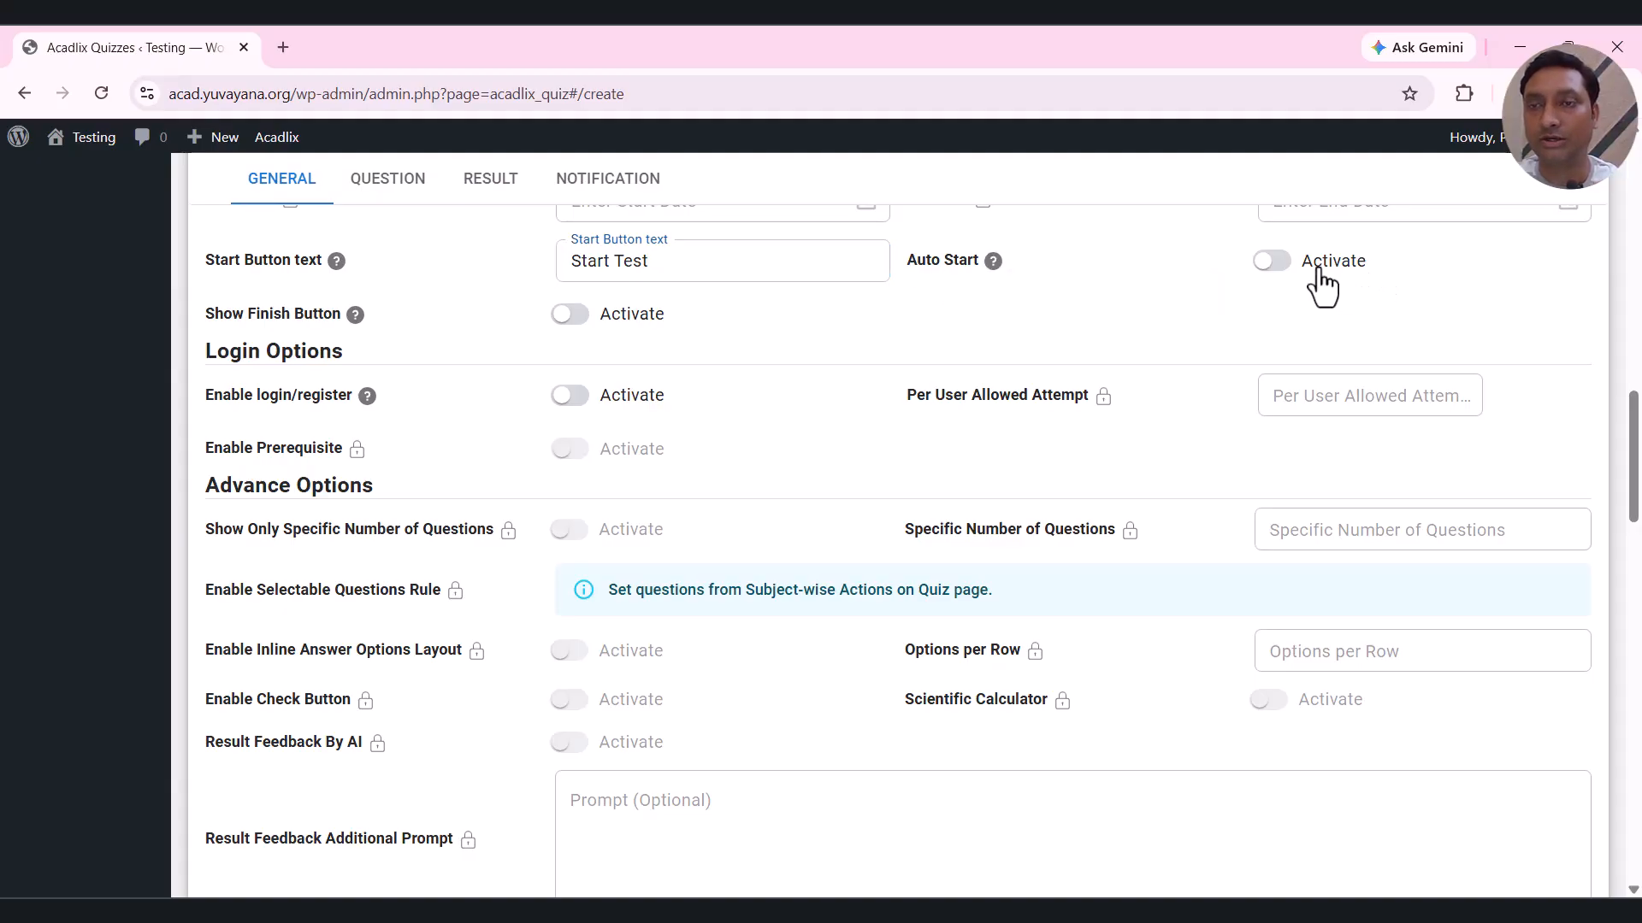
pyautogui.click(1318, 270)
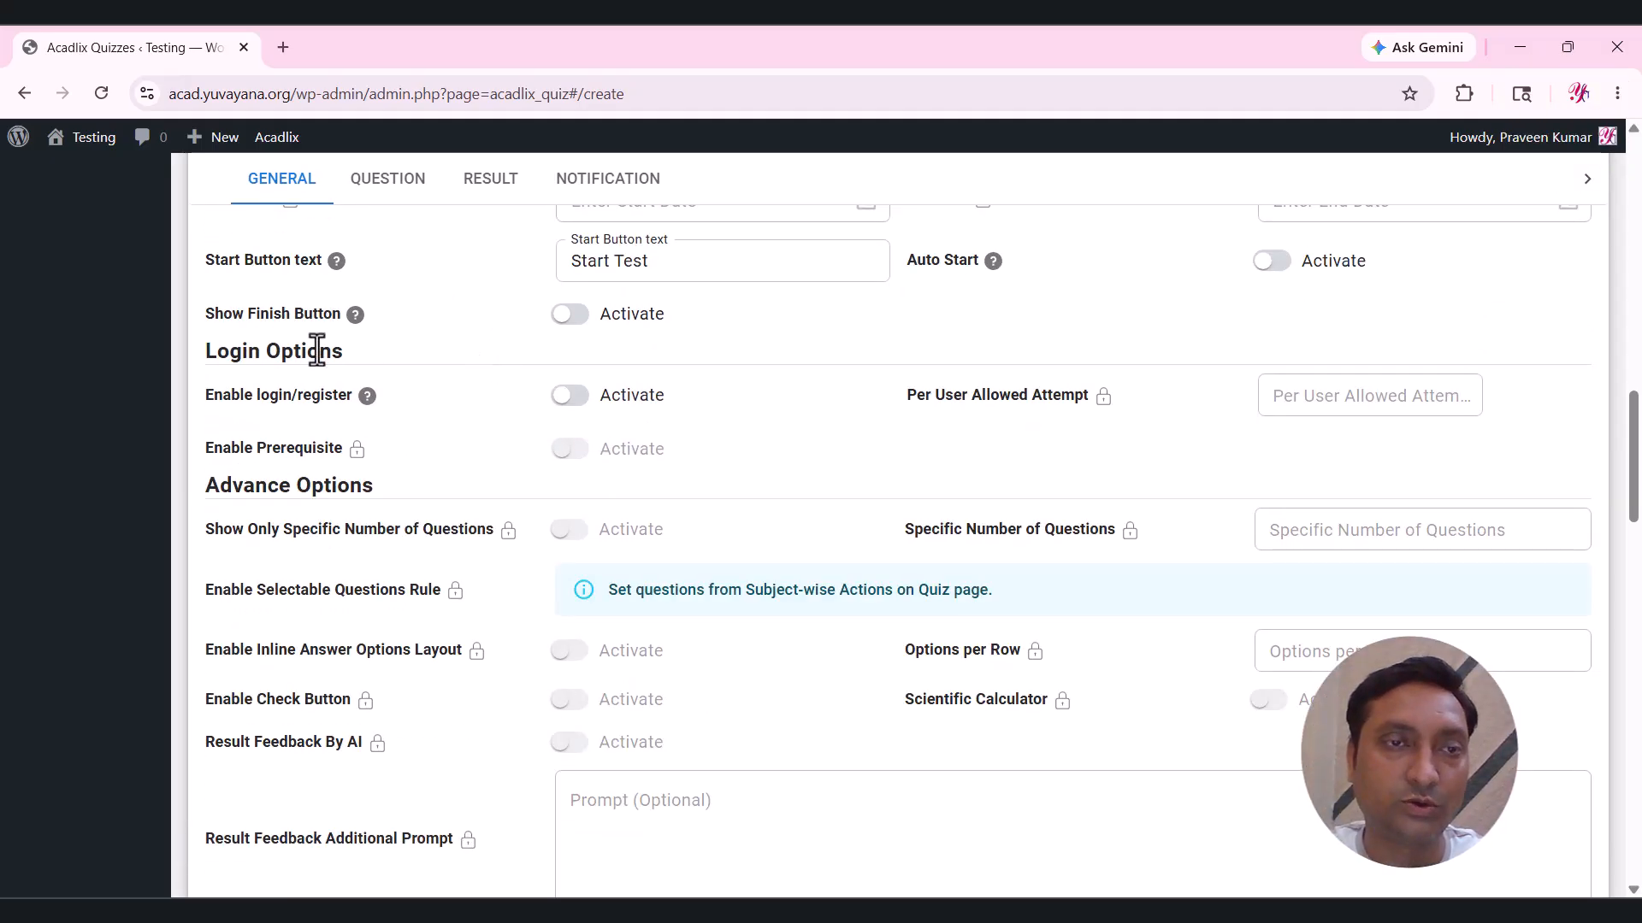
pyautogui.click(634, 317)
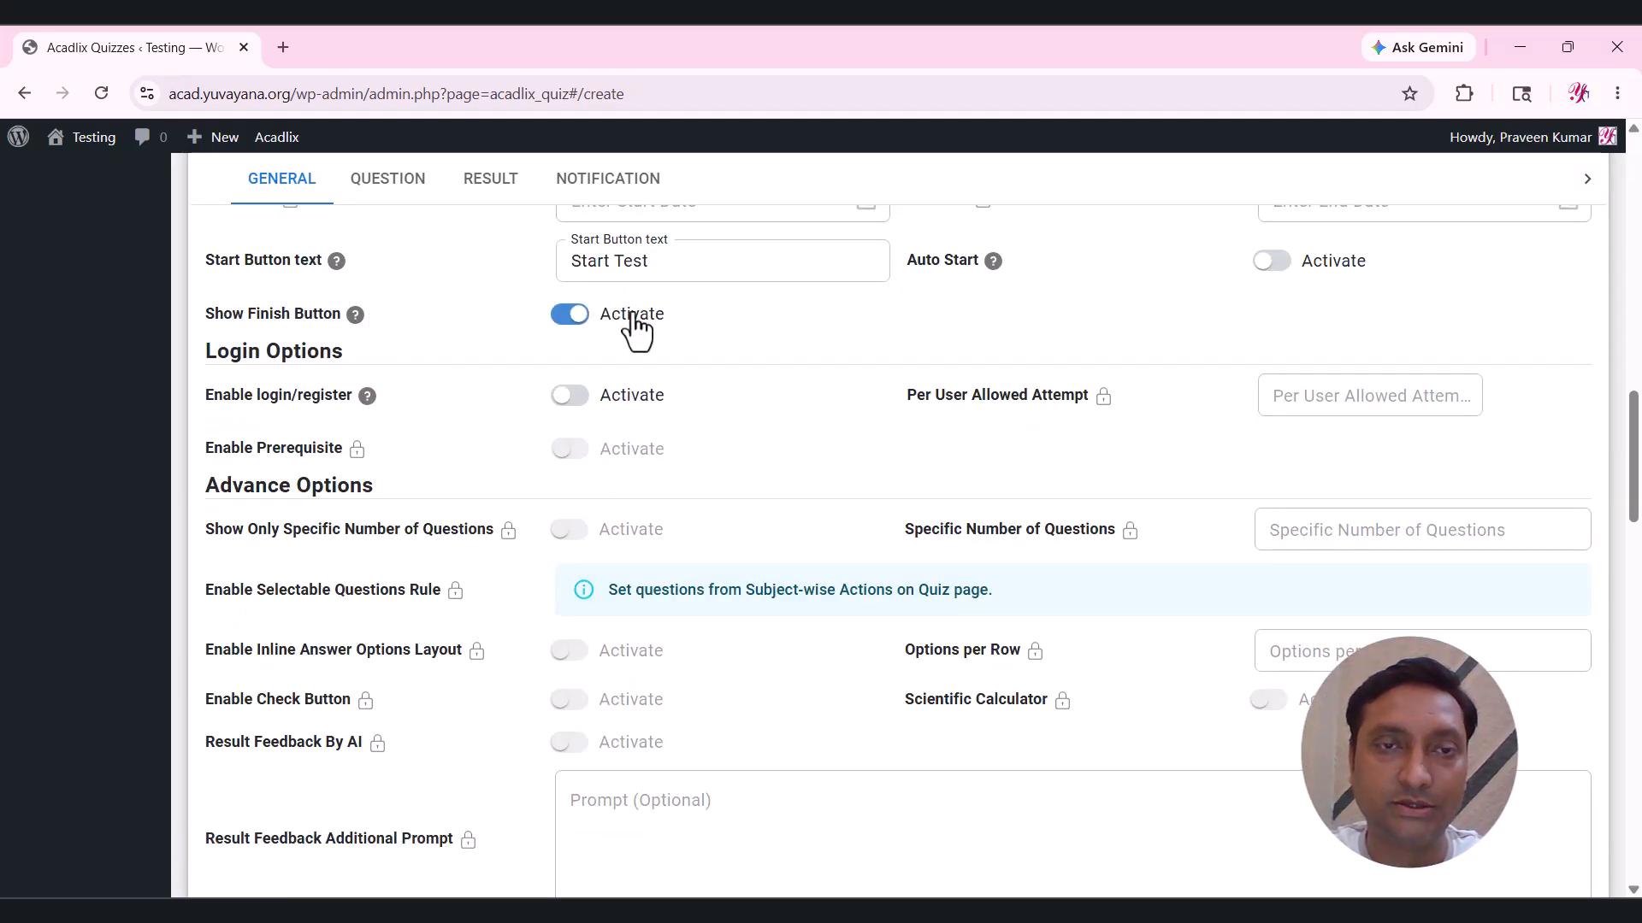
pyautogui.scroll(-1, 332, 300)
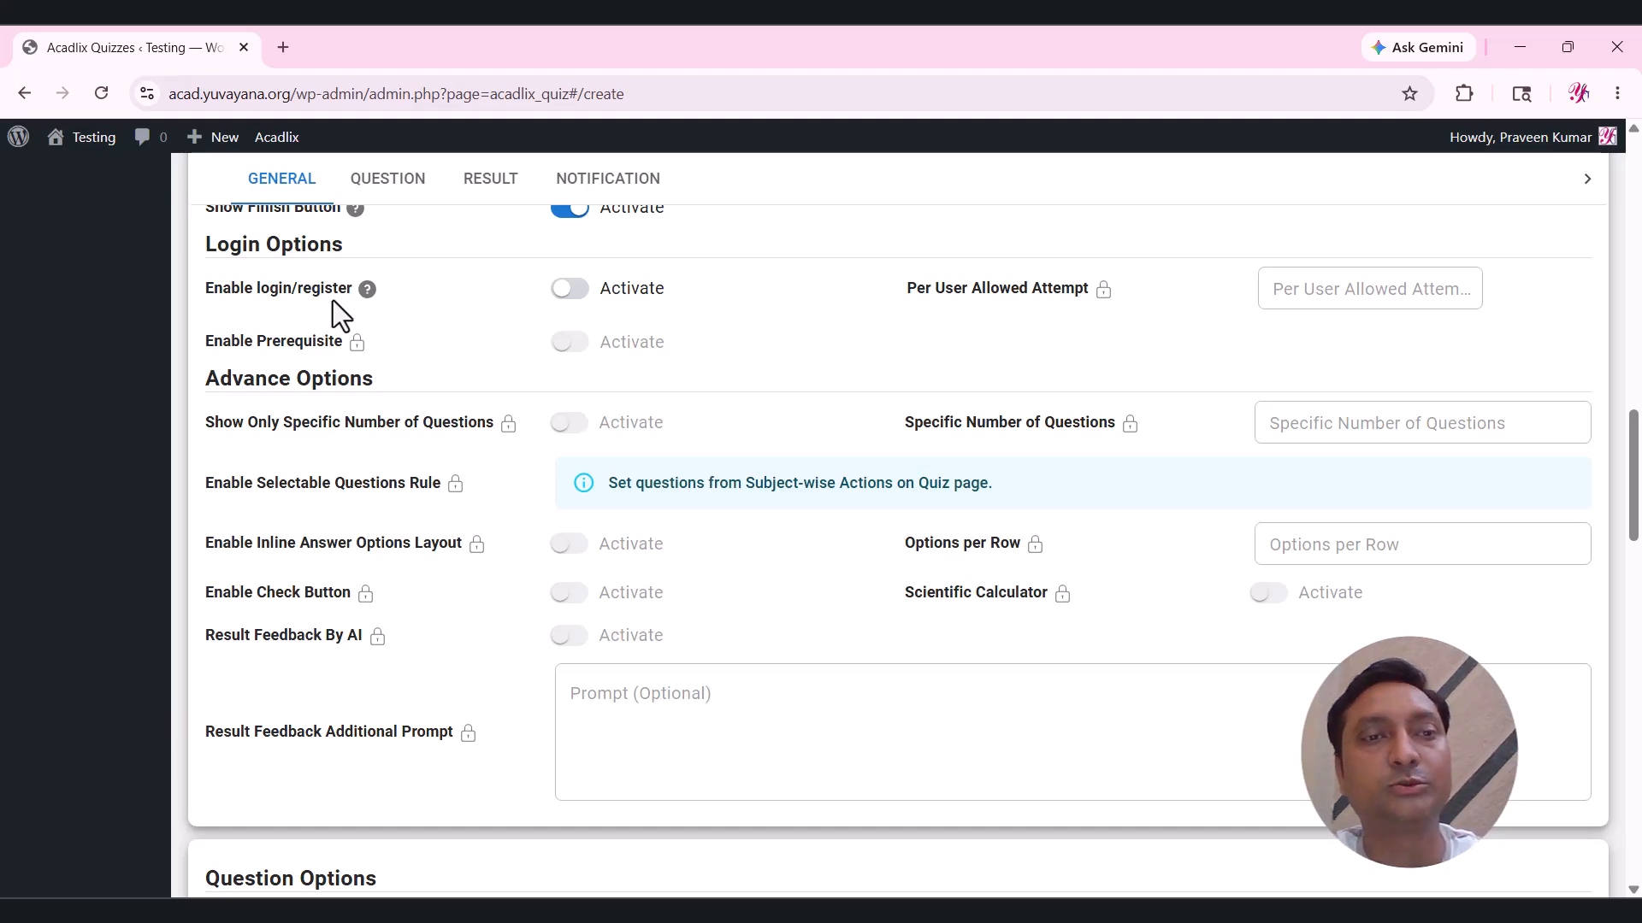
pyautogui.click(611, 294)
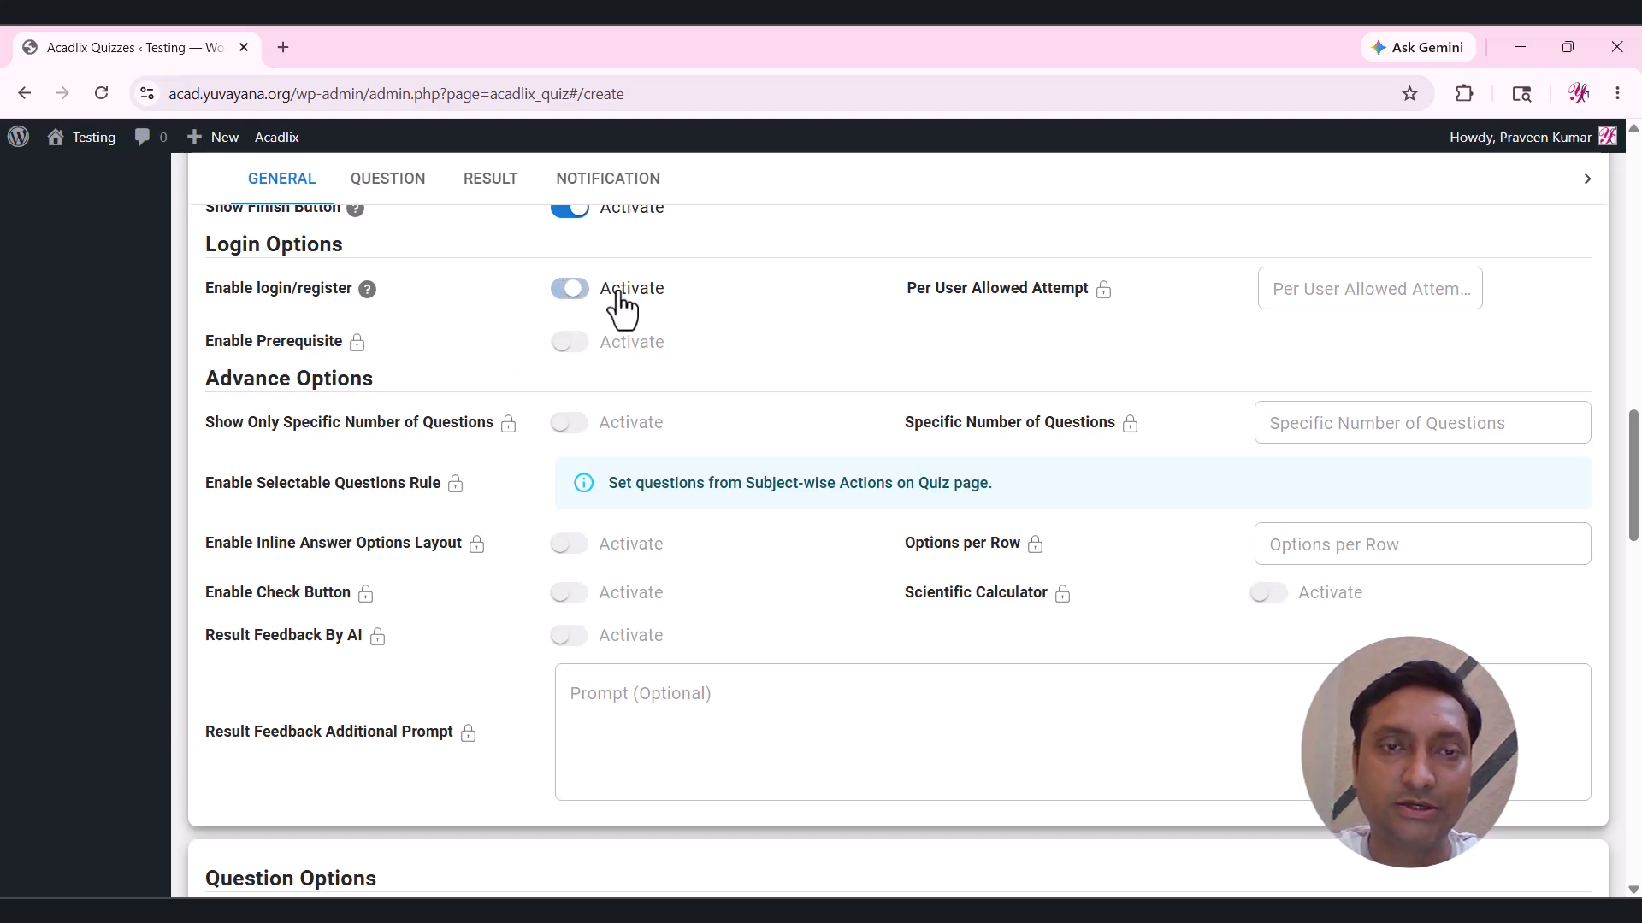
pyautogui.click(564, 291)
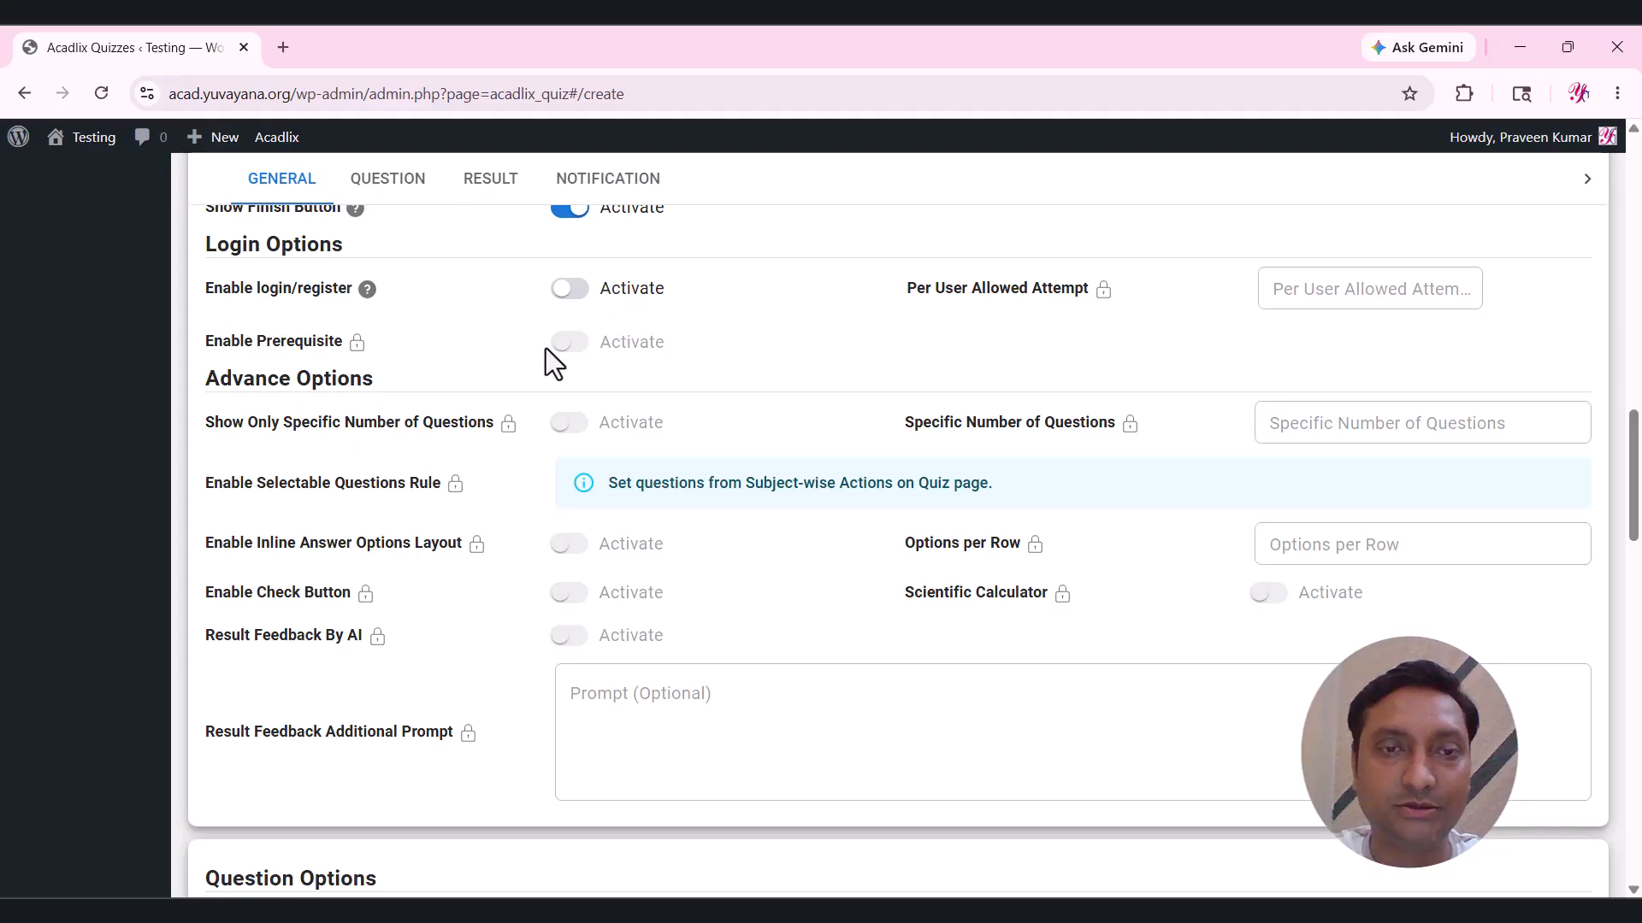
pyautogui.scroll(-1, 545, 347)
pyautogui.scroll(-1, 545, 347)
pyautogui.scroll(1, 543, 356)
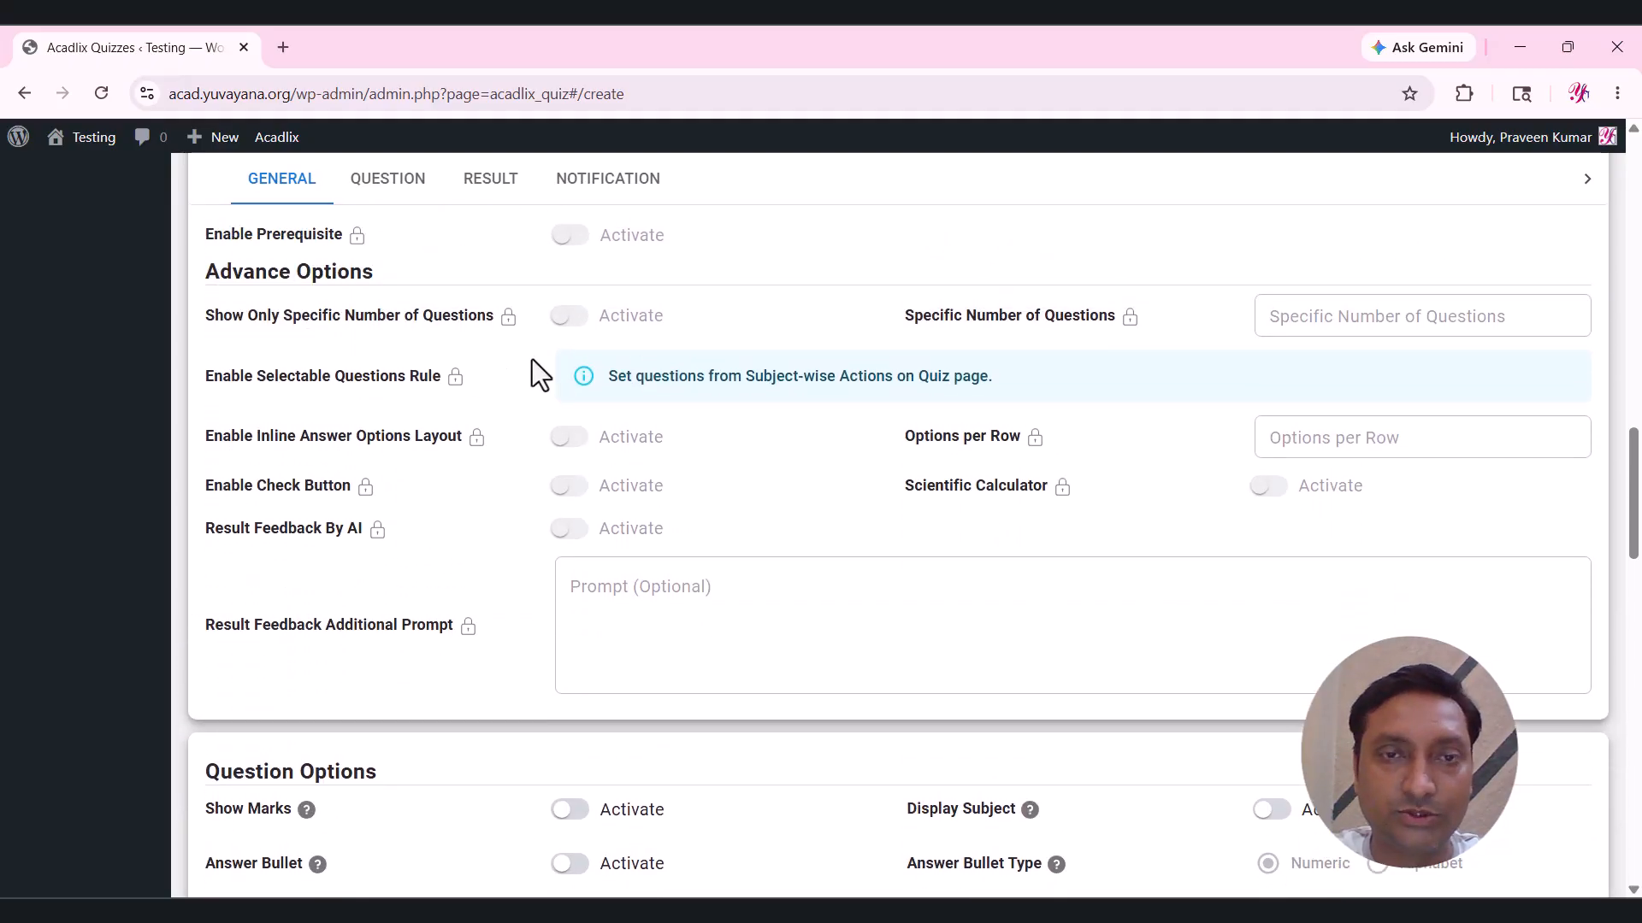
# Show each question's marks and subject, with alphabetical bullets before the answer options.
pyautogui.scroll(-3, 540, 547)
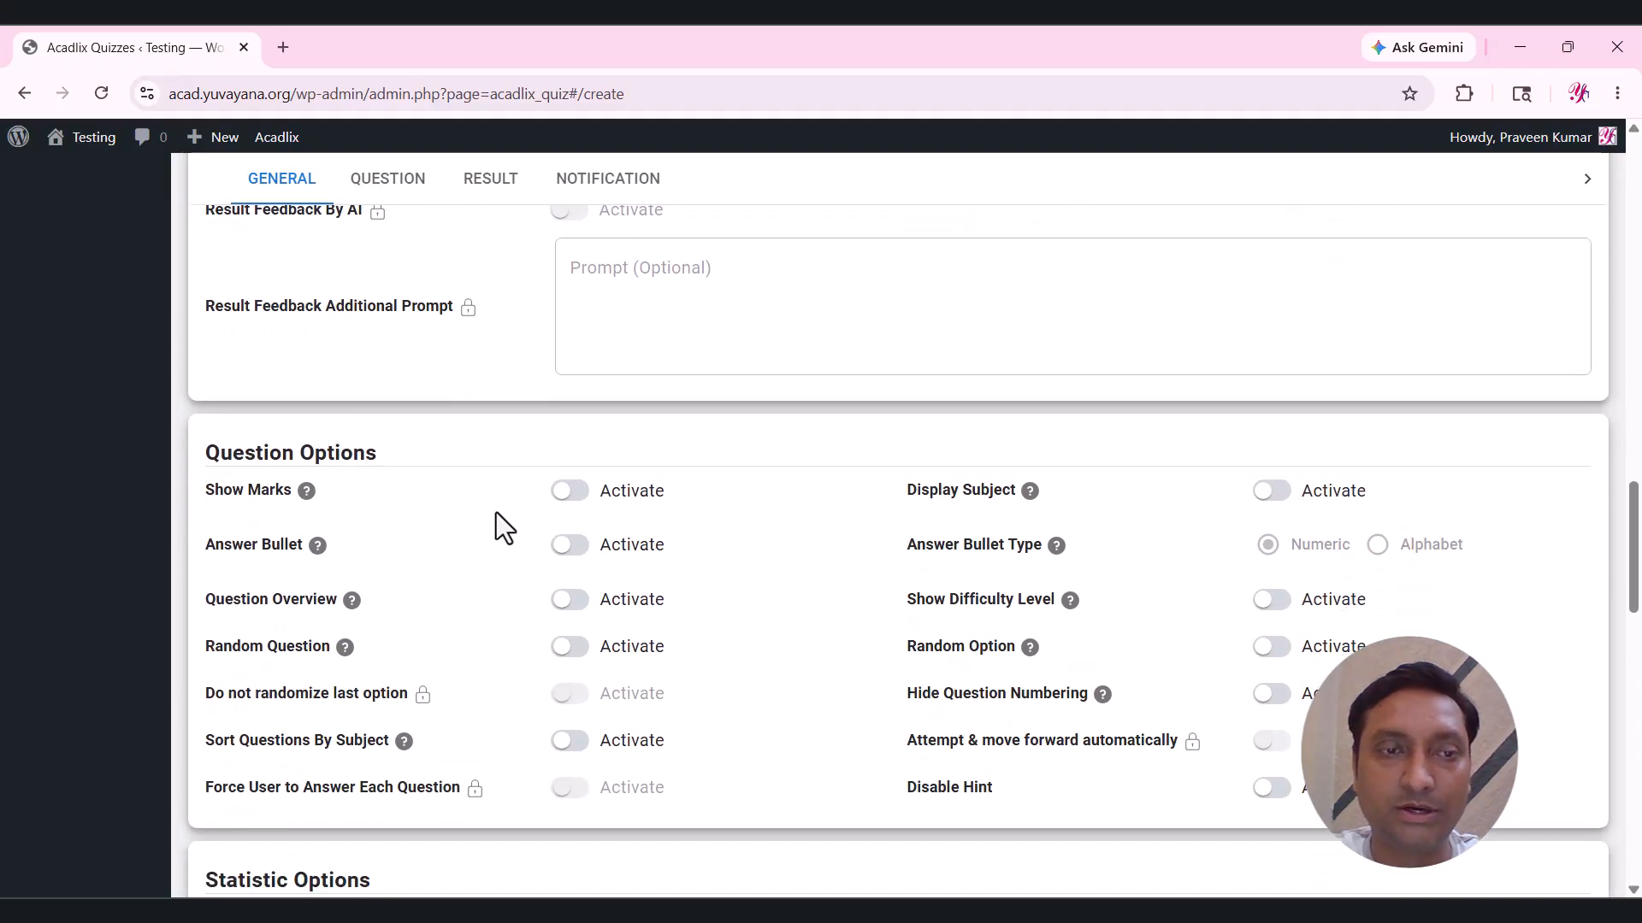
pyautogui.scroll(-4, 506, 510)
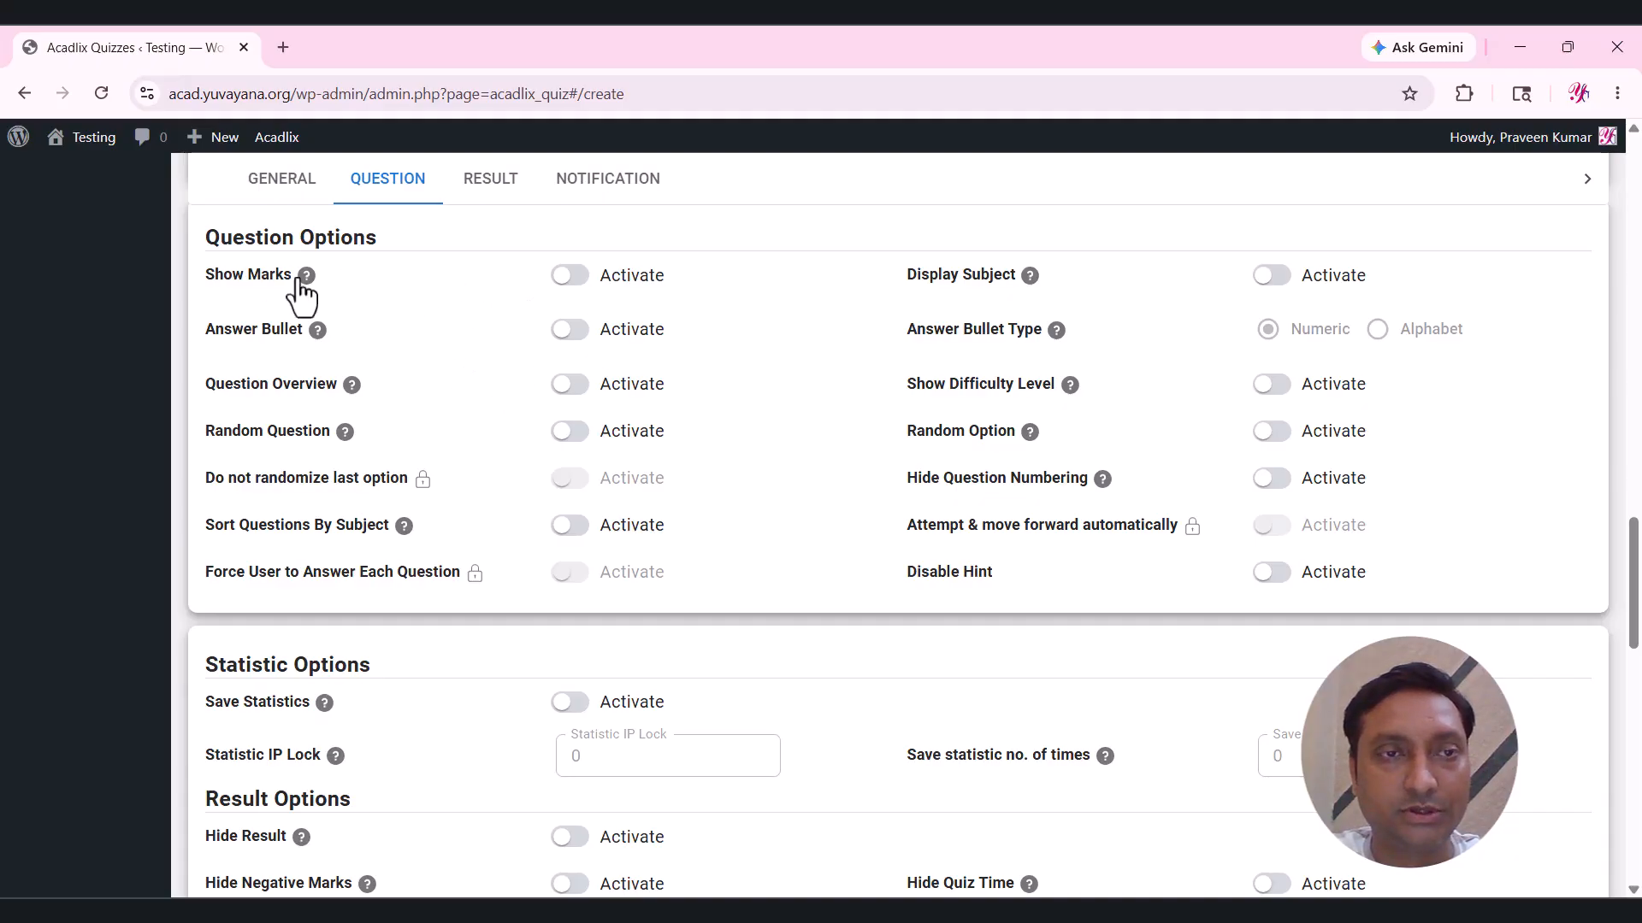
pyautogui.click(622, 288)
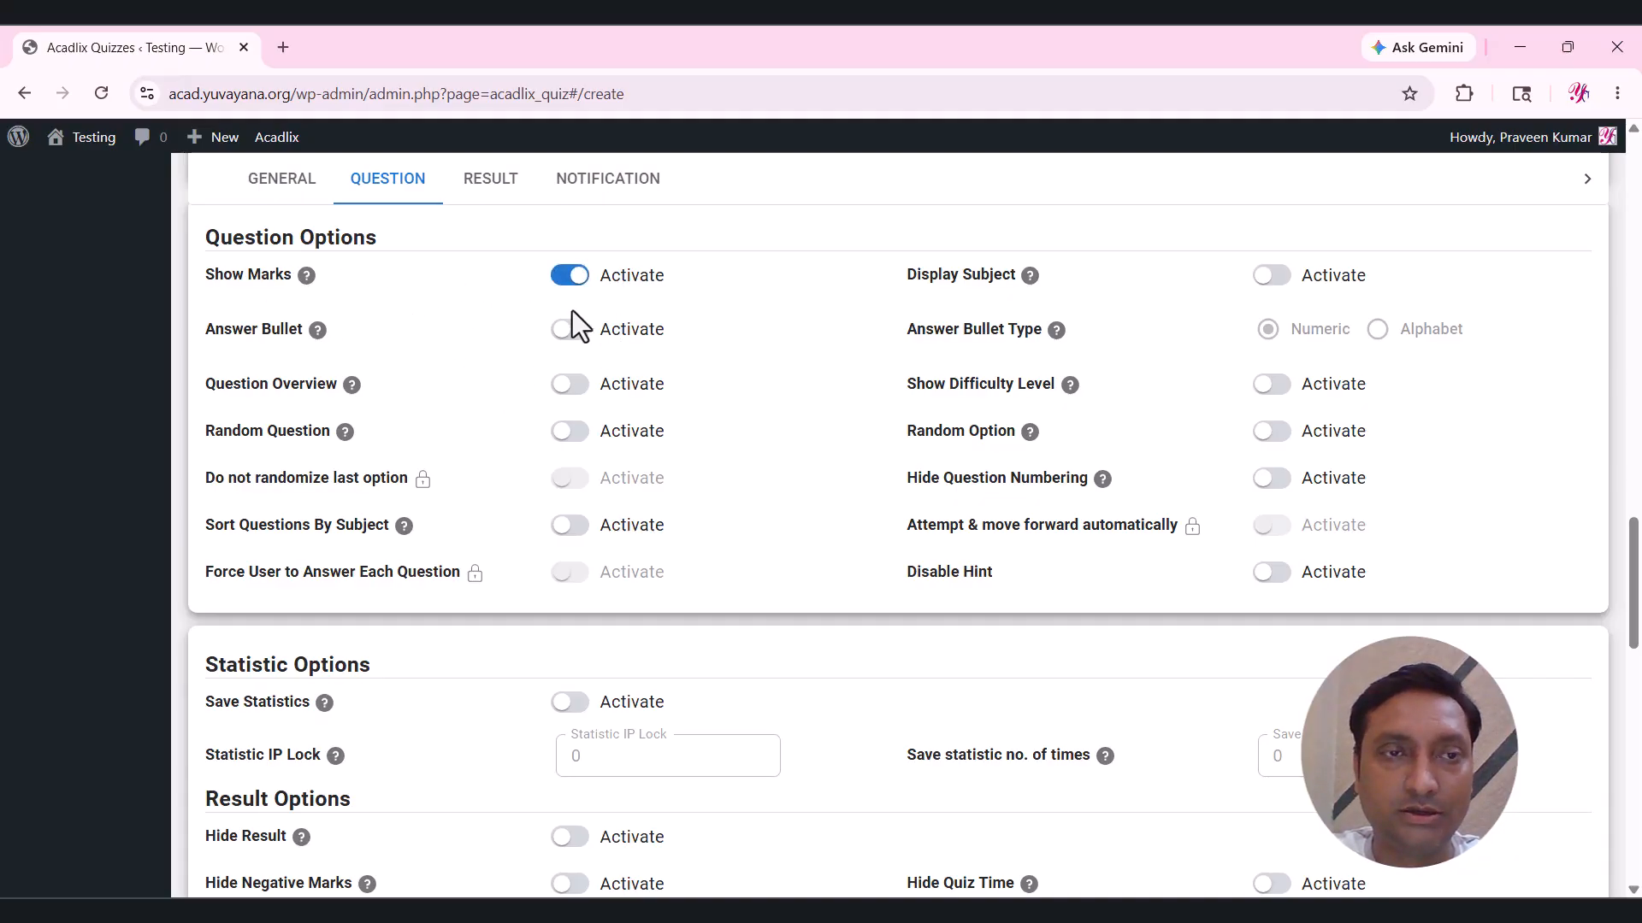
pyautogui.click(641, 346)
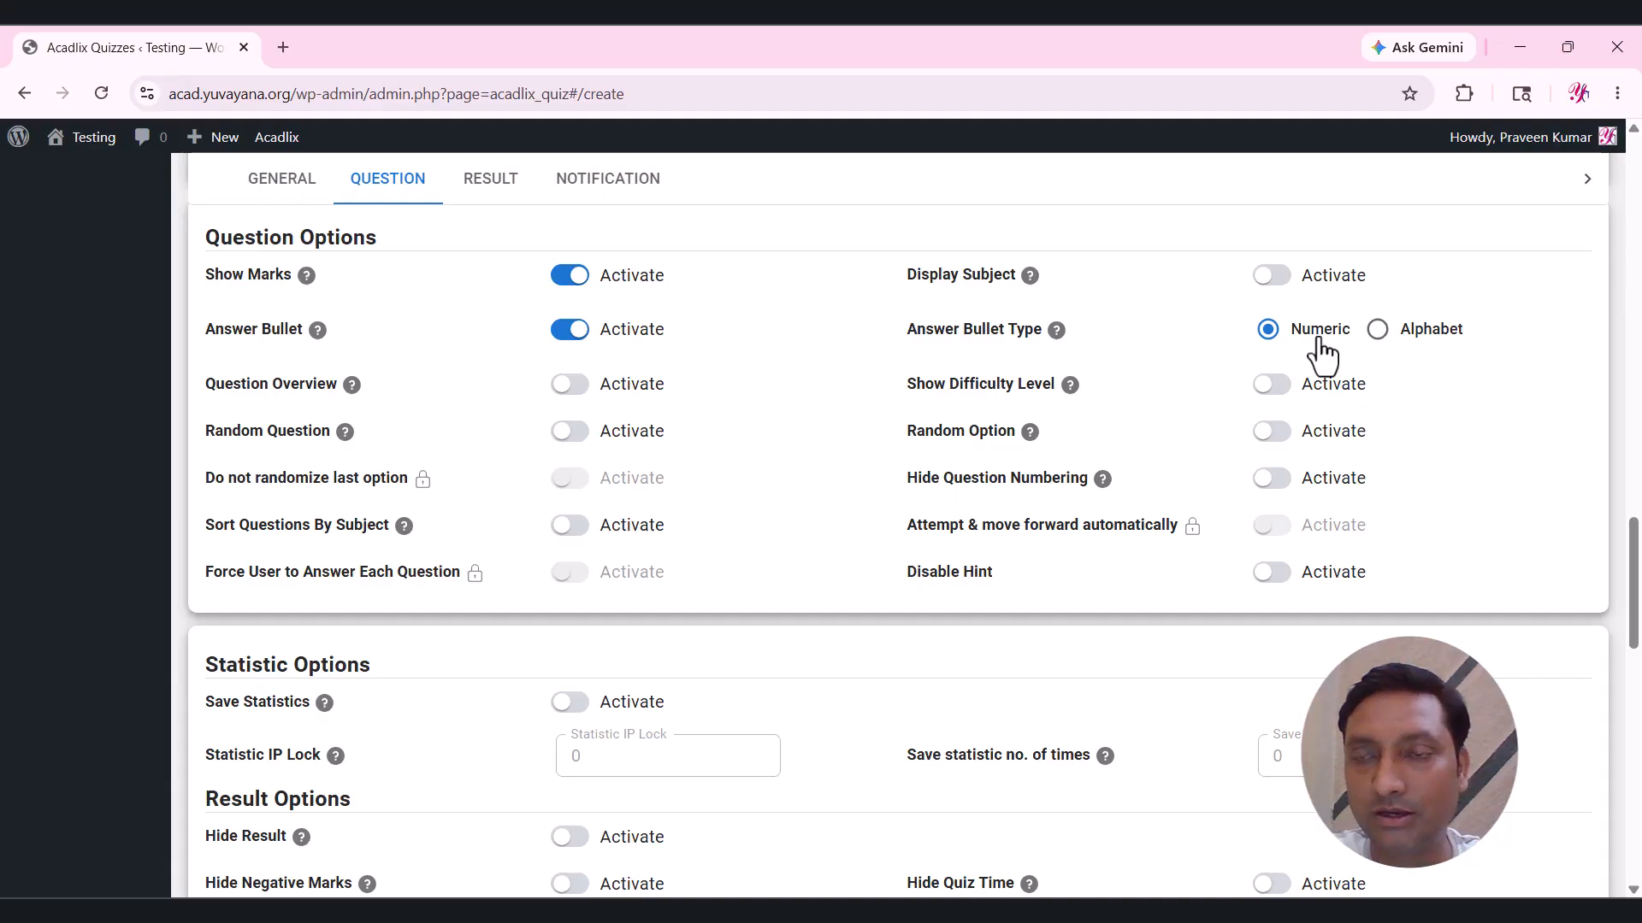
pyautogui.click(1423, 335)
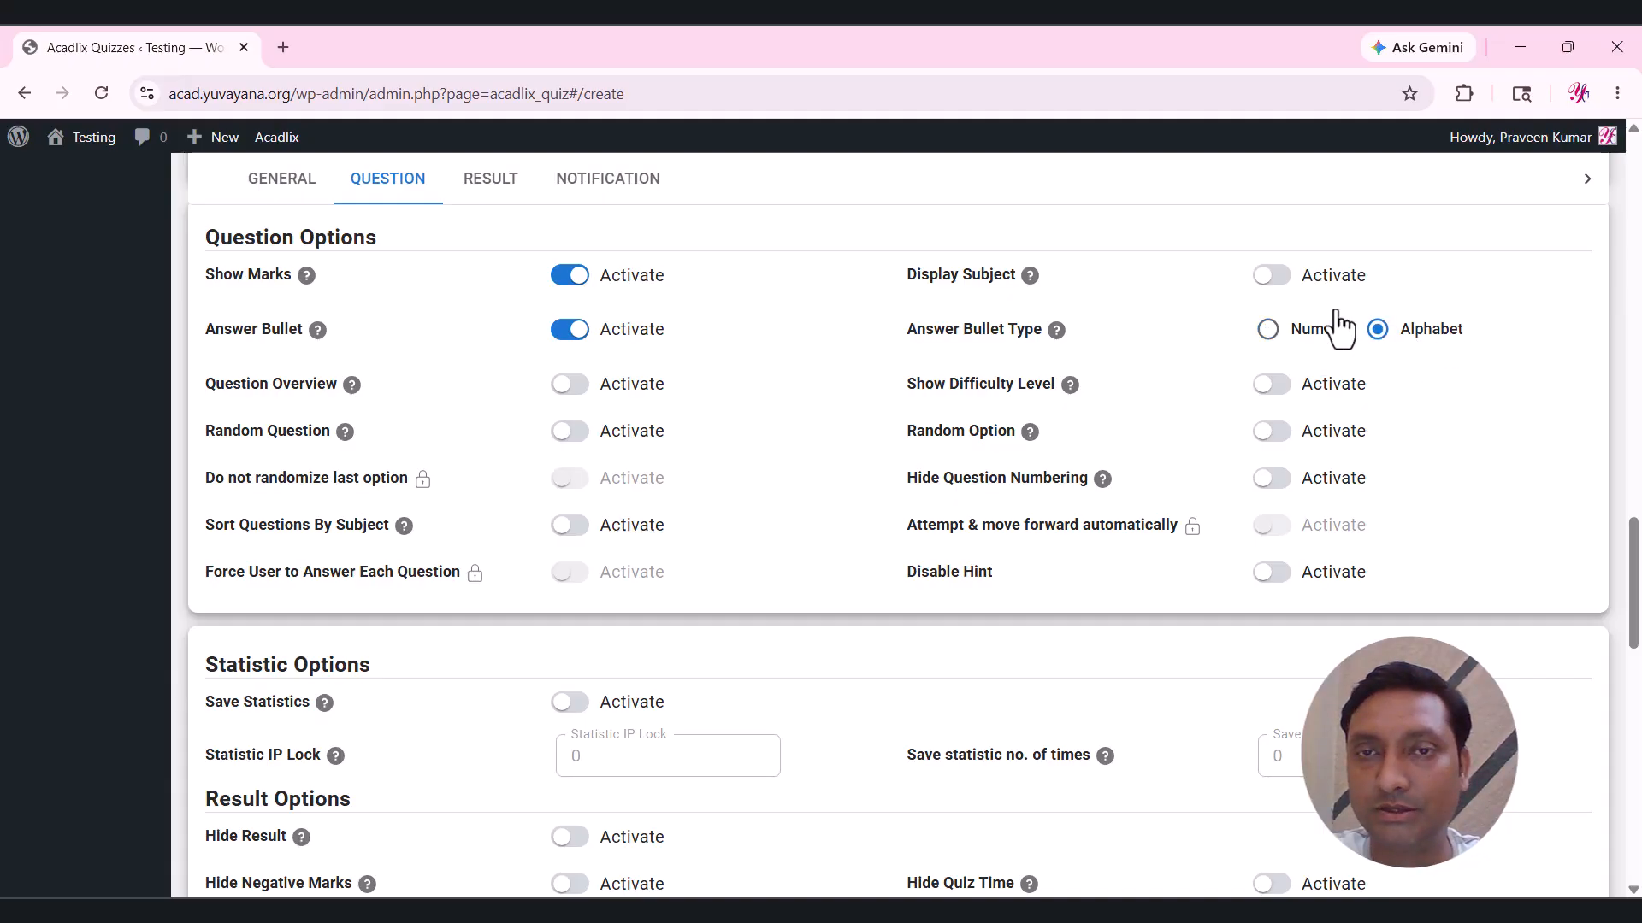
pyautogui.click(1301, 282)
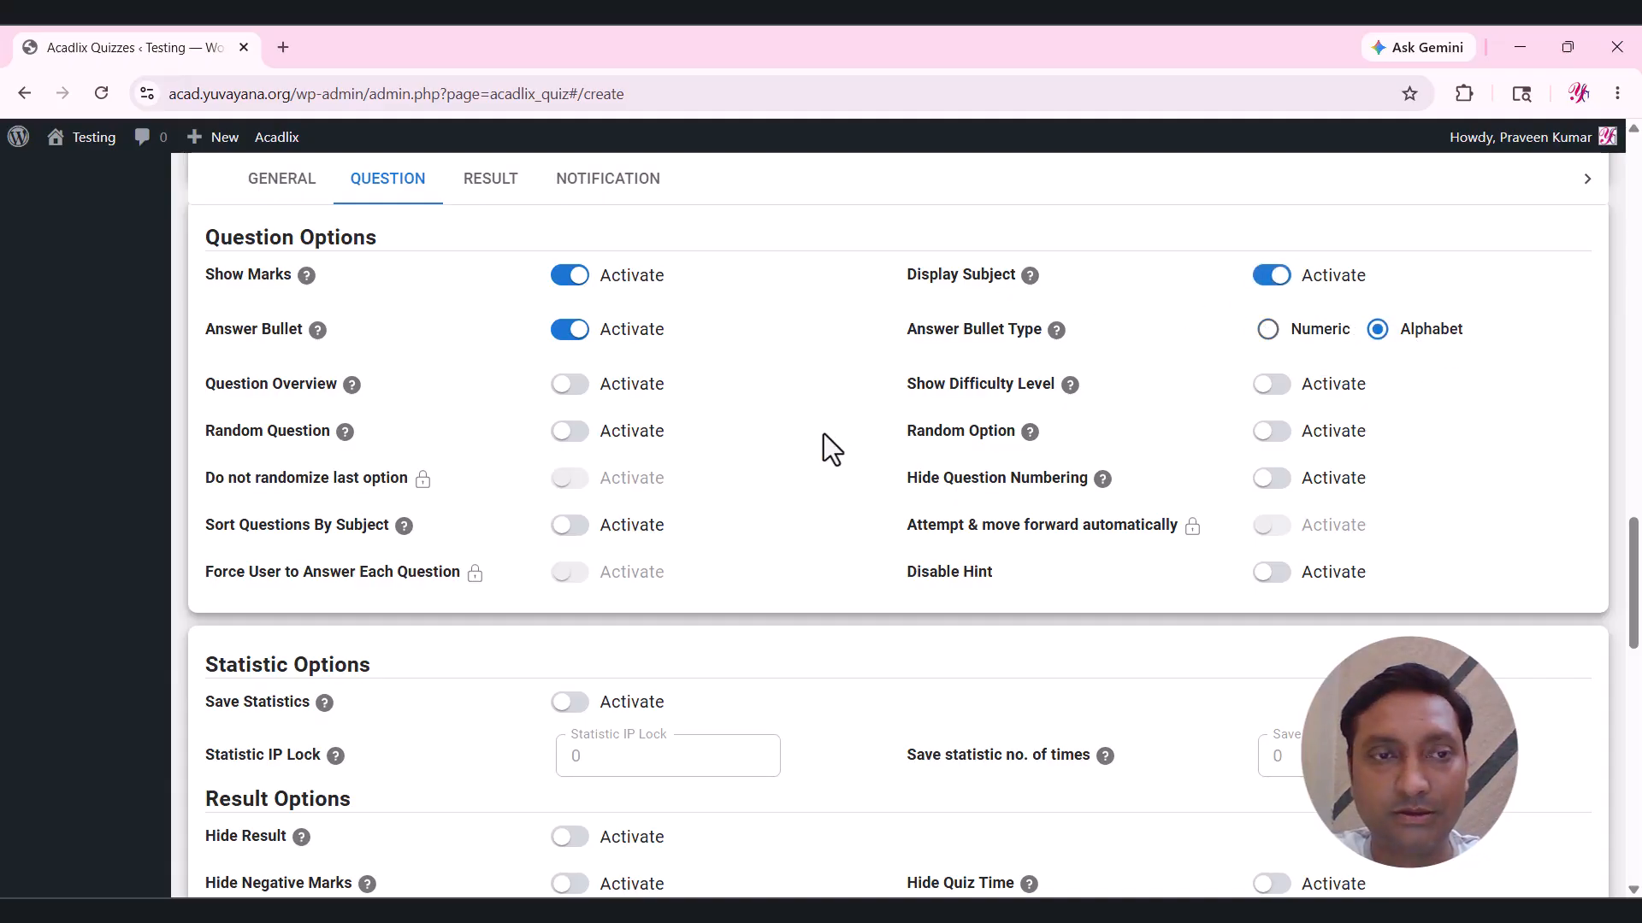
# Enable question overview, random questions, difficulty level, random options and sorting by subject.
pyautogui.scroll(-1, 823, 434)
pyautogui.click(630, 291)
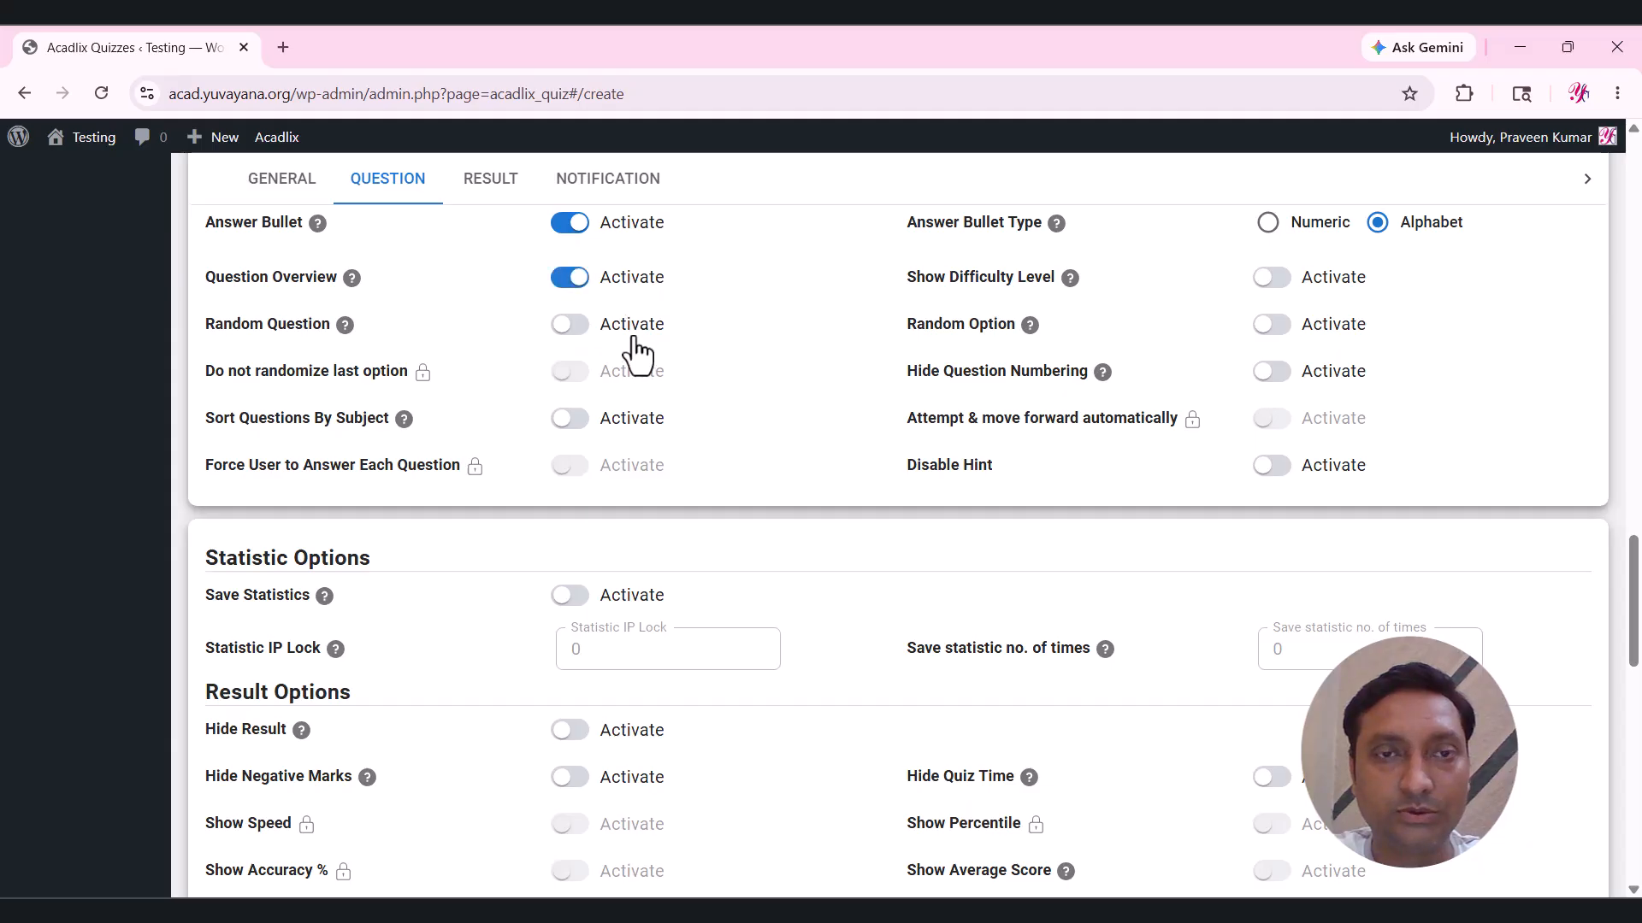
pyautogui.click(632, 326)
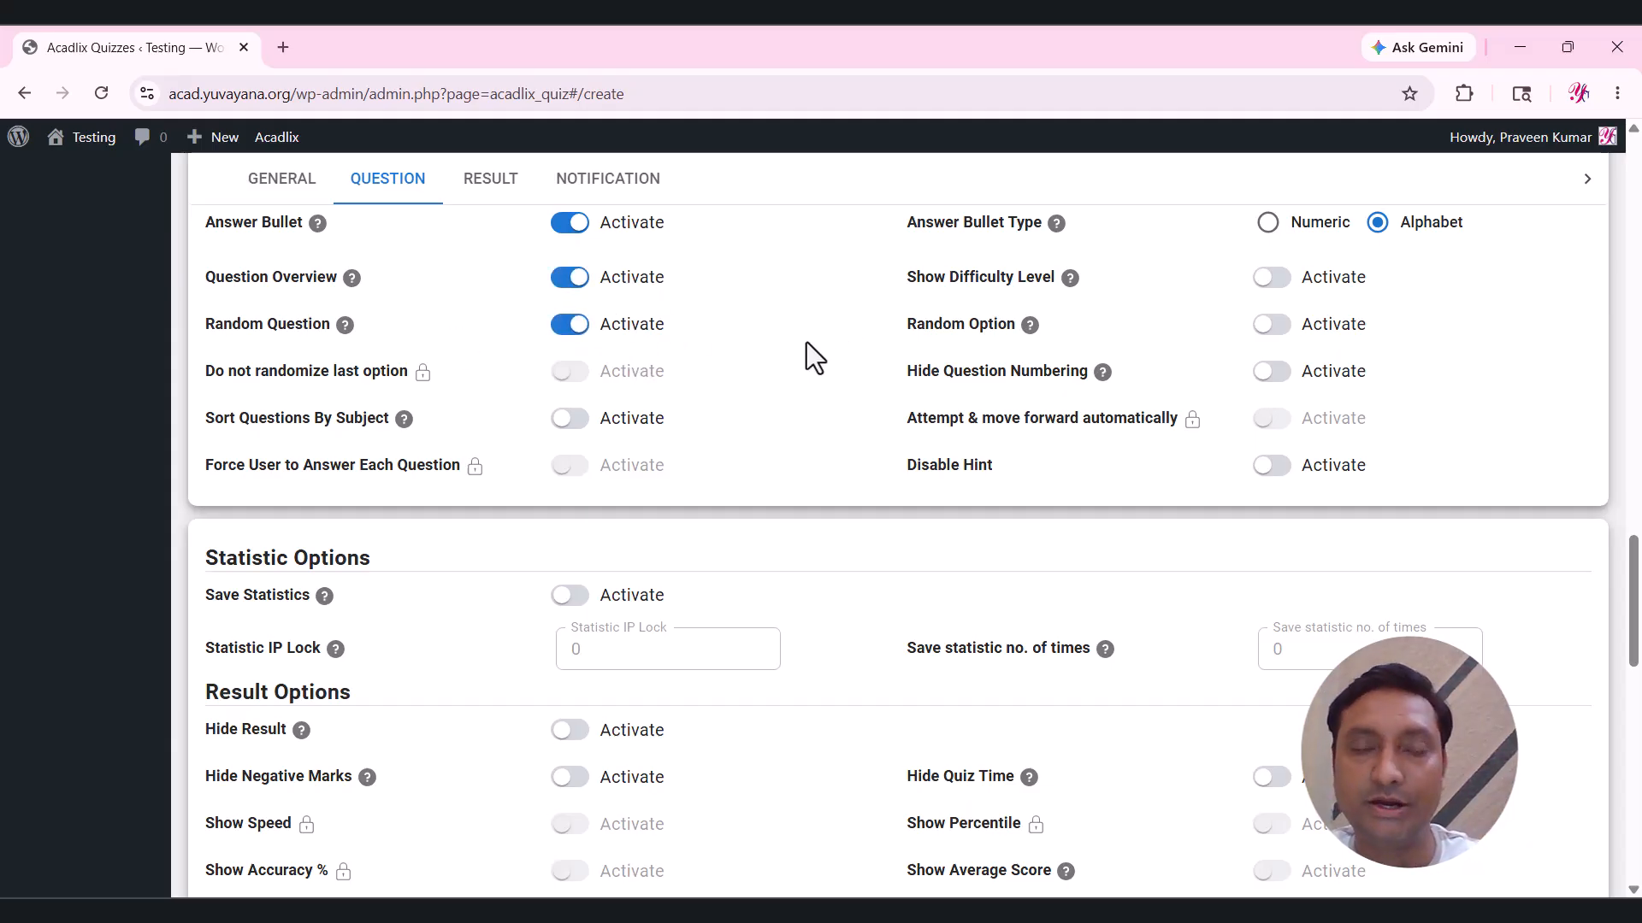
pyautogui.click(1250, 282)
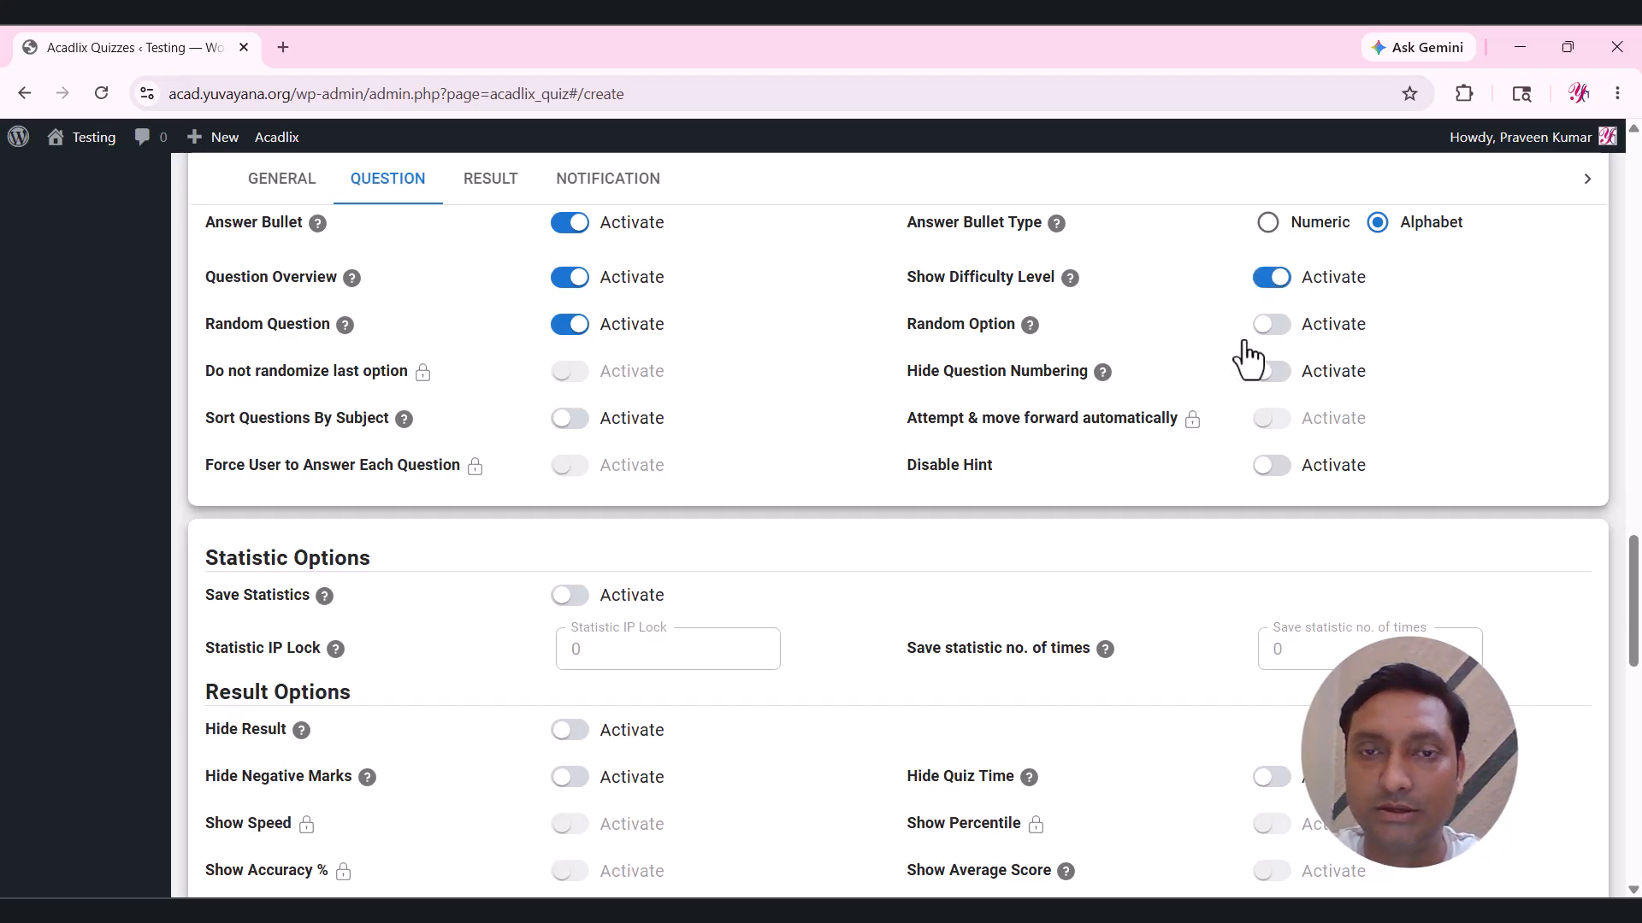
pyautogui.click(1354, 328)
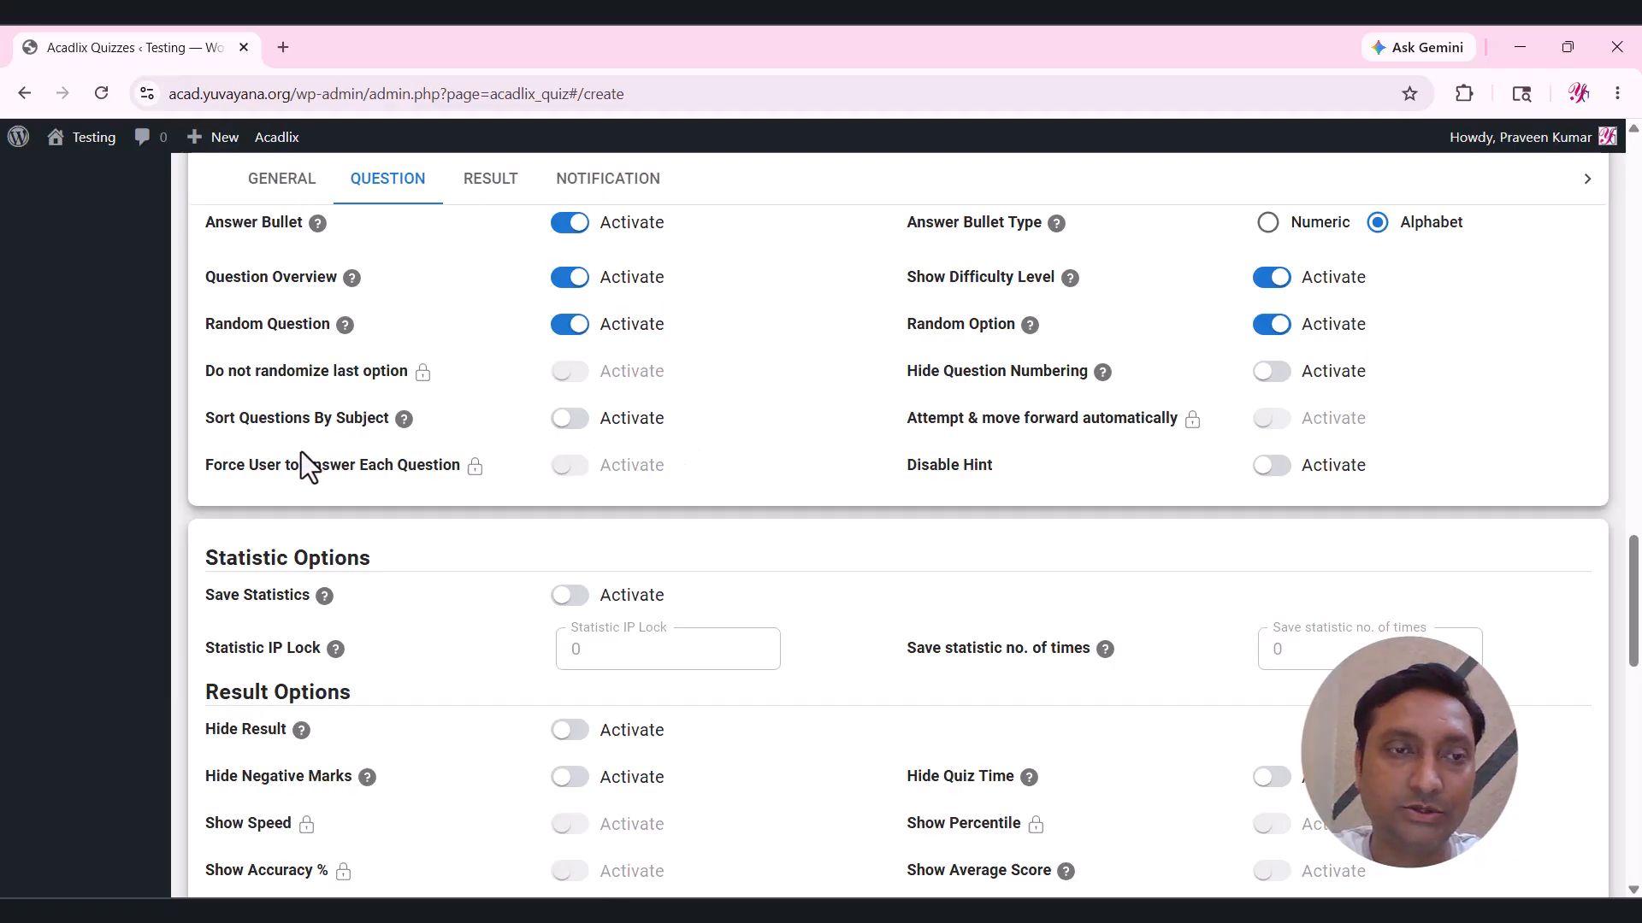
pyautogui.click(654, 420)
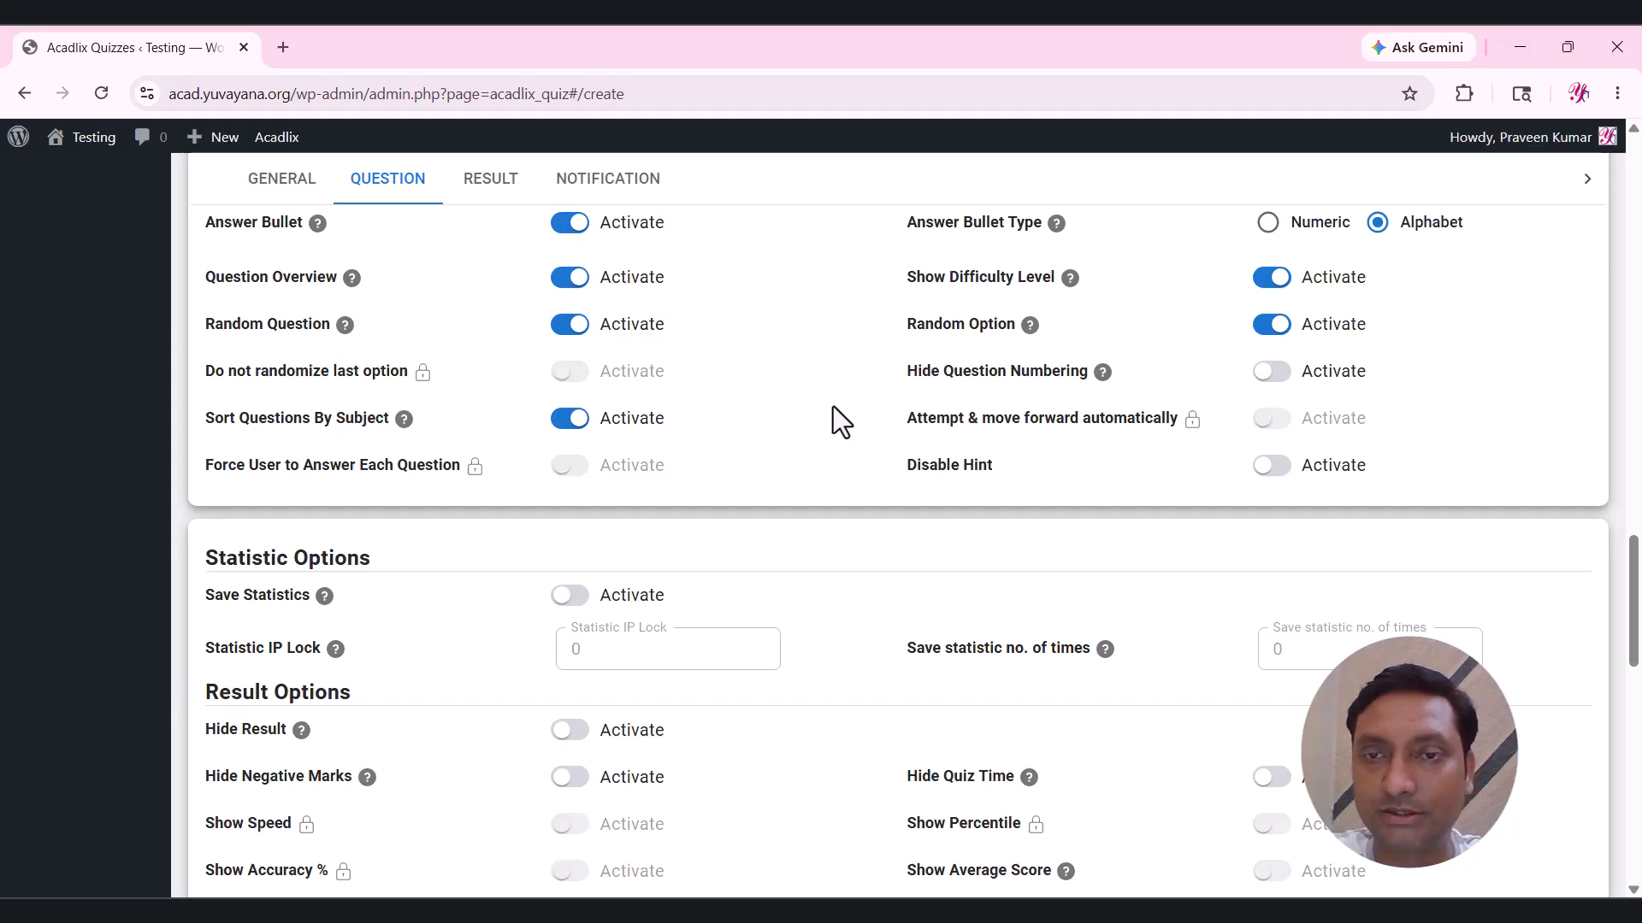
# Turn on Save Statistics, and toggle Hide Result on then back off.
pyautogui.scroll(-4, 832, 407)
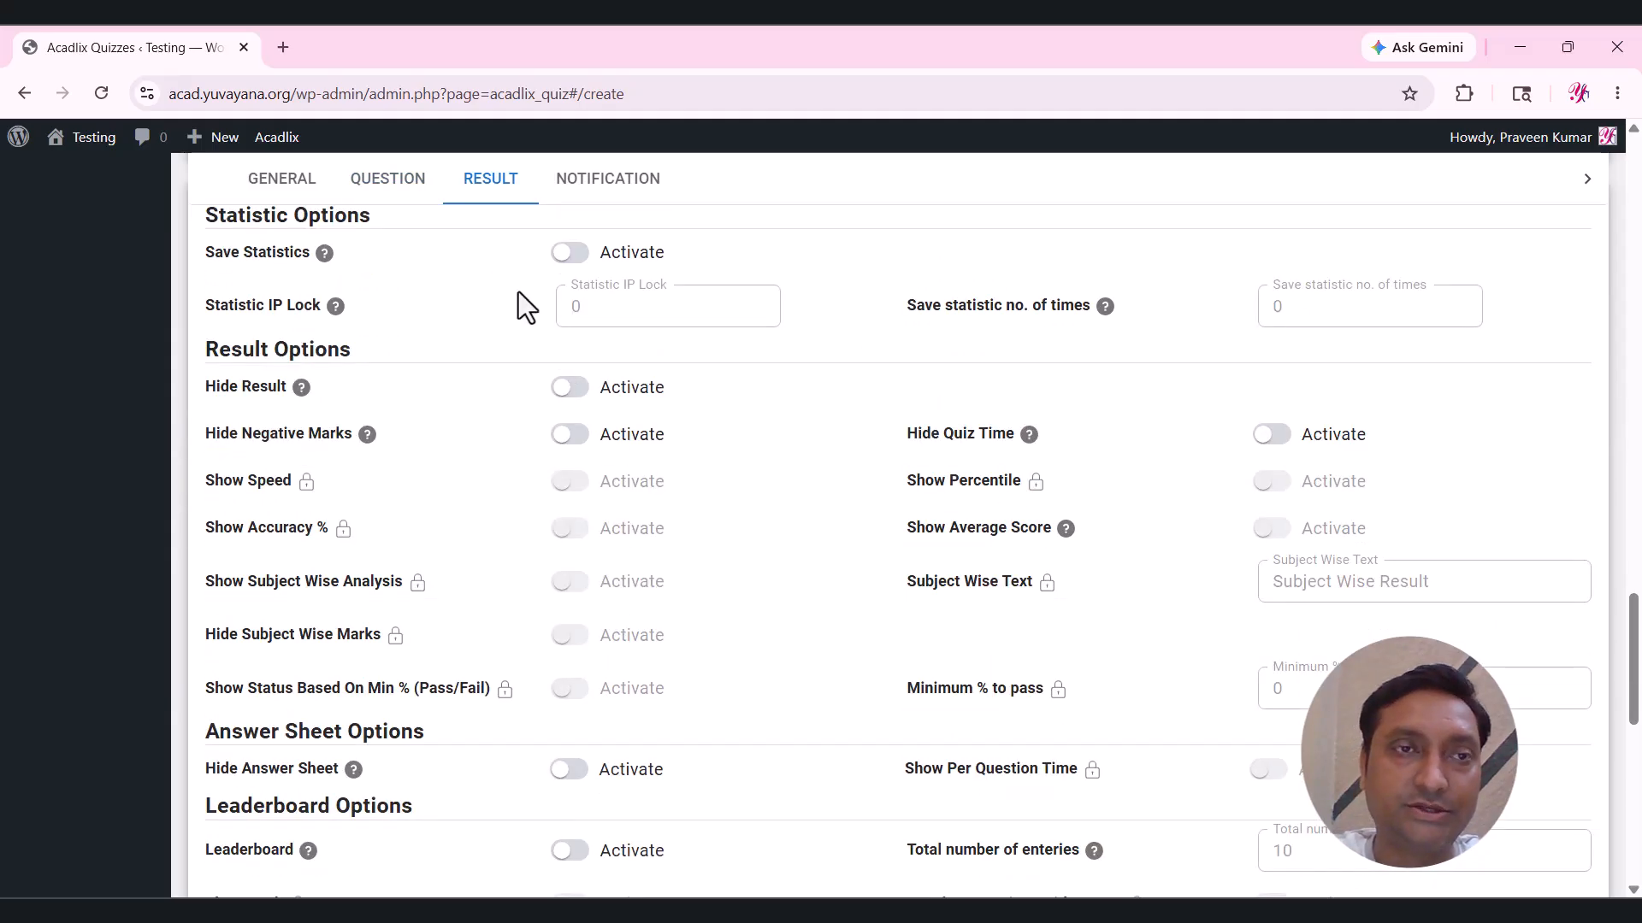
pyautogui.click(618, 265)
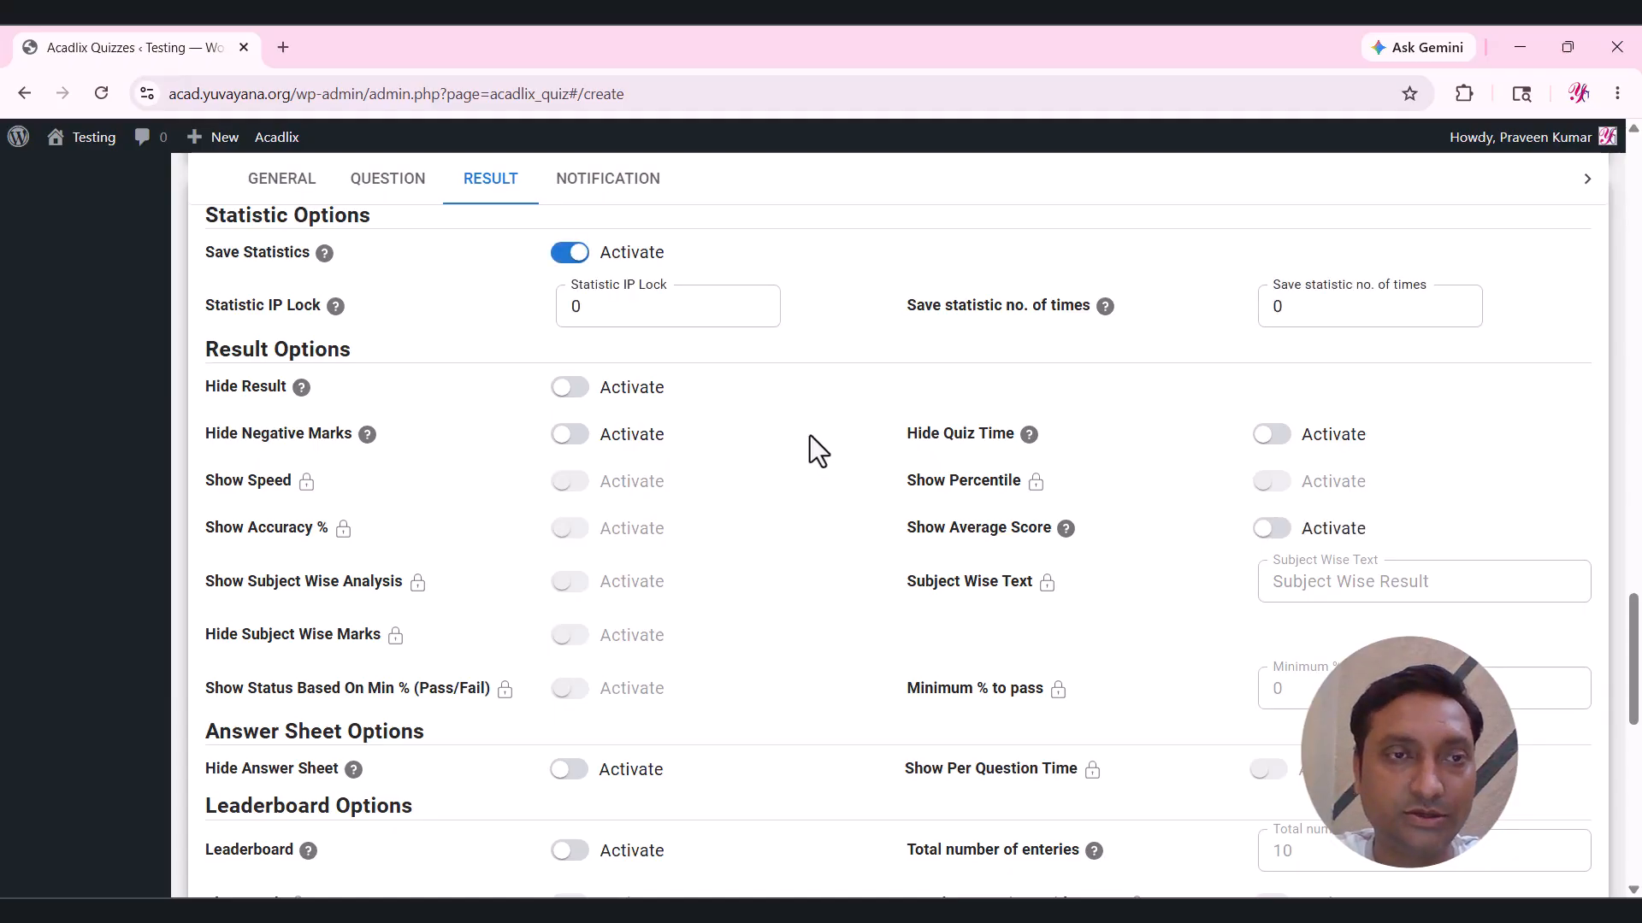
pyautogui.scroll(-1, 809, 435)
pyautogui.scroll(-1, 809, 434)
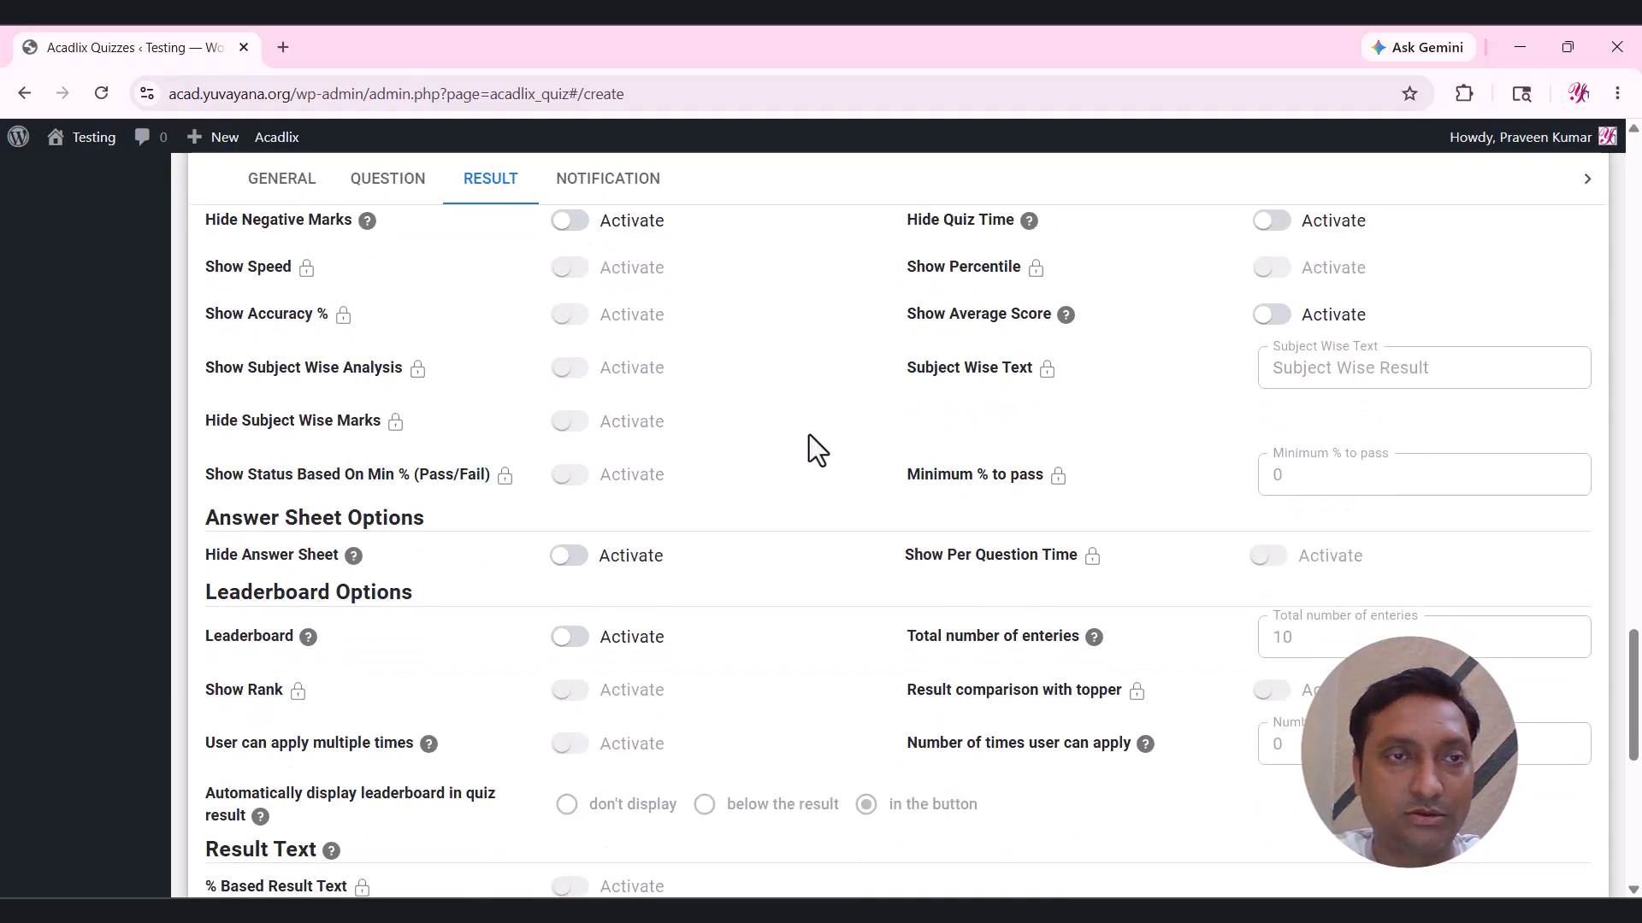
pyautogui.scroll(1, 809, 434)
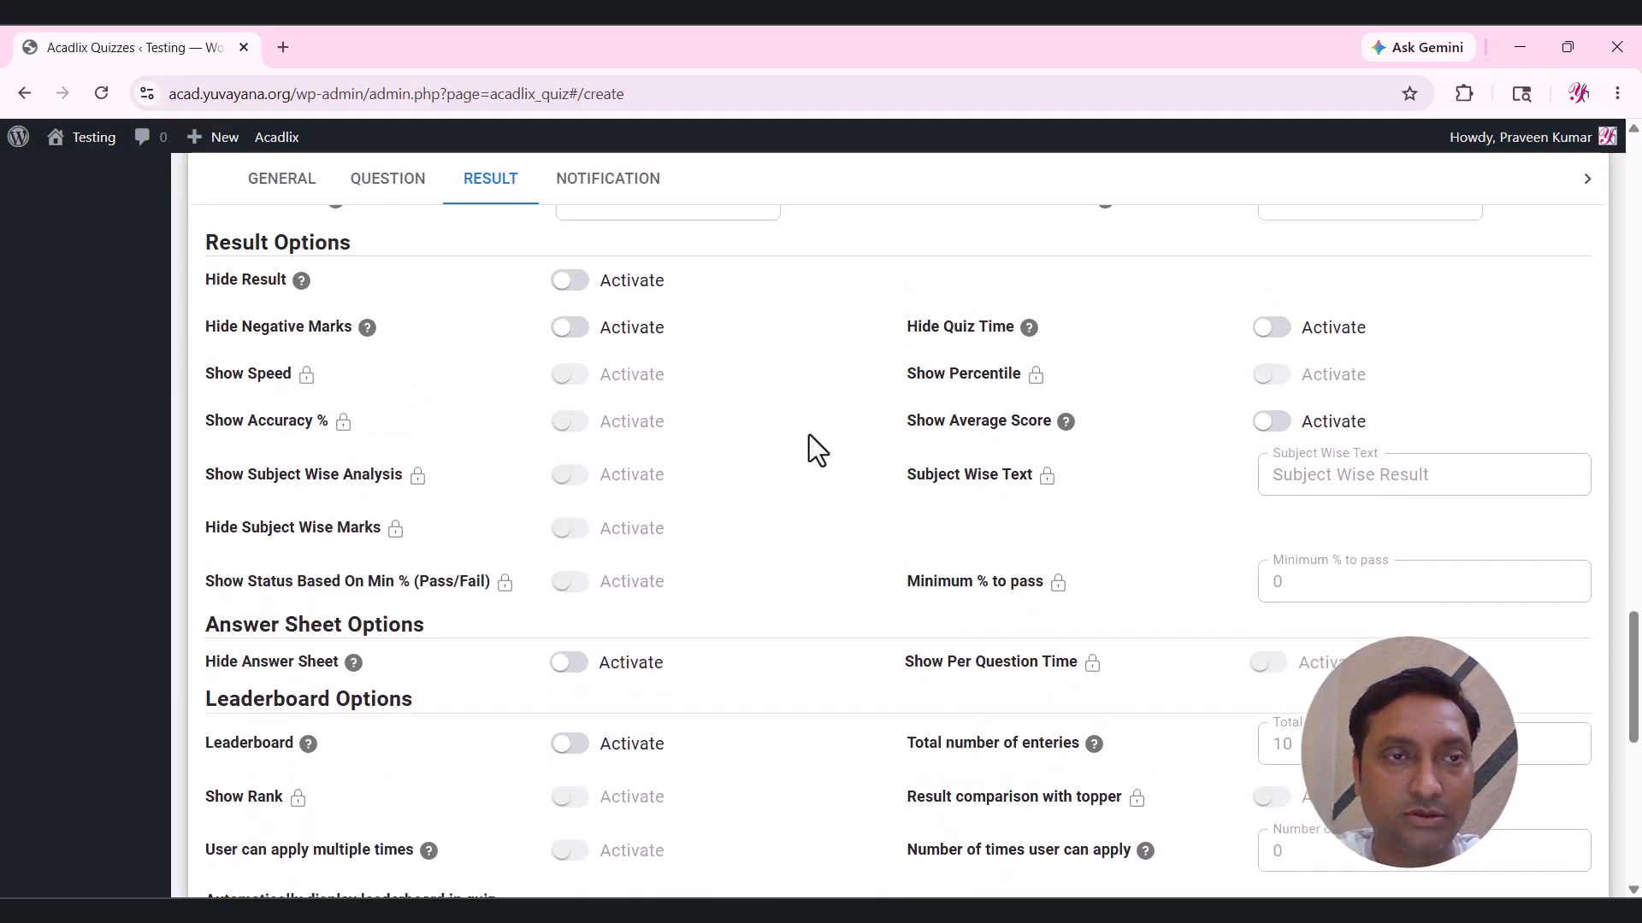
pyautogui.click(619, 287)
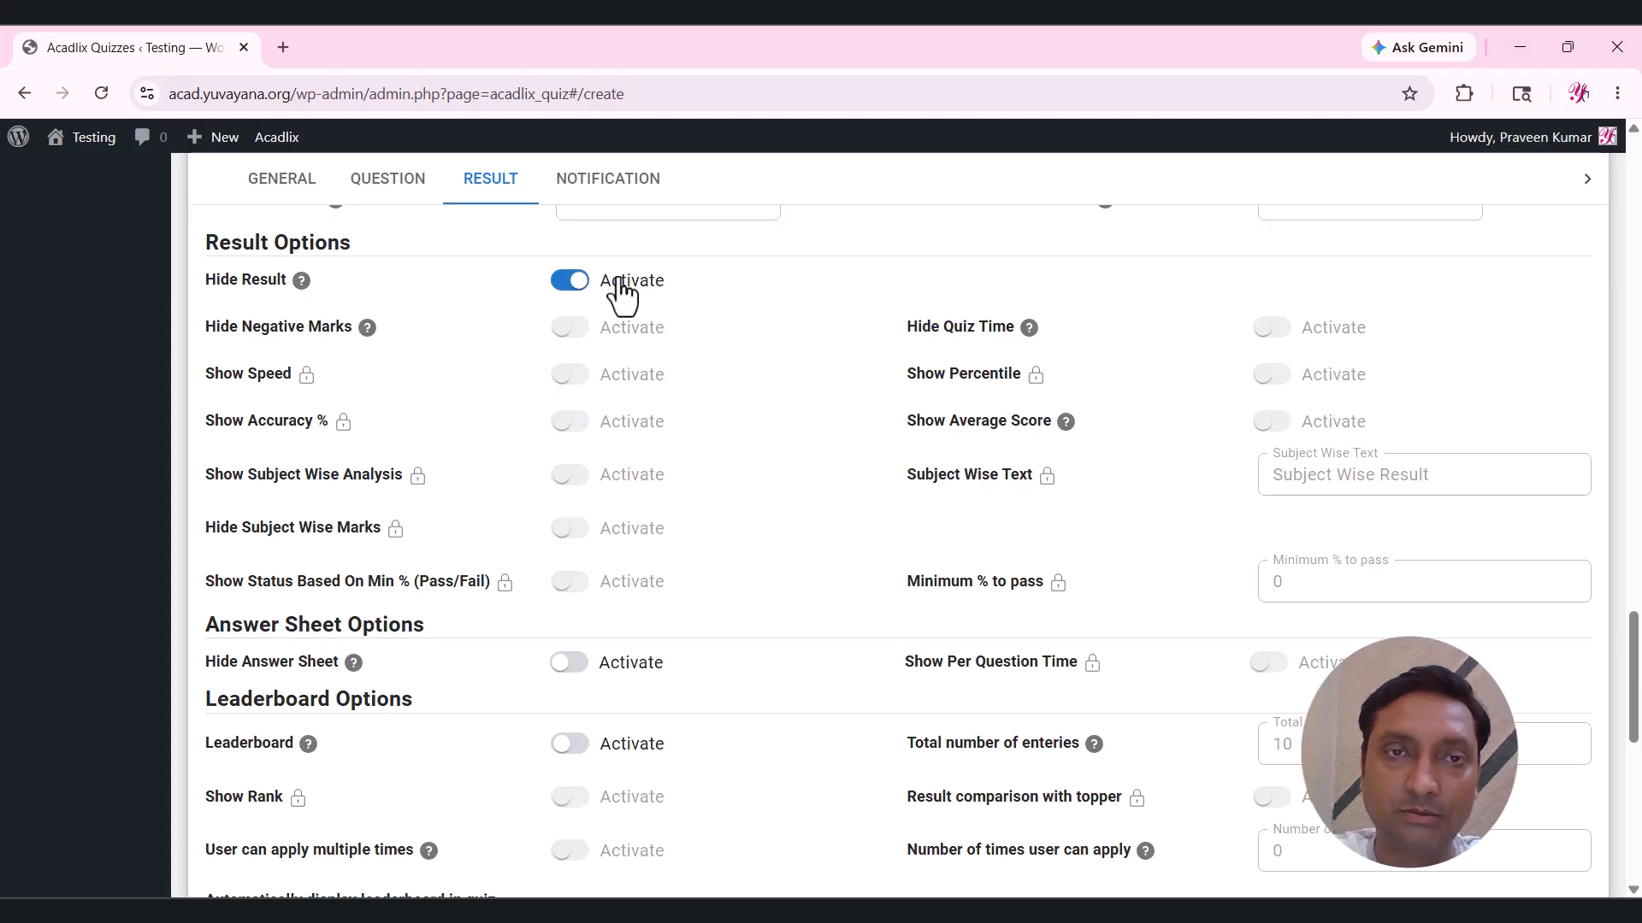
pyautogui.click(619, 282)
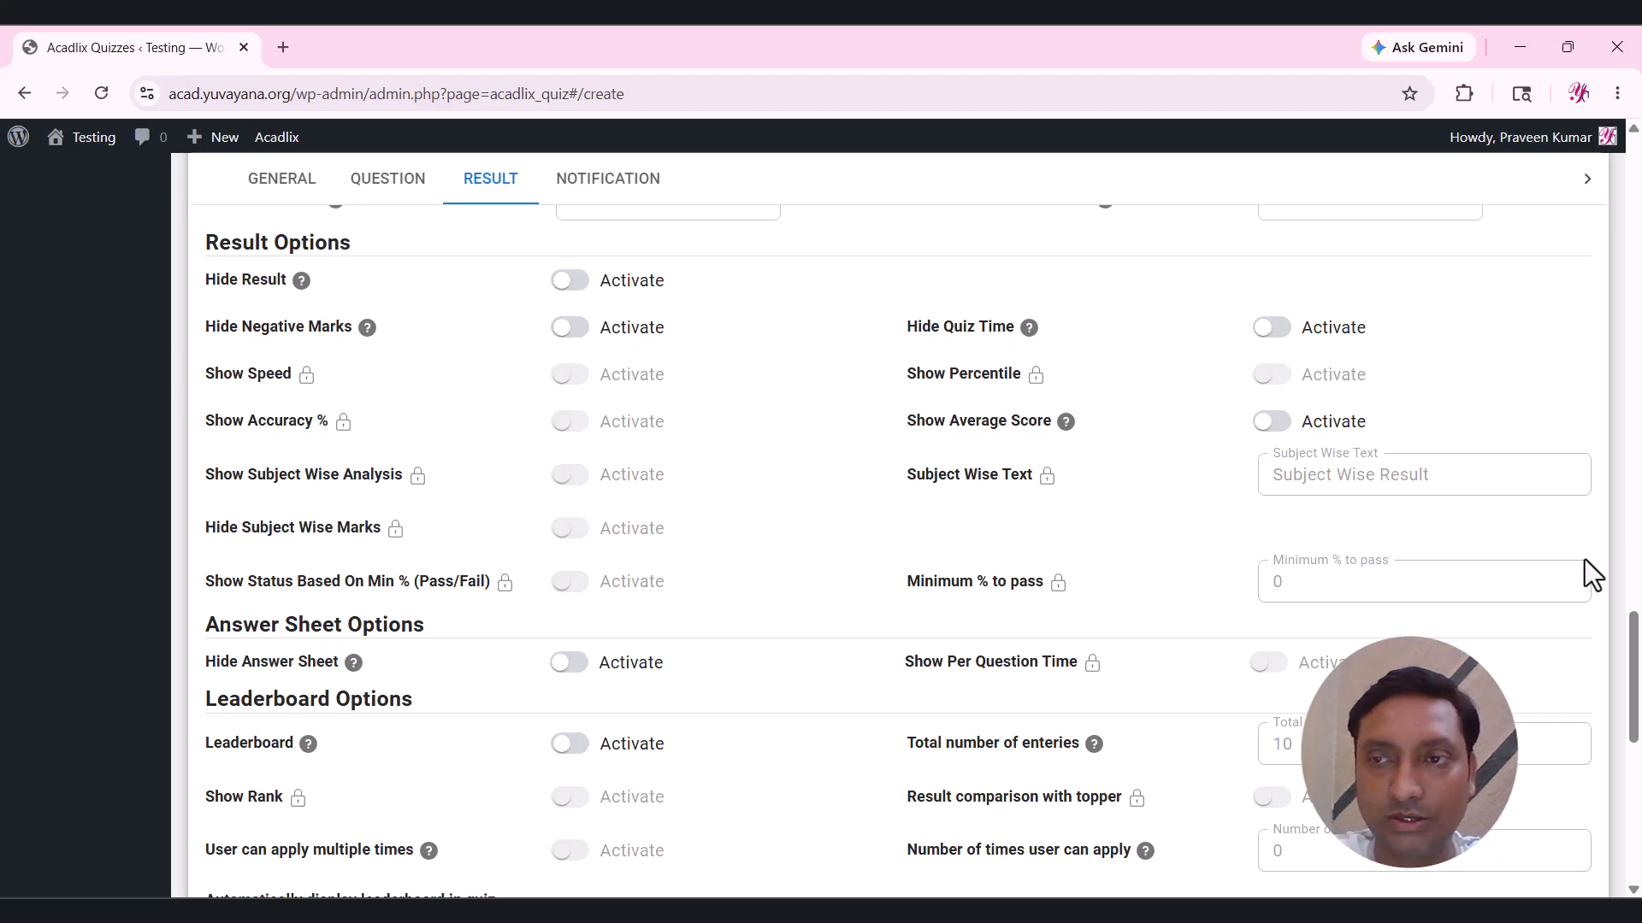
# Enable the leaderboard with 10 entries and allow users multiple quiz attempts.
pyautogui.moveTo(1635, 646); pyautogui.dragTo(1637, 715)
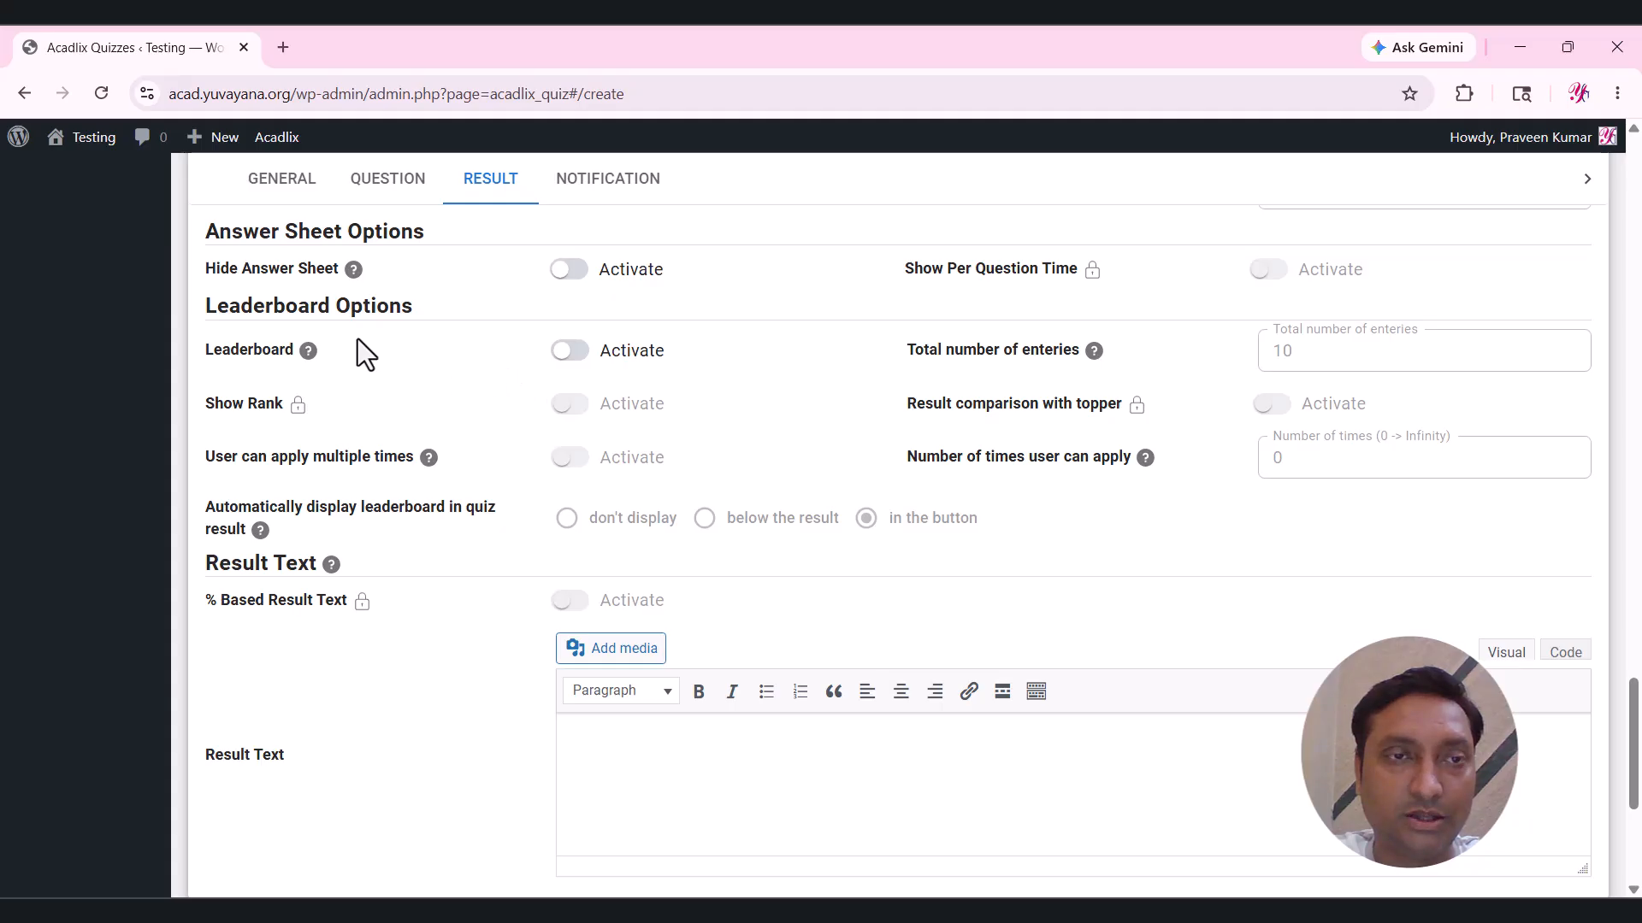
pyautogui.click(610, 357)
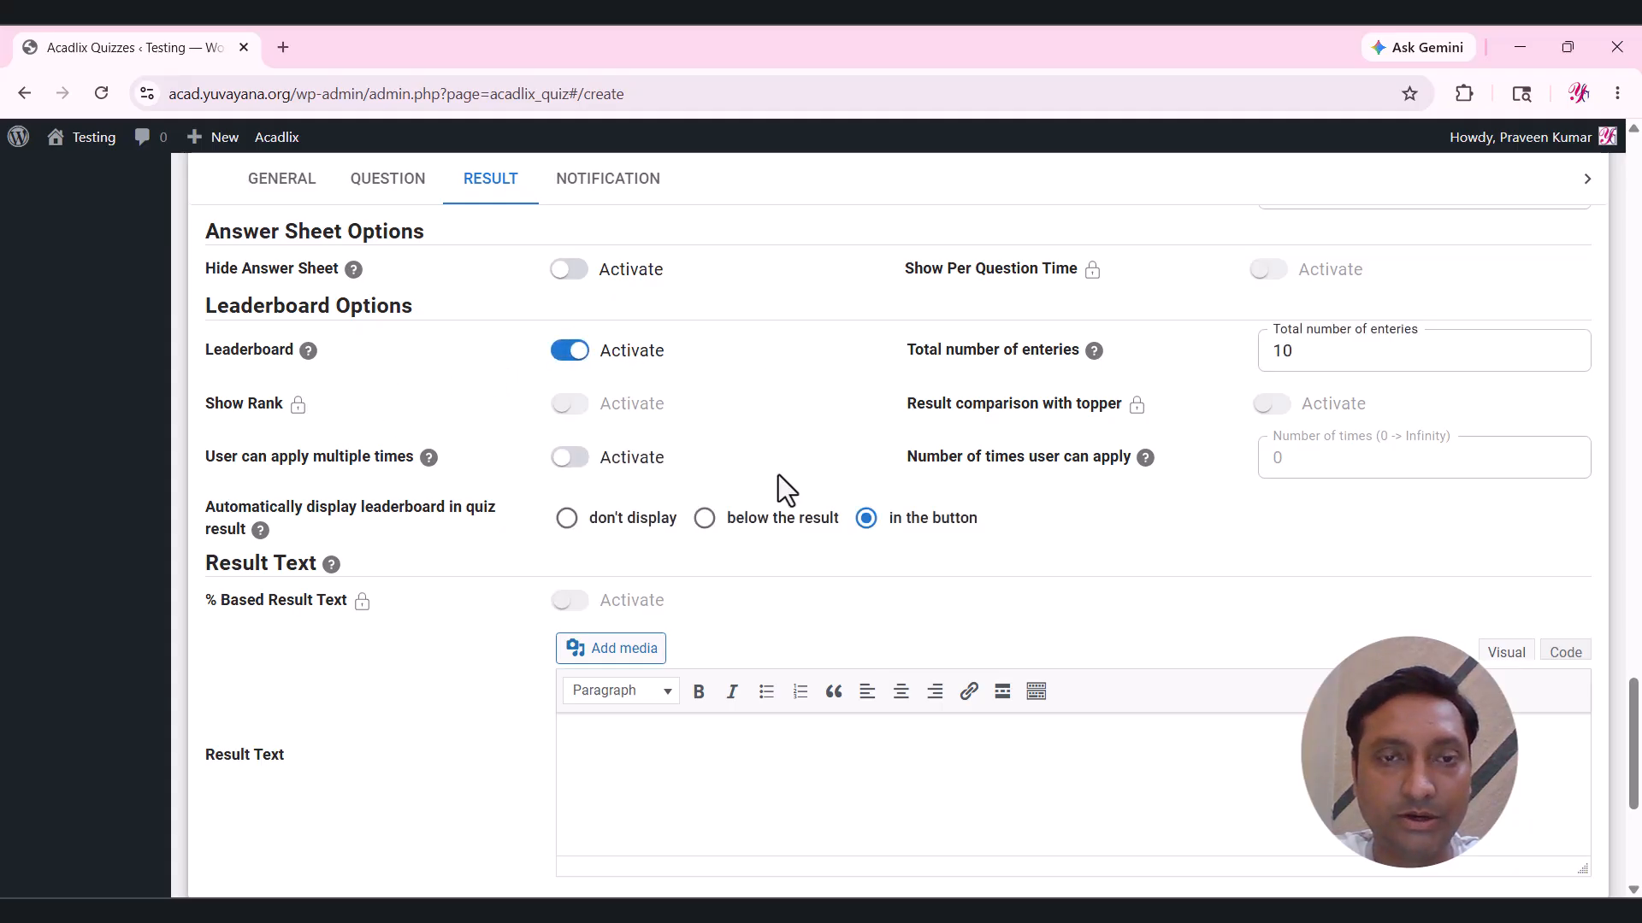
pyautogui.click(650, 456)
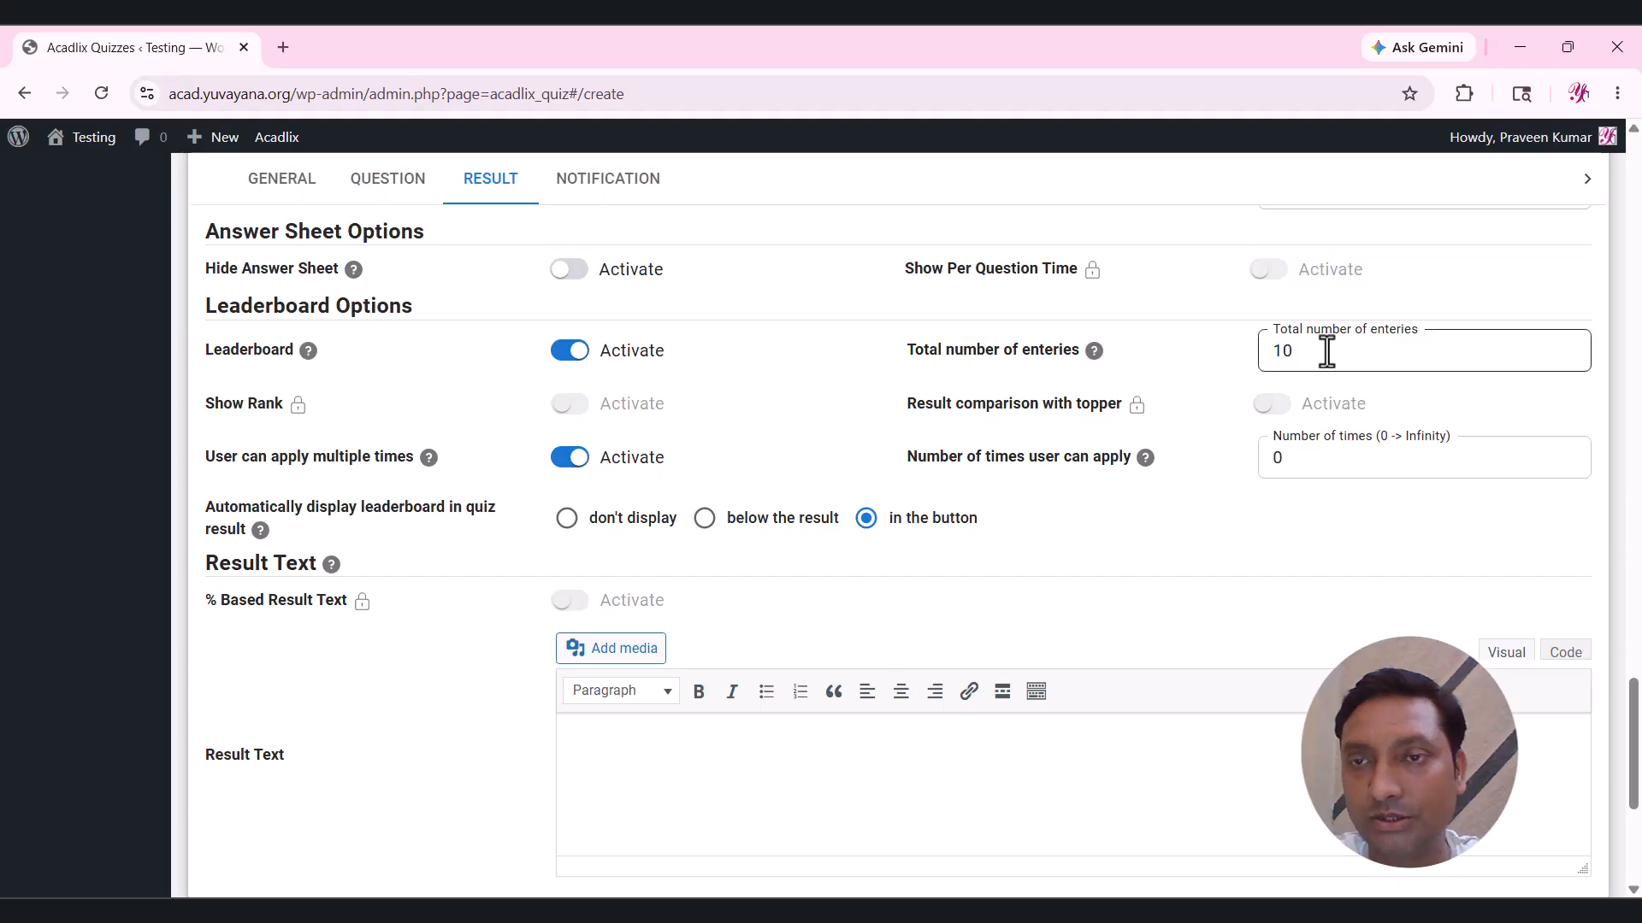
pyautogui.scroll(-2, 1635, 735)
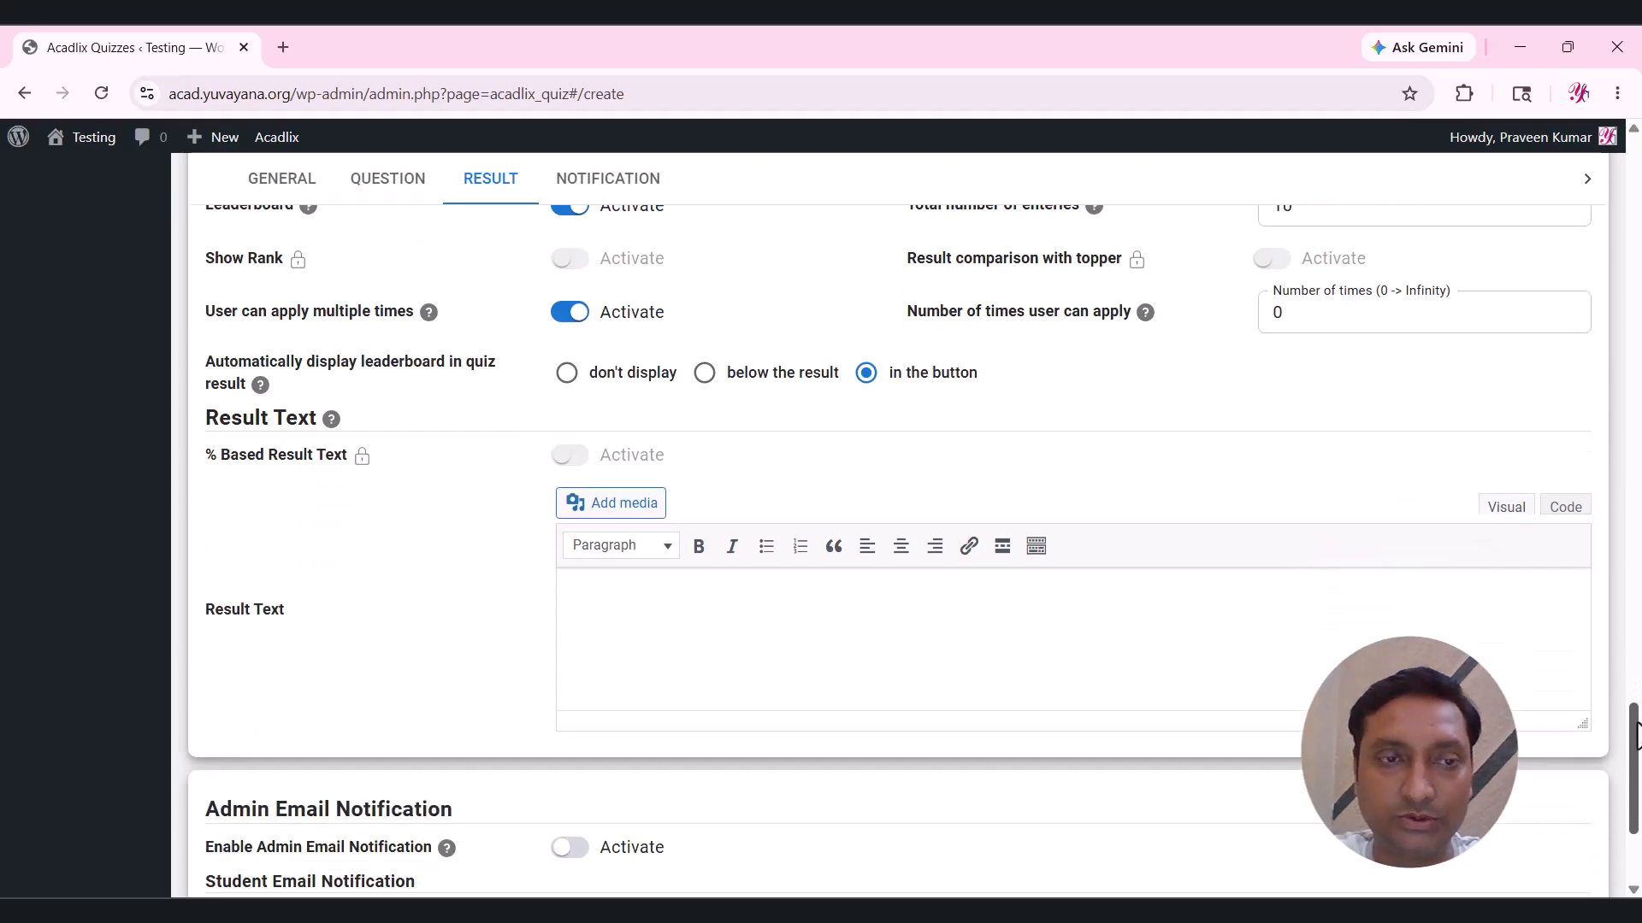
pyautogui.scroll(-2, 1635, 735)
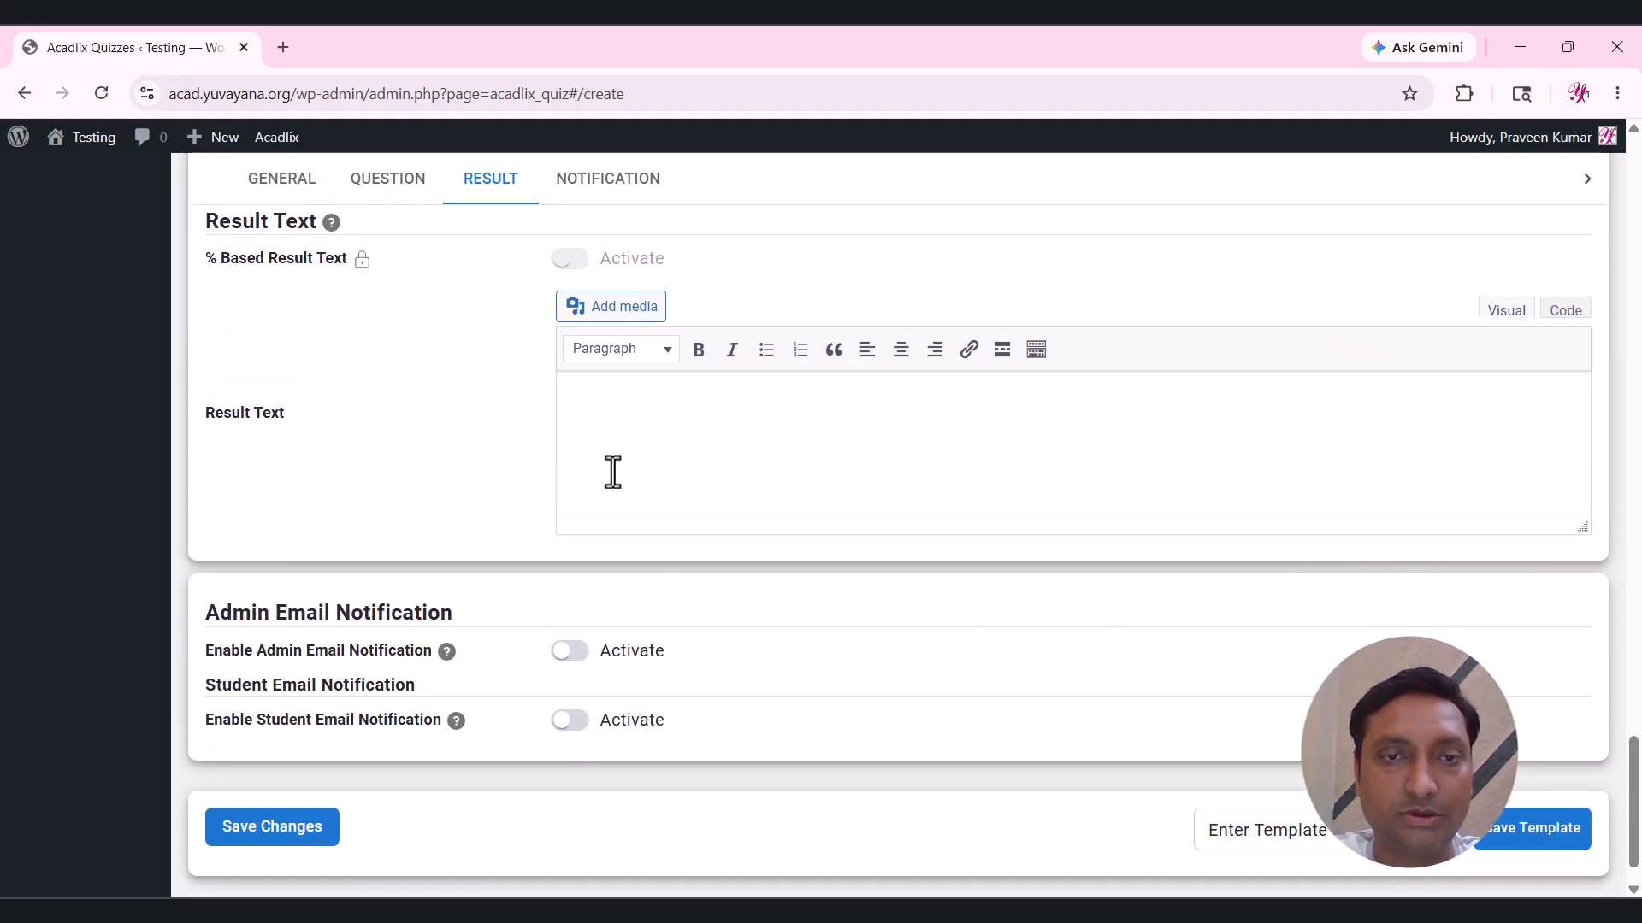
pyautogui.click(674, 440)
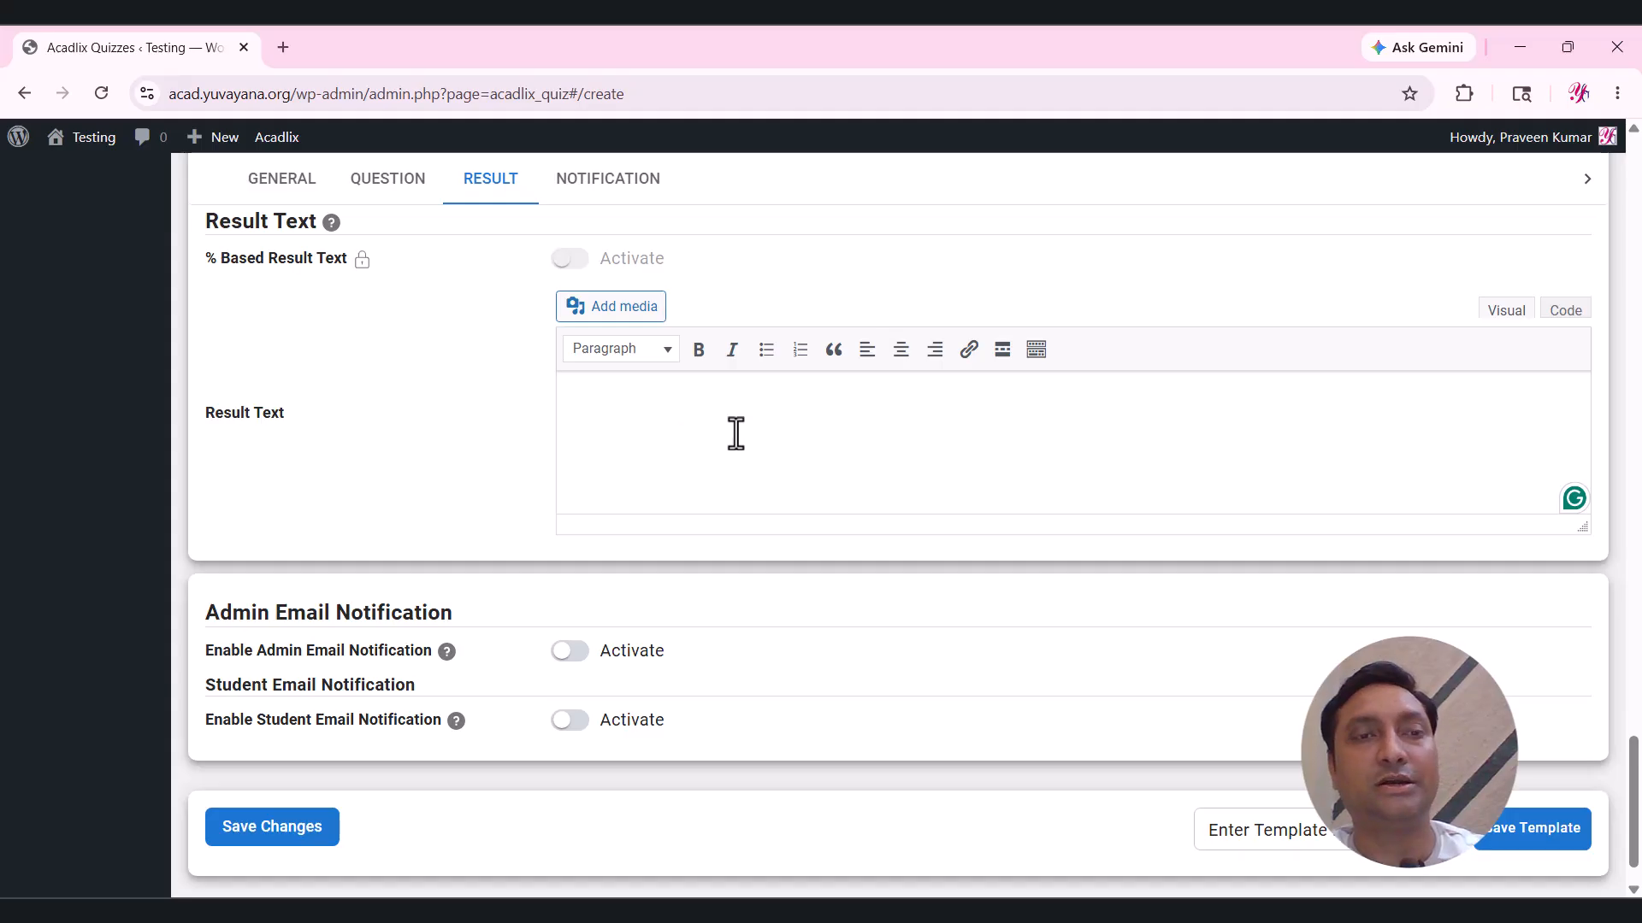
pyautogui.scroll(-1, 726, 412)
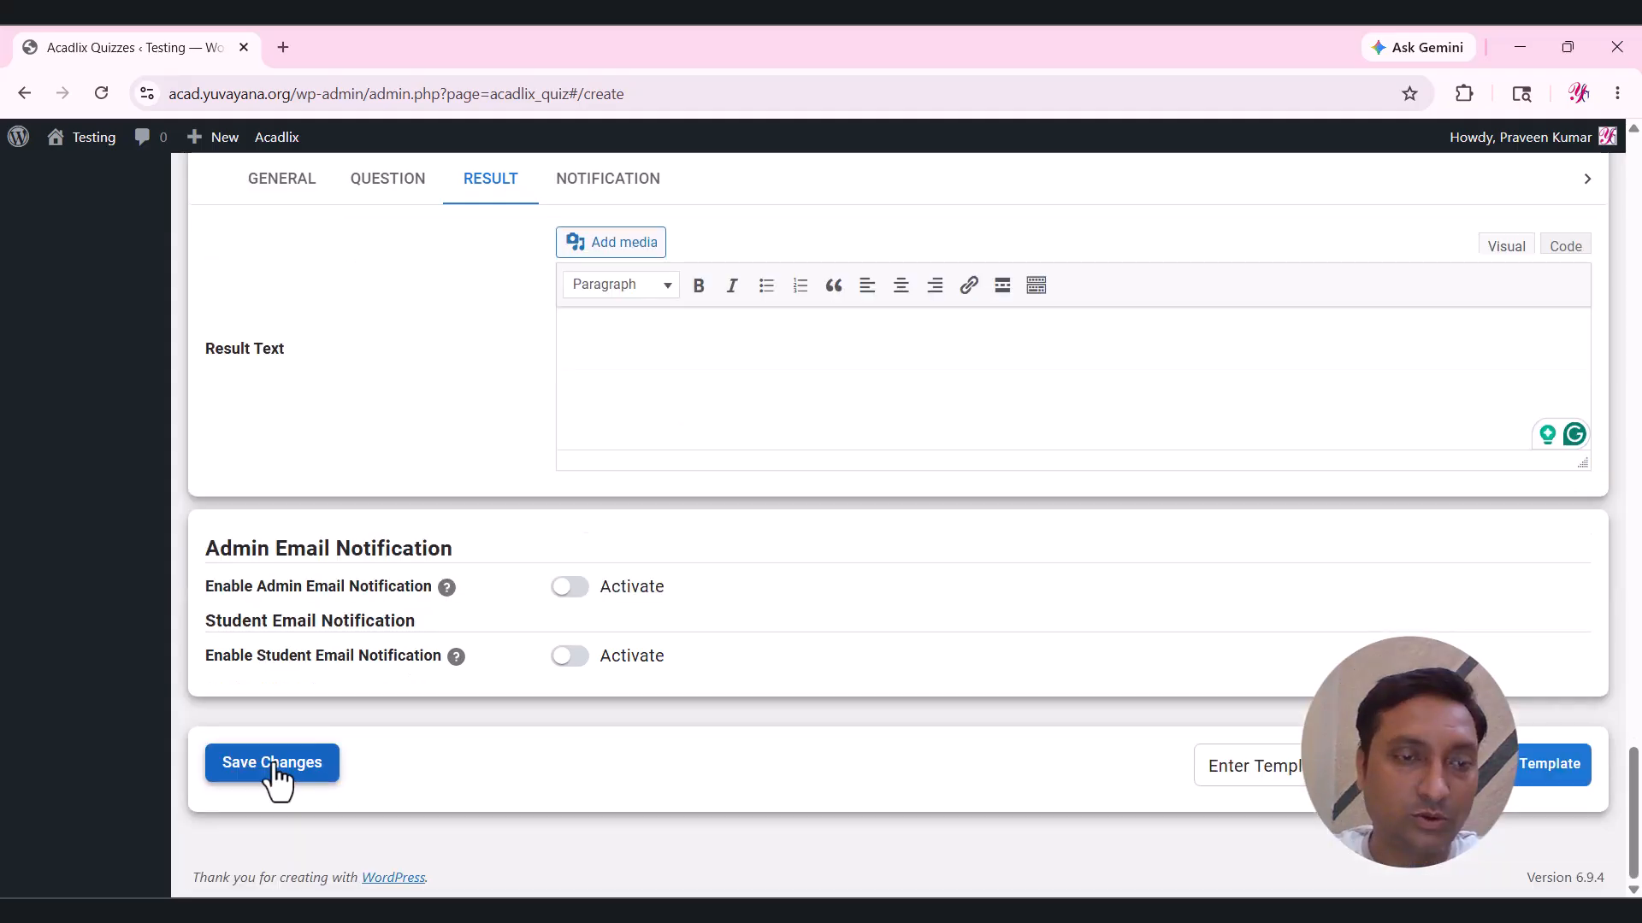
# Save the English grammar quiz and open its empty question list from Quiz Overview.
pyautogui.click(274, 774)
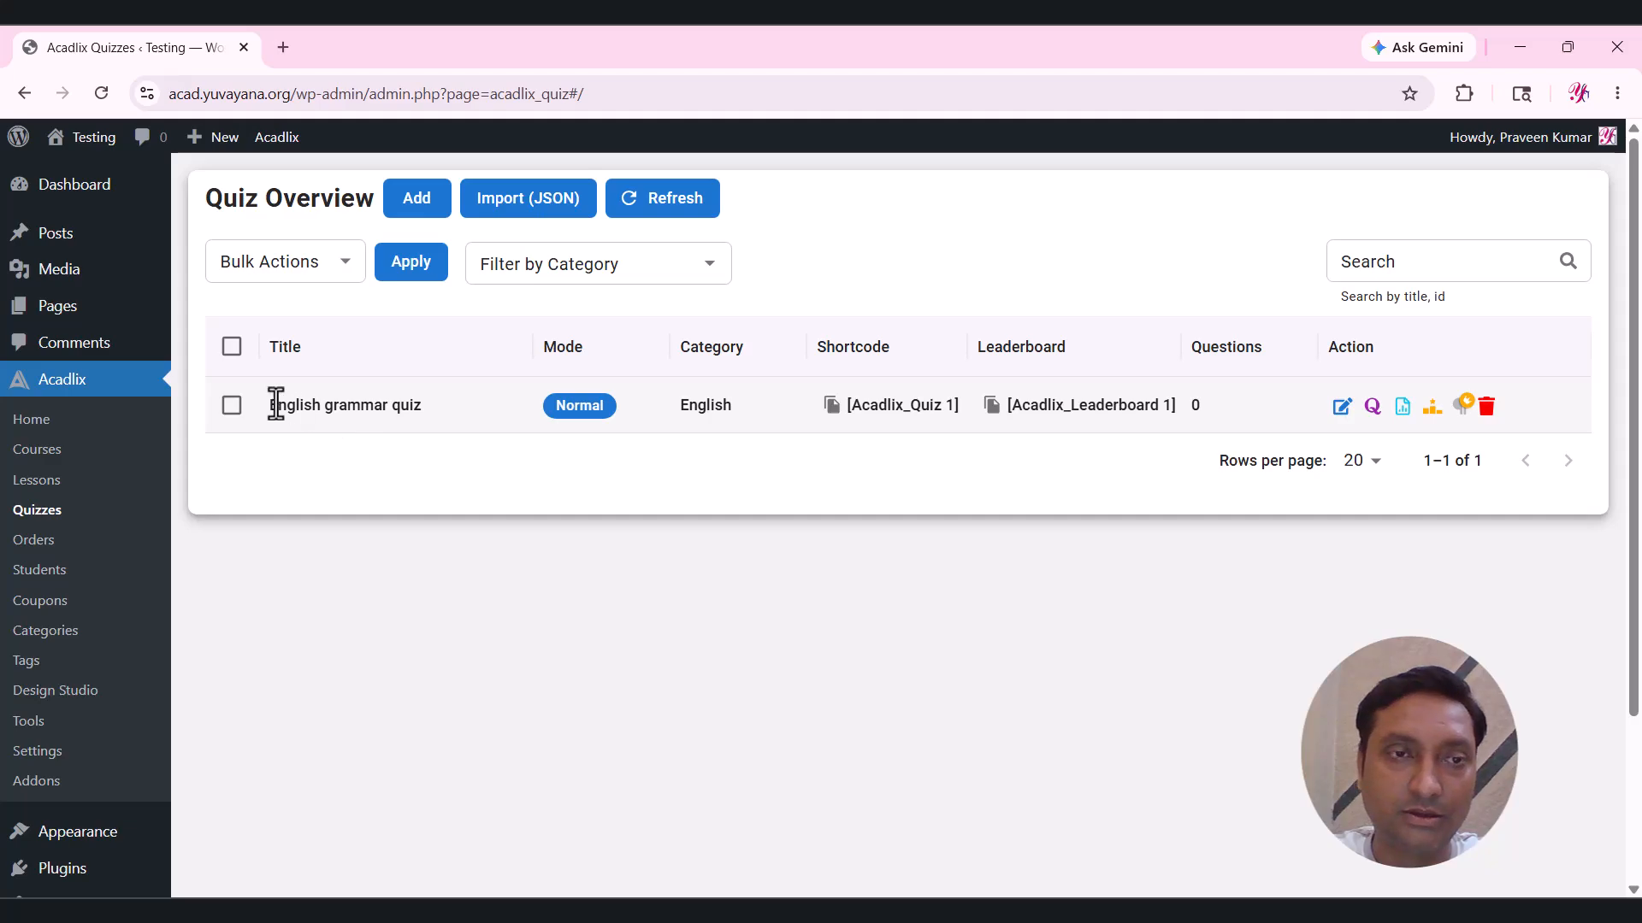
pyautogui.moveTo(272, 403); pyautogui.dragTo(422, 402)
pyautogui.click(935, 268)
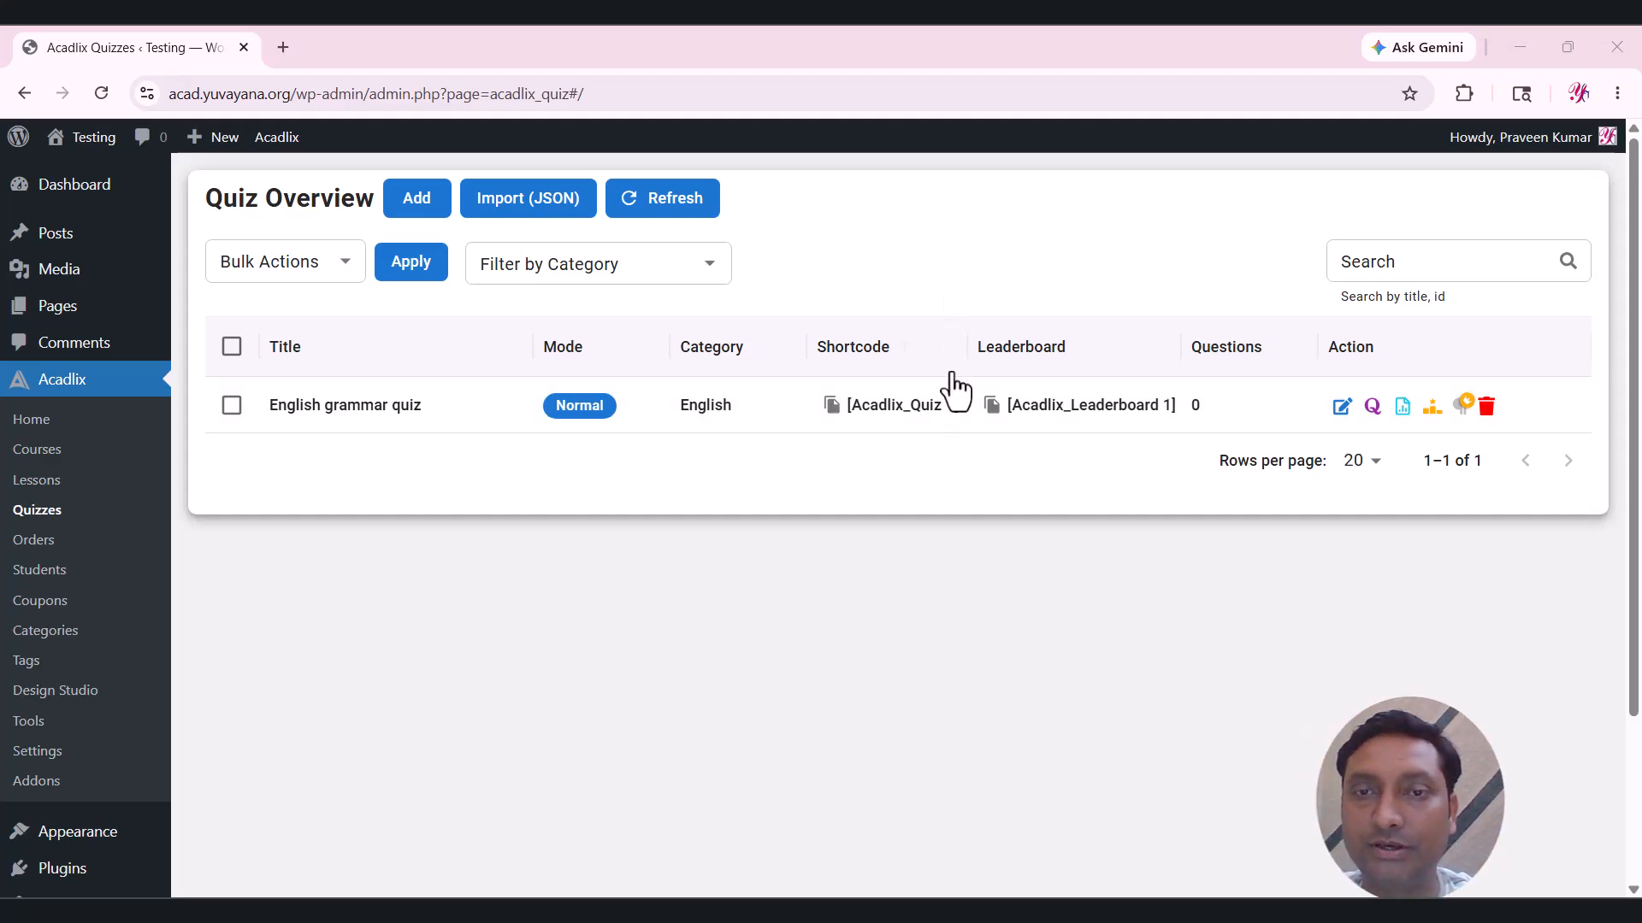
pyautogui.click(1372, 409)
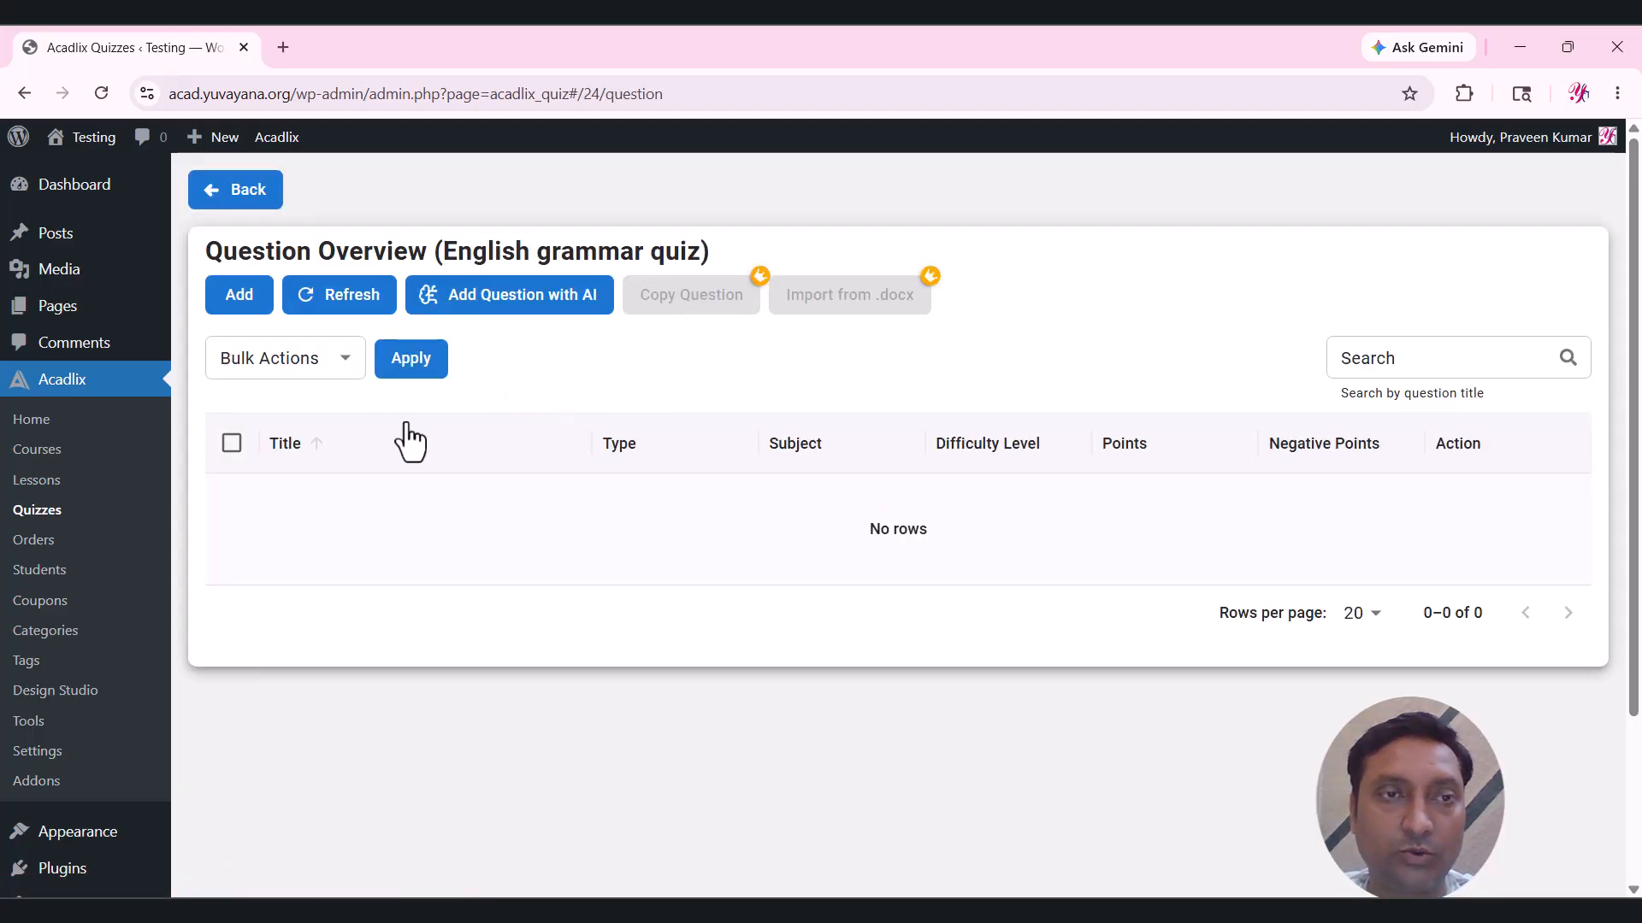
# Start a new question and set its difficulty level to Medium.
pyautogui.click(239, 295)
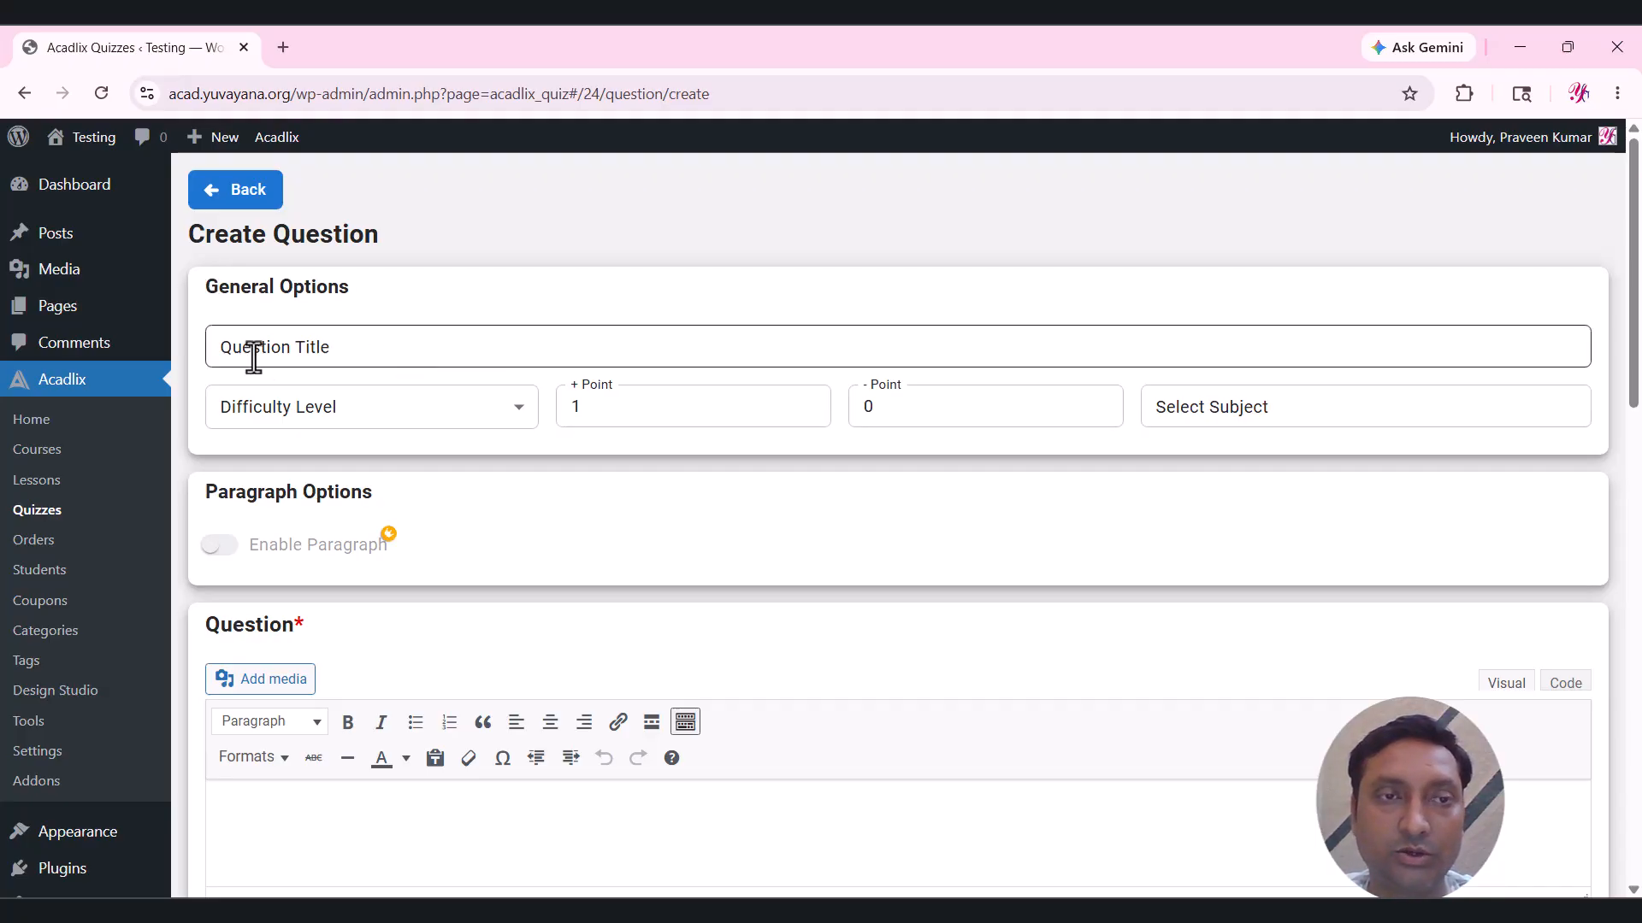
pyautogui.click(399, 346)
pyautogui.click(500, 295)
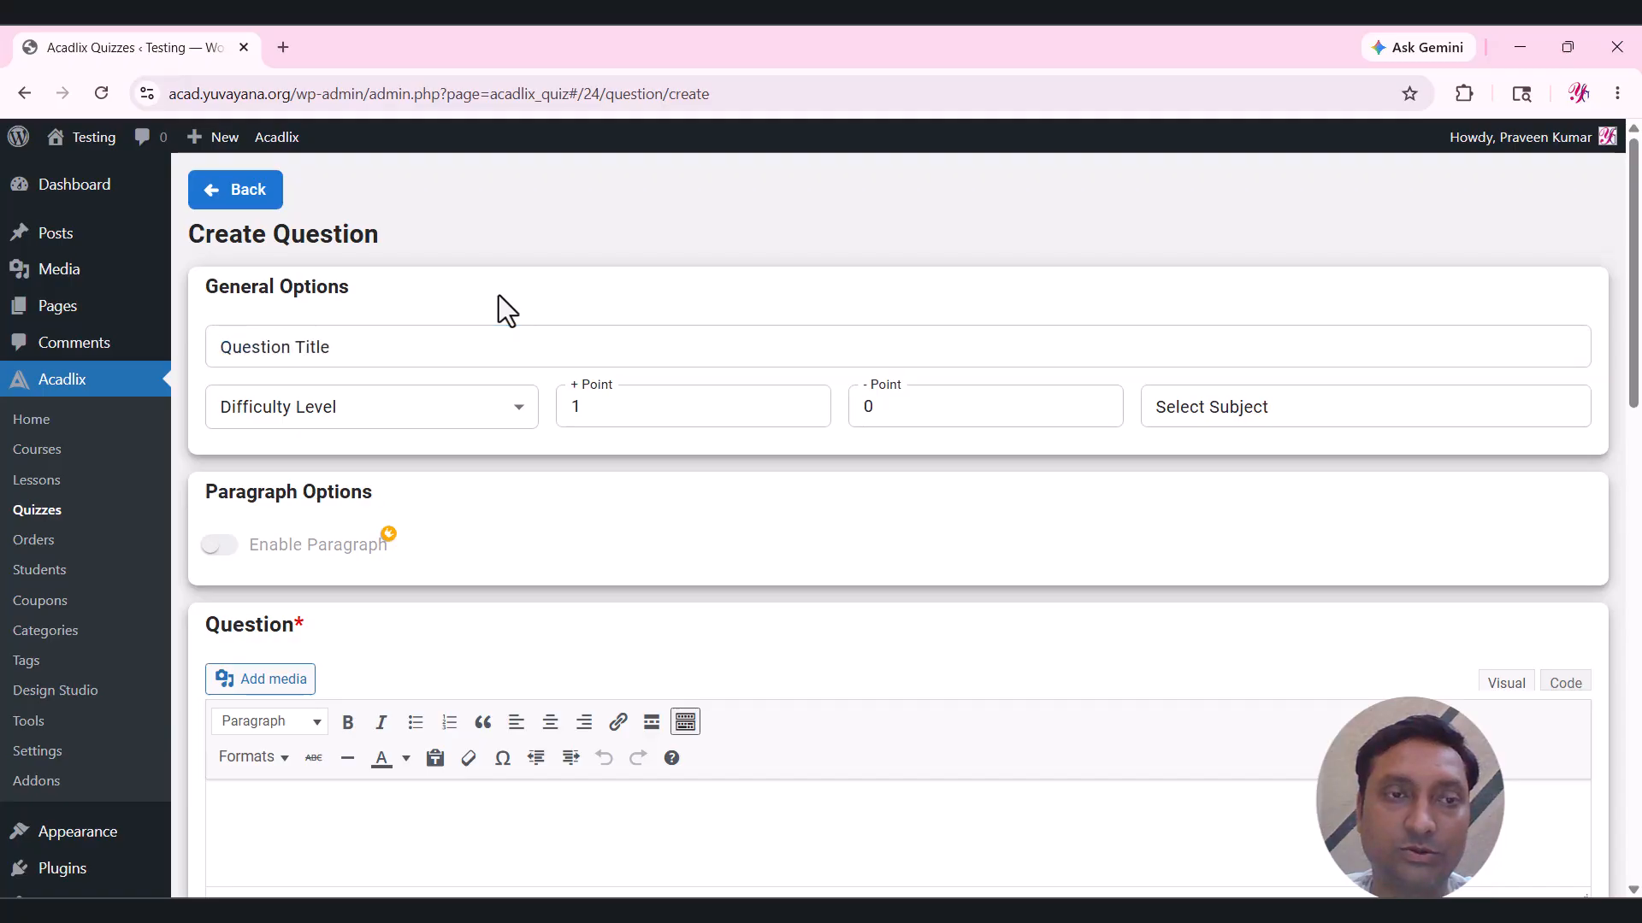
pyautogui.scroll(-1, 501, 301)
pyautogui.click(451, 315)
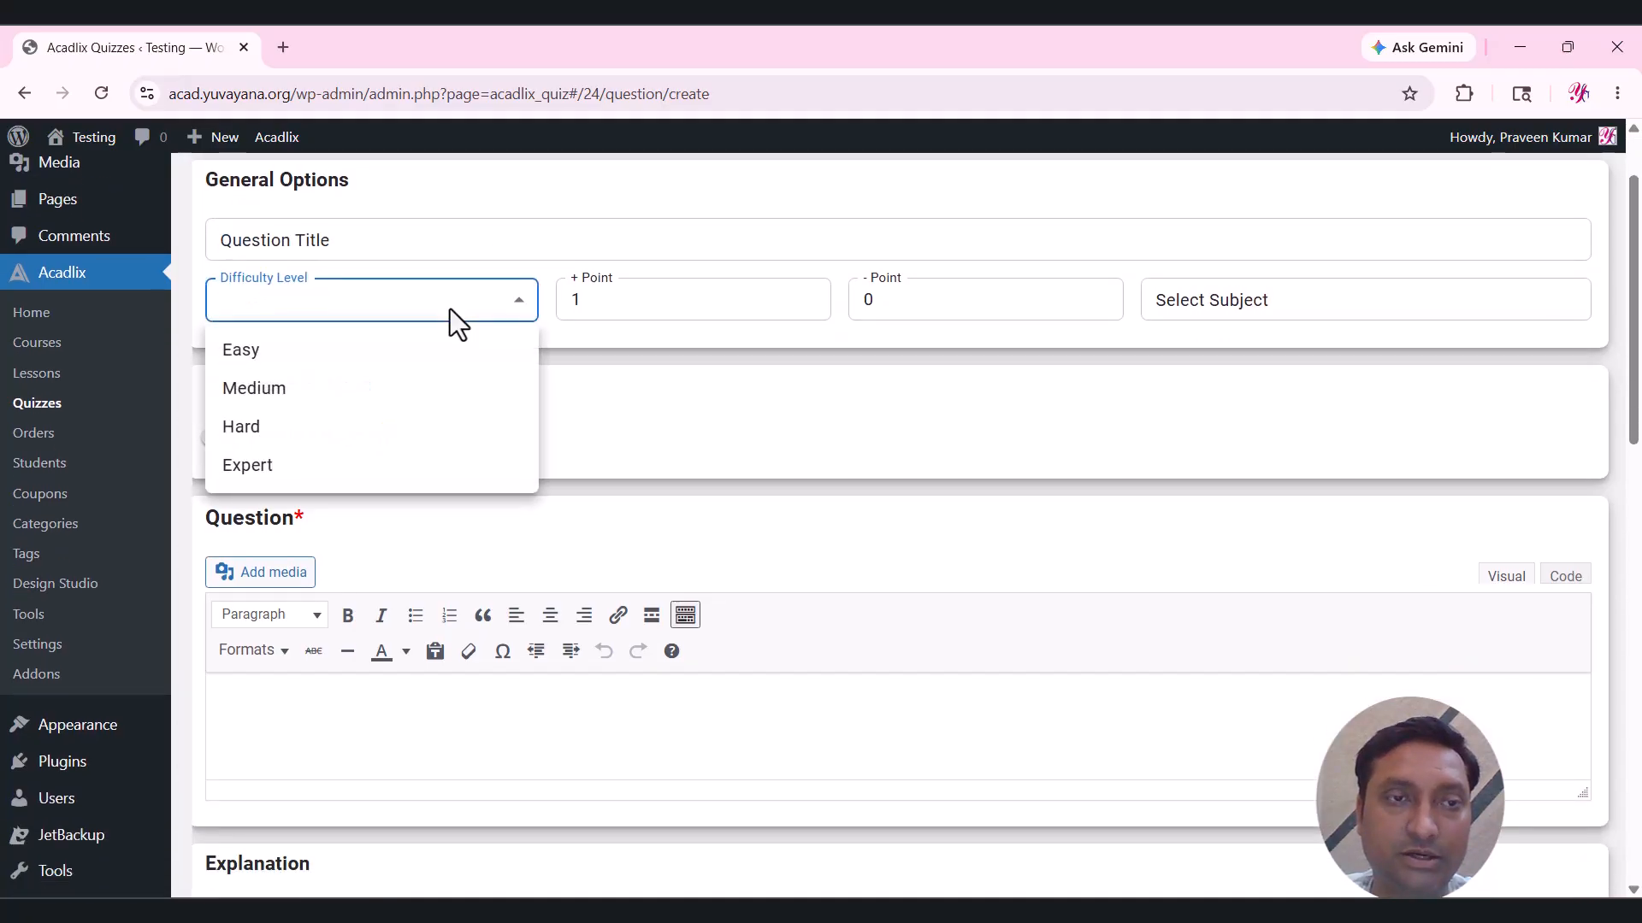
pyautogui.click(312, 395)
pyautogui.click(624, 348)
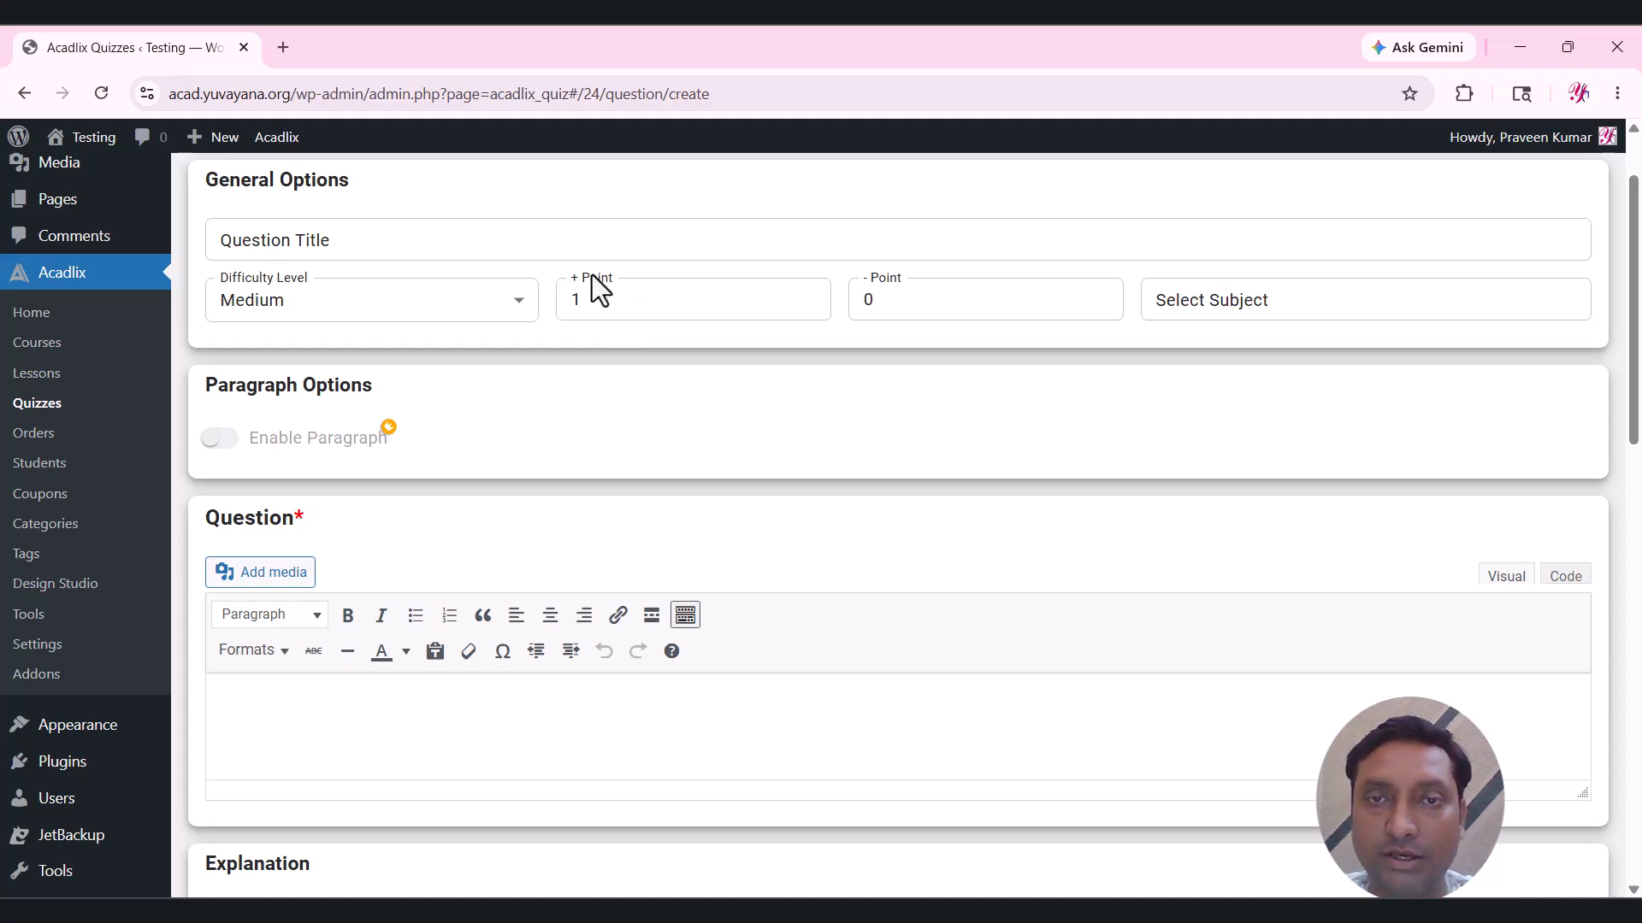
pyautogui.click(623, 299)
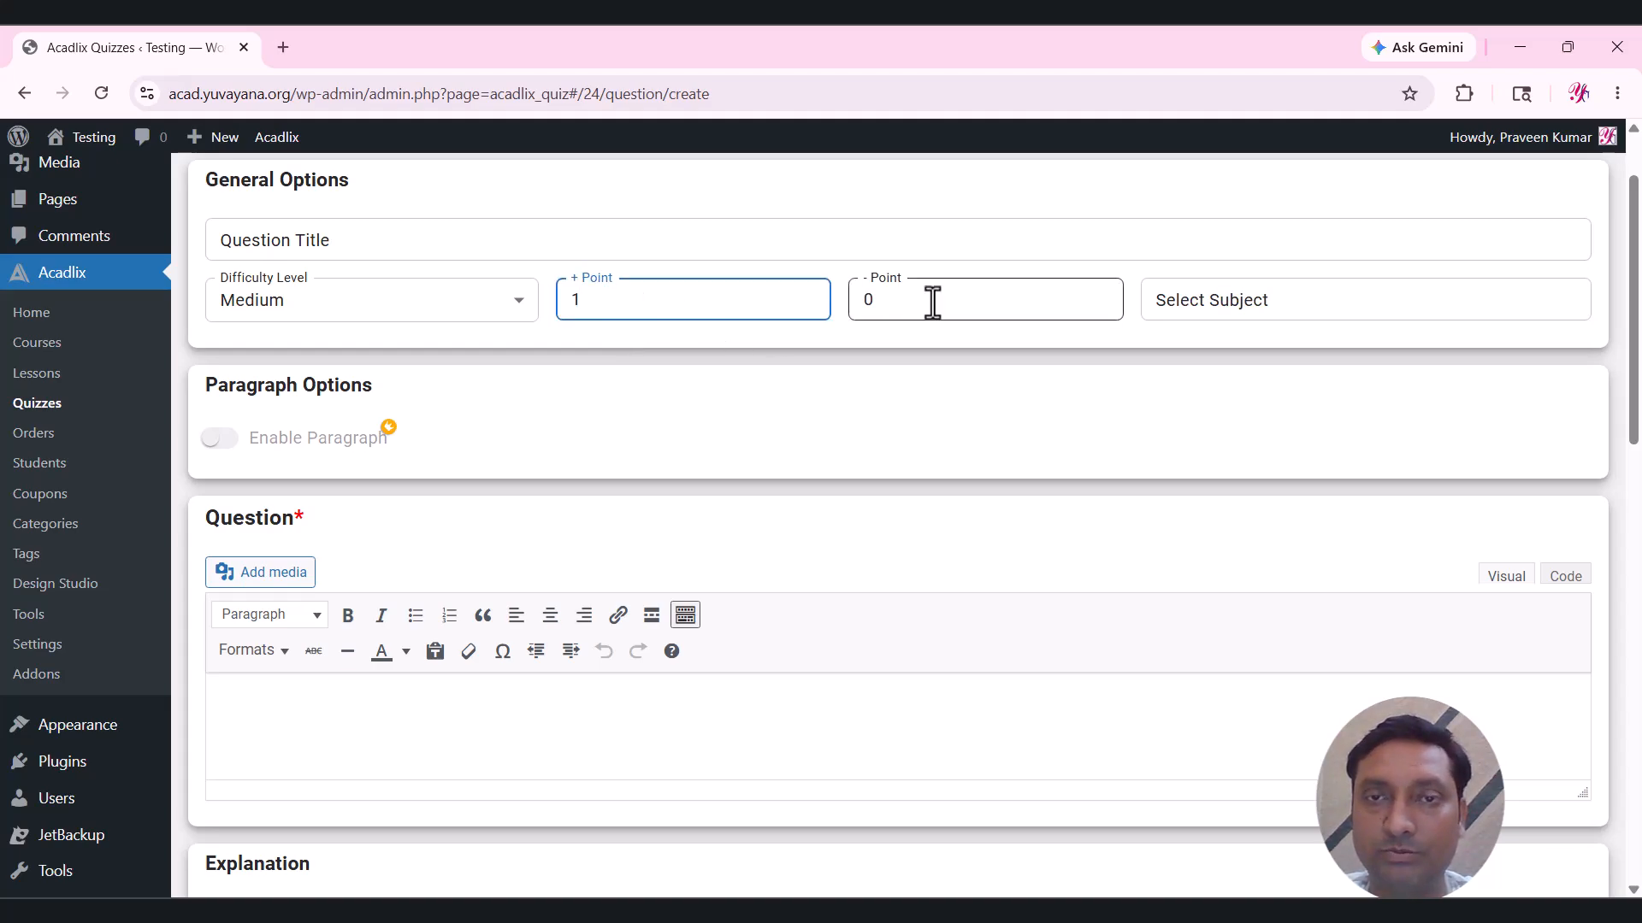
pyautogui.press('Tab')
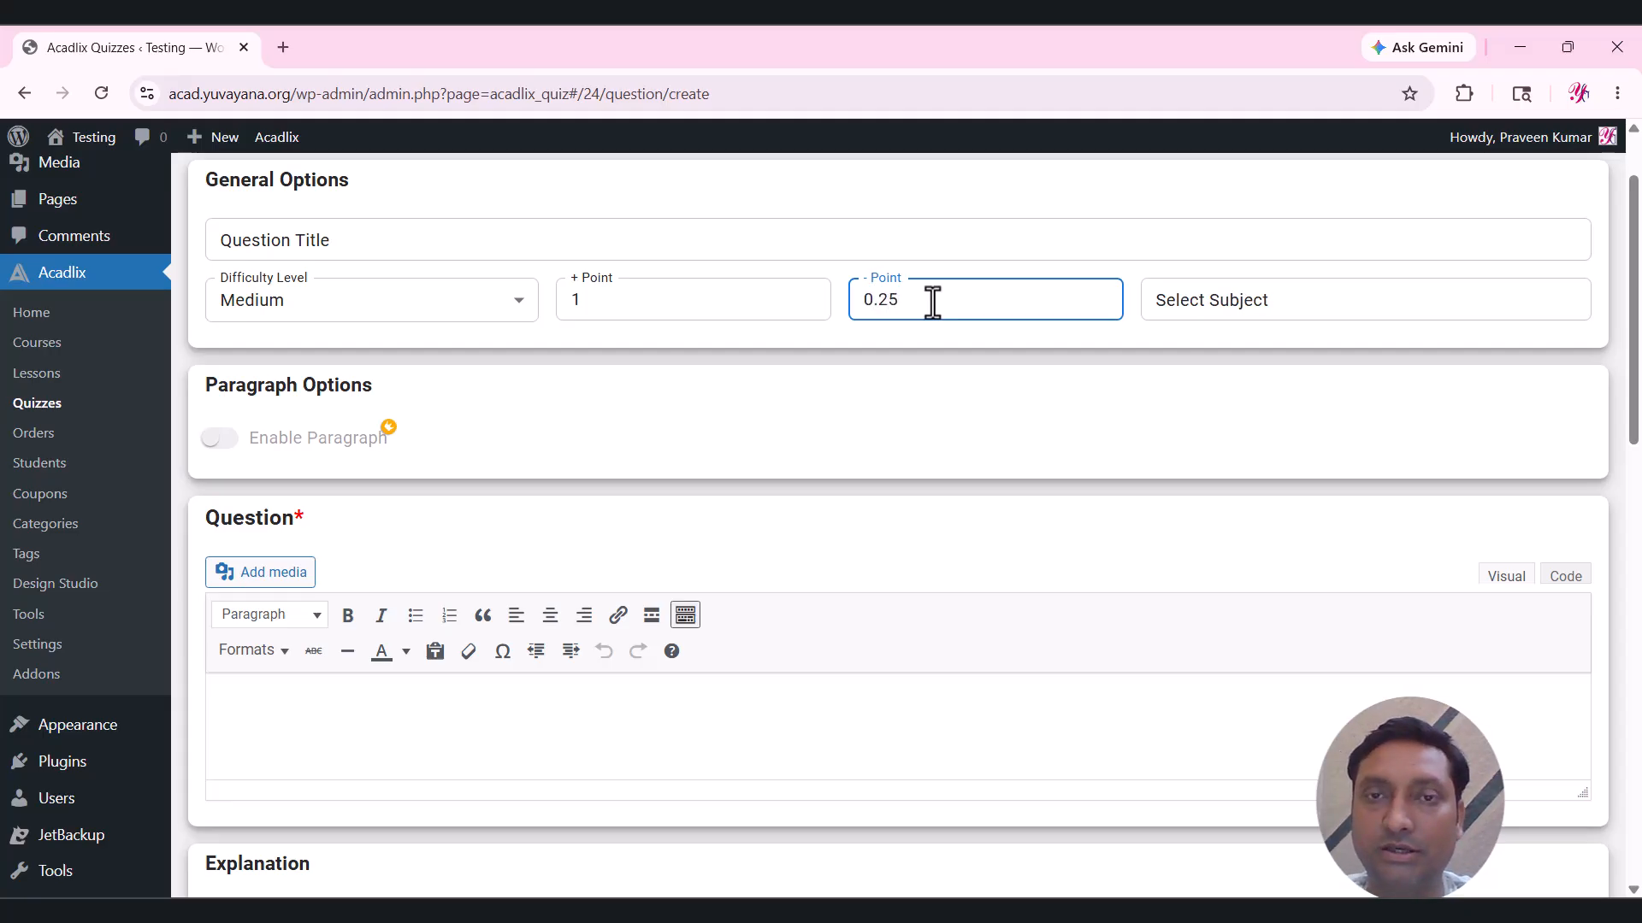
# Set the question's subject to English and place the cursor in the Question editor.
pyautogui.click(1244, 299)
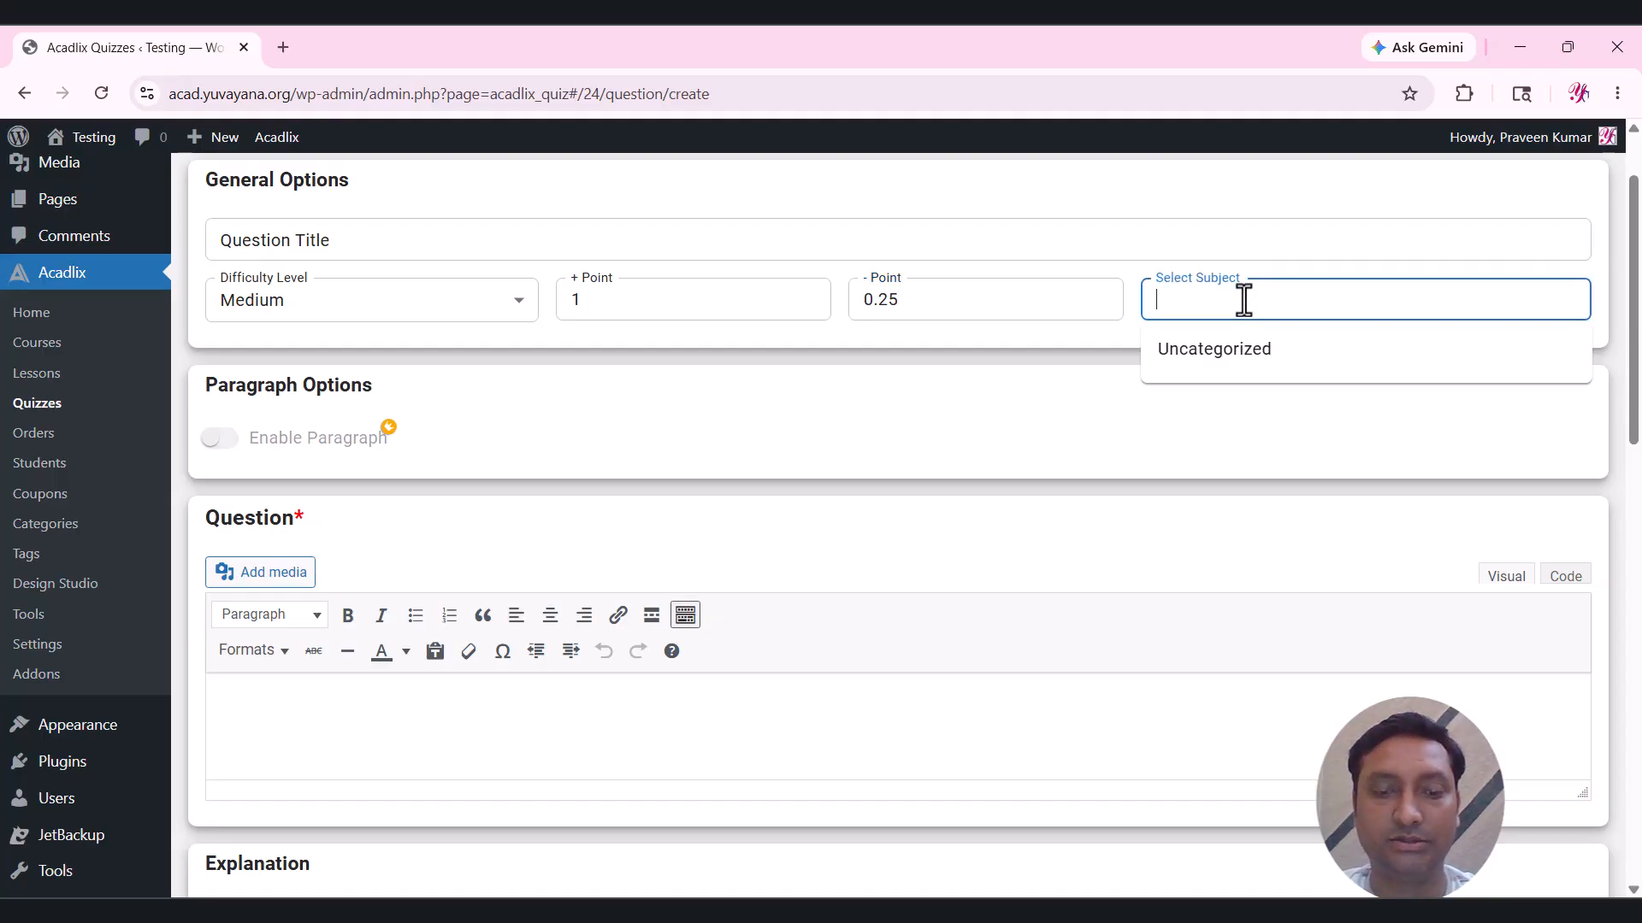
pyautogui.write('Enli')
pyautogui.press('BackSpace')
pyautogui.press('BackSpace')
pyautogui.press('BackSpace')
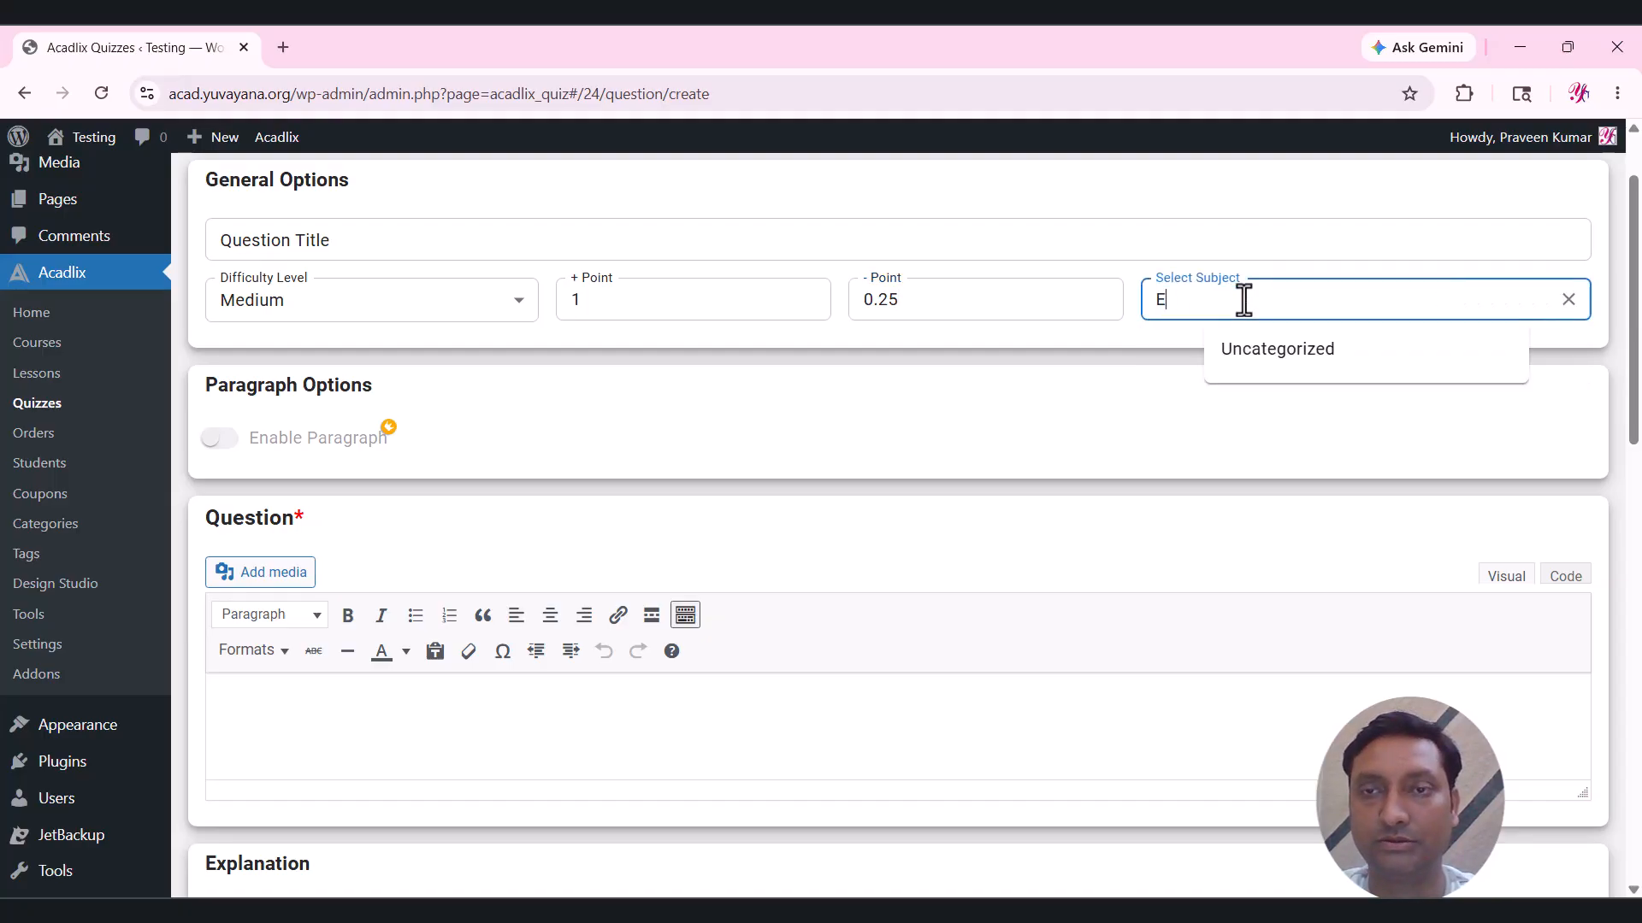
pyautogui.write('English')
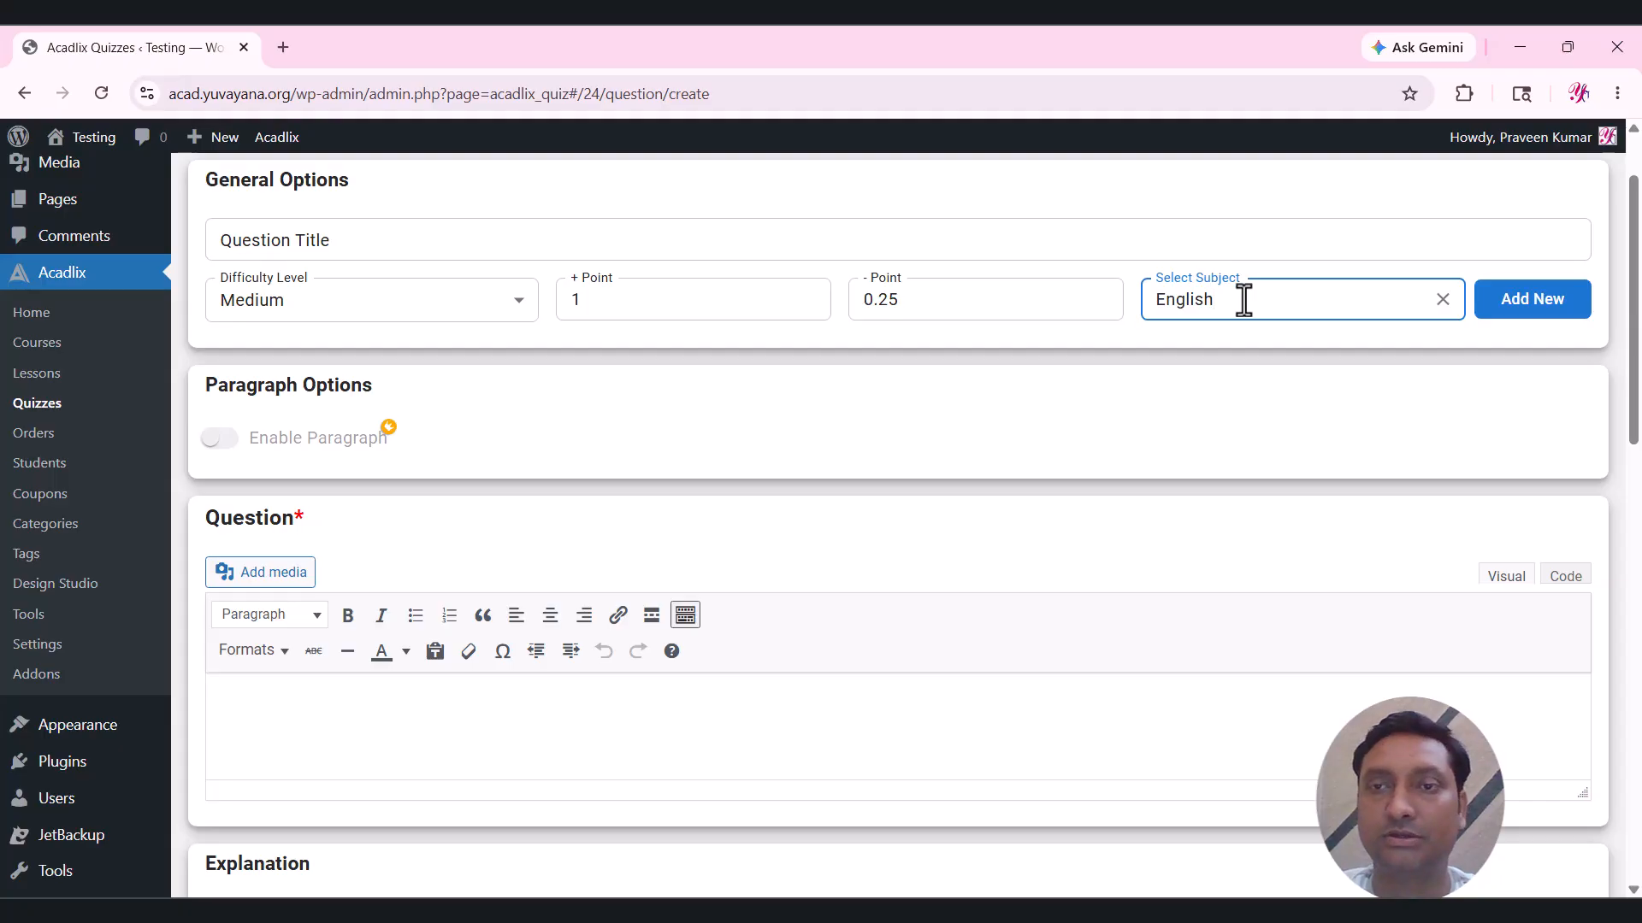
pyautogui.click(1522, 318)
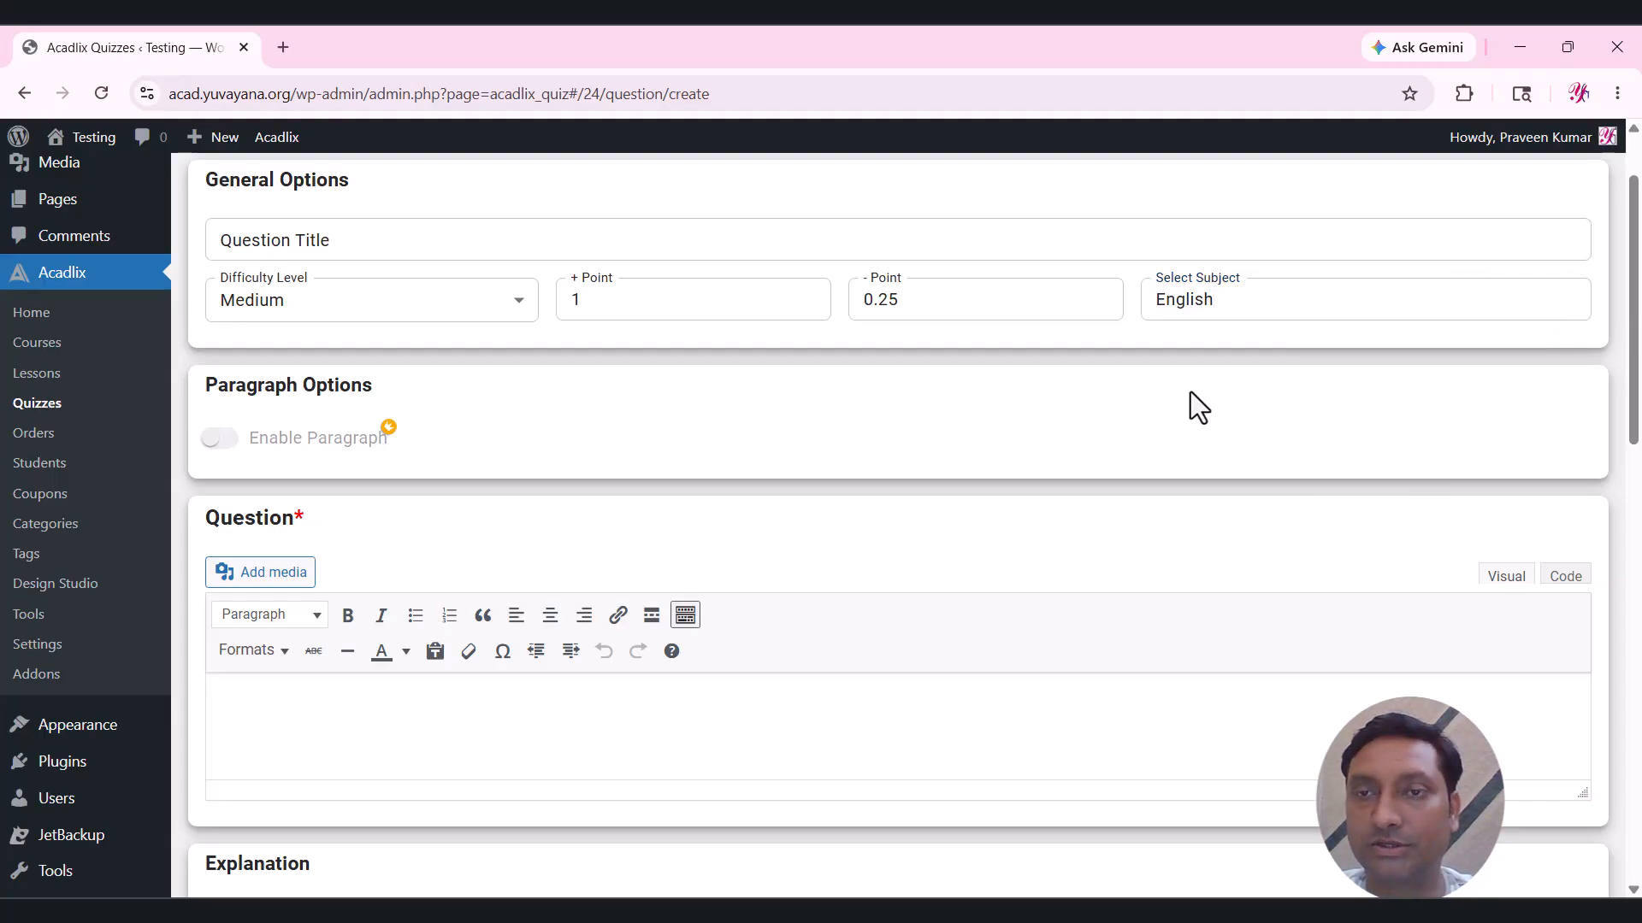
pyautogui.scroll(-3, 725, 398)
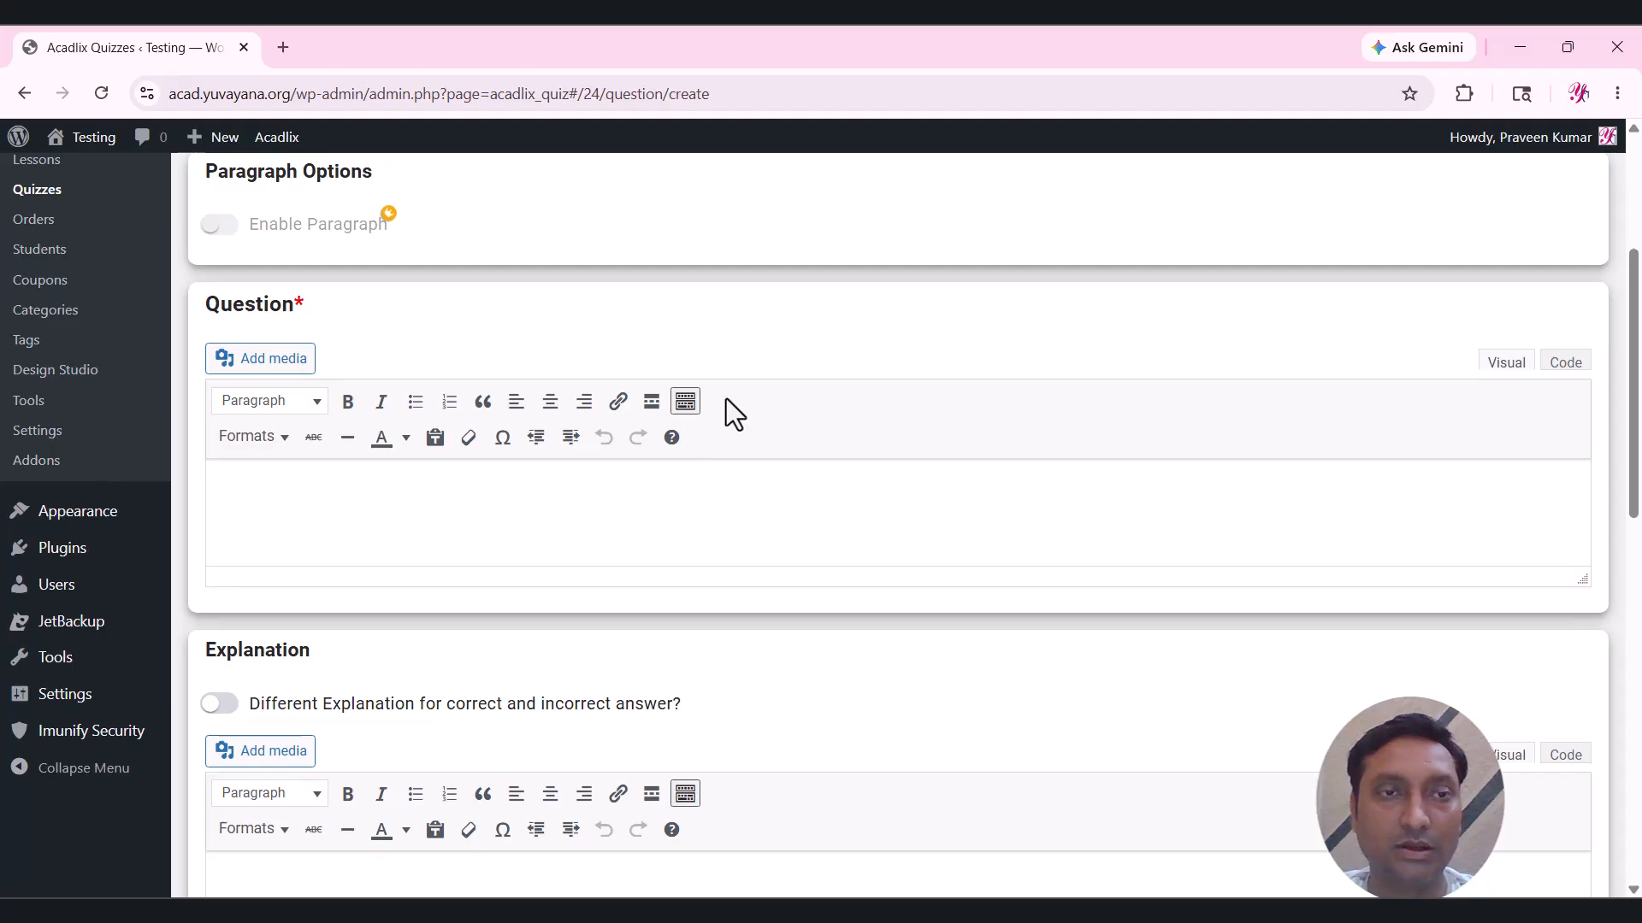
pyautogui.click(598, 532)
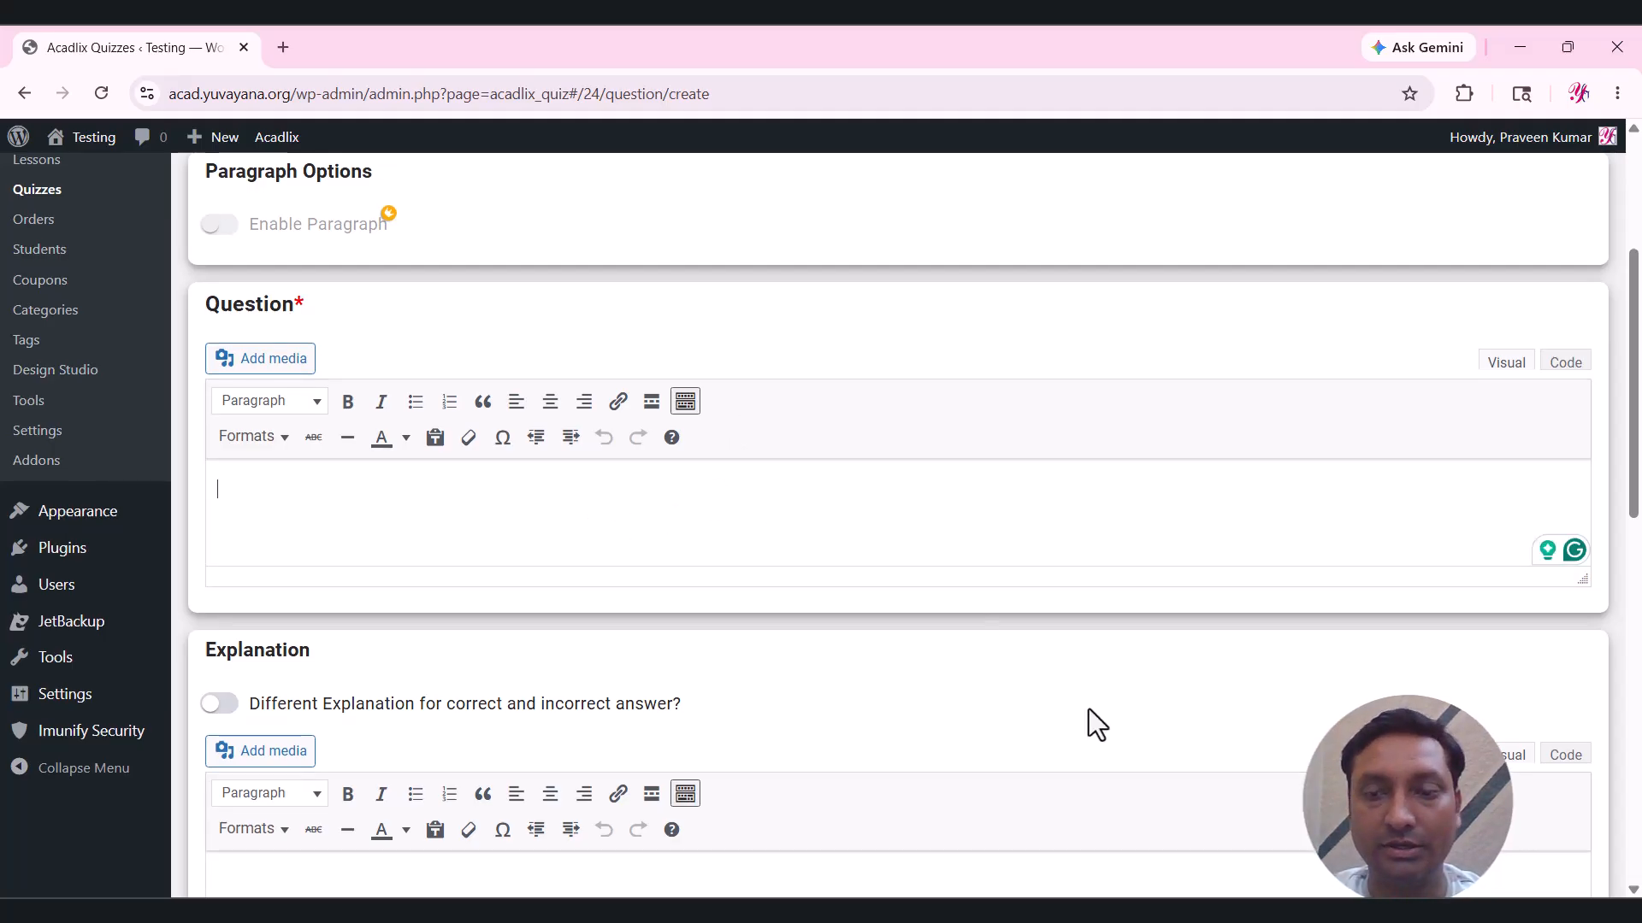
# Paste 'Which sentence is grammatically correct?' from the Word document into the question text.
pyautogui.hotkey('alt', 'Tab')
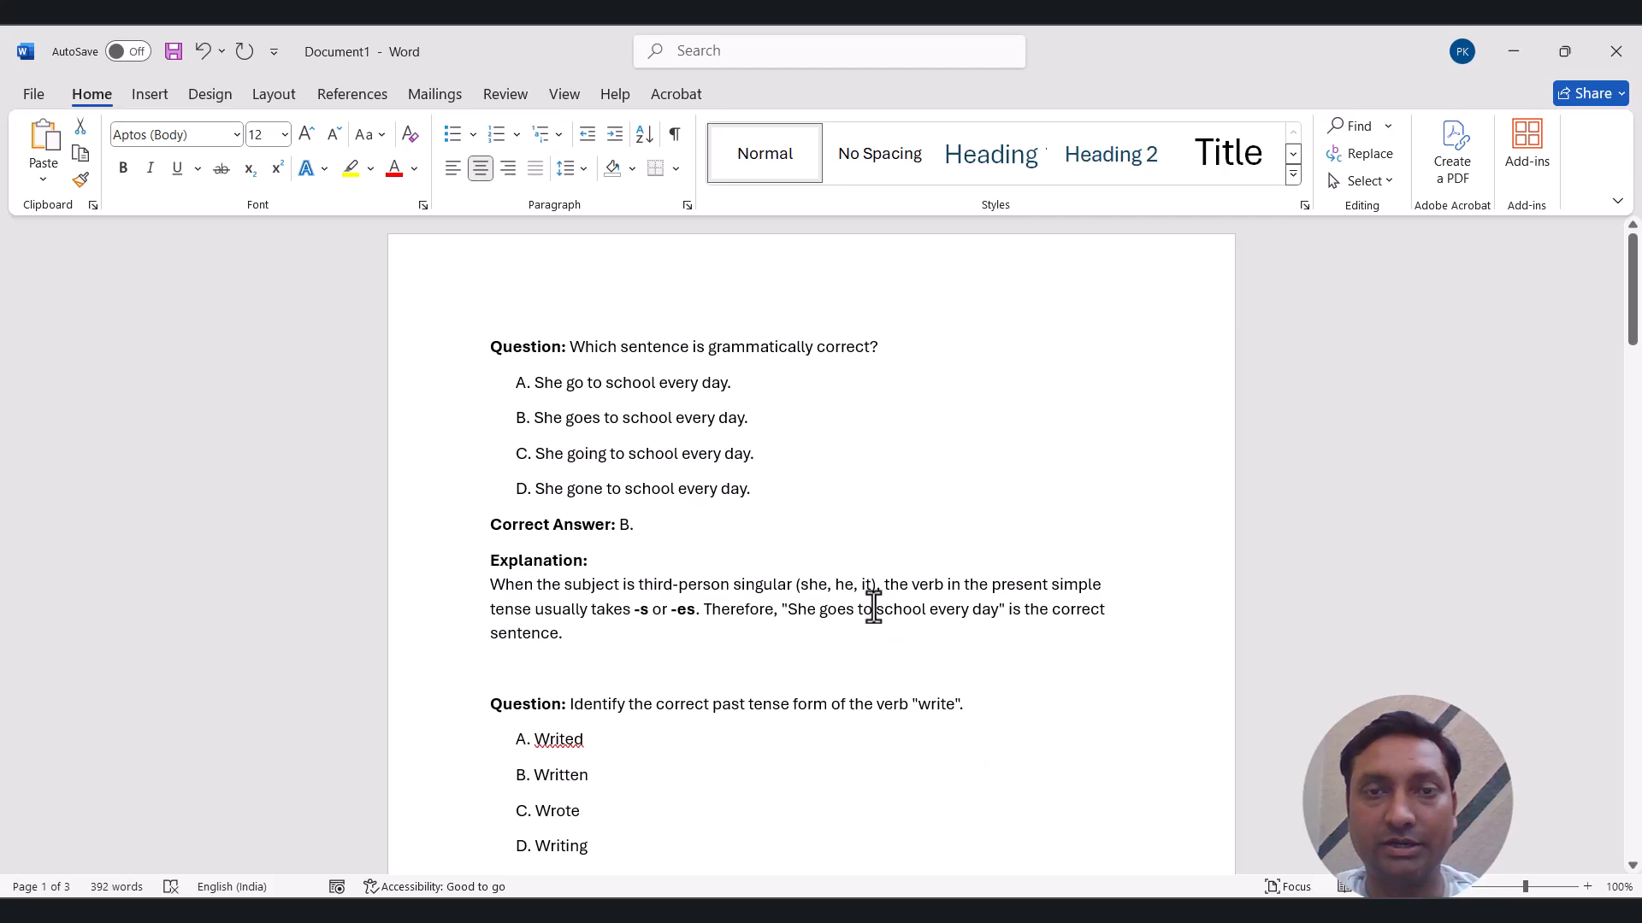
pyautogui.click(573, 348)
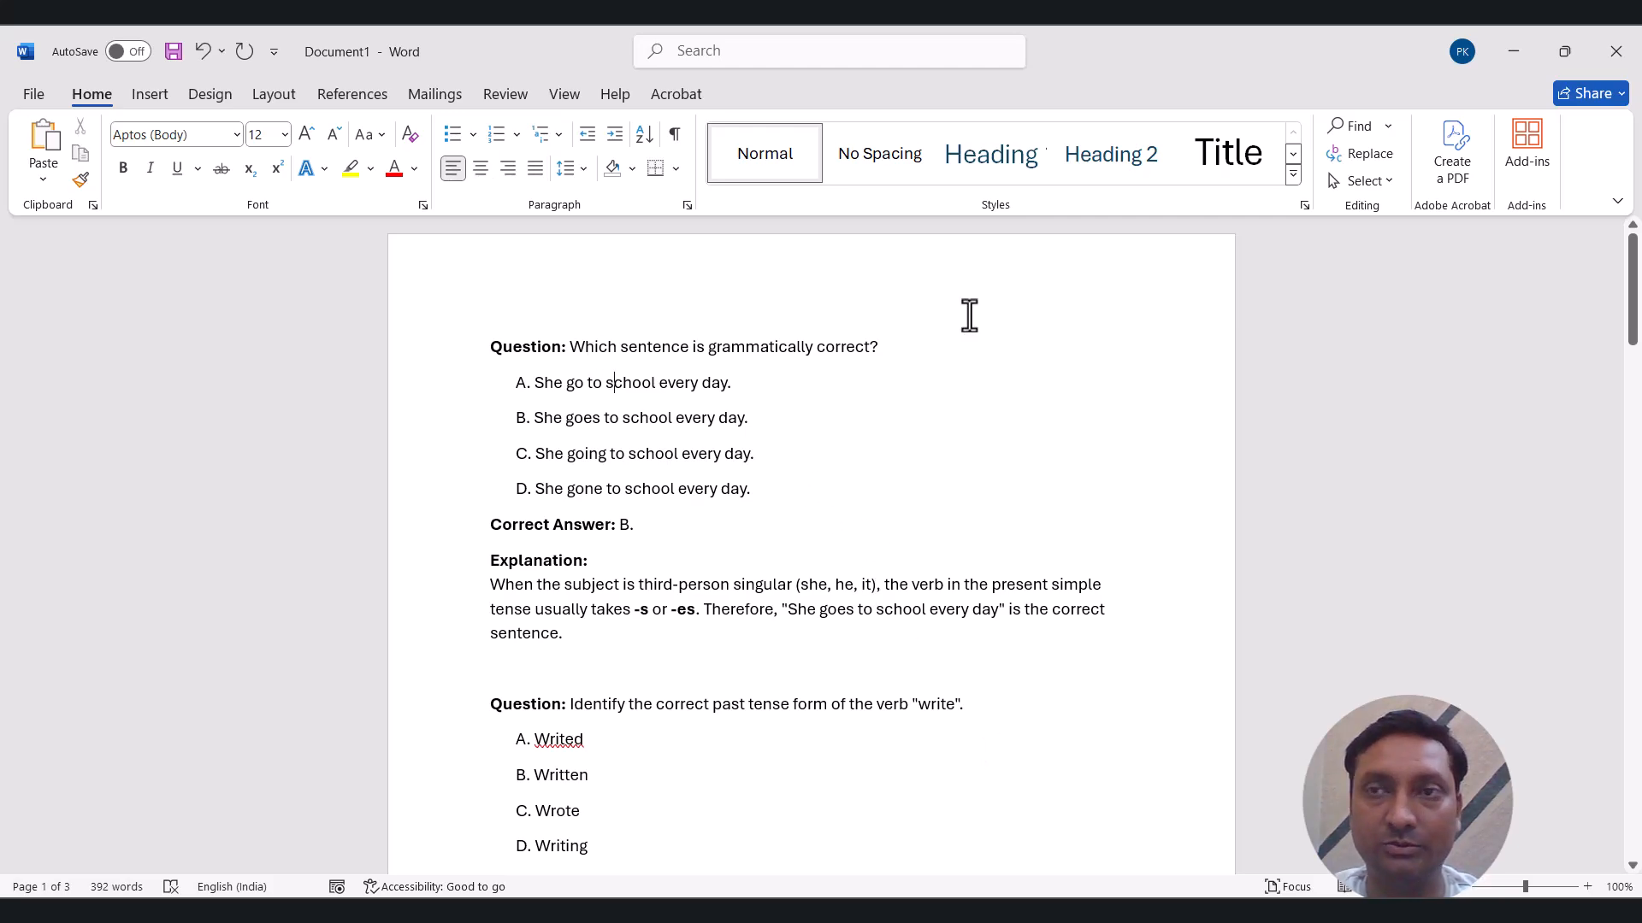
pyautogui.keyDown('shift'); pyautogui.click(880, 350); pyautogui.keyUp('shift')
pyautogui.hotkey('ctrl', 'c')
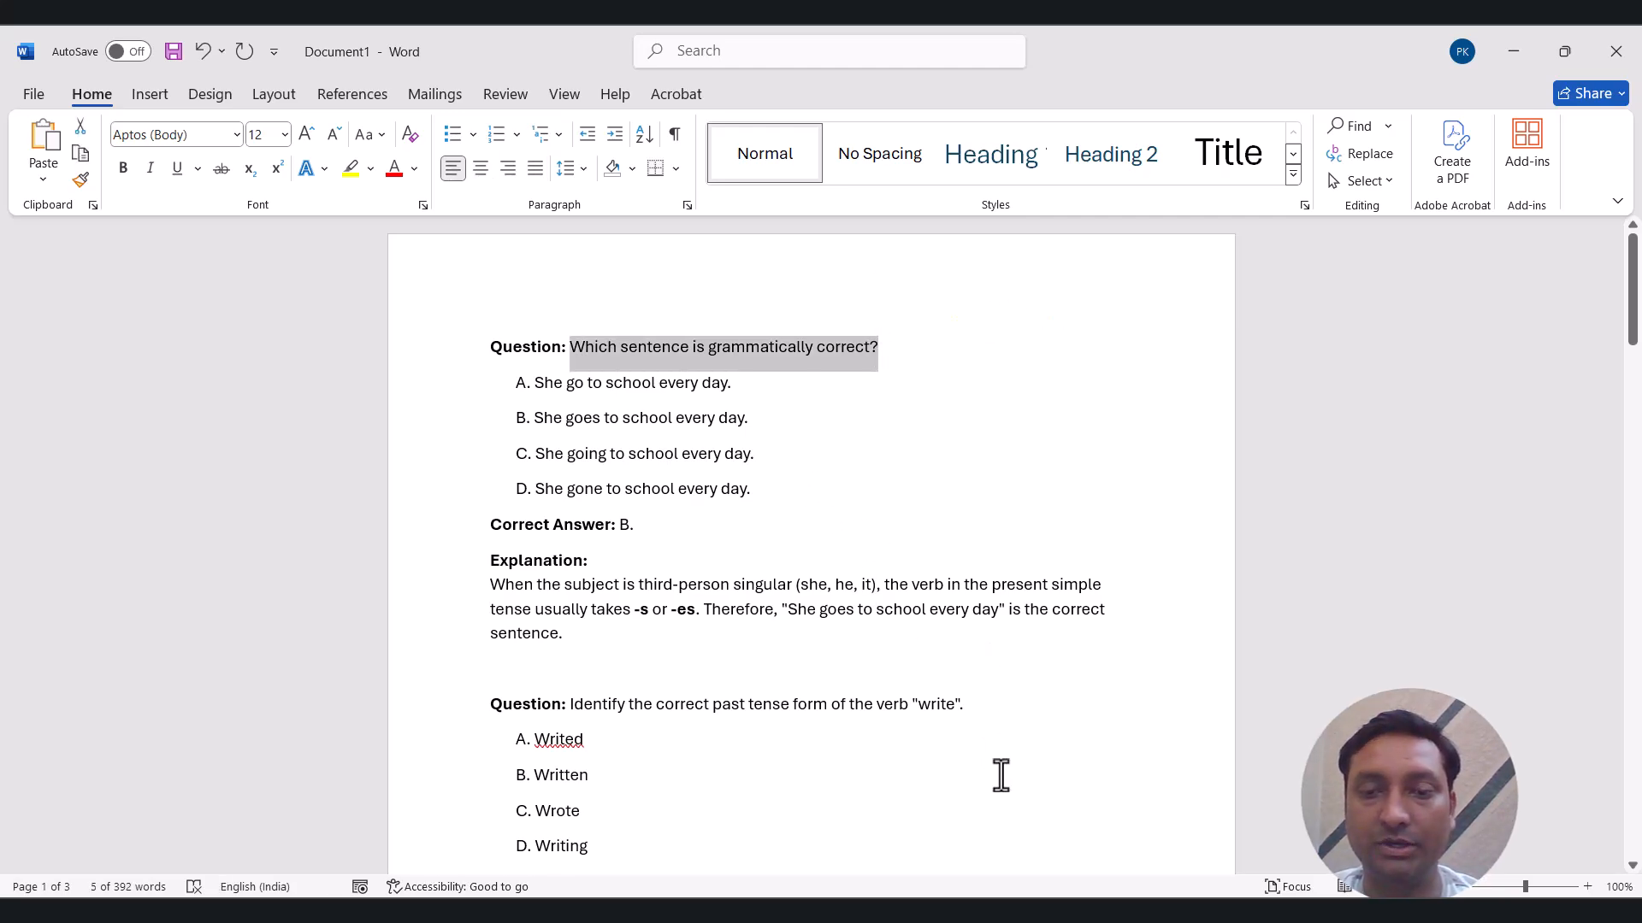
pyautogui.click(1024, 912)
pyautogui.hotkey('ctrl', 'v')
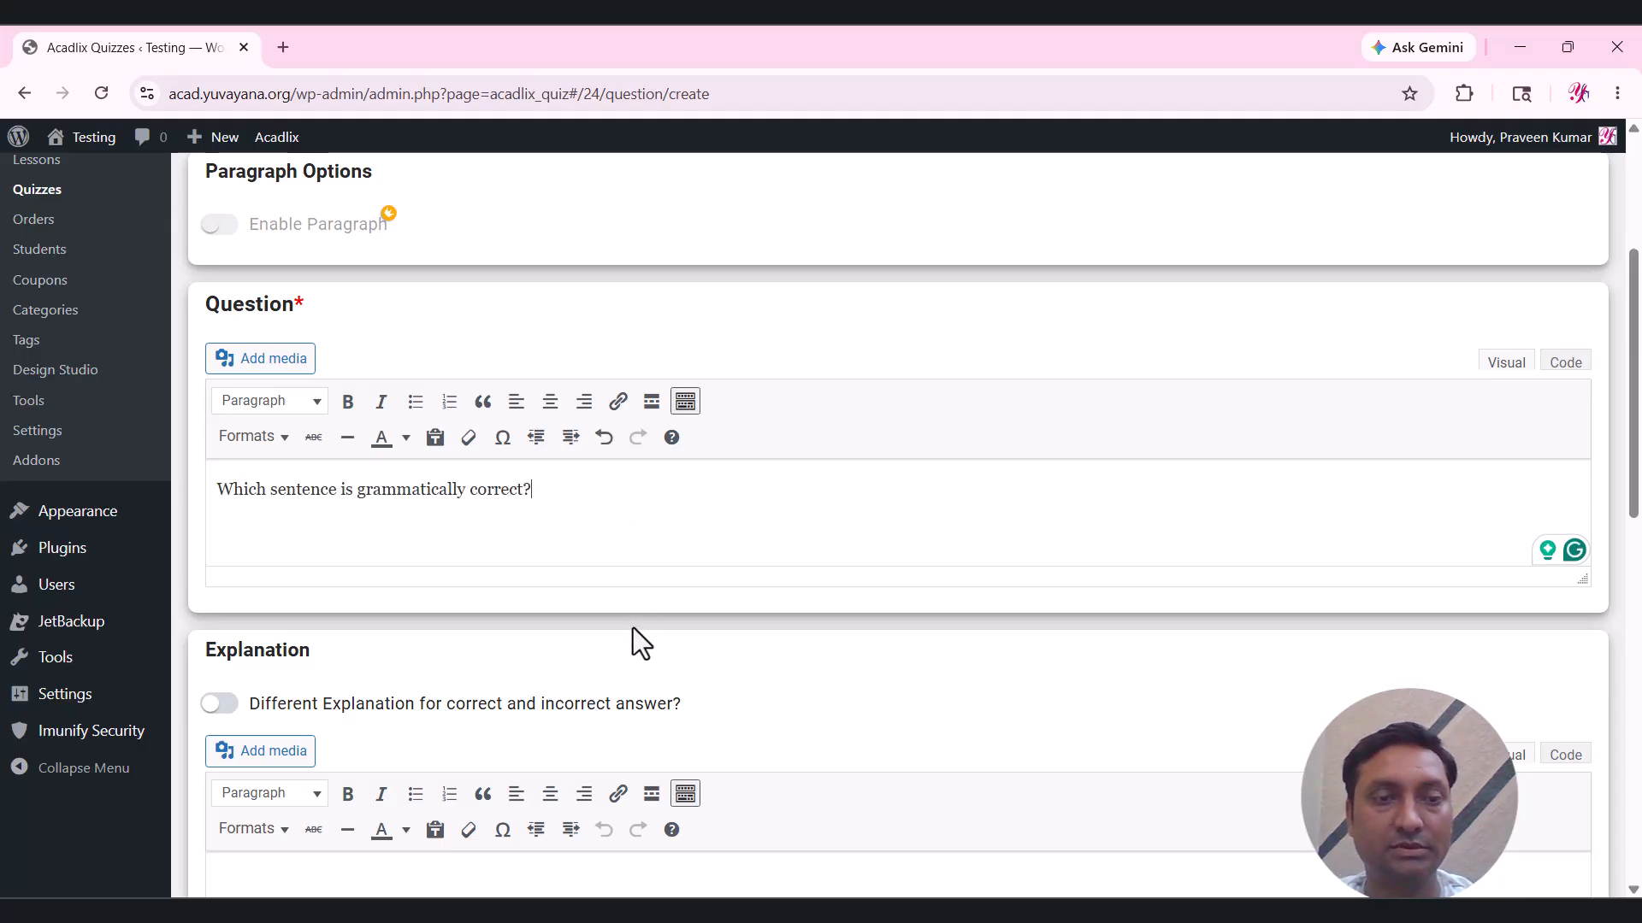
# Try separate correct/incorrect explanations, then revert to a single shared explanation.
pyautogui.scroll(-2, 634, 628)
pyautogui.scroll(-1, 634, 628)
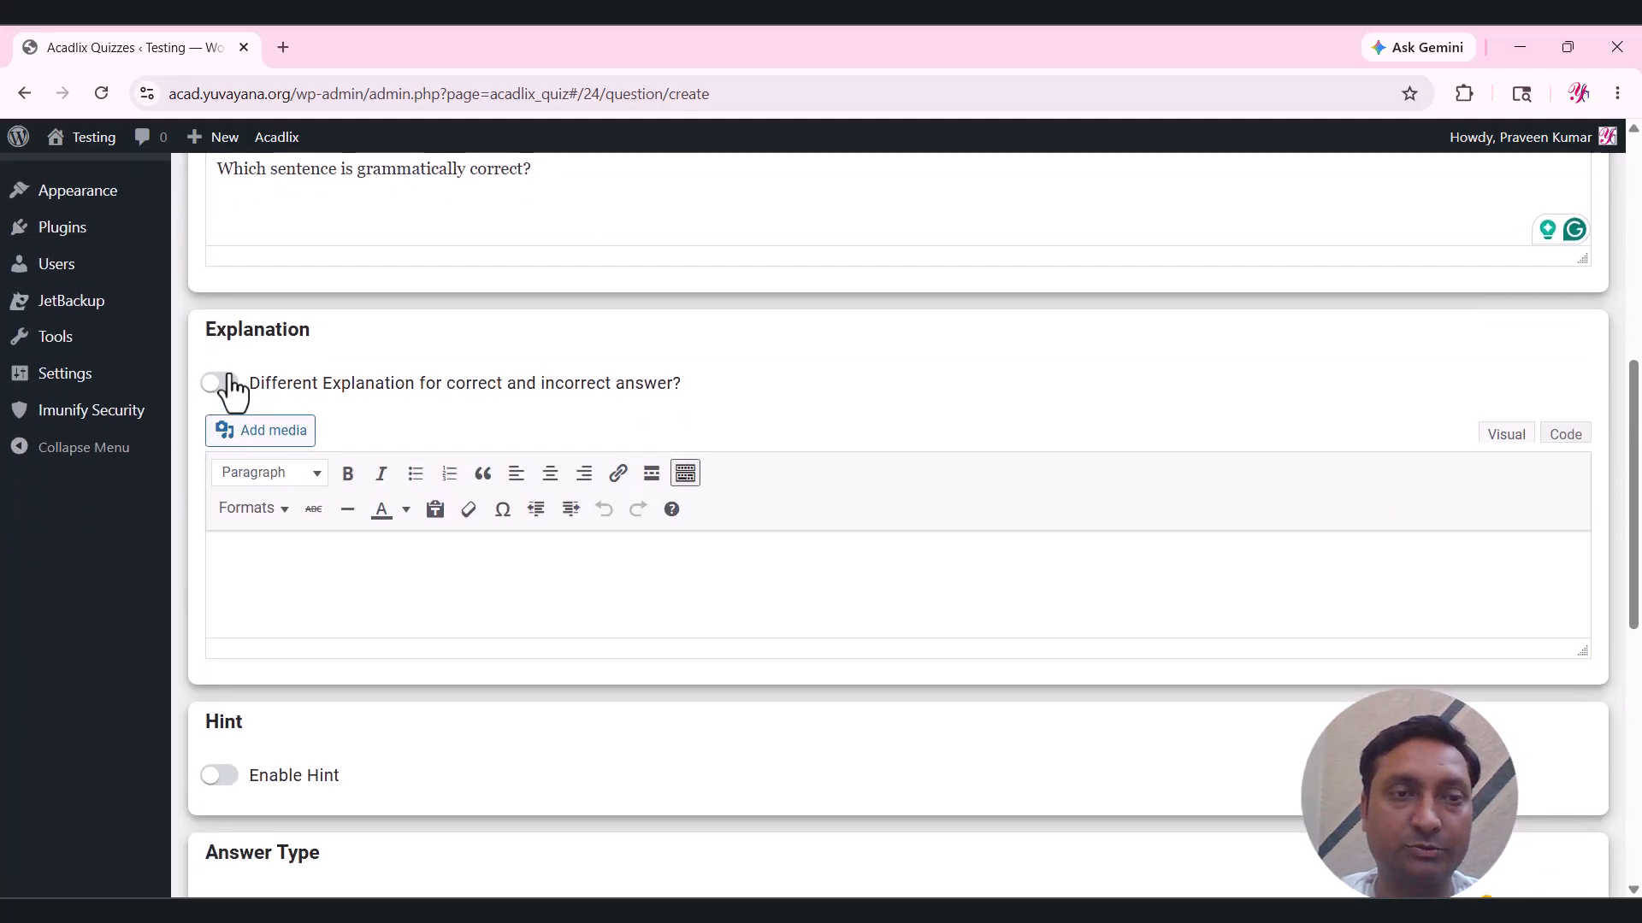
pyautogui.click(290, 389)
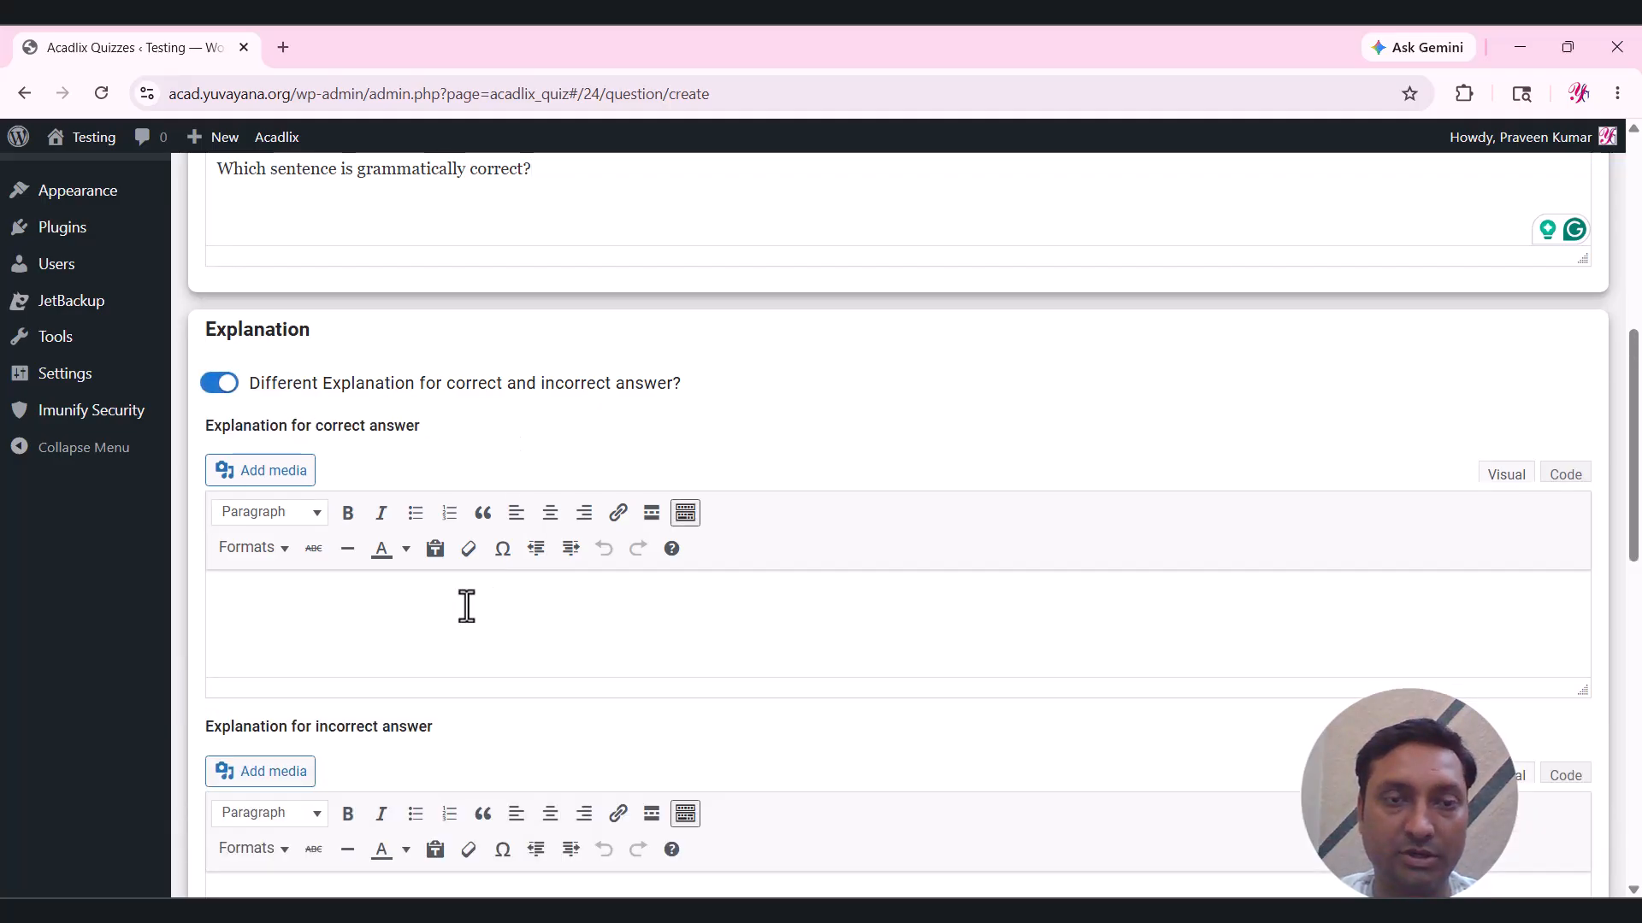
pyautogui.scroll(-1, 466, 606)
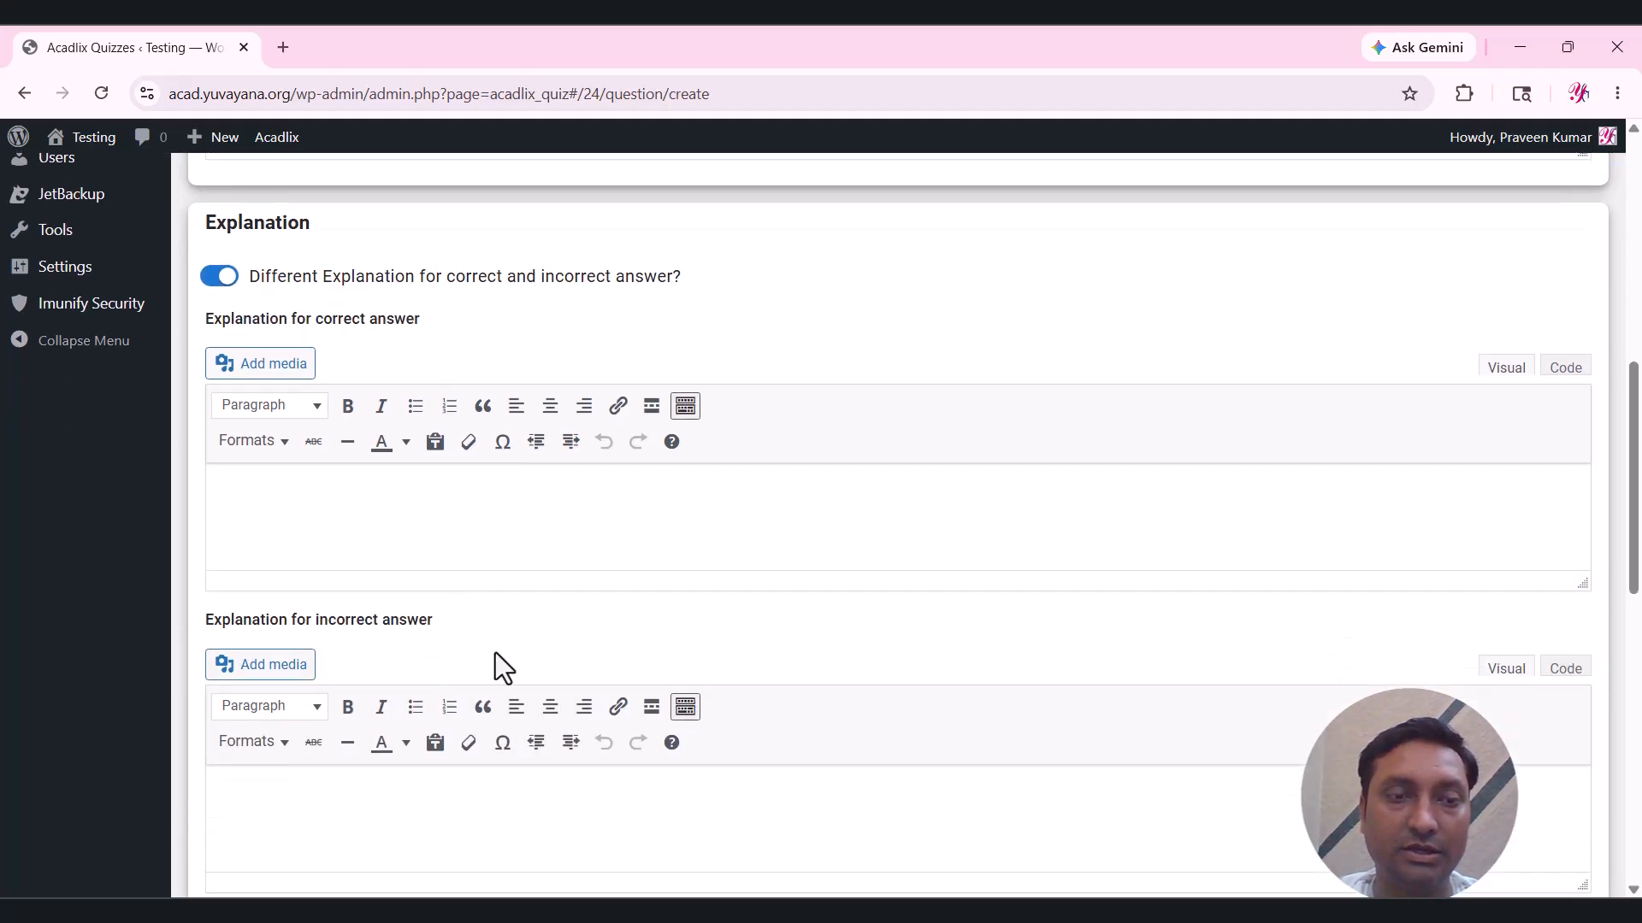
pyautogui.click(380, 795)
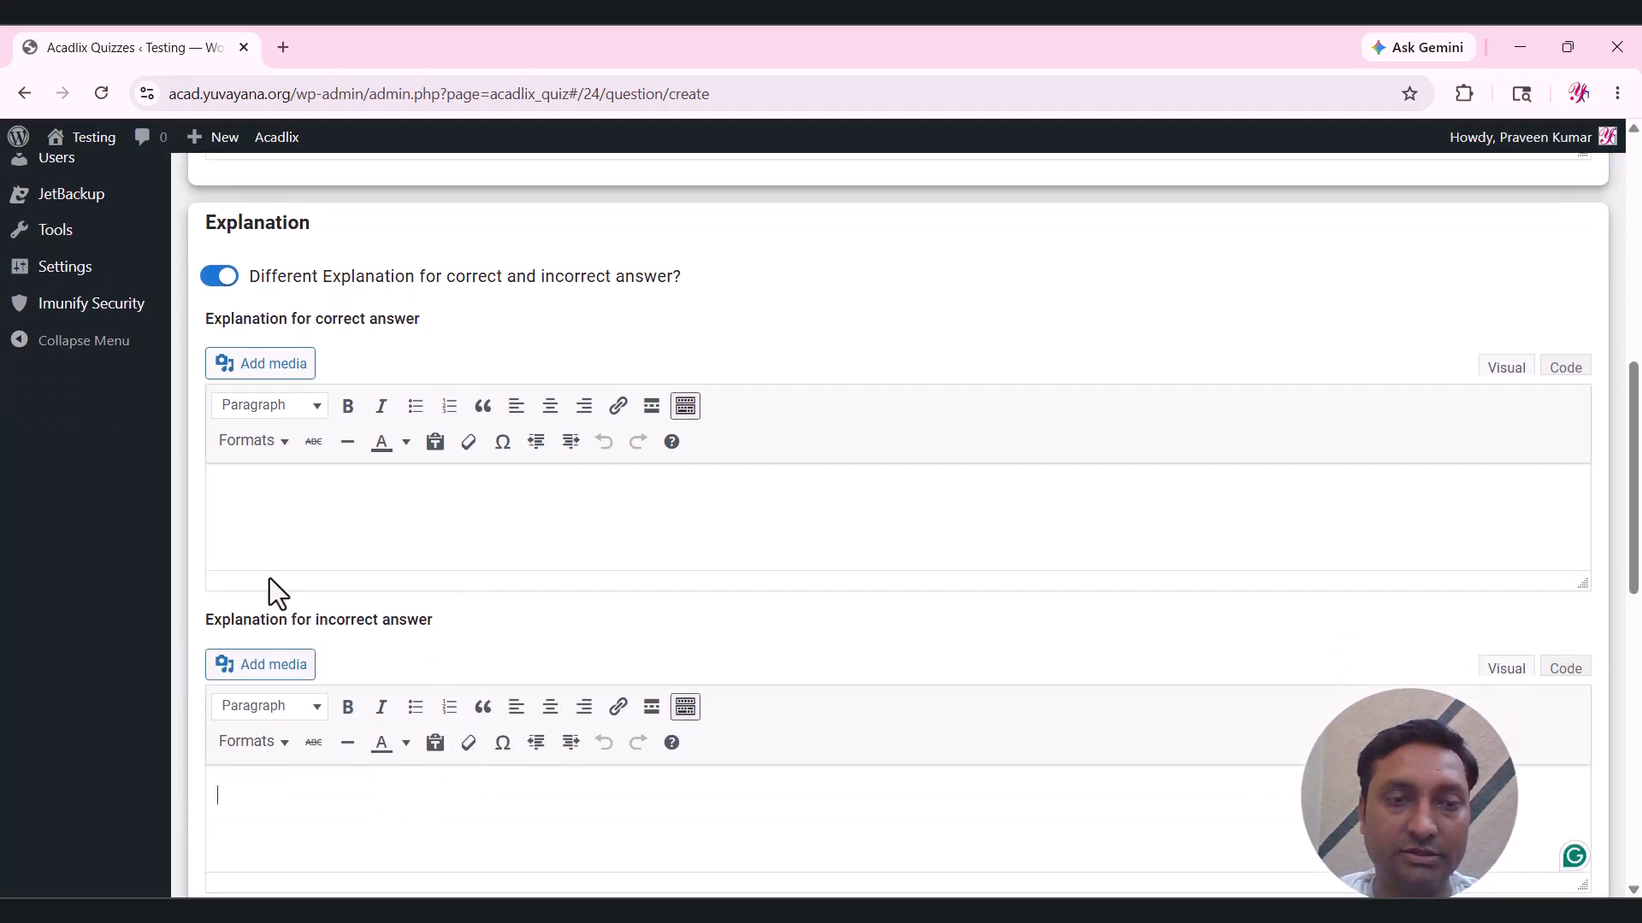
pyautogui.click(219, 275)
pyautogui.click(451, 488)
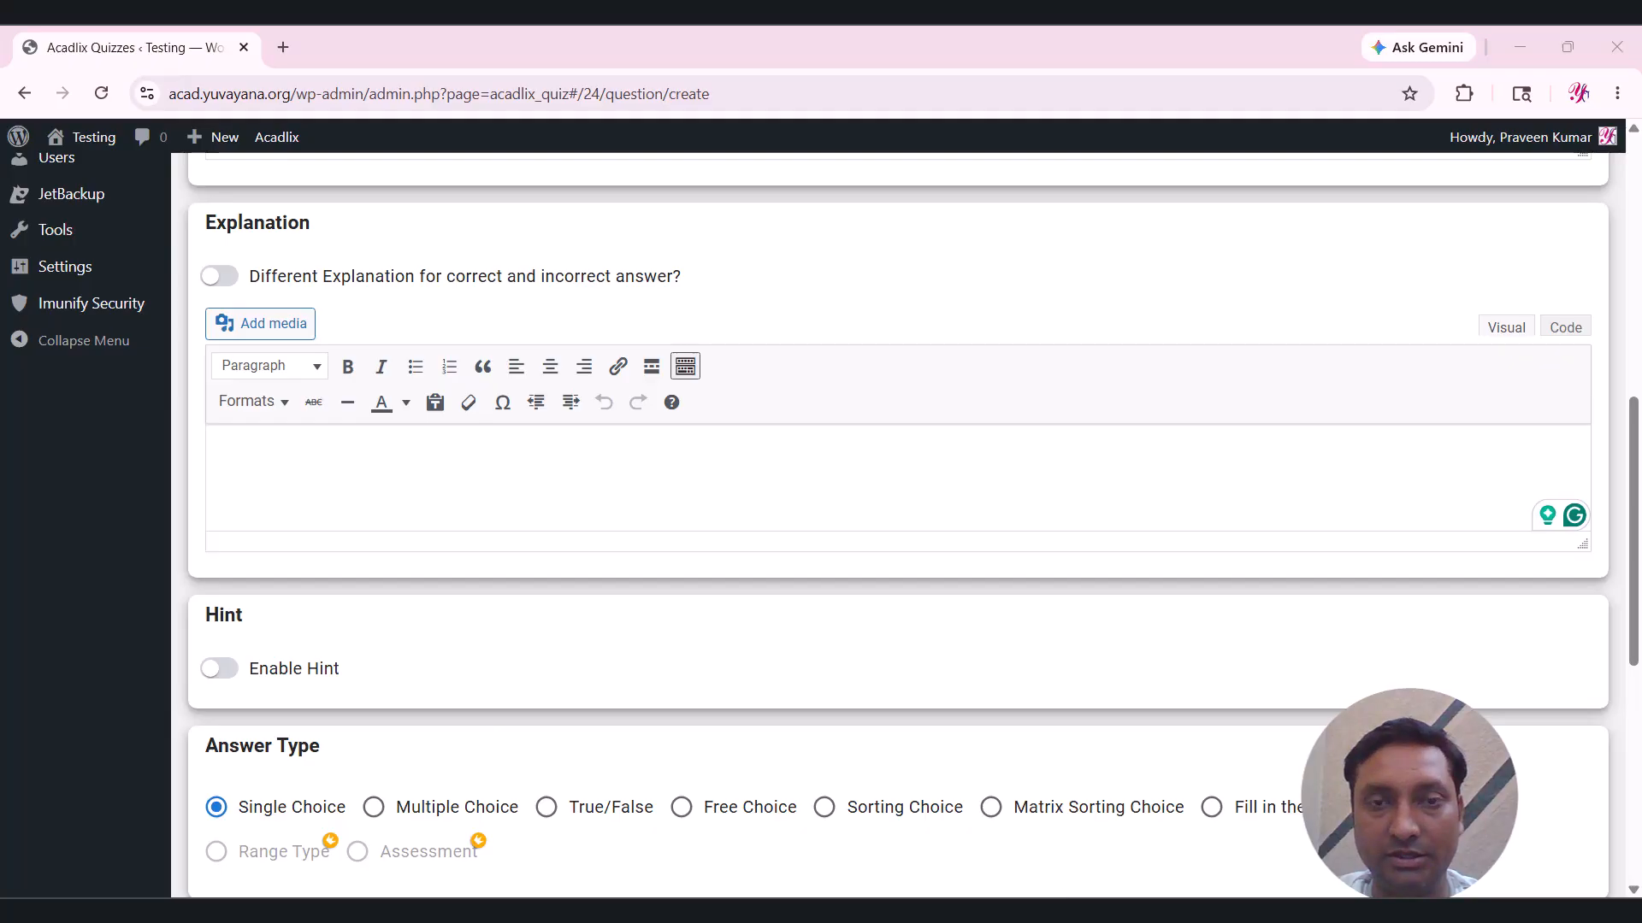
# Paste the third-person singular -s/-es explanation from Word and enable the hint.
pyautogui.hotkey('alt', 'Tab')
pyautogui.moveTo(564, 634); pyautogui.dragTo(479, 586)
pyautogui.hotkey('alt', 'Tab')
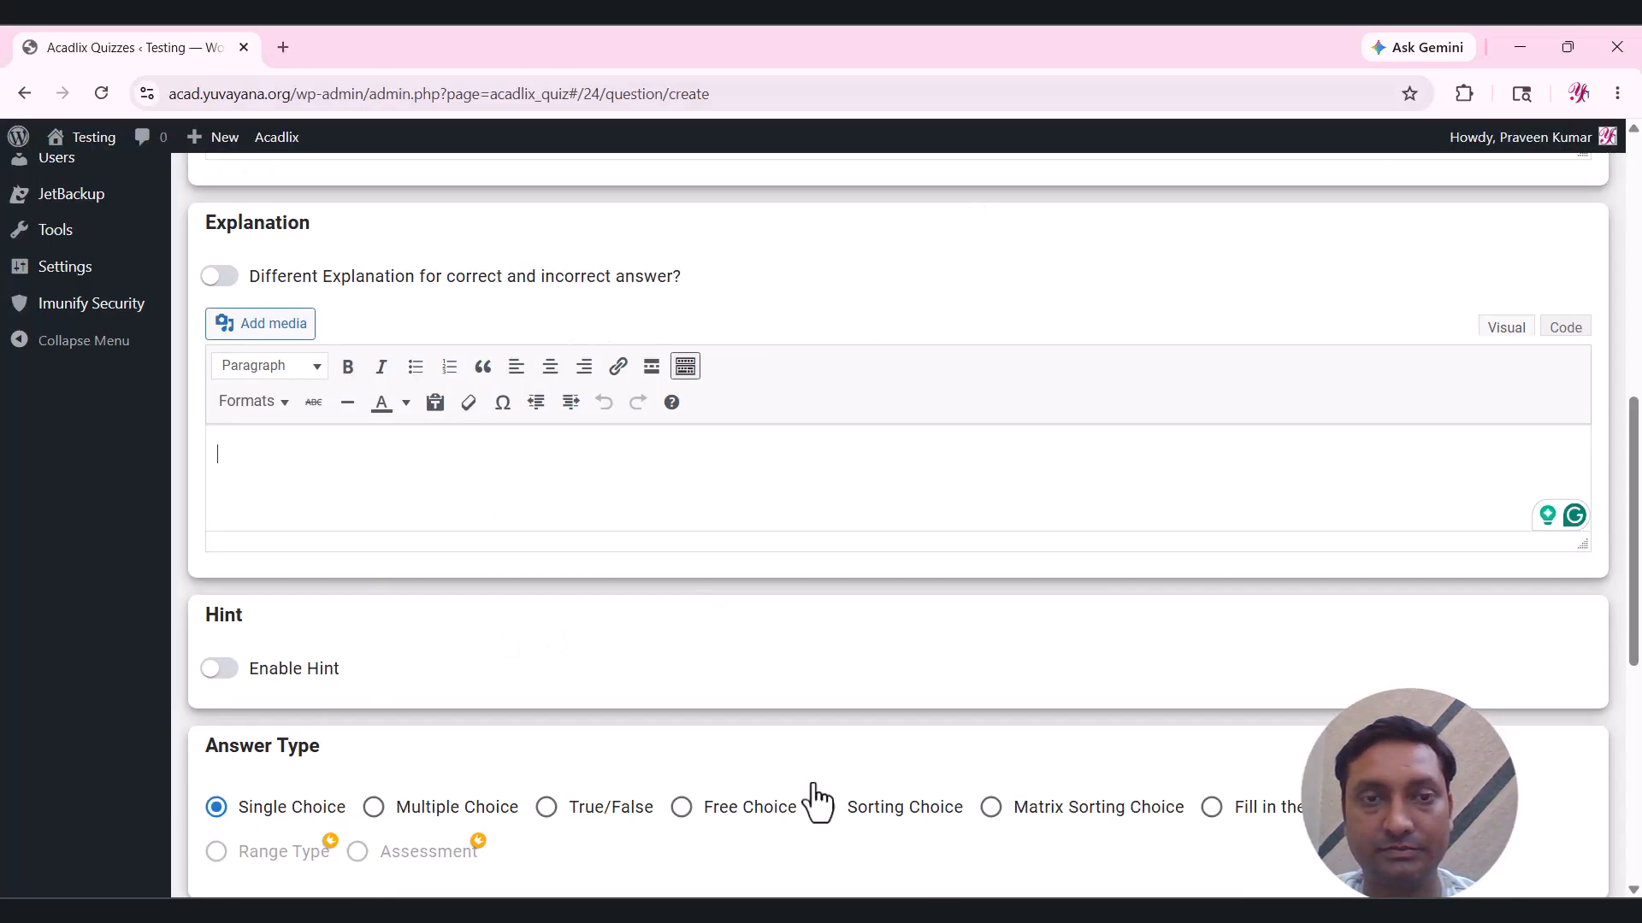
pyautogui.write('When the subject is third-person singular (she, he, it), the verb in the present simple tense usually takes -s or -es. Therefore, "She goes to school every day" is the correct sentence.')
pyautogui.click(698, 502)
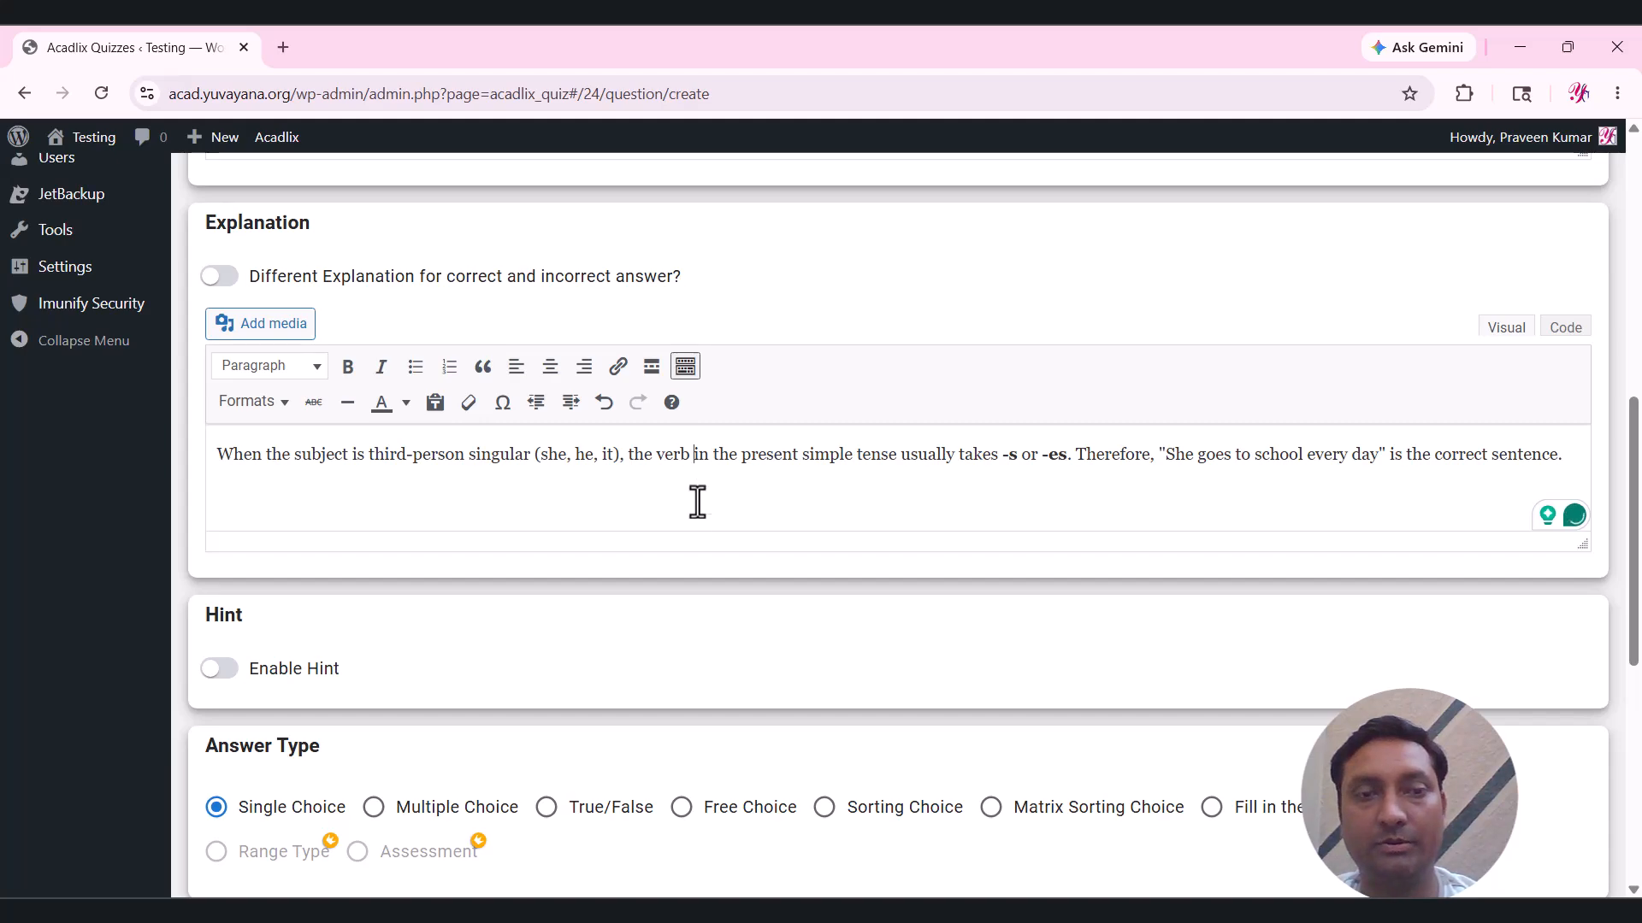
pyautogui.scroll(-2, 702, 550)
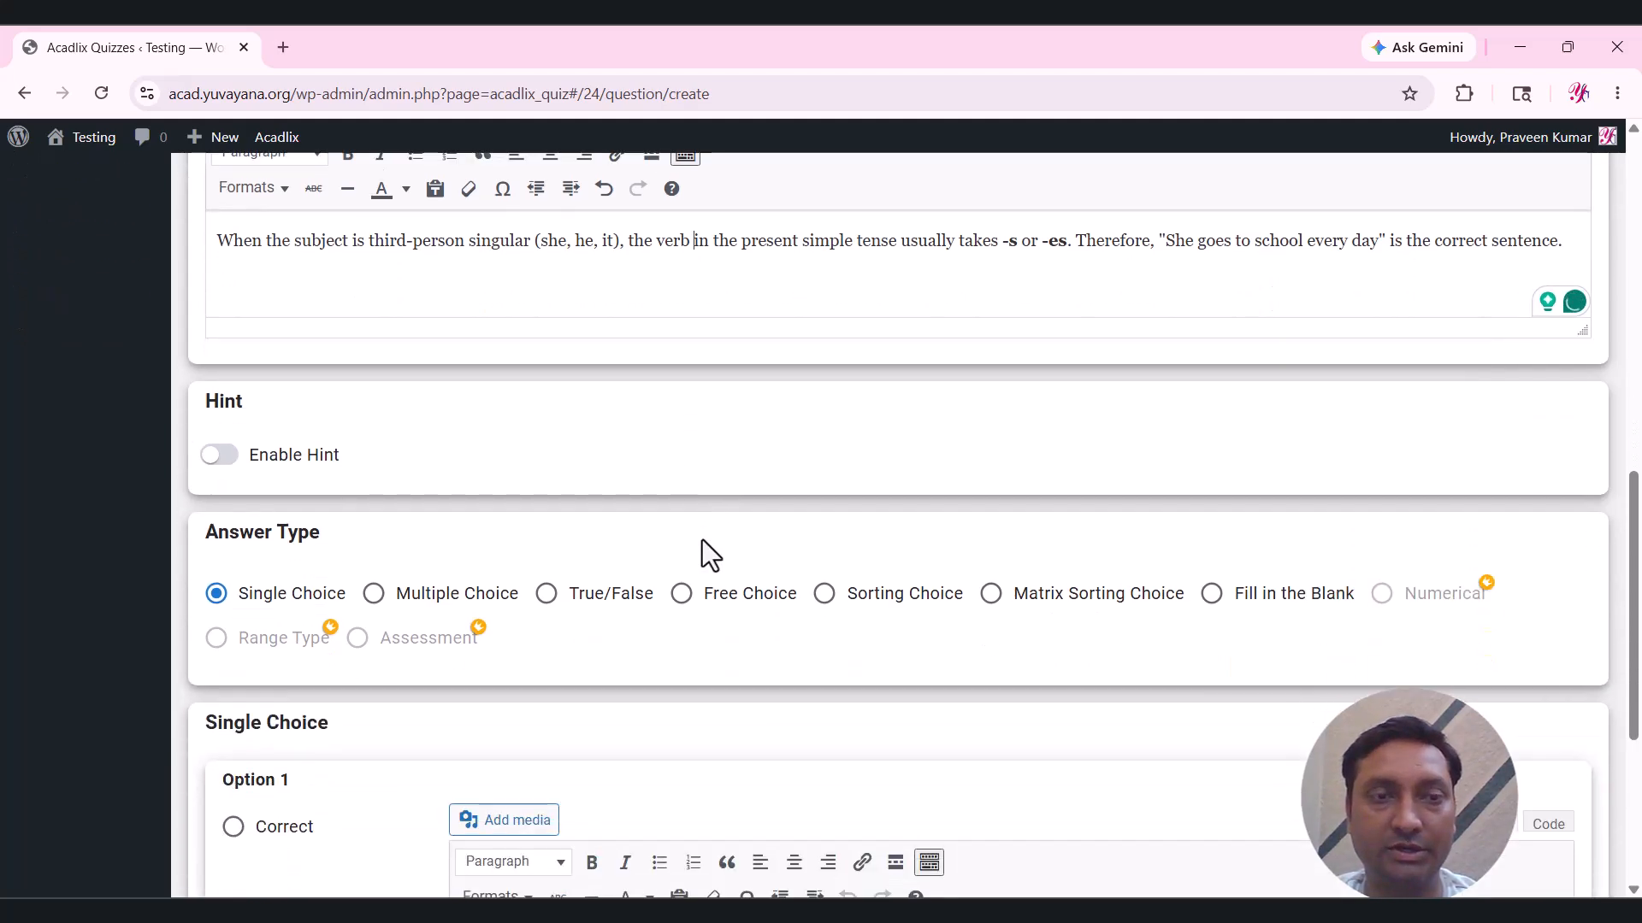
pyautogui.click(269, 467)
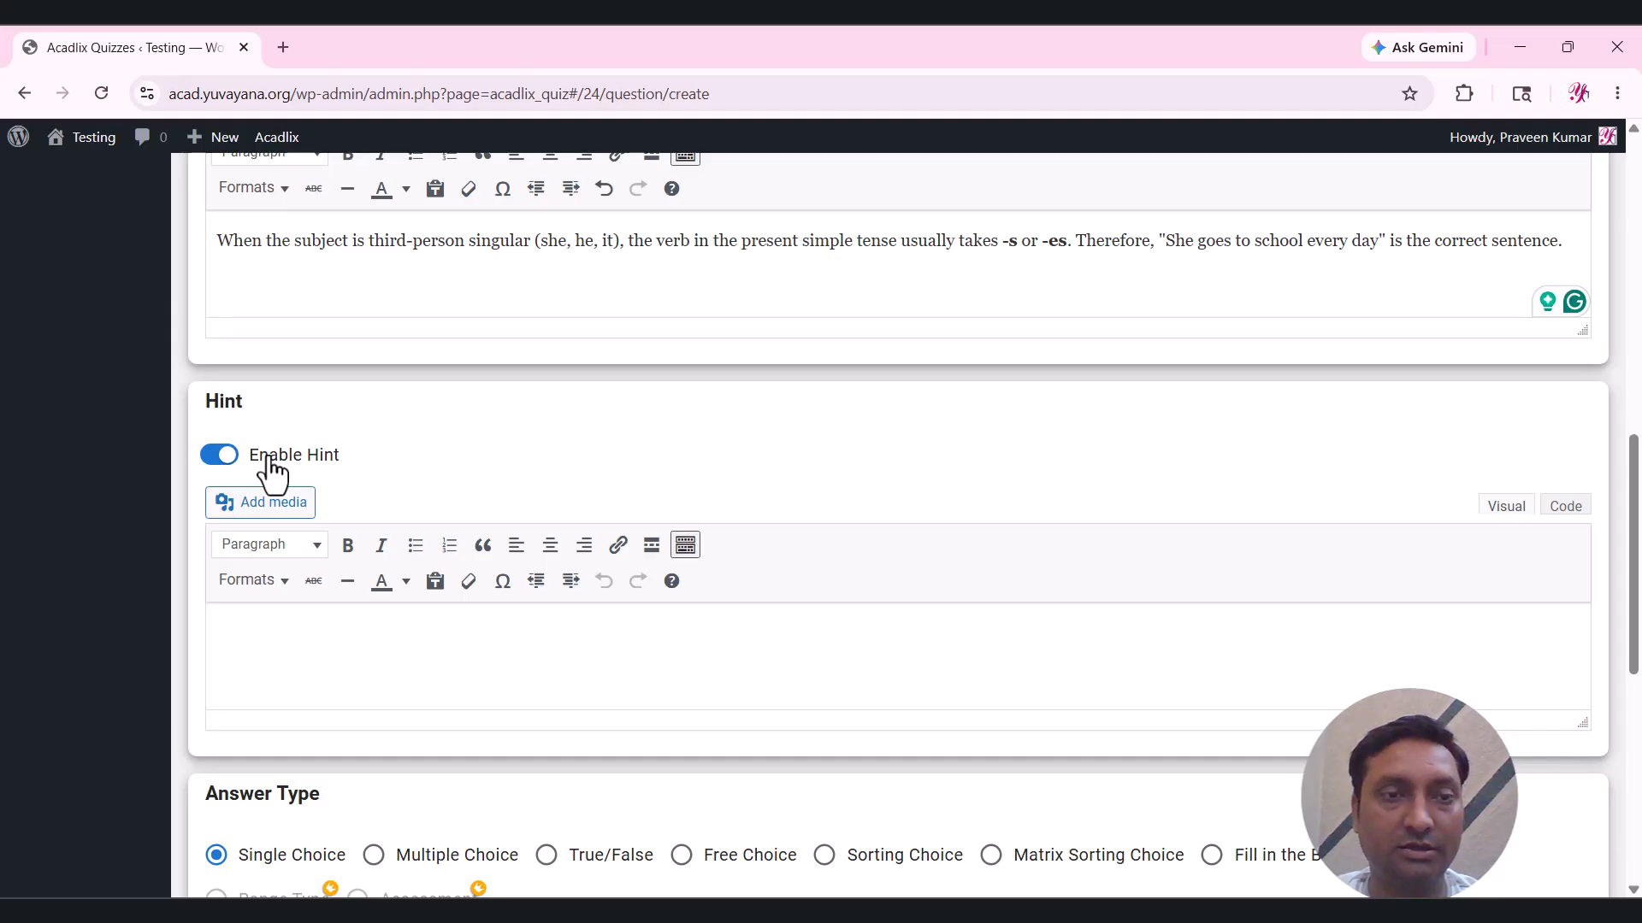
# Disable the hint and scroll down to the Single Choice Option 1 editor.
pyautogui.click(268, 467)
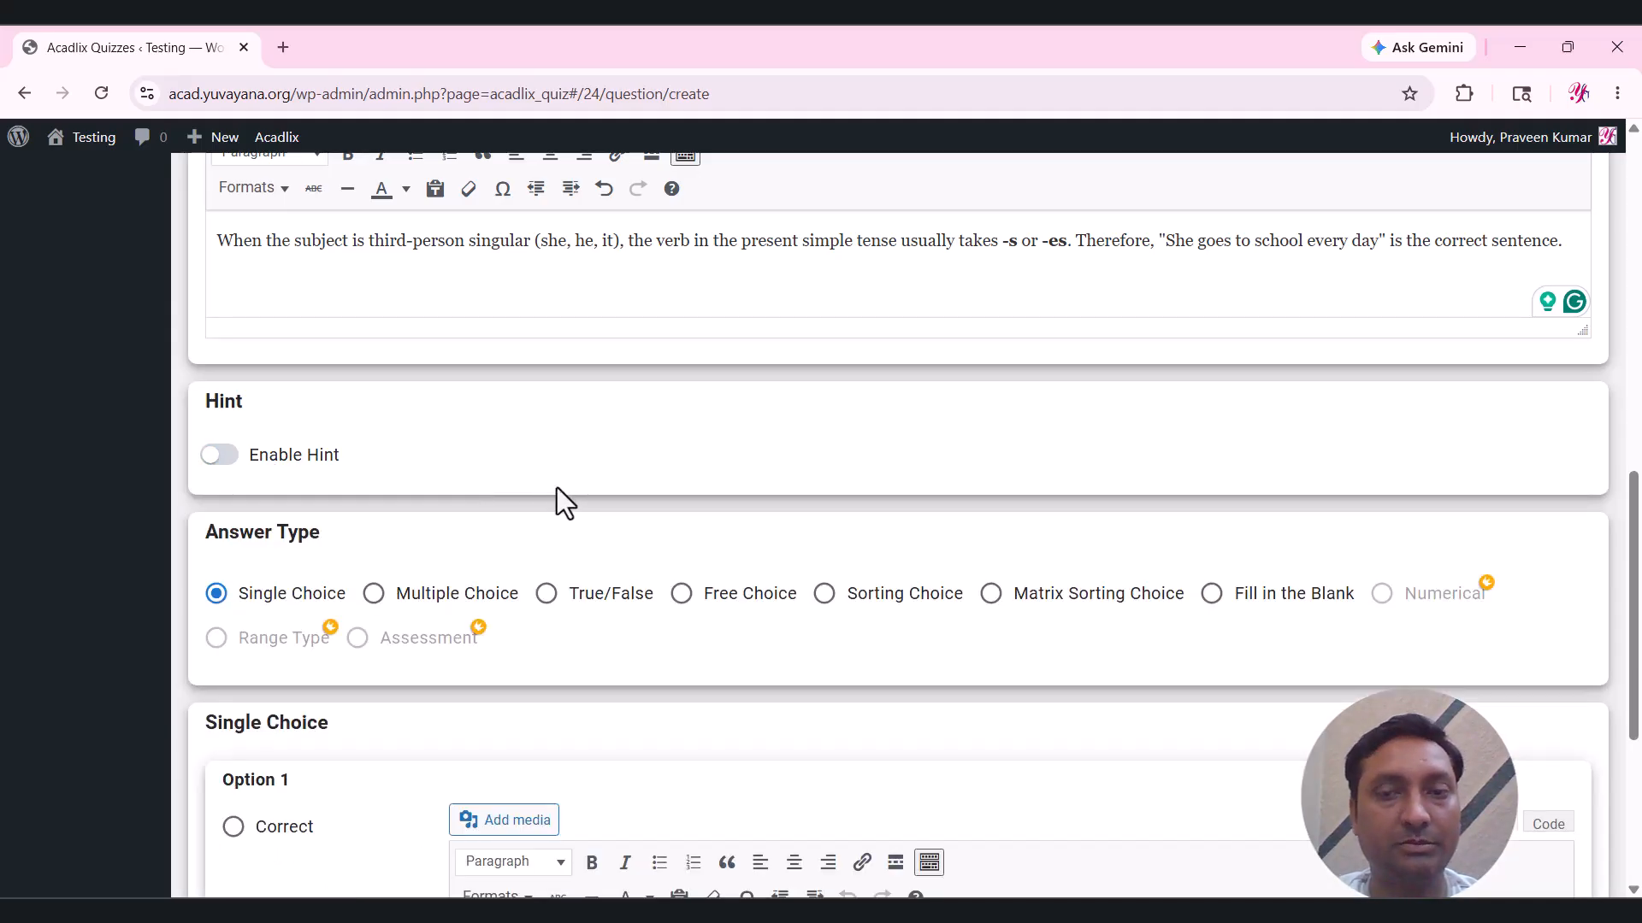
pyautogui.scroll(-1, 556, 487)
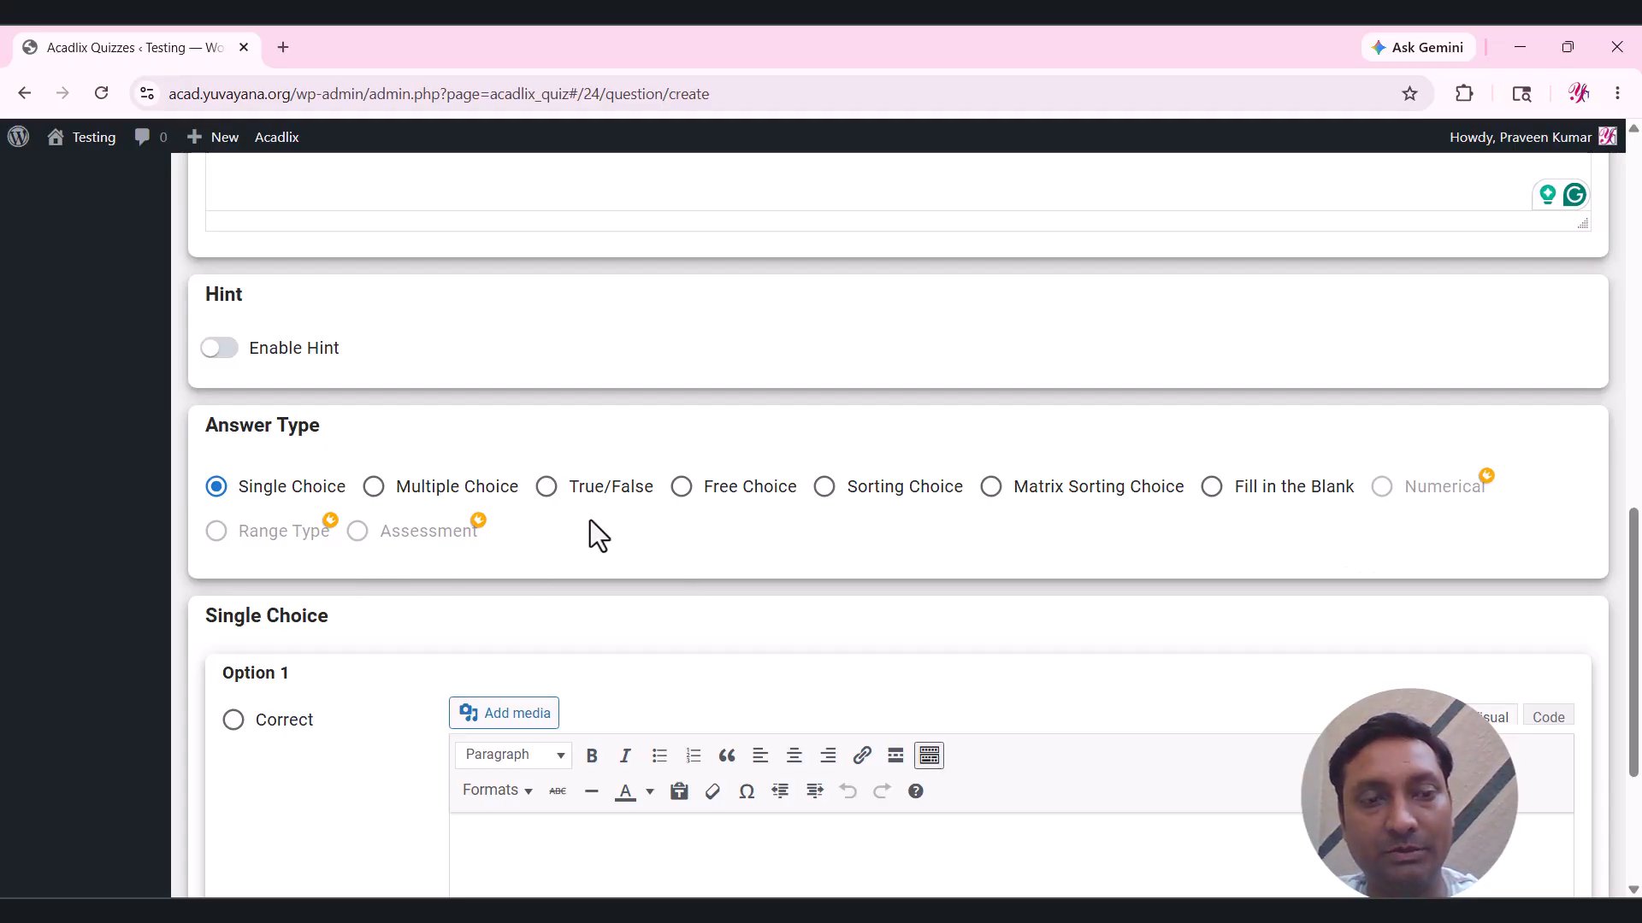
pyautogui.scroll(-1, 590, 519)
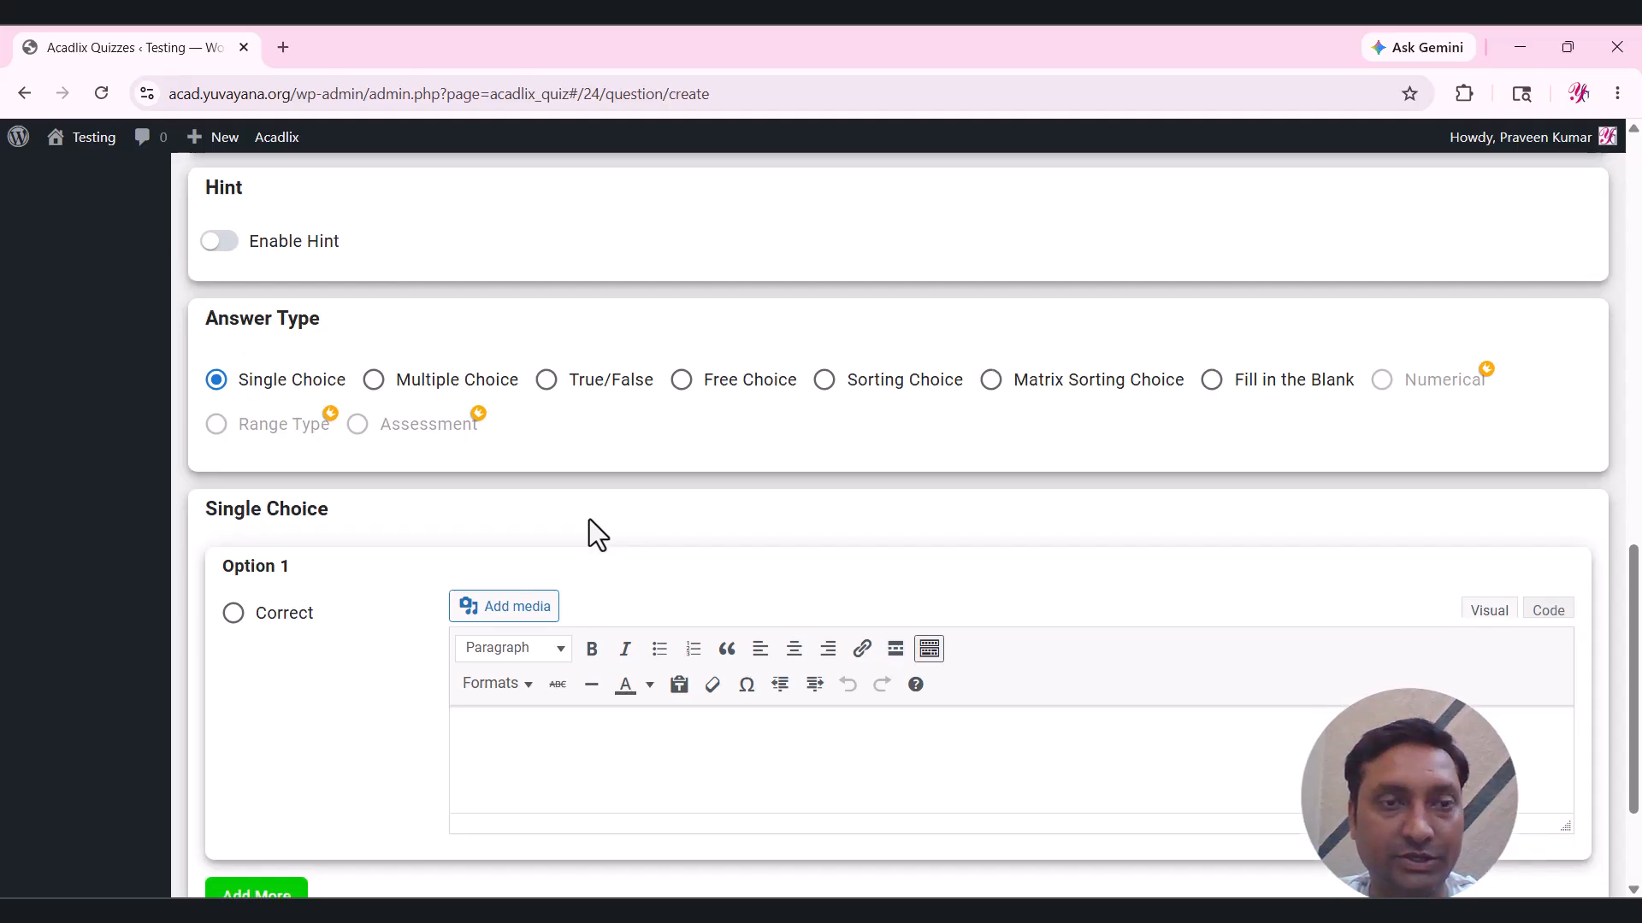
pyautogui.scroll(-2, 458, 535)
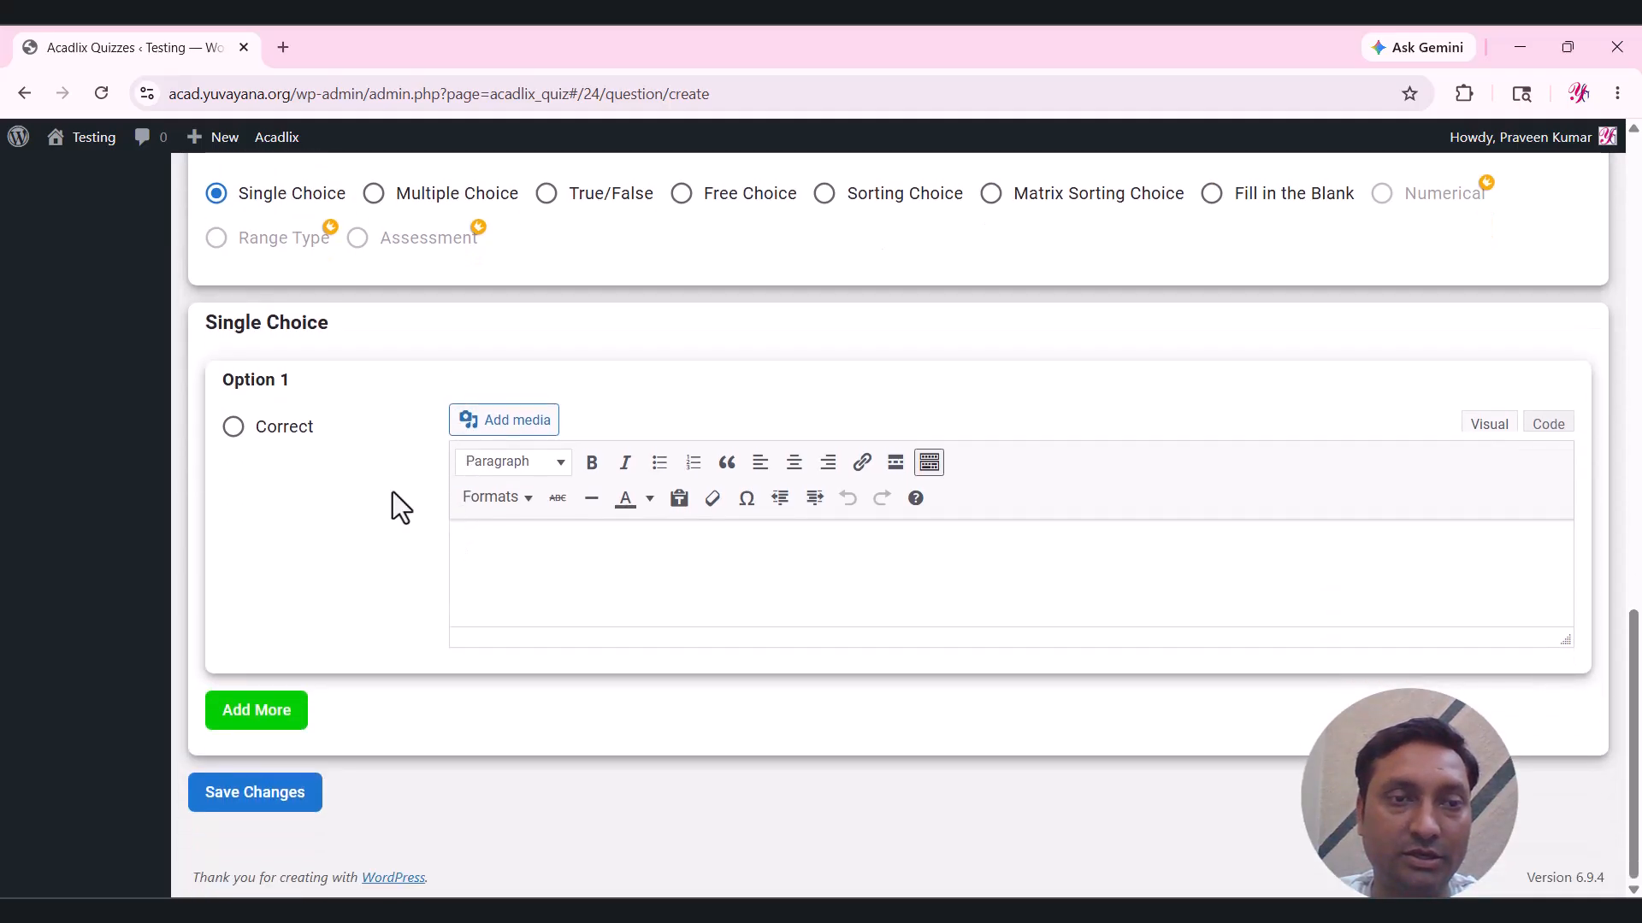
# Paste answer A, 'She go to school every day.', from Word into Option 1.
pyautogui.click(608, 568)
pyautogui.hotkey('alt', 'Tab')
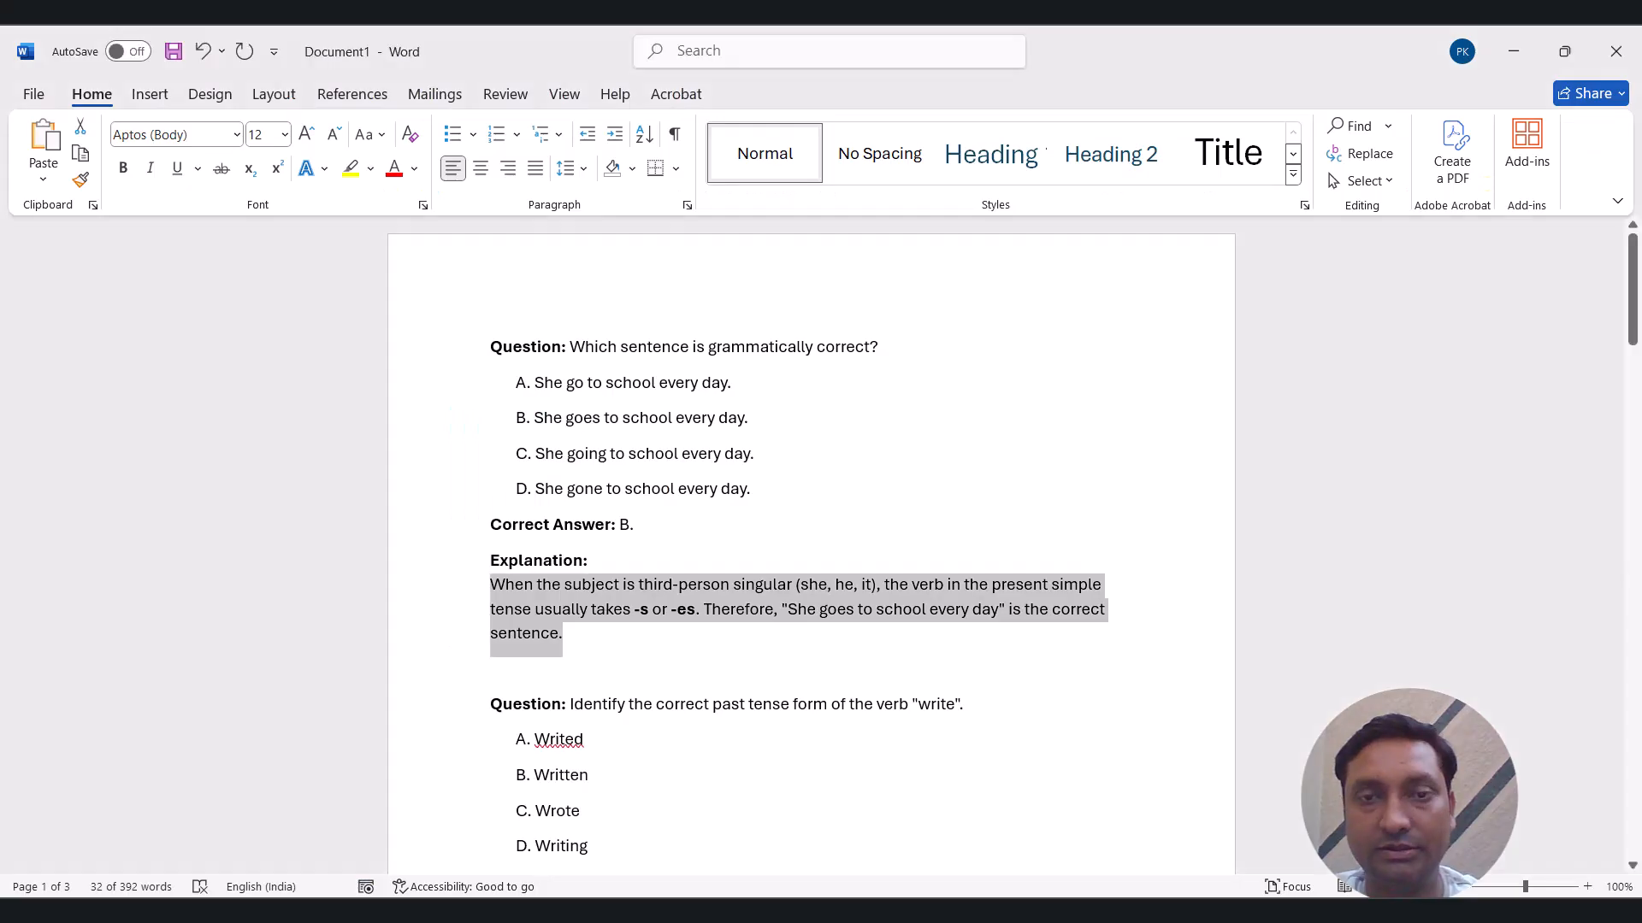
pyautogui.moveTo(744, 382); pyautogui.dragTo(544, 384)
pyautogui.hotkey('ctrl', 'c')
pyautogui.hotkey('alt', 'Tab')
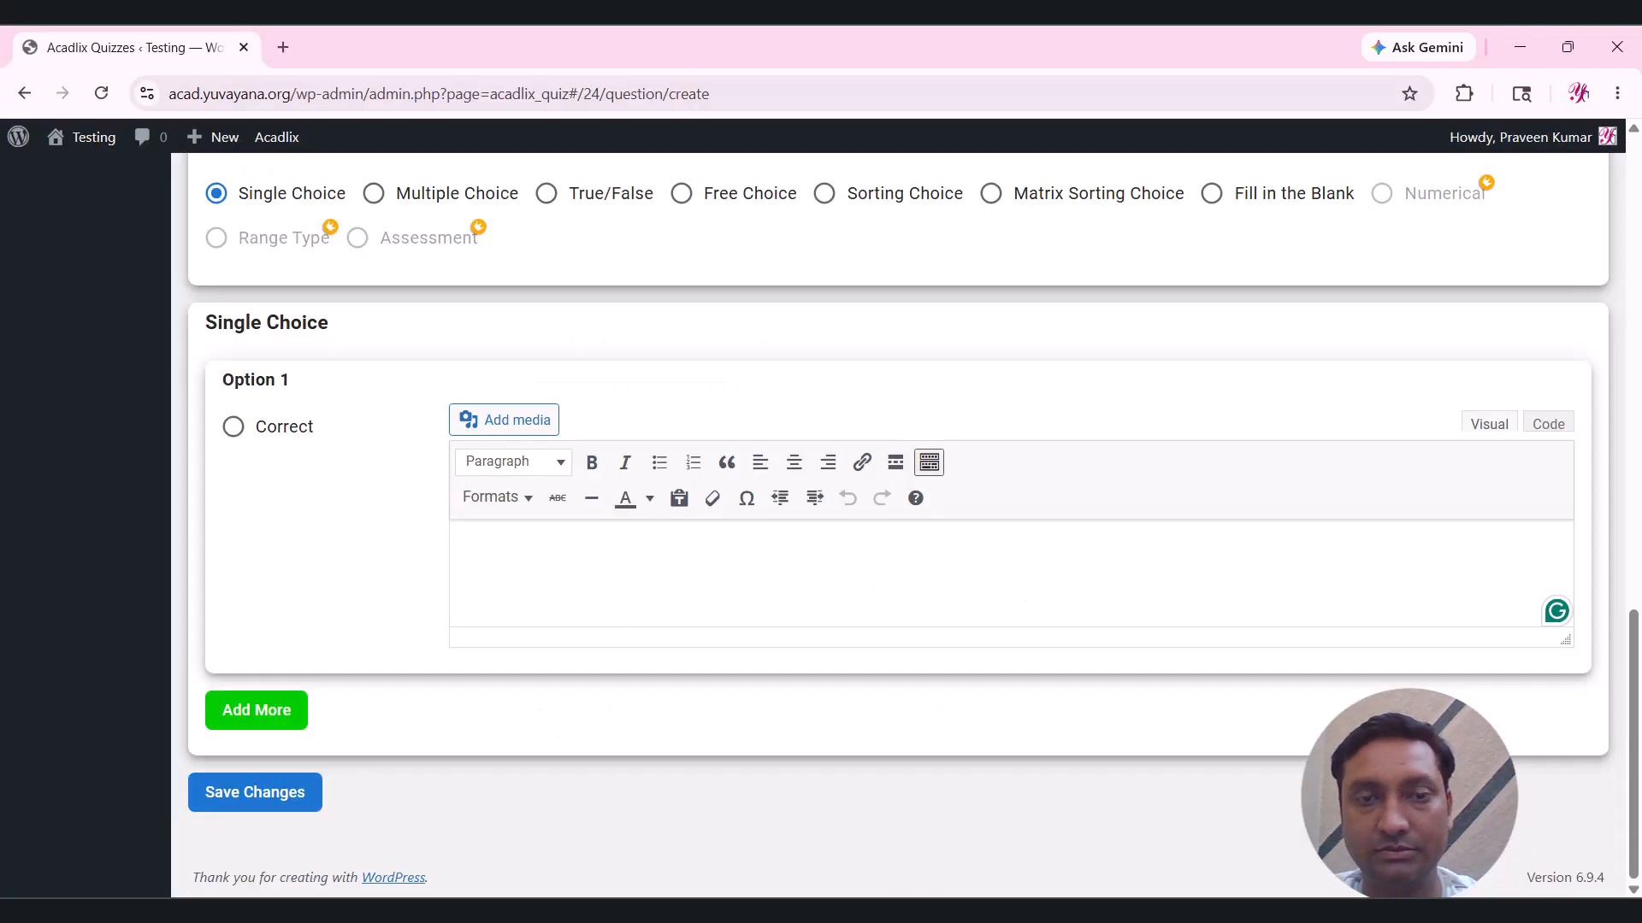
pyautogui.hotkey('ctrl', 'v')
# Add Option 2 and paste answer B, 'She goes to school every day.', into it.
pyautogui.click(250, 720)
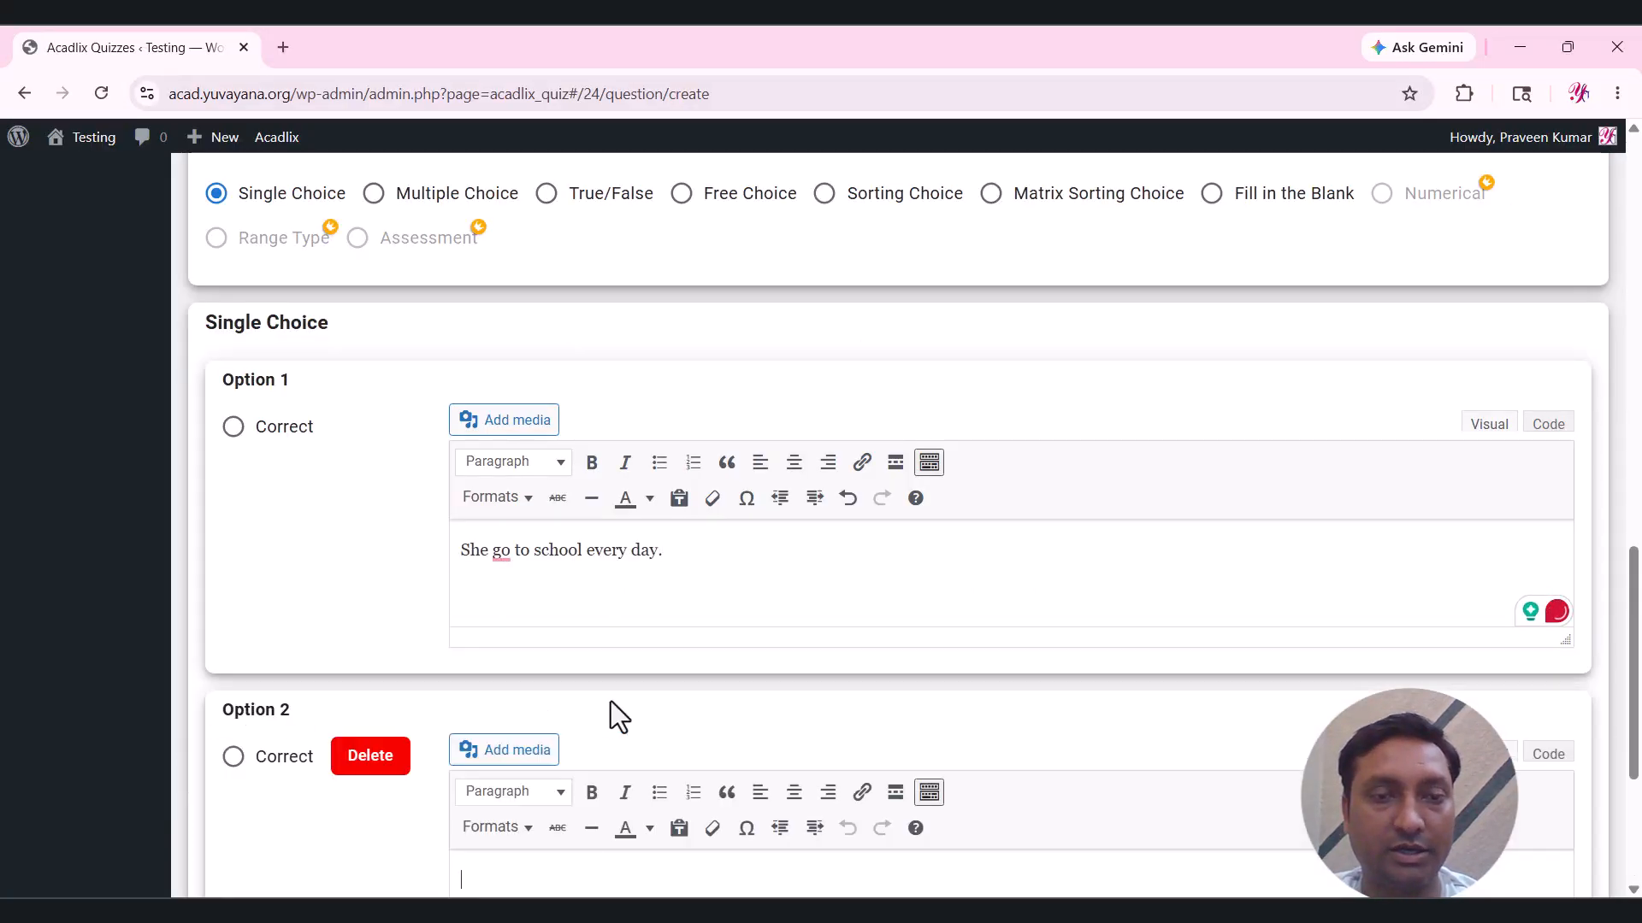
pyautogui.scroll(-1, 614, 705)
pyautogui.click(1058, 912)
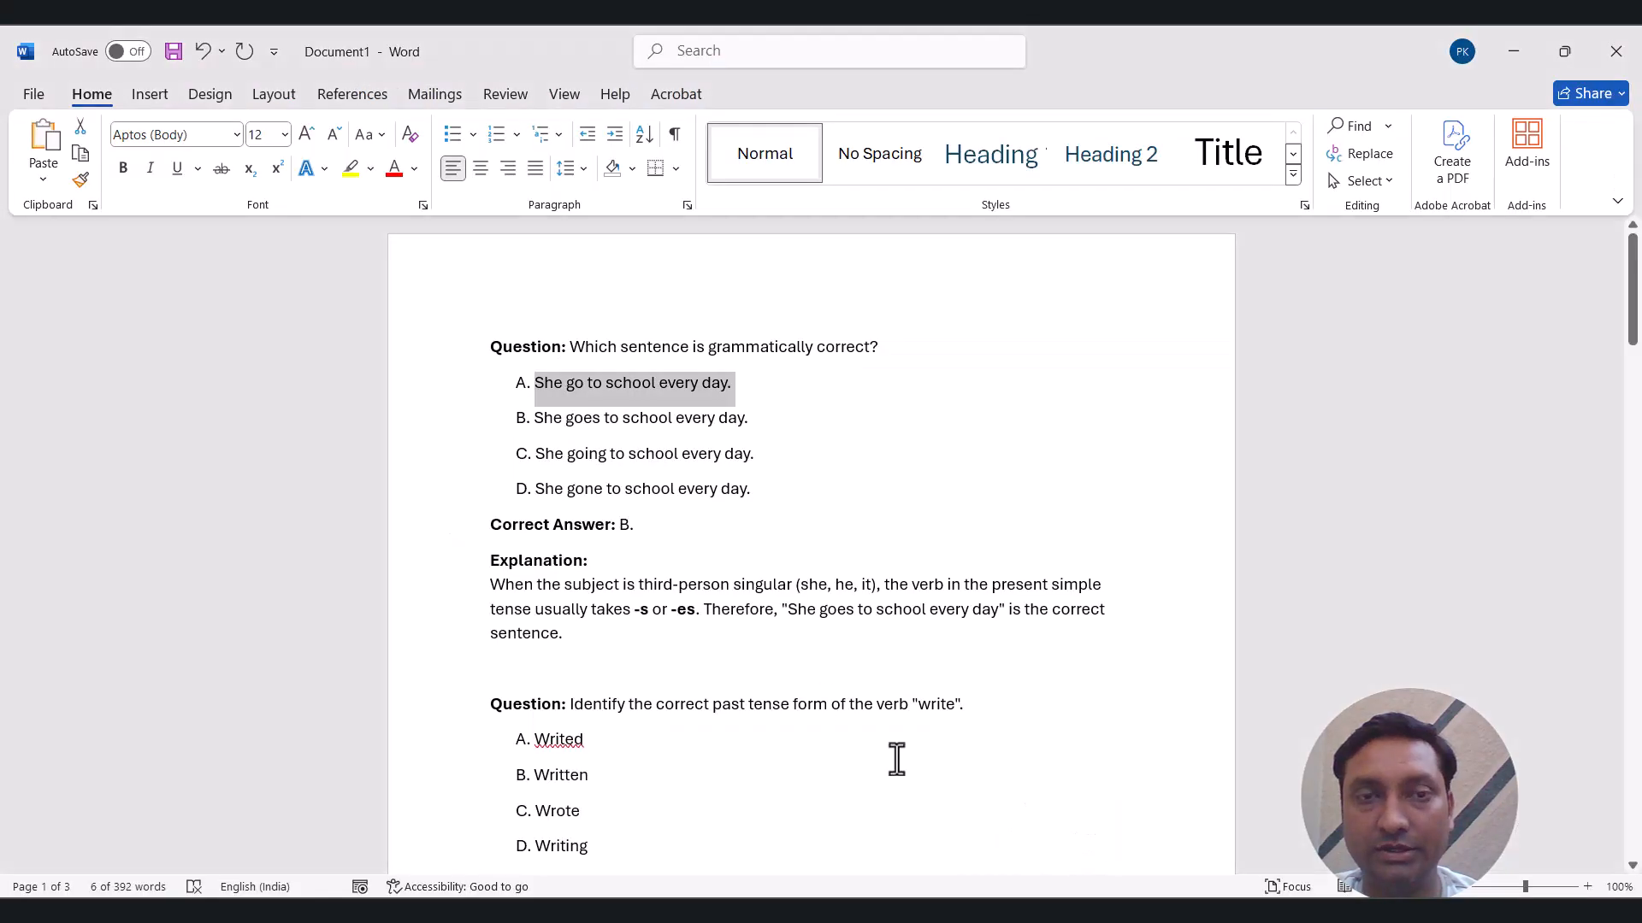
pyautogui.moveTo(753, 424); pyautogui.dragTo(540, 440)
pyautogui.hotkey('ctrl', 'c')
pyautogui.hotkey('alt', 'Tab')
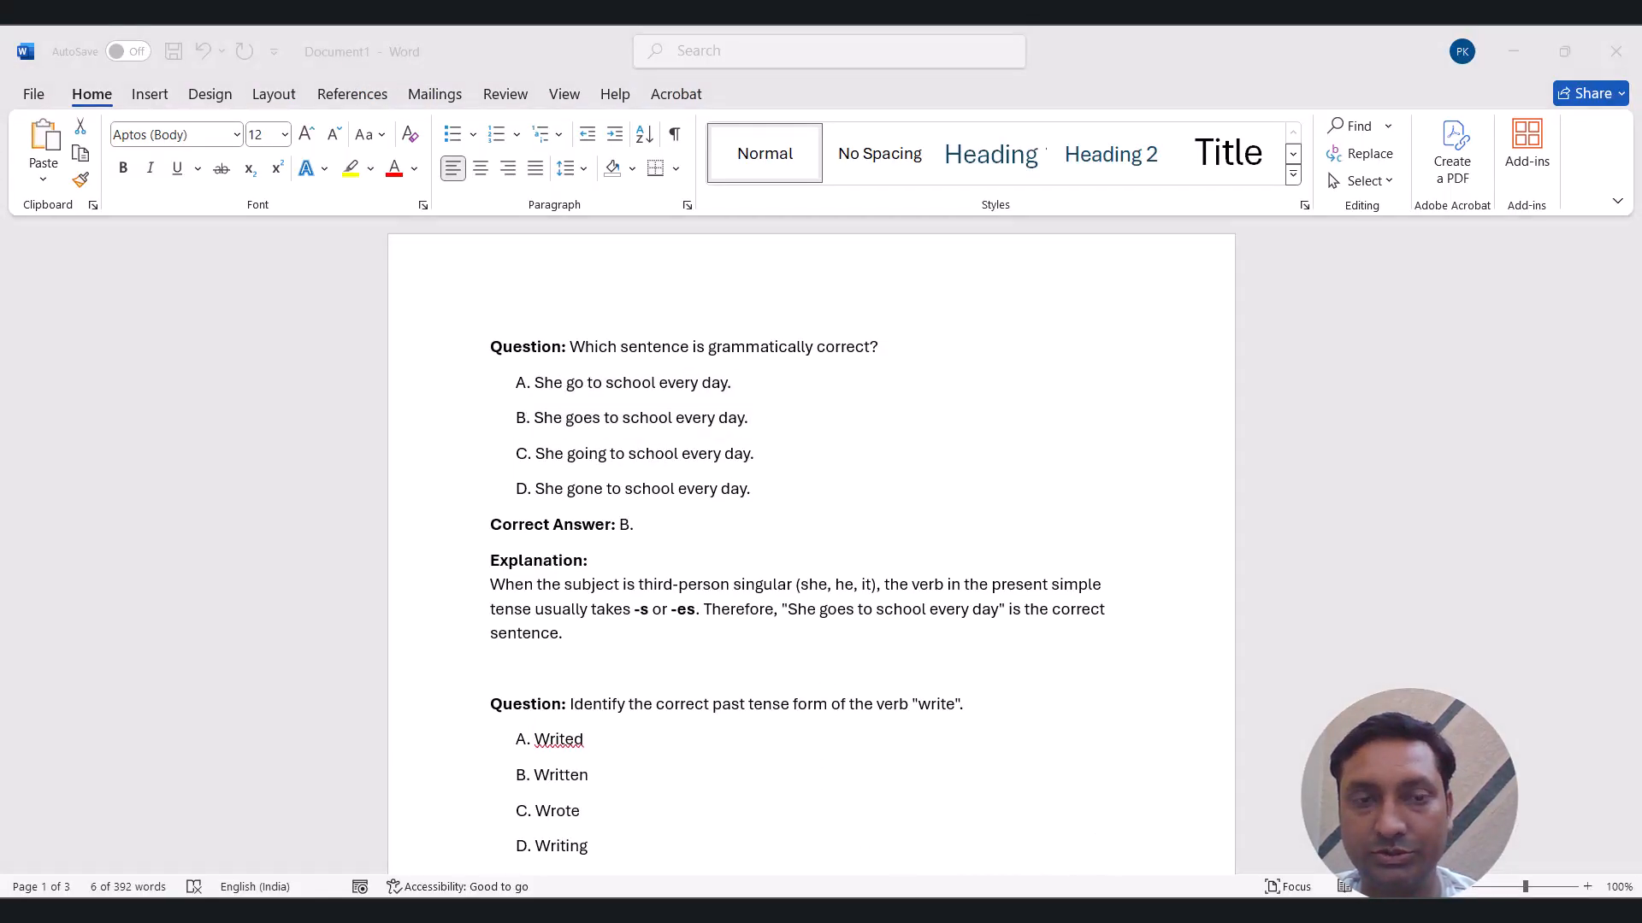
pyautogui.click(712, 795)
pyautogui.hotkey('ctrl', 'v')
# Add Option 3 and paste answer C, 'She going to school every day.', into it.
pyautogui.scroll(-3, 711, 797)
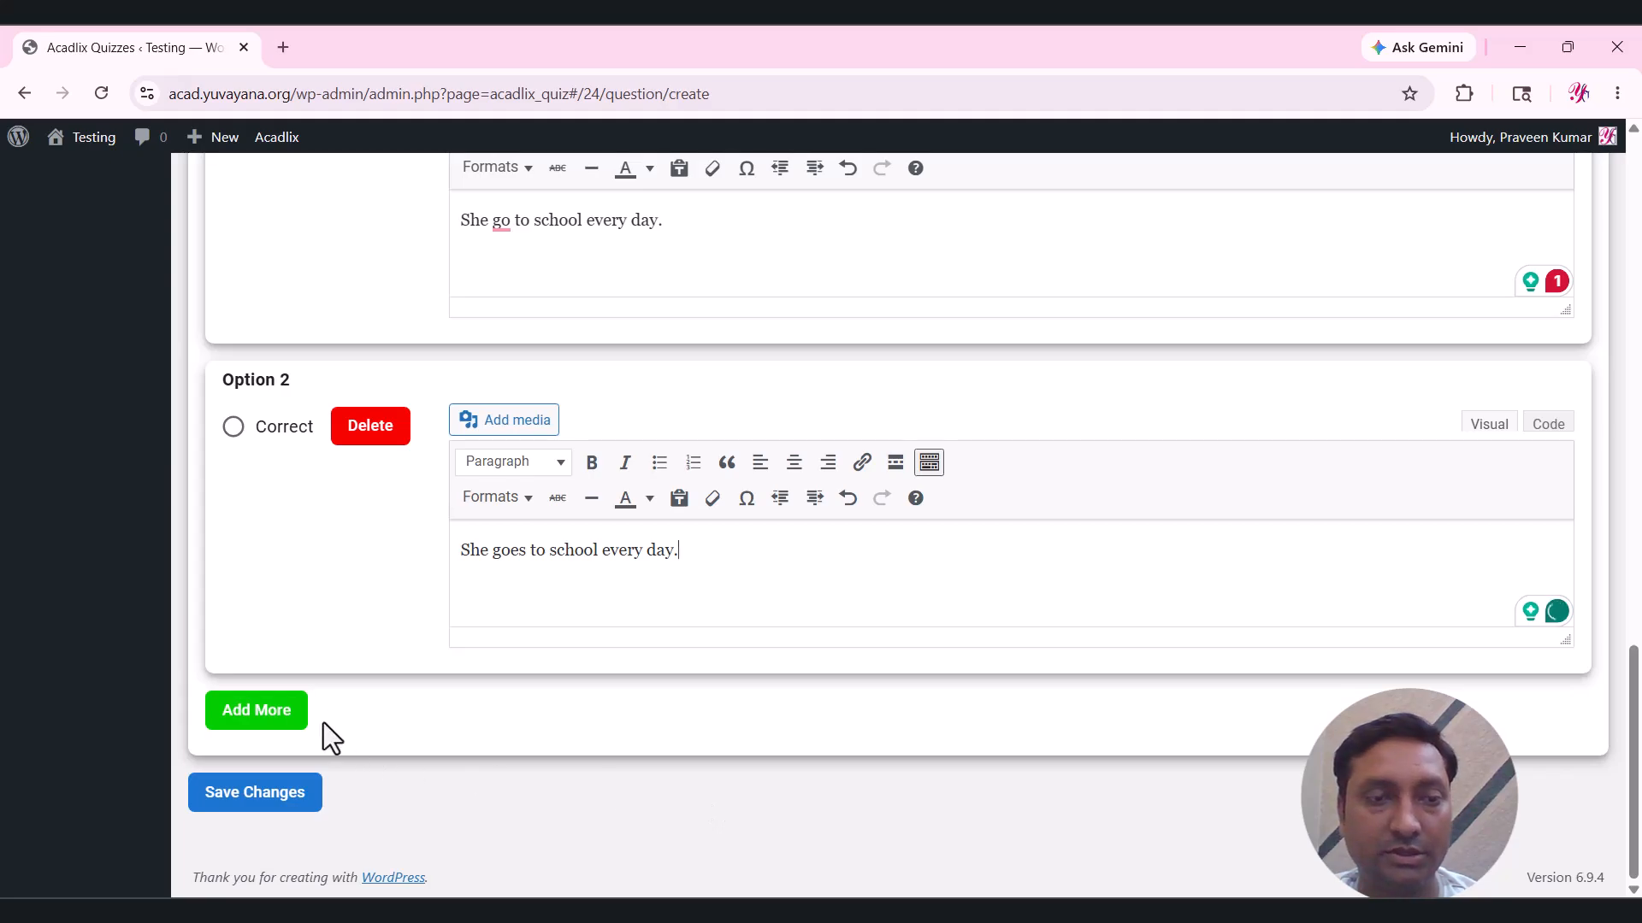
pyautogui.click(290, 710)
pyautogui.scroll(-2, 599, 697)
pyautogui.click(694, 687)
pyautogui.scroll(-2, 694, 688)
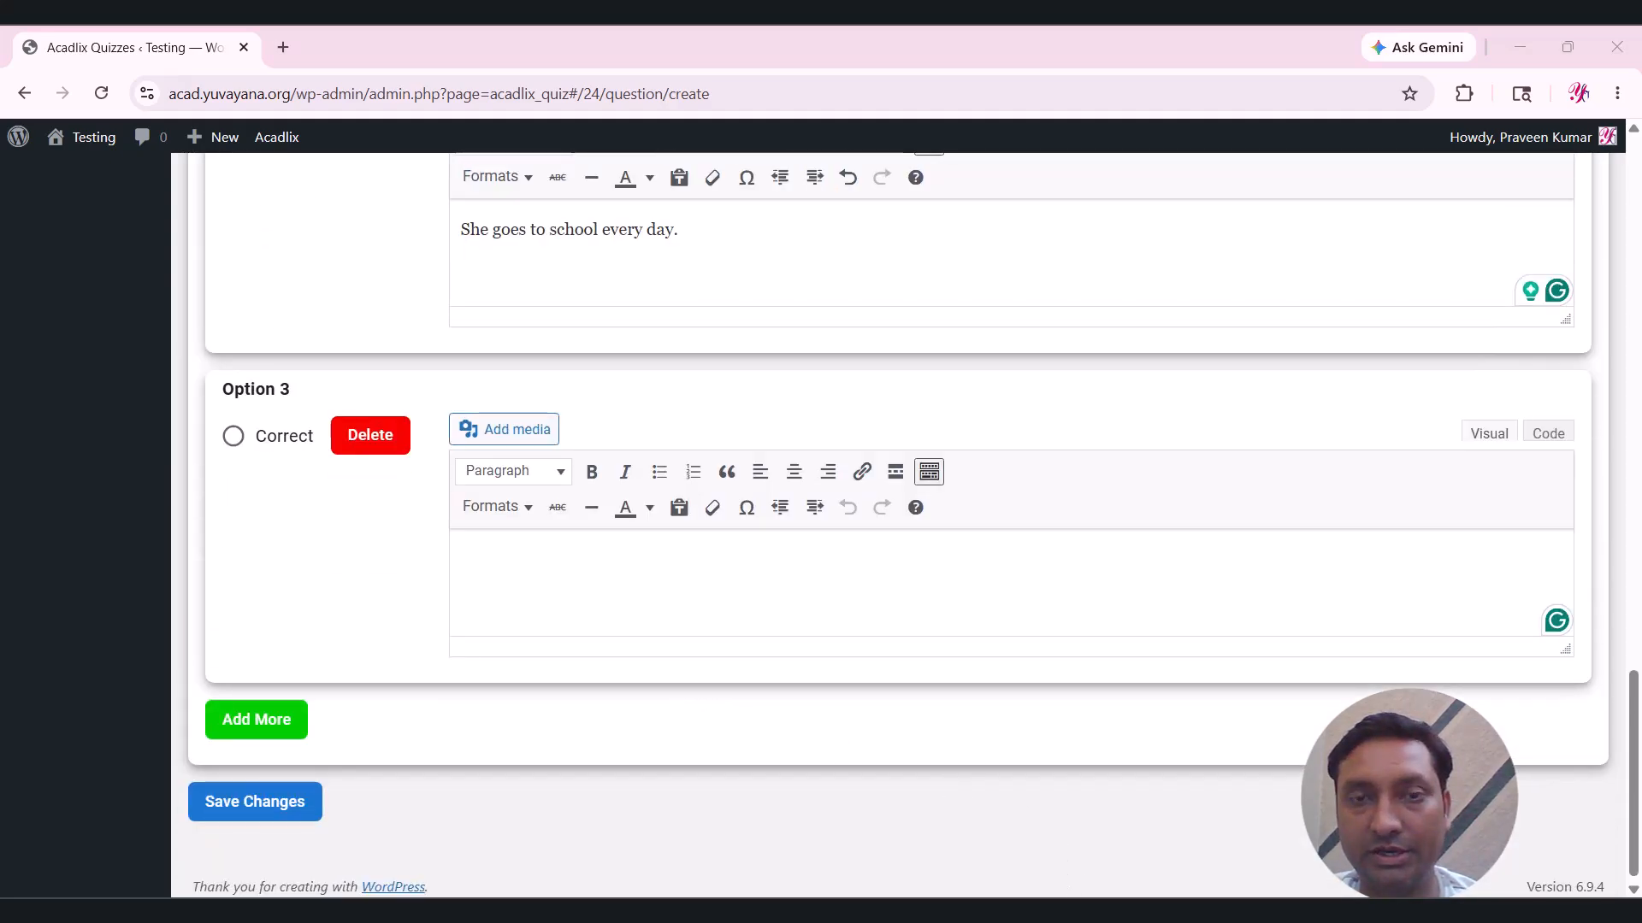
pyautogui.hotkey('alt', 'Tab')
pyautogui.moveTo(756, 456); pyautogui.dragTo(535, 454)
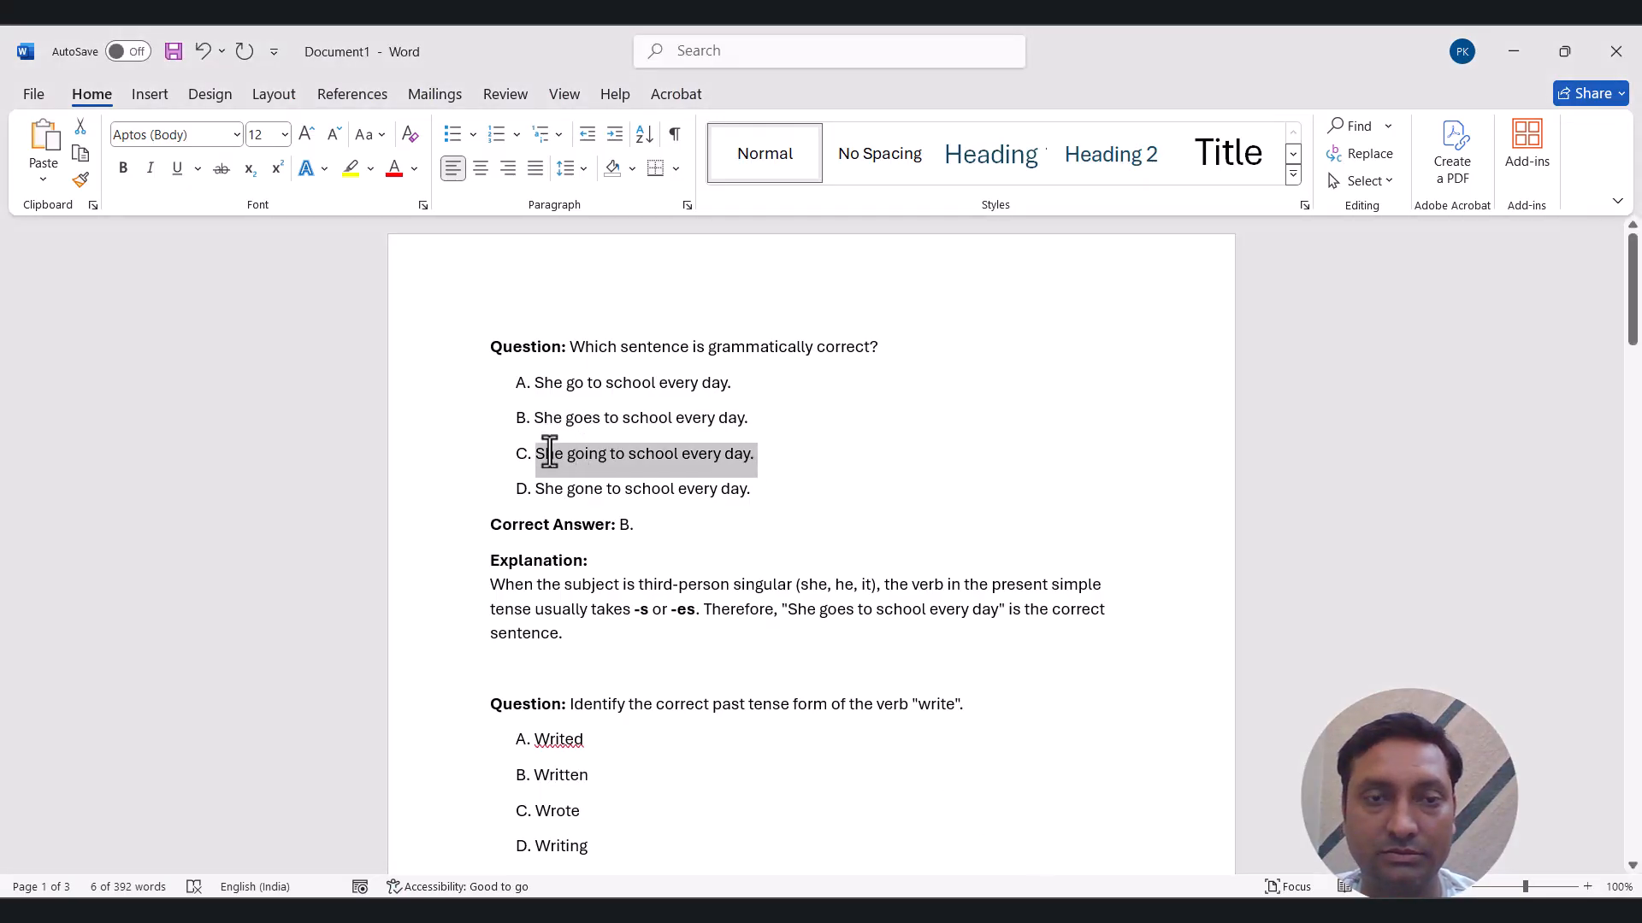
pyautogui.hotkey('ctrl', 'c')
pyautogui.hotkey('alt', 'Tab')
pyautogui.hotkey('ctrl', 'v')
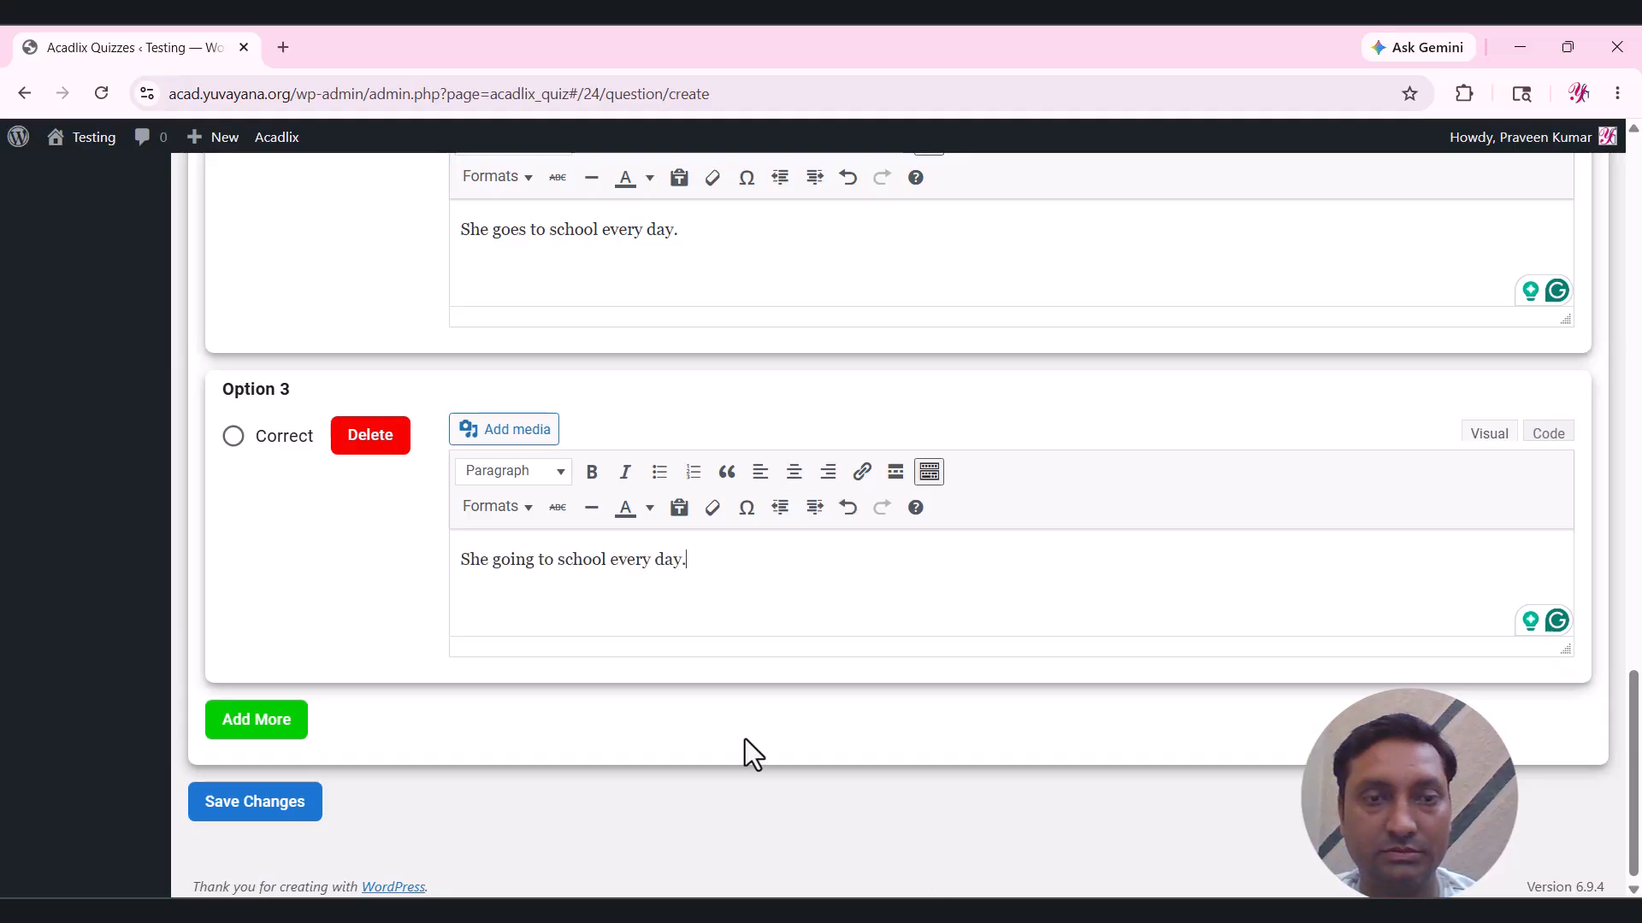
# Add Option 4 with 'She gone to school every day.' and copy the correct letter B.
pyautogui.click(291, 716)
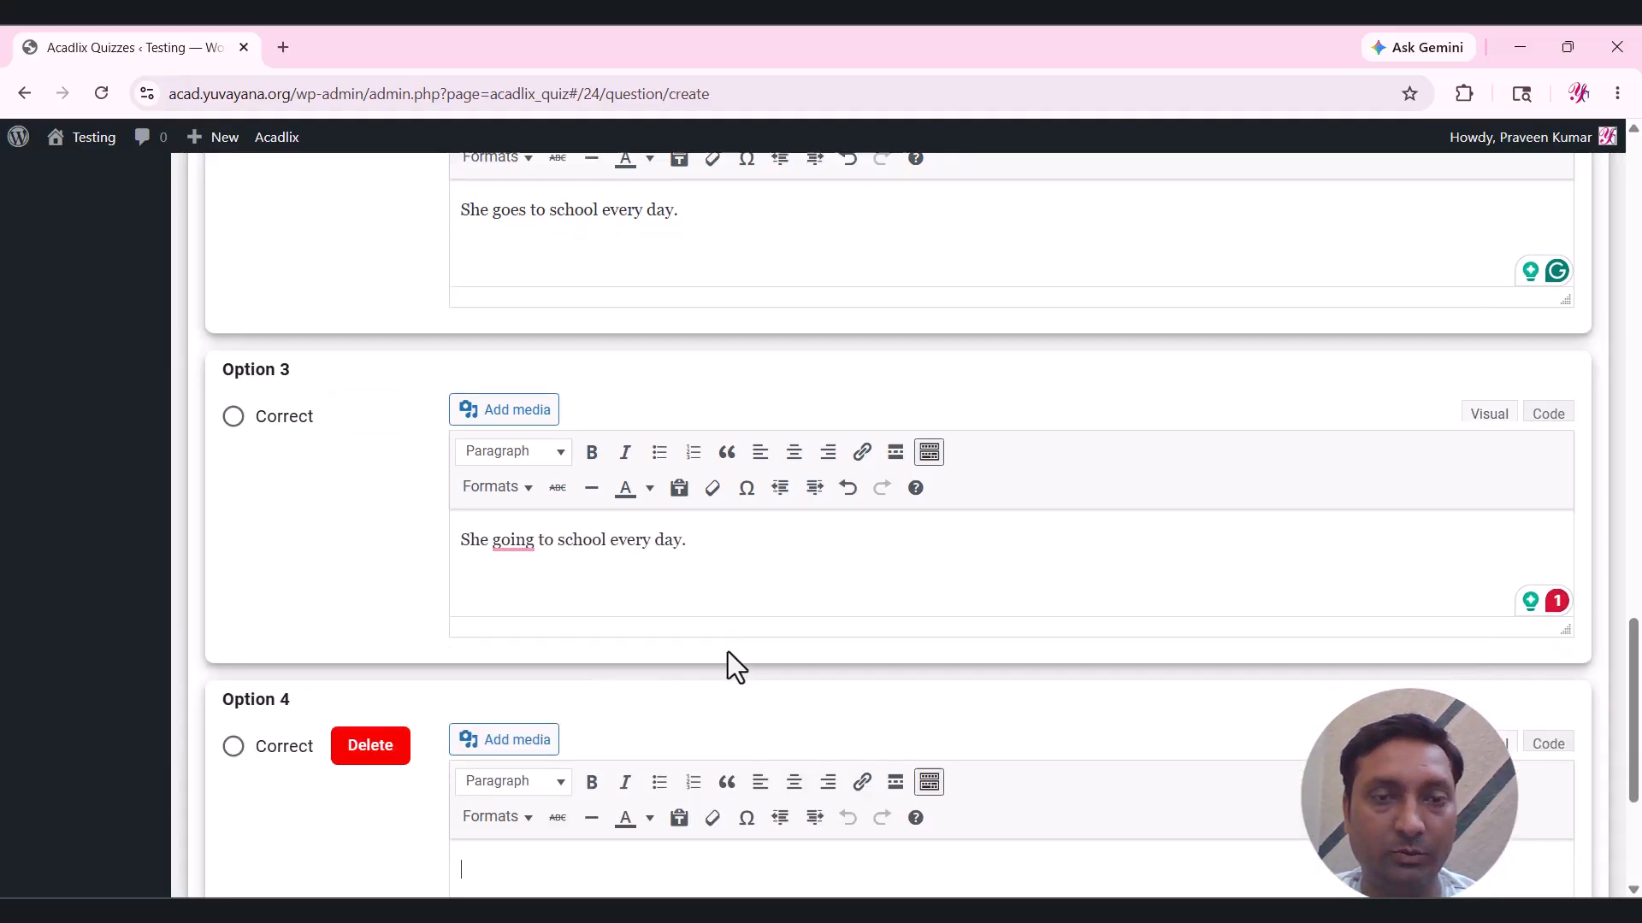
pyautogui.hotkey('alt', 'Tab')
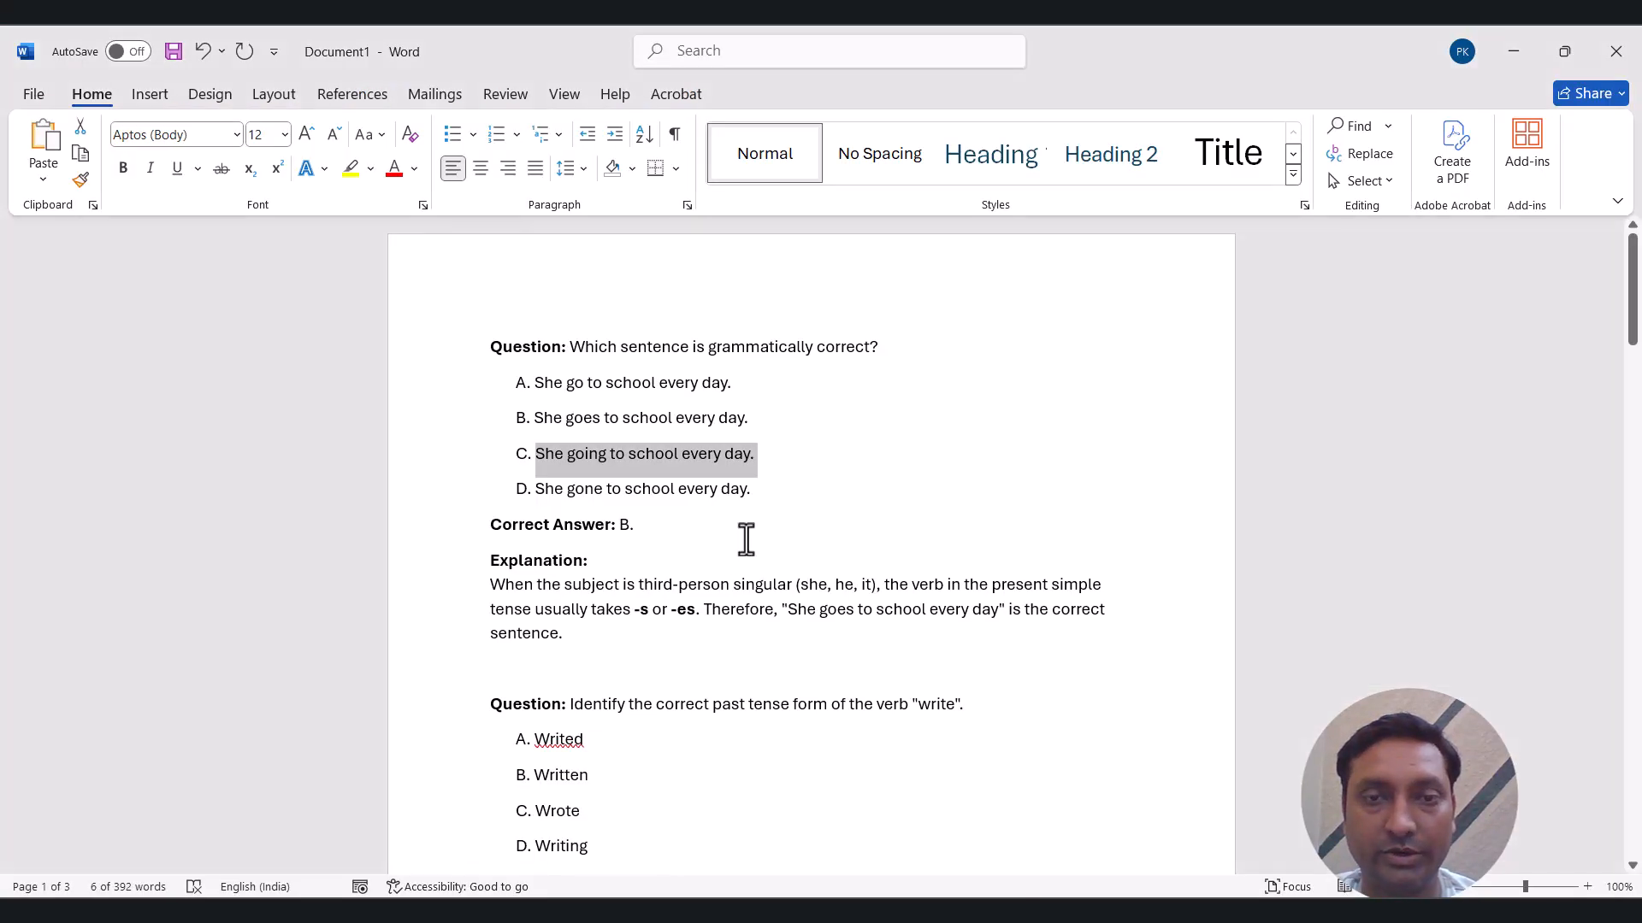
pyautogui.moveTo(754, 492); pyautogui.dragTo(538, 491)
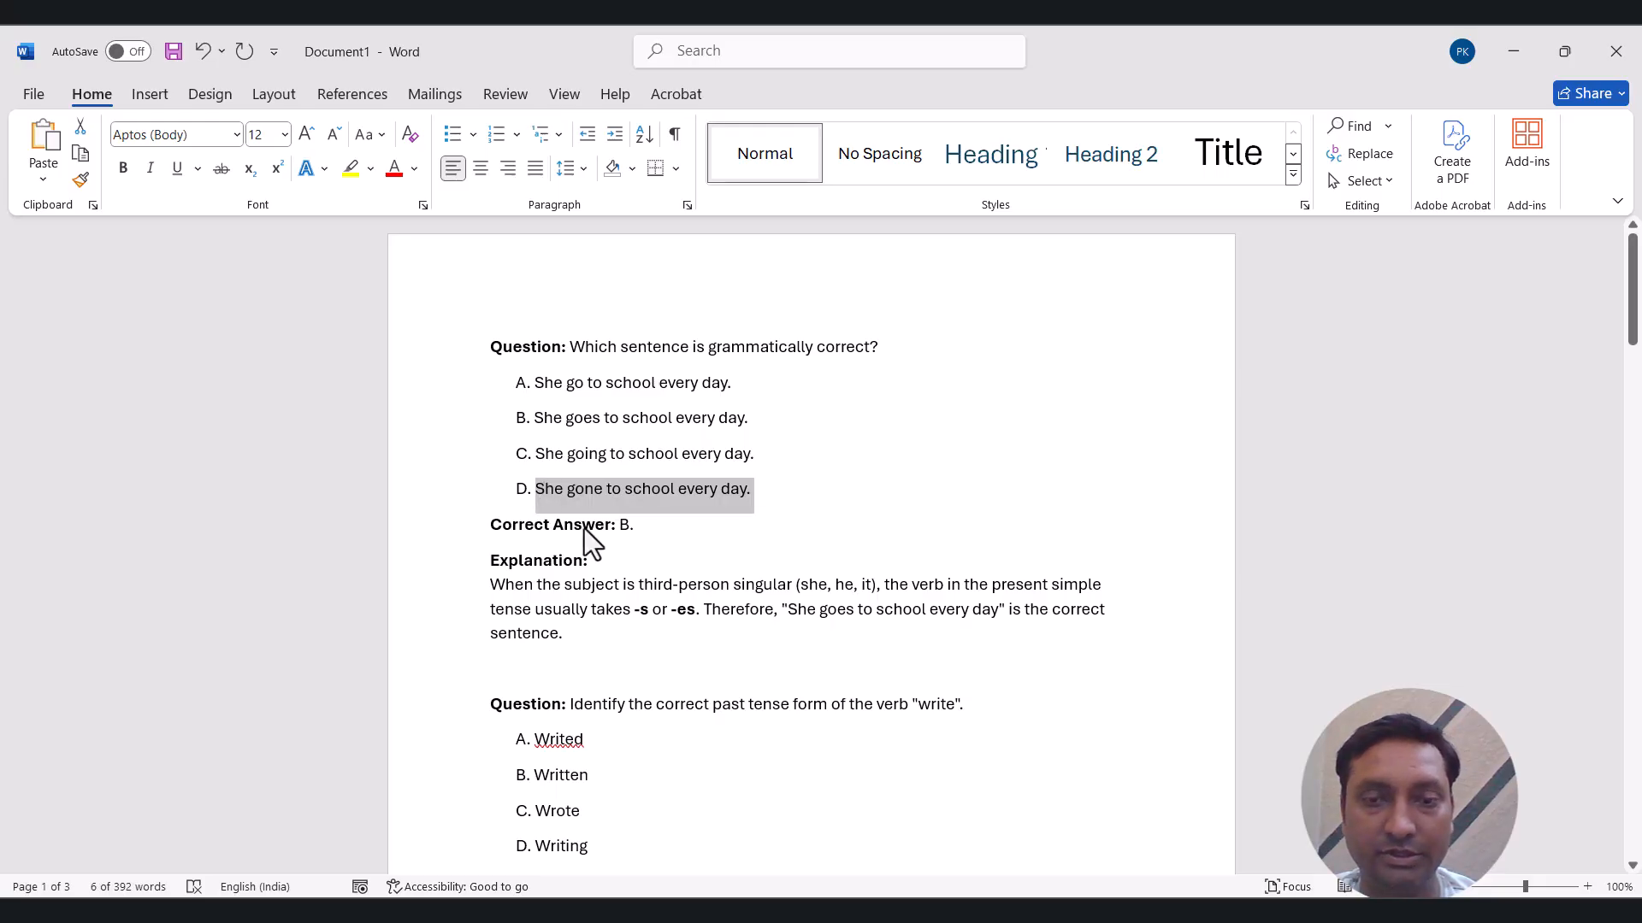
pyautogui.hotkey('ctrl', 'c')
pyautogui.hotkey('alt', 'Tab')
pyautogui.scroll(-2, 806, 781)
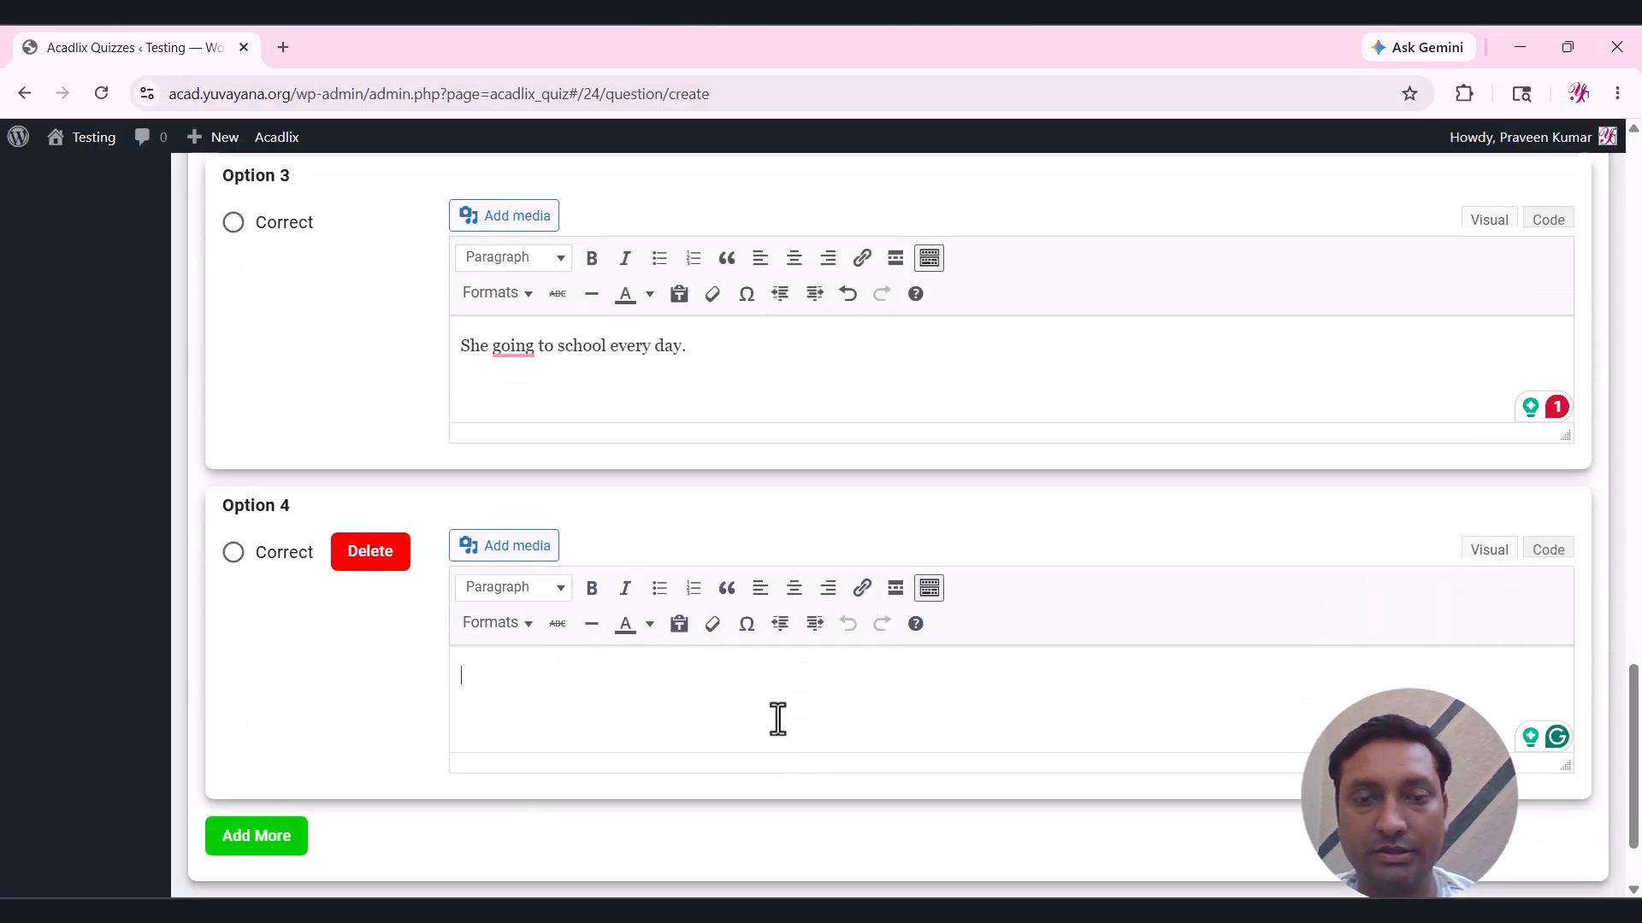
pyautogui.hotkey('ctrl', 'v')
pyautogui.hotkey('alt', 'Tab')
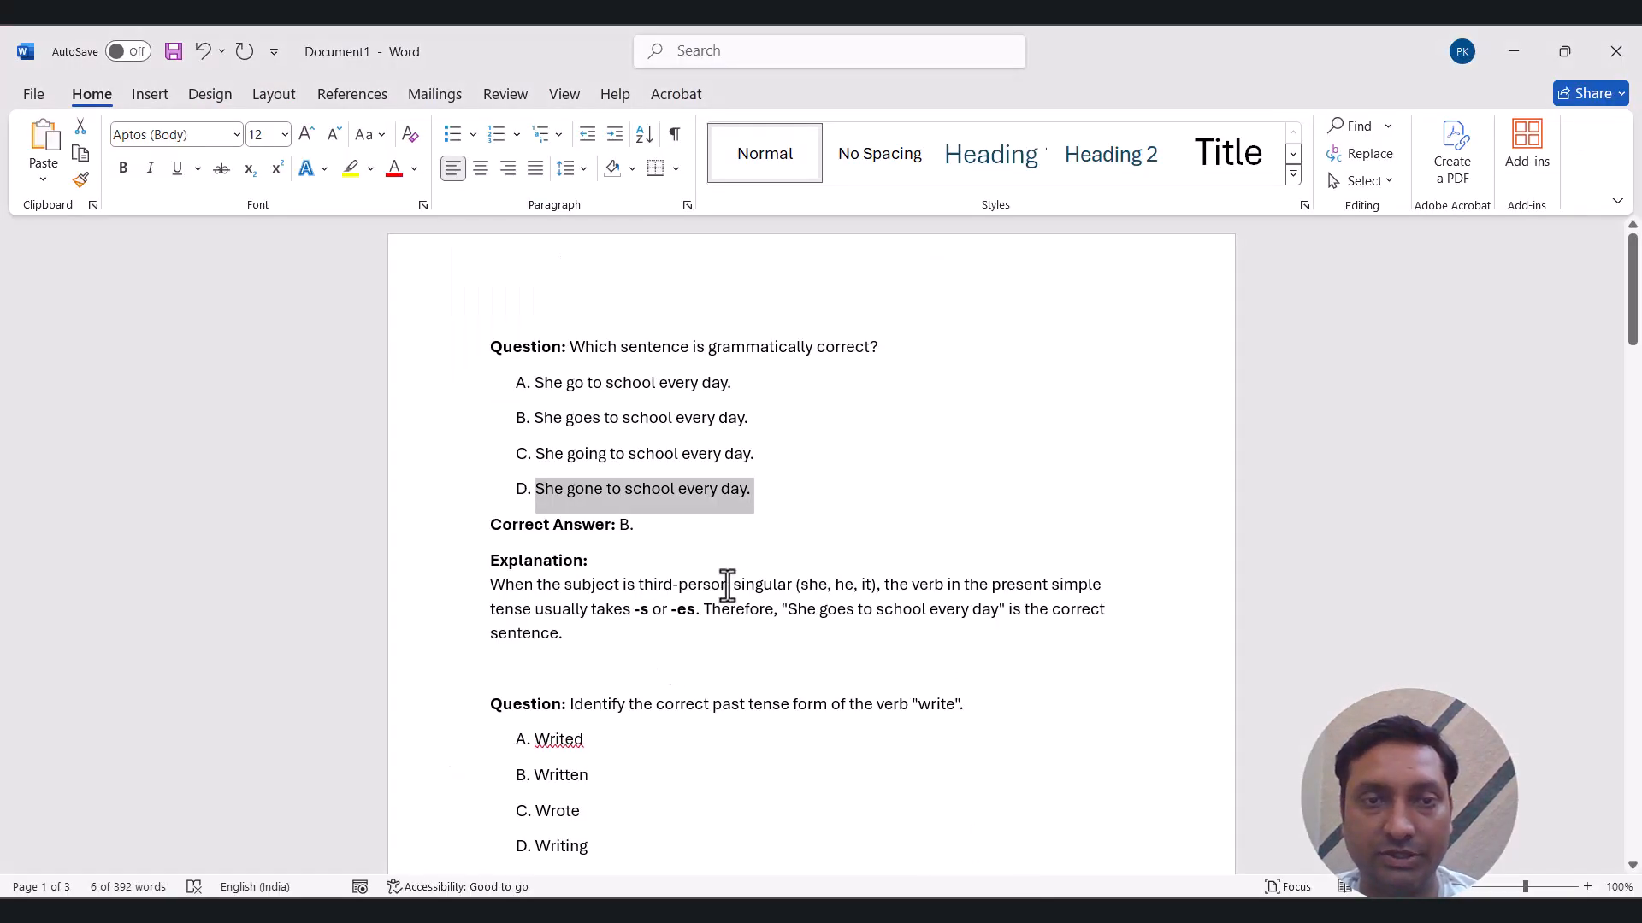
pyautogui.click(644, 530)
pyautogui.moveTo(644, 530); pyautogui.dragTo(618, 525)
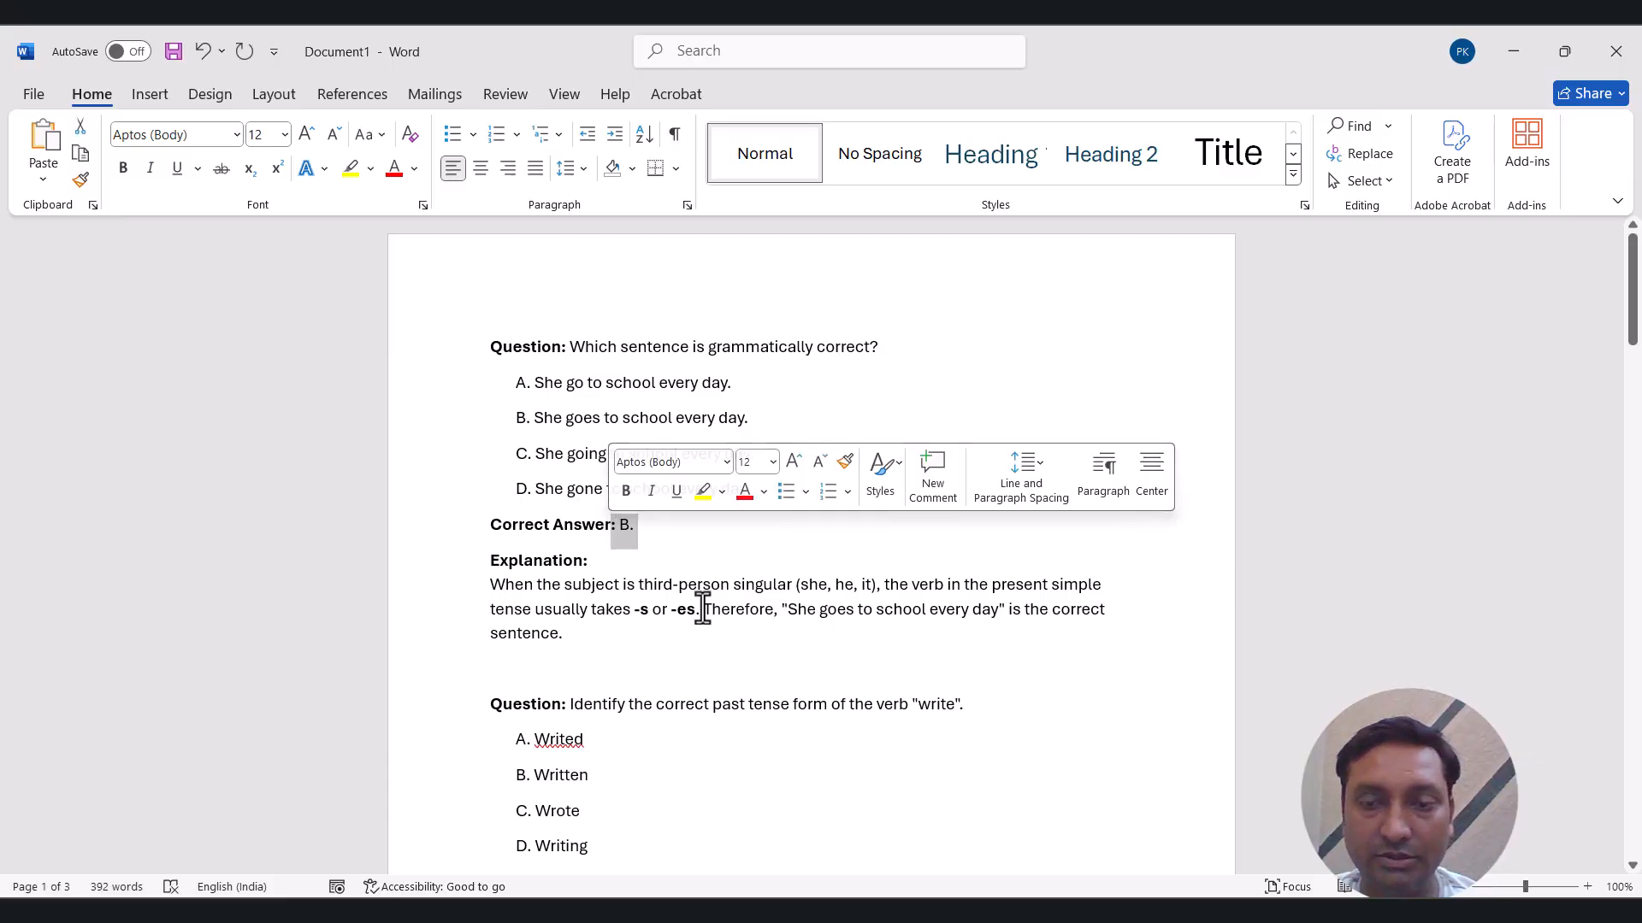
pyautogui.hotkey('ctrl', 'c')
pyautogui.hotkey('alt', 'Tab')
pyautogui.scroll(6, 633, 596)
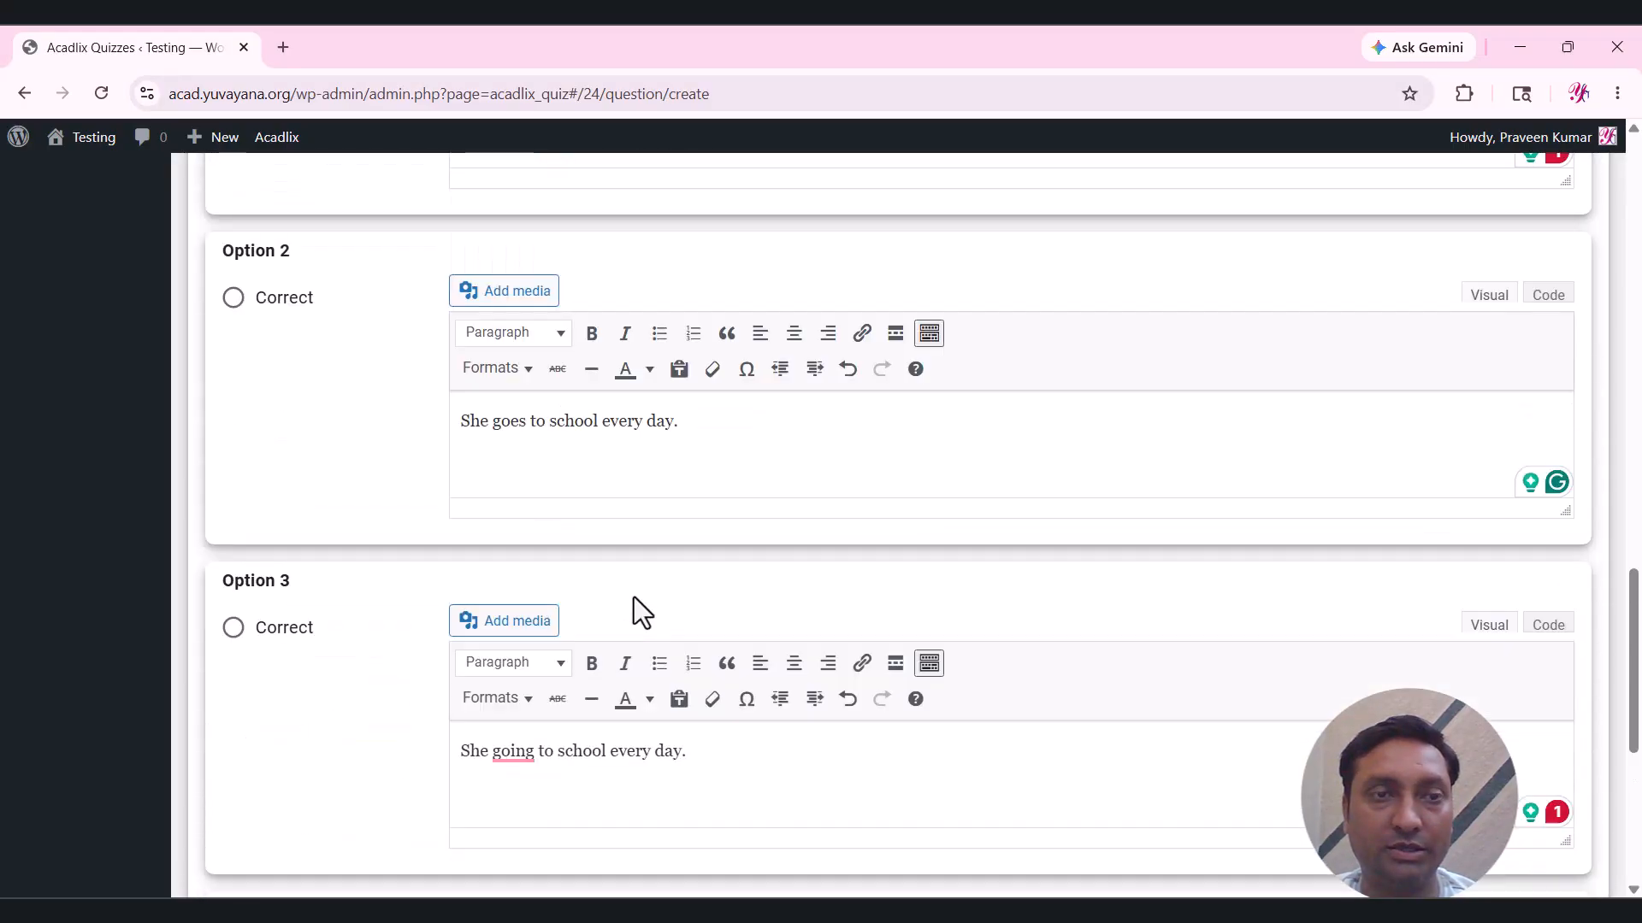
# Mark Option 2, 'She goes to school every day.', as correct and save the question.
pyautogui.click(284, 441)
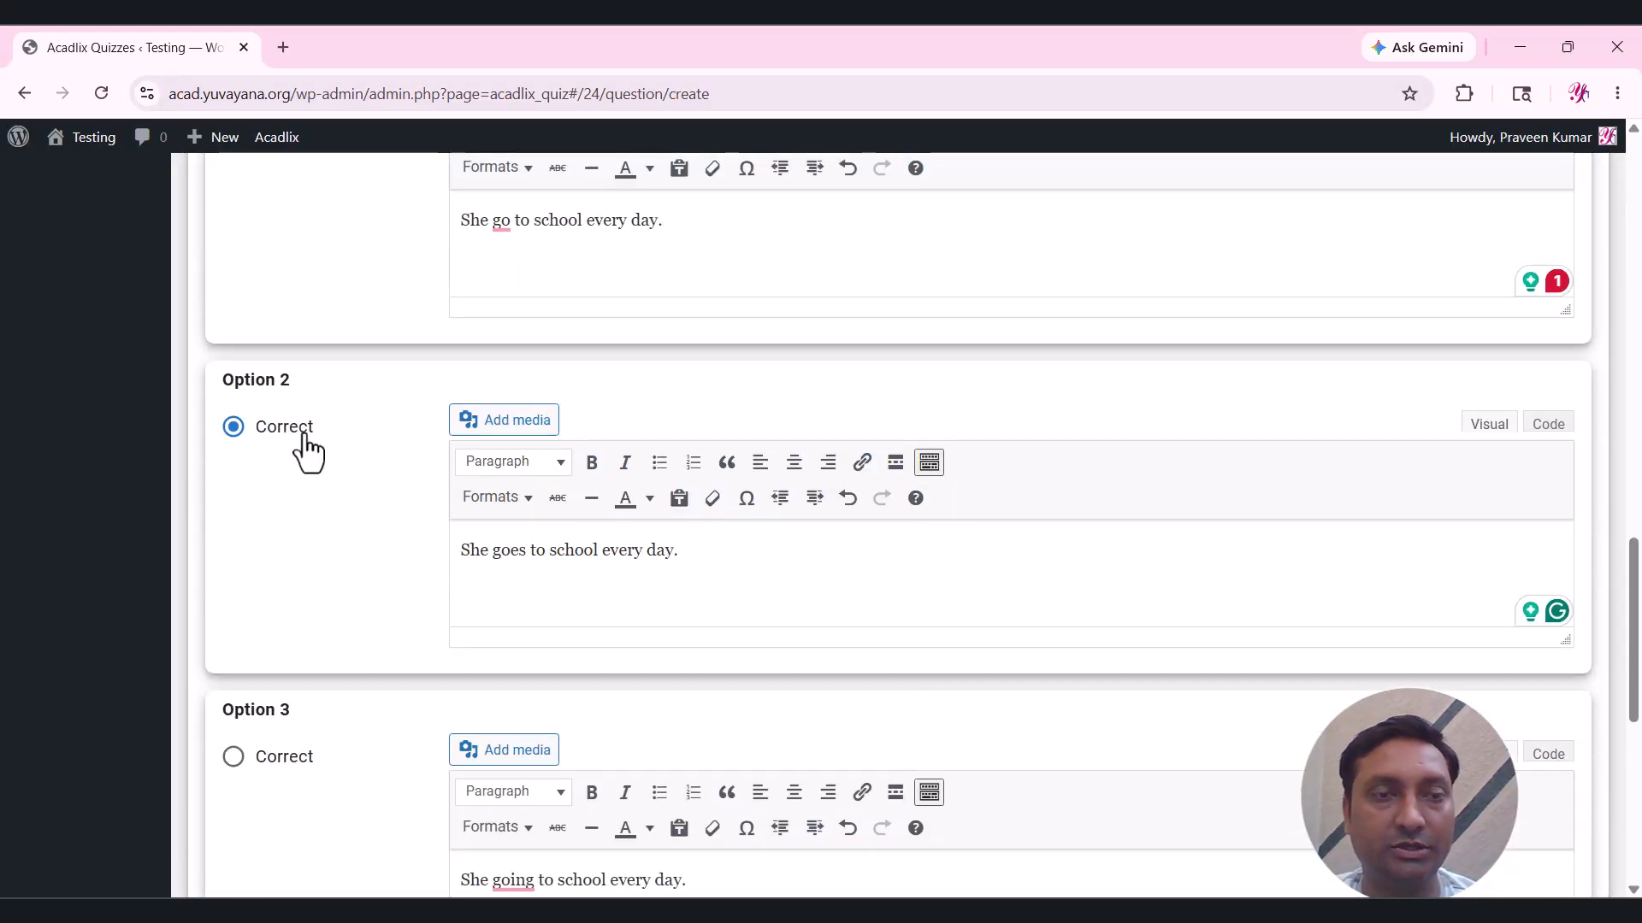
pyautogui.scroll(-7, 363, 567)
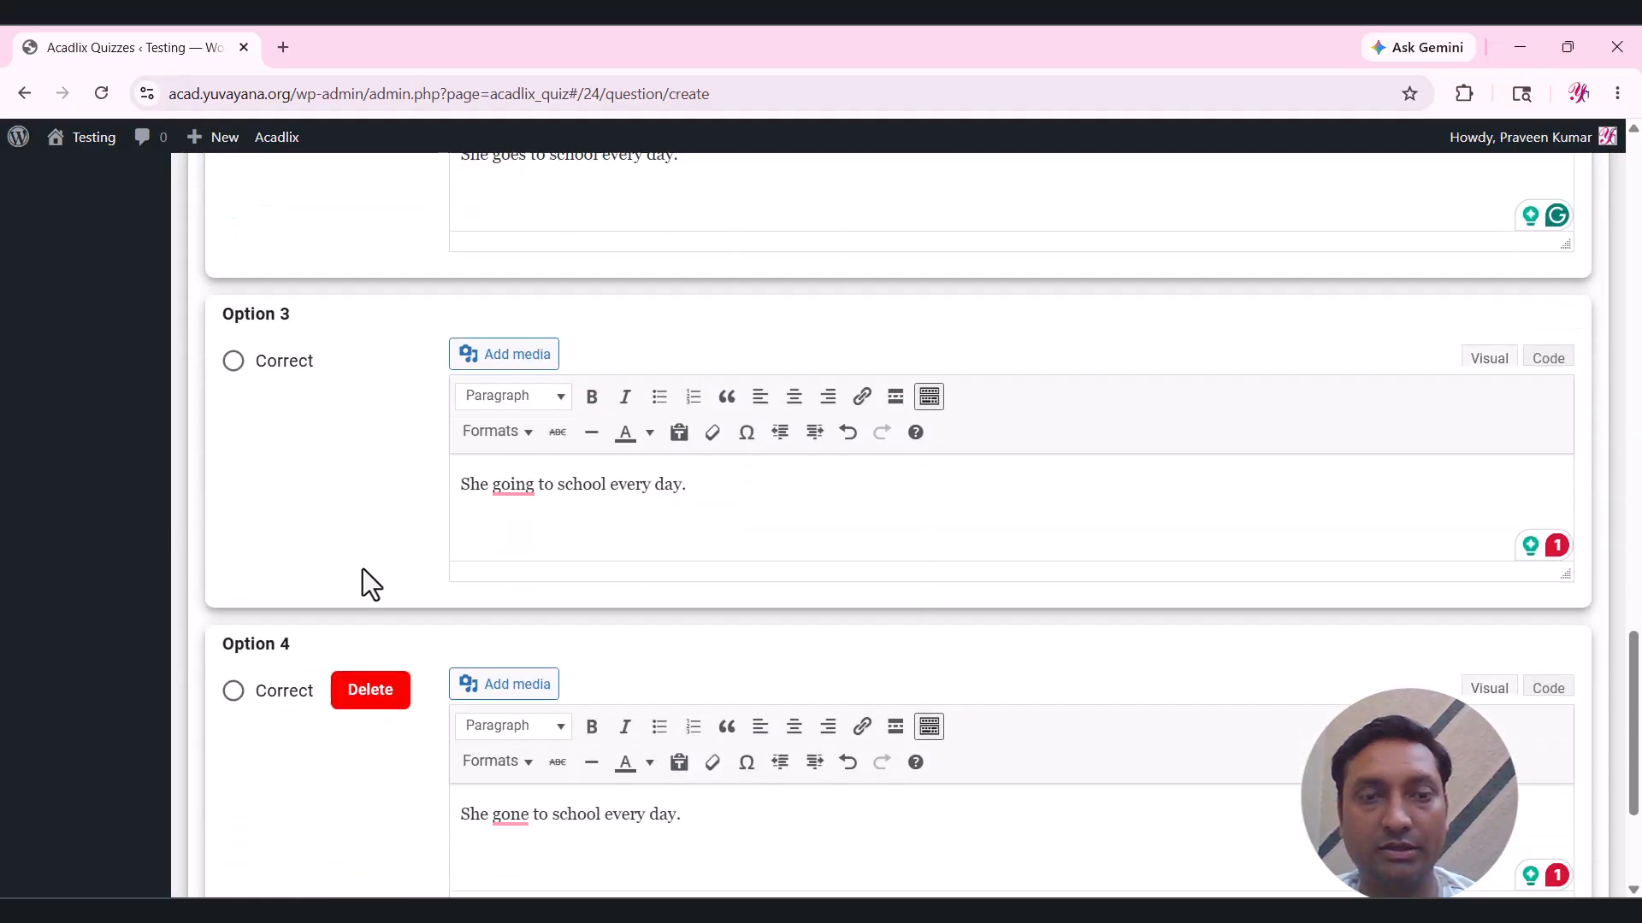
pyautogui.scroll(-1, 363, 567)
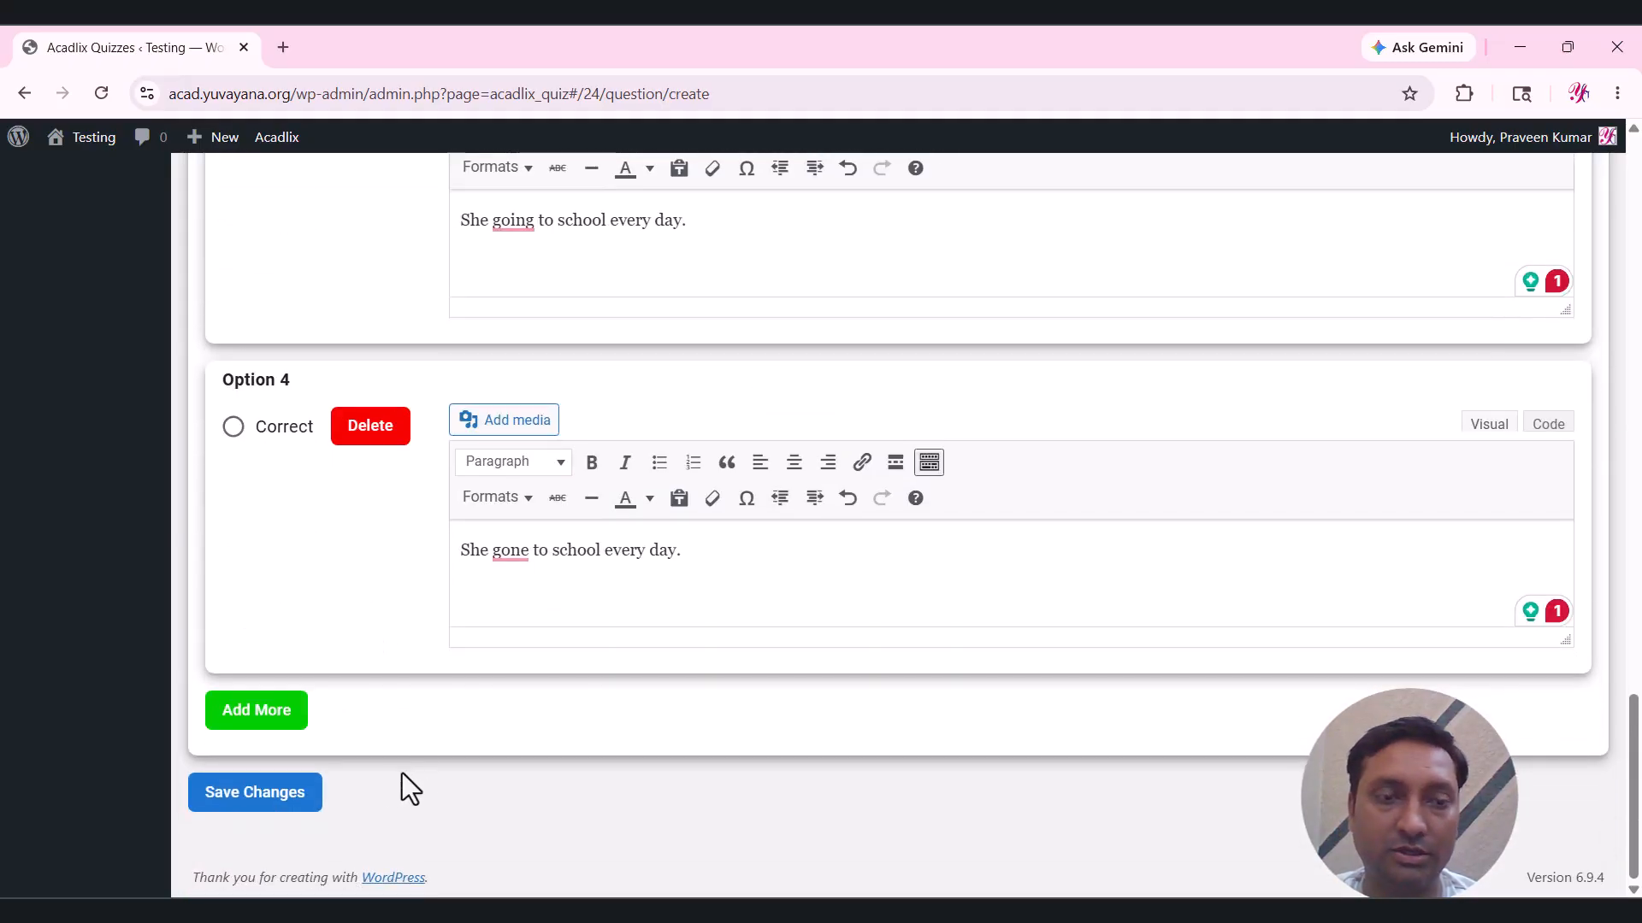
pyautogui.click(248, 792)
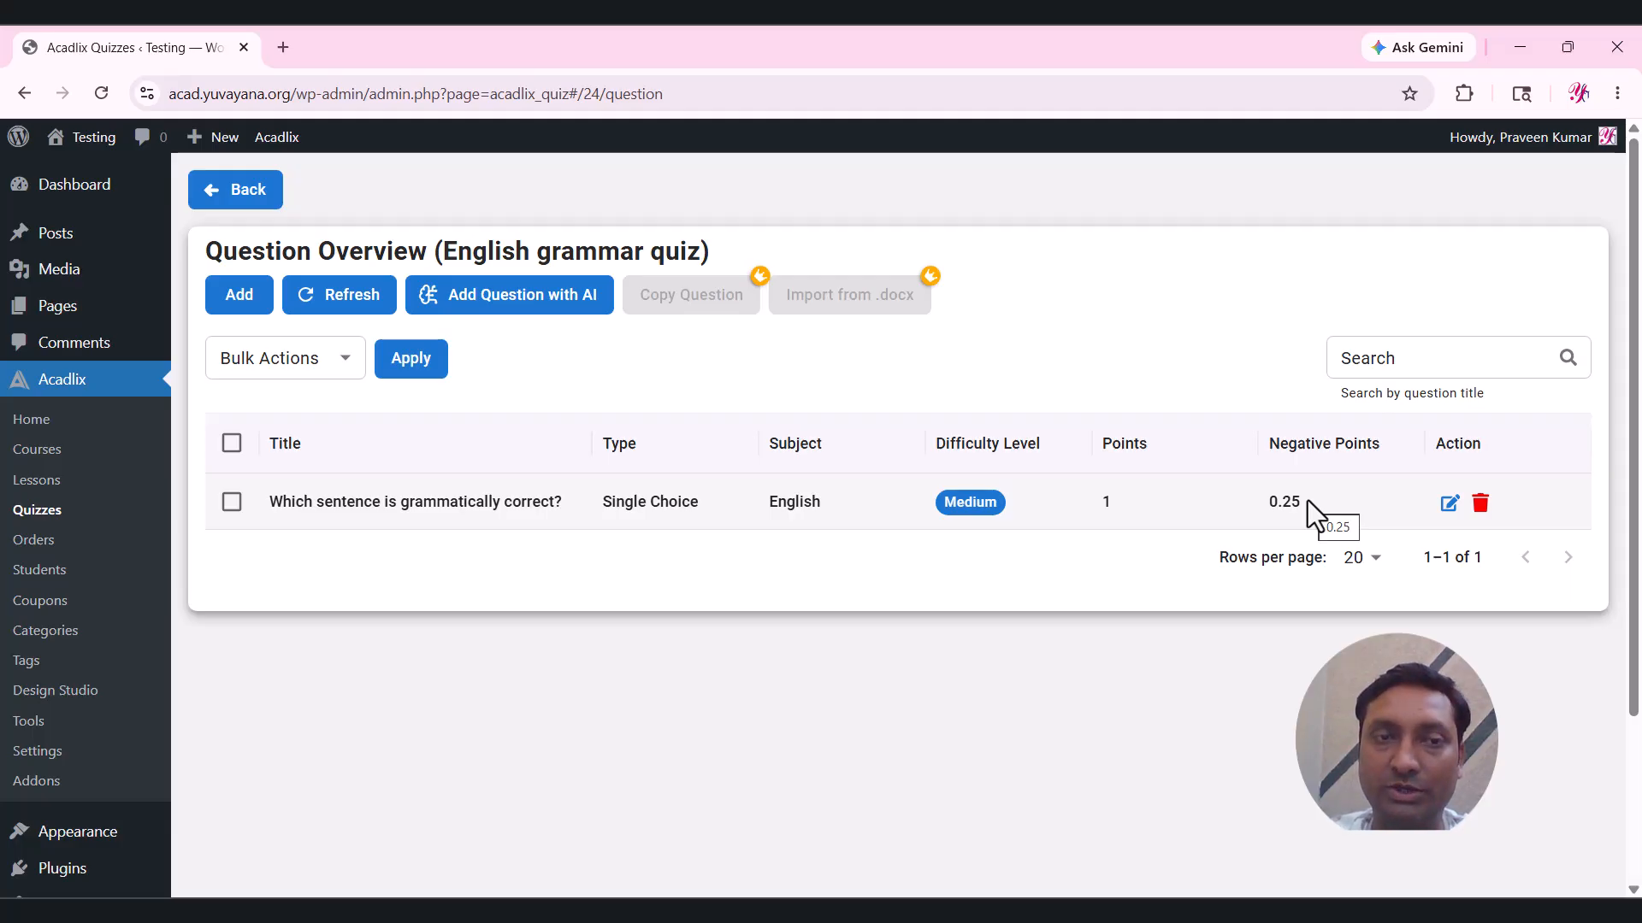
# Add a new question and paste 'Which of the following are pronouns? (Select all that apply.)' from Word.
pyautogui.click(233, 299)
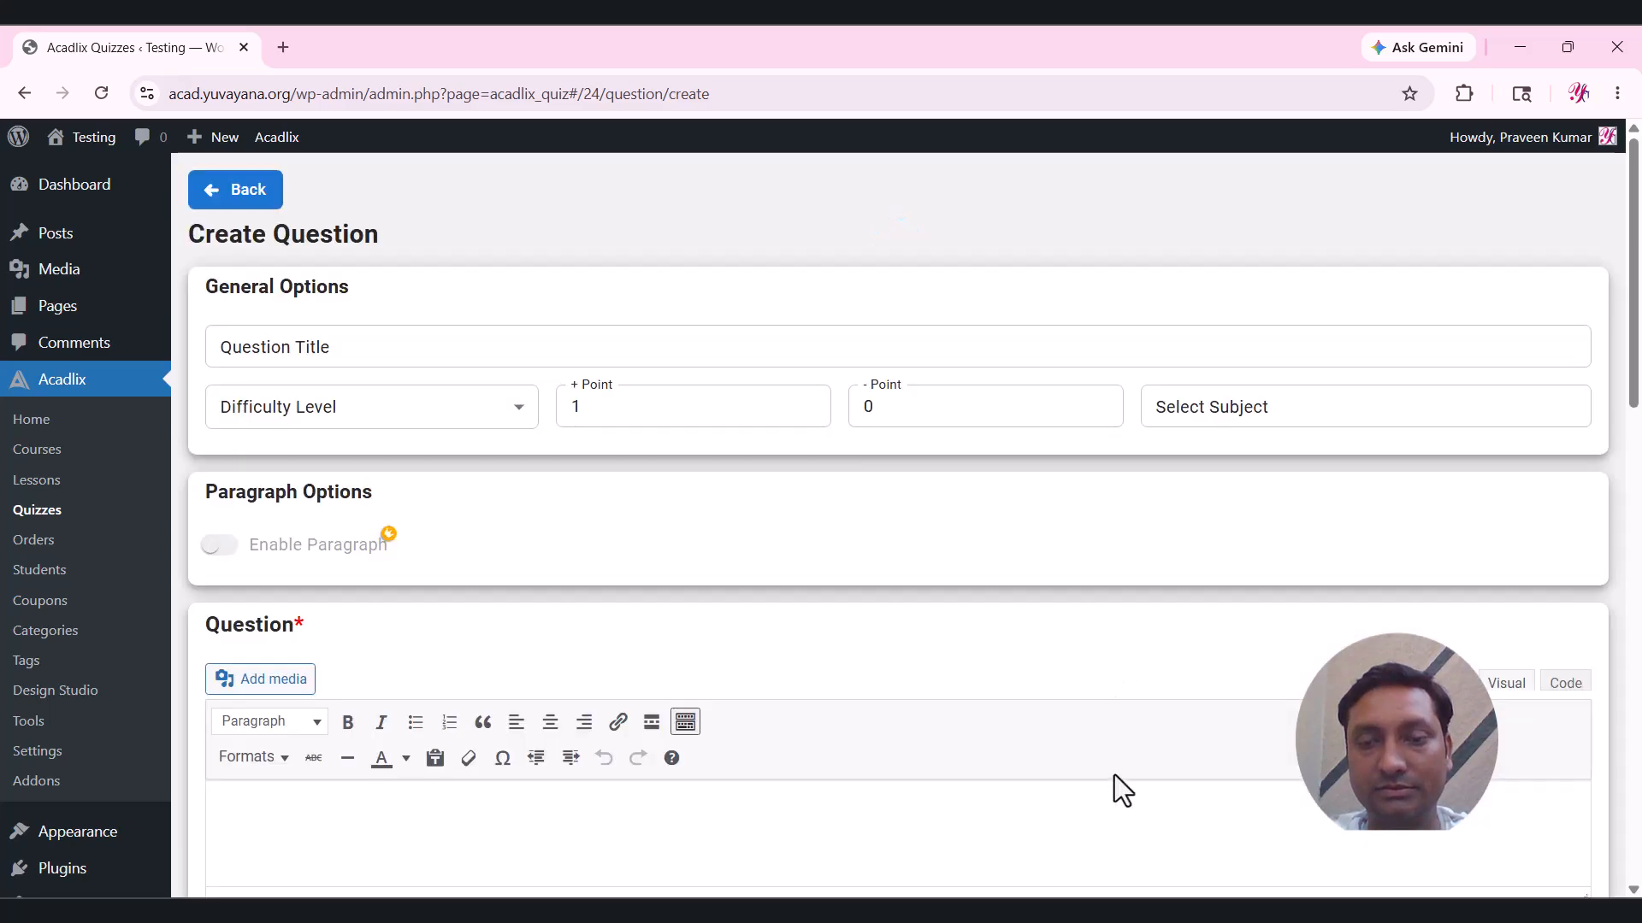
pyautogui.hotkey('alt', 'Tab')
pyautogui.scroll(-9, 878, 659)
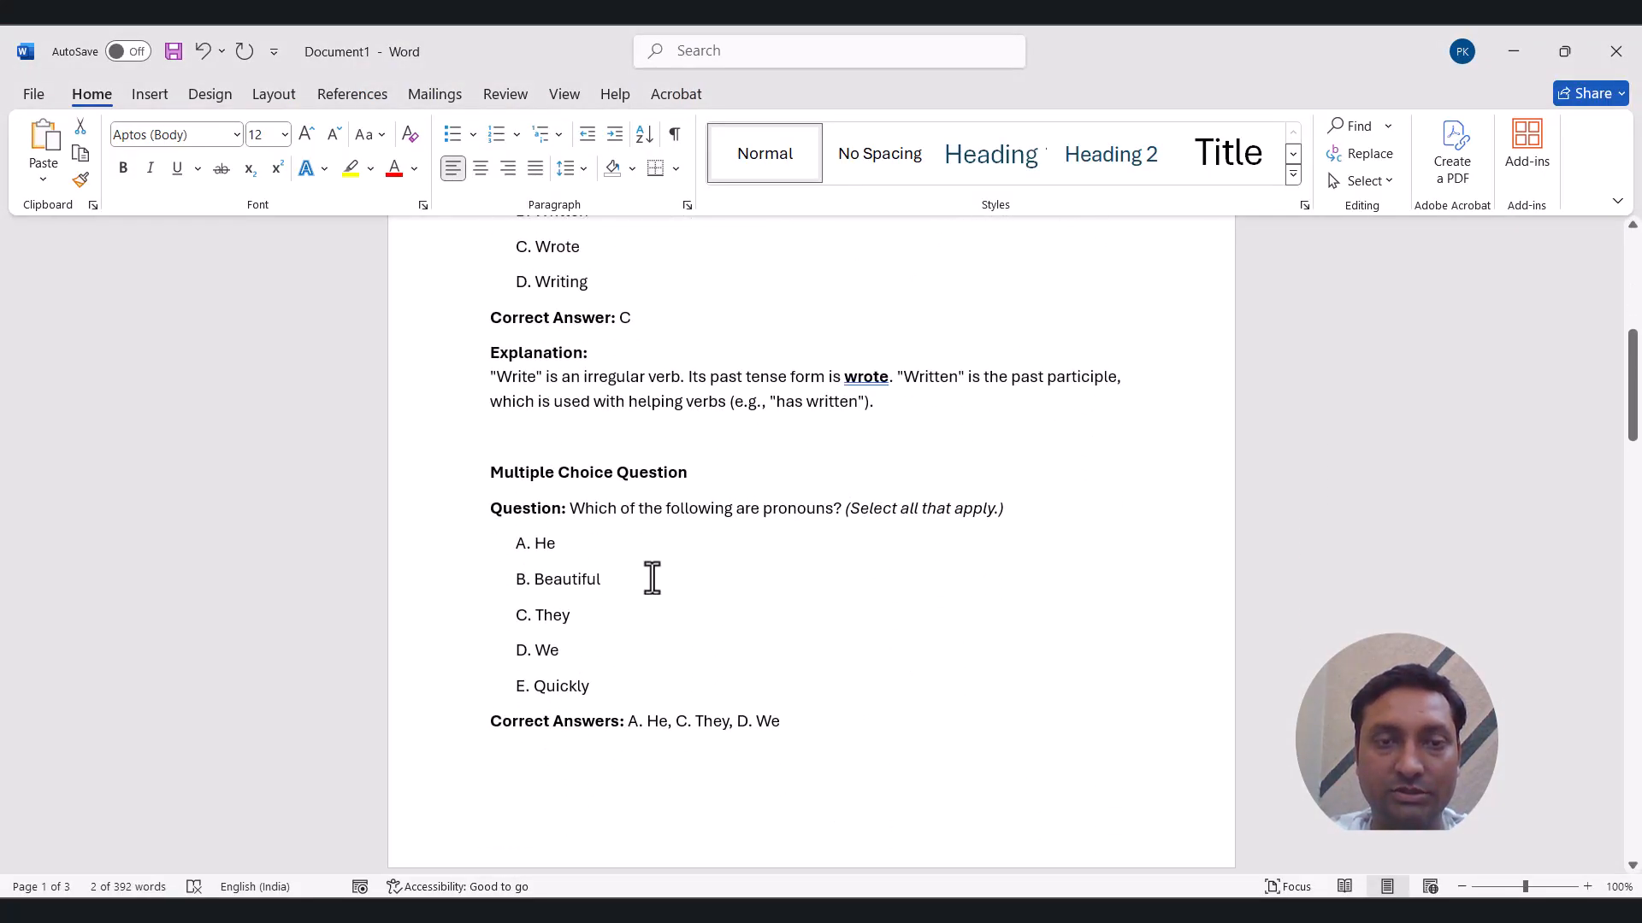
pyautogui.moveTo(571, 513); pyautogui.dragTo(1009, 503)
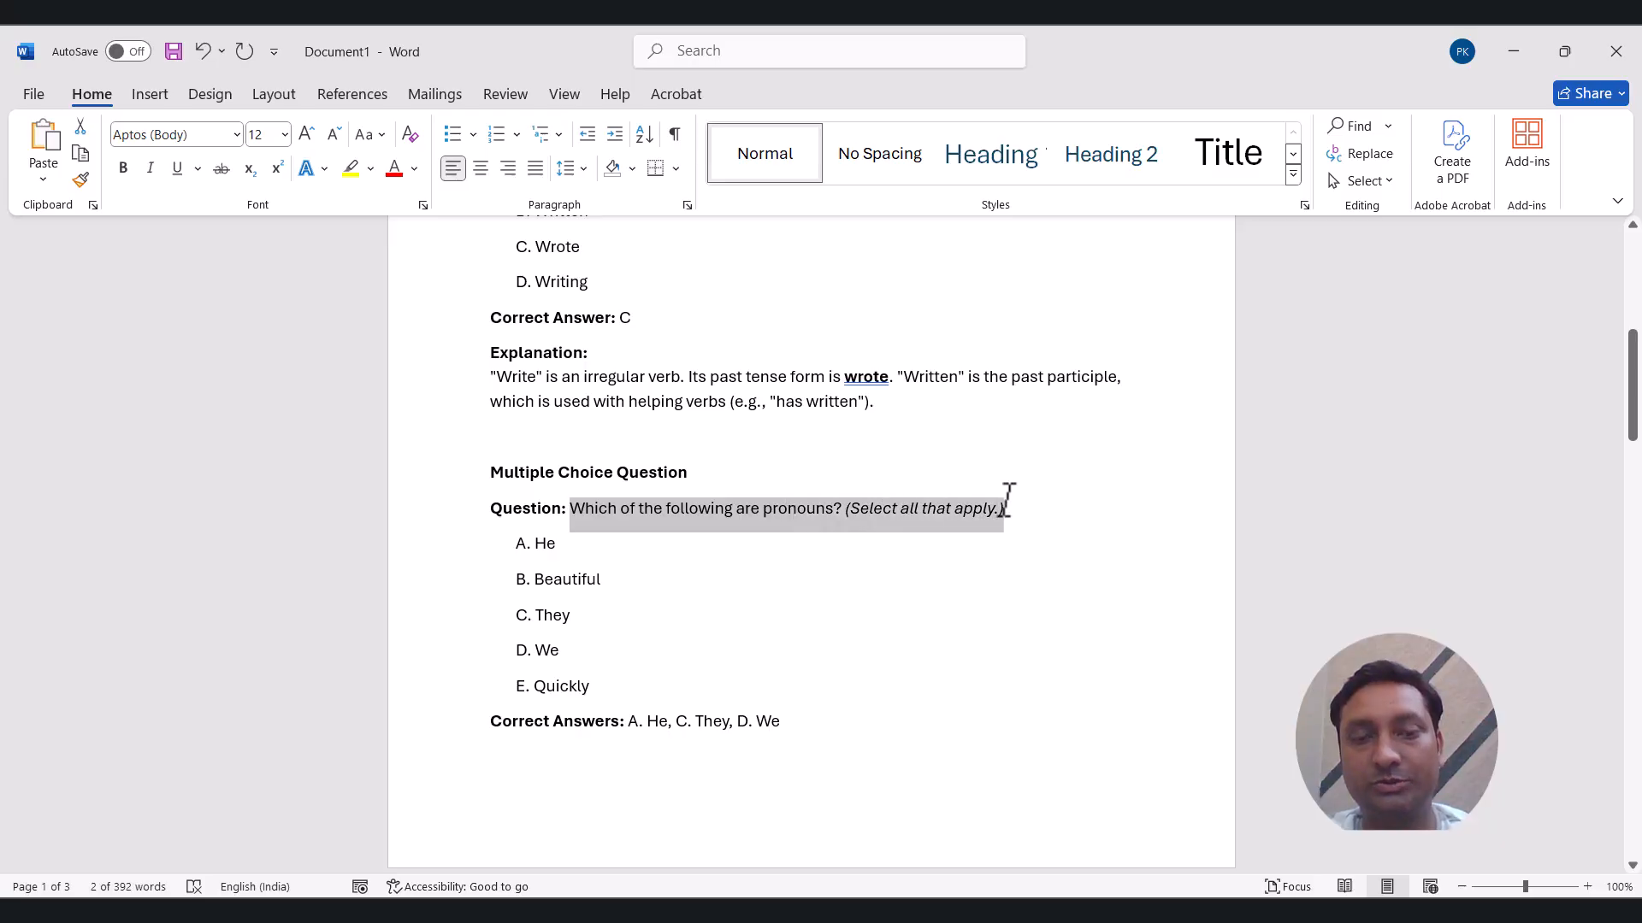
pyautogui.hotkey('alt', 'Tab')
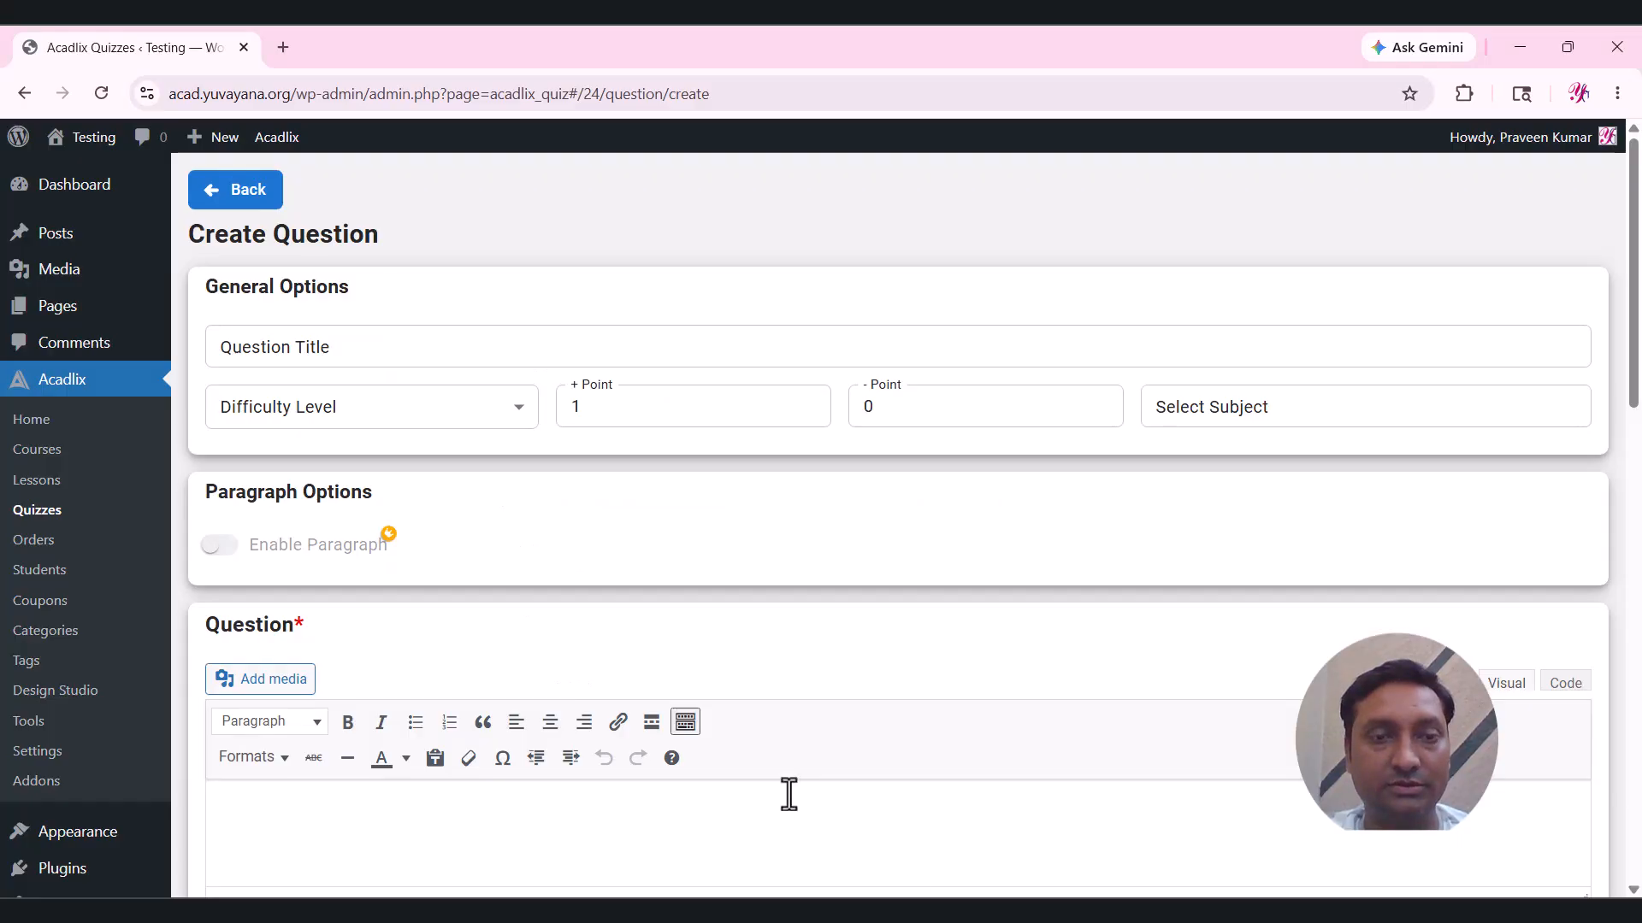
pyautogui.scroll(-1, 645, 759)
pyautogui.scroll(1, 646, 759)
pyautogui.scroll(-3, 458, 800)
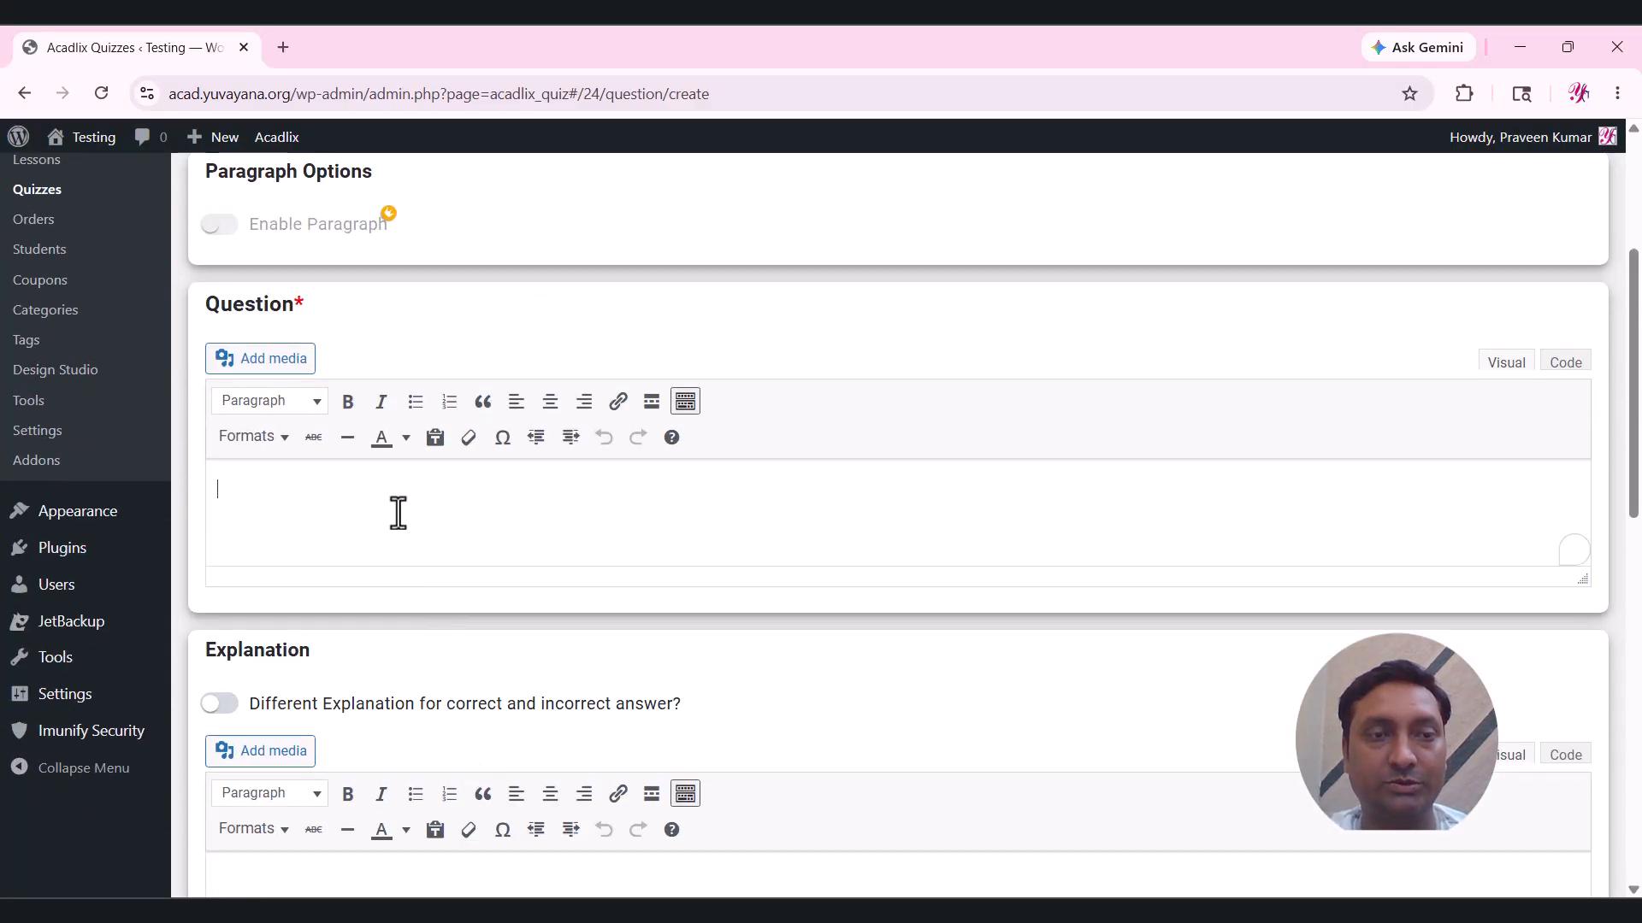
pyautogui.hotkey('ctrl', 'v')
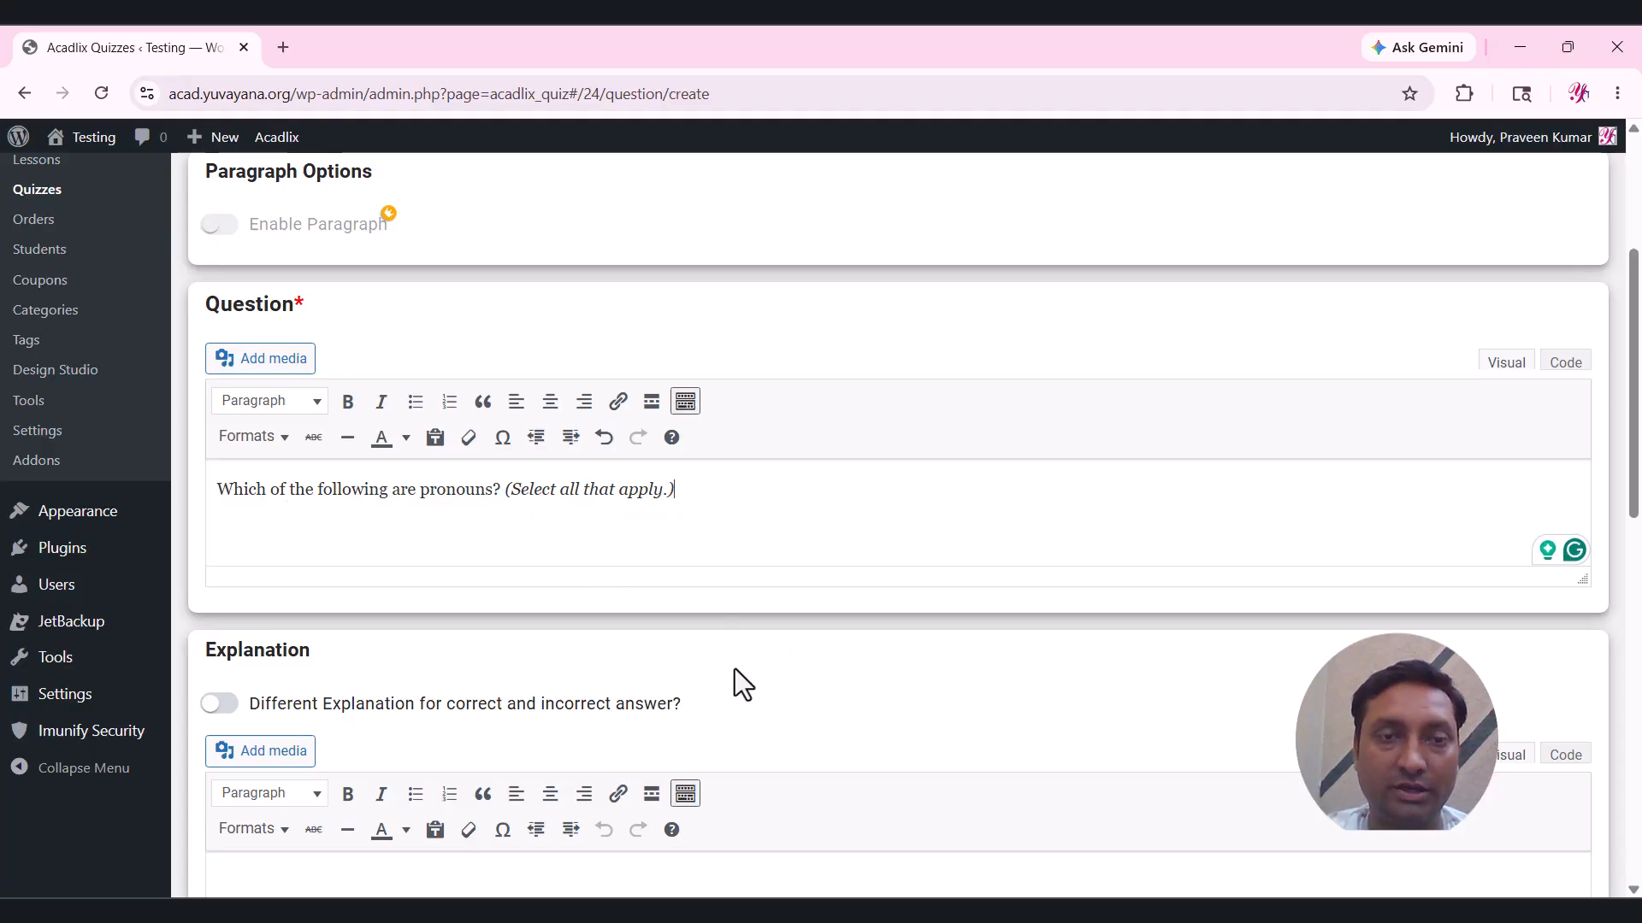
# Paste the pronouns explanation paragraph from Word into the Explanation field.
pyautogui.scroll(-2, 734, 742)
pyautogui.hotkey('alt', 'Tab')
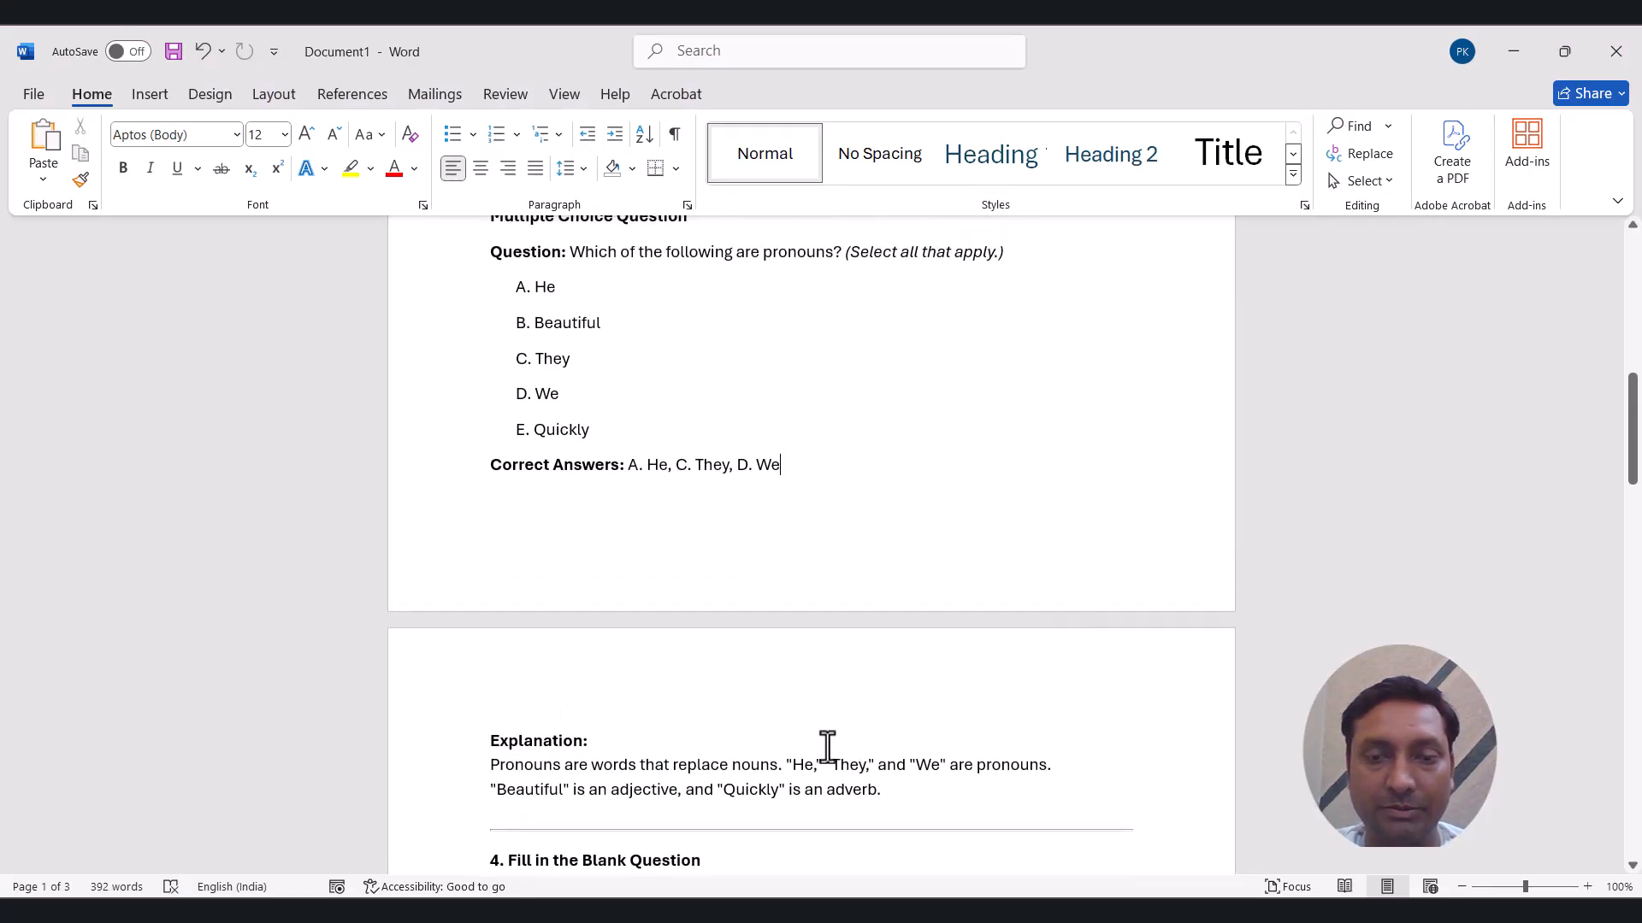
pyautogui.moveTo(895, 790); pyautogui.dragTo(506, 769)
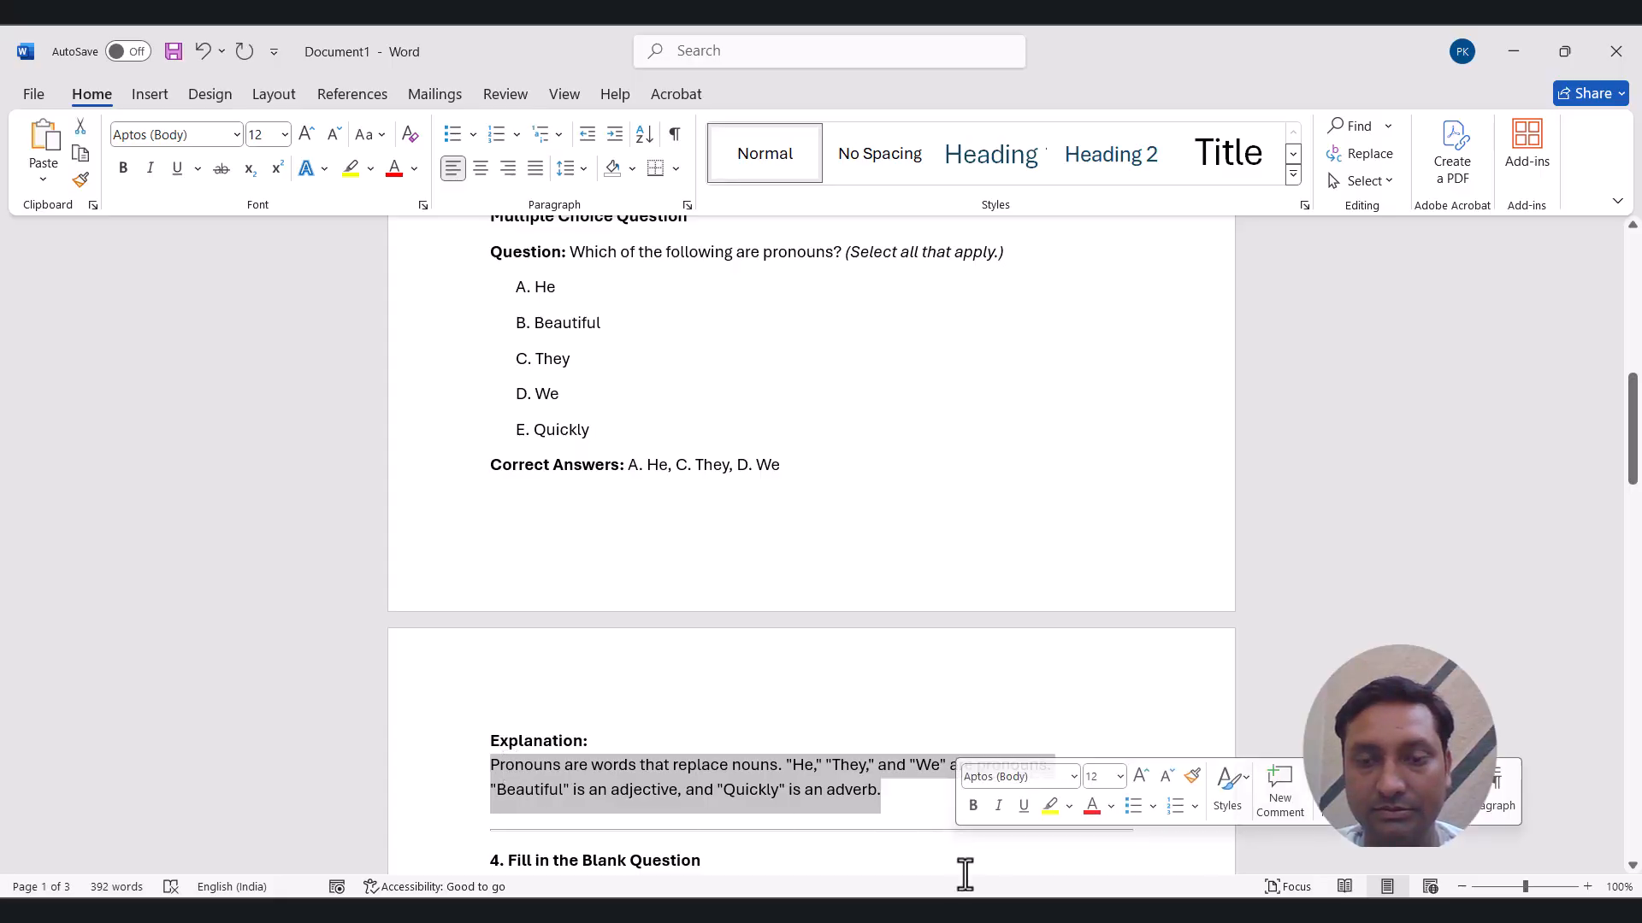
pyautogui.hotkey('alt', 'Tab')
pyautogui.click(539, 568)
pyautogui.hotkey('ctrl', 'v')
pyautogui.scroll(-2, 539, 568)
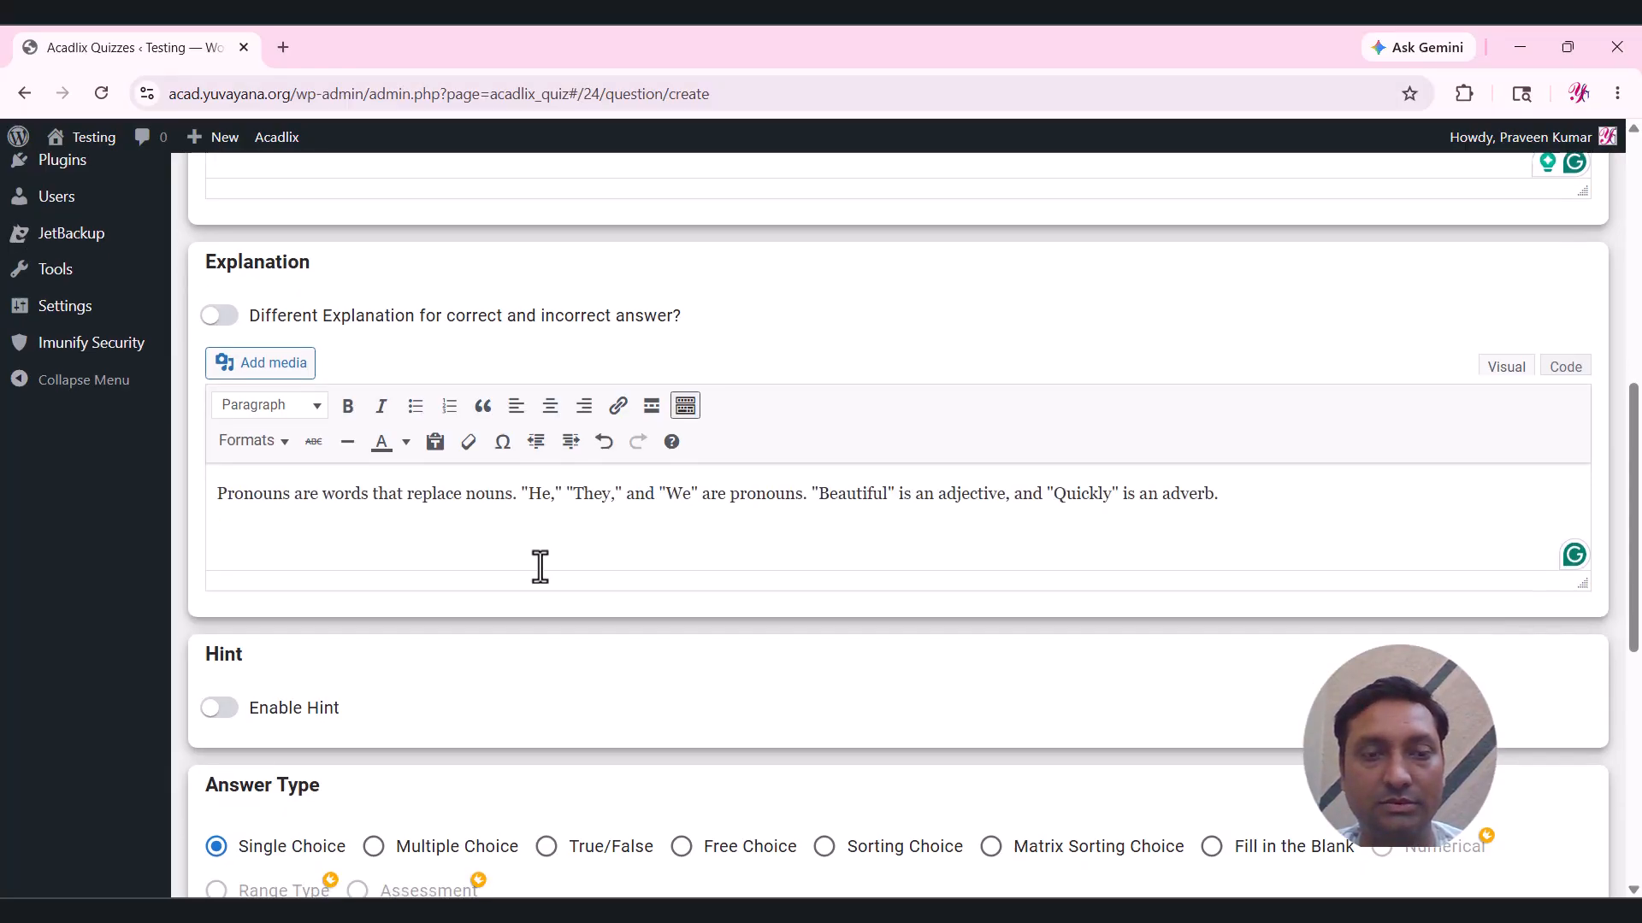
# Switch the pronouns question to Multiple Choice and put He from the Word notes into Option 1.
pyautogui.click(442, 758)
pyautogui.scroll(-6, 946, 597)
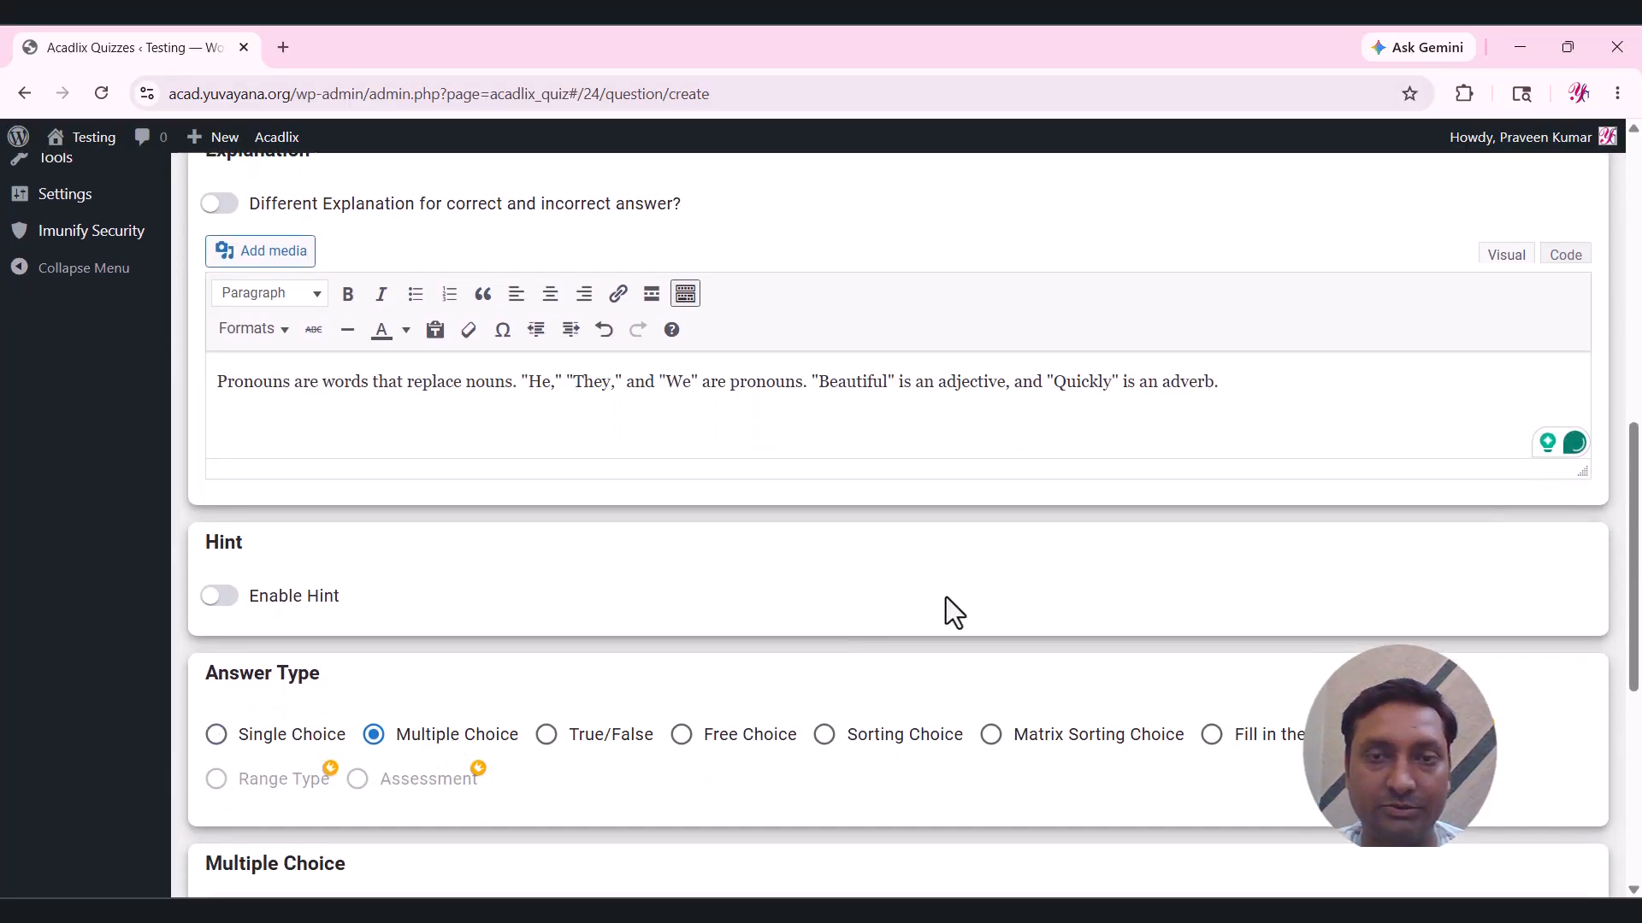
pyautogui.click(945, 597)
pyautogui.hotkey('alt', 'Tab')
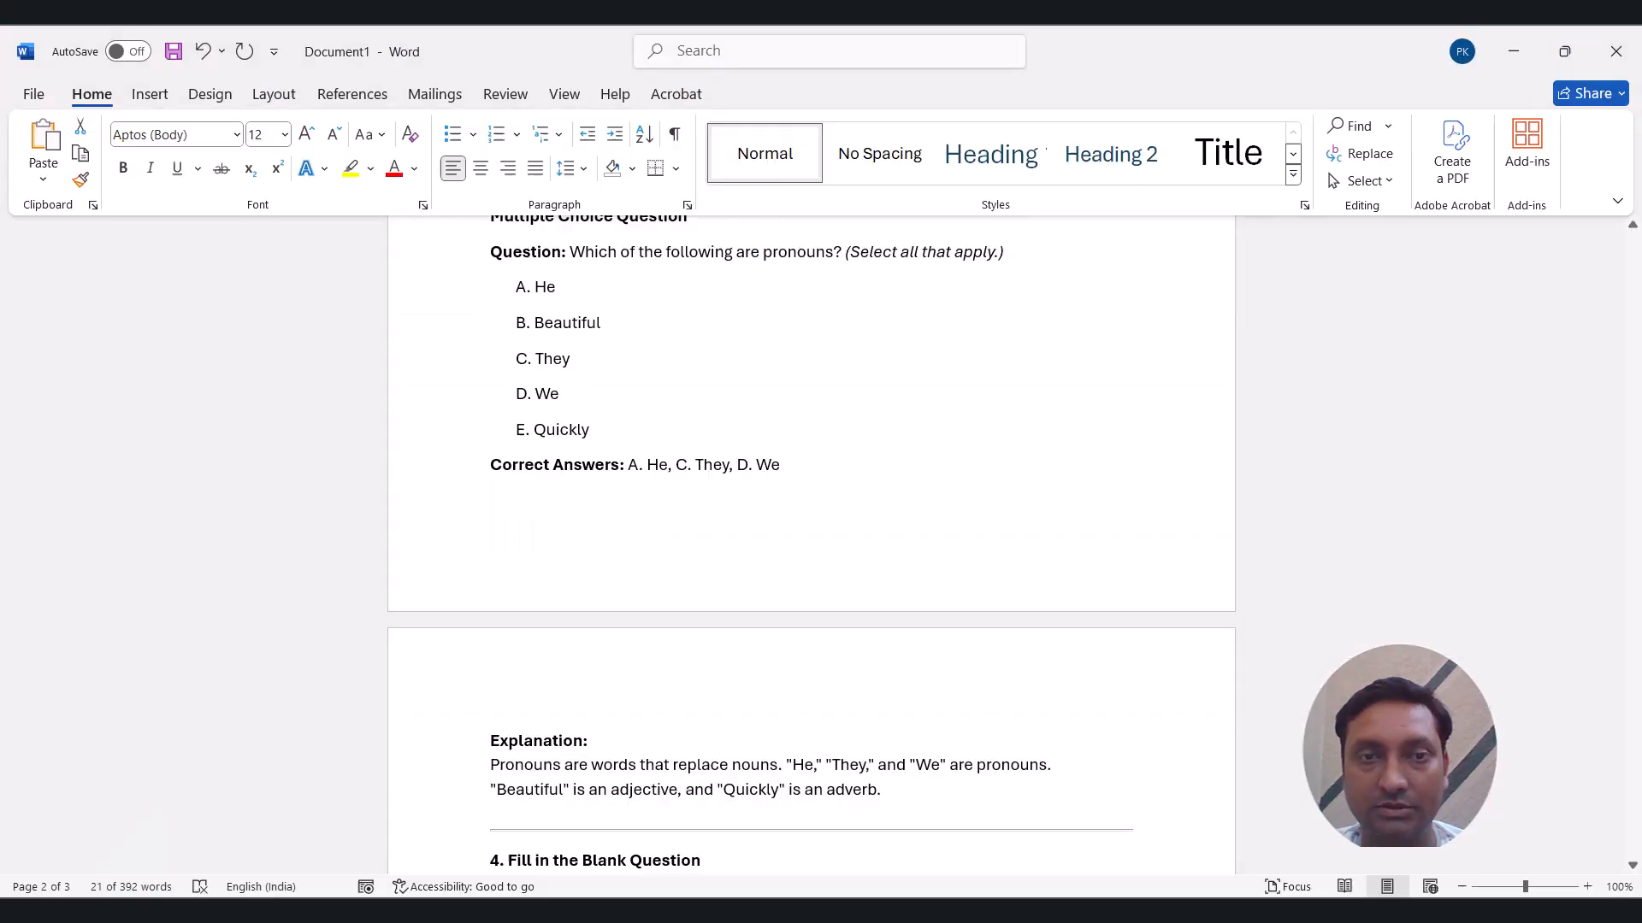
pyautogui.moveTo(566, 292); pyautogui.dragTo(530, 293)
pyautogui.hotkey('alt', 'Tab')
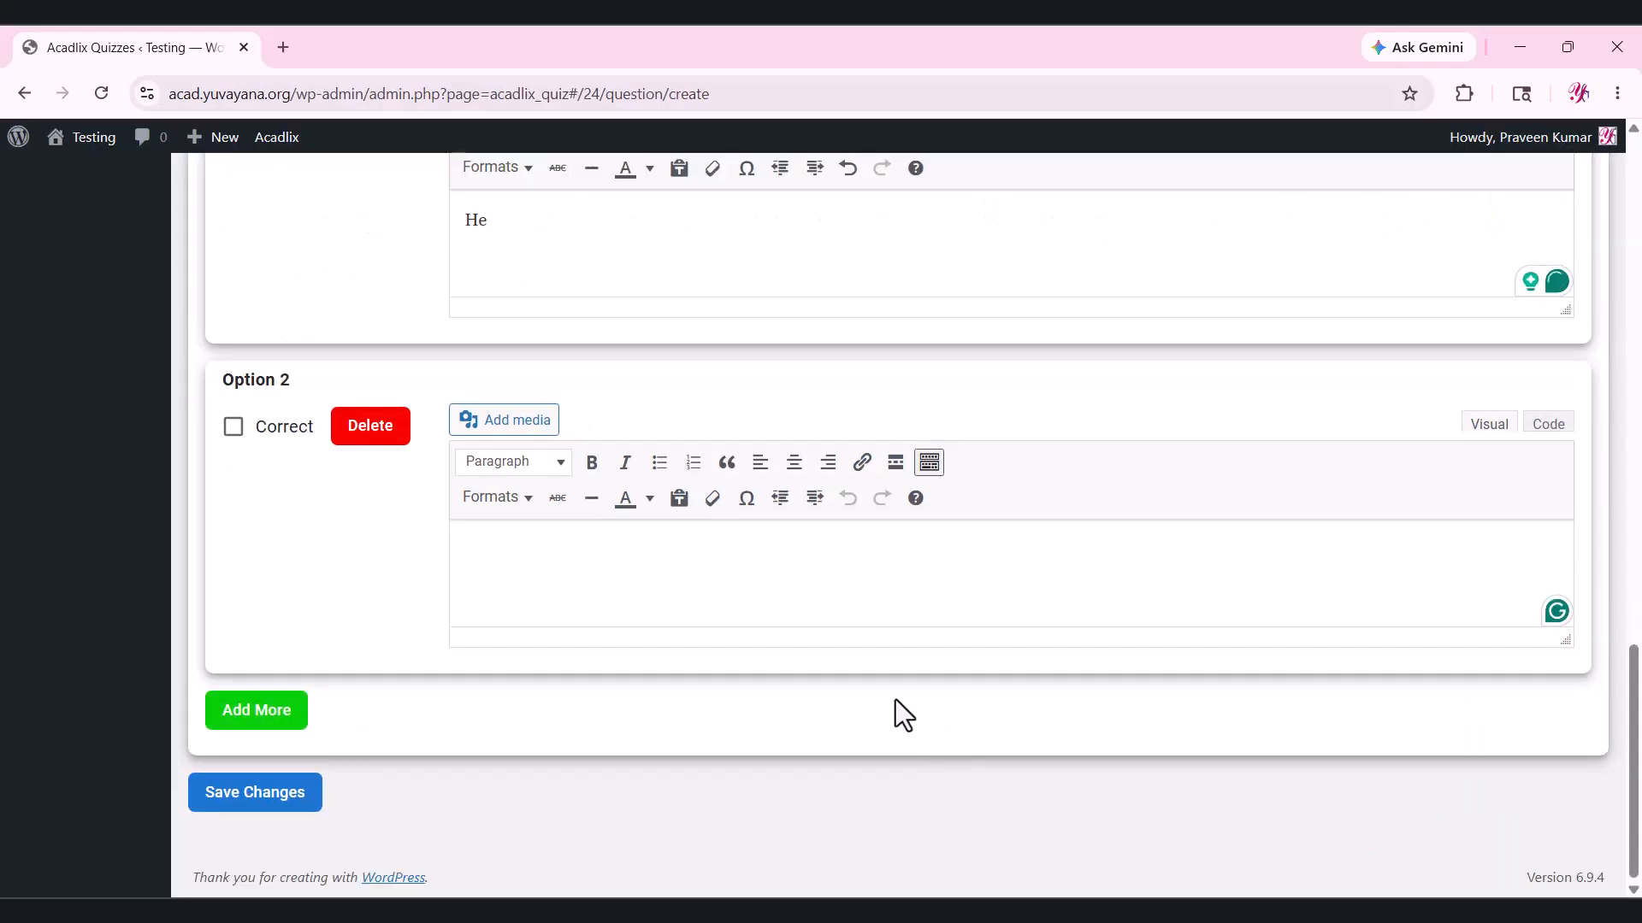
# Copy Beautiful, They, We and Quickly from the Word notes into the next answer options.
pyautogui.hotkey('alt', 'Tab')
pyautogui.moveTo(601, 325); pyautogui.dragTo(536, 329)
pyautogui.hotkey('alt', 'Tab')
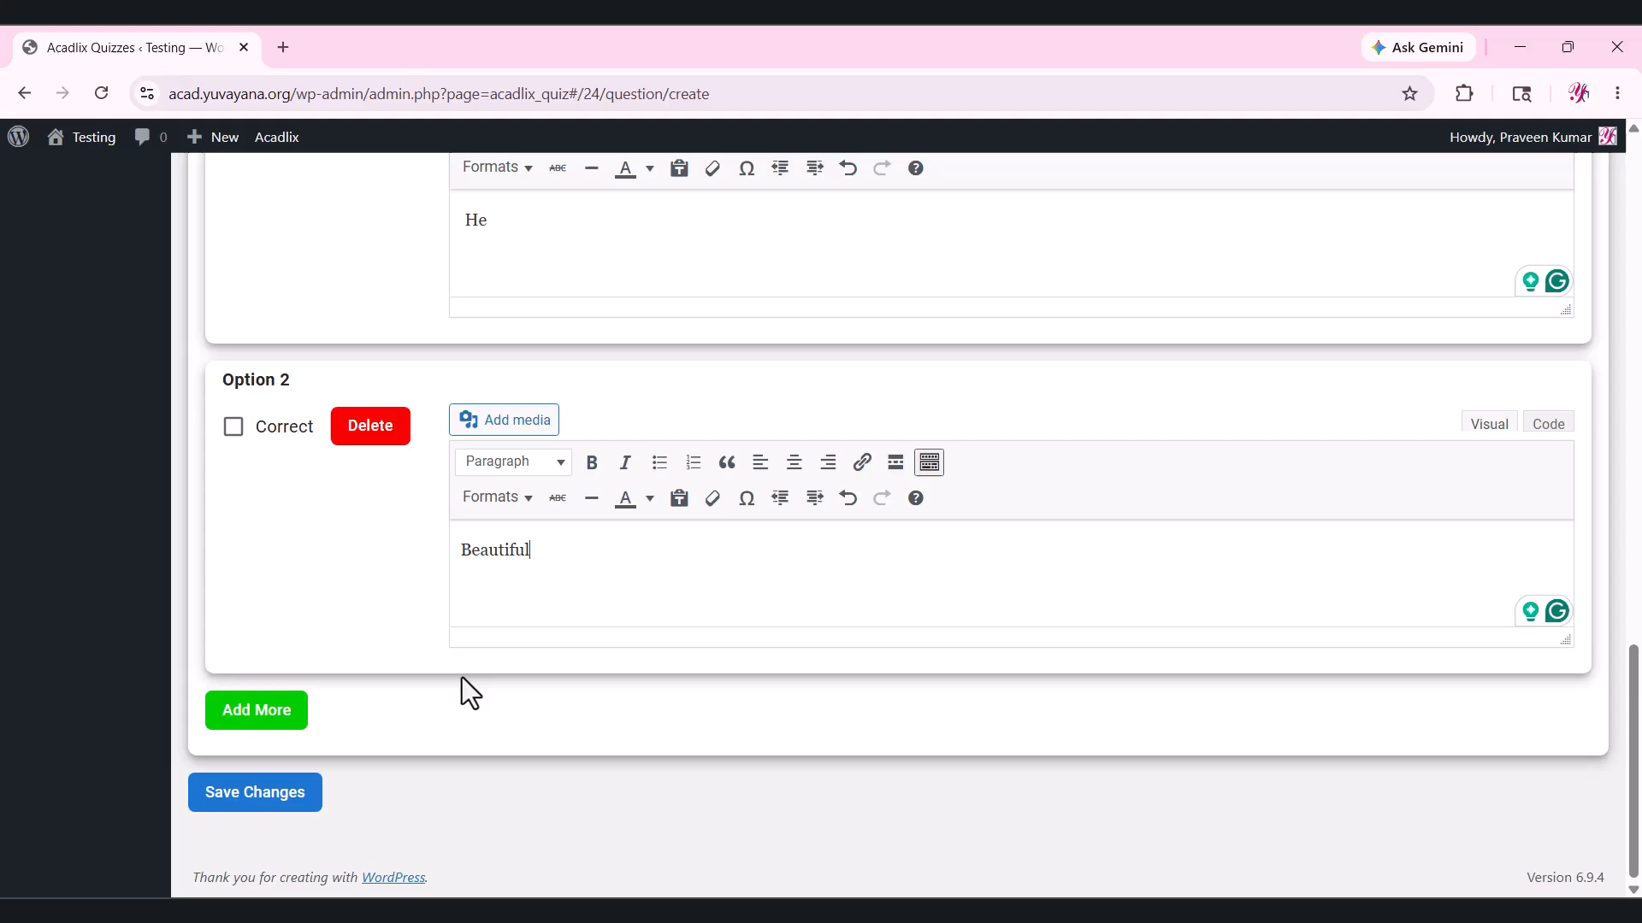
pyautogui.hotkey('alt', 'Tab')
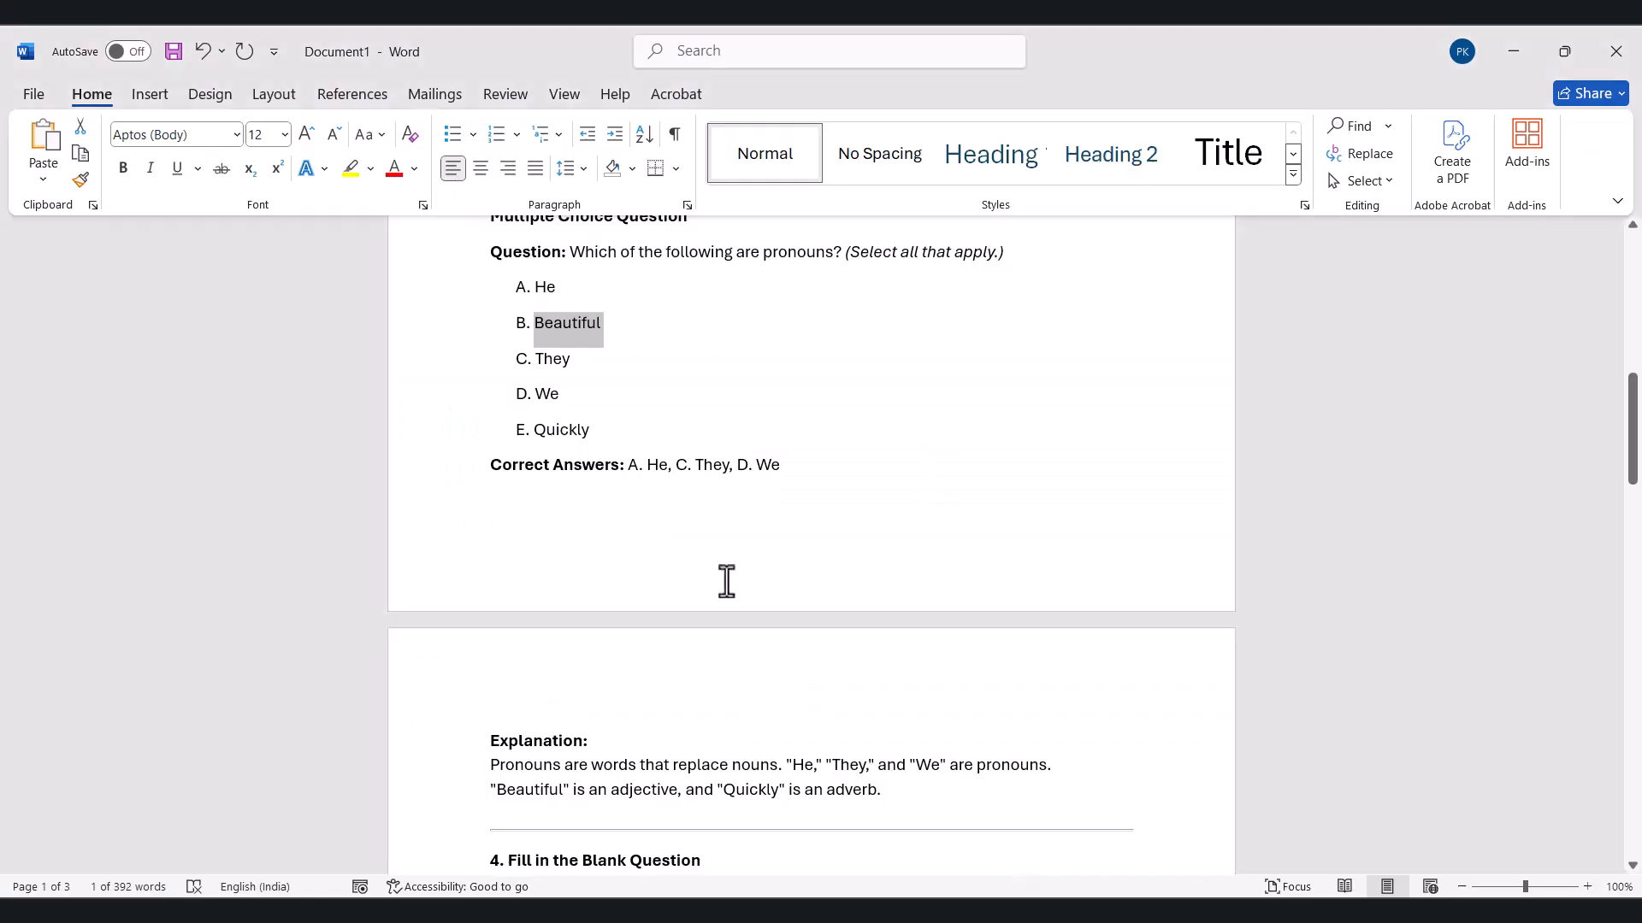
pyautogui.moveTo(571, 360); pyautogui.dragTo(536, 360)
pyautogui.hotkey('alt', 'Tab')
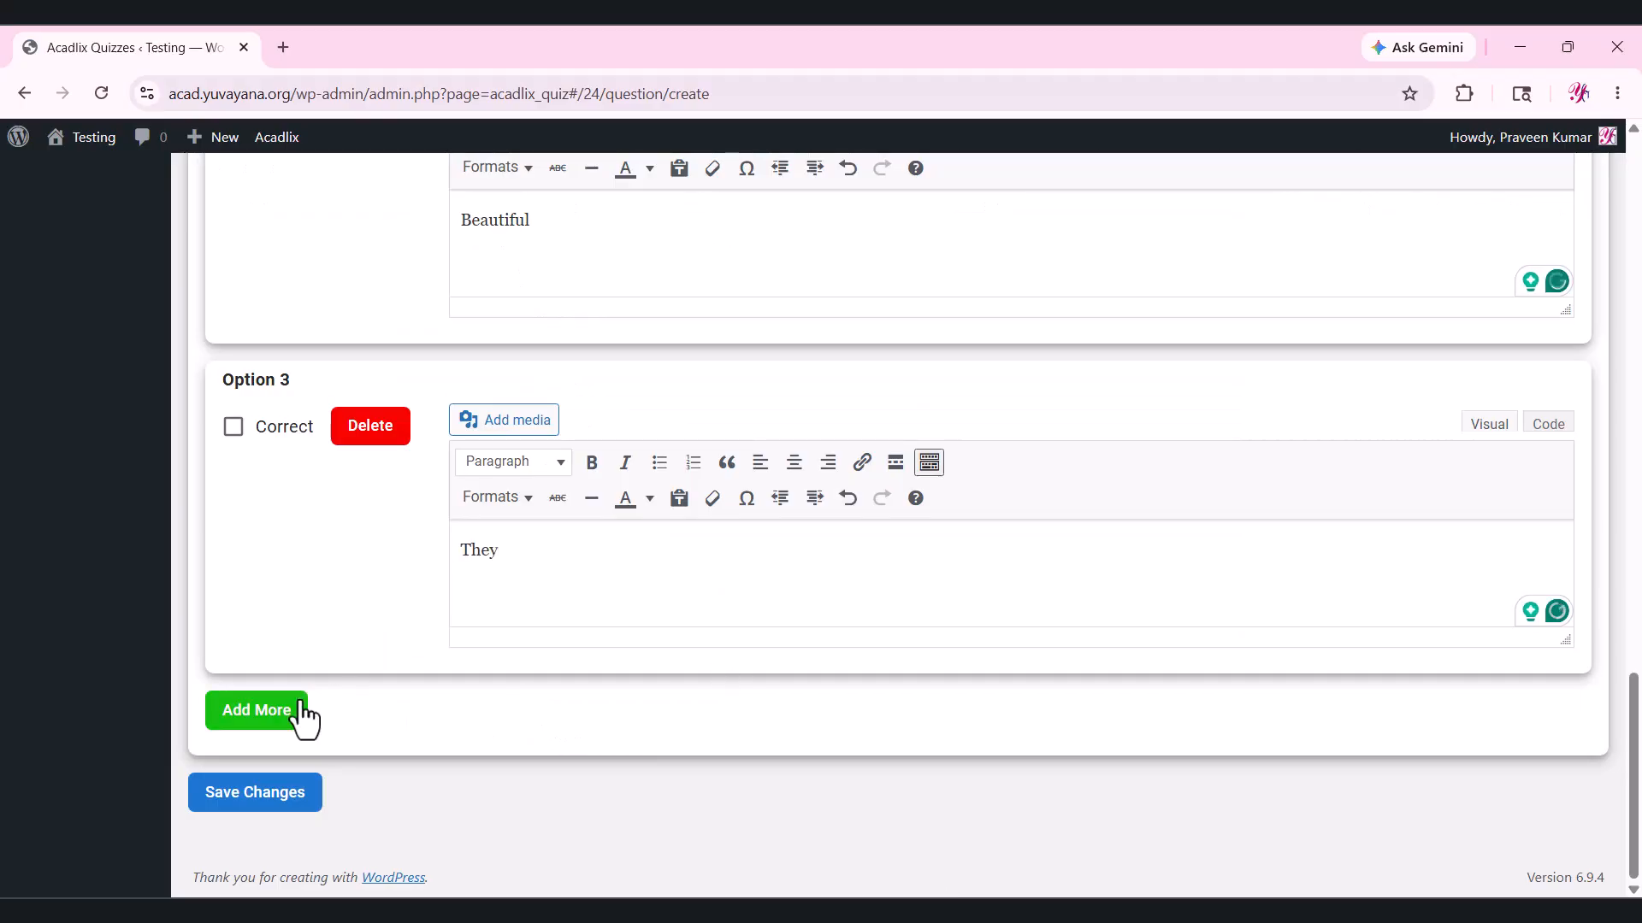
pyautogui.hotkey('alt', 'Tab')
pyautogui.moveTo(563, 394); pyautogui.dragTo(536, 394)
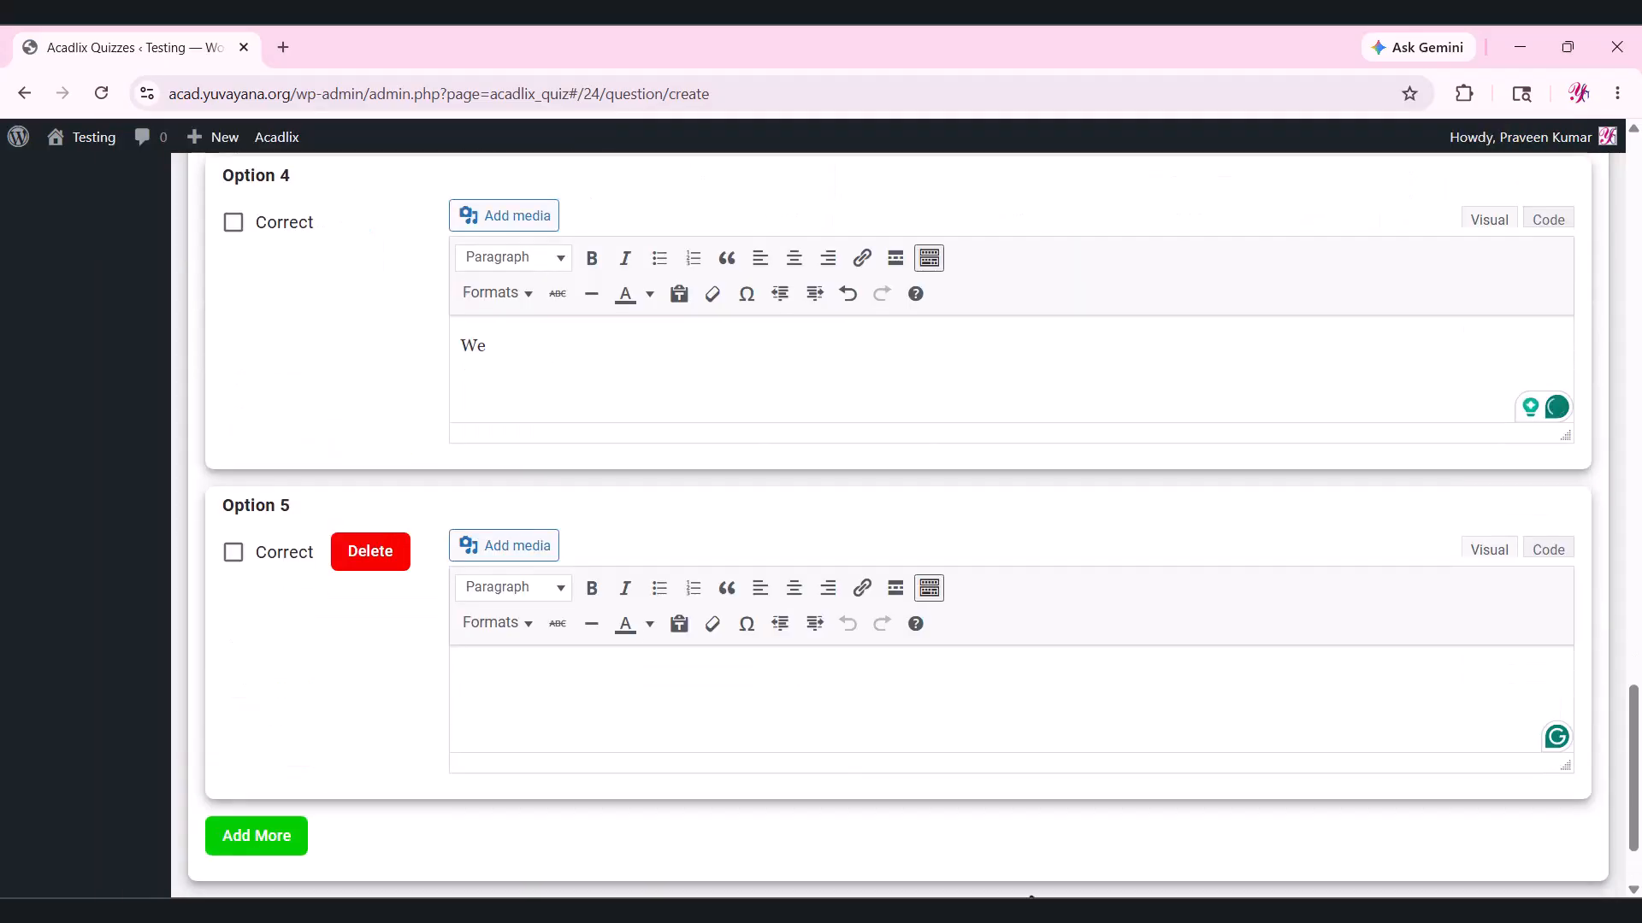
pyautogui.hotkey('alt', 'Tab')
pyautogui.moveTo(592, 432); pyautogui.dragTo(533, 442)
pyautogui.hotkey('alt', 'Tab')
pyautogui.hotkey('alt', 'Tab')
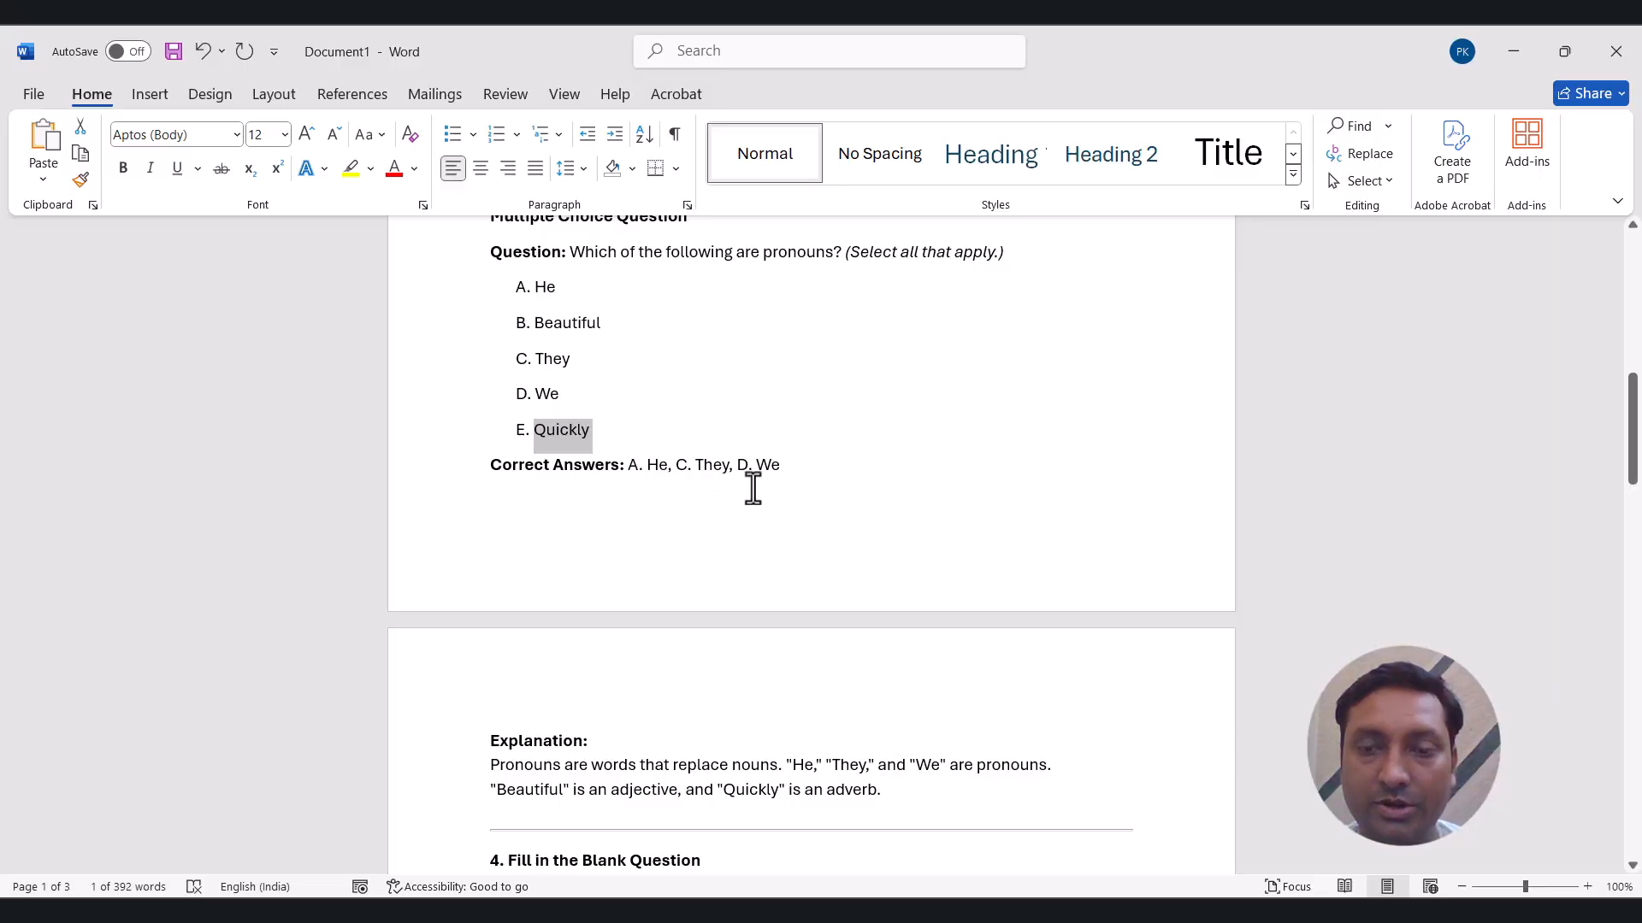
pyautogui.hotkey('alt', 'Tab')
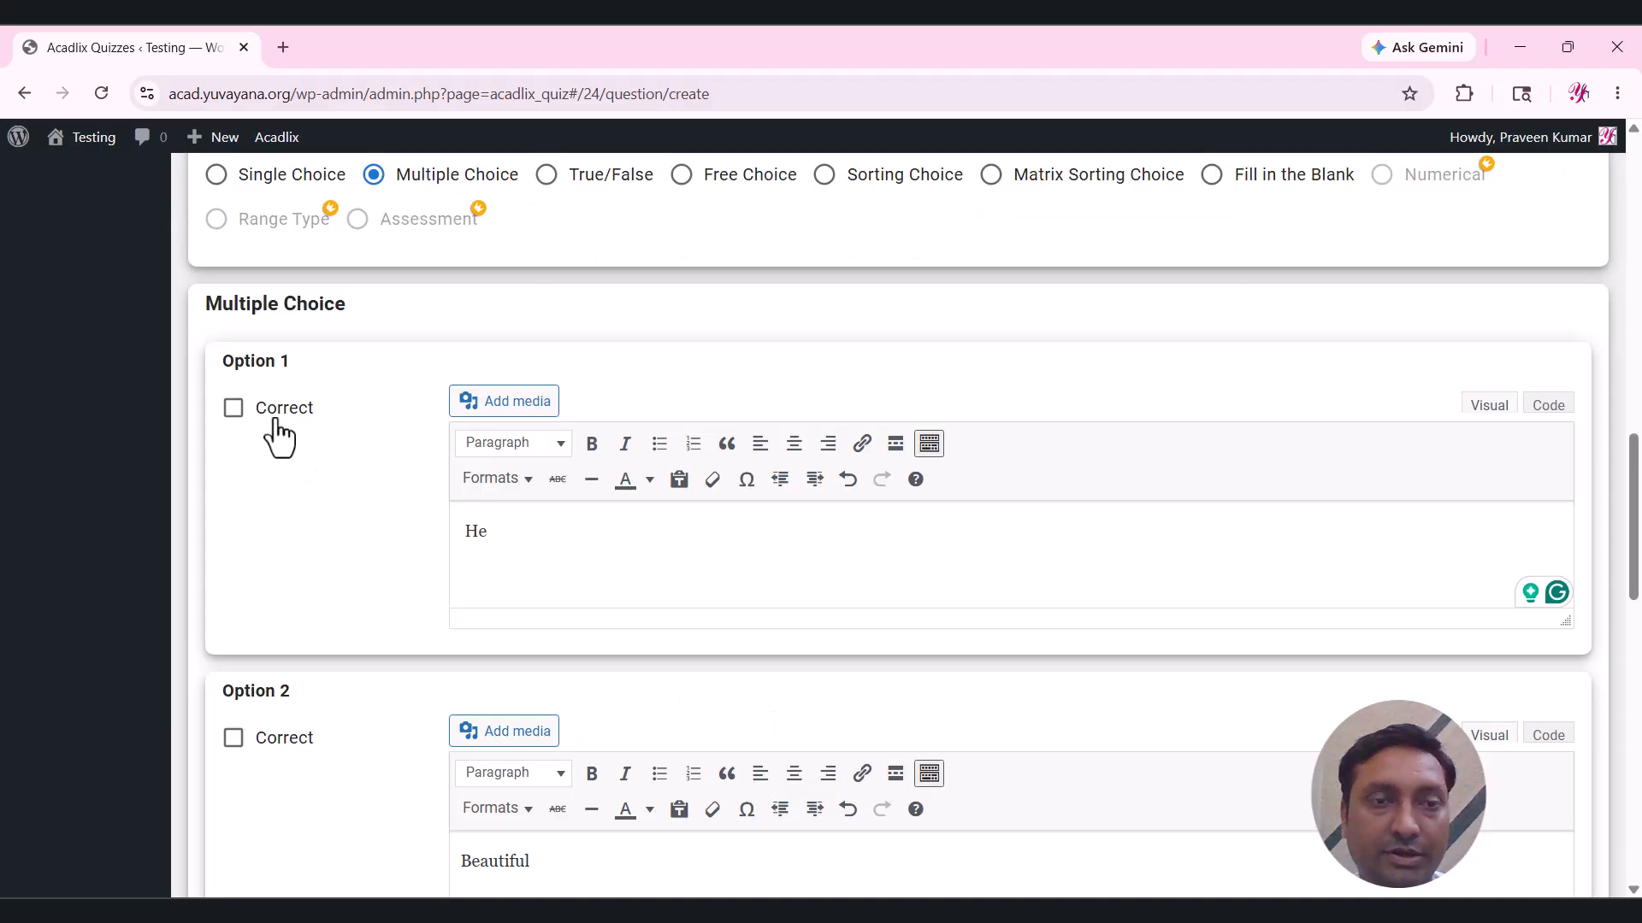
pyautogui.click(259, 409)
pyautogui.scroll(-5, 338, 650)
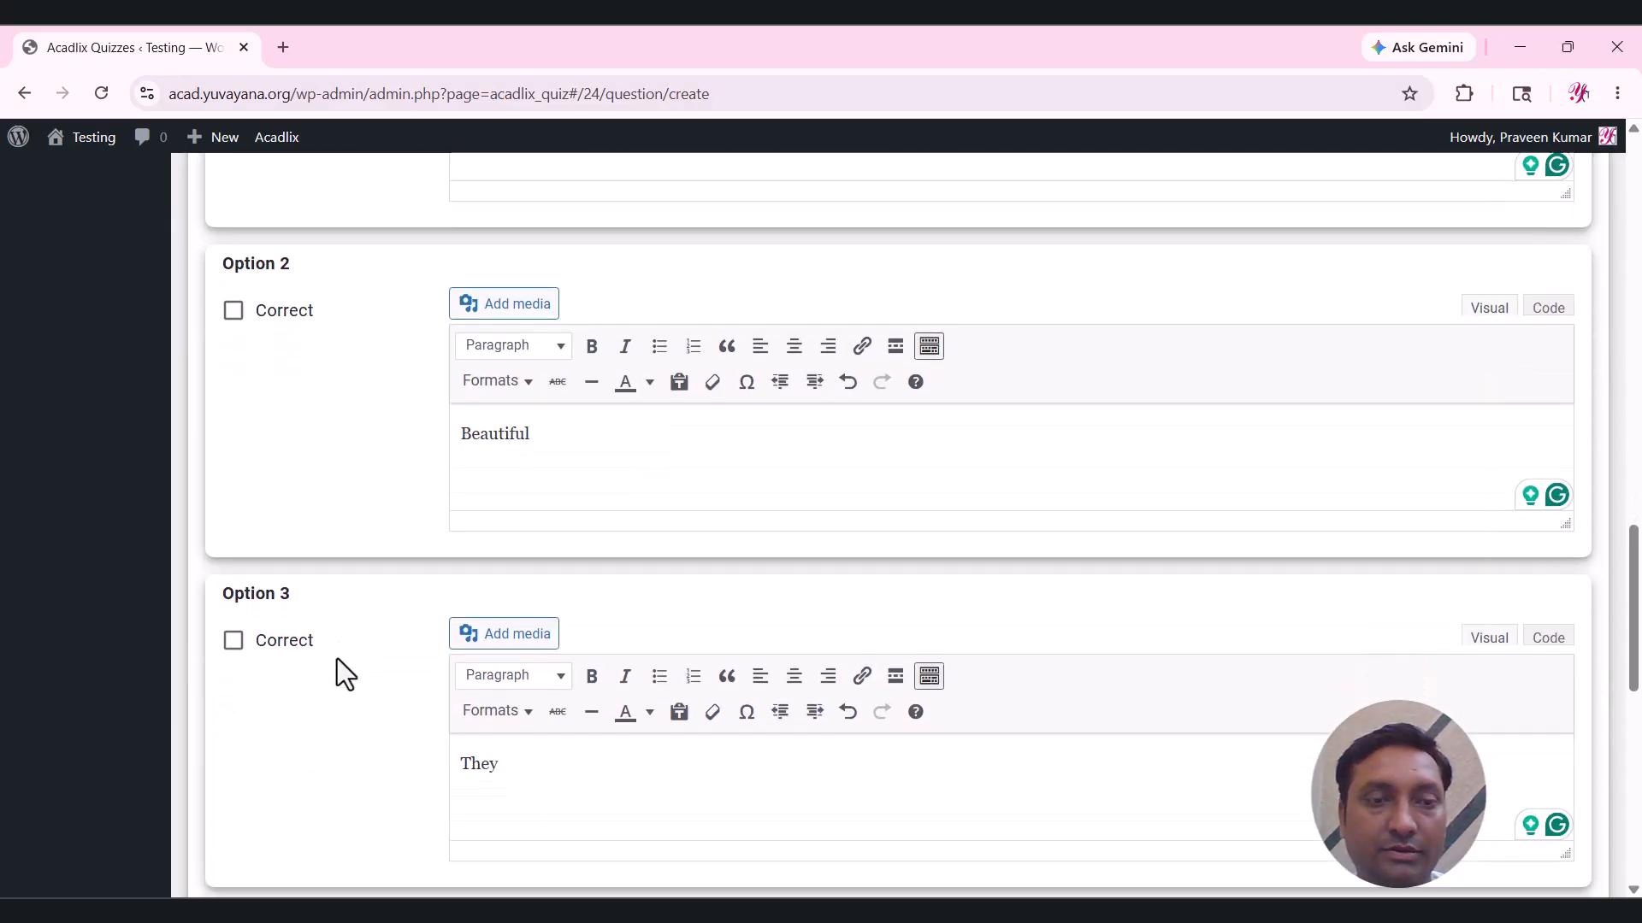
pyautogui.scroll(-4, 273, 667)
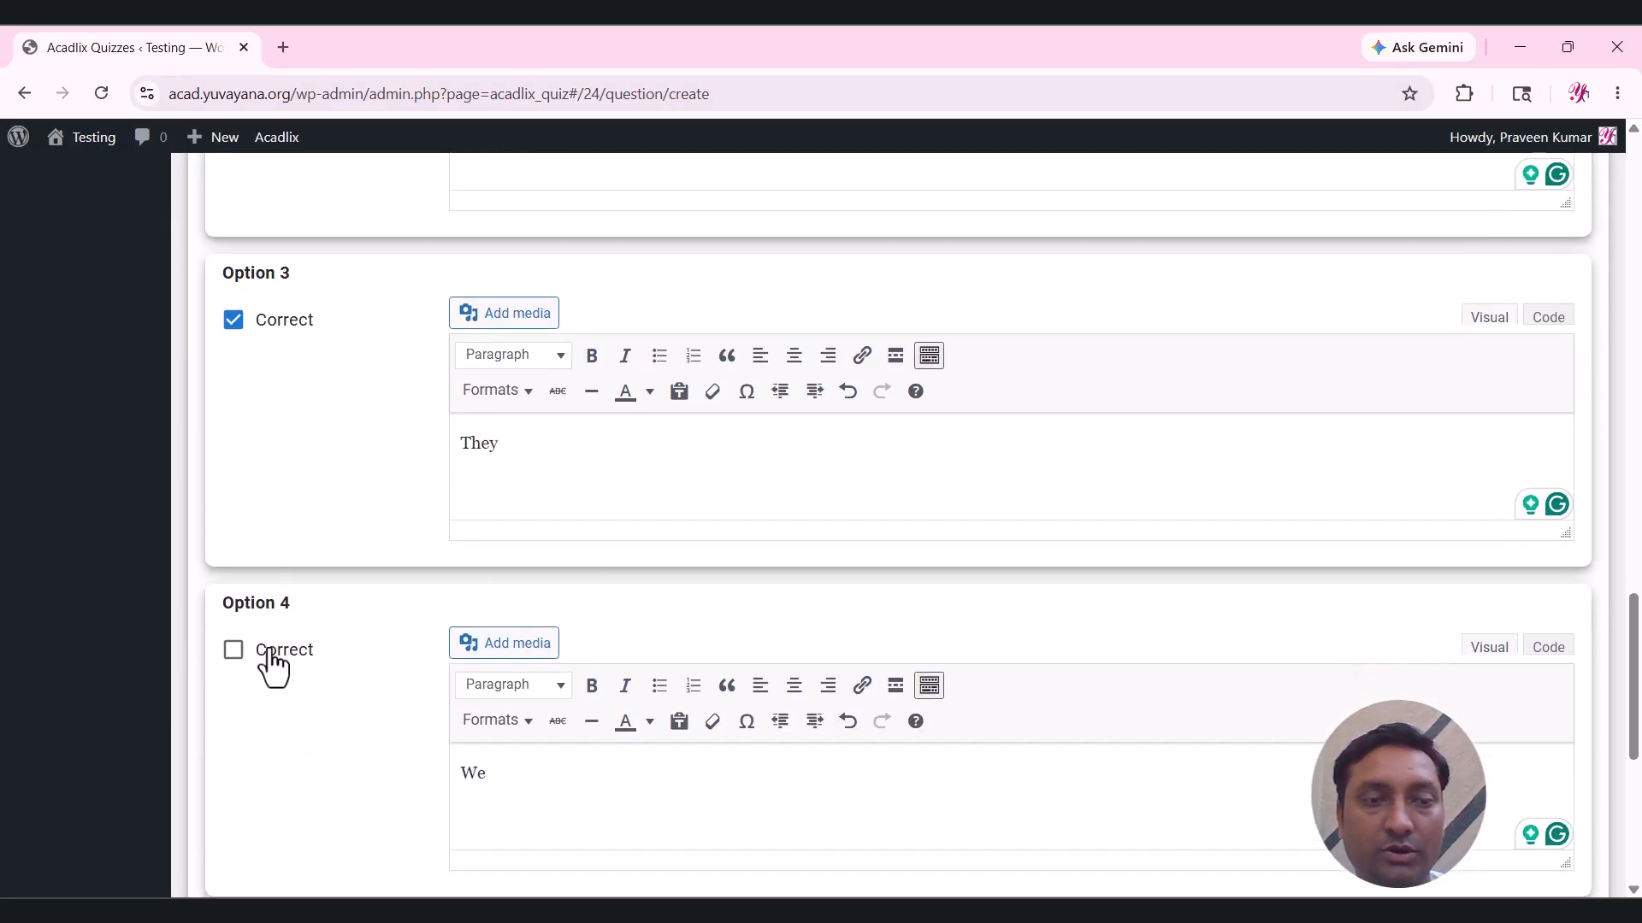
pyautogui.scroll(-5, 273, 667)
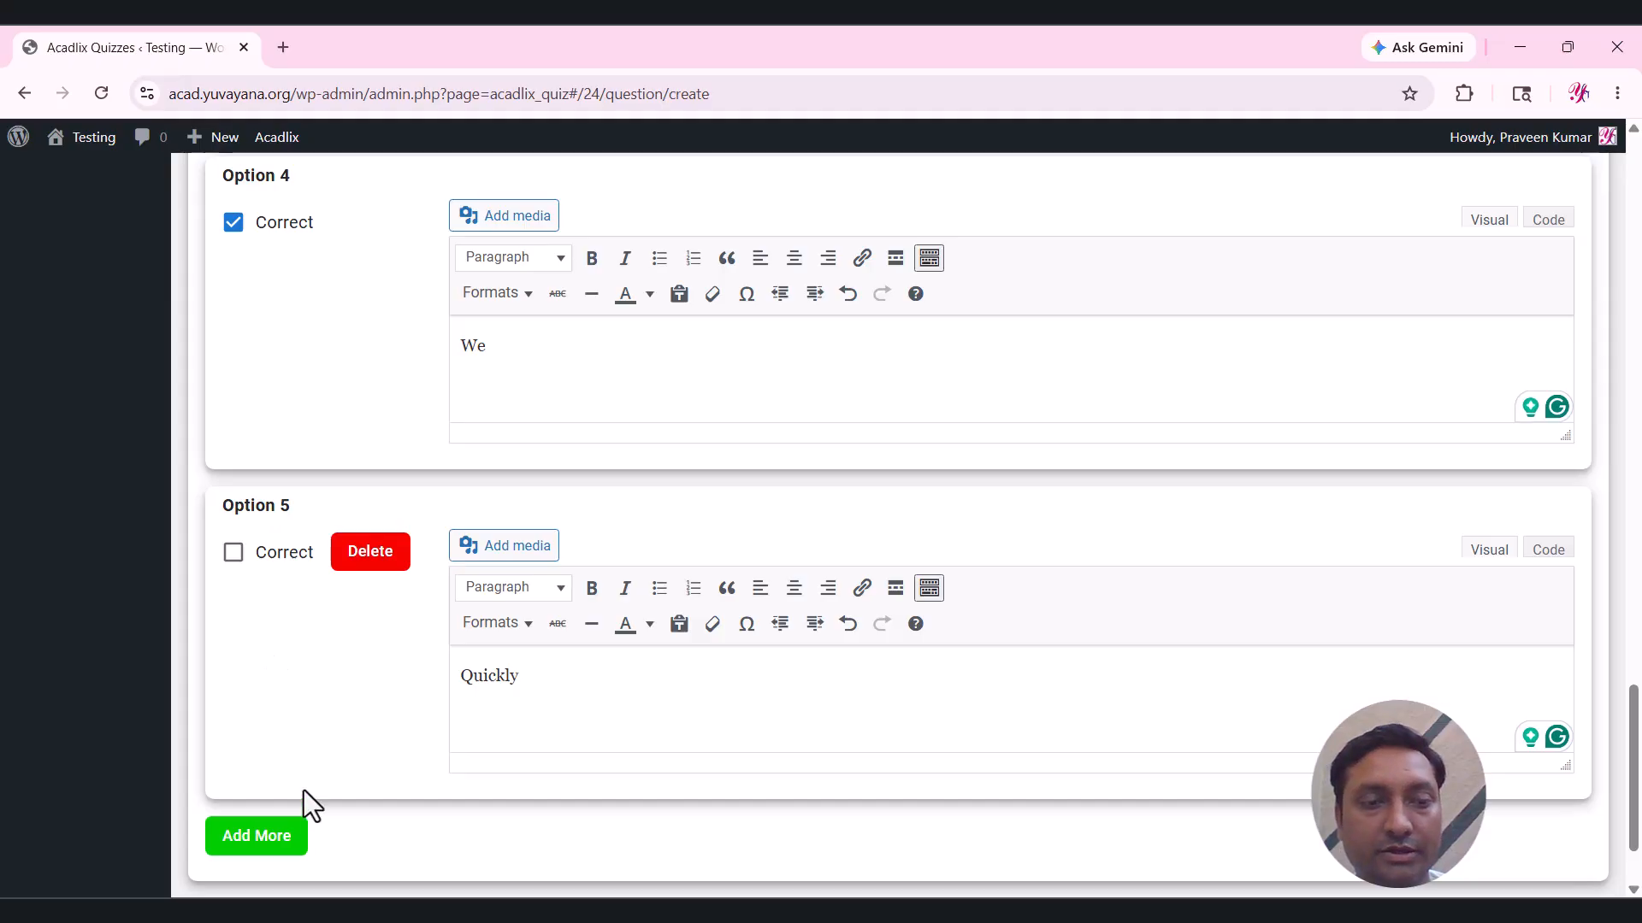
pyautogui.scroll(1, 472, 782)
pyautogui.scroll(-3, 472, 782)
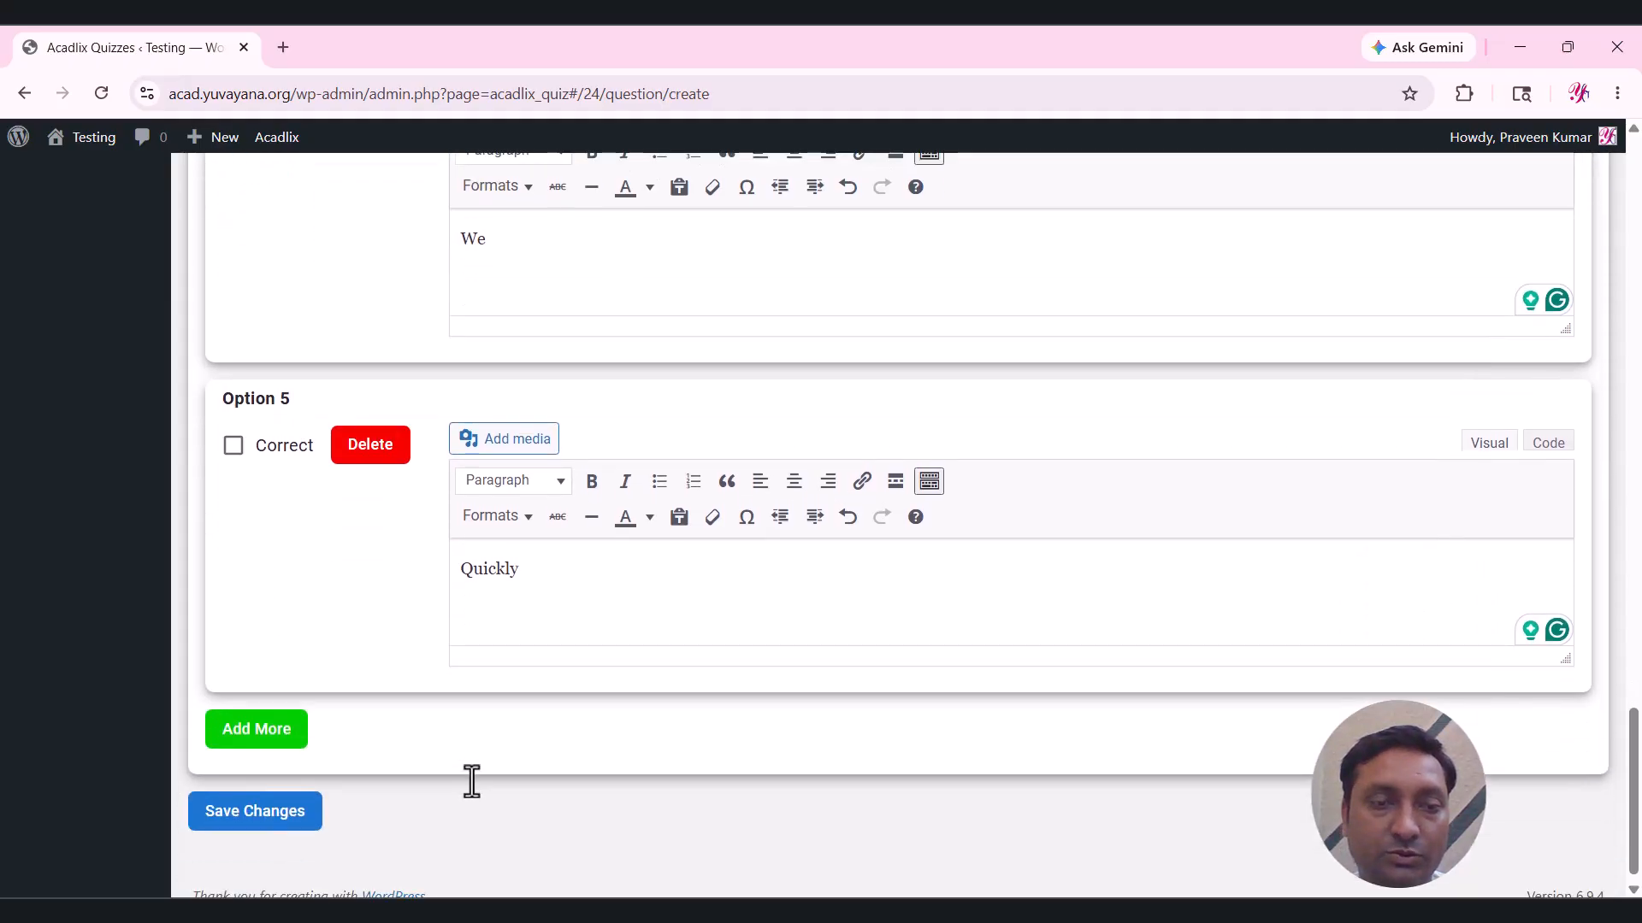
pyautogui.click(285, 819)
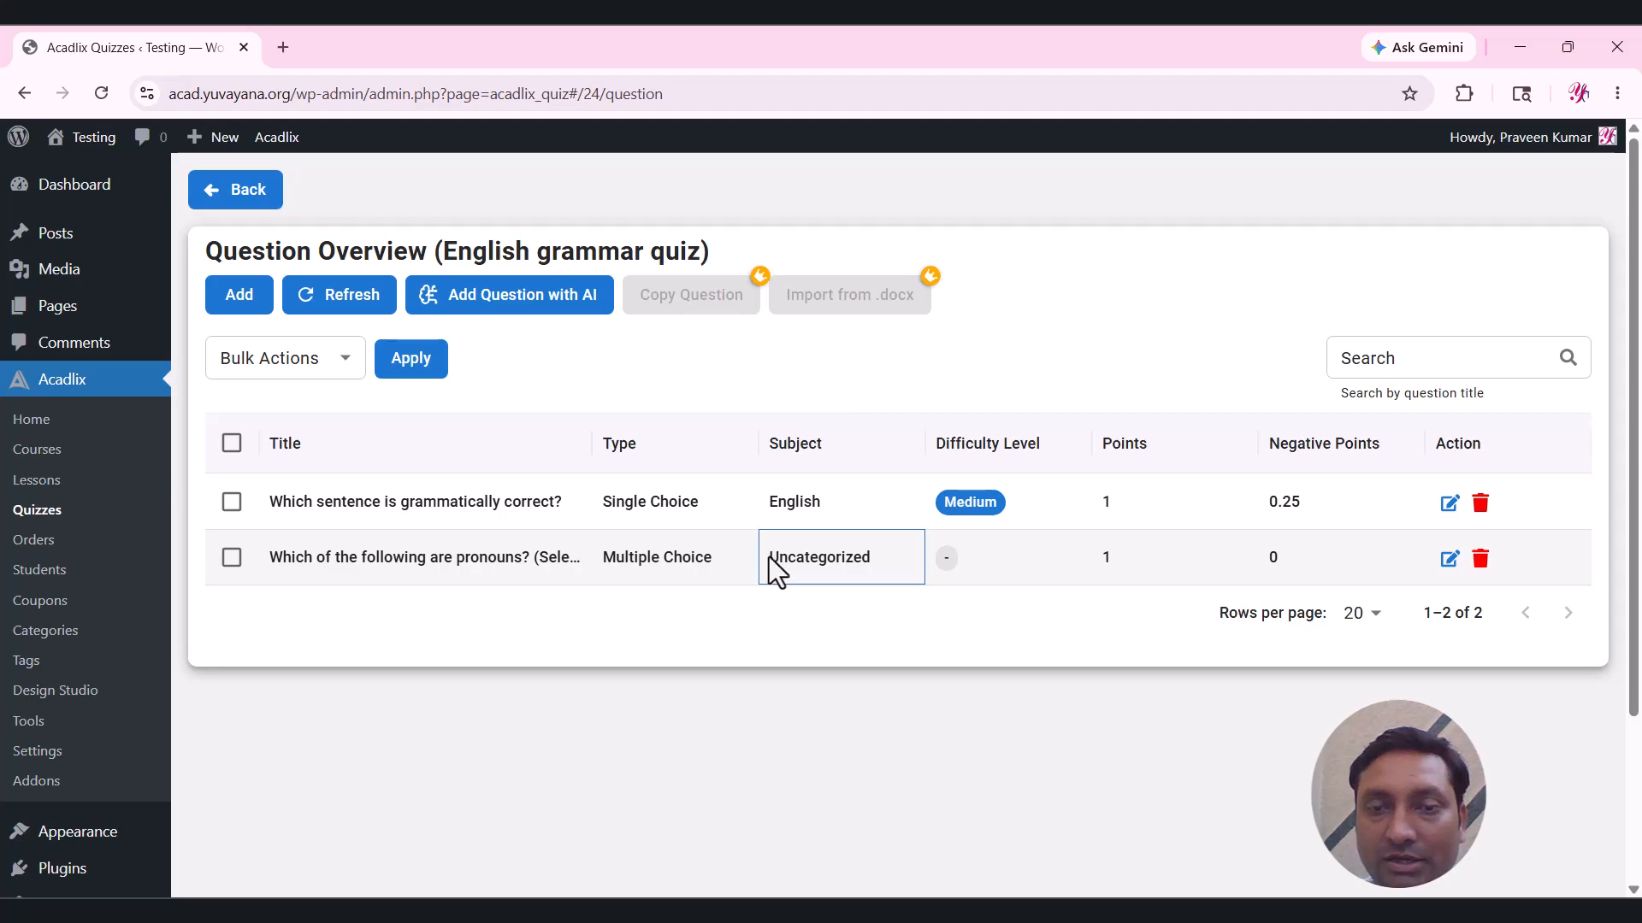
pyautogui.click(1001, 575)
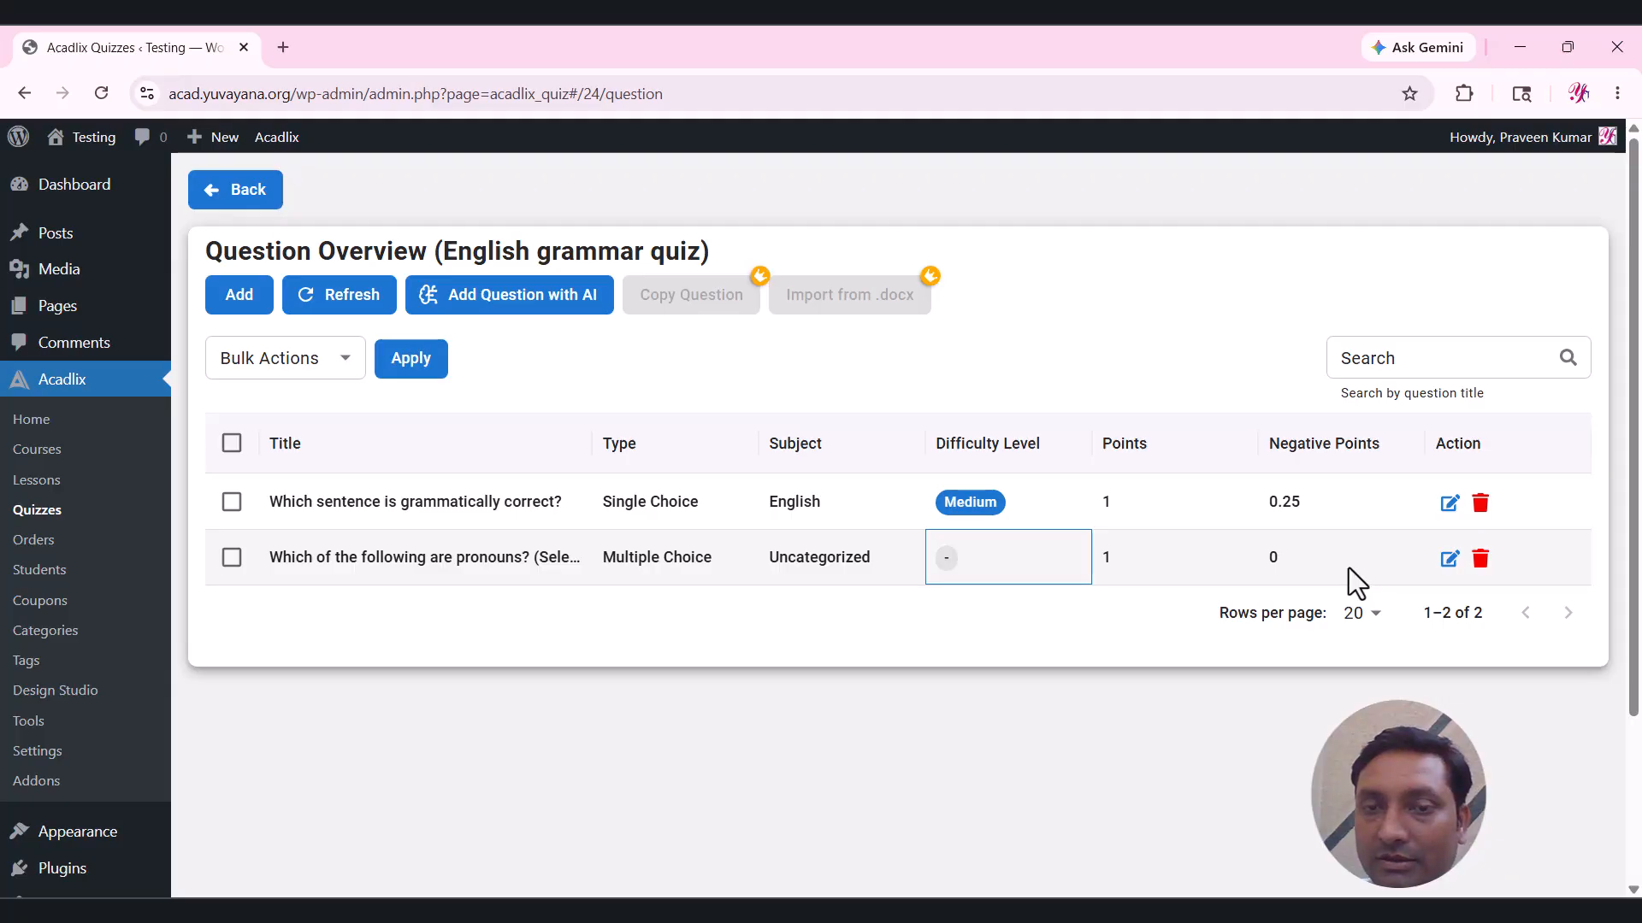
pyautogui.click(361, 630)
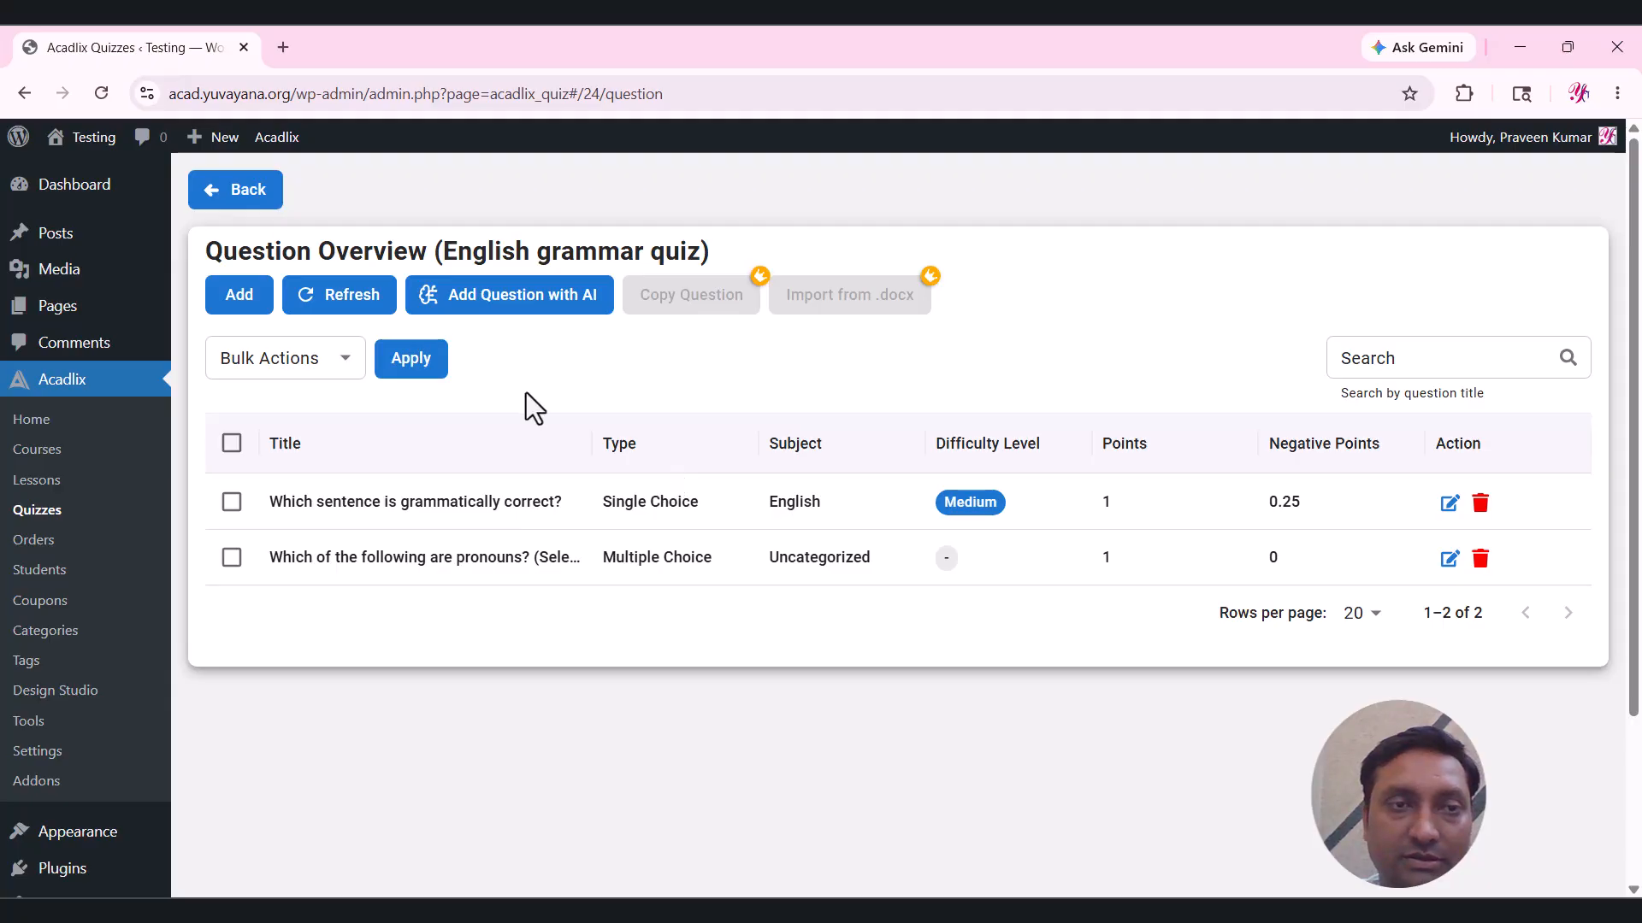
# Add a new quiz question with the text 'Fill in the blank'.
pyautogui.click(245, 313)
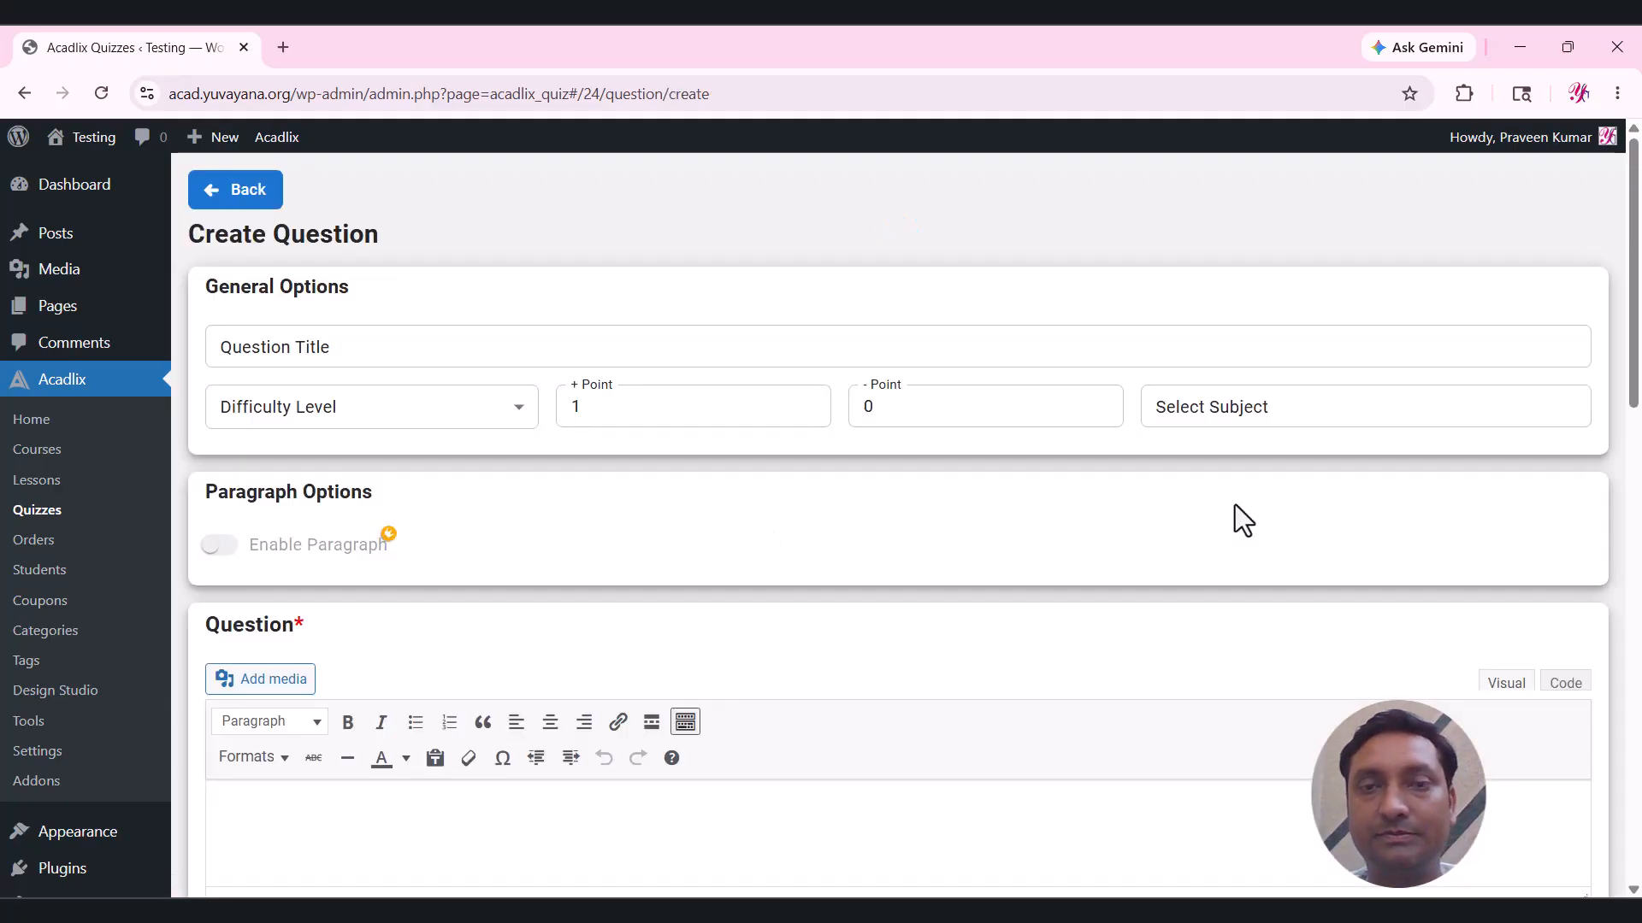
pyautogui.moveTo(1633, 312); pyautogui.dragTo(1634, 520)
pyautogui.click(1084, 911)
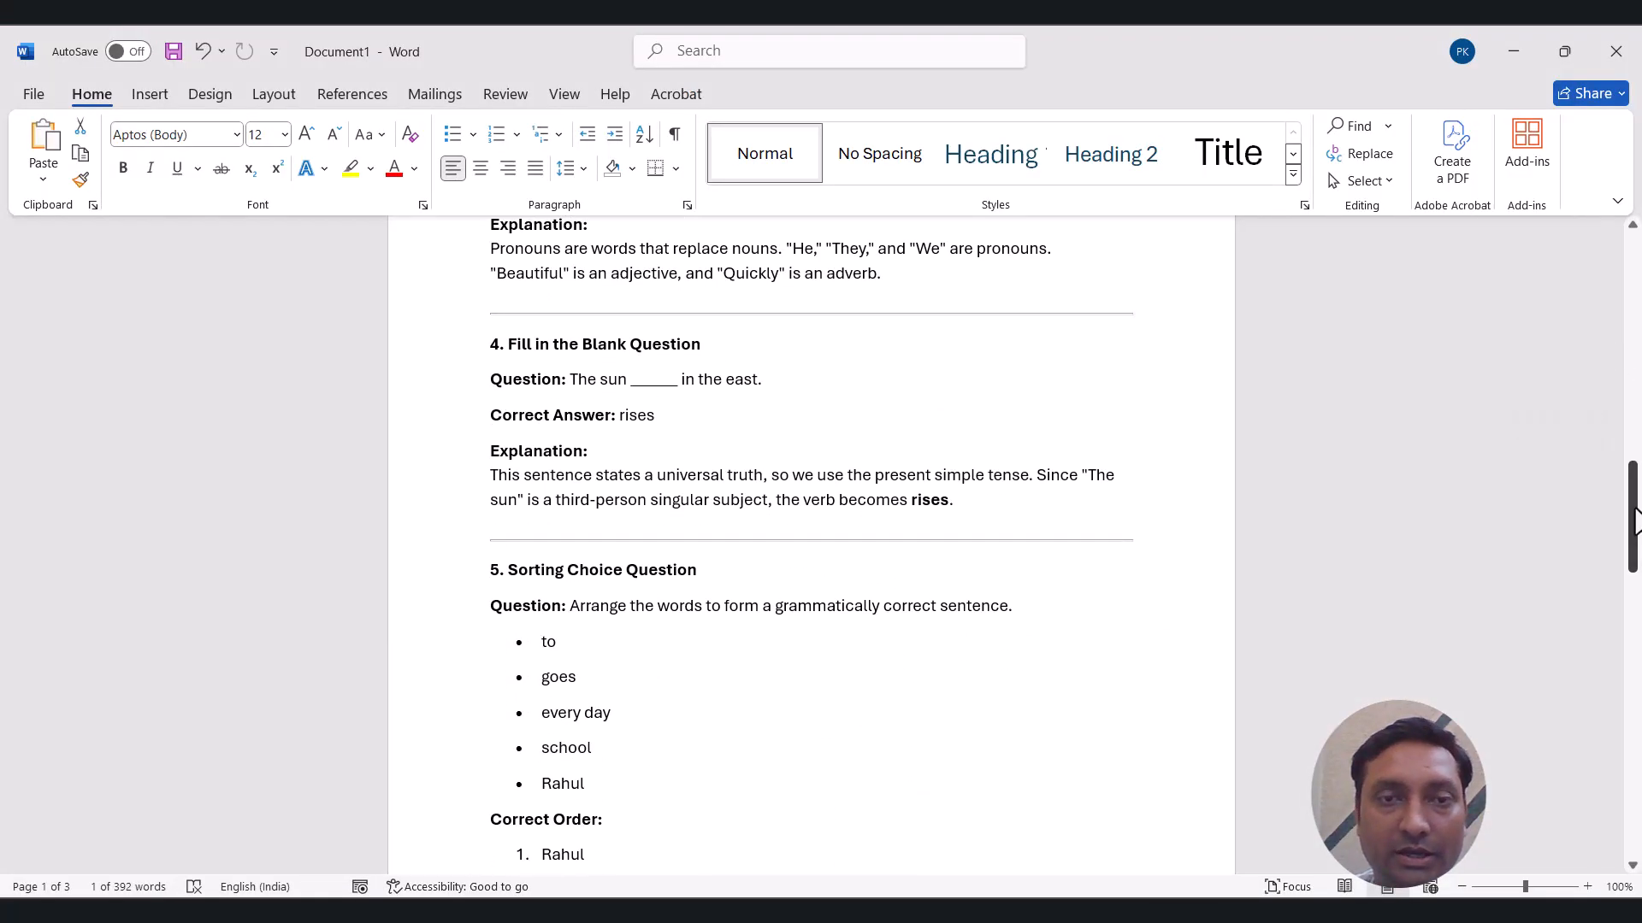
pyautogui.click(600, 380)
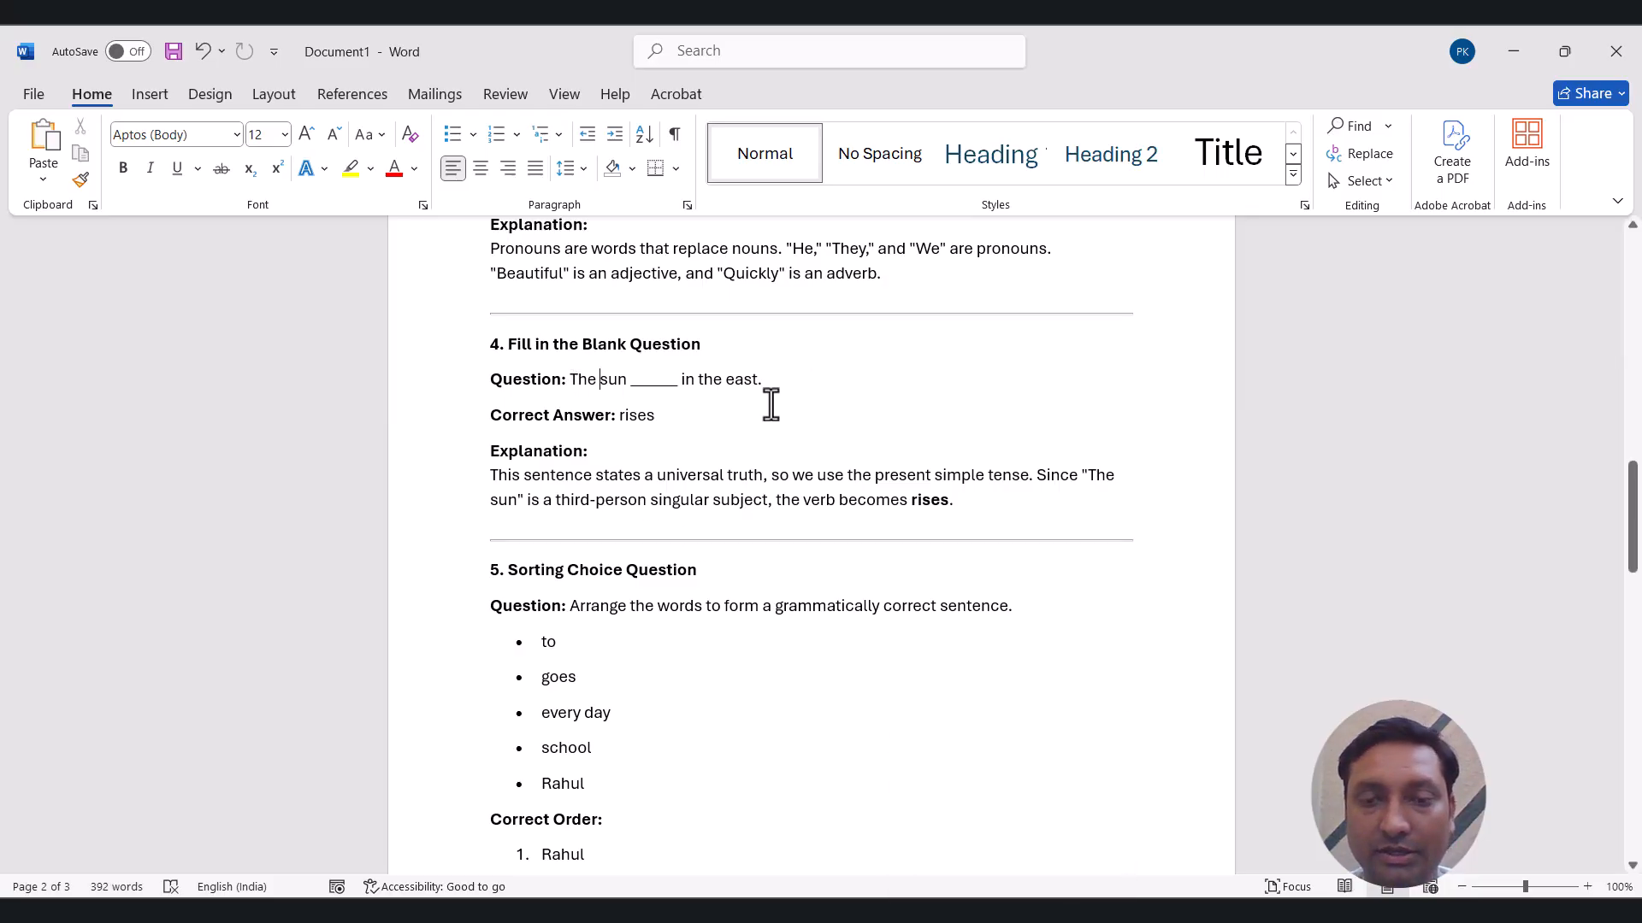
pyautogui.click(936, 908)
pyautogui.click(394, 495)
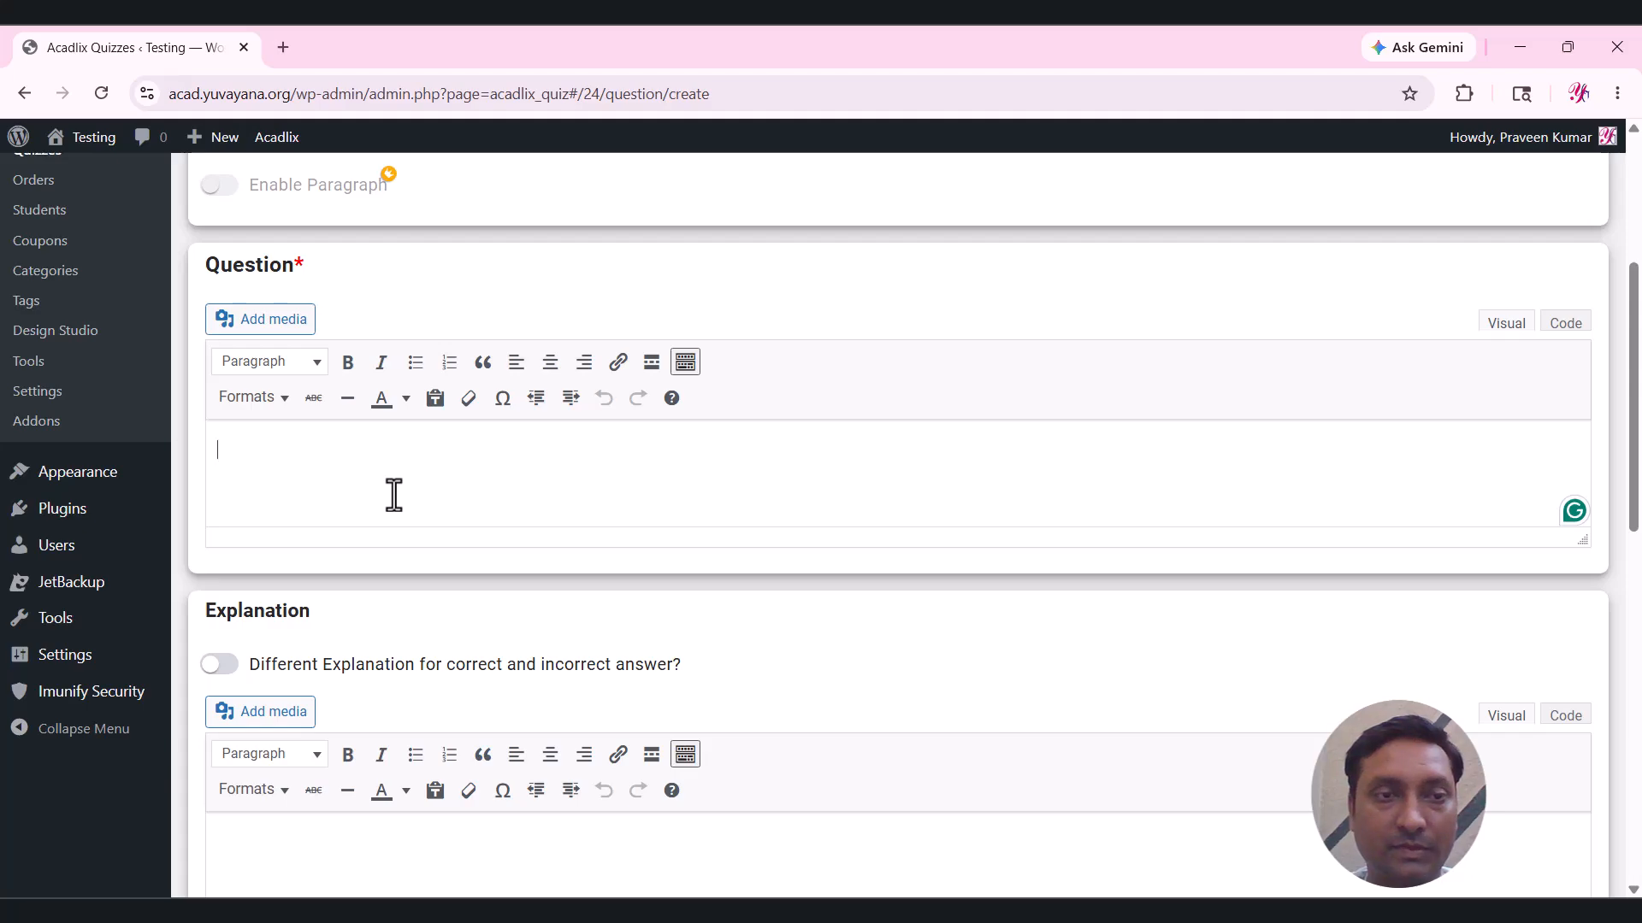
pyautogui.write('Fill in the b')
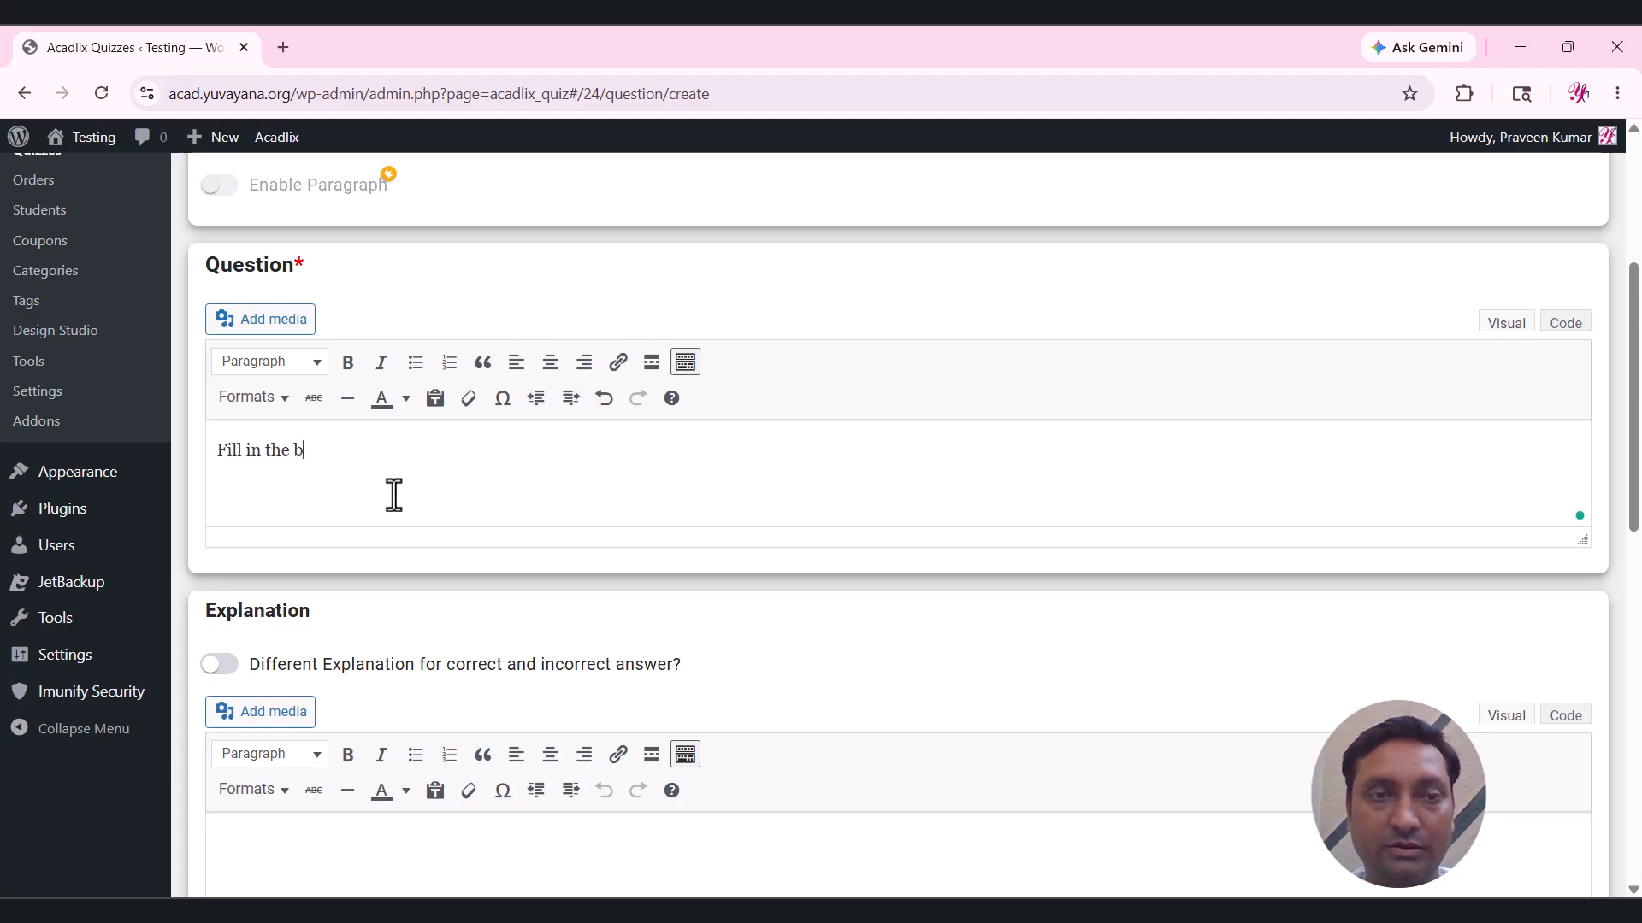
pyautogui.write('lank')
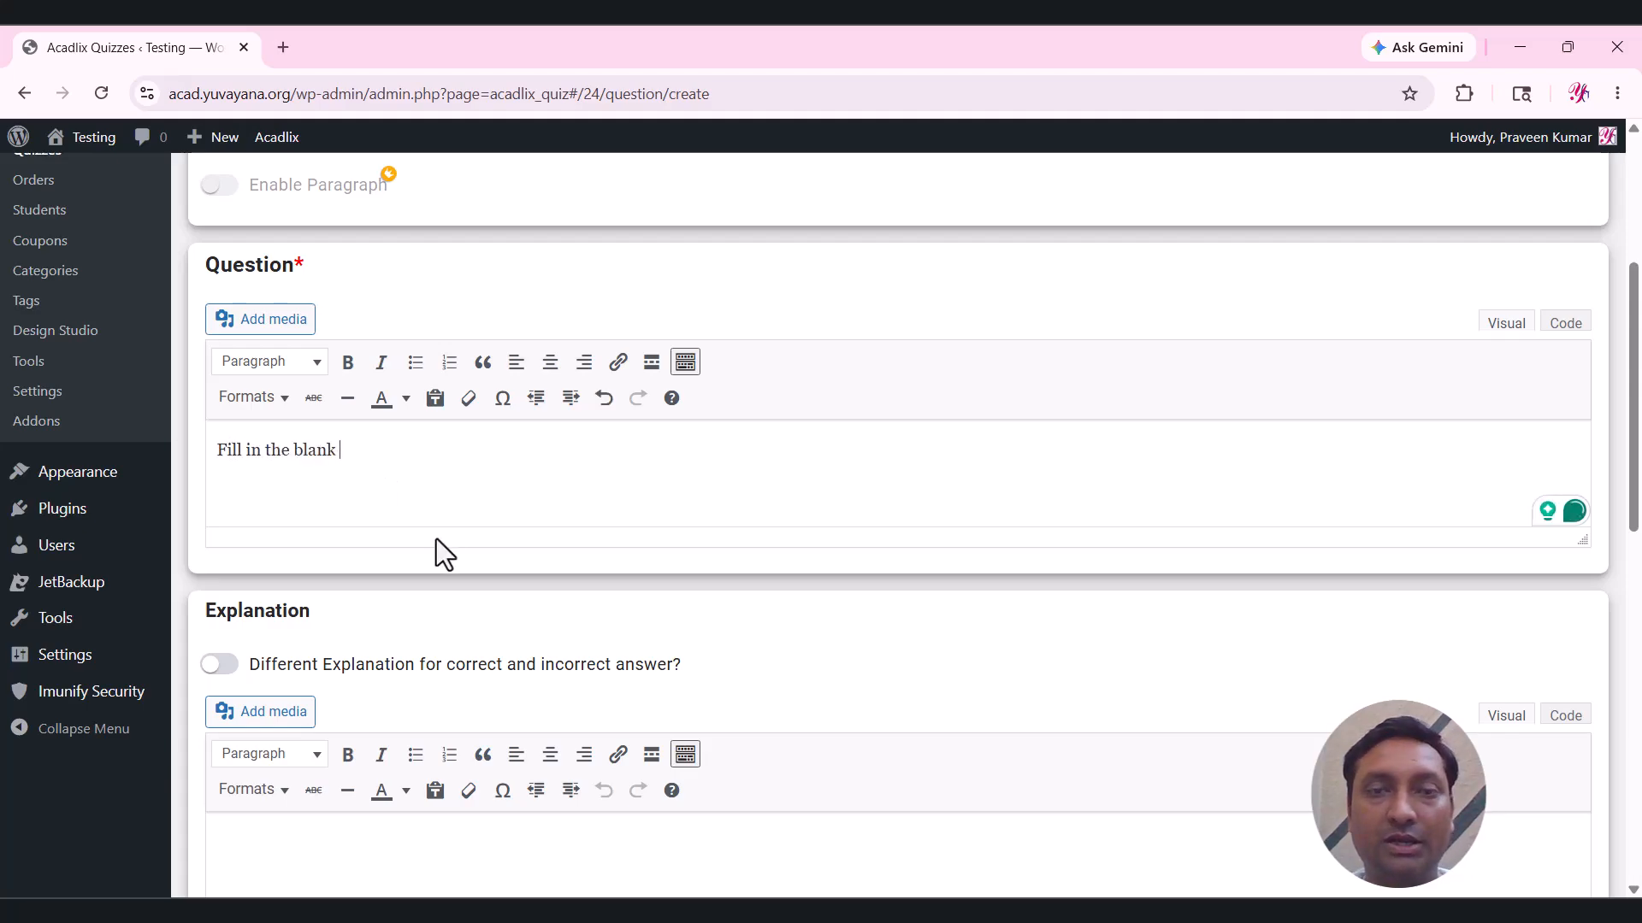
# Paste the Word explanation paragraph about the verb becoming 'rises' into the Explanation editor.
pyautogui.moveTo(1635, 405); pyautogui.dragTo(1639, 539)
pyautogui.click(993, 480)
pyautogui.hotkey('alt', 'Tab')
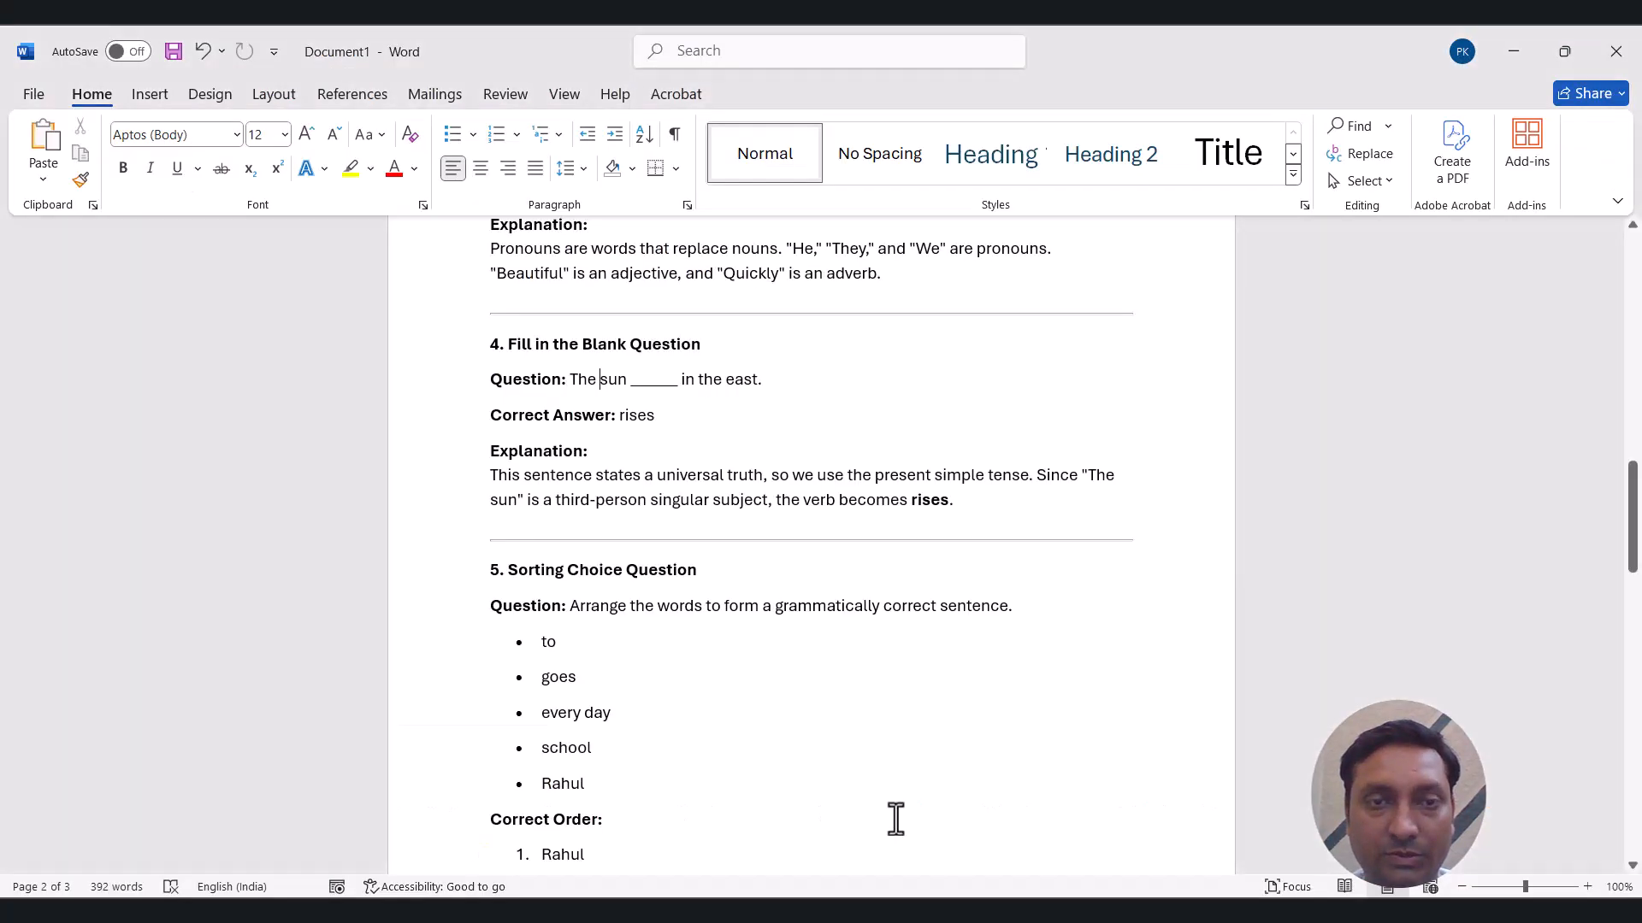
pyautogui.tripleClick(534, 490)
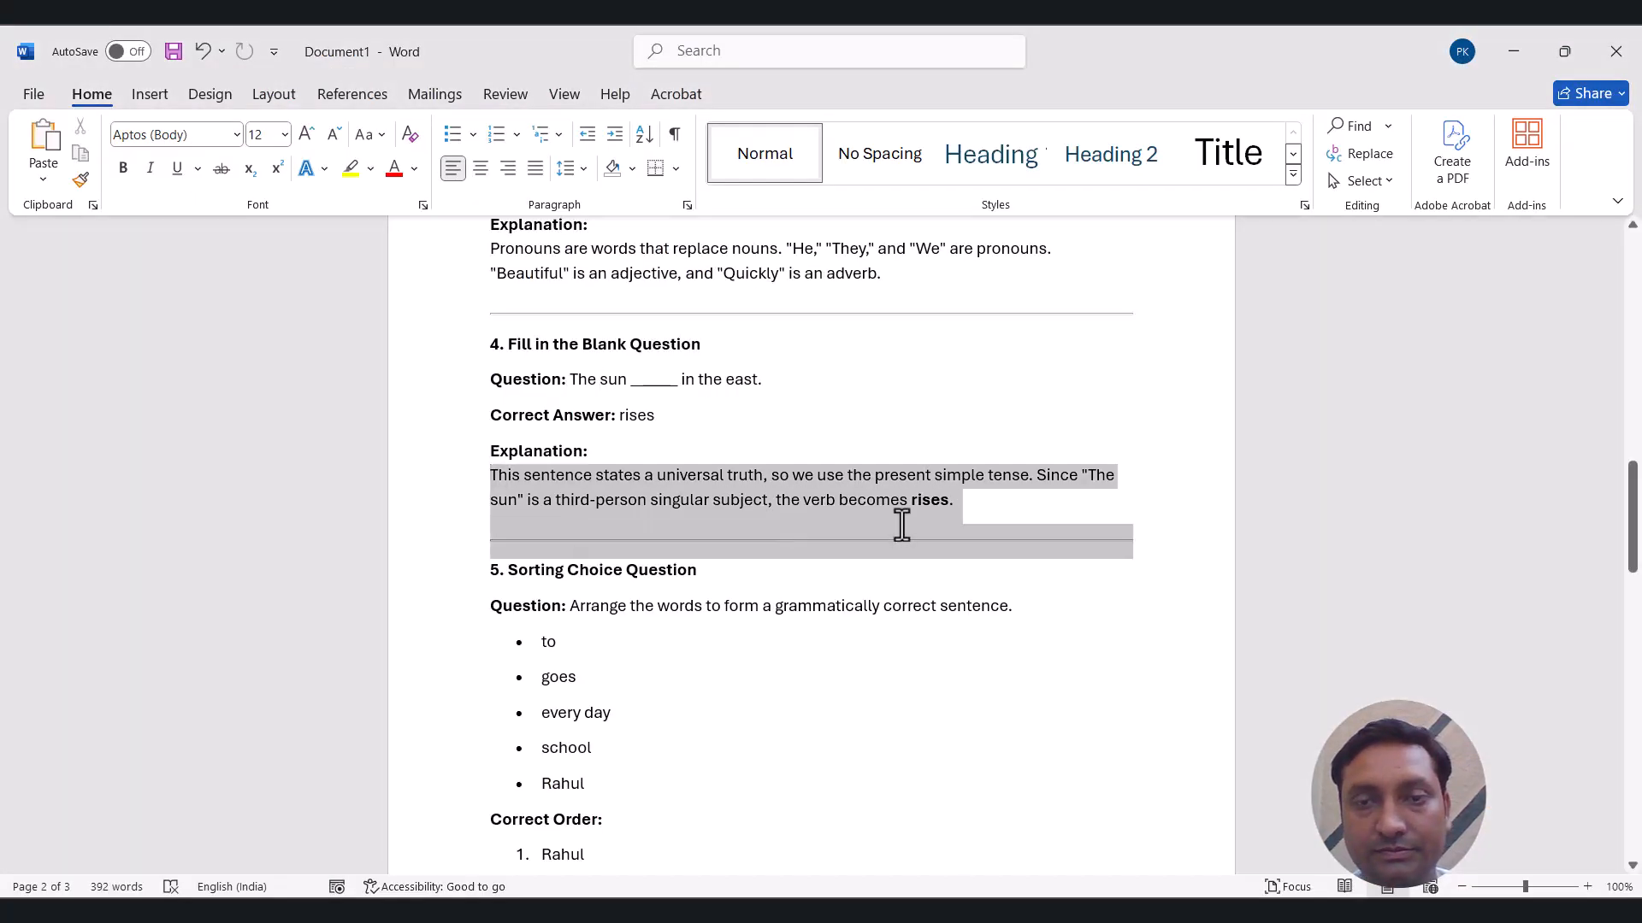
pyautogui.hotkey('ctrl', 'c')
pyautogui.hotkey('alt', 'Tab')
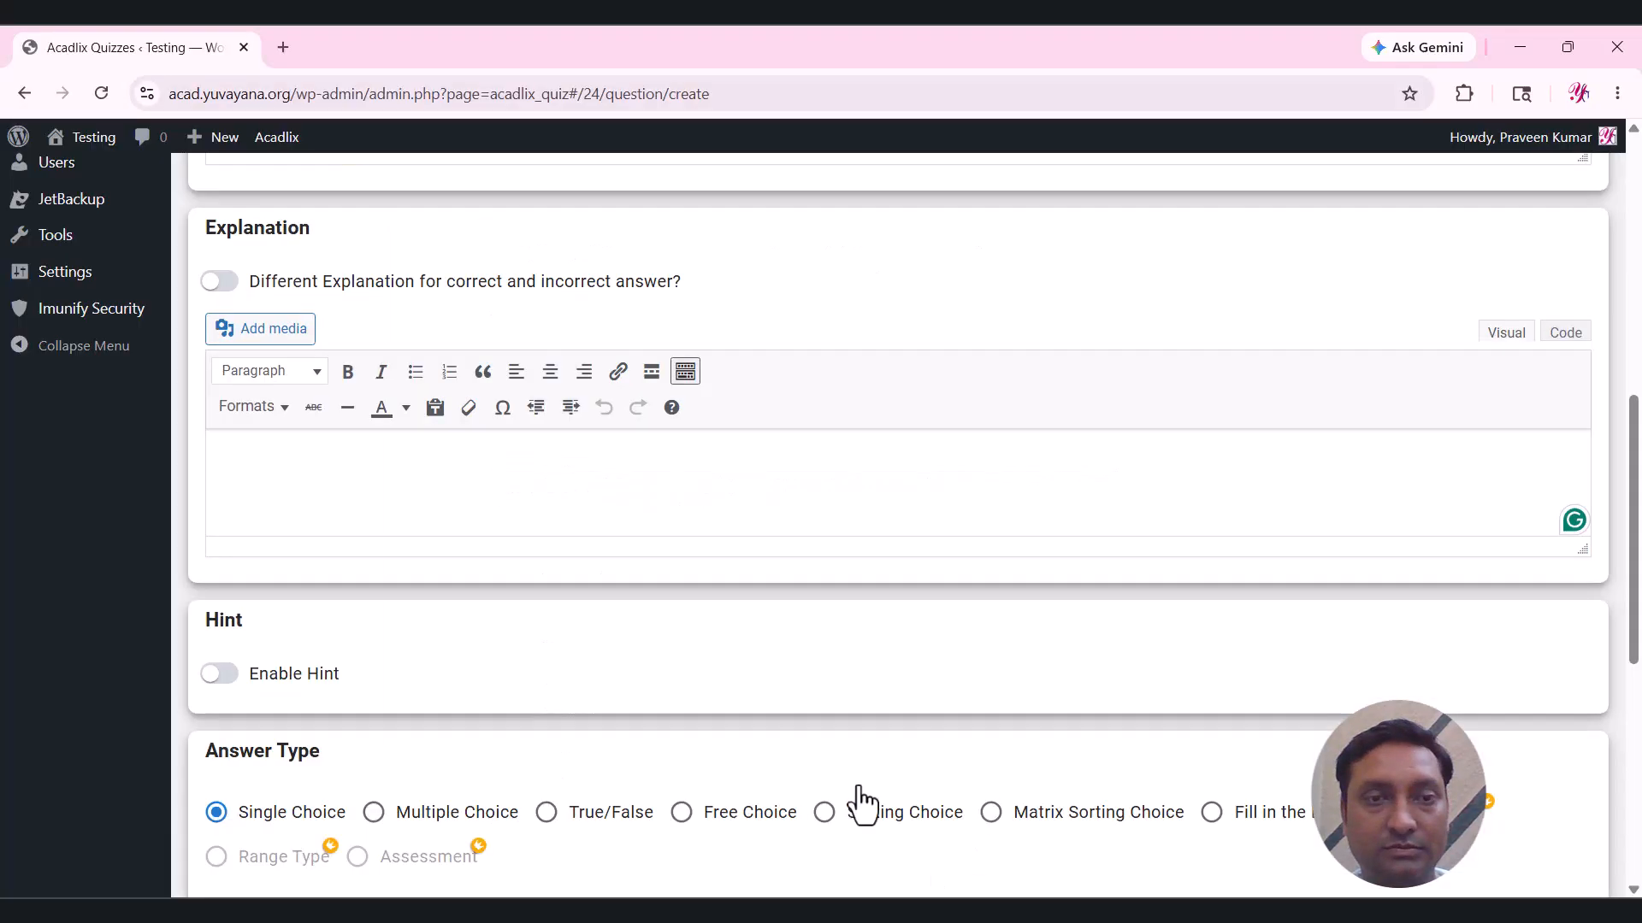
pyautogui.hotkey('ctrl', 'v')
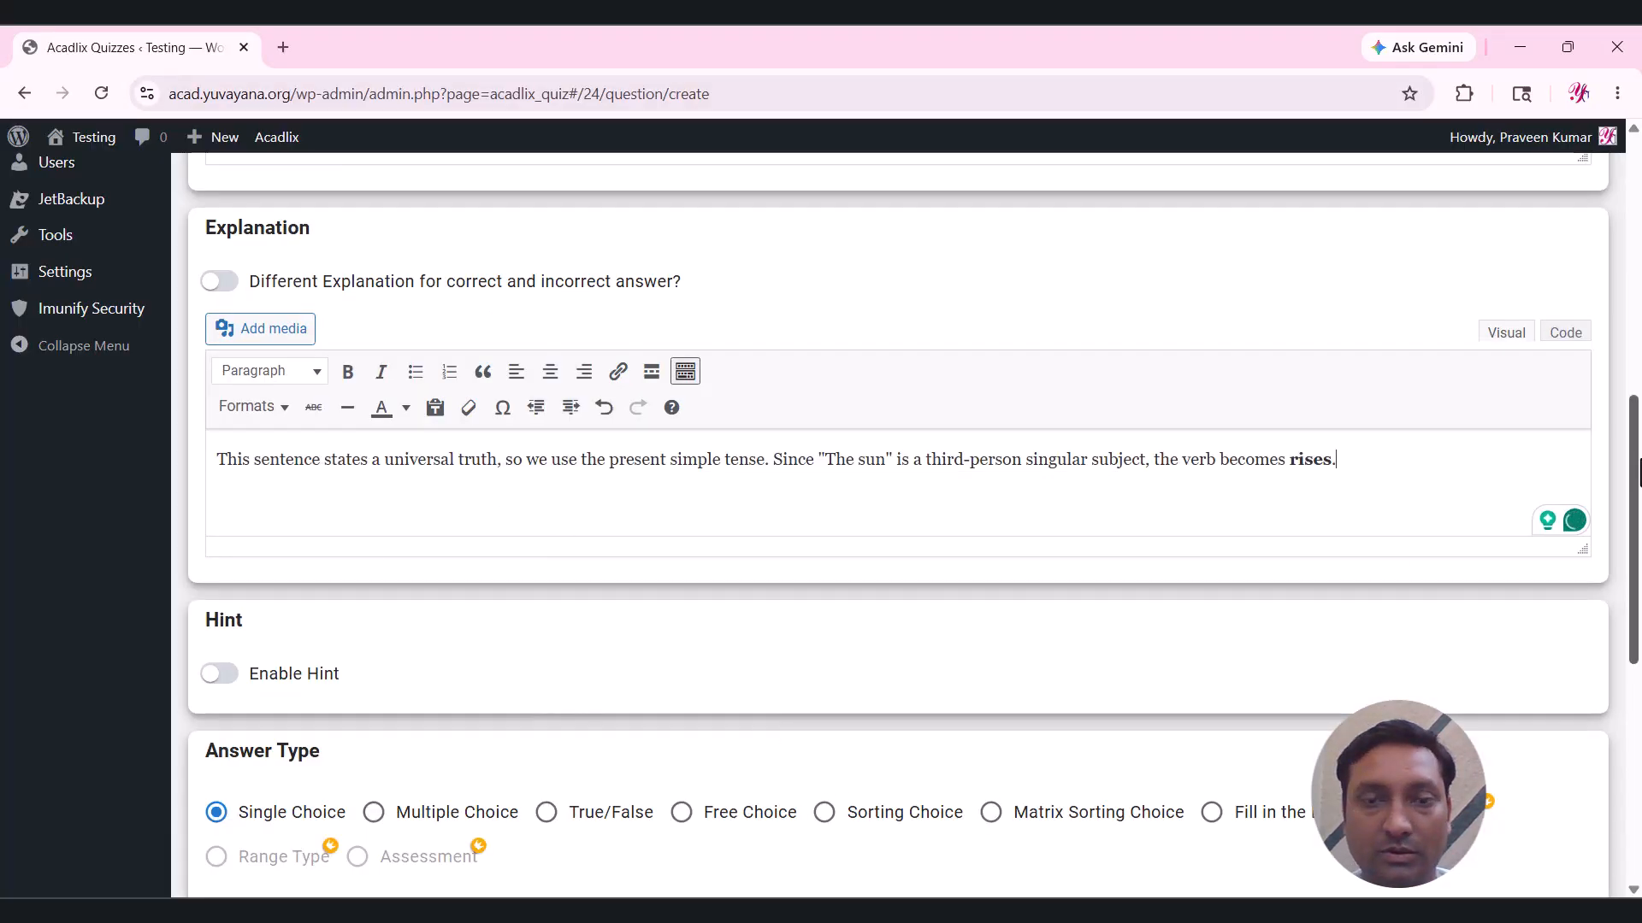
pyautogui.scroll(-4, 1366, 530)
# Make the question Fill in the Blank and review the {blue} curly-bracket example.
pyautogui.click(1274, 505)
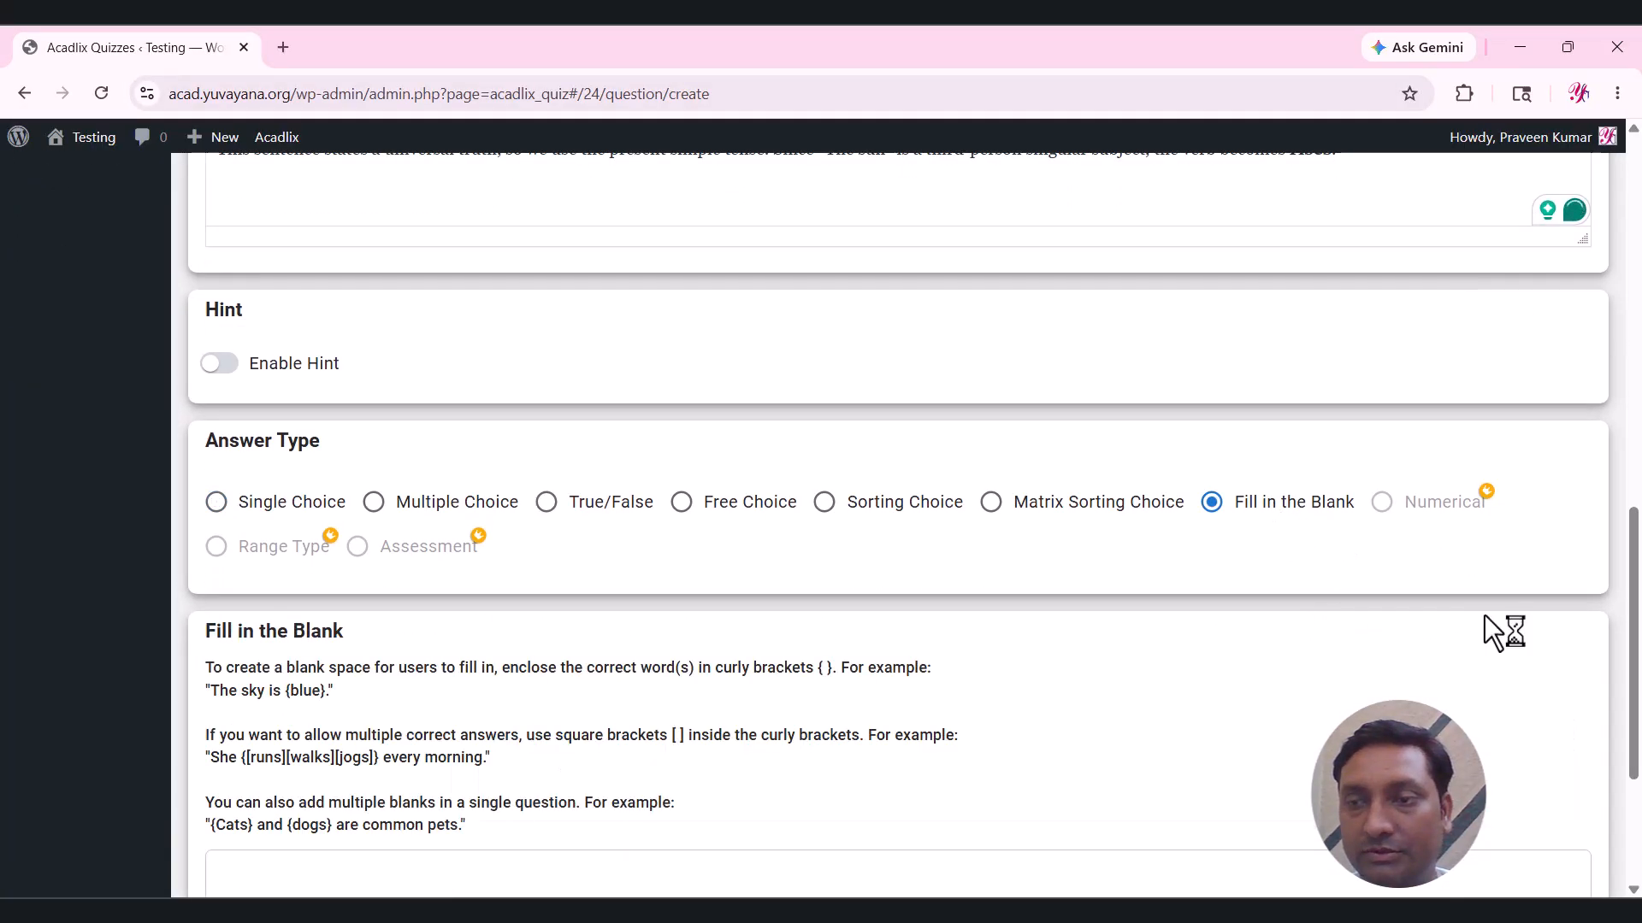
pyautogui.scroll(-3, 1484, 618)
pyautogui.click(508, 611)
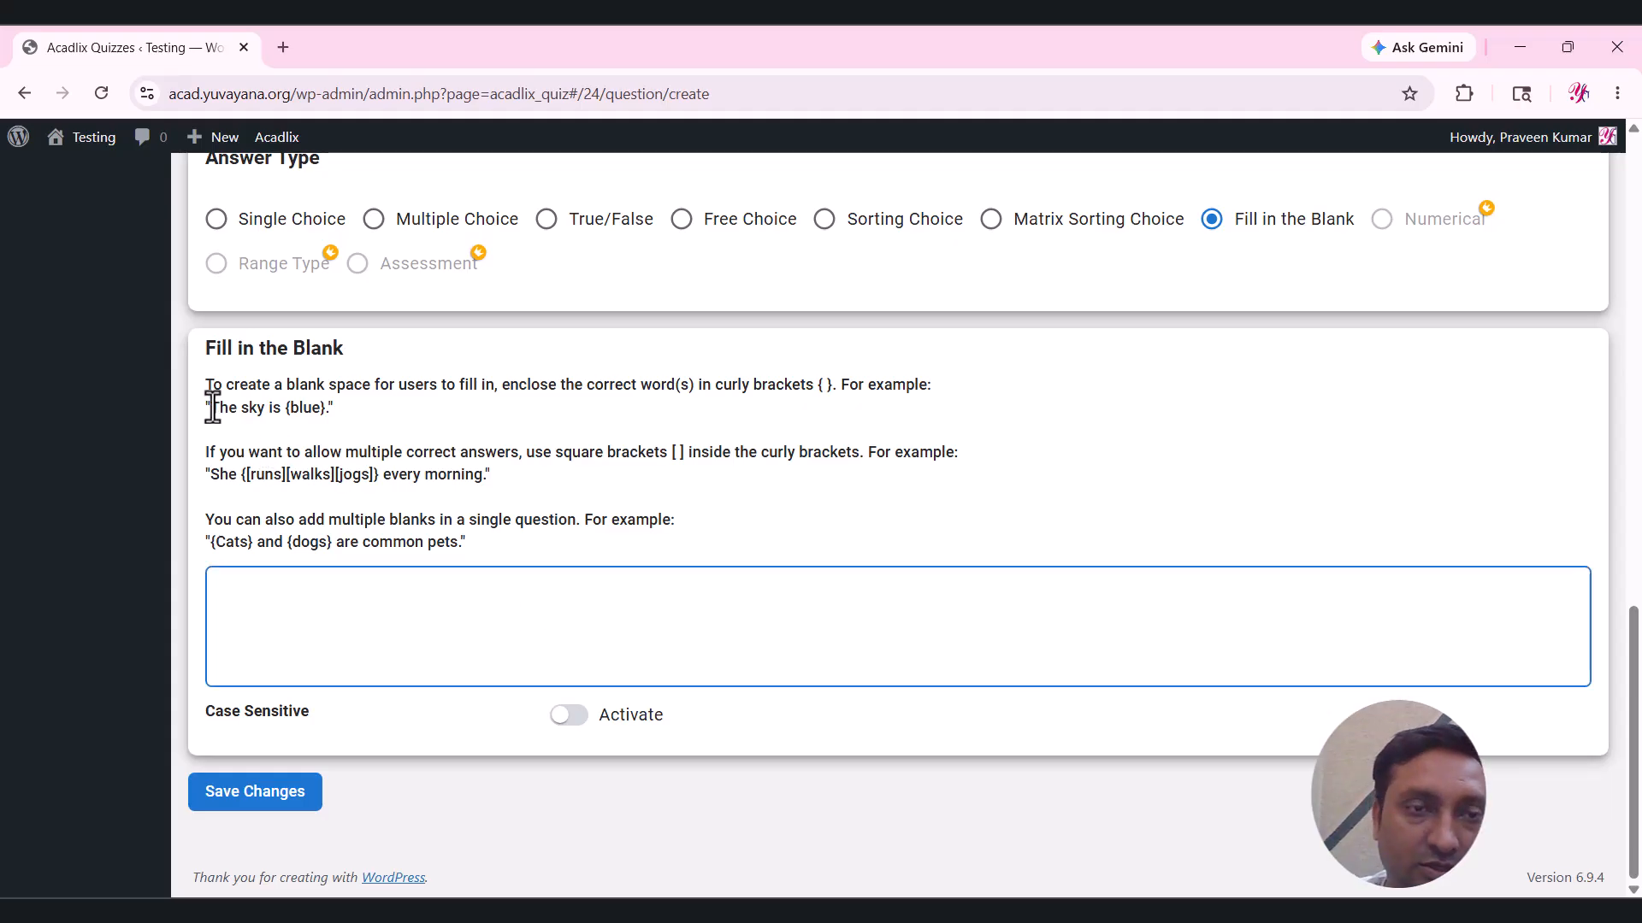
pyautogui.moveTo(213, 409); pyautogui.dragTo(282, 409)
pyautogui.click(326, 419)
pyautogui.click(359, 597)
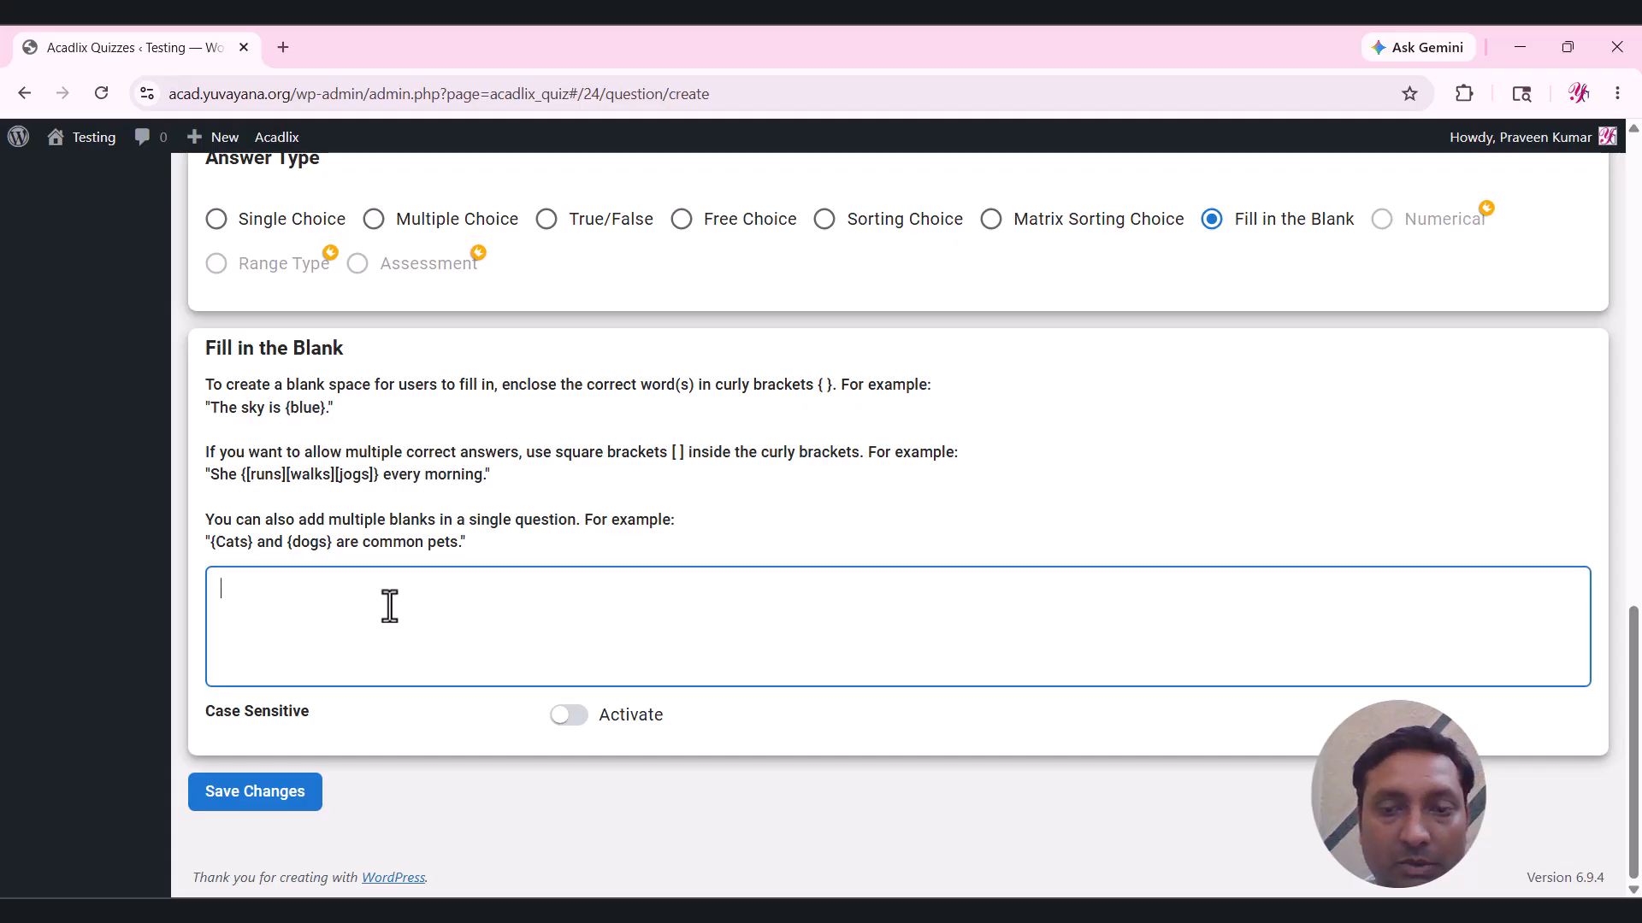
# Paste the sun-in-the-east sentence from Word, change its blank to {rises}, and save.
pyautogui.hotkey('alt', 'Tab')
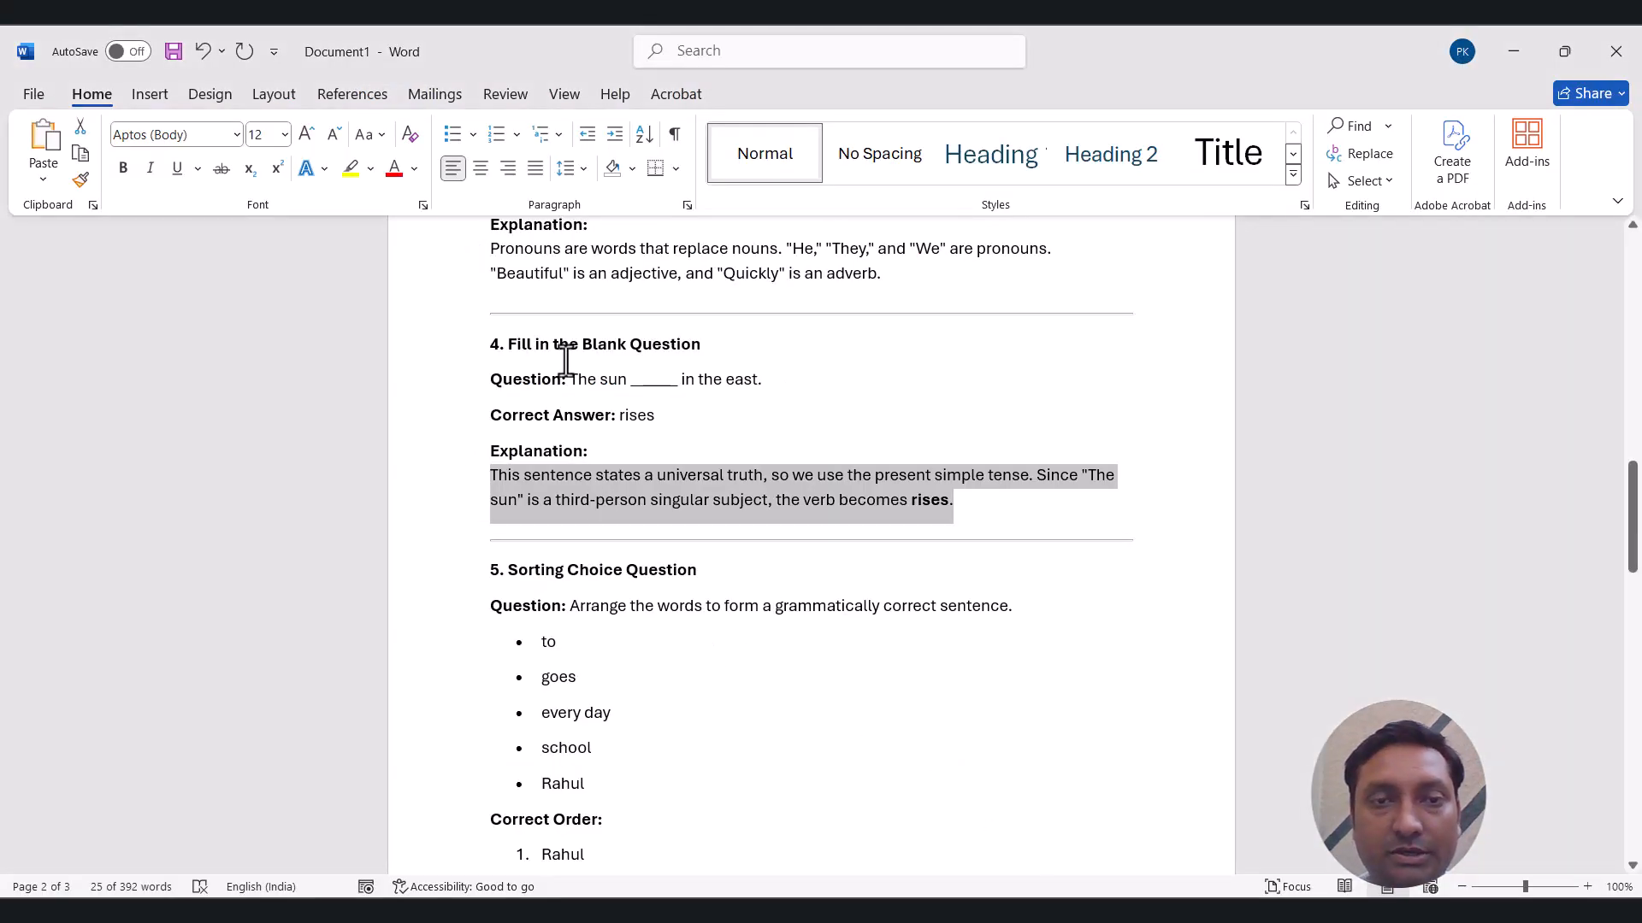
pyautogui.moveTo(570, 379); pyautogui.dragTo(762, 389)
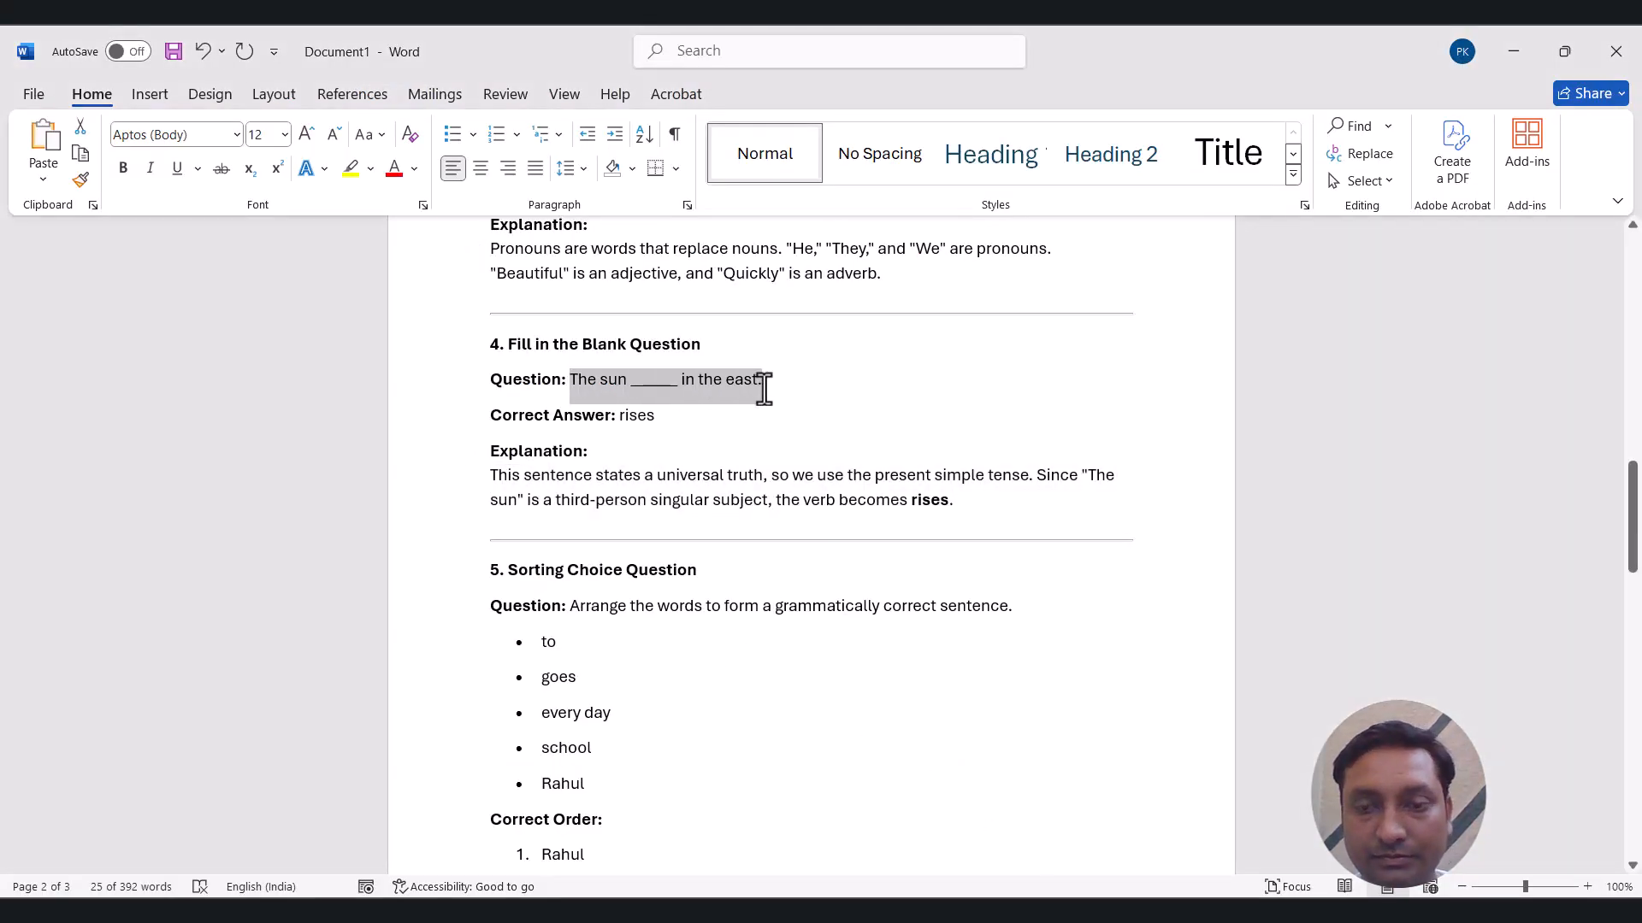
pyautogui.hotkey('ctrl', 'c')
pyautogui.hotkey('alt', 'Tab')
pyautogui.hotkey('ctrl', 'v')
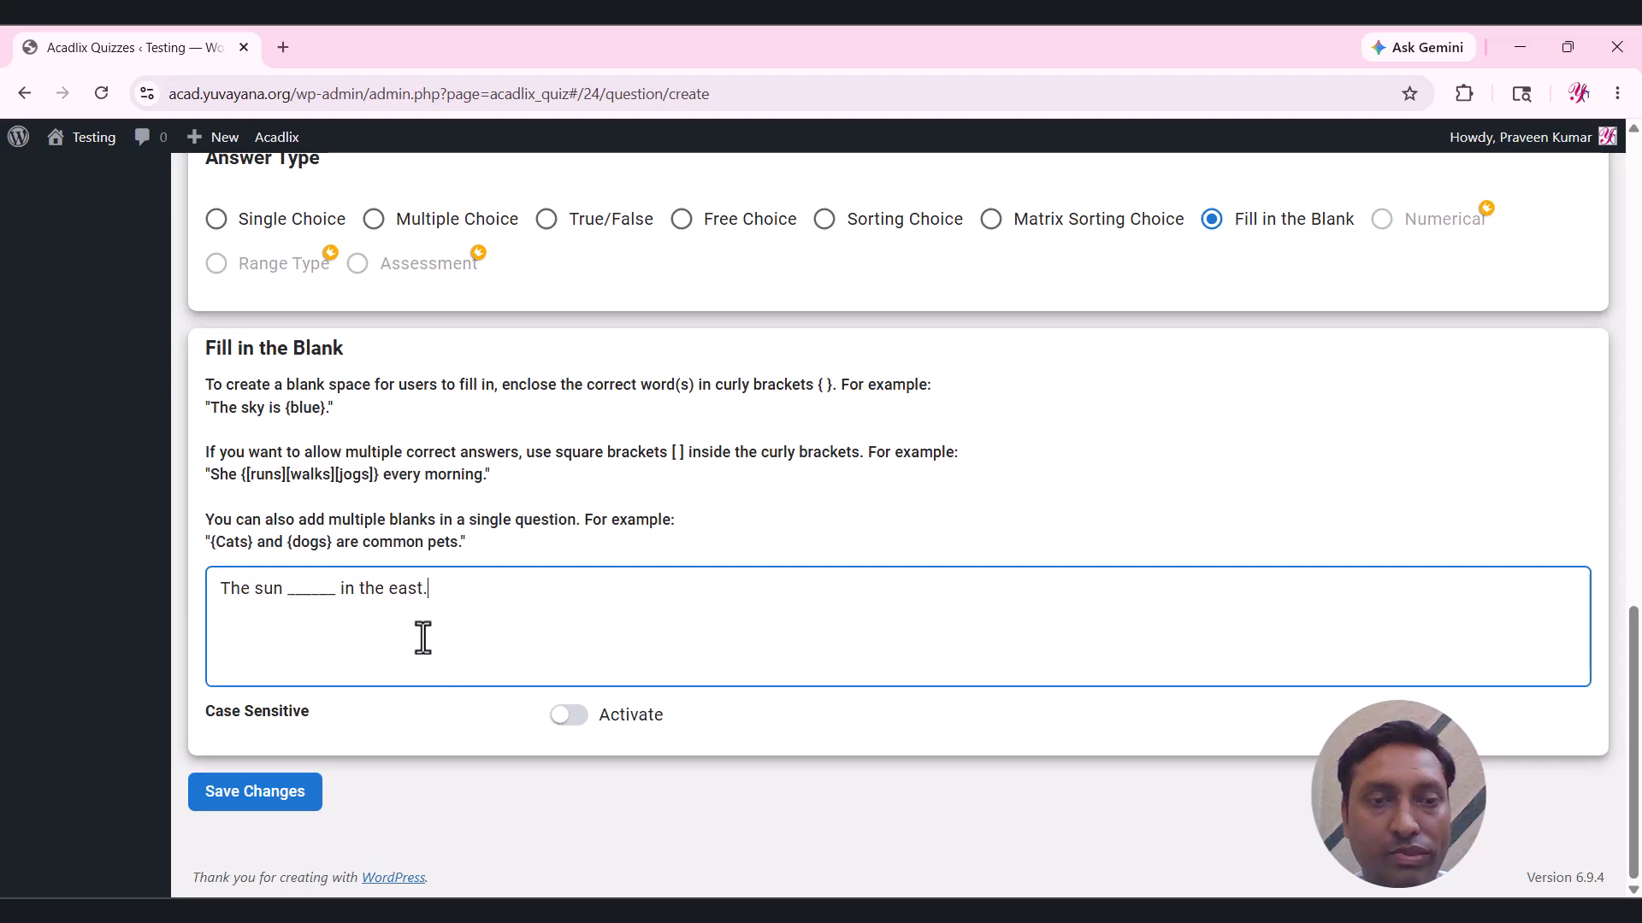
pyautogui.hotkey('alt', 'Tab')
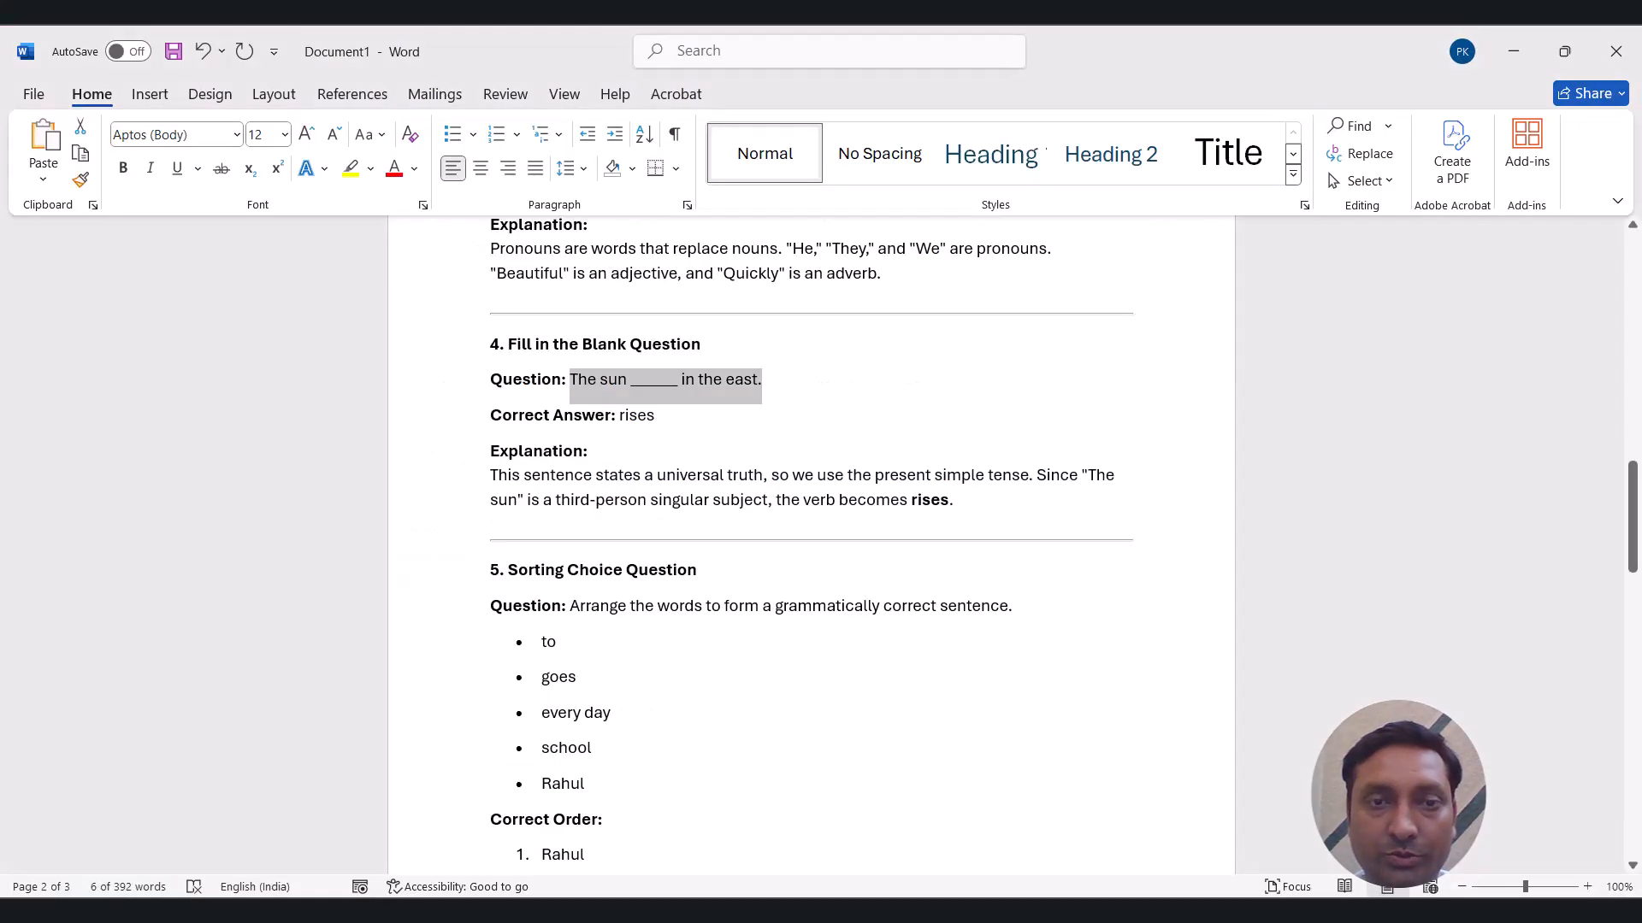
pyautogui.click(636, 425)
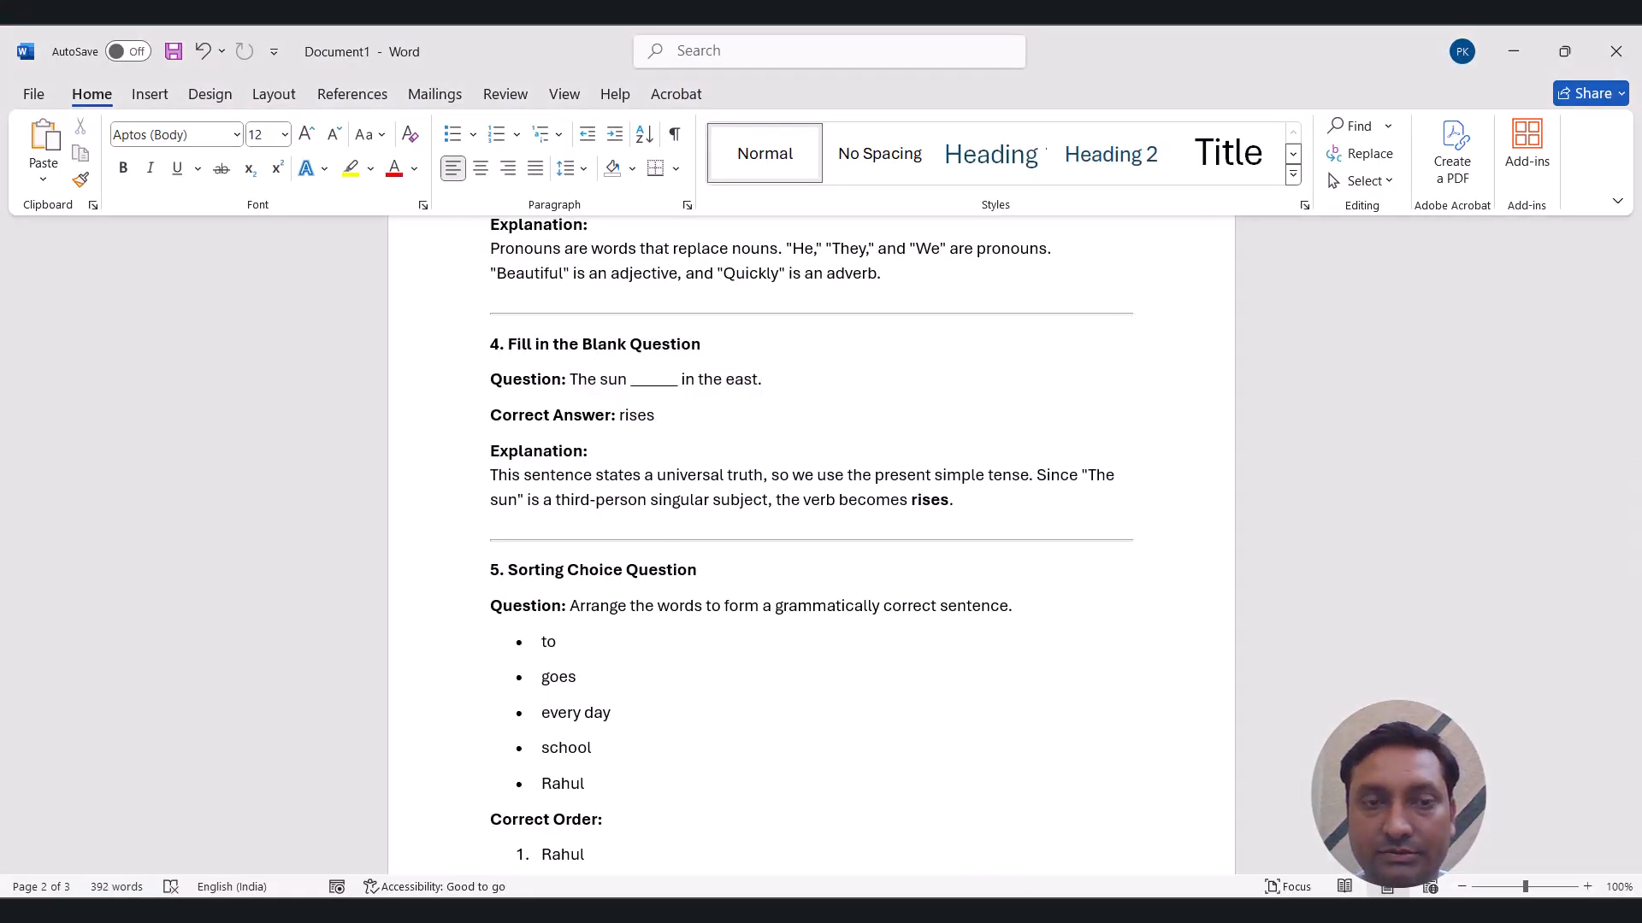
pyautogui.click(975, 912)
pyautogui.moveTo(339, 592); pyautogui.dragTo(288, 594)
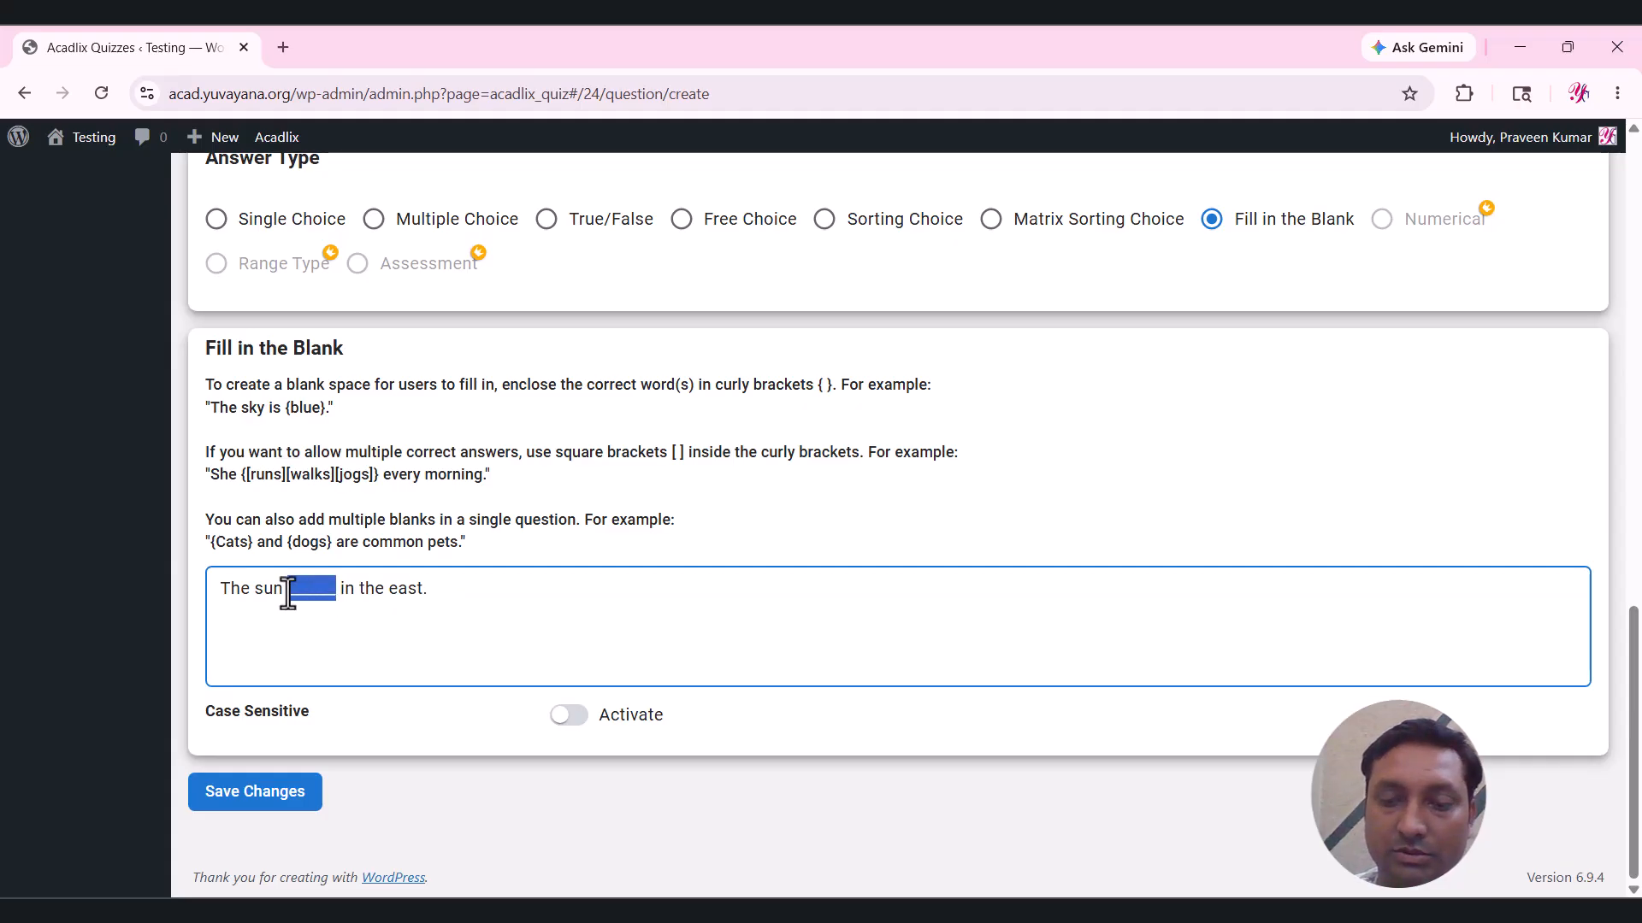
pyautogui.press('BackSpace')
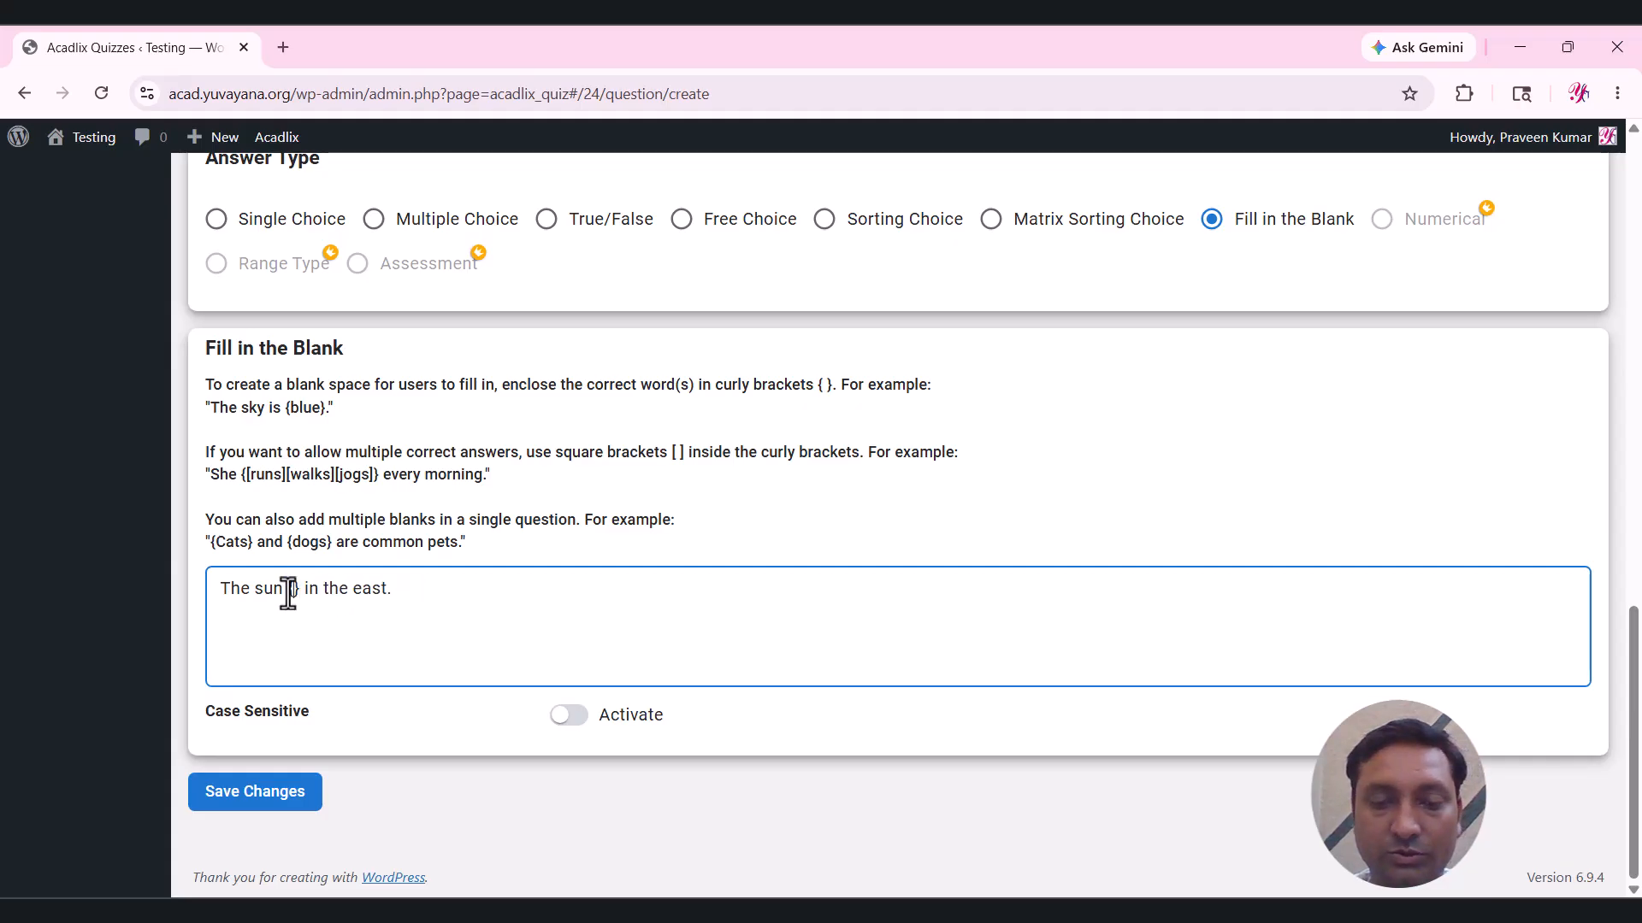
pyautogui.write('rises')
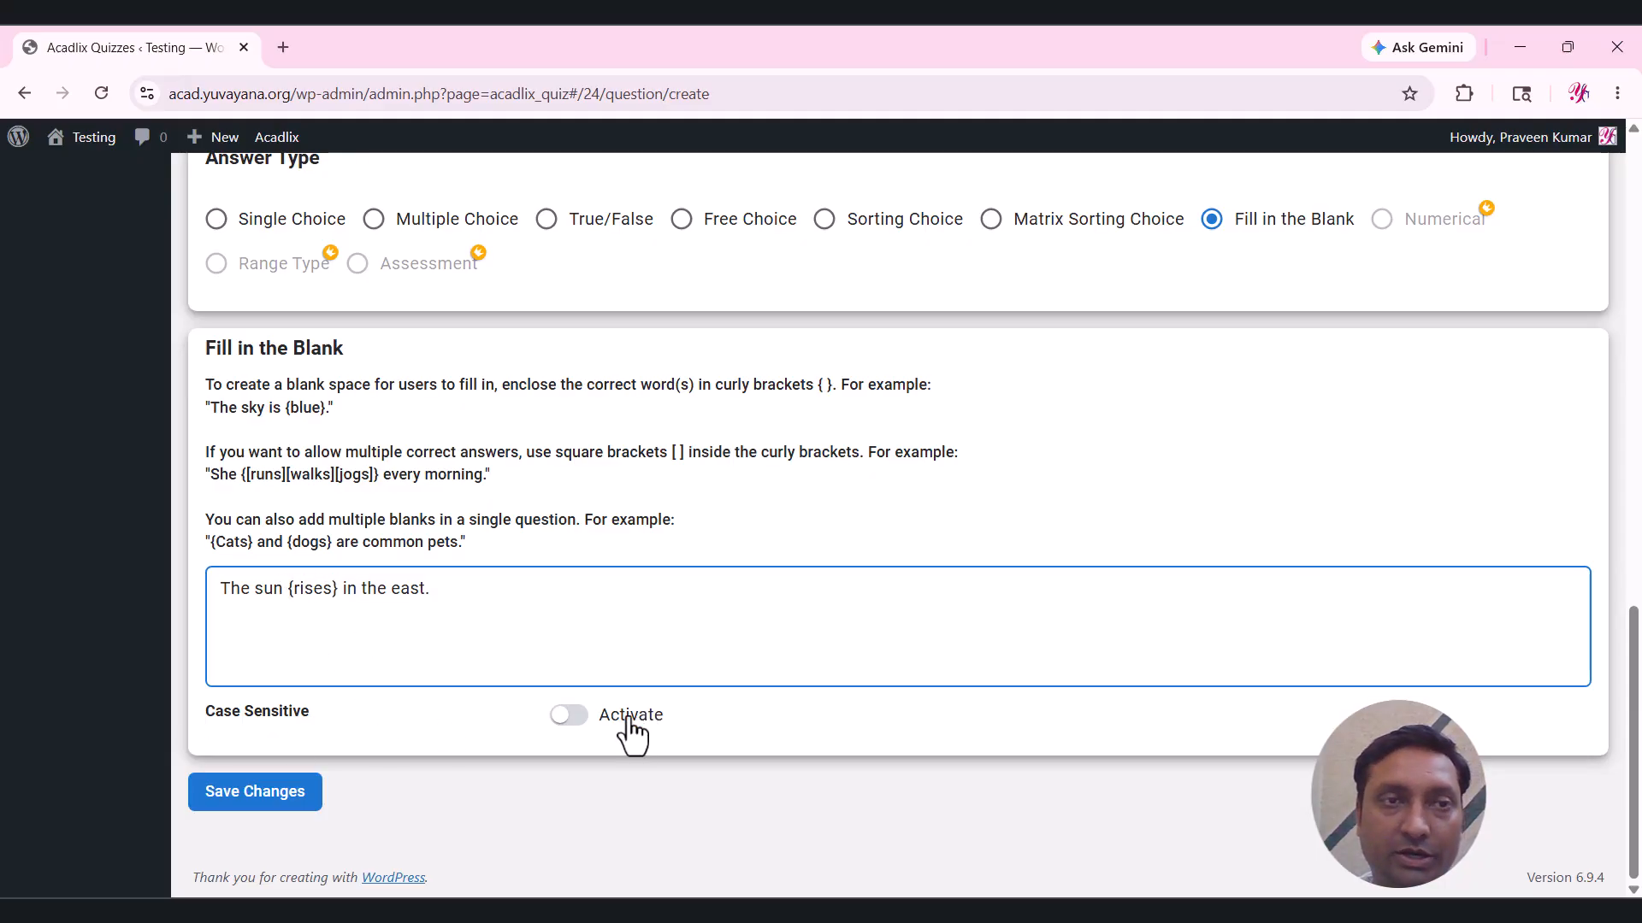
pyautogui.click(282, 791)
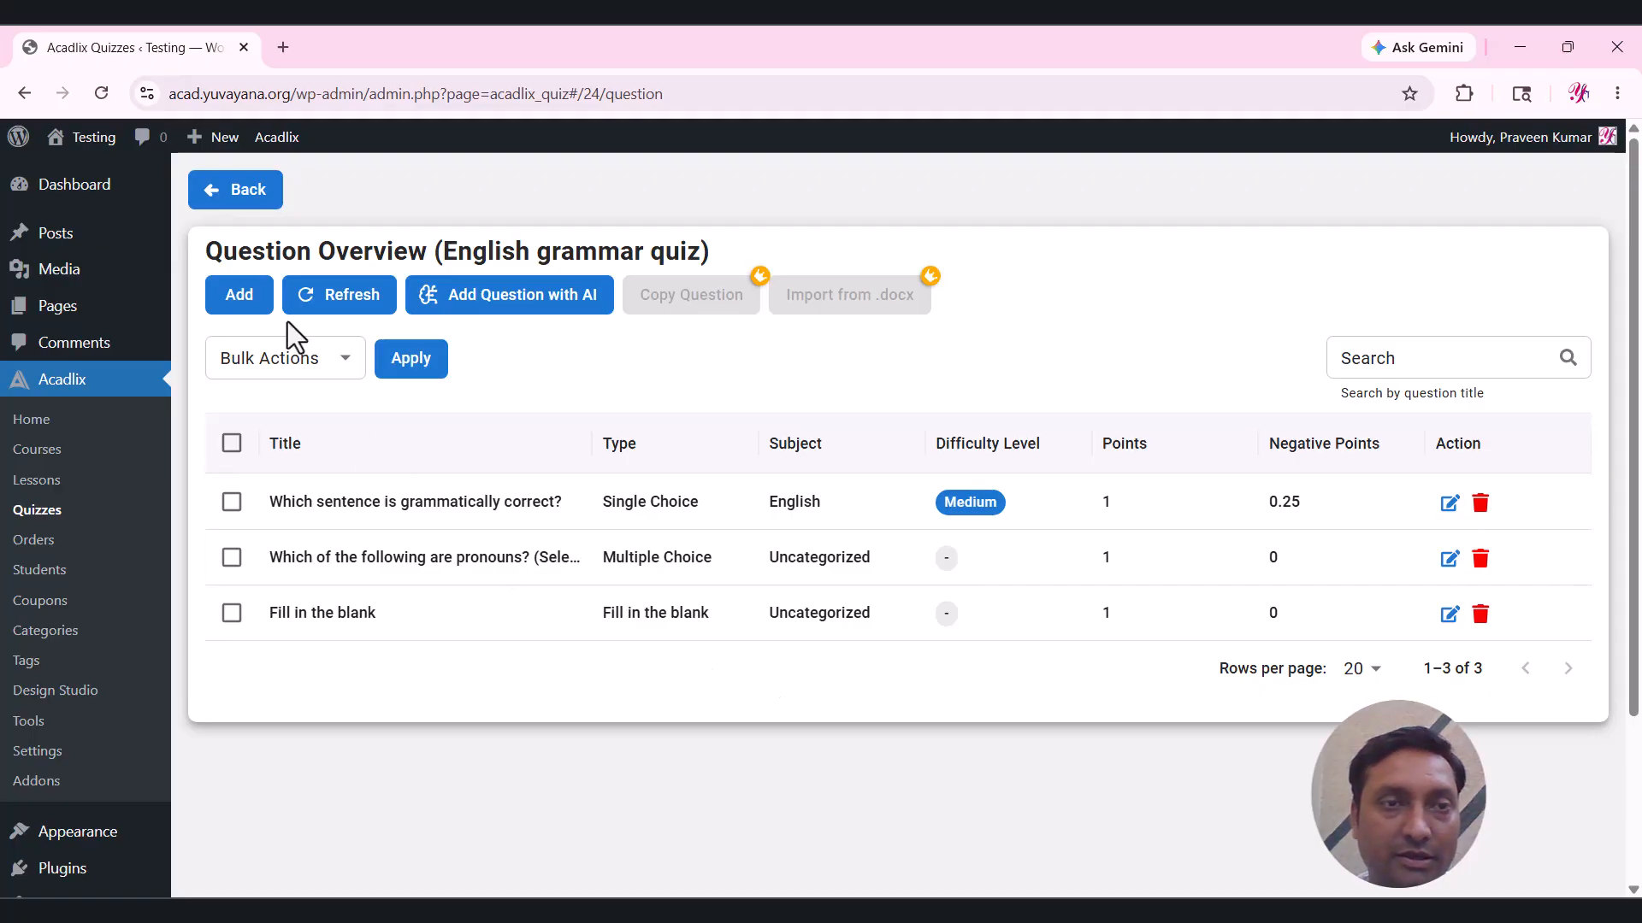
# Start another question and paste the word-arrangement instruction from Word as its text.
pyautogui.click(240, 301)
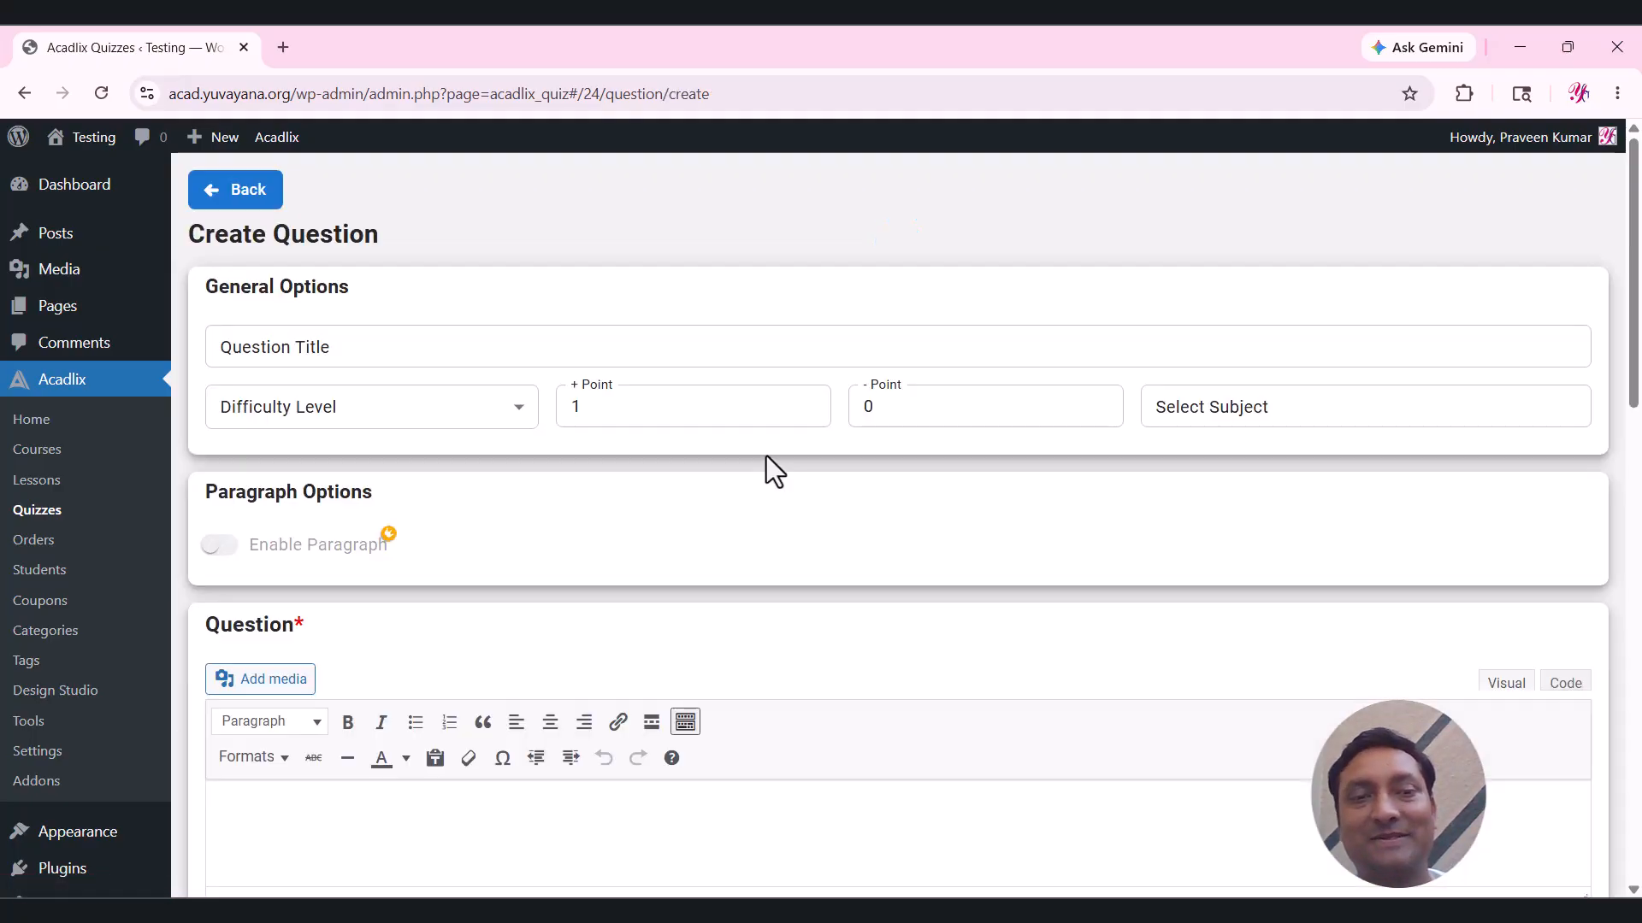
pyautogui.scroll(-4, 796, 509)
pyautogui.scroll(1, 797, 501)
pyautogui.scroll(-1, 797, 501)
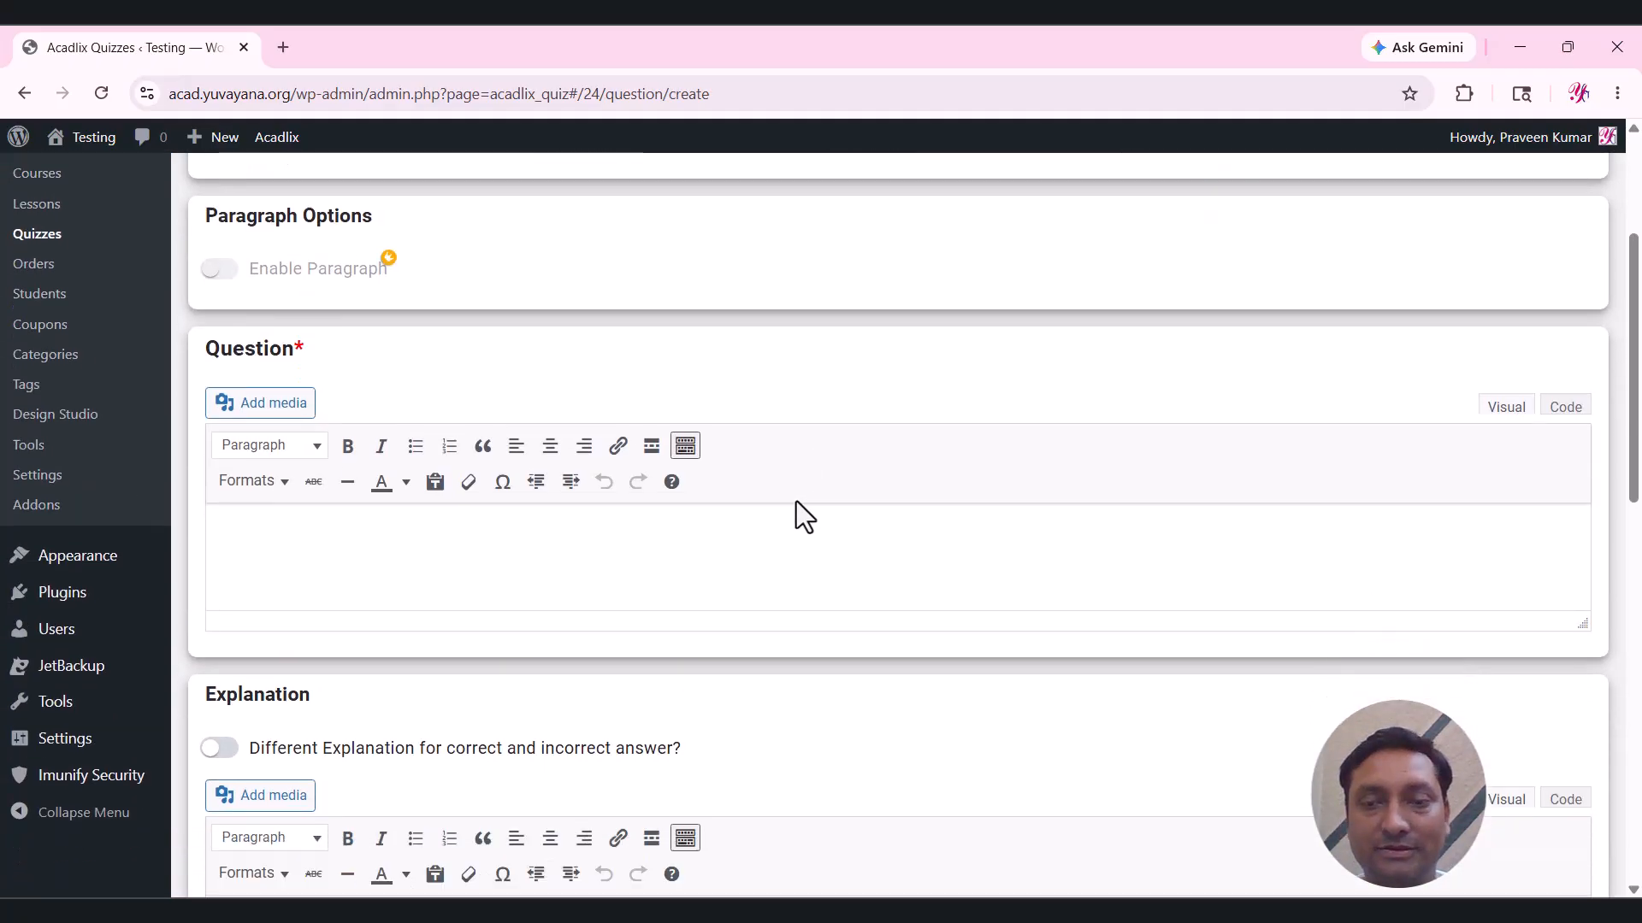
pyautogui.click(1057, 909)
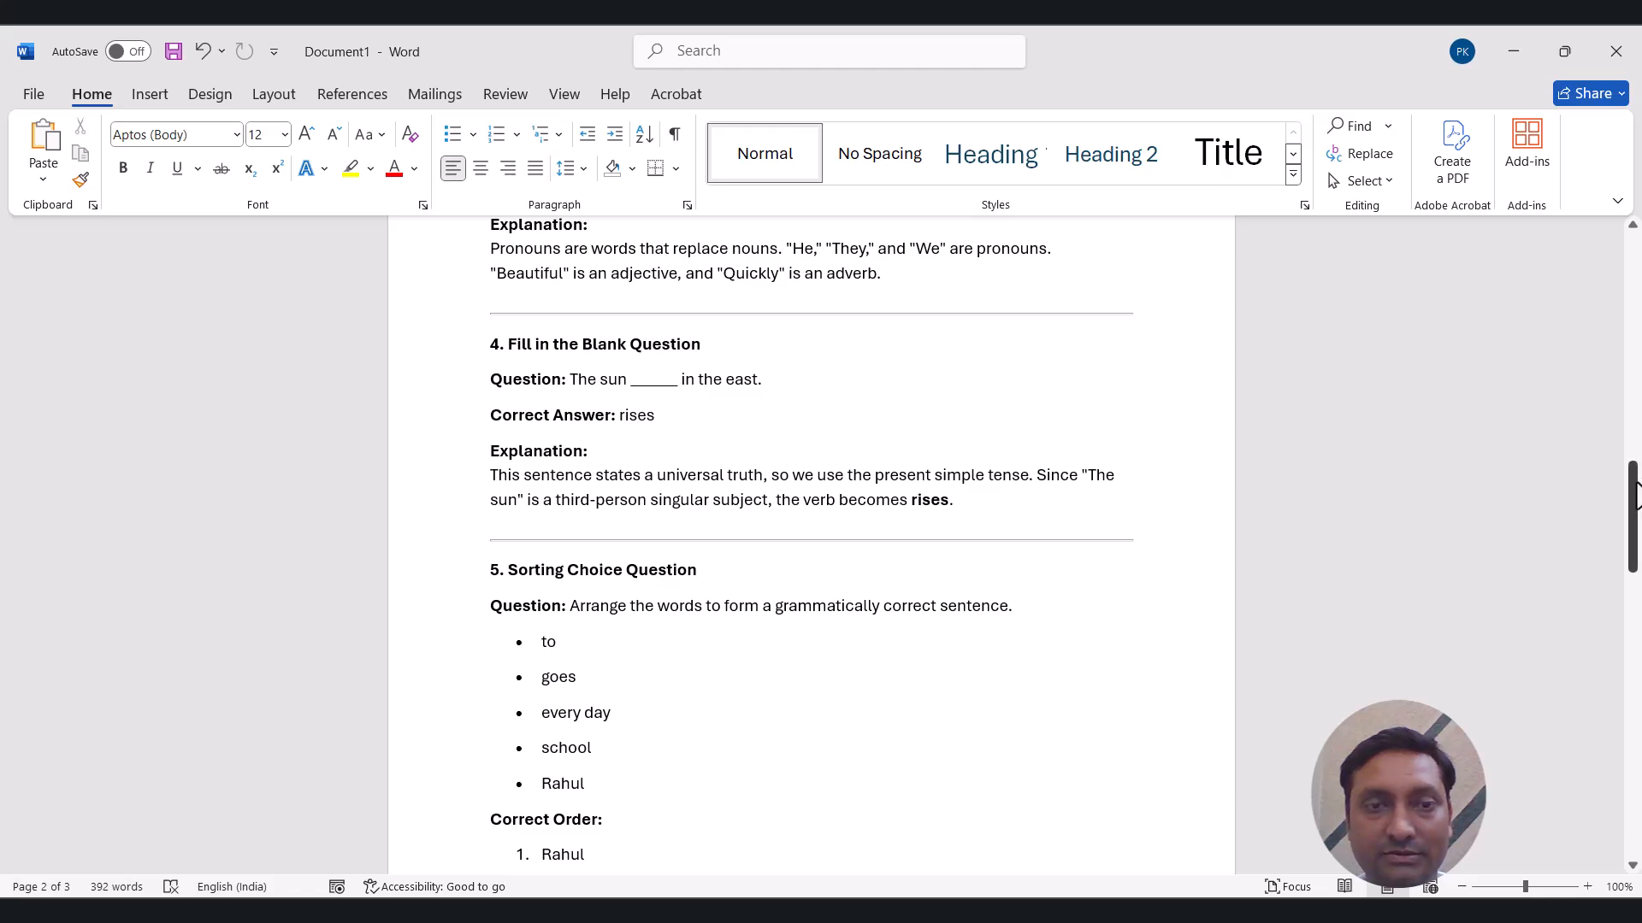
pyautogui.scroll(-3, 789, 510)
pyautogui.click(739, 437)
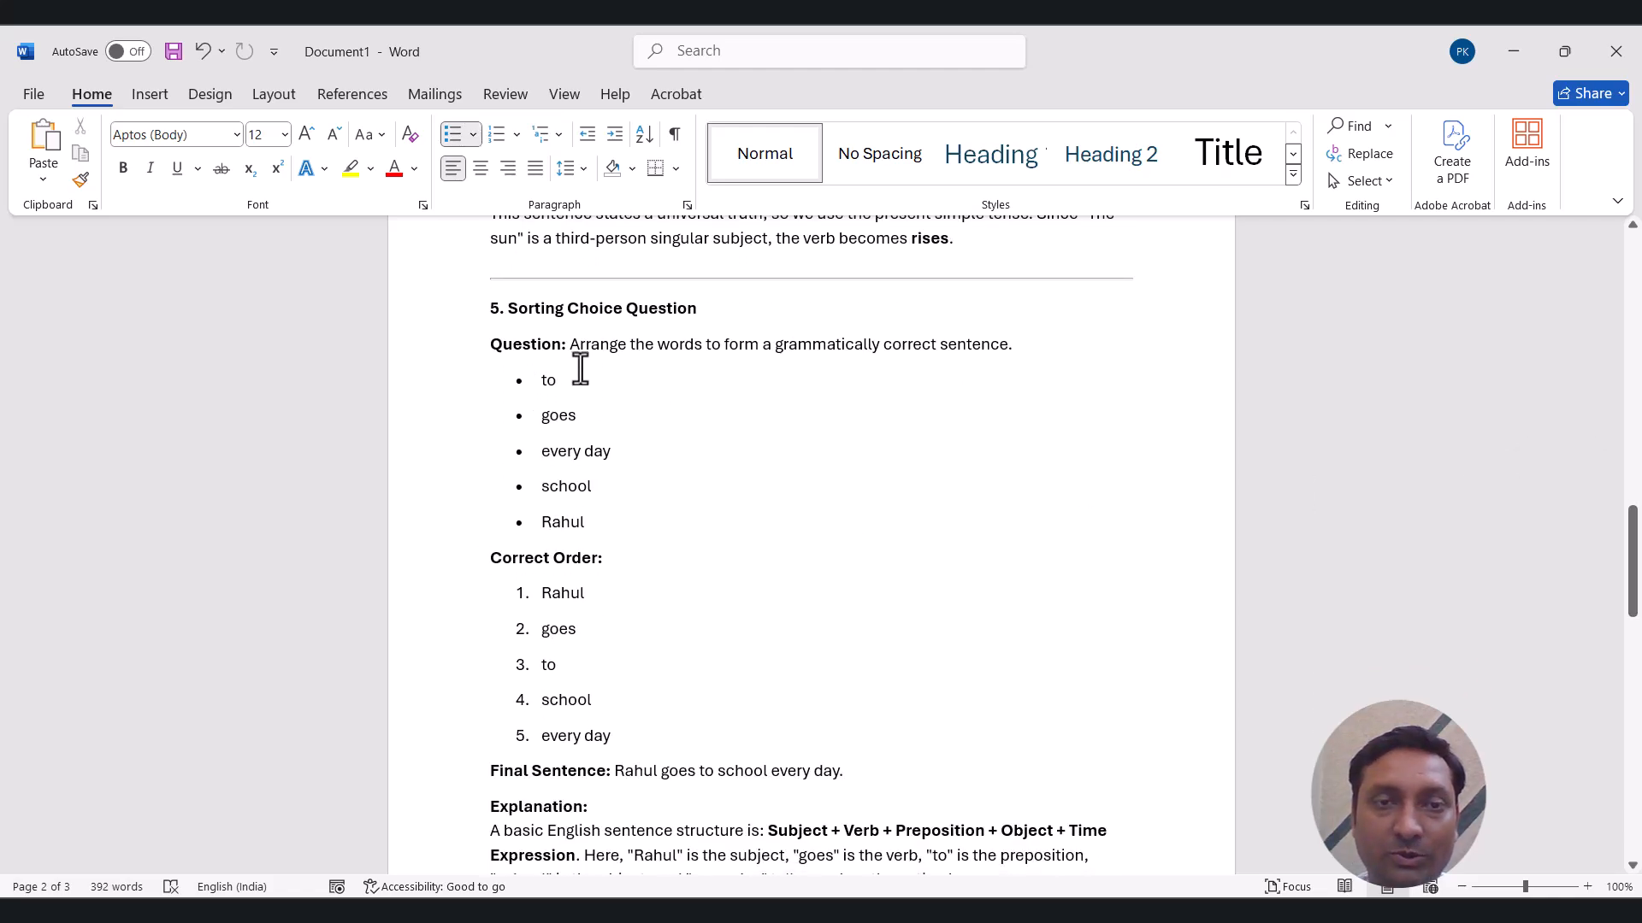
pyautogui.moveTo(570, 344); pyautogui.dragTo(1011, 348)
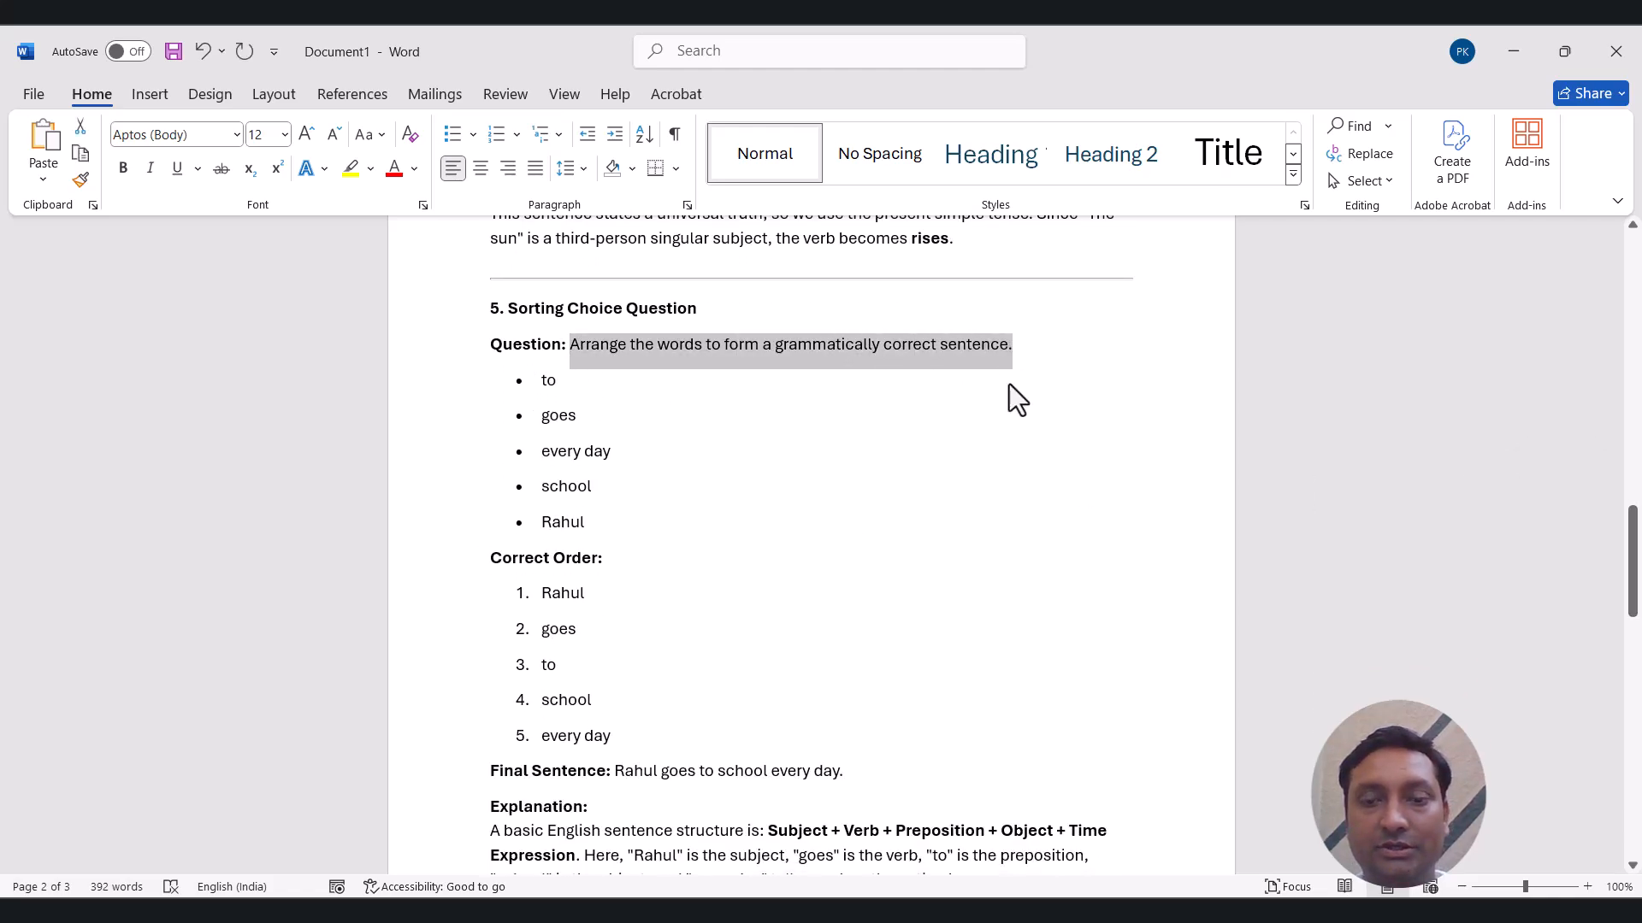
pyautogui.click(445, 913)
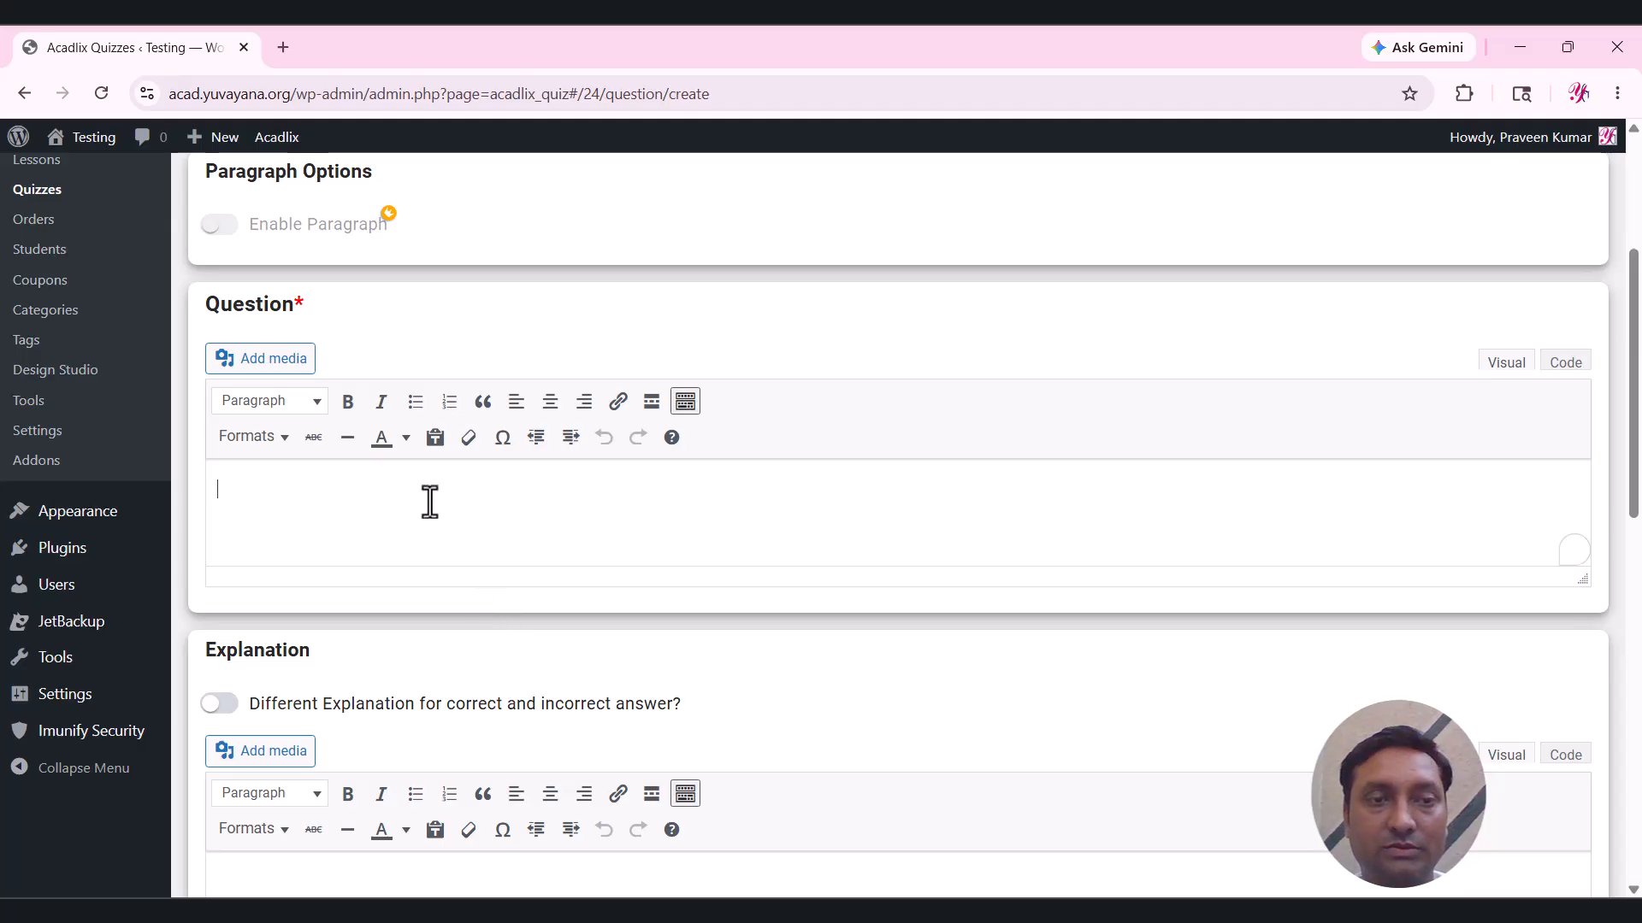
pyautogui.hotkey('ctrl', 'v')
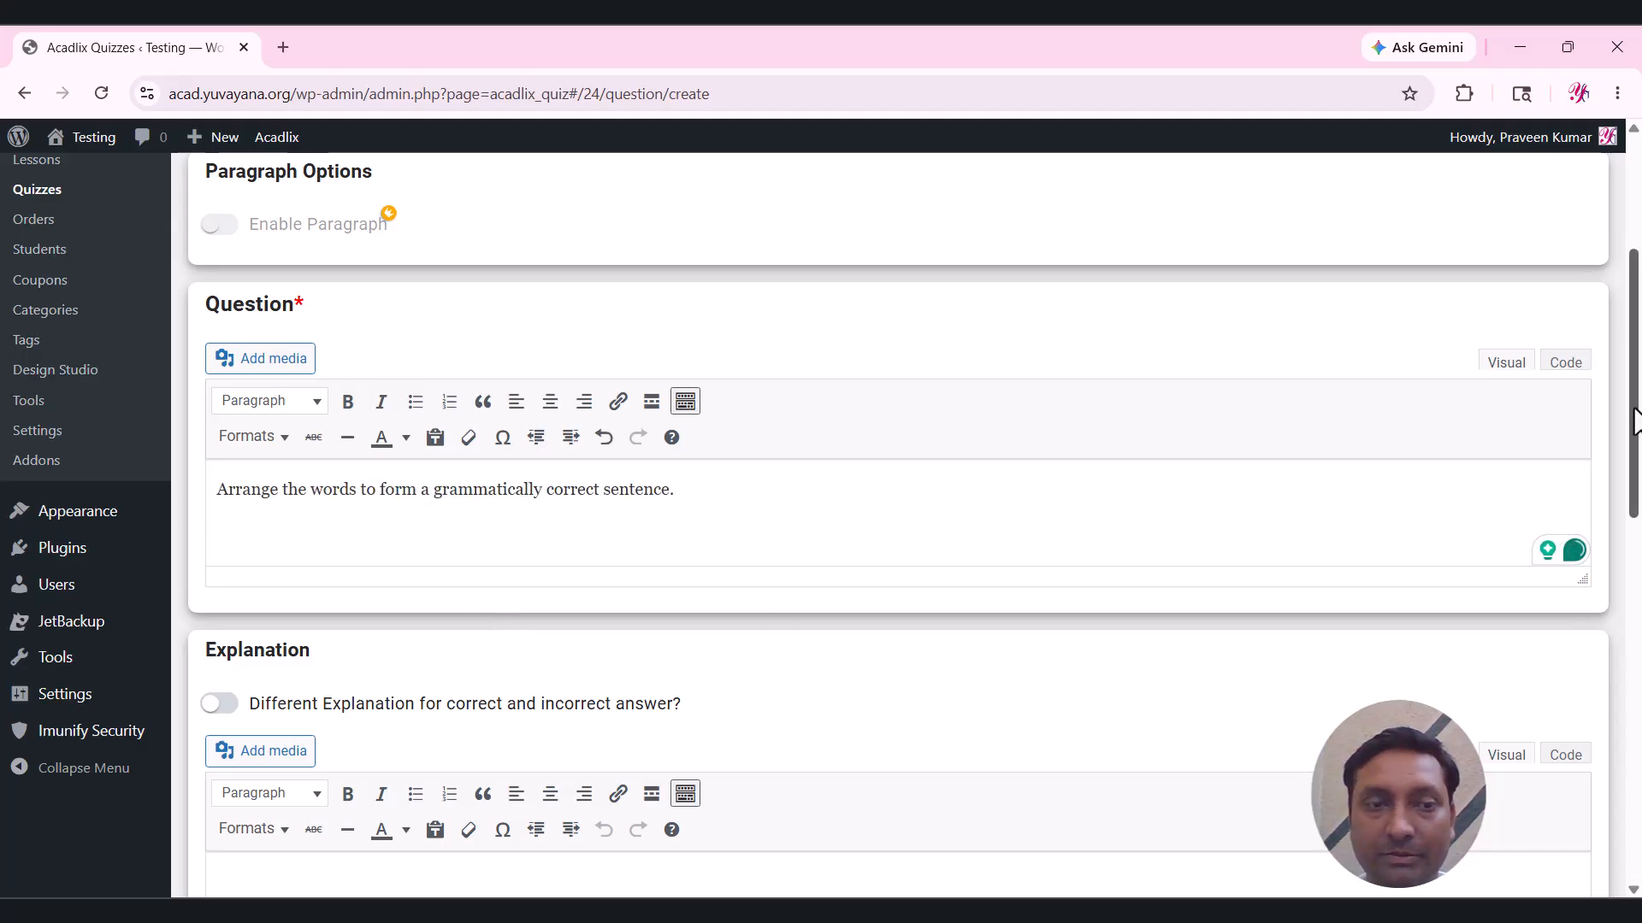
pyautogui.moveTo(1635, 410); pyautogui.dragTo(1636, 721)
# Make it a Sorting Choice question with Rahul, copied from Word, as Option 1.
pyautogui.click(823, 334)
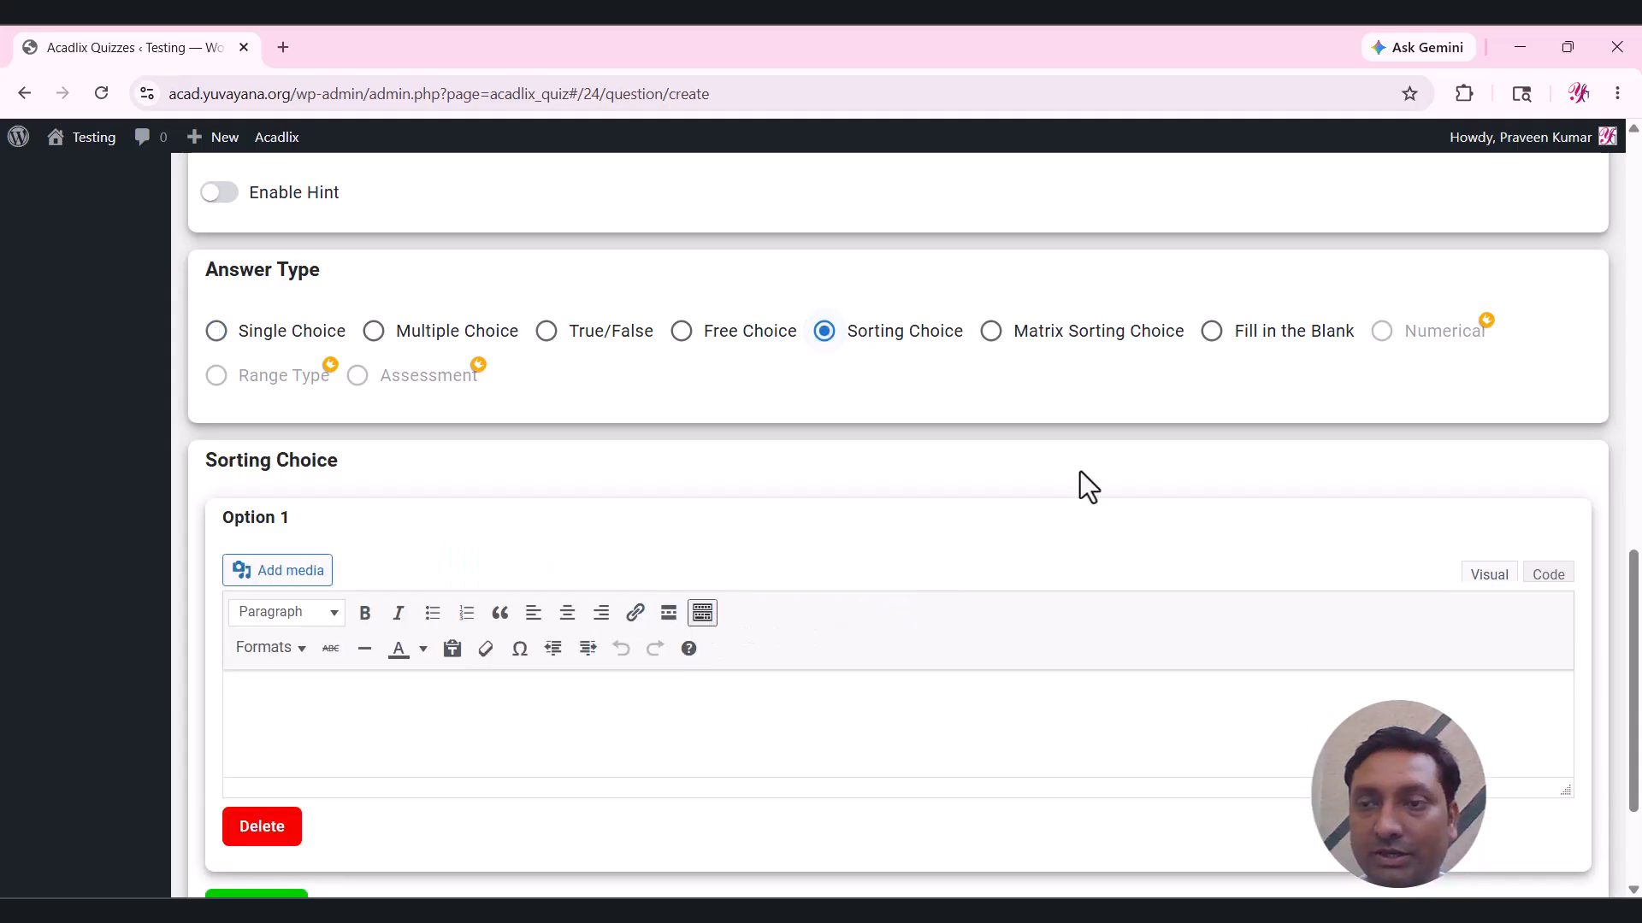
pyautogui.scroll(-2, 1111, 513)
pyautogui.click(1229, 586)
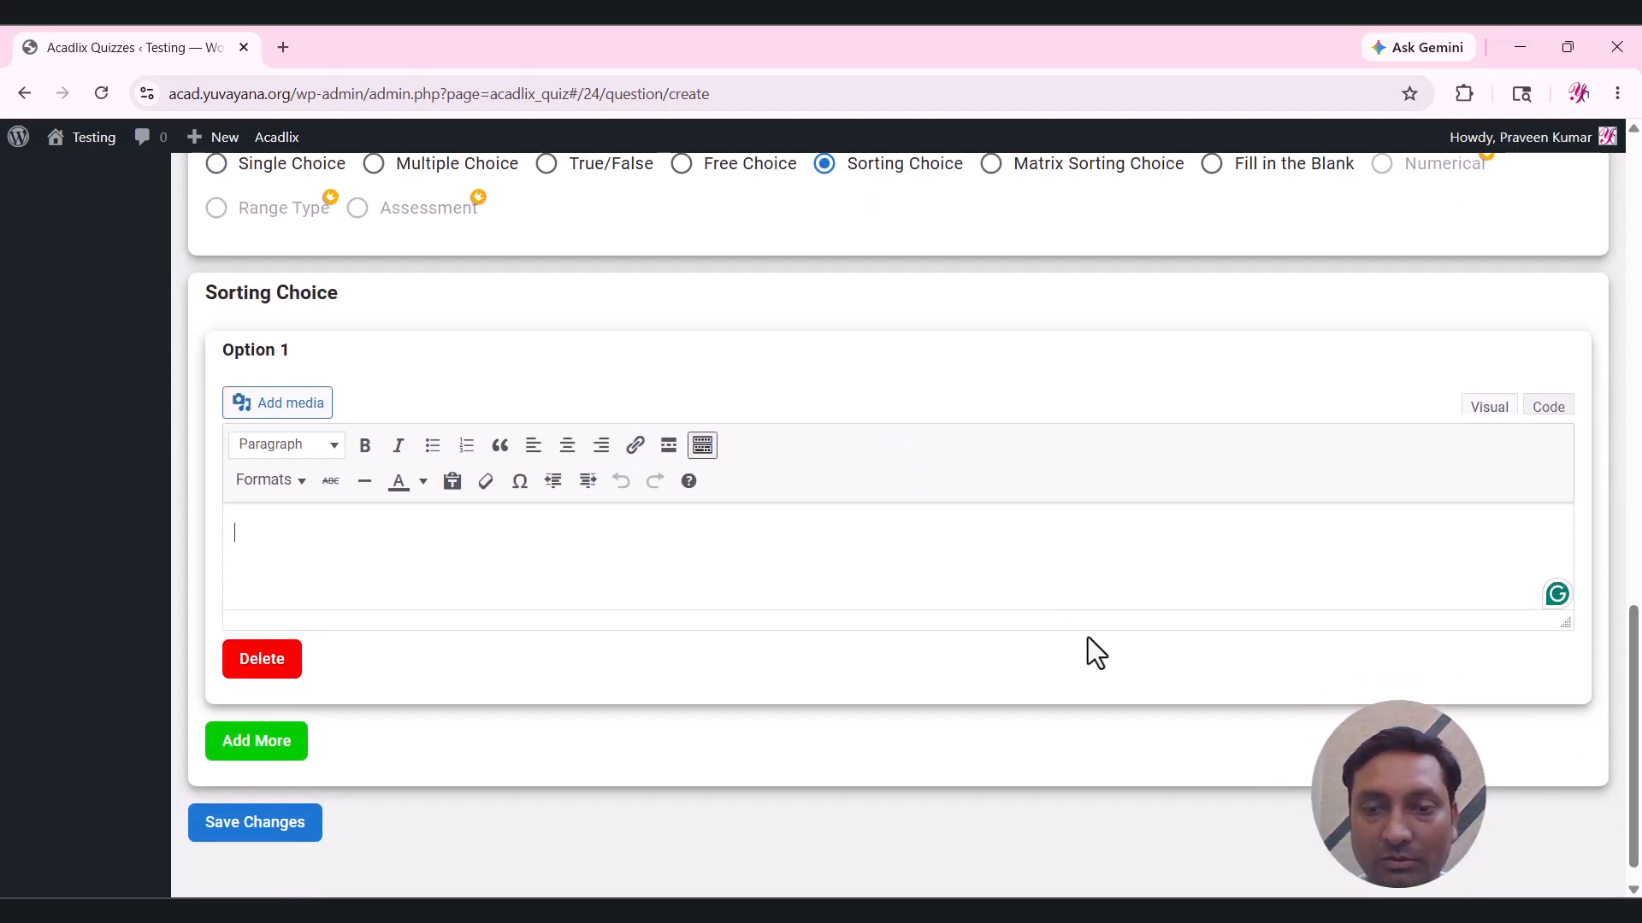
pyautogui.hotkey('alt', 'Tab')
pyautogui.click(663, 663)
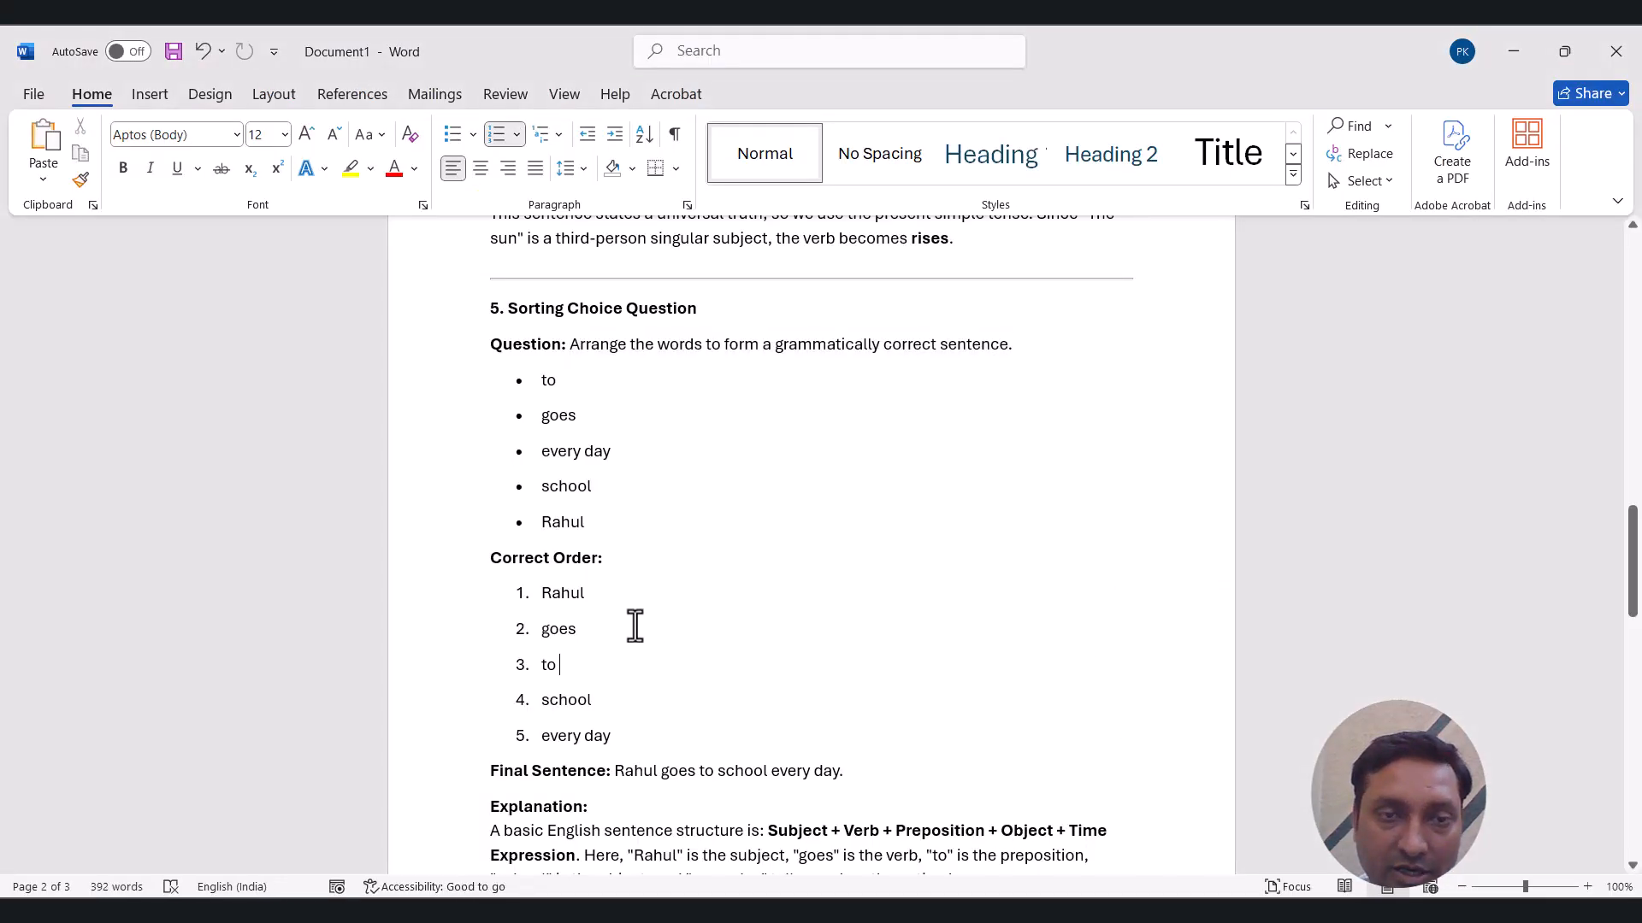
pyautogui.scroll(-1, 631, 627)
pyautogui.moveTo(586, 544); pyautogui.dragTo(552, 544)
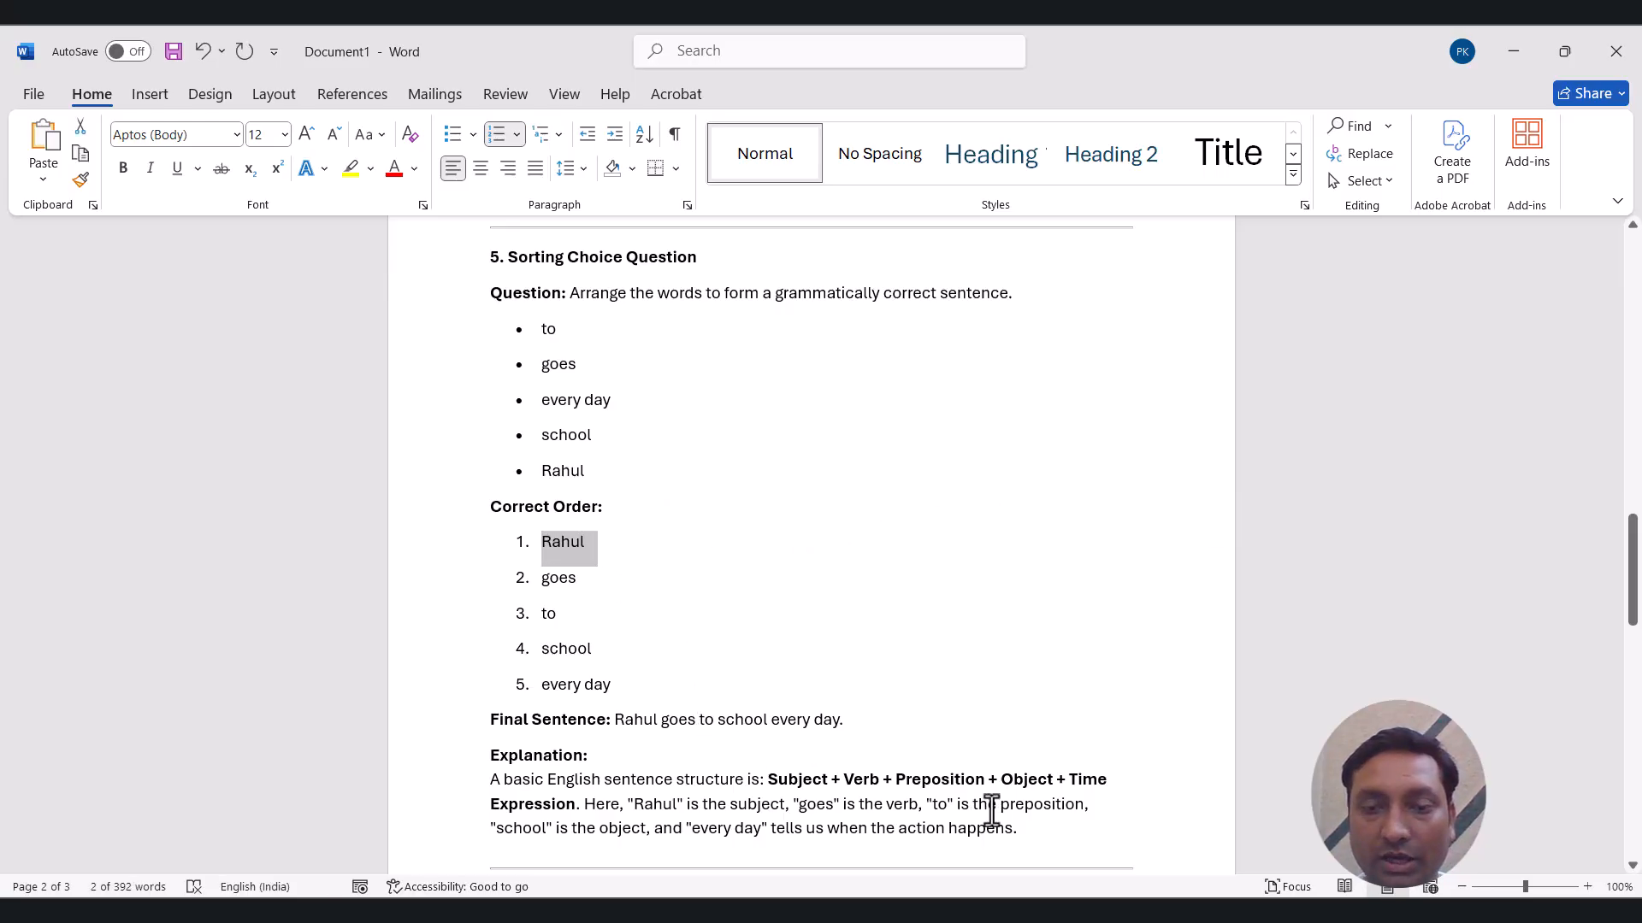
pyautogui.hotkey('ctrl', 'c')
pyautogui.hotkey('alt', 'Tab')
pyautogui.hotkey('ctrl', 'v')
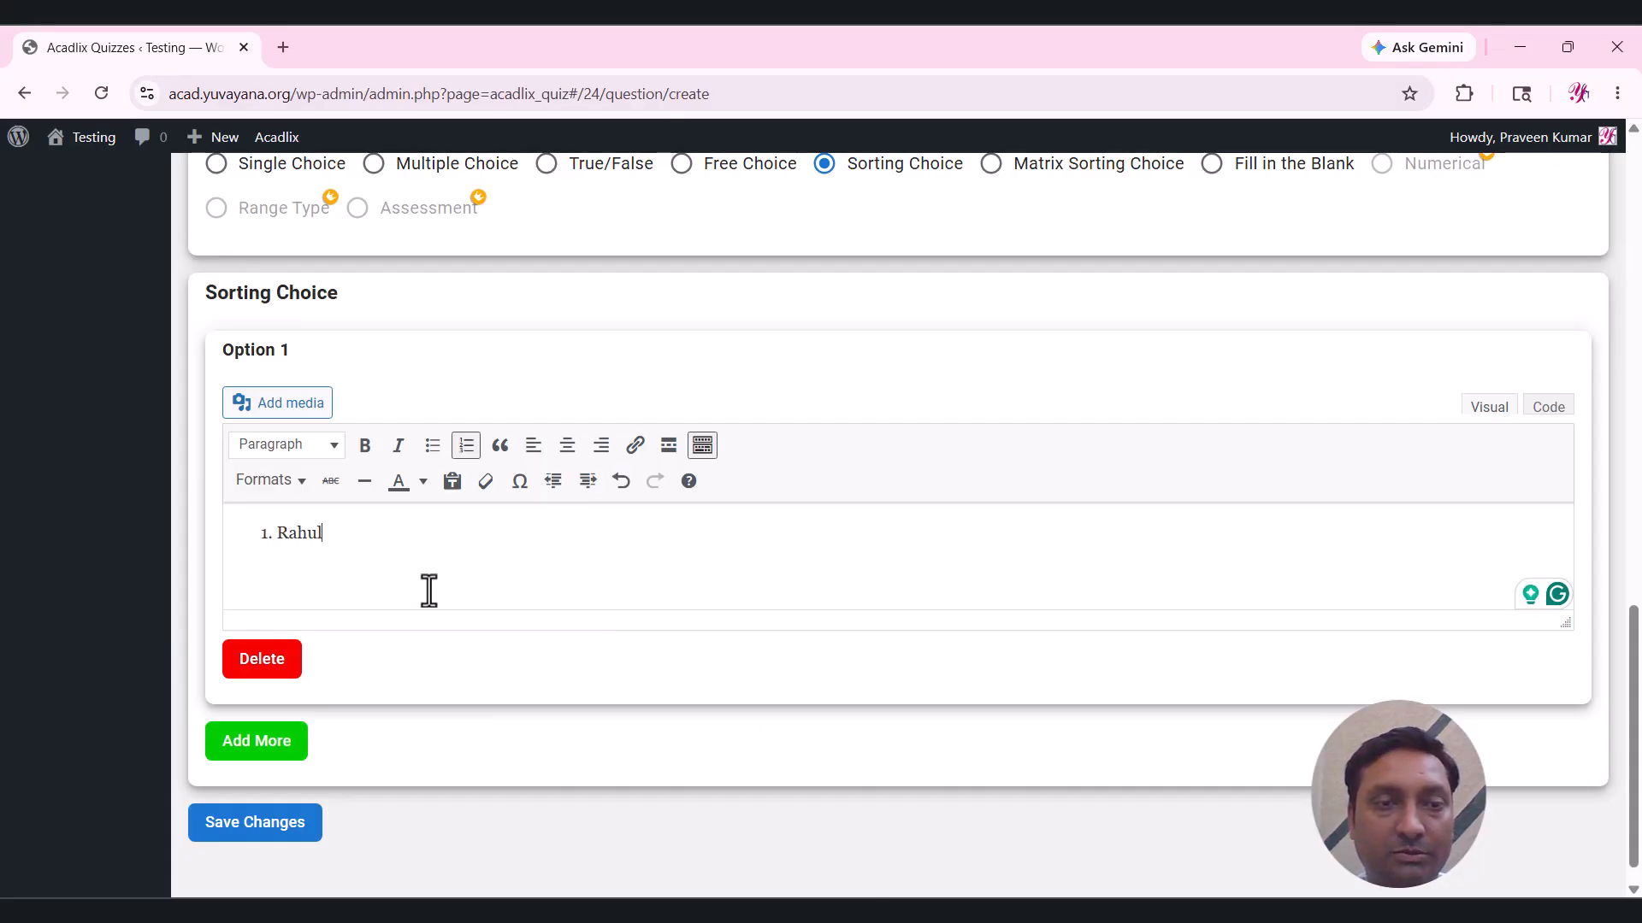
pyautogui.press('BackSpace')
# Add sorting options goes, to, school and everyday., then save the question.
pyautogui.click(274, 751)
pyautogui.write('goes')
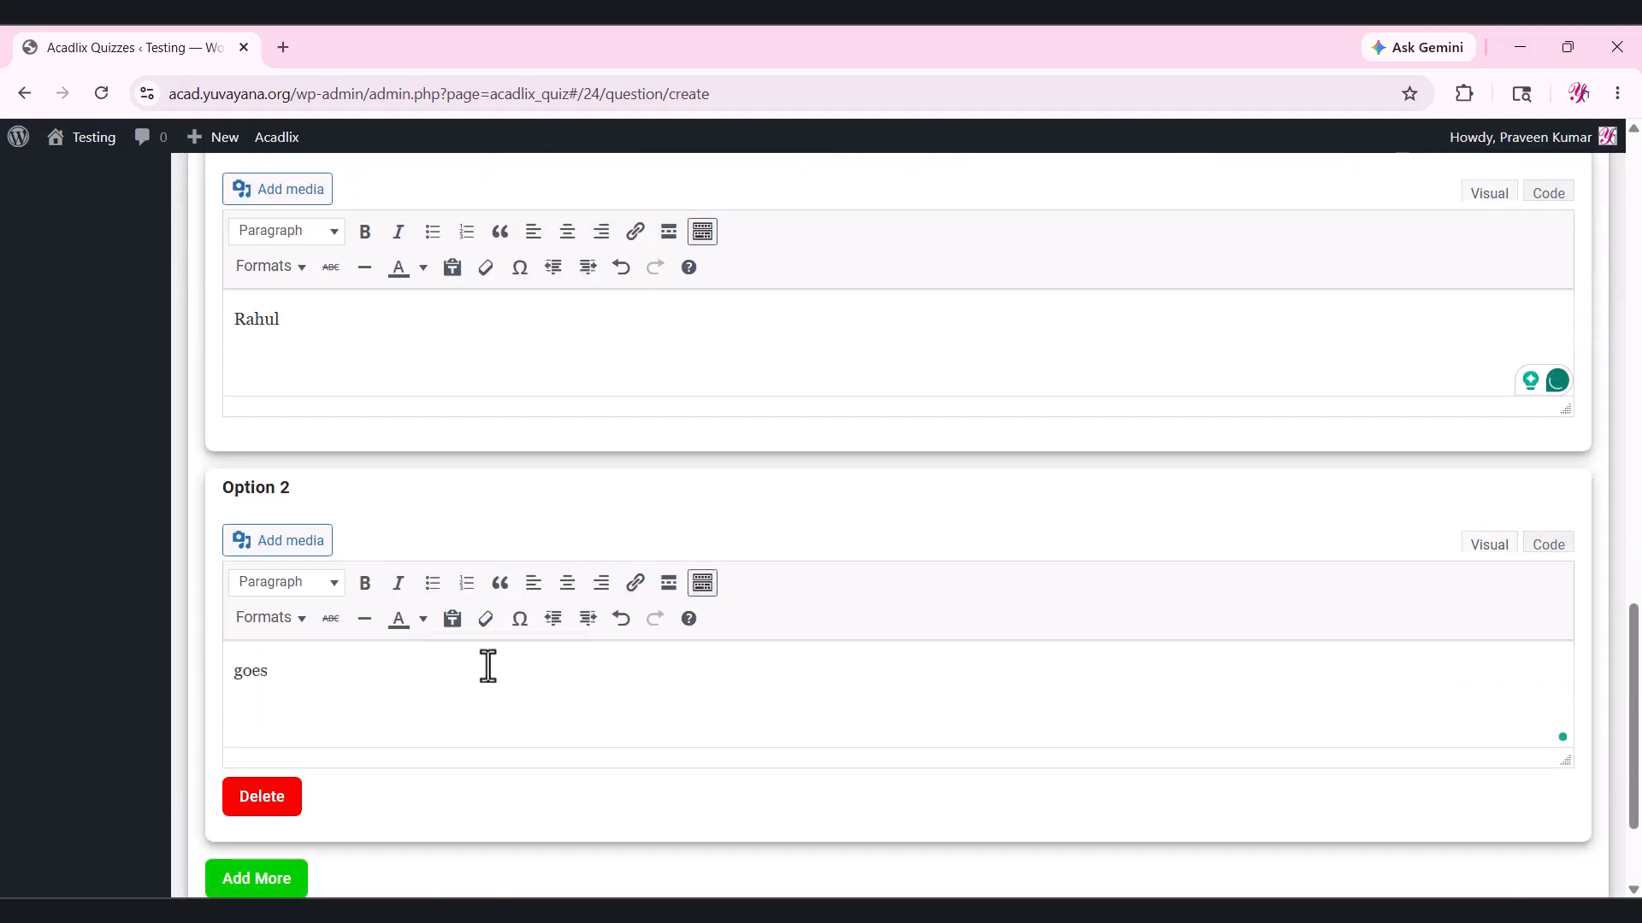
pyautogui.click(257, 878)
pyautogui.click(356, 542)
pyautogui.write('to')
pyautogui.click(287, 720)
pyautogui.click(374, 836)
pyautogui.write('school')
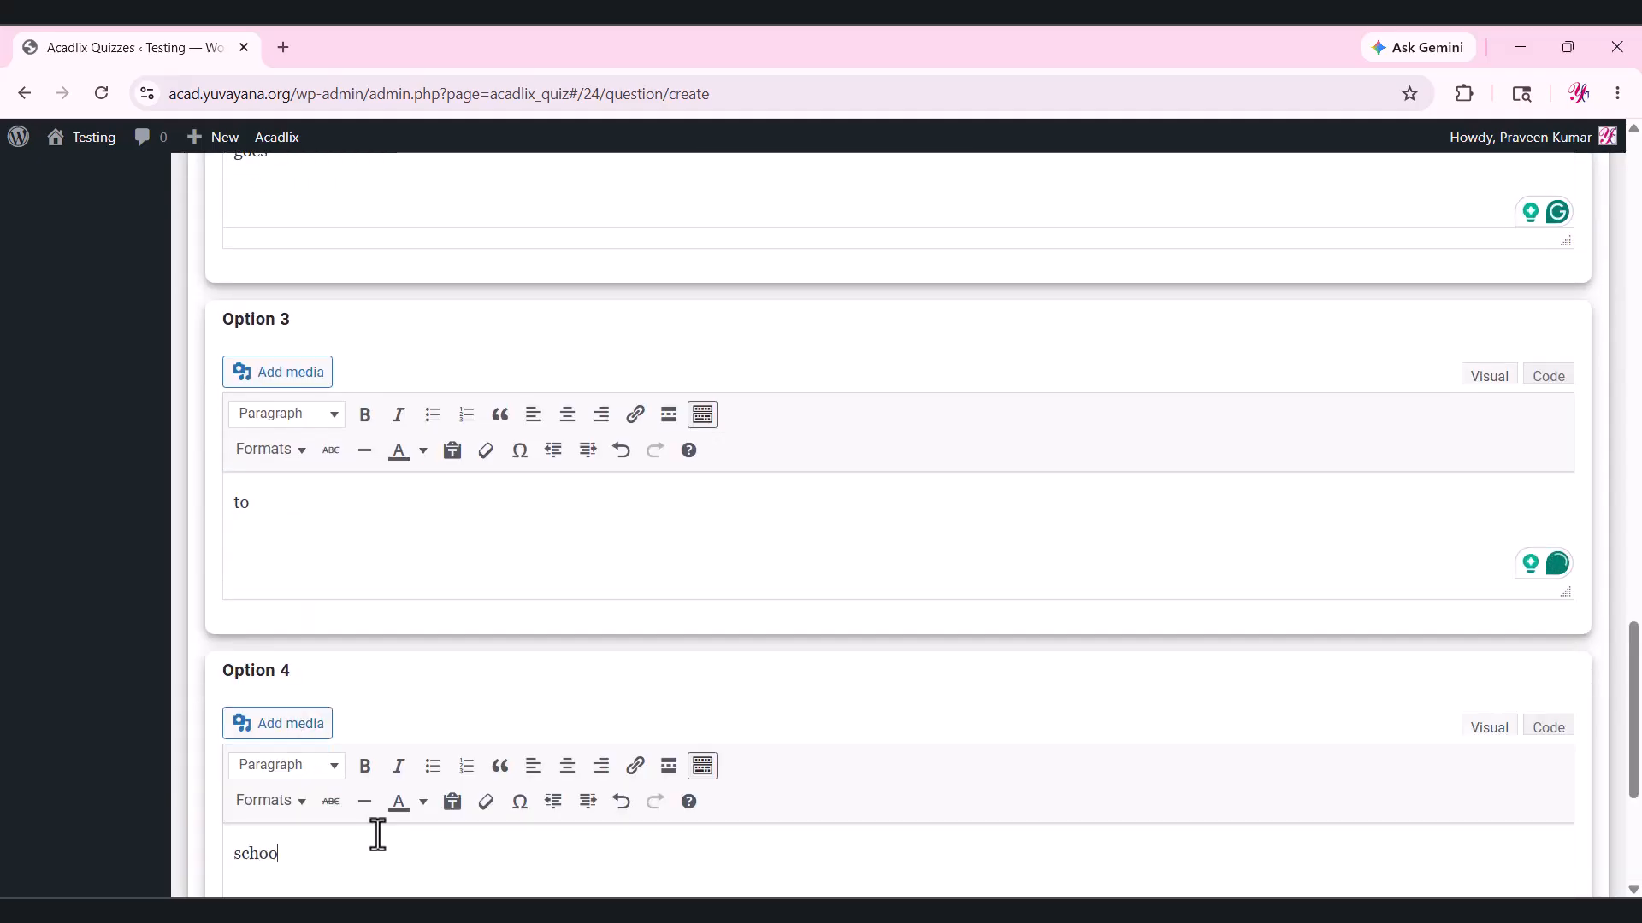
pyautogui.scroll(-1, 455, 841)
pyautogui.scroll(-2, 455, 841)
pyautogui.click(280, 770)
pyautogui.scroll(-4, 476, 725)
pyautogui.write('everyday.')
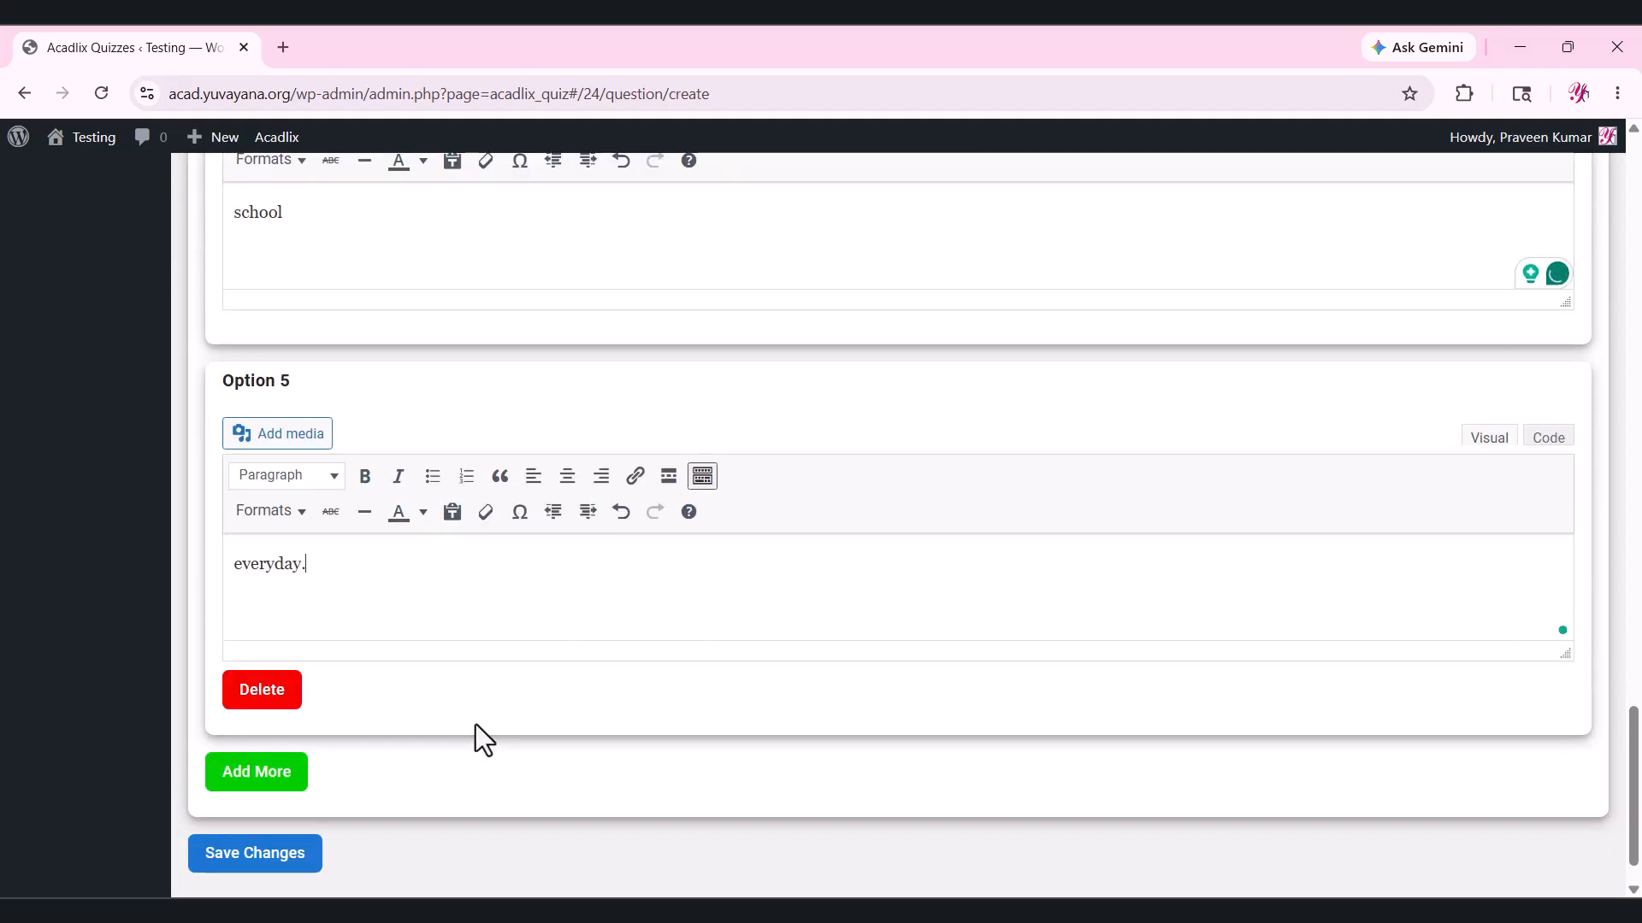
pyautogui.scroll(1, 291, 838)
pyautogui.scroll(-1, 295, 855)
pyautogui.click(260, 800)
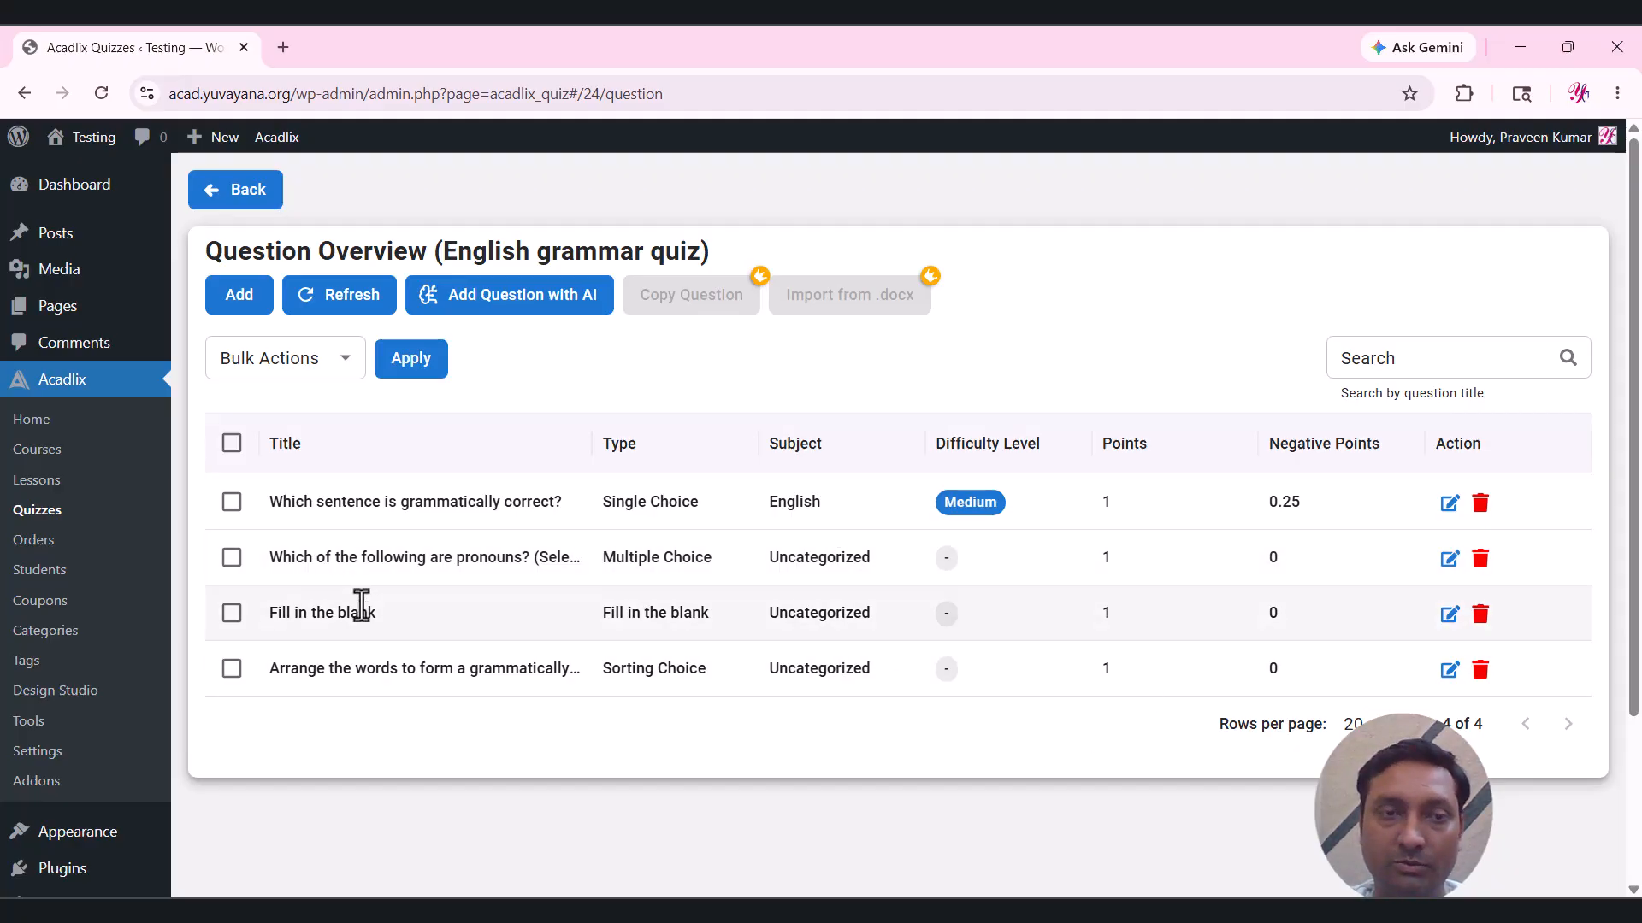
# Select all four questions and apply the Set Subject, Level and Points bulk action.
pyautogui.click(232, 443)
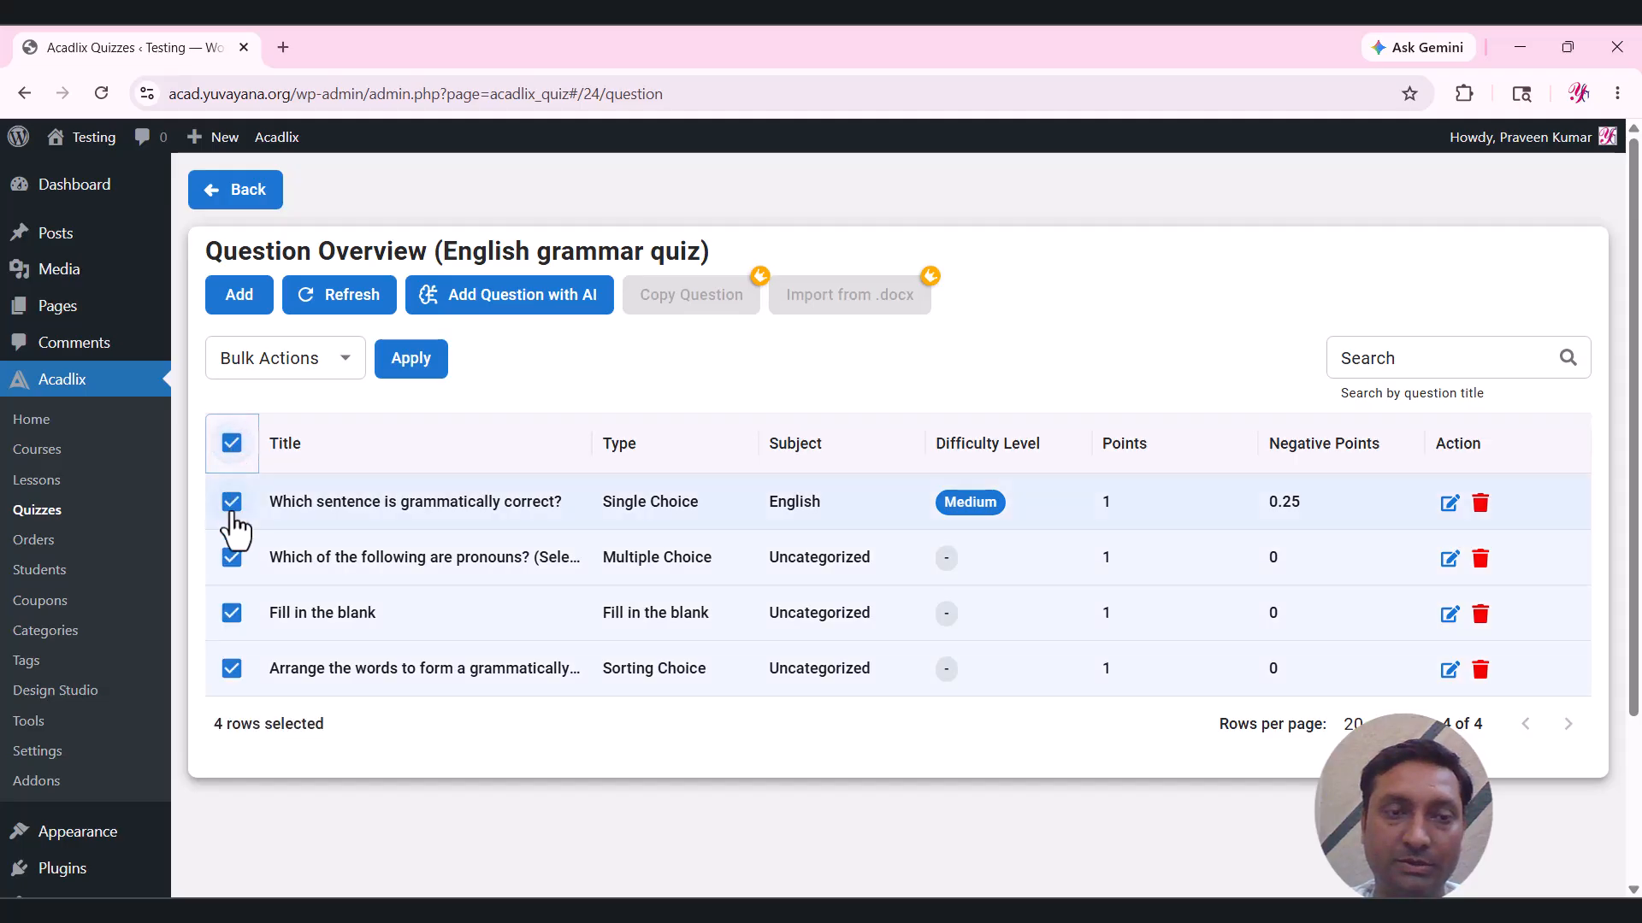
pyautogui.click(308, 359)
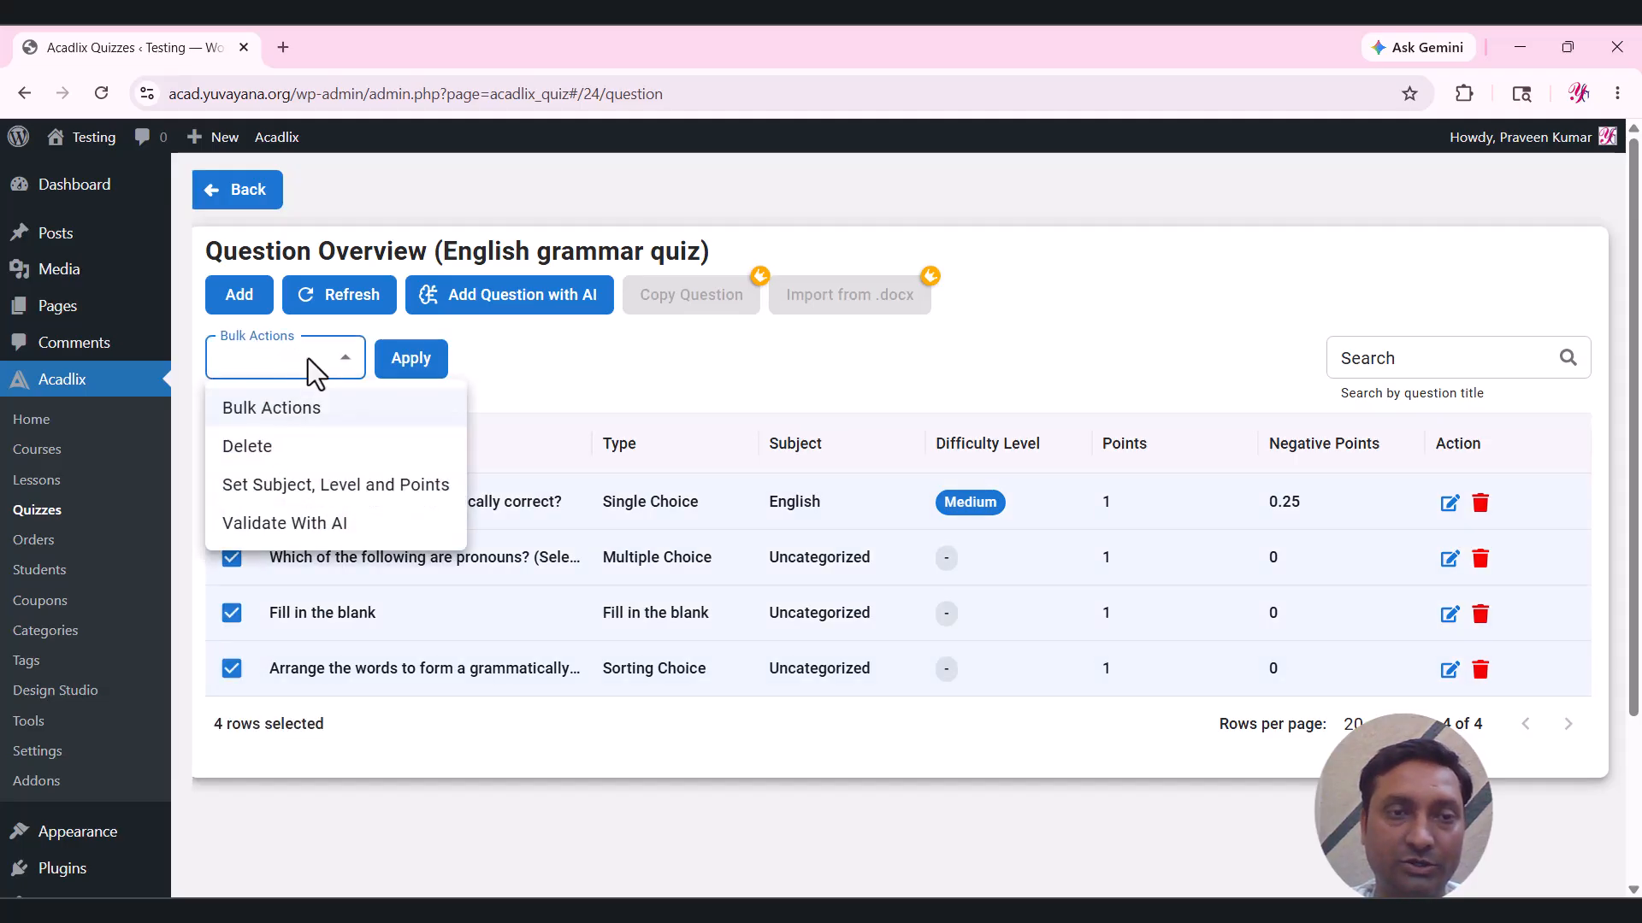
pyautogui.click(320, 504)
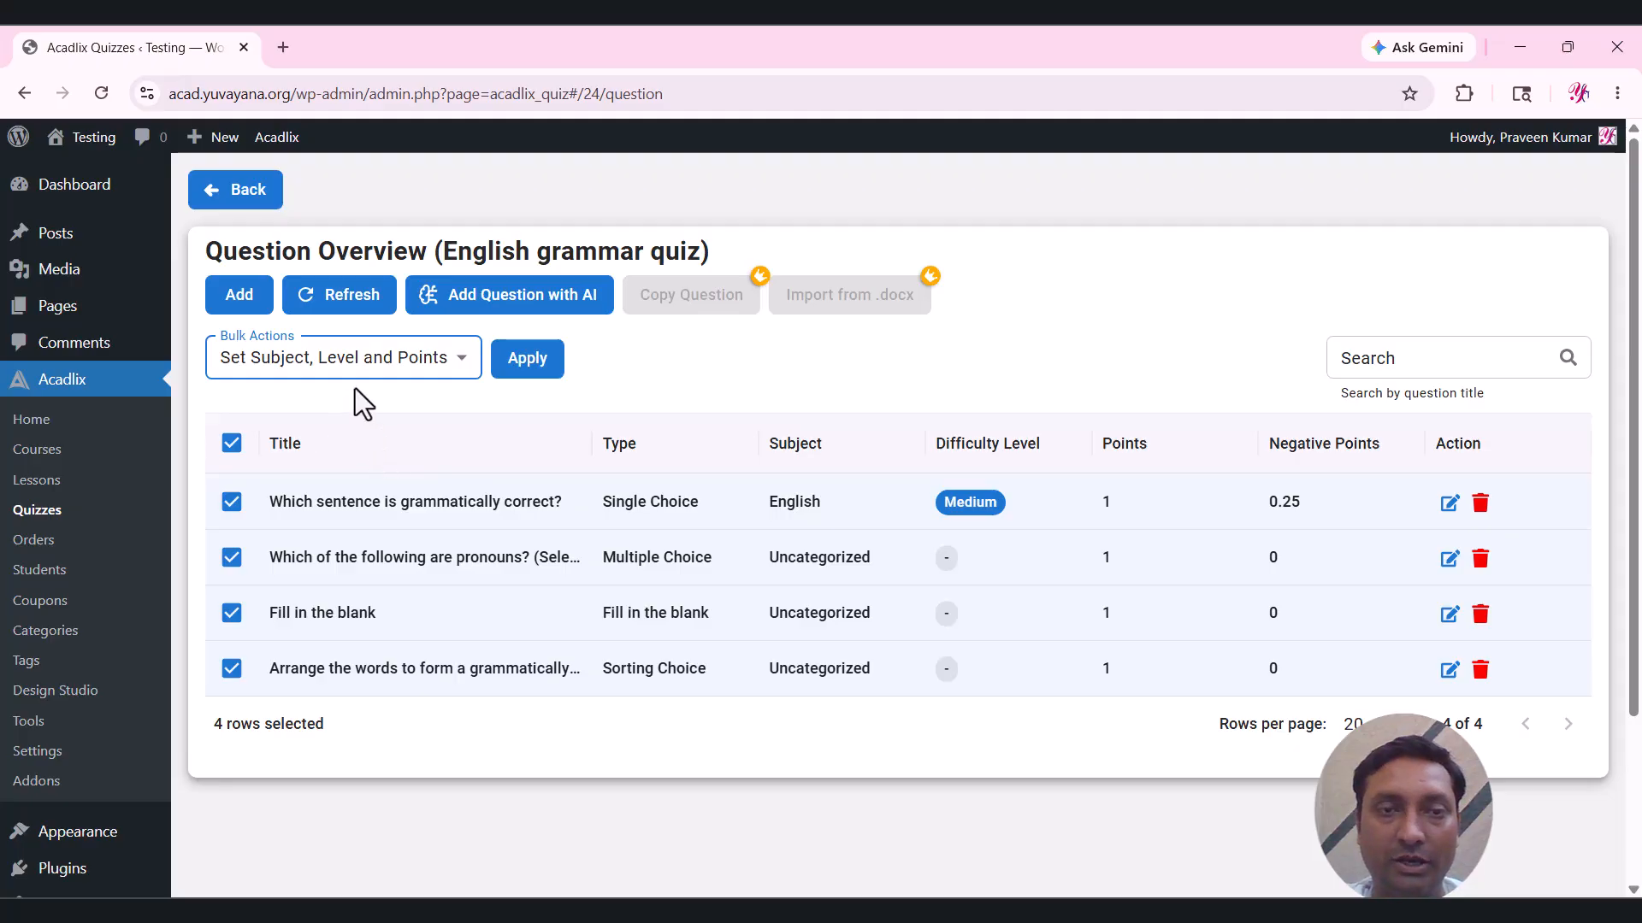
pyautogui.click(523, 366)
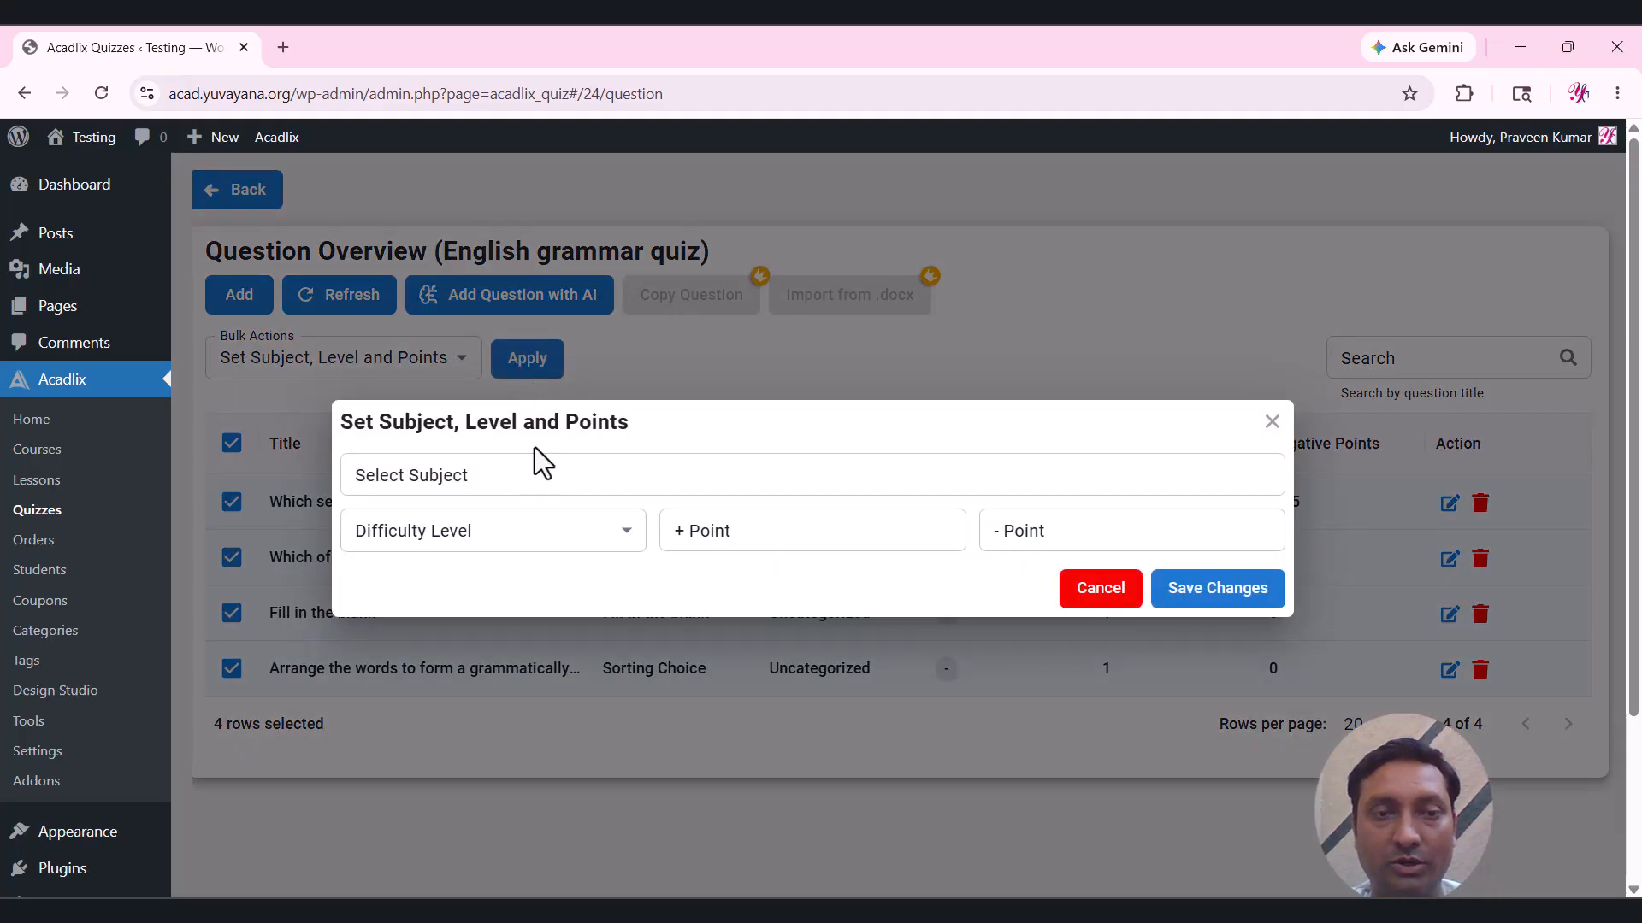
# Choose subject English and level Easy, enter 1 point and .25 negative points, and save.
pyautogui.click(511, 475)
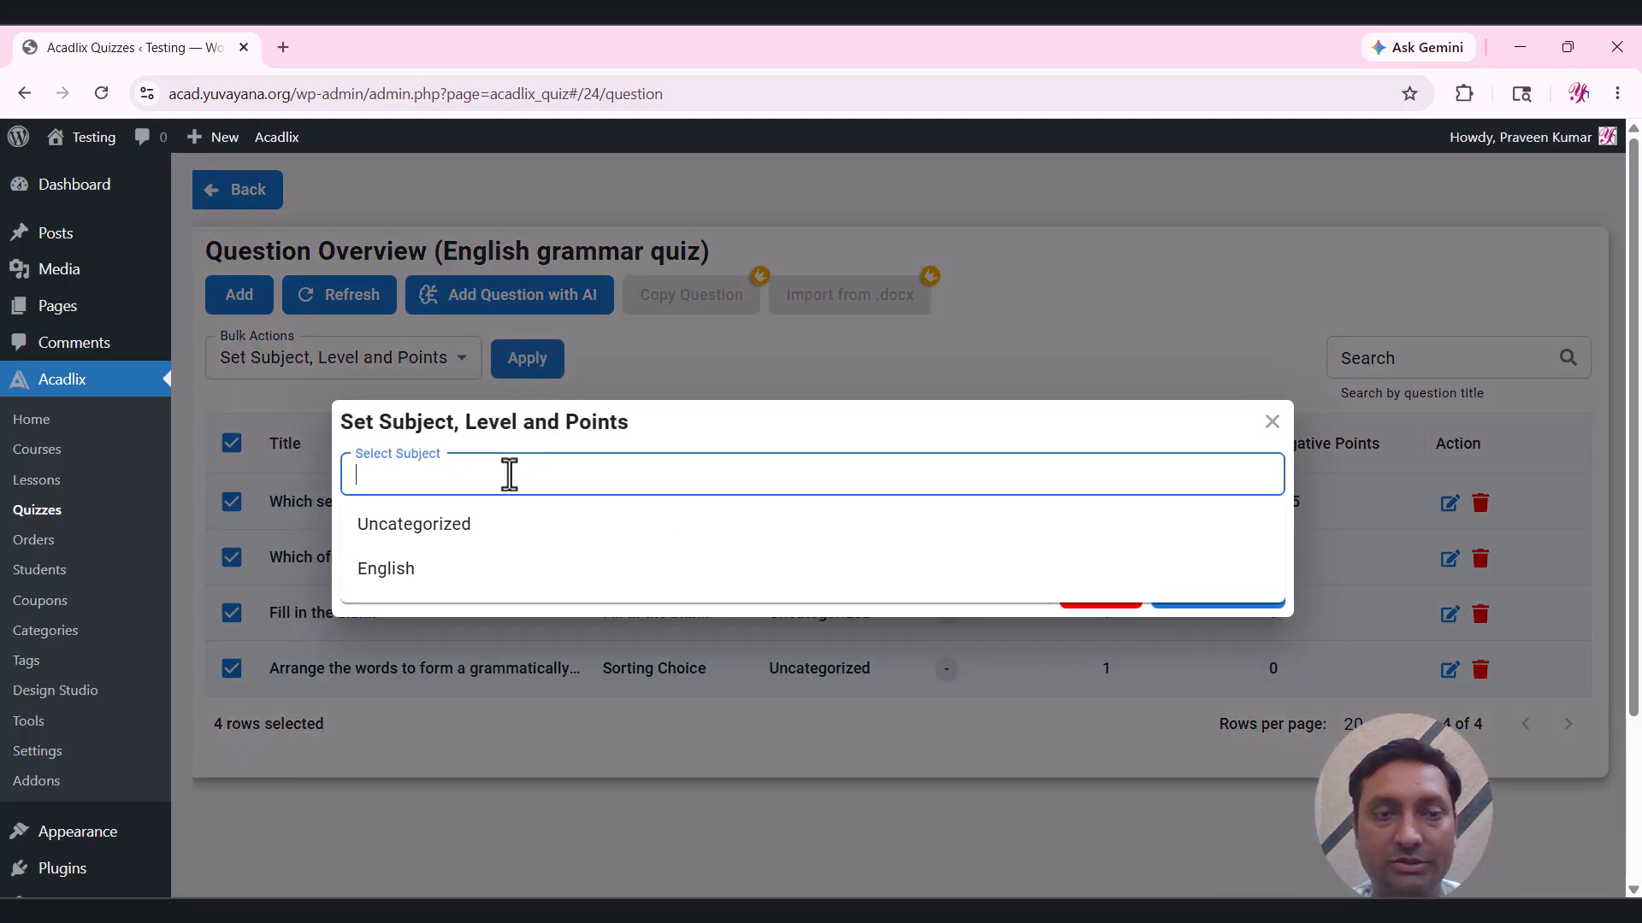
pyautogui.click(389, 569)
pyautogui.click(505, 542)
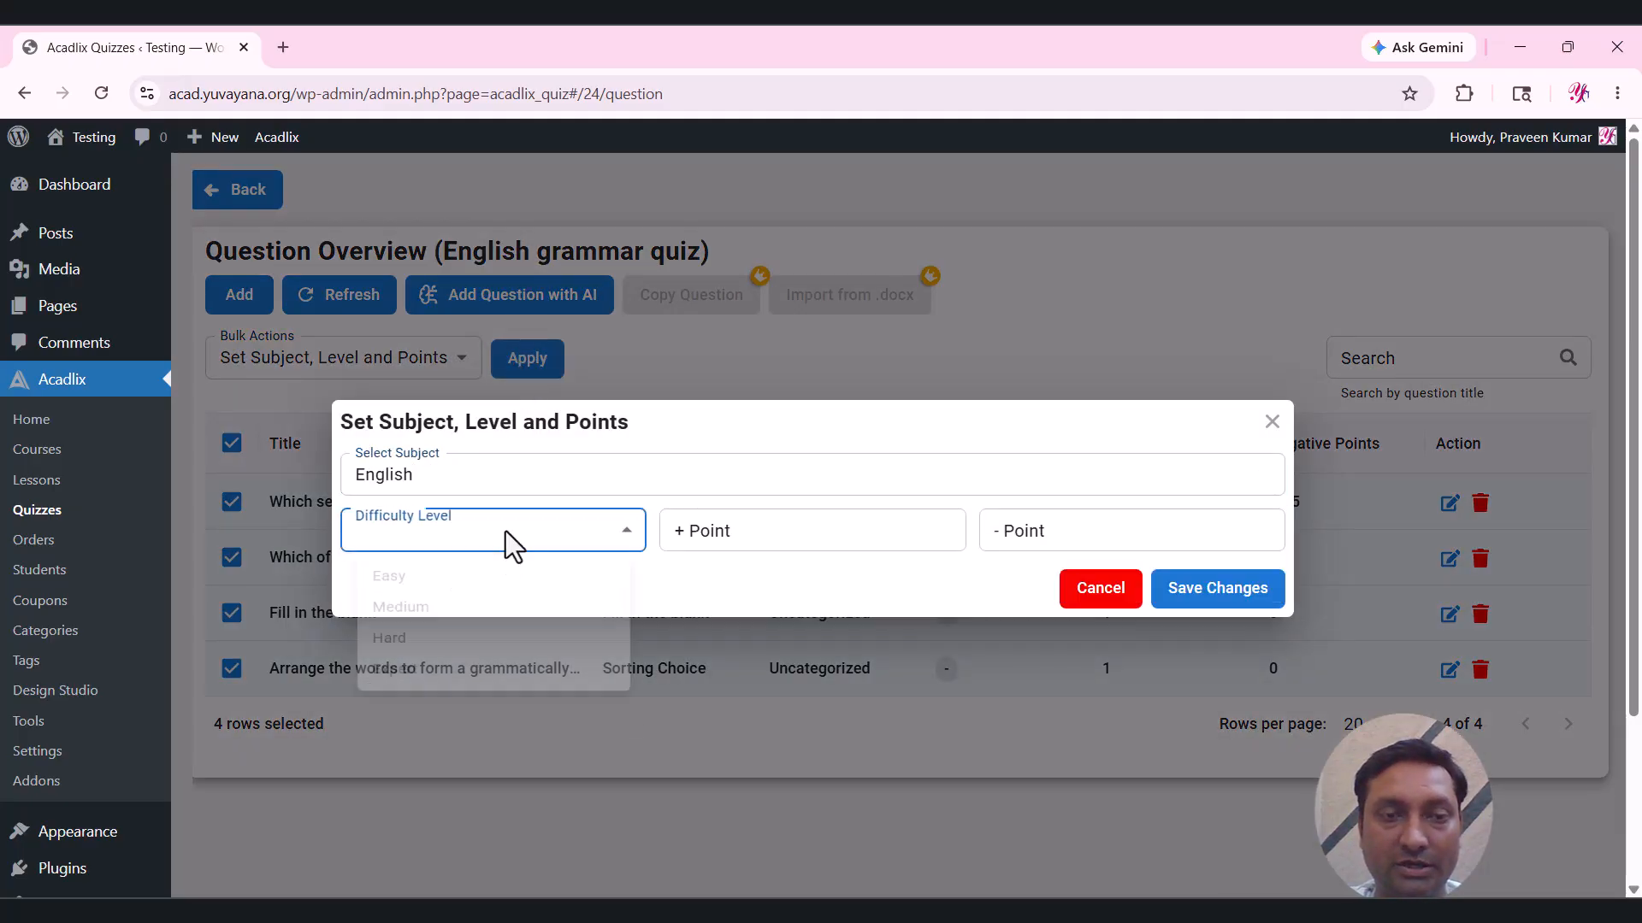
pyautogui.click(398, 581)
pyautogui.click(755, 535)
pyautogui.write('1')
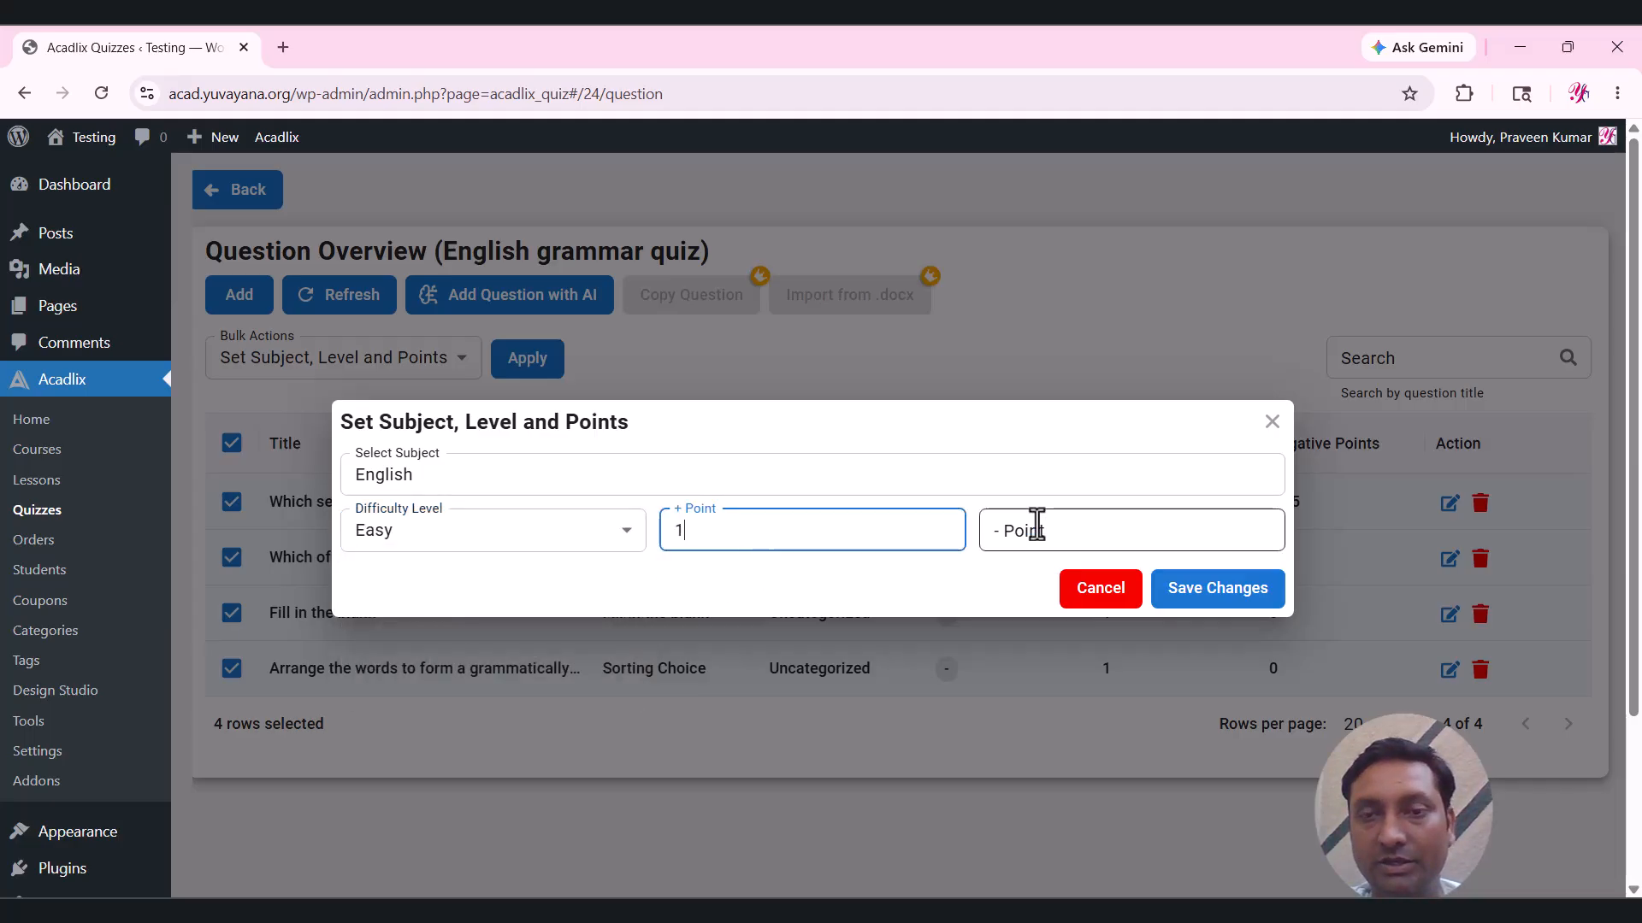
pyautogui.click(1100, 528)
pyautogui.write('.25')
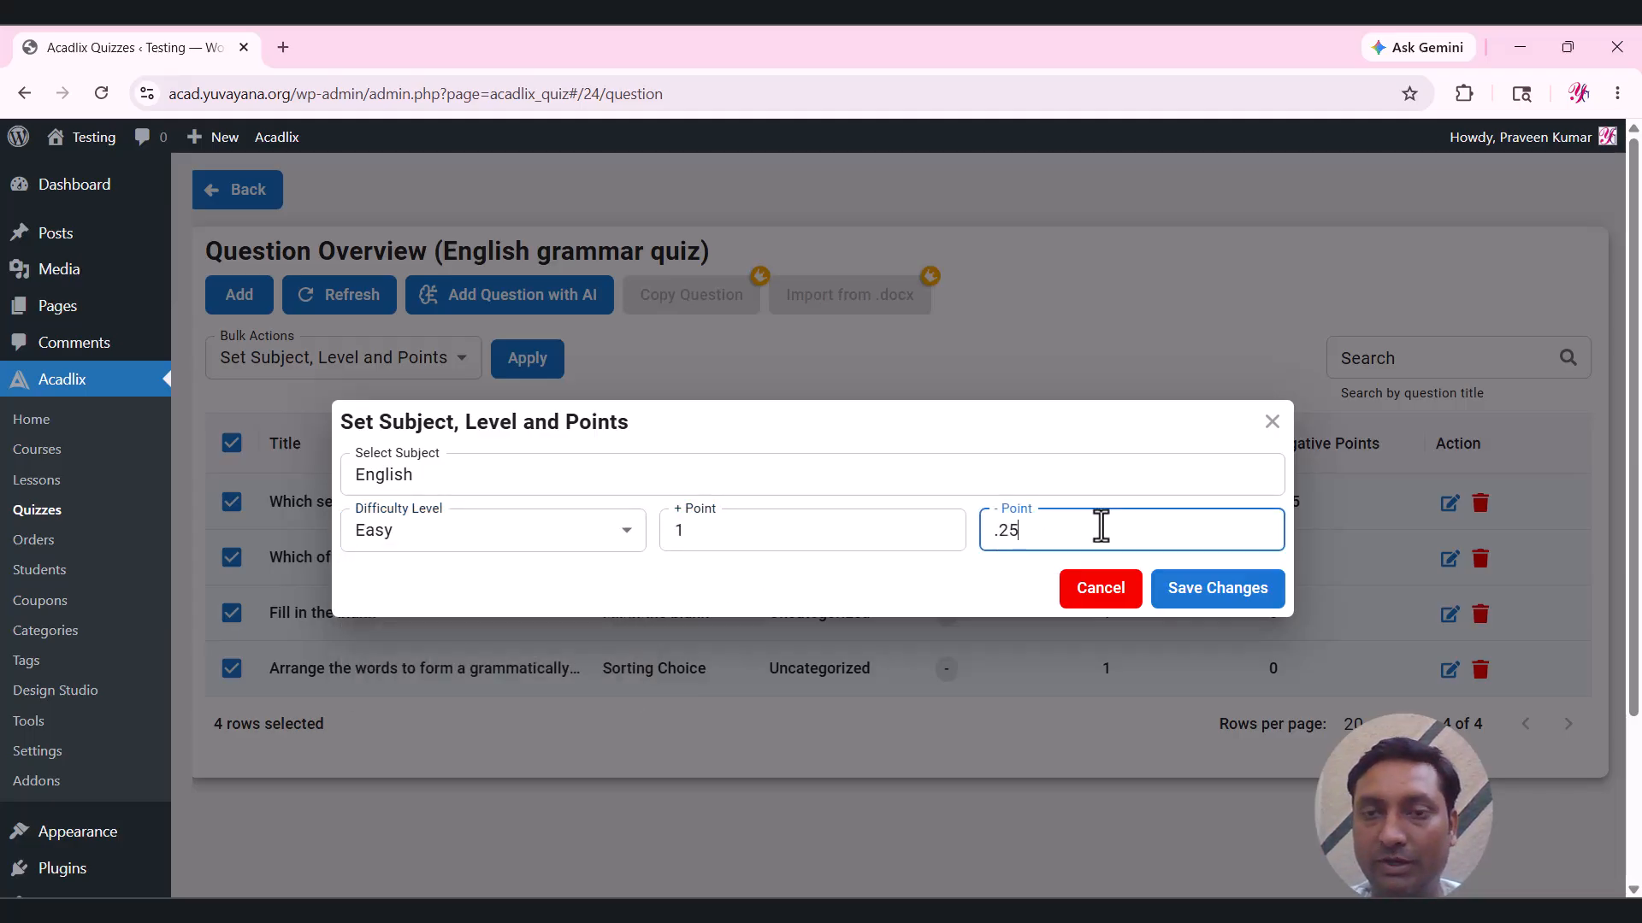
pyautogui.click(1216, 593)
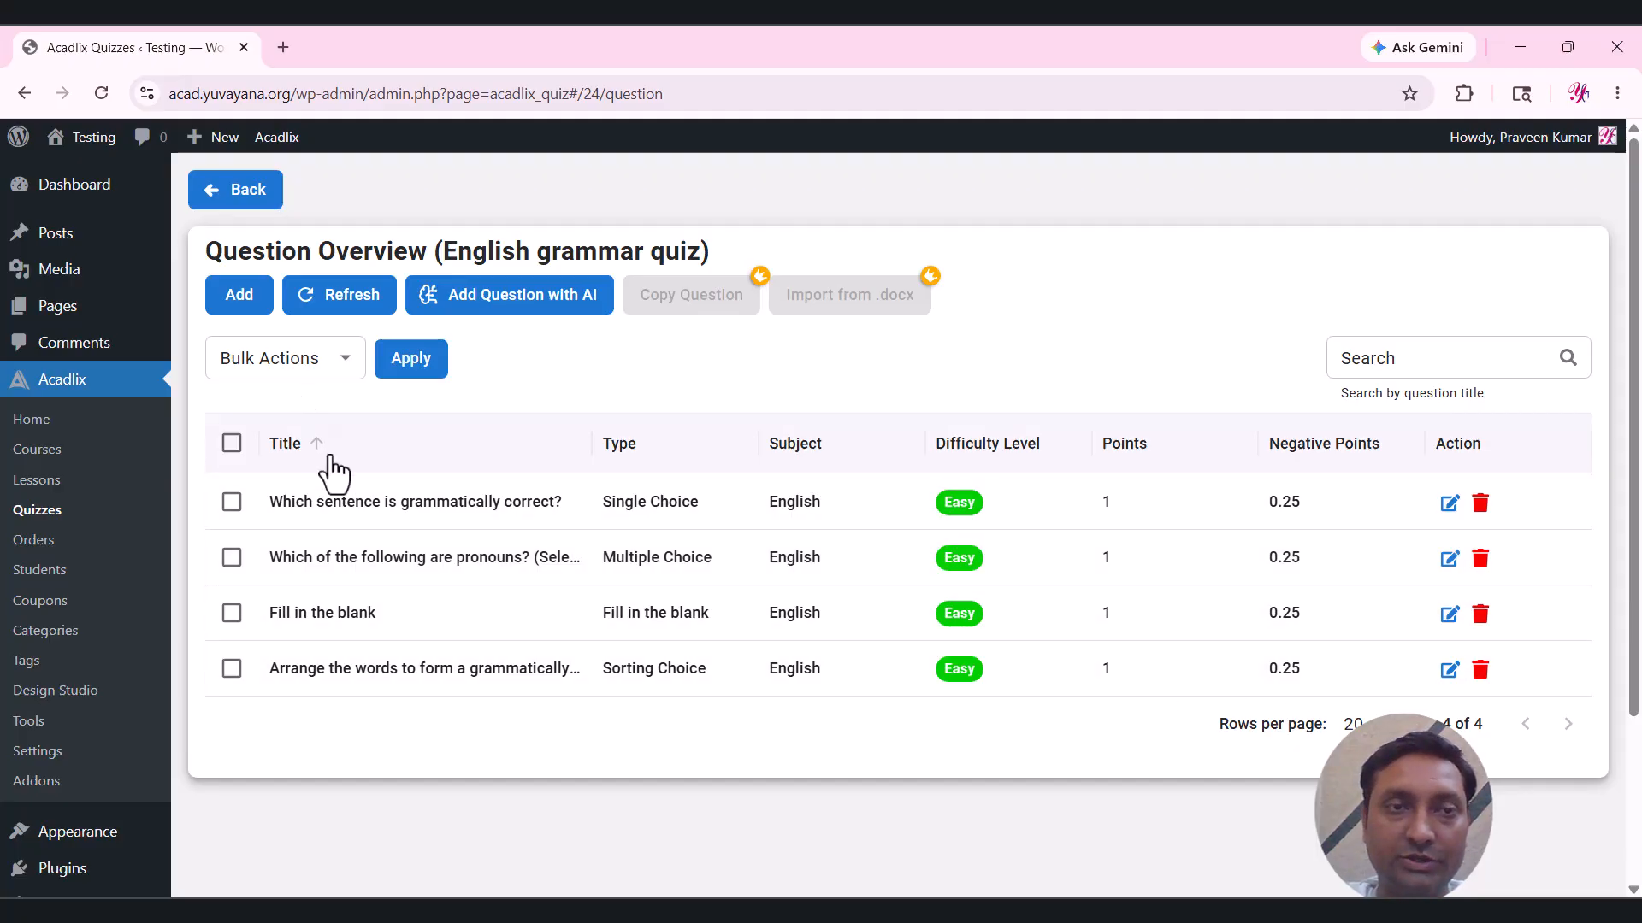
pyautogui.scroll(-1, 716, 395)
# Go back to the Quiz Overview and copy the [Acadlix_Quiz 1] shortcode.
pyautogui.scroll(1, 717, 395)
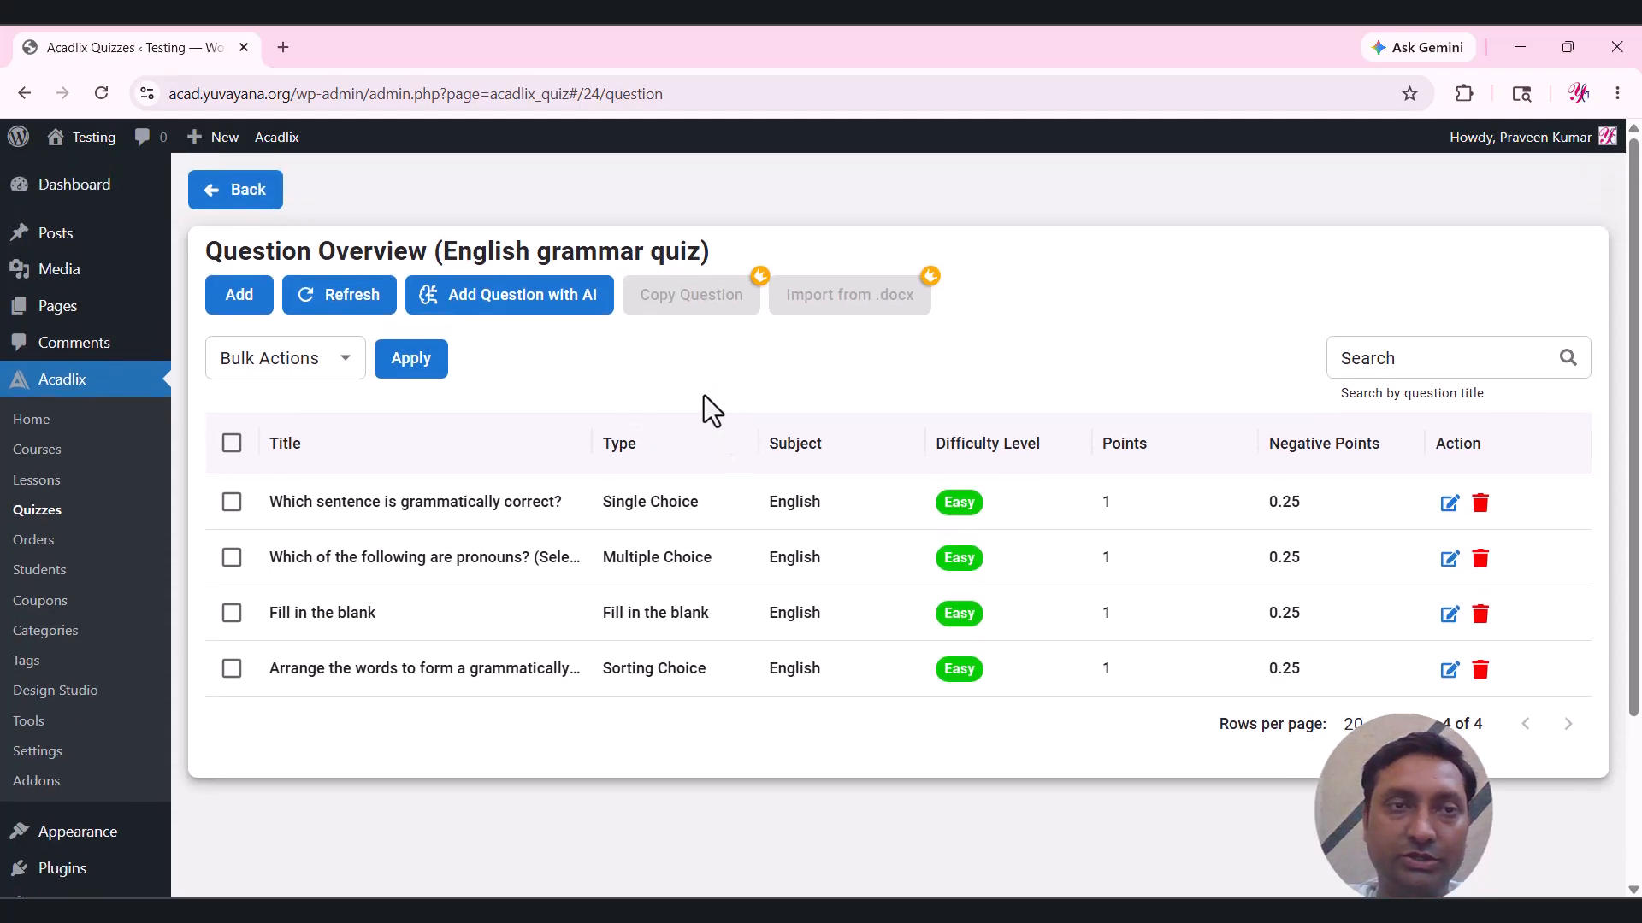
pyautogui.click(231, 190)
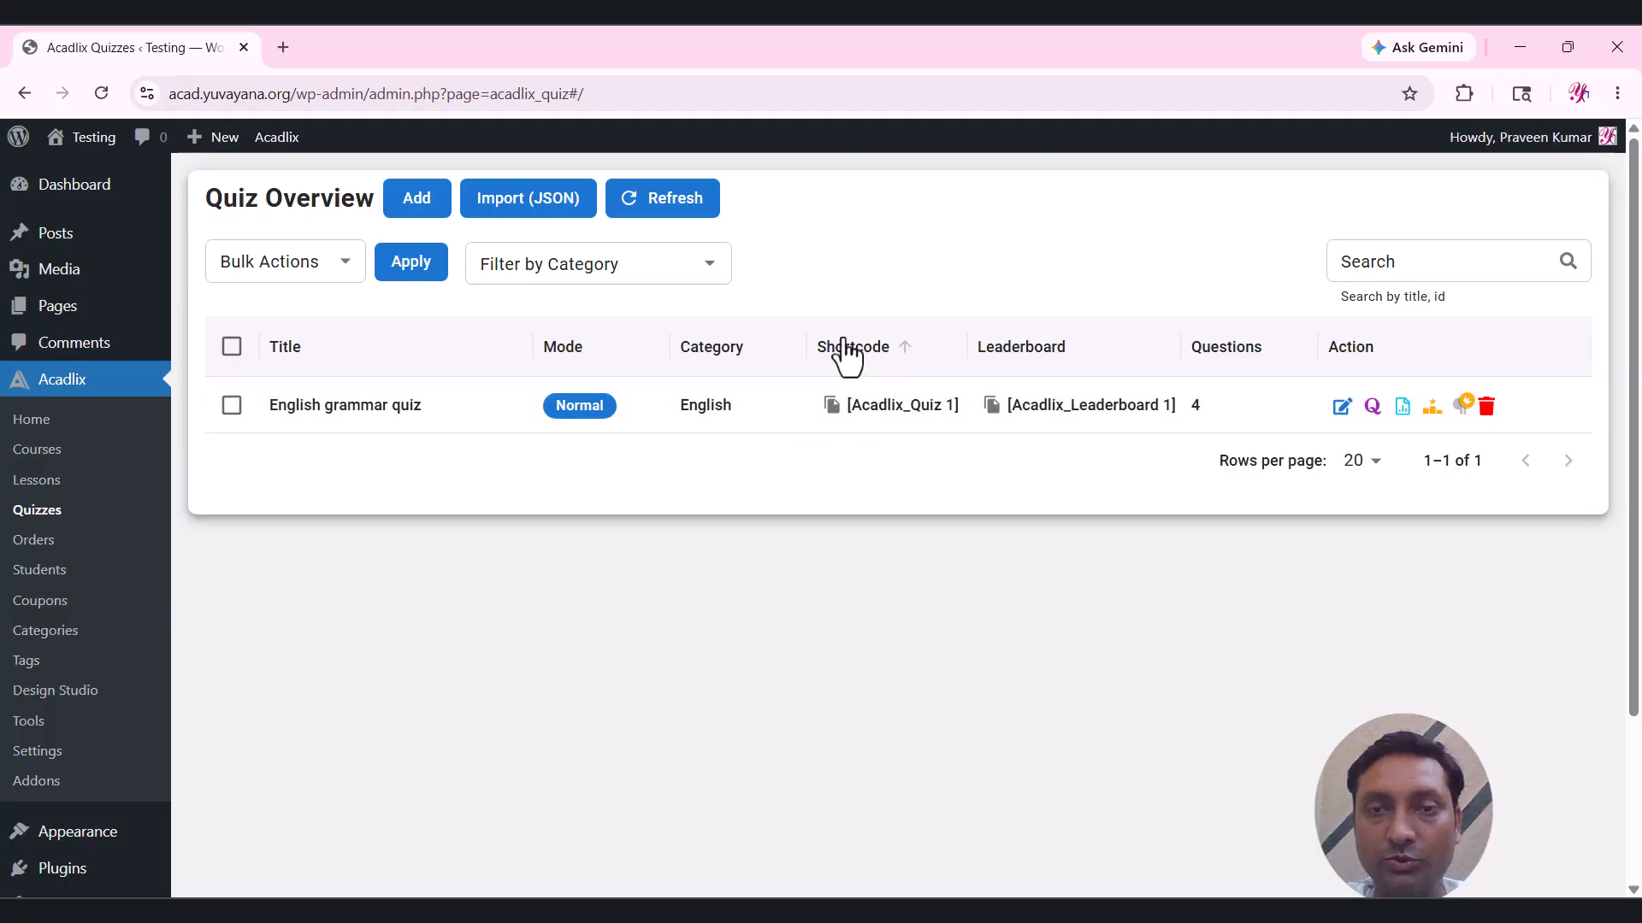
pyautogui.click(833, 411)
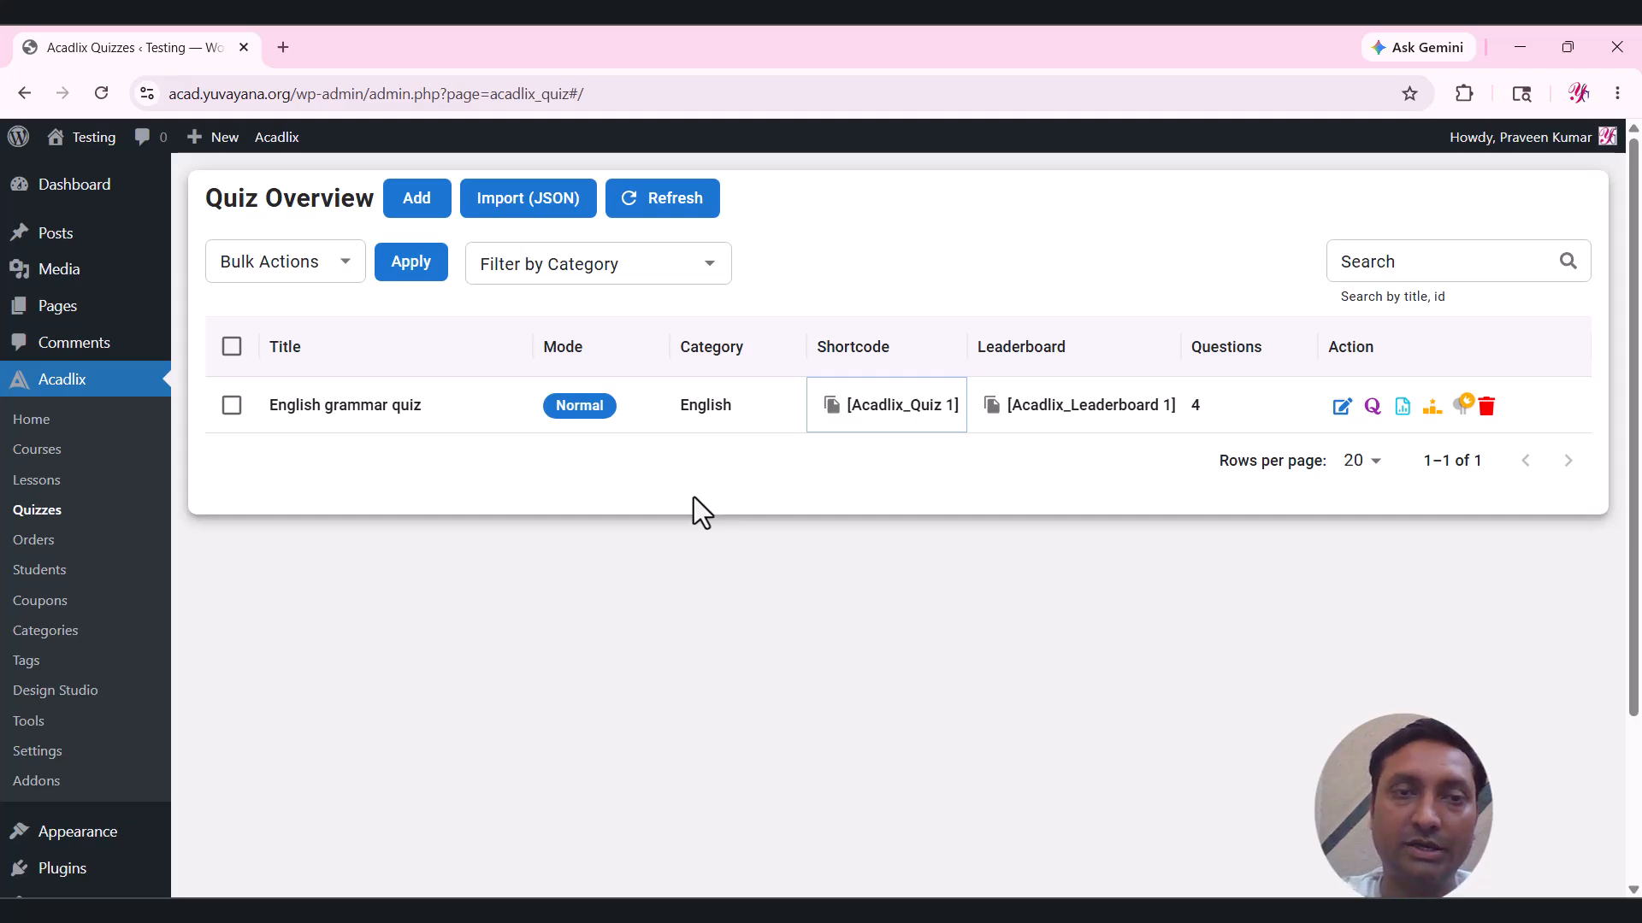
pyautogui.moveTo(74, 234)
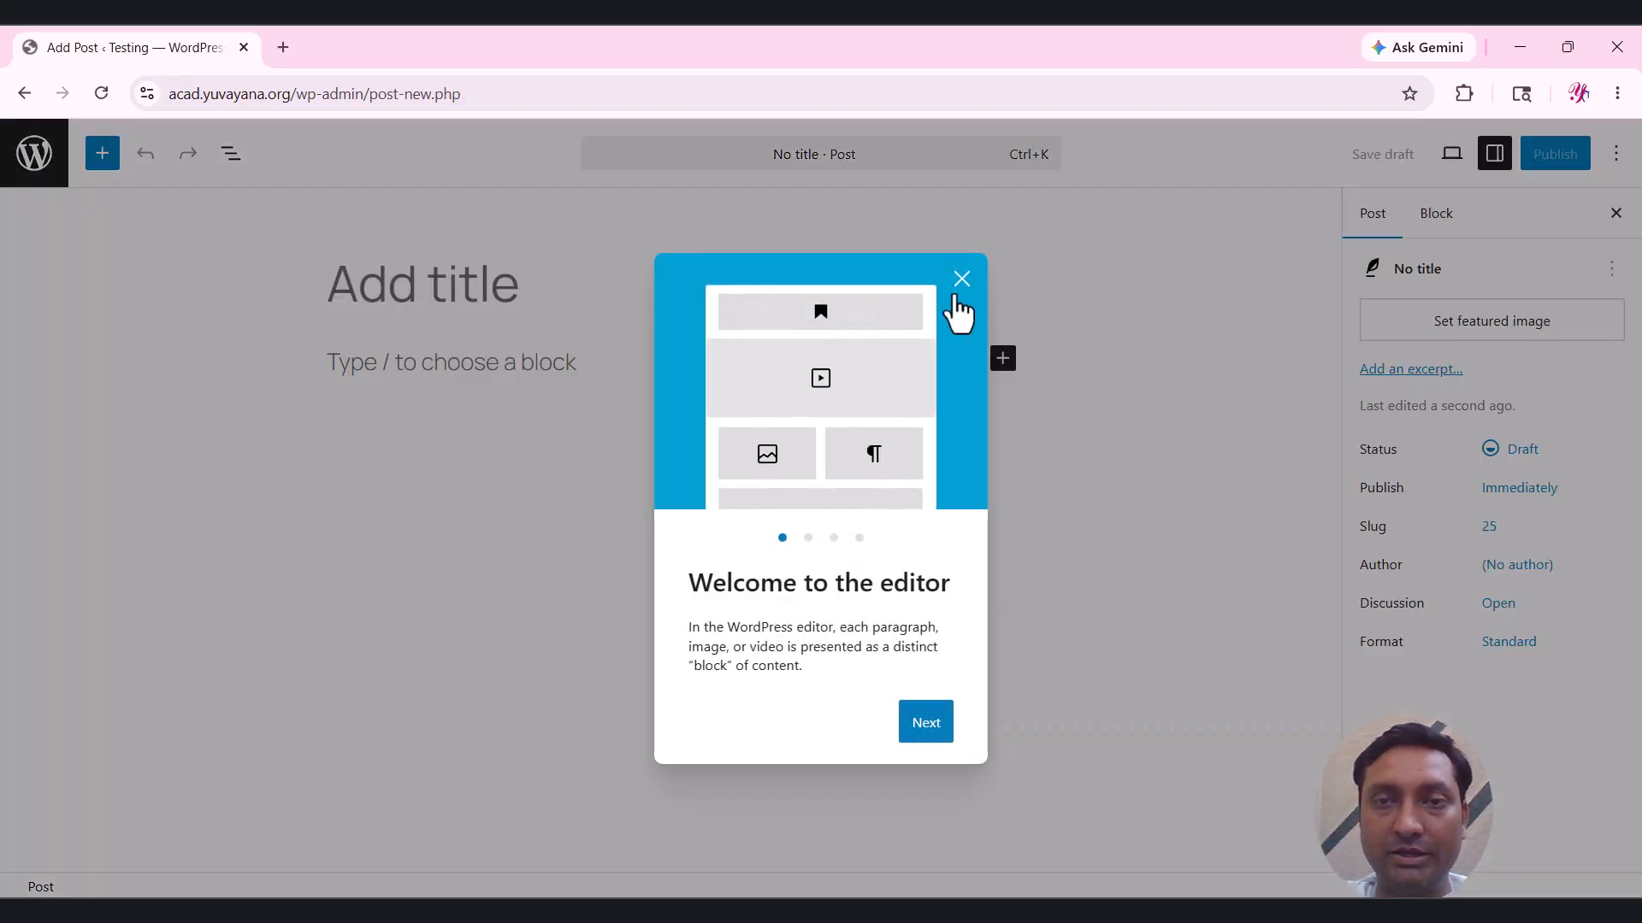
# Publish a post titled 'English Grammar Quiz' with the pasted [Acadlix_Quiz 1] shortcode, then view it.
pyautogui.click(960, 282)
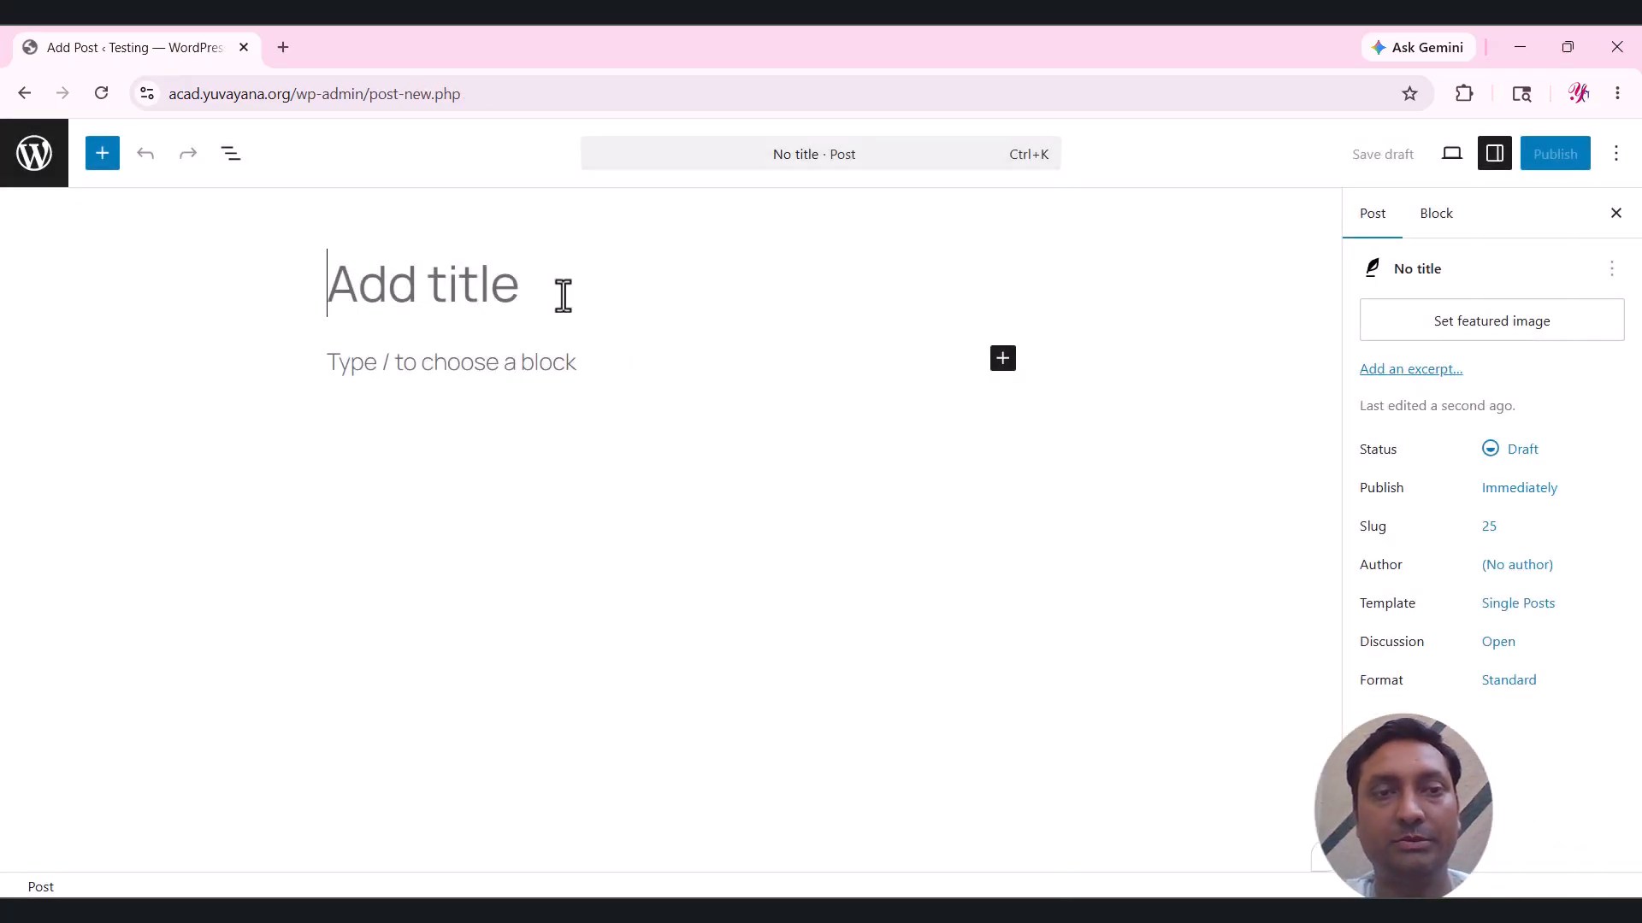
pyautogui.write('Englis')
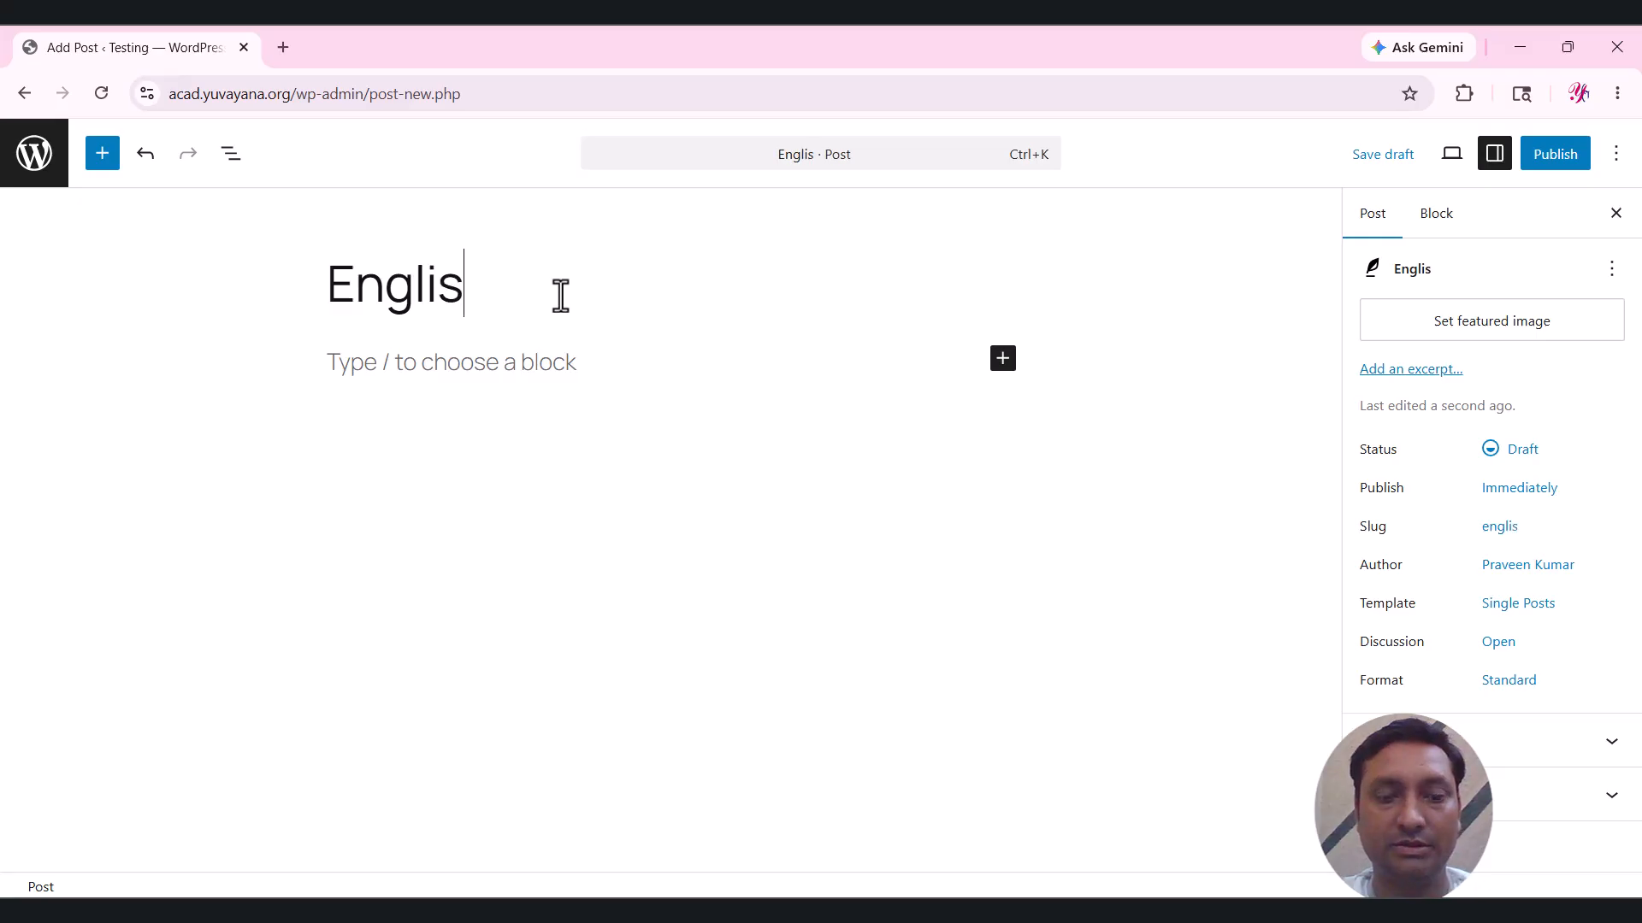
pyautogui.write('h Grammar Quiz')
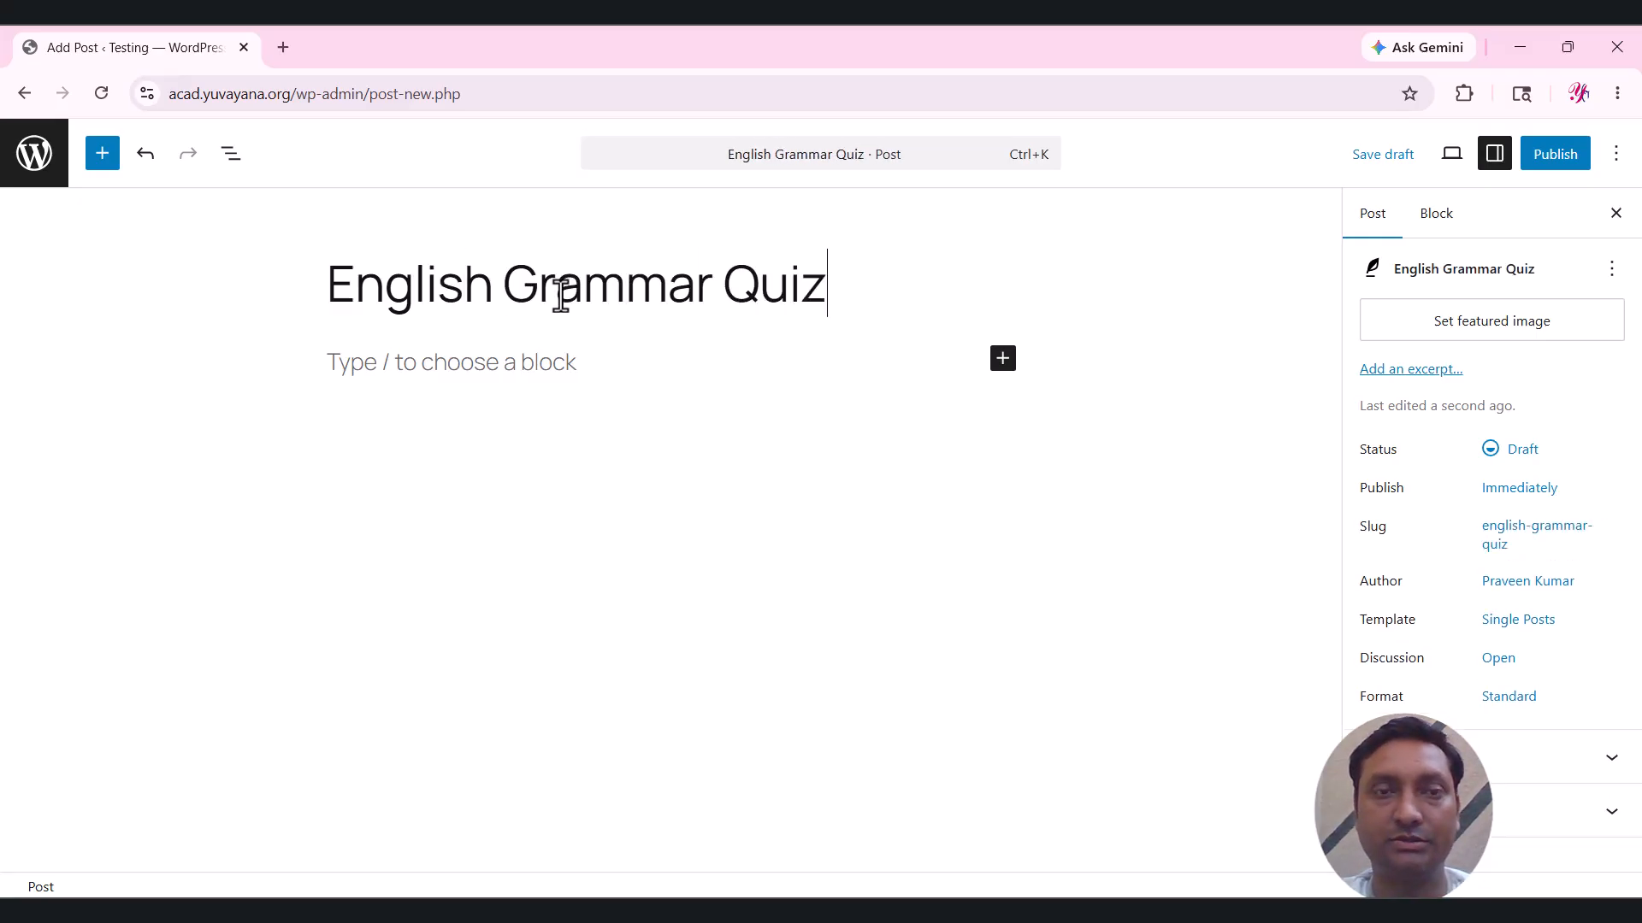
pyautogui.click(433, 361)
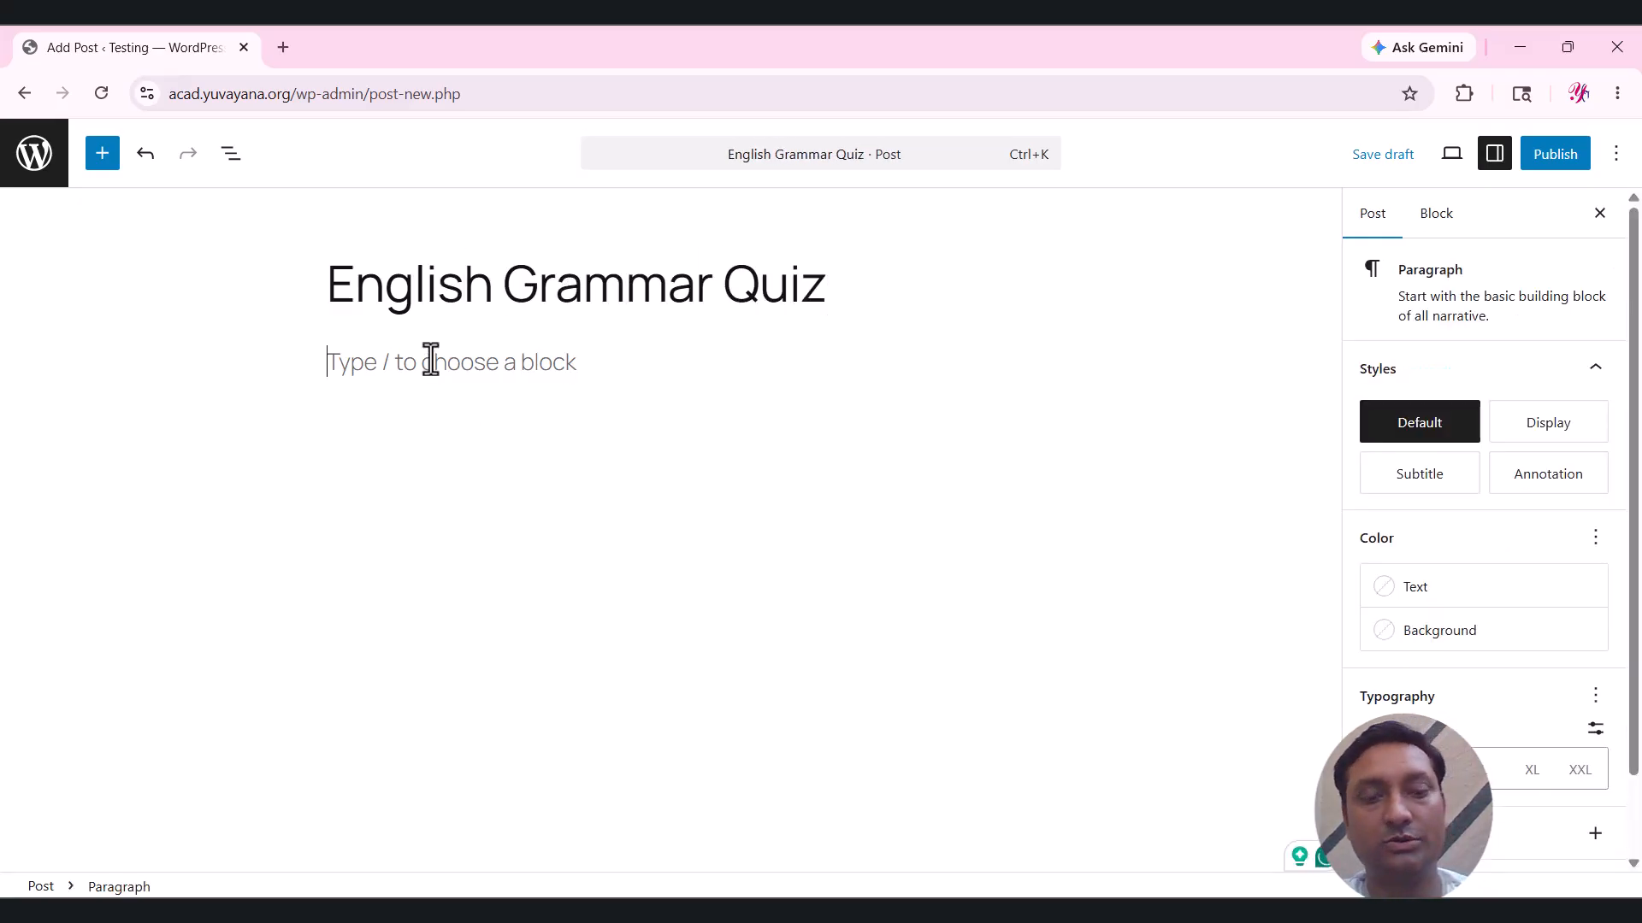
pyautogui.hotkey('ctrl', 'v')
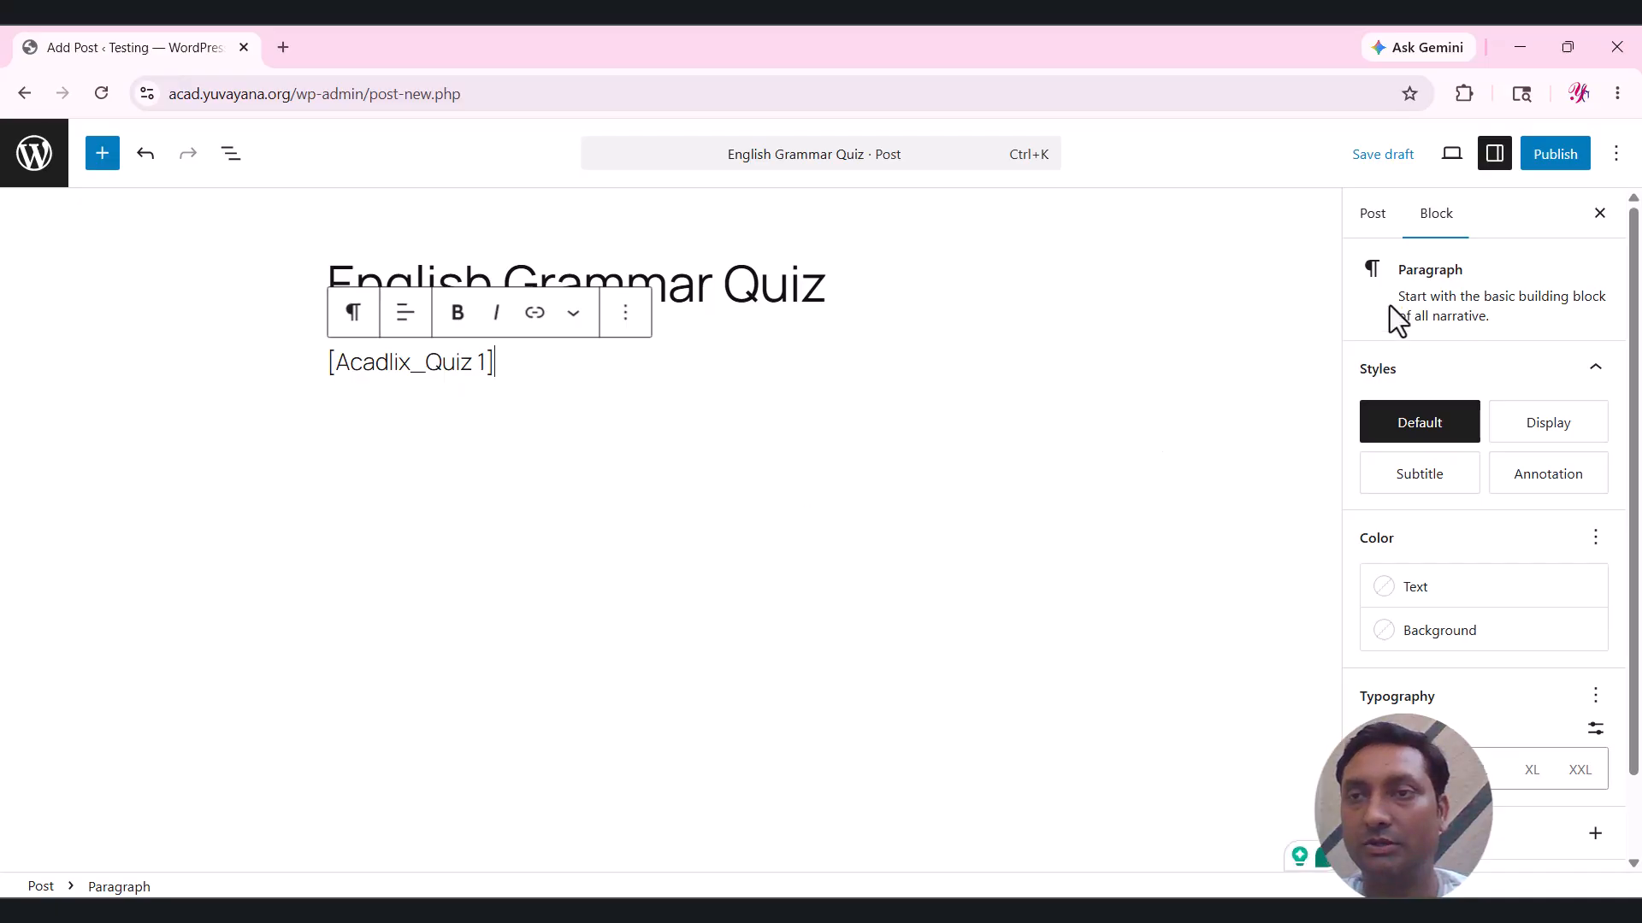
pyautogui.click(1568, 161)
pyautogui.click(1570, 157)
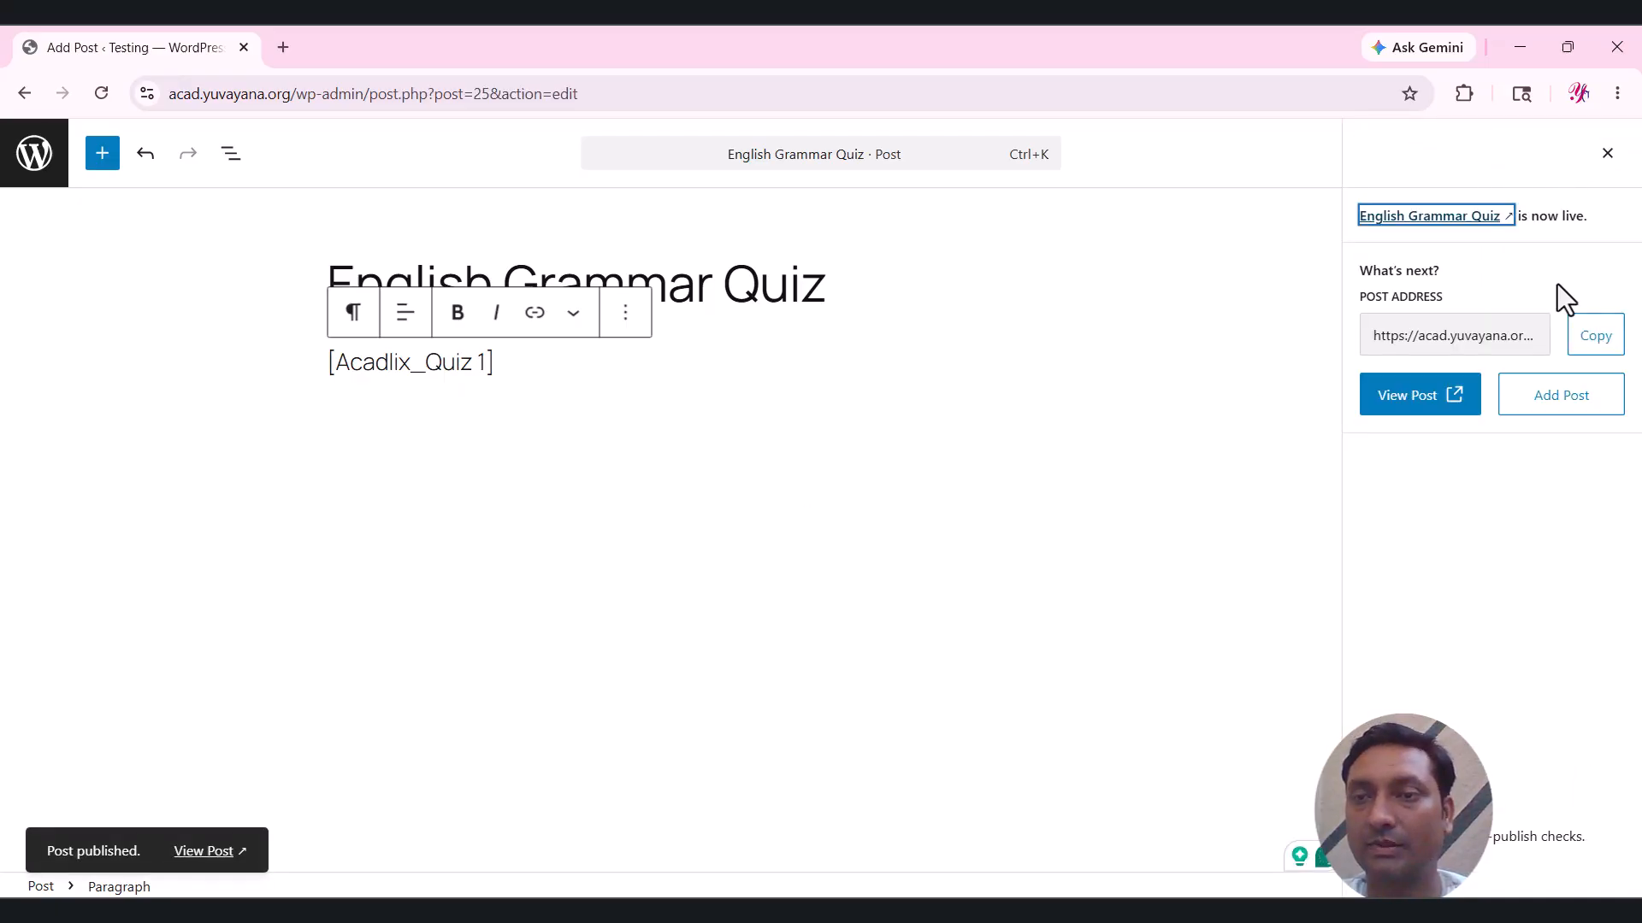
pyautogui.click(1415, 398)
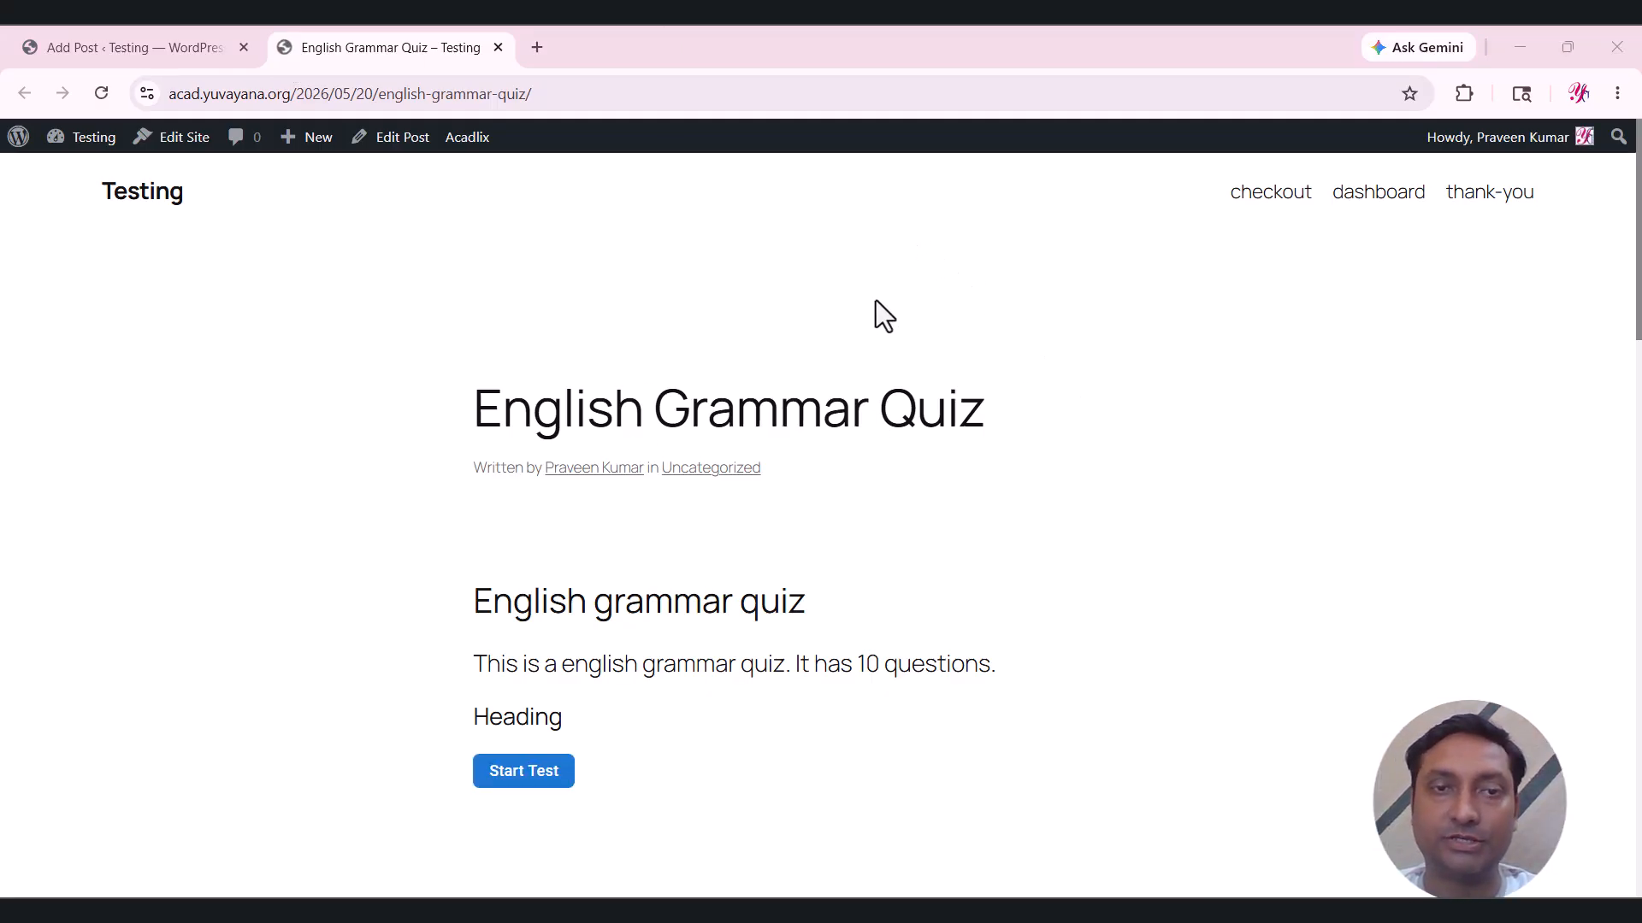
# Start the test and review question 1's English tag, +1/-0.25 marking and instruction text.
pyautogui.scroll(-1, 774, 603)
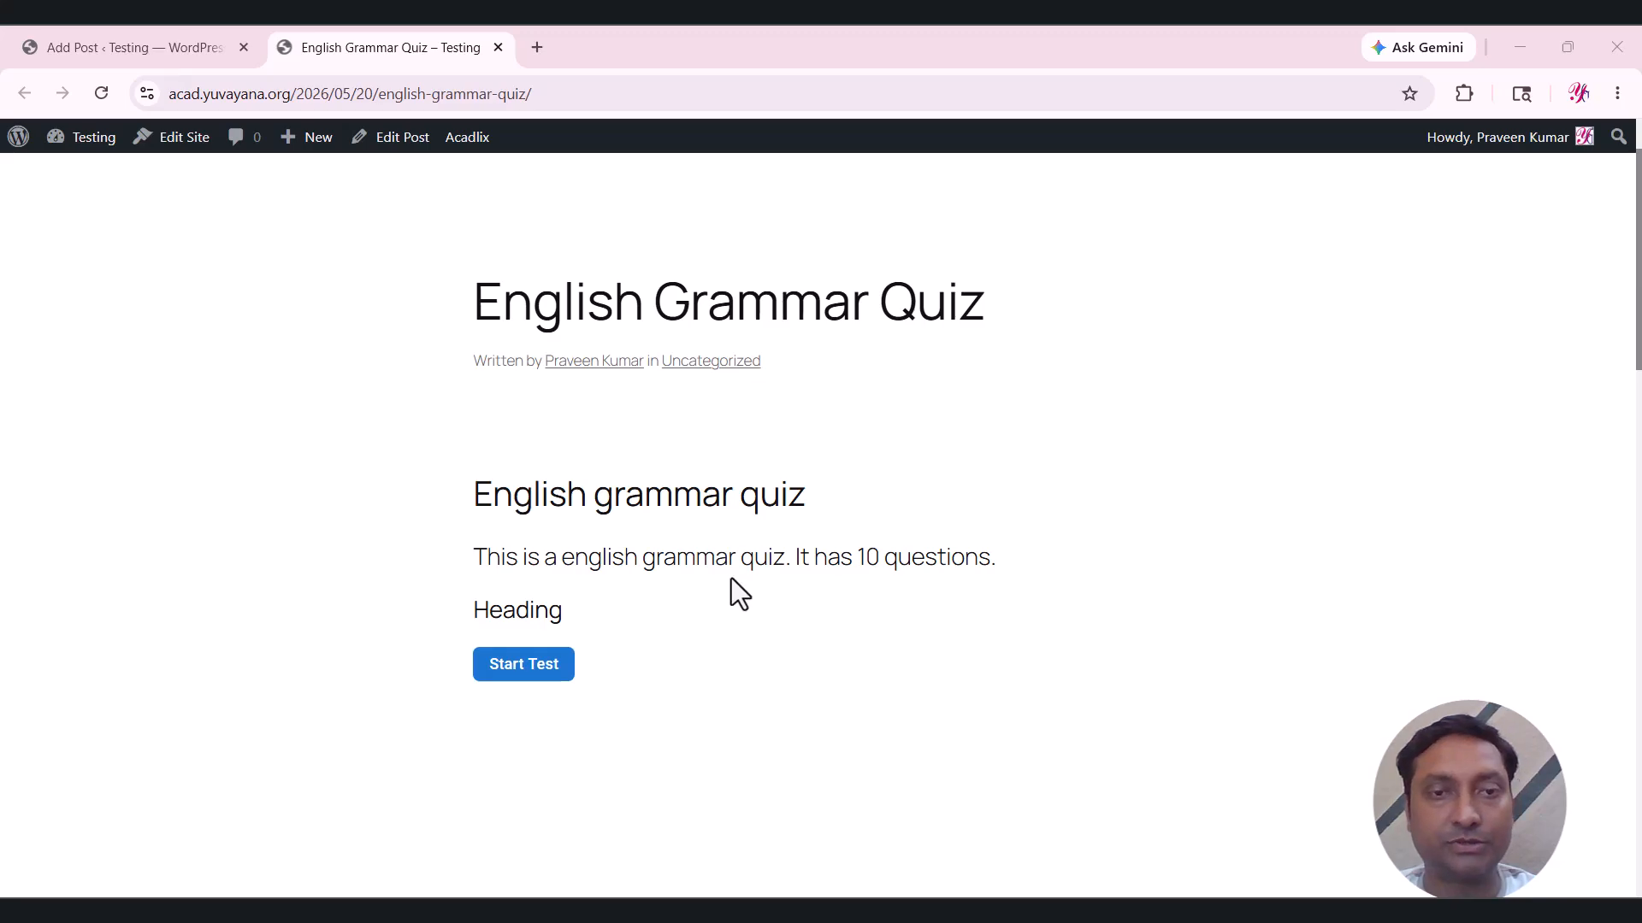
pyautogui.click(533, 672)
pyautogui.scroll(-3, 1112, 440)
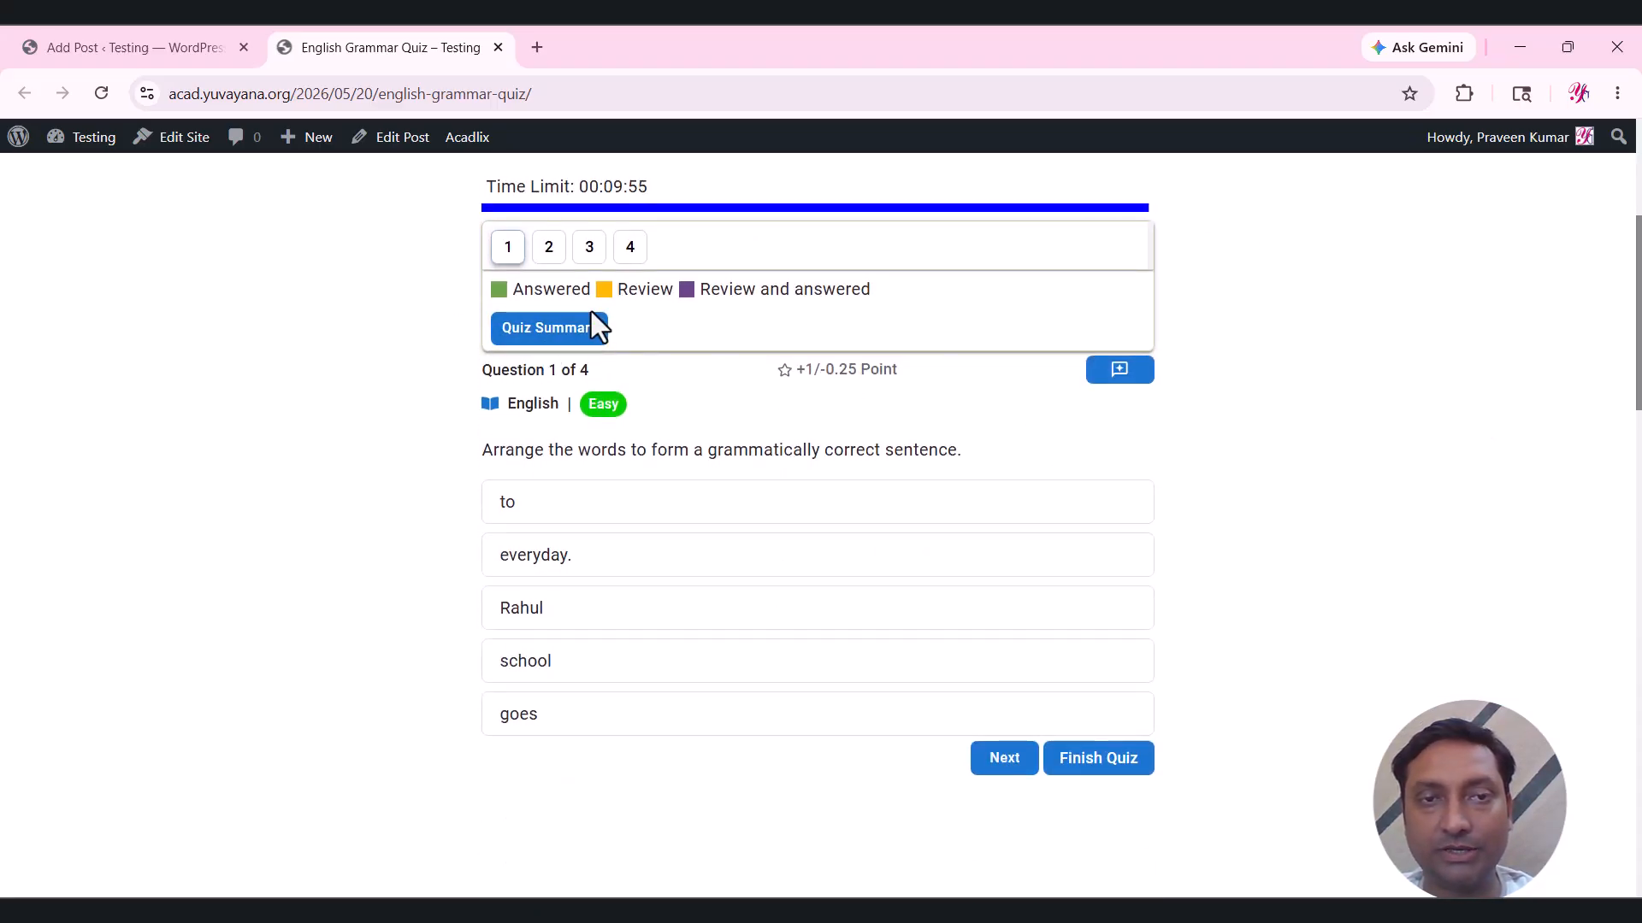
pyautogui.moveTo(542, 411); pyautogui.dragTo(551, 411)
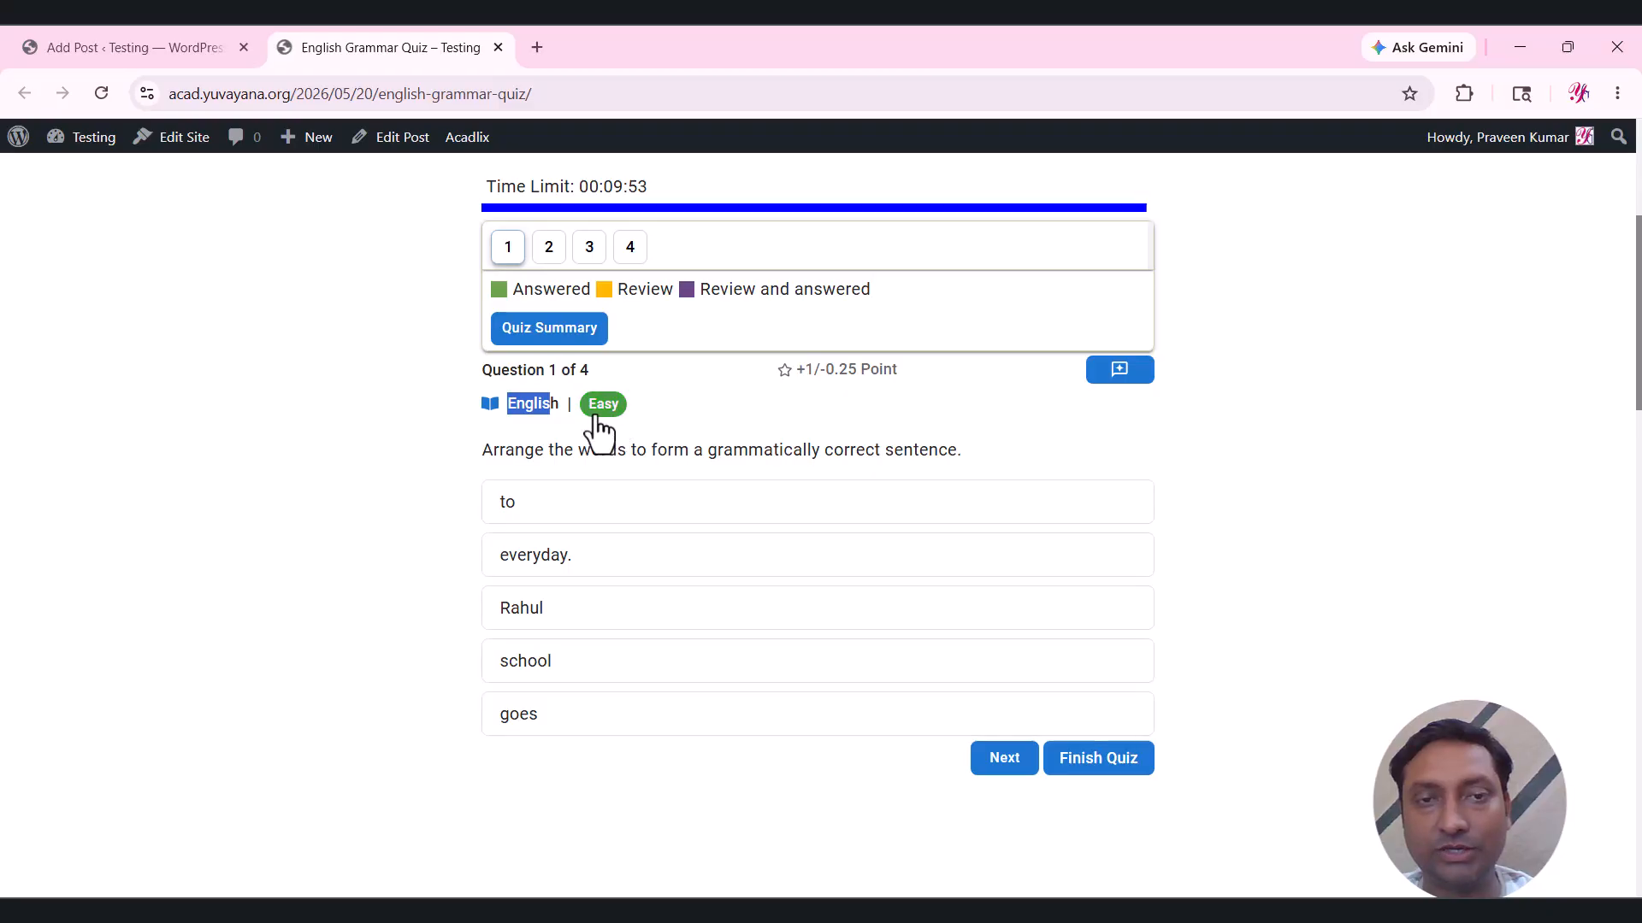
pyautogui.moveTo(813, 370); pyautogui.dragTo(871, 374)
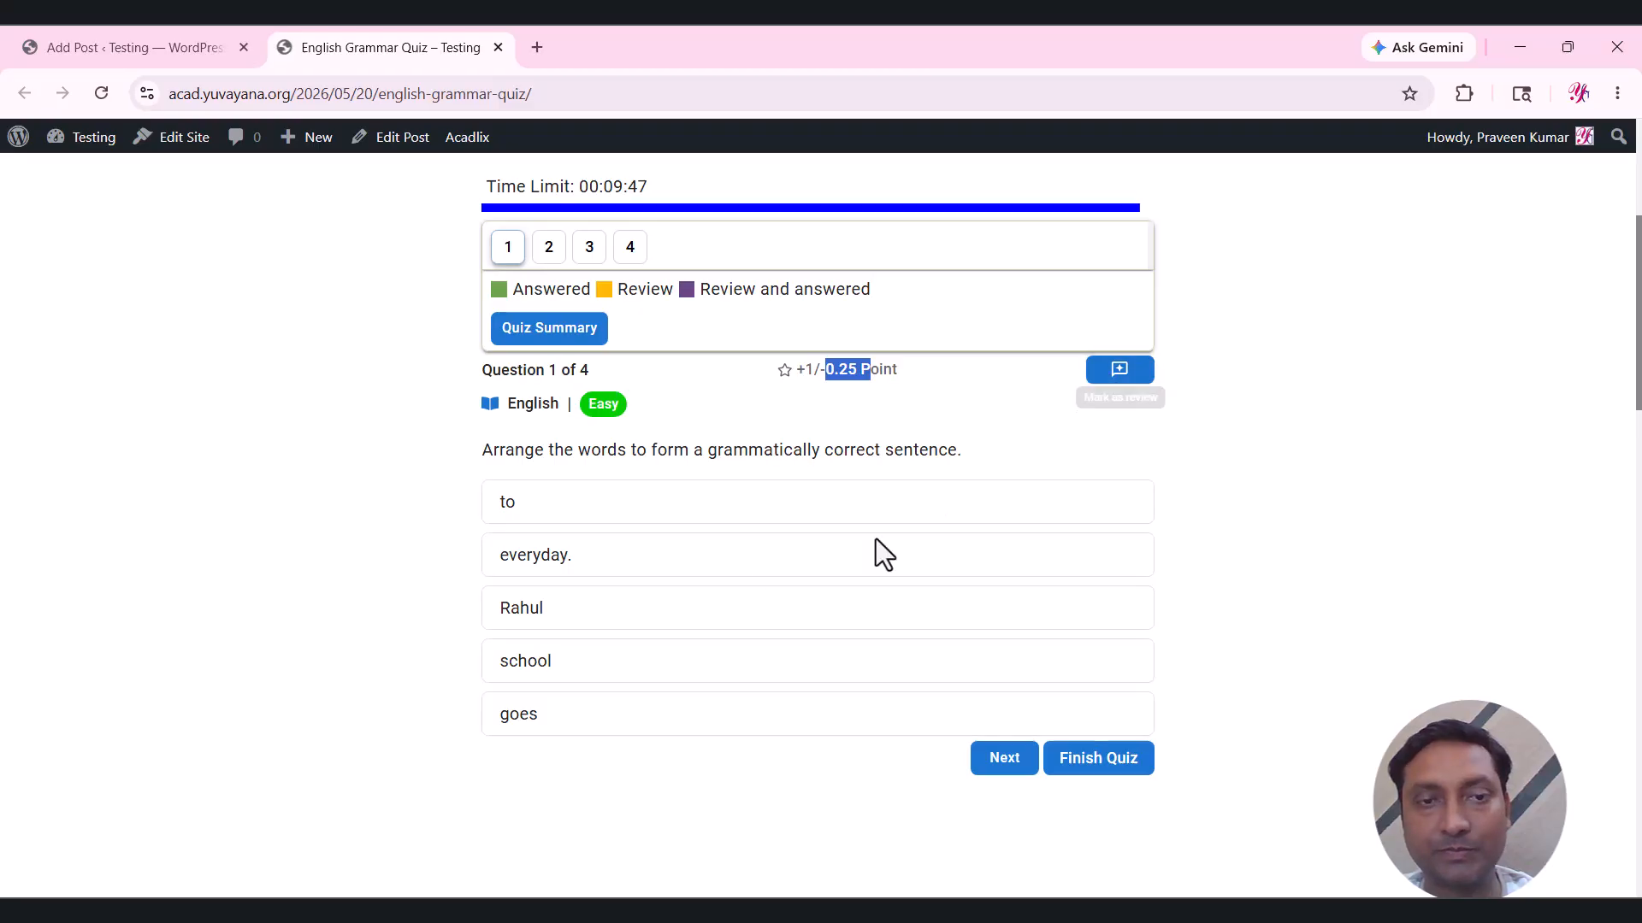
pyautogui.moveTo(464, 447); pyautogui.dragTo(902, 451)
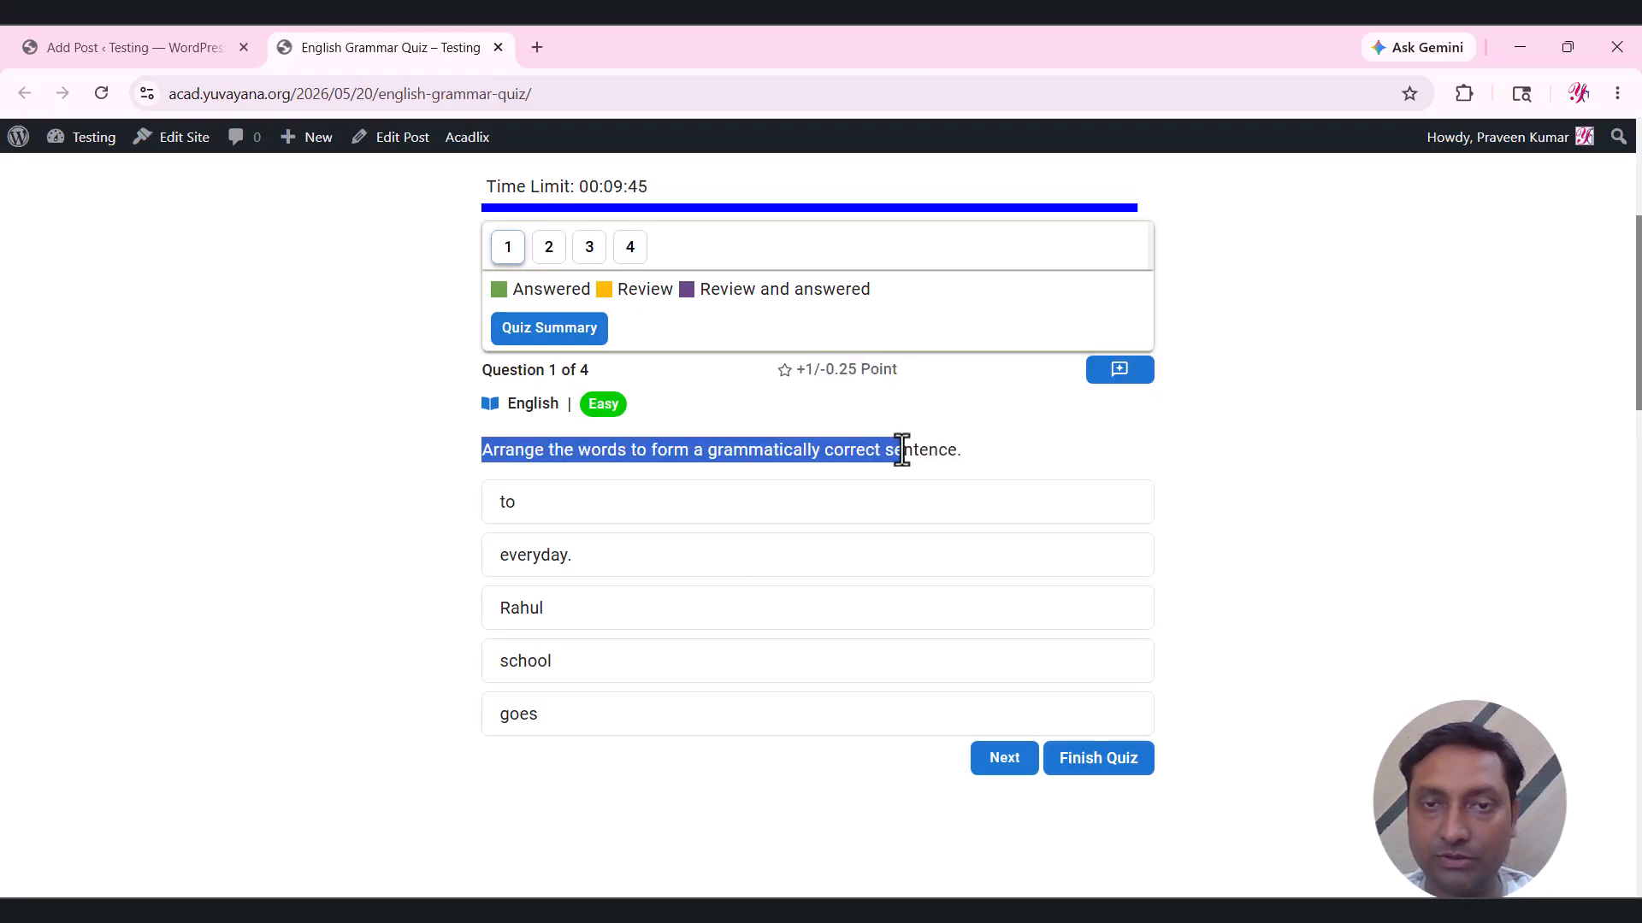
# Drag the words into the order Rahul, goes, to, school, everyday. and continue to question 2.
pyautogui.moveTo(726, 623); pyautogui.dragTo(567, 501)
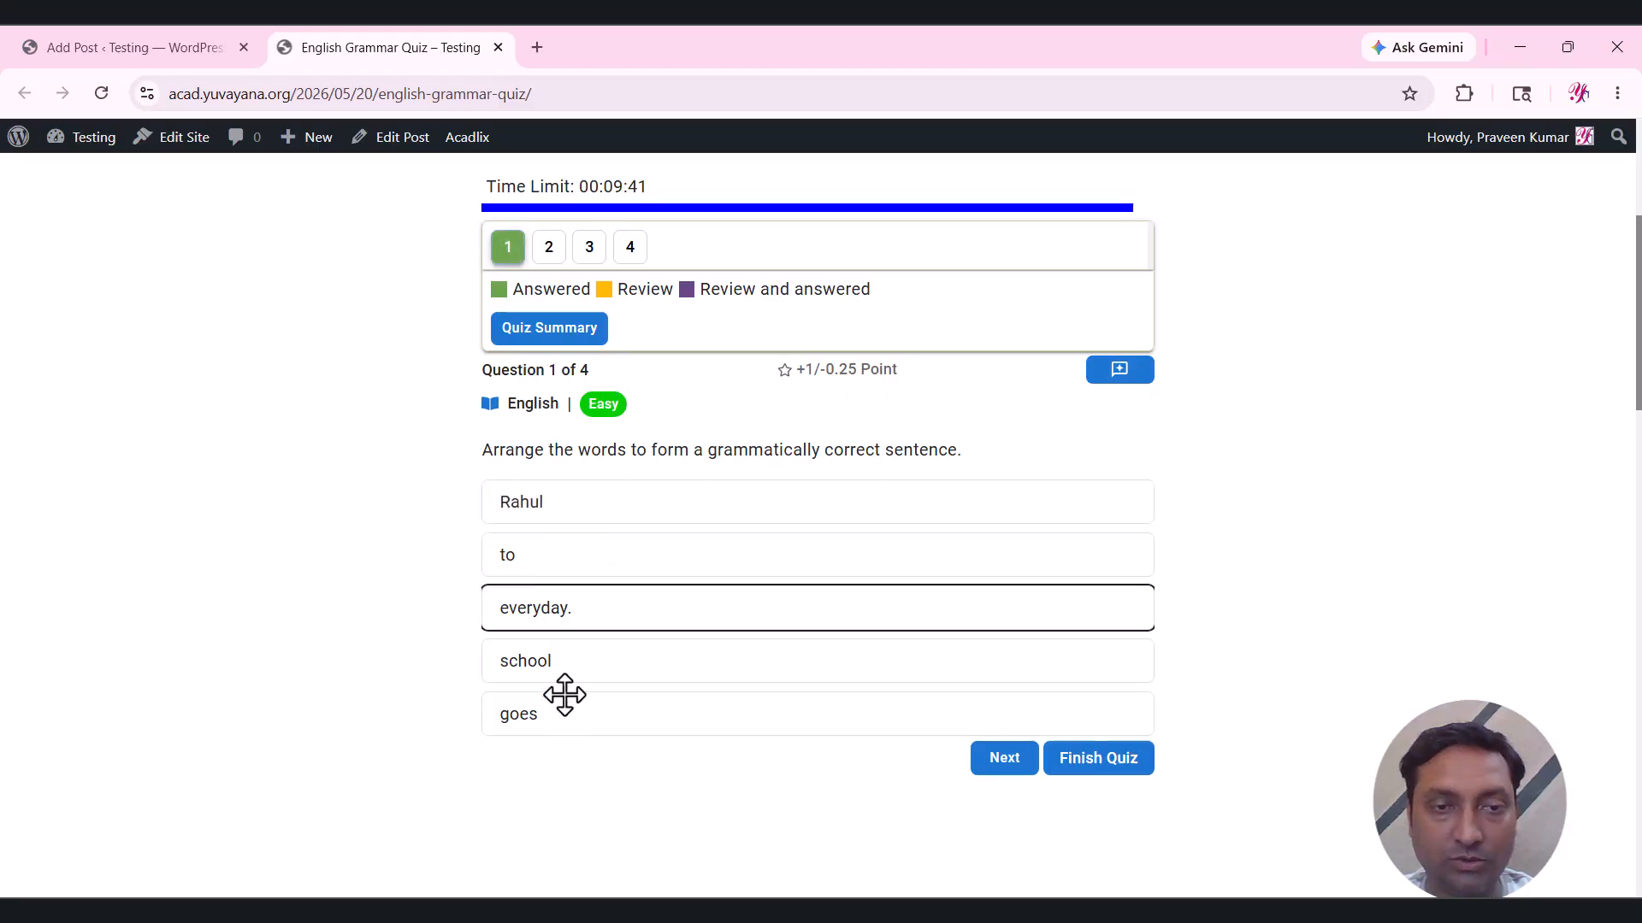
pyautogui.moveTo(561, 692); pyautogui.dragTo(538, 554)
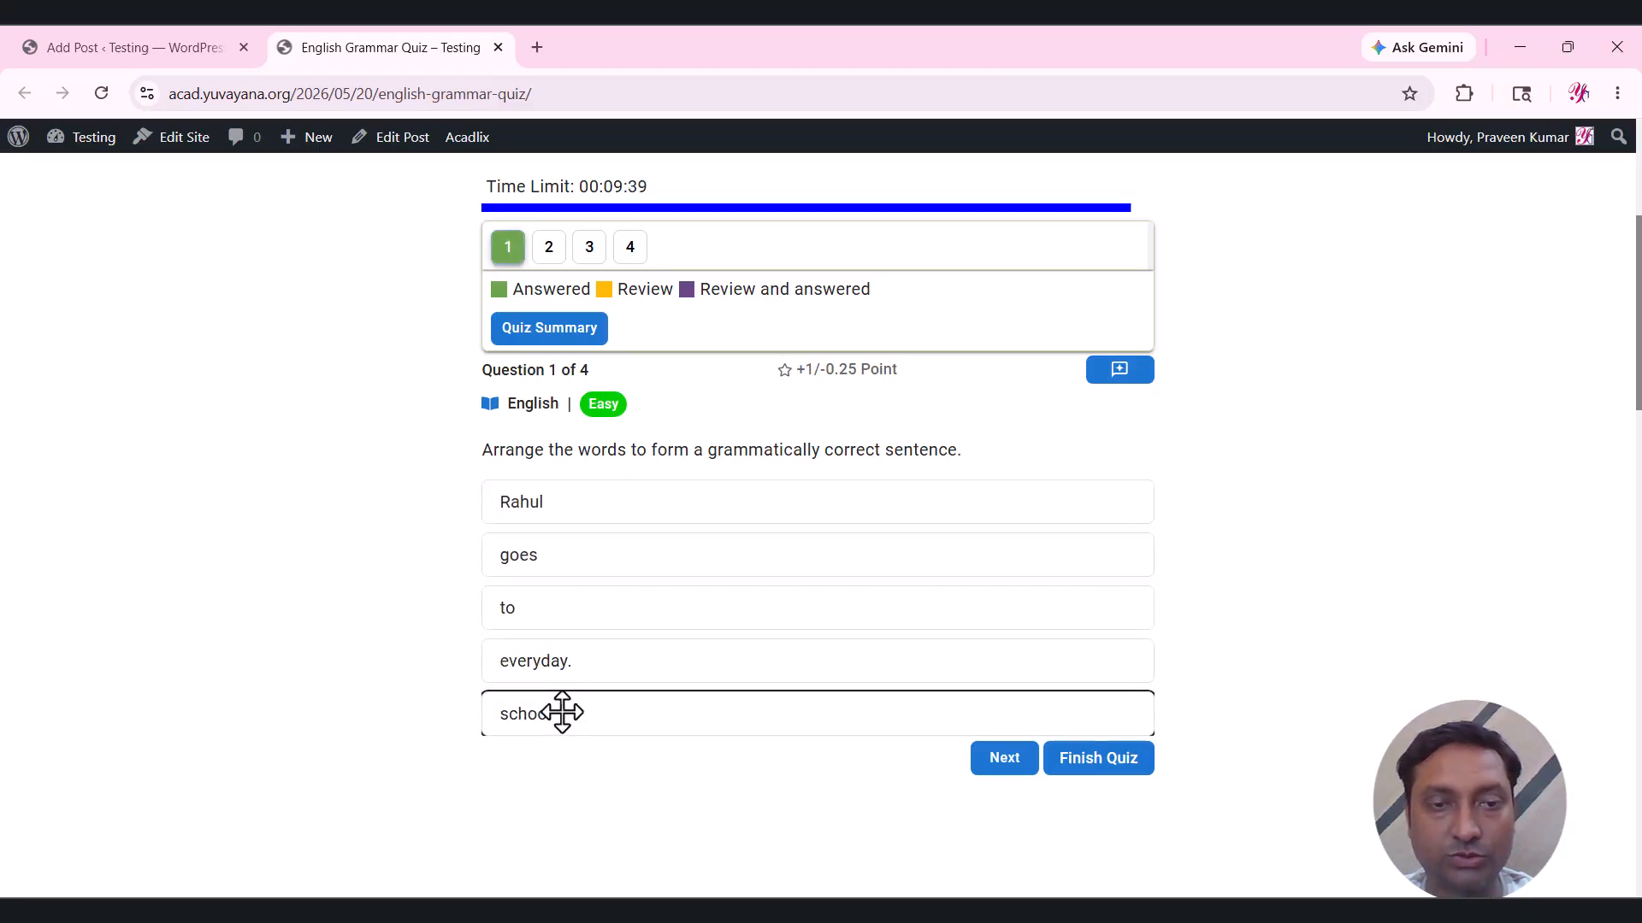
pyautogui.moveTo(567, 680); pyautogui.dragTo(569, 740)
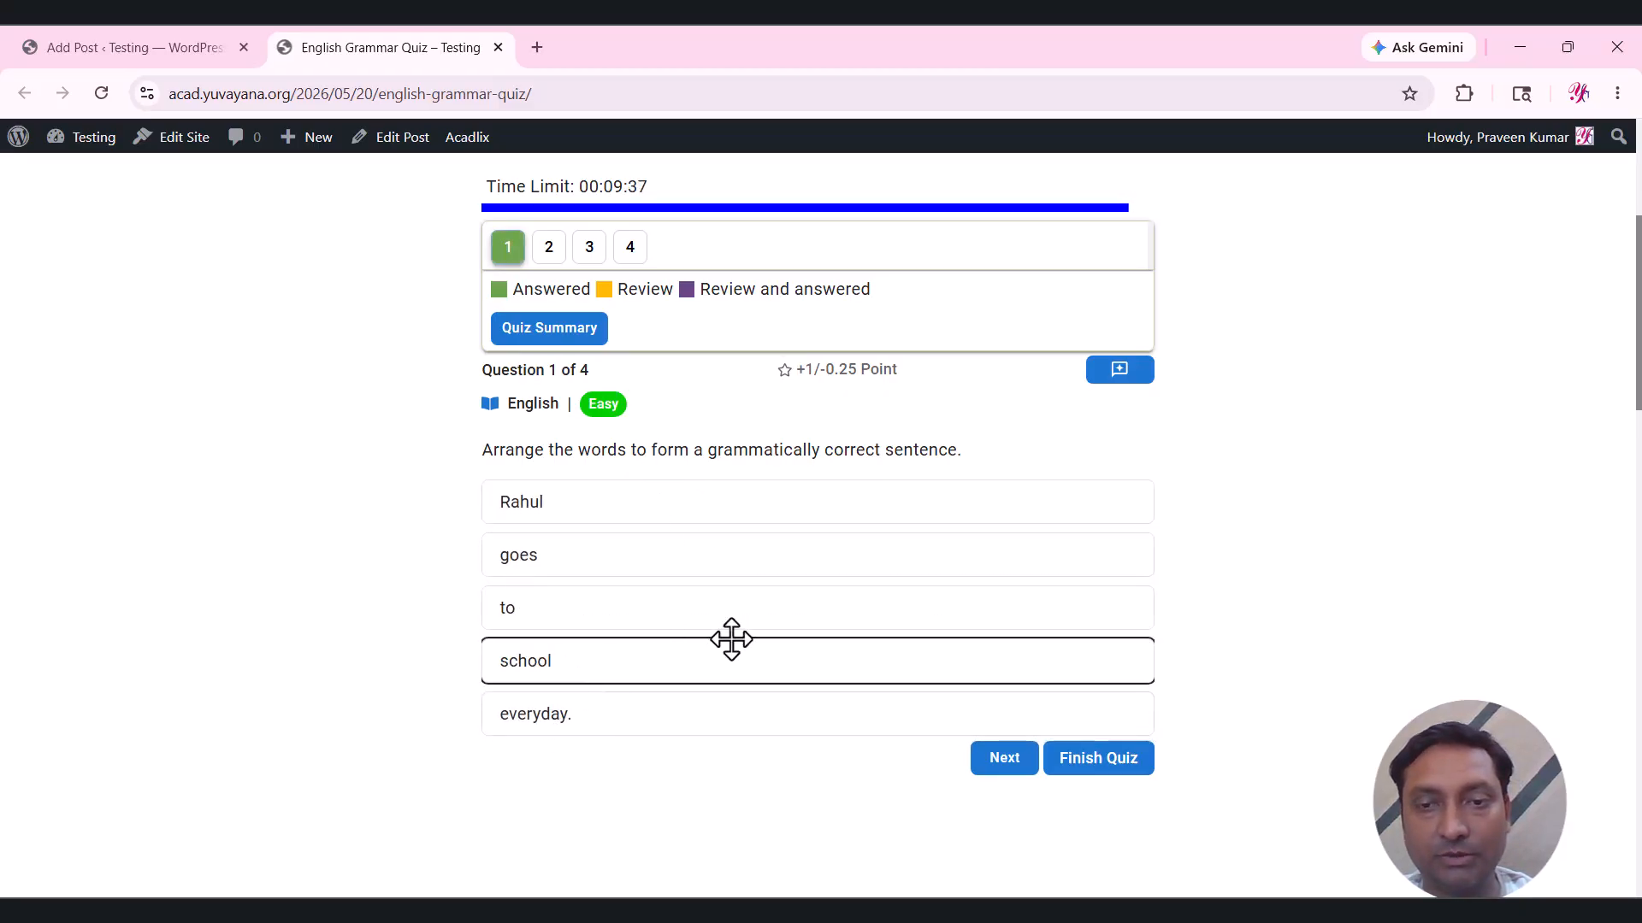
pyautogui.click(994, 767)
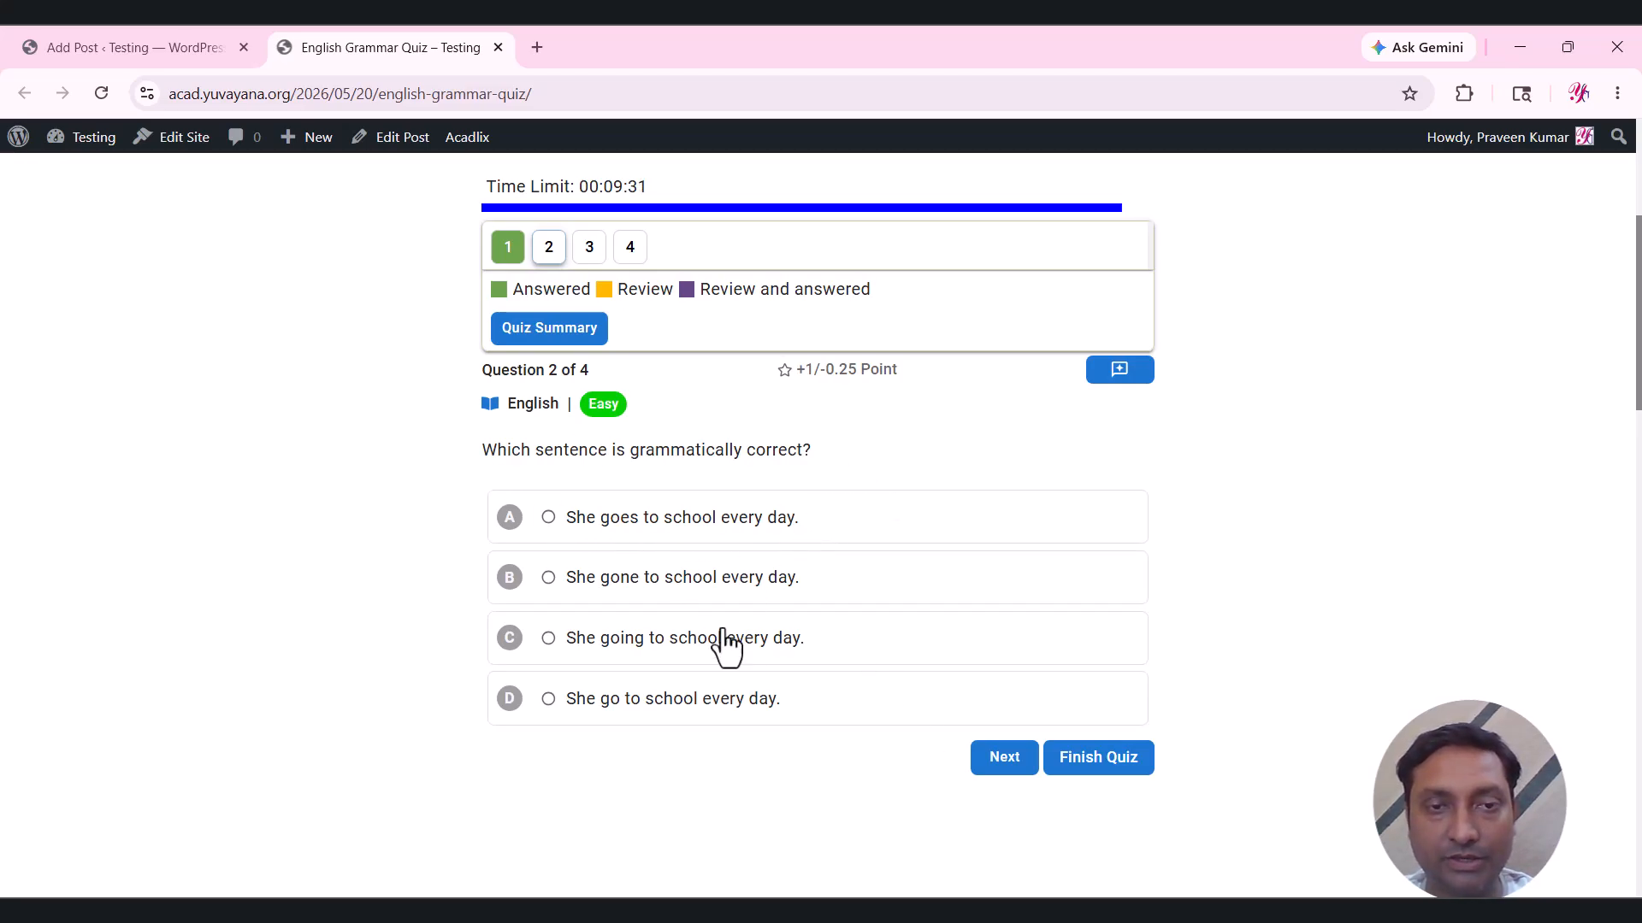
# Answer question 2 with option B and fill question 3's blank with 'rises'.
pyautogui.click(626, 584)
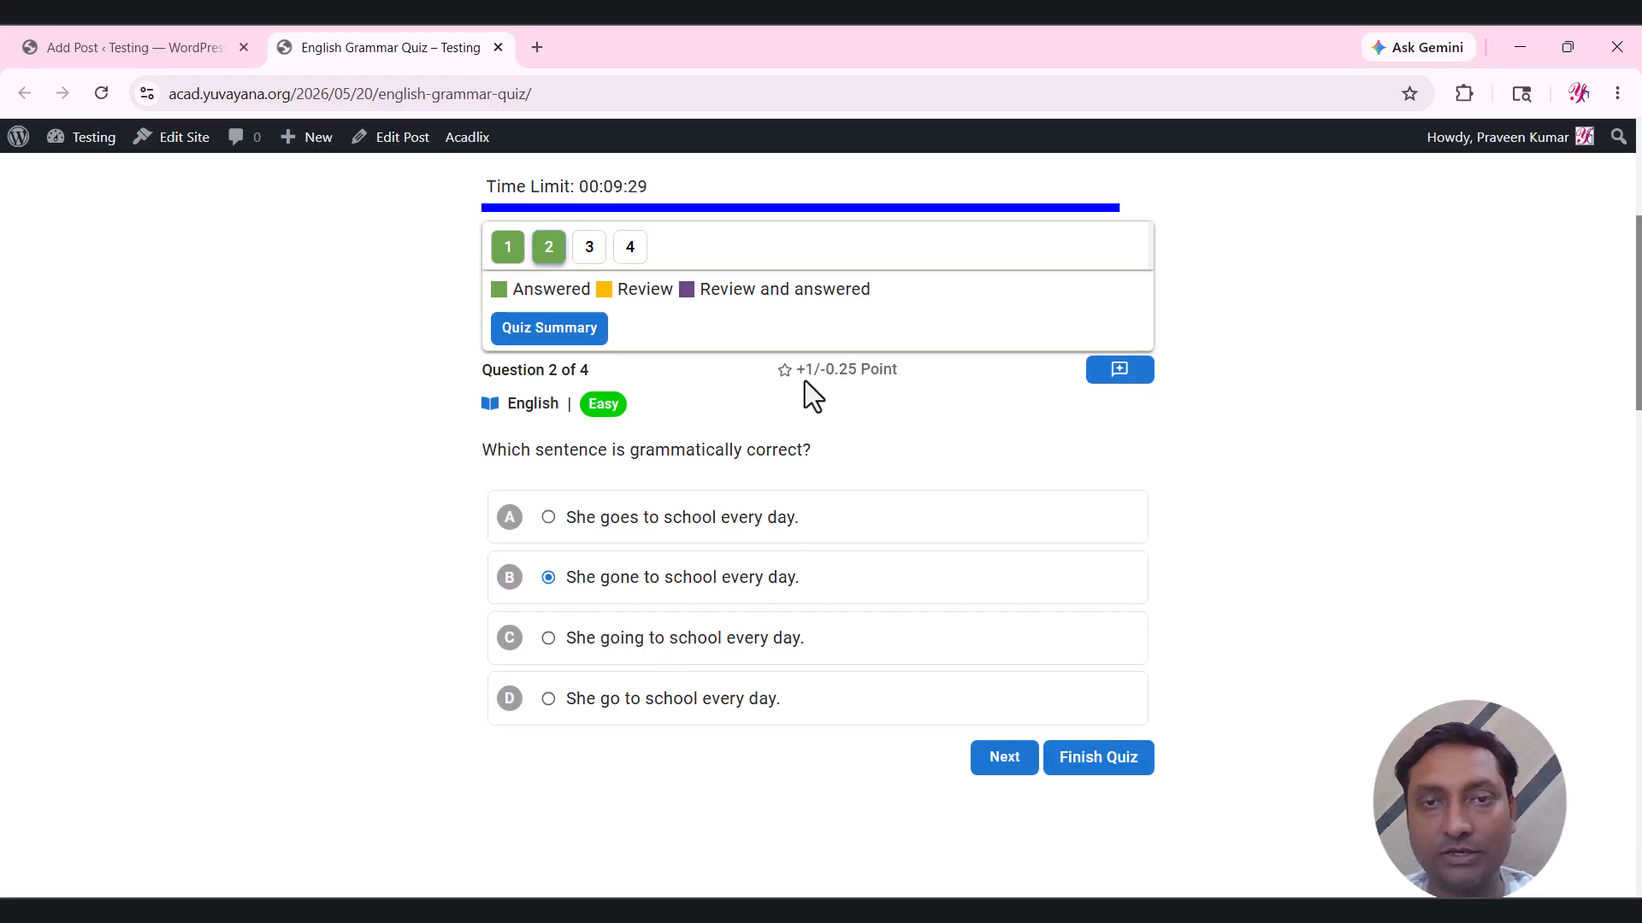
pyautogui.click(1006, 759)
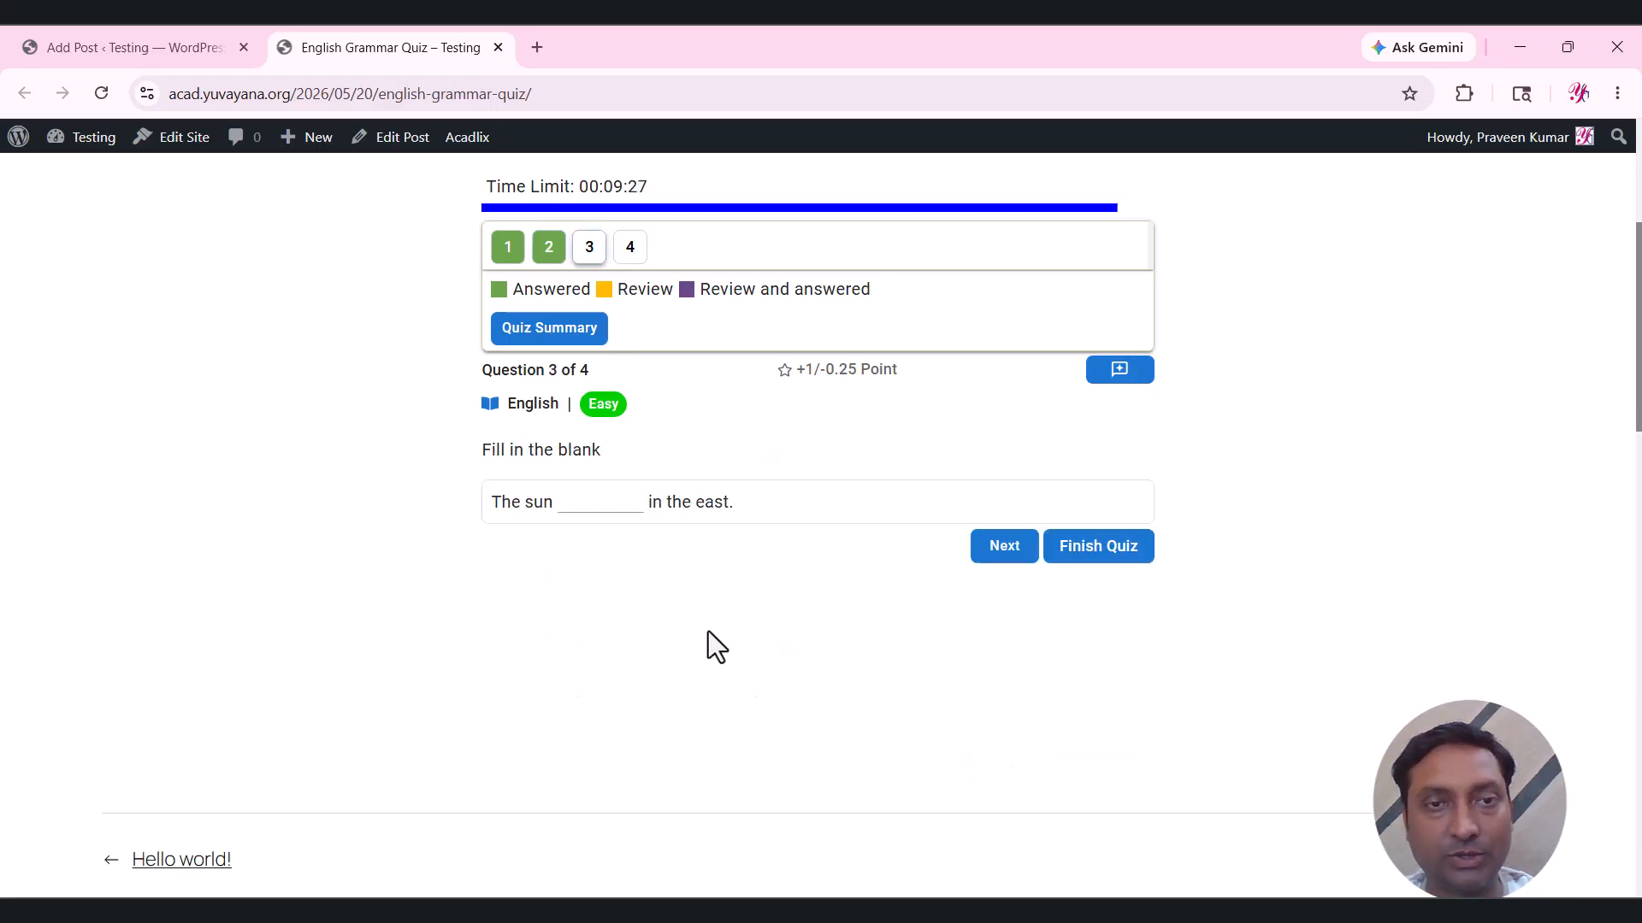
pyautogui.click(597, 501)
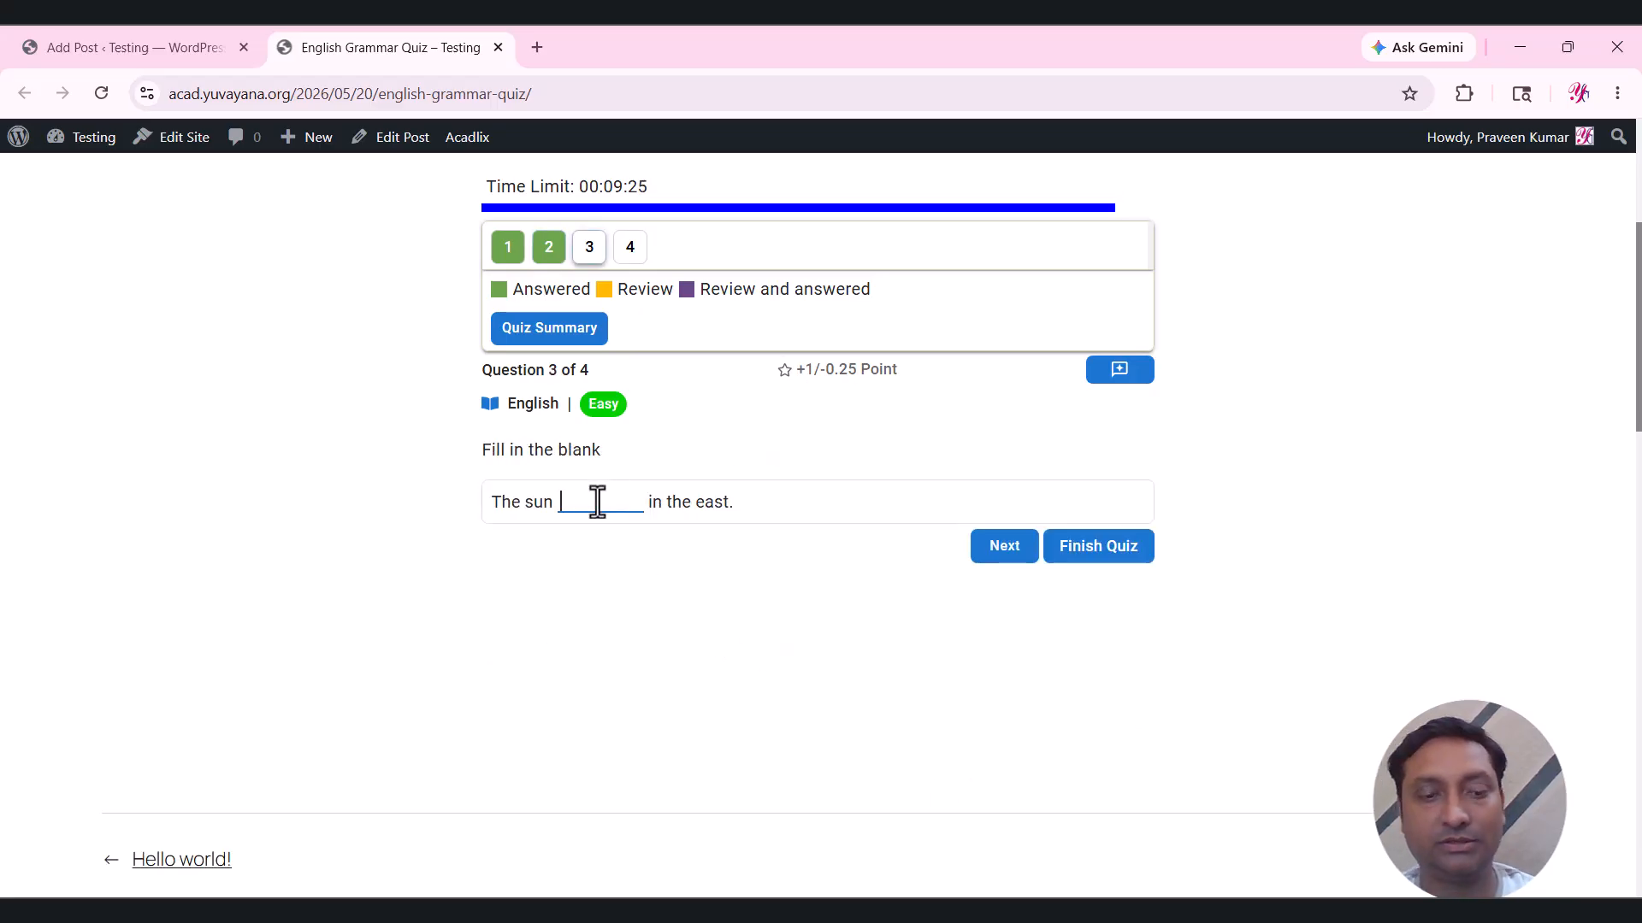
pyautogui.write('rises')
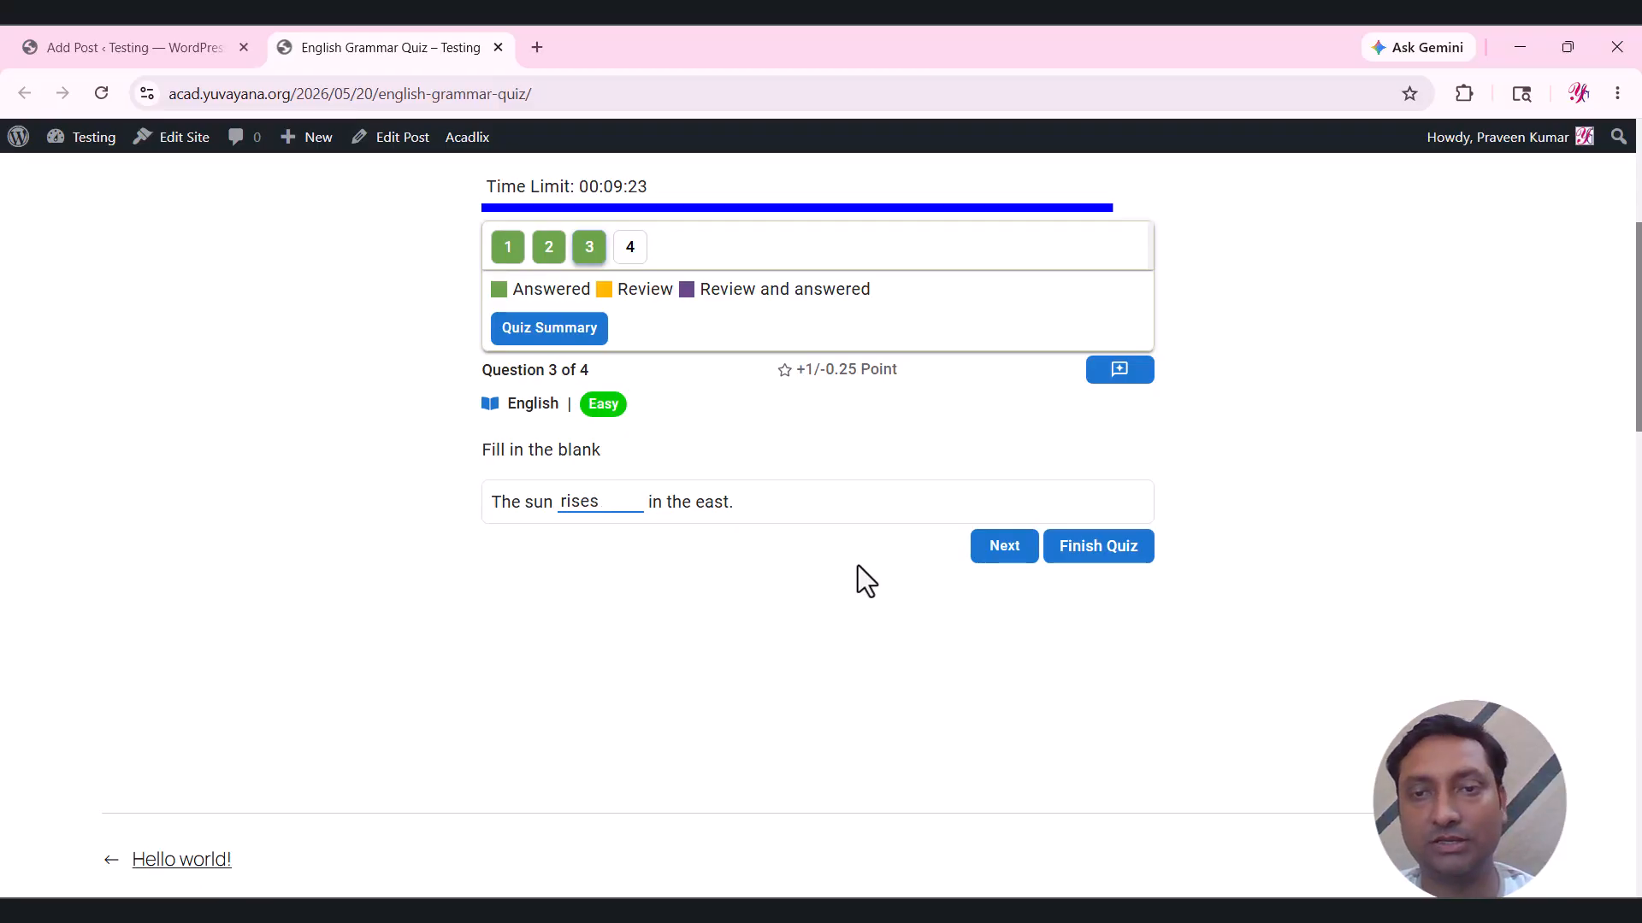
pyautogui.click(999, 551)
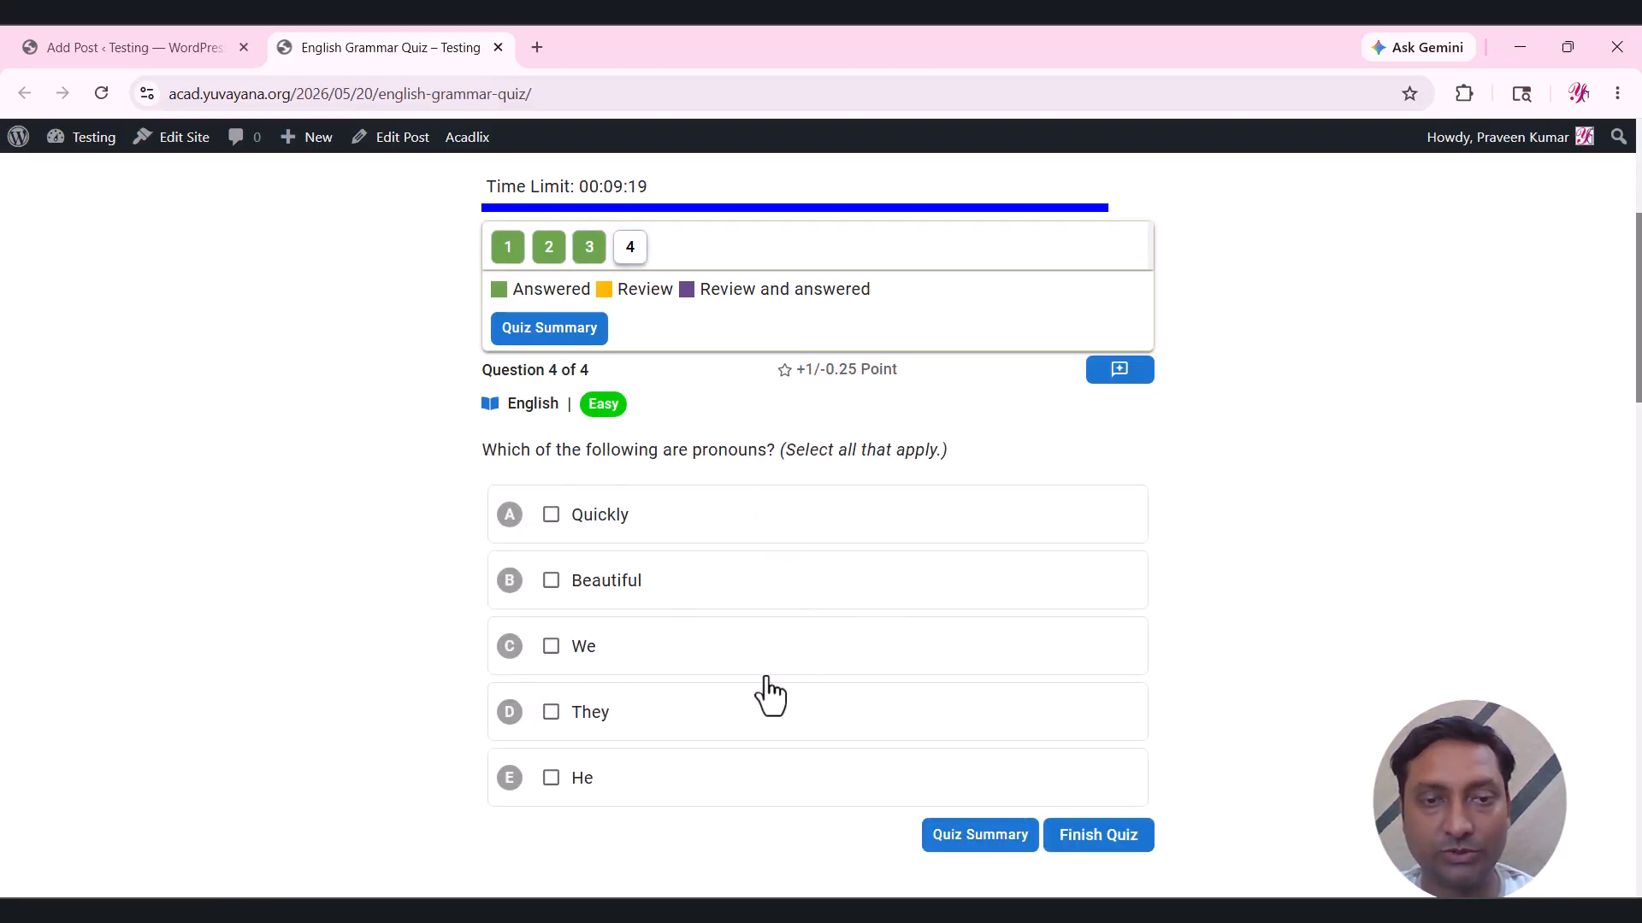
# Tick They, We and Beautiful for question 4 and bring up the quiz summary.
pyautogui.click(609, 714)
pyautogui.click(609, 648)
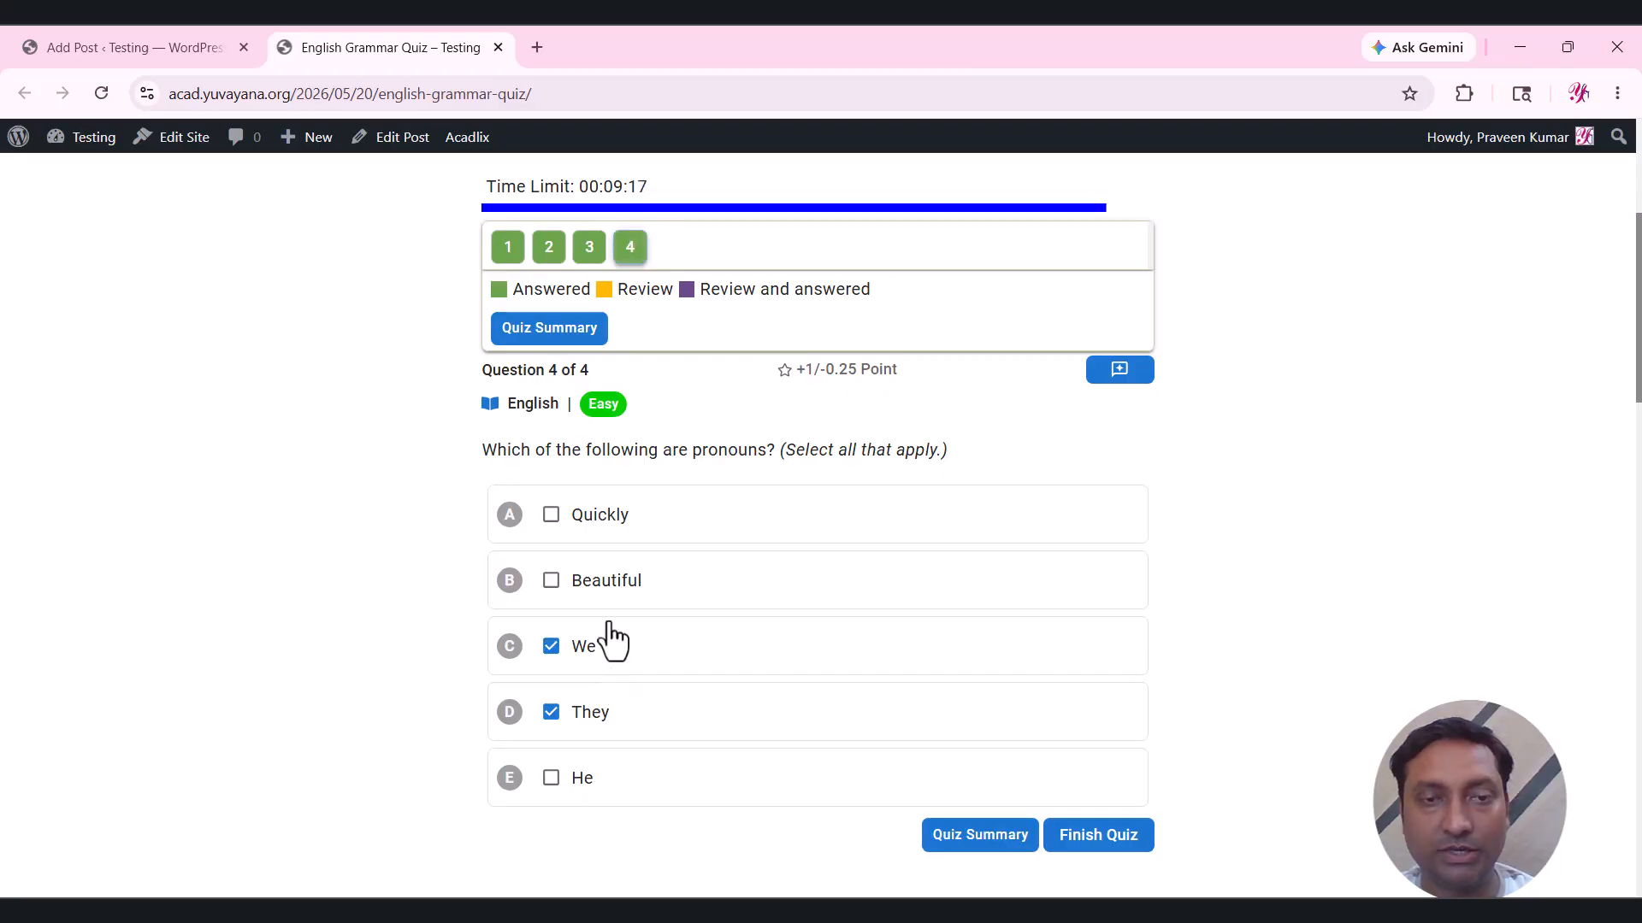
pyautogui.click(689, 579)
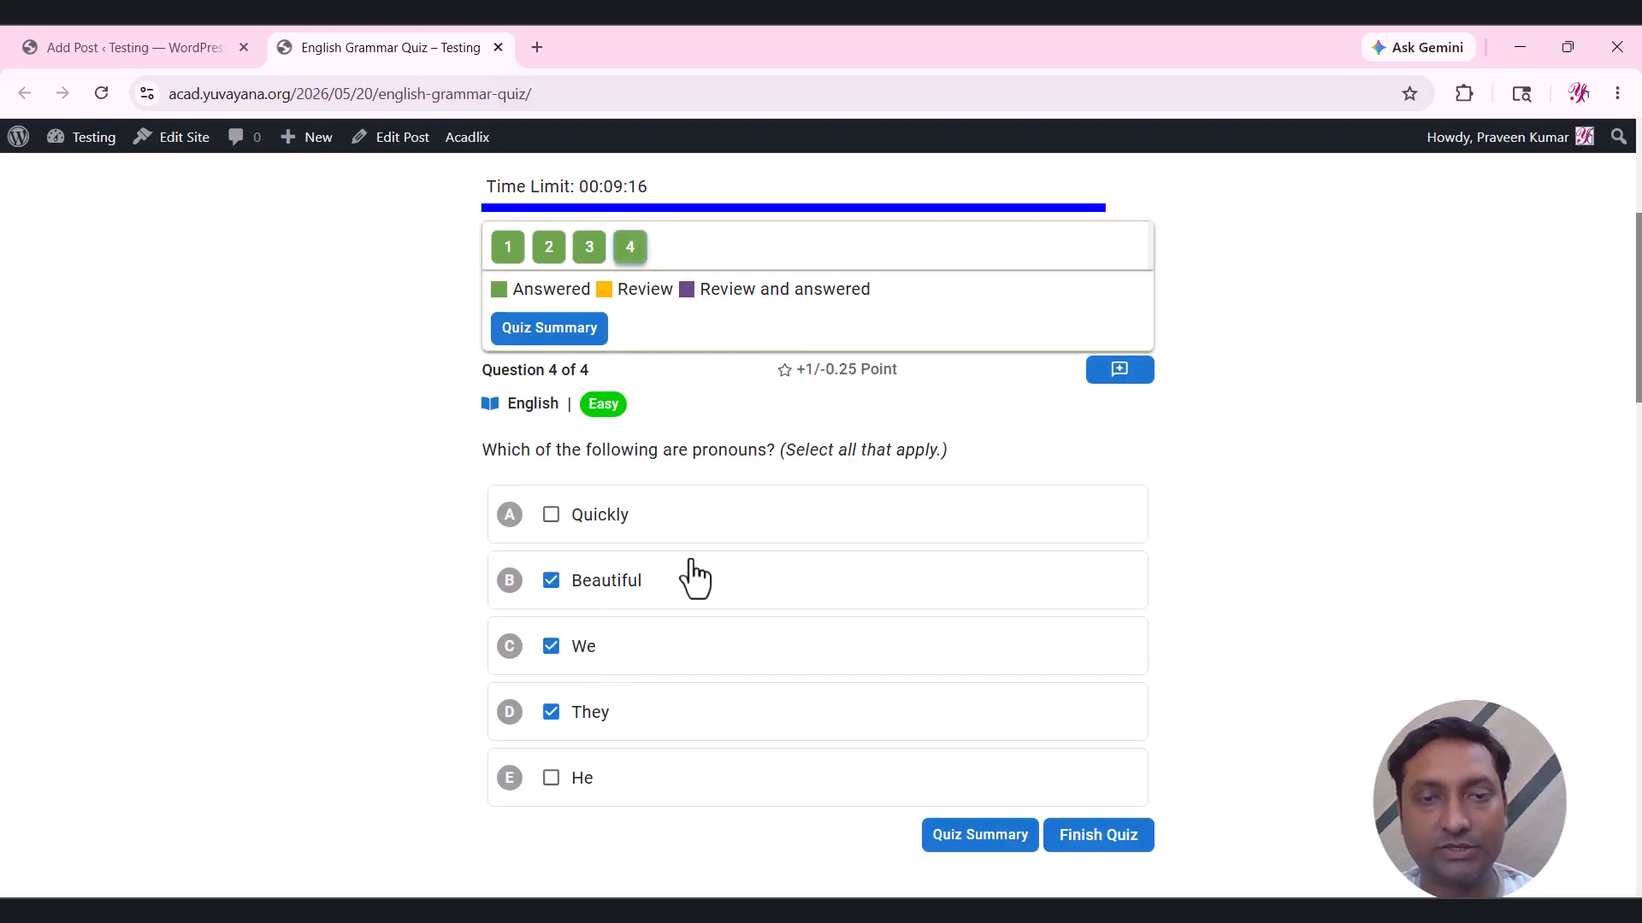
pyautogui.click(983, 836)
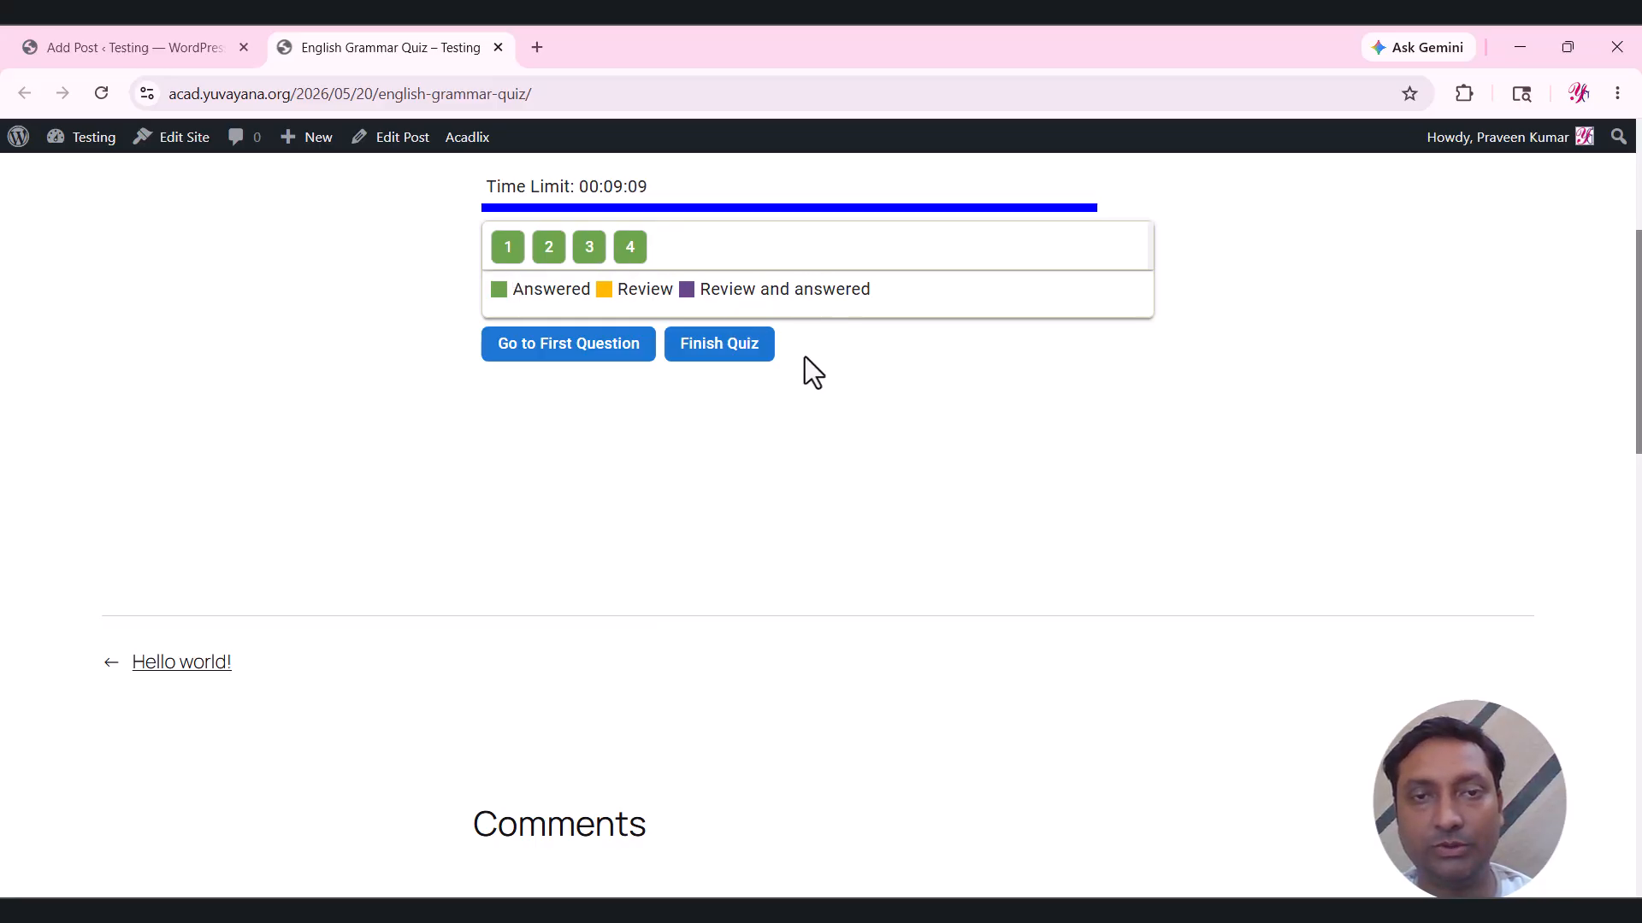
# Finish the quiz and check the 1.50/4.00 marks, -0.50 negative marks and 00:00:46 time.
pyautogui.click(738, 363)
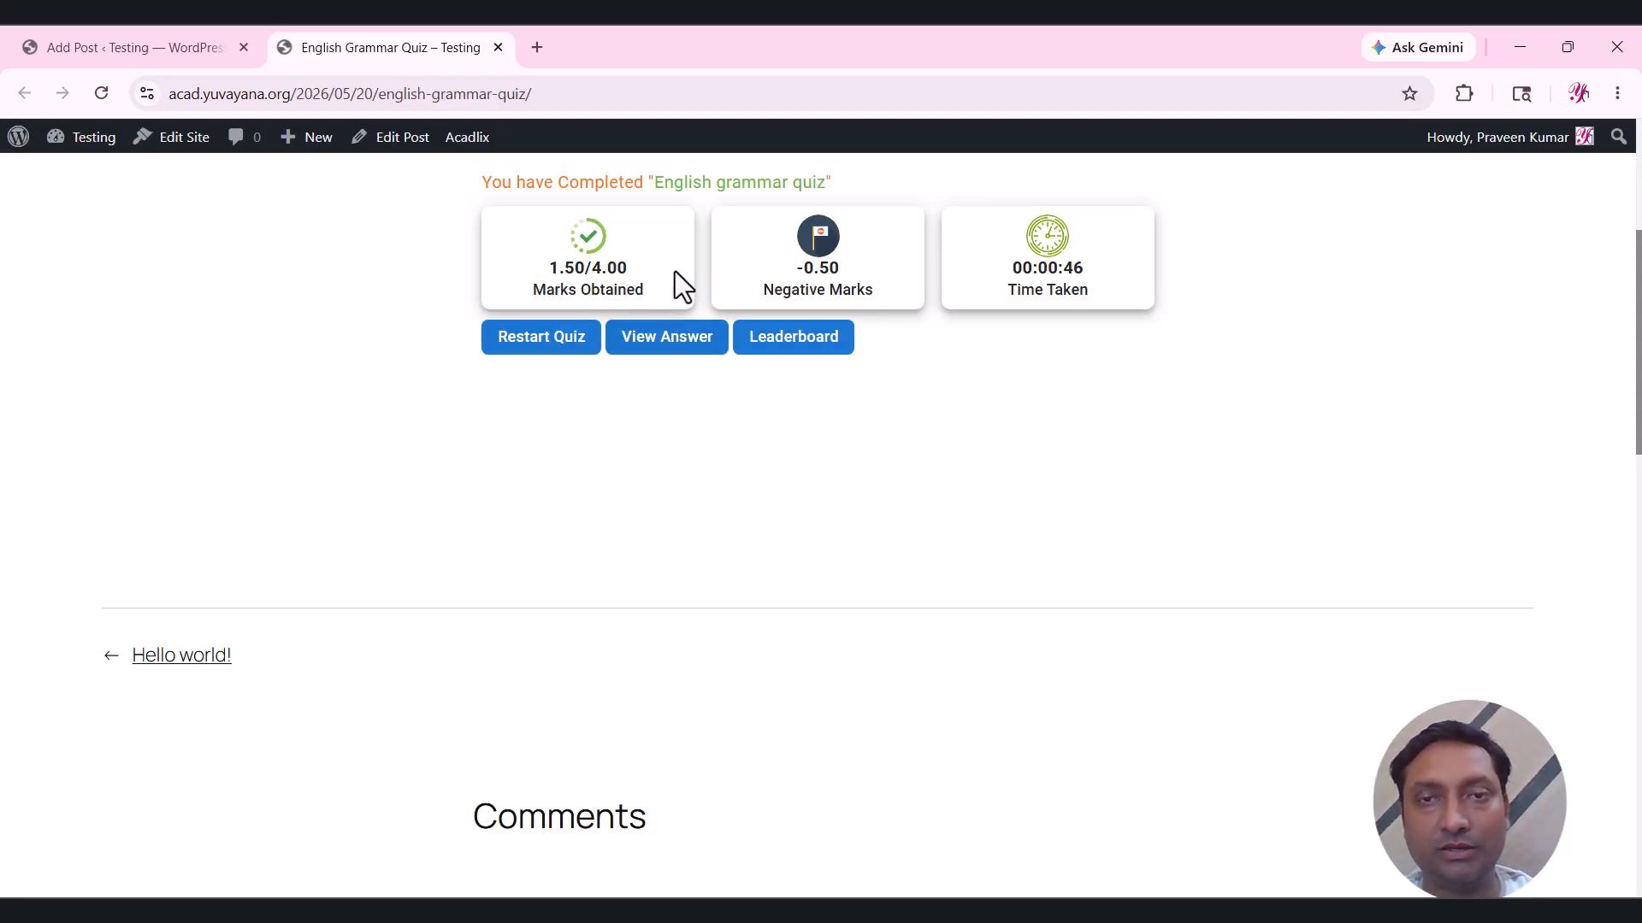
pyautogui.moveTo(547, 272); pyautogui.dragTo(580, 267)
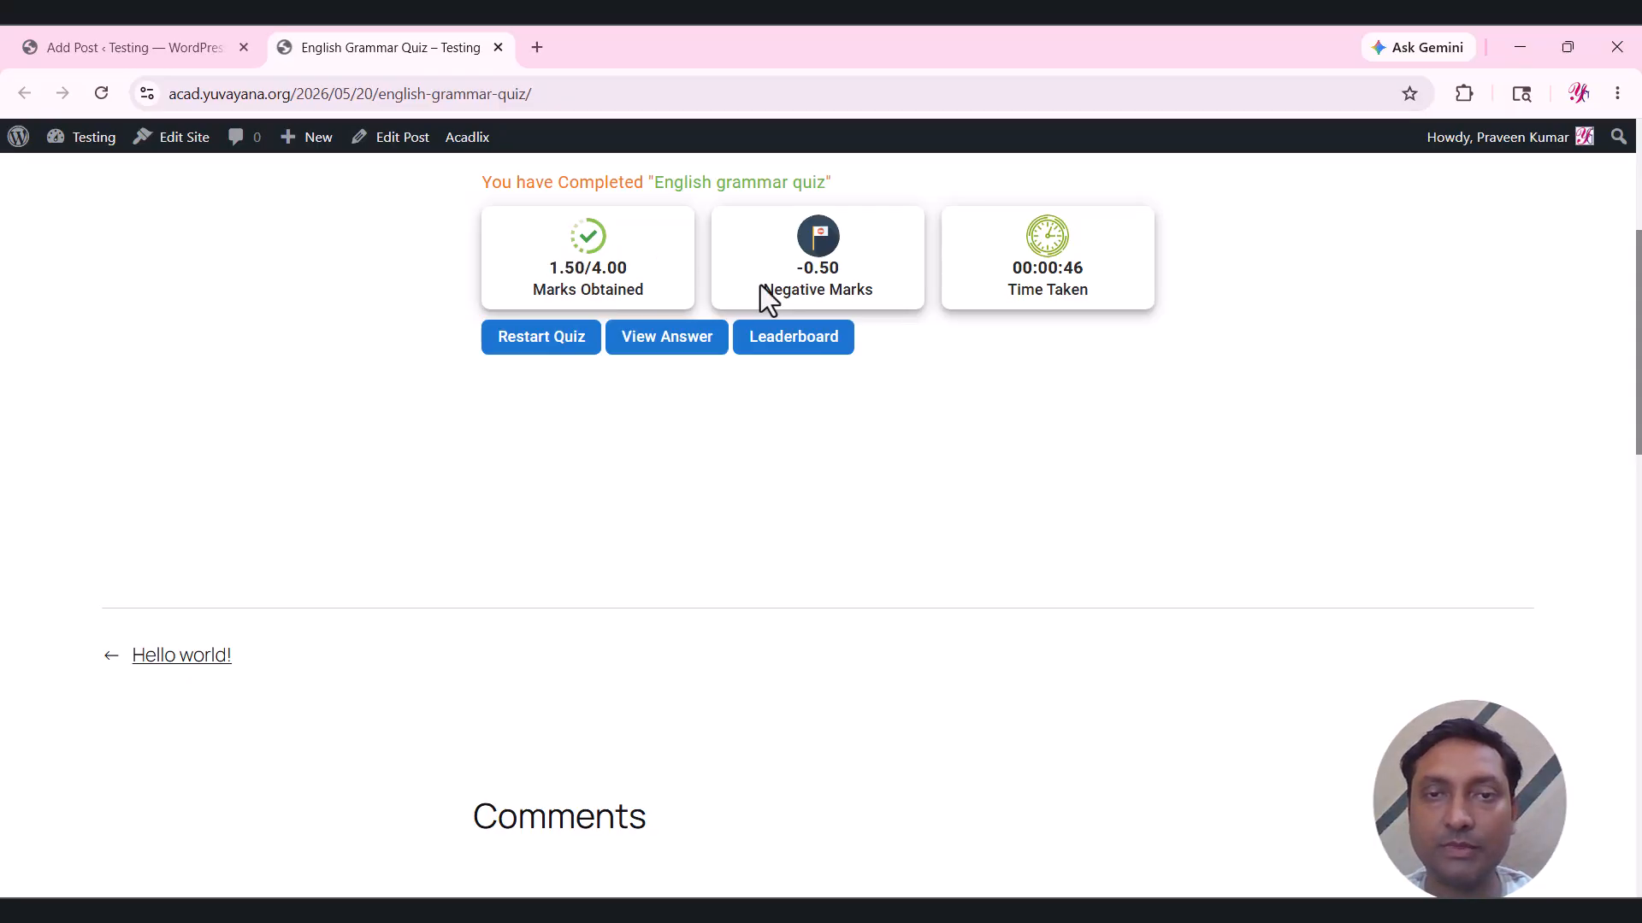
pyautogui.moveTo(764, 291); pyautogui.dragTo(840, 268)
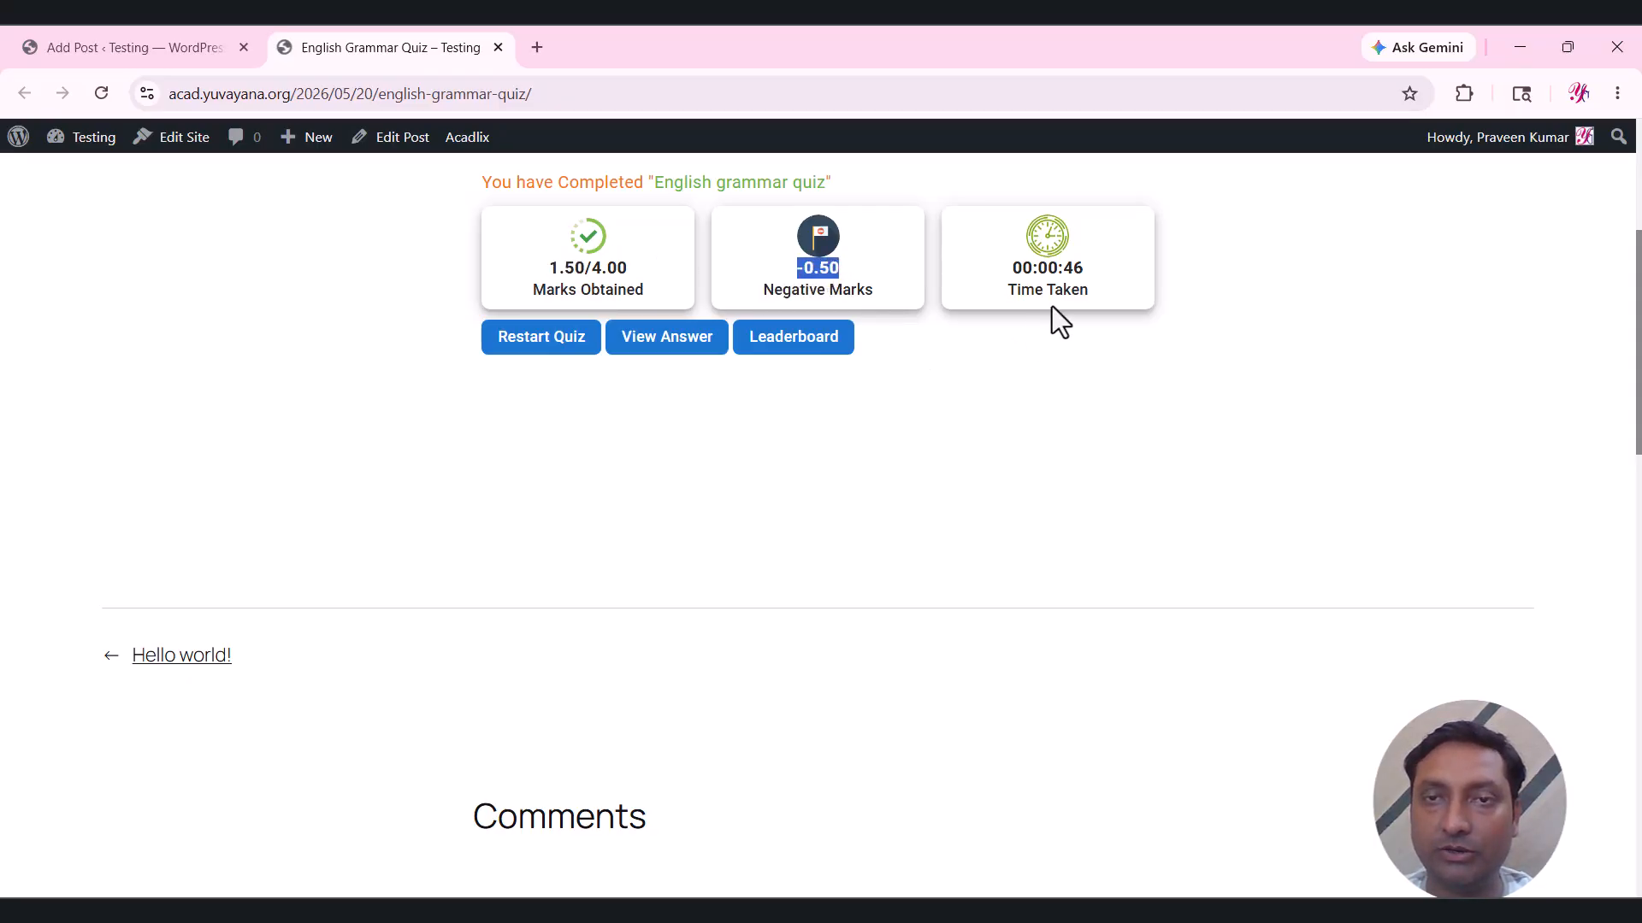
pyautogui.moveTo(1056, 272); pyautogui.dragTo(1088, 268)
pyautogui.click(1061, 388)
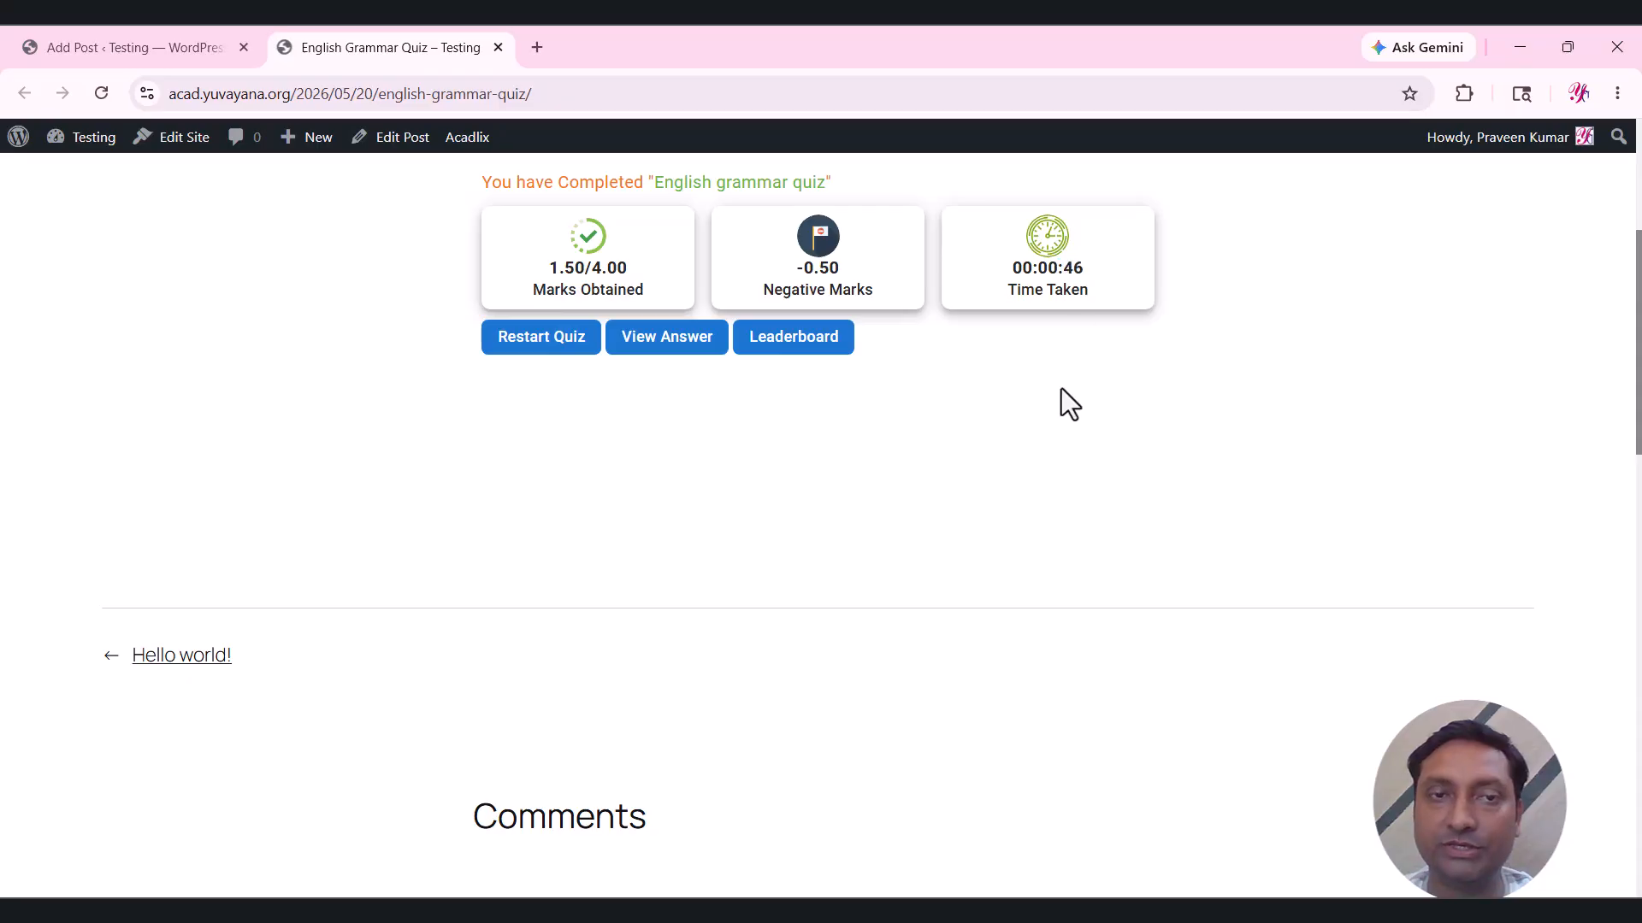
# Open the answer review and scroll through question 1, which is marked correct.
pyautogui.click(646, 353)
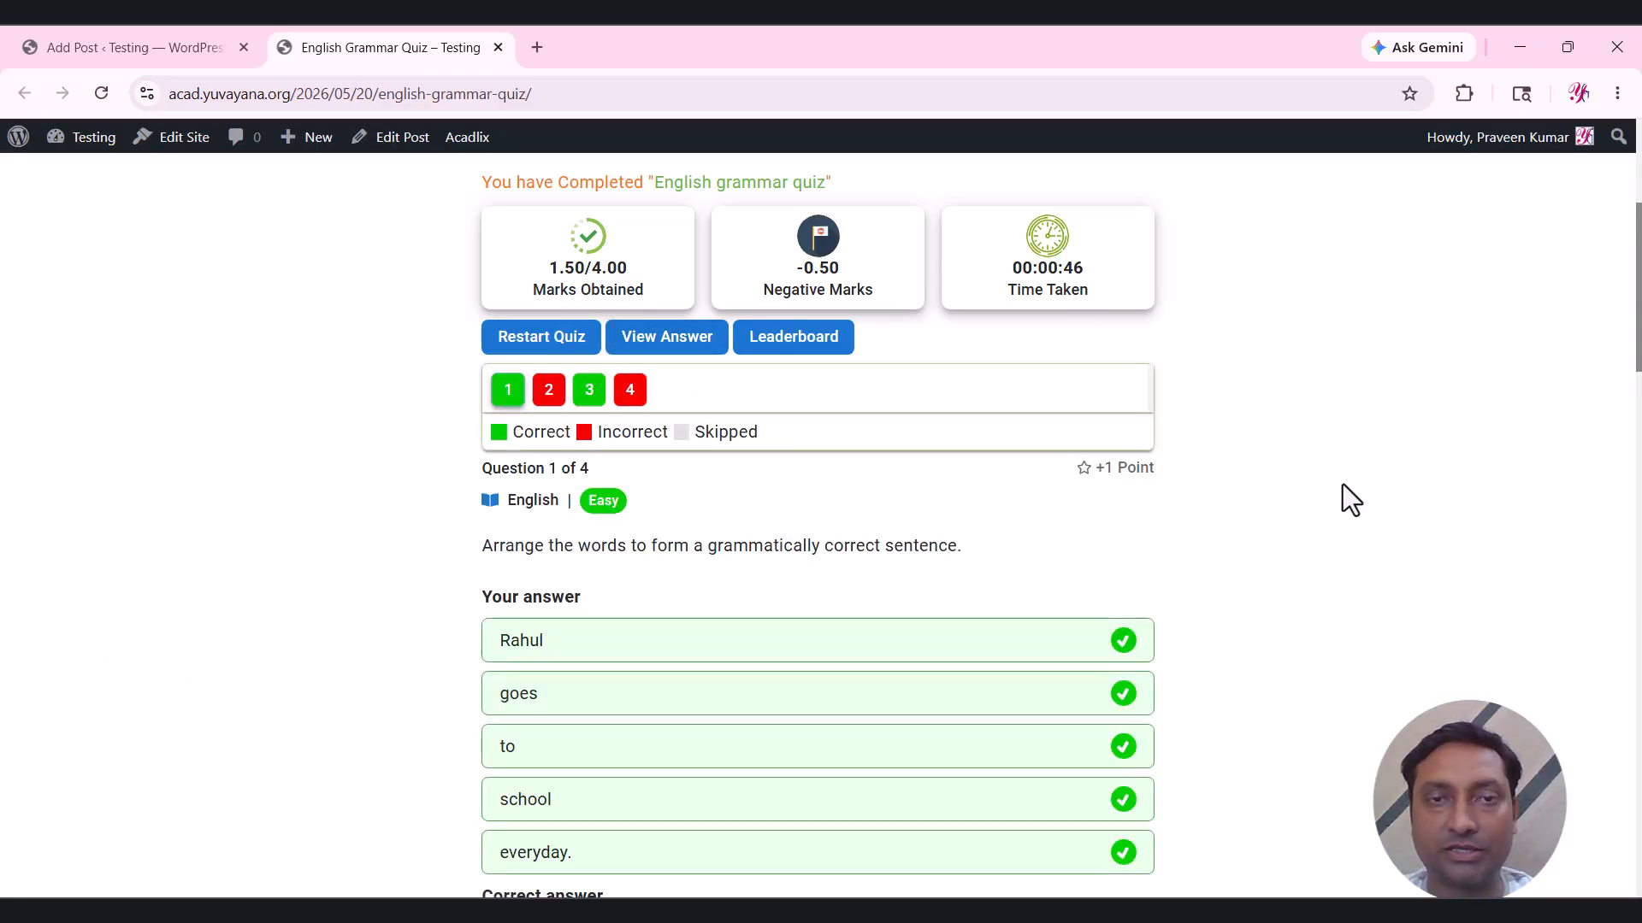
pyautogui.scroll(-1, 1342, 486)
pyautogui.scroll(-2, 1342, 484)
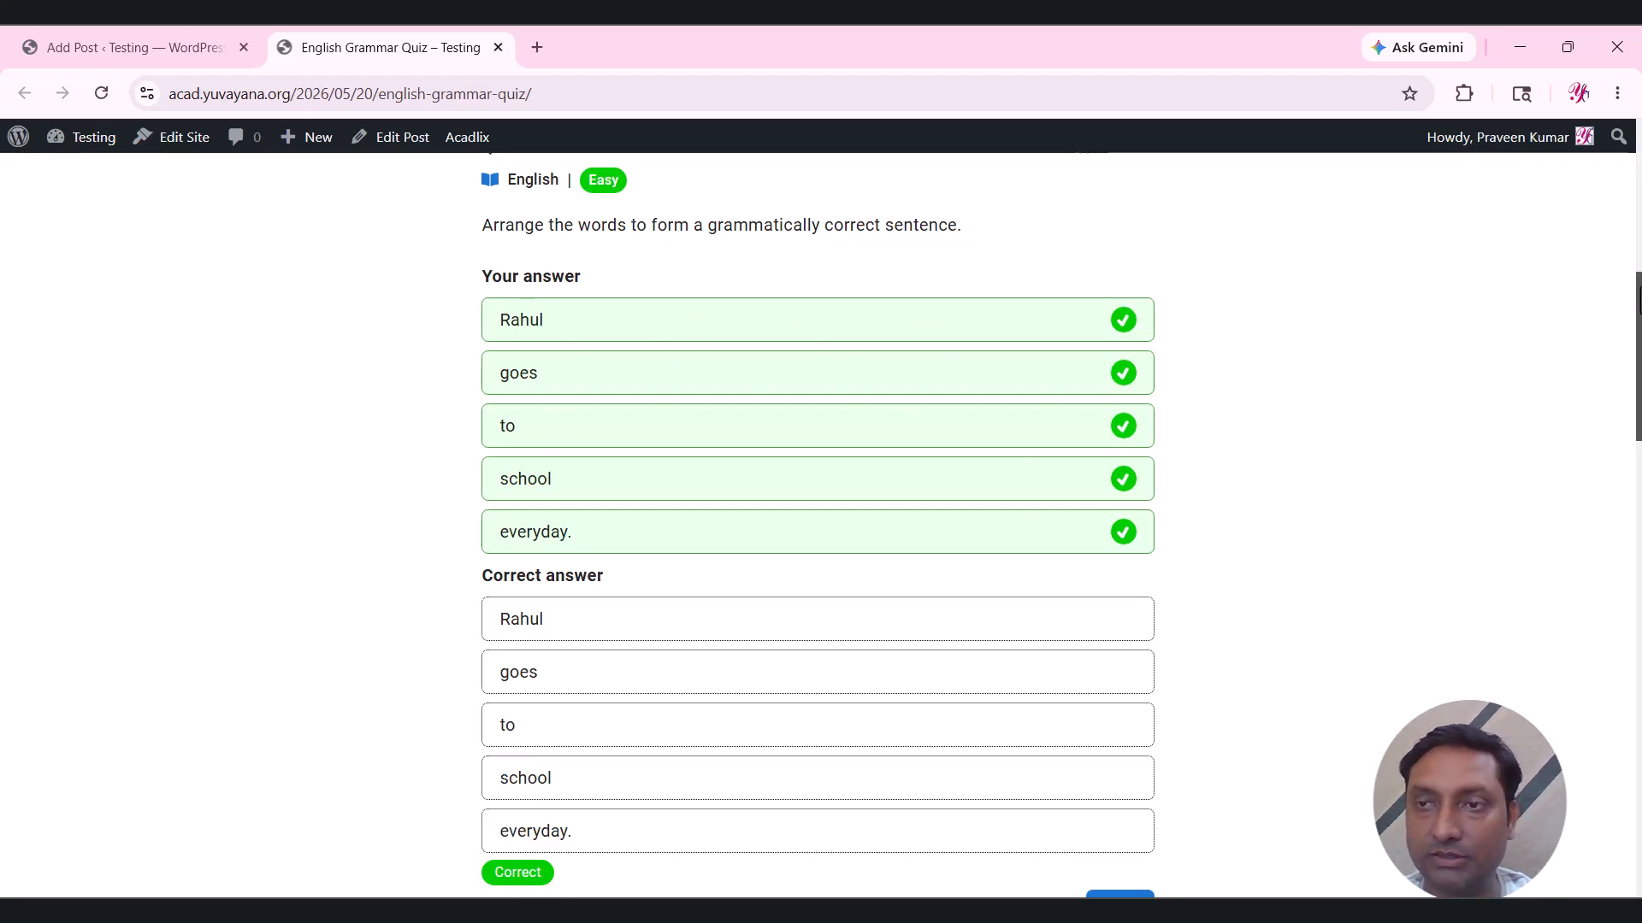
pyautogui.moveTo(1640, 288); pyautogui.dragTo(1640, 328)
# Move to question 2, marked incorrect at -0.25 point, and highlight its -s/-es explanation.
pyautogui.click(1120, 723)
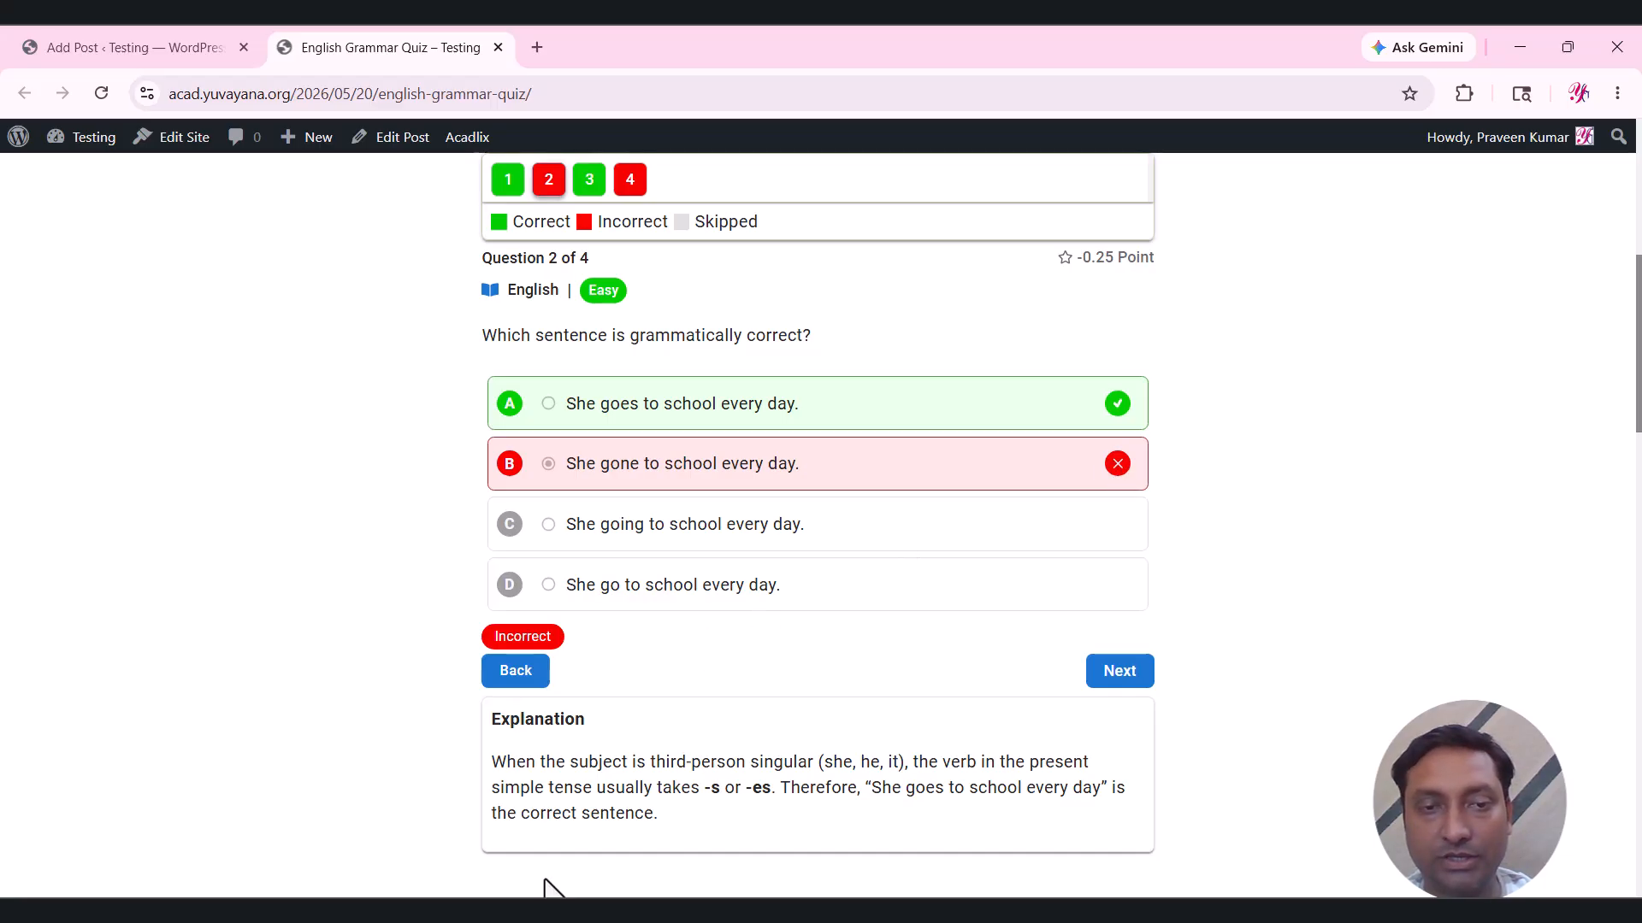
pyautogui.moveTo(490, 774); pyautogui.dragTo(674, 828)
pyautogui.click(1118, 685)
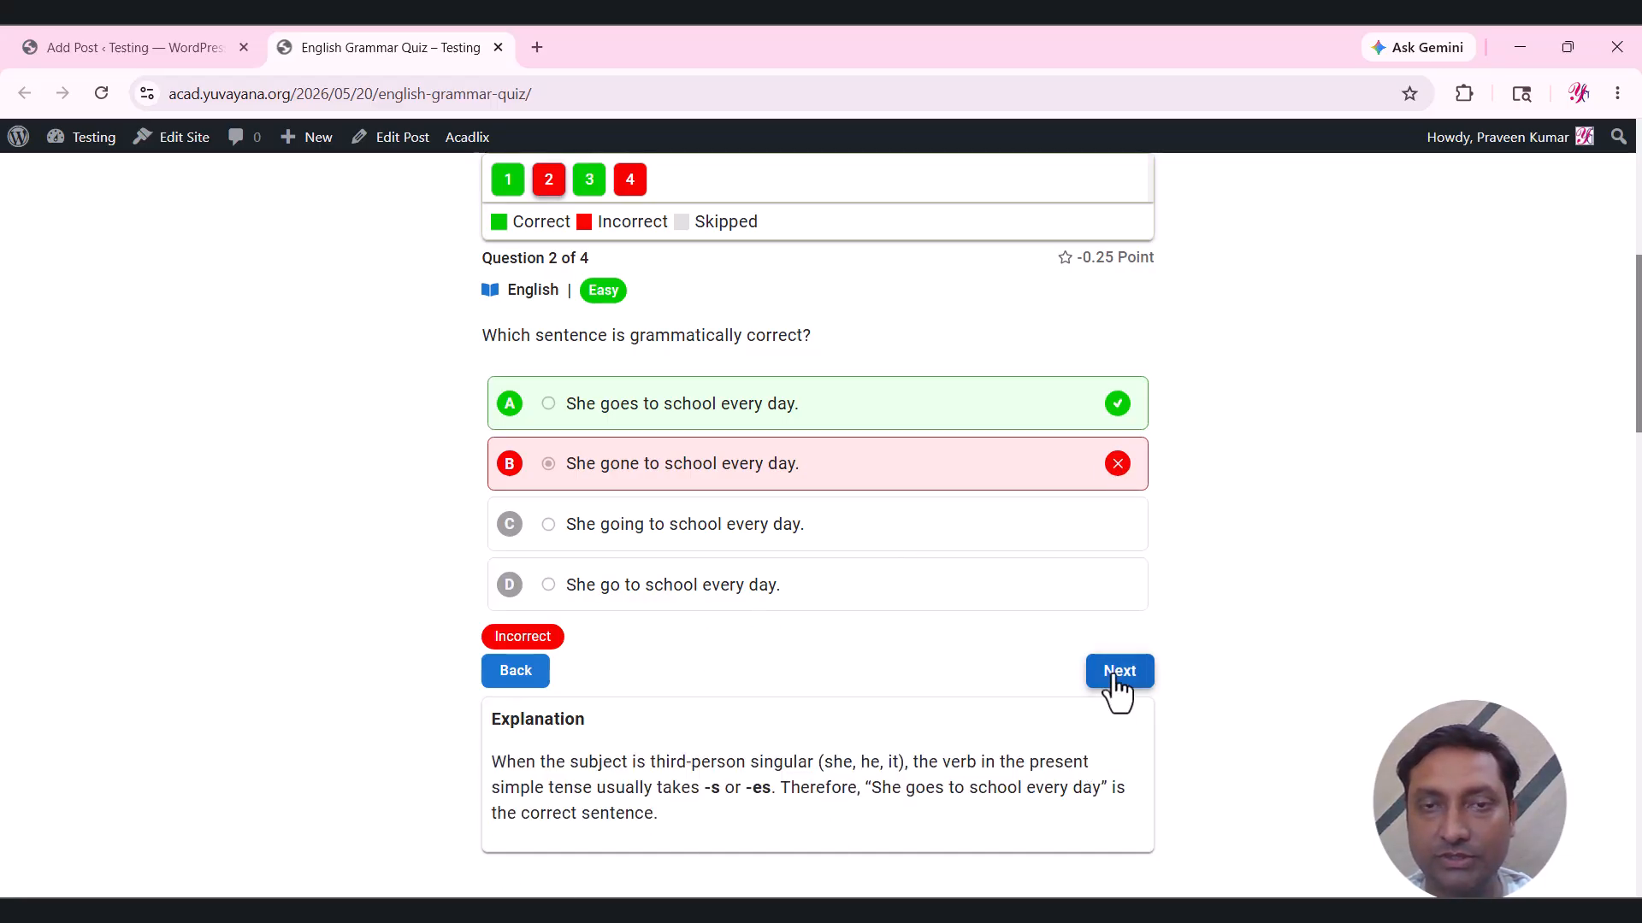
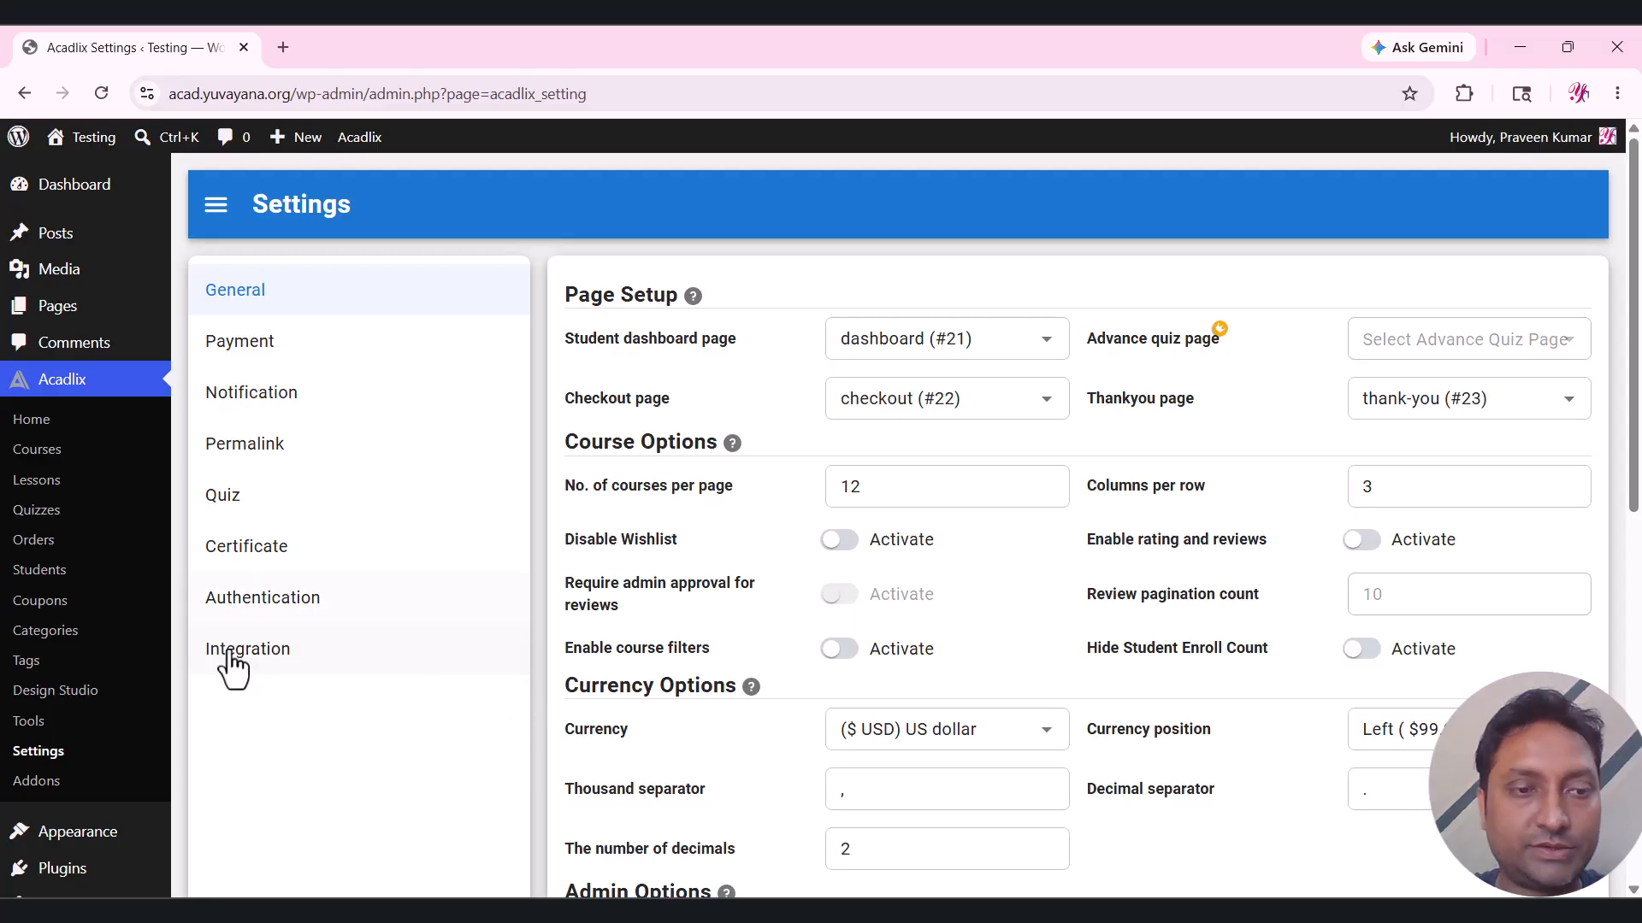
# Paste the OpenAI API key into Acadlix Integration settings and save it.
pyautogui.click(239, 663)
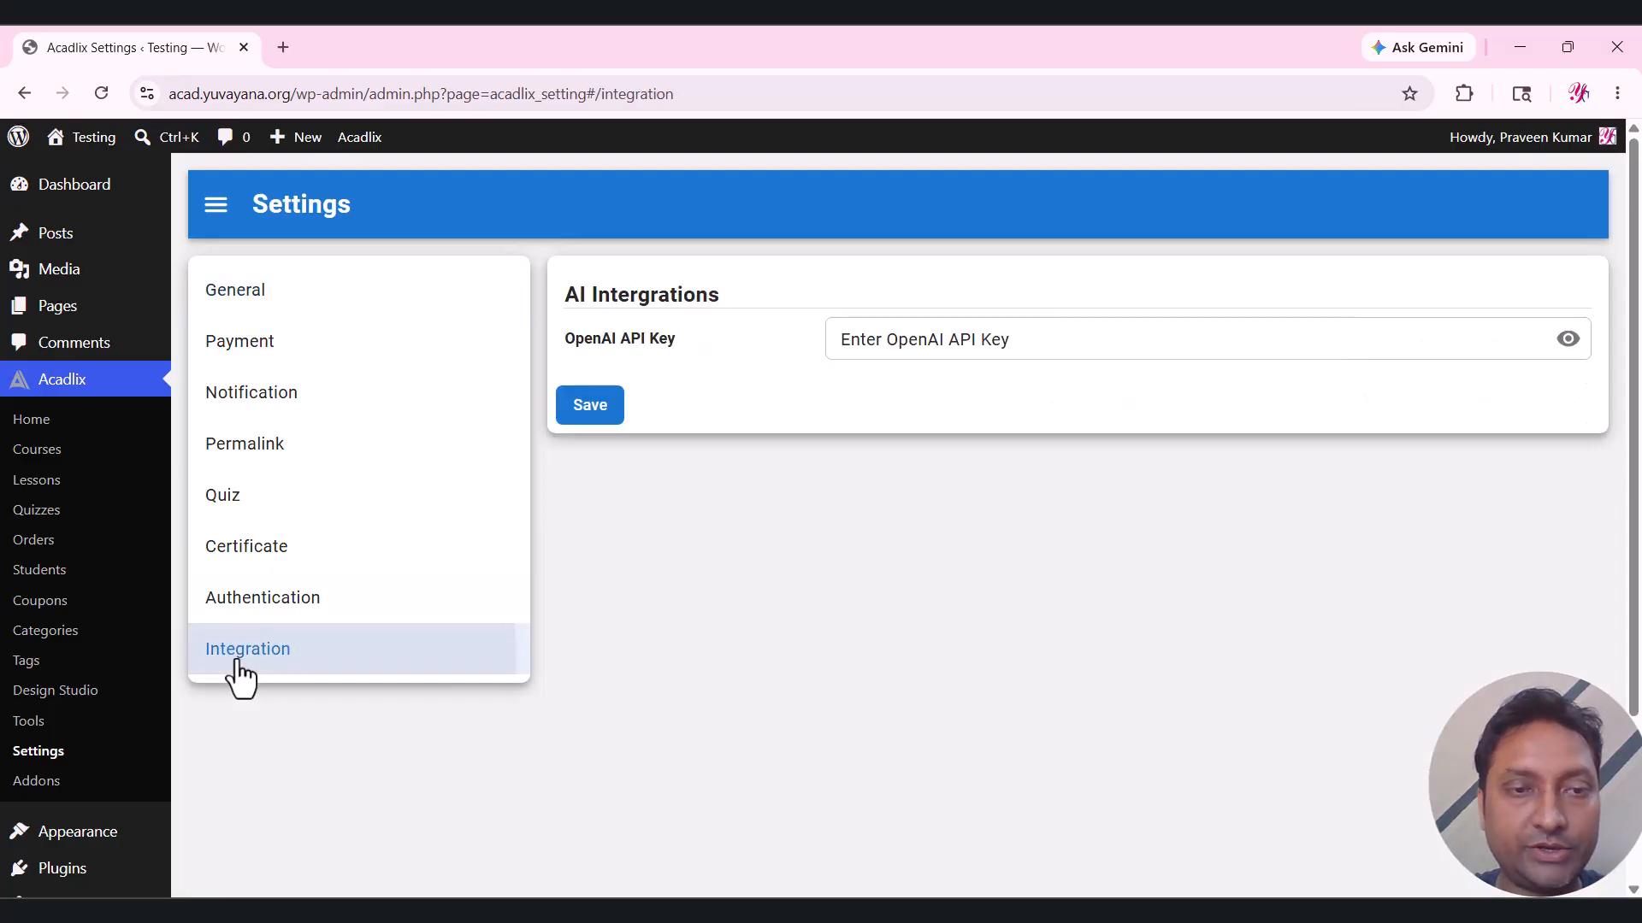
pyautogui.click(906, 349)
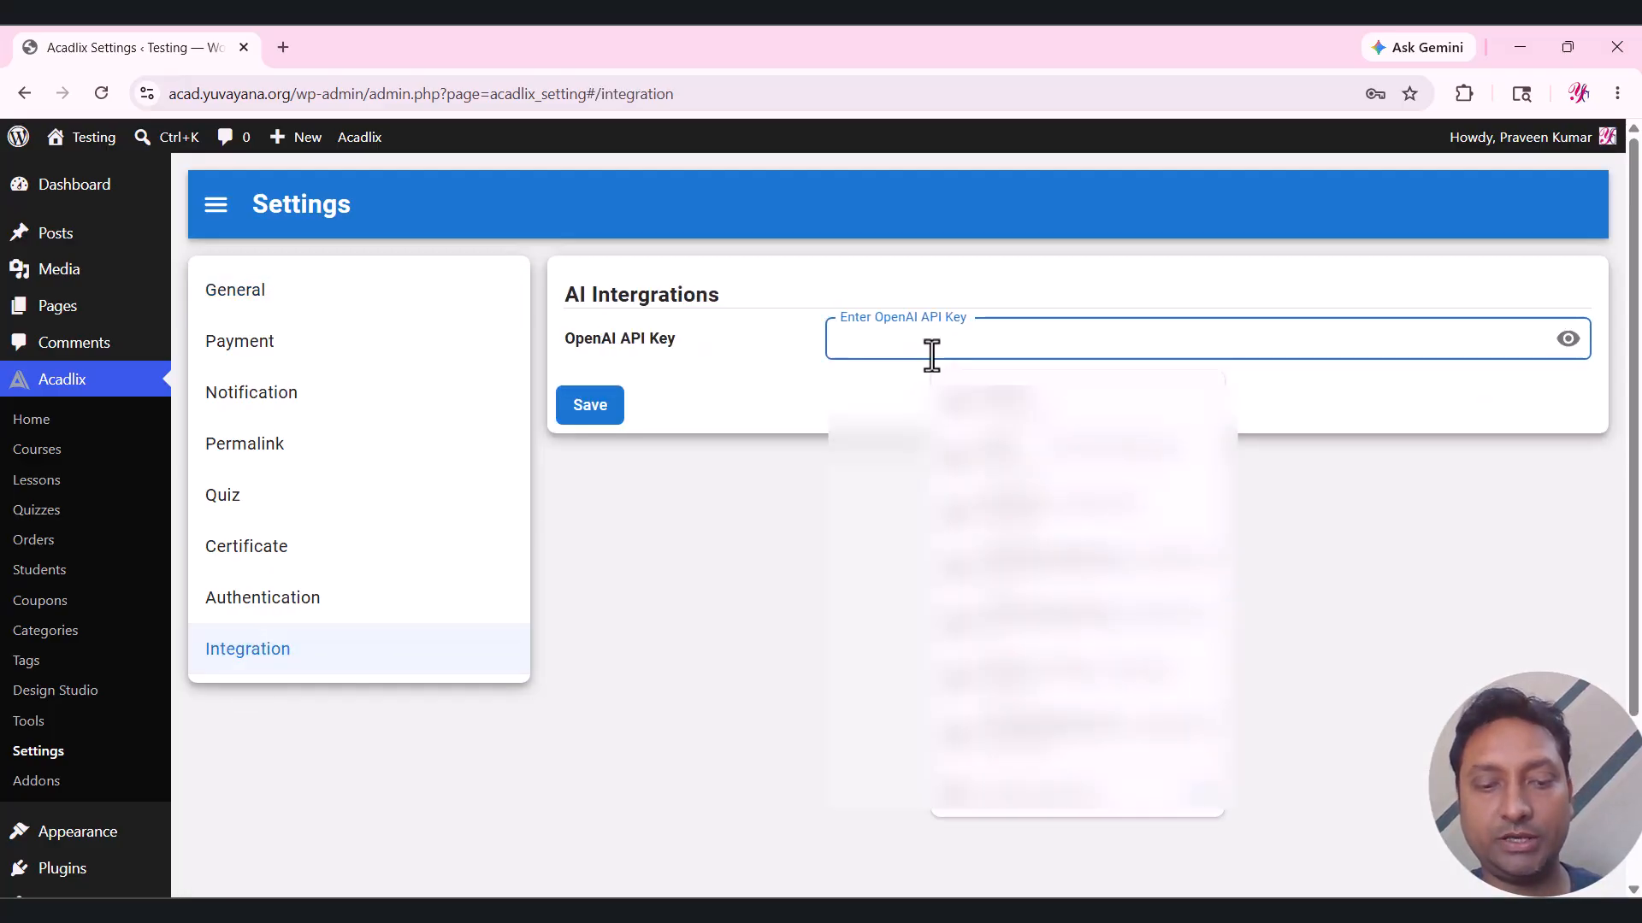
pyautogui.hotkey('ctrl', 'v')
pyautogui.click(916, 465)
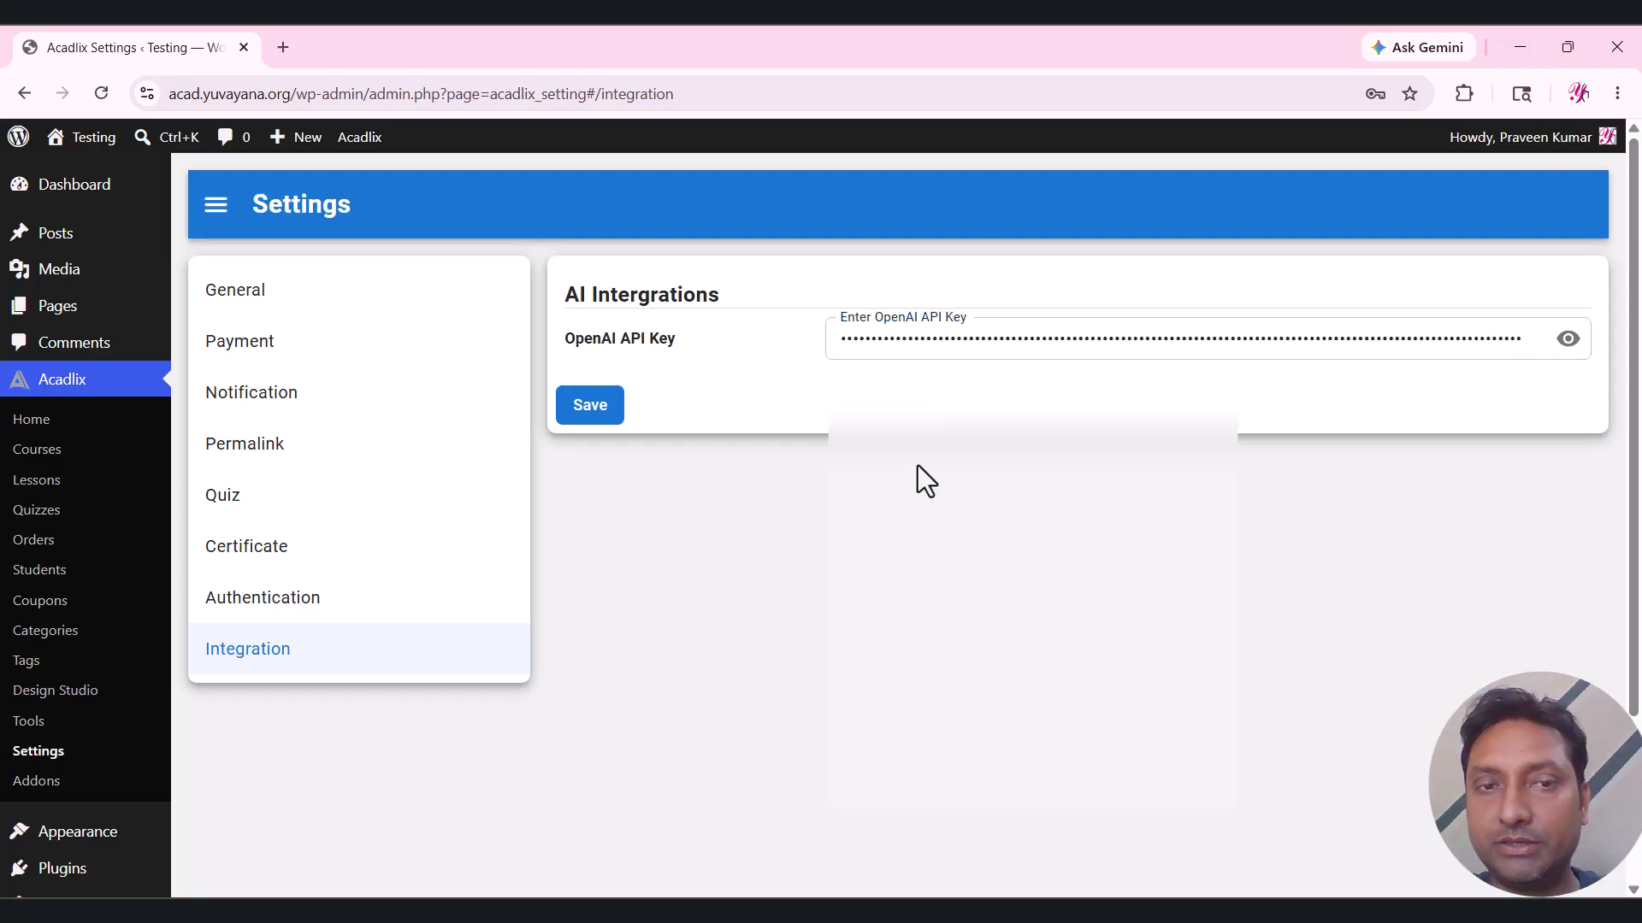
pyautogui.click(578, 421)
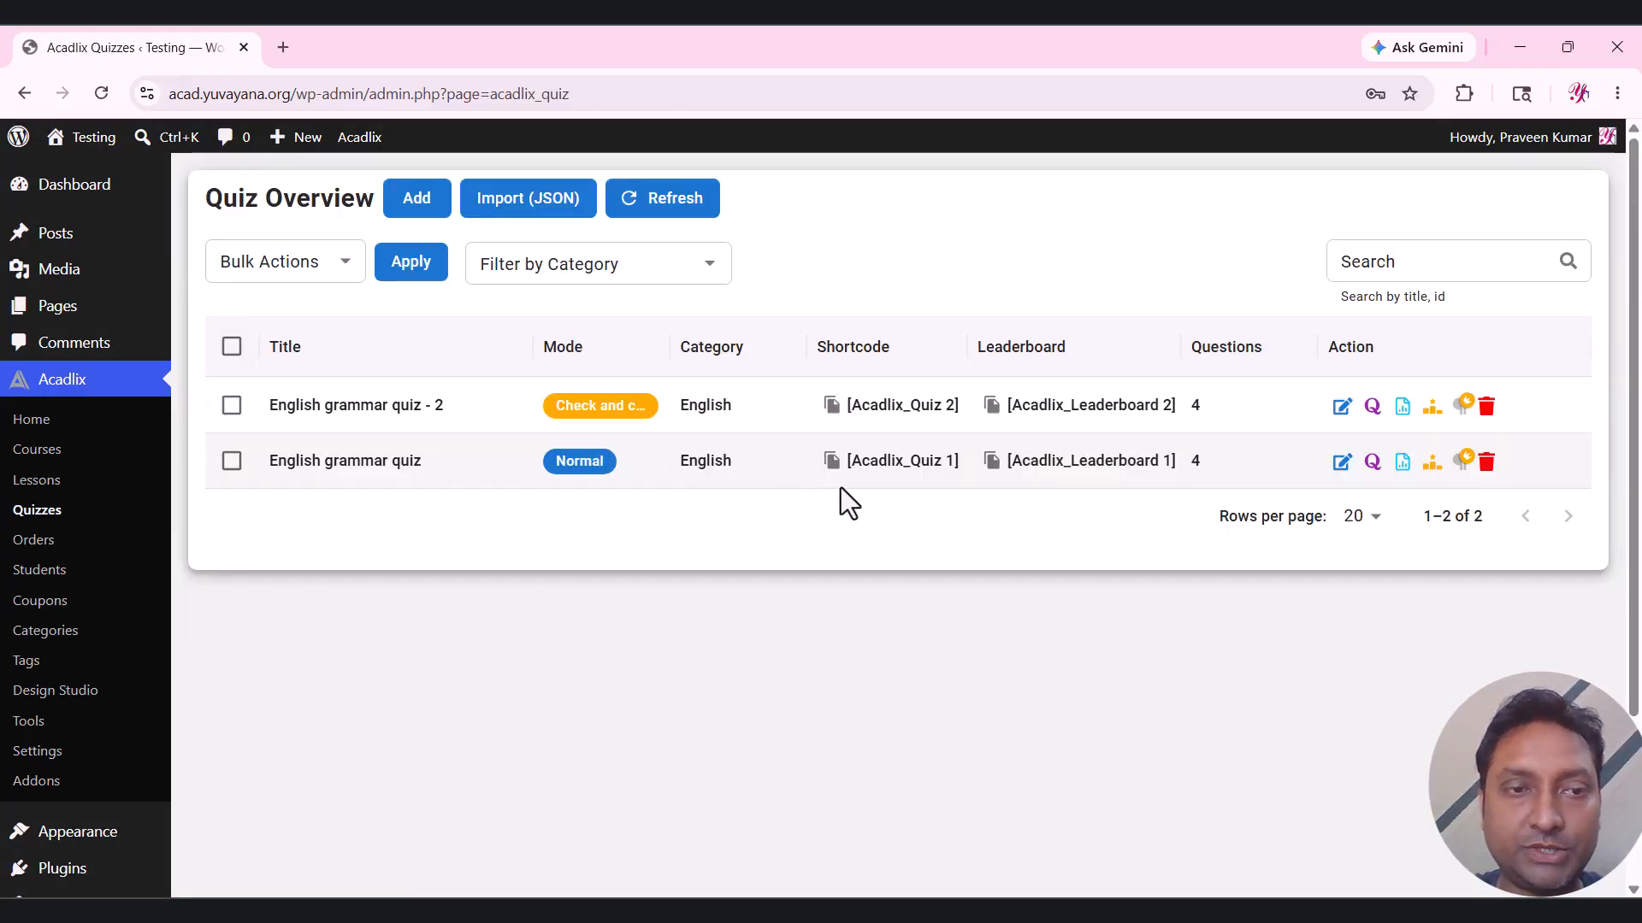
# Save the English grammar quiz's settings as template 'English grammar template' and return to the overview.
pyautogui.click(1342, 462)
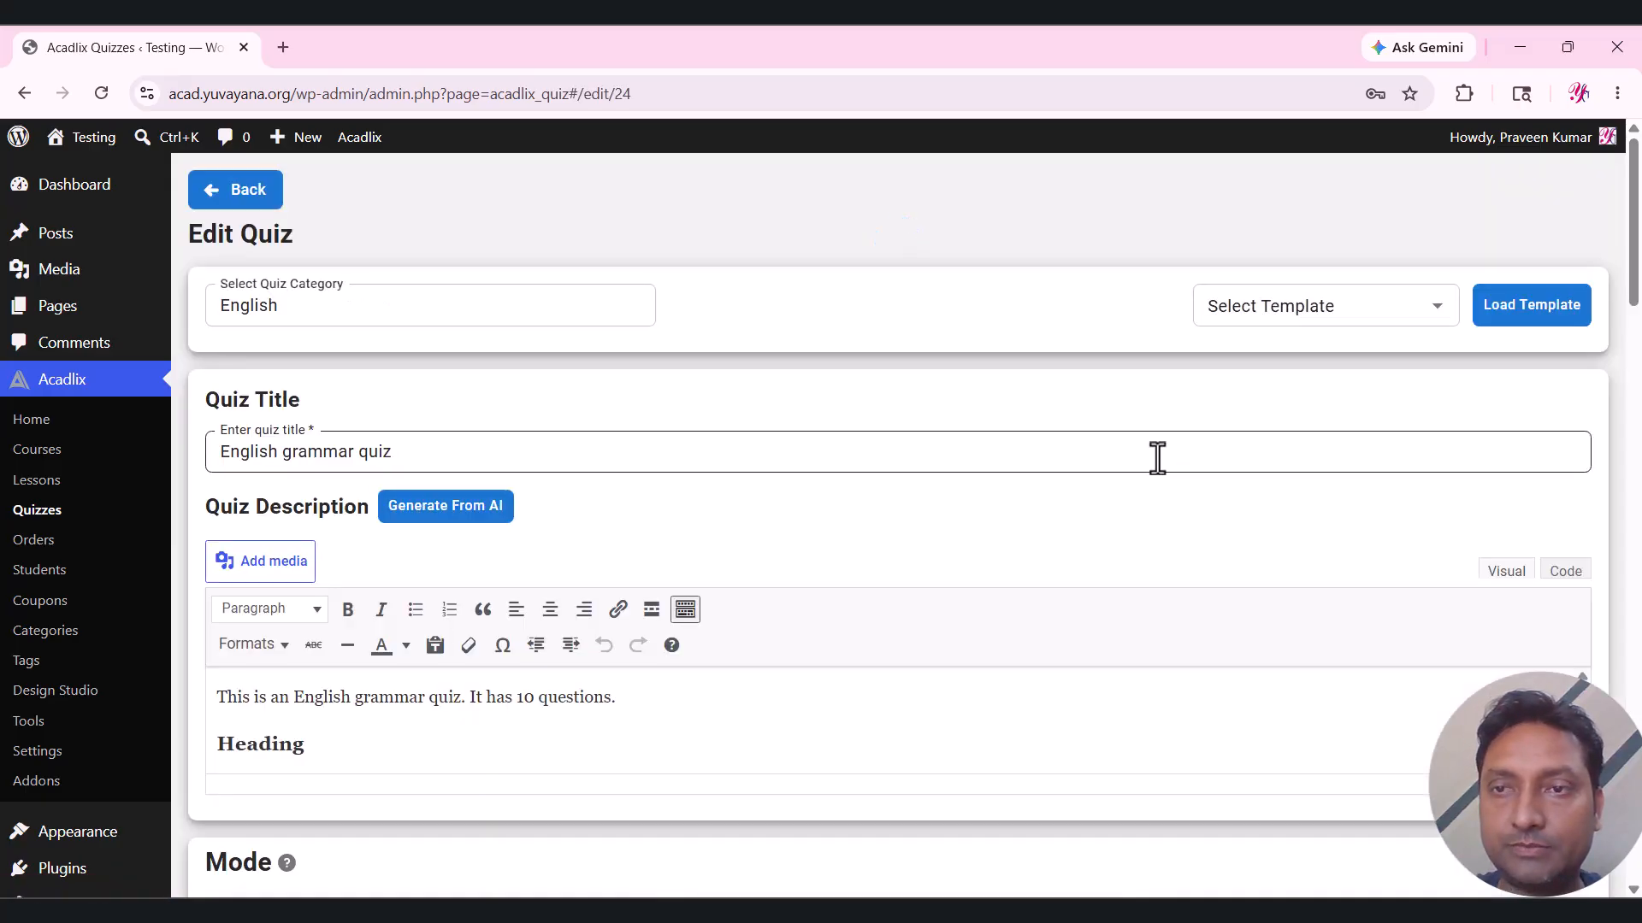
pyautogui.moveTo(1633, 263); pyautogui.dragTo(1633, 881)
pyautogui.click(1349, 767)
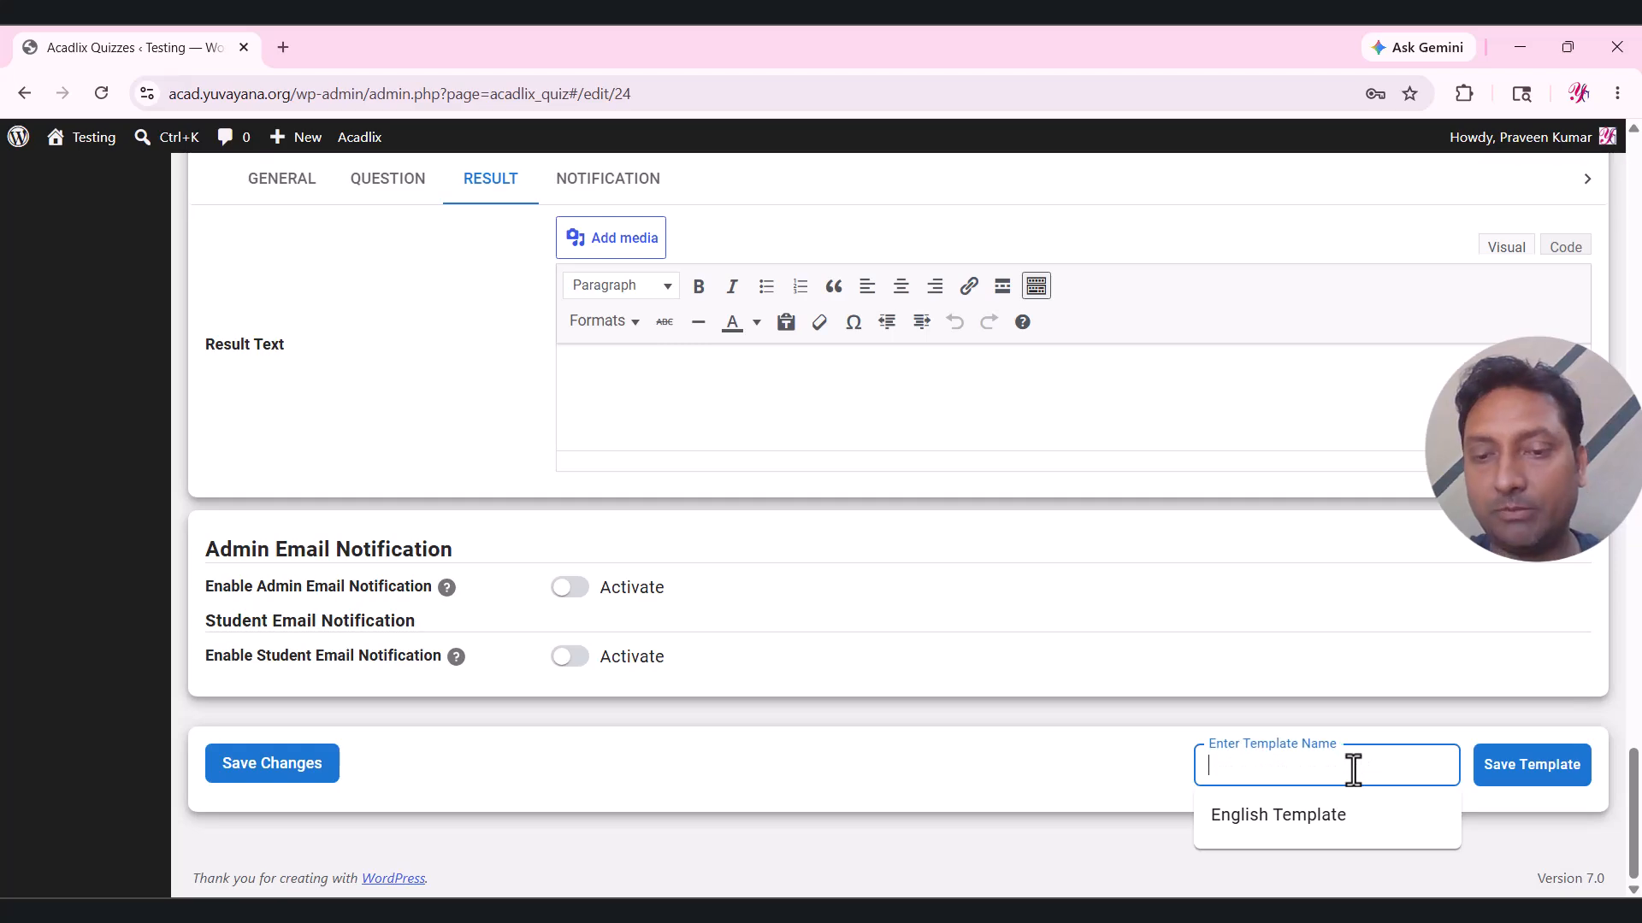
pyautogui.write('Eng')
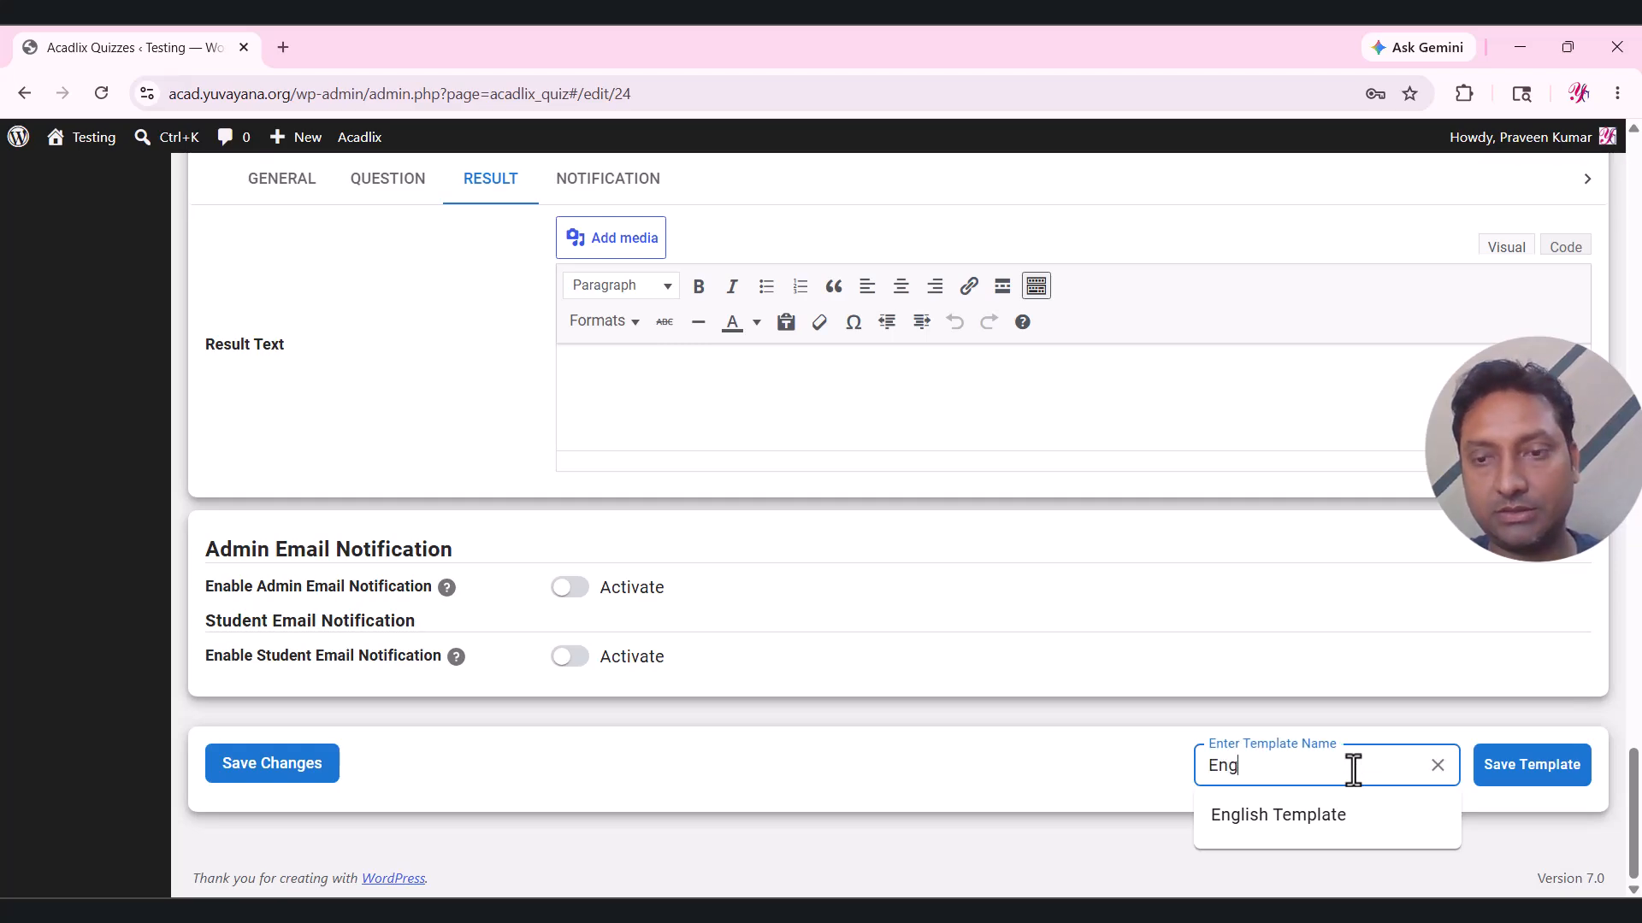
pyautogui.write('lish grammar')
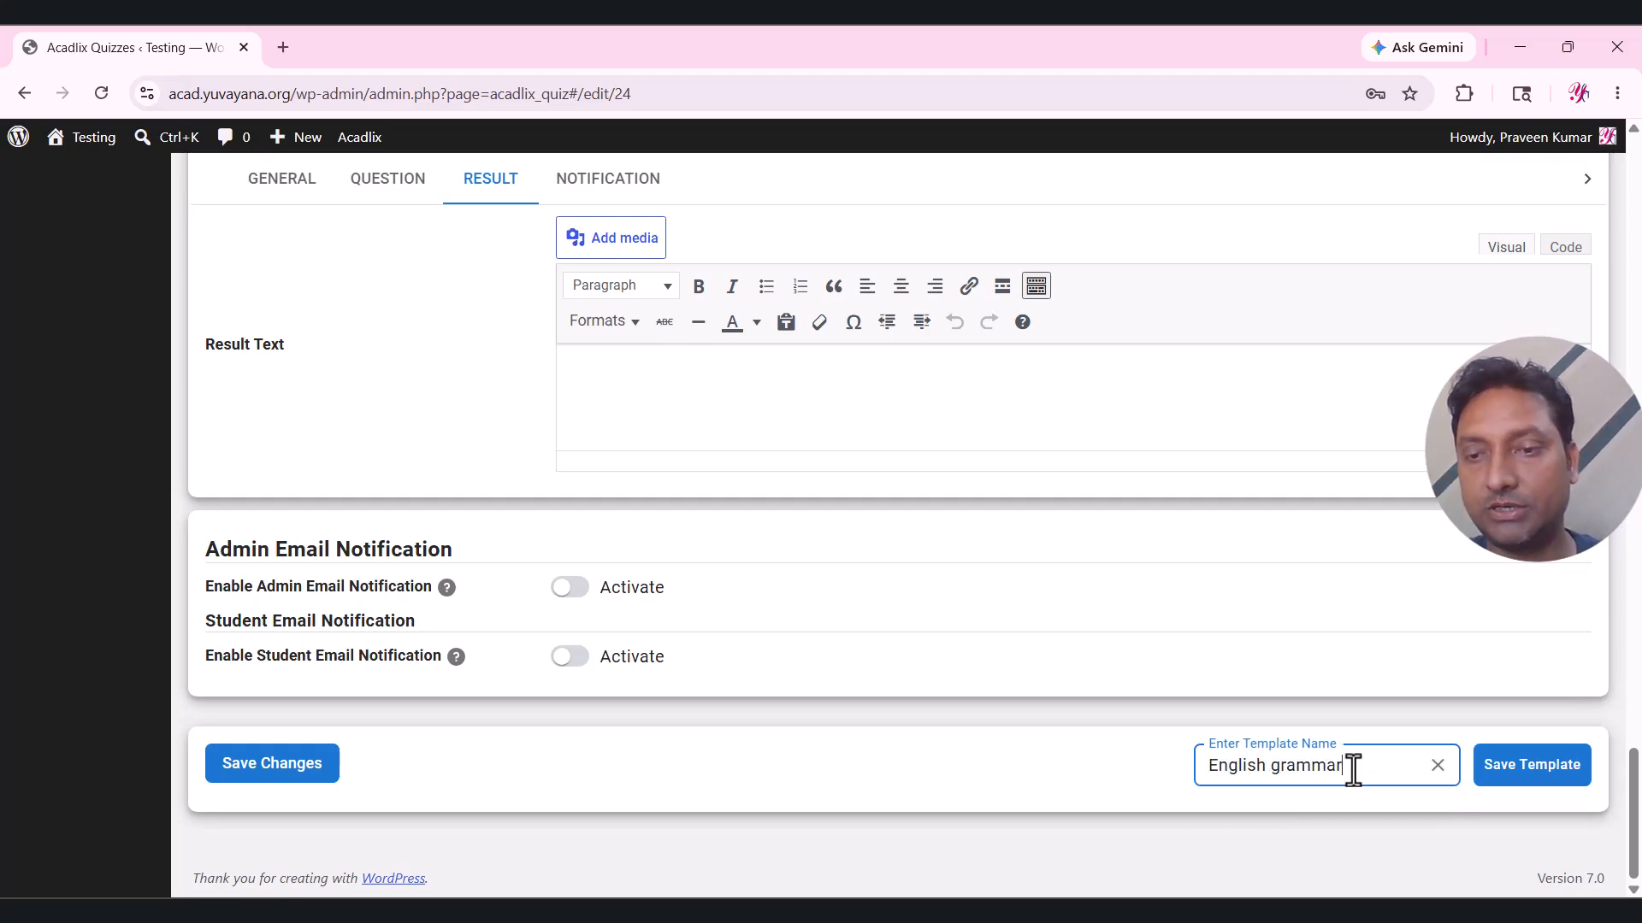
pyautogui.write(' template')
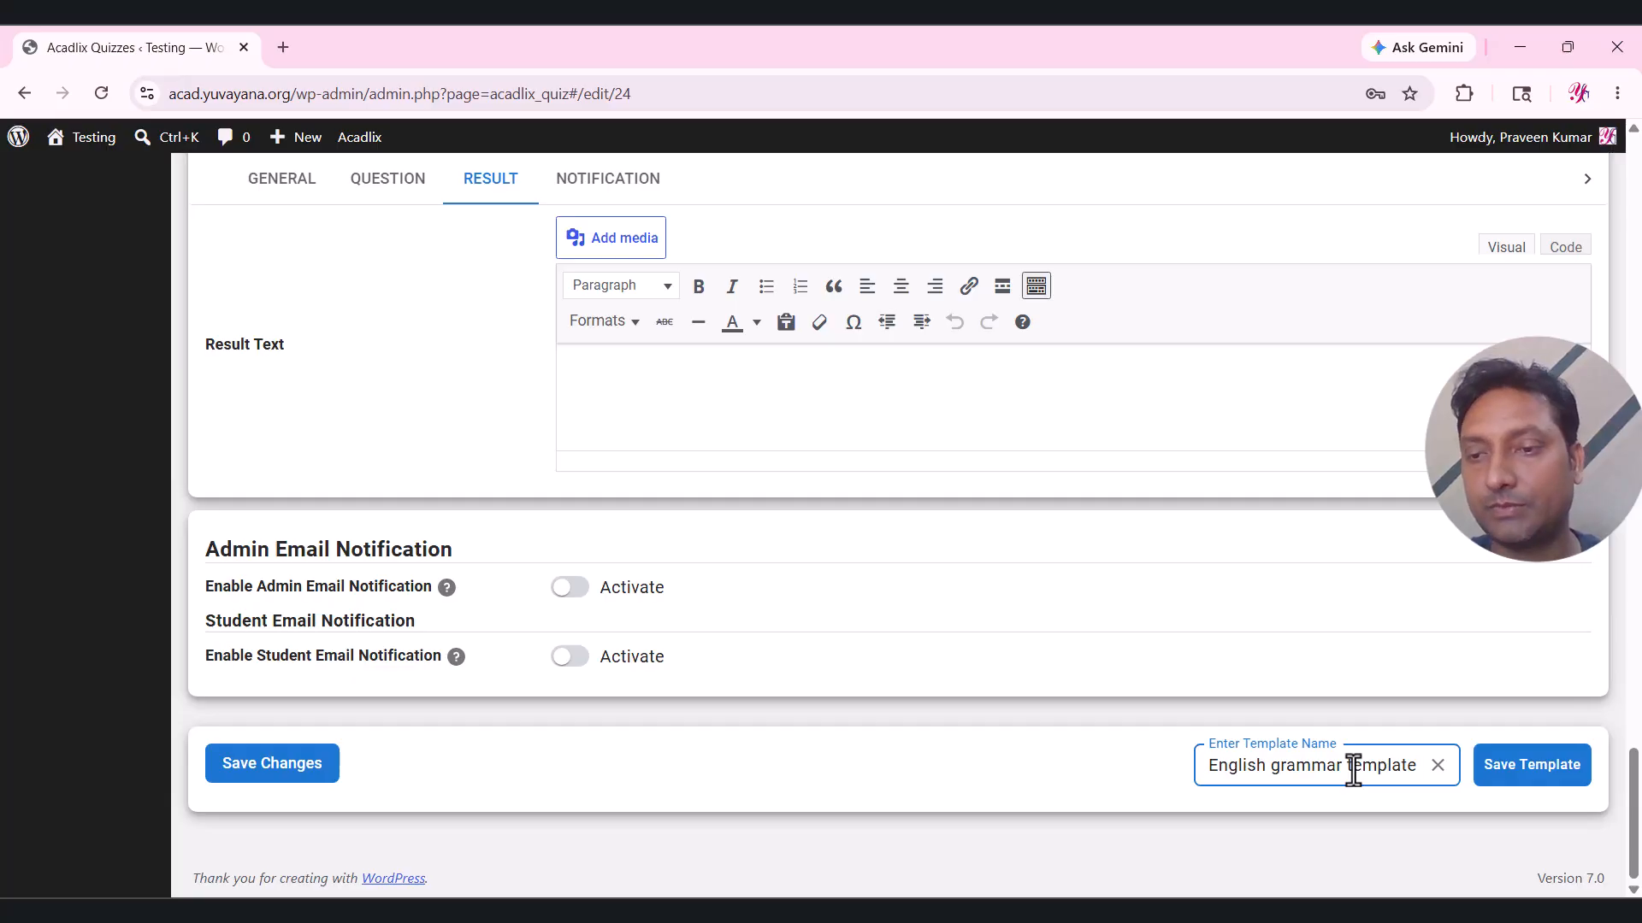
pyautogui.click(1543, 772)
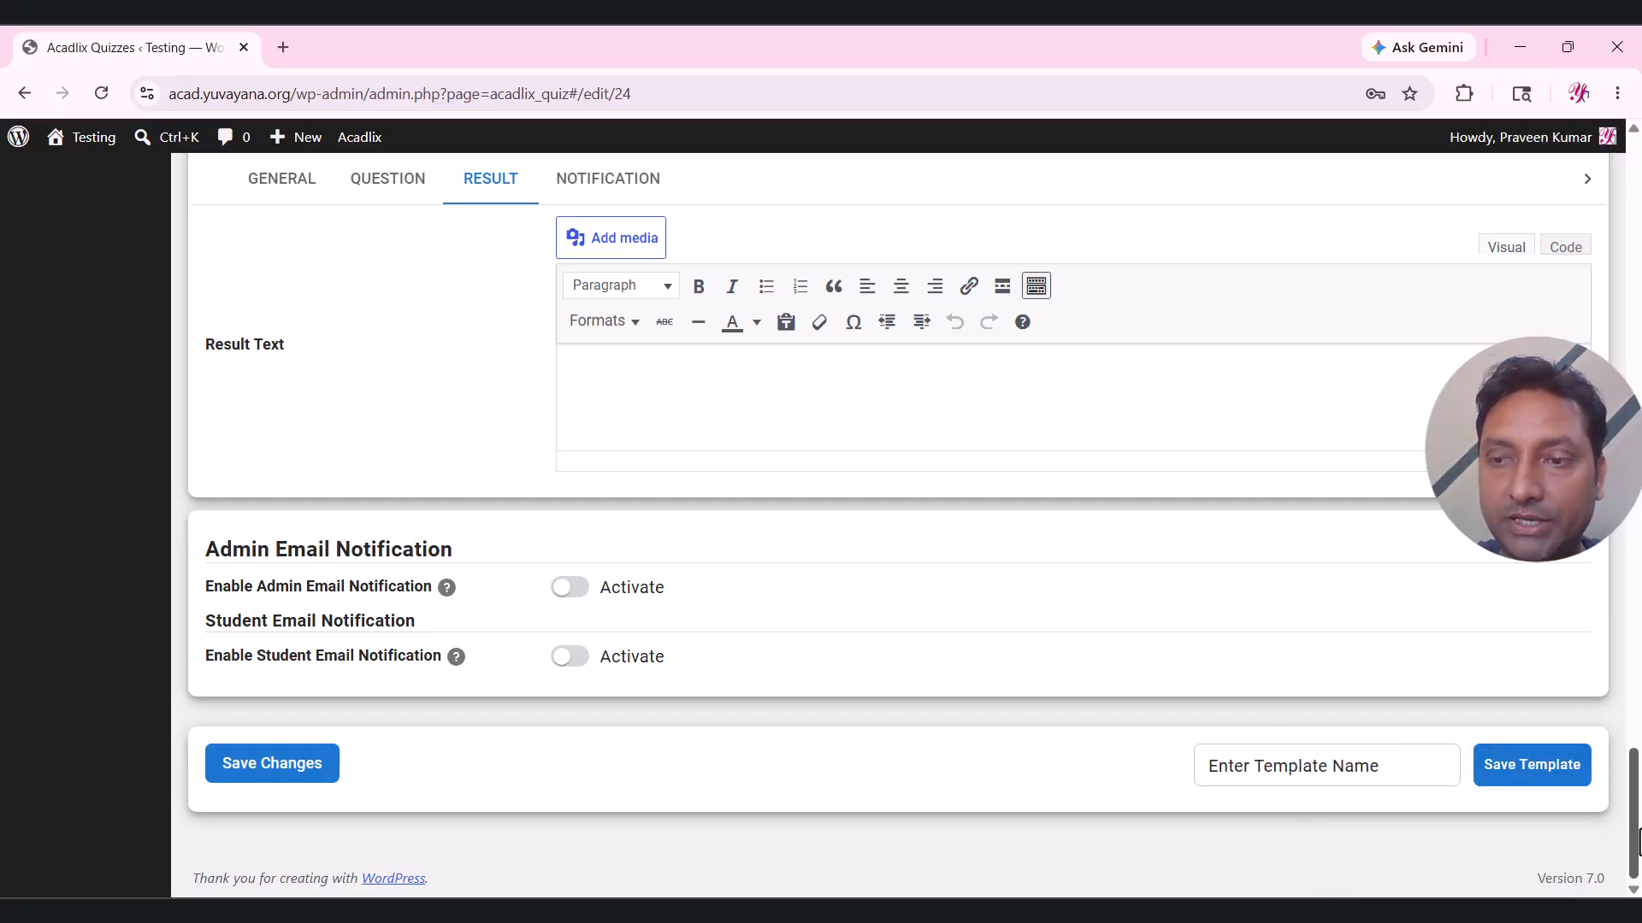
pyautogui.moveTo(1638, 821); pyautogui.dragTo(1638, 224)
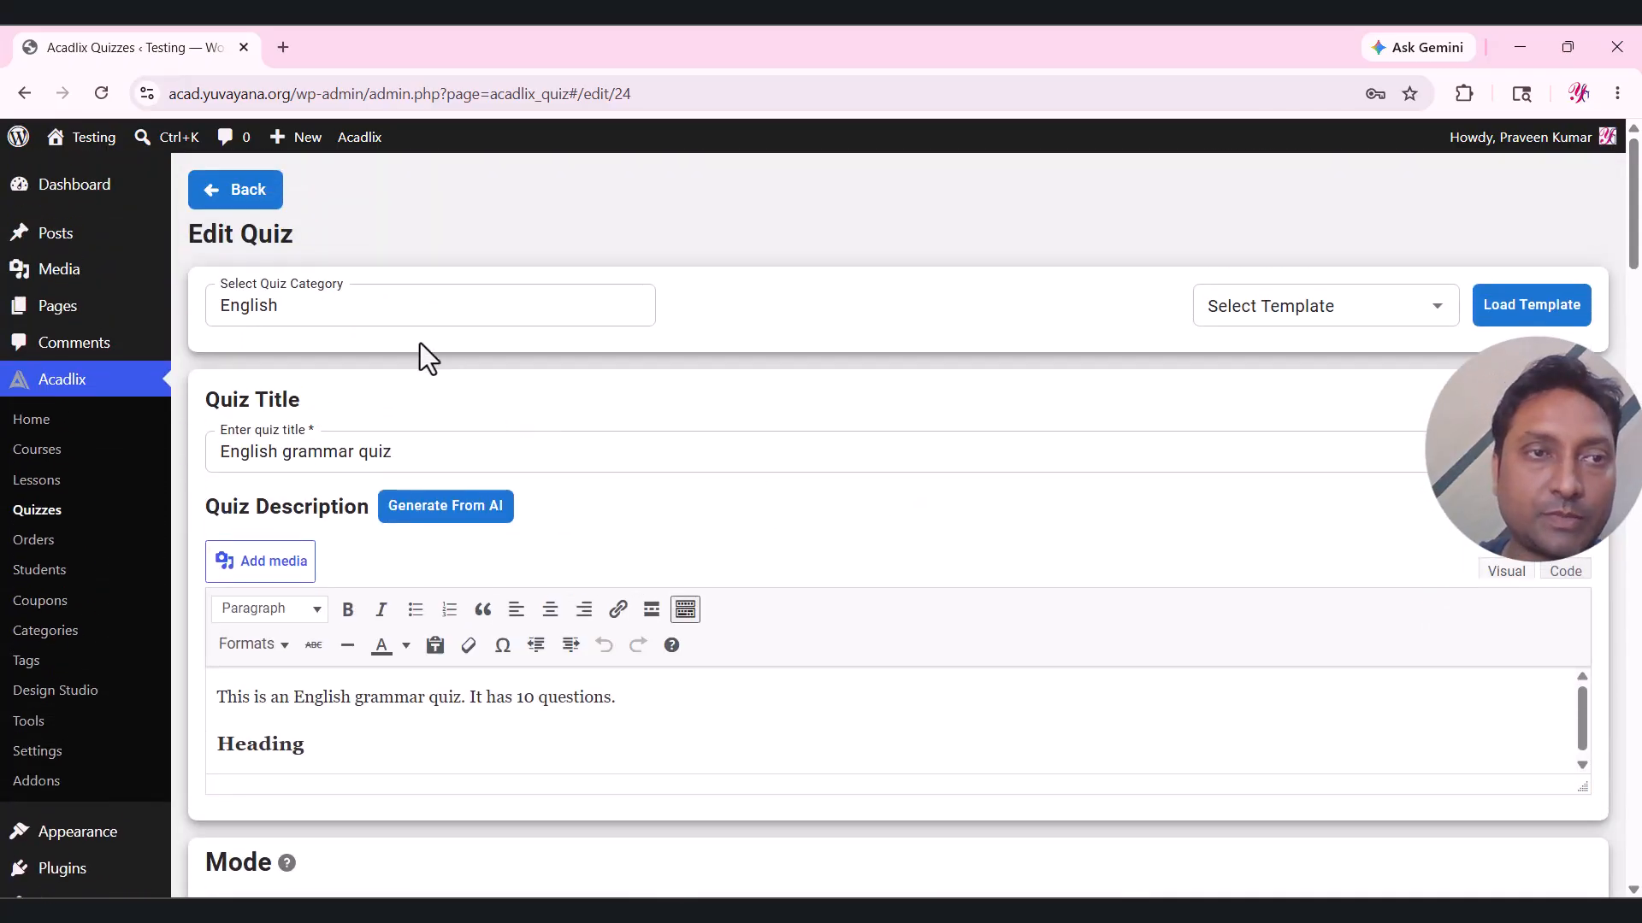
pyautogui.click(261, 209)
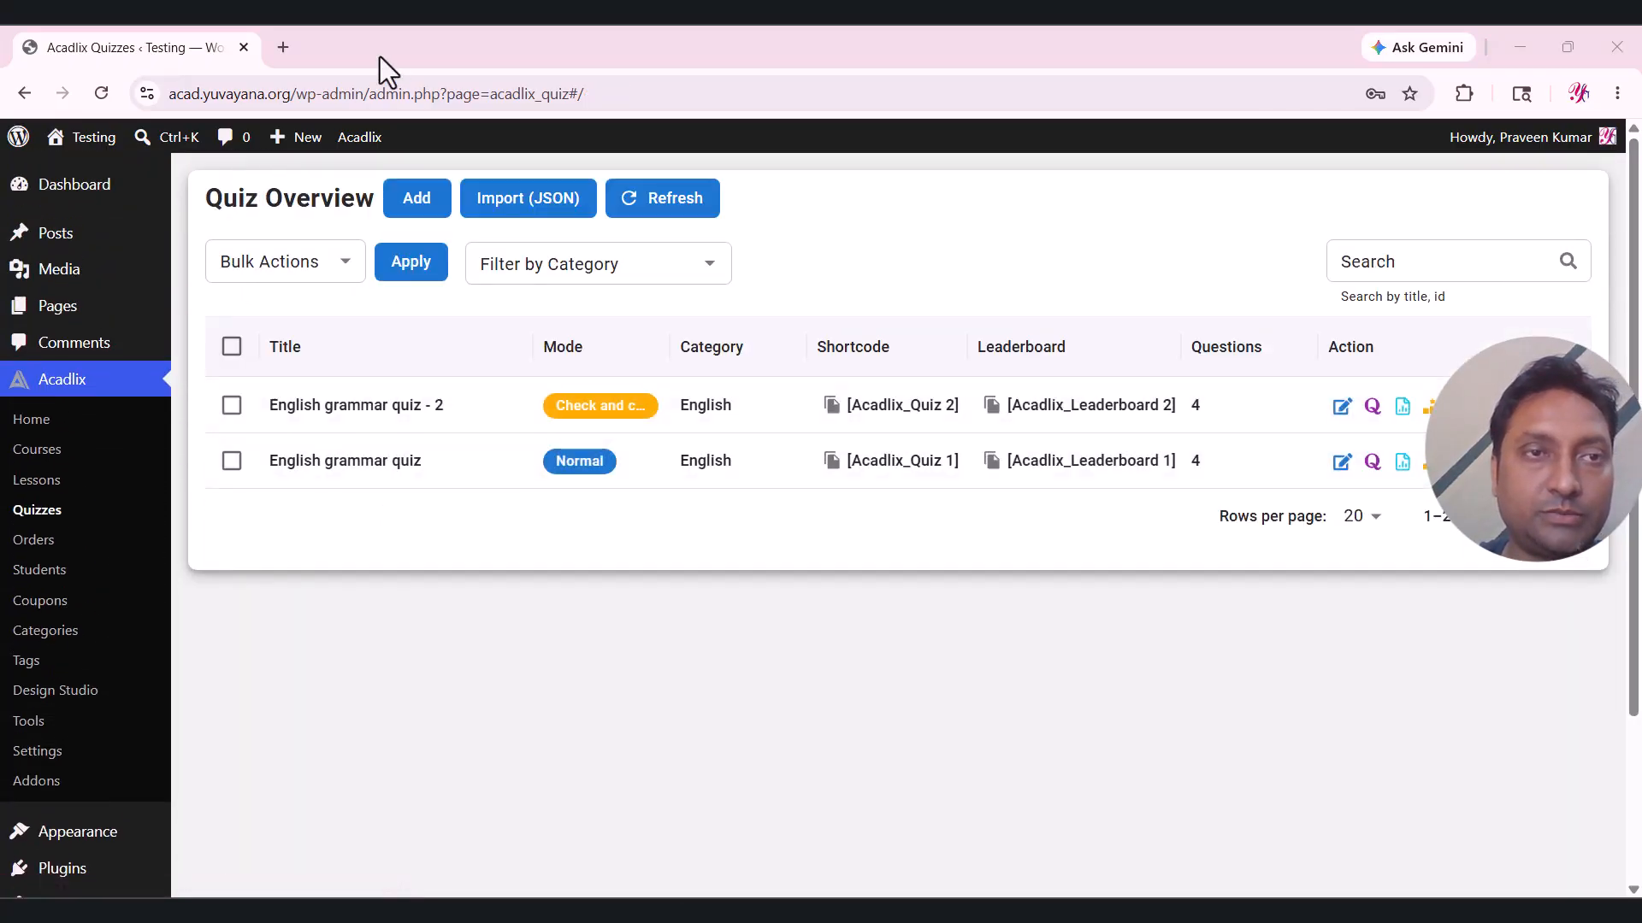
# Start a new quiz loaded from the English grammar template.
pyautogui.click(409, 206)
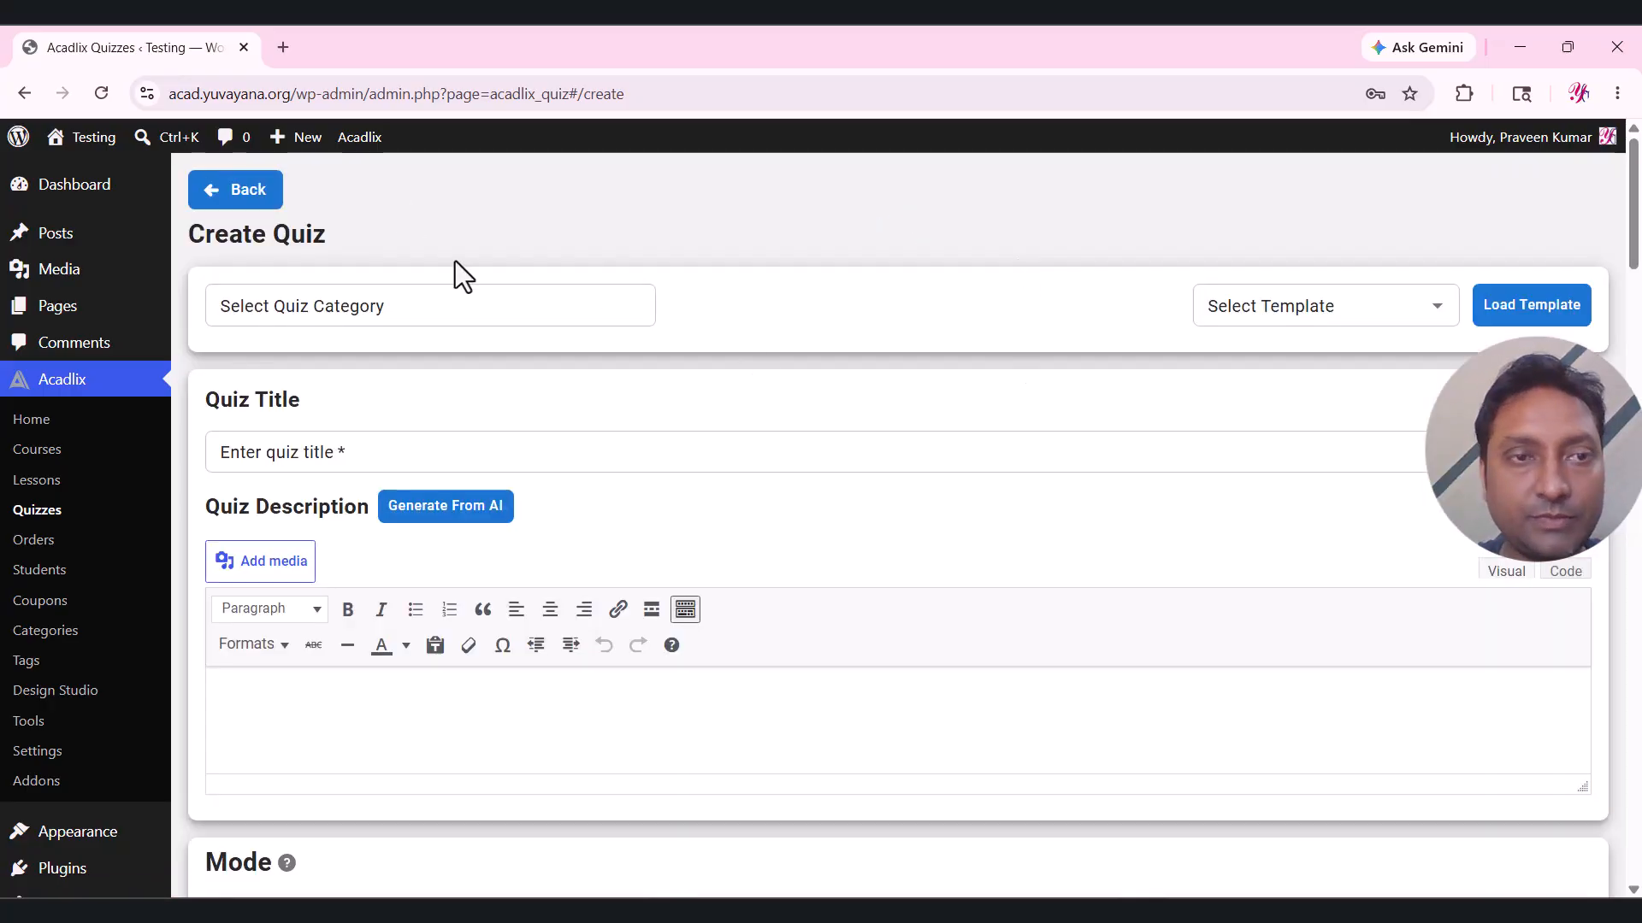
pyautogui.click(1356, 319)
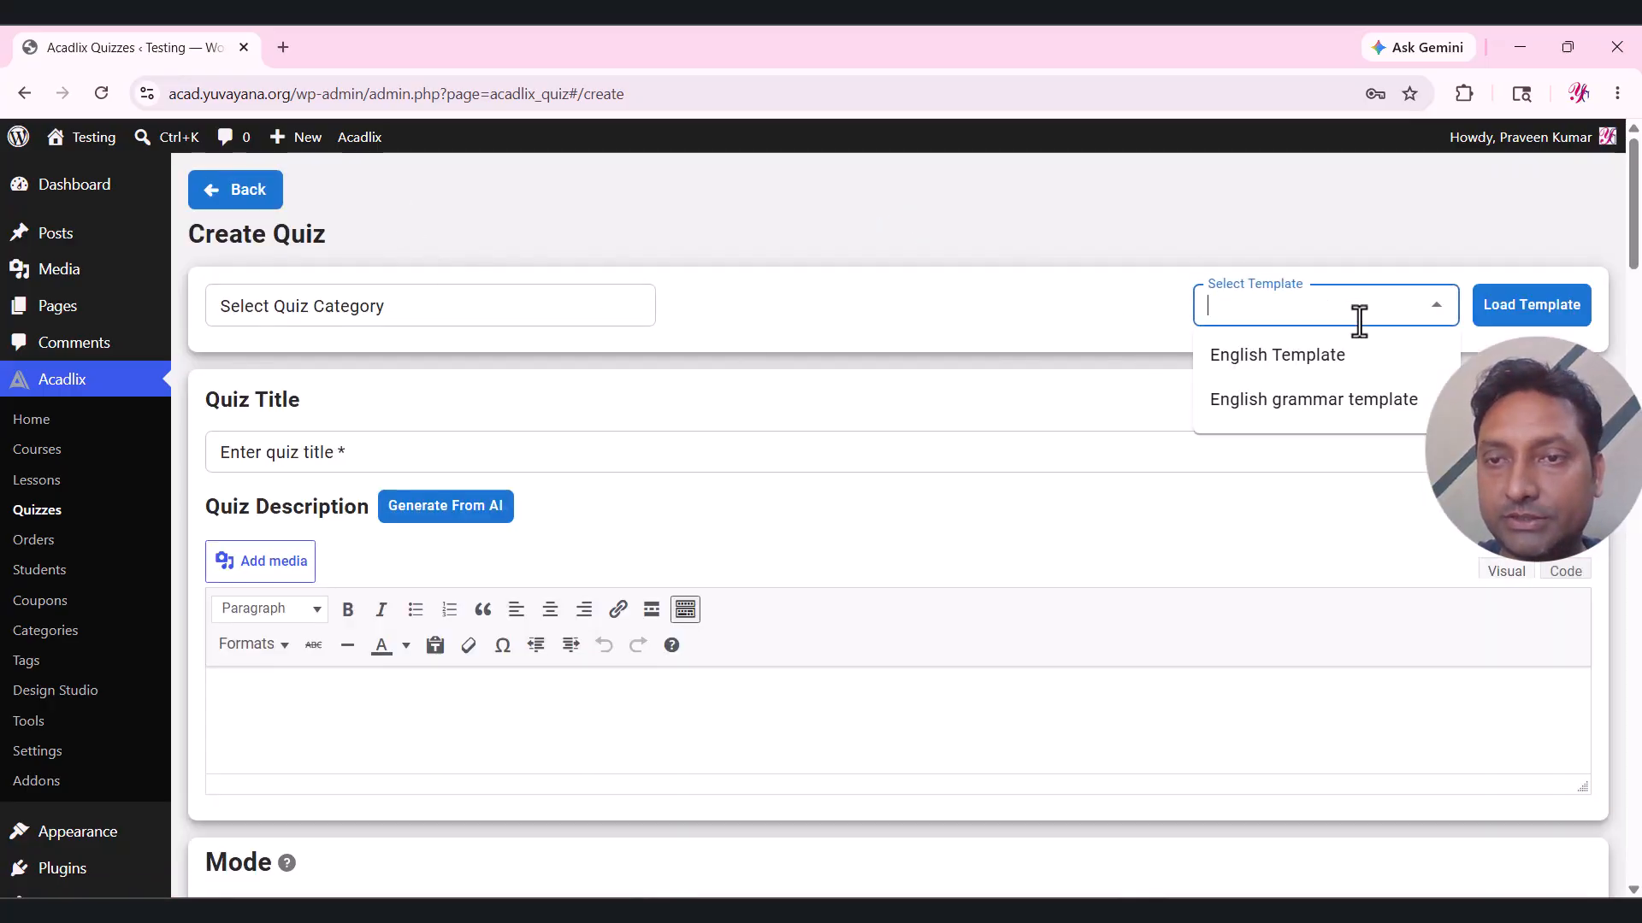
pyautogui.click(1341, 402)
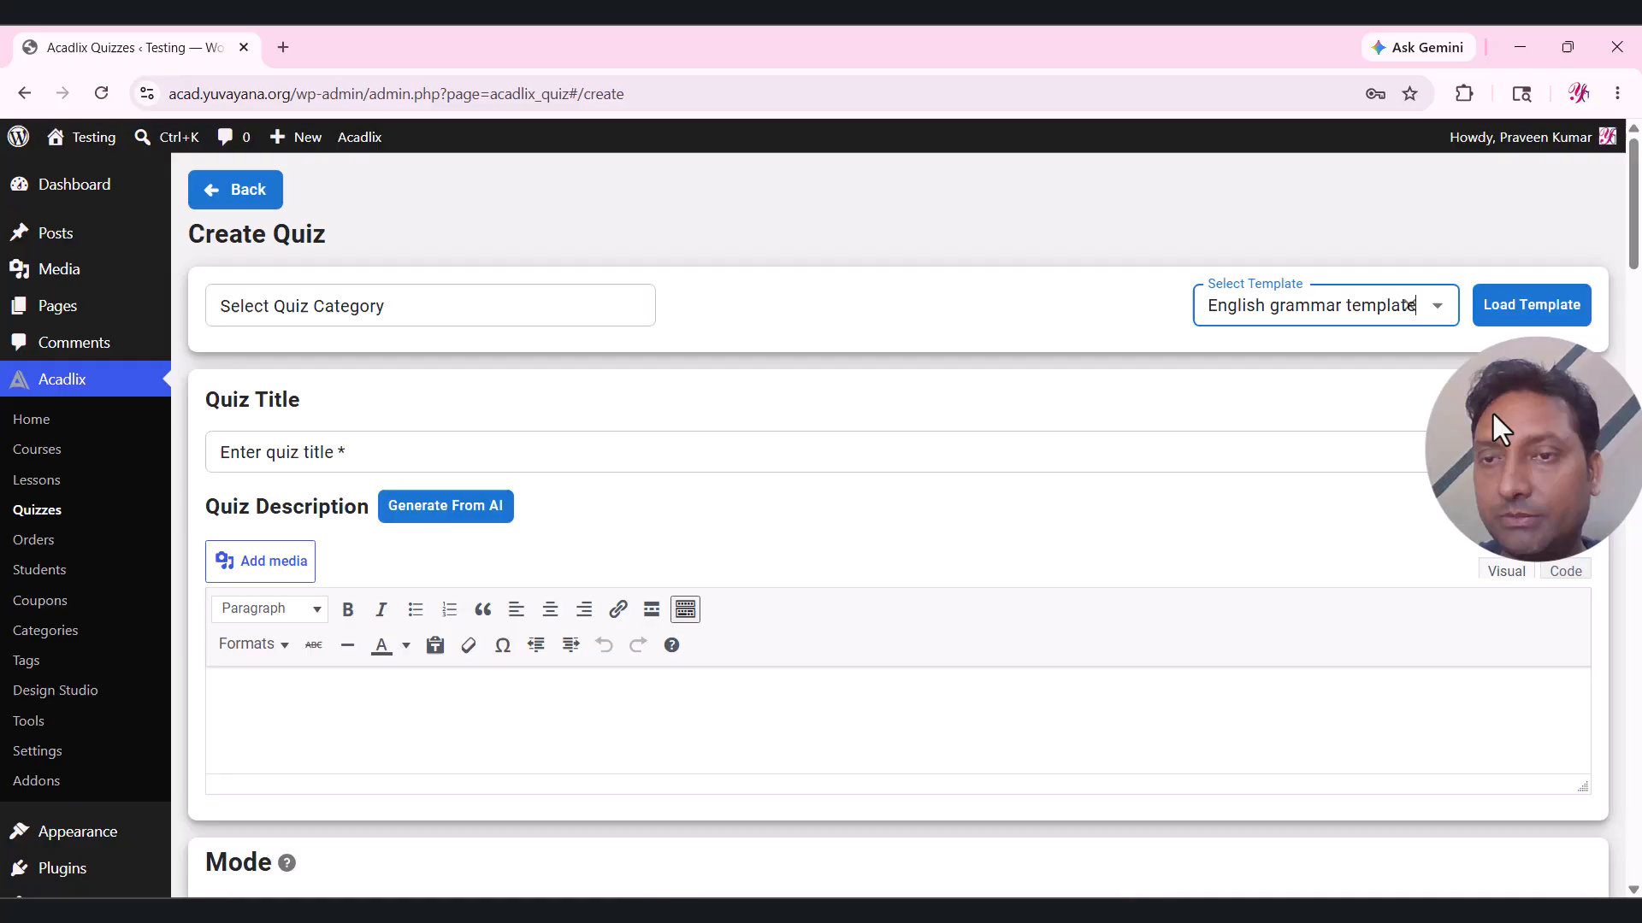
pyautogui.click(1545, 309)
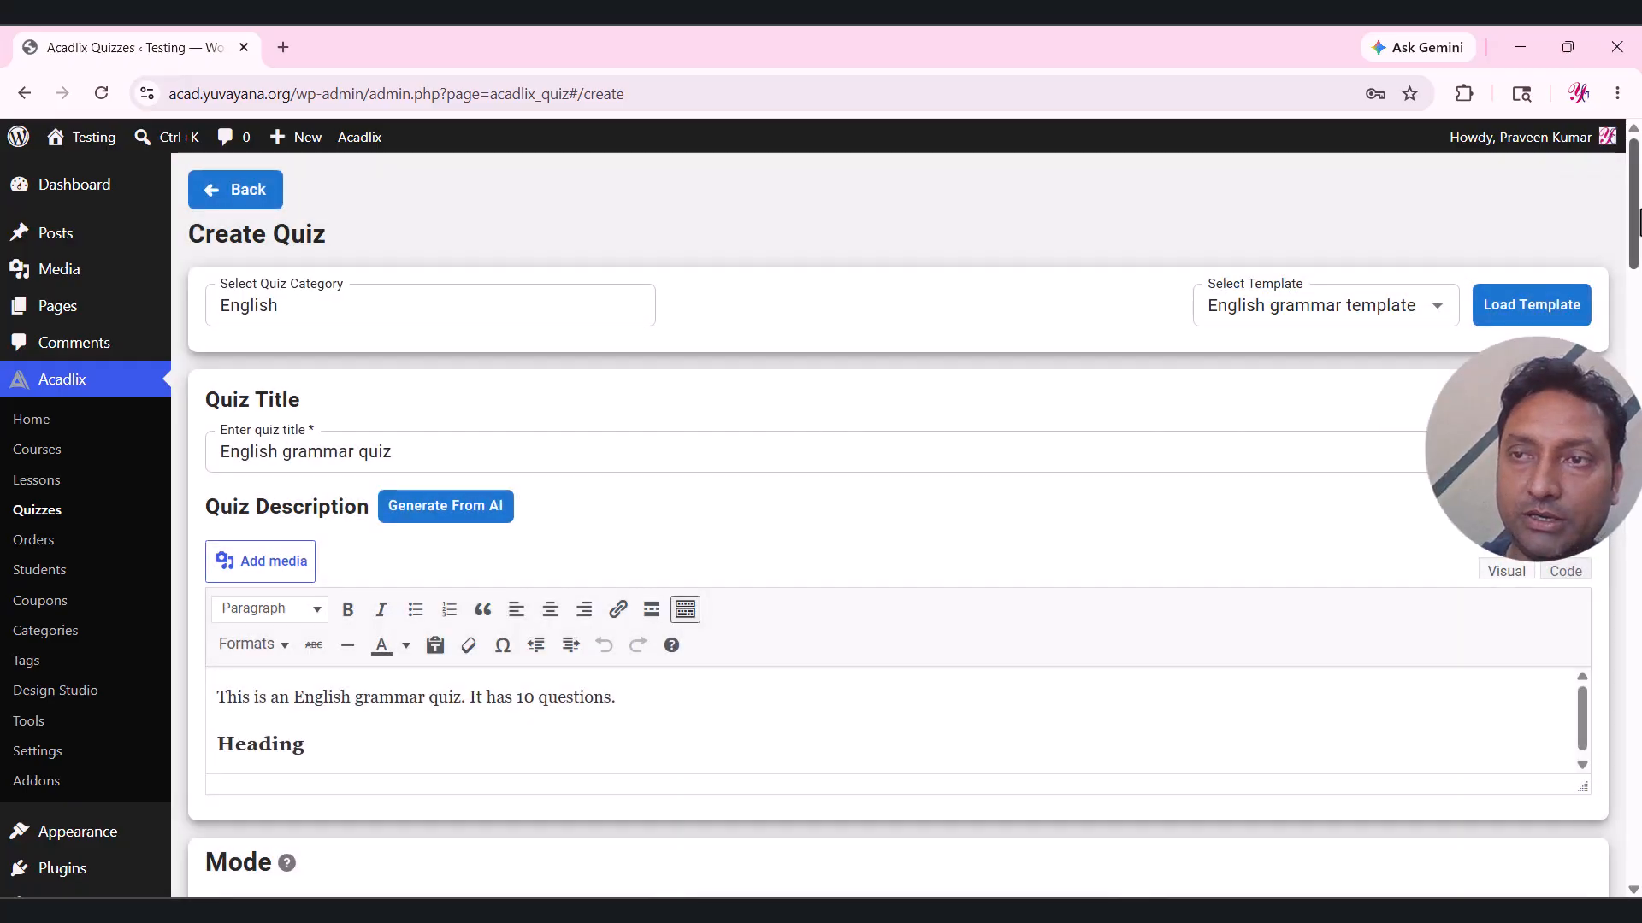
pyautogui.moveTo(1632, 209)
pyautogui.mouseDown()
pyautogui.moveTo(1638, 802)
pyautogui.moveTo(1633, 195)
pyautogui.mouseUp()
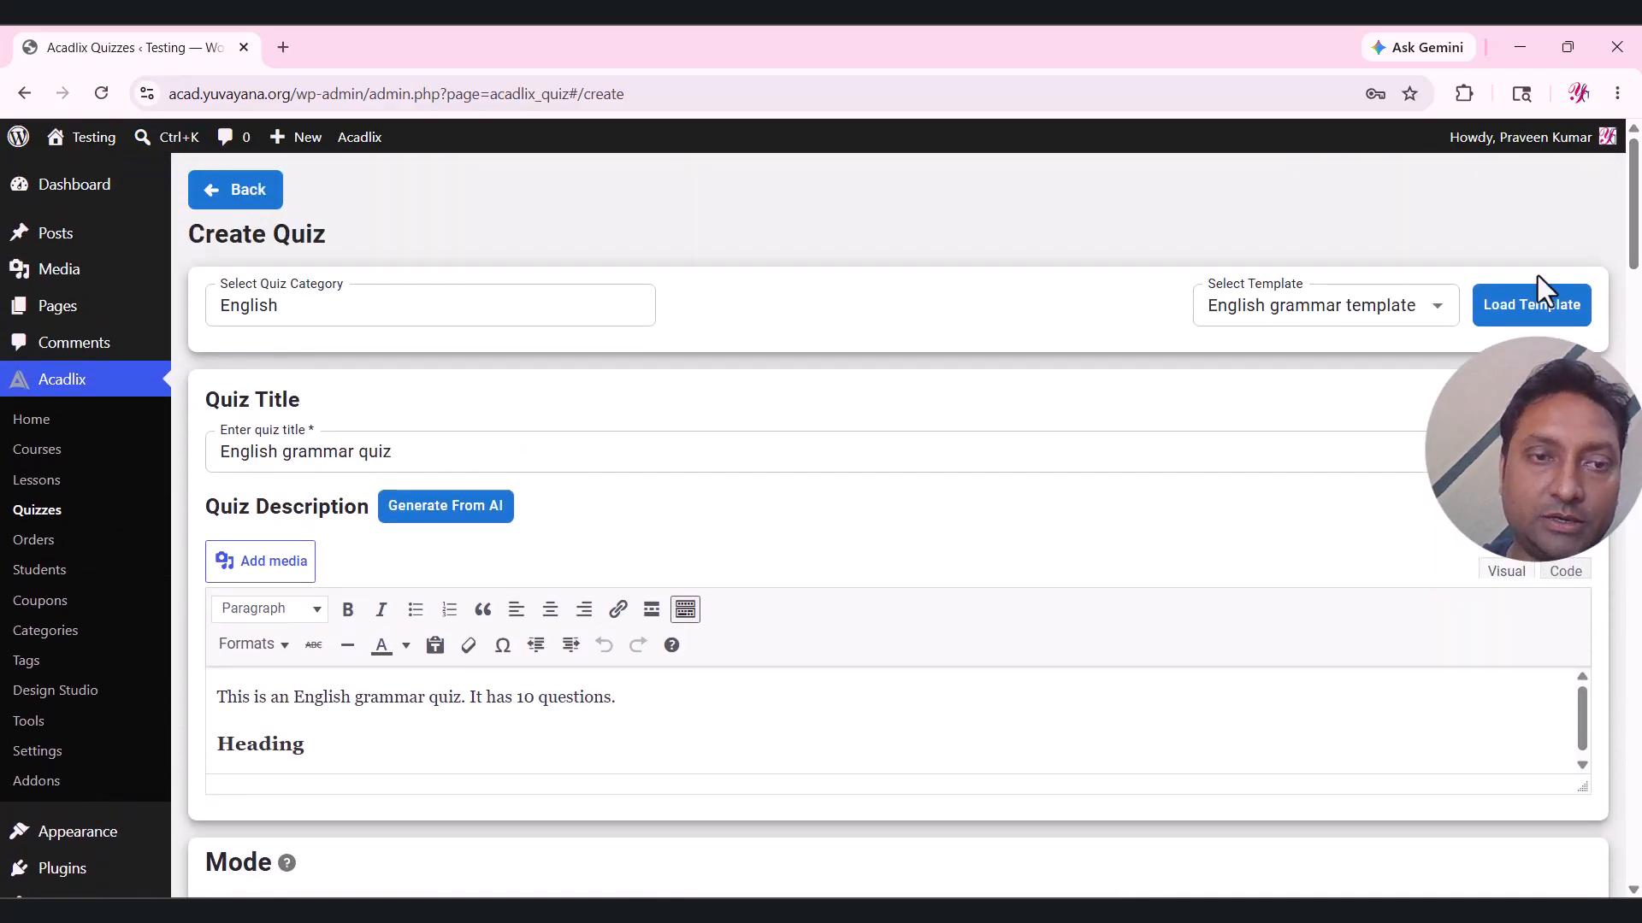
# Retitle the new quiz 'Verb: English grammar quiz'.
pyautogui.click(290, 450)
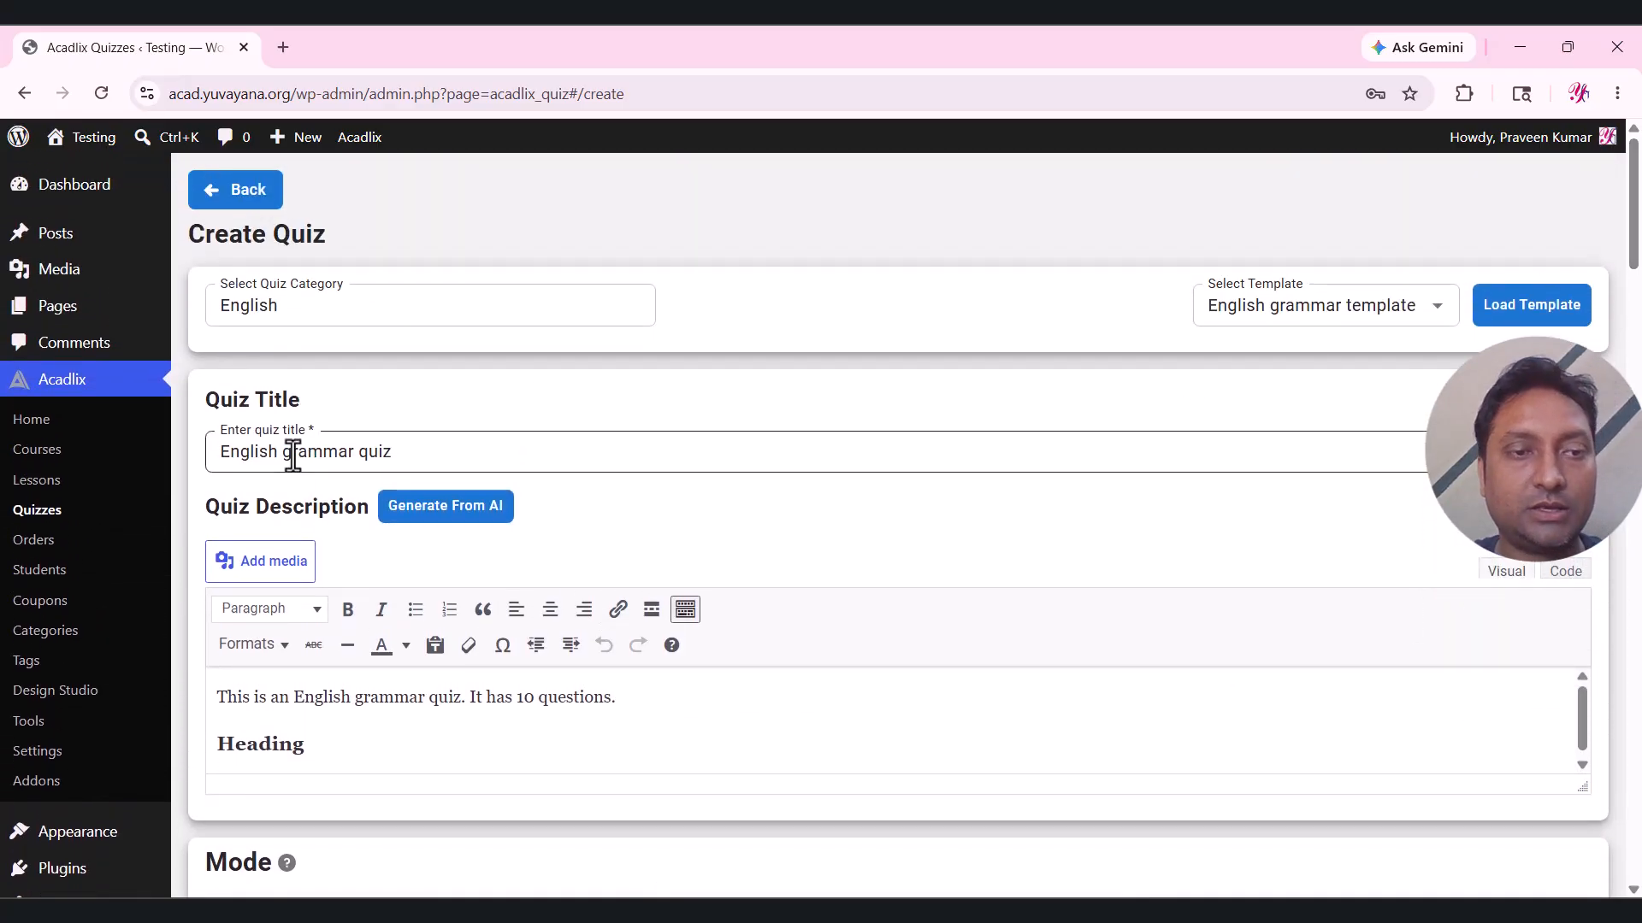
pyautogui.hotkey('ctrl', 'a')
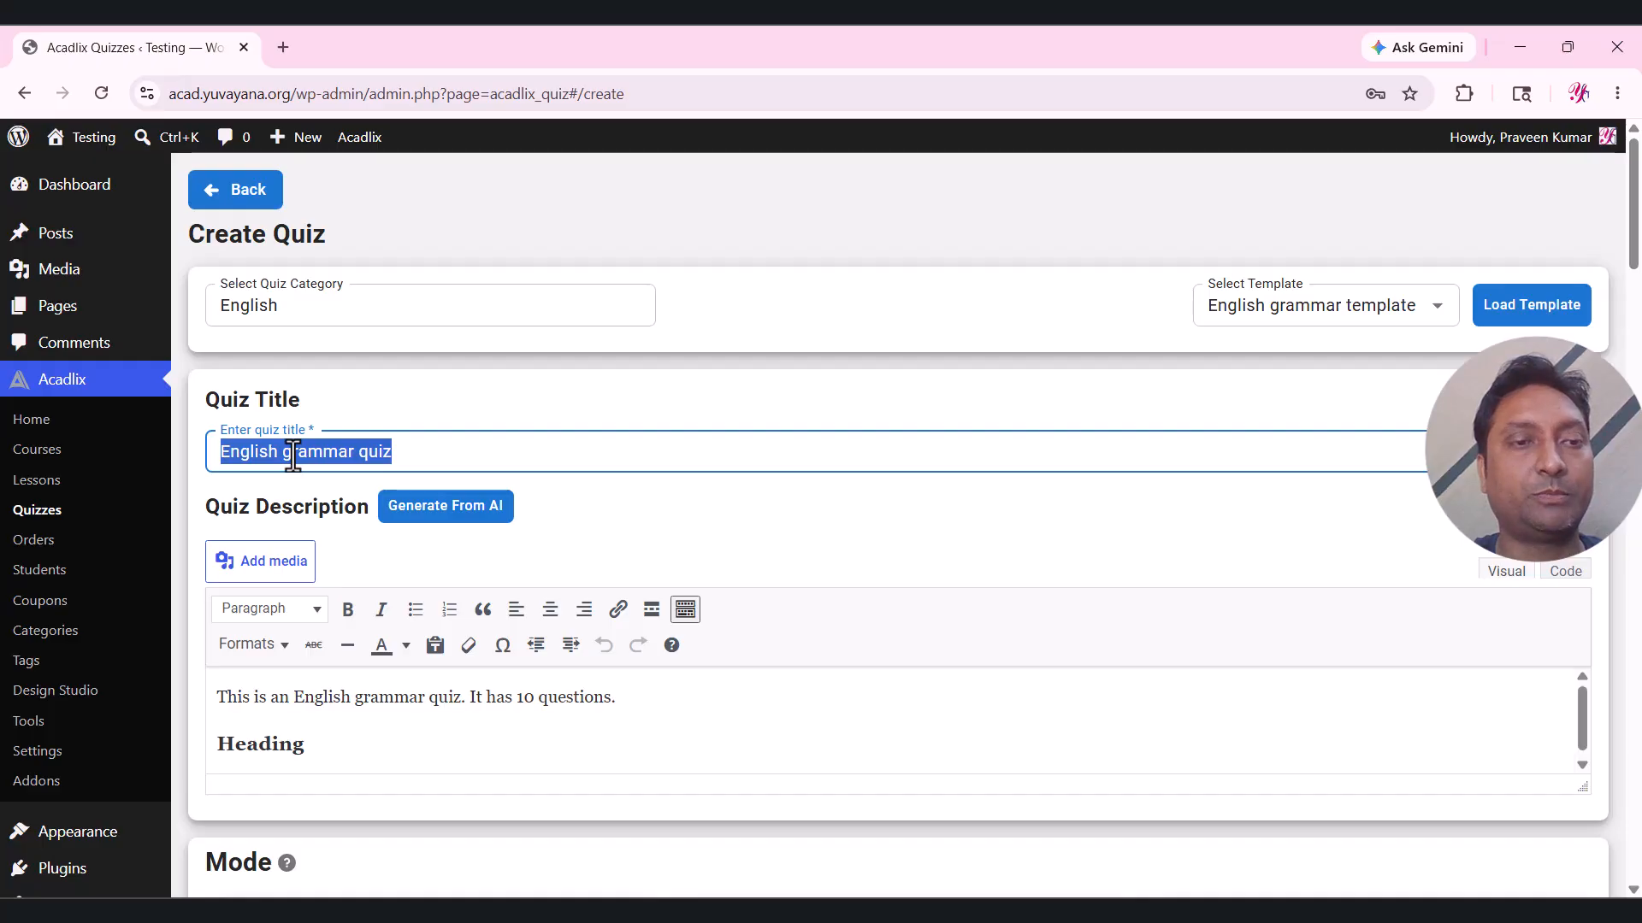
pyautogui.press('Home')
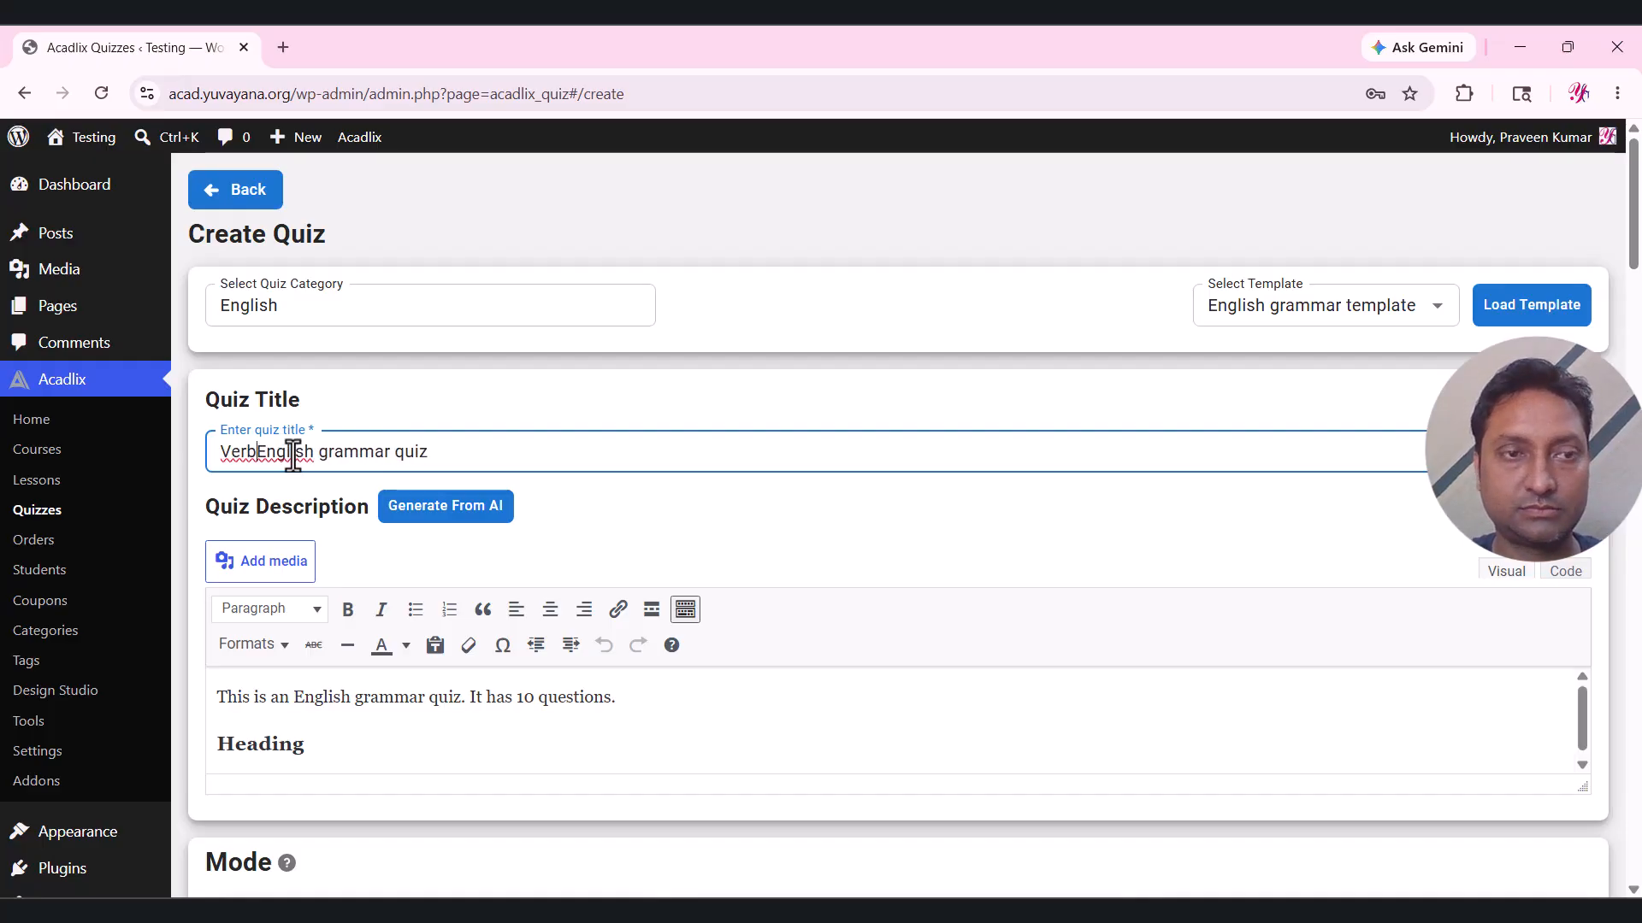
pyautogui.click(460, 396)
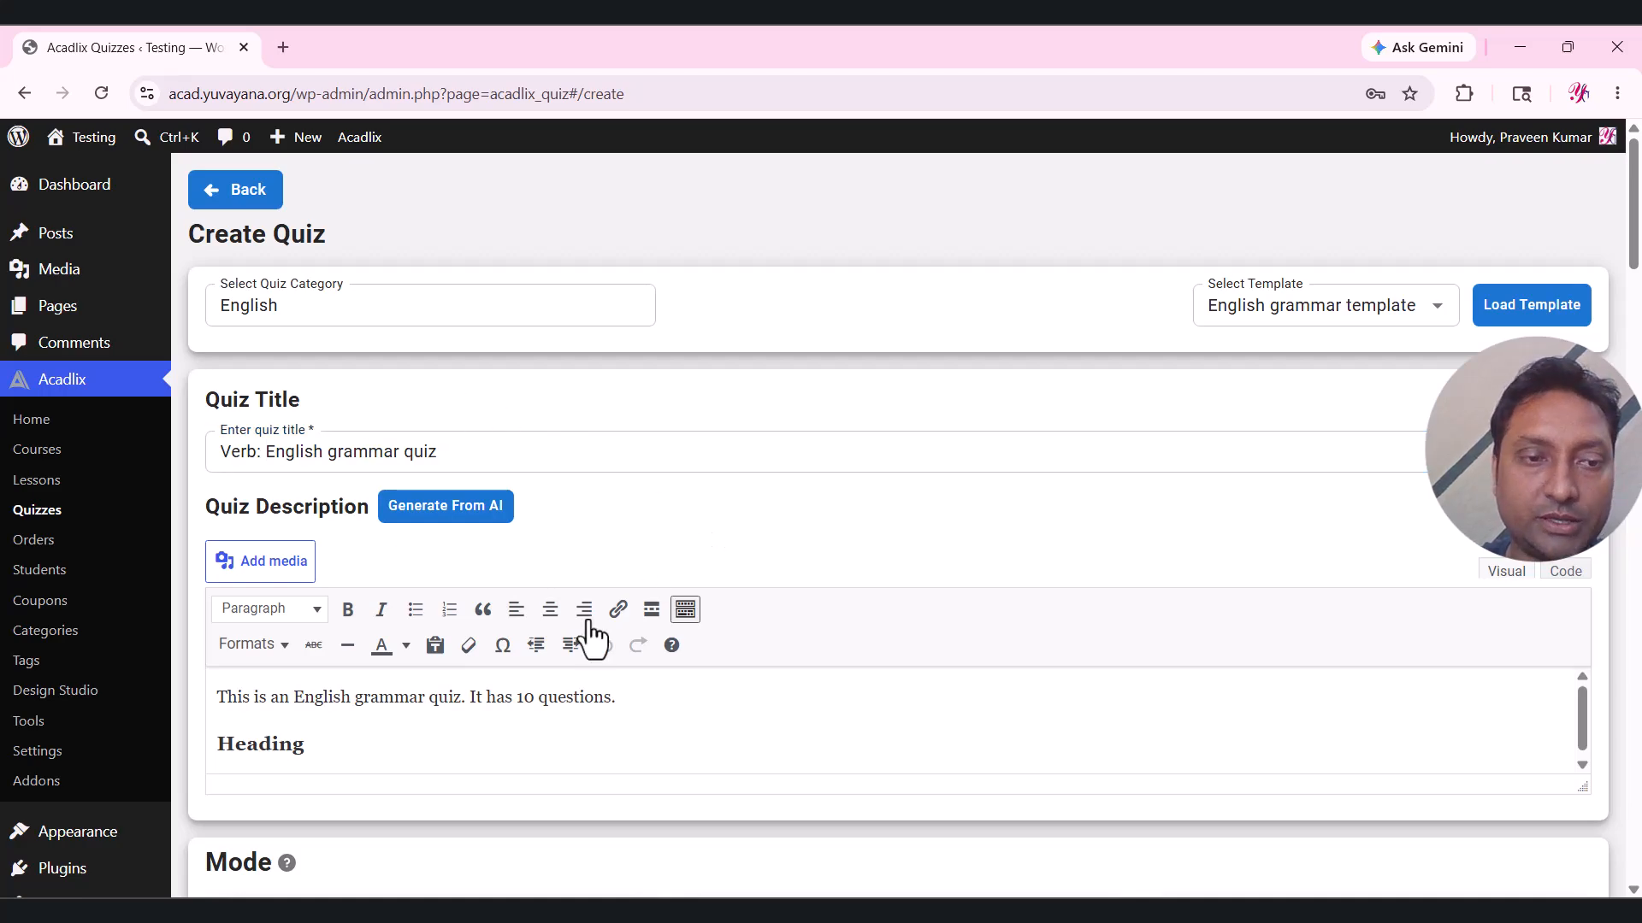
# Generate an AI quiz description at Beginner level with a Formal & Professional tone.
pyautogui.click(427, 531)
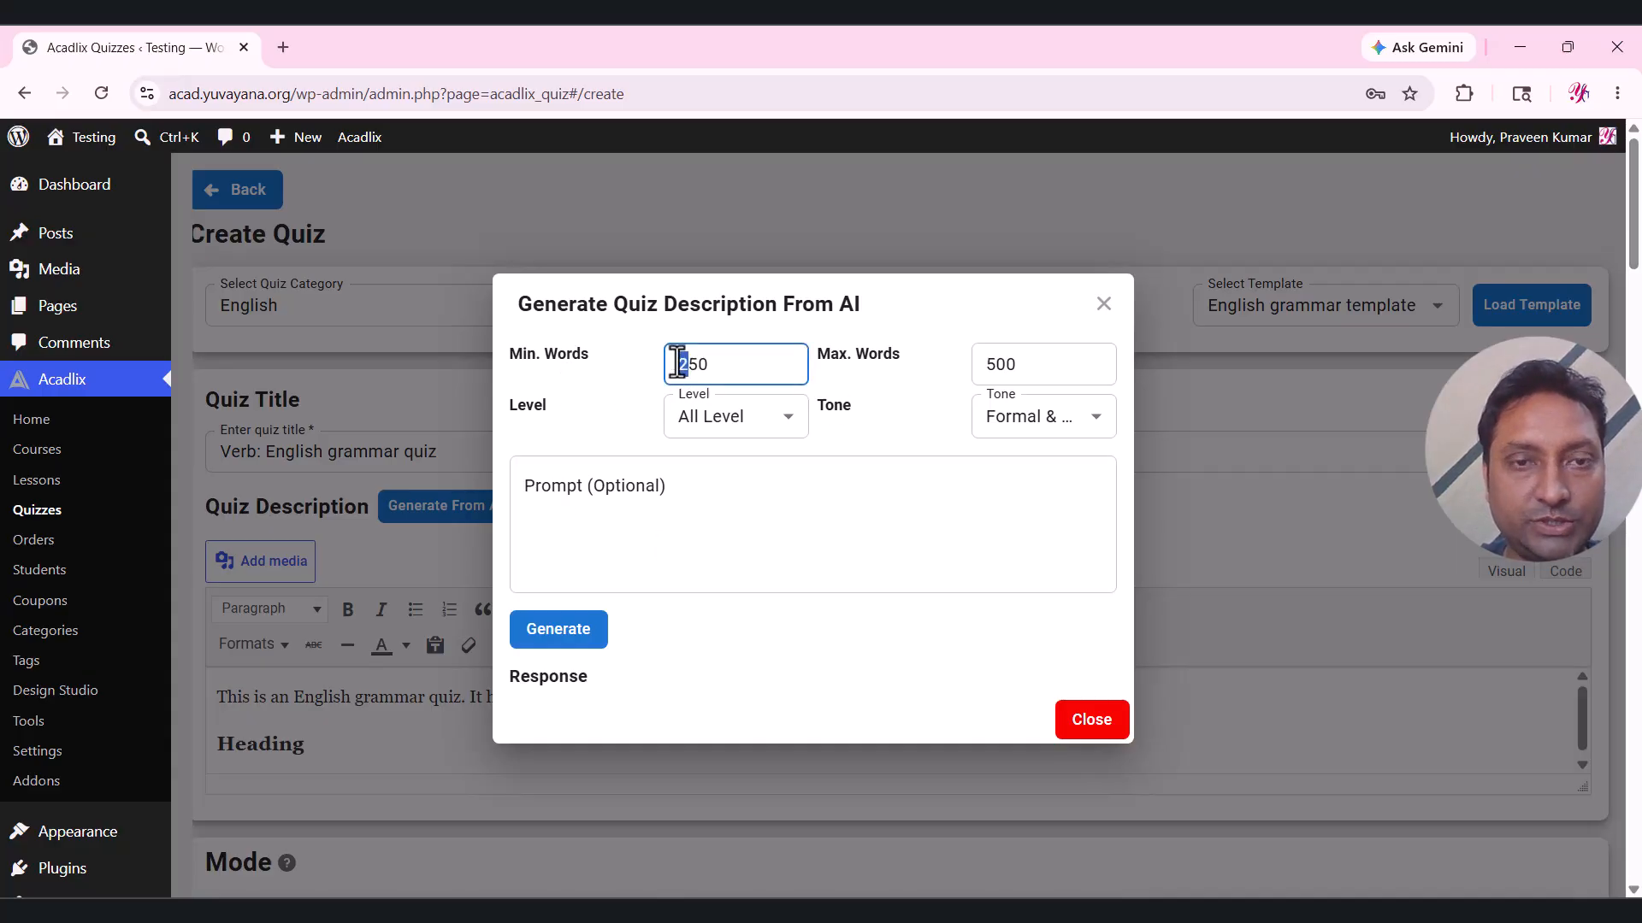
pyautogui.moveTo(988, 368); pyautogui.dragTo(1001, 368)
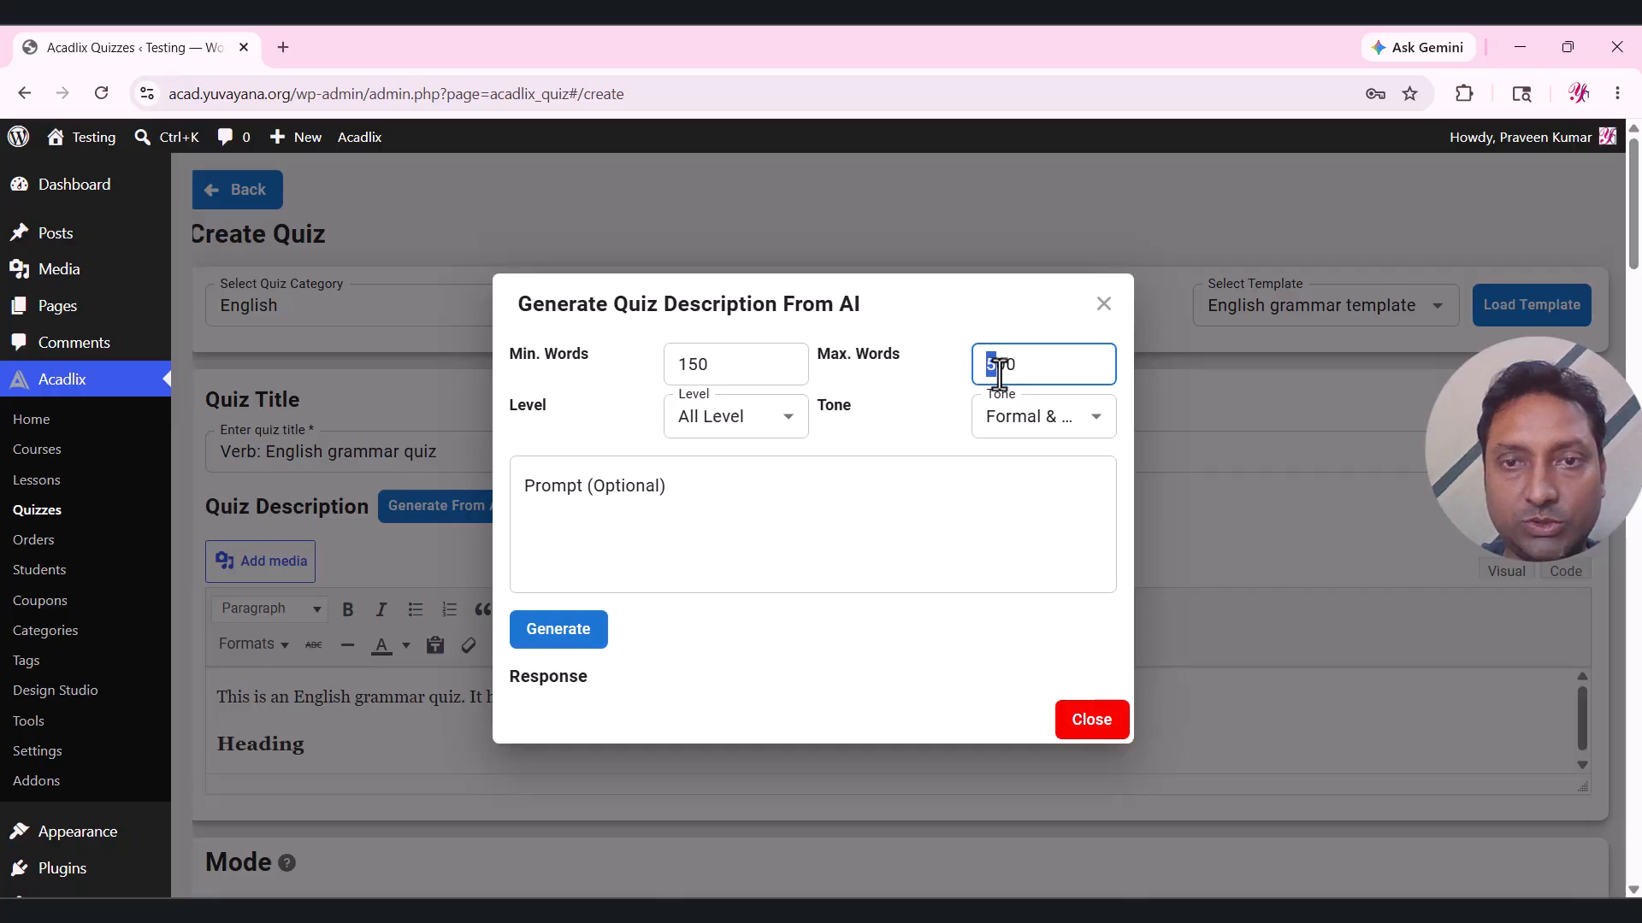
pyautogui.click(785, 425)
pyautogui.click(733, 509)
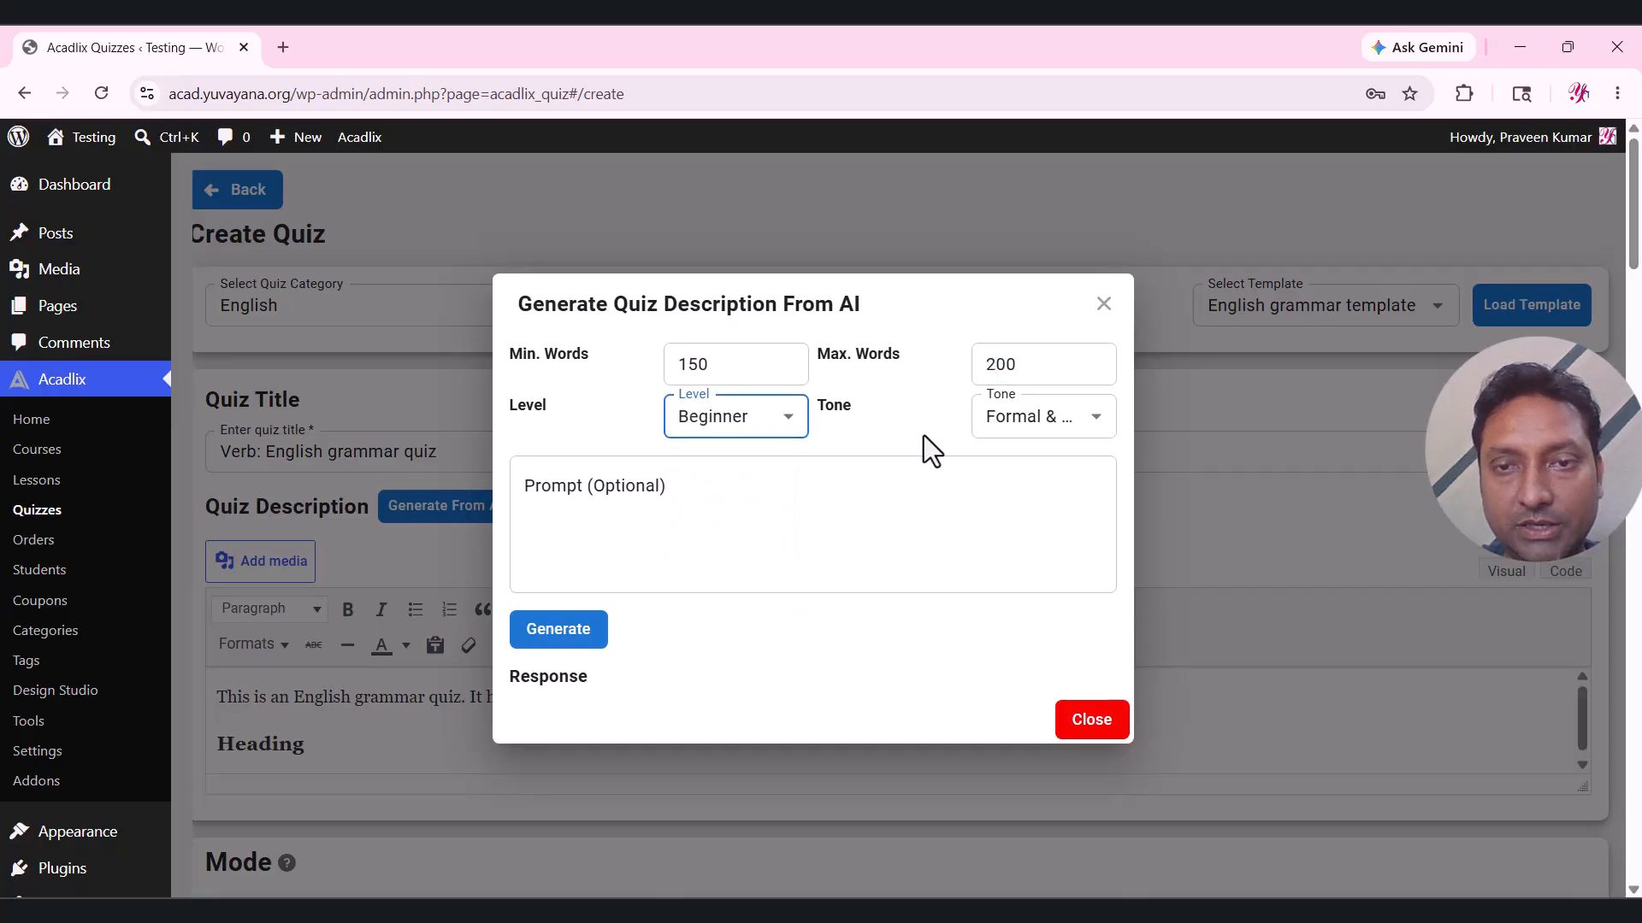
pyautogui.click(1041, 428)
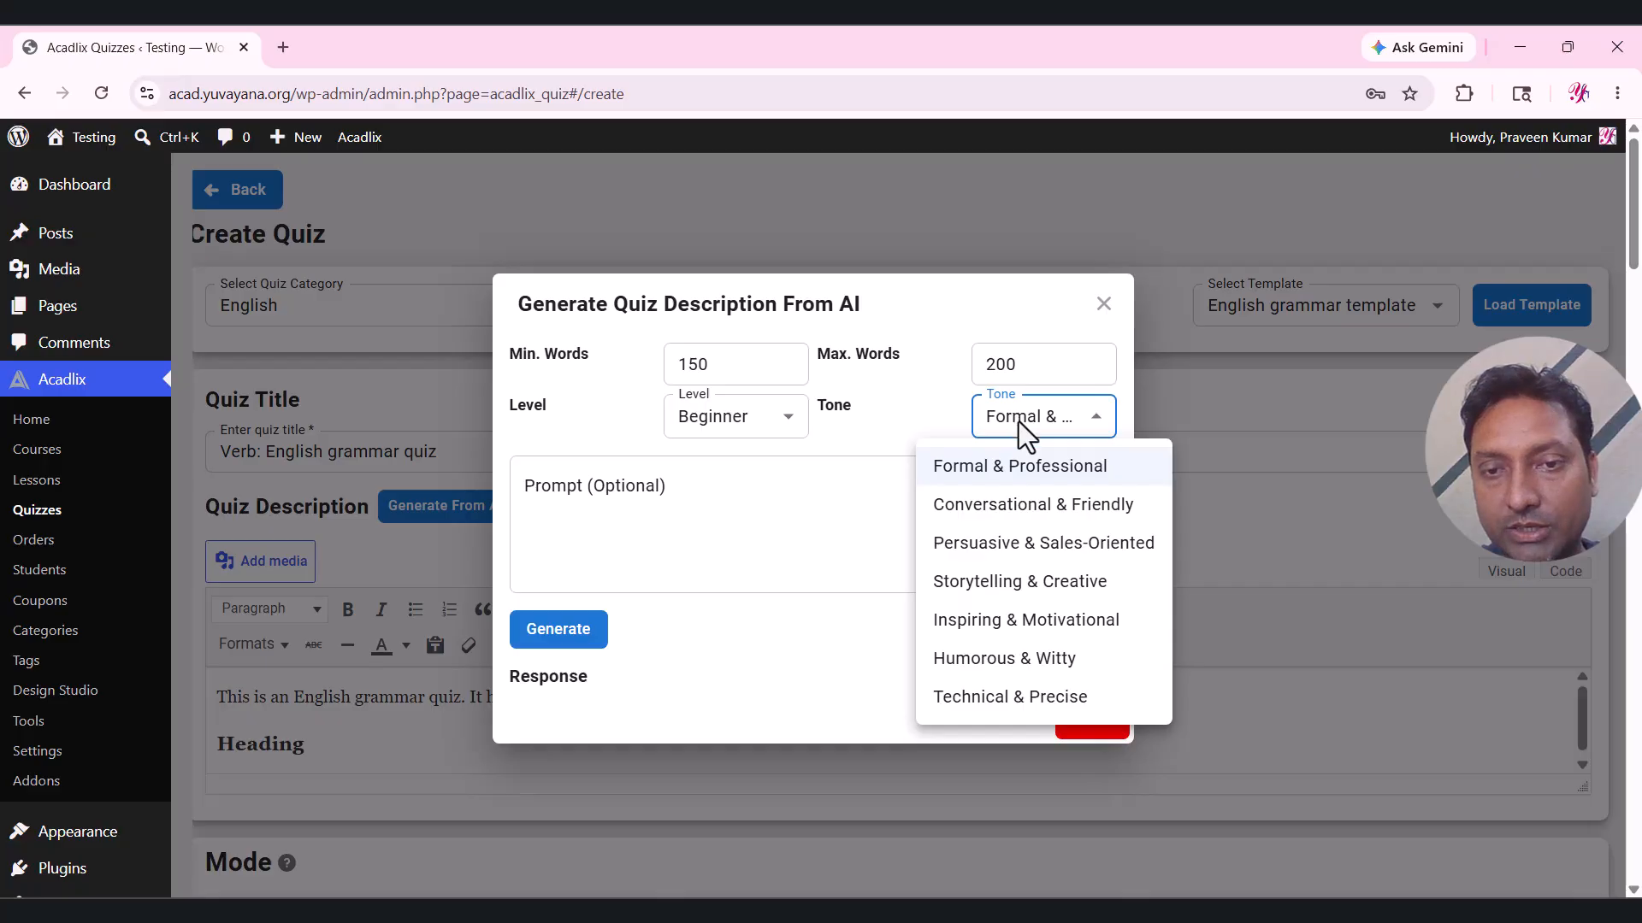
pyautogui.click(980, 479)
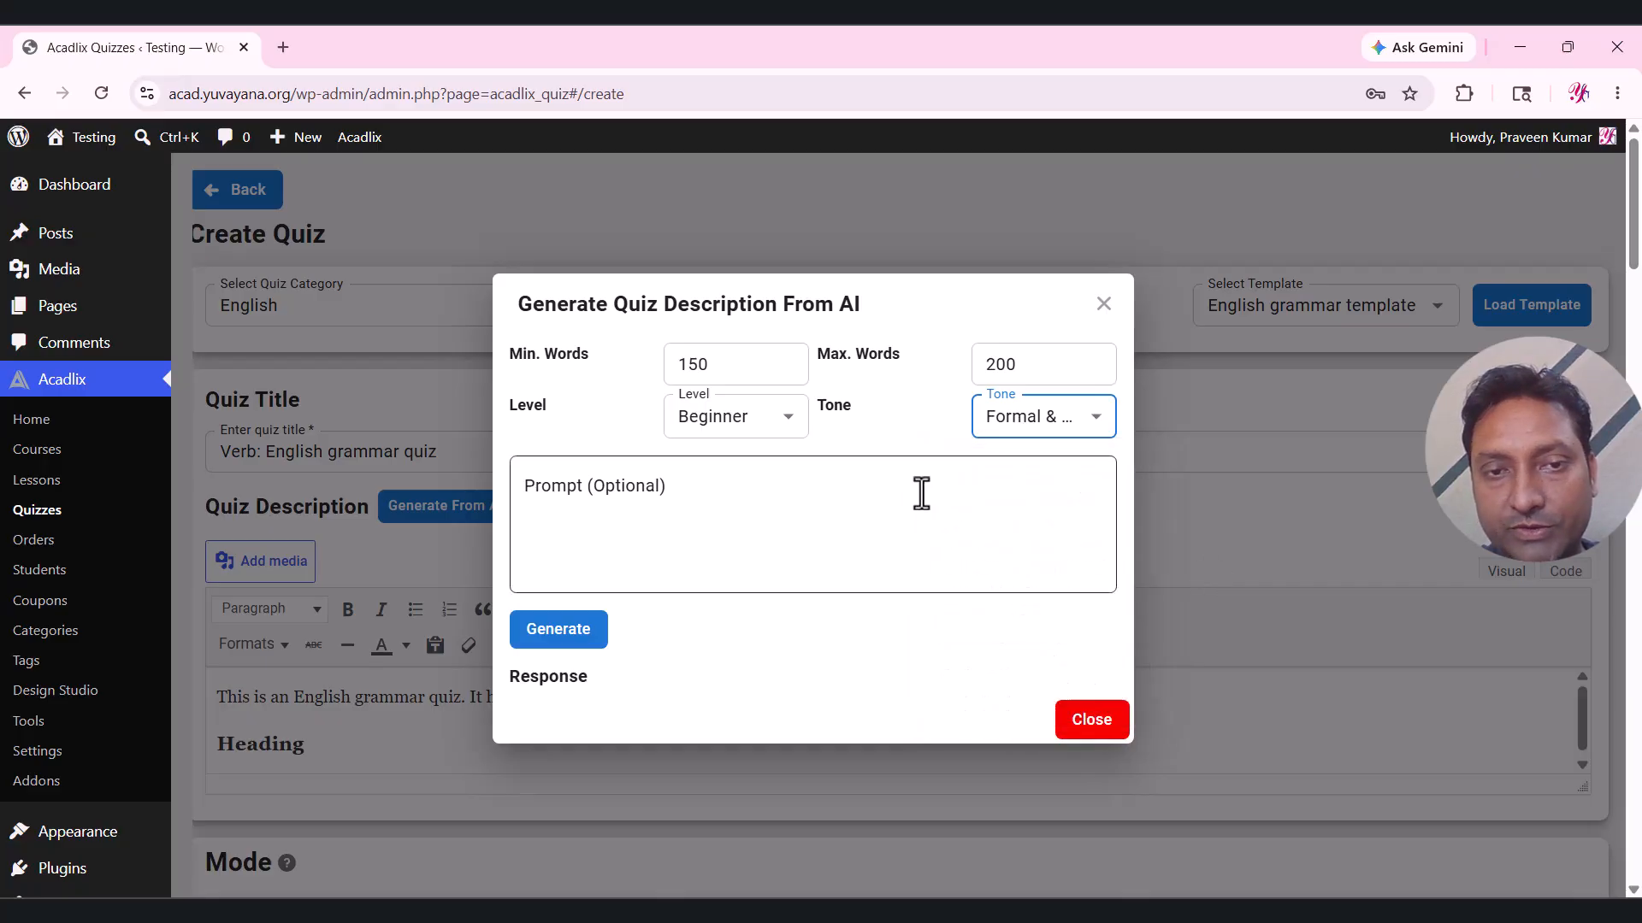
pyautogui.click(617, 517)
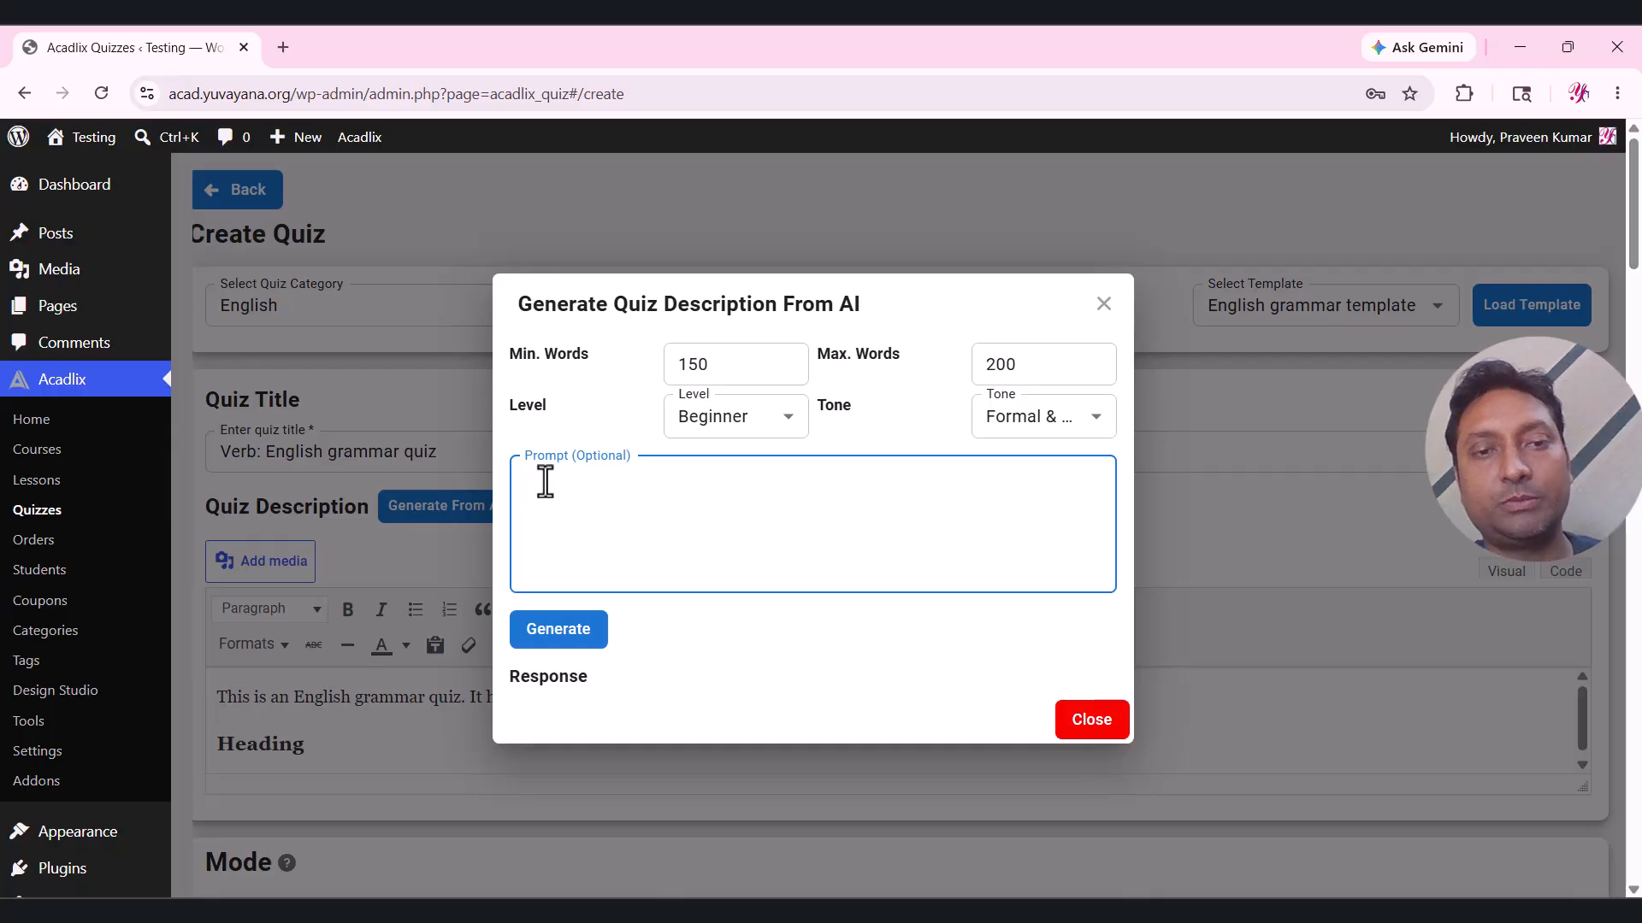
pyautogui.click(556, 637)
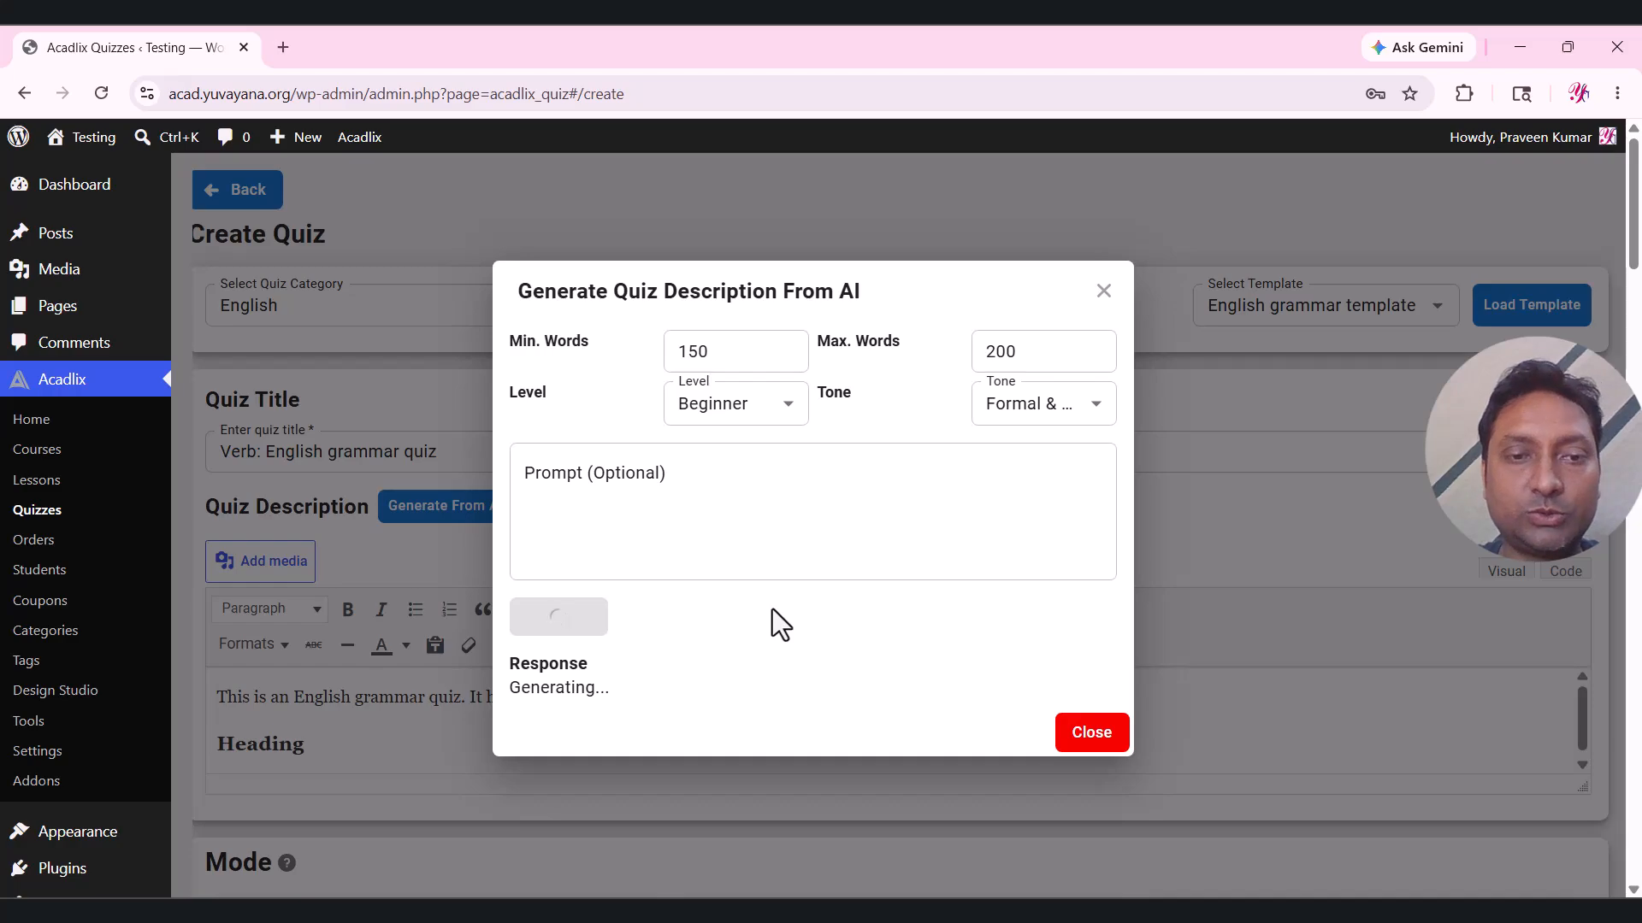
# Insert the generated verb description and enlarge the editor to review its Overview and topics.
pyautogui.scroll(-7, 772, 608)
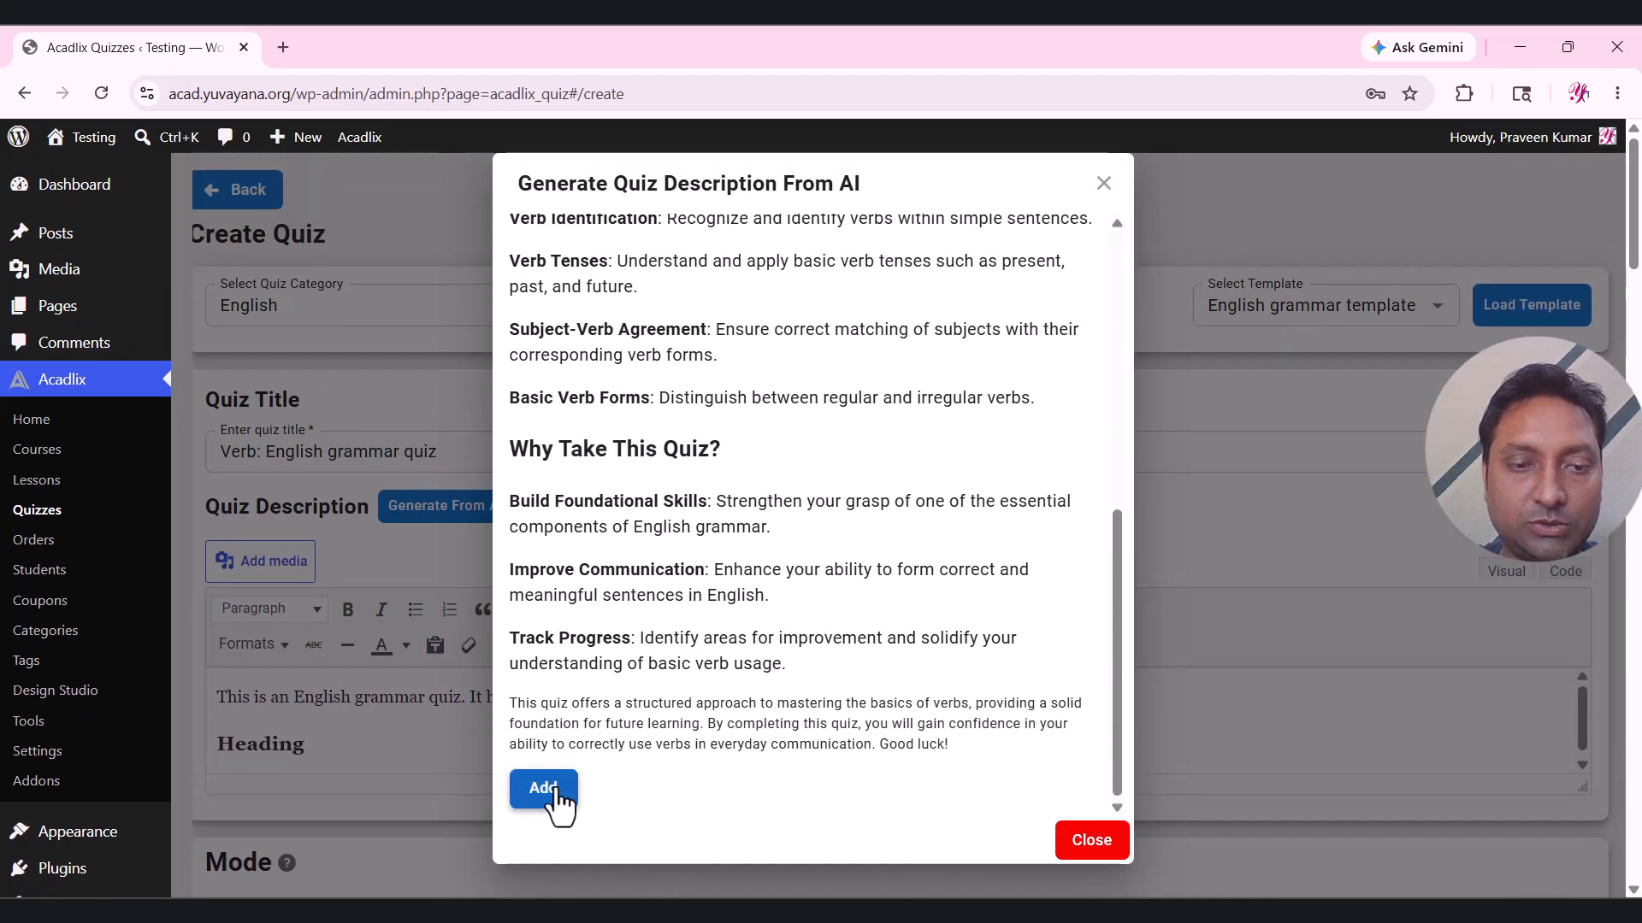
pyautogui.click(542, 788)
pyautogui.scroll(-1, 665, 547)
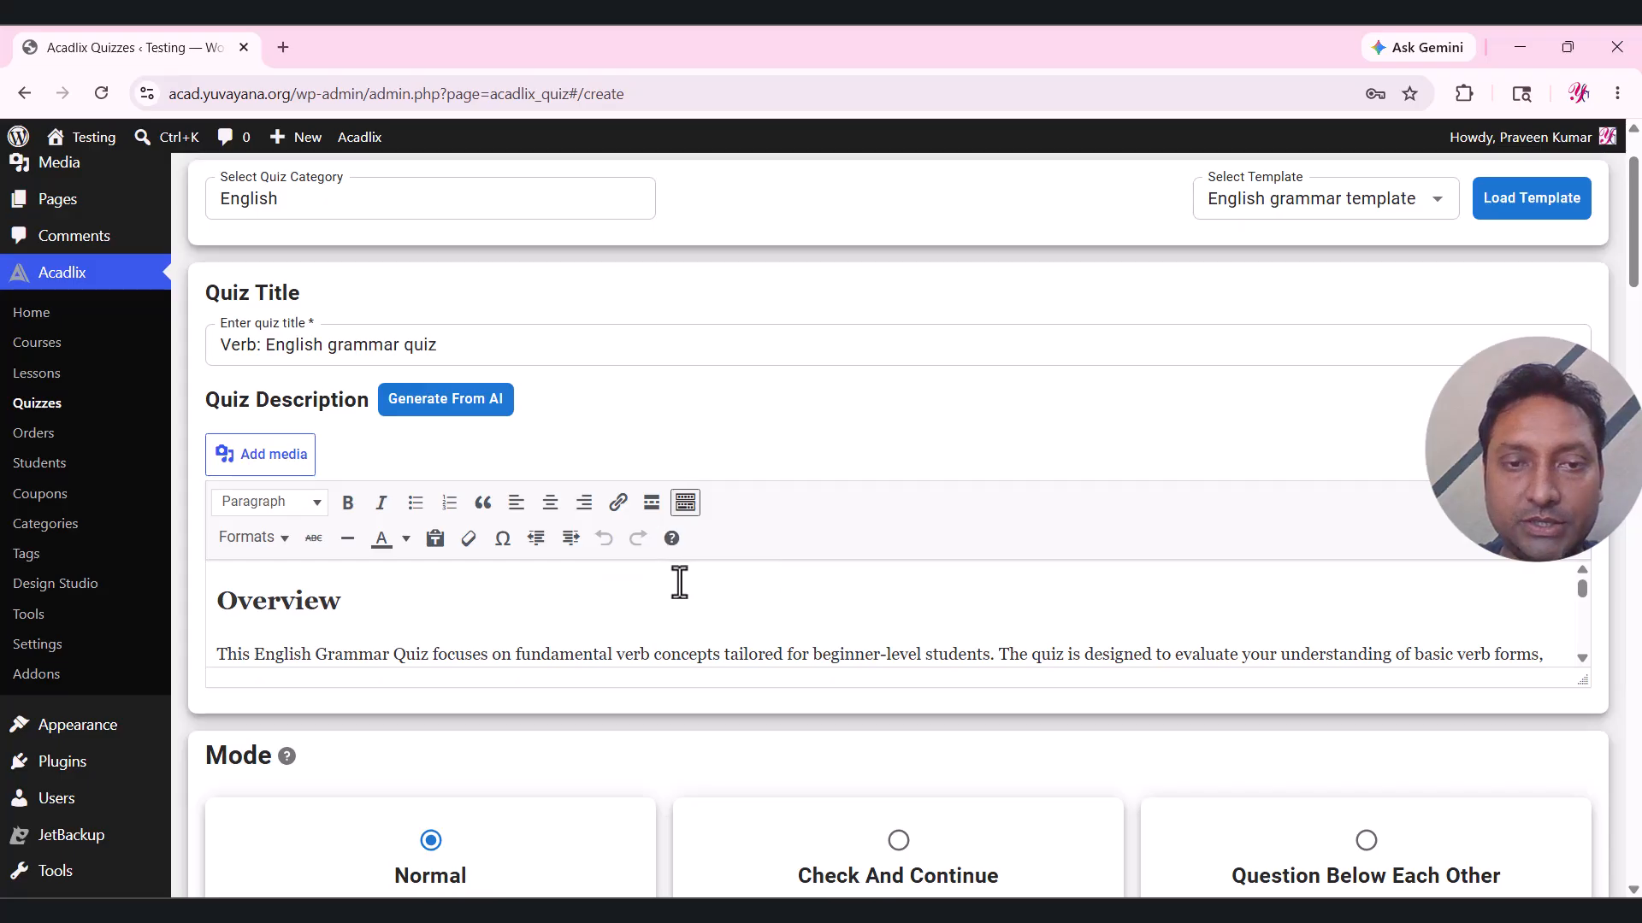
pyautogui.moveTo(1582, 678); pyautogui.dragTo(1582, 896)
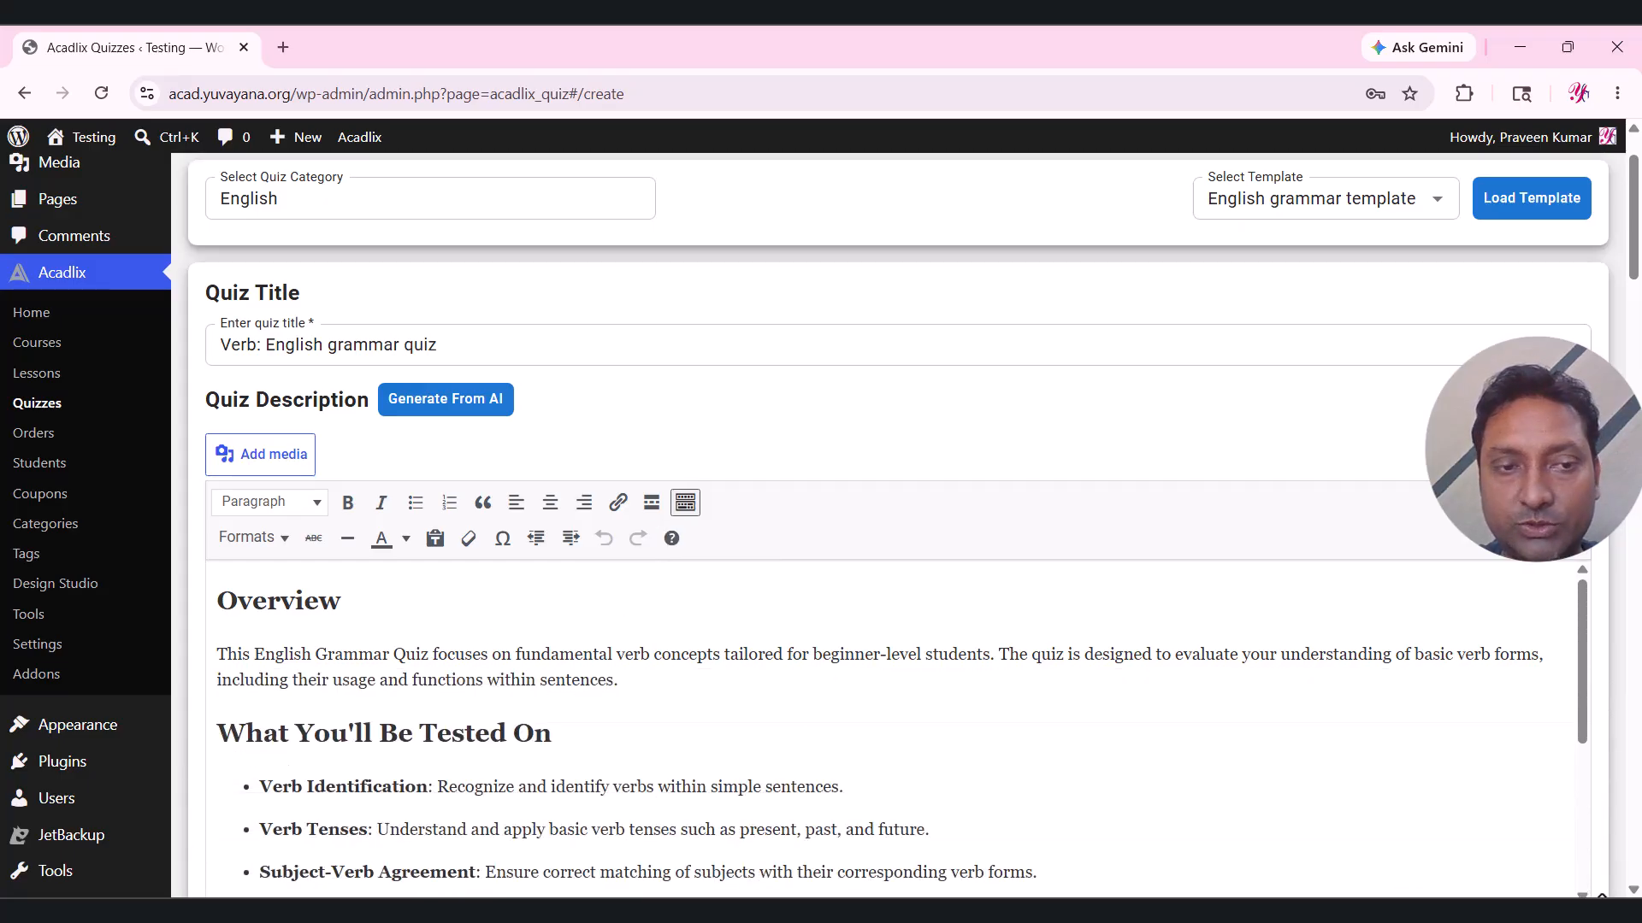
pyautogui.scroll(-3, 1385, 466)
pyautogui.scroll(-3, 732, 381)
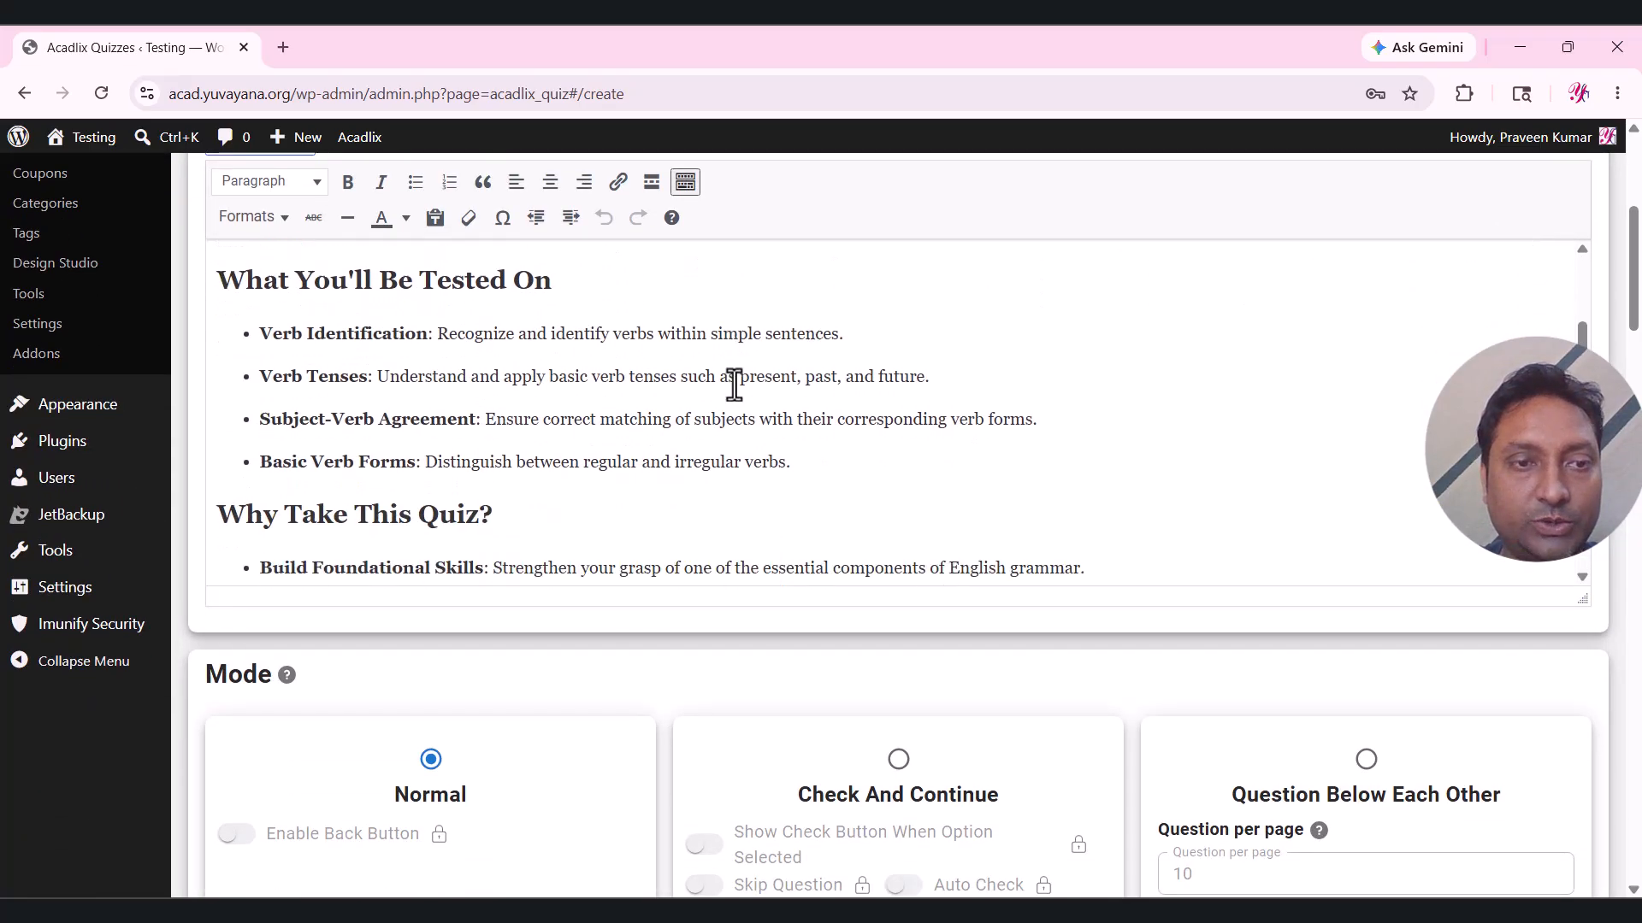
pyautogui.scroll(4, 700, 480)
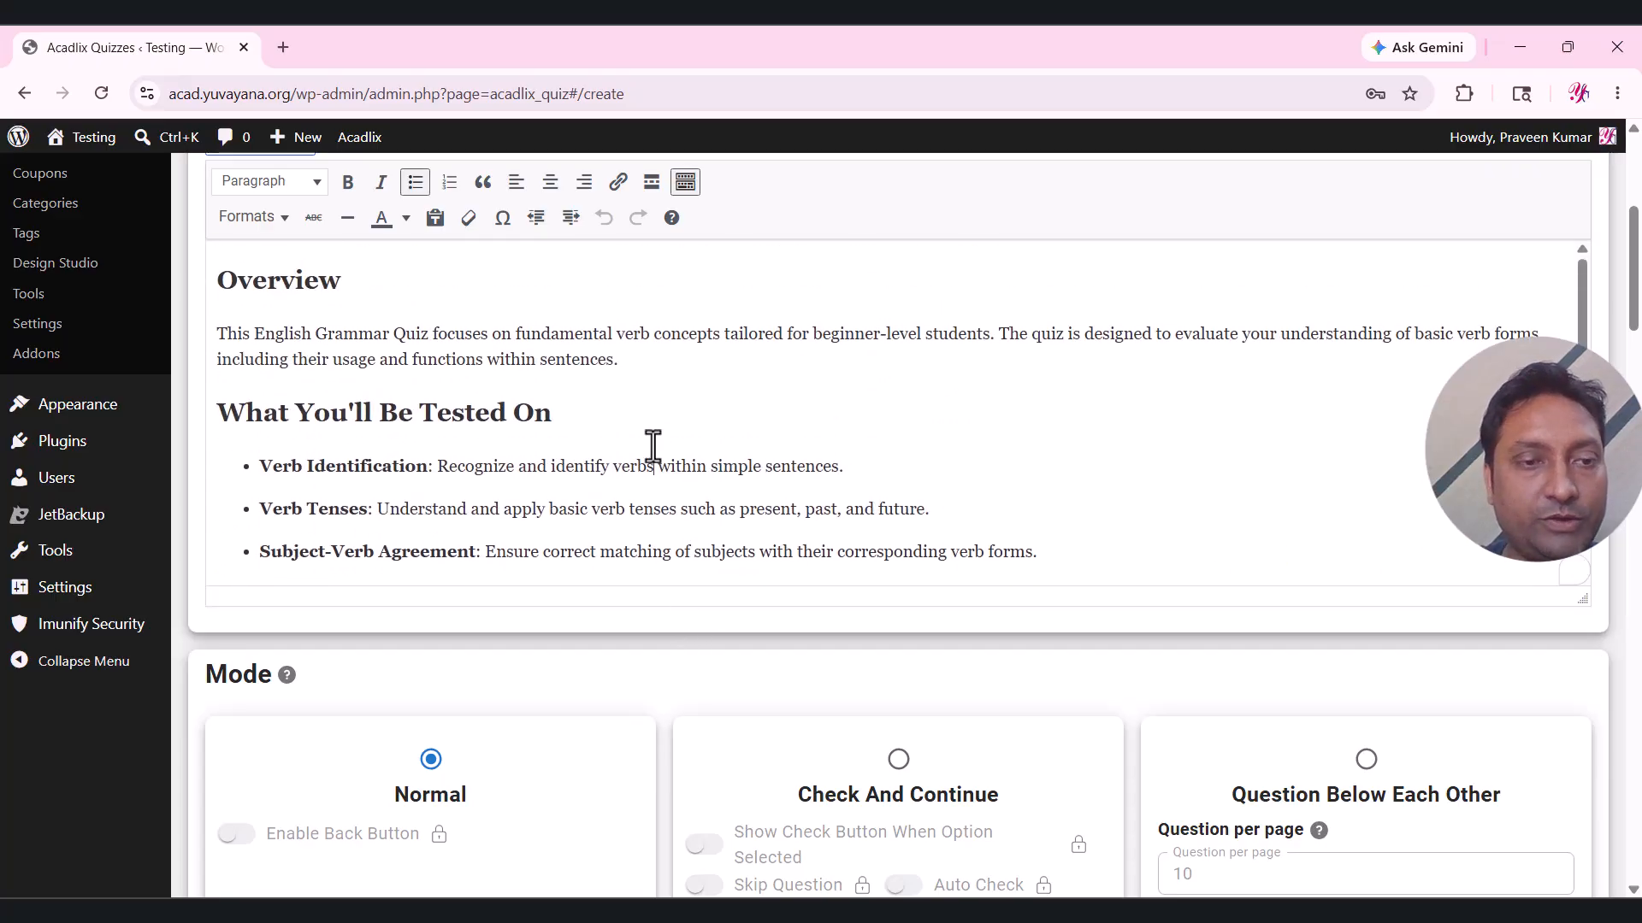
pyautogui.scroll(-3, 689, 633)
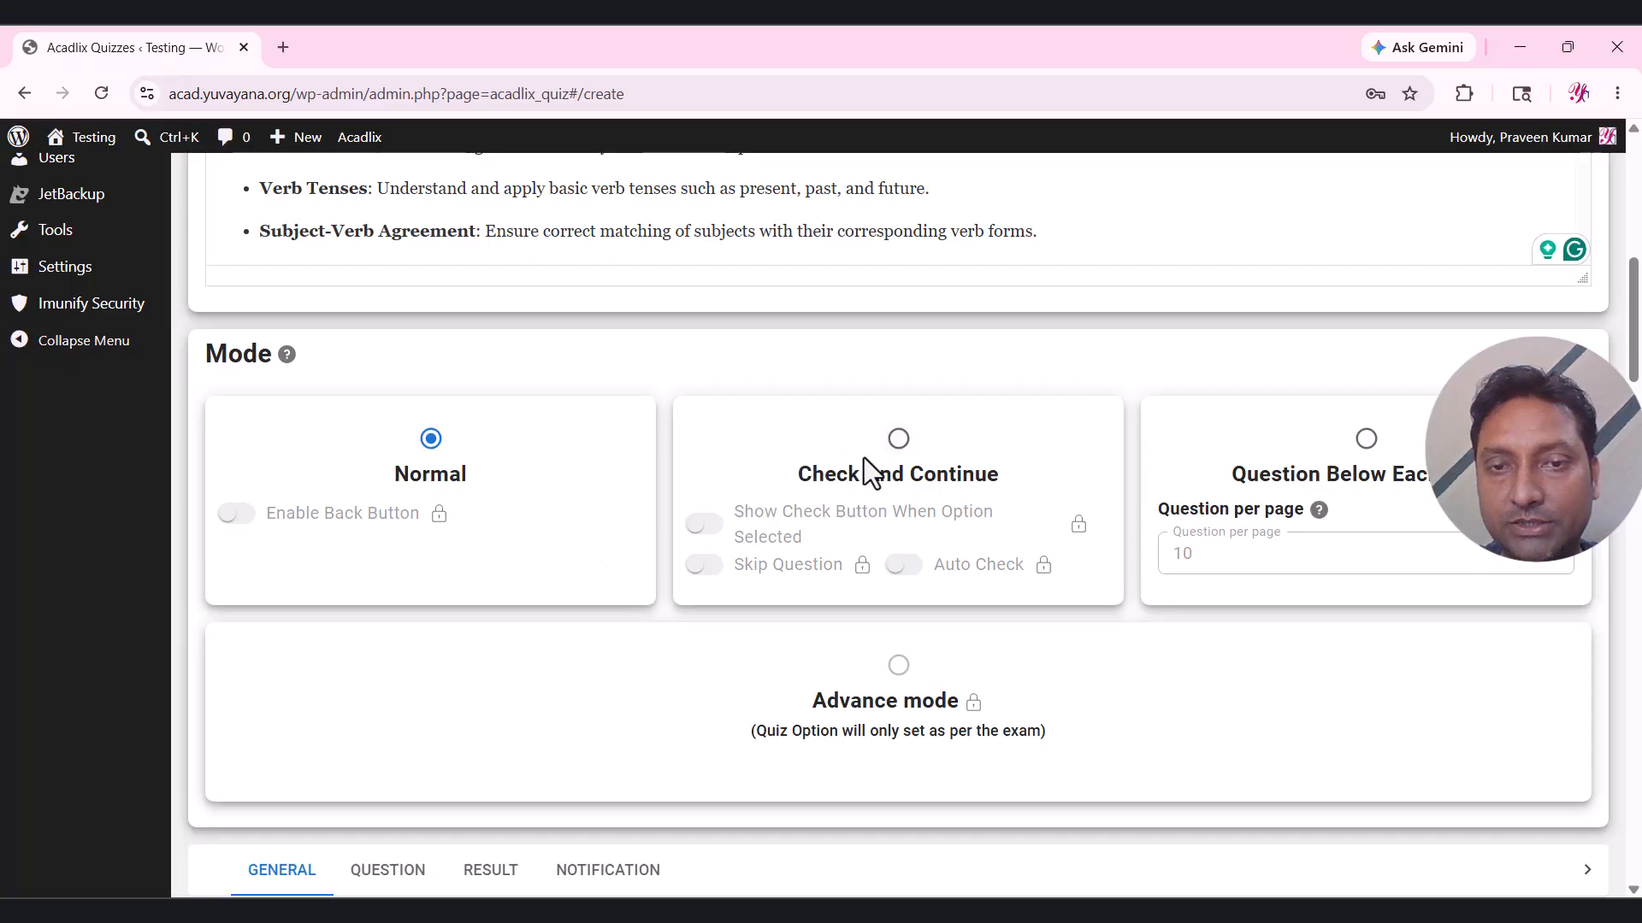
# Switch the Verb quiz to Check And Continue mode and save its settings.
pyautogui.click(899, 440)
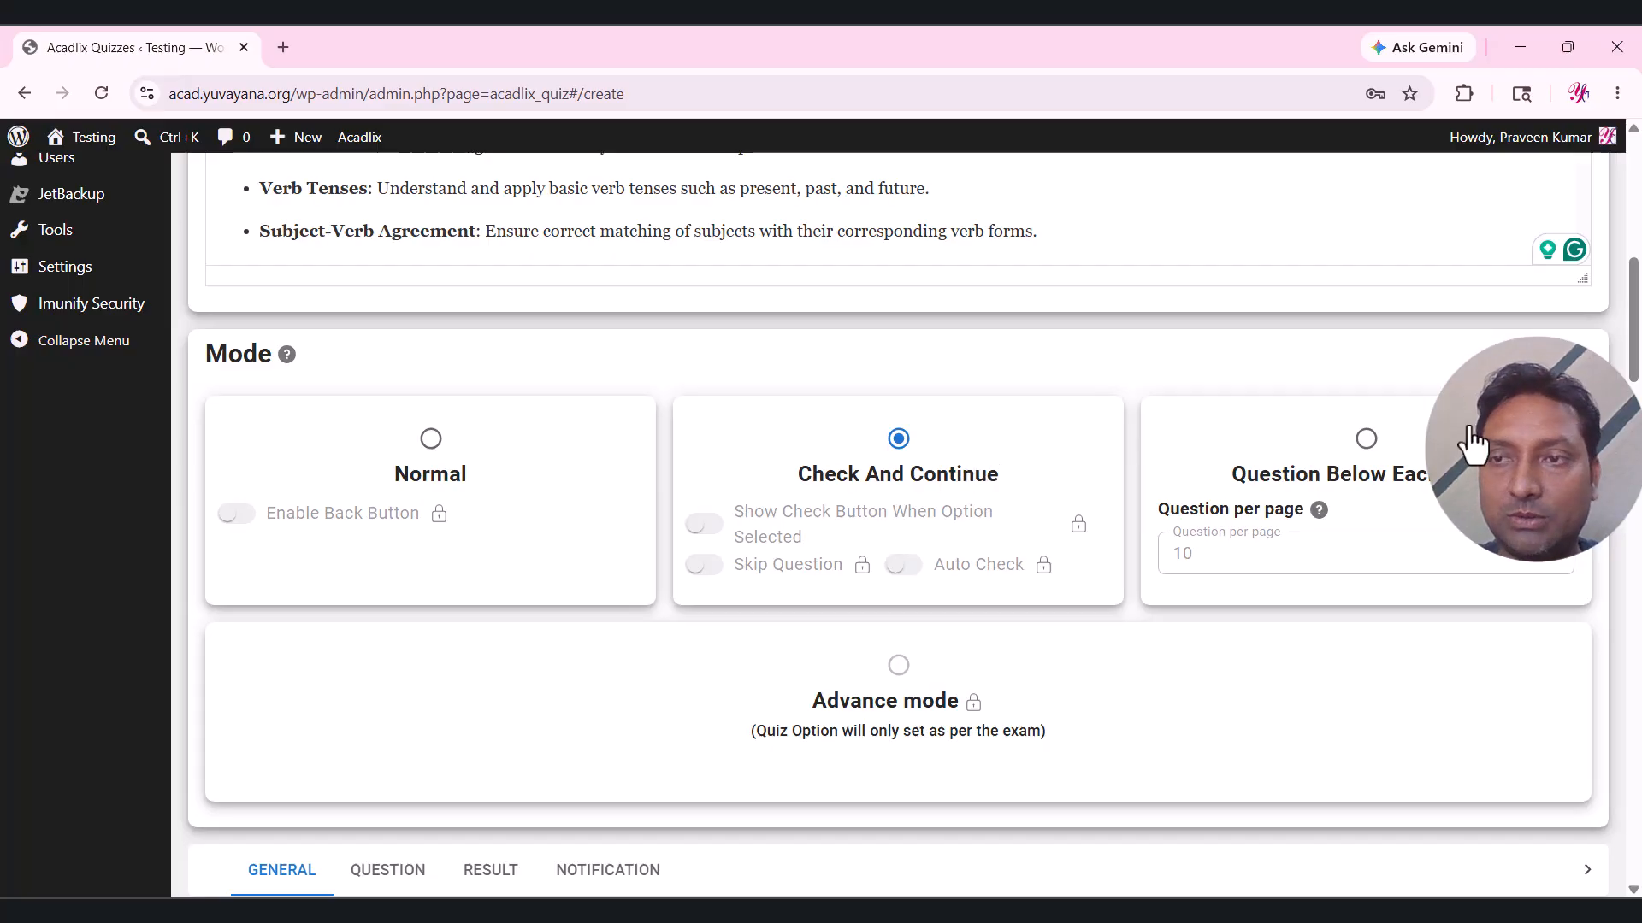
pyautogui.scroll(-7, 1473, 445)
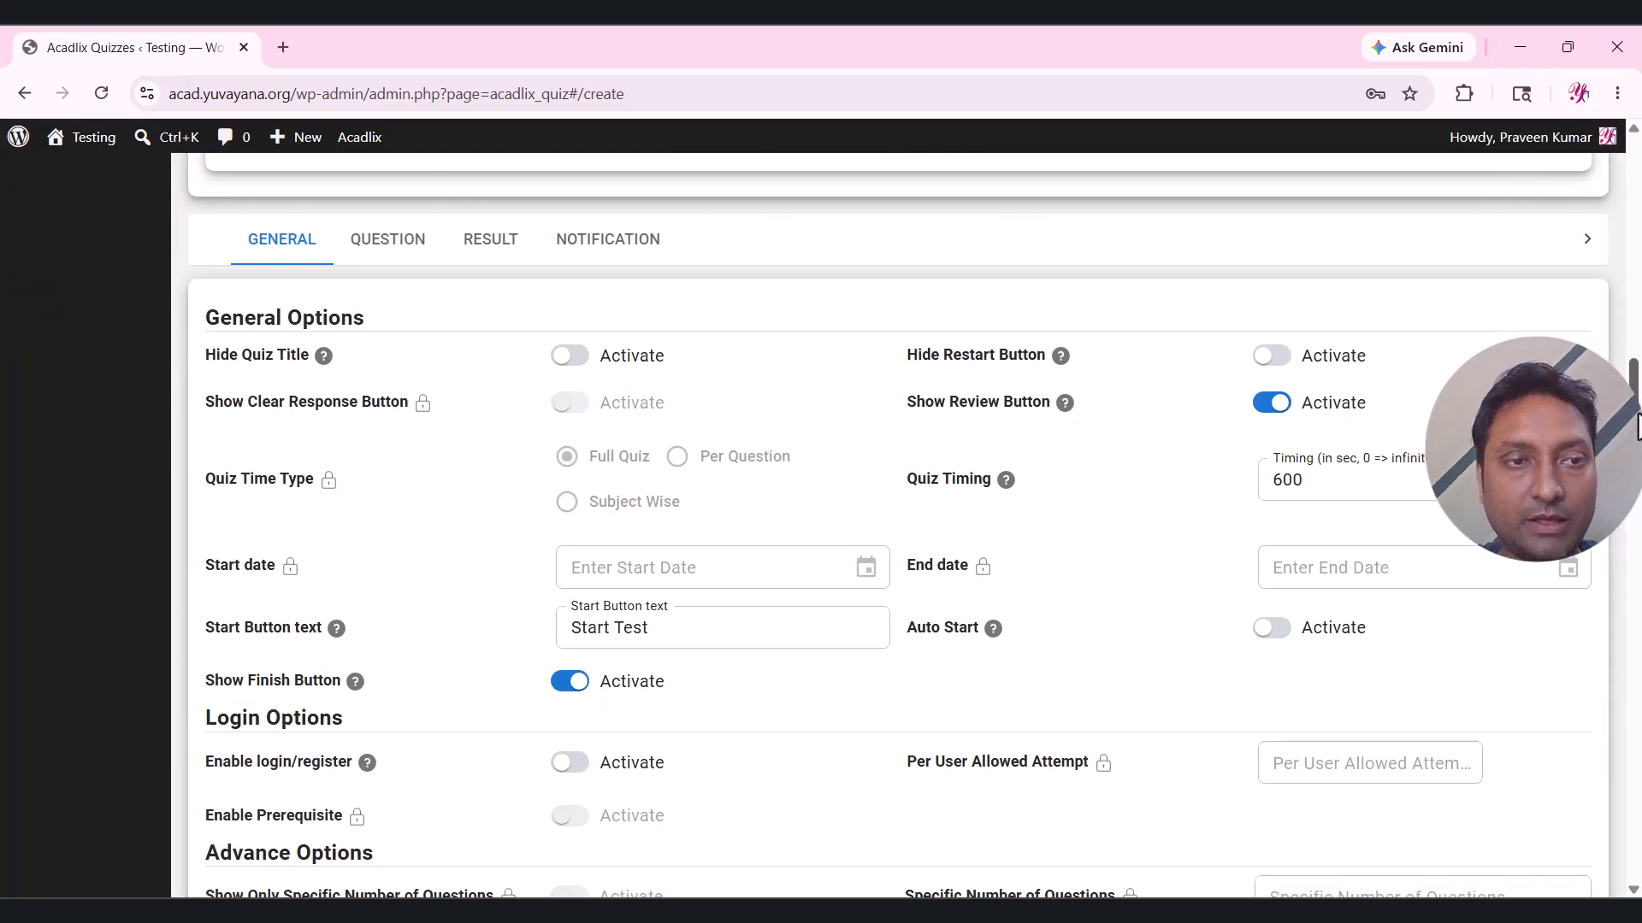
pyautogui.moveTo(1636, 425); pyautogui.dragTo(1639, 834)
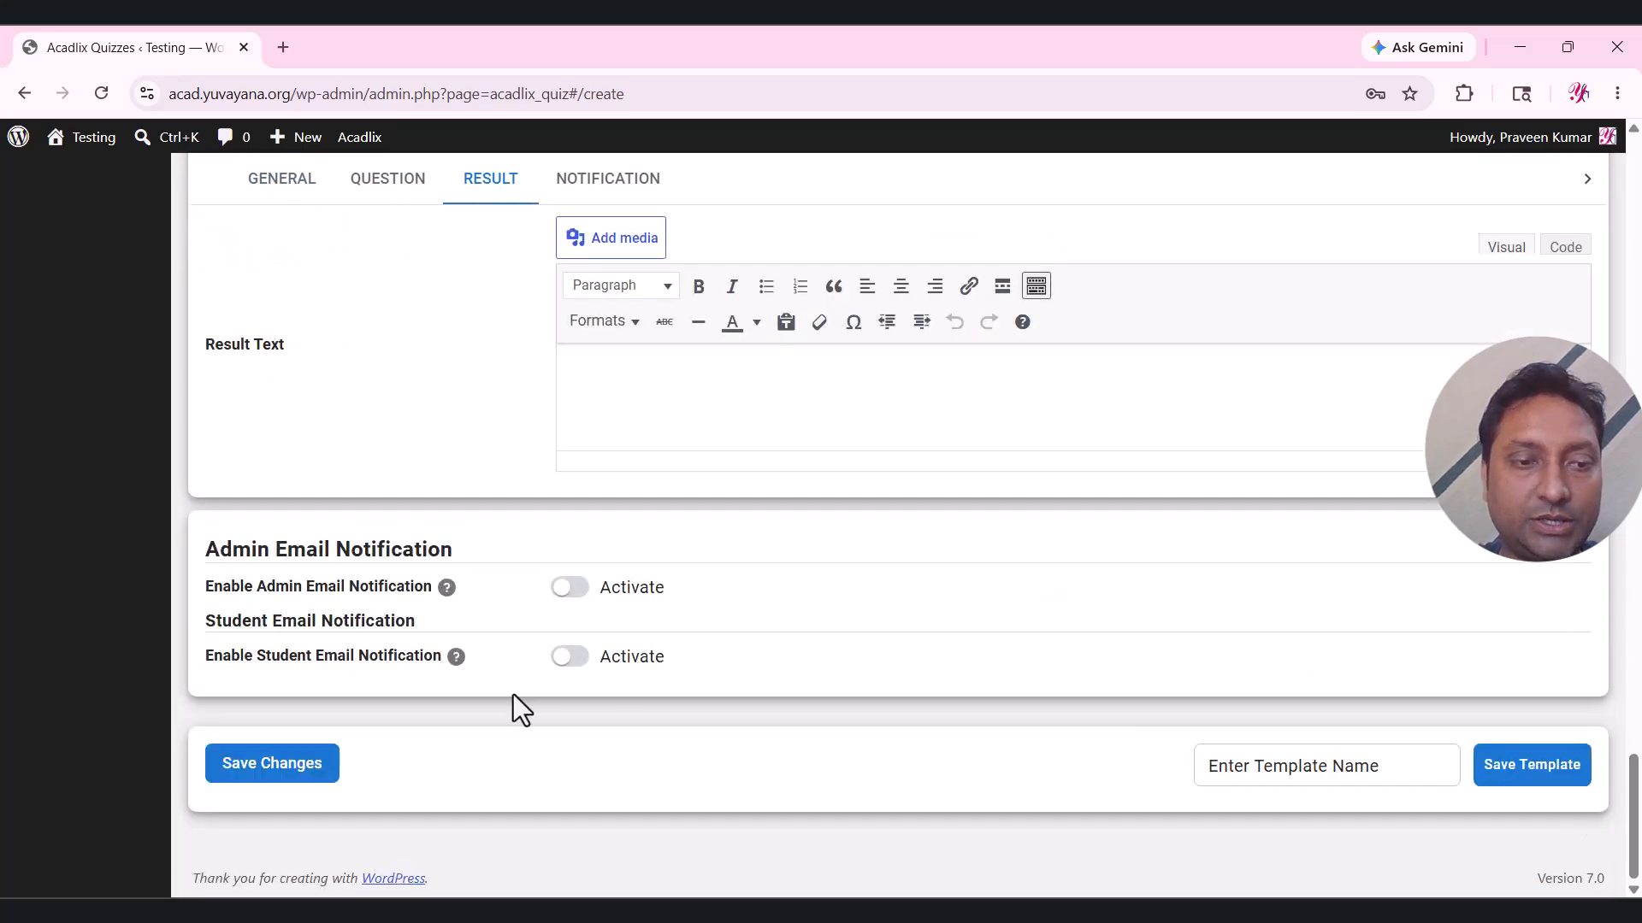
pyautogui.click(318, 763)
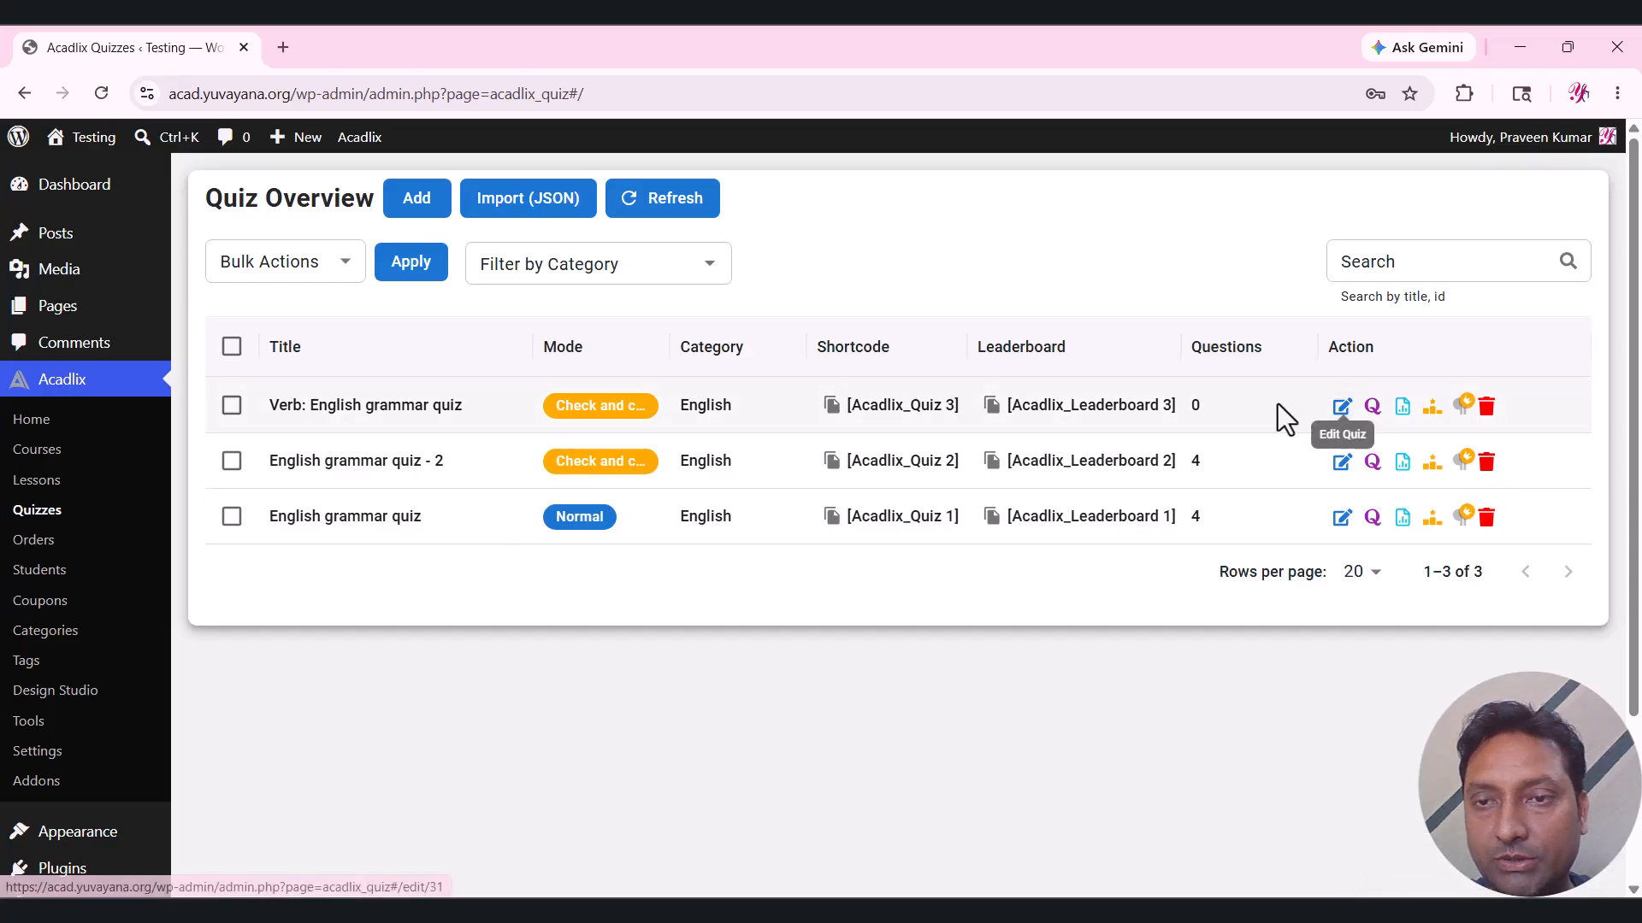
# Open AI question generation from the Verb quiz's question list.
pyautogui.click(1373, 407)
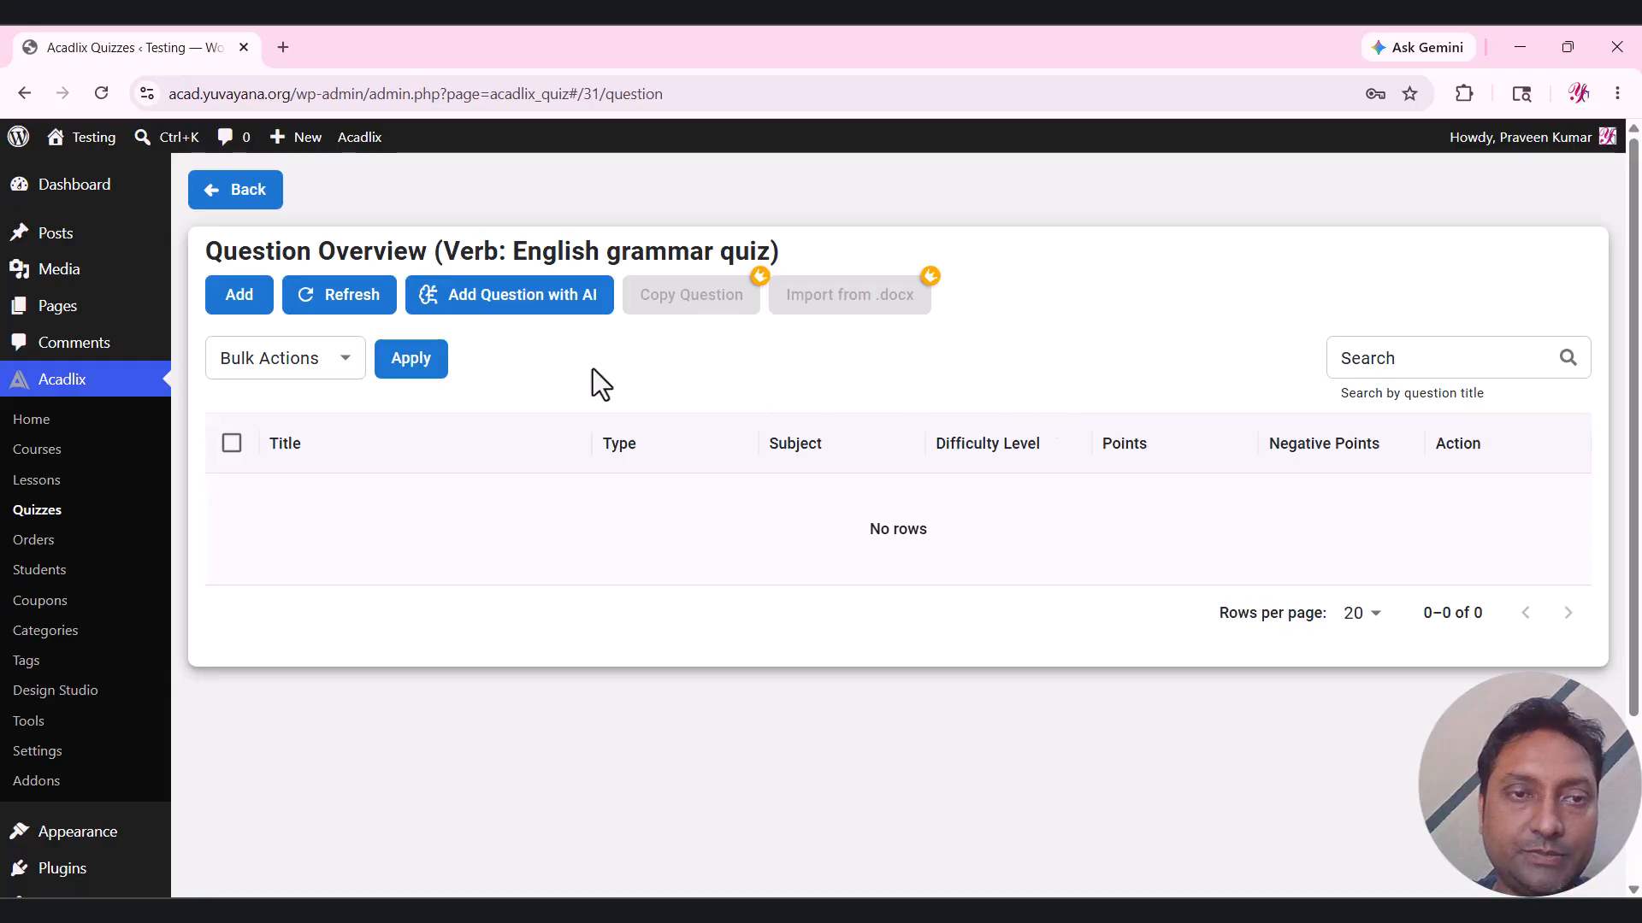
pyautogui.click(519, 297)
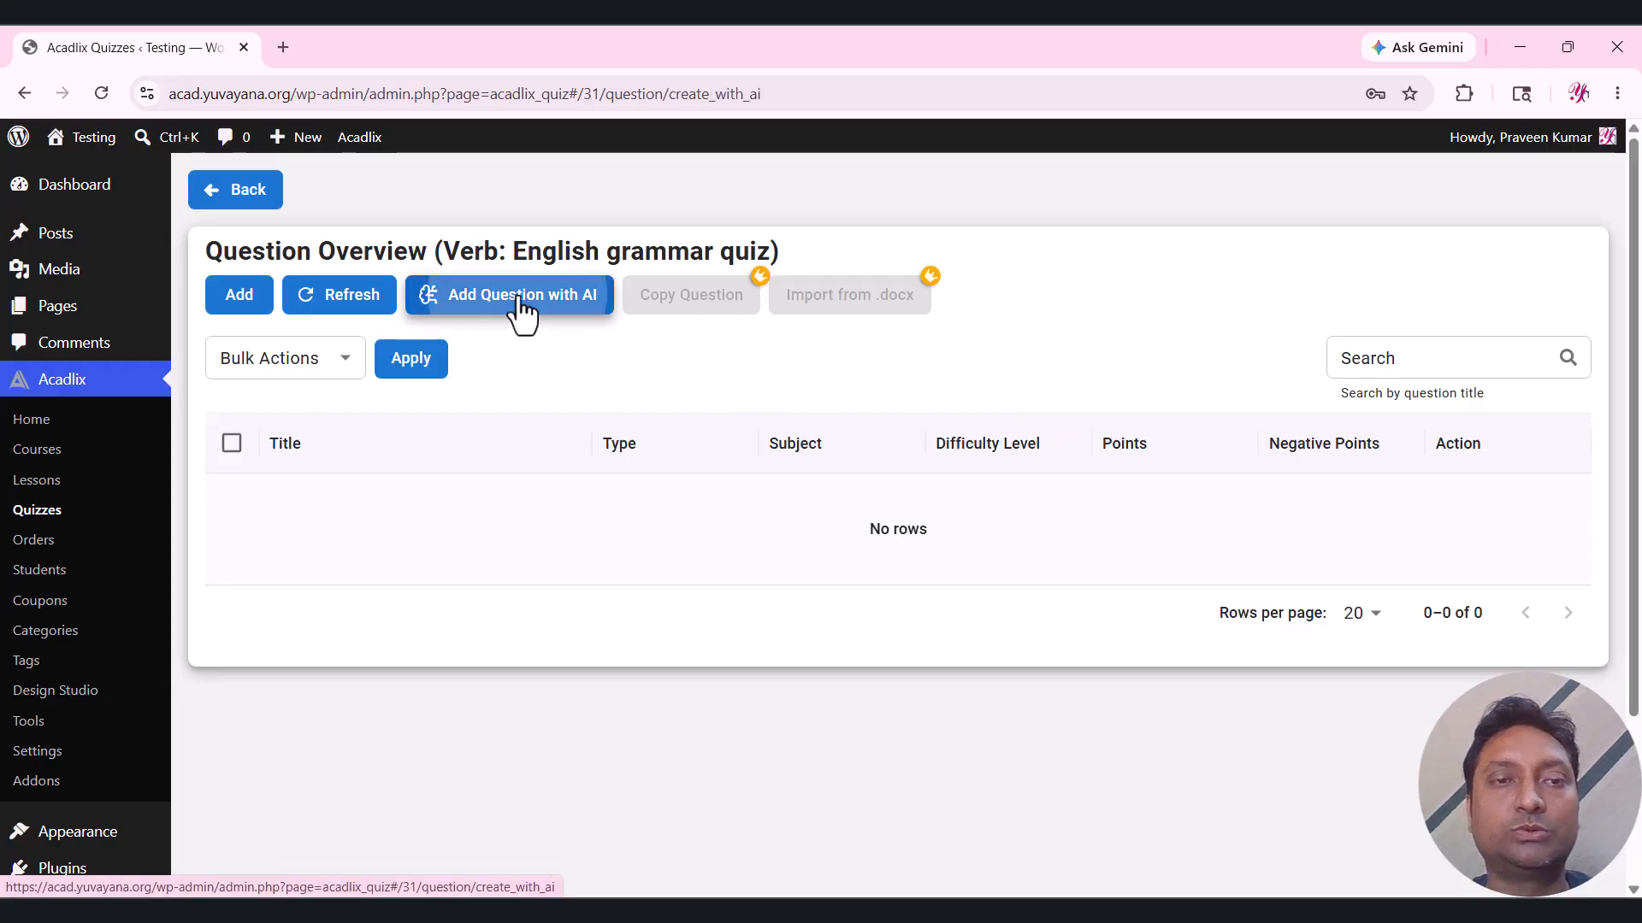
pyautogui.scroll(-1, 691, 368)
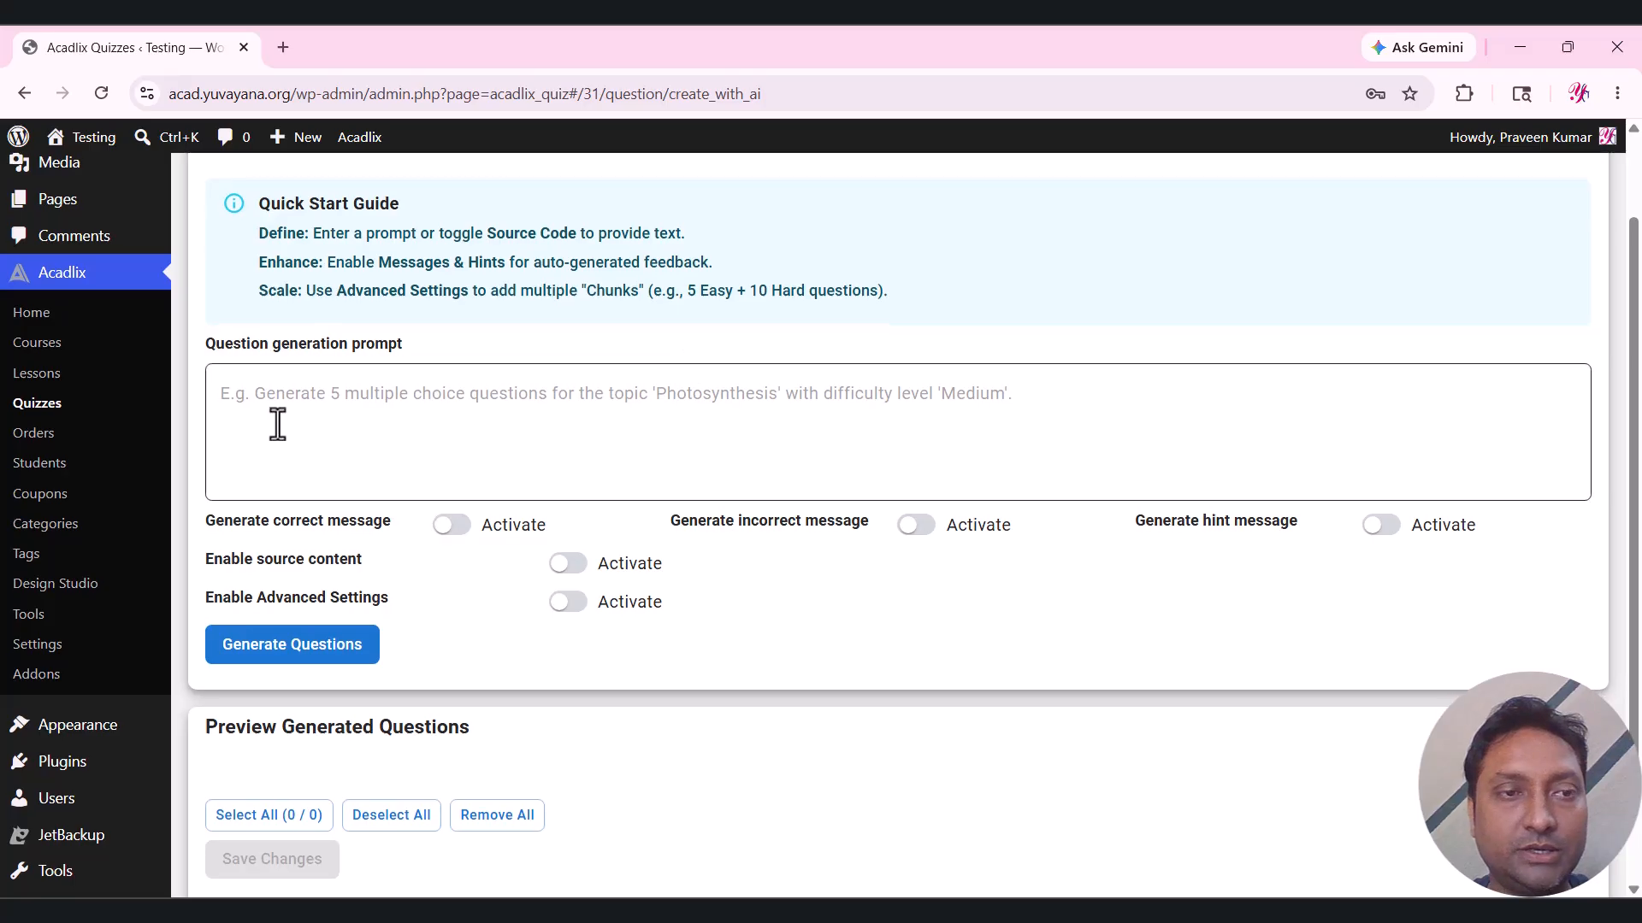
pyautogui.moveTo(207, 345); pyautogui.dragTo(424, 343)
pyautogui.click(424, 389)
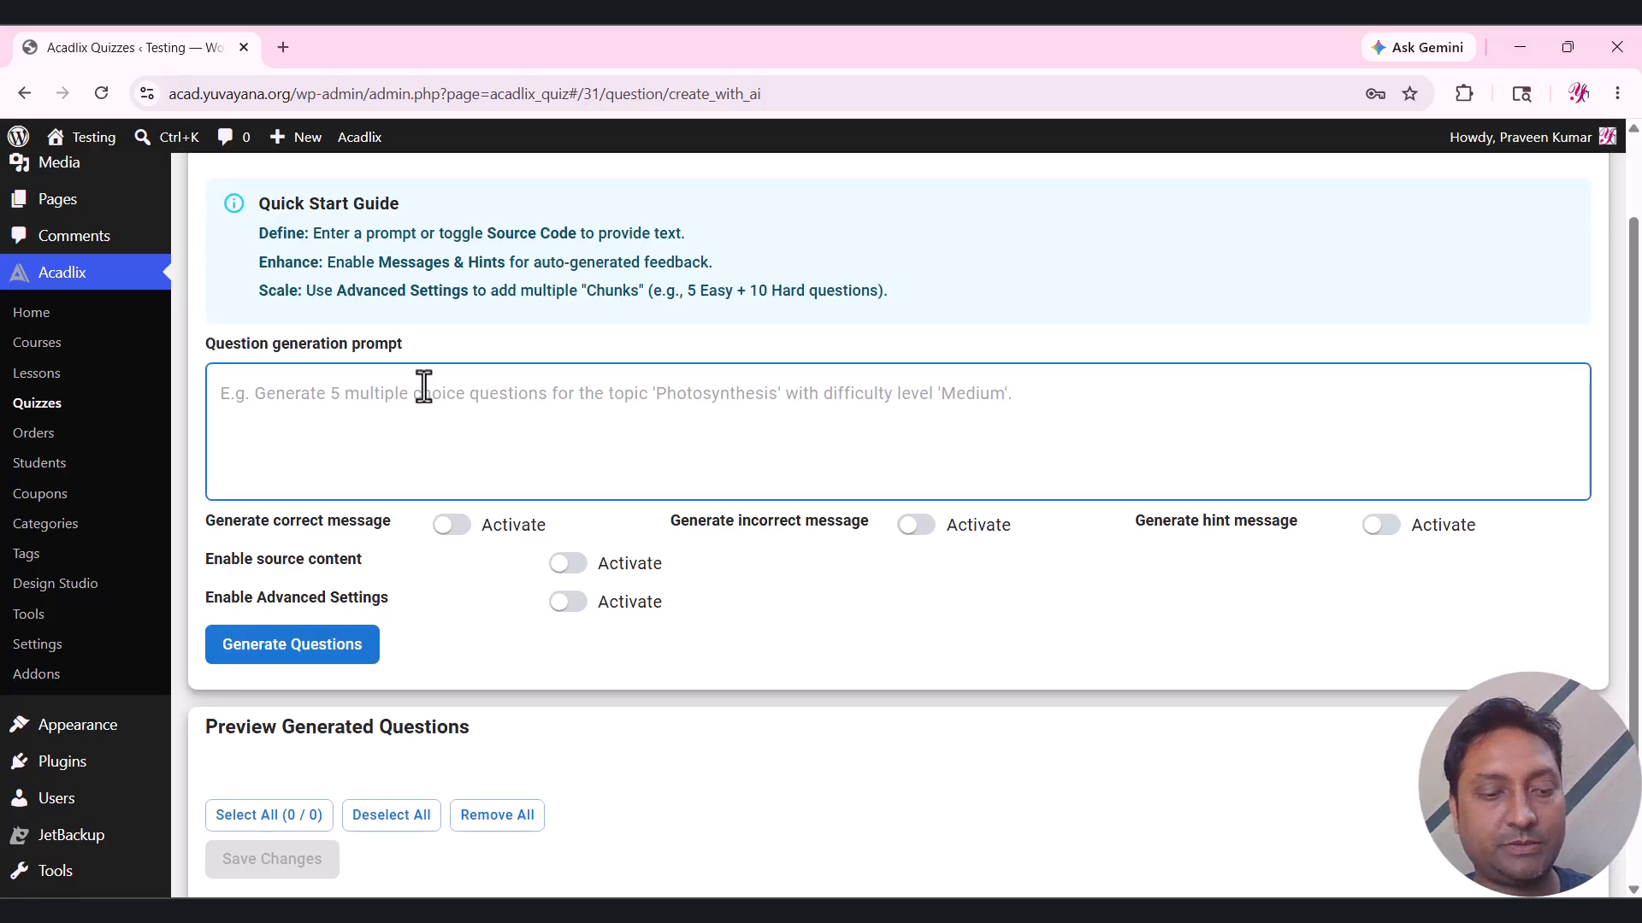
# Write a prompt requesting 2 single-choice, 2 multi-choice, 1 fill-in-the-blank and 1 sorting question.
pyautogui.write('Generate ')
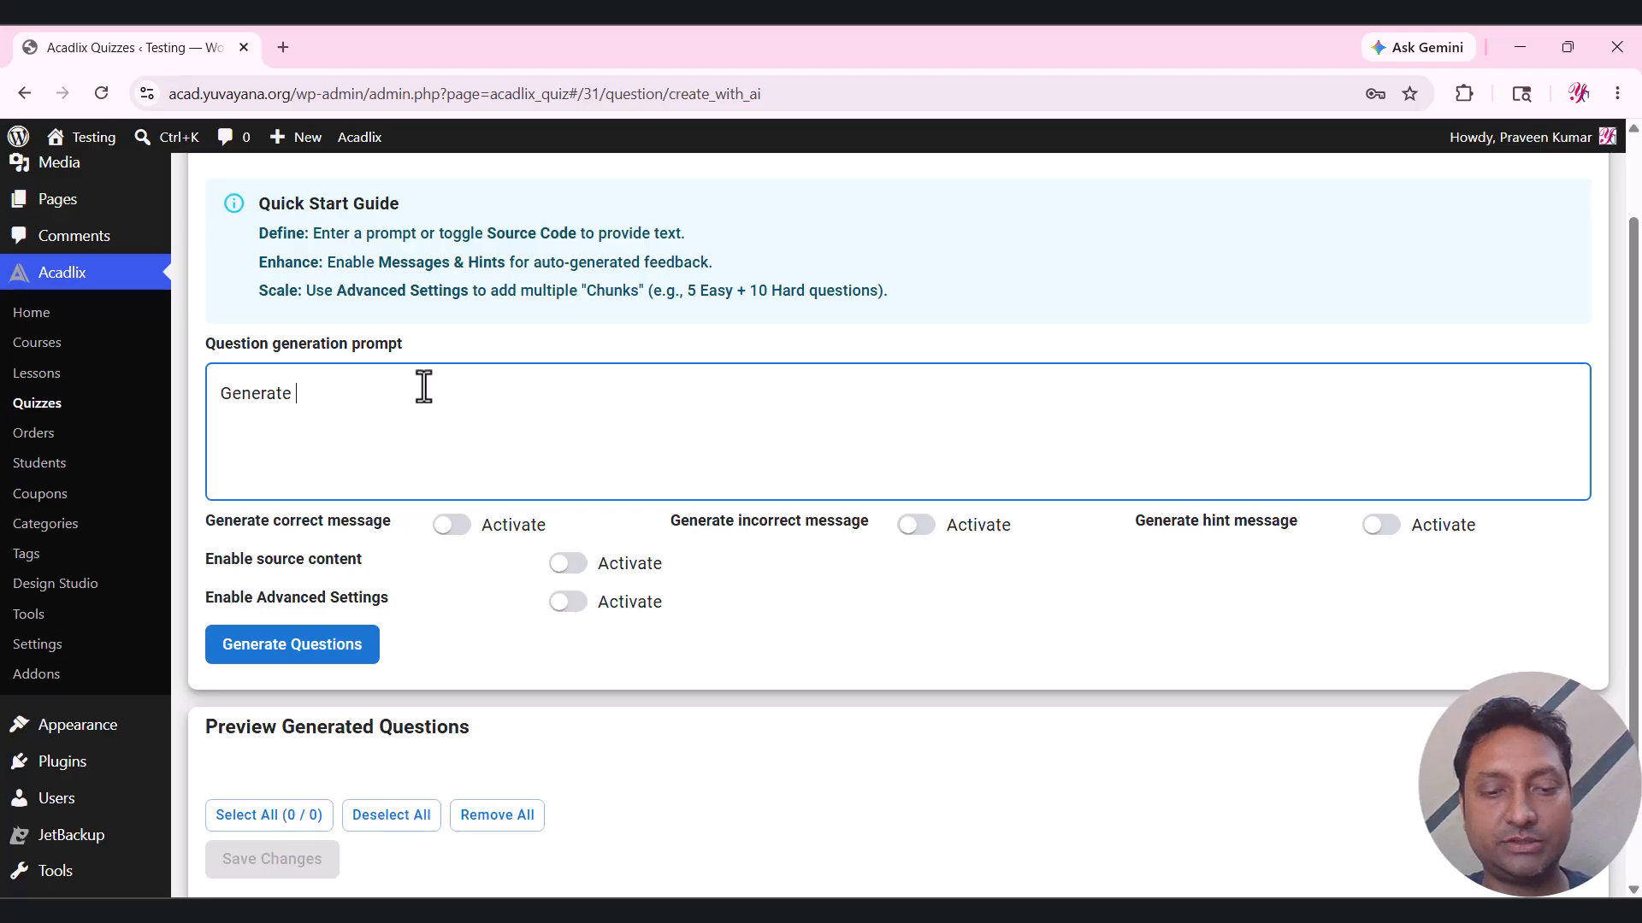
pyautogui.write('5 que')
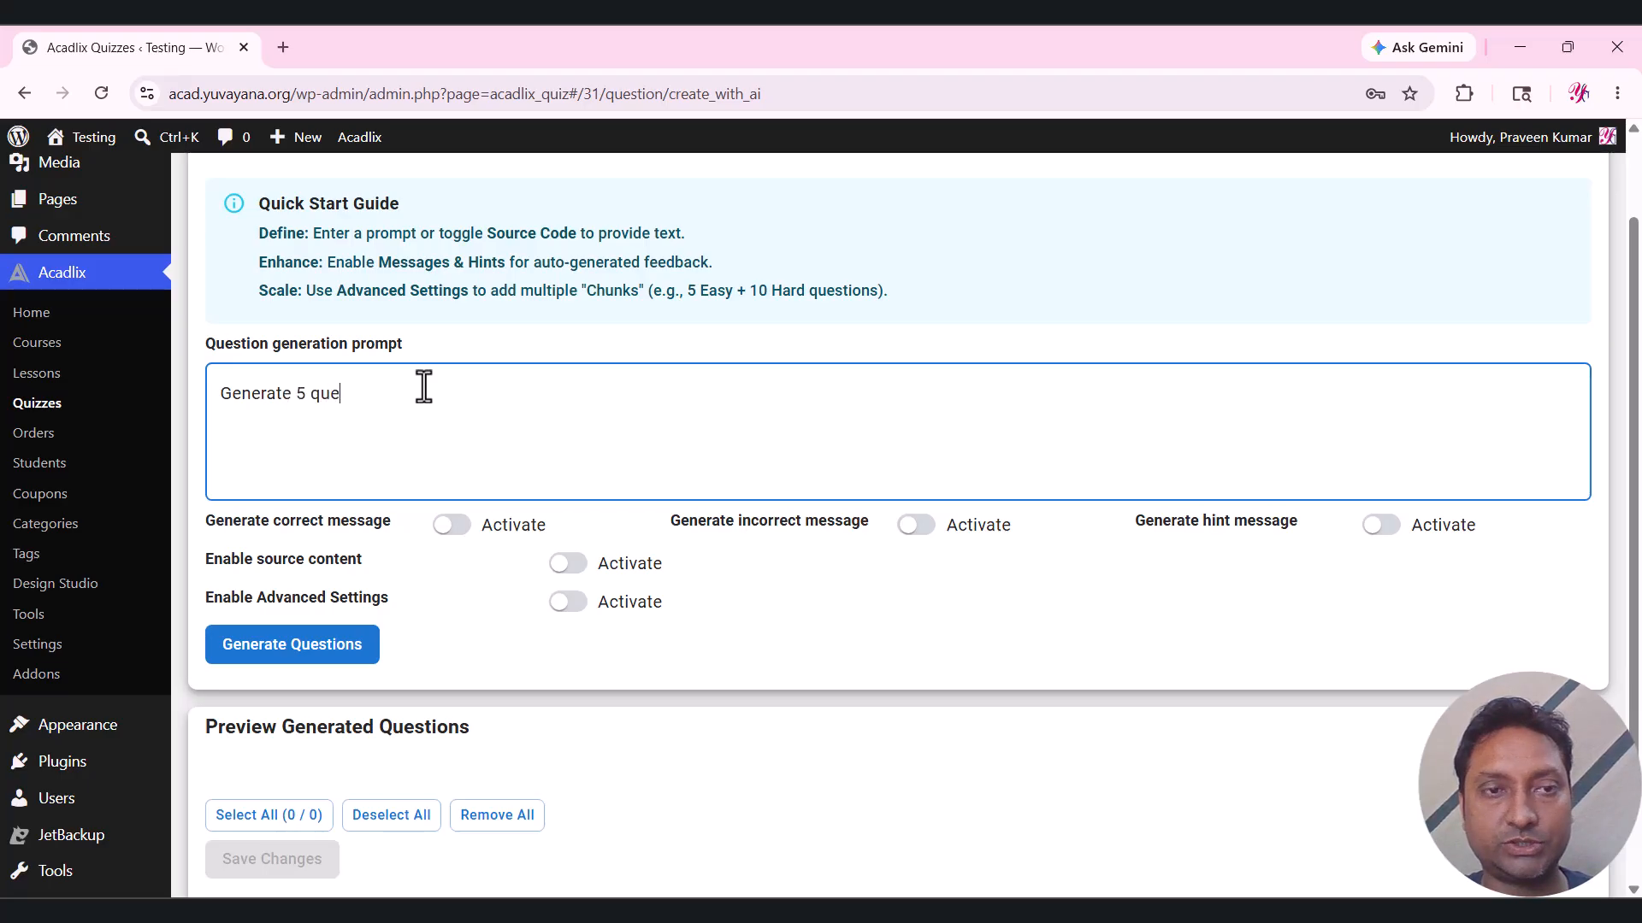
pyautogui.write('stions on')
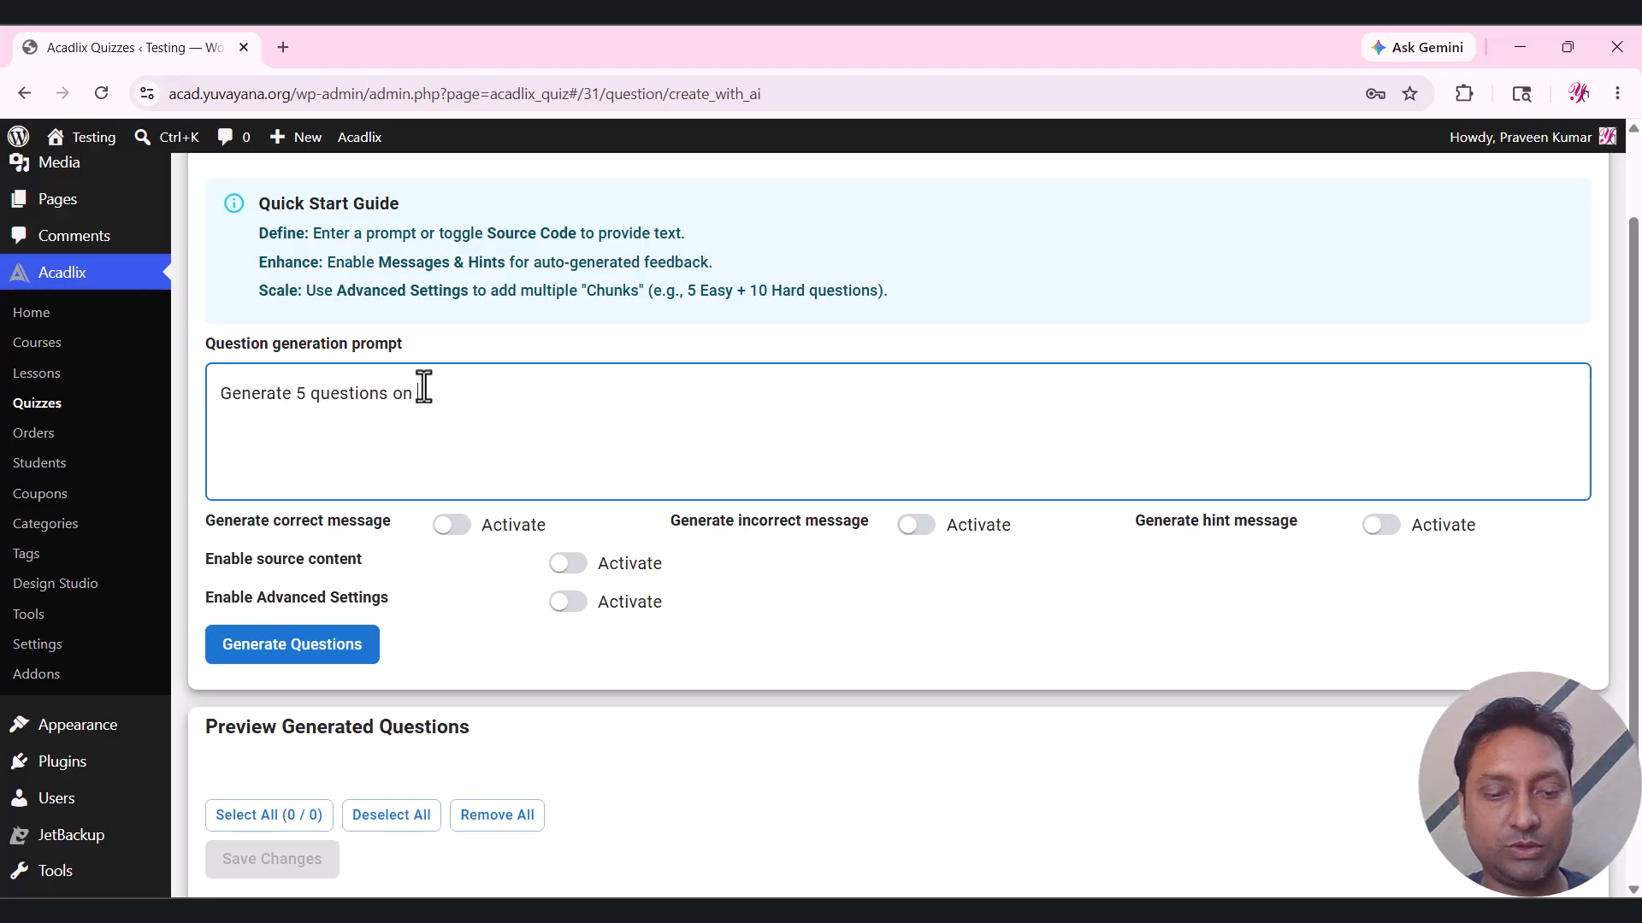
pyautogui.write(' verb.')
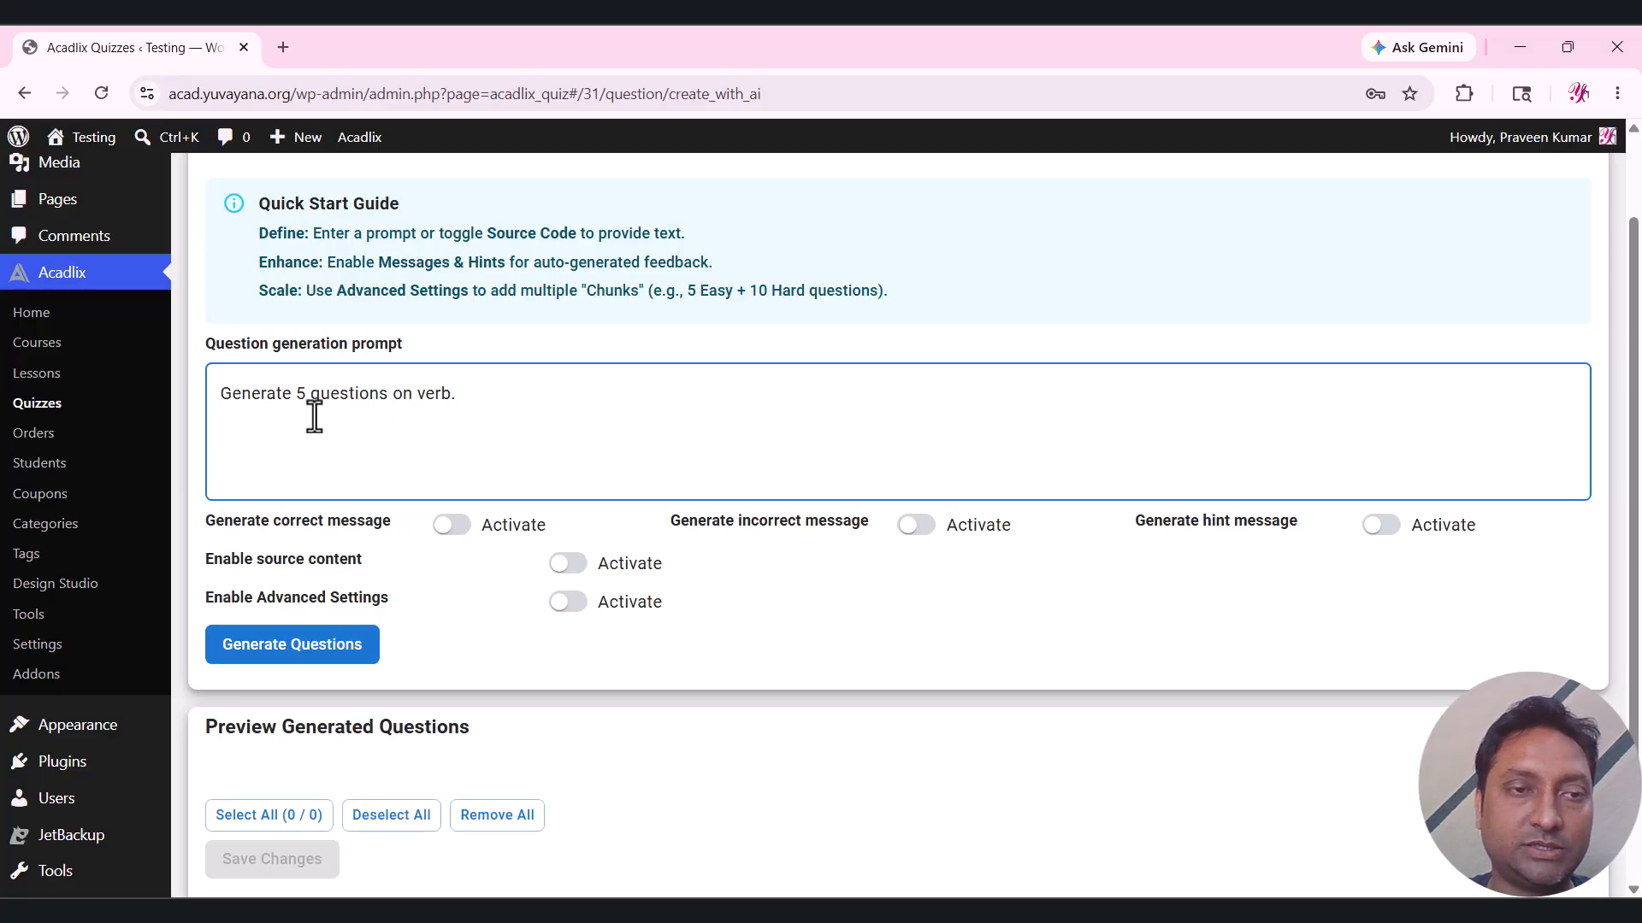
pyautogui.moveTo(296, 392); pyautogui.dragTo(642, 372)
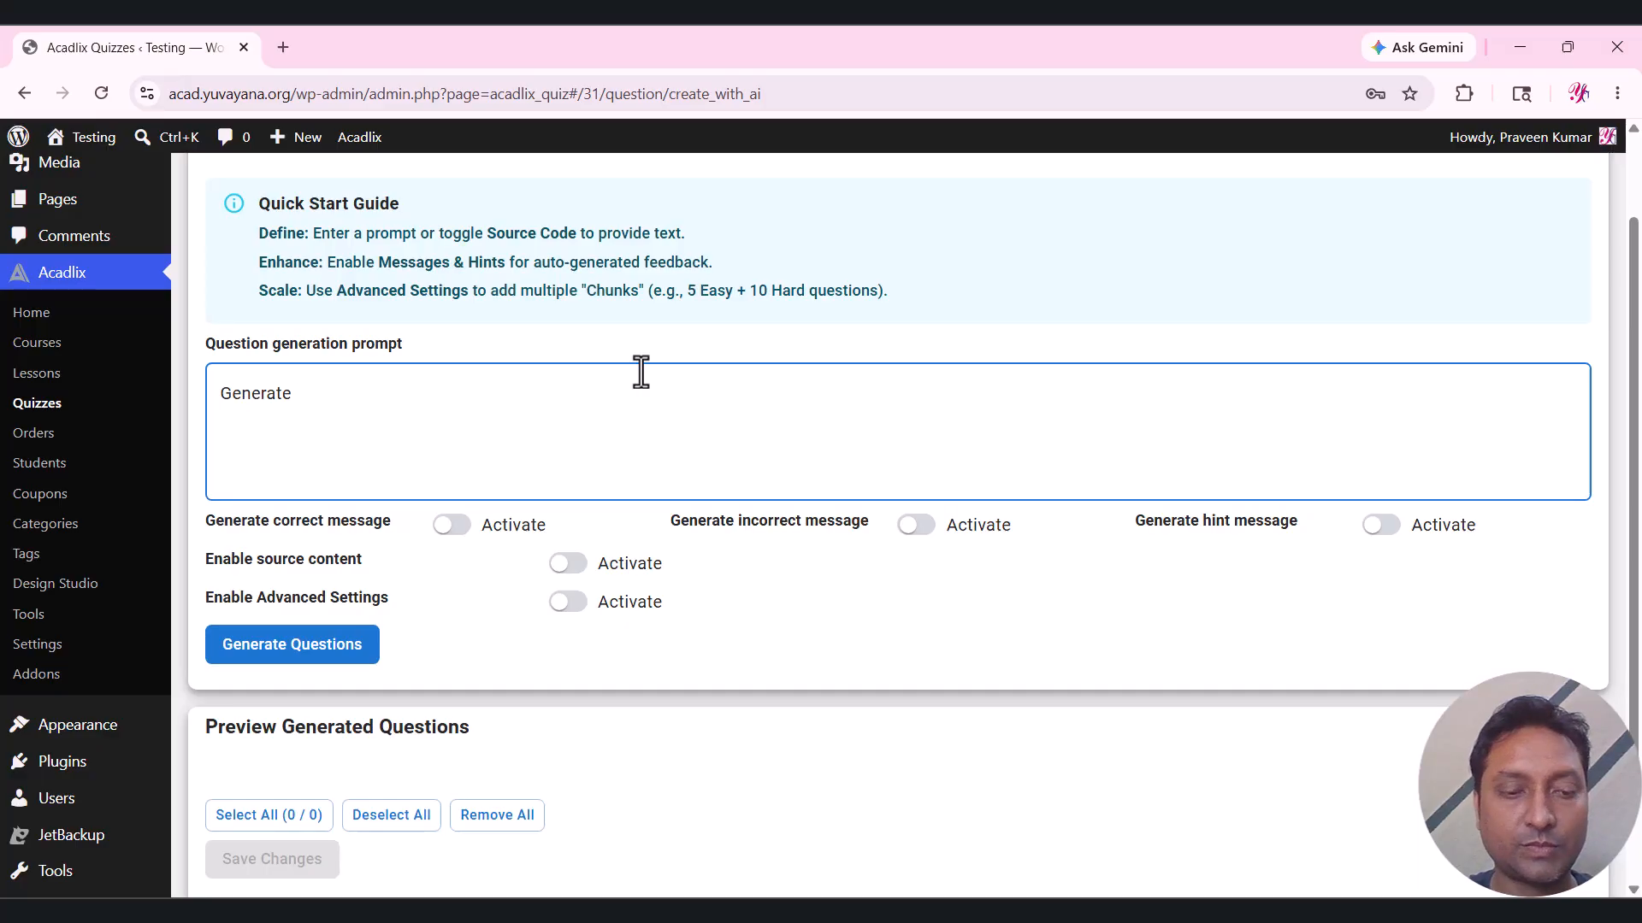
pyautogui.write('single ')
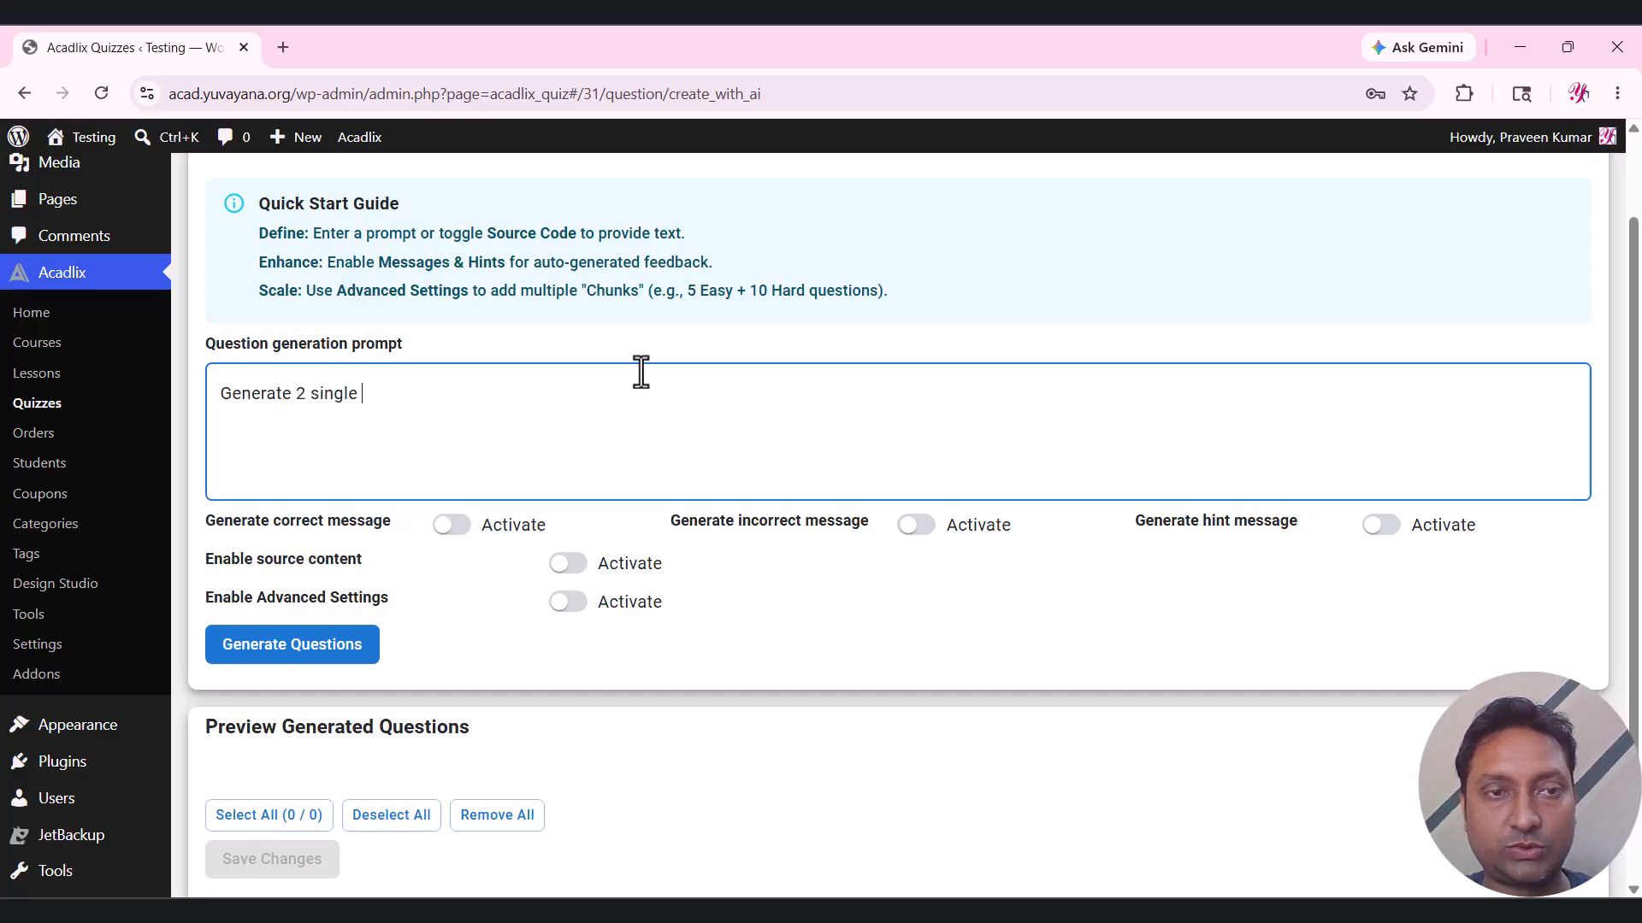
pyautogui.write('choice qu')
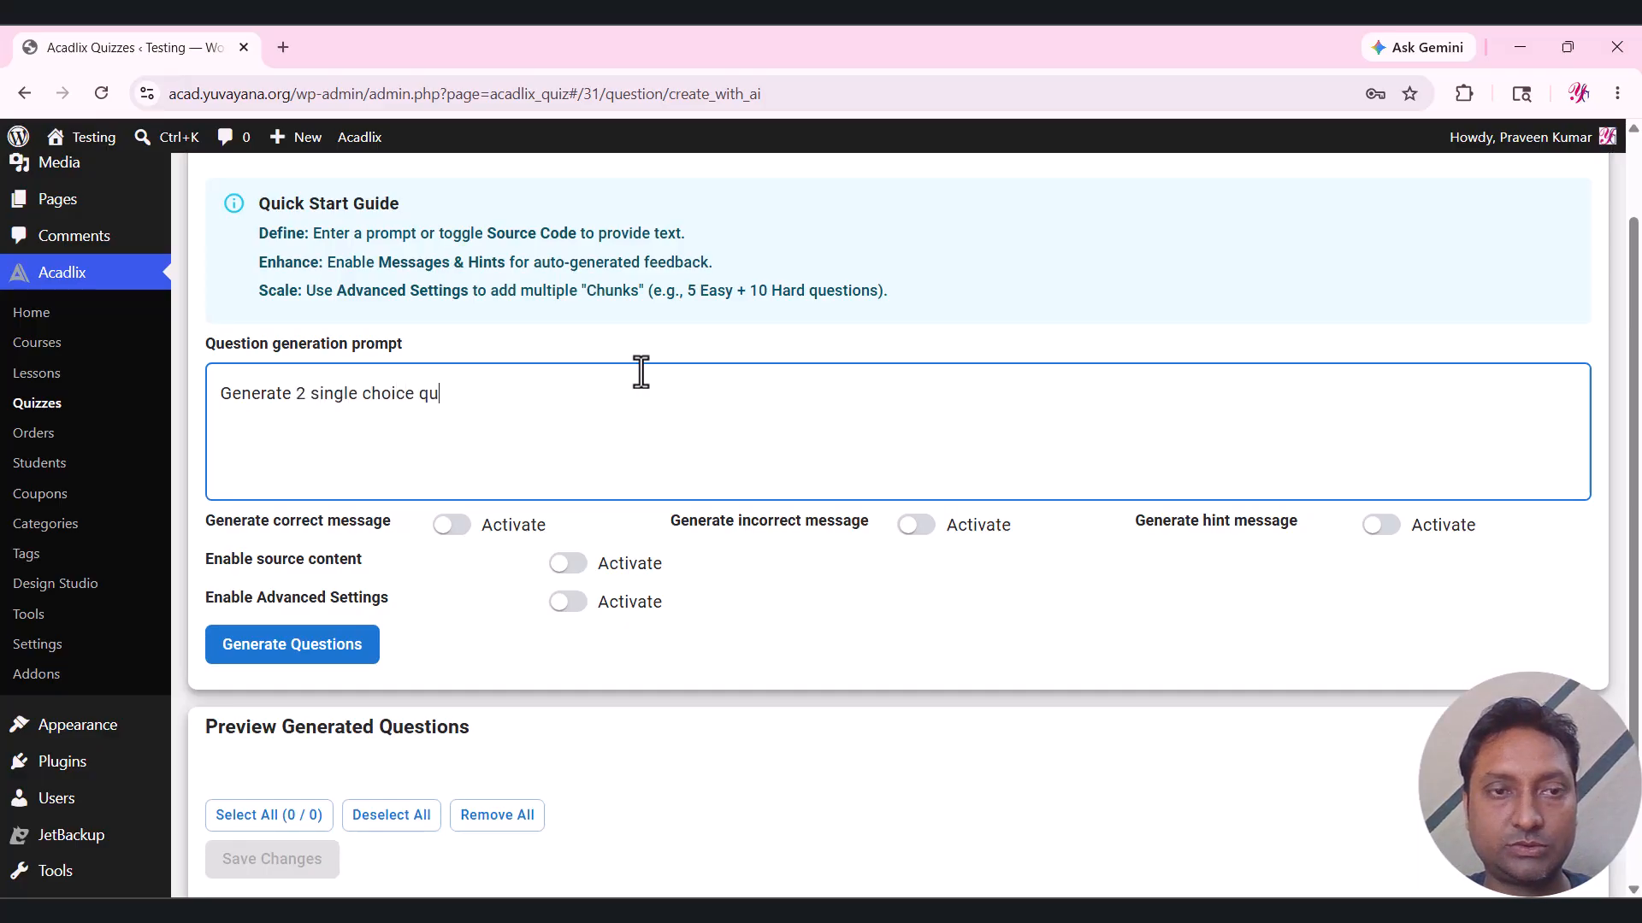
pyautogui.write('estions,')
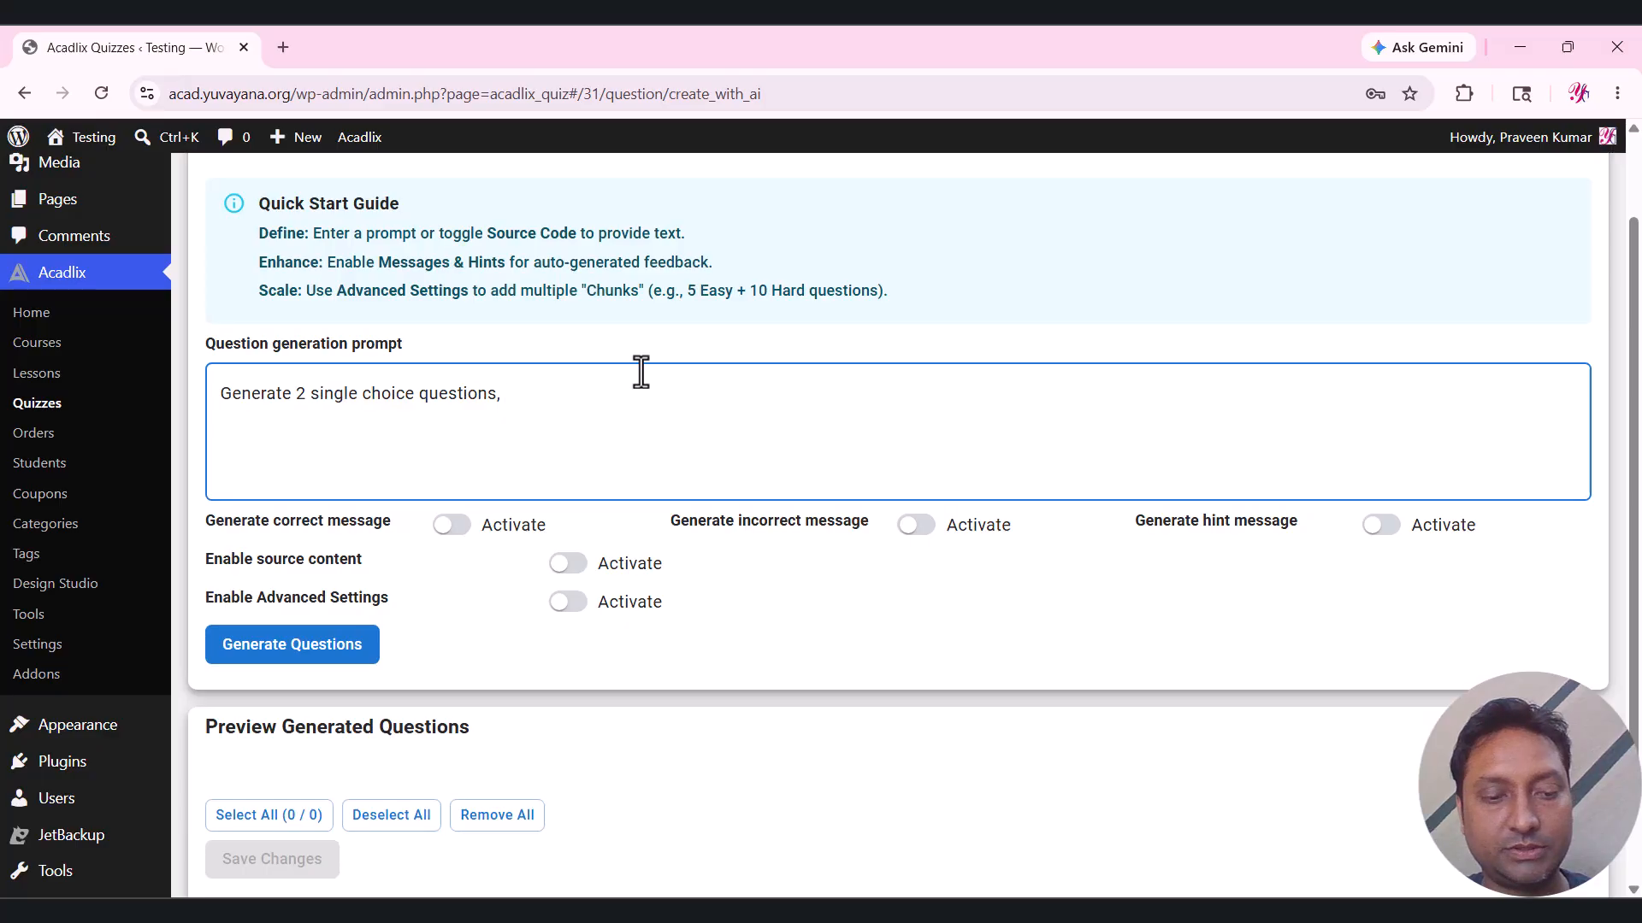
pyautogui.write(' 2 multi')
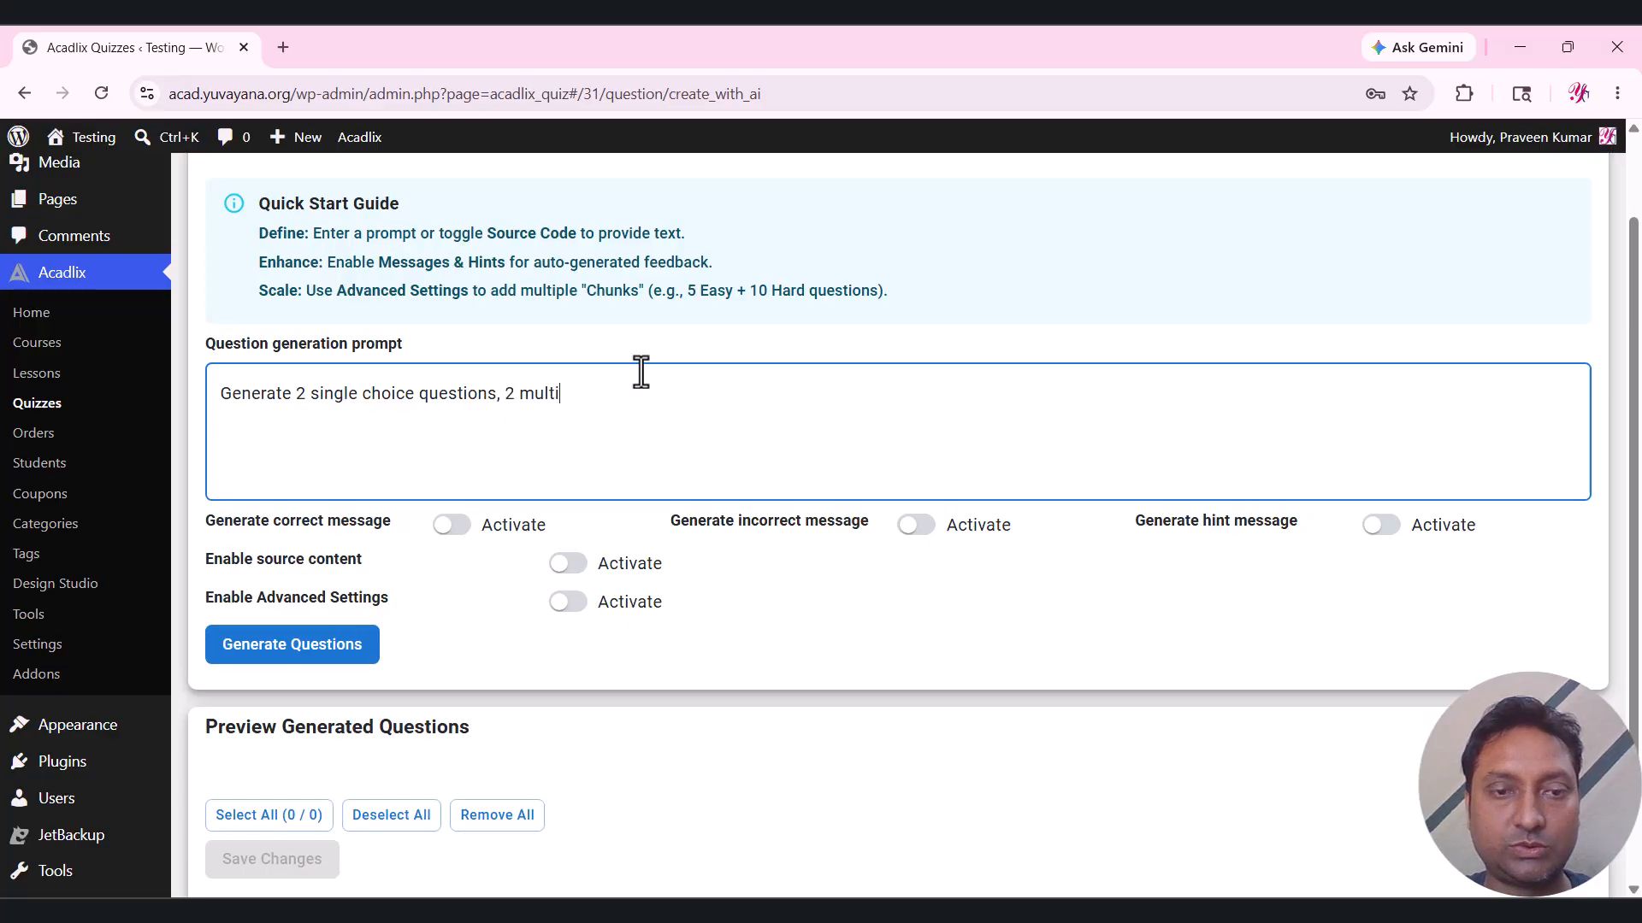
pyautogui.write(' choice, ')
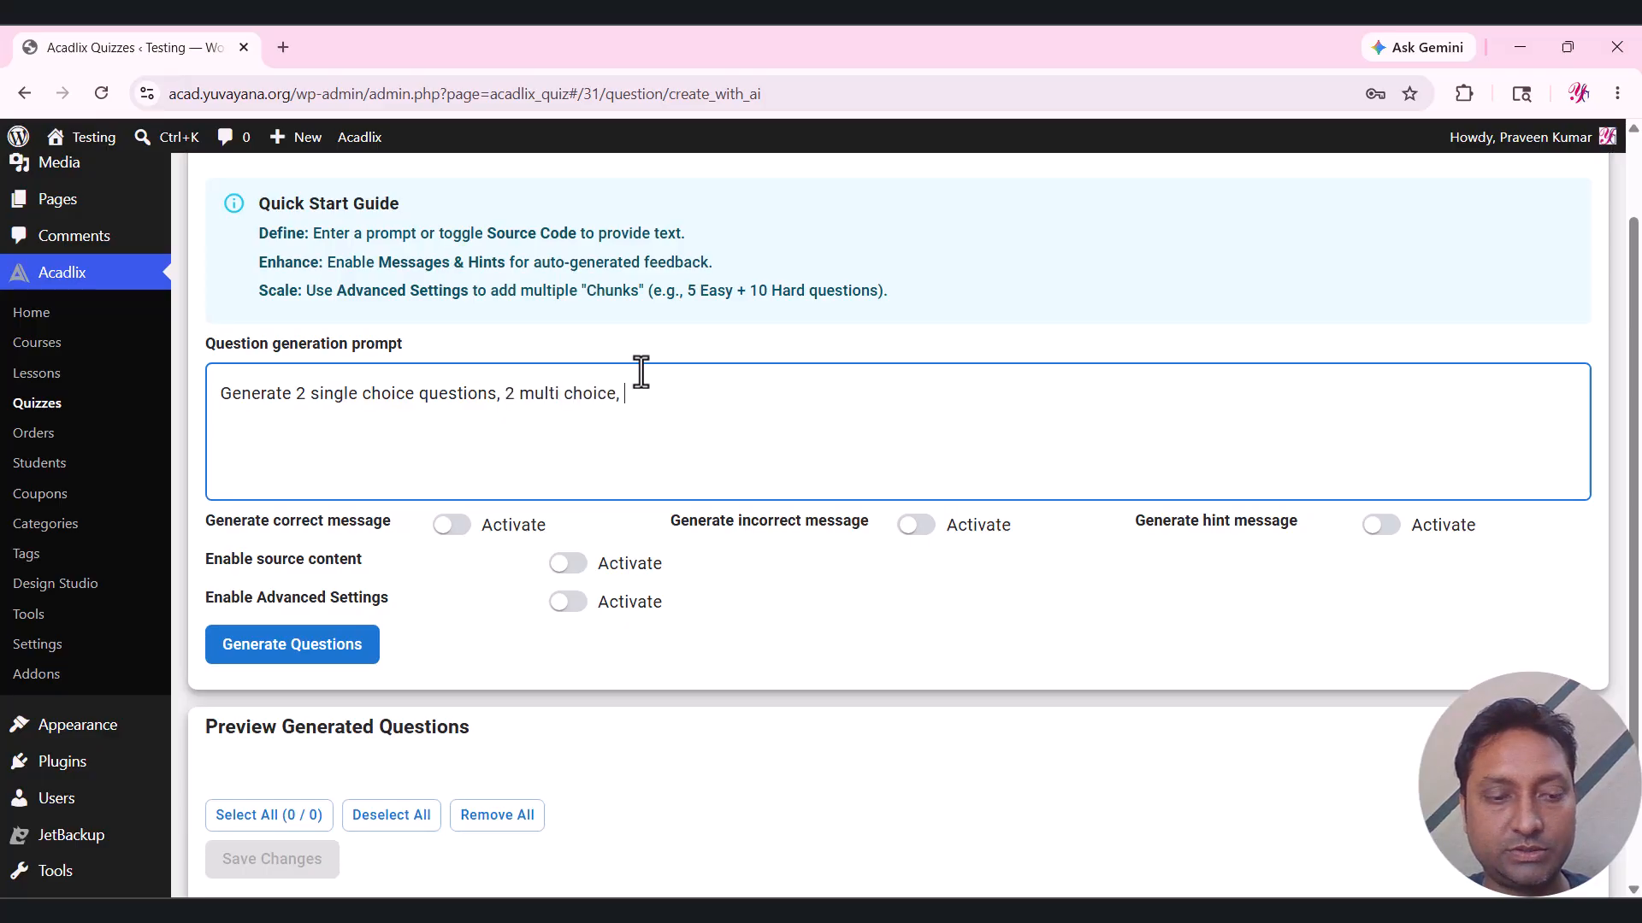
pyautogui.write('1 fill in the b')
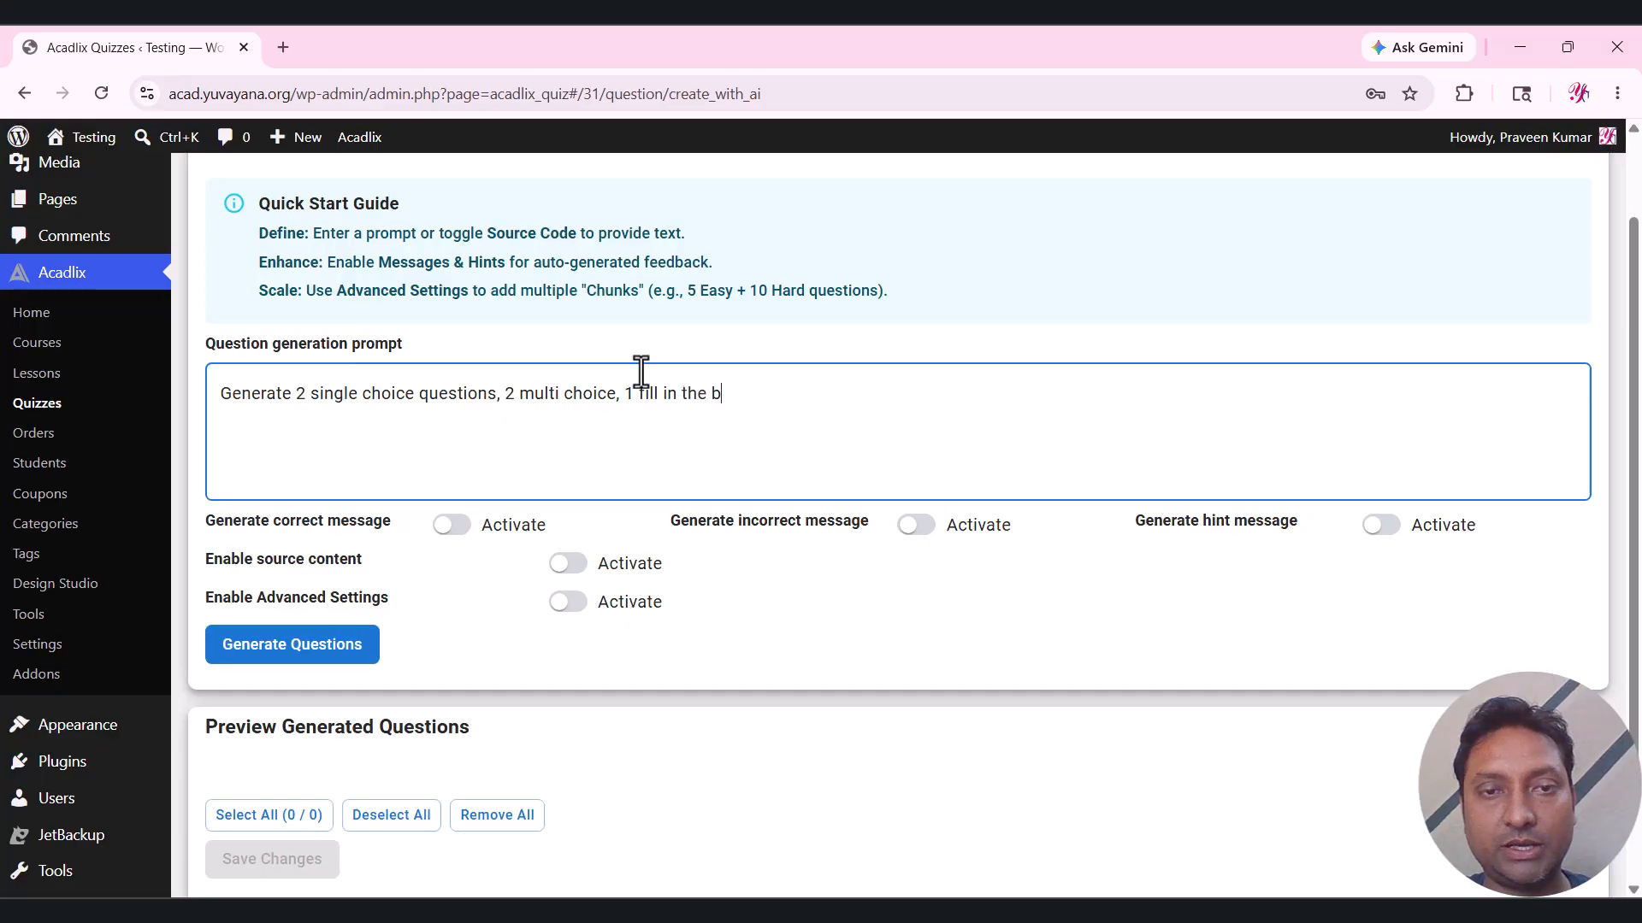
pyautogui.write('lank ')
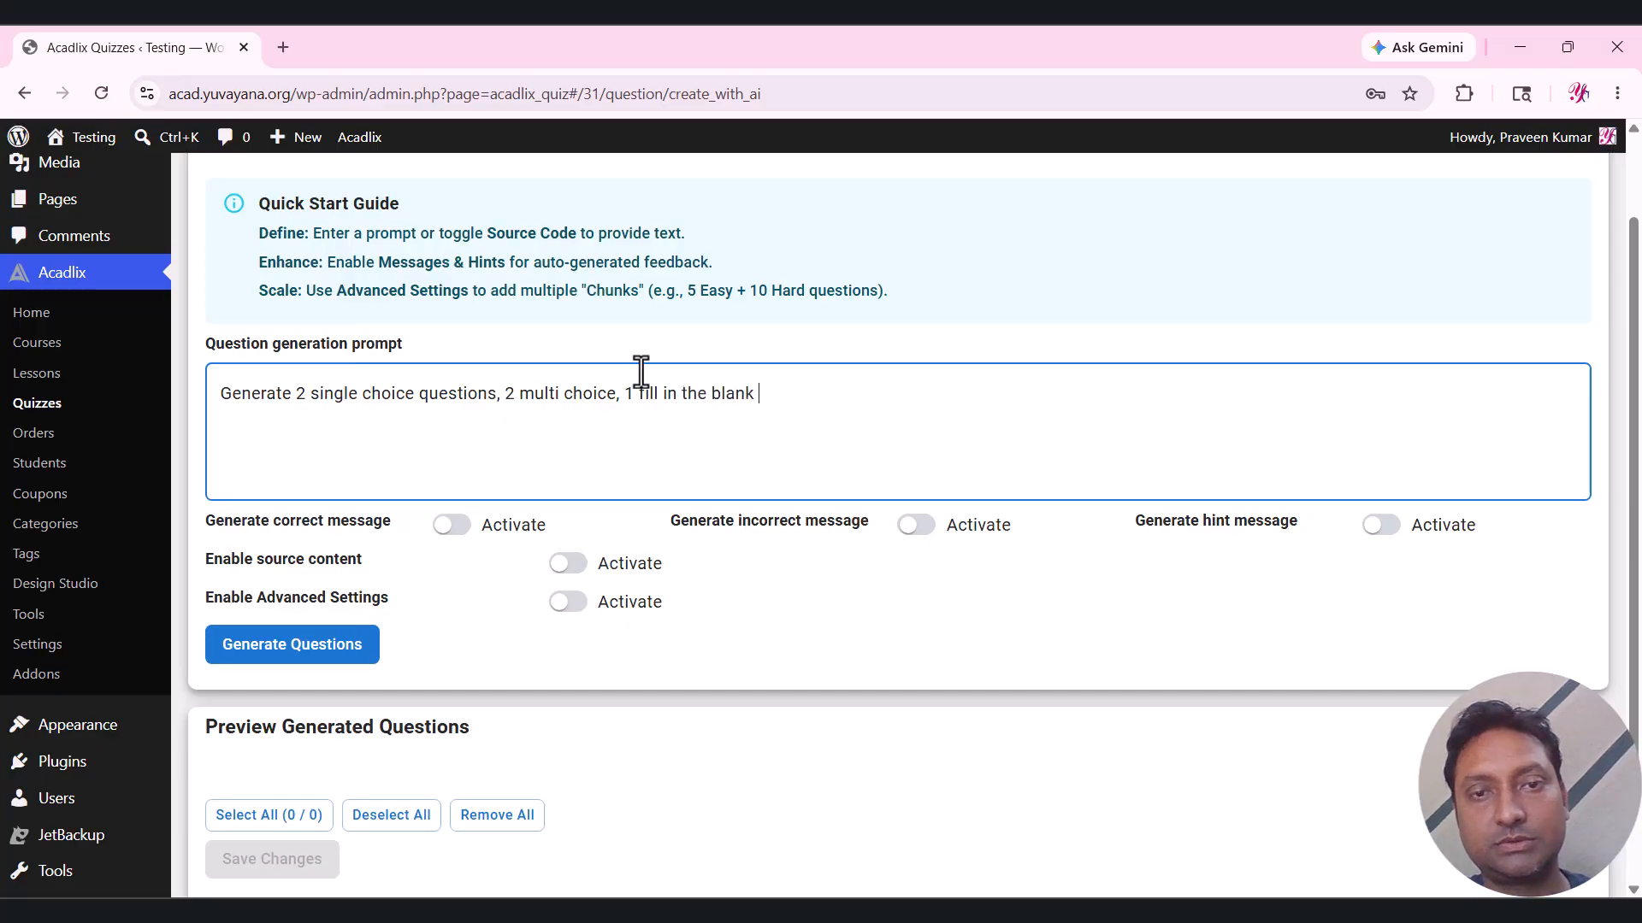
pyautogui.write('and one sorti')
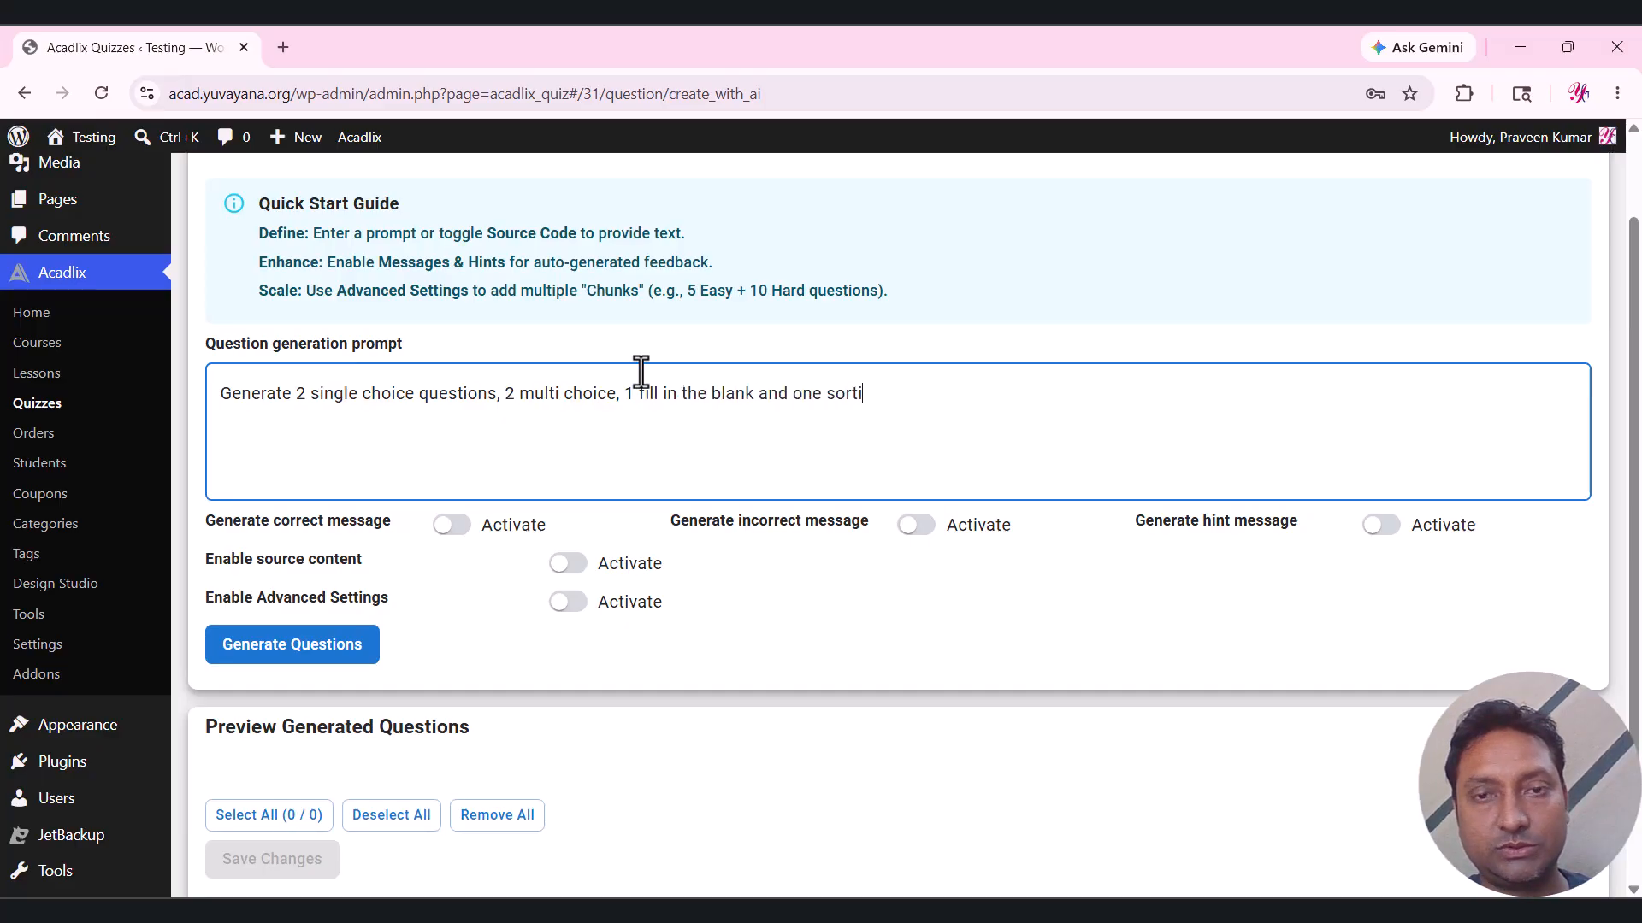
pyautogui.write('ng choice')
pyautogui.press('BackSpace')
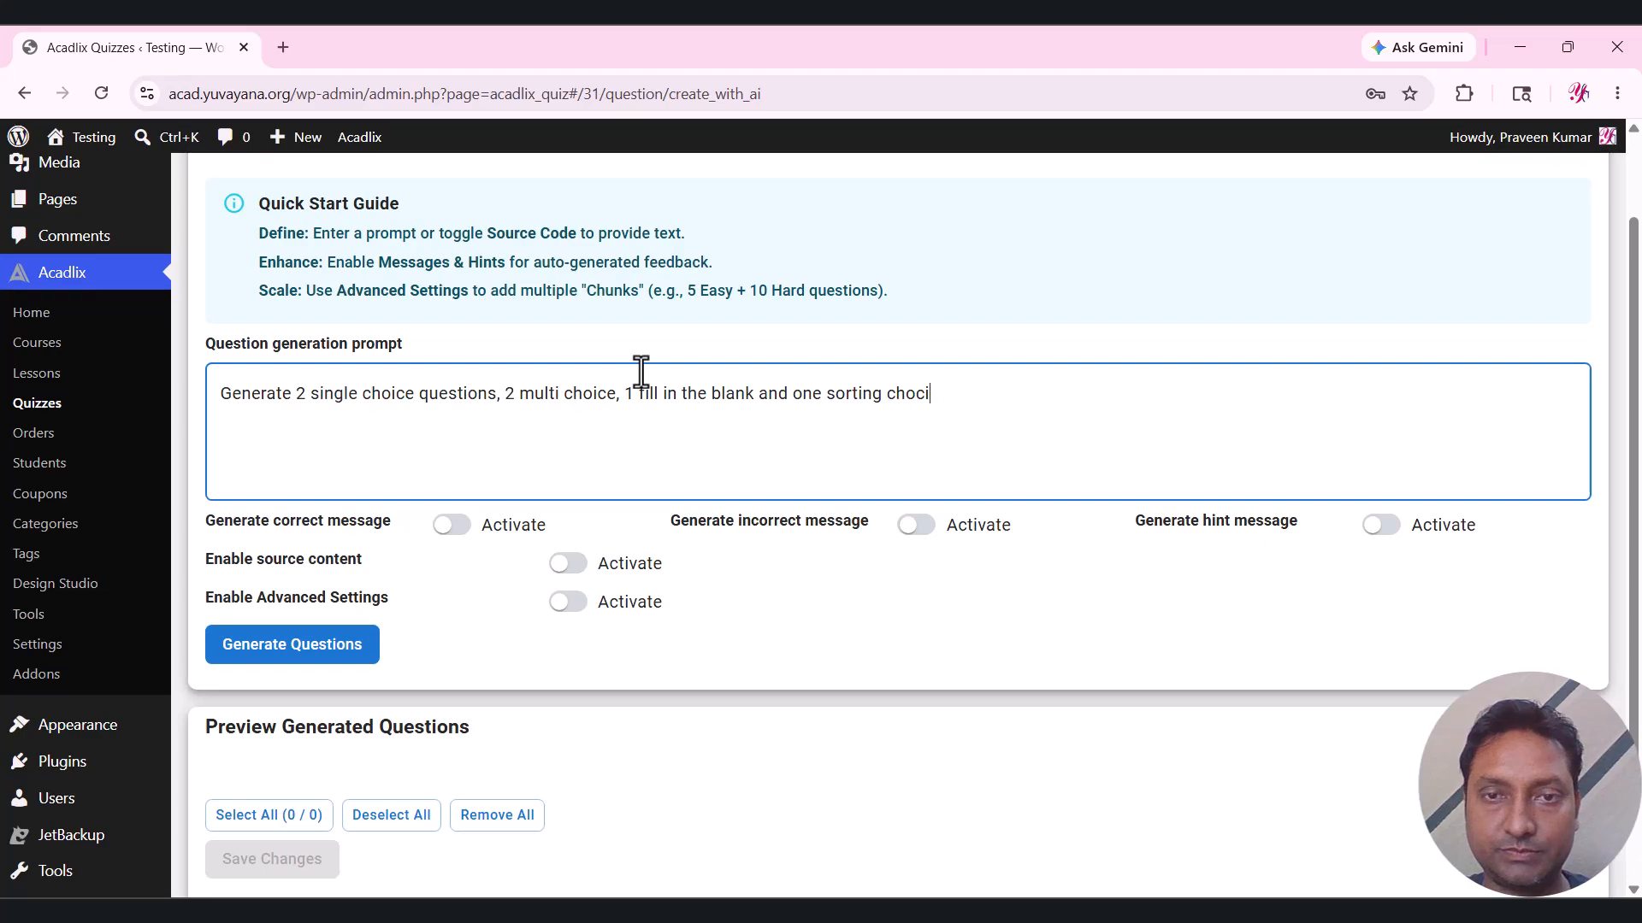
pyautogui.write('e.')
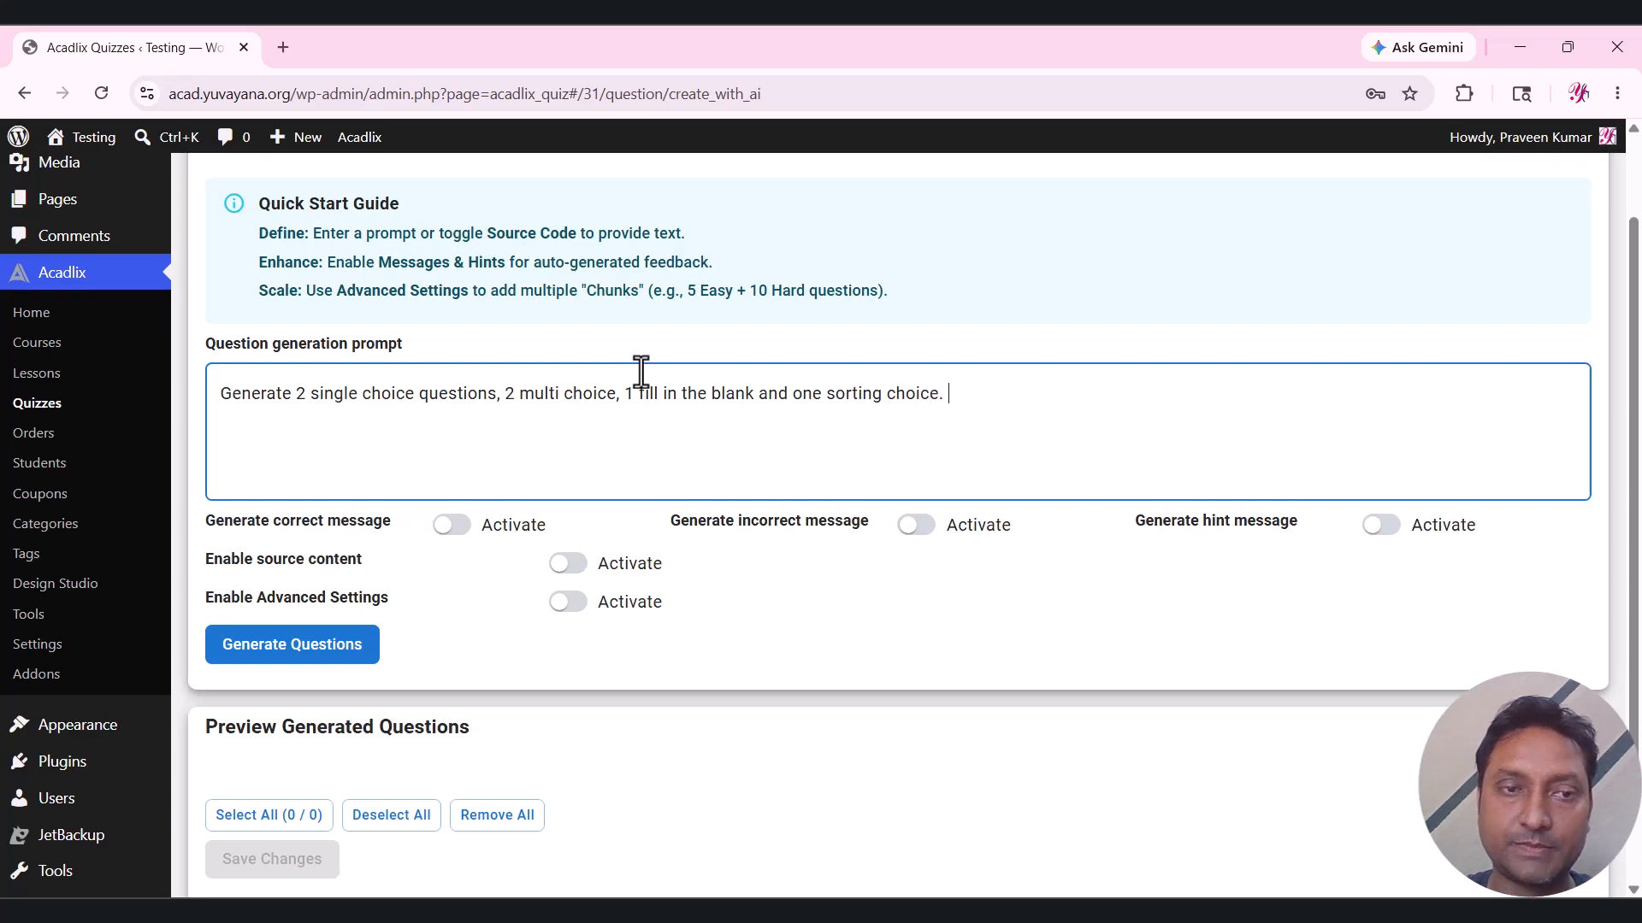
pyautogui.scroll(-1, 641, 371)
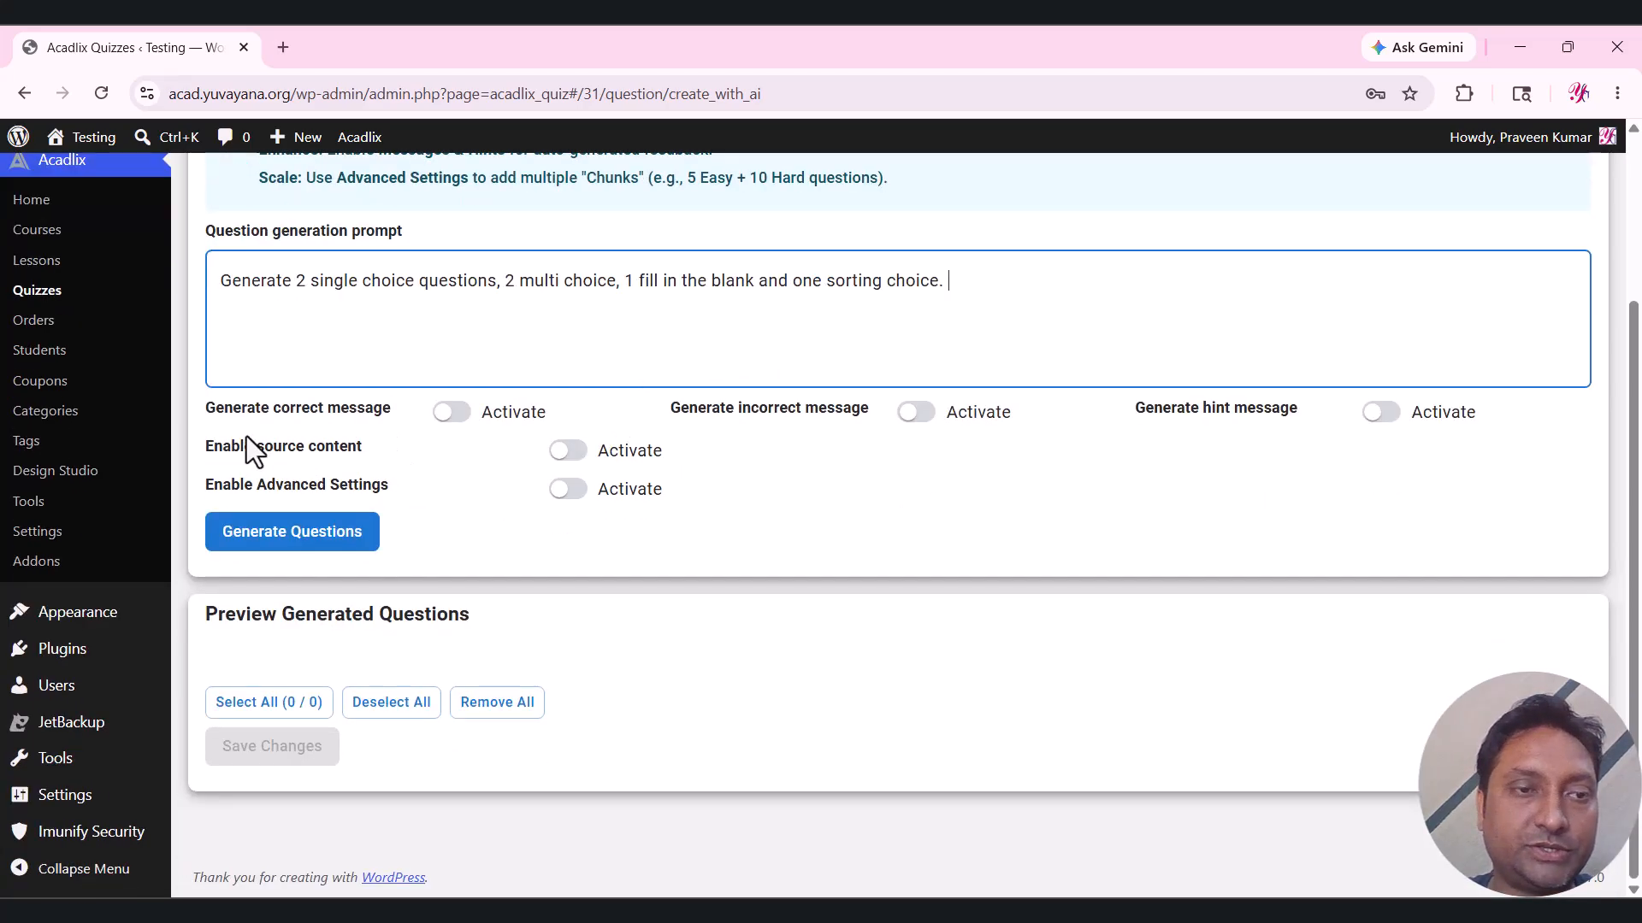
# Enable correct and incorrect answer messages and leave source content switched off.
pyautogui.click(489, 414)
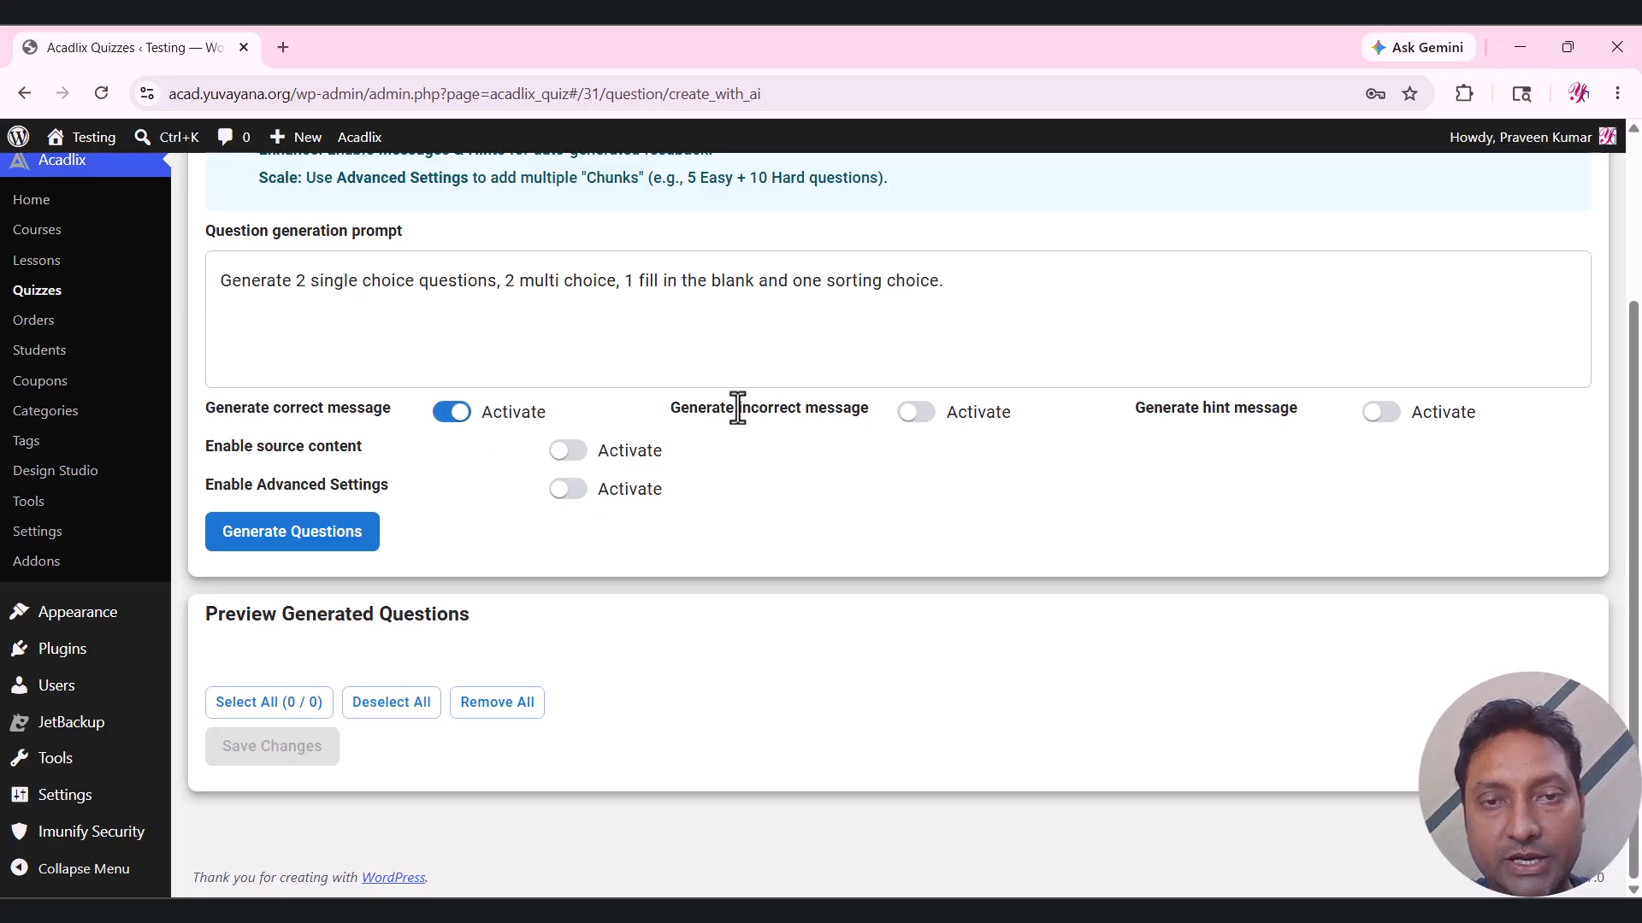
pyautogui.moveTo(737, 409); pyautogui.dragTo(878, 413)
pyautogui.click(980, 419)
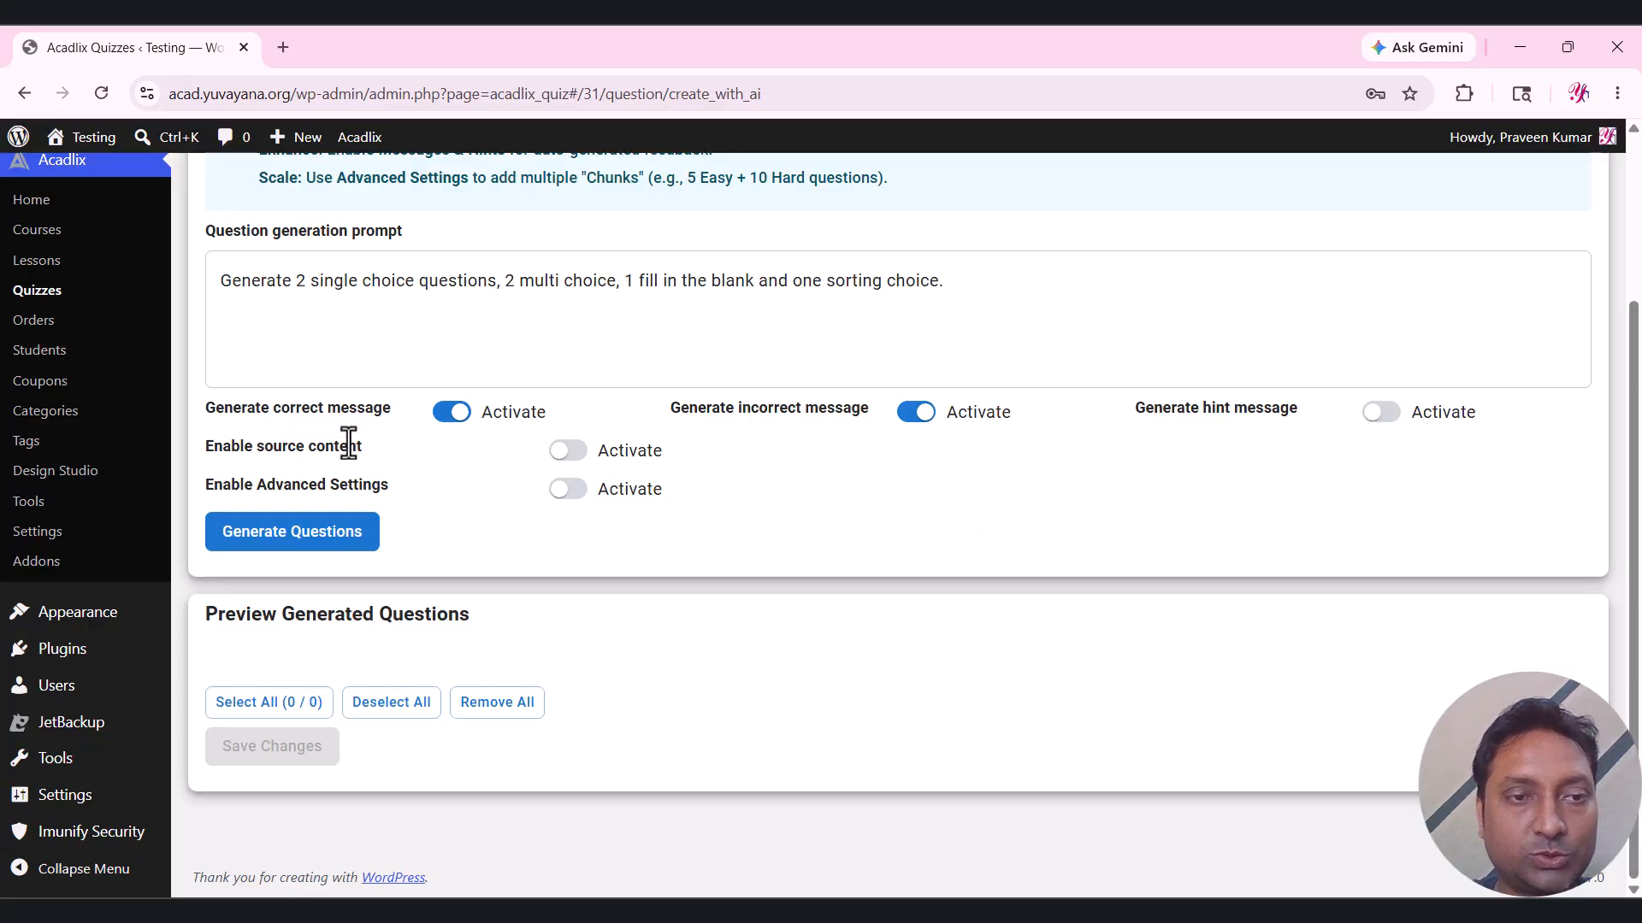
pyautogui.click(567, 456)
pyautogui.scroll(-1, 325, 438)
pyautogui.click(295, 407)
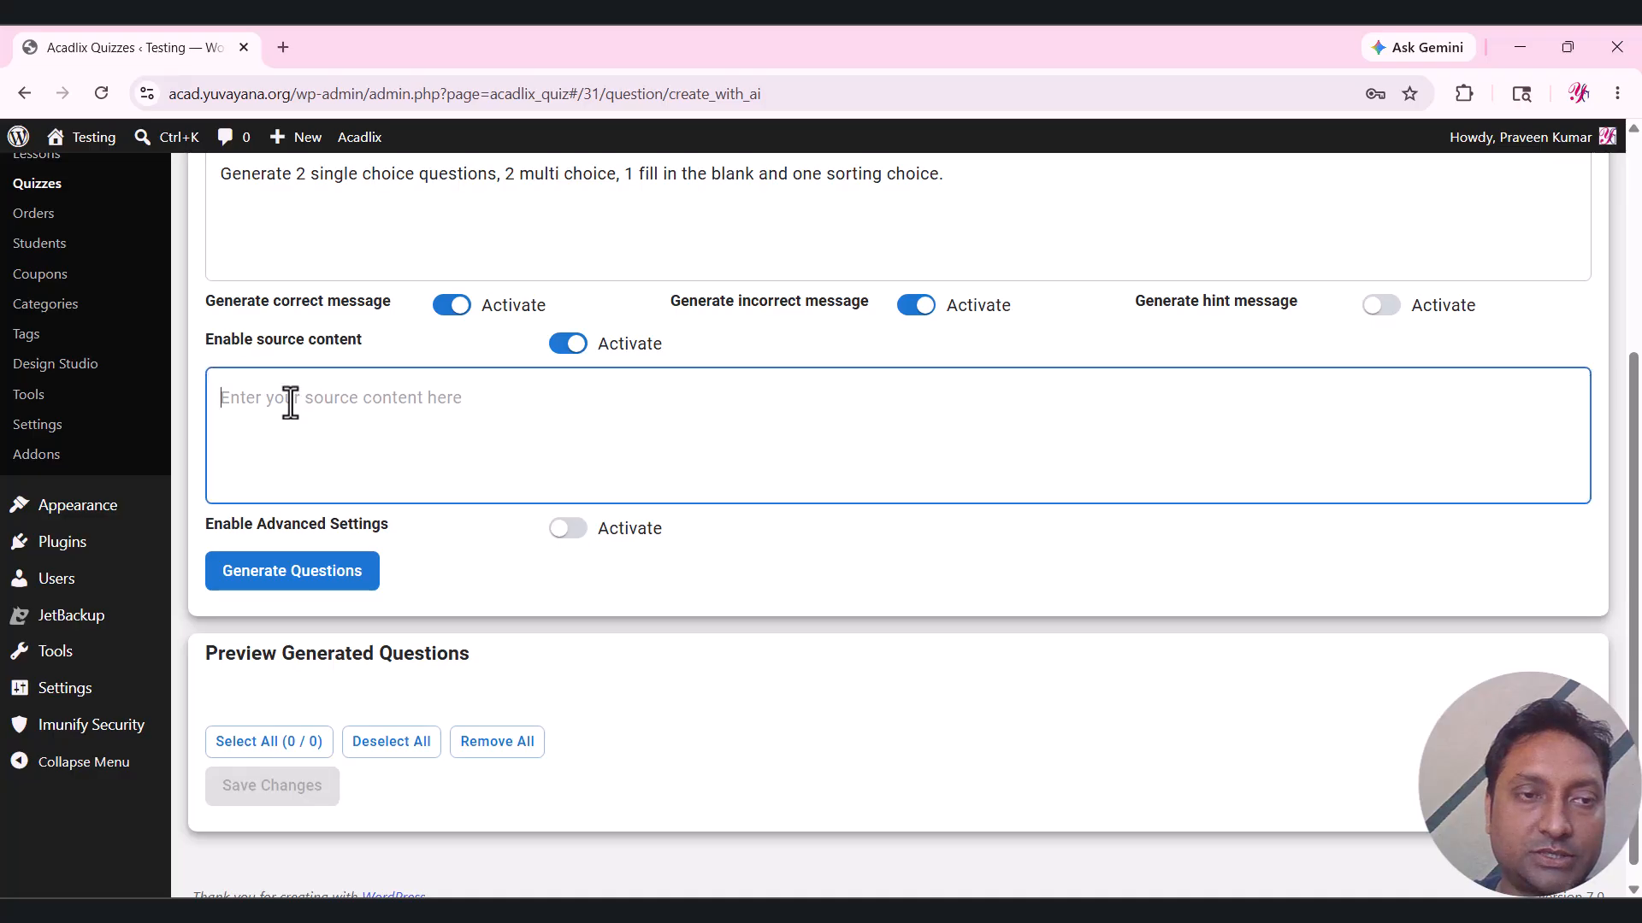
pyautogui.scroll(1, 329, 416)
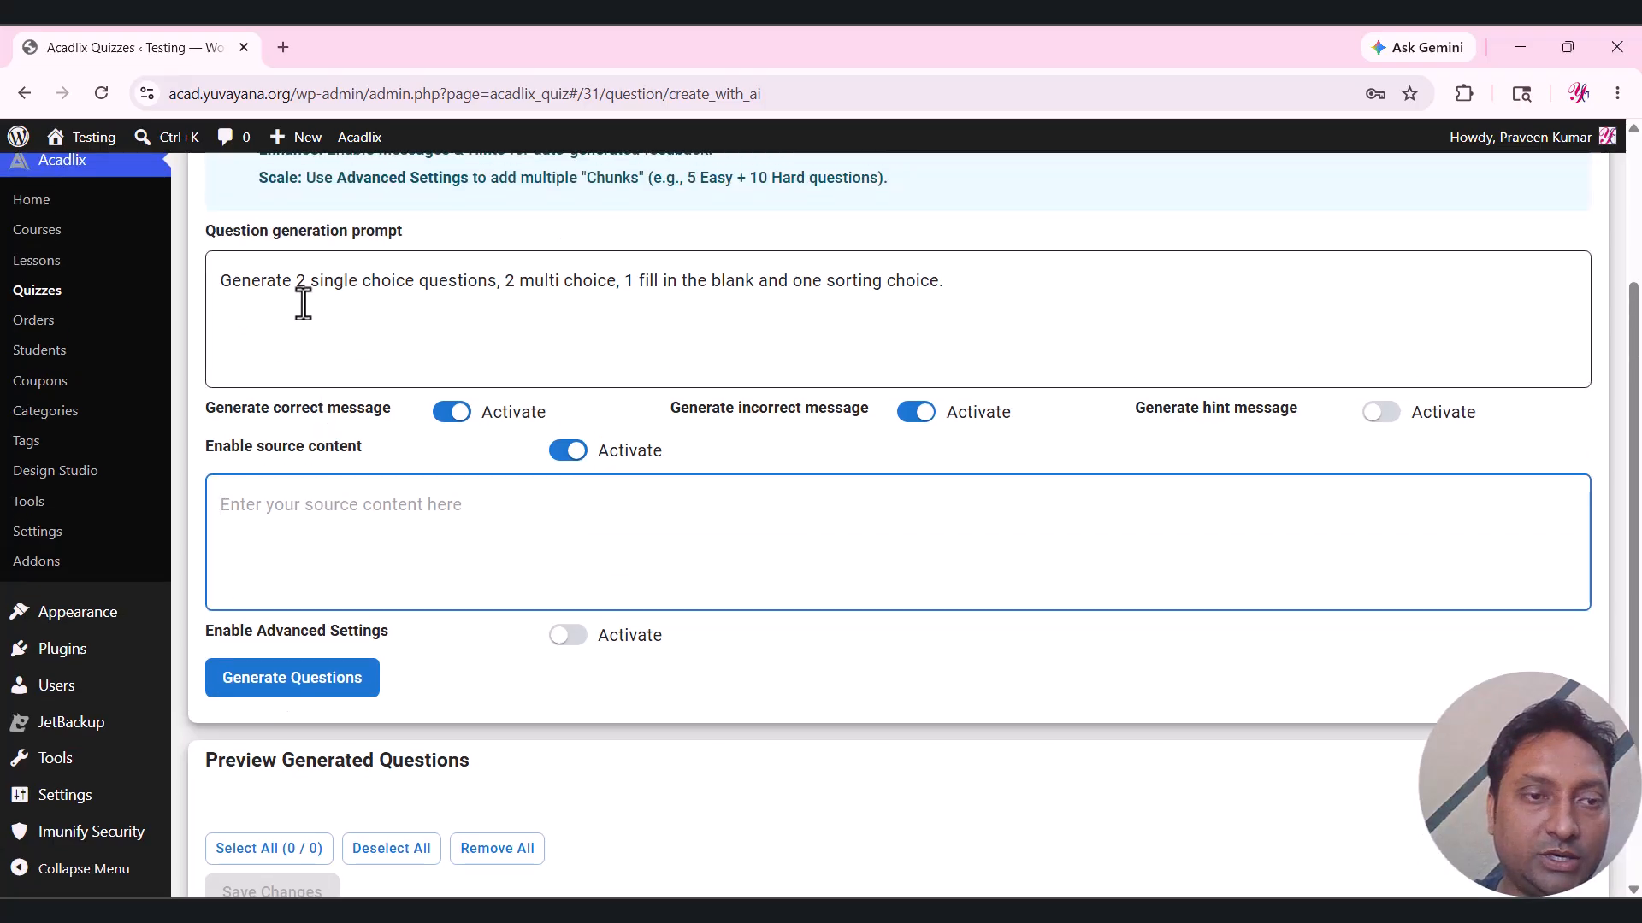
pyautogui.click(568, 453)
# Enable Advanced Settings, remove the extra question chunk, and generate questions from the prompt.
pyautogui.moveTo(207, 485); pyautogui.dragTo(421, 491)
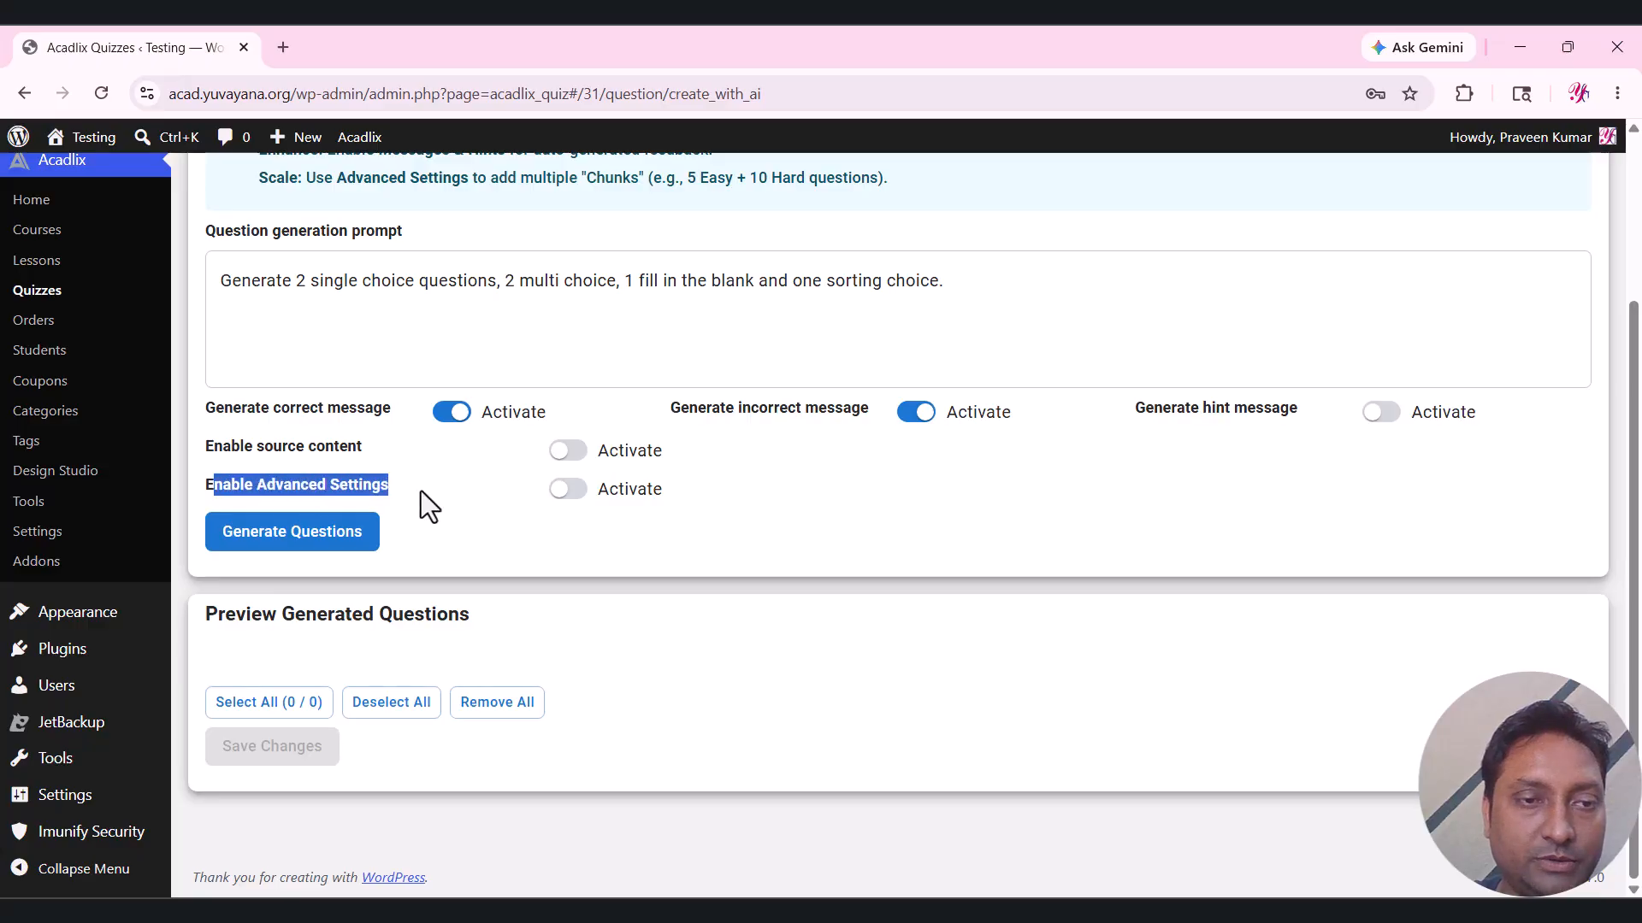
pyautogui.click(435, 491)
pyautogui.click(582, 493)
pyautogui.scroll(-1, 586, 505)
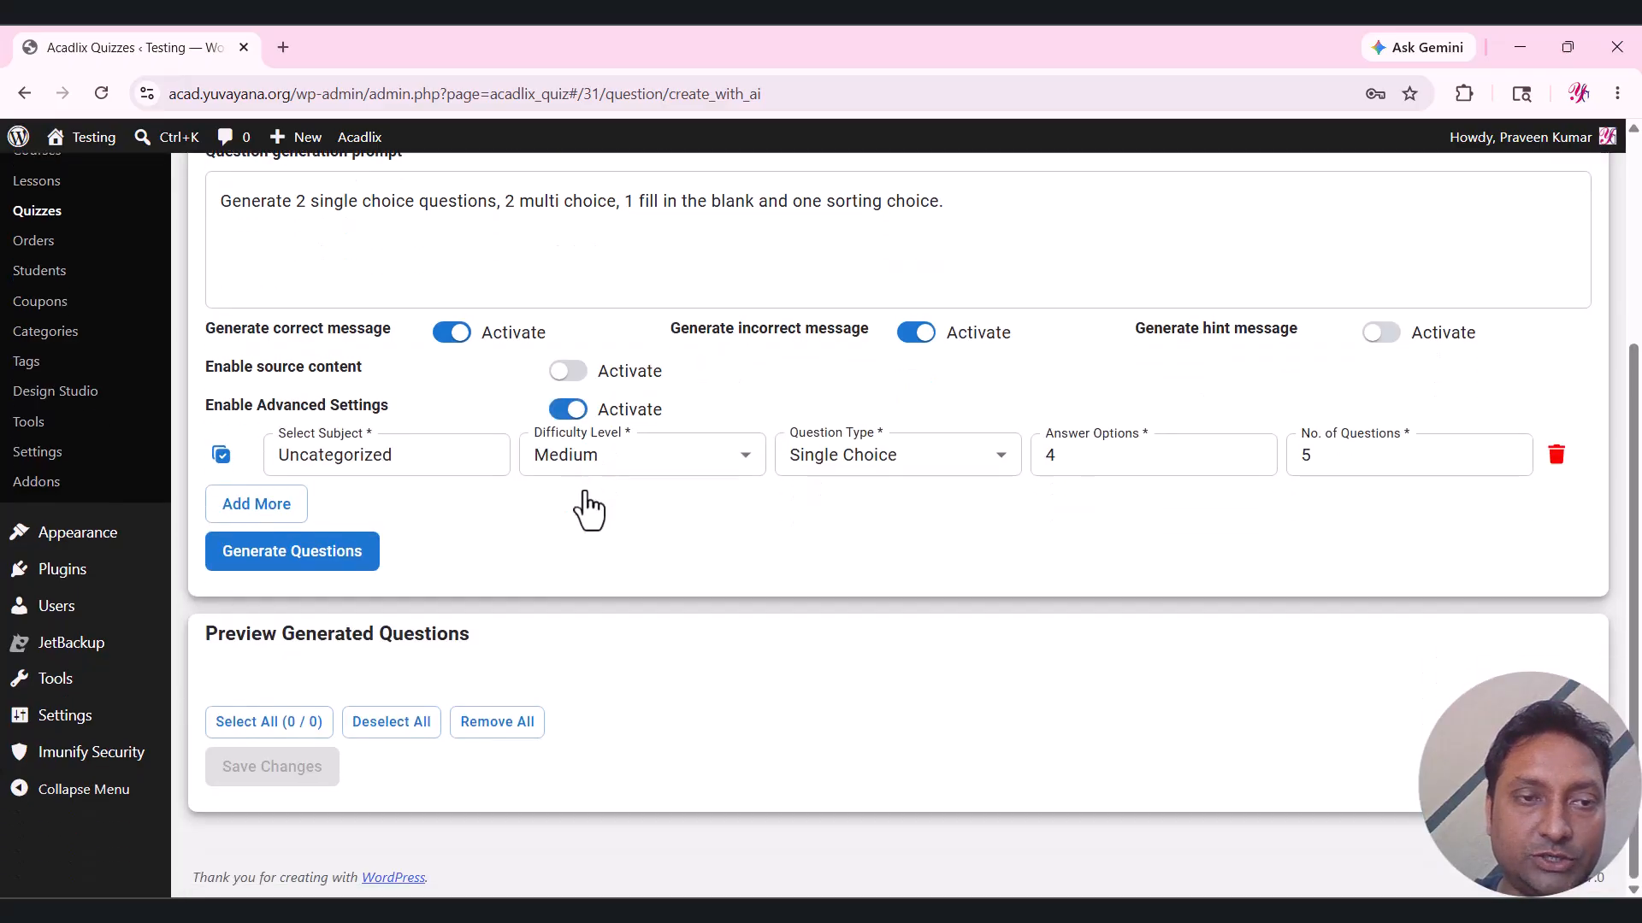
pyautogui.click(433, 452)
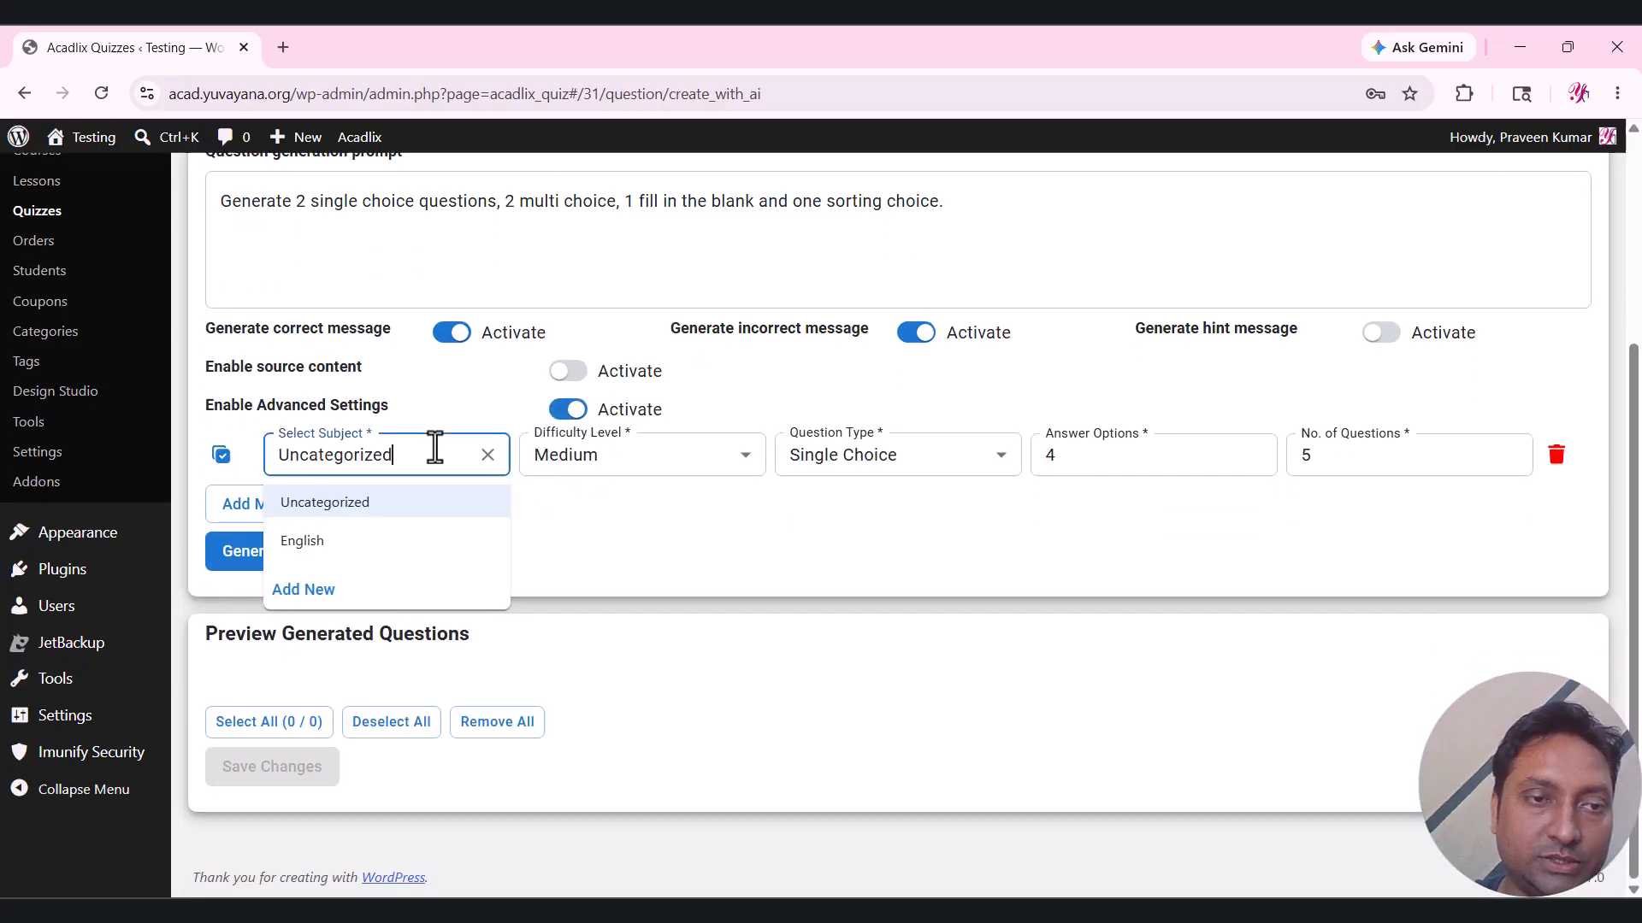
pyautogui.click(407, 547)
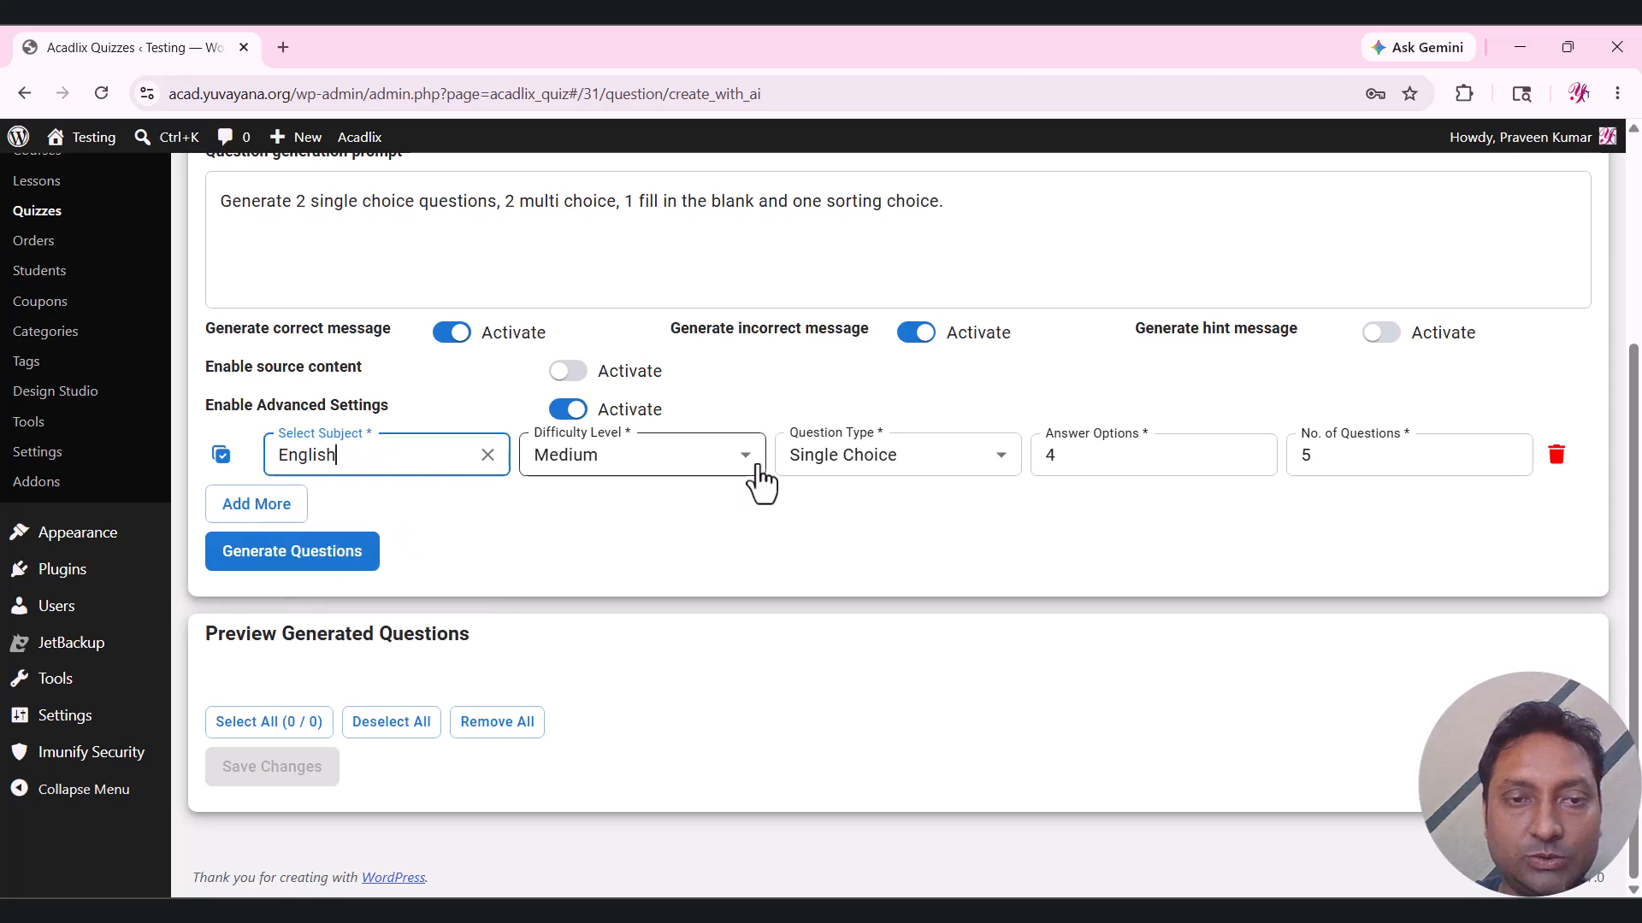
pyautogui.click(1146, 465)
pyautogui.click(1356, 462)
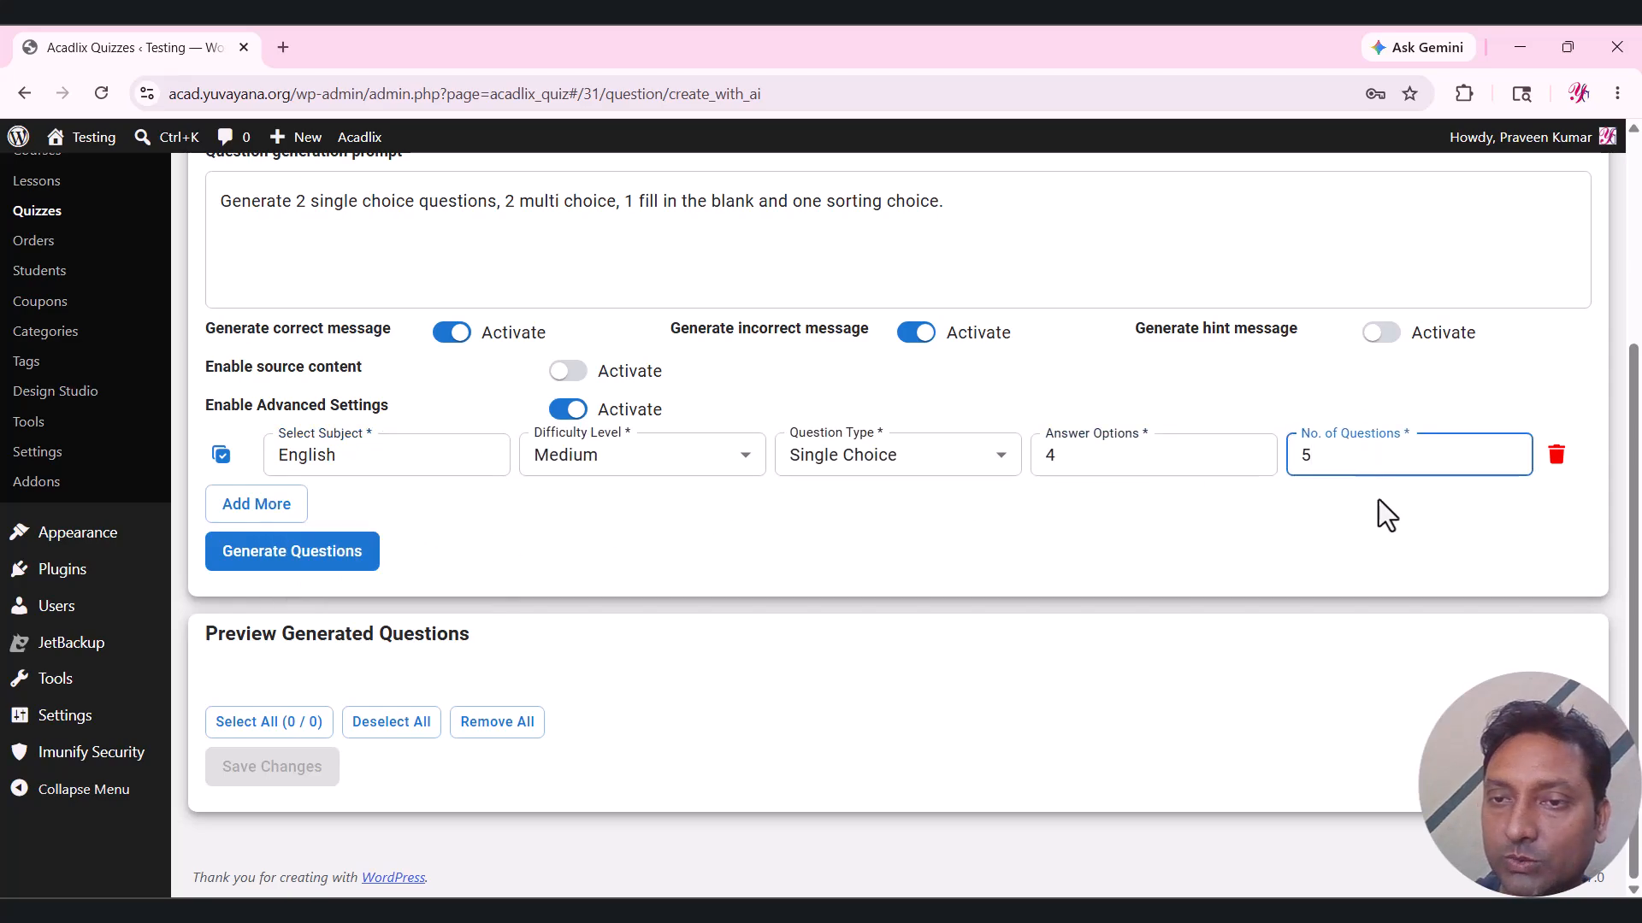
pyautogui.click(1555, 455)
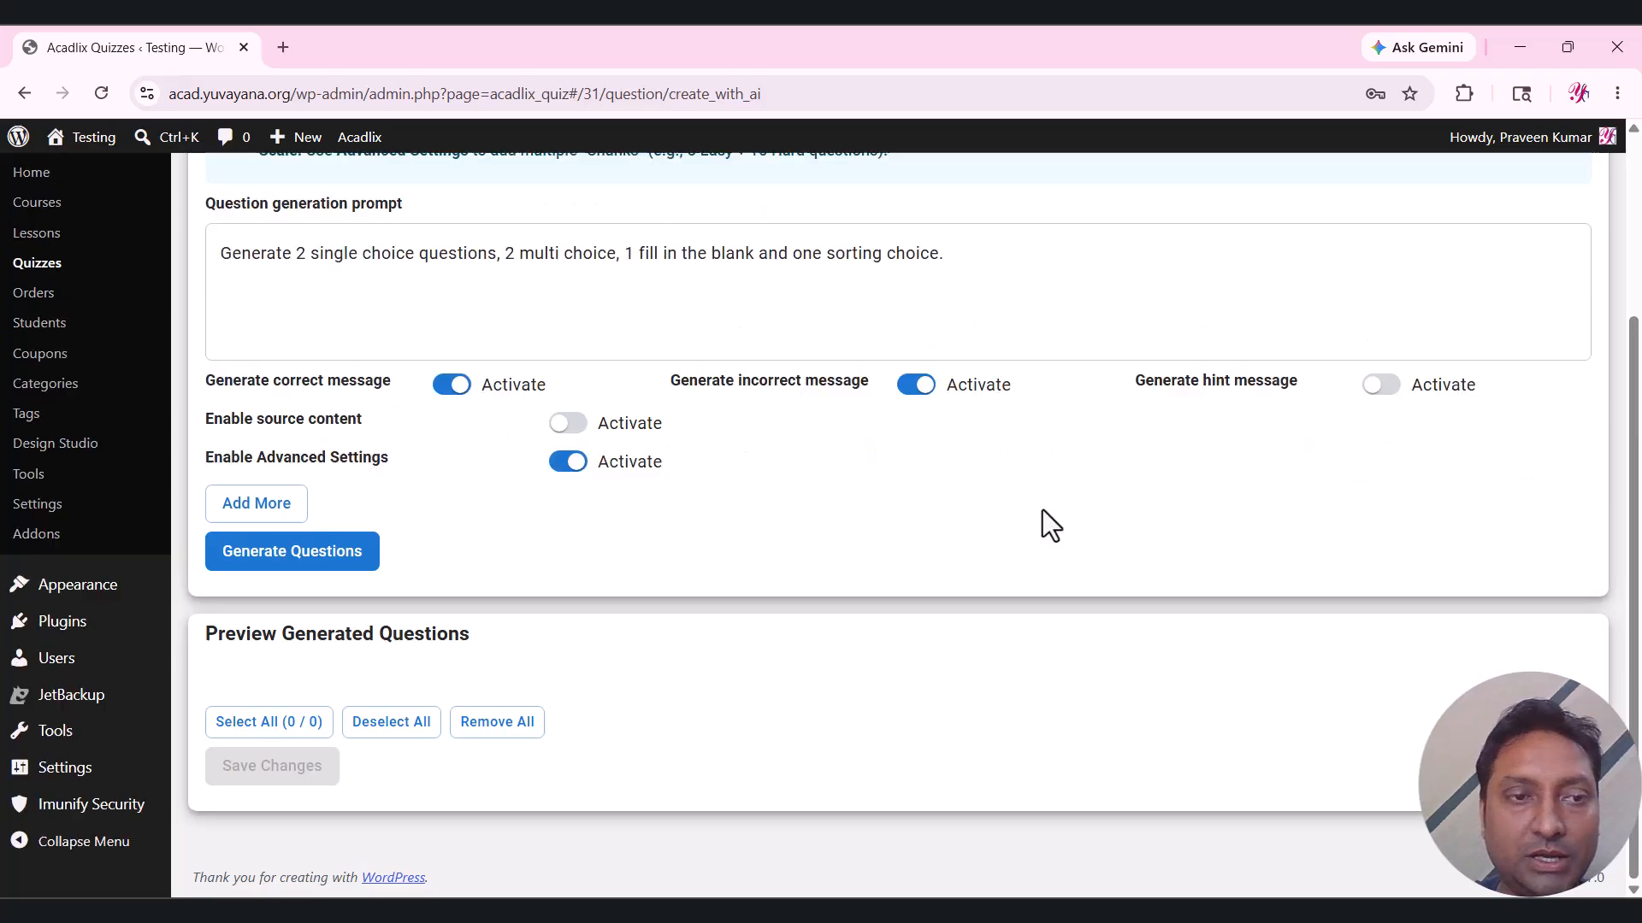
pyautogui.click(323, 554)
# Compare the generated questions against the prompt's single-choice, fill-in-the-blank and sorting requests.
pyautogui.scroll(1, 480, 544)
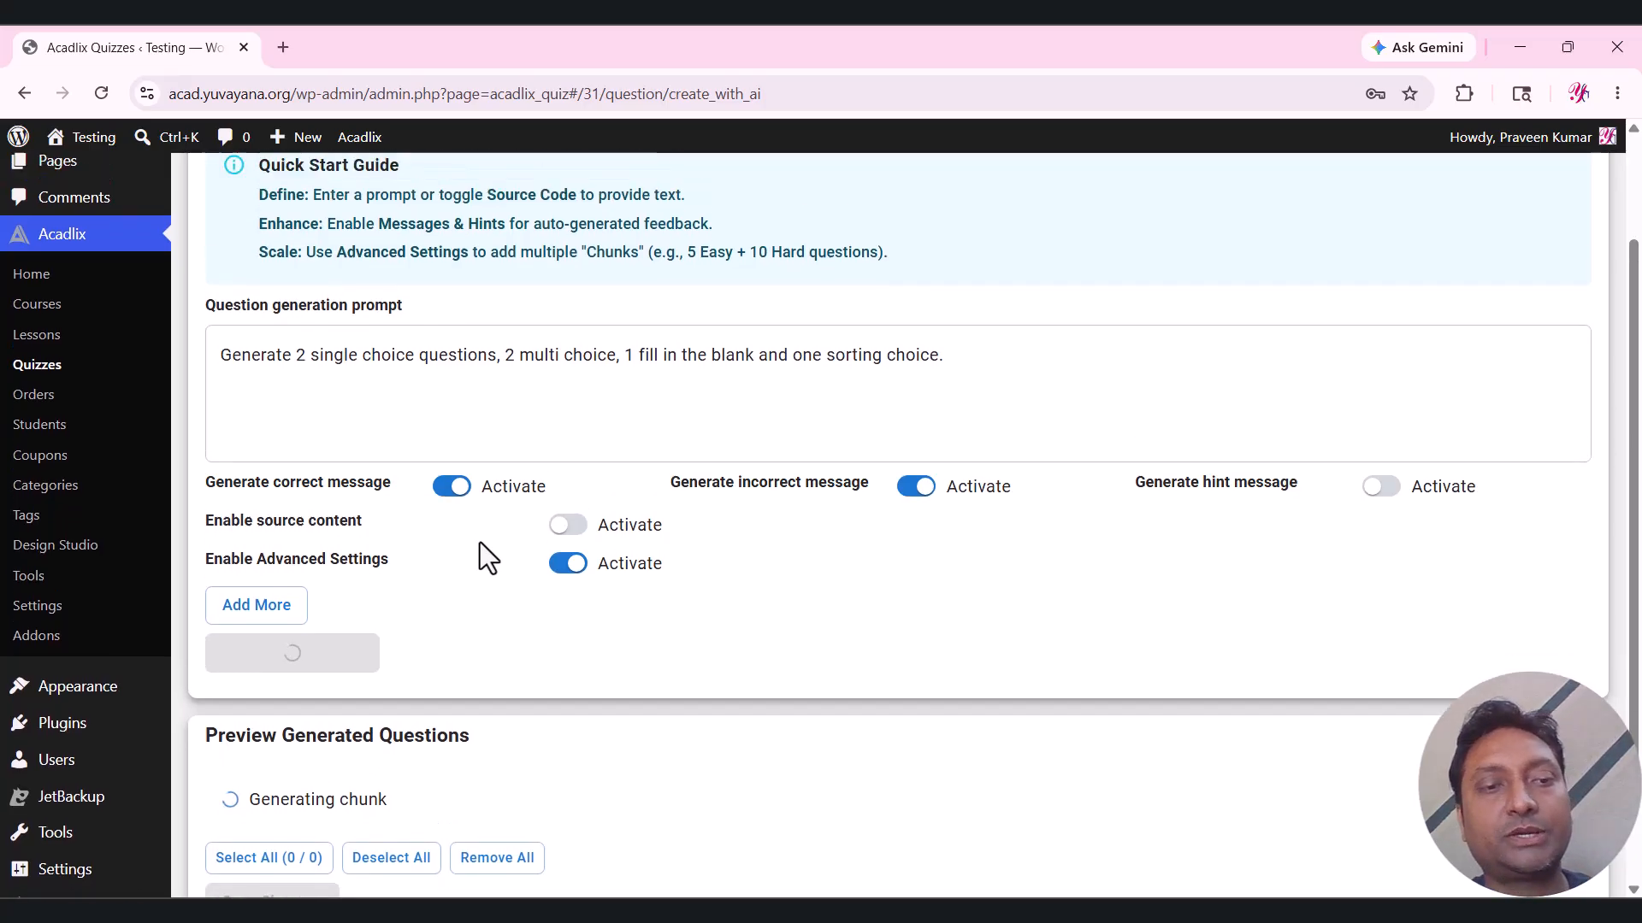
pyautogui.scroll(-1, 479, 542)
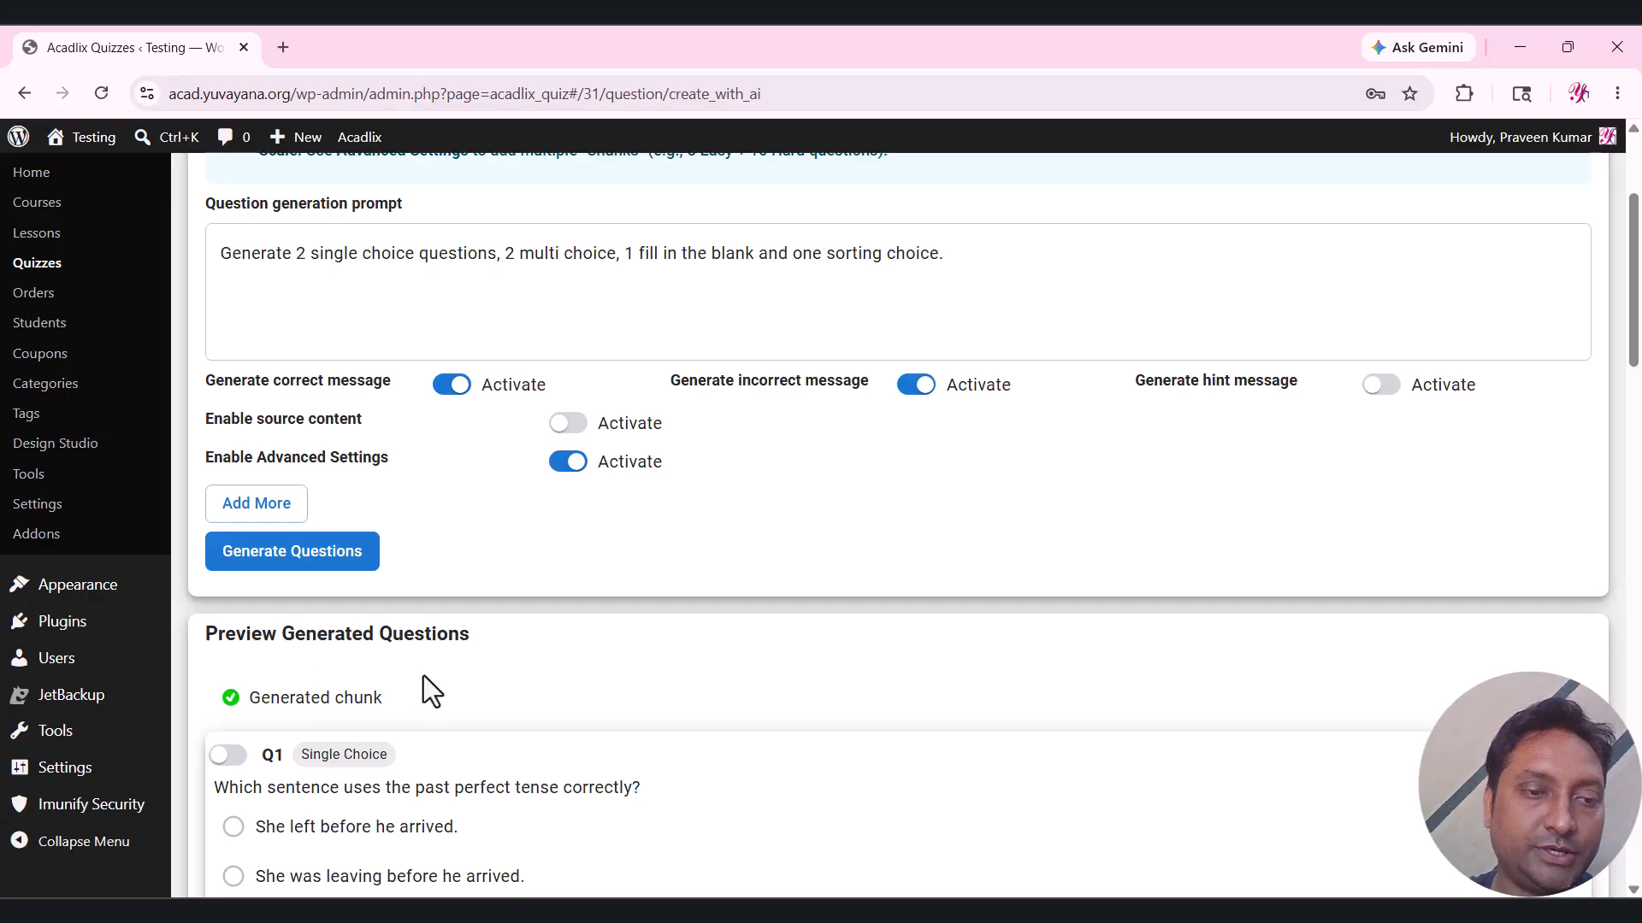
pyautogui.scroll(-3, 423, 676)
pyautogui.scroll(1, 424, 675)
pyautogui.scroll(2, 423, 676)
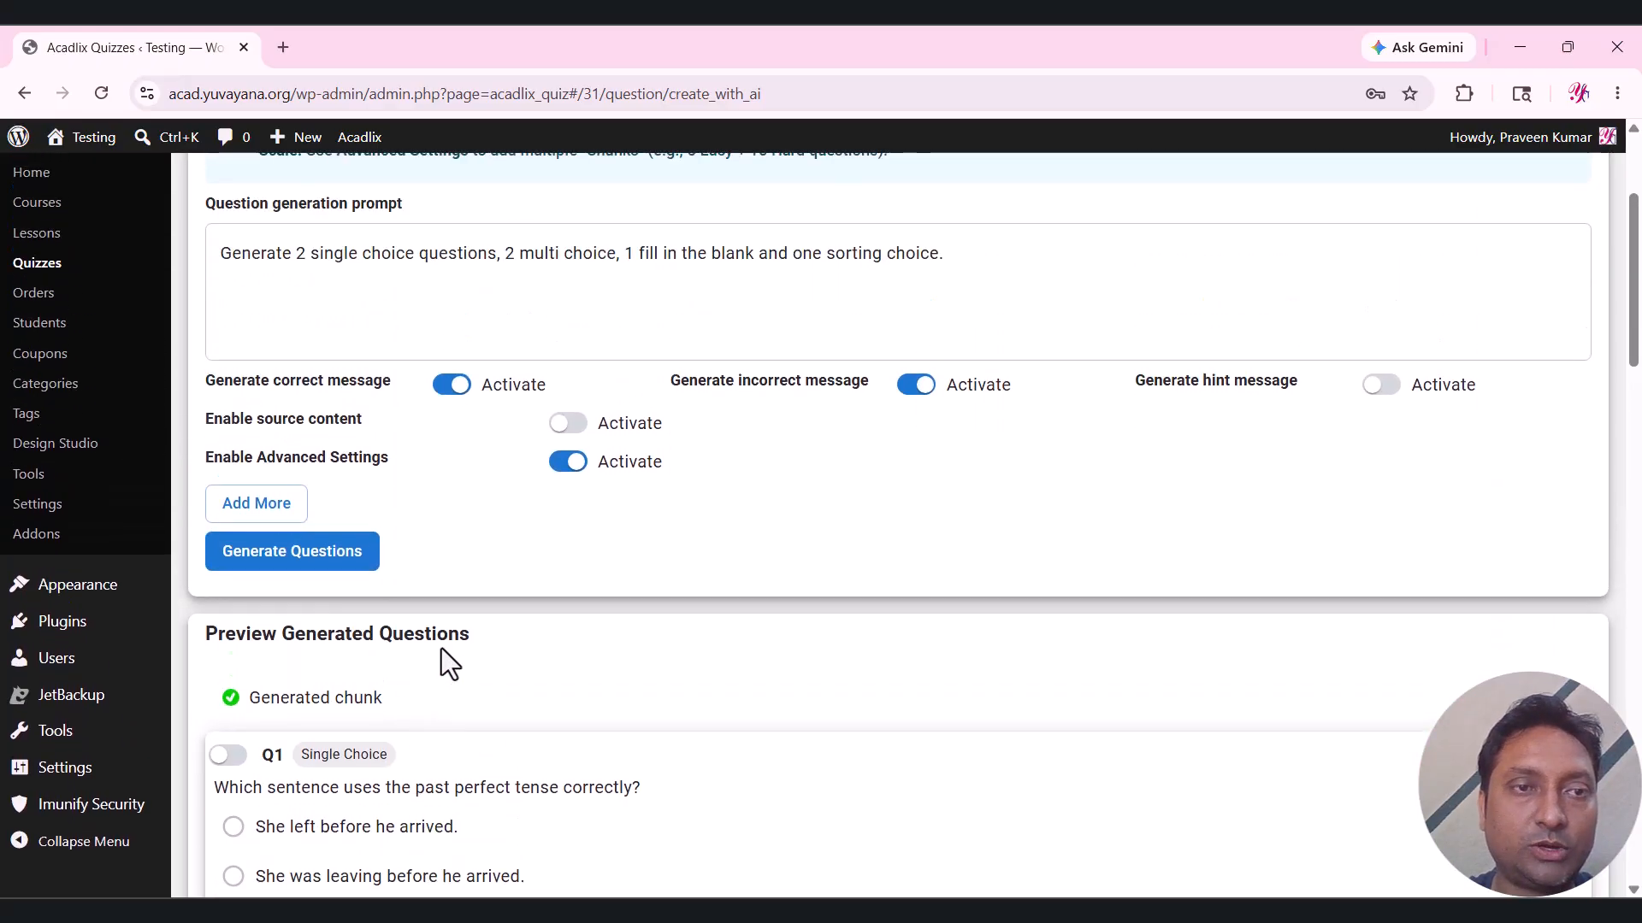
pyautogui.doubleClick(302, 254)
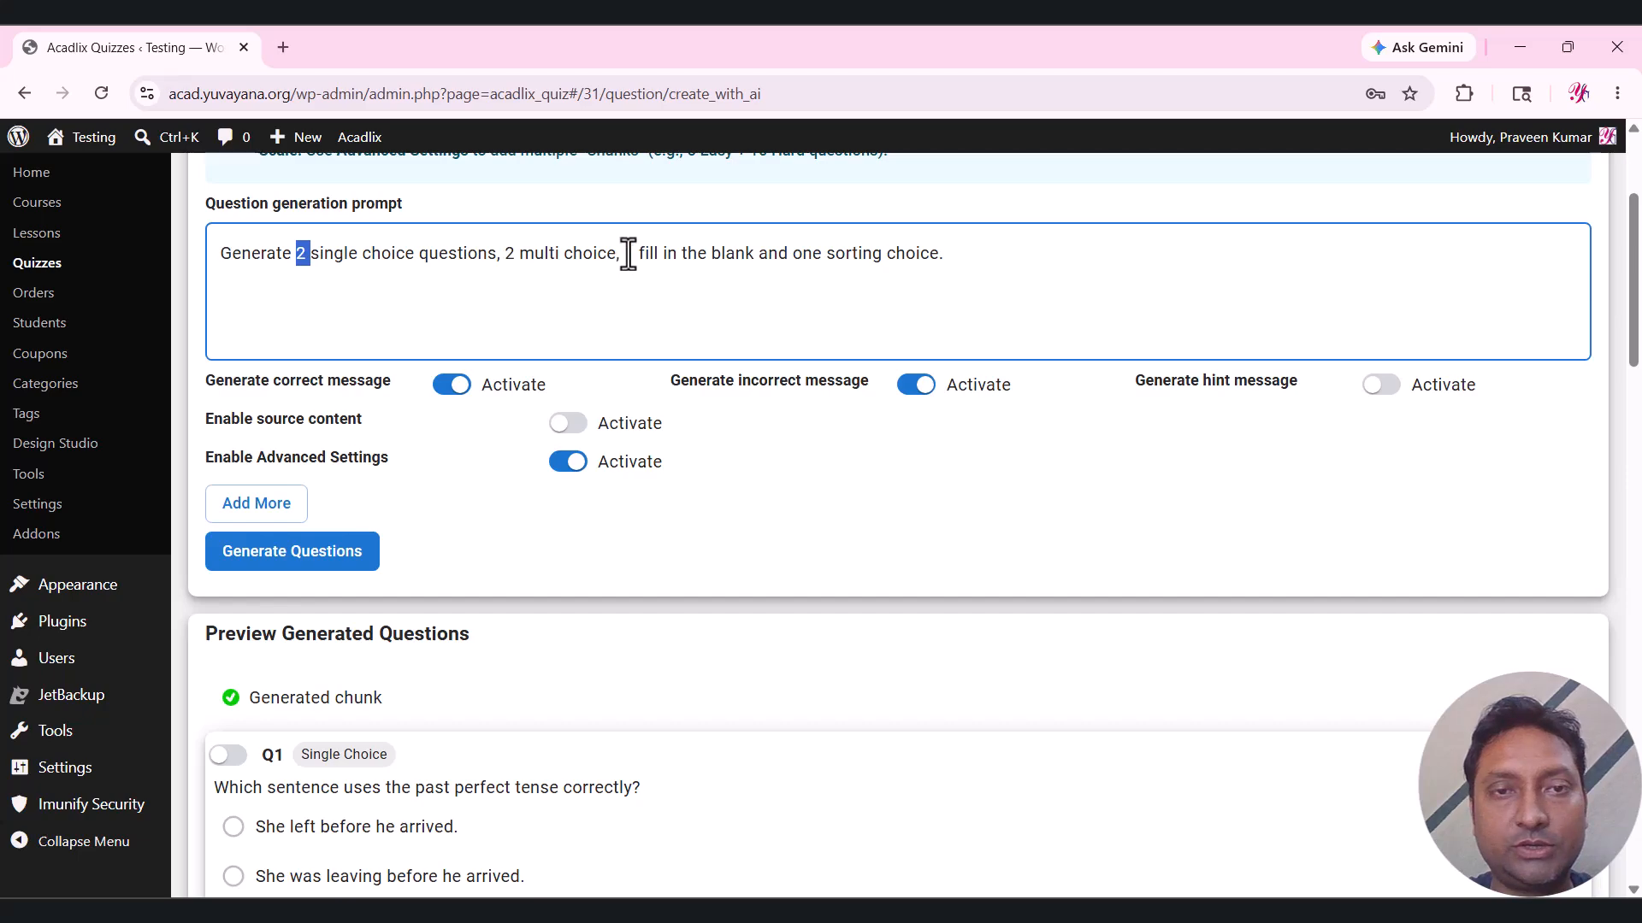
pyautogui.moveTo(625, 253); pyautogui.dragTo(682, 254)
pyautogui.moveTo(802, 254); pyautogui.dragTo(951, 248)
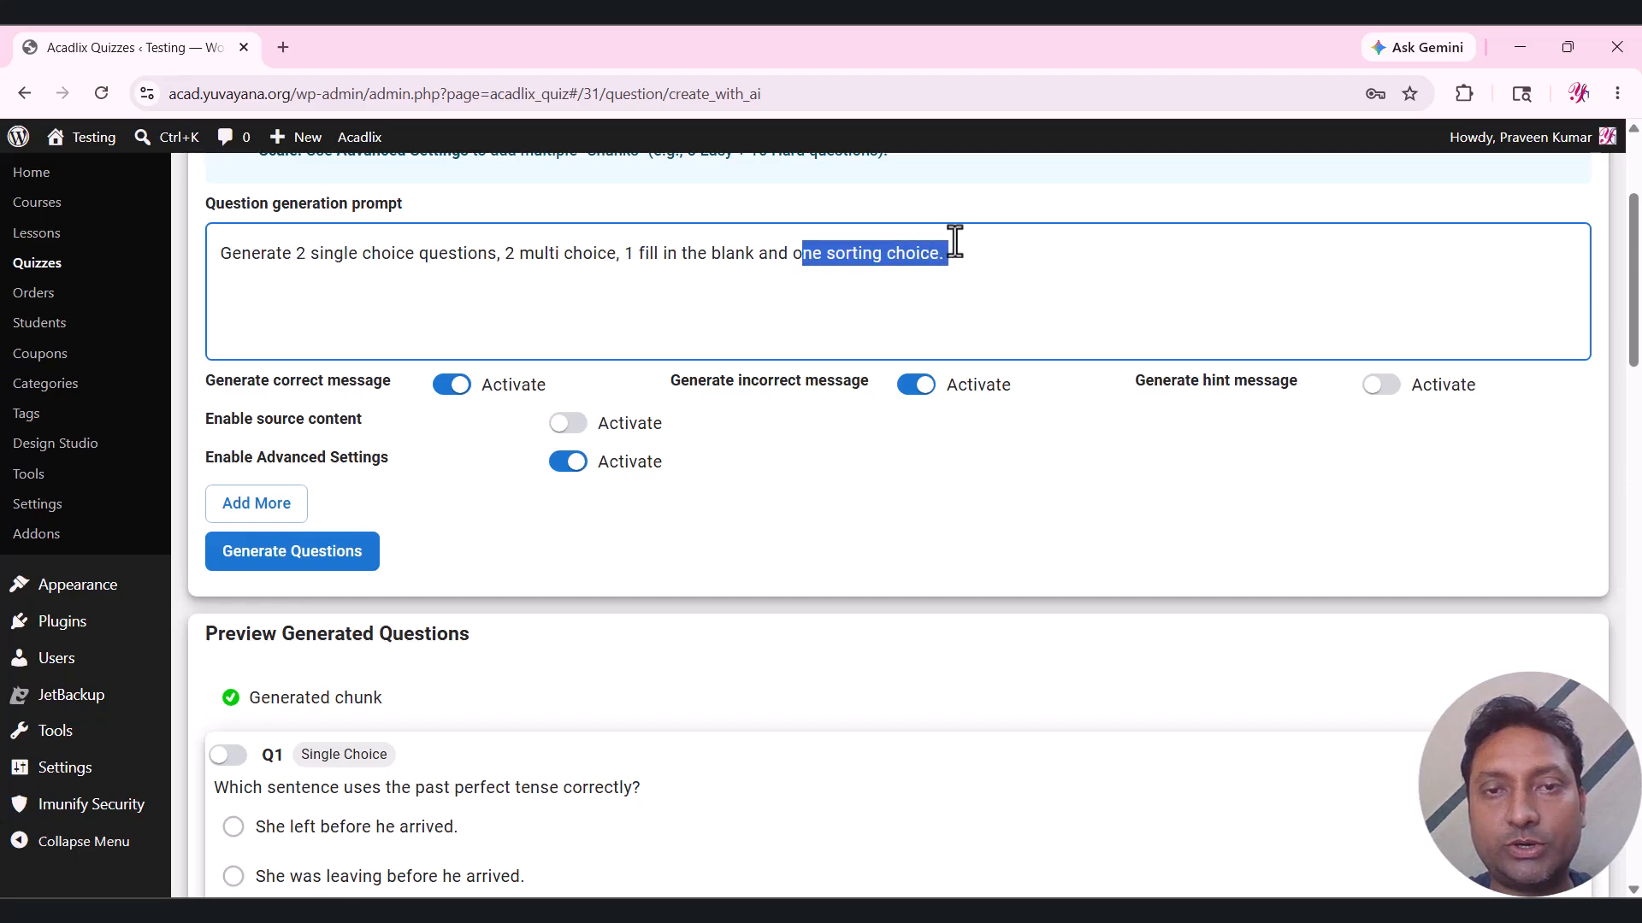
pyautogui.scroll(1, 638, 567)
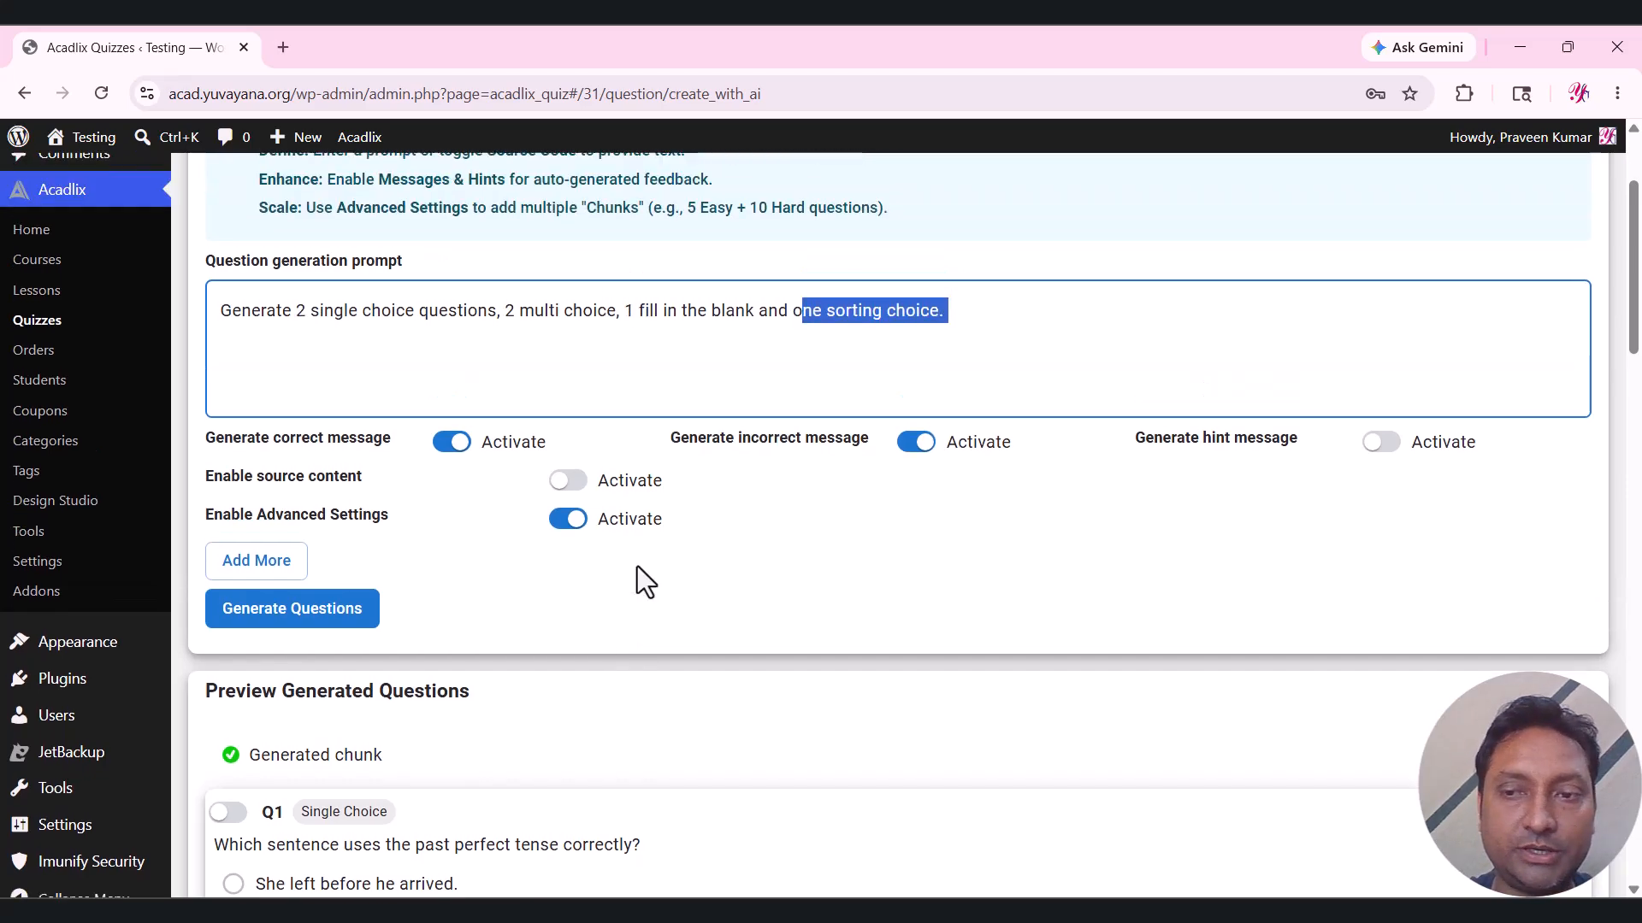
pyautogui.scroll(-4, 638, 567)
pyautogui.scroll(-3, 638, 579)
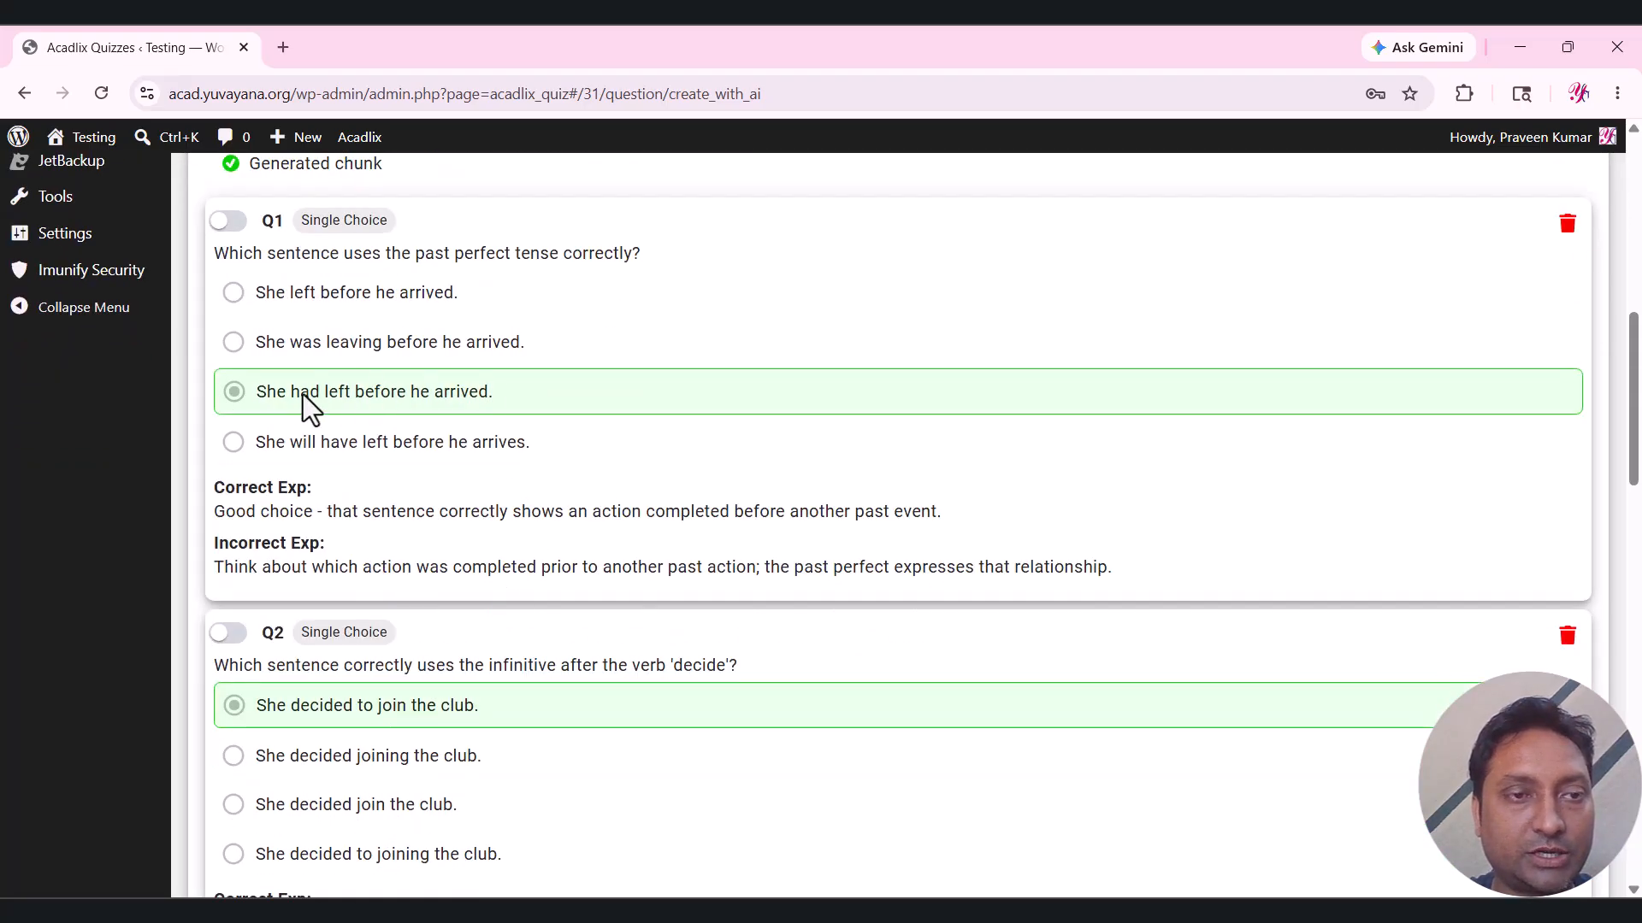
# Select all six generated questions (6 / 6) and save them to the Verb quiz.
pyautogui.scroll(-1, 614, 373)
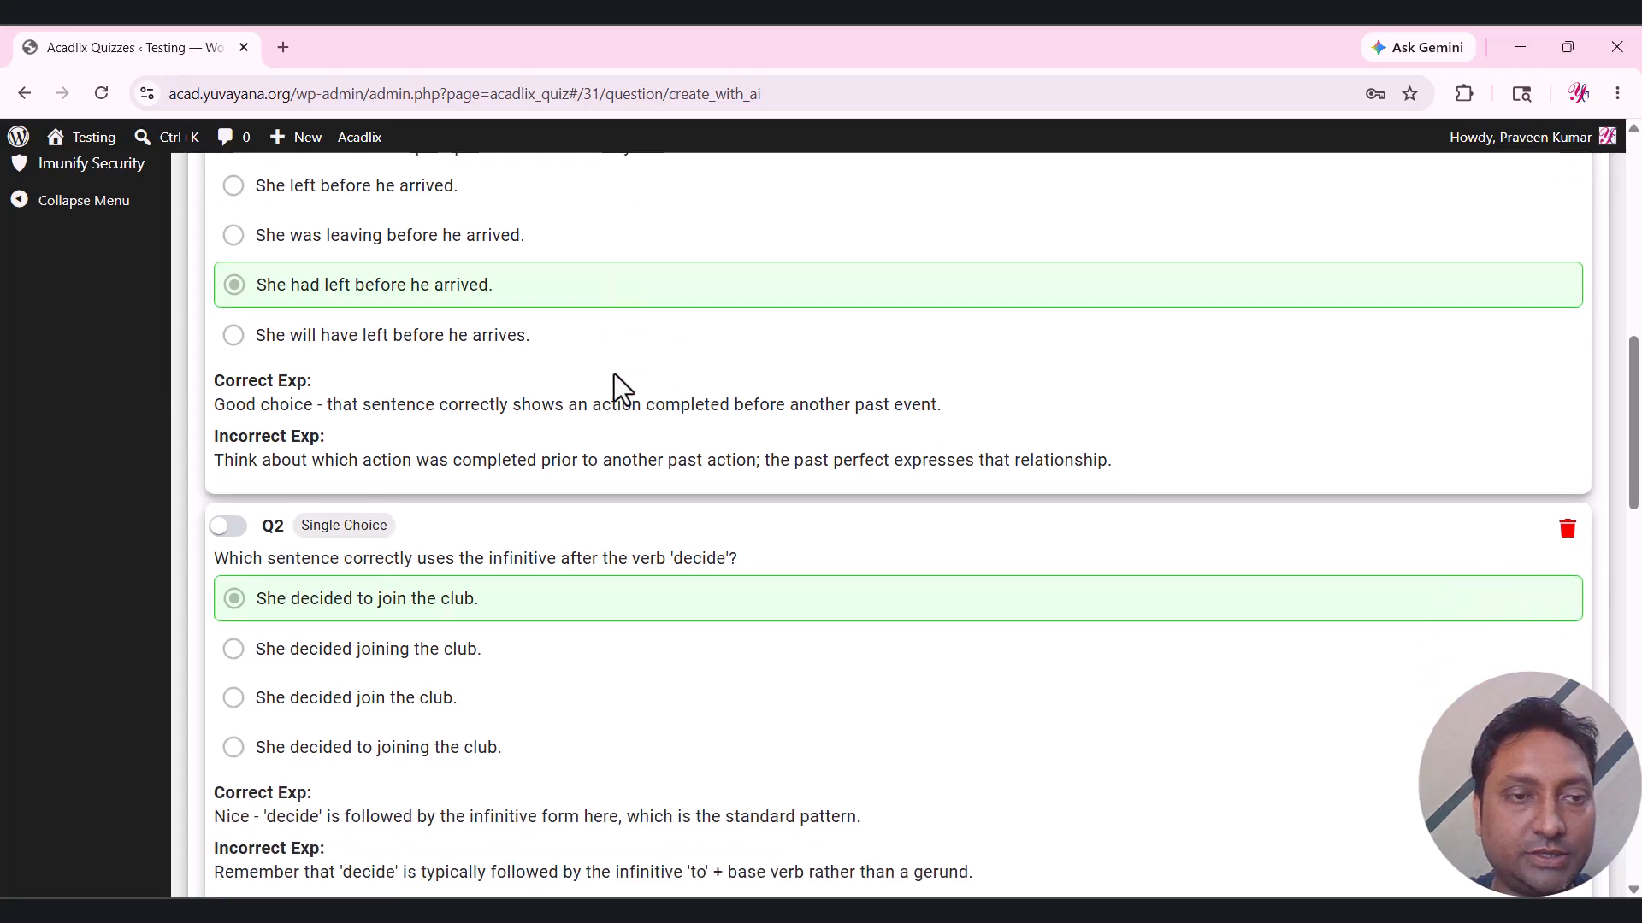
pyautogui.scroll(1, 614, 372)
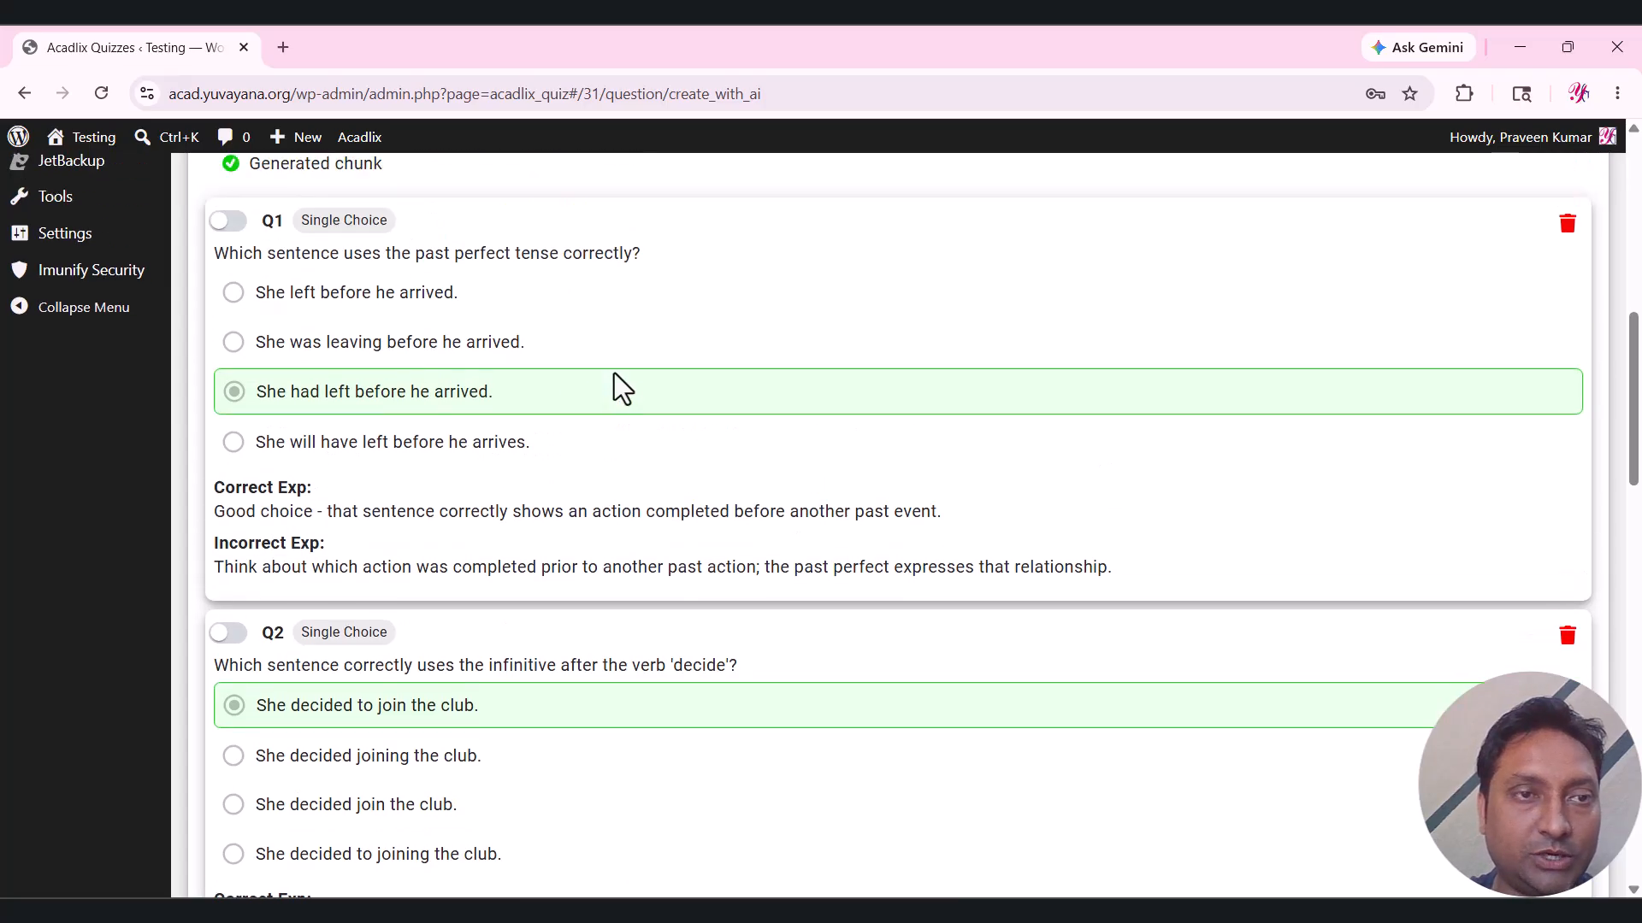
pyautogui.click(229, 221)
pyautogui.scroll(-3, 447, 439)
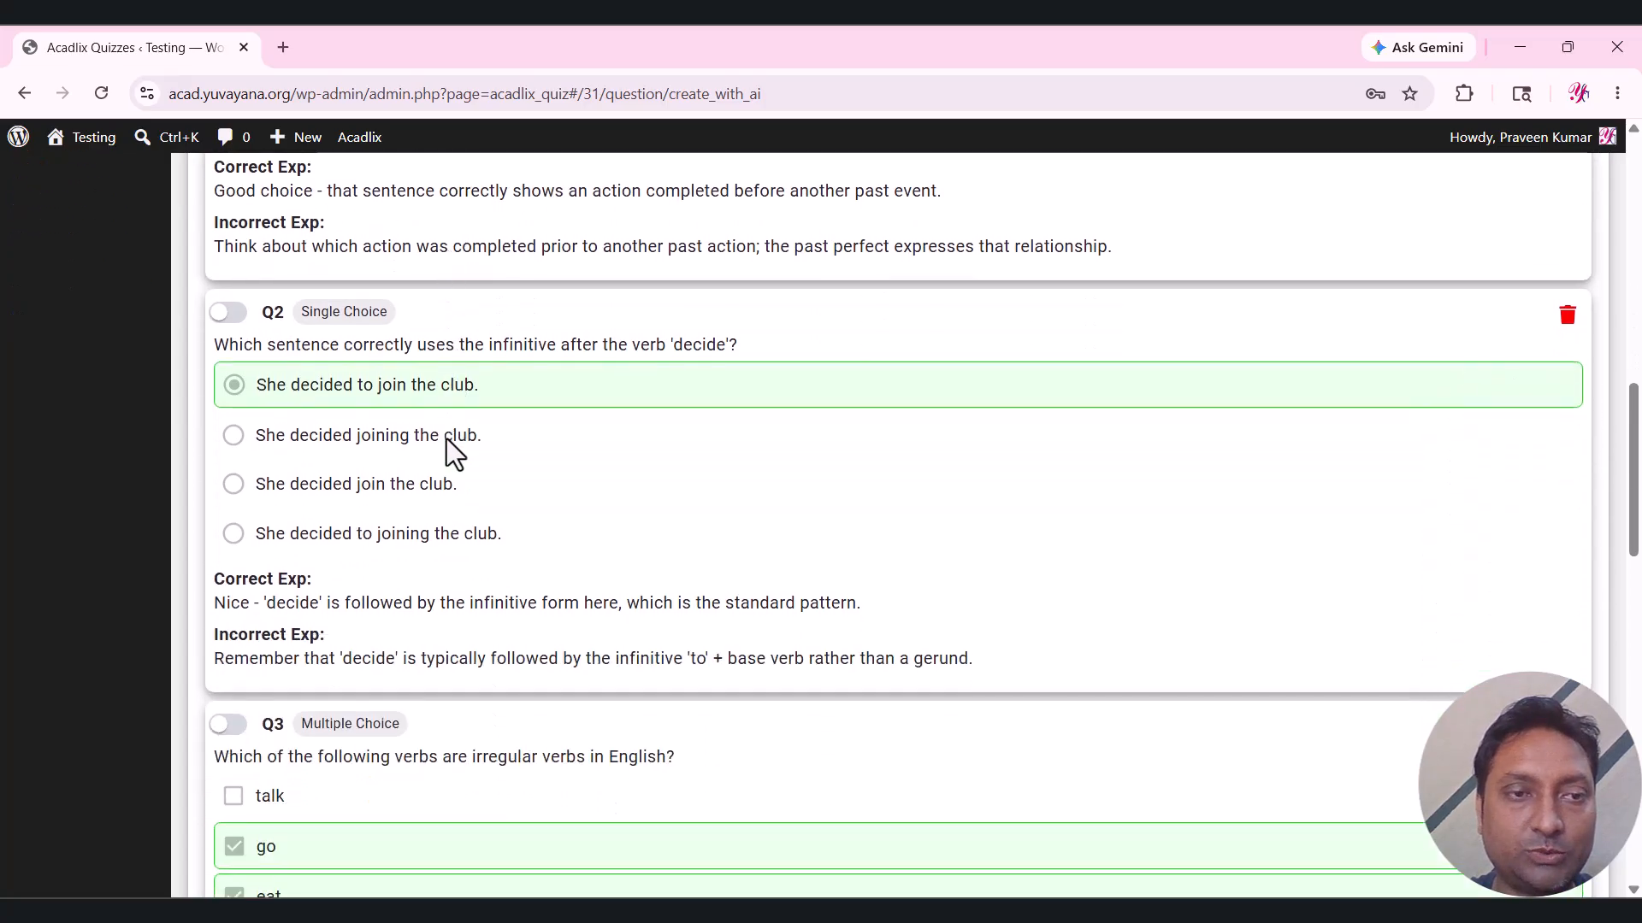
pyautogui.scroll(-8, 388, 404)
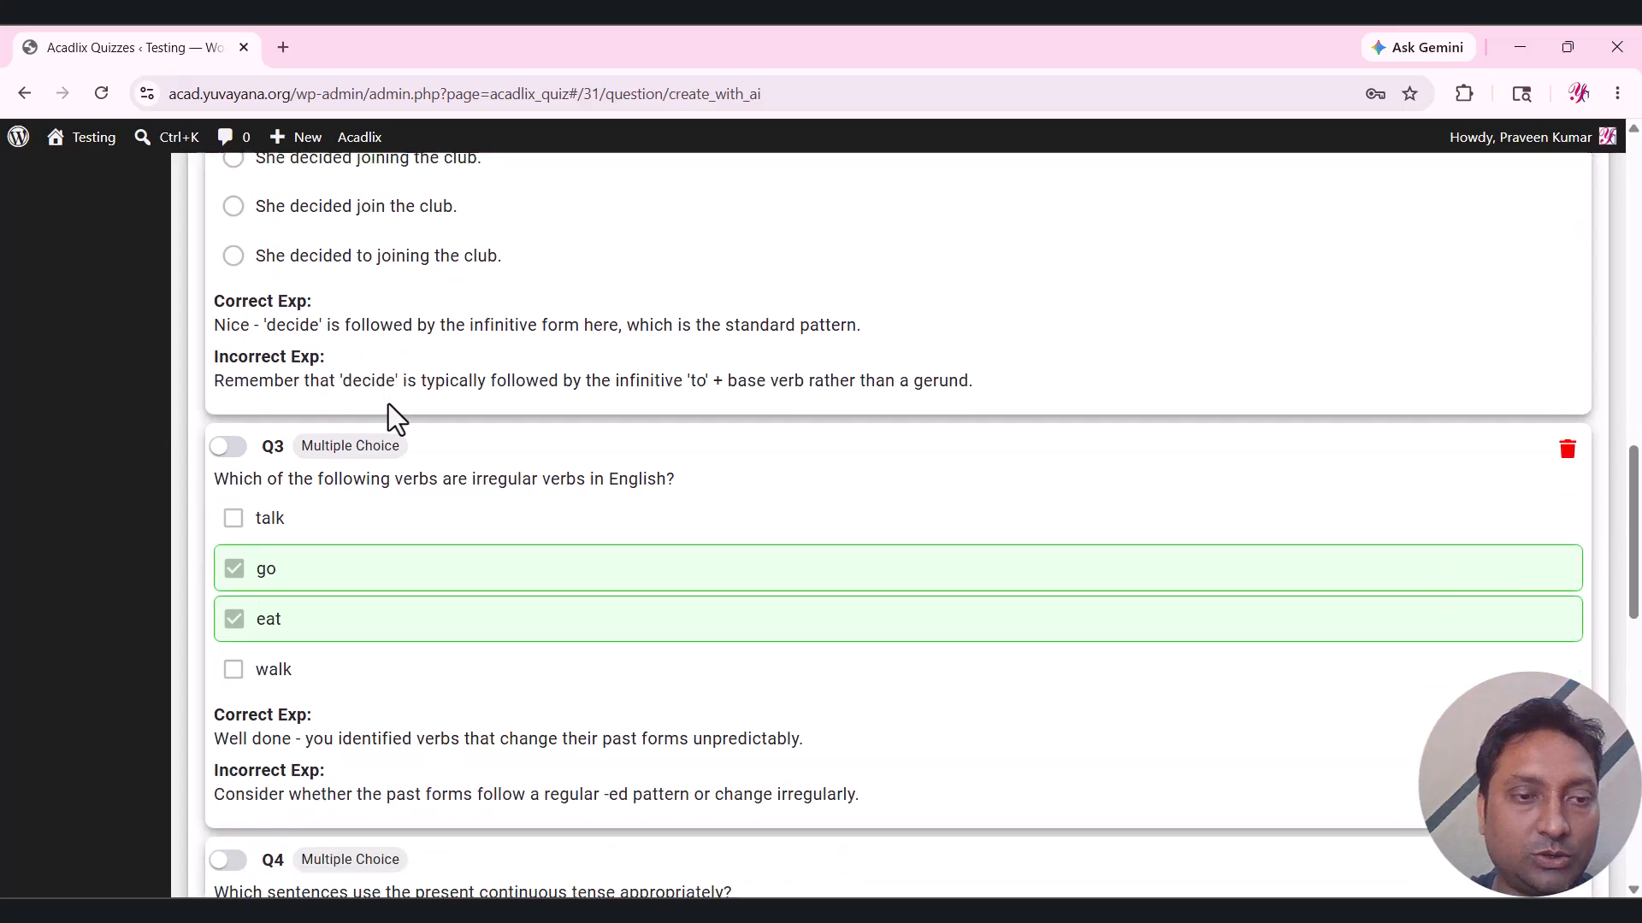
pyautogui.scroll(-2, 390, 404)
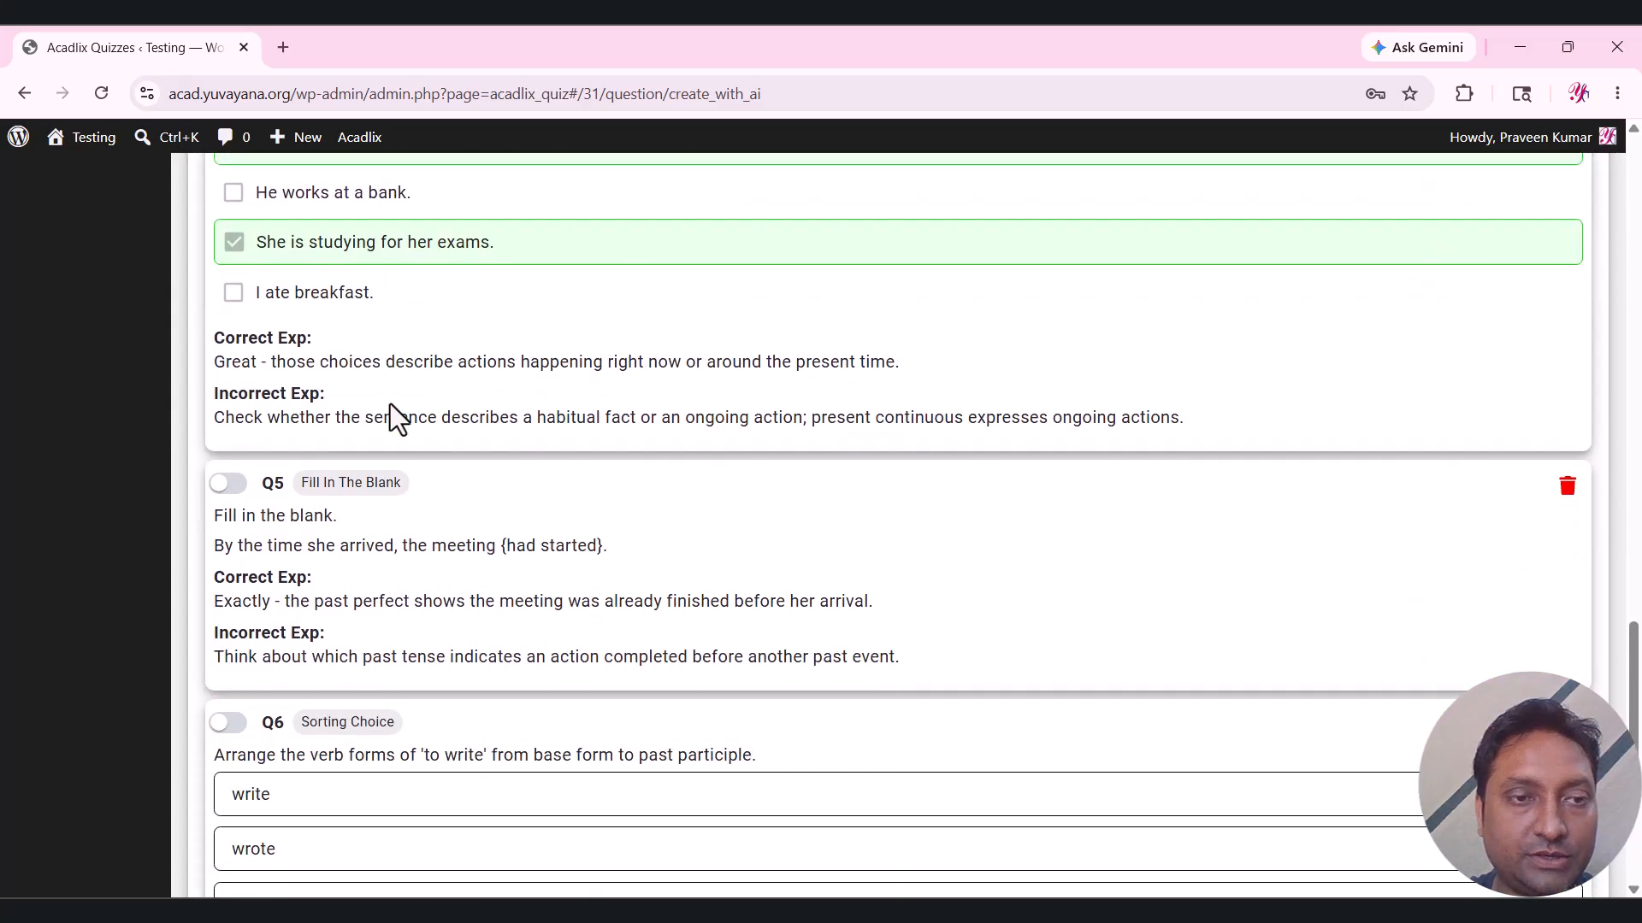
pyautogui.scroll(-3, 390, 557)
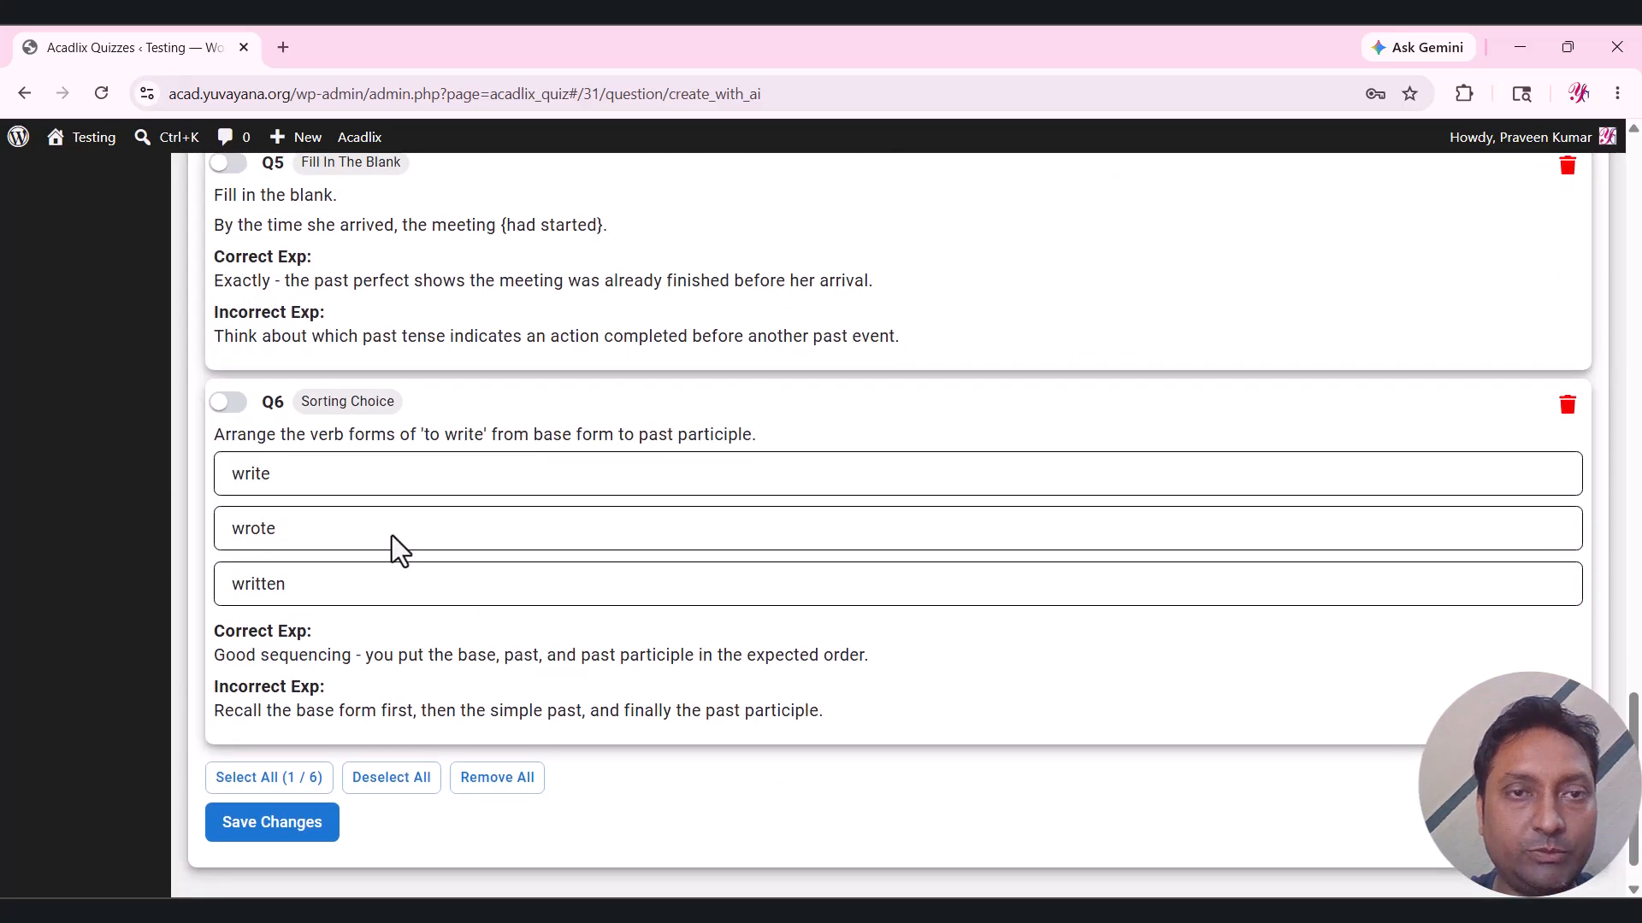
pyautogui.scroll(1, 392, 547)
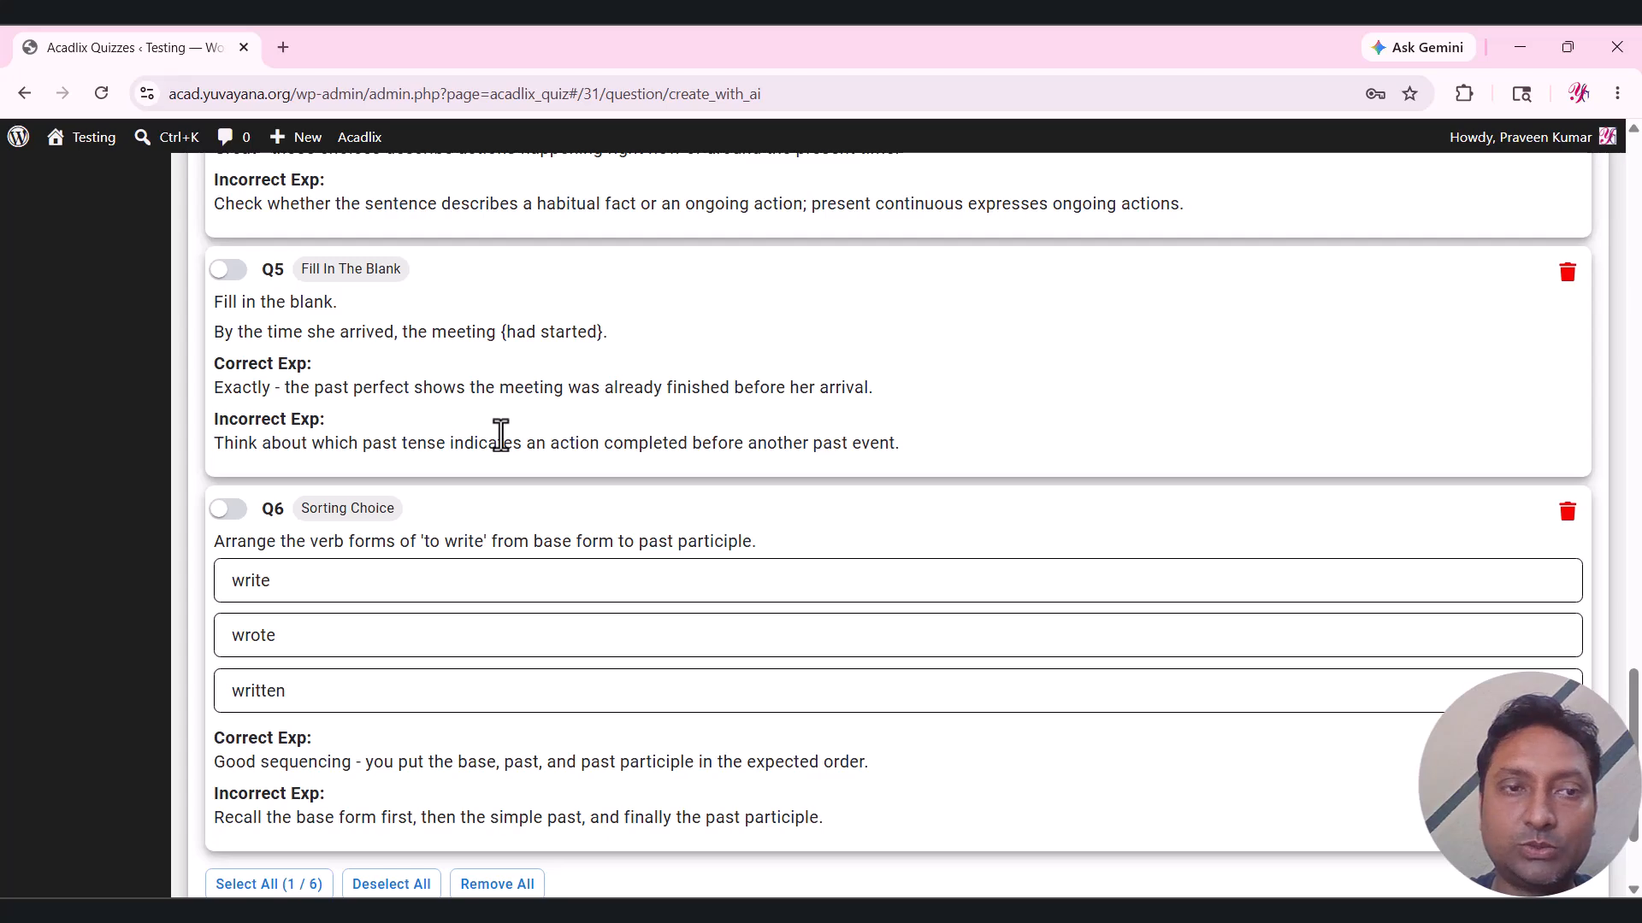
pyautogui.scroll(-2, 501, 435)
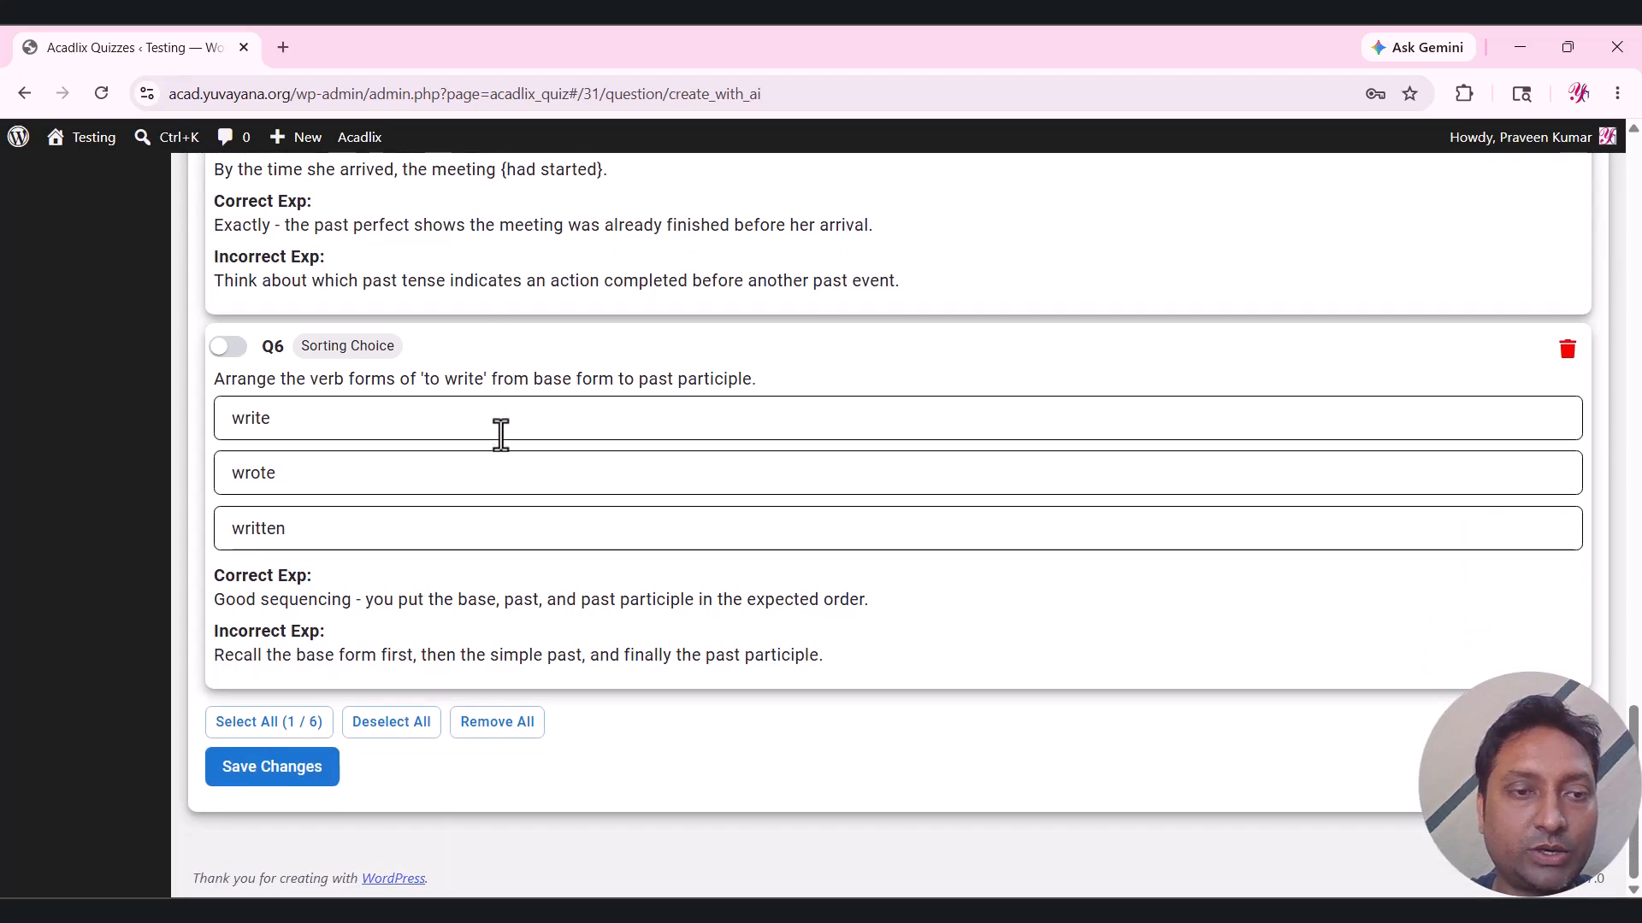
pyautogui.scroll(3, 501, 435)
pyautogui.scroll(-3, 501, 434)
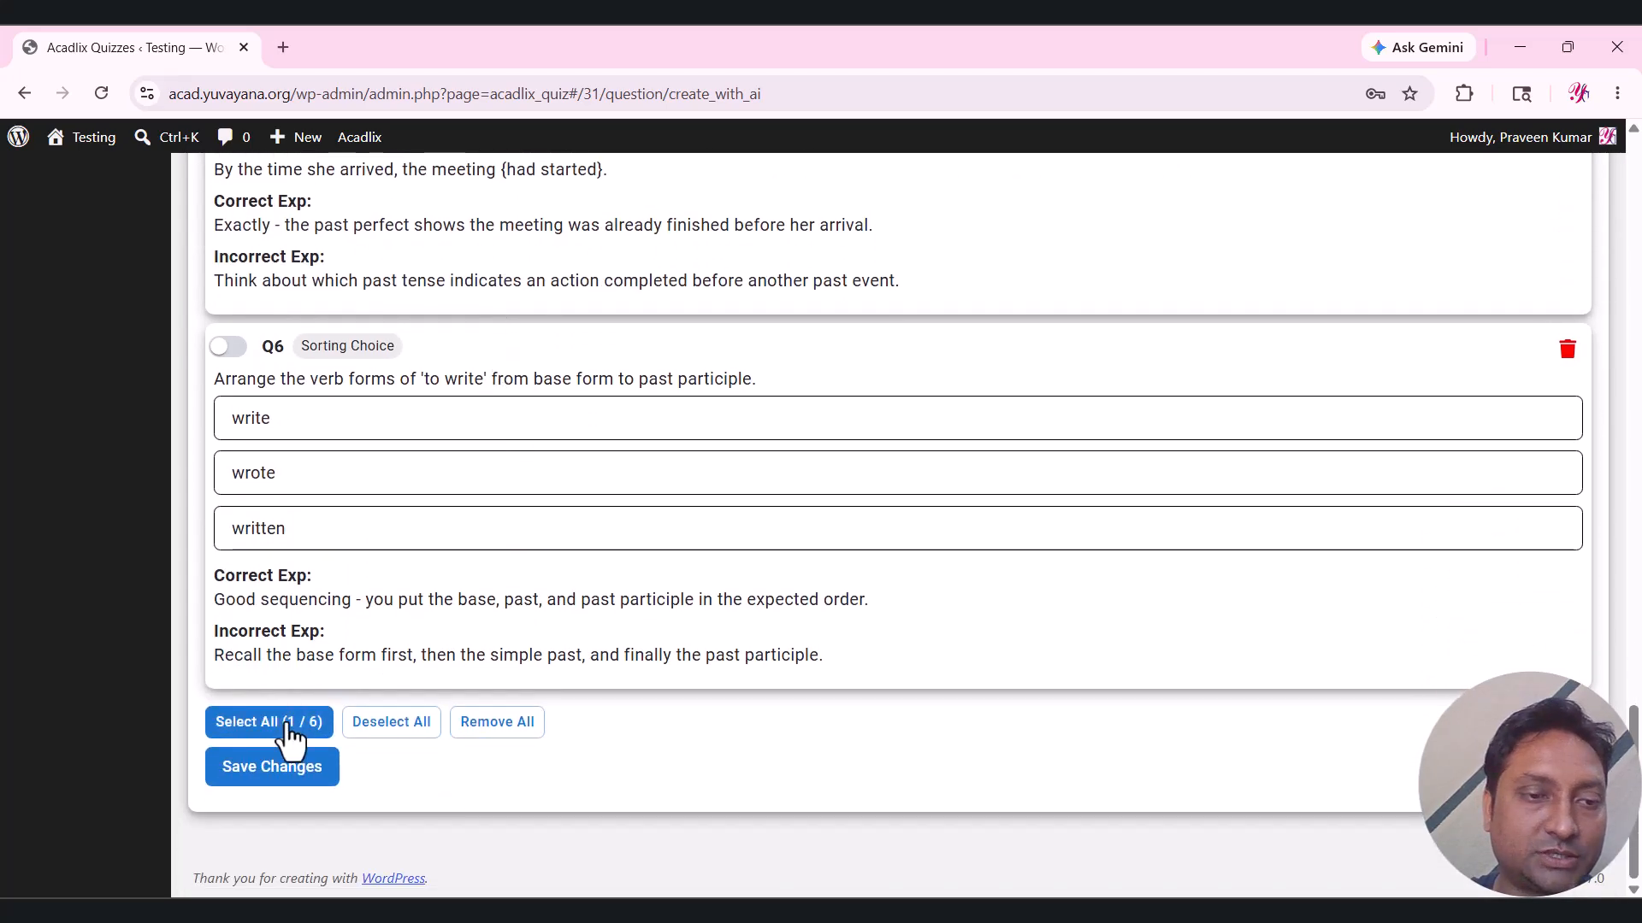
pyautogui.click(287, 724)
pyautogui.click(282, 776)
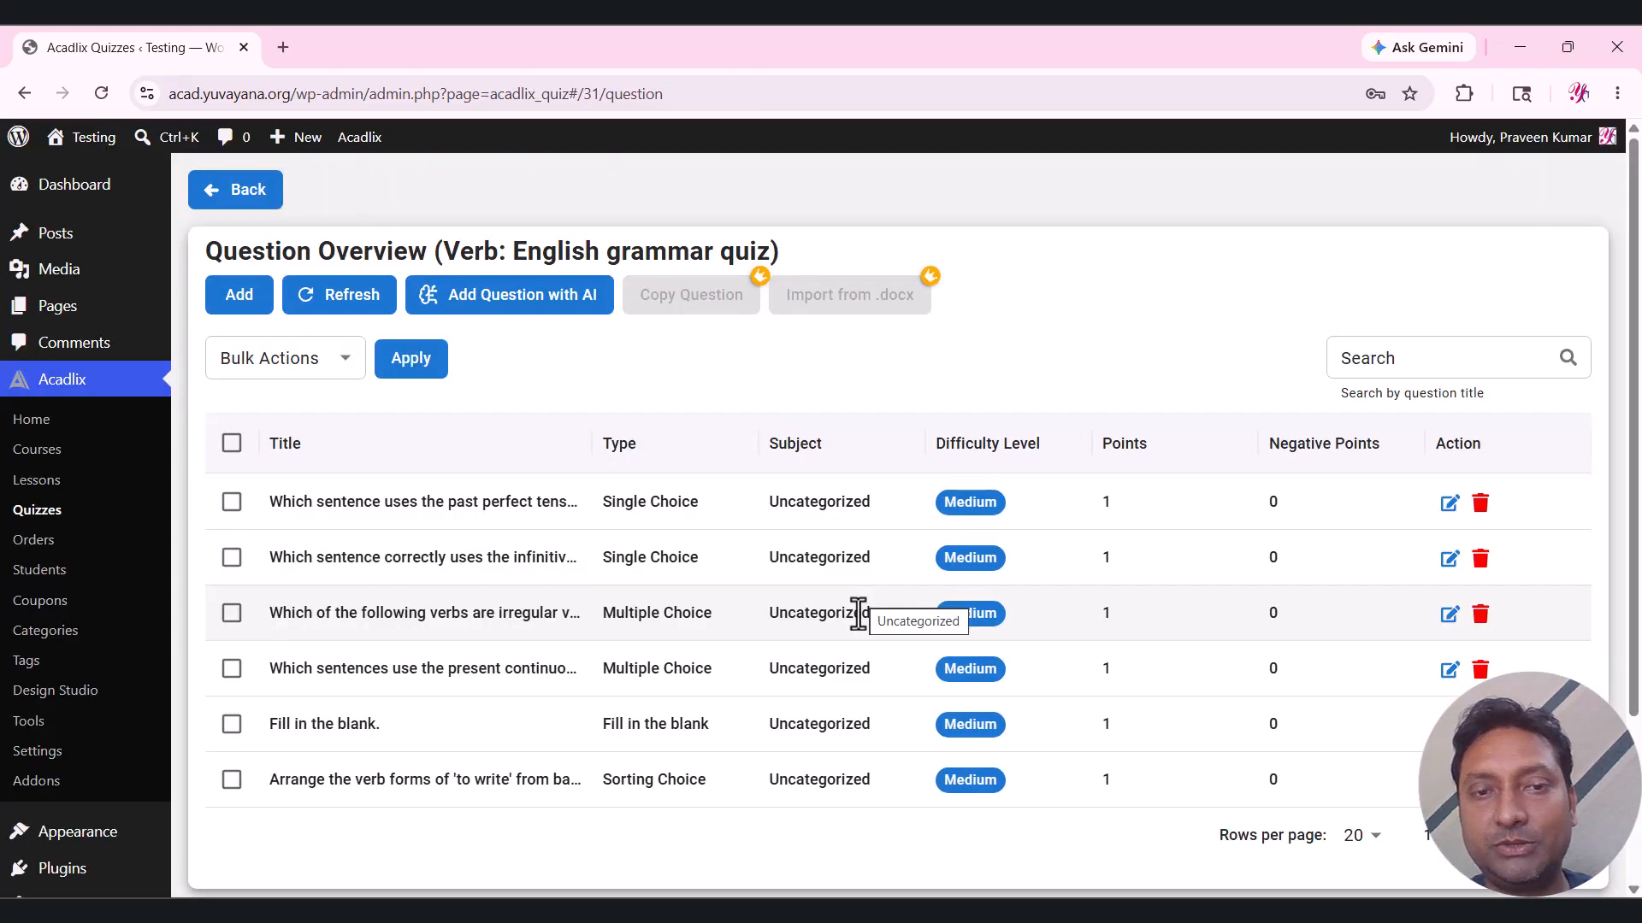
# Select all six questions and apply the Set Subject, Level and Points bulk action.
pyautogui.scroll(-2, 1623, 366)
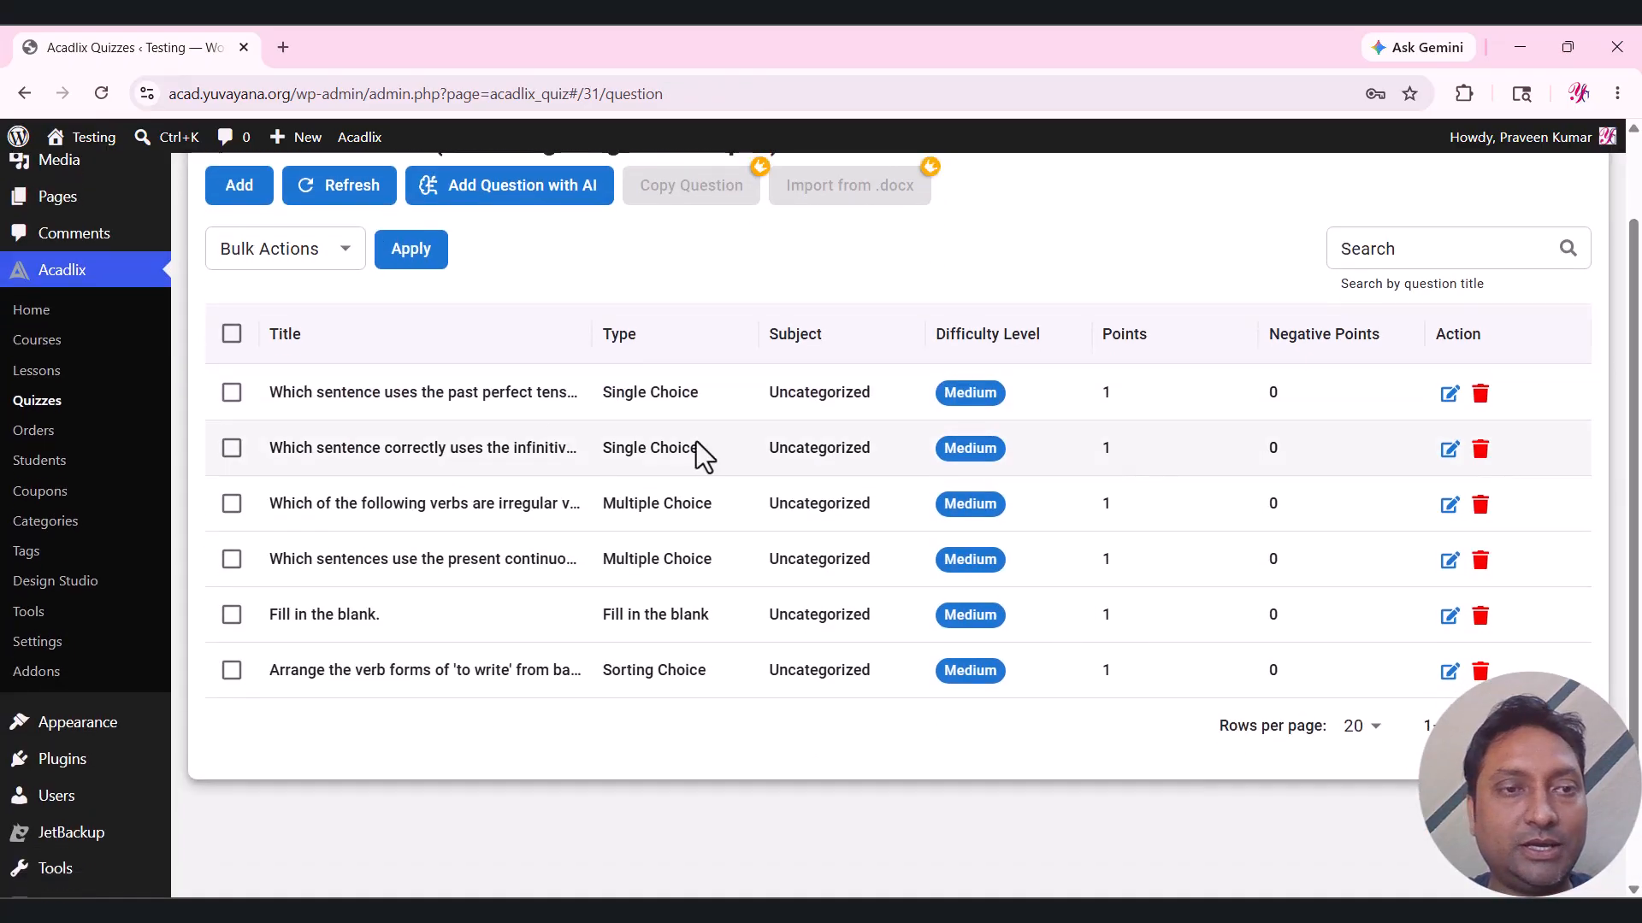
pyautogui.click(232, 334)
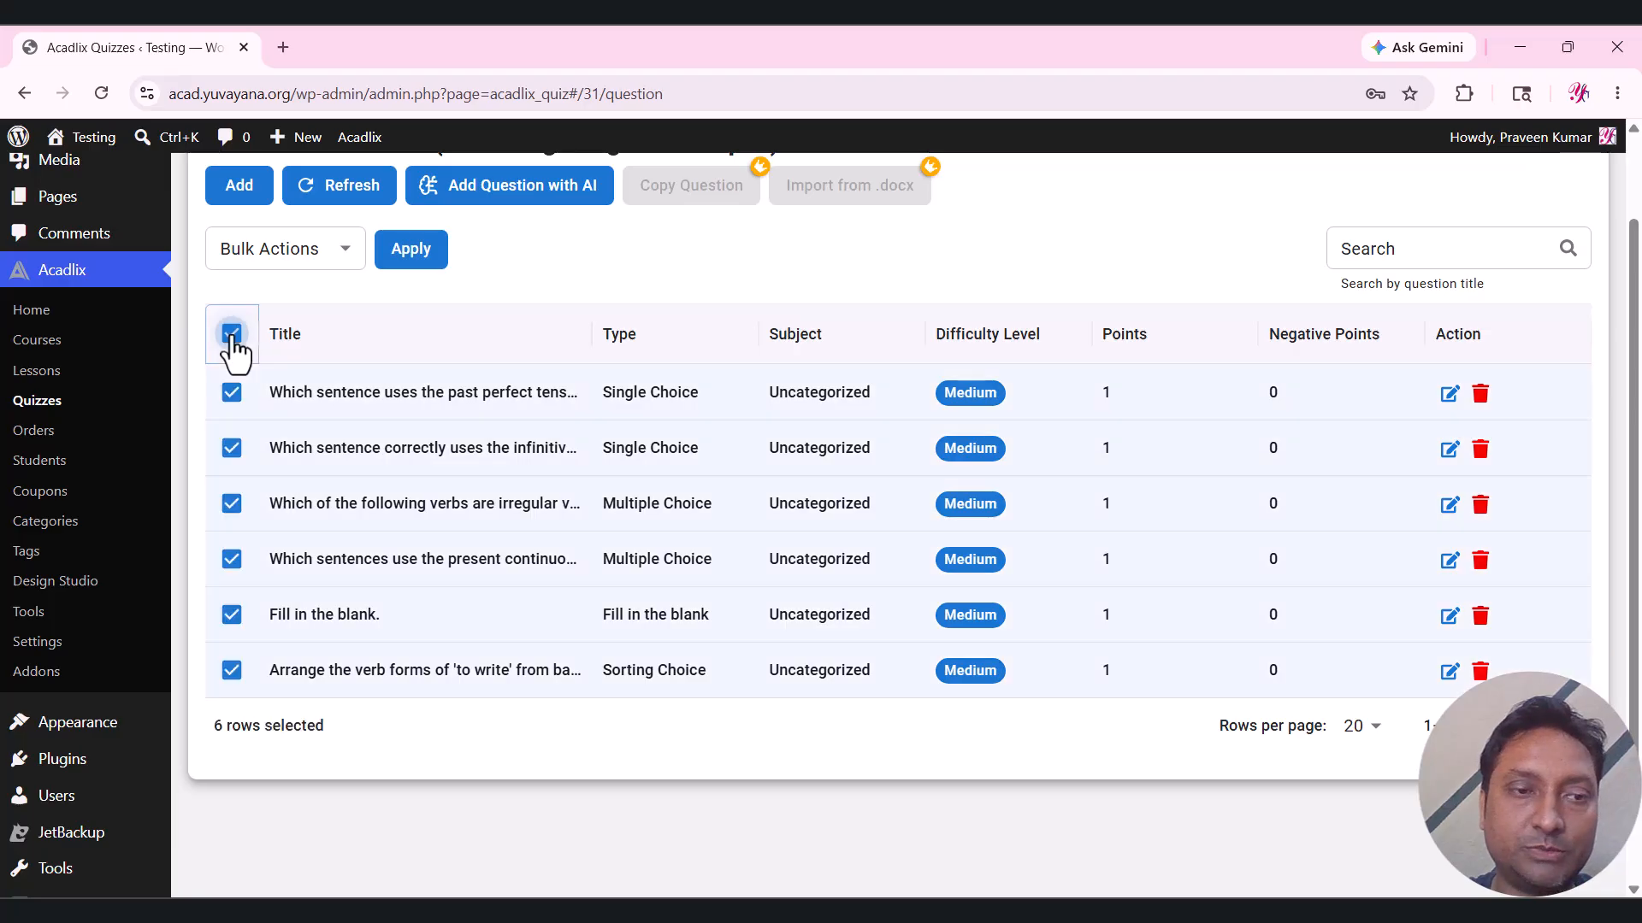
pyautogui.click(316, 258)
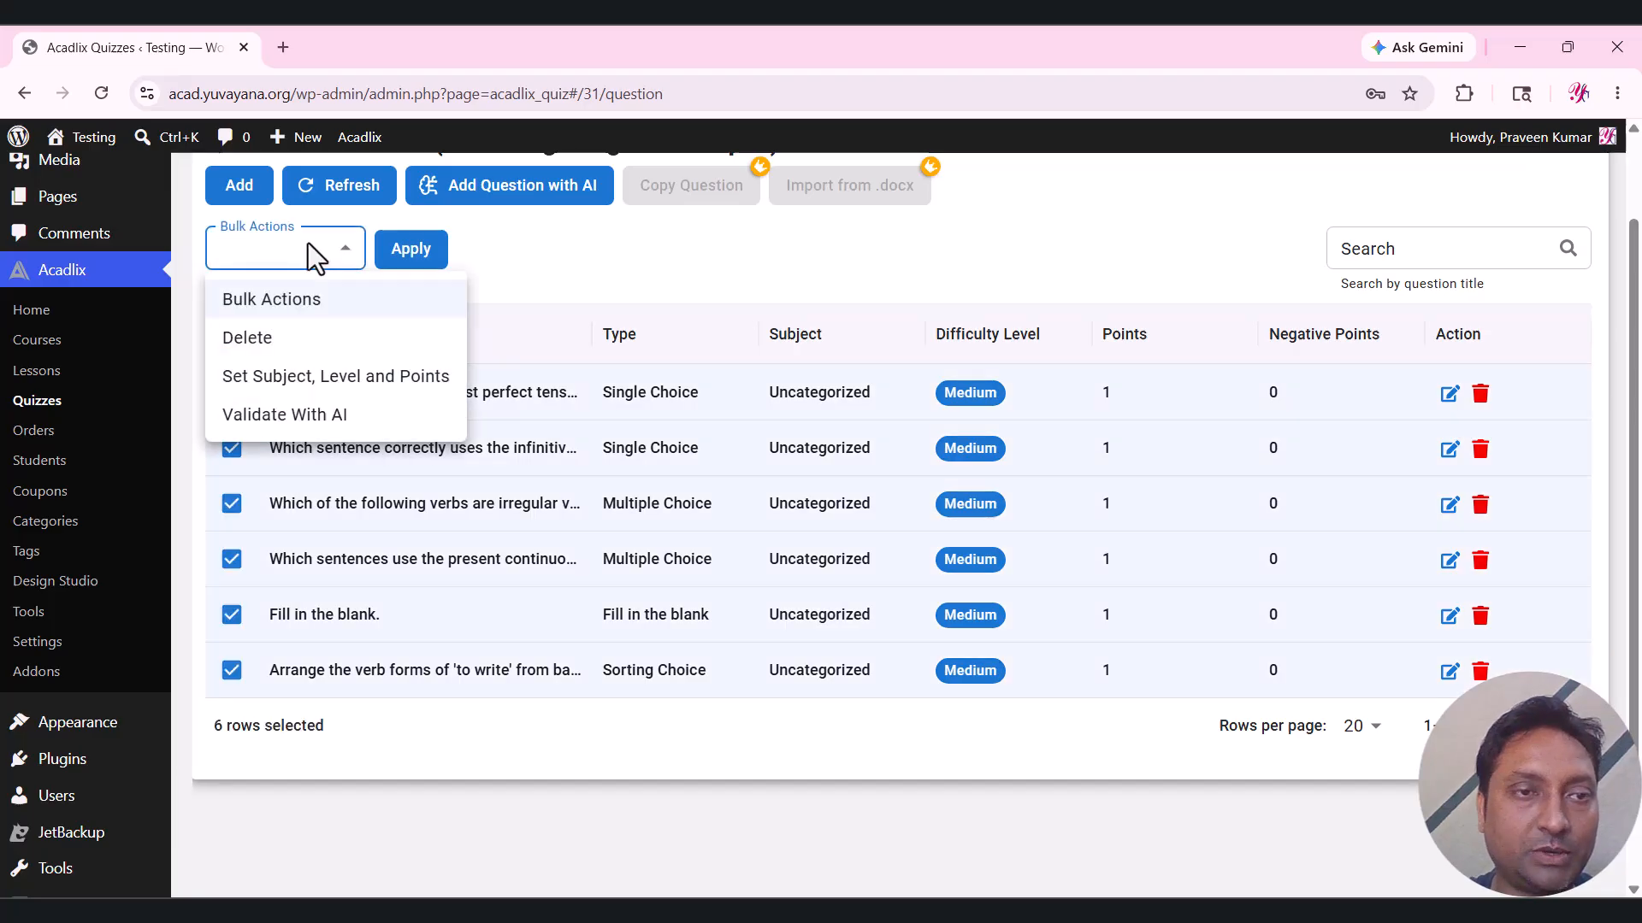
pyautogui.click(382, 376)
pyautogui.click(524, 251)
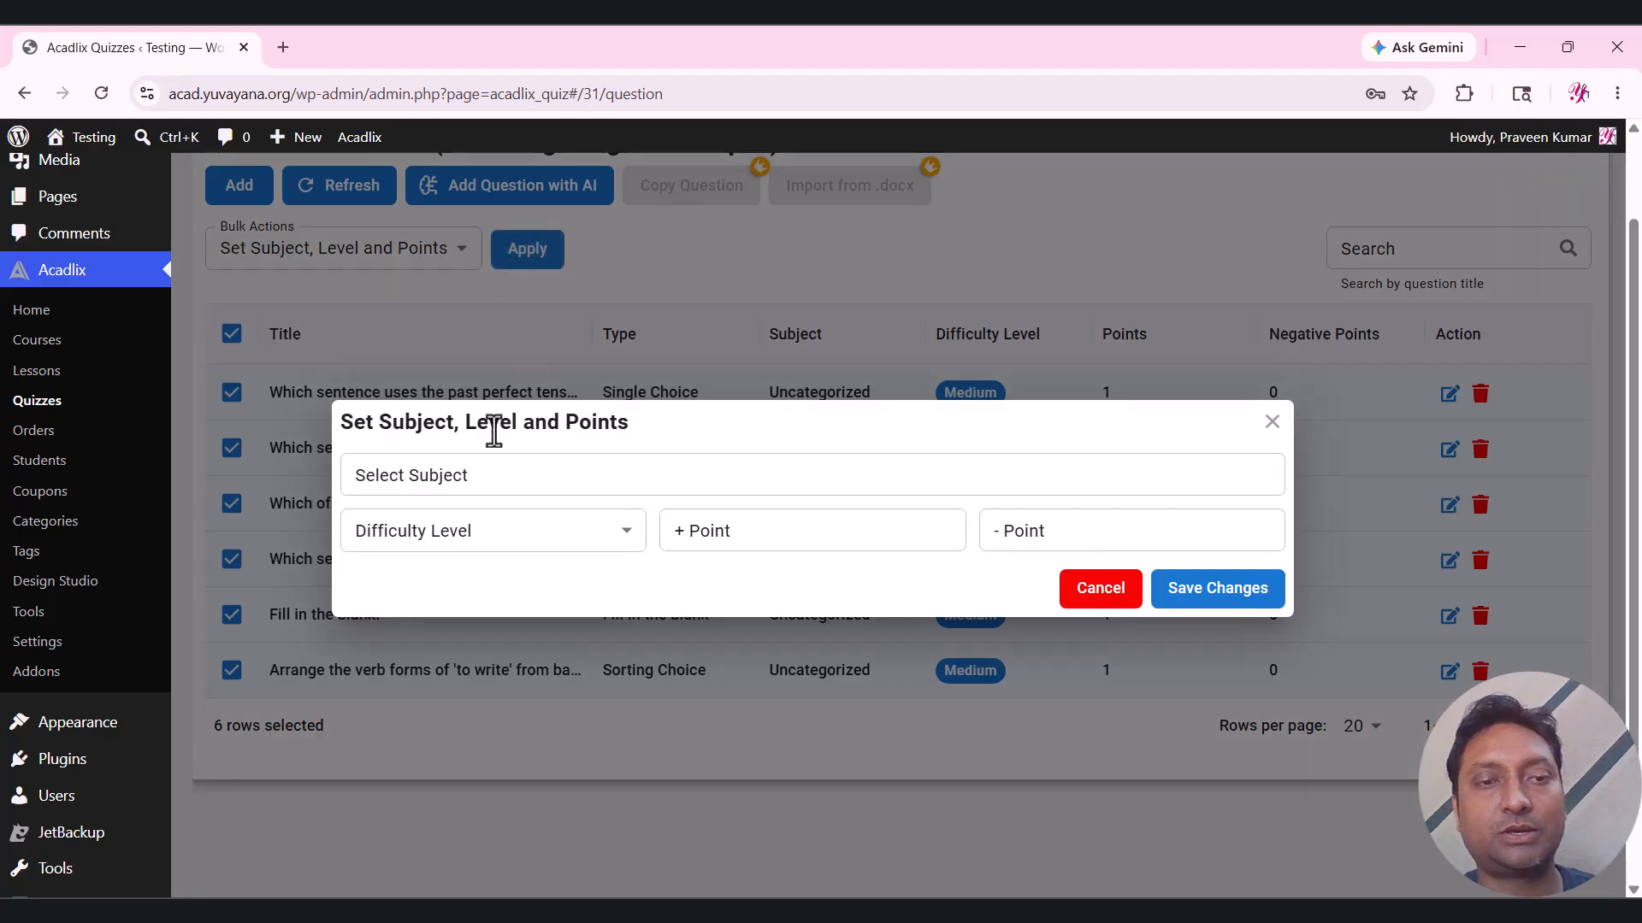
# Set subject English, Easy difficulty, 1 point and 0 negative points, and confirm.
pyautogui.click(490, 468)
pyautogui.click(439, 601)
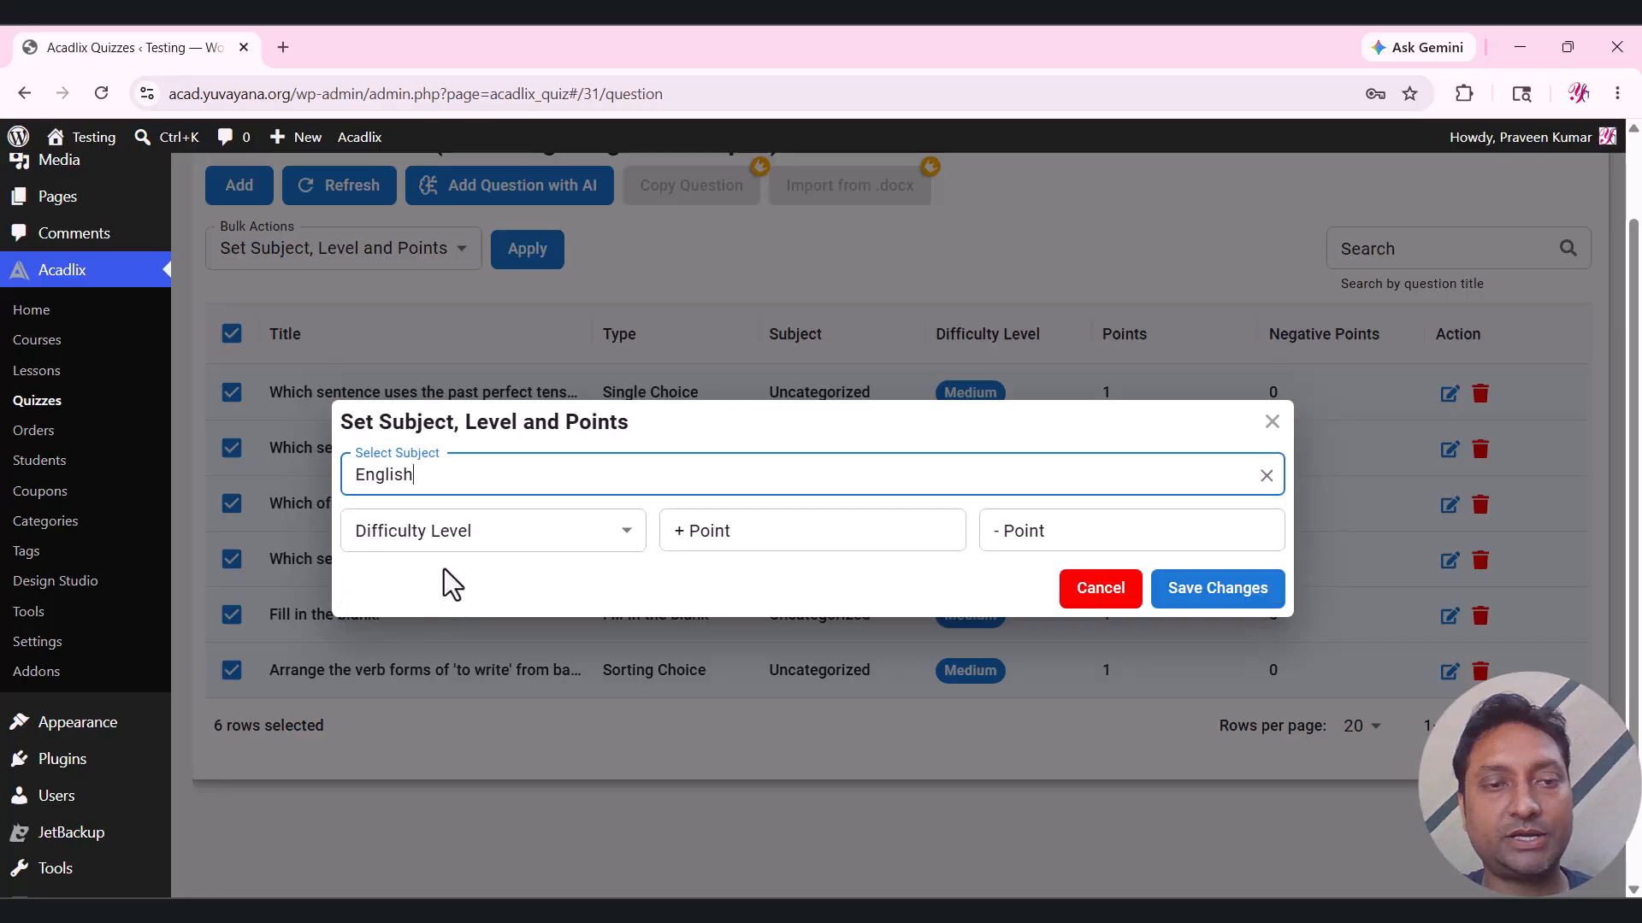
pyautogui.click(436, 547)
pyautogui.click(433, 621)
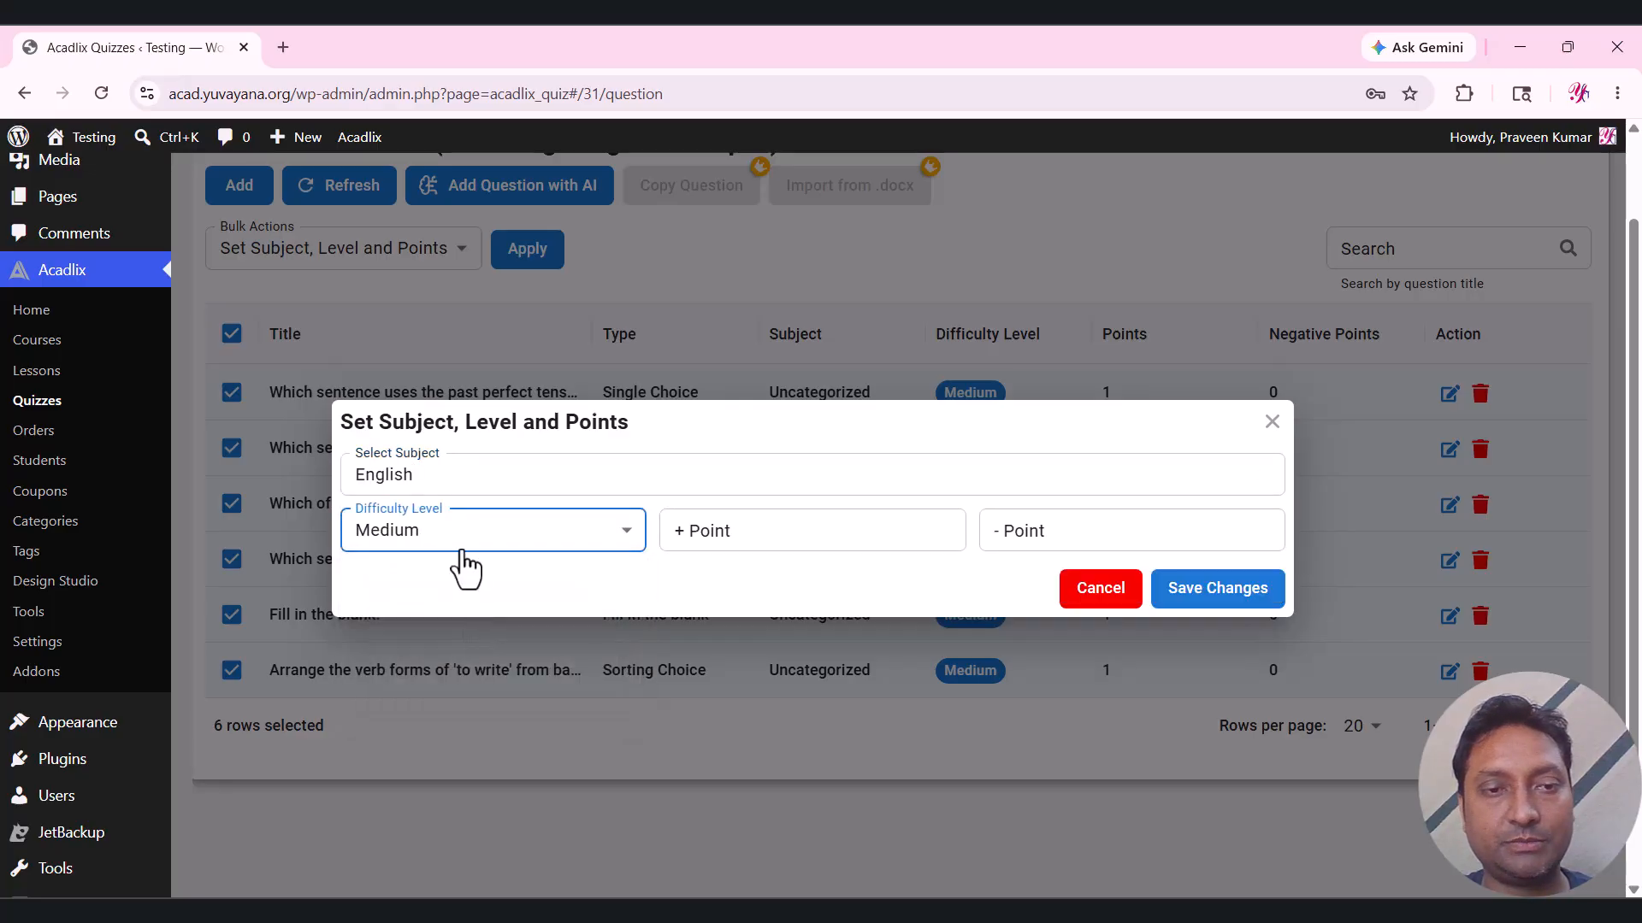
pyautogui.click(456, 547)
pyautogui.click(454, 582)
pyautogui.click(813, 527)
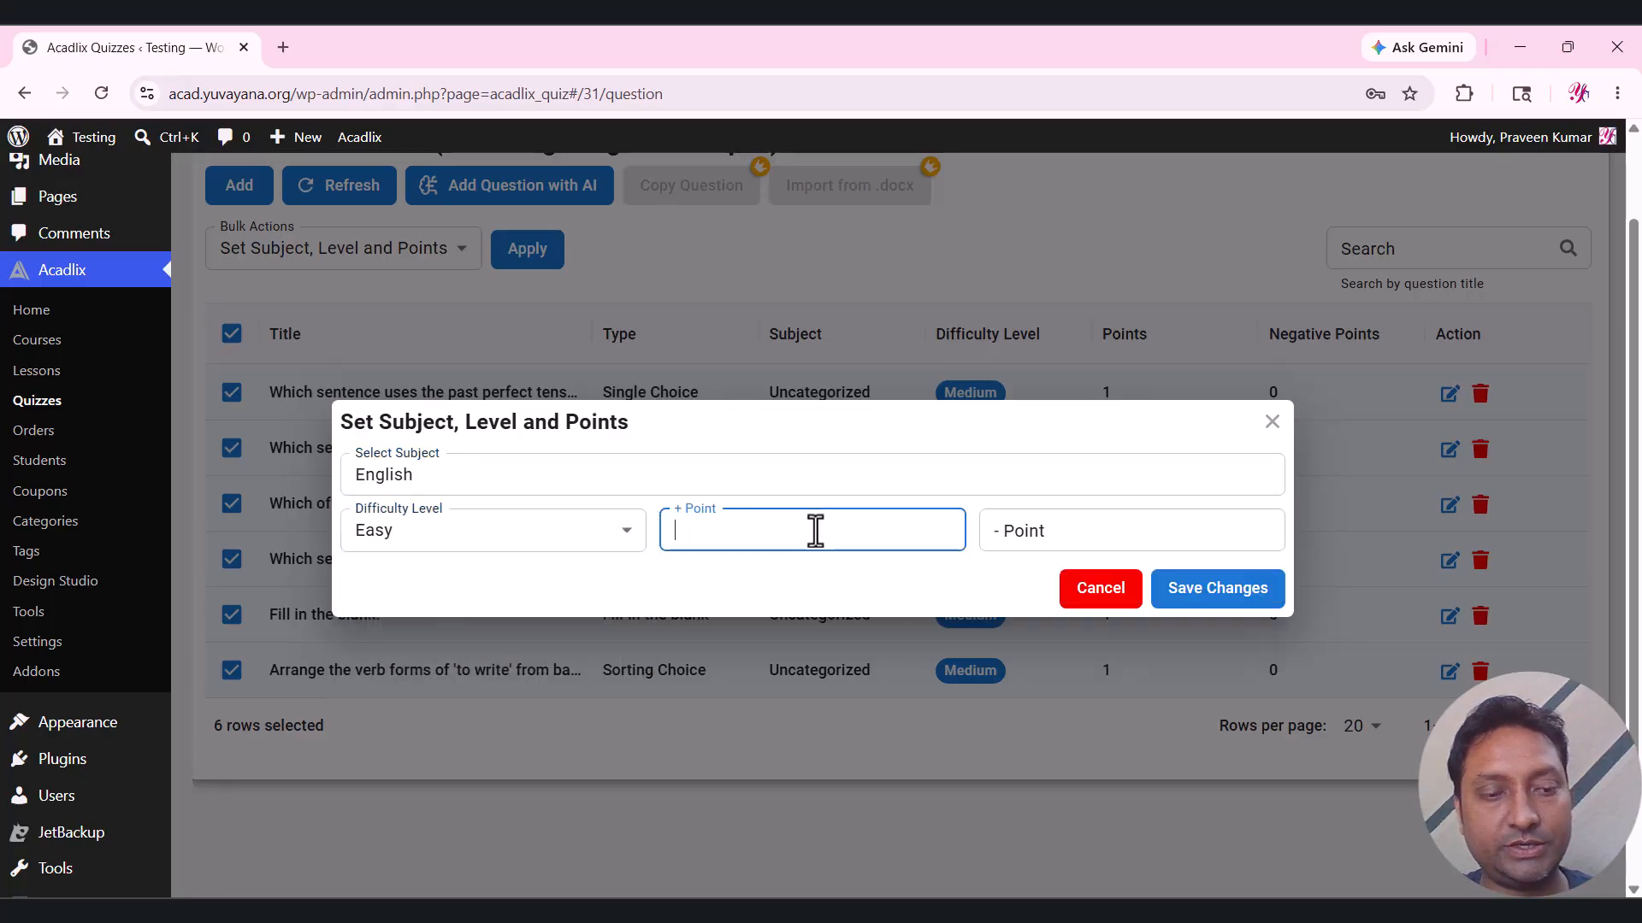
pyautogui.write('1')
pyautogui.click(1076, 540)
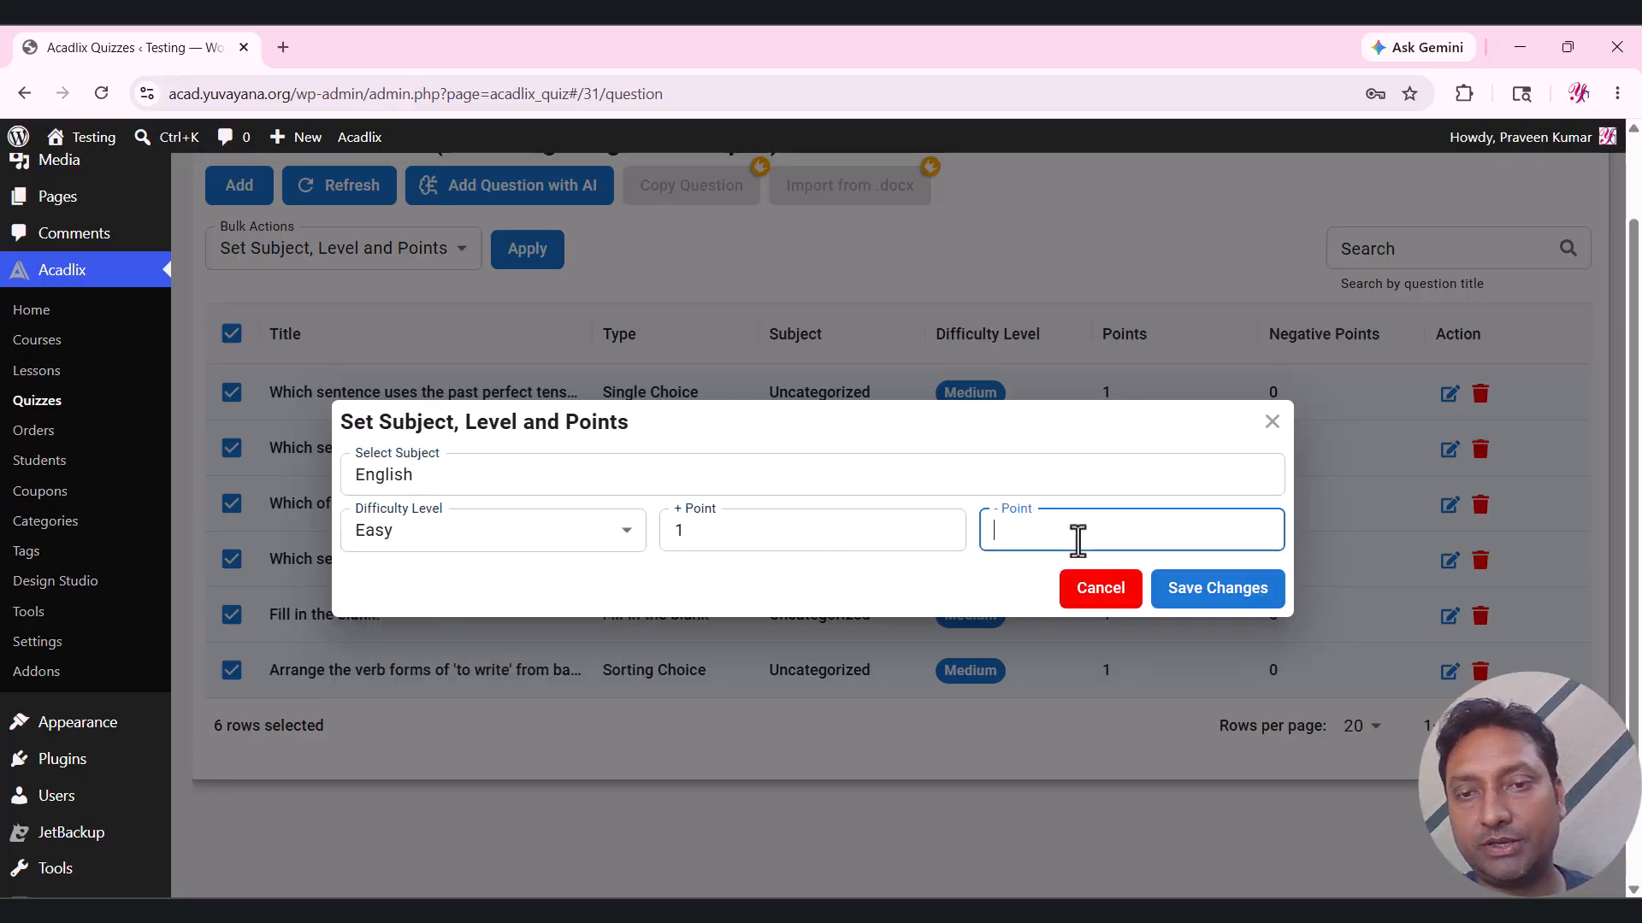
pyautogui.click(961, 569)
pyautogui.click(1198, 598)
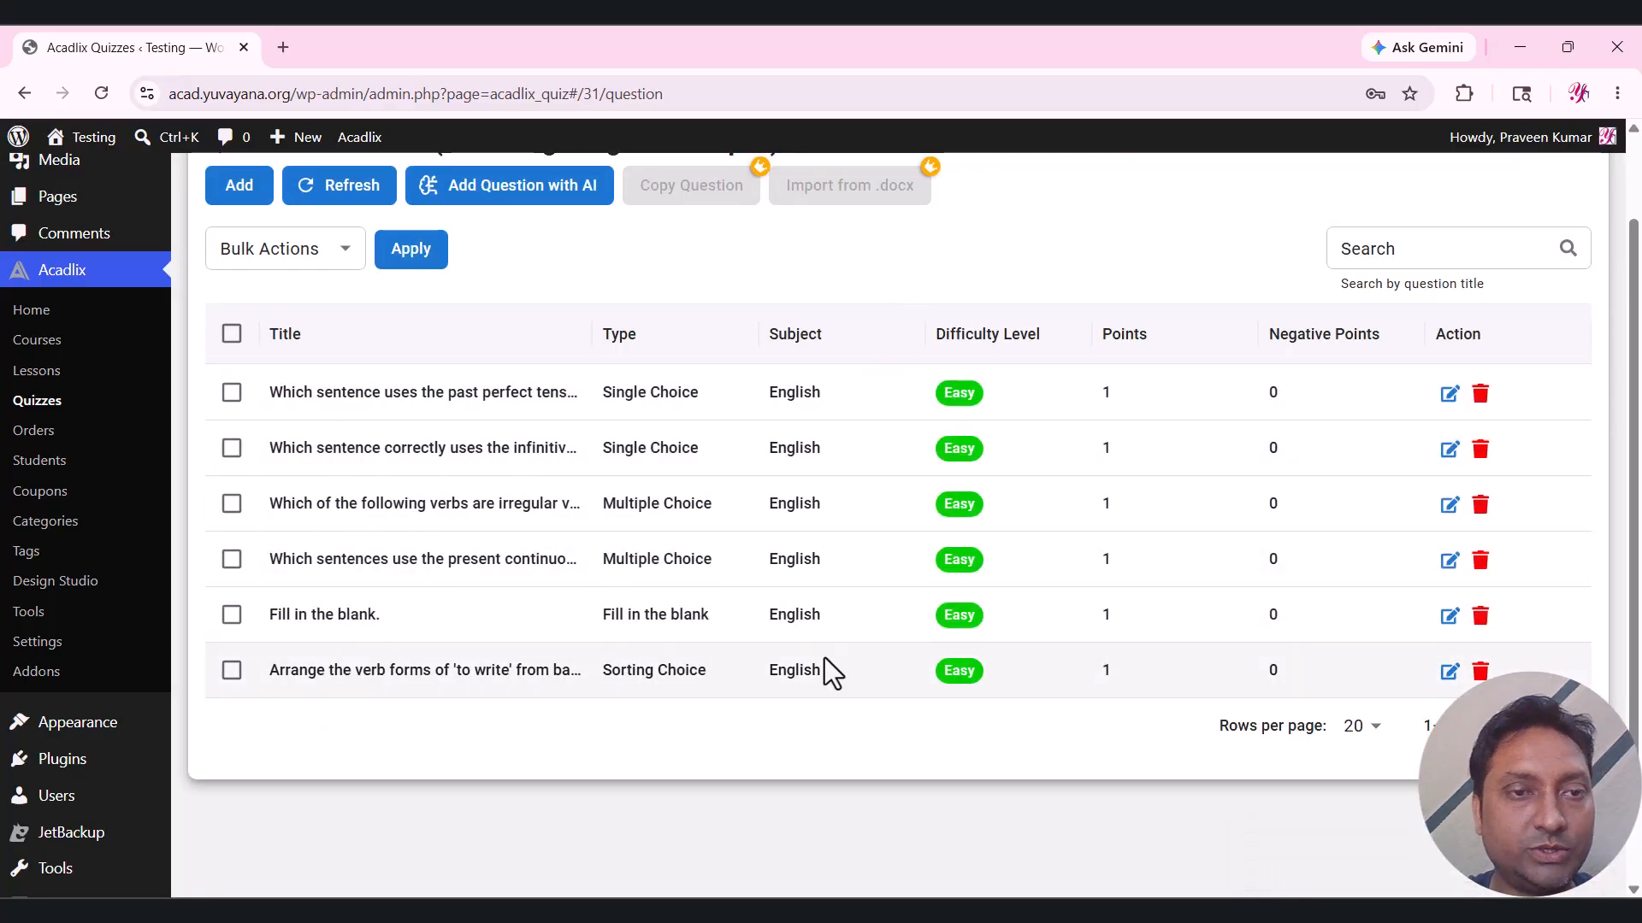
pyautogui.scroll(2, 756, 525)
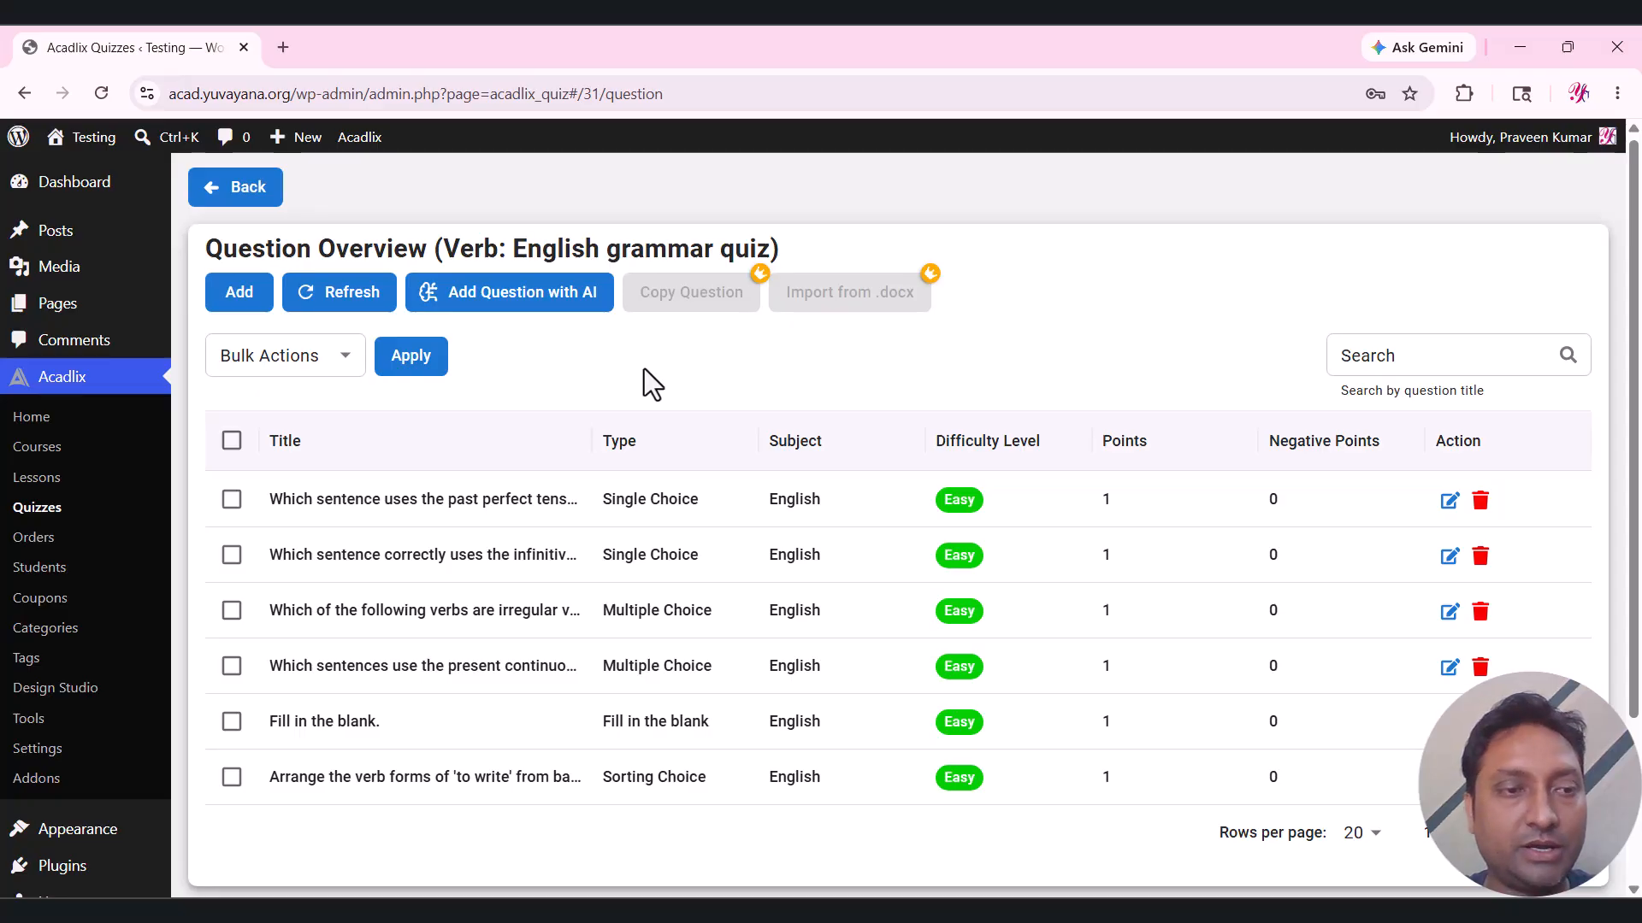
# Create a new Acadlix course titled 'English Grammar Mock Test Series'.
pyautogui.click(39, 448)
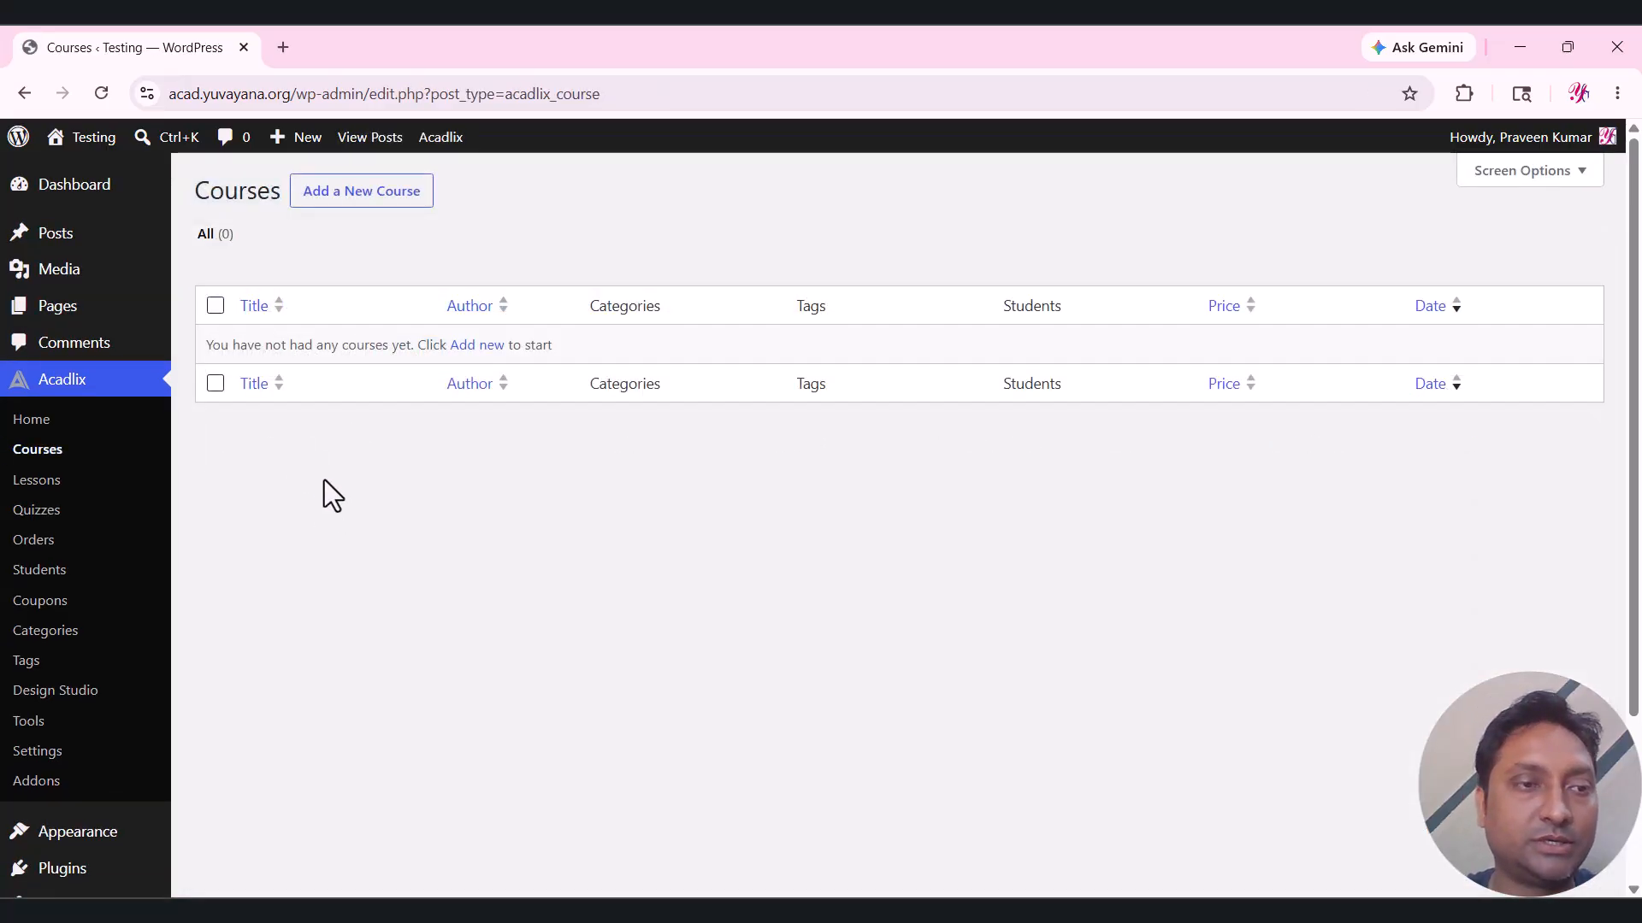
pyautogui.click(357, 202)
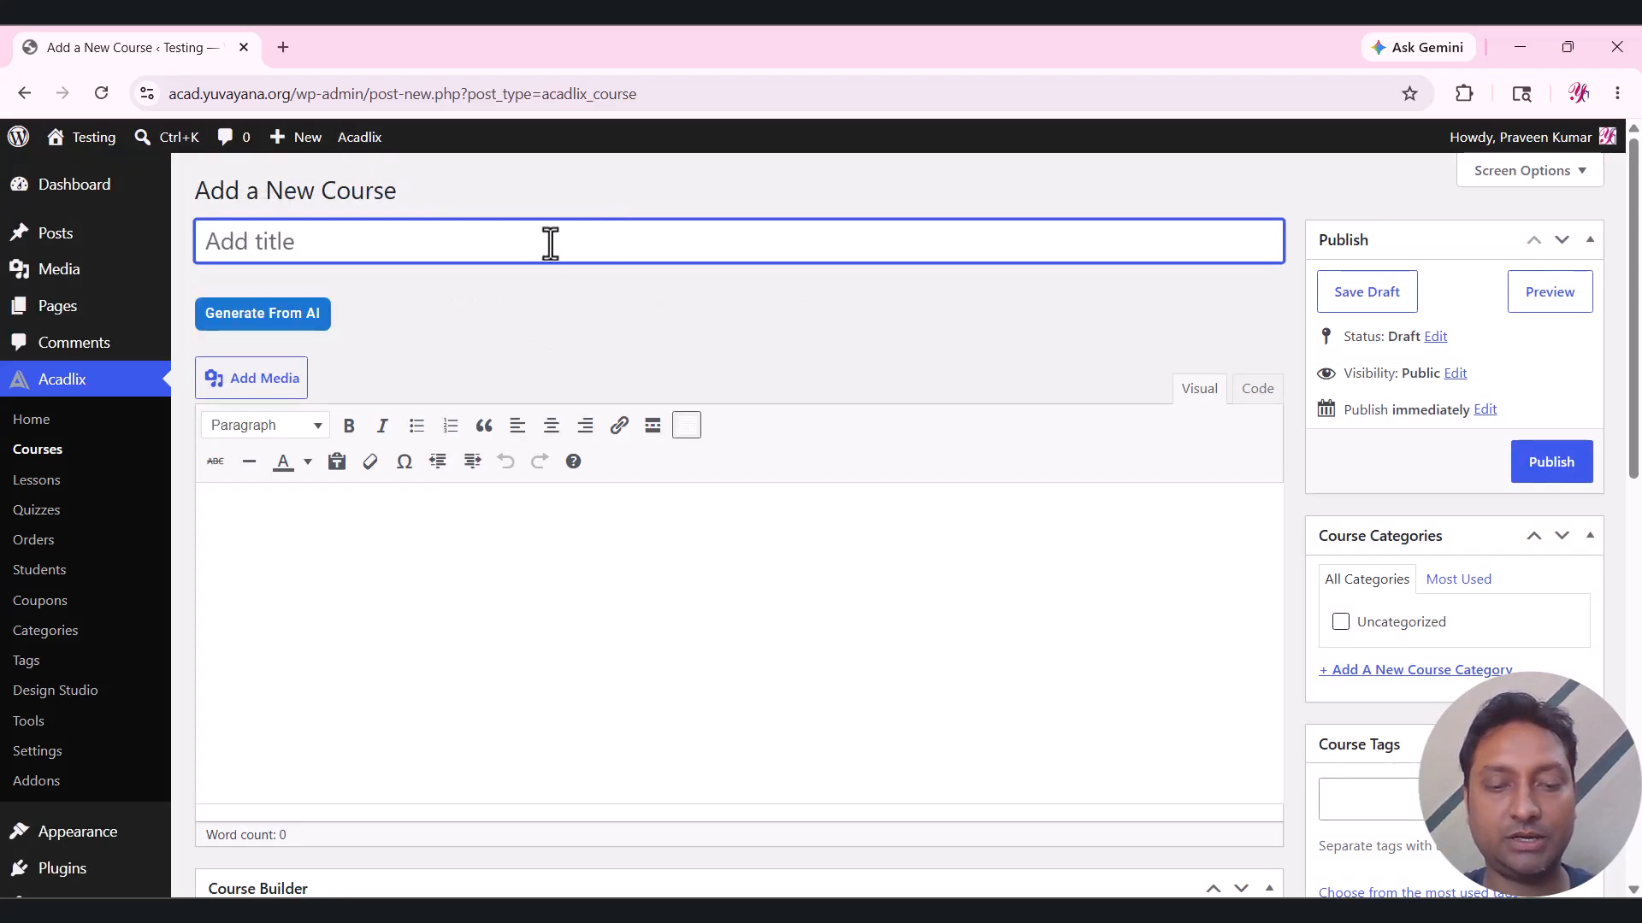
pyautogui.write('Engls')
pyautogui.press('BackSpace')
pyautogui.write('ish')
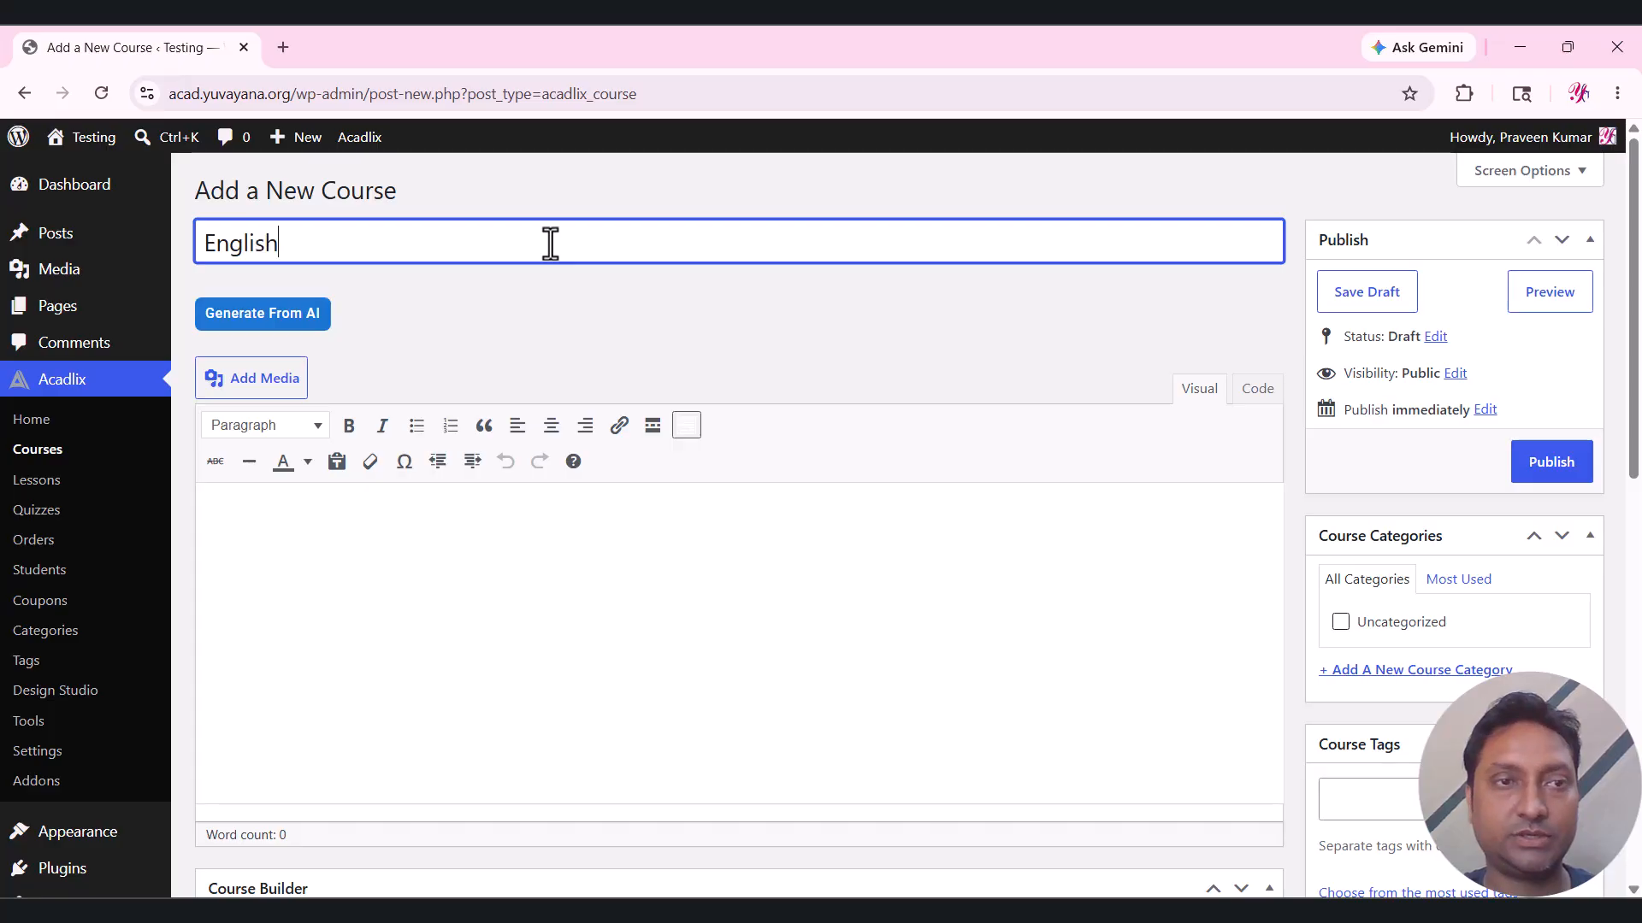
pyautogui.write(' Grammar M')
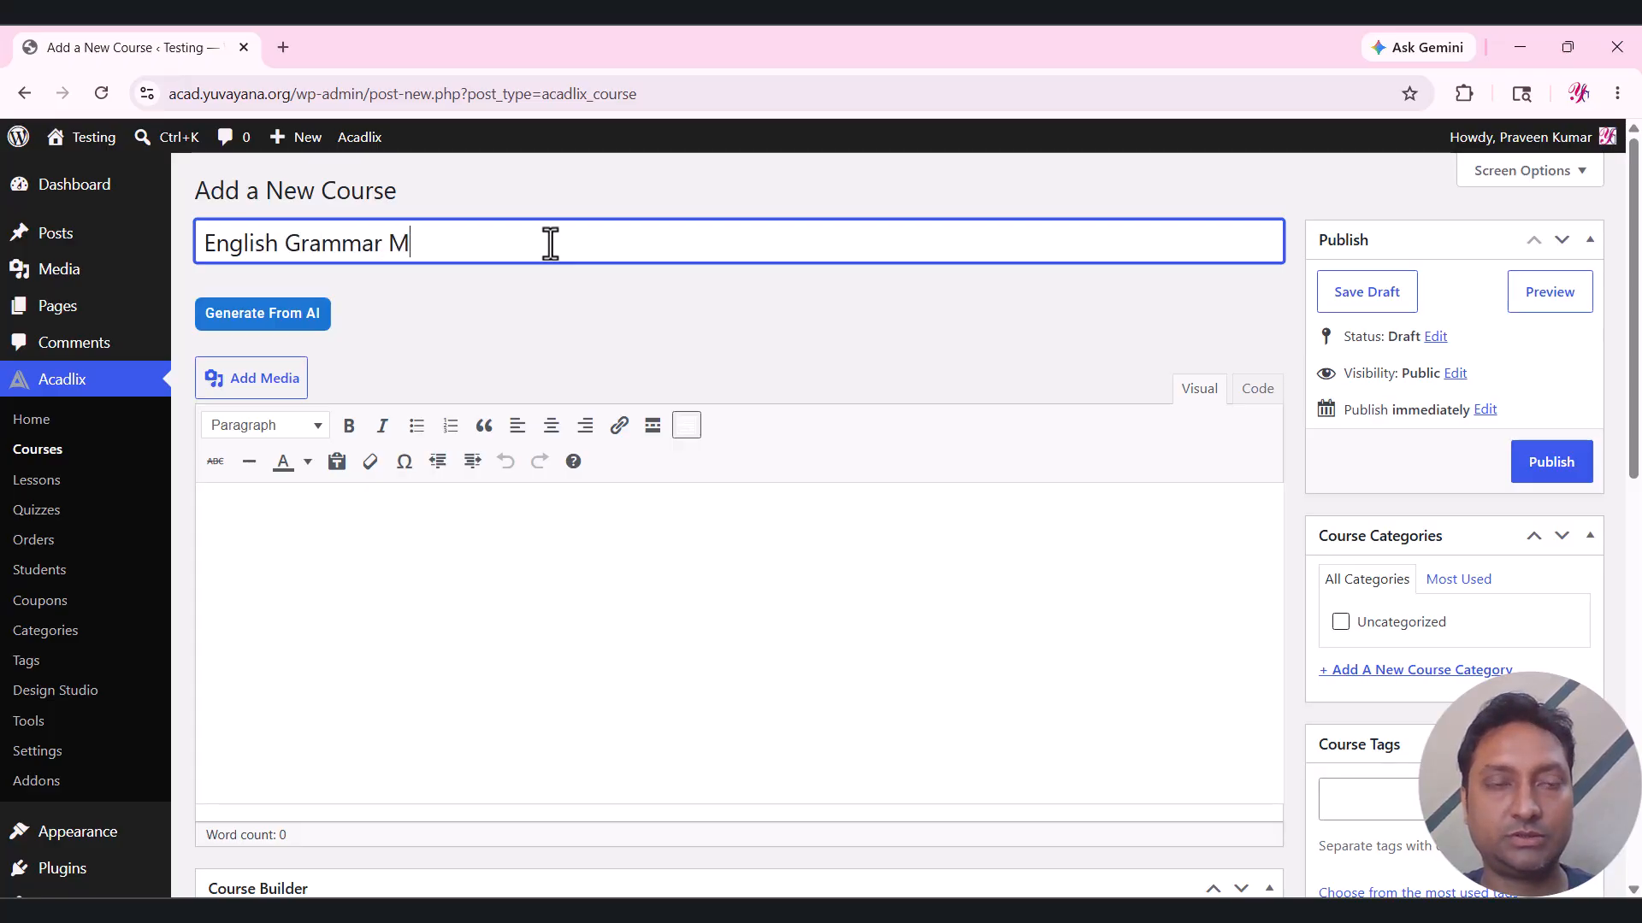
pyautogui.write('ock Test Se')
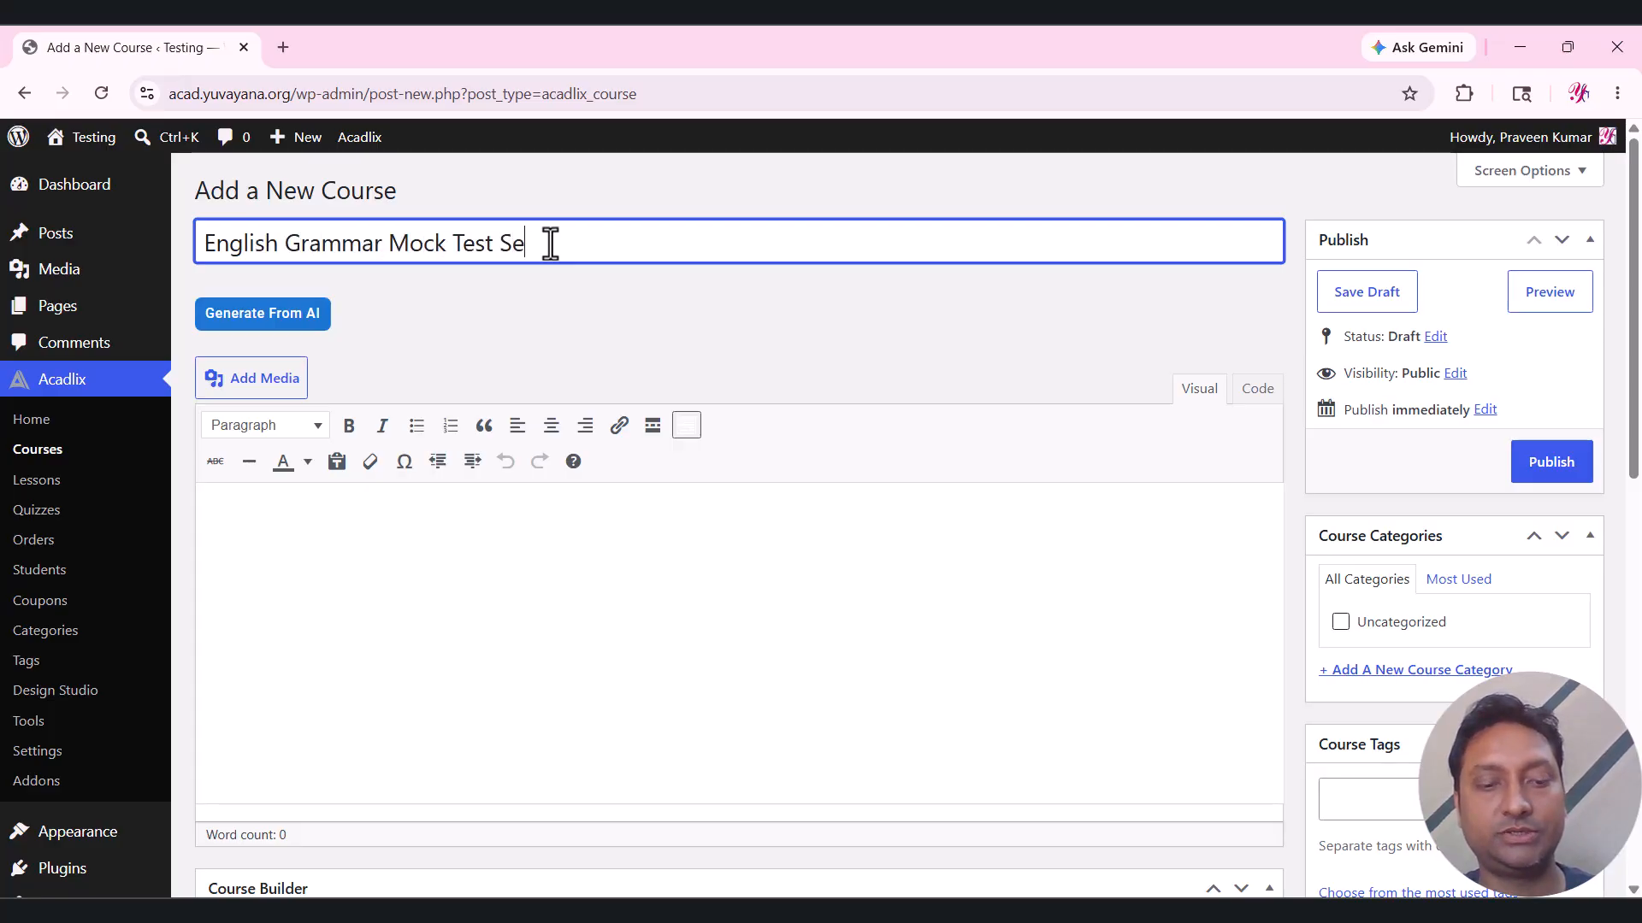
pyautogui.write('ries')
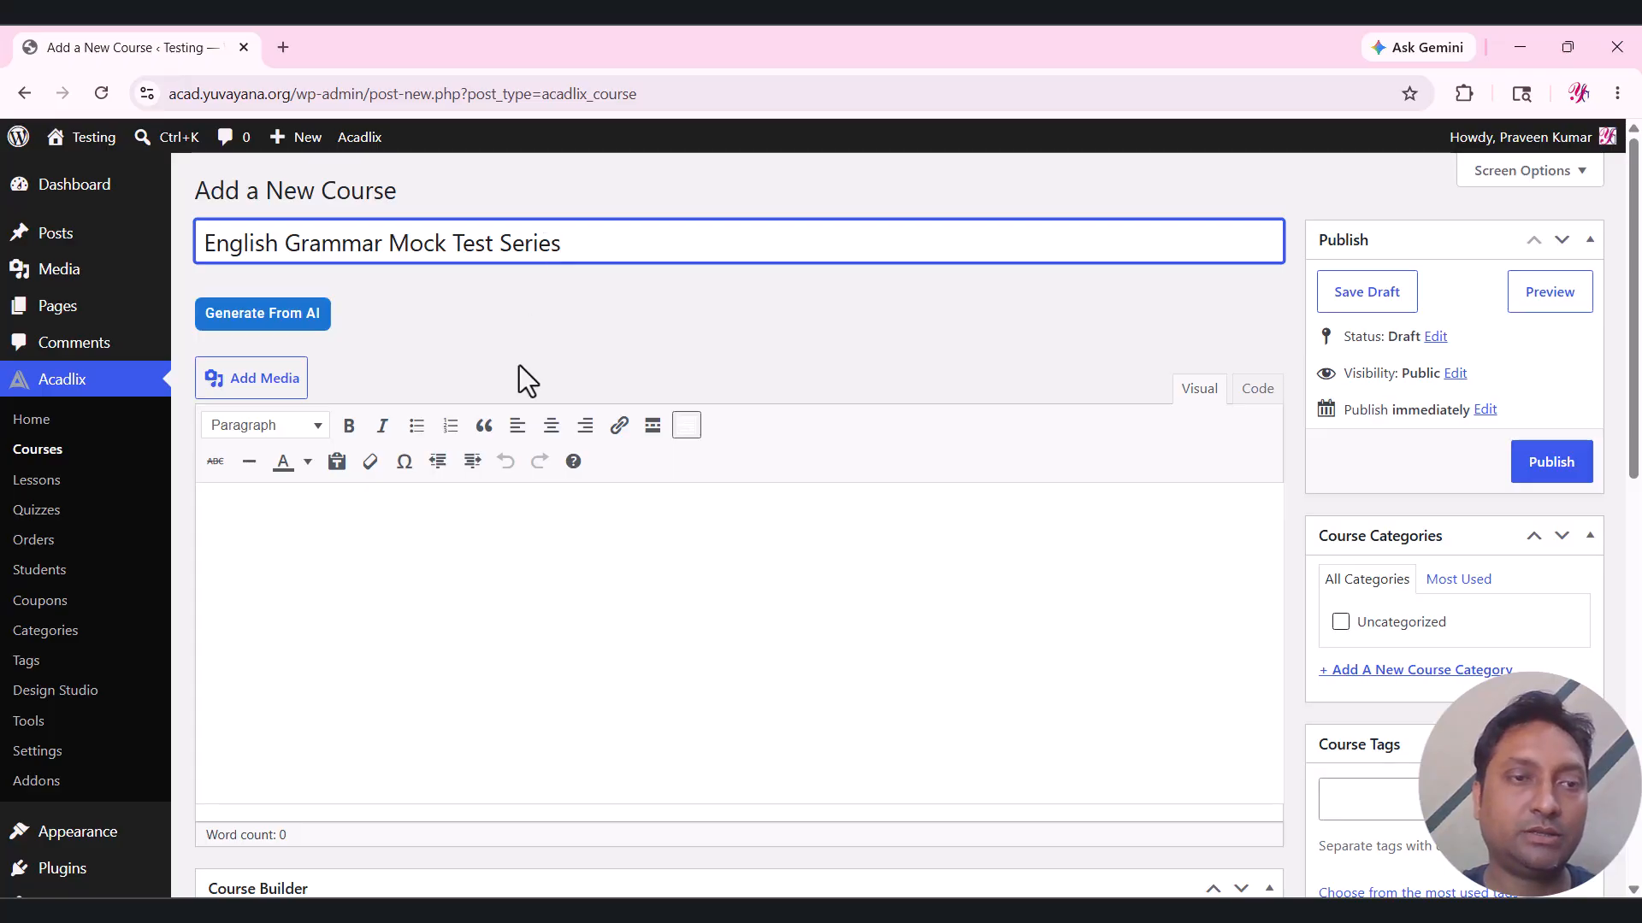
pyautogui.click(465, 603)
# Generate an AI course description of 150–200 words and insert it into the course.
pyautogui.click(273, 320)
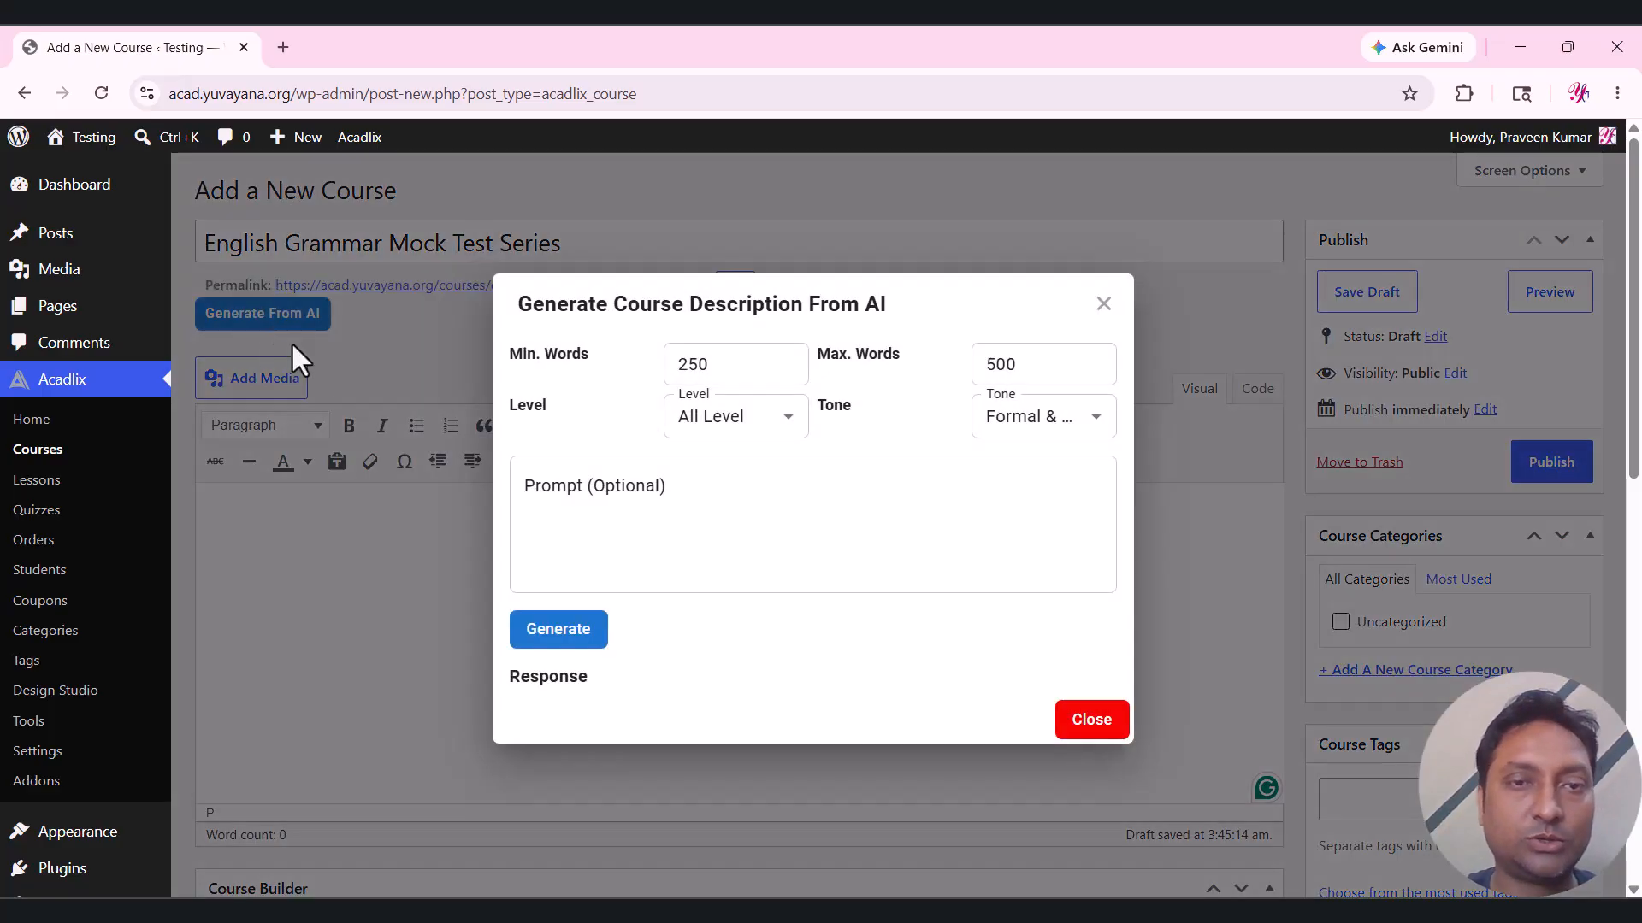
pyautogui.click(684, 366)
pyautogui.write('1')
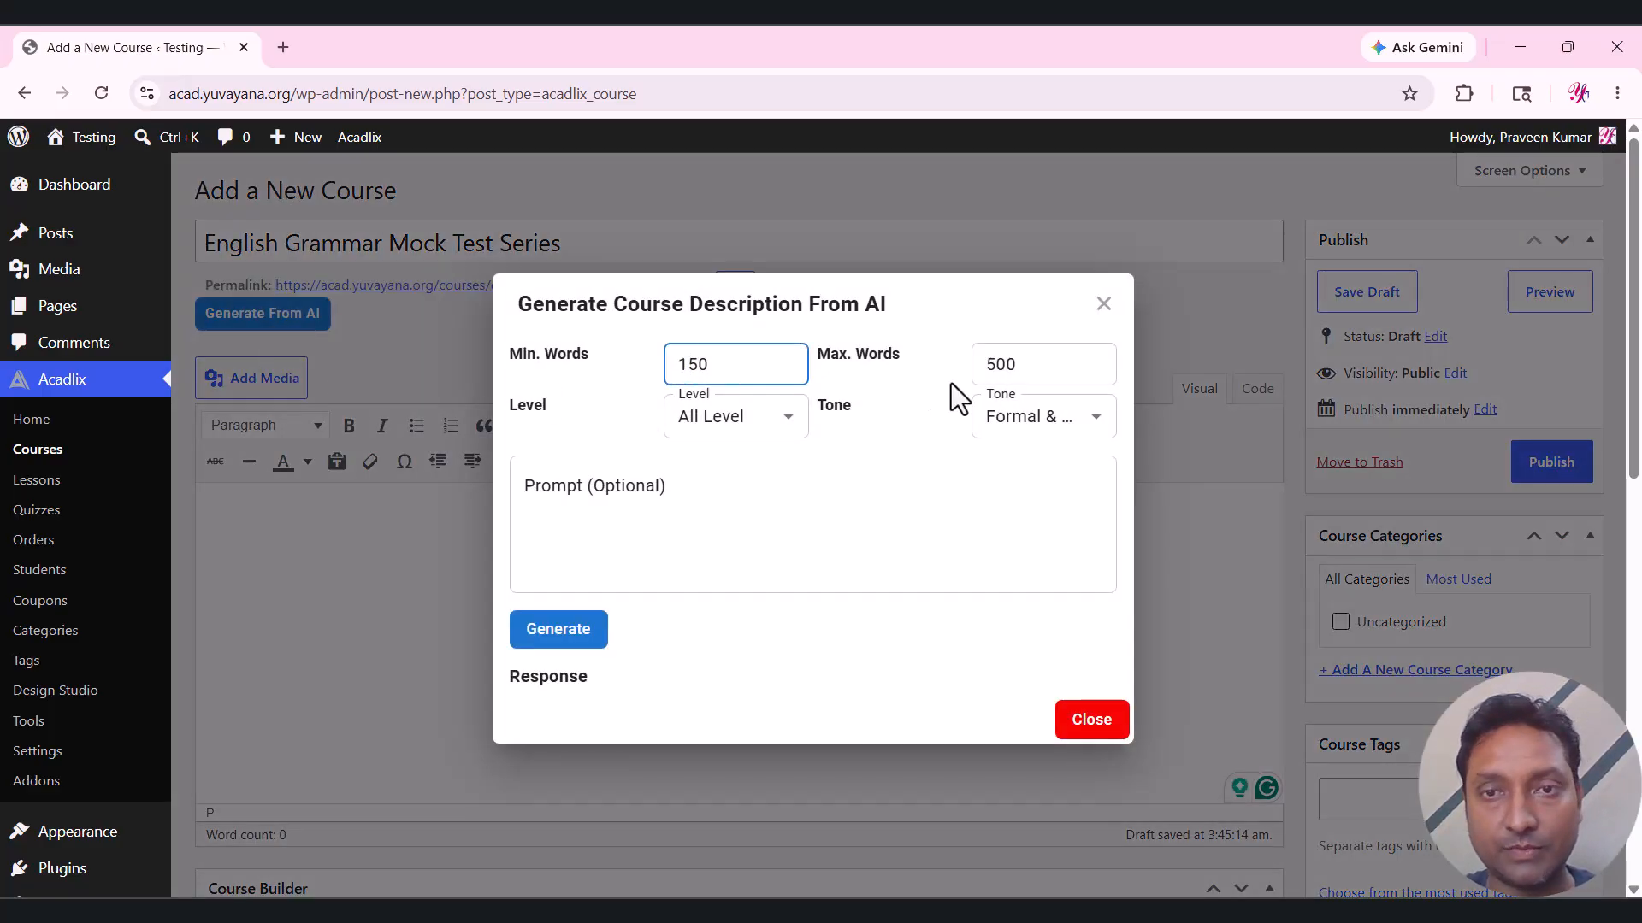
pyautogui.moveTo(994, 364); pyautogui.dragTo(983, 363)
pyautogui.write('2')
pyautogui.click(901, 531)
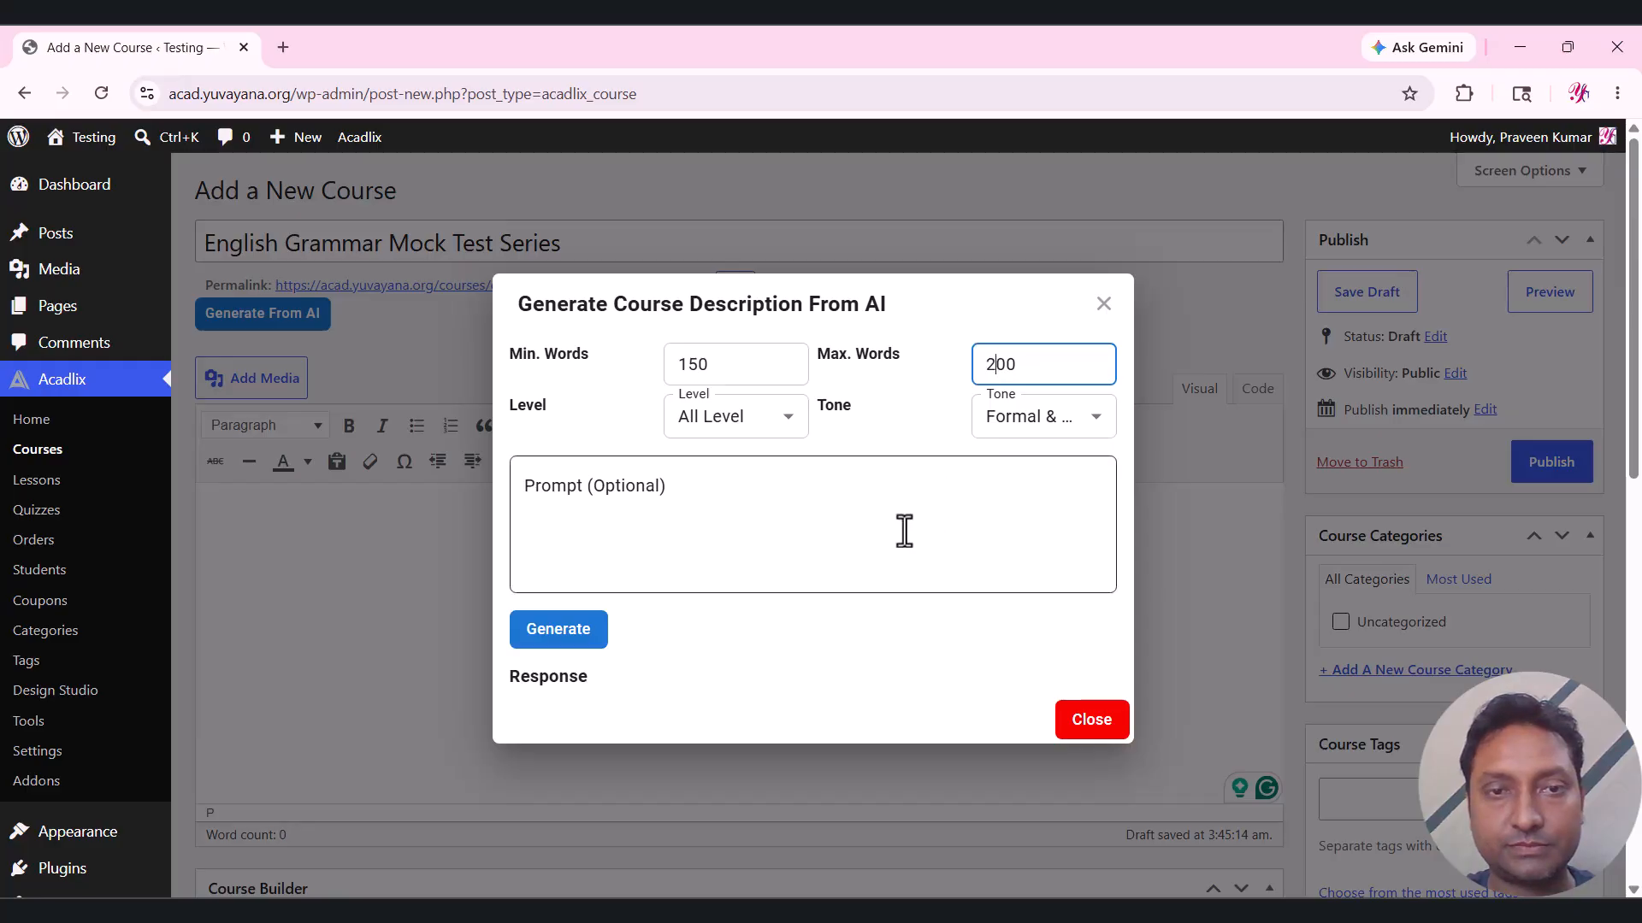
pyautogui.click(558, 639)
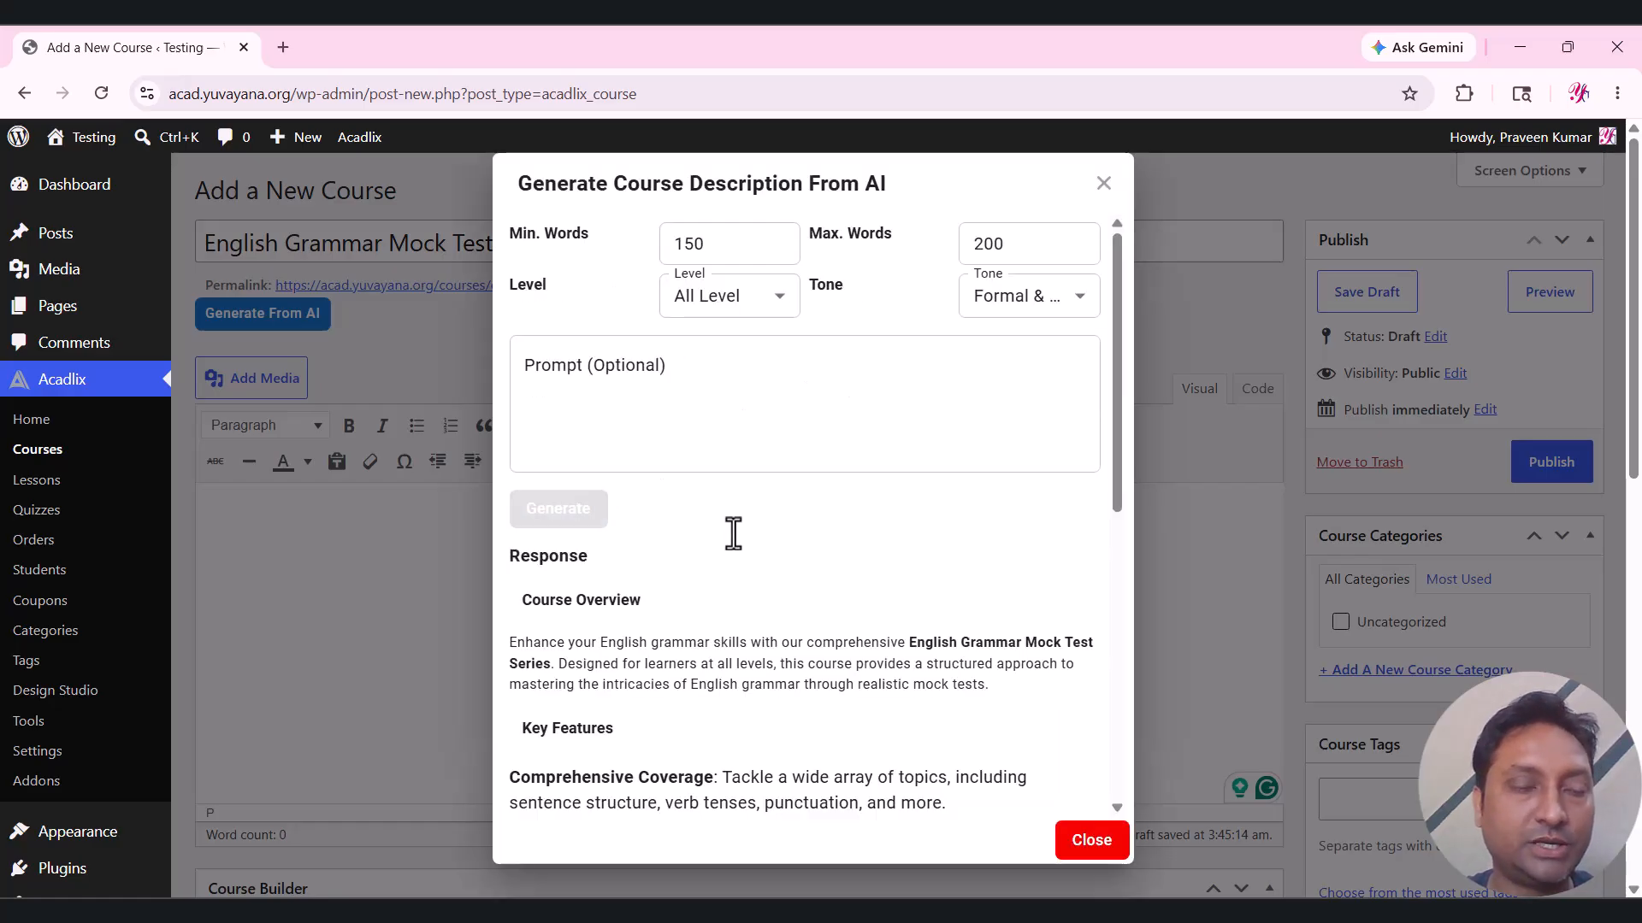
pyautogui.click(560, 377)
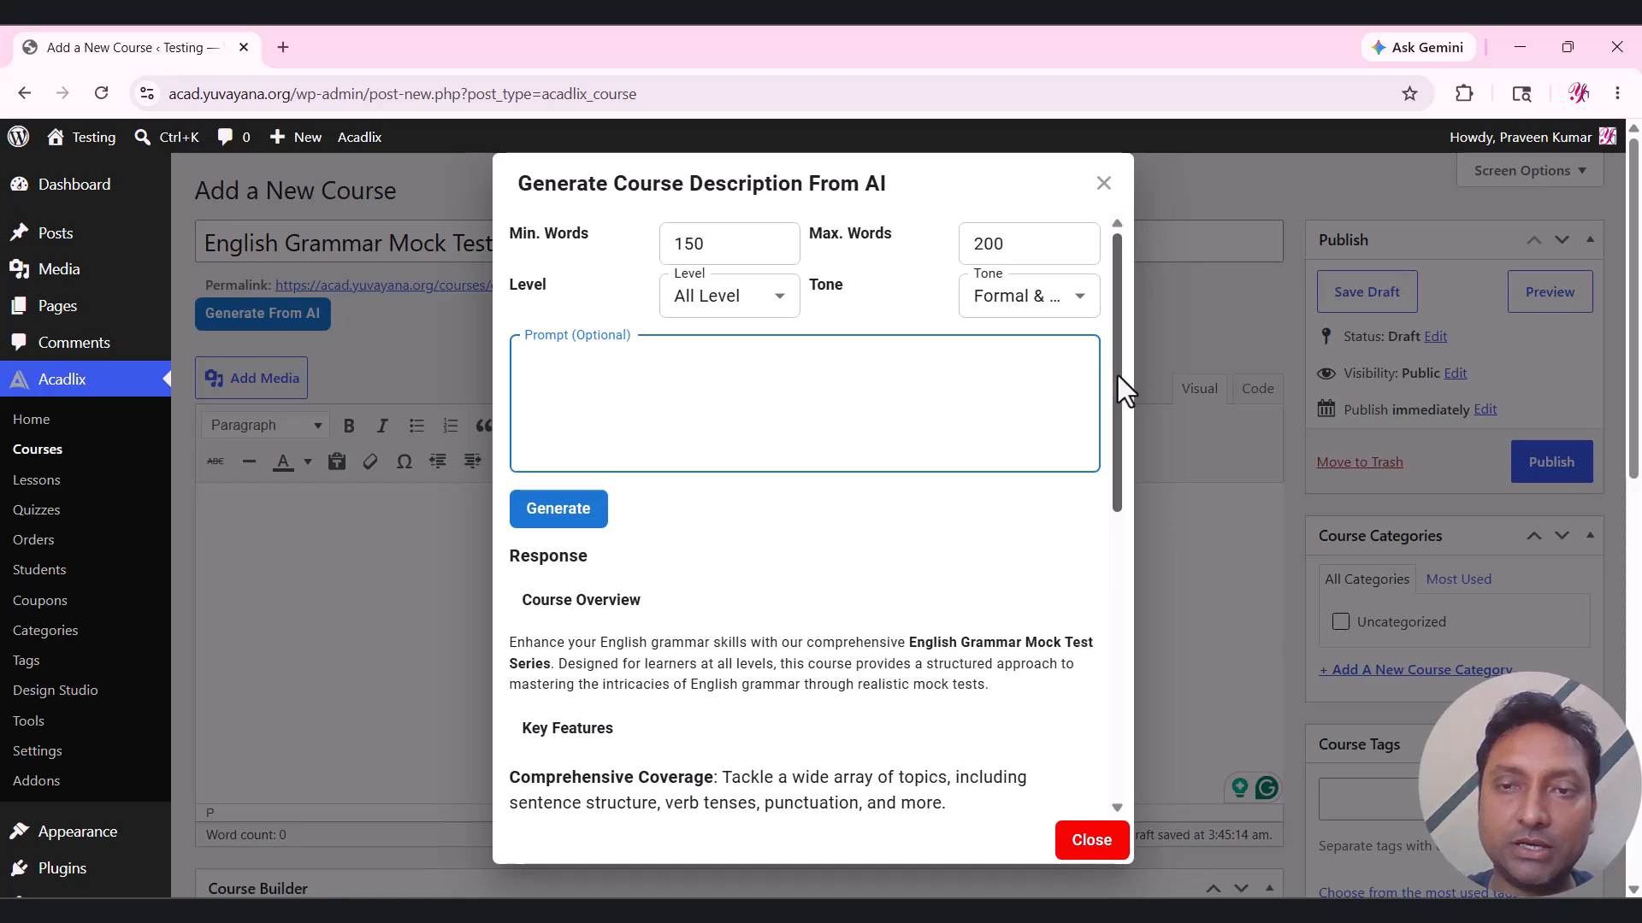
pyautogui.moveTo(1116, 376); pyautogui.dragTo(1111, 689)
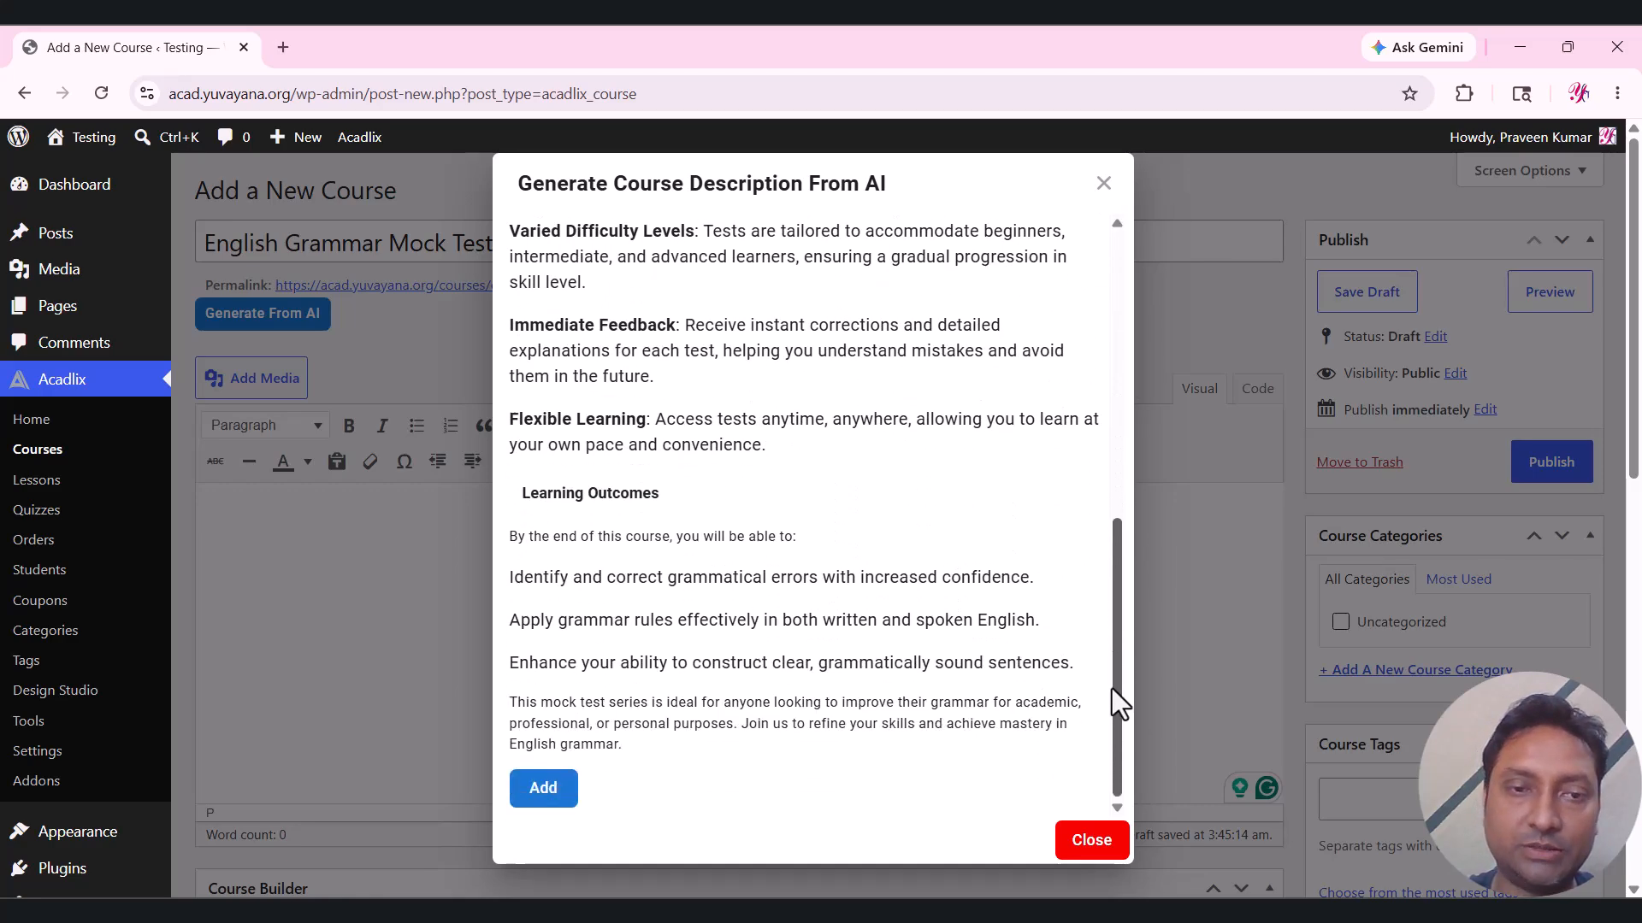
pyautogui.click(567, 791)
# In the Course Builder, add and save a section titled 'Intro'.
pyautogui.scroll(-2, 796, 366)
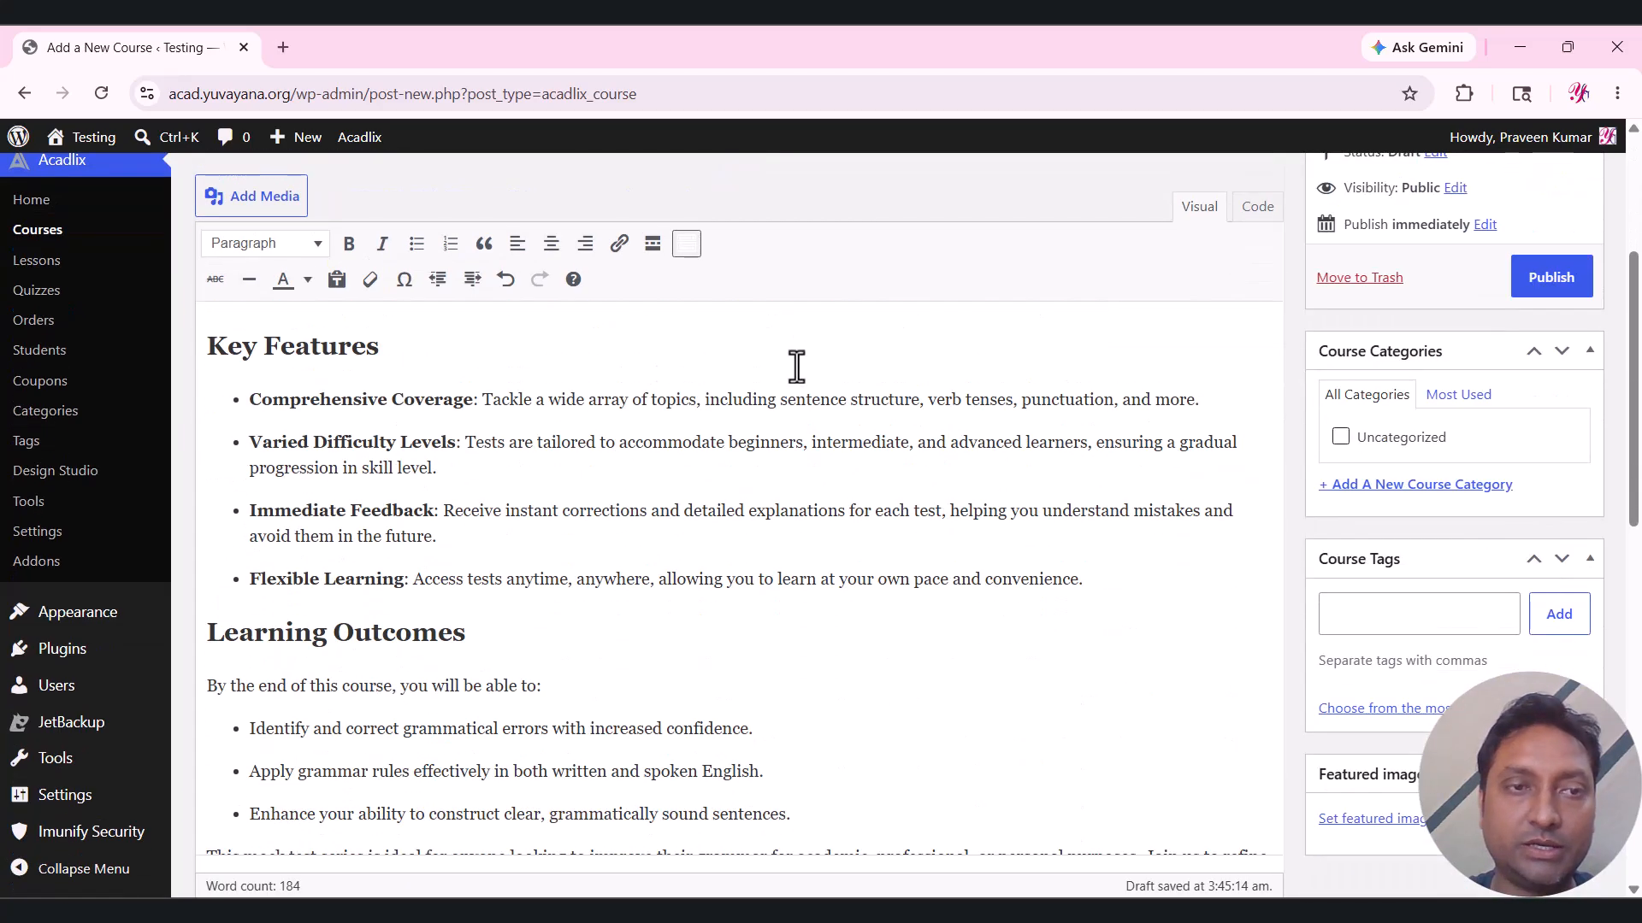
pyautogui.scroll(-4, 797, 366)
pyautogui.scroll(-1, 759, 531)
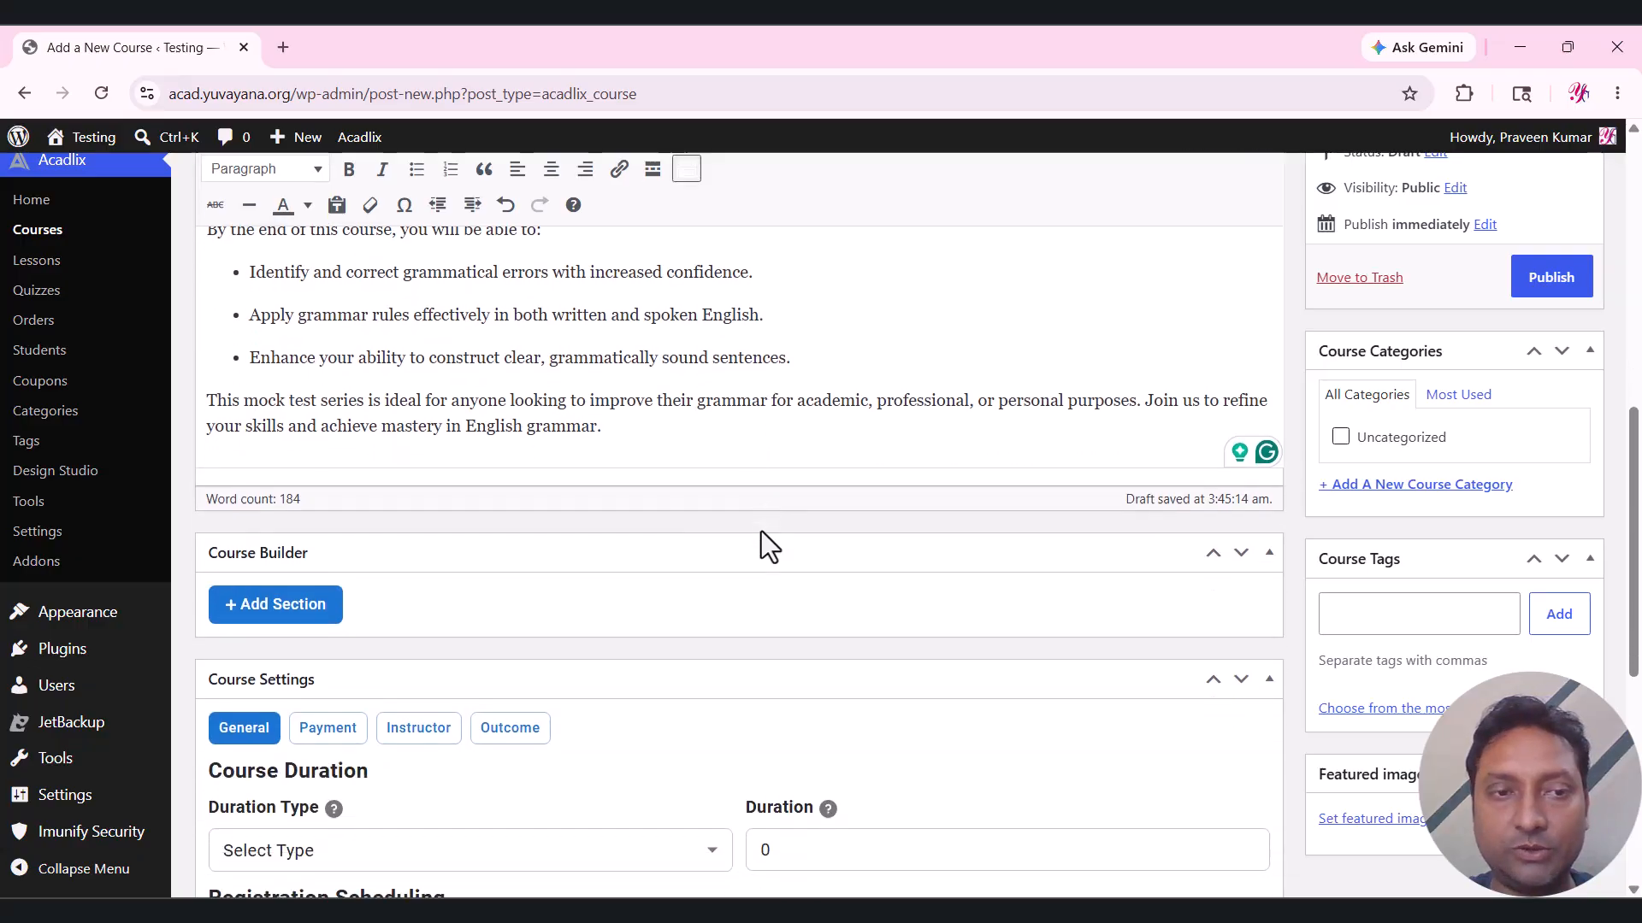
pyautogui.scroll(-1, 462, 483)
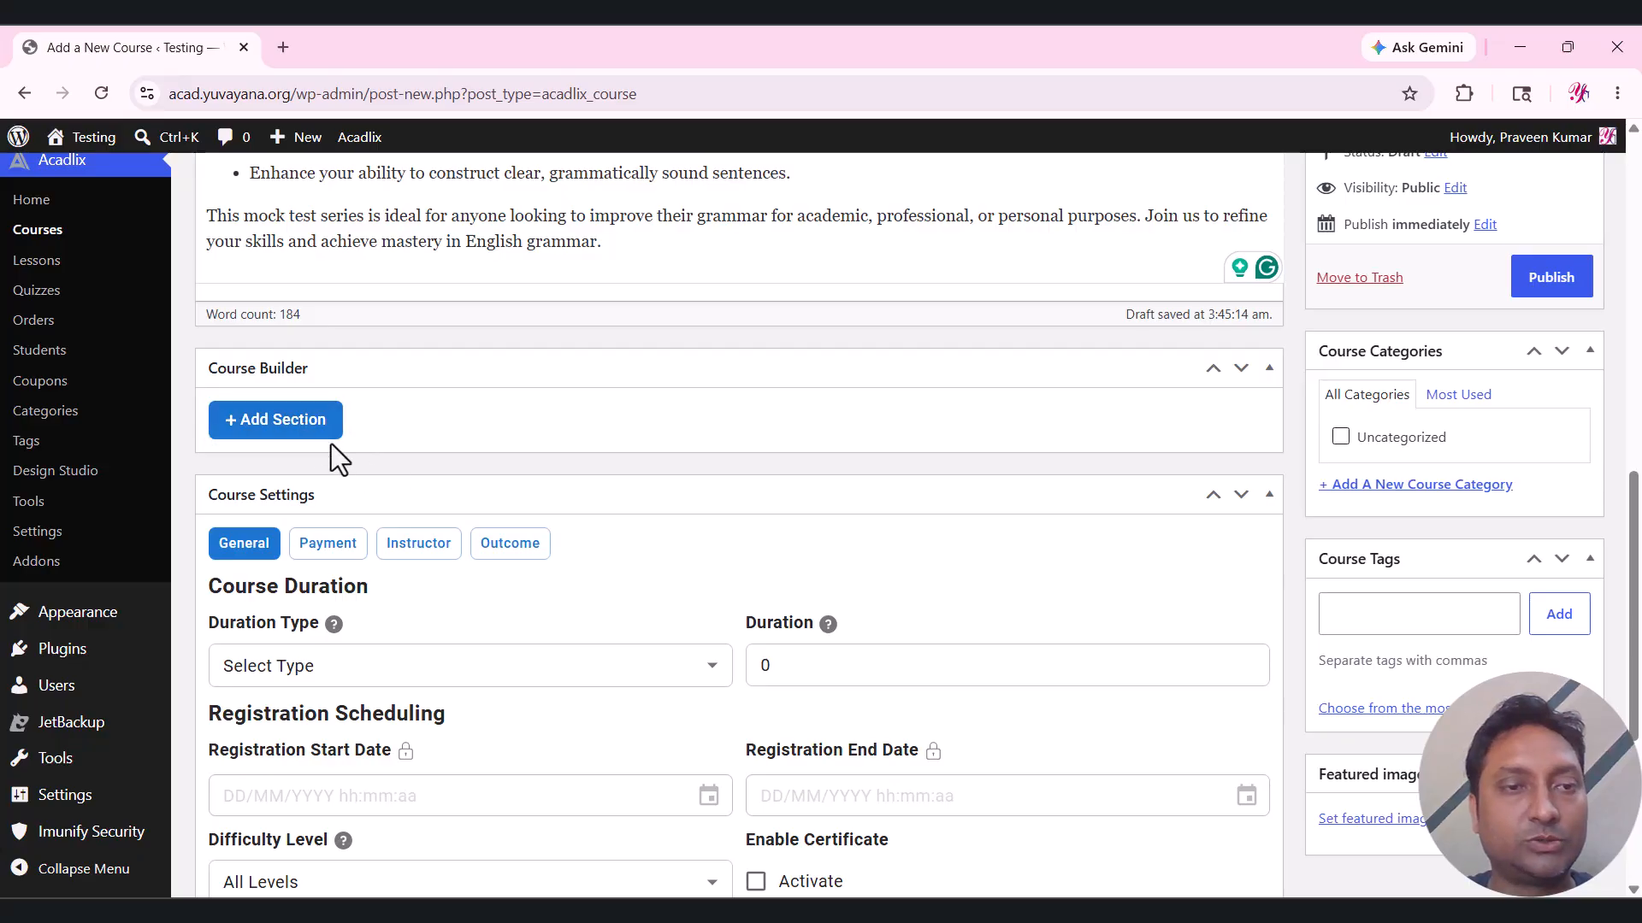
pyautogui.click(310, 425)
pyautogui.click(534, 447)
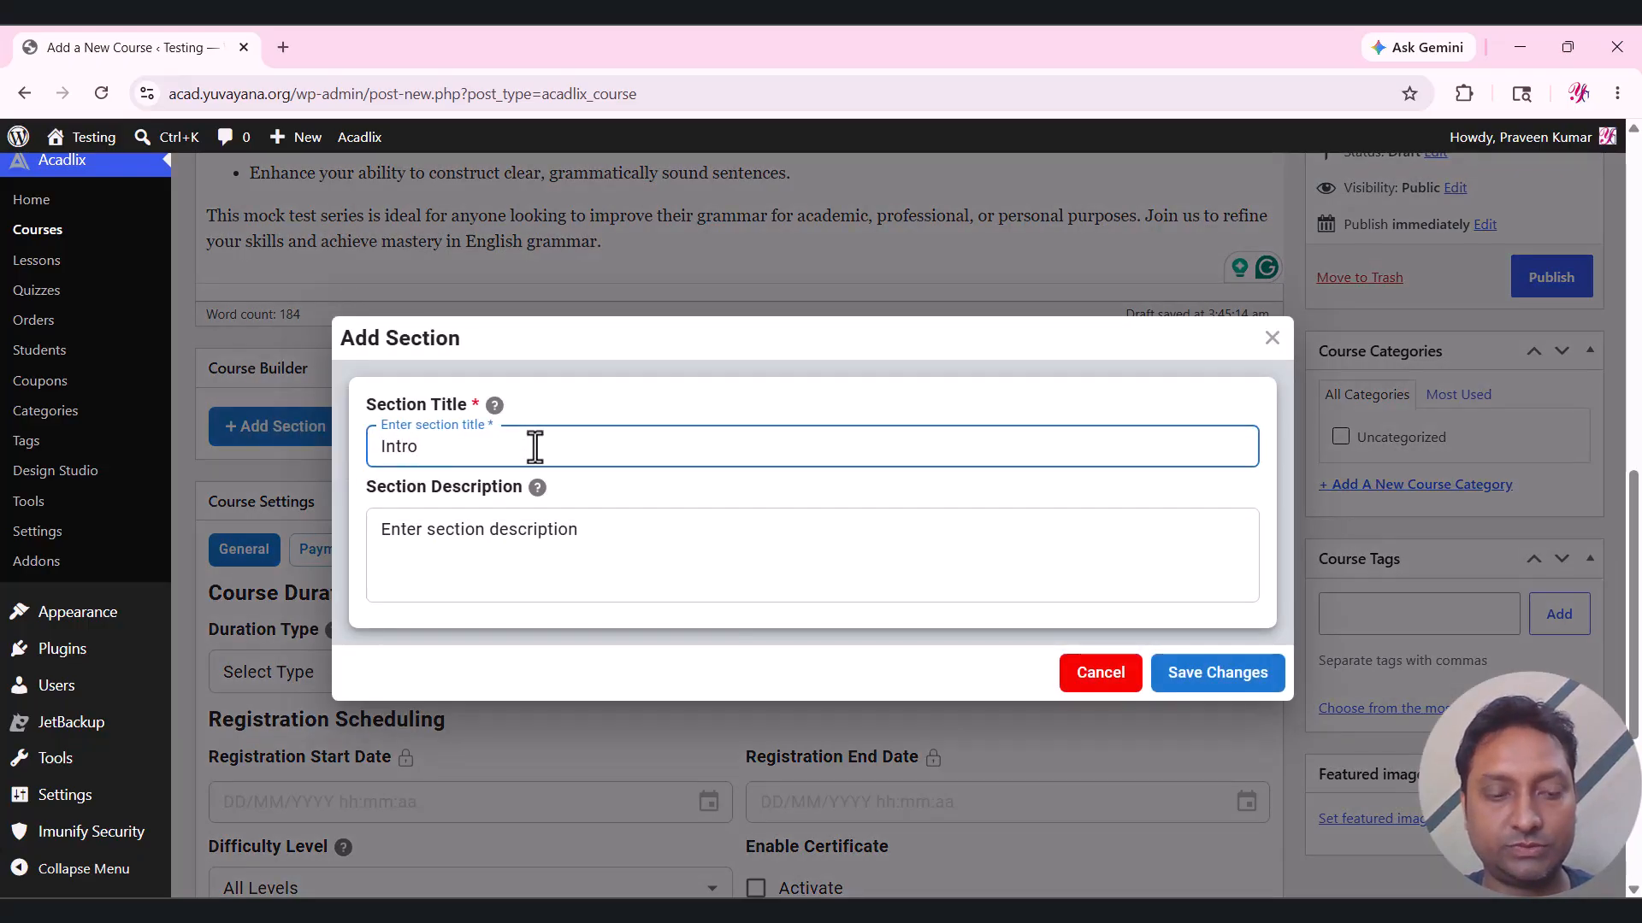
pyautogui.click(1249, 667)
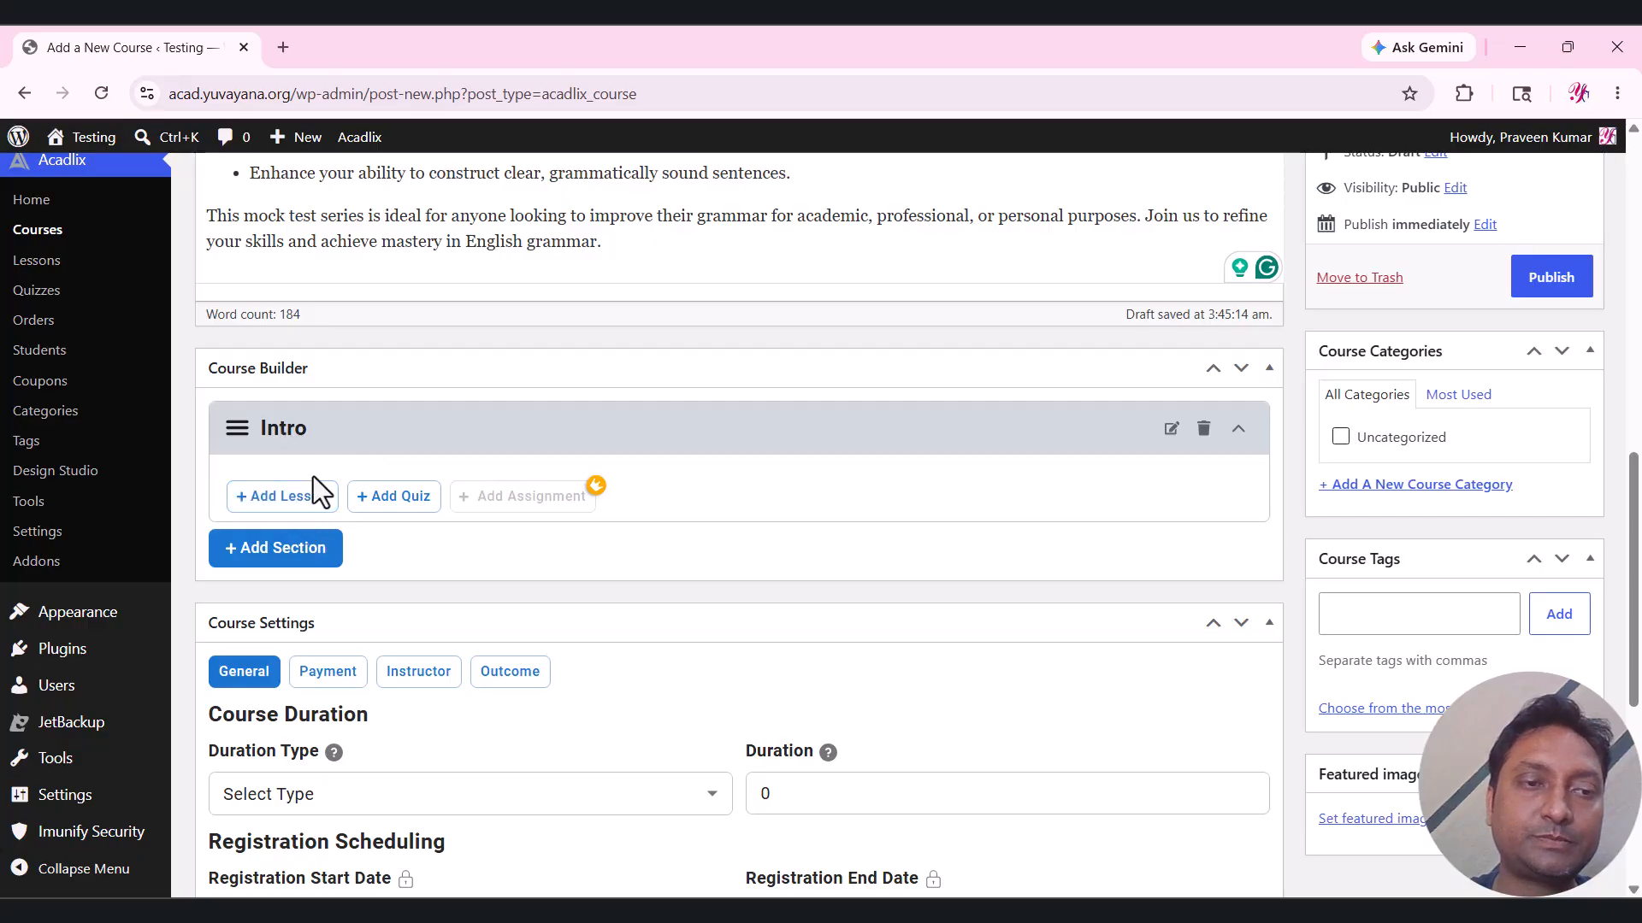
# Attach the 'English grammar quiz' to the Intro section.
pyautogui.click(400, 498)
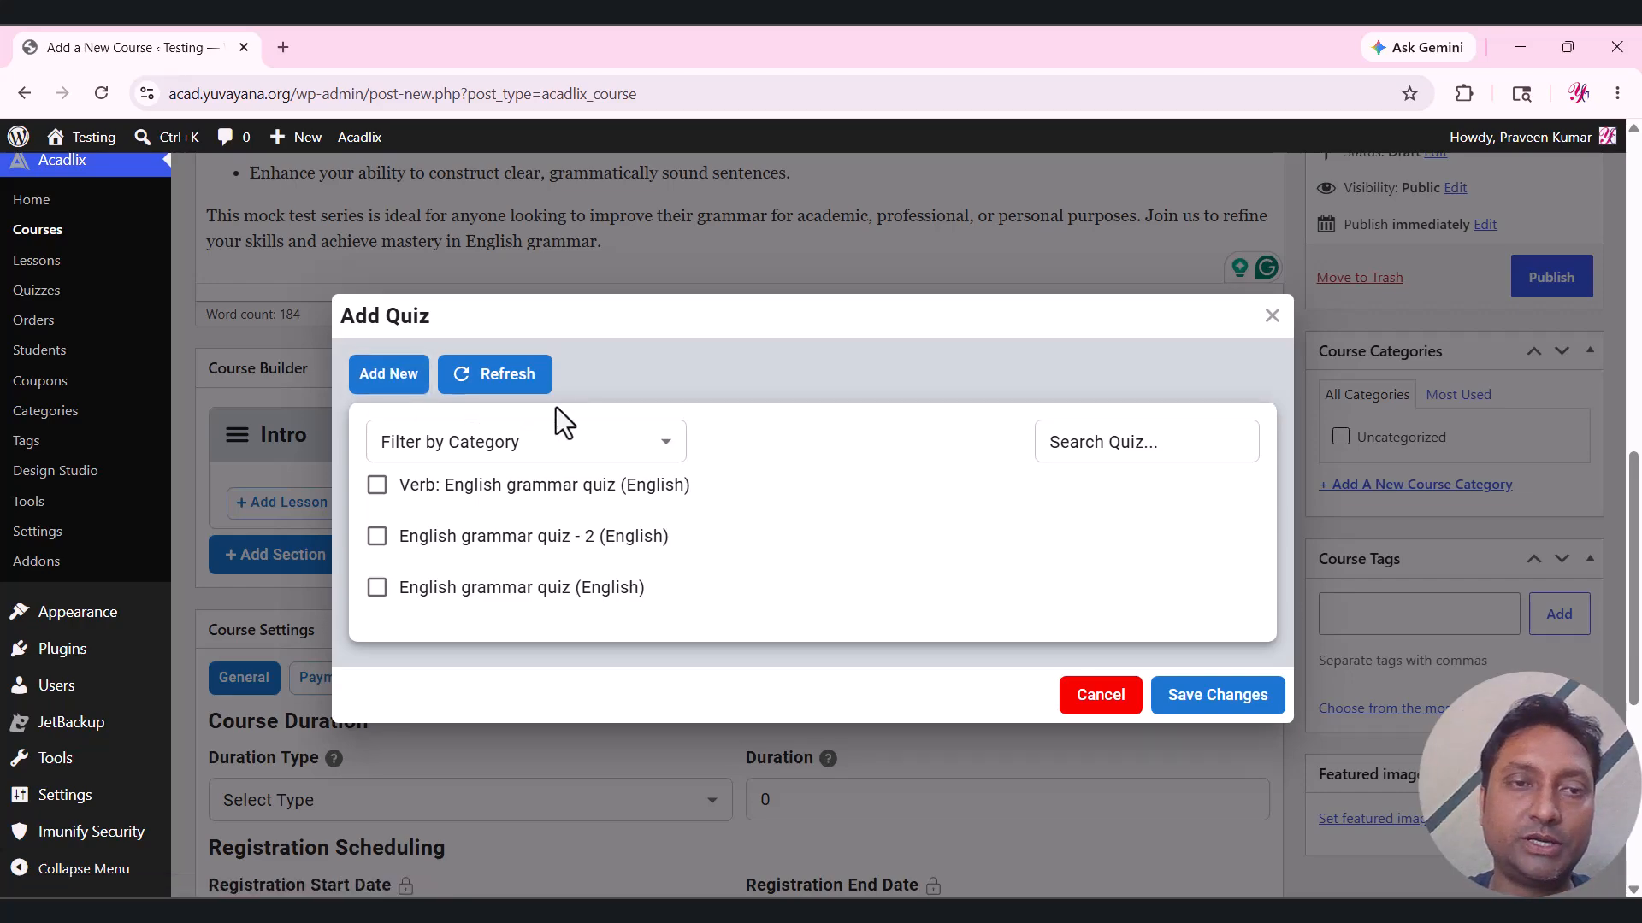
pyautogui.click(497, 378)
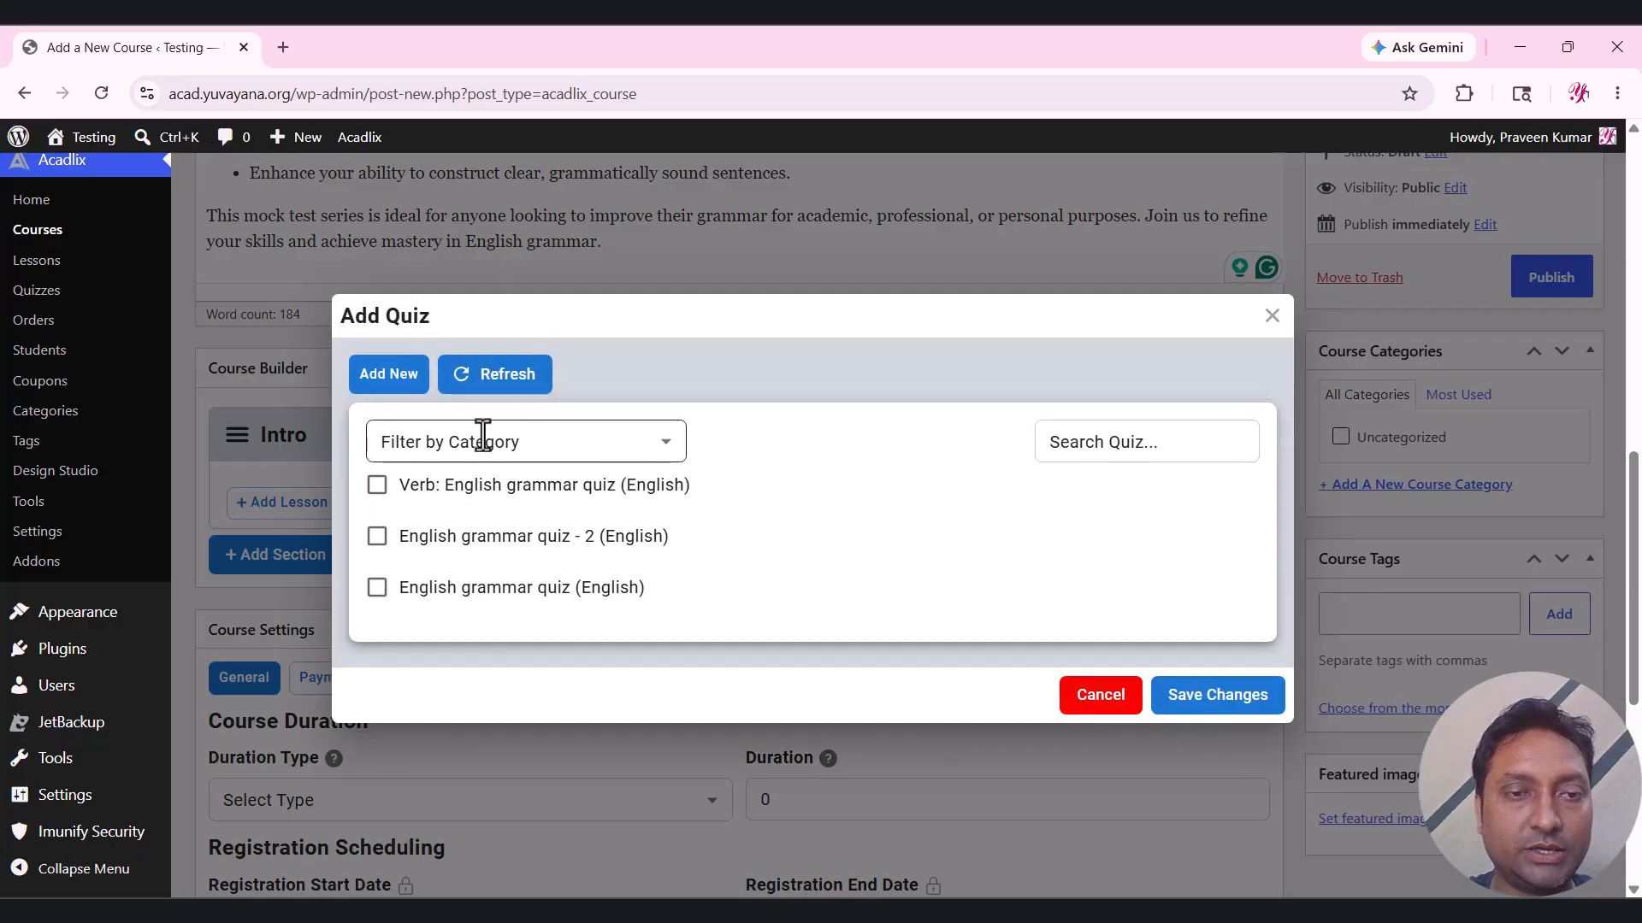
pyautogui.click(462, 596)
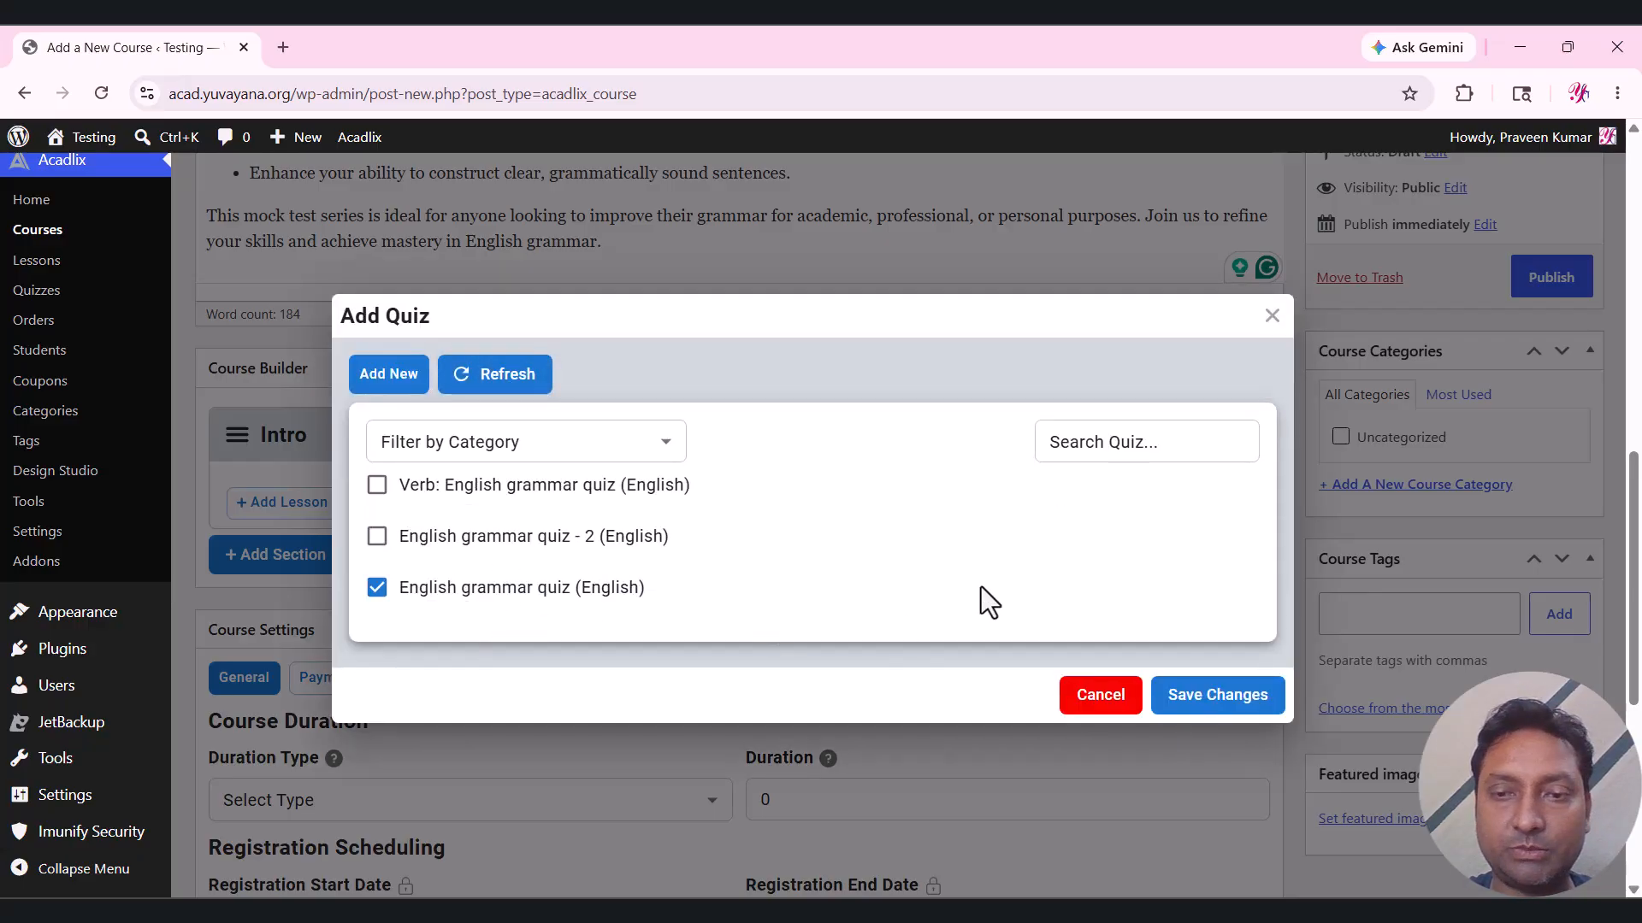
pyautogui.click(1228, 700)
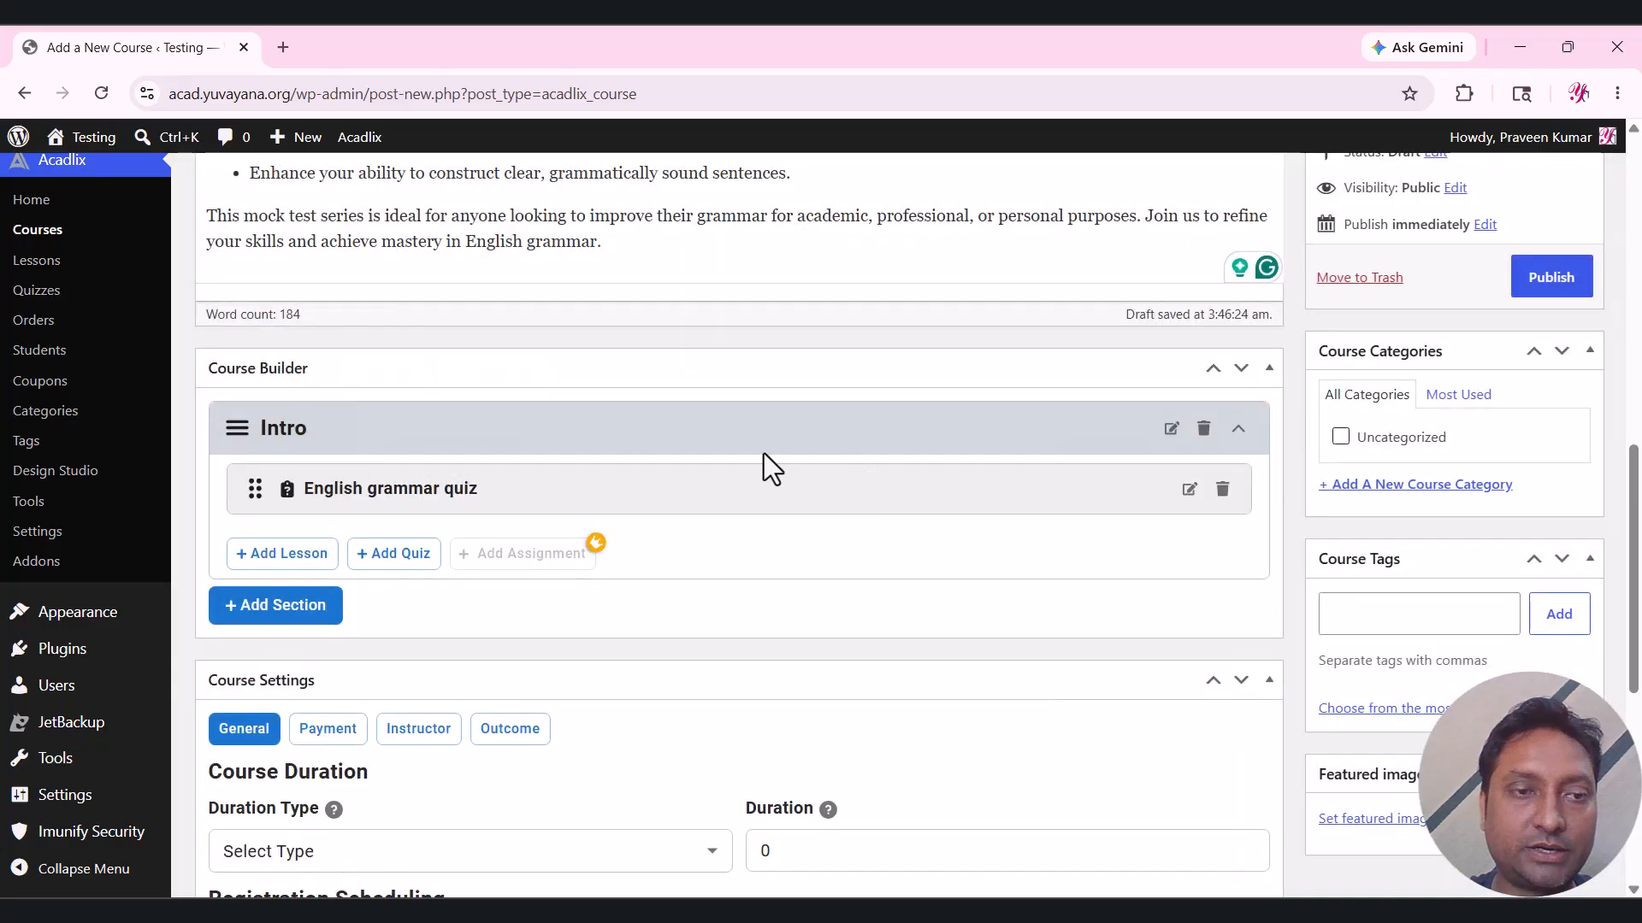
pyautogui.scroll(-1, 763, 455)
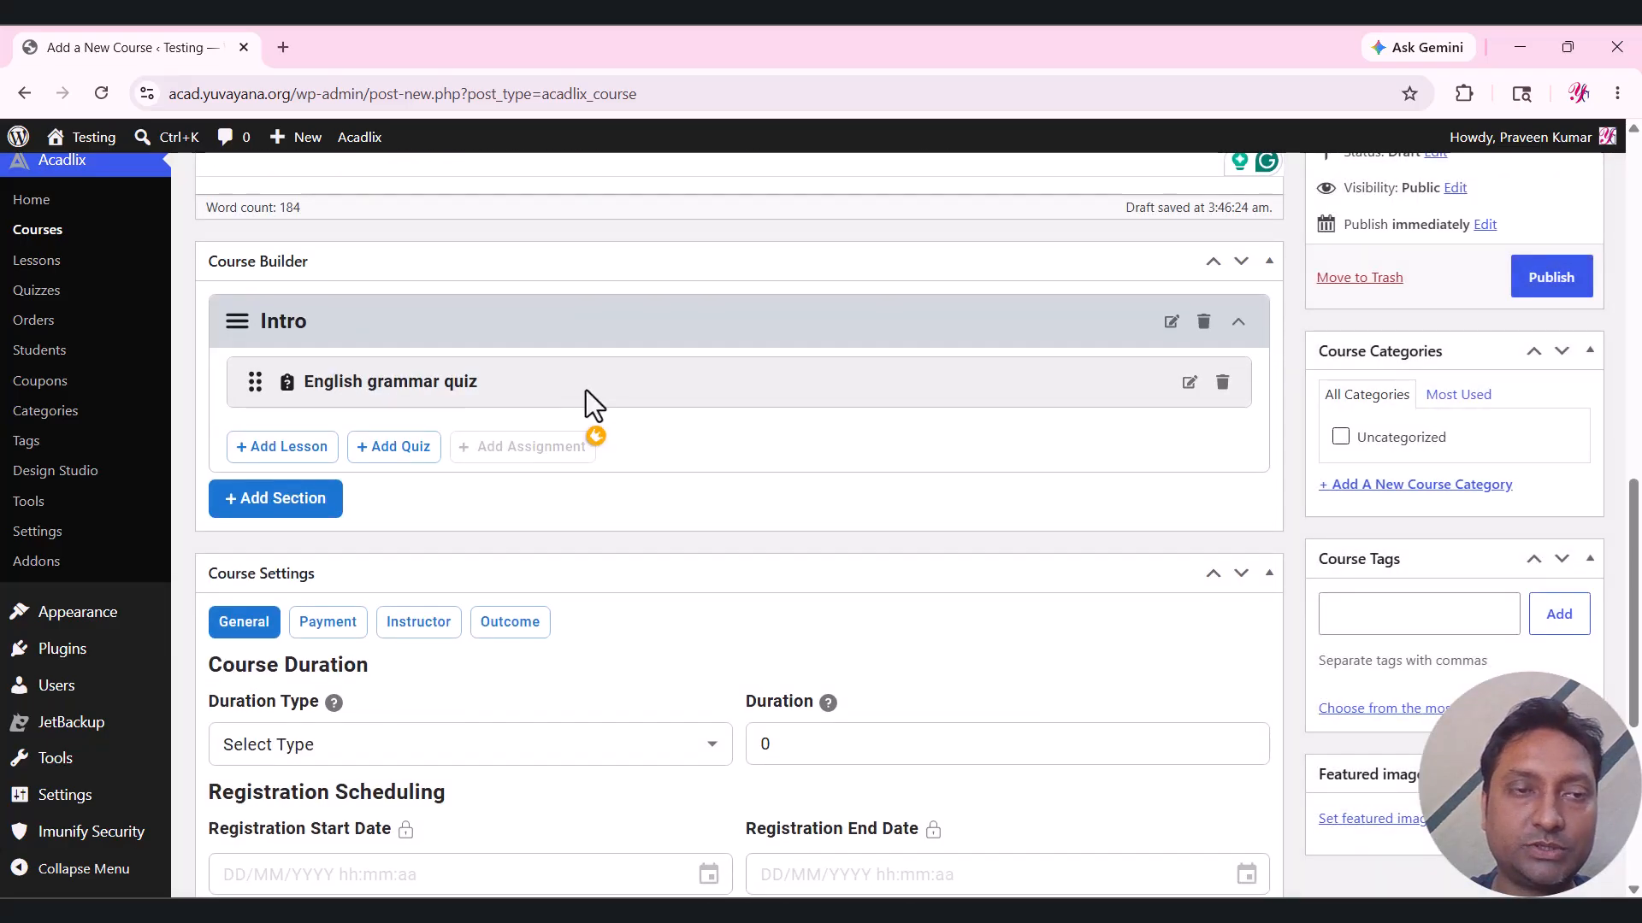
# Create a second course section named 'Verb'.
pyautogui.click(290, 501)
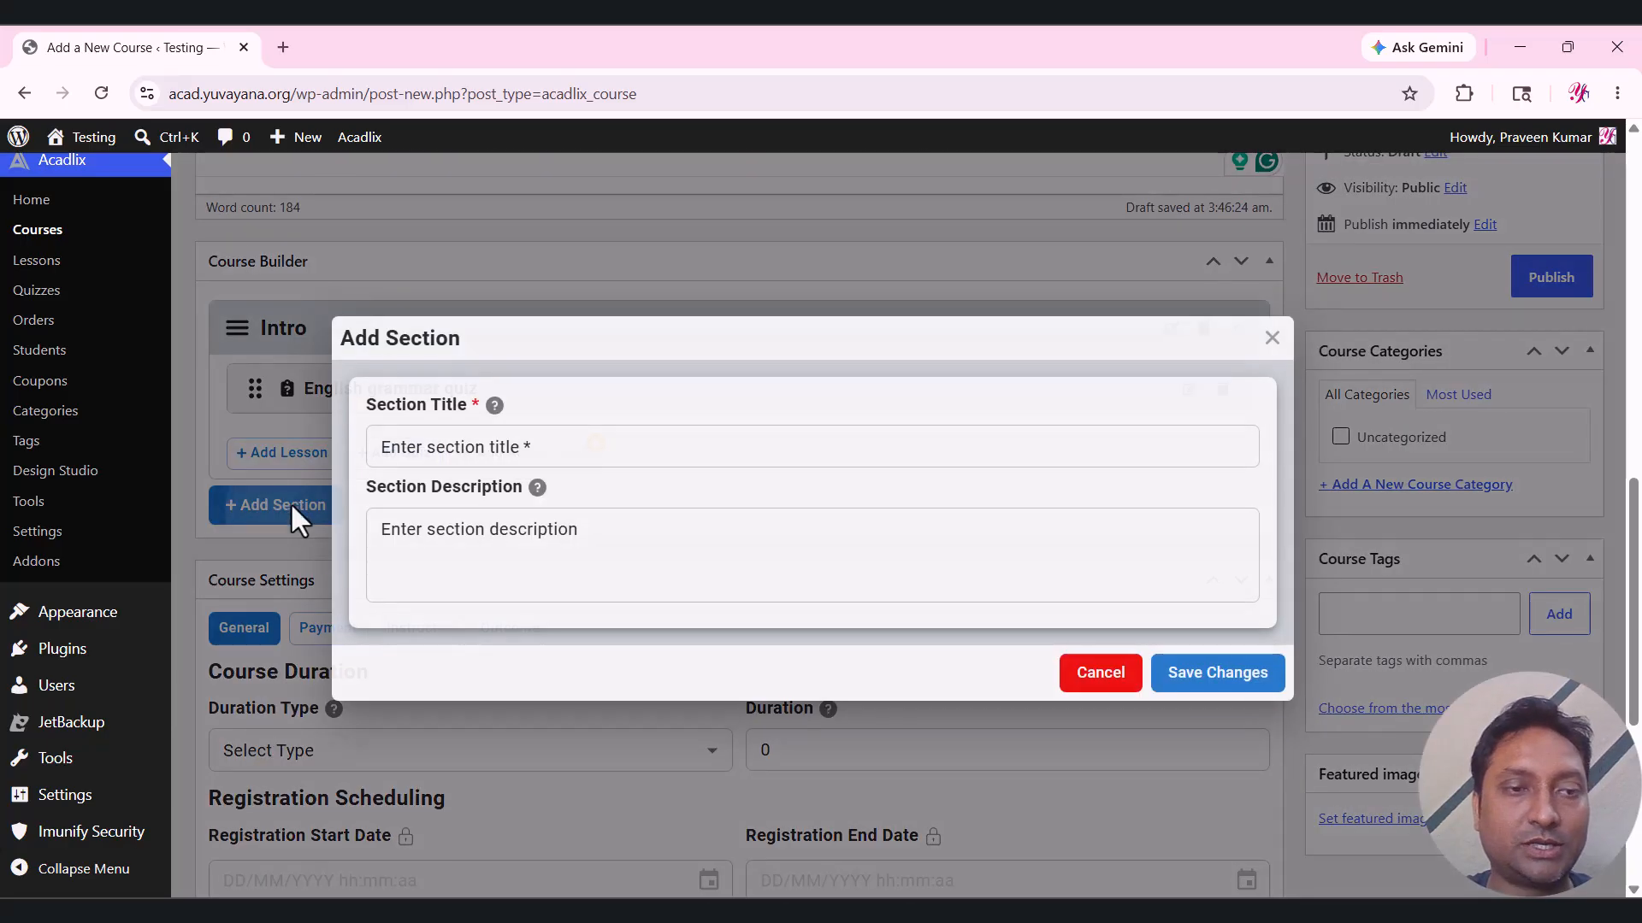
pyautogui.click(504, 451)
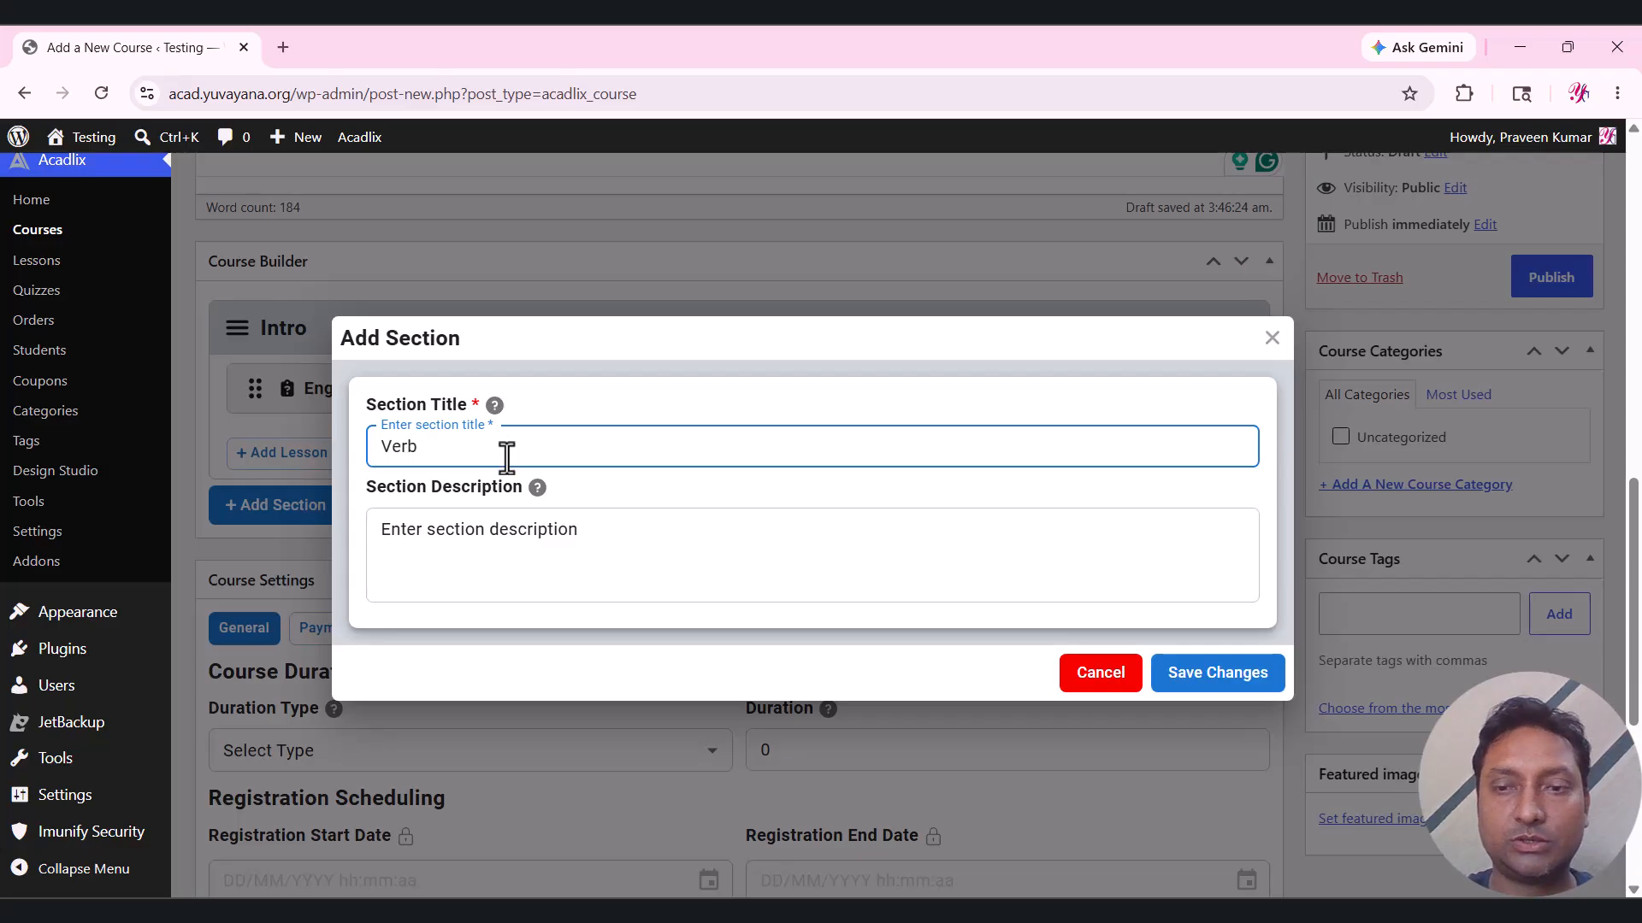
pyautogui.click(1210, 674)
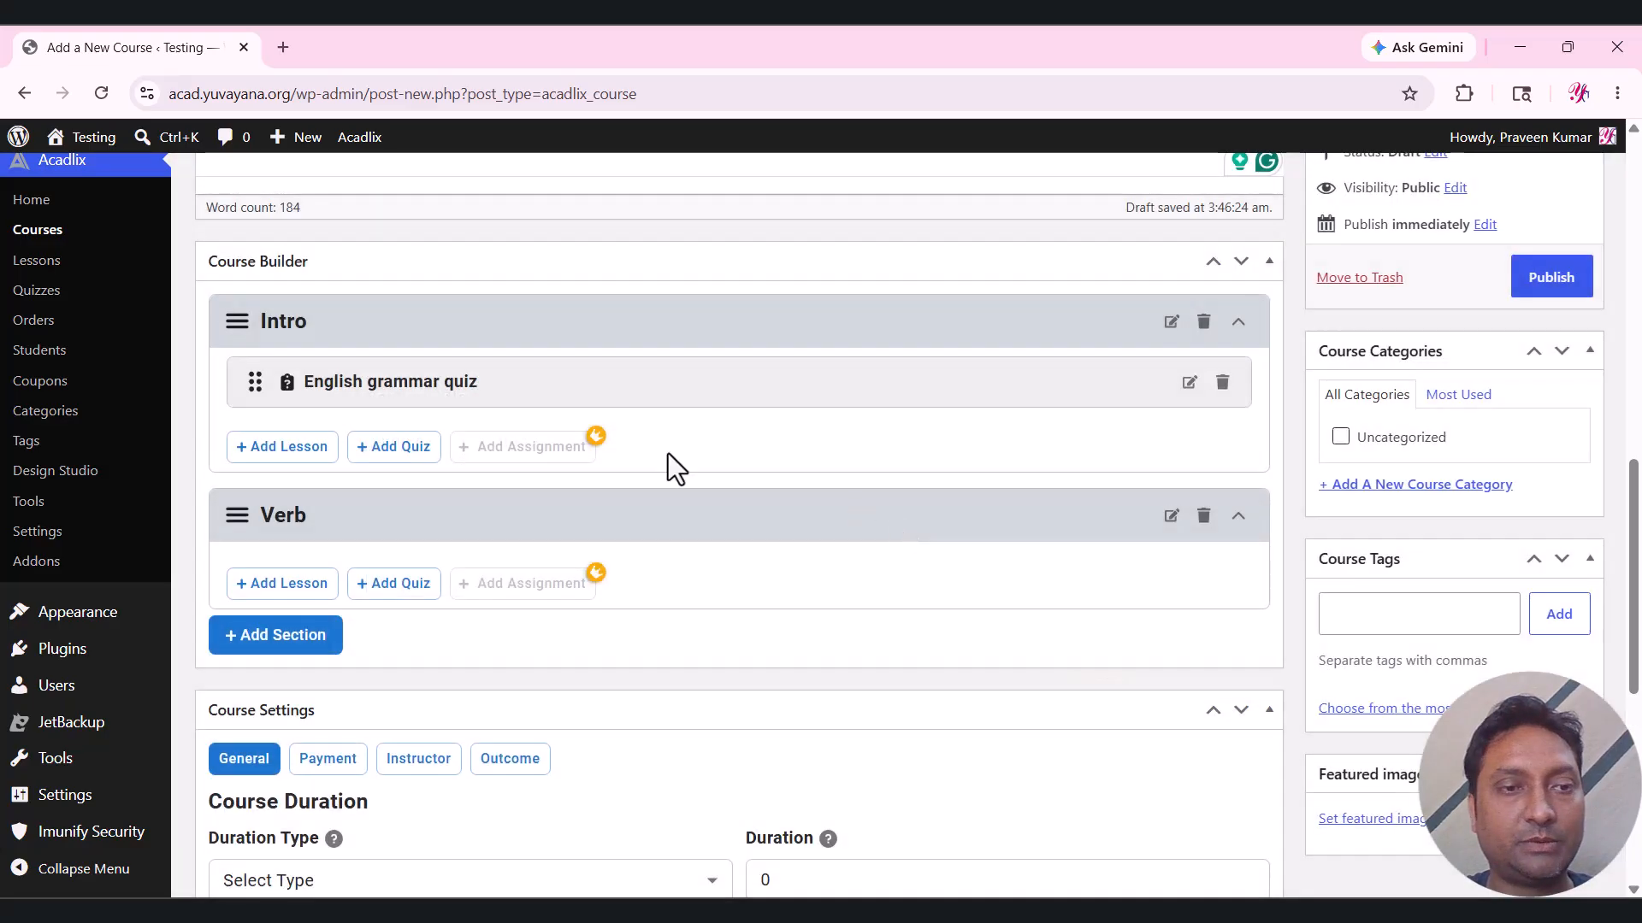
# Attach the 'Verb: English grammar quiz' to the Verb section.
pyautogui.click(409, 590)
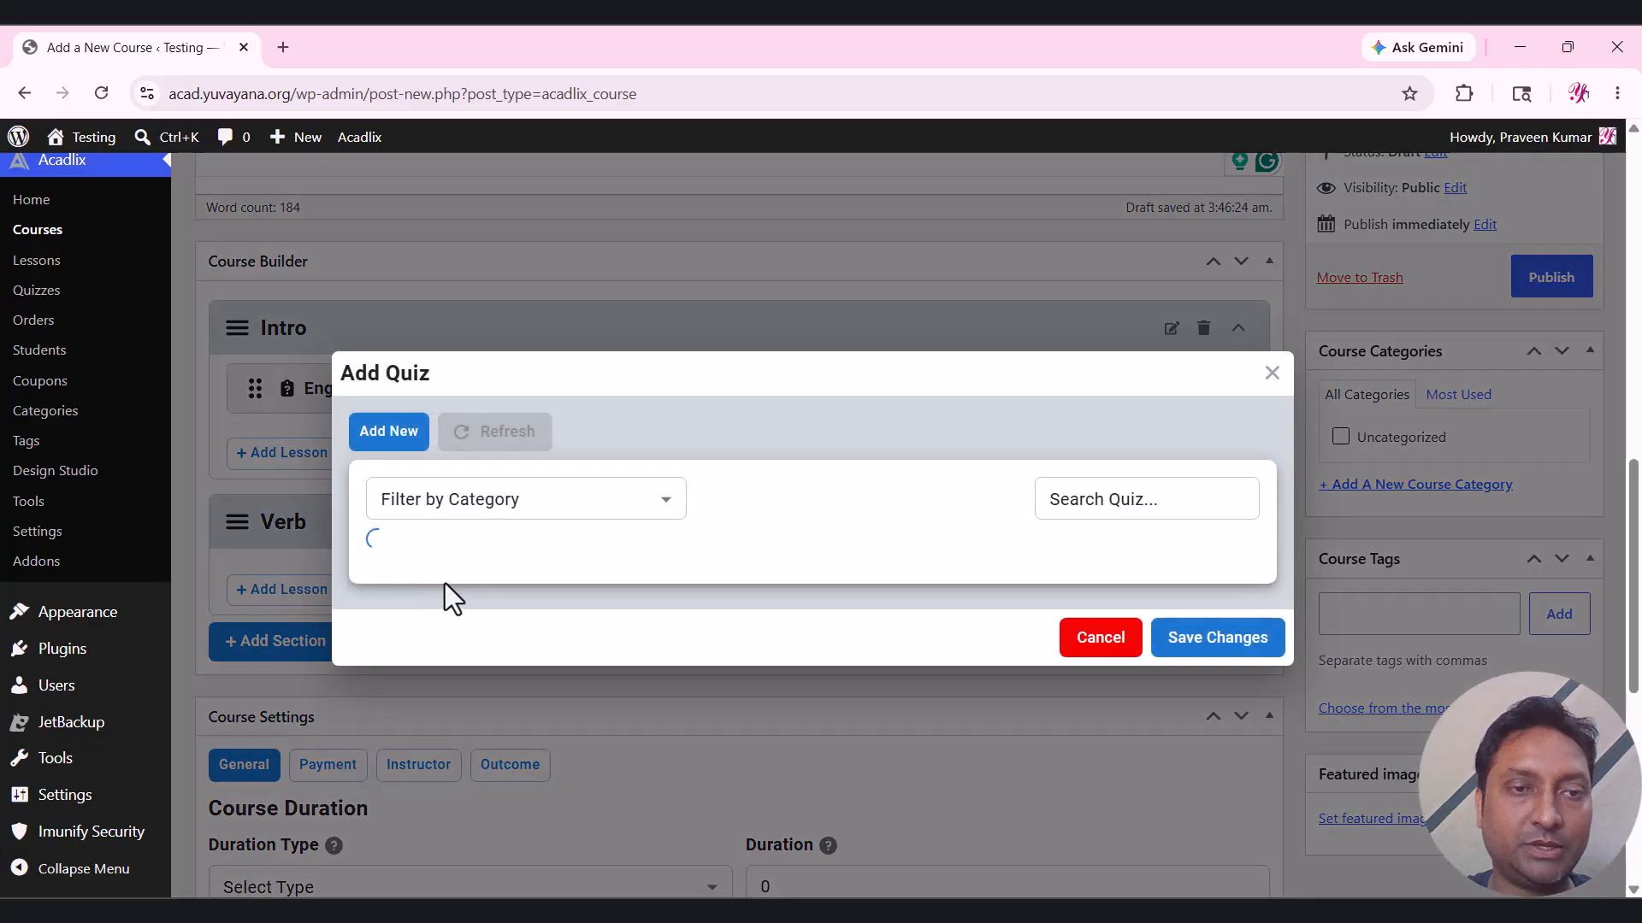
pyautogui.click(479, 492)
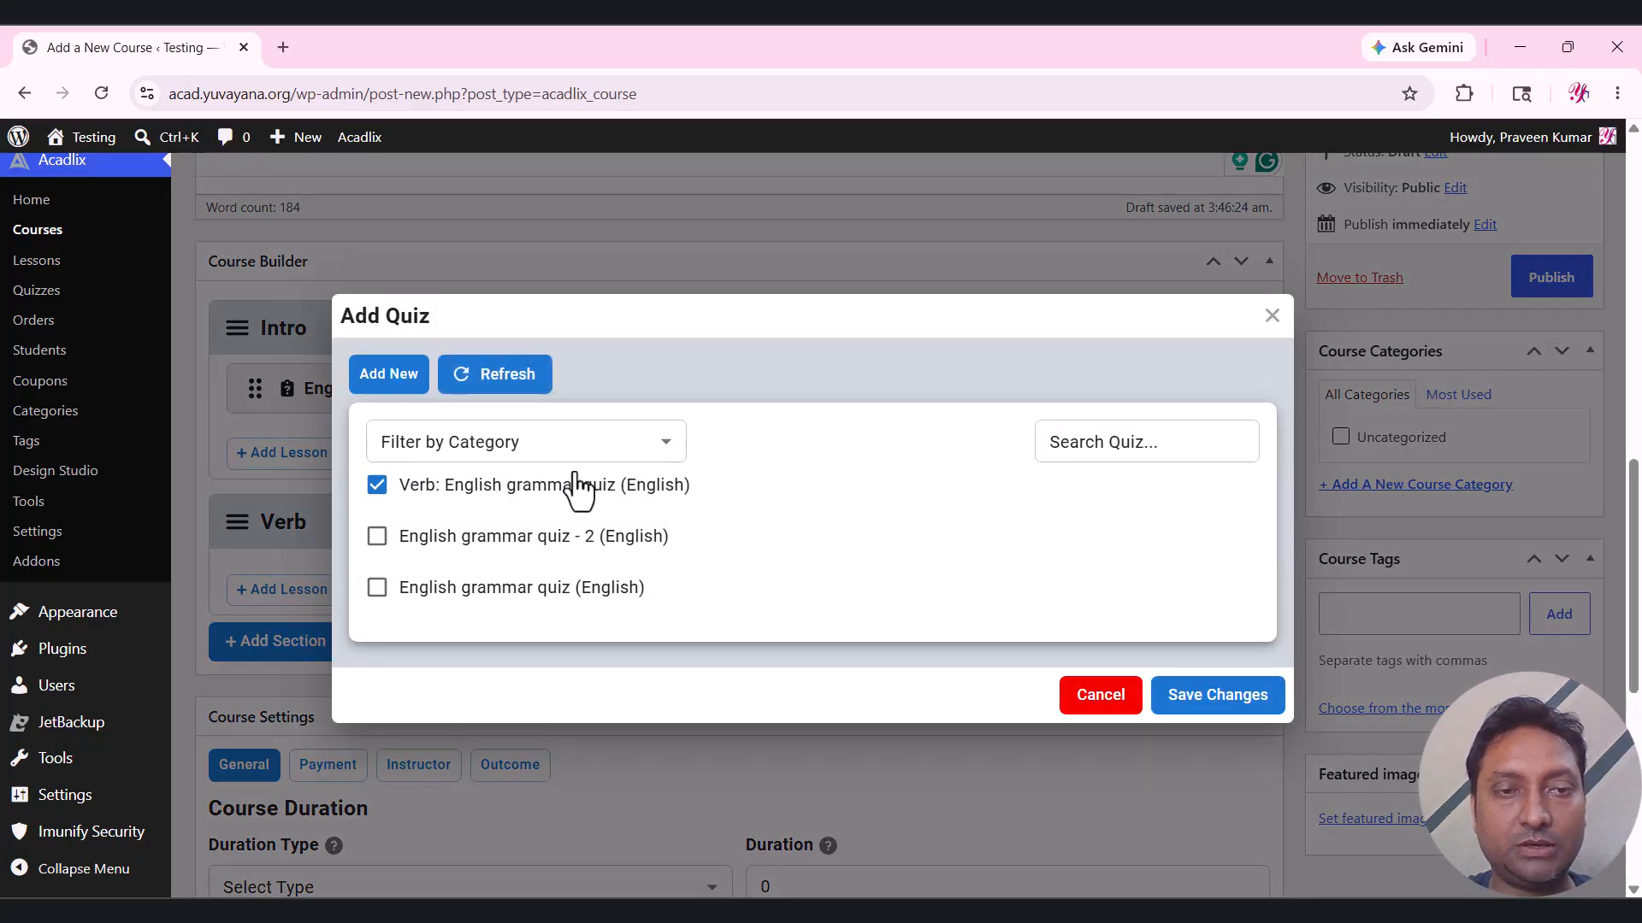
pyautogui.click(1225, 696)
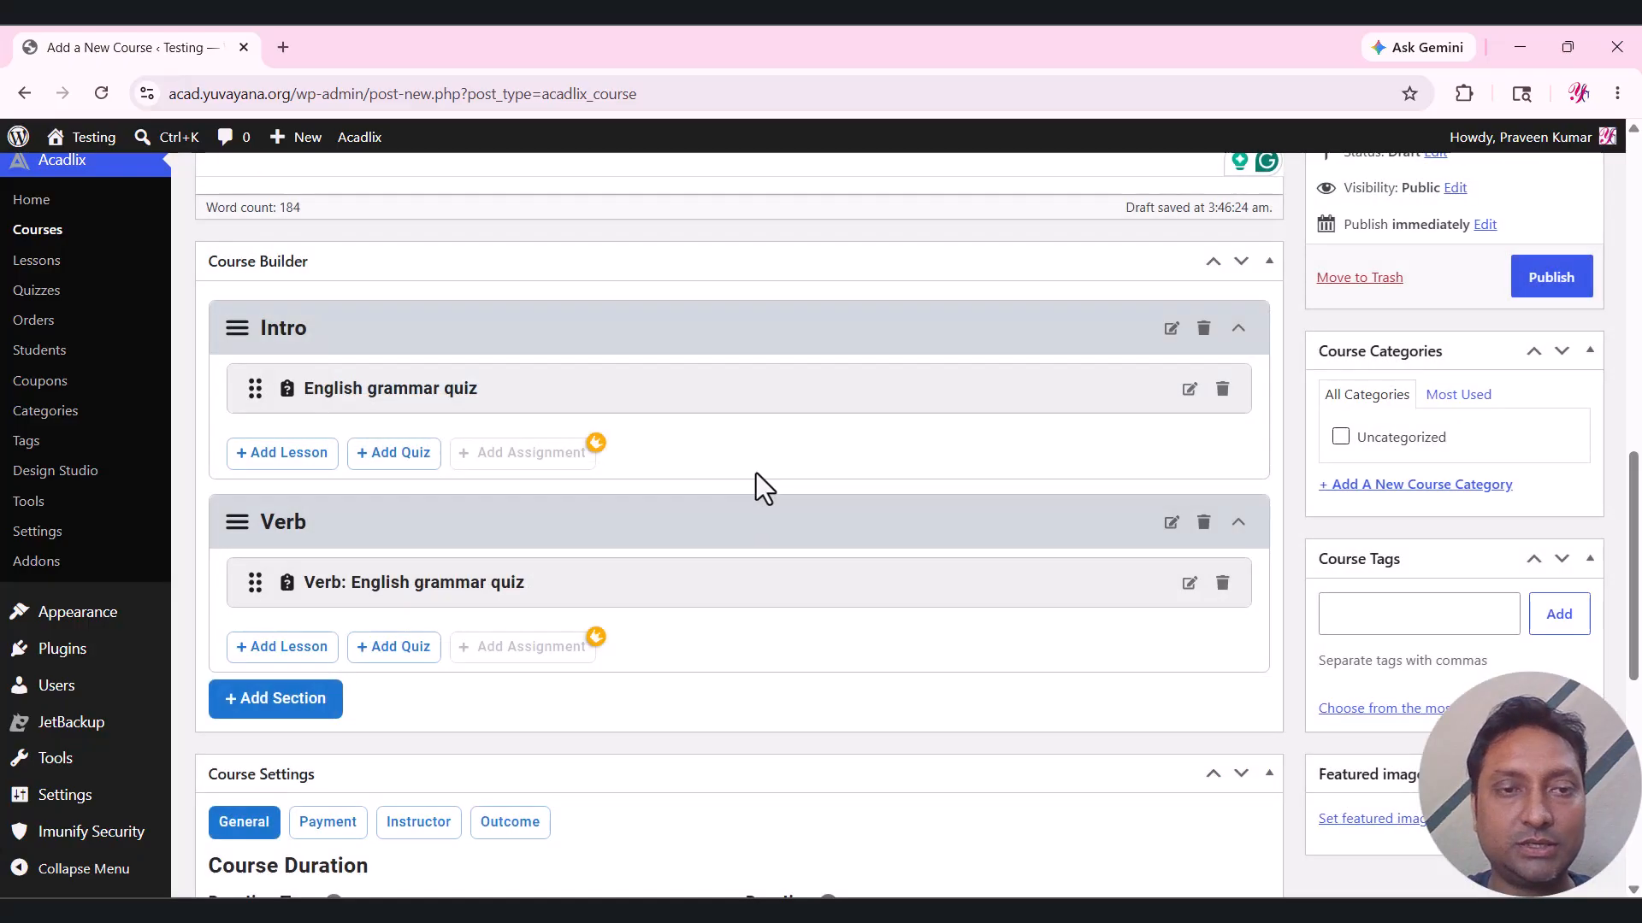
pyautogui.scroll(-1, 693, 470)
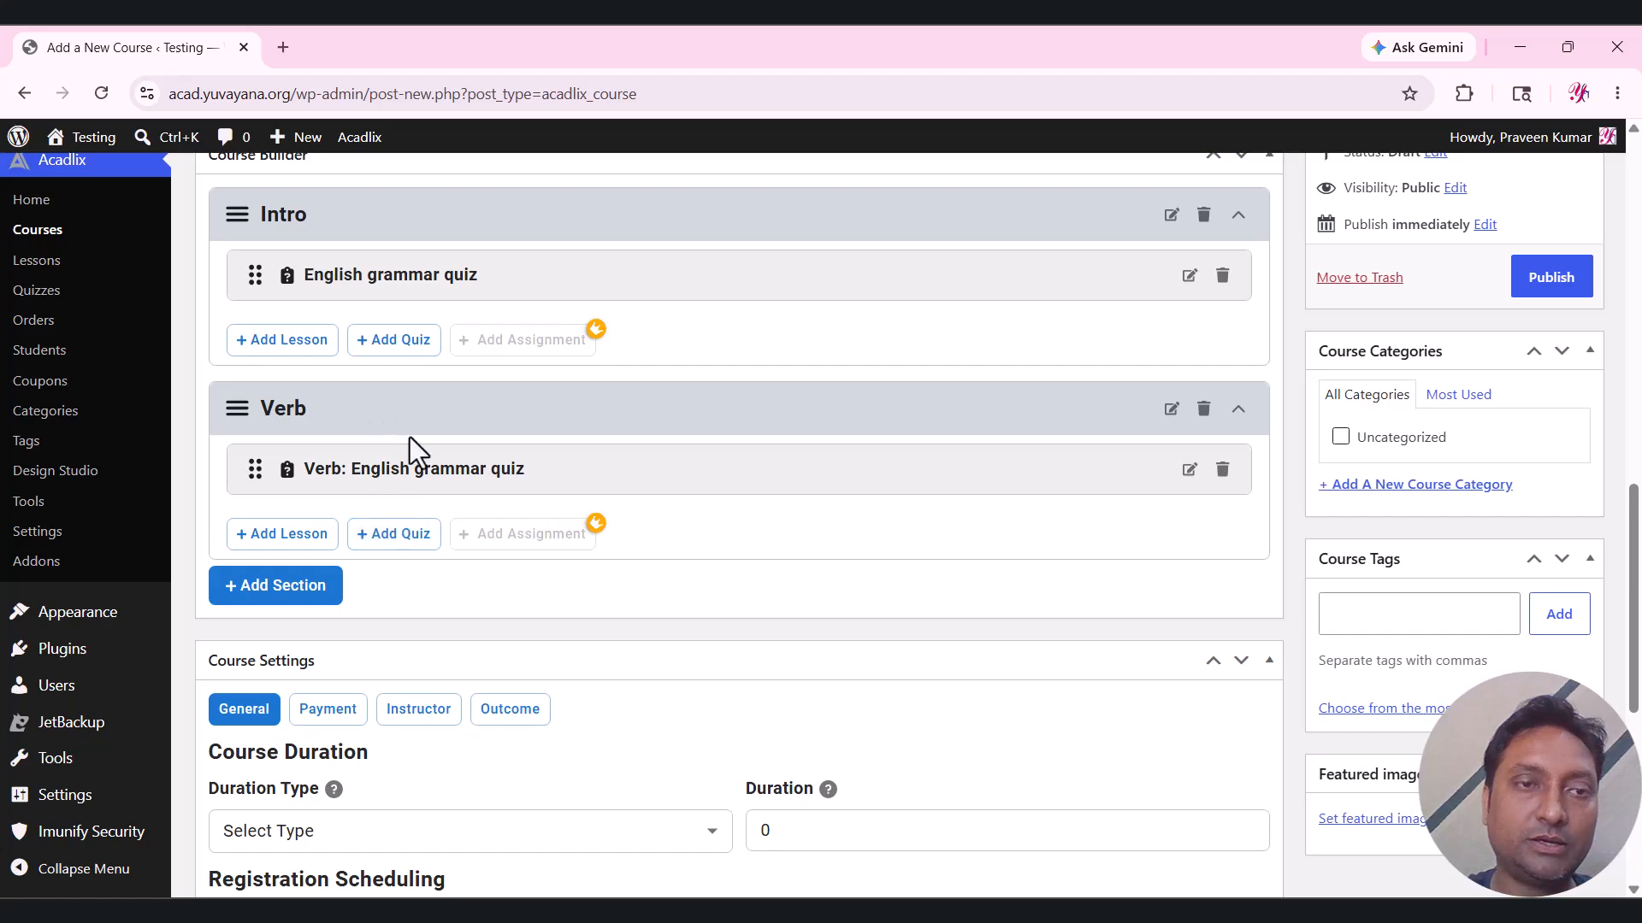
# Create a third course section titled '3rd Section'.
pyautogui.click(304, 599)
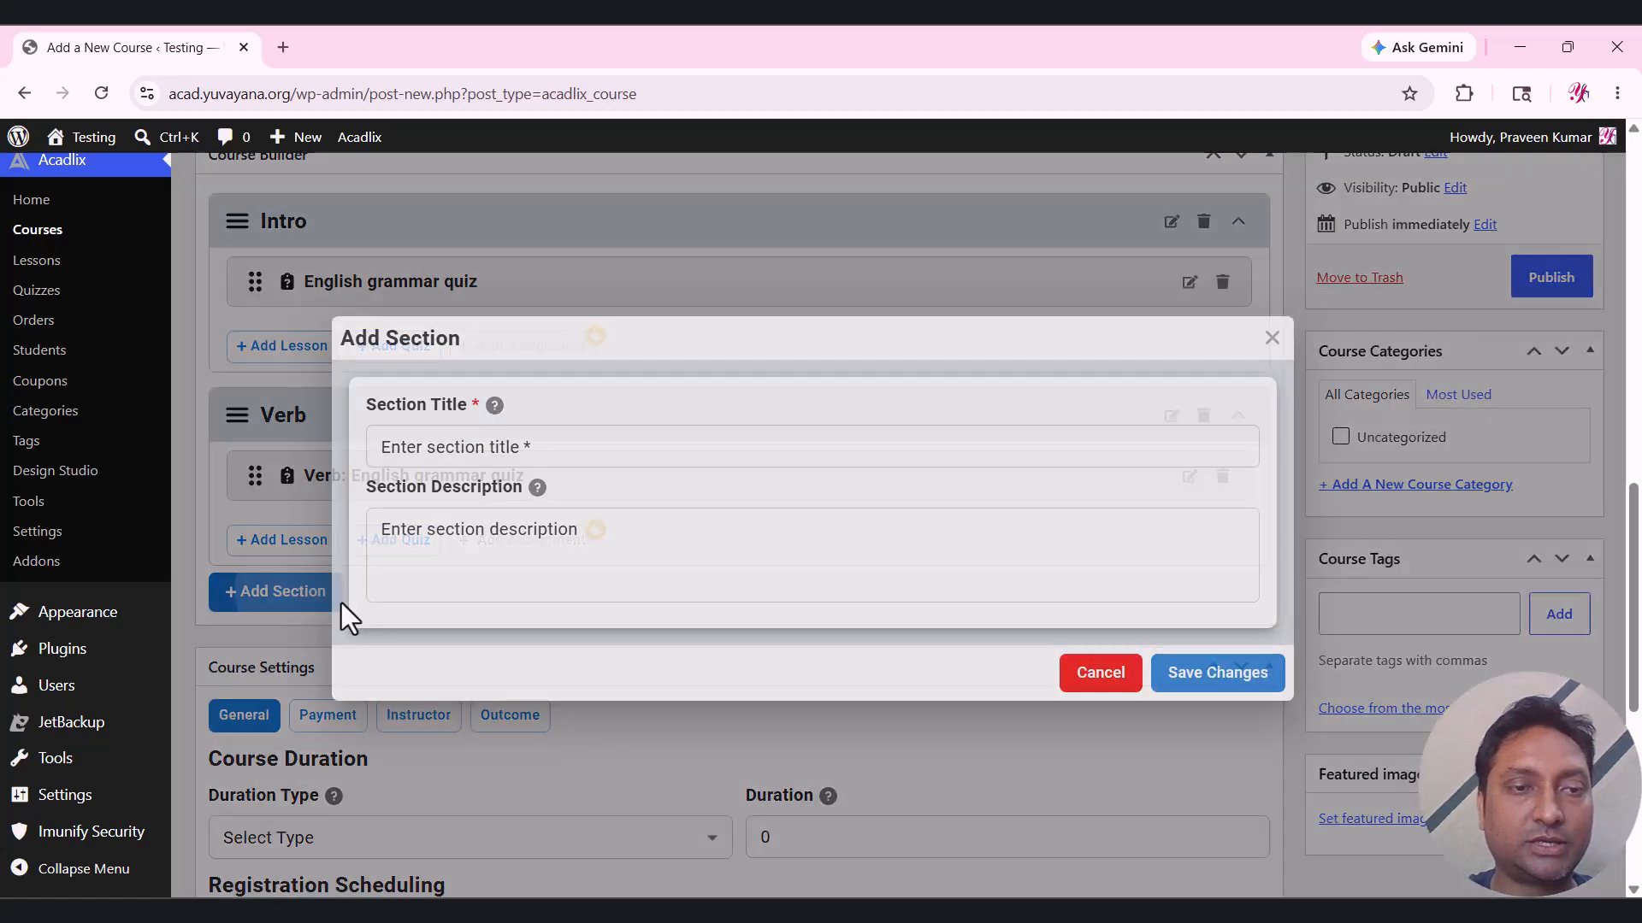
pyautogui.click(466, 440)
pyautogui.write('3rd ')
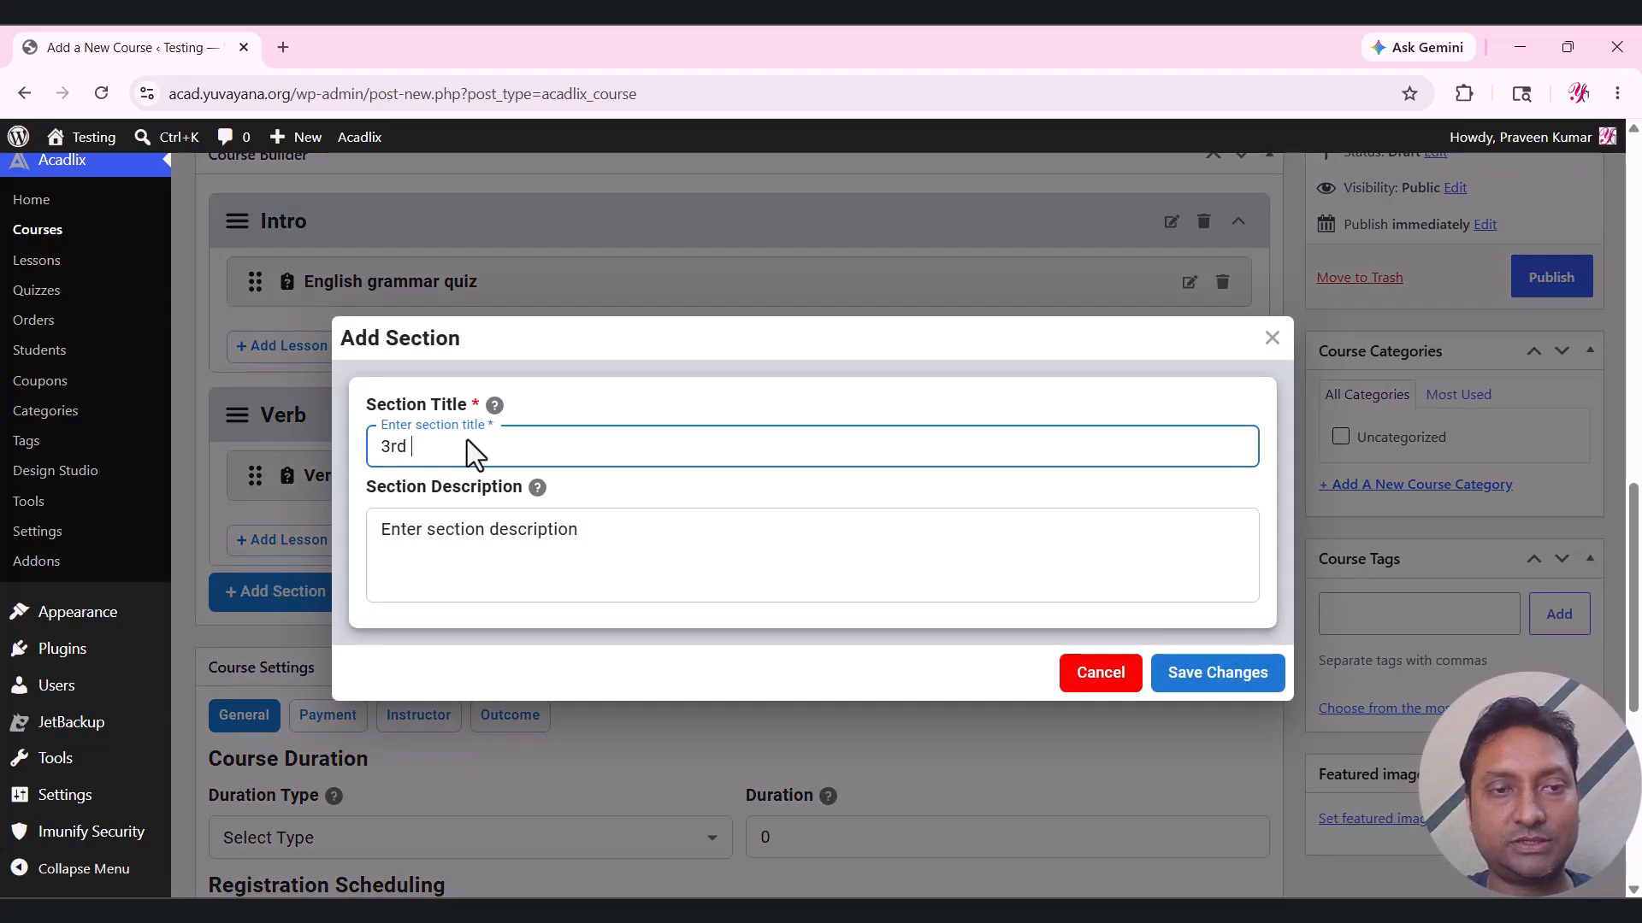
pyautogui.write('Section')
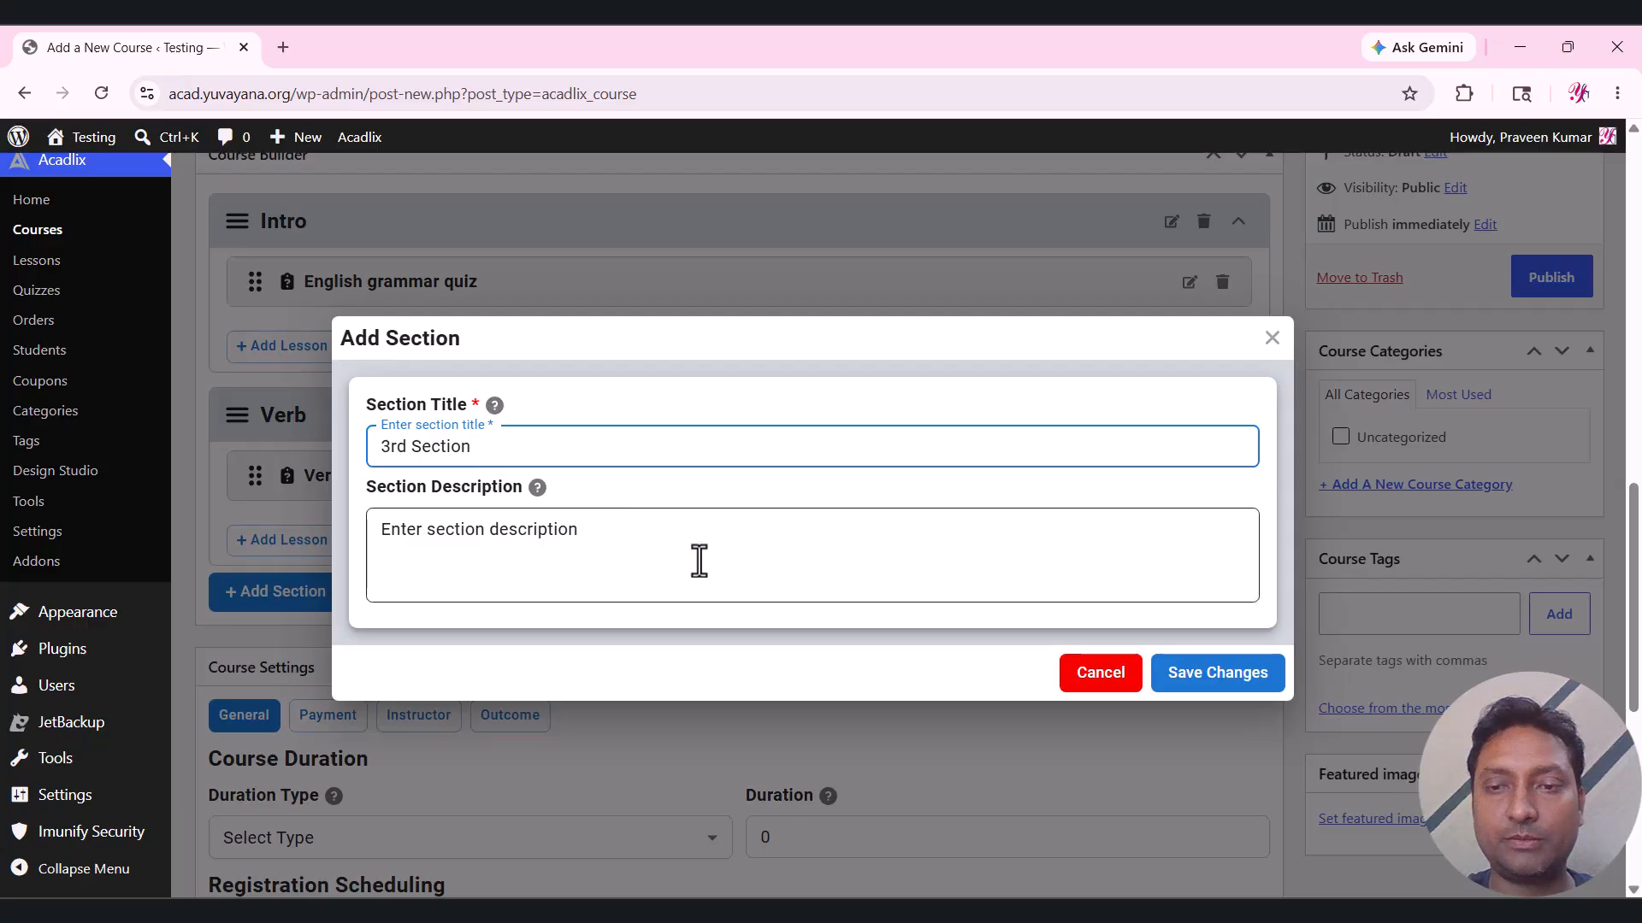
pyautogui.click(1174, 675)
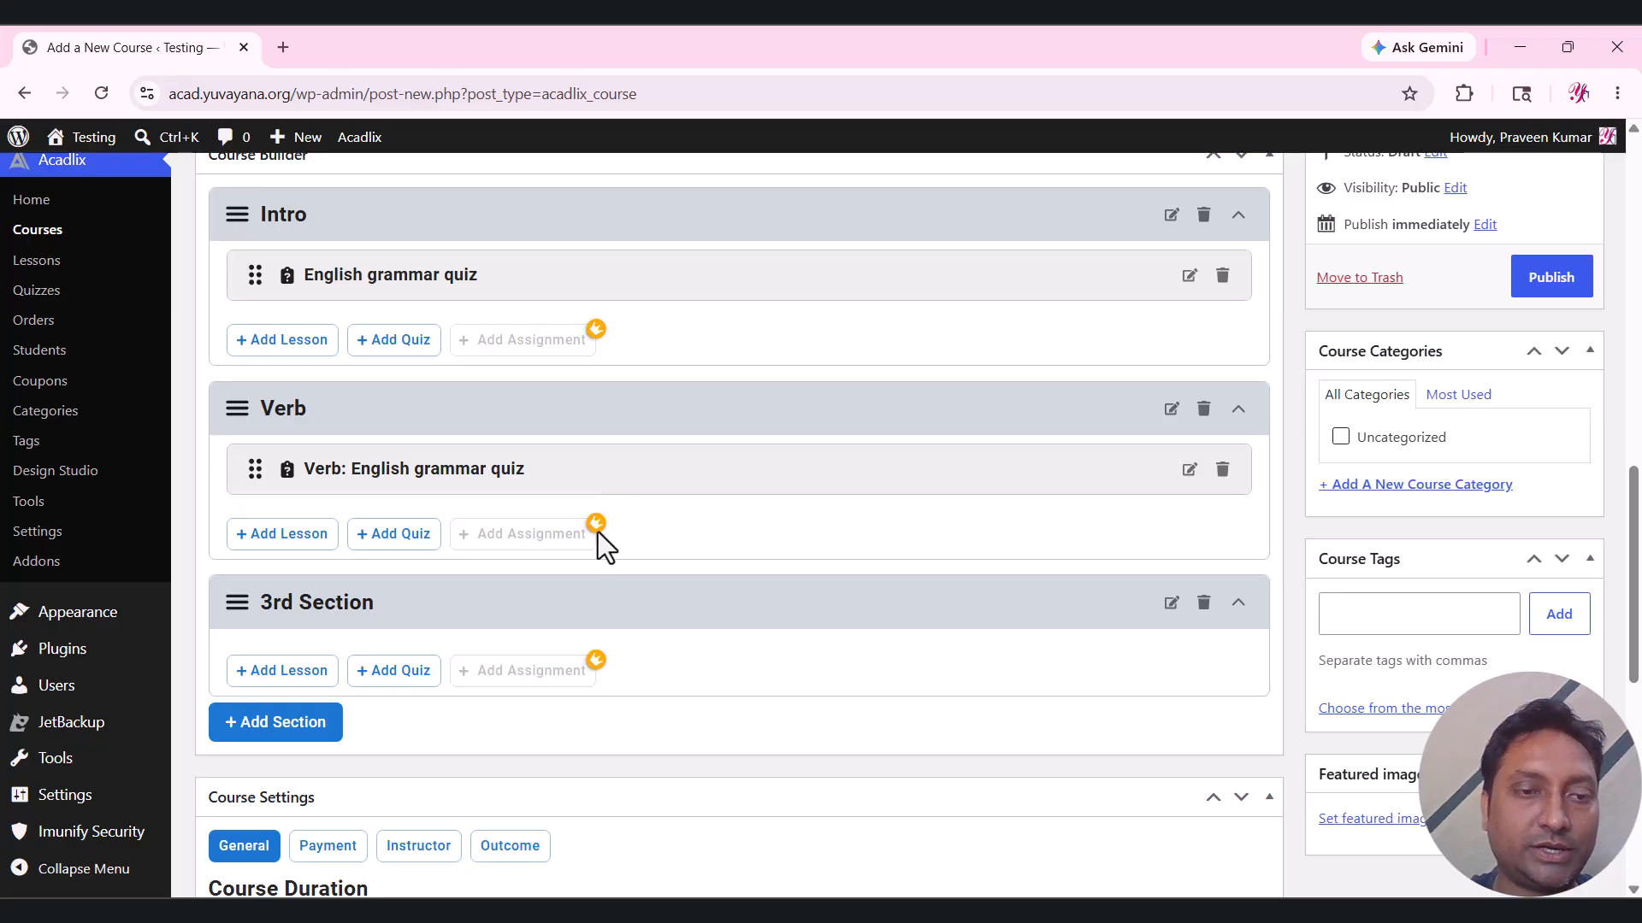
# Open the quiz picker for 3rd Section and try filtering quizzes by the English category.
pyautogui.scroll(-3, 590, 556)
pyautogui.click(405, 358)
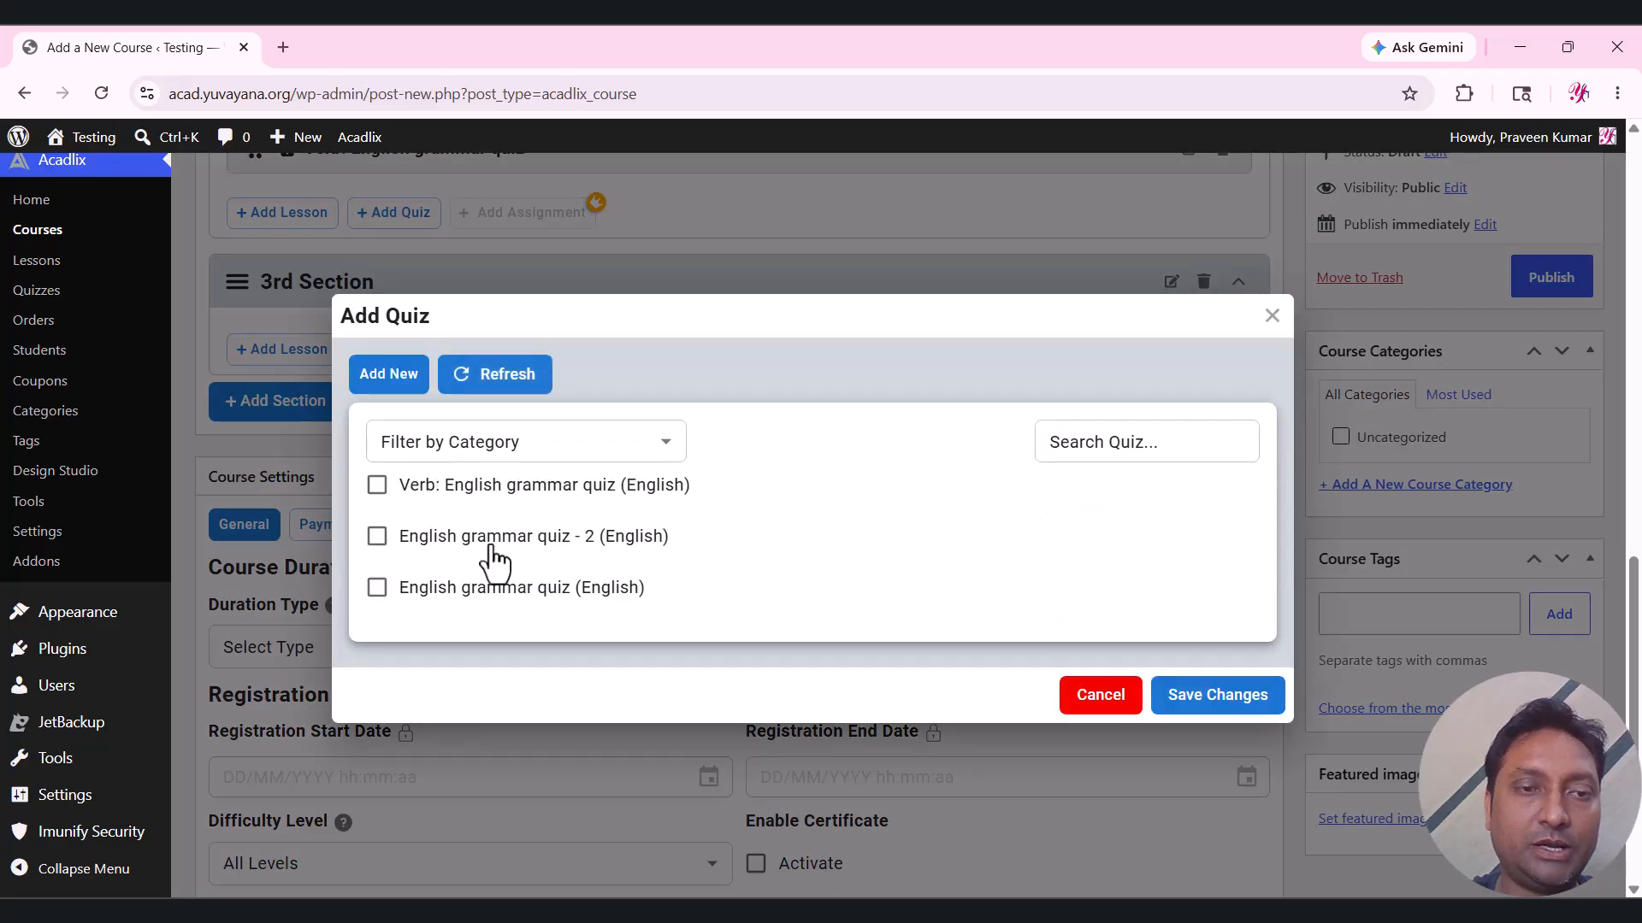
pyautogui.click(377, 487)
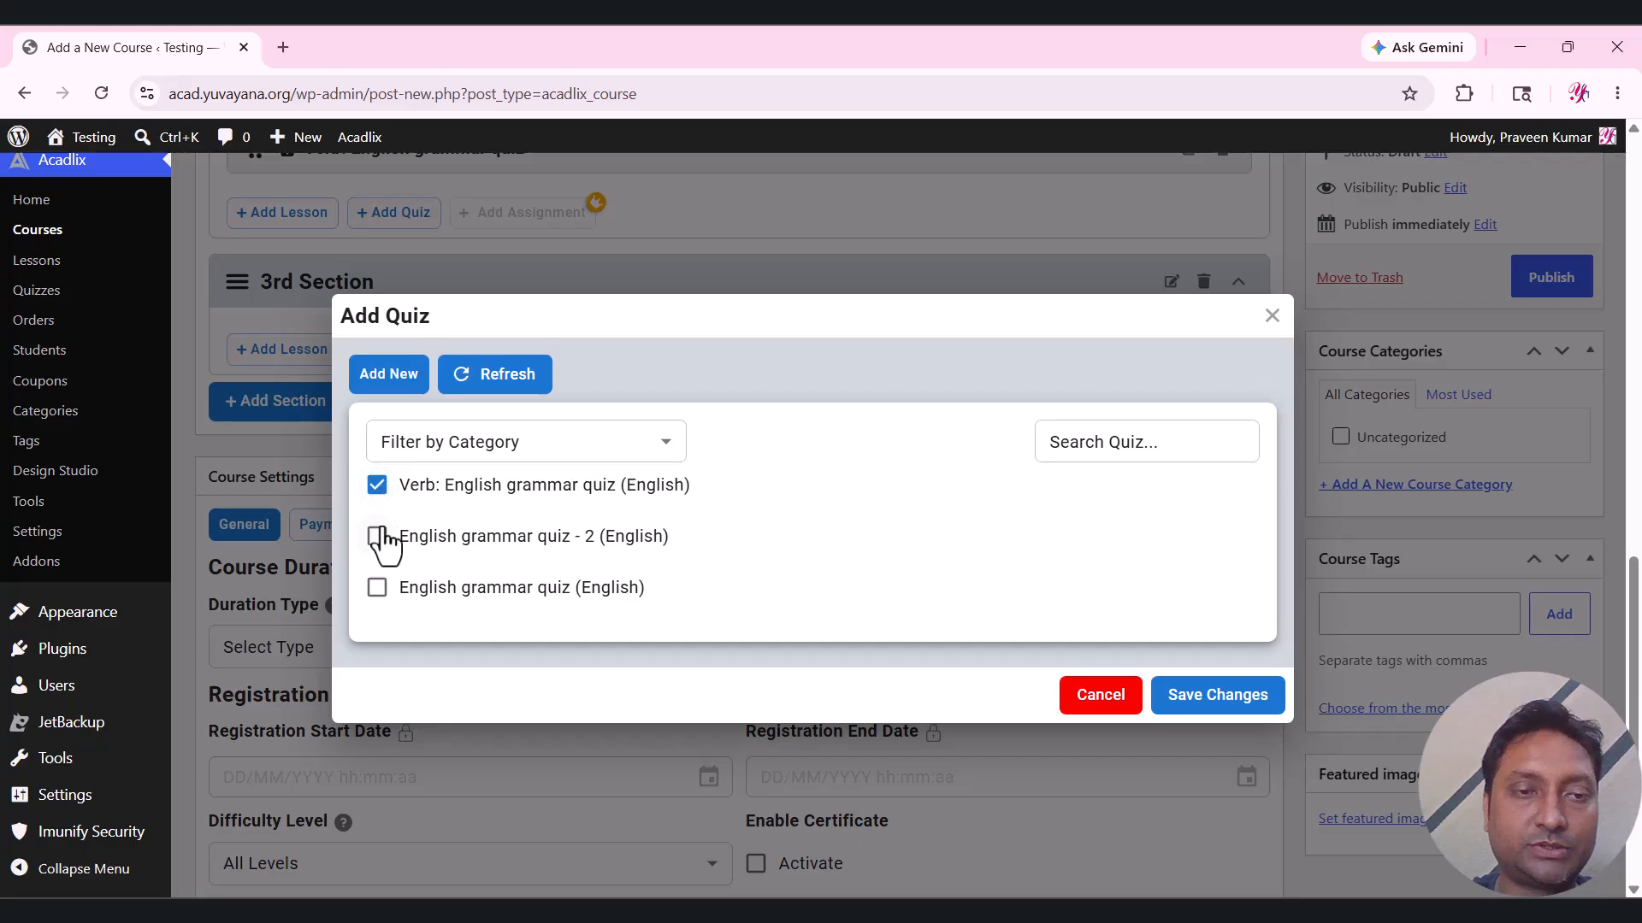
pyautogui.click(436, 441)
pyautogui.click(414, 492)
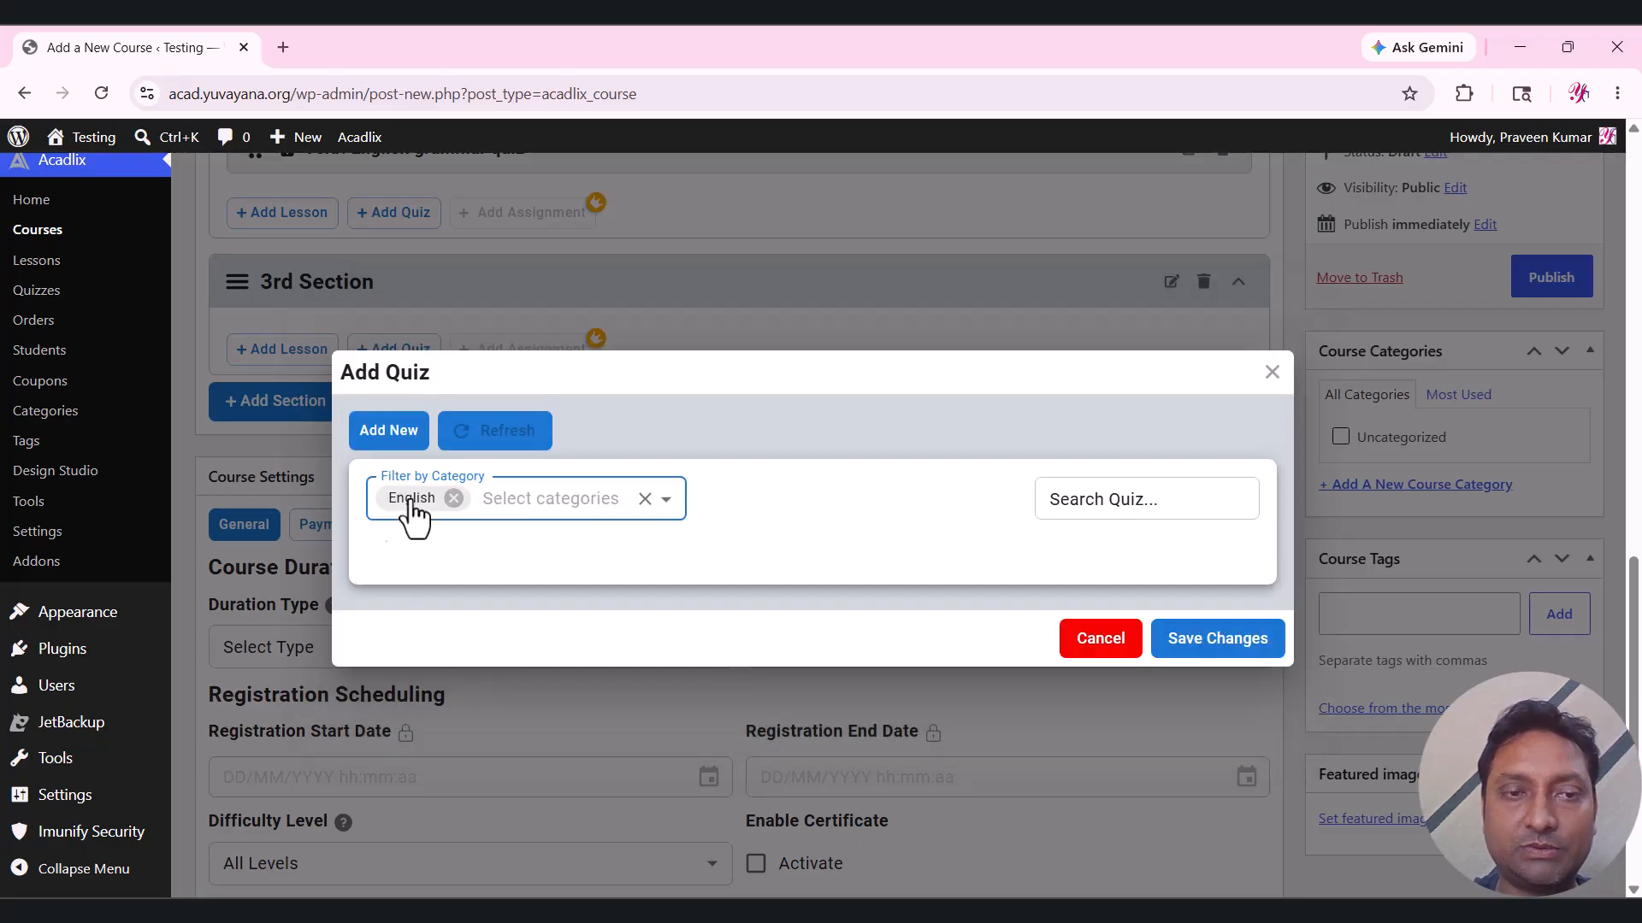
pyautogui.click(453, 440)
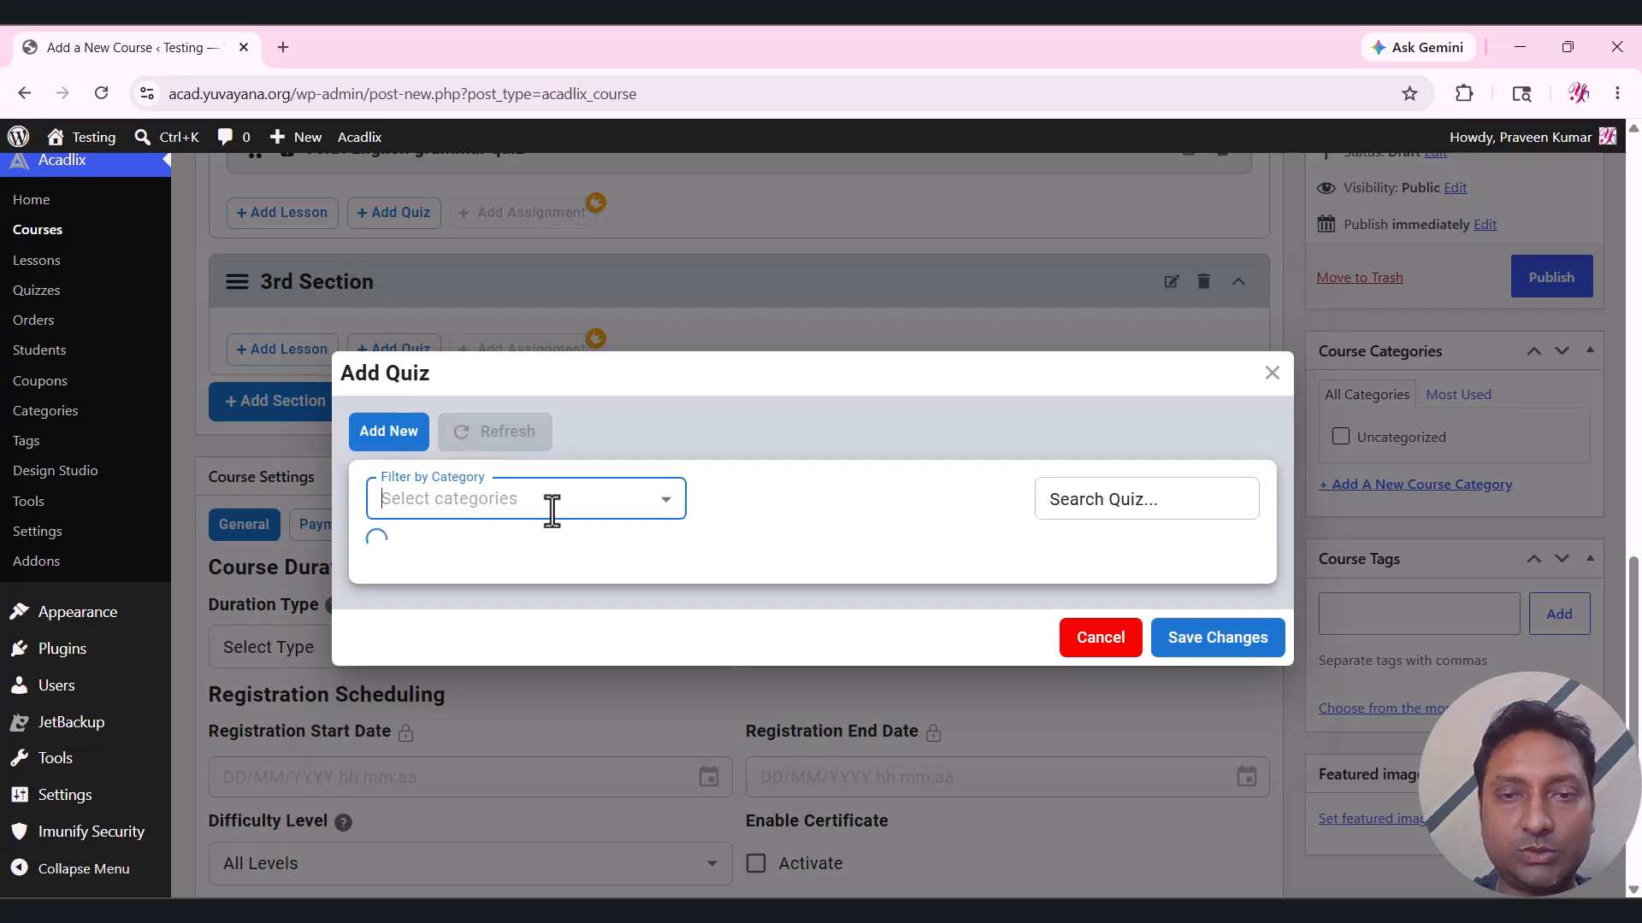
# Leave only 'English grammar quiz - 2' selected and add it to 3rd Section.
pyautogui.click(1091, 443)
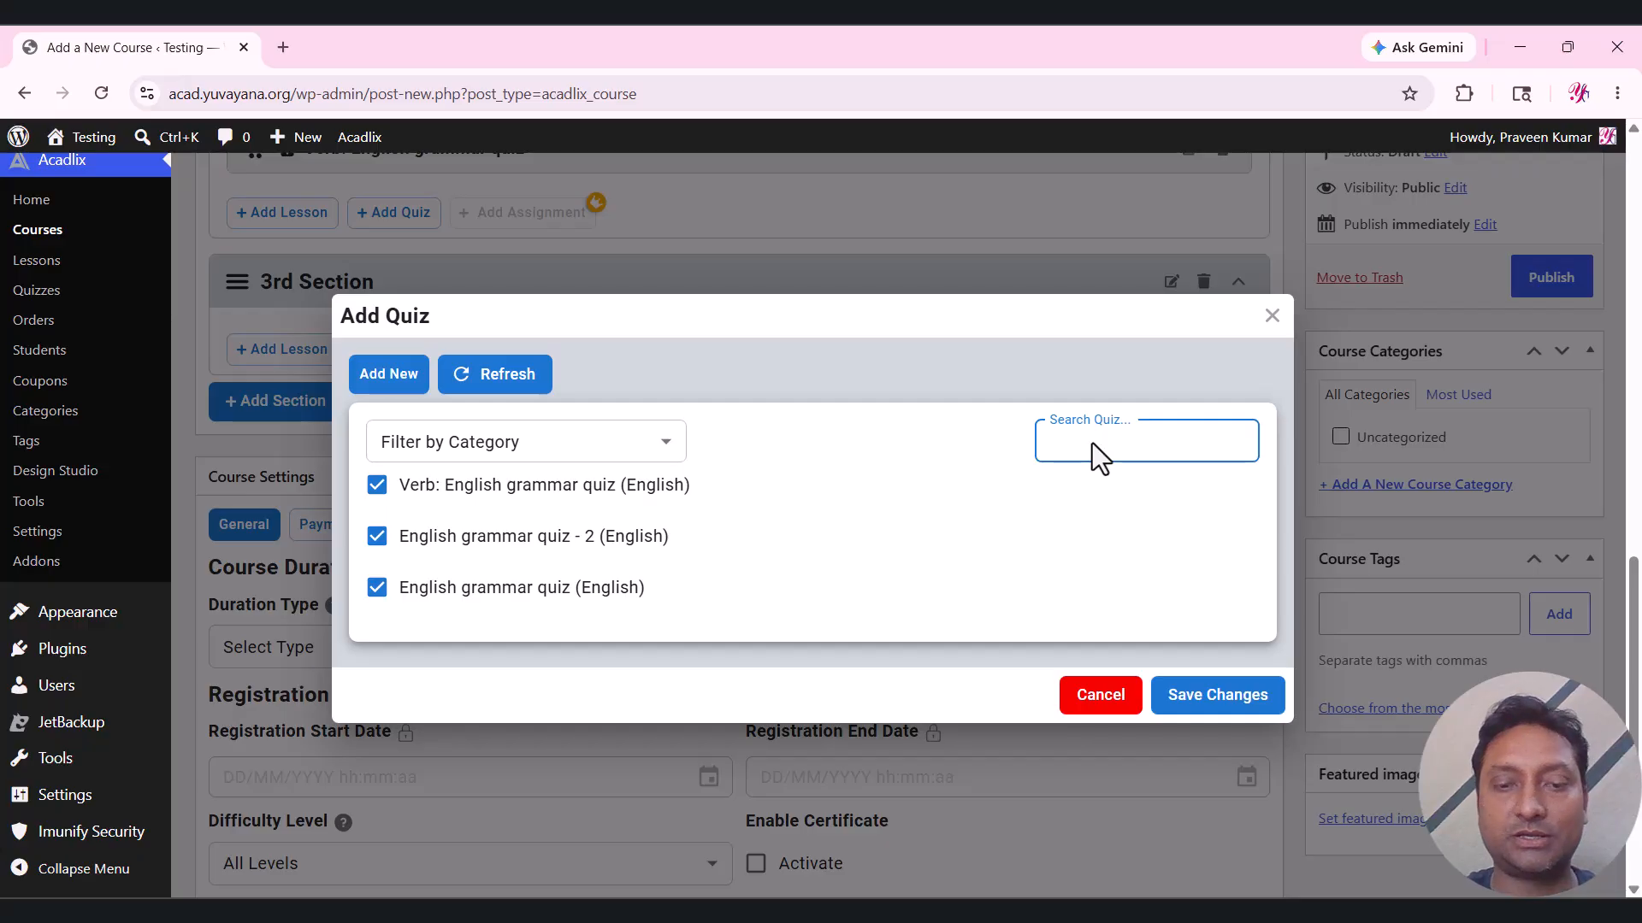
pyautogui.write('verb')
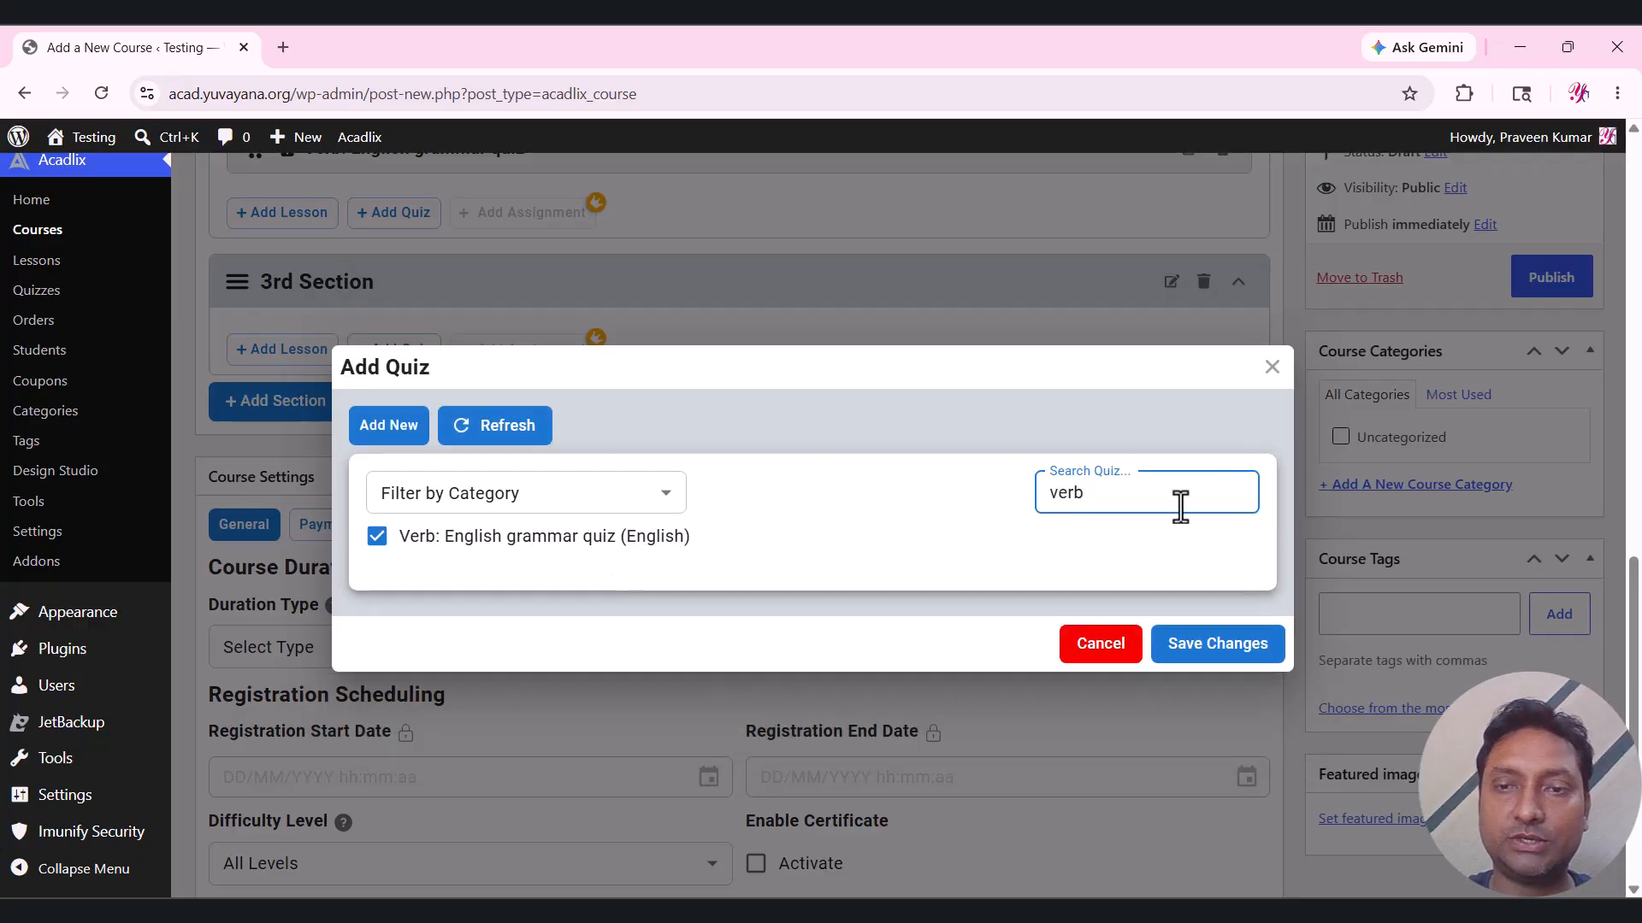
pyautogui.doubleClick(1228, 495)
pyautogui.press('BackSpace')
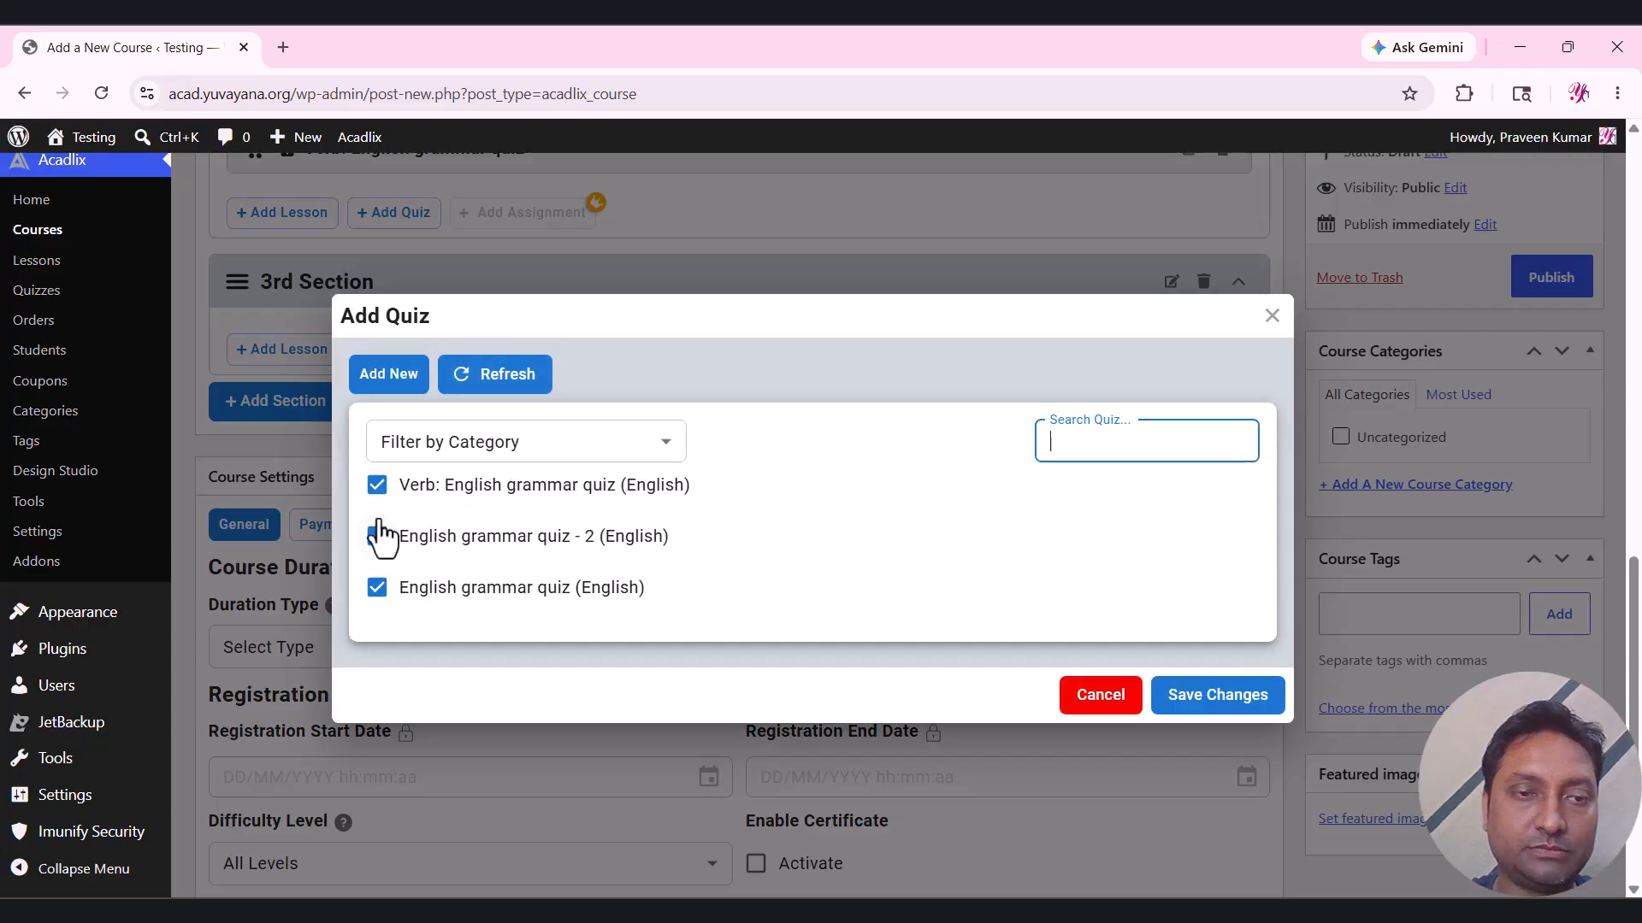
pyautogui.click(377, 489)
pyautogui.click(377, 588)
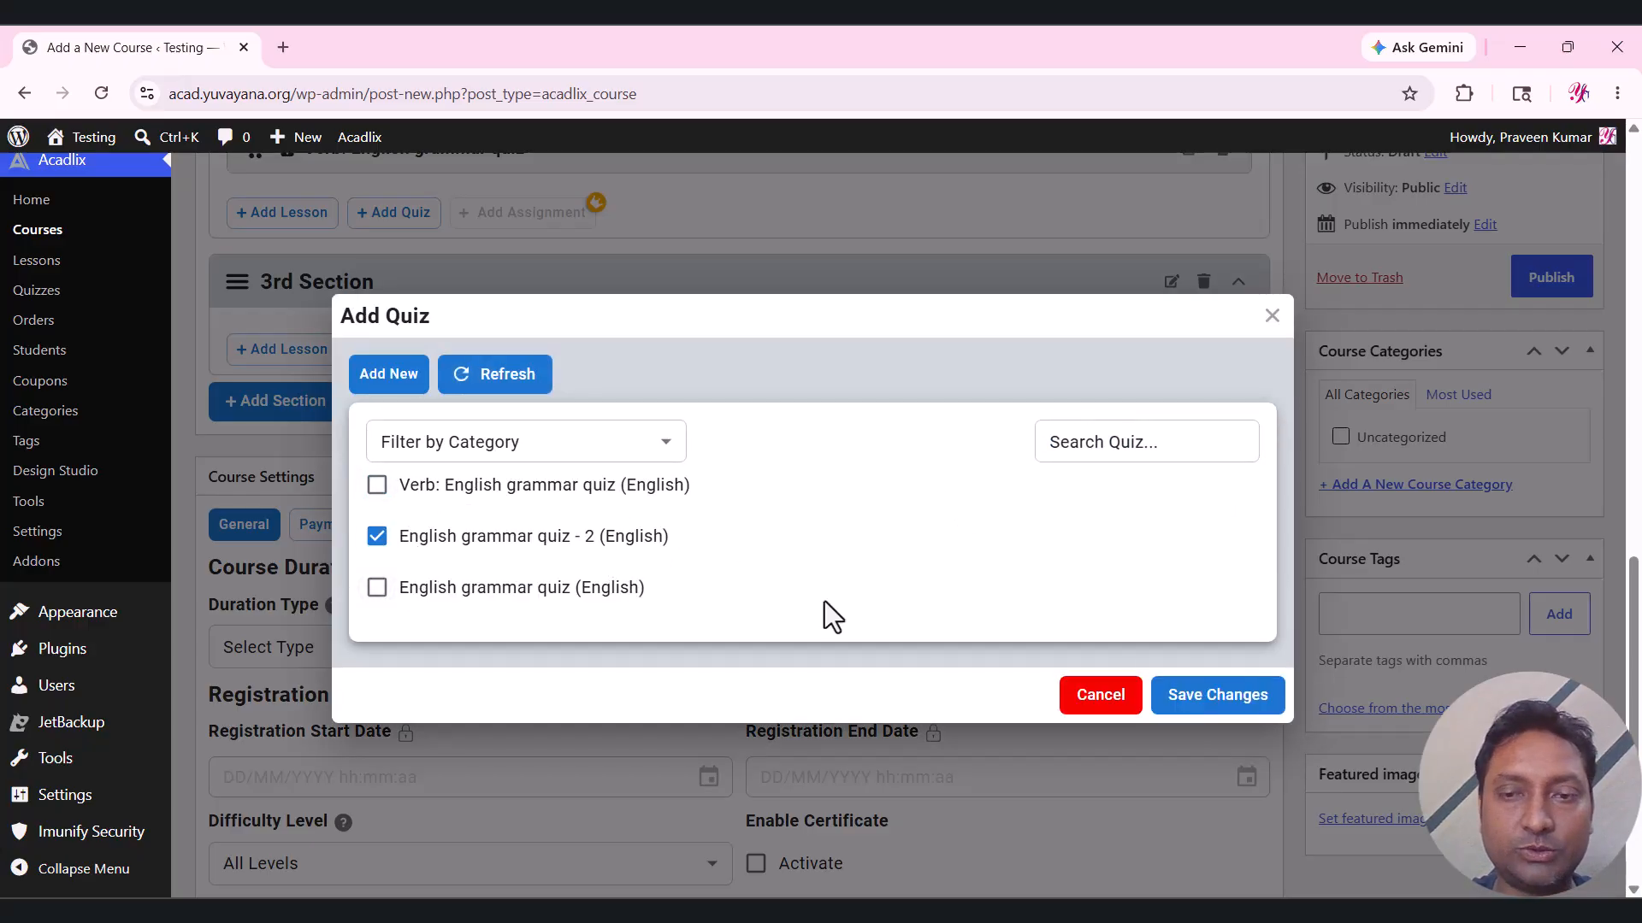
pyautogui.click(1223, 697)
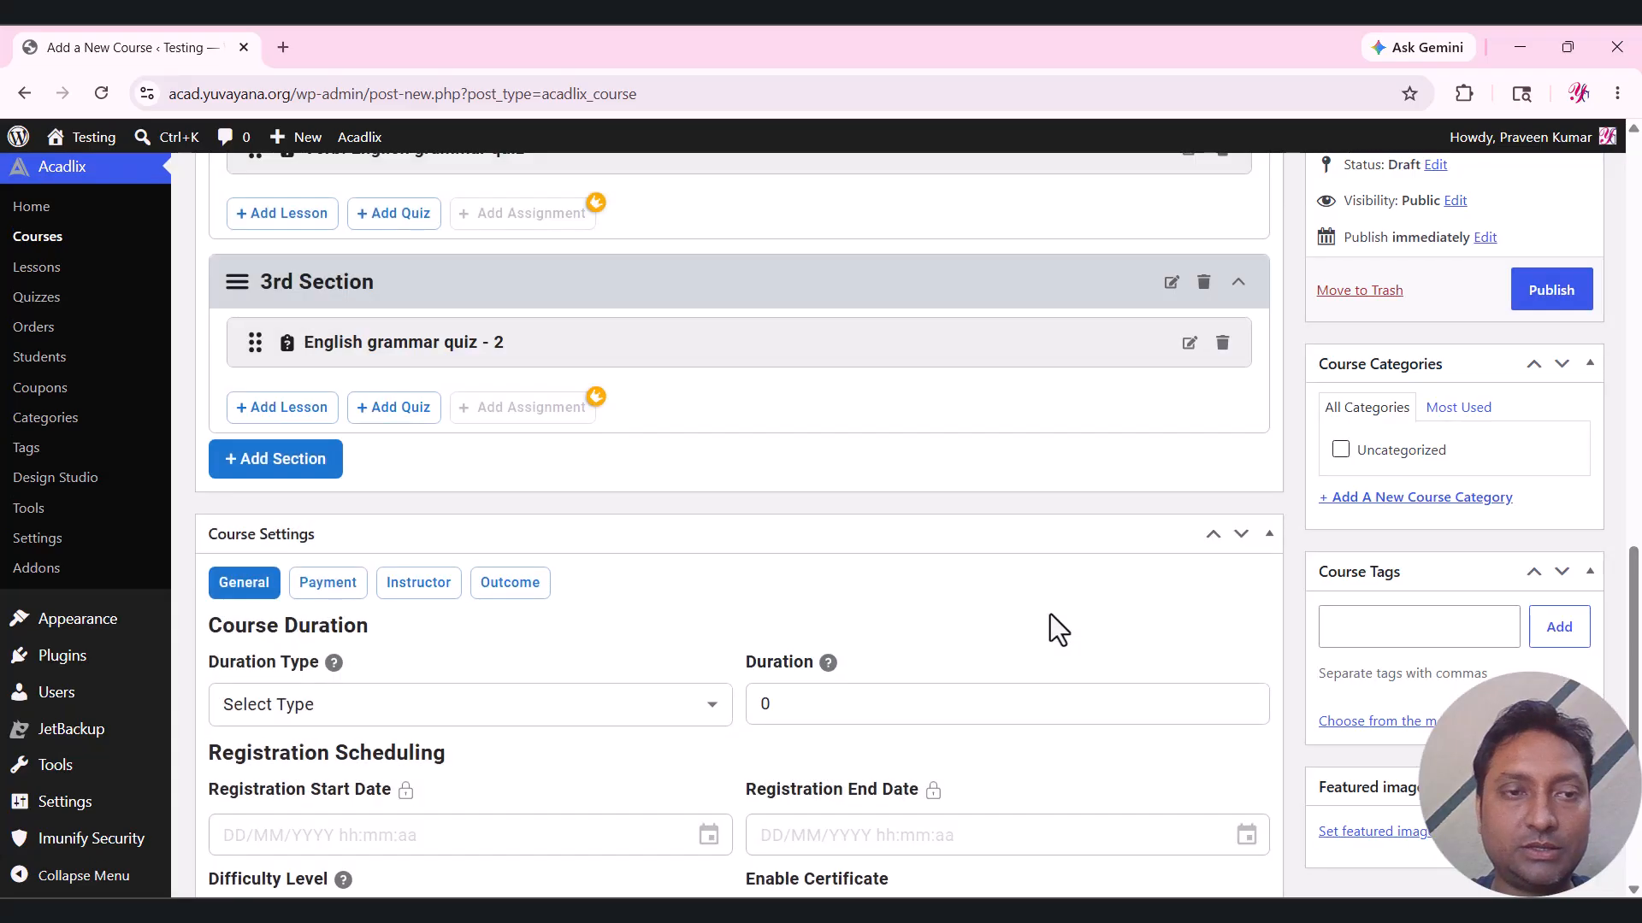
pyautogui.scroll(2, 671, 489)
pyautogui.scroll(4, 670, 489)
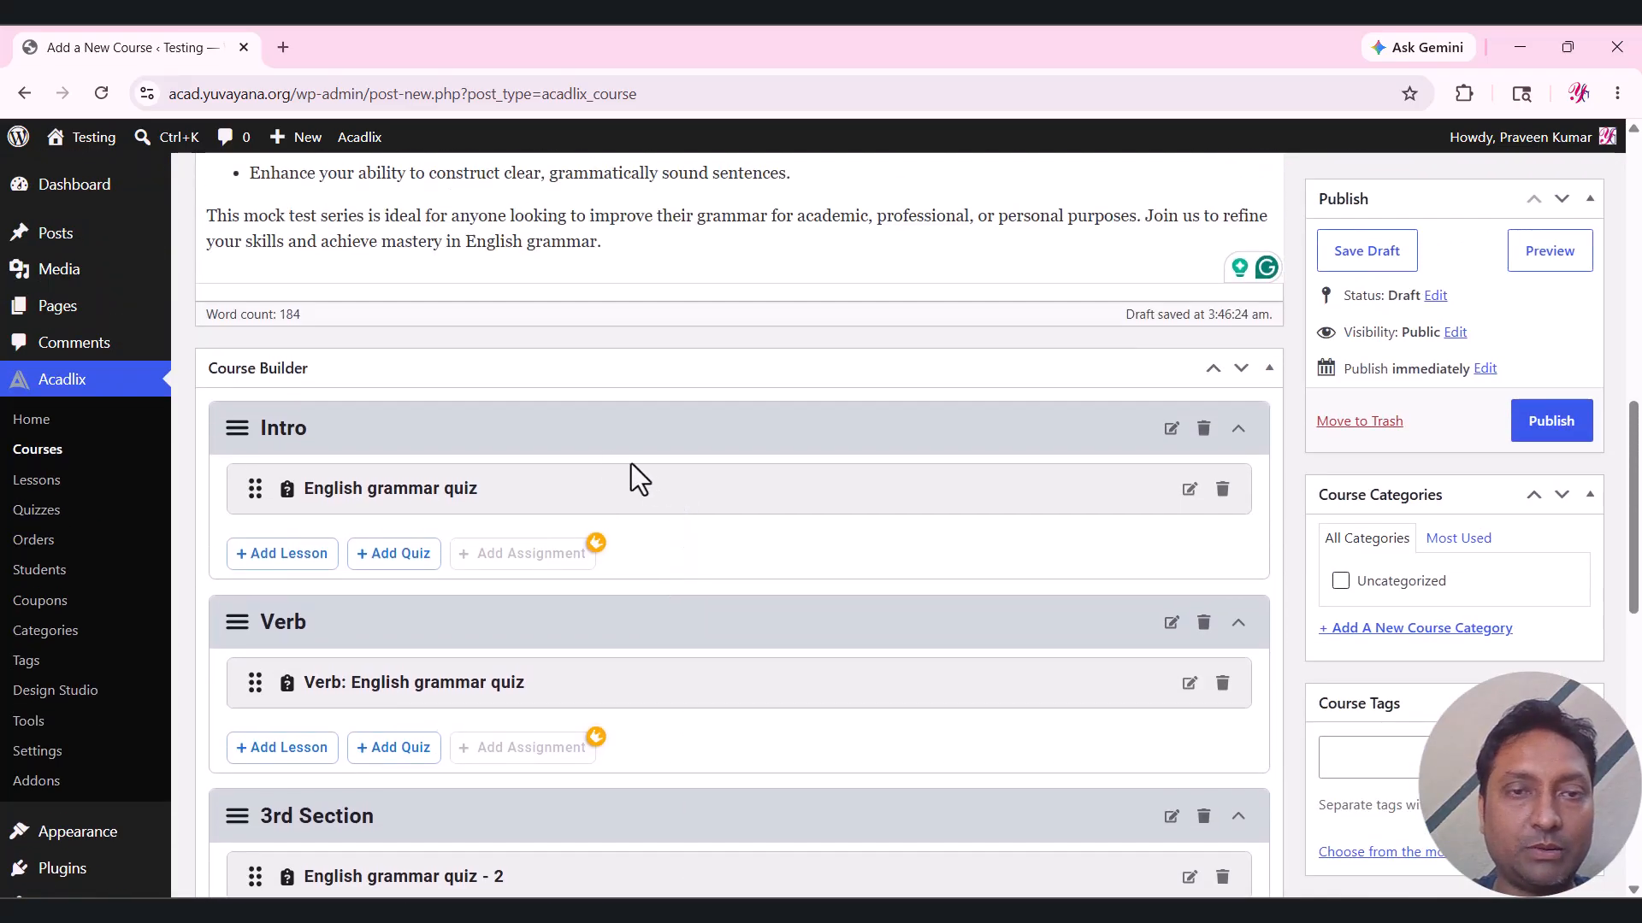
# Set the course duration to 4 Week(s).
pyautogui.scroll(-4, 814, 407)
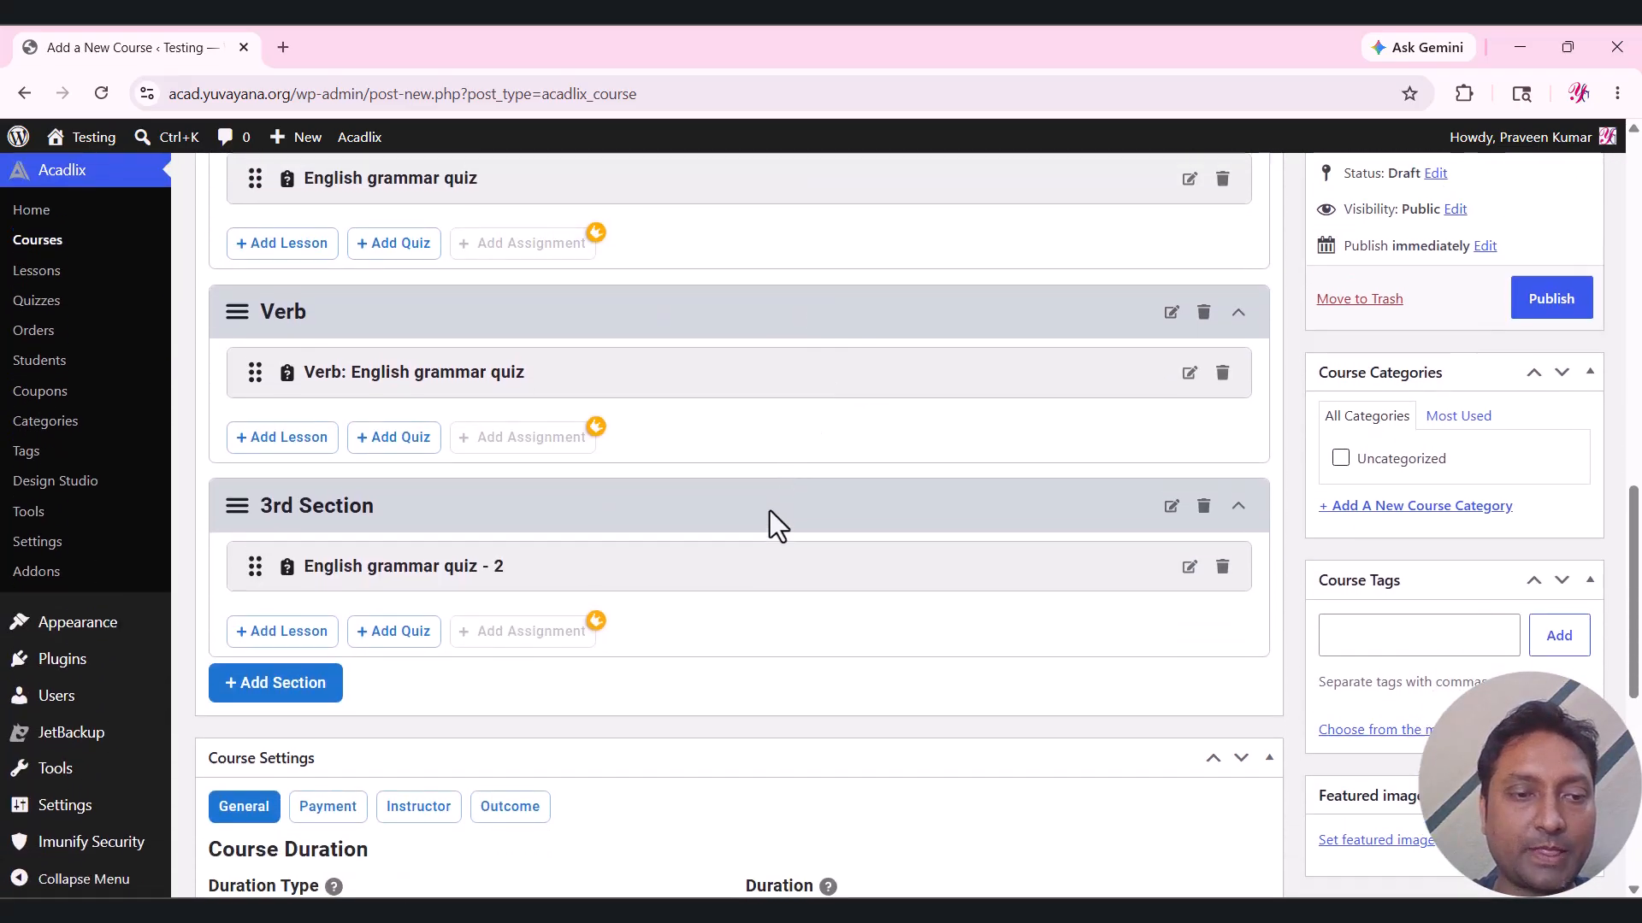
pyautogui.scroll(-5, 774, 515)
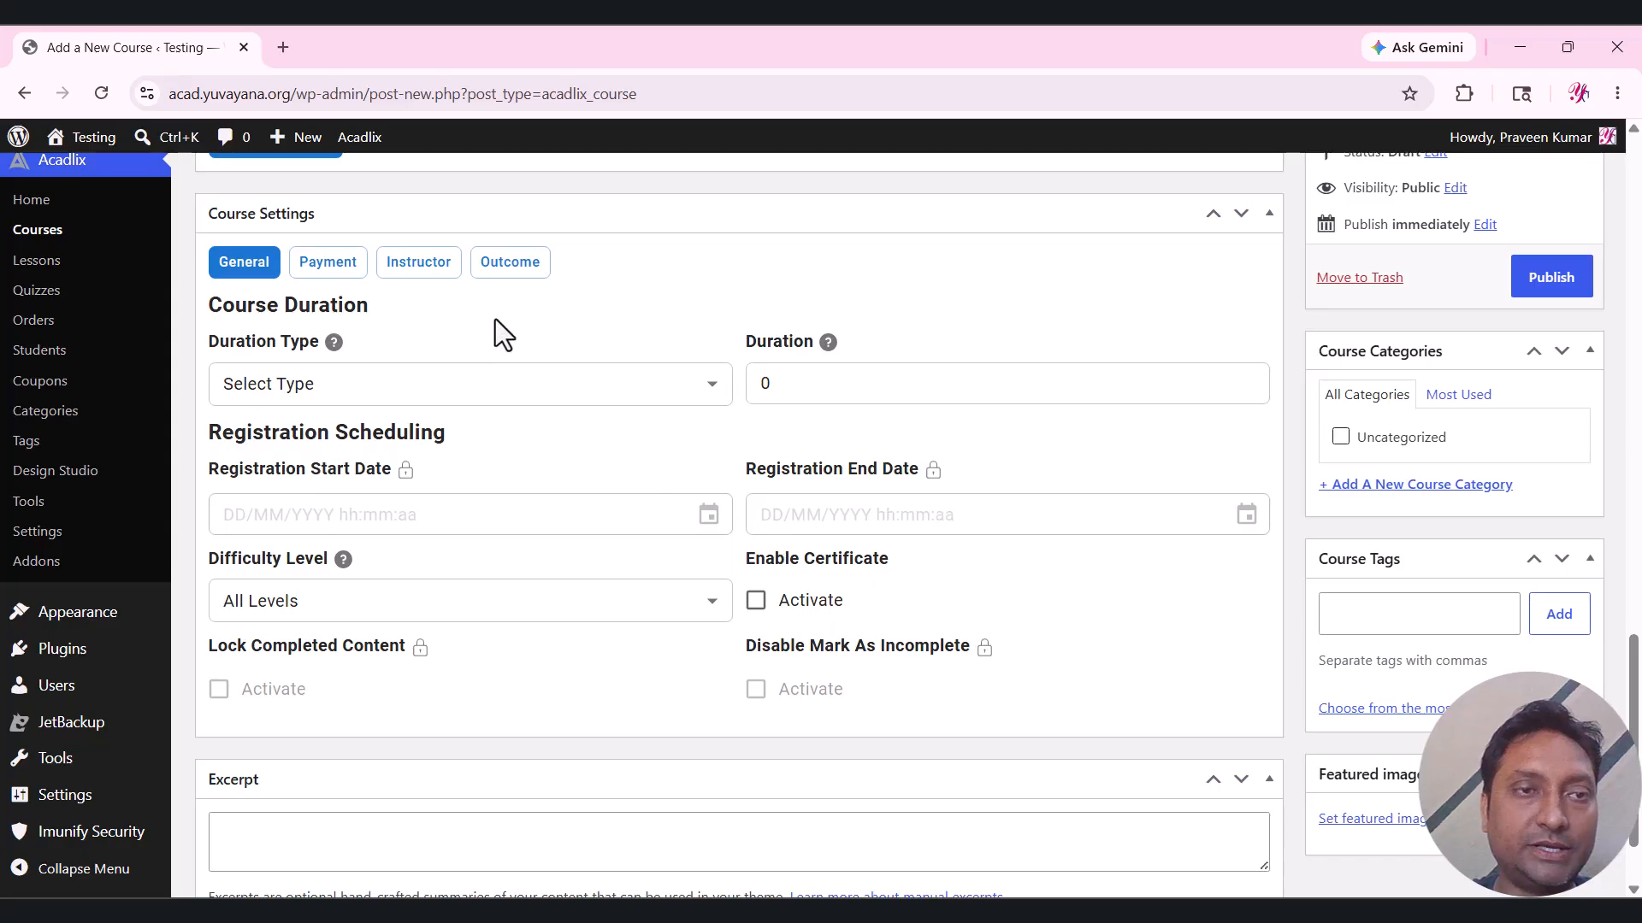
pyautogui.click(406, 383)
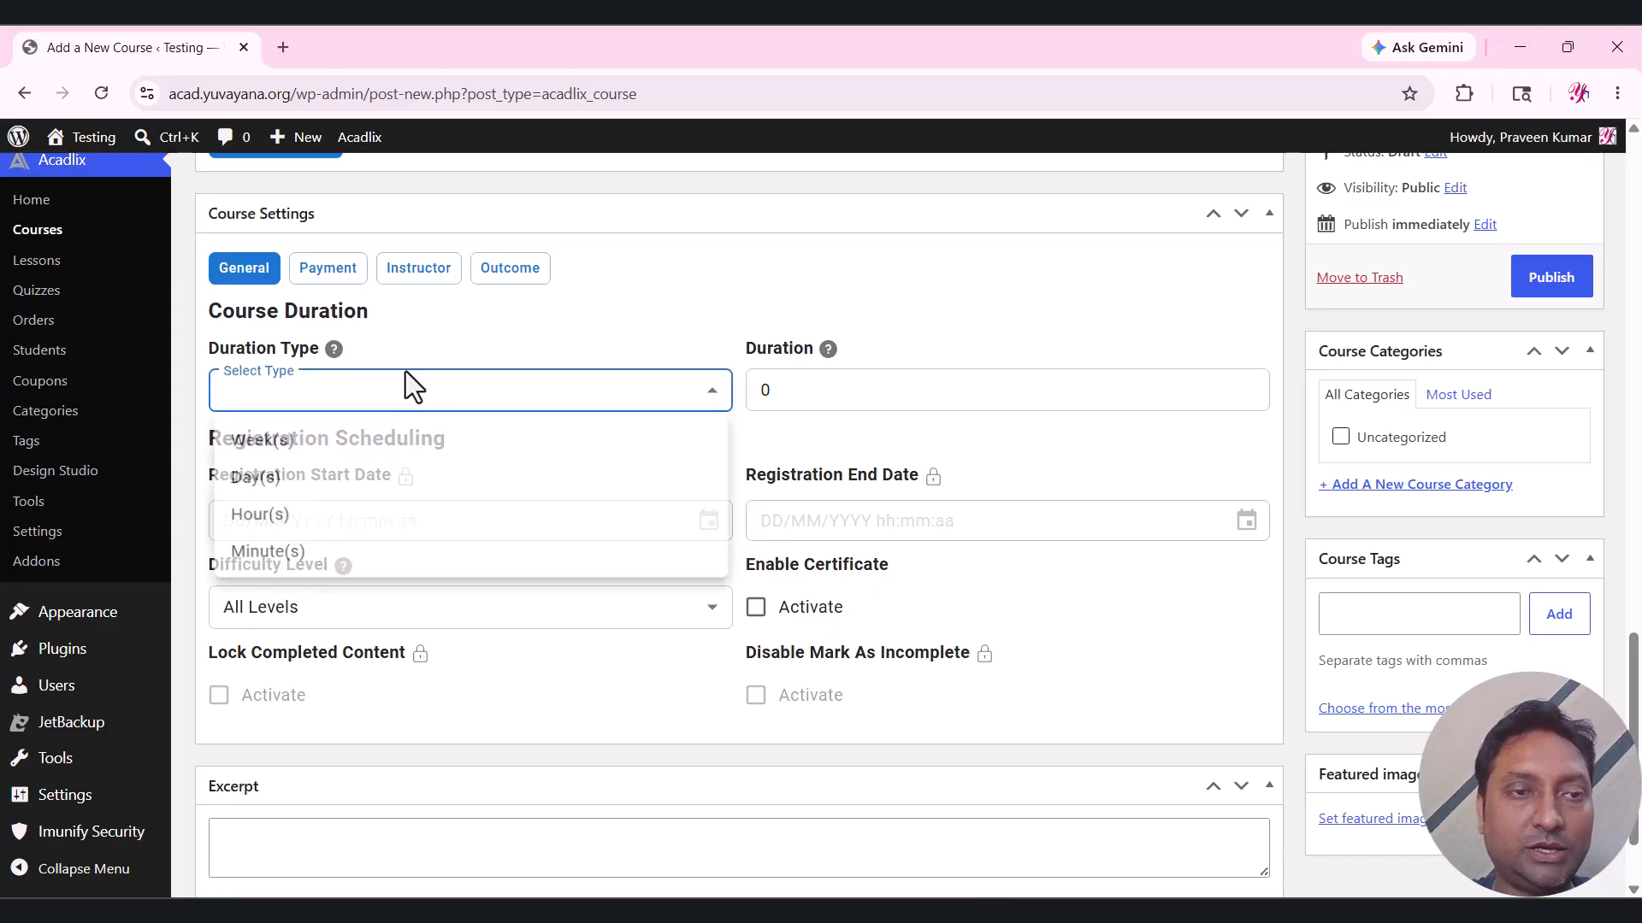
pyautogui.click(309, 453)
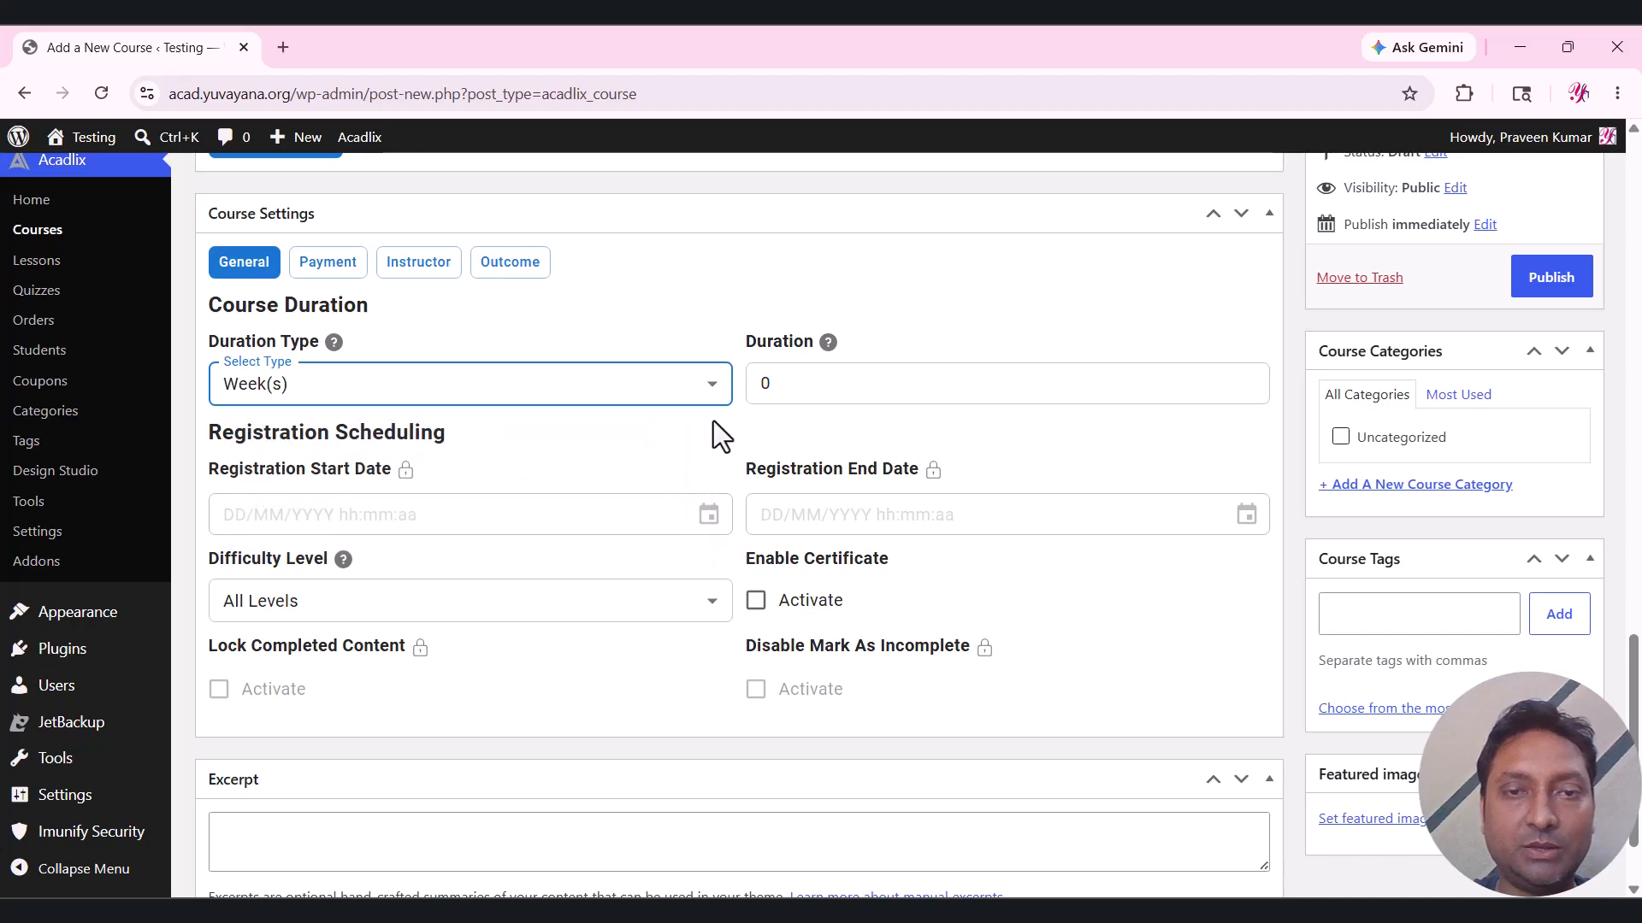
pyautogui.doubleClick(778, 402)
pyautogui.press('BackSpace')
pyautogui.write('4')
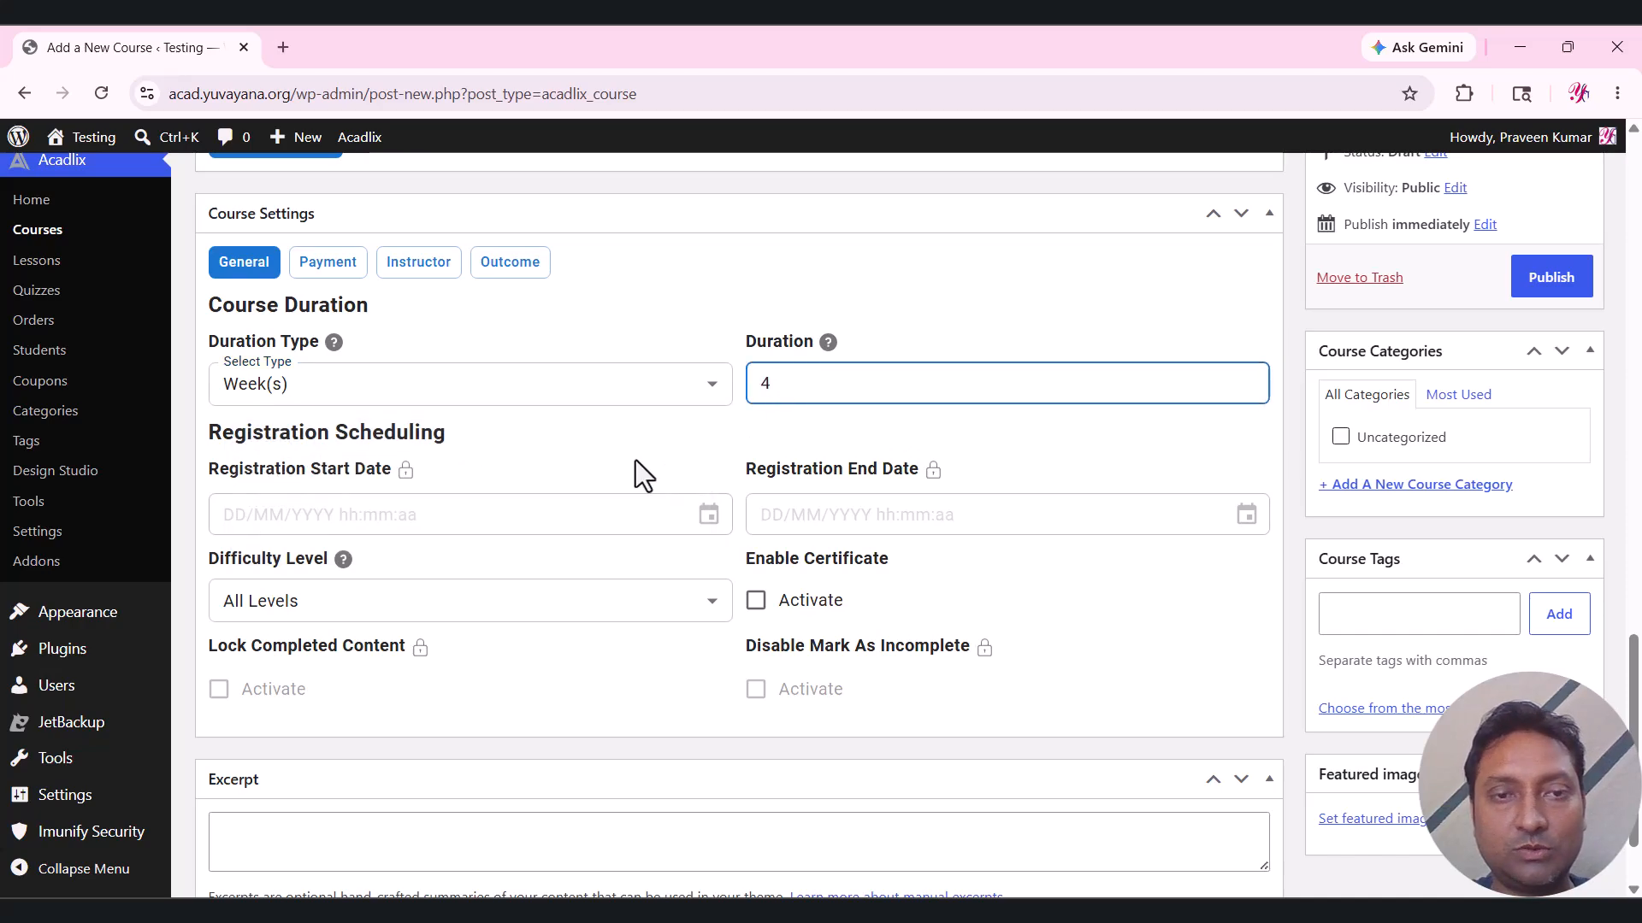
pyautogui.click(634, 460)
# Set the difficulty level to Beginner, leaving certificates turned off.
pyautogui.scroll(1, 622, 485)
pyautogui.scroll(-2, 622, 485)
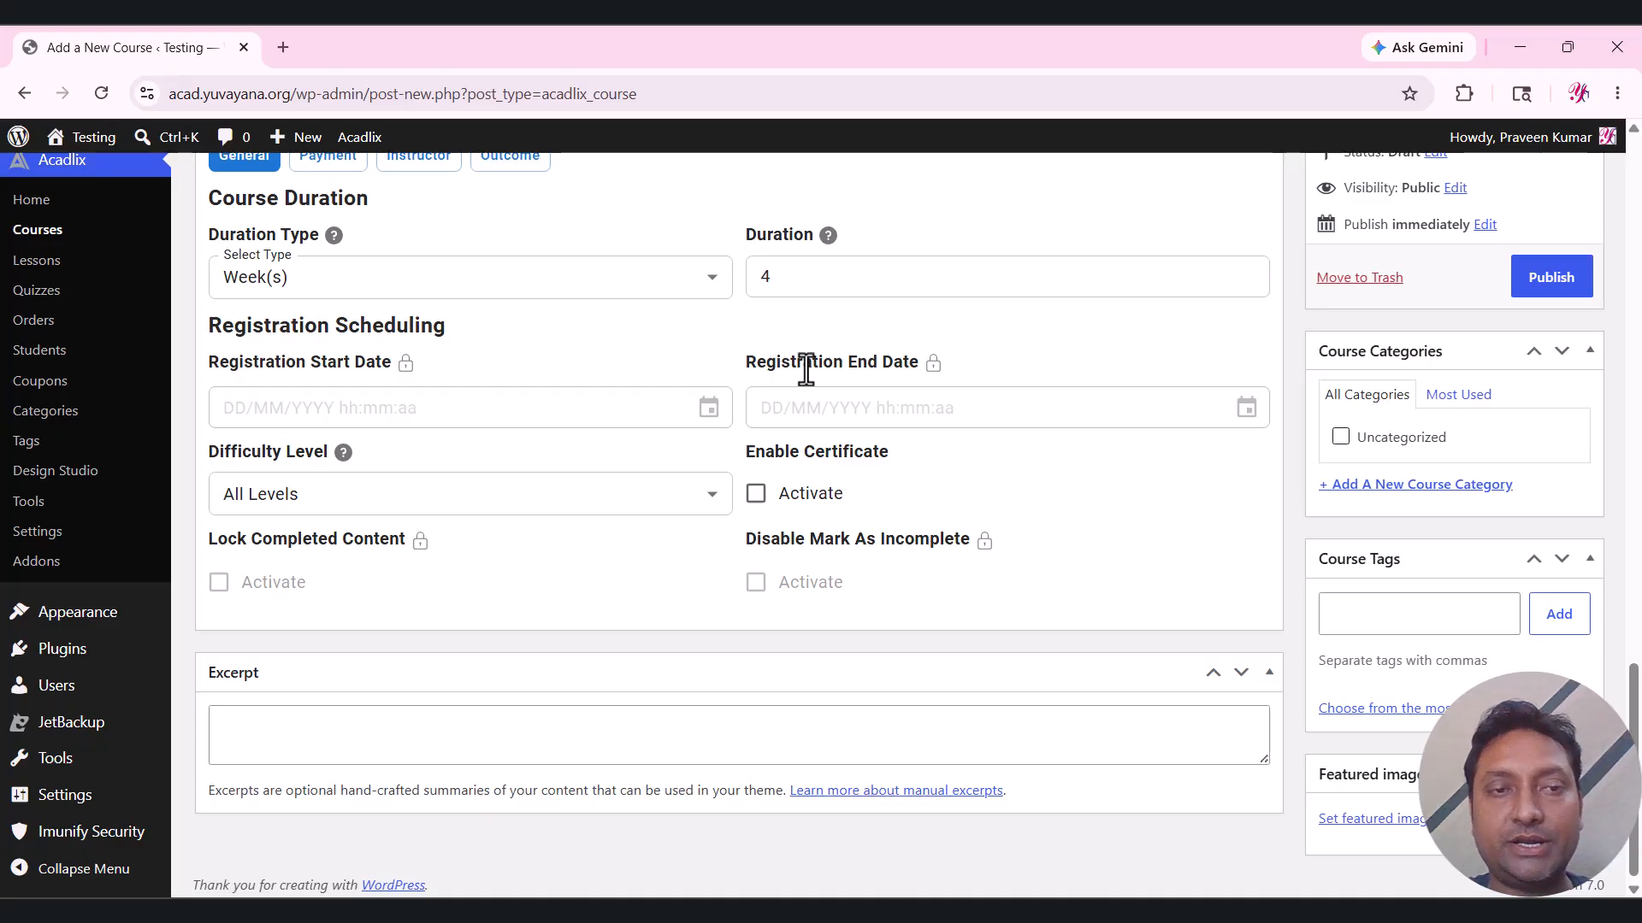
pyautogui.click(408, 498)
pyautogui.click(329, 588)
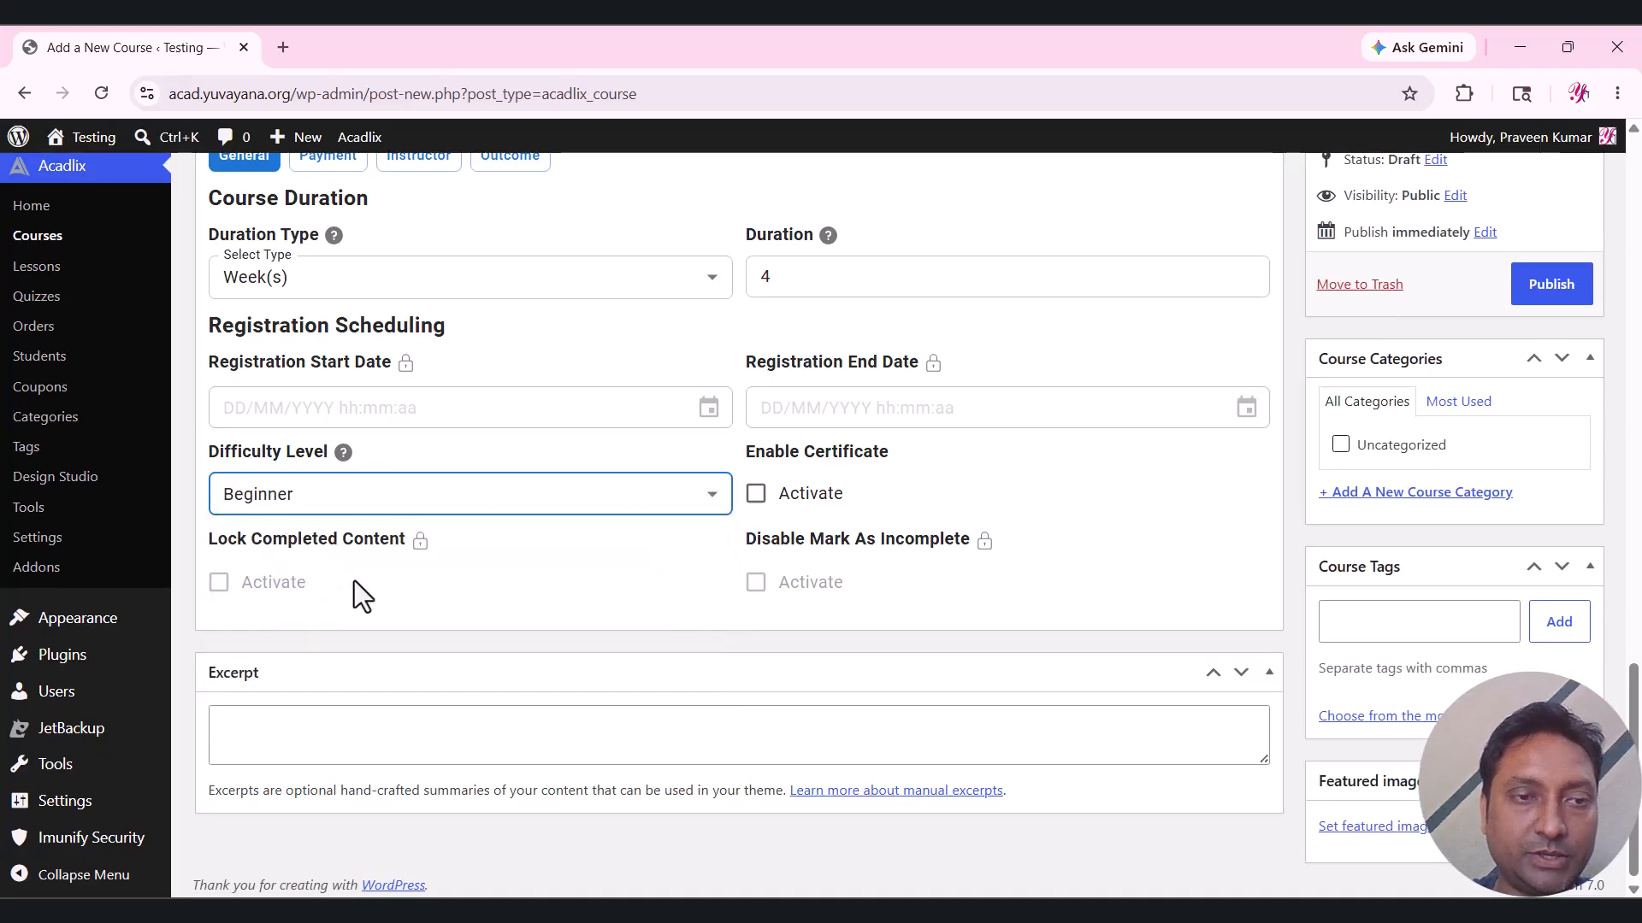
pyautogui.click(757, 496)
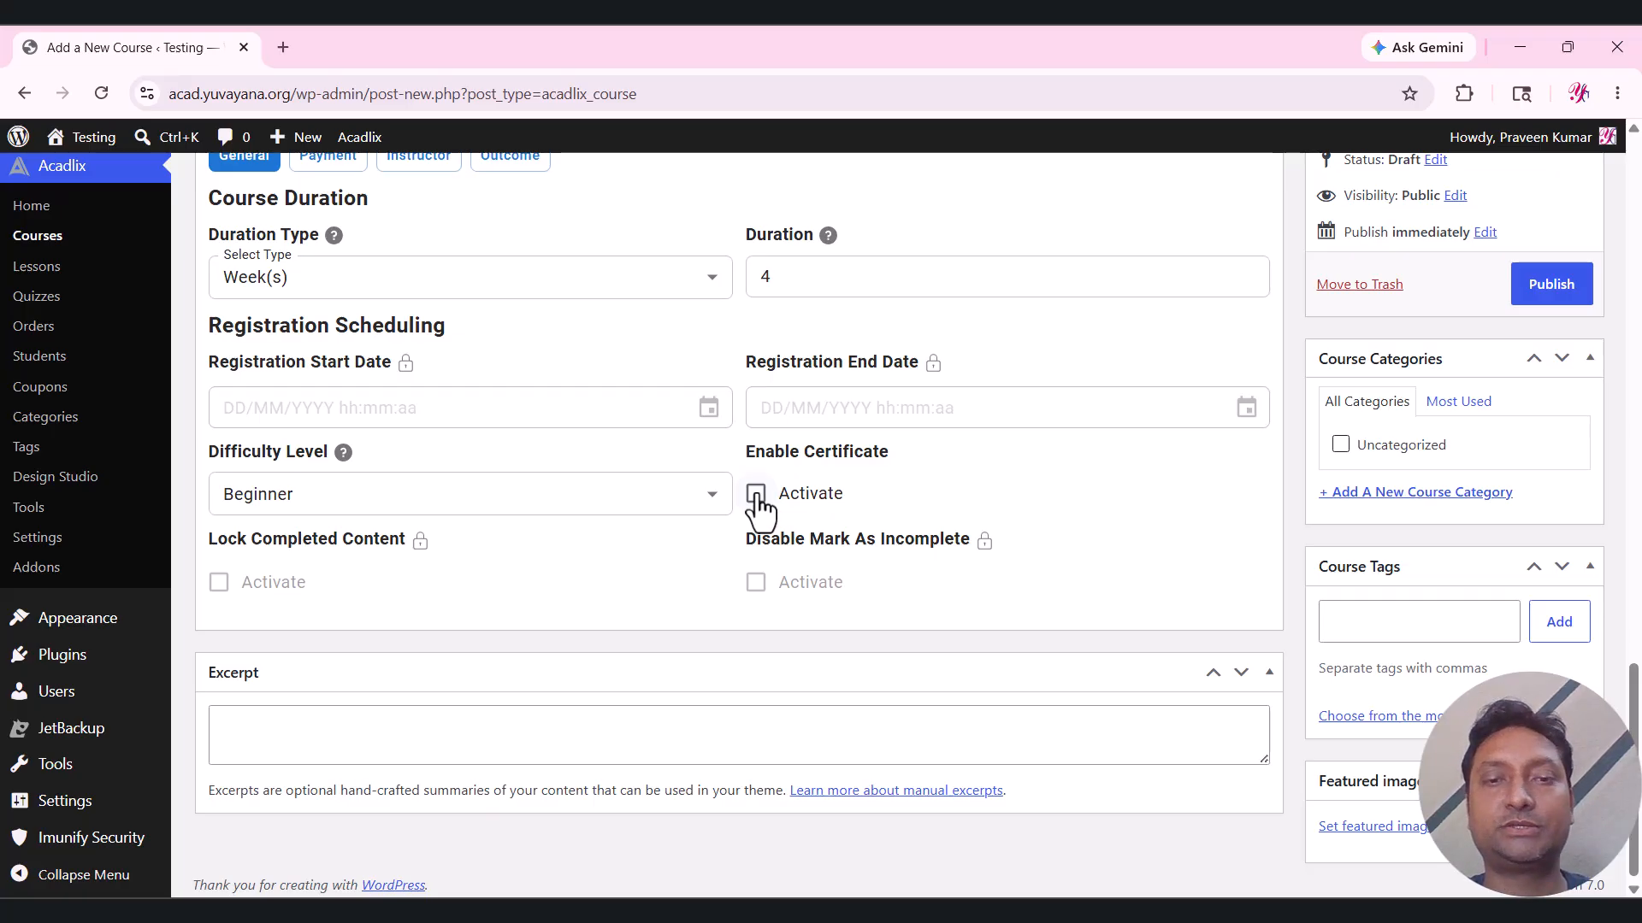
pyautogui.click(756, 496)
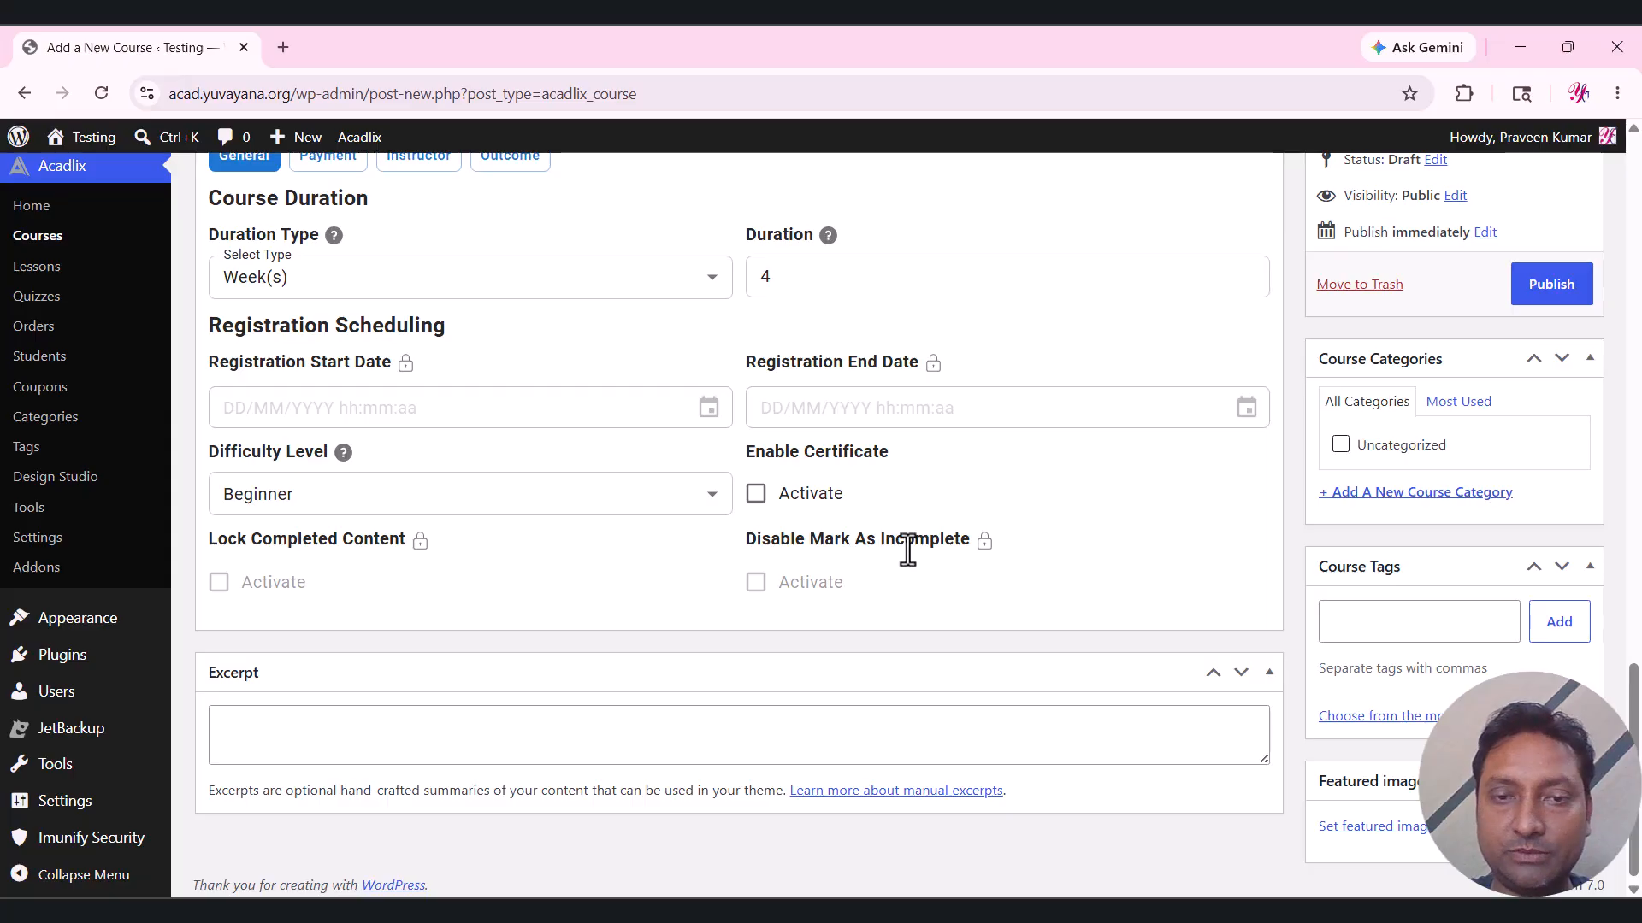
pyautogui.scroll(1, 881, 527)
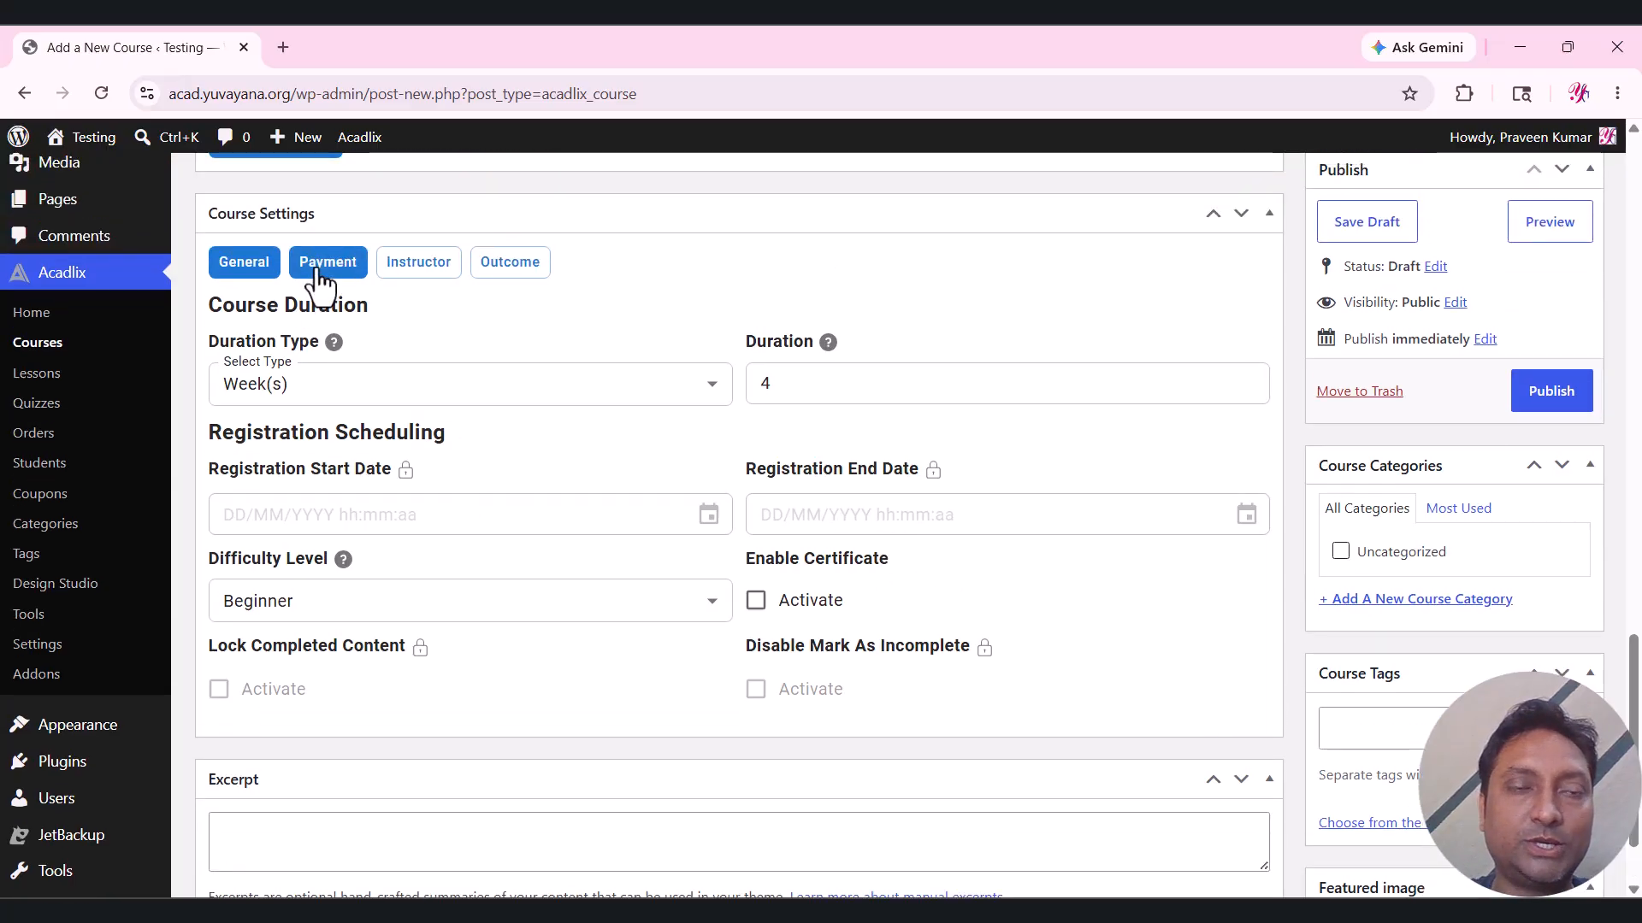
# In the Payment settings, set the course price to 100.
pyautogui.click(319, 270)
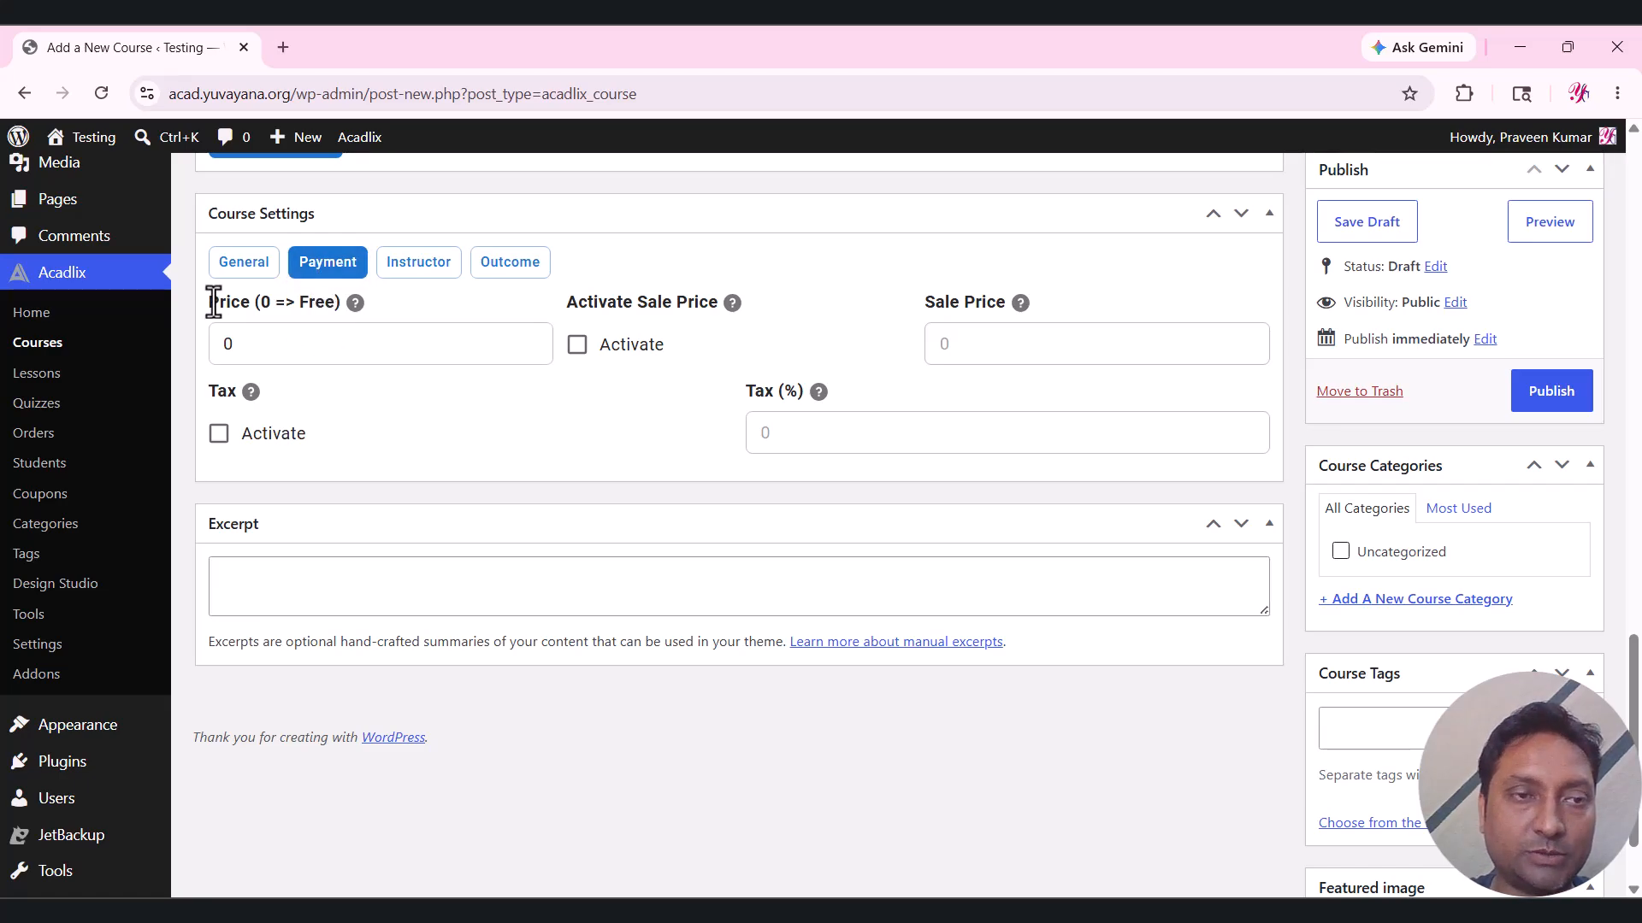
pyautogui.moveTo(212, 302); pyautogui.dragTo(293, 299)
pyautogui.click(397, 395)
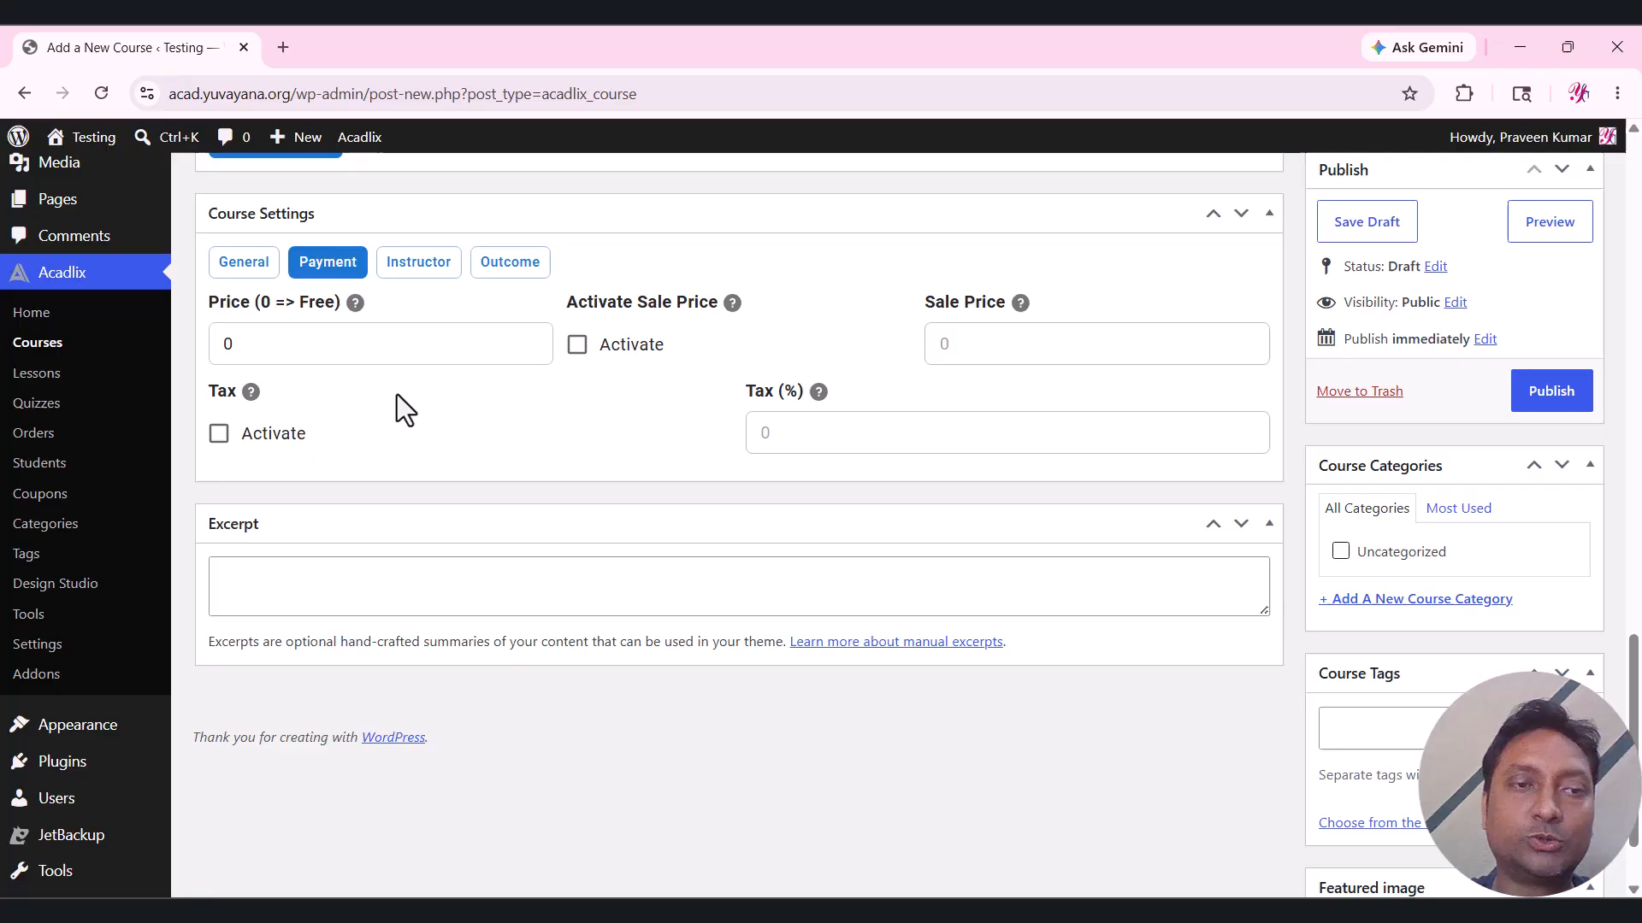
pyautogui.doubleClick(311, 354)
pyautogui.write('1000')
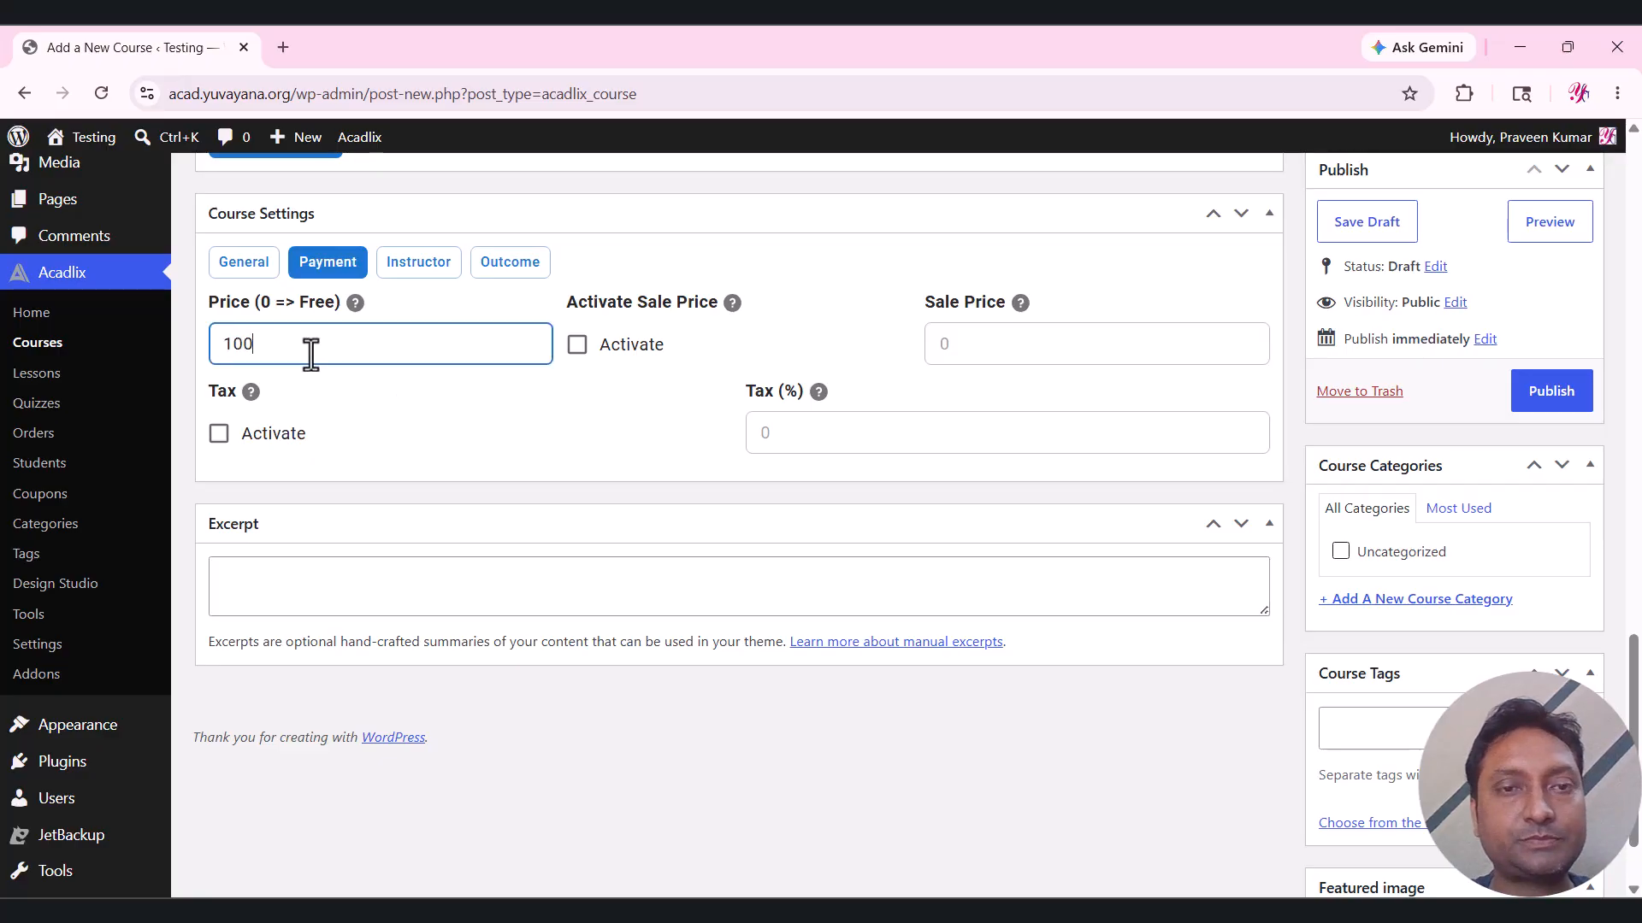
pyautogui.click(672, 402)
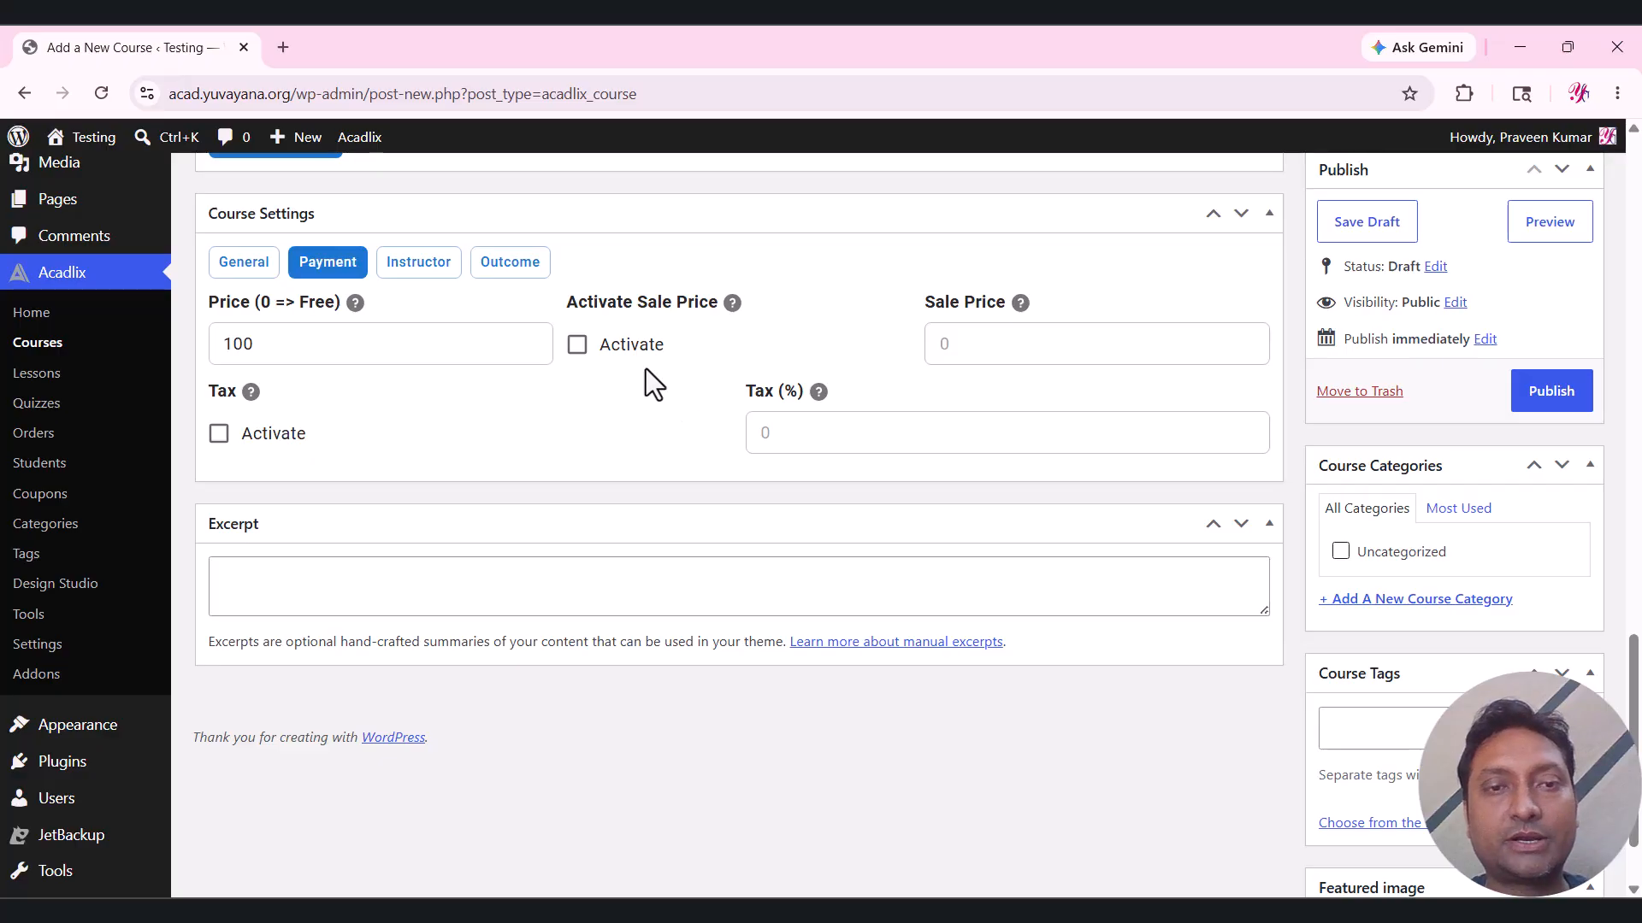
# Activate a sale price of 90 for the course.
pyautogui.click(631, 347)
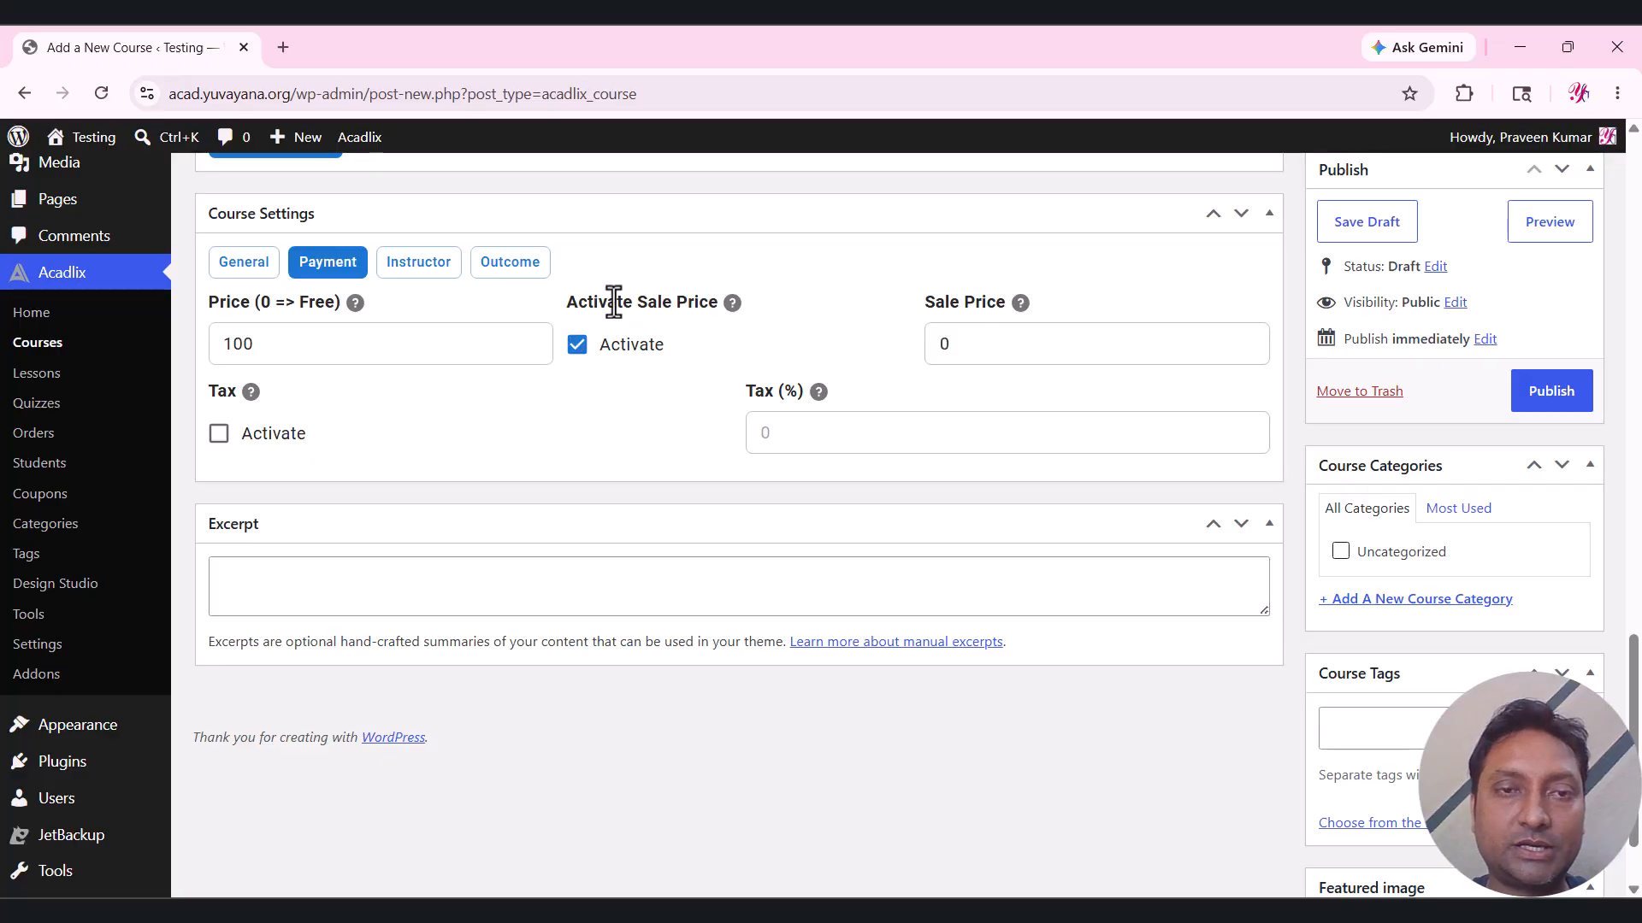
pyautogui.click(938, 354)
pyautogui.doubleClick(956, 348)
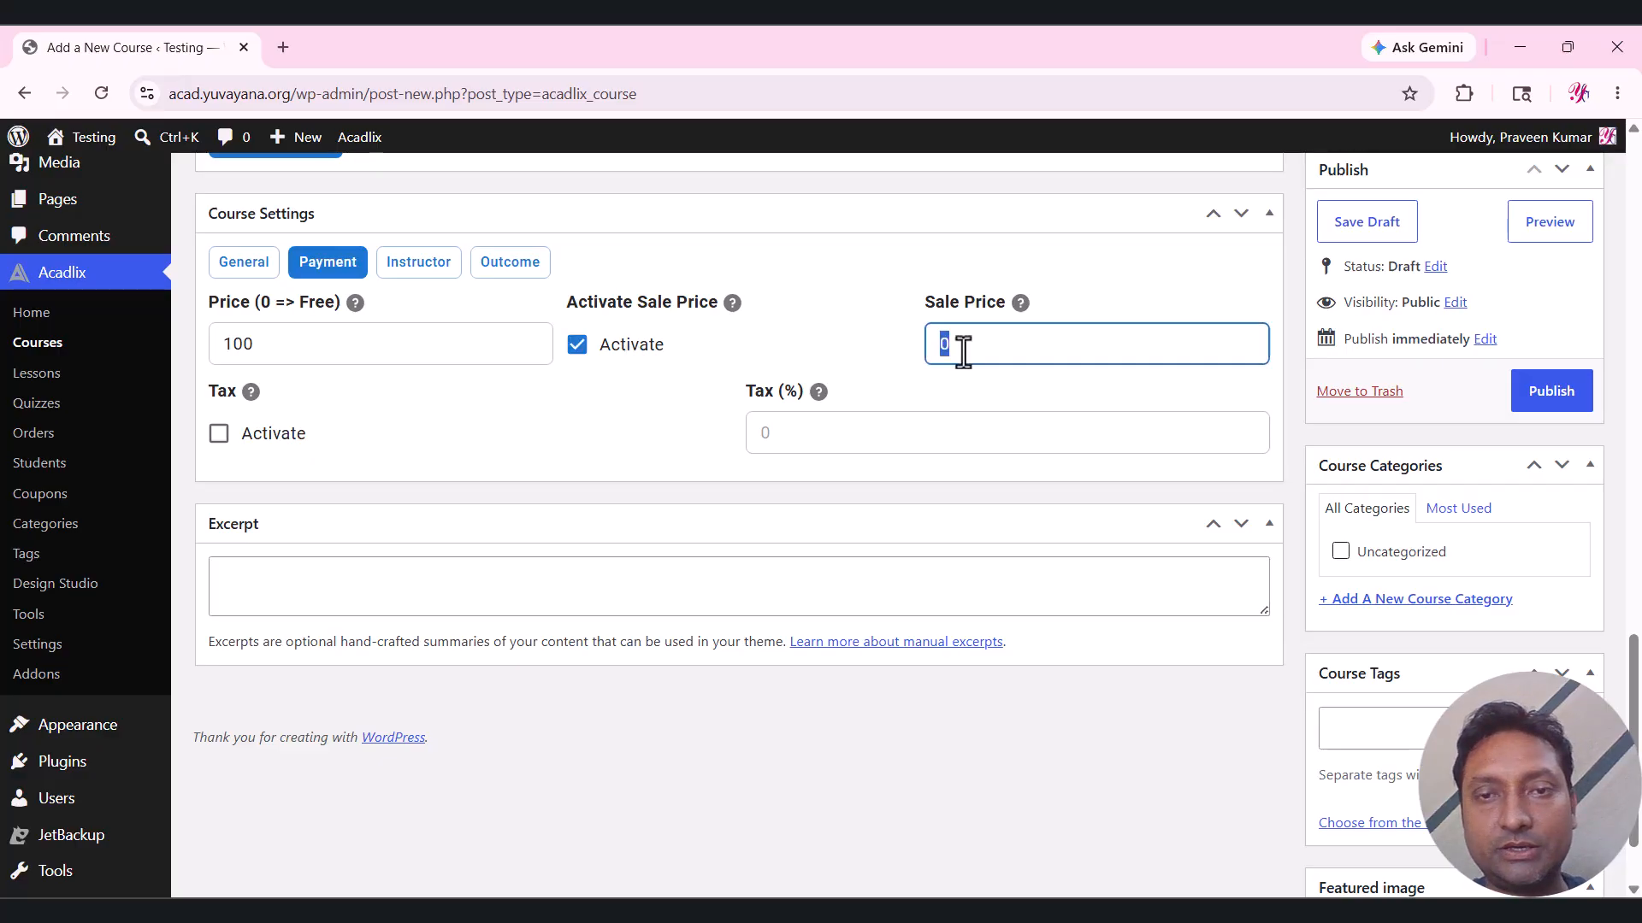
pyautogui.write('90')
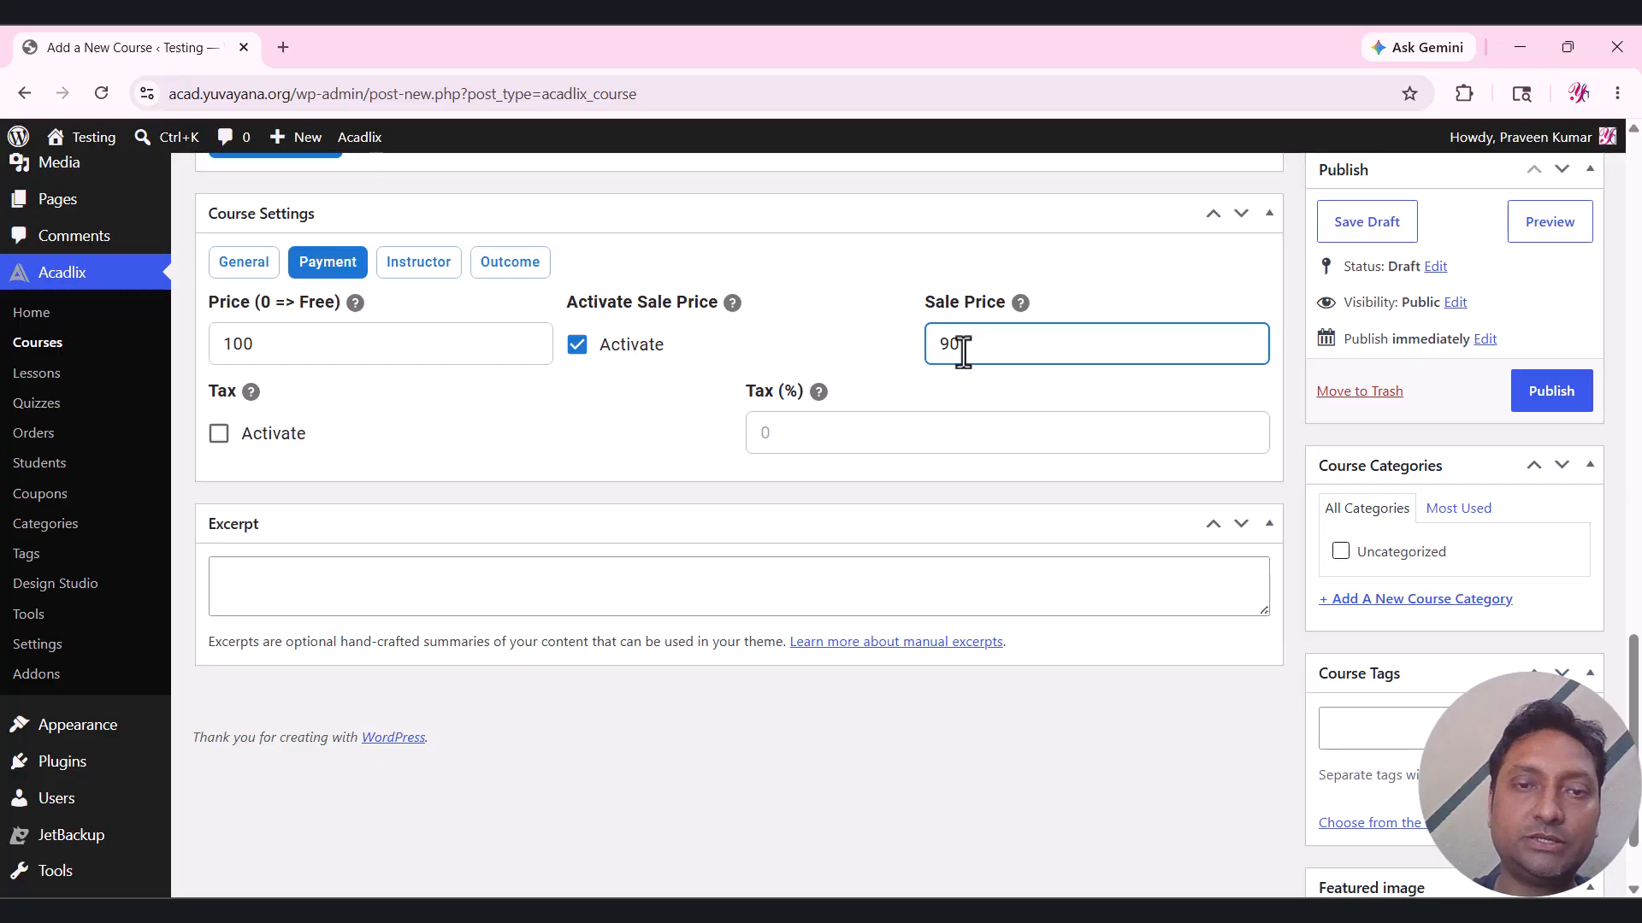
pyautogui.click(625, 396)
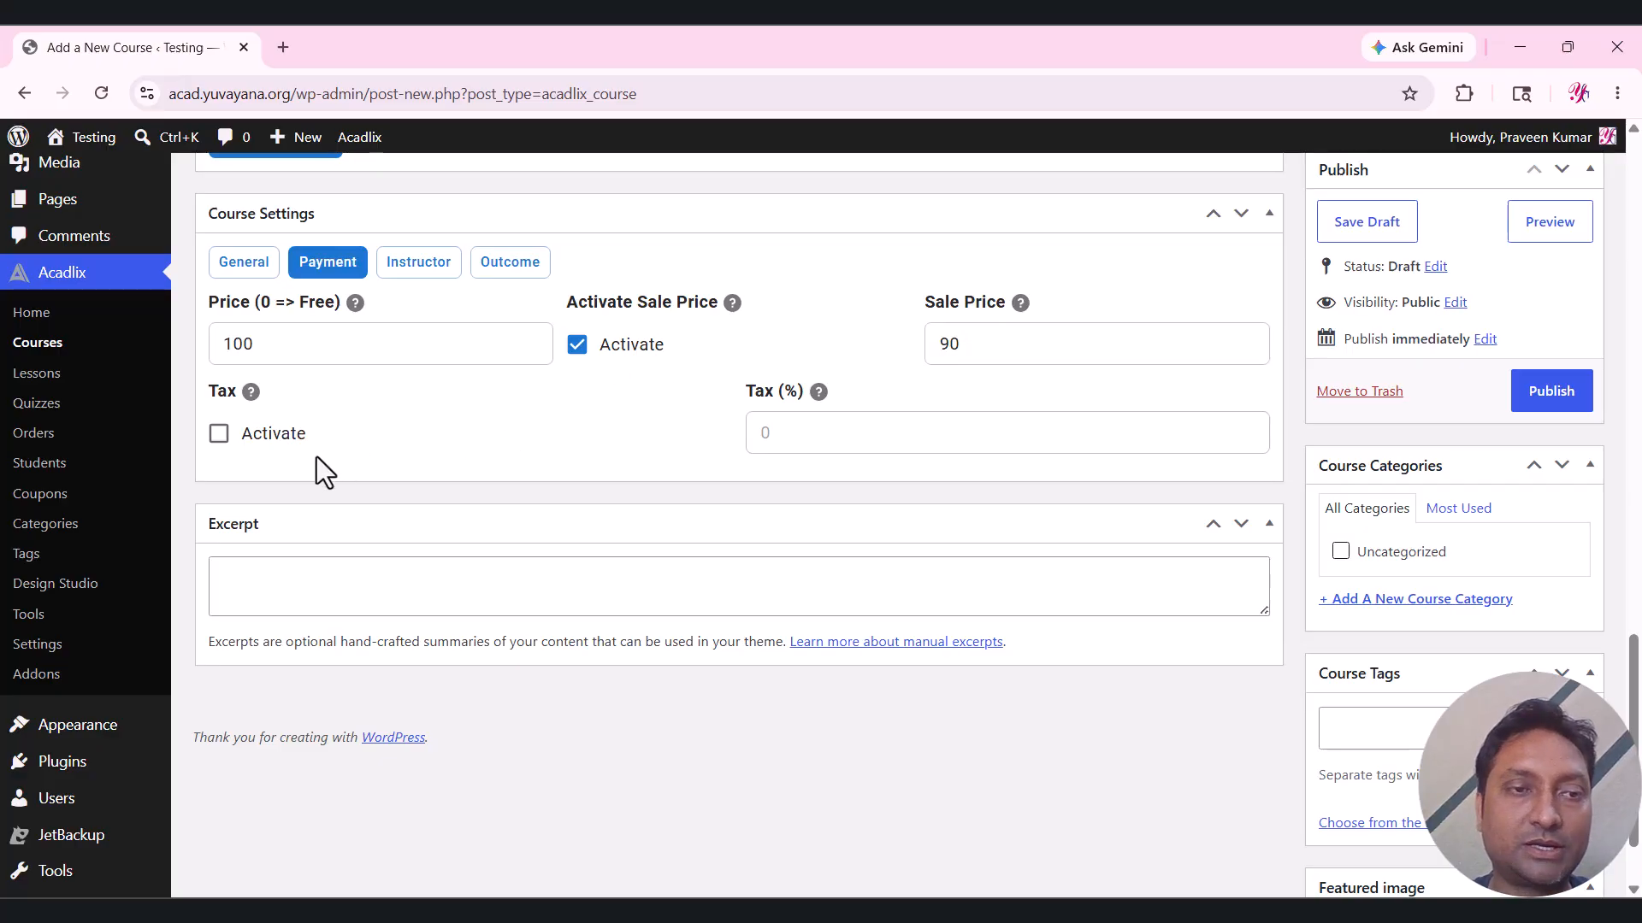
# Activate tax on the course at 18%.
pyautogui.click(221, 436)
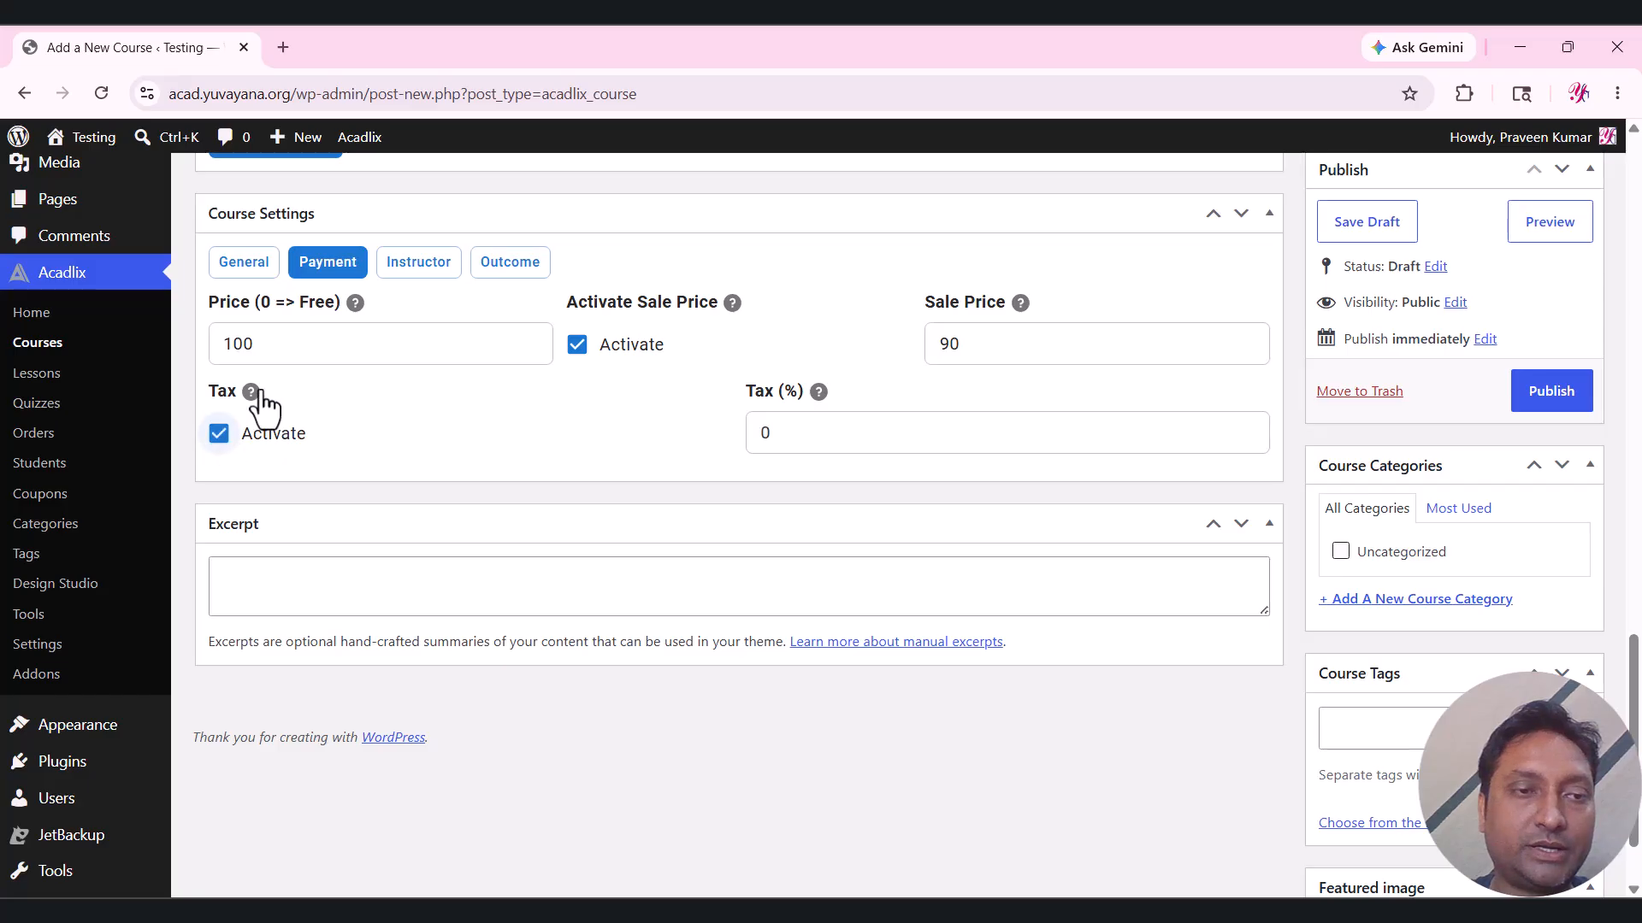
pyautogui.doubleClick(848, 425)
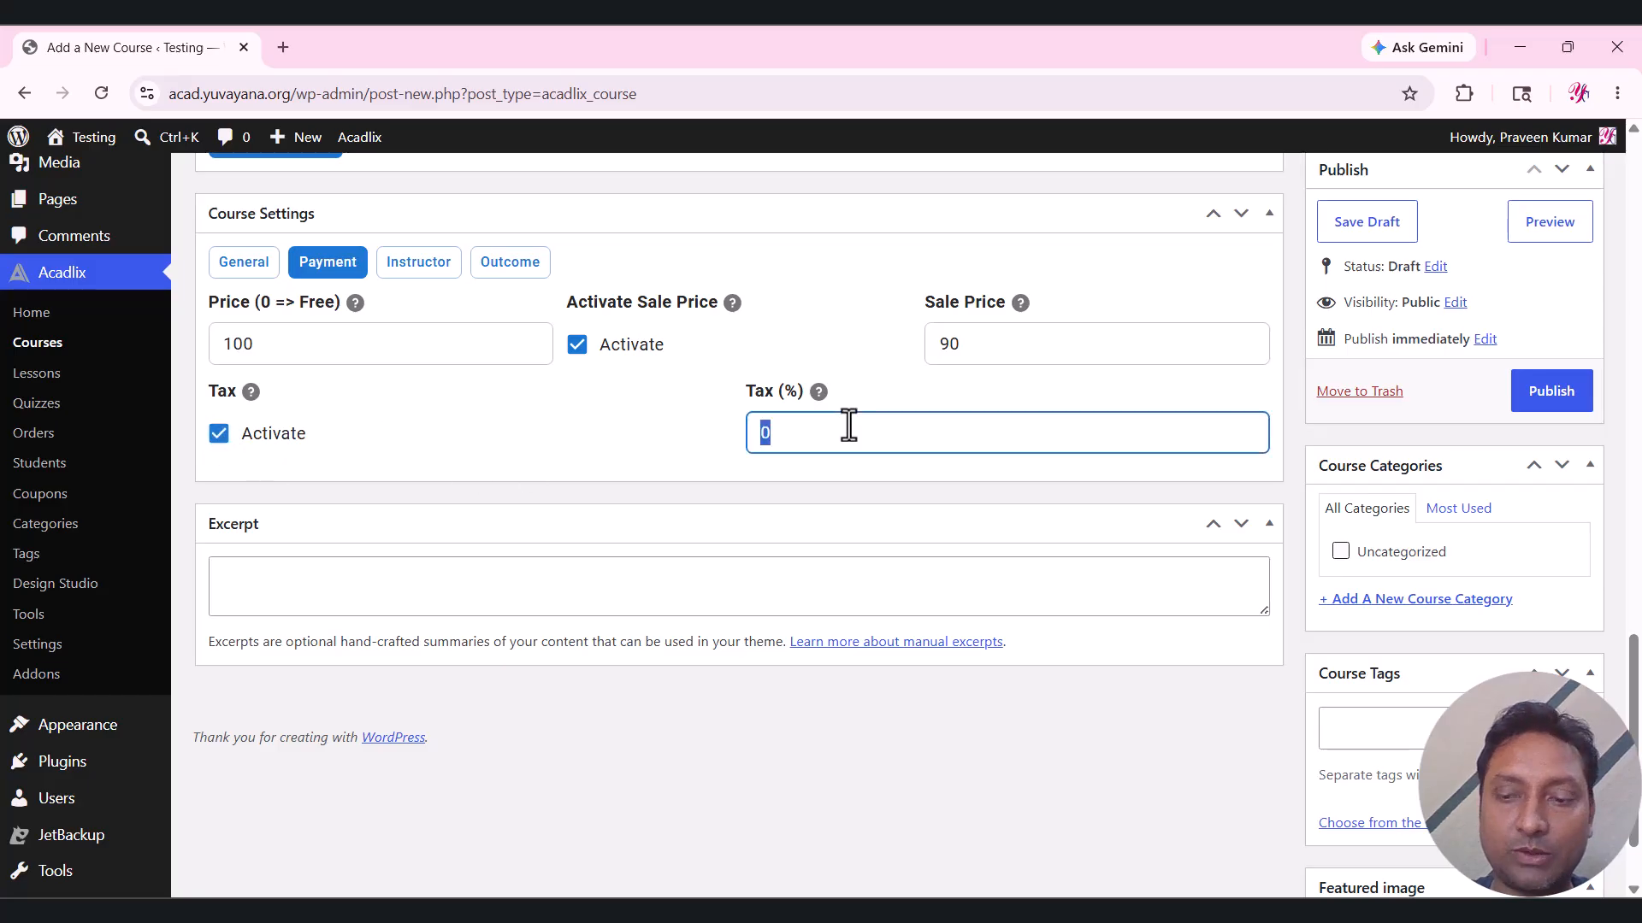
pyautogui.click(675, 429)
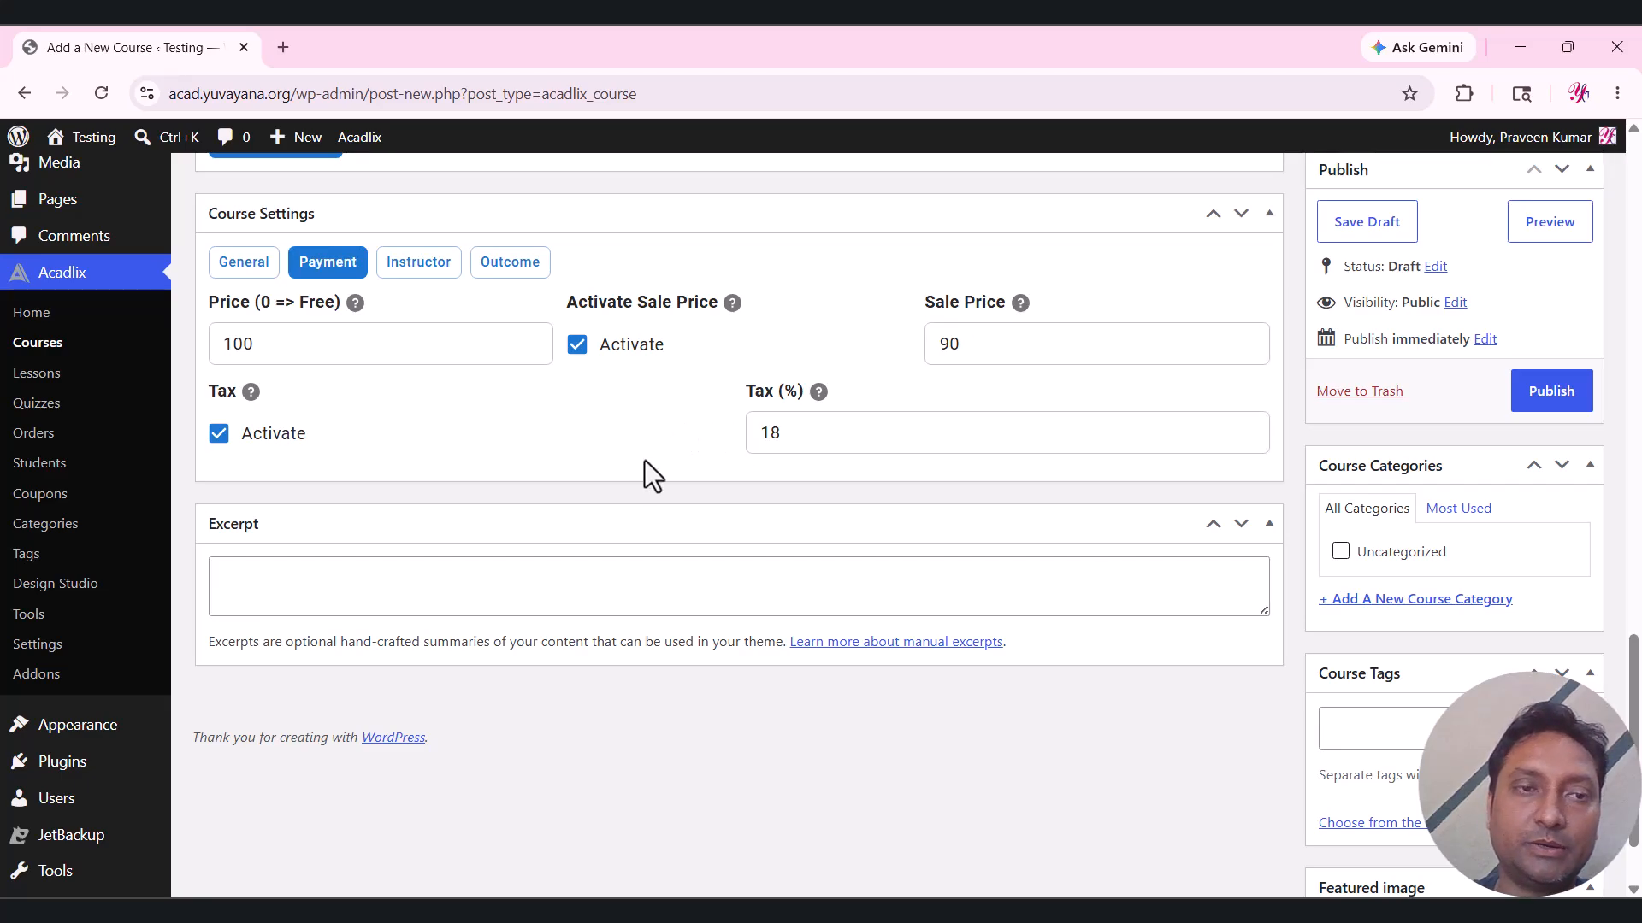
pyautogui.scroll(2, 616, 496)
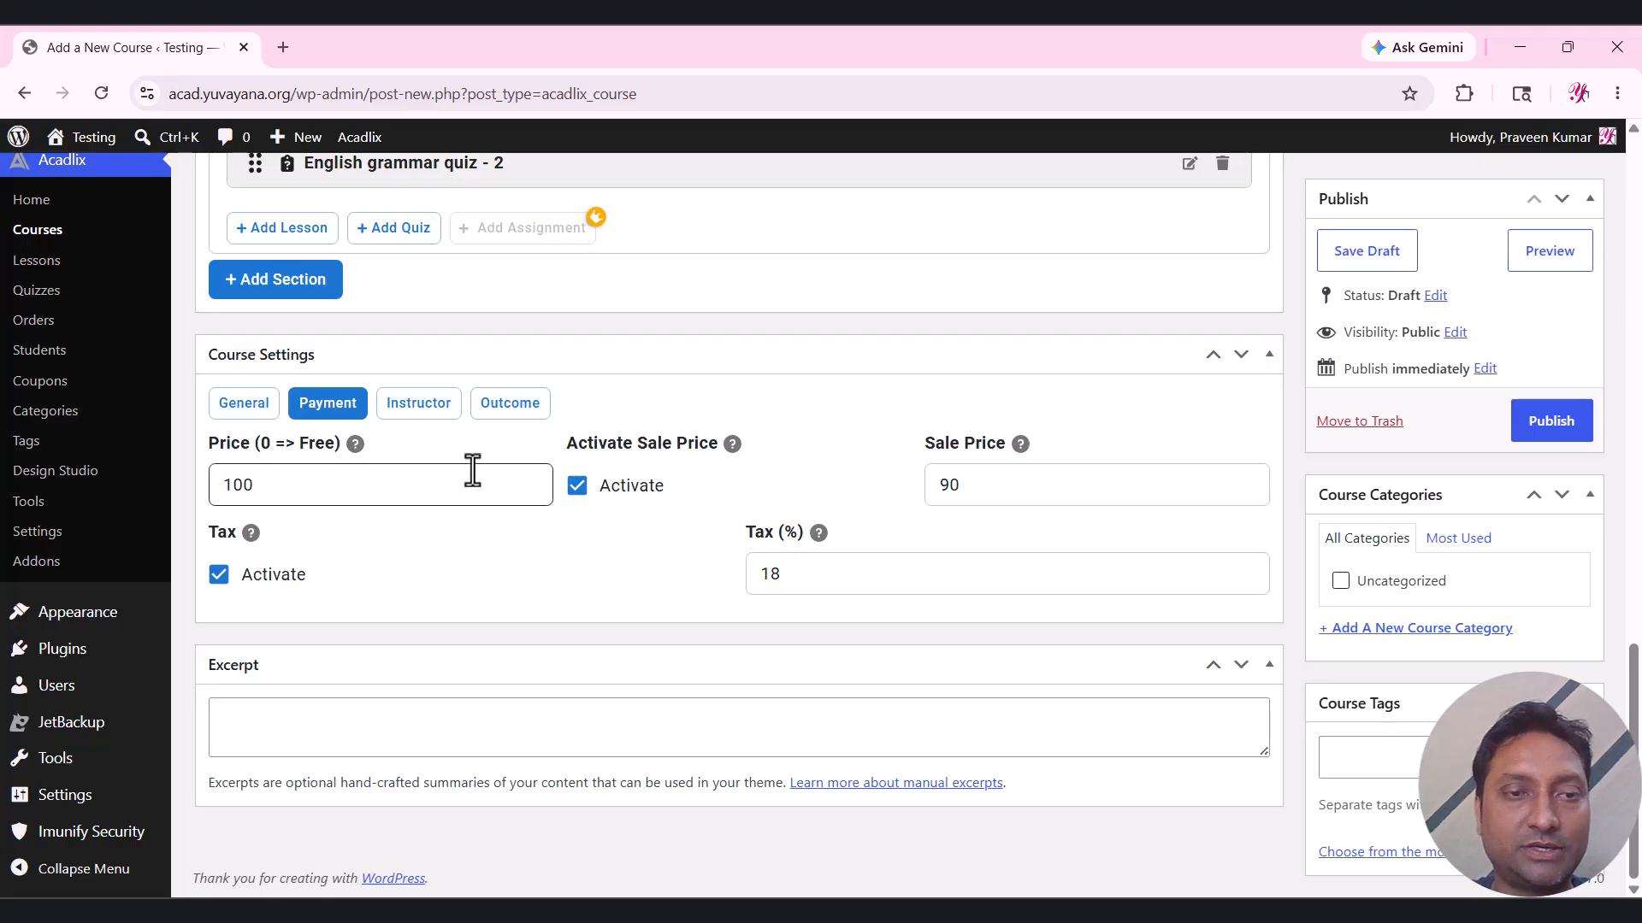
# Add a learning outcome reading 'You will learn English Grammar'.
pyautogui.scroll(1, 422, 496)
pyautogui.click(421, 504)
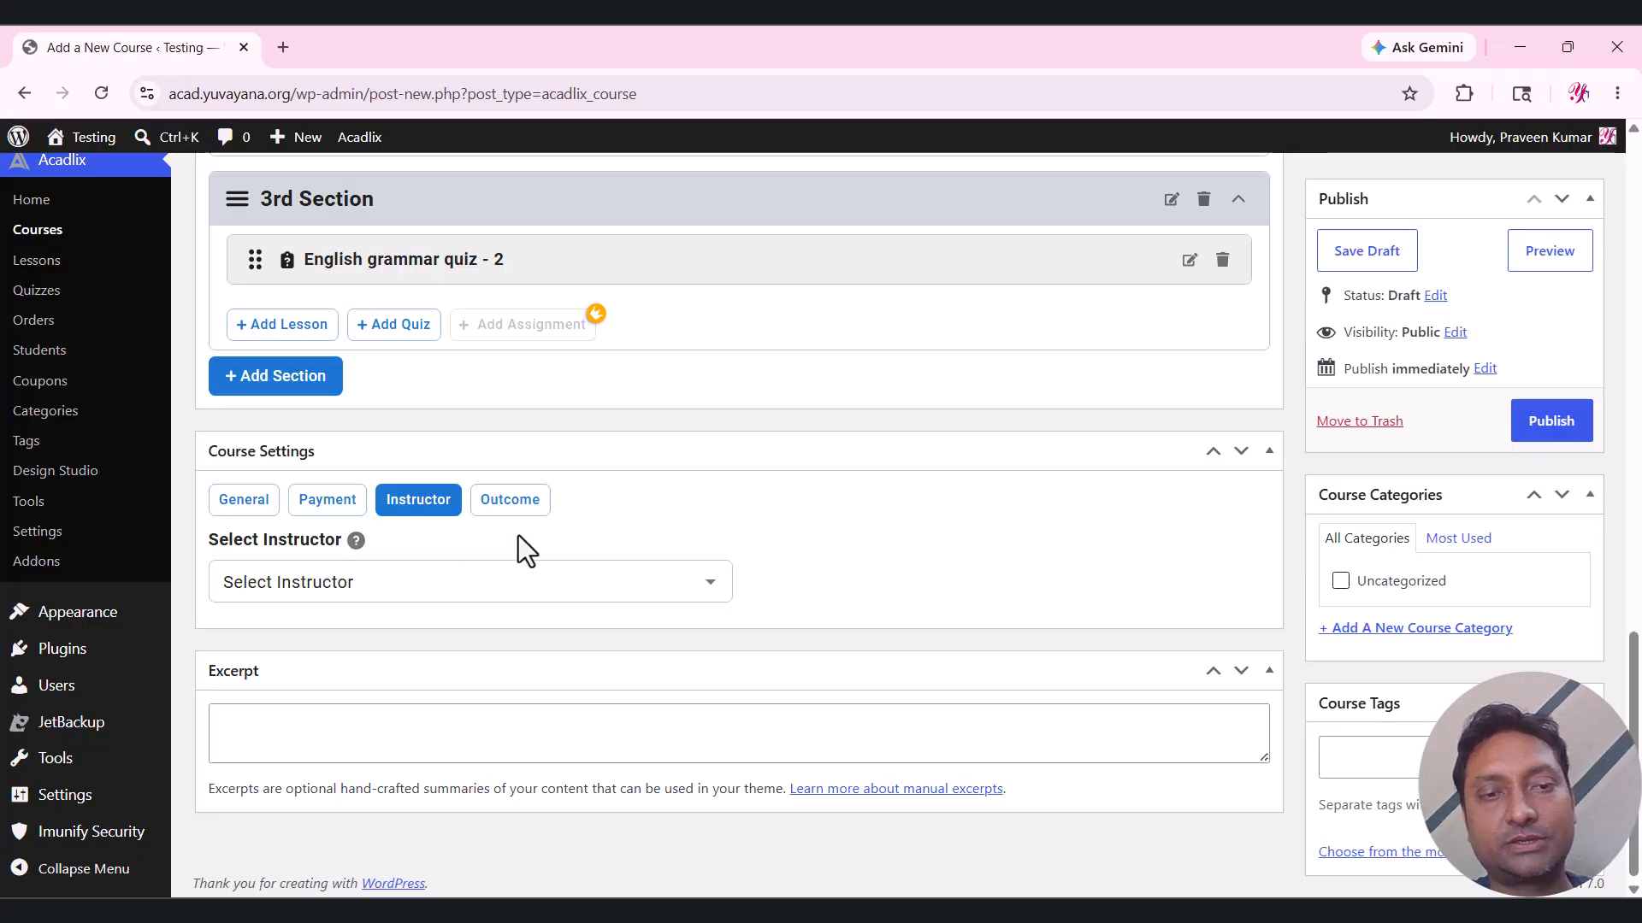
pyautogui.click(513, 501)
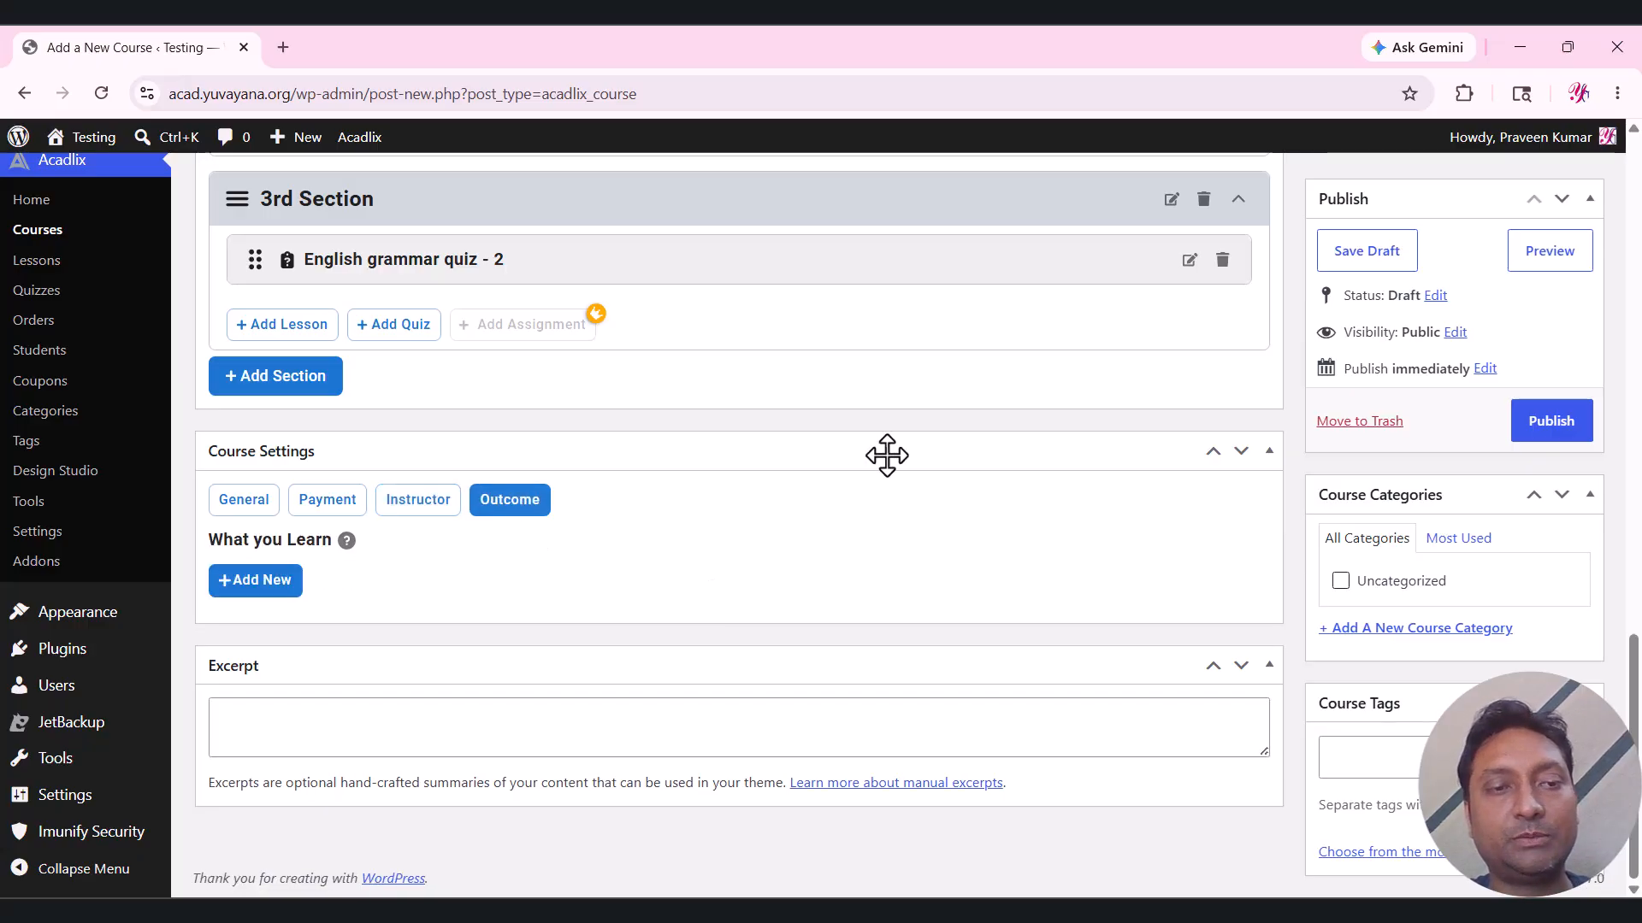
pyautogui.click(262, 581)
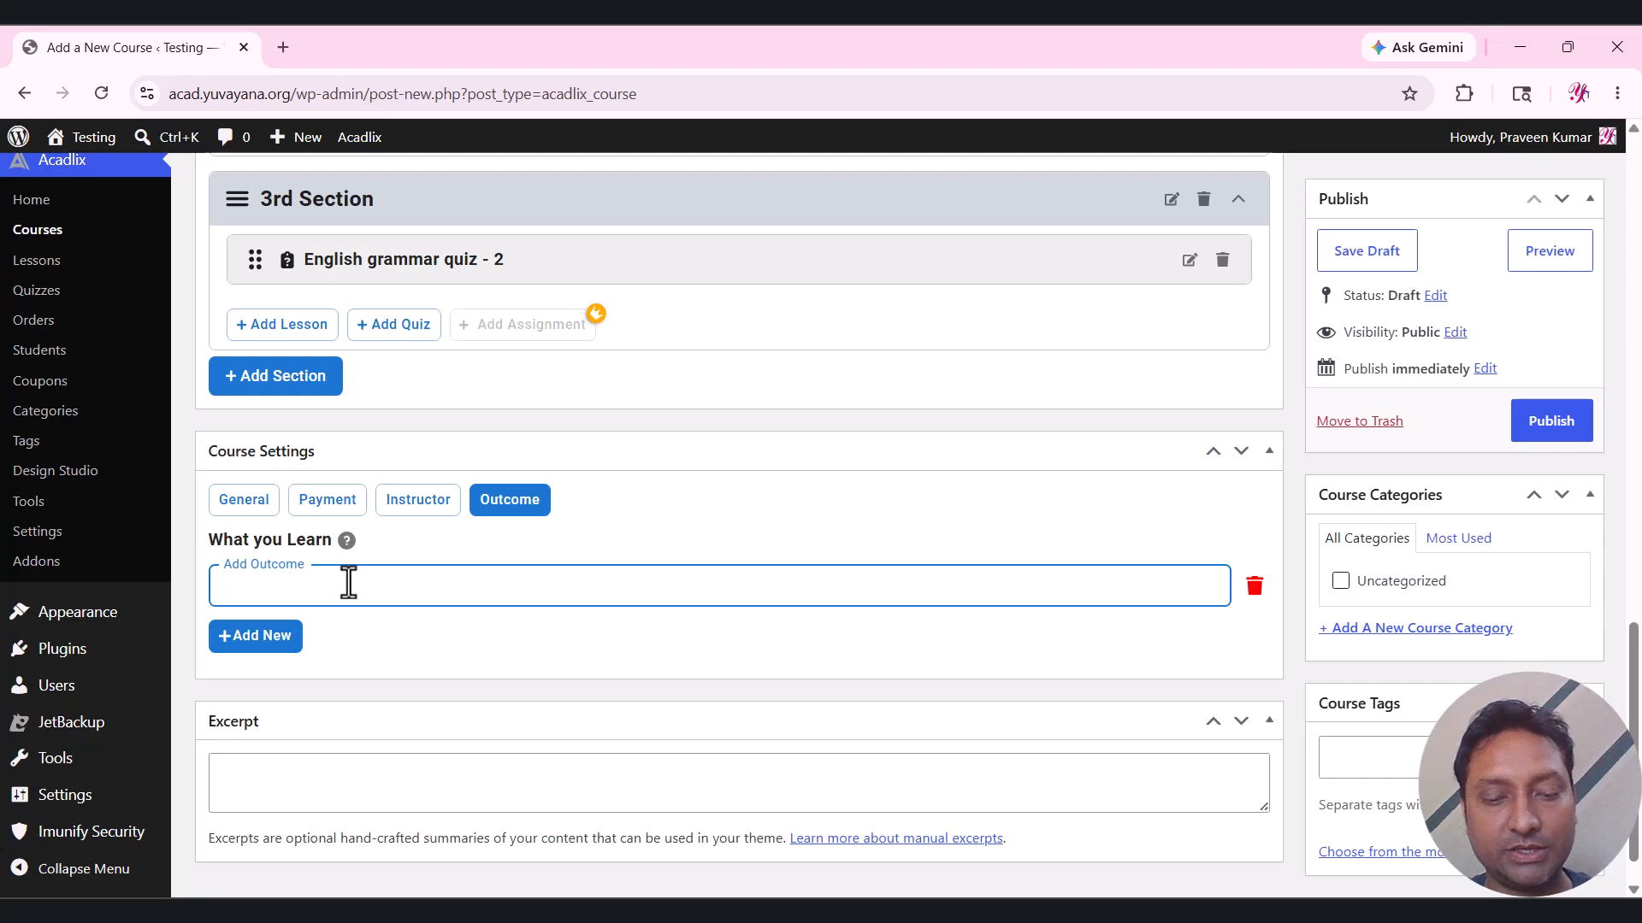
pyautogui.write('You will ')
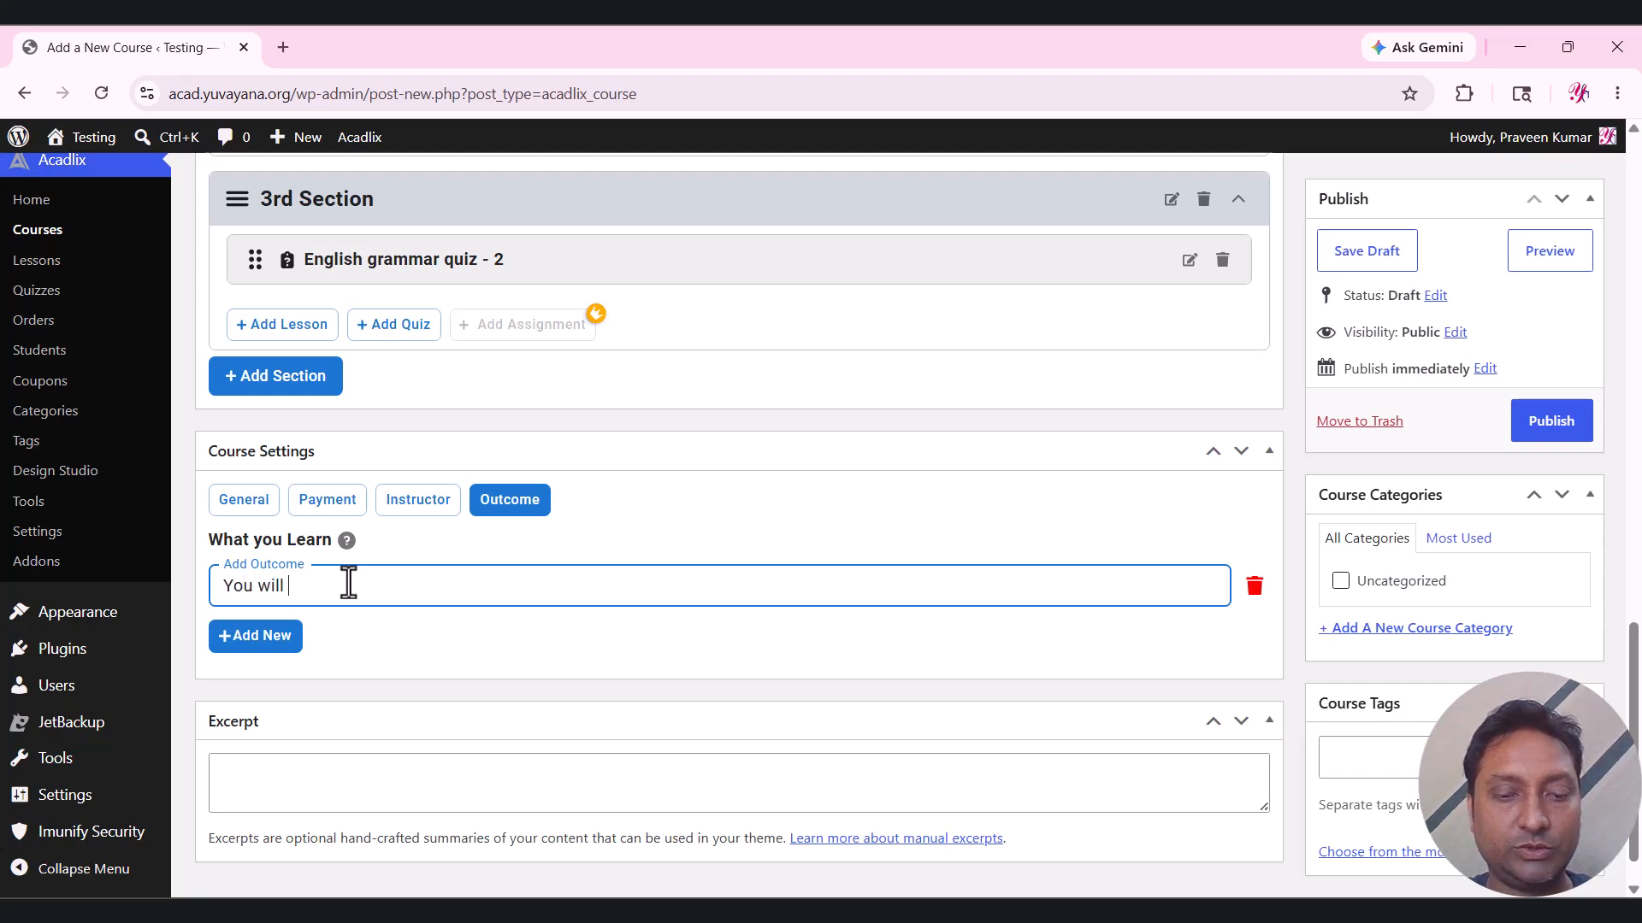
pyautogui.write('learn English Grammar')
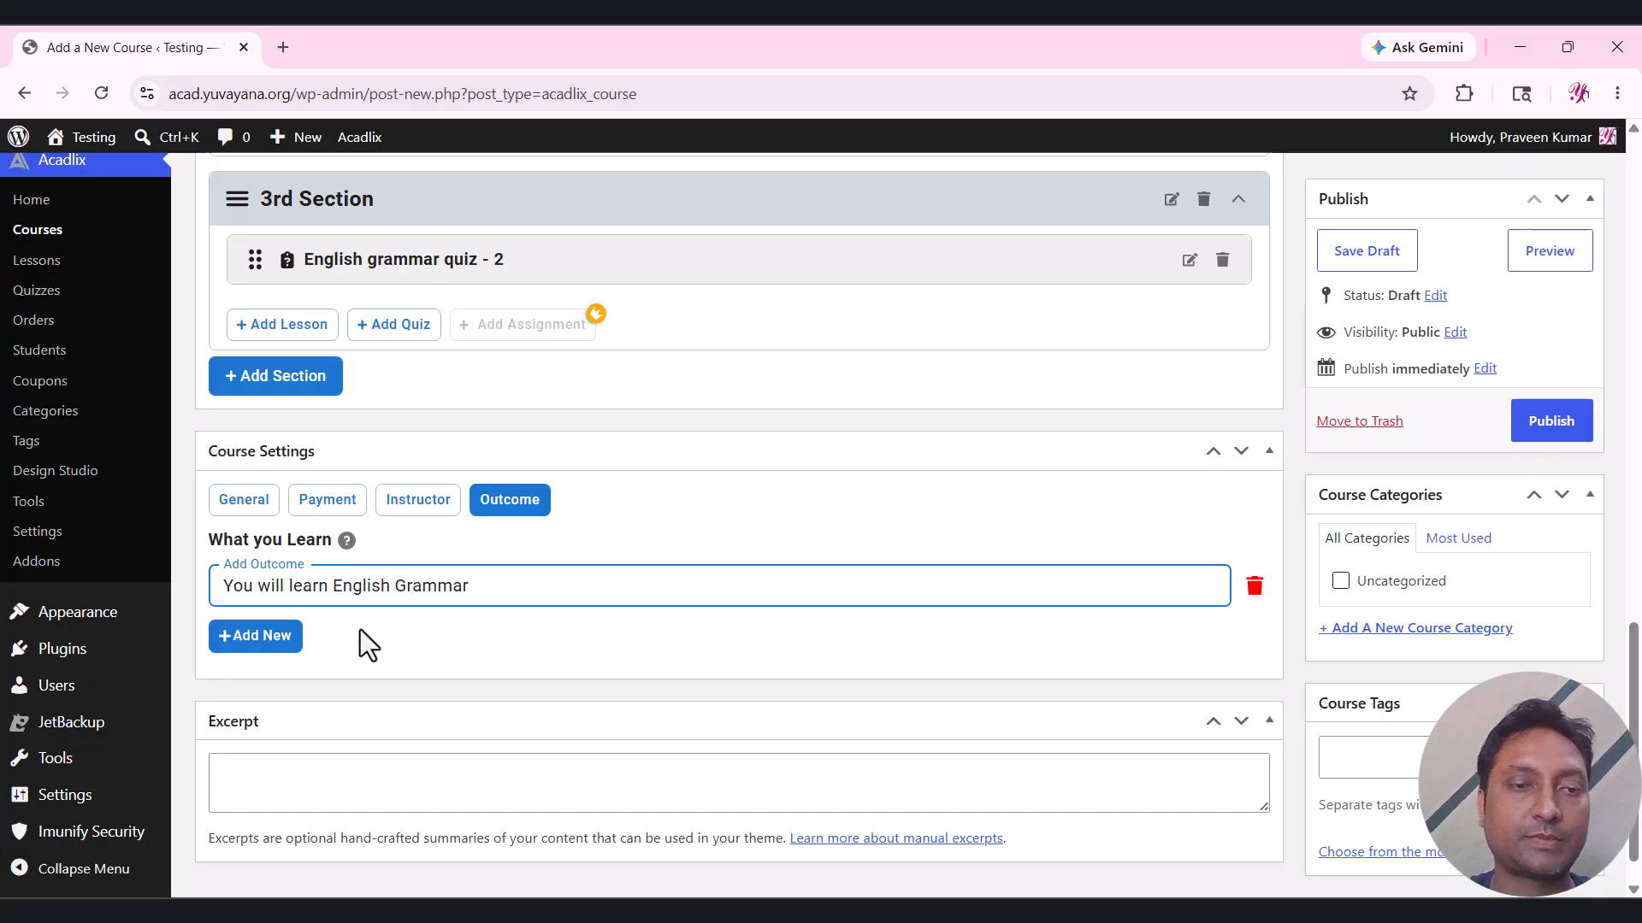
# Add a second outcome with the same 'You will learn English Grammar' text.
pyautogui.click(278, 640)
pyautogui.tripleClick(356, 586)
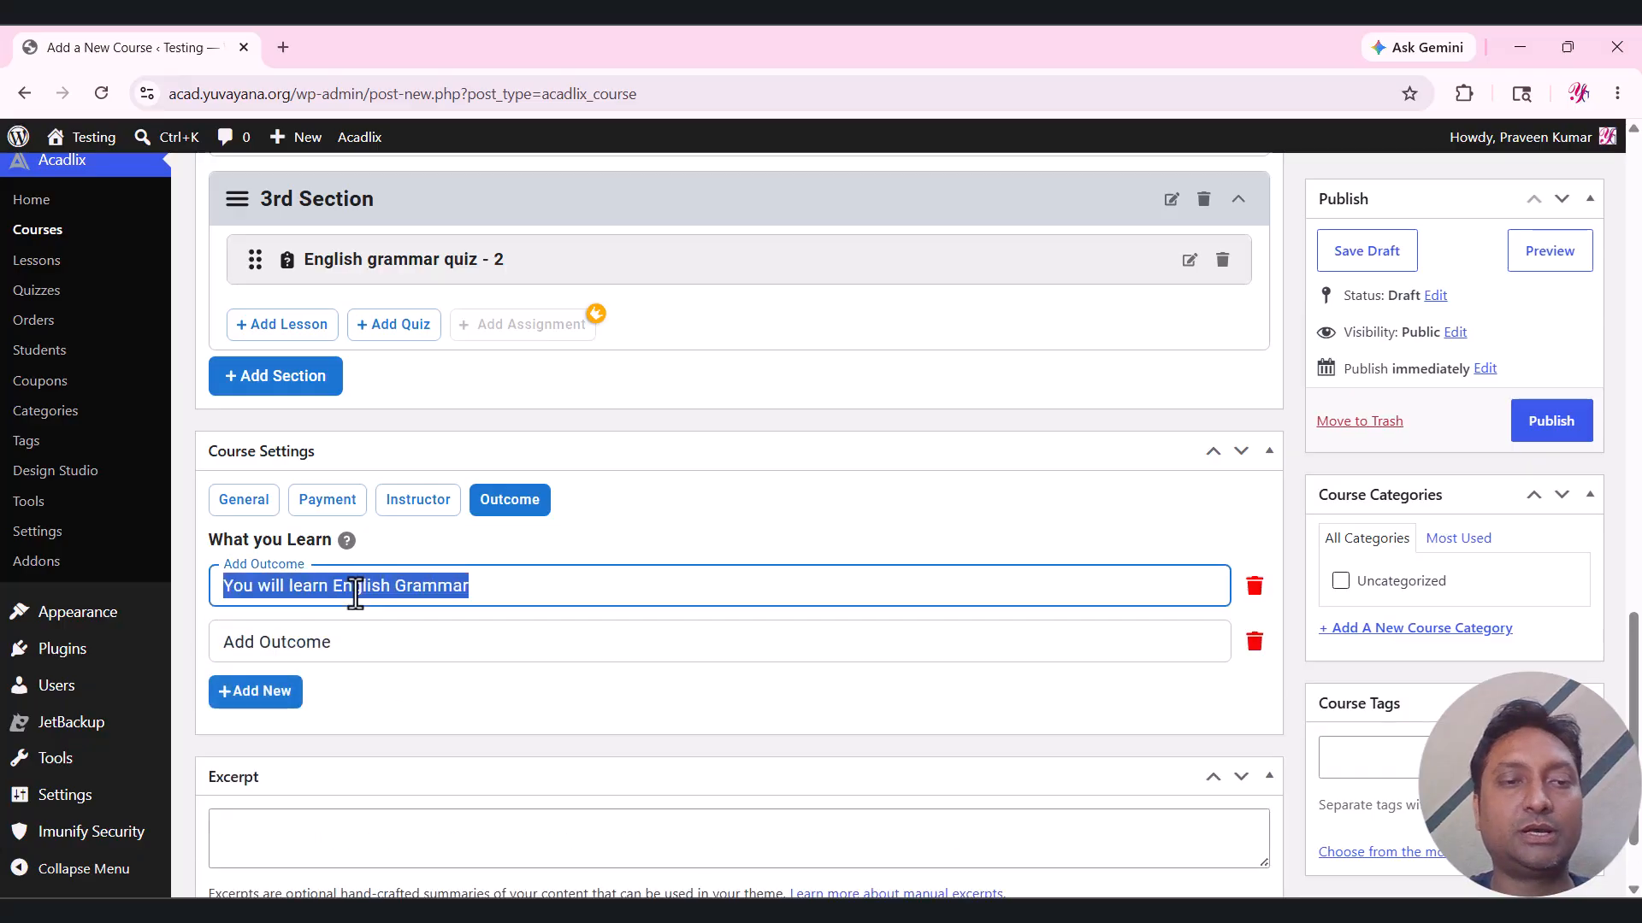
pyautogui.hotkey('ctrl', 'c')
pyautogui.click(382, 639)
pyautogui.hotkey('ctrl', 'v')
pyautogui.click(403, 687)
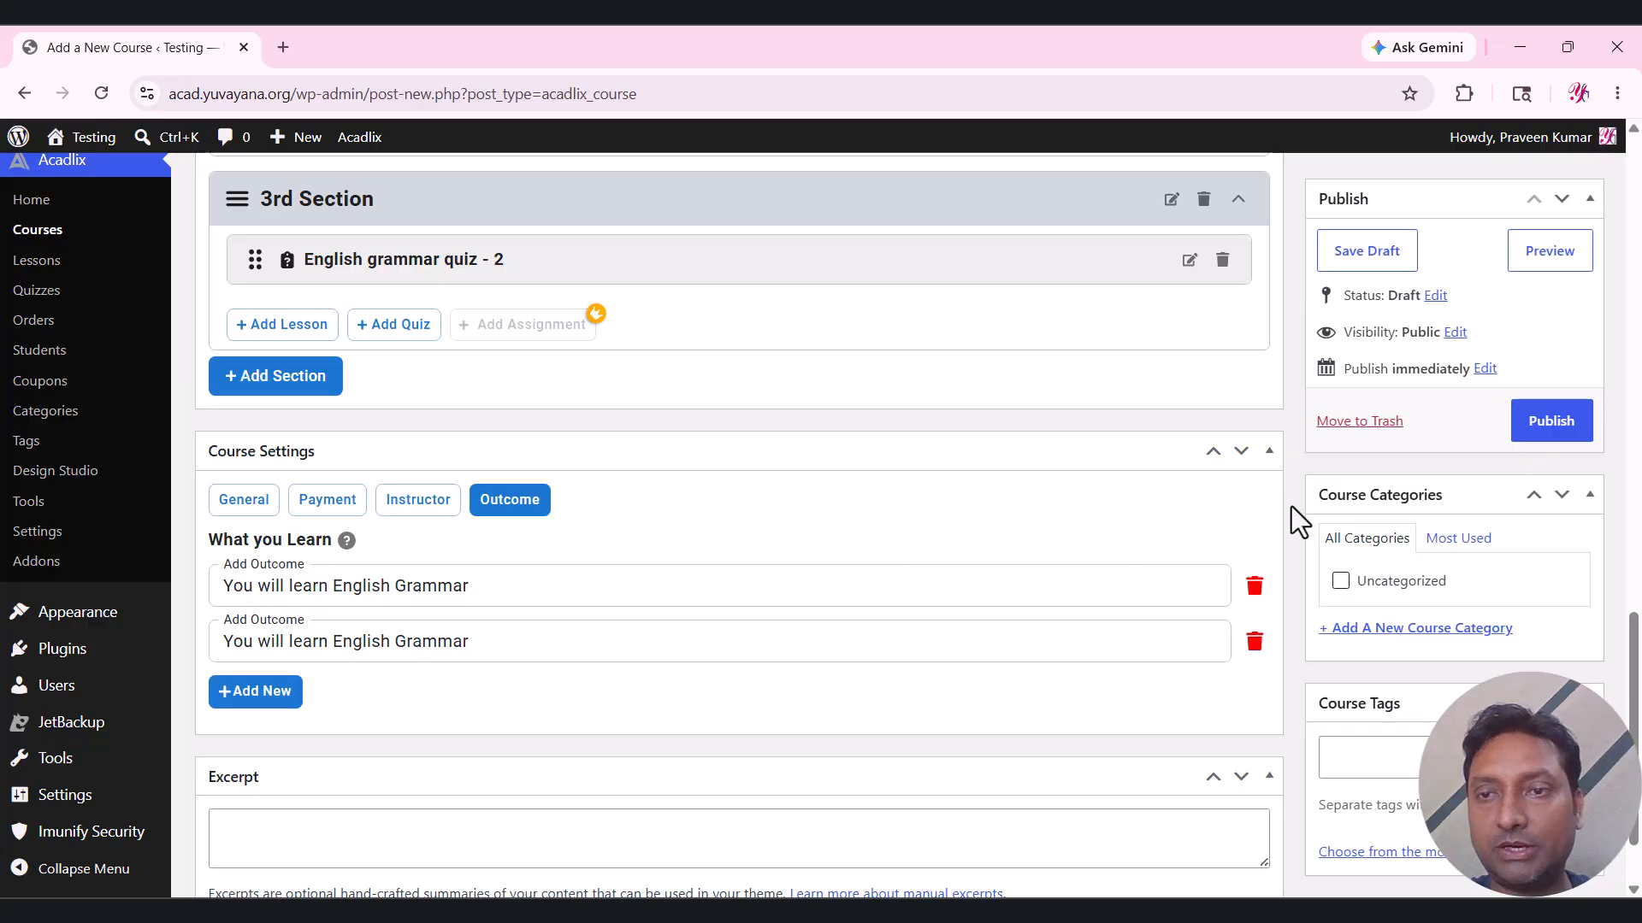
pyautogui.scroll(1, 1286, 504)
pyautogui.scroll(6, 1284, 504)
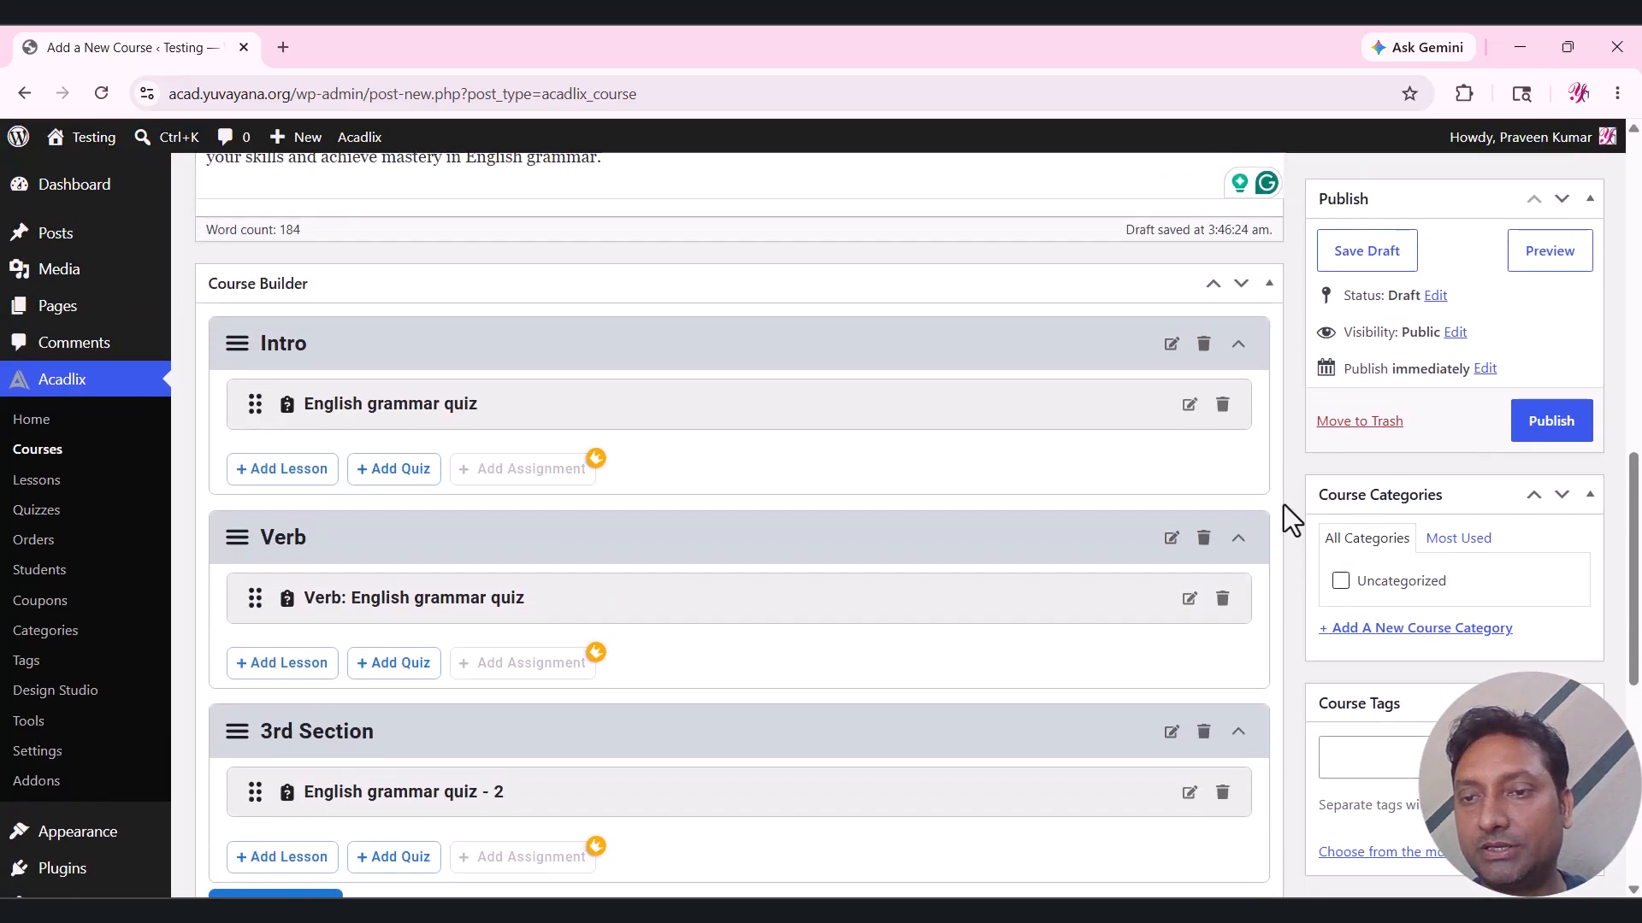
# Set the lion picture as the course's featured image.
pyautogui.scroll(-3, 1285, 505)
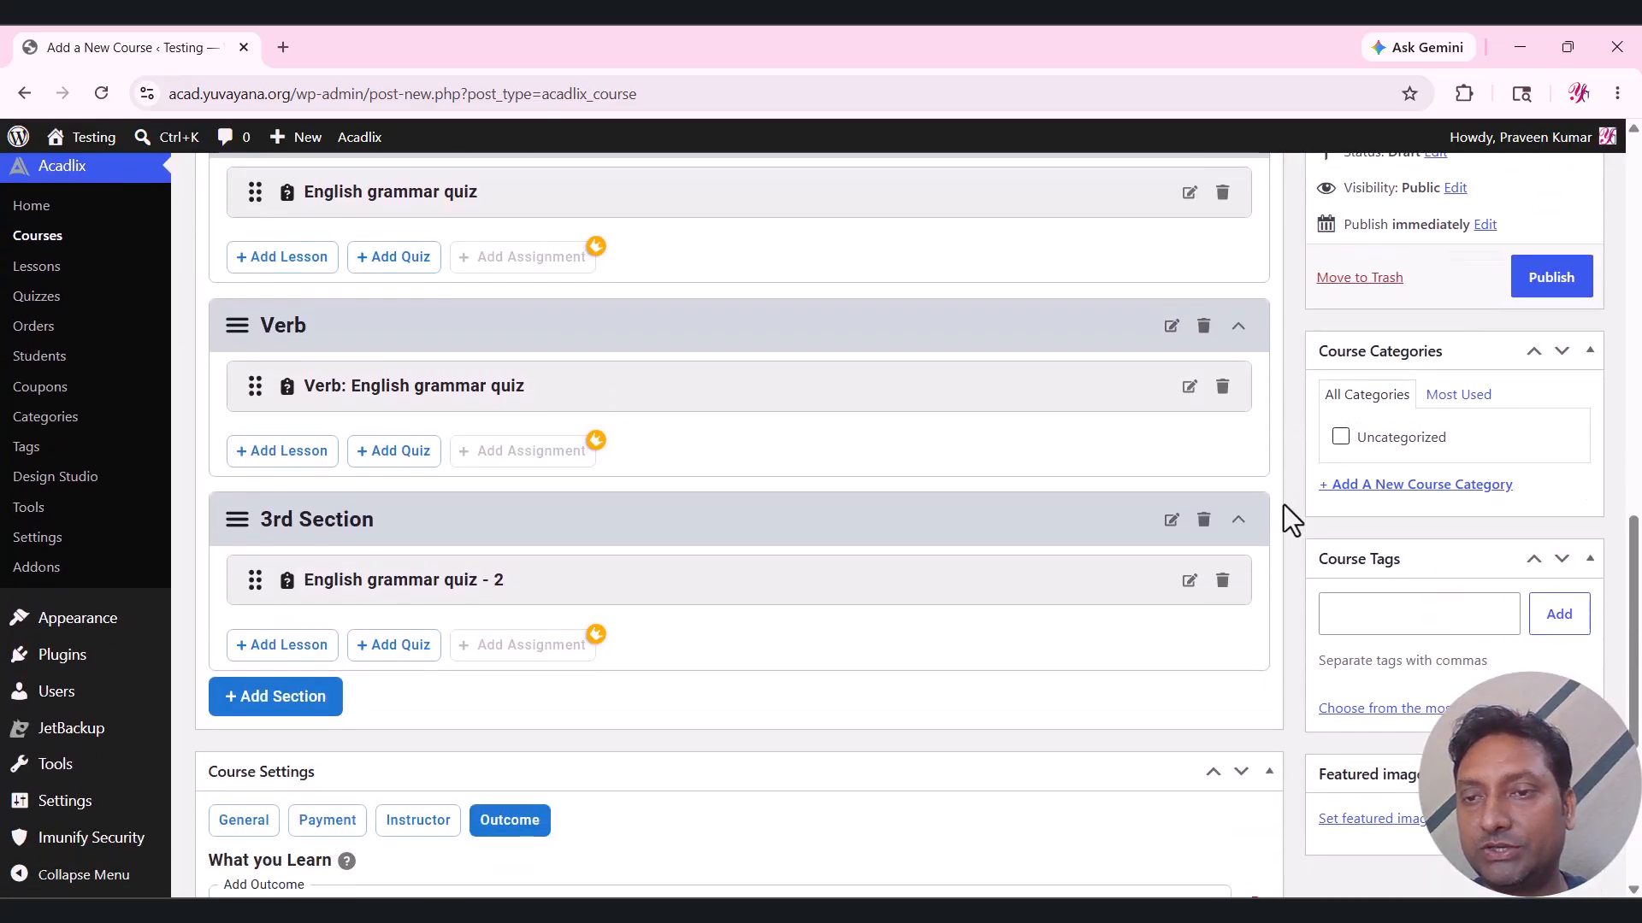
pyautogui.click(1391, 821)
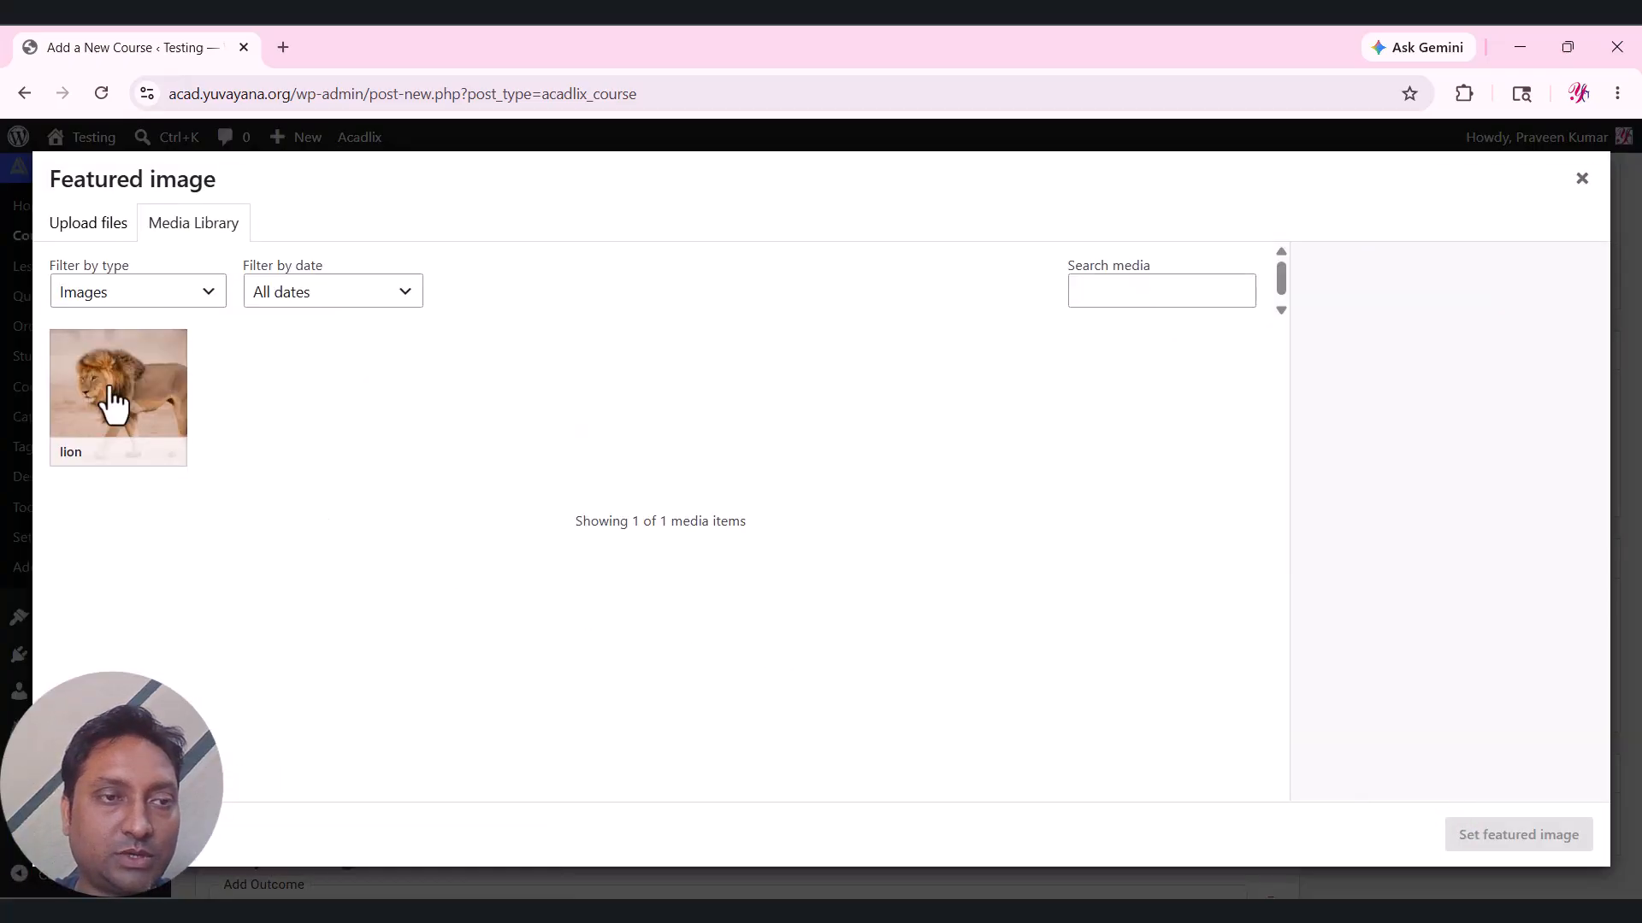
pyautogui.click(114, 402)
pyautogui.click(1530, 842)
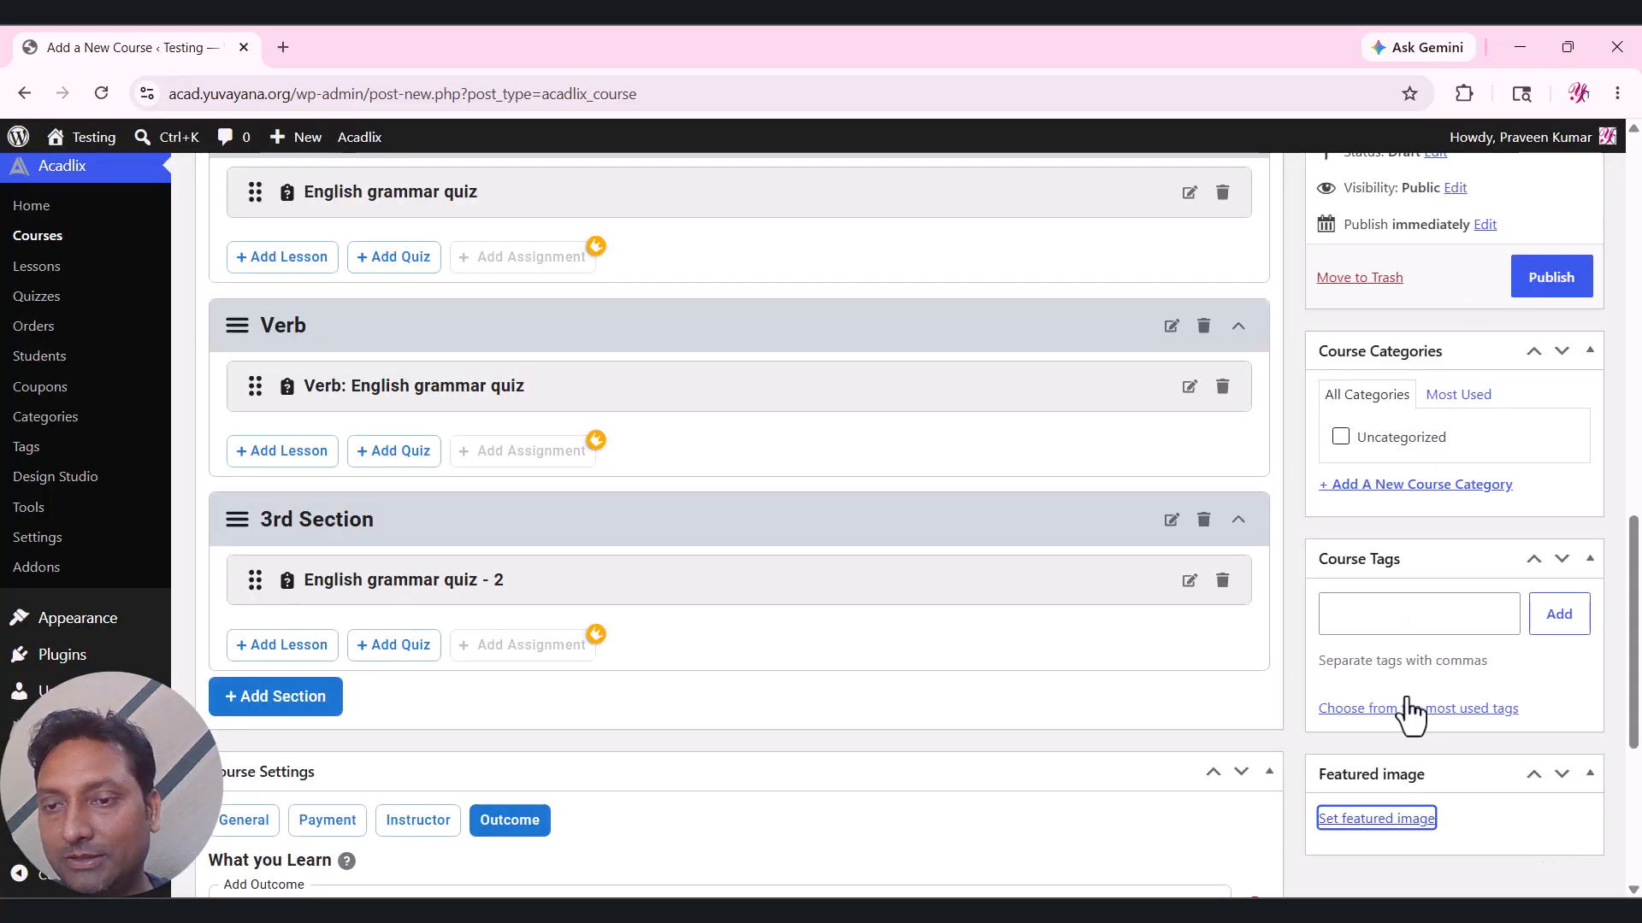
pyautogui.scroll(3, 1356, 612)
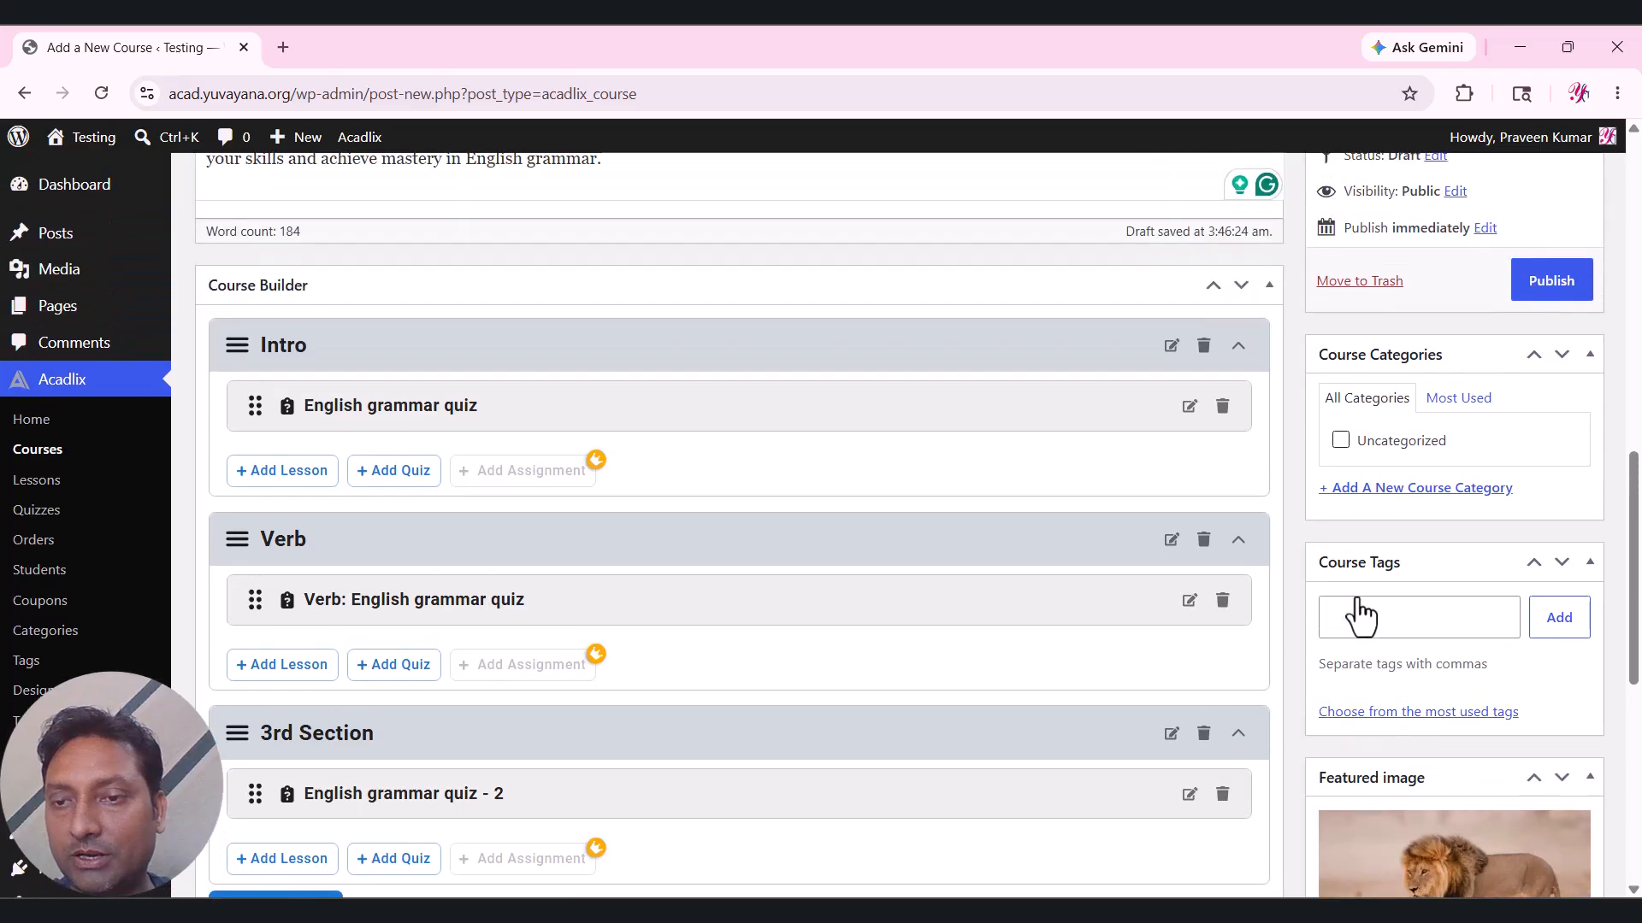
# Tag the course 'grammar' and create and assign a new 'English' course category.
pyautogui.click(1356, 612)
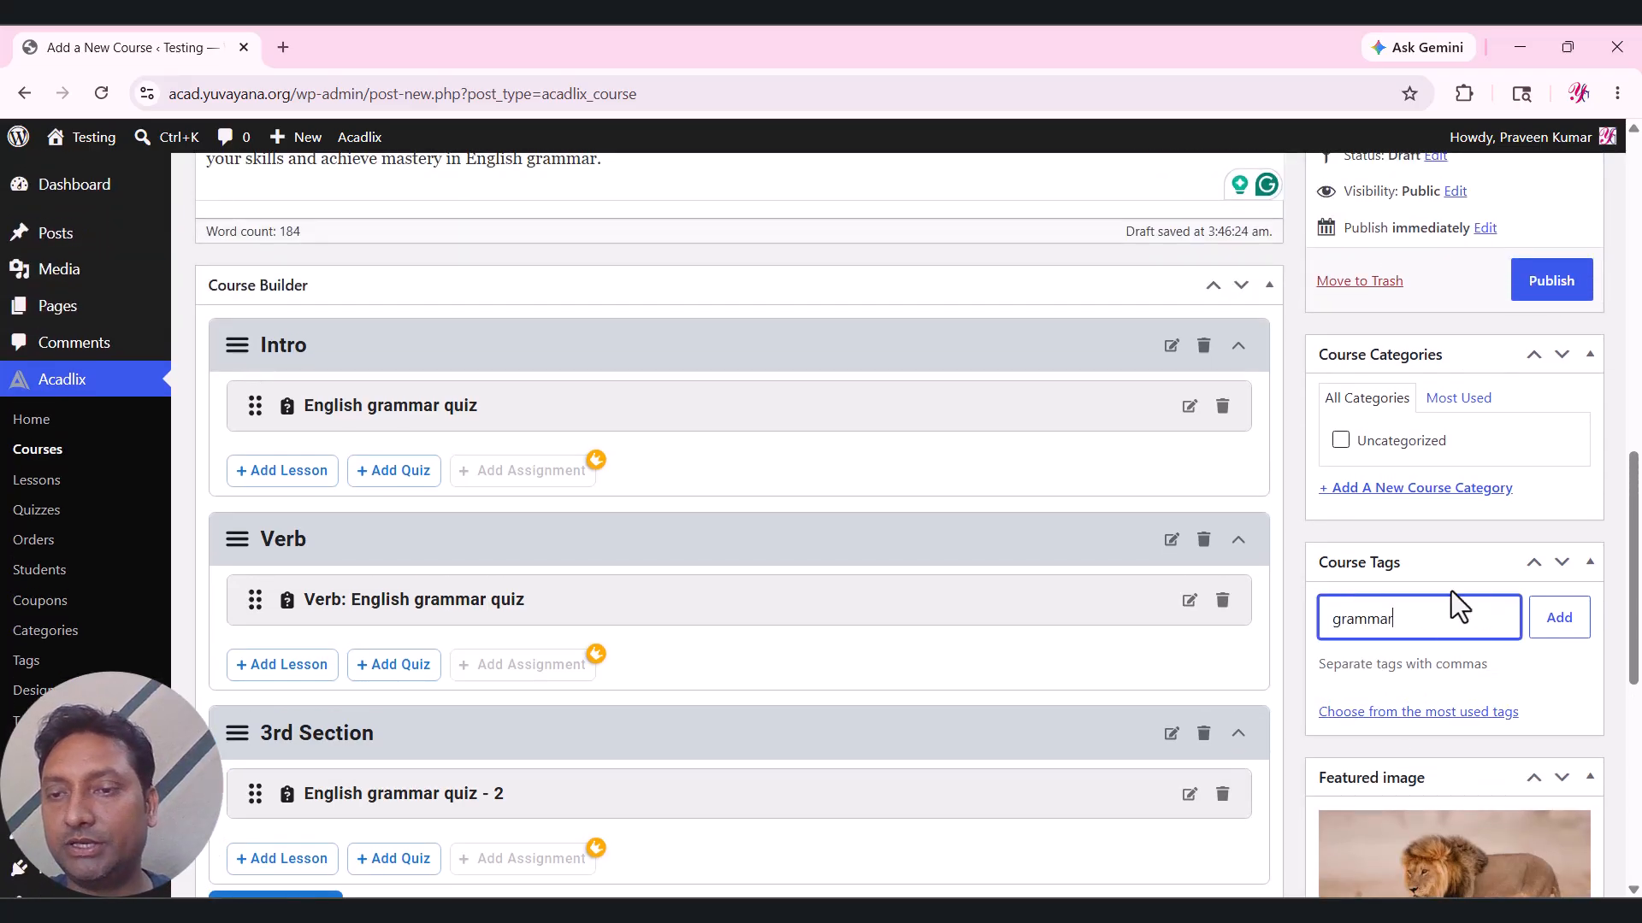
pyautogui.click(1554, 629)
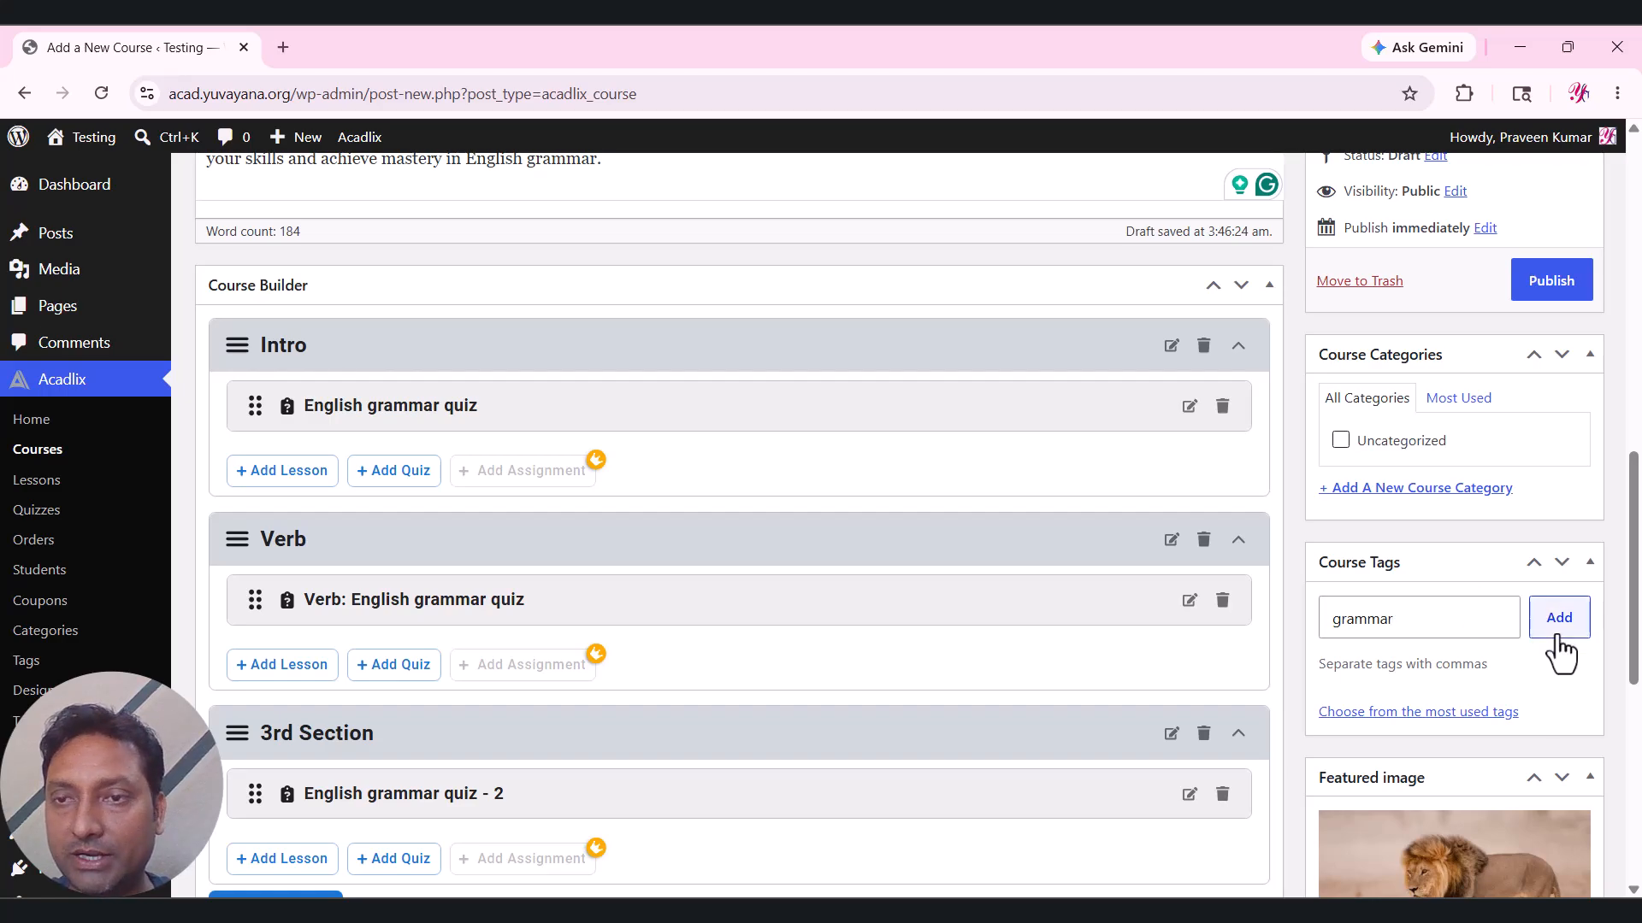
pyautogui.click(1410, 491)
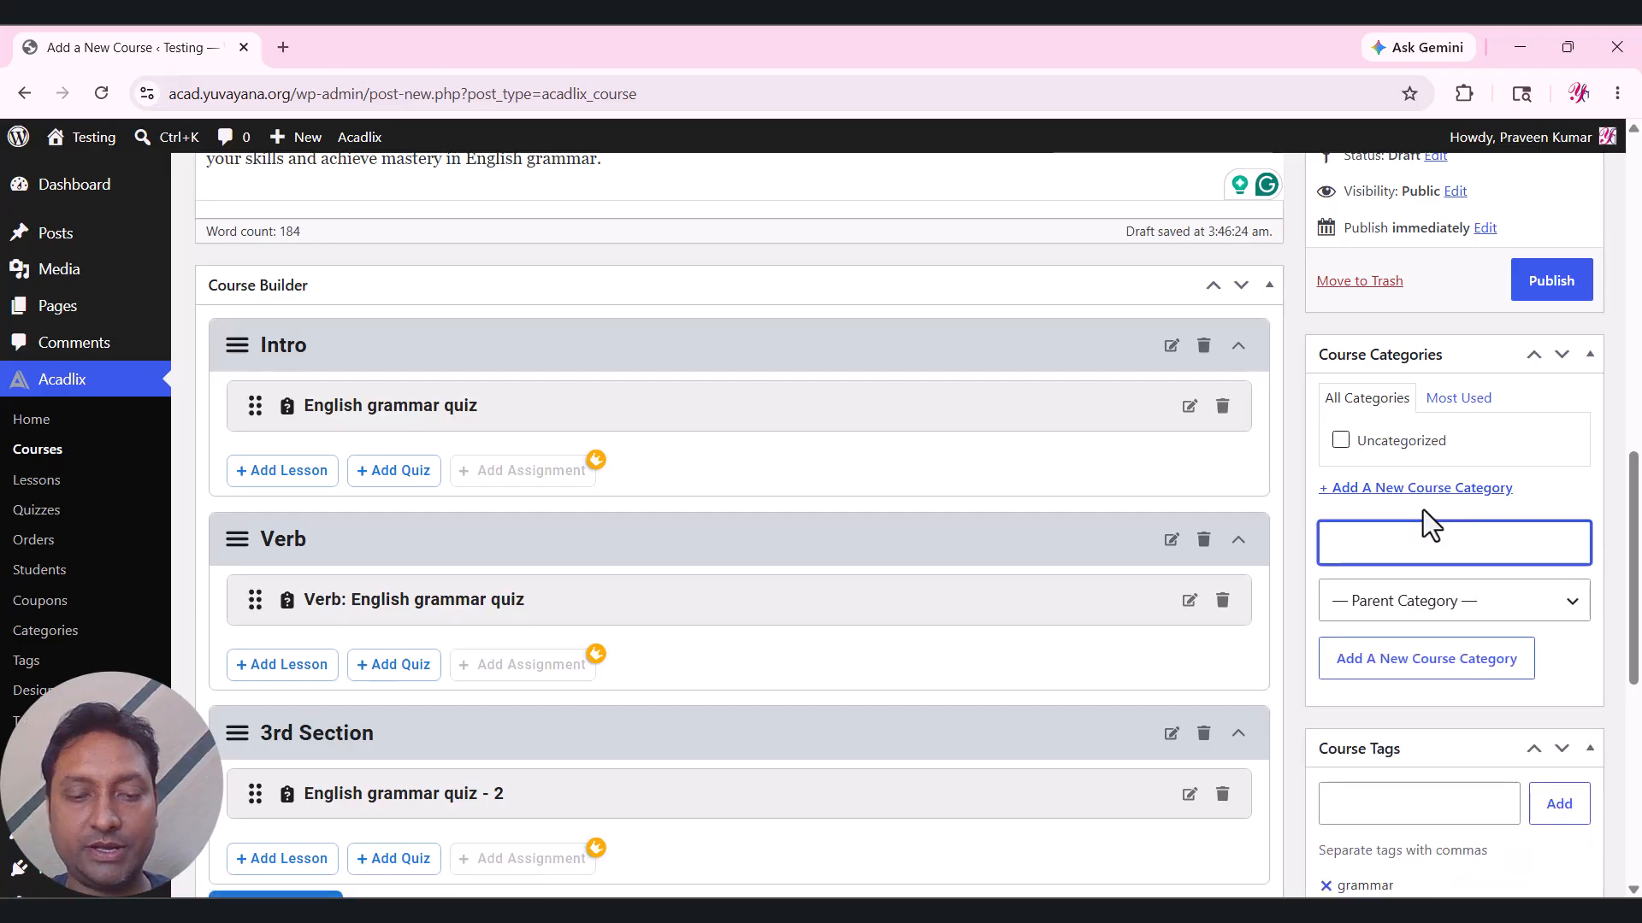
pyautogui.write('English')
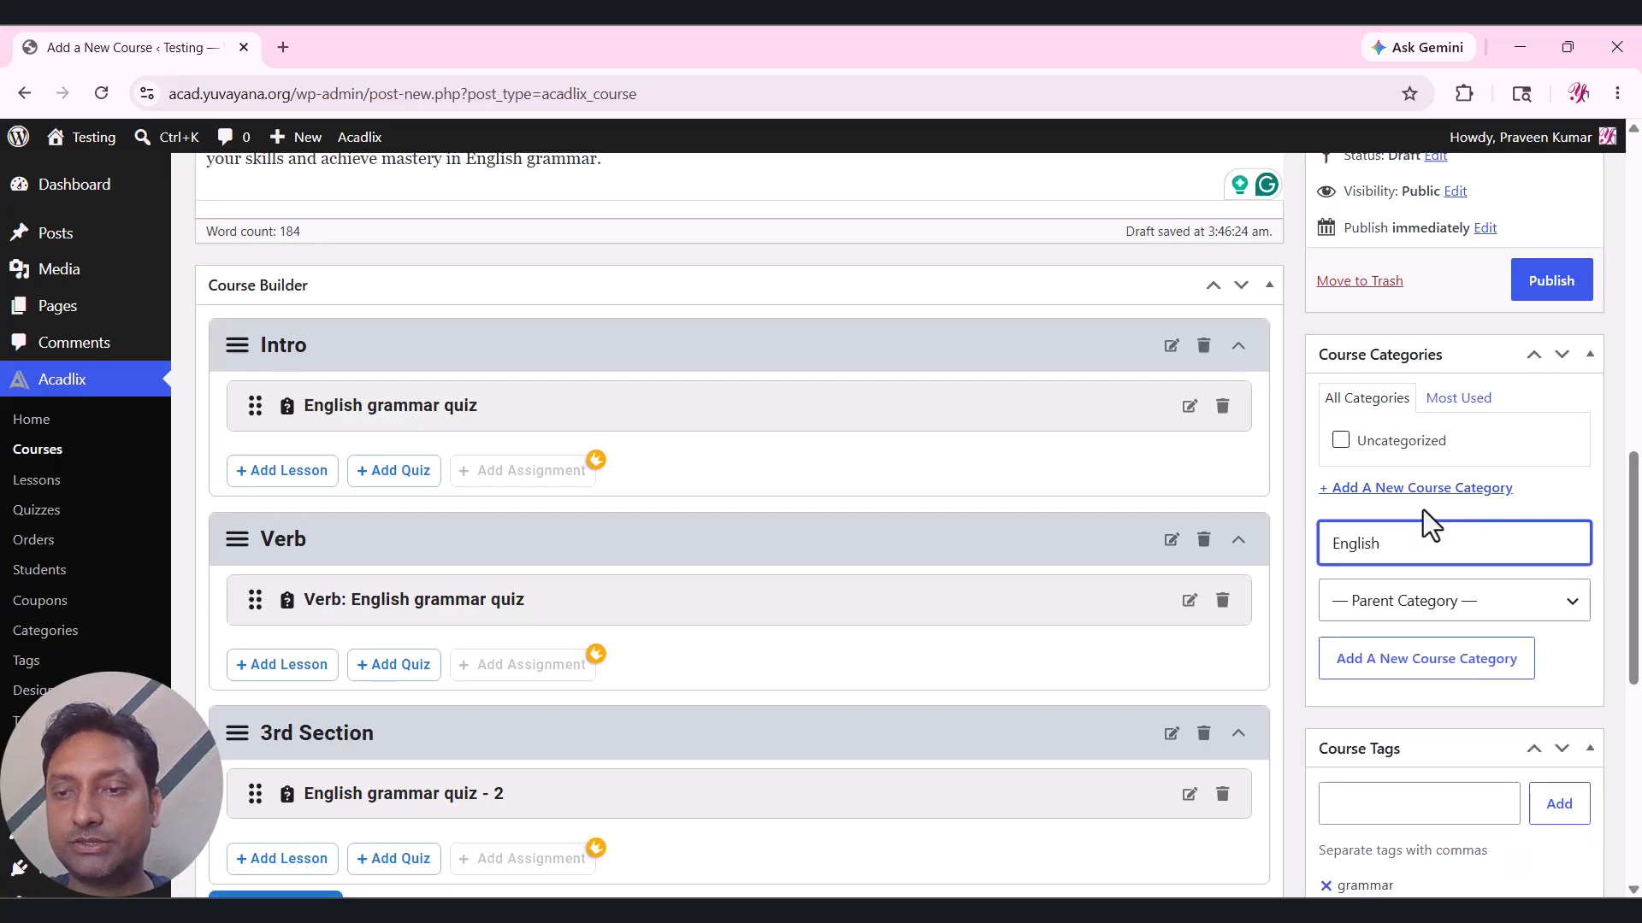
pyautogui.click(1457, 667)
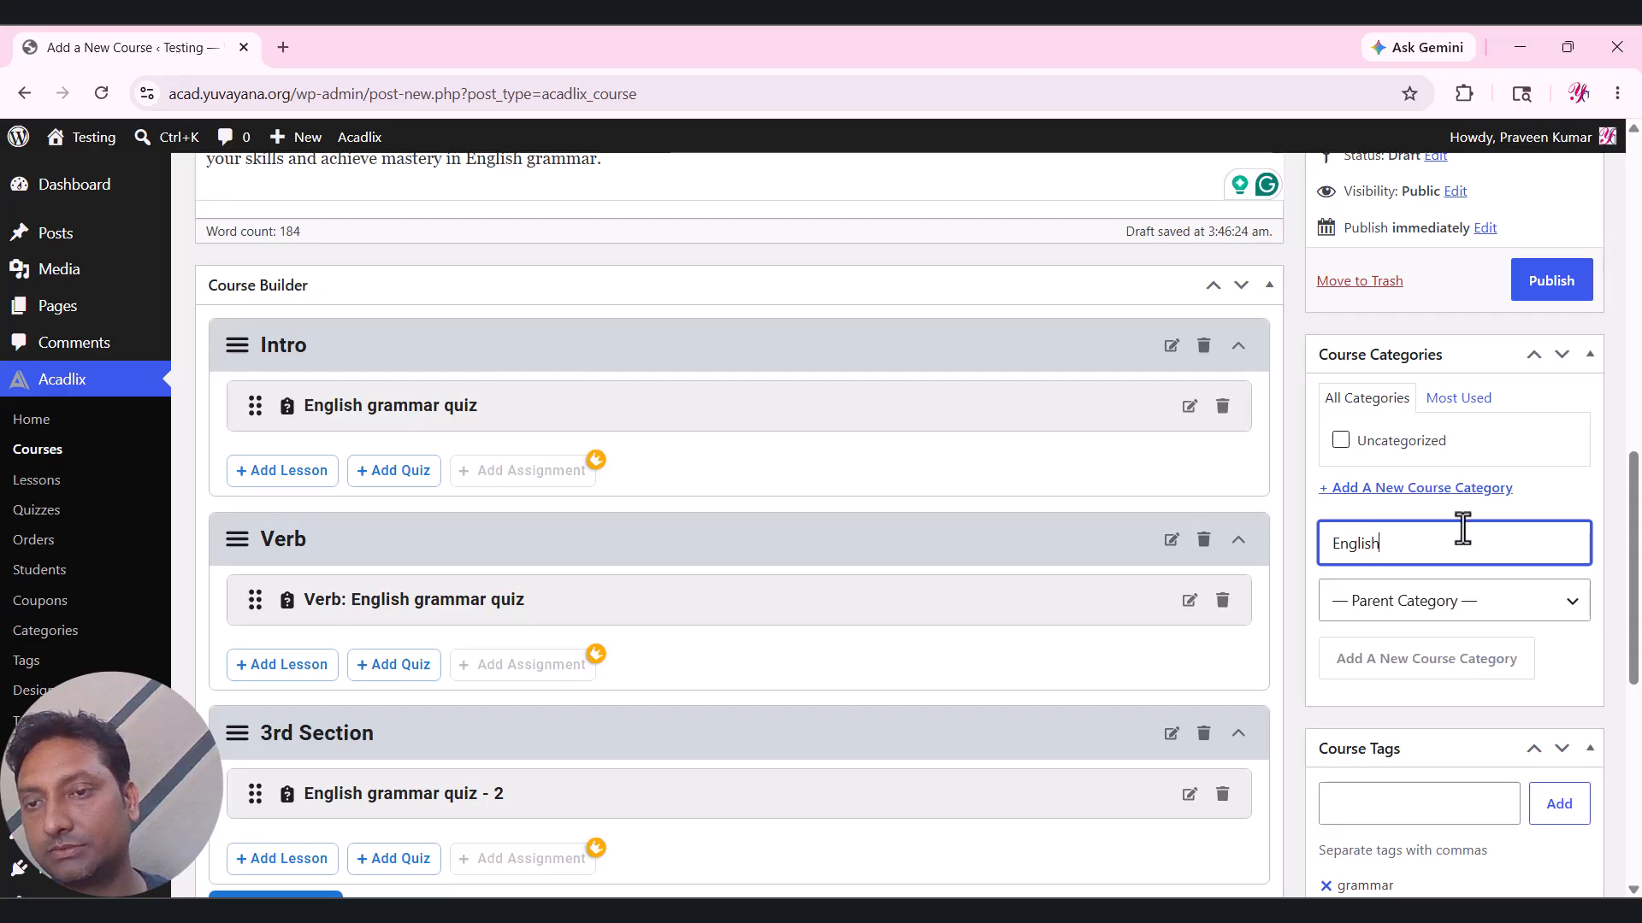
pyautogui.scroll(8, 1407, 534)
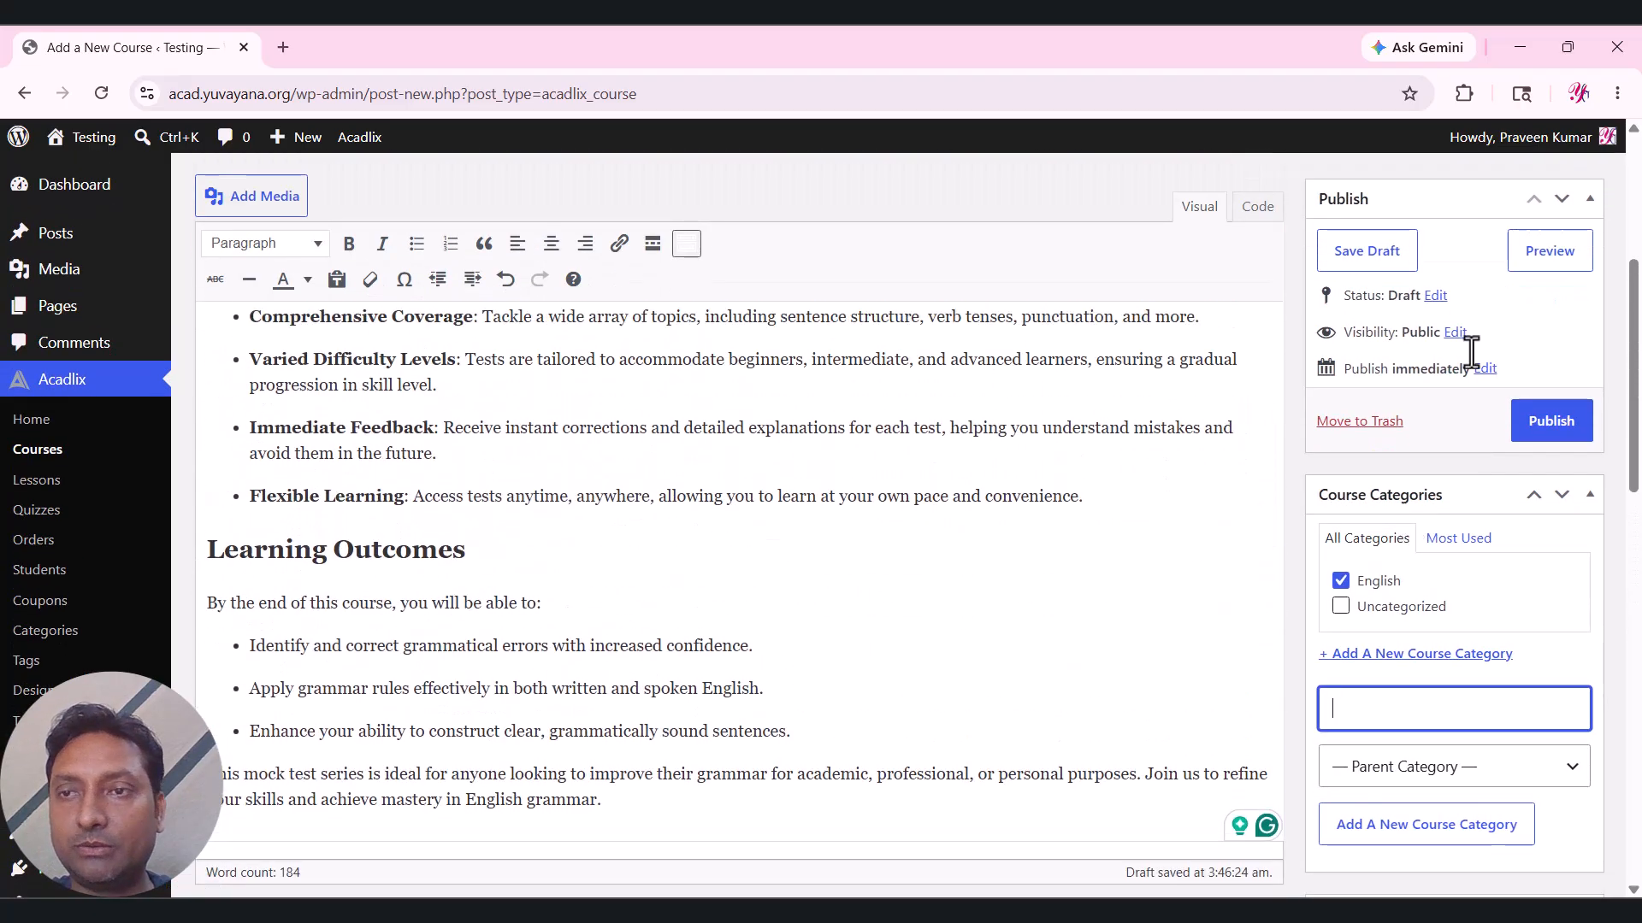
# Preview the course draft with its lion image and three curriculum sections, then return to the editor tab.
pyautogui.click(1532, 260)
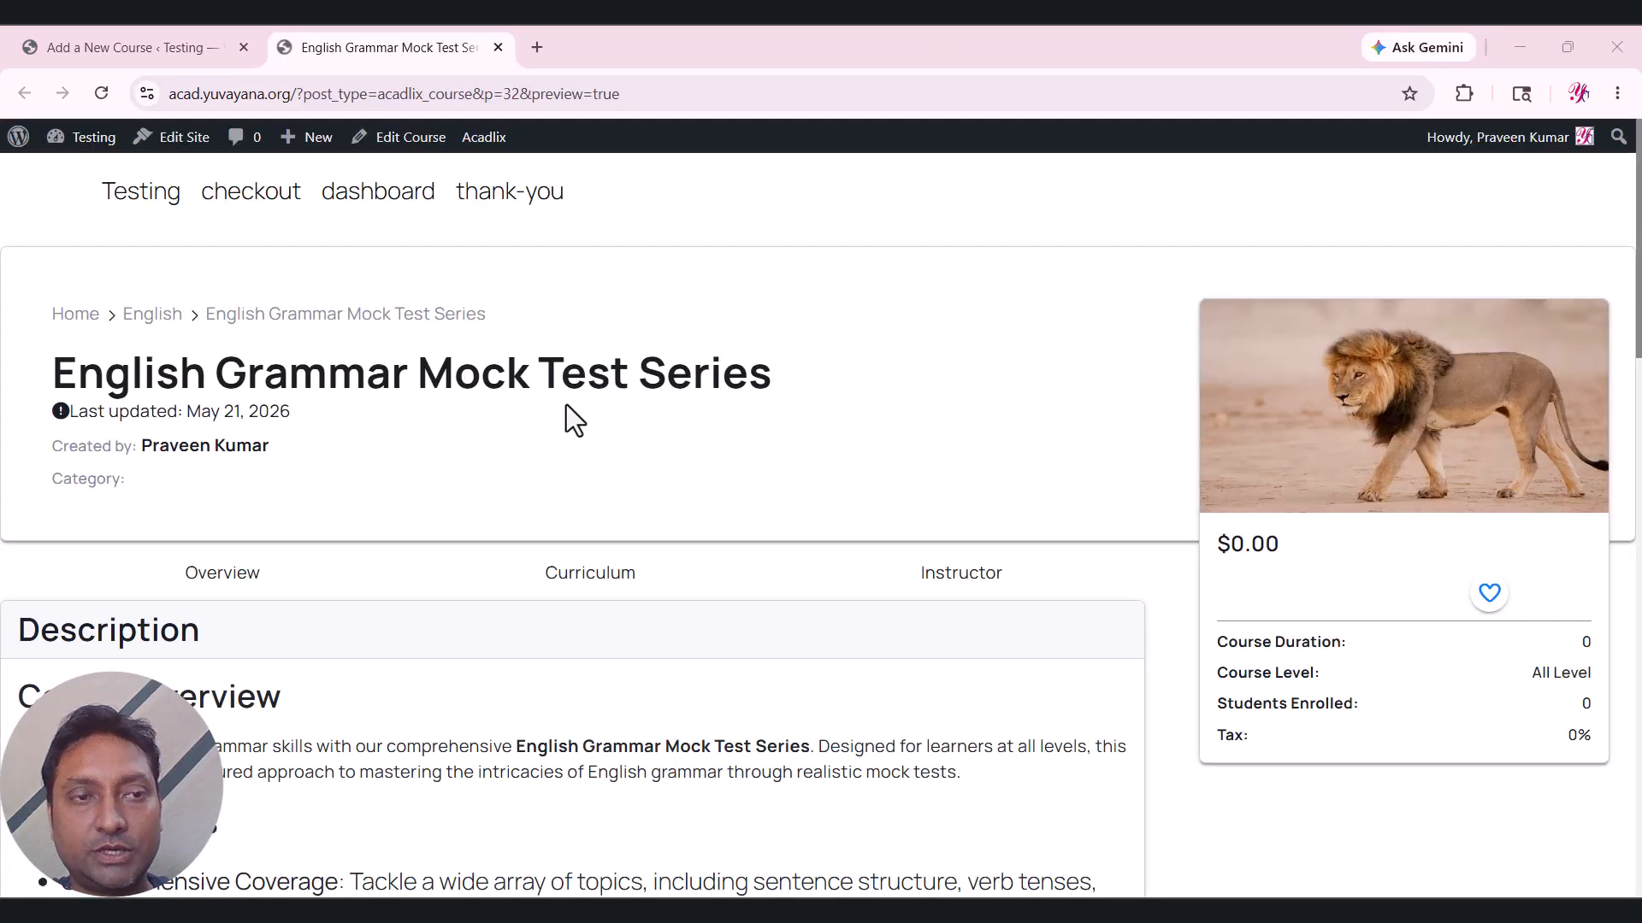
pyautogui.scroll(-15, 997, 364)
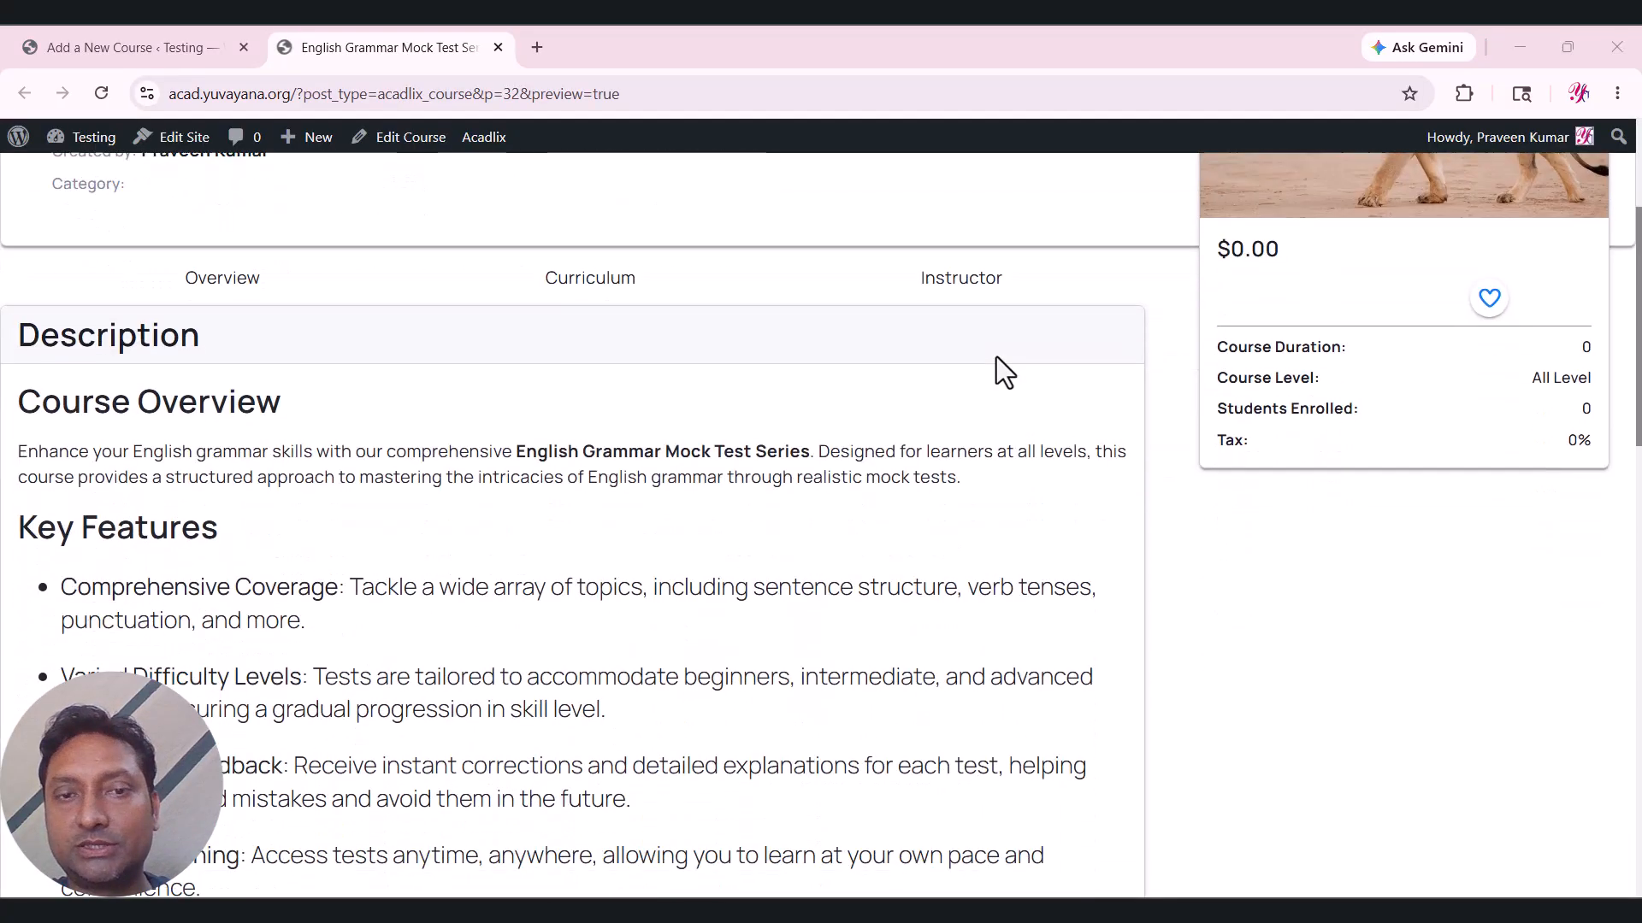
pyautogui.scroll(-7, 1006, 355)
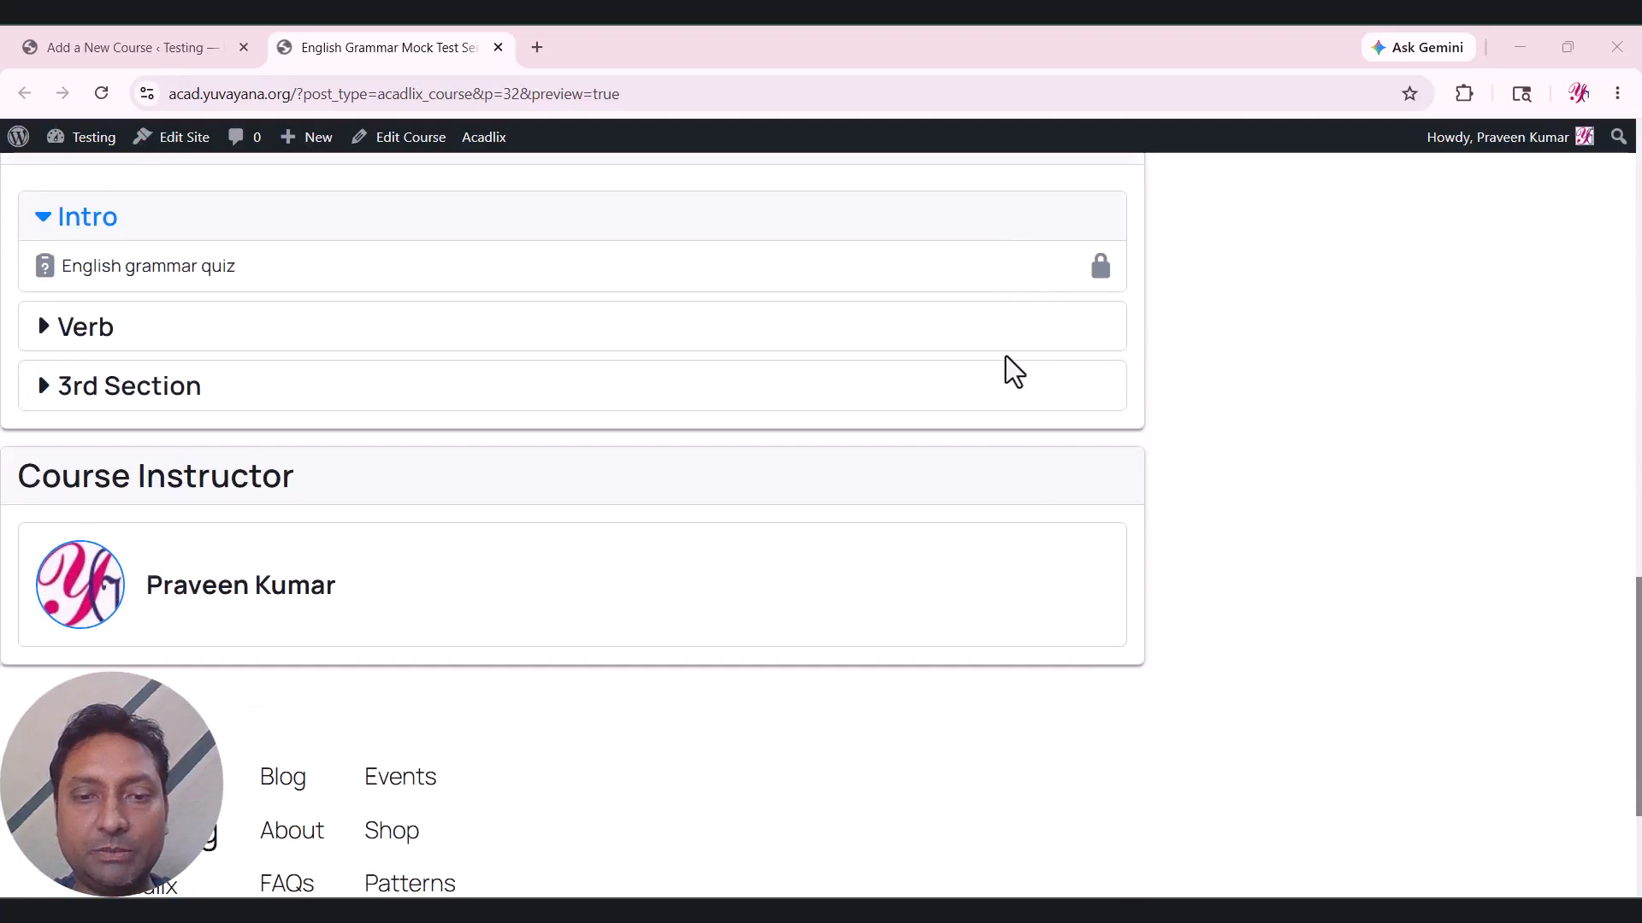
pyautogui.scroll(20, 1005, 355)
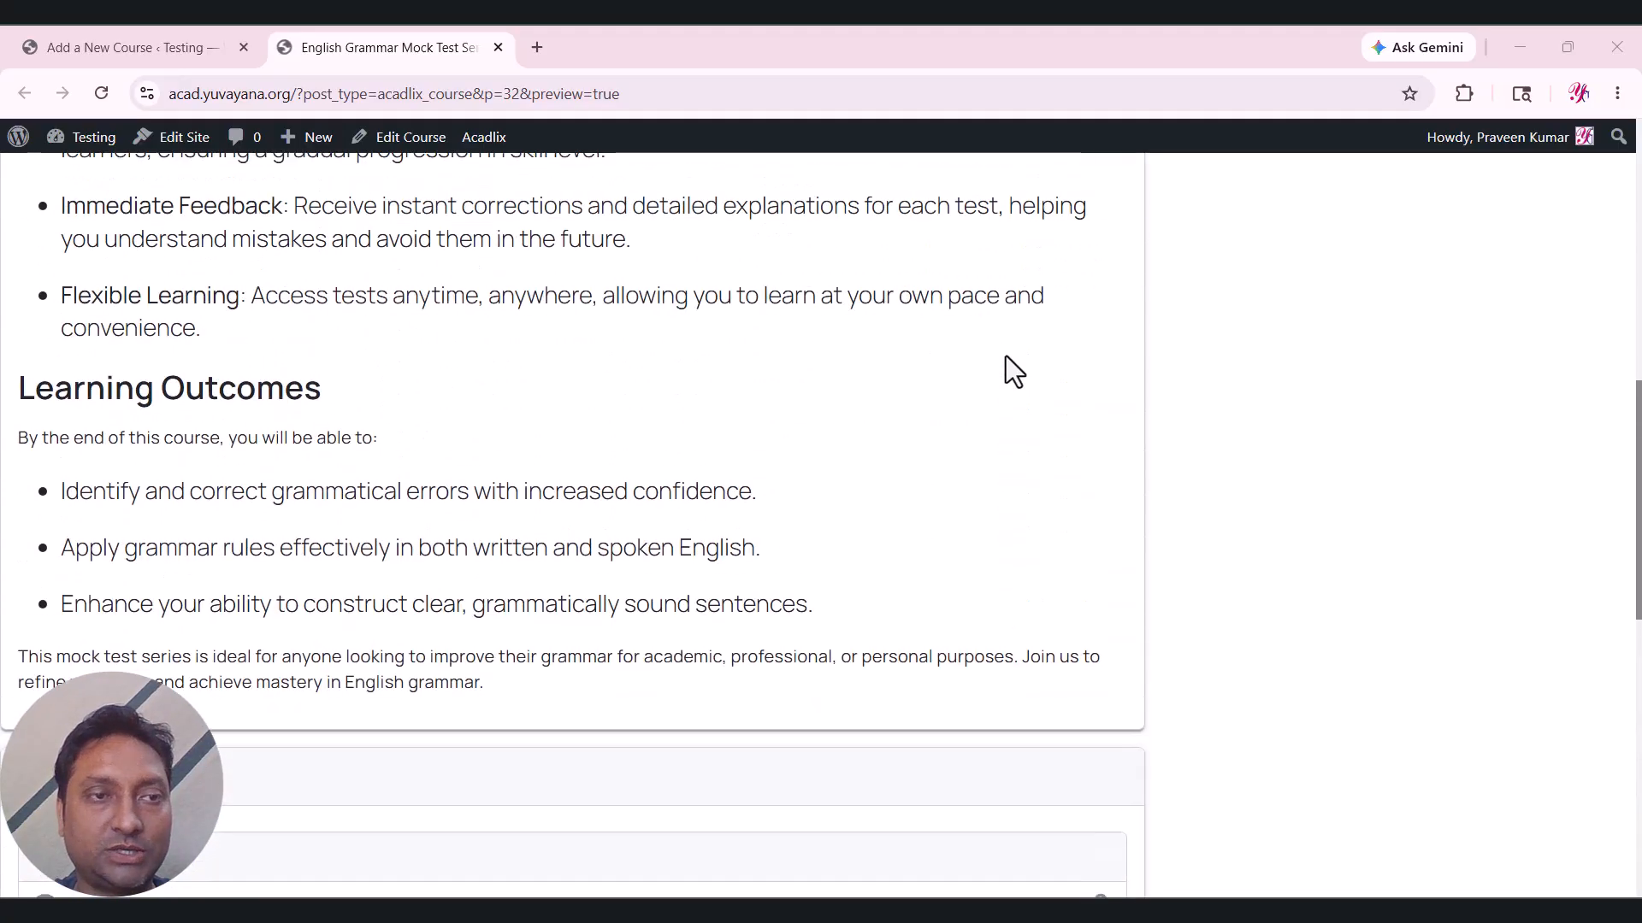
pyautogui.scroll(2, 1005, 356)
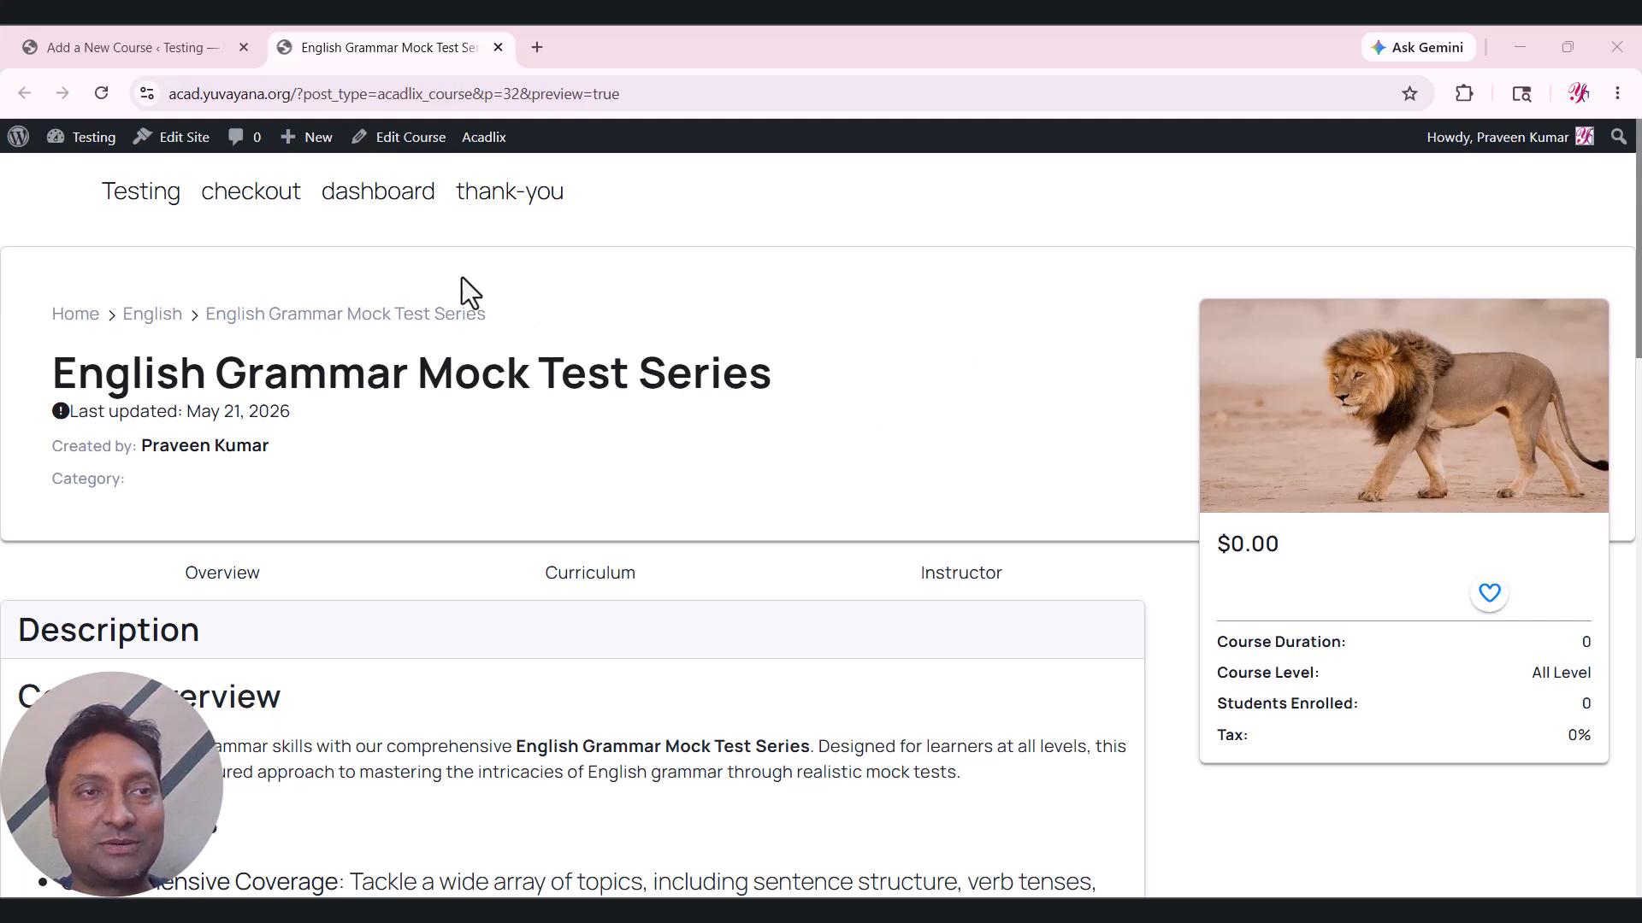
pyautogui.click(147, 47)
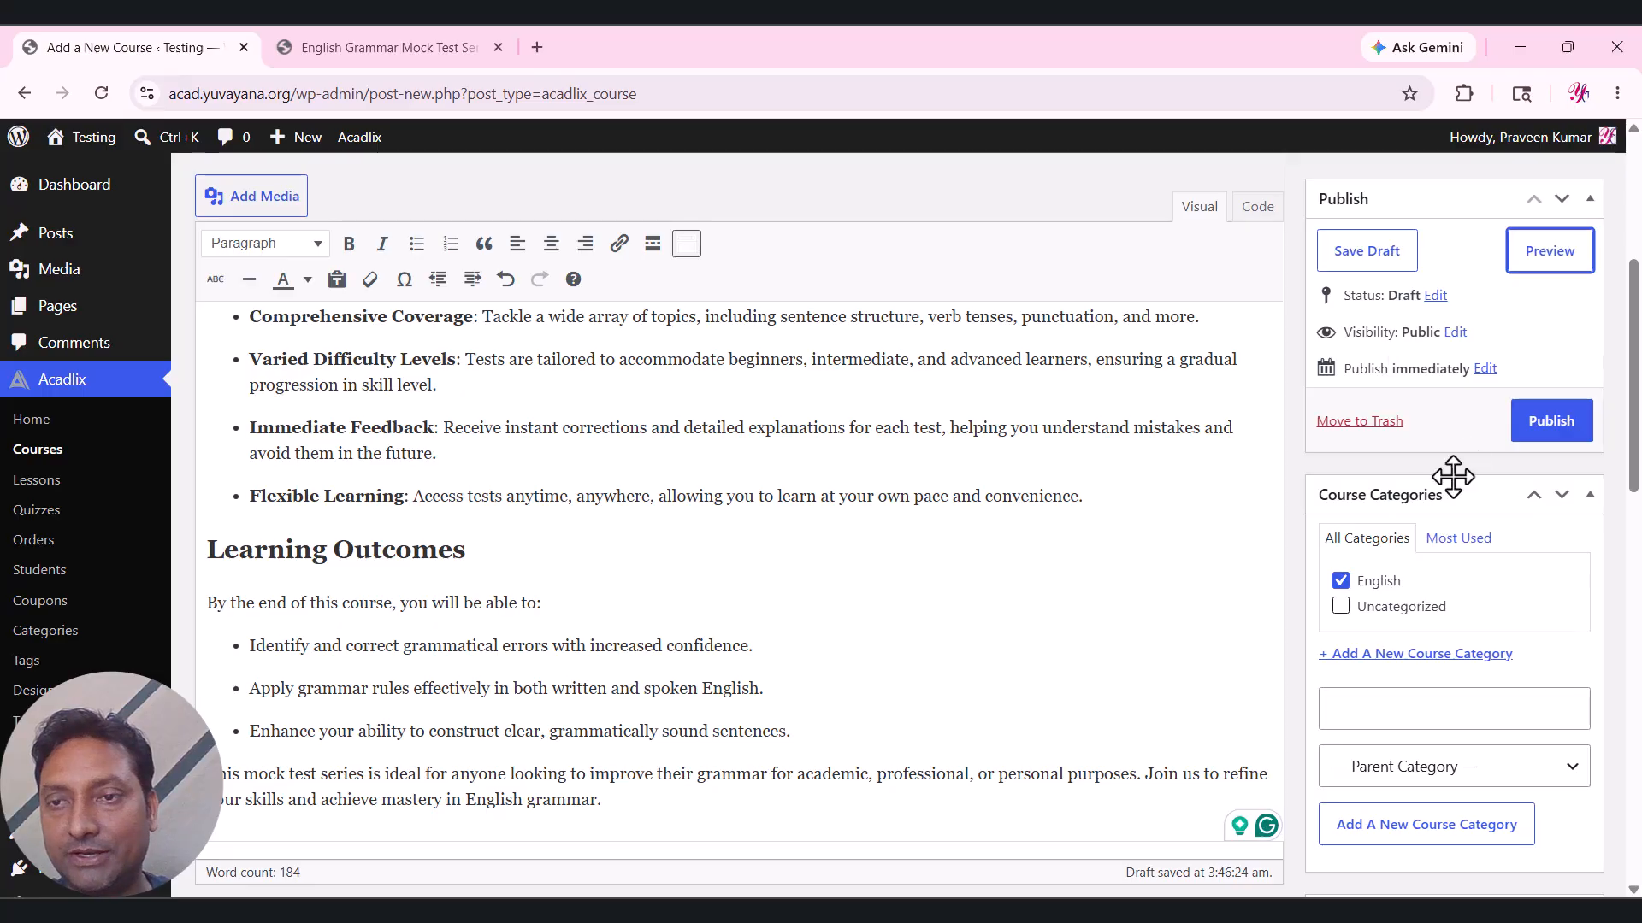
# Publish the English Grammar Mock Test Series course and open its live page.
pyautogui.scroll(5, 1402, 470)
pyautogui.click(1545, 464)
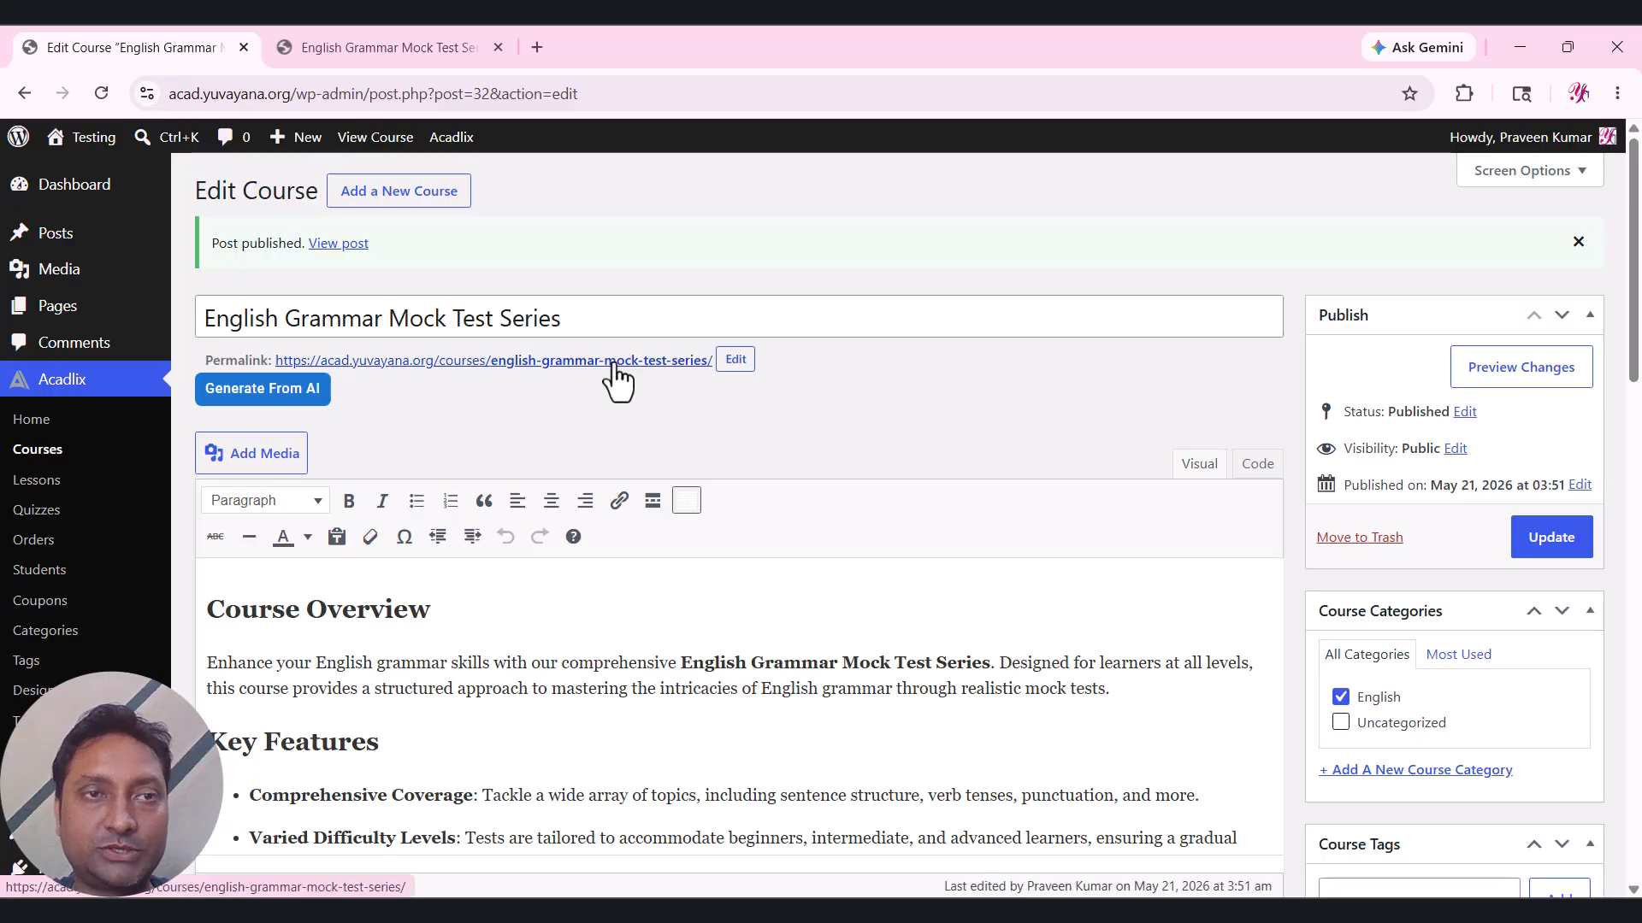
pyautogui.click(614, 362)
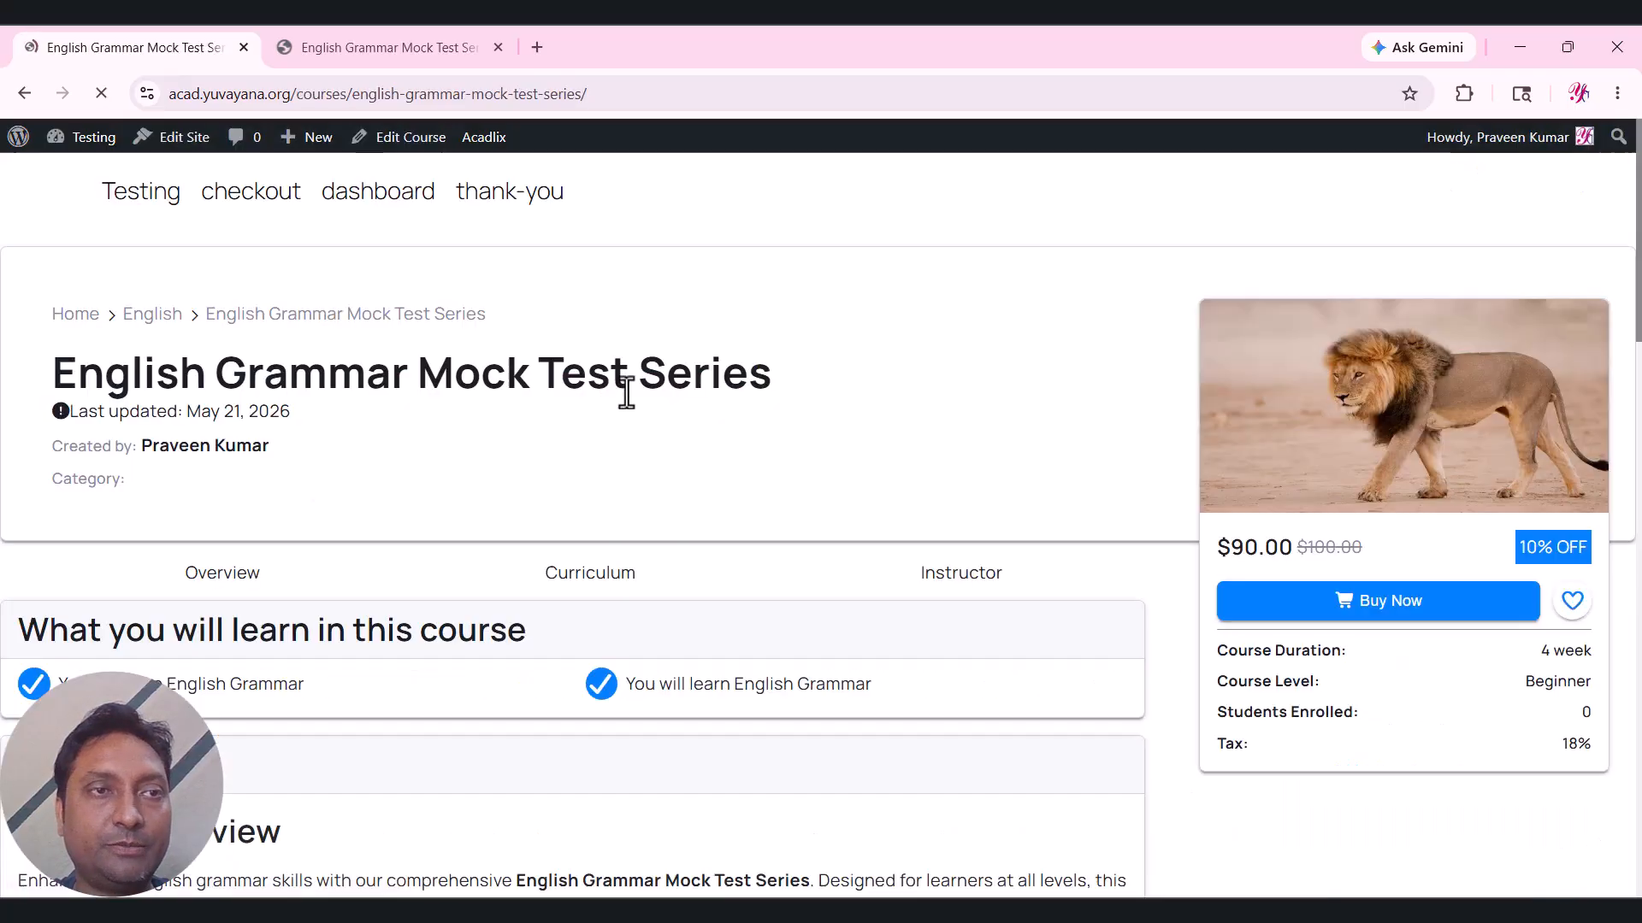
# Review the live course's $90 sale price, 4-week duration, Beginner level and 18% tax.
pyautogui.scroll(-1, 596, 428)
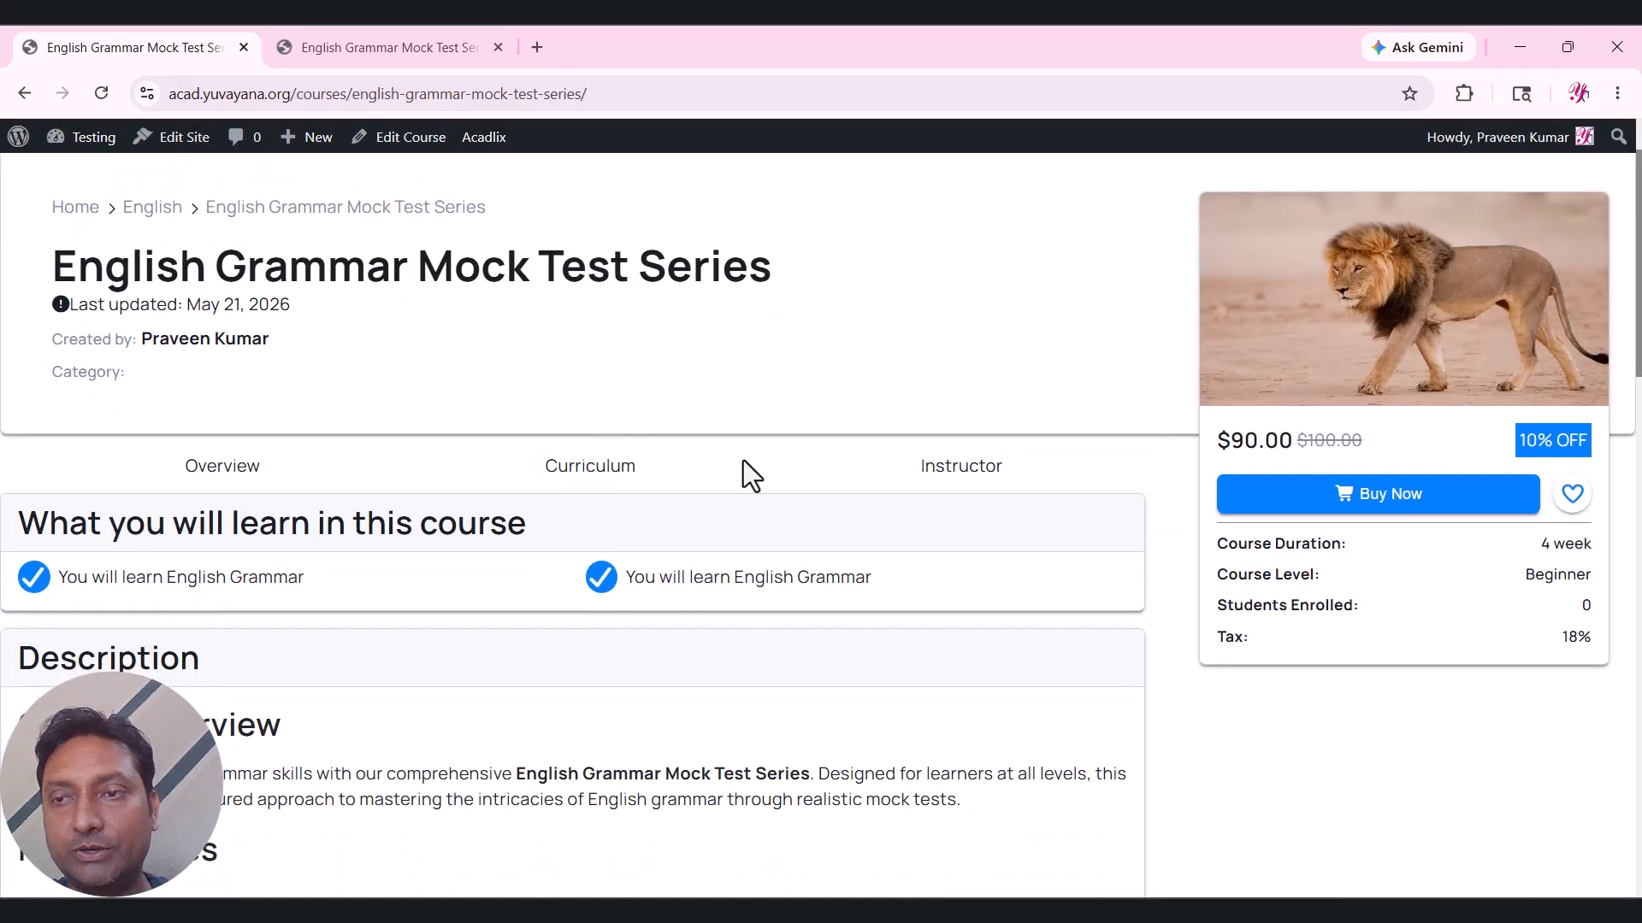
pyautogui.moveTo(1220, 433); pyautogui.dragTo(1278, 449)
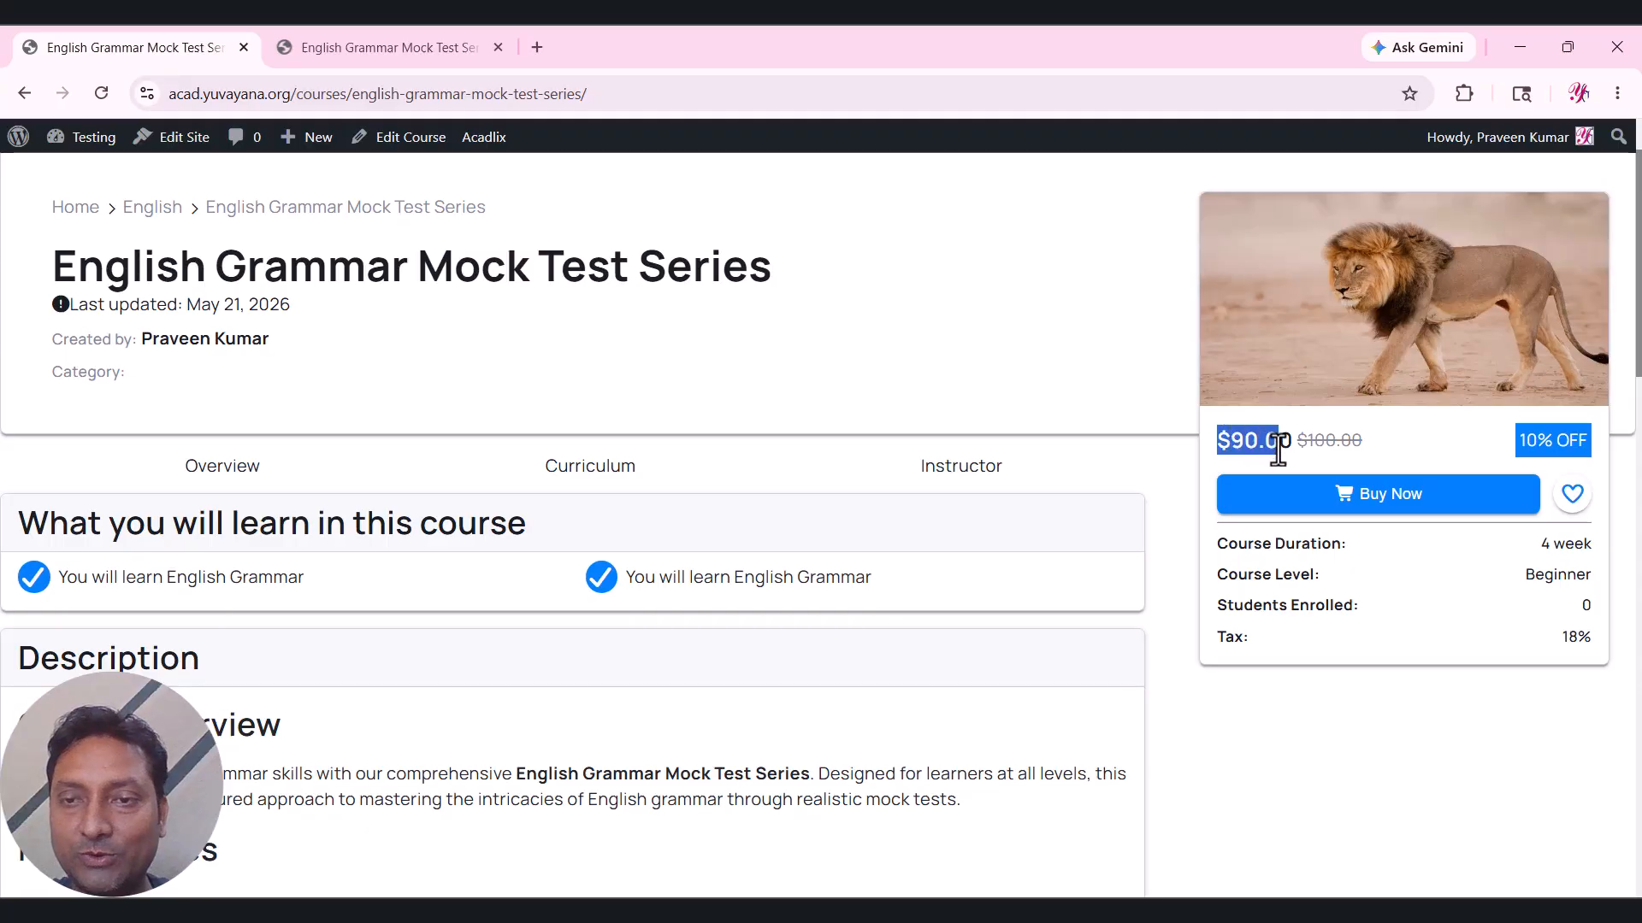
pyautogui.click(1277, 448)
pyautogui.scroll(1, 1076, 436)
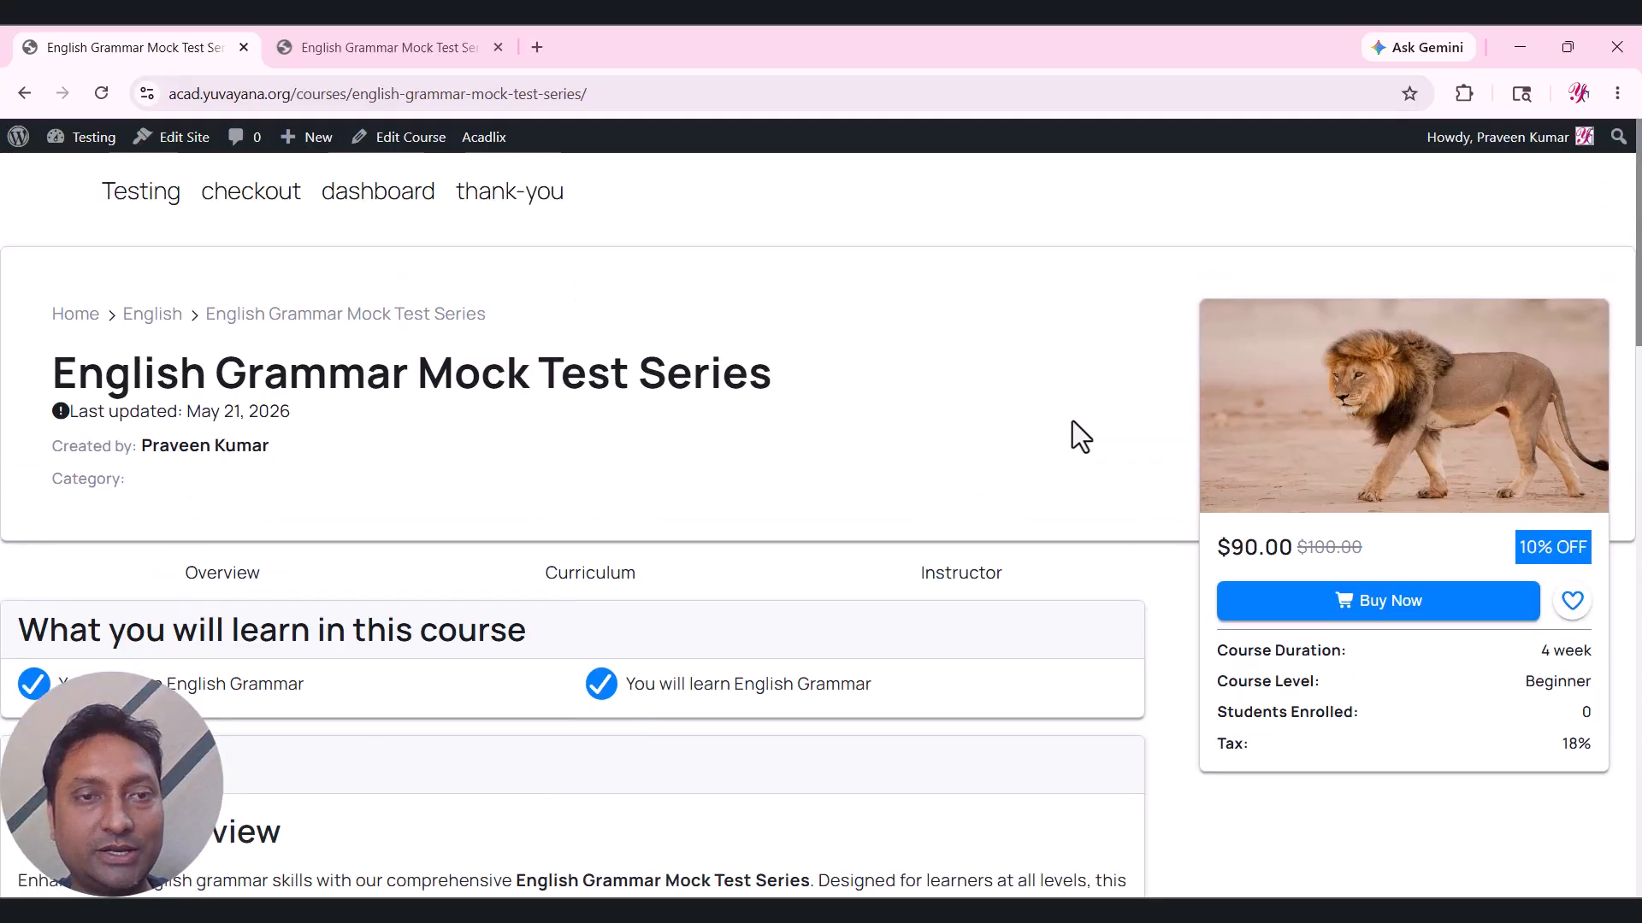
pyautogui.scroll(-2, 1086, 440)
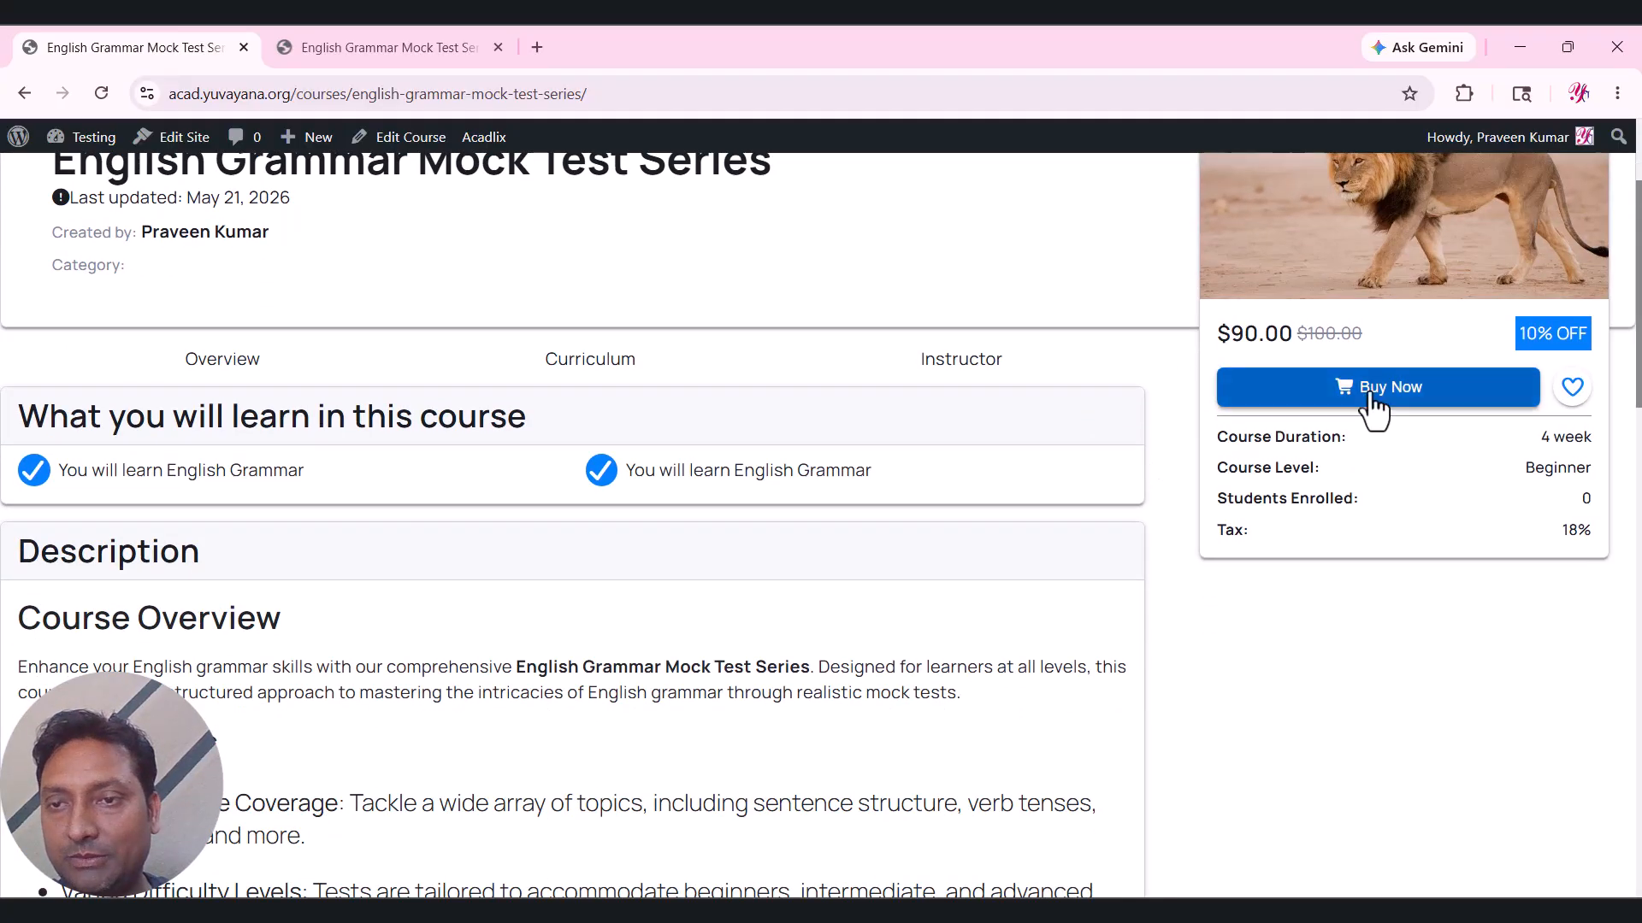
pyautogui.scroll(-4, 652, 462)
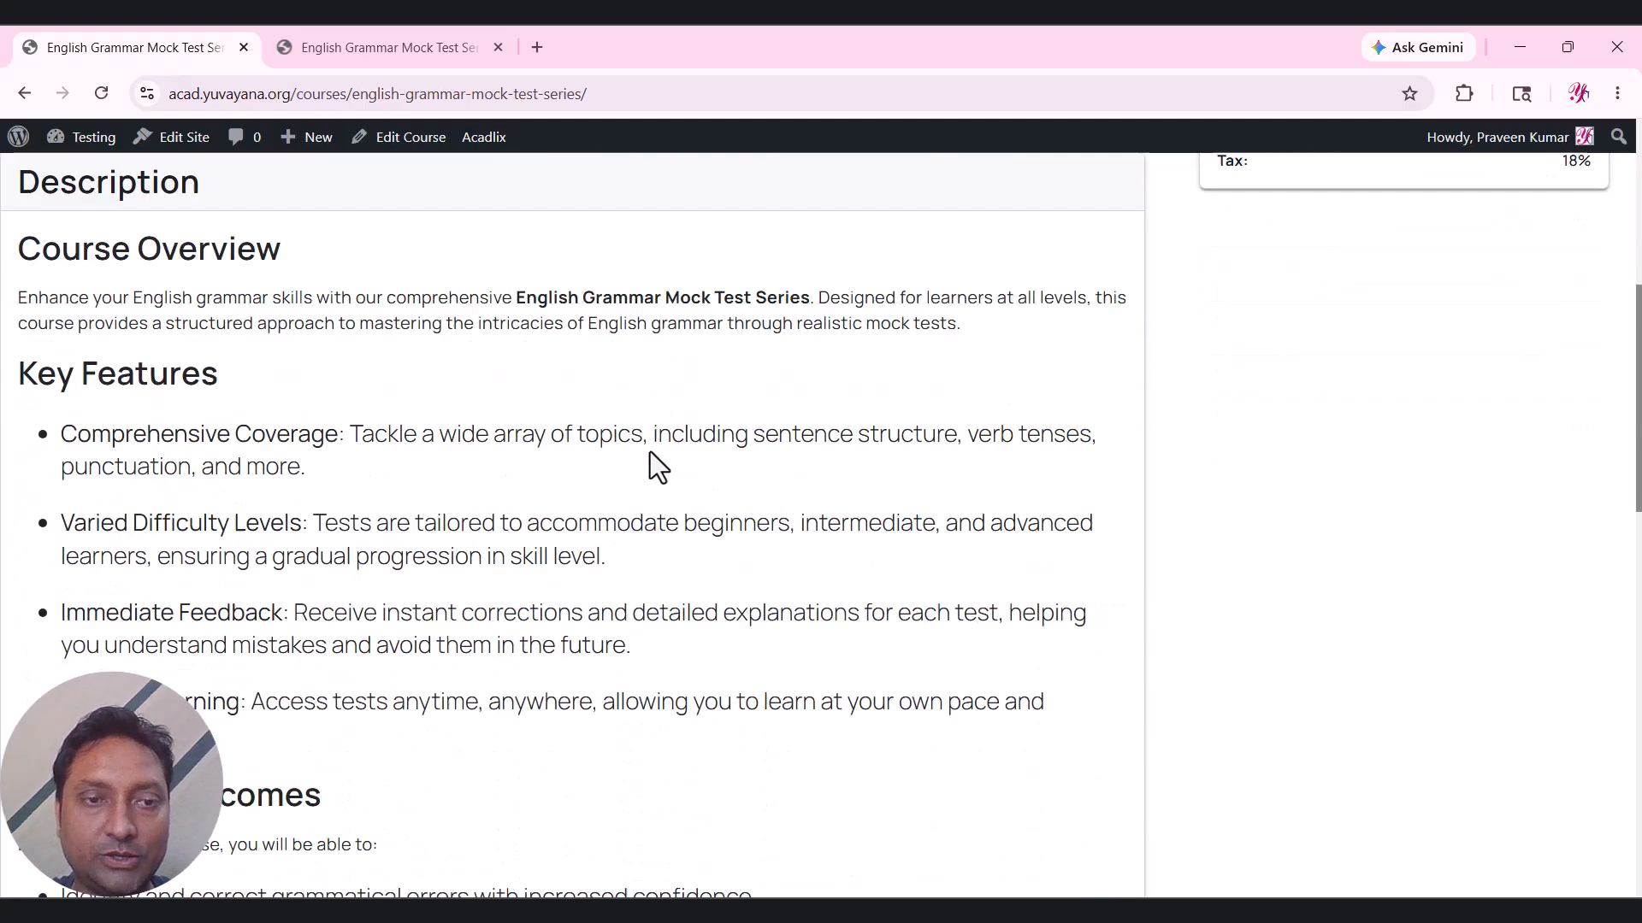
pyautogui.scroll(-3, 656, 466)
pyautogui.scroll(2, 656, 466)
pyautogui.scroll(-7, 656, 466)
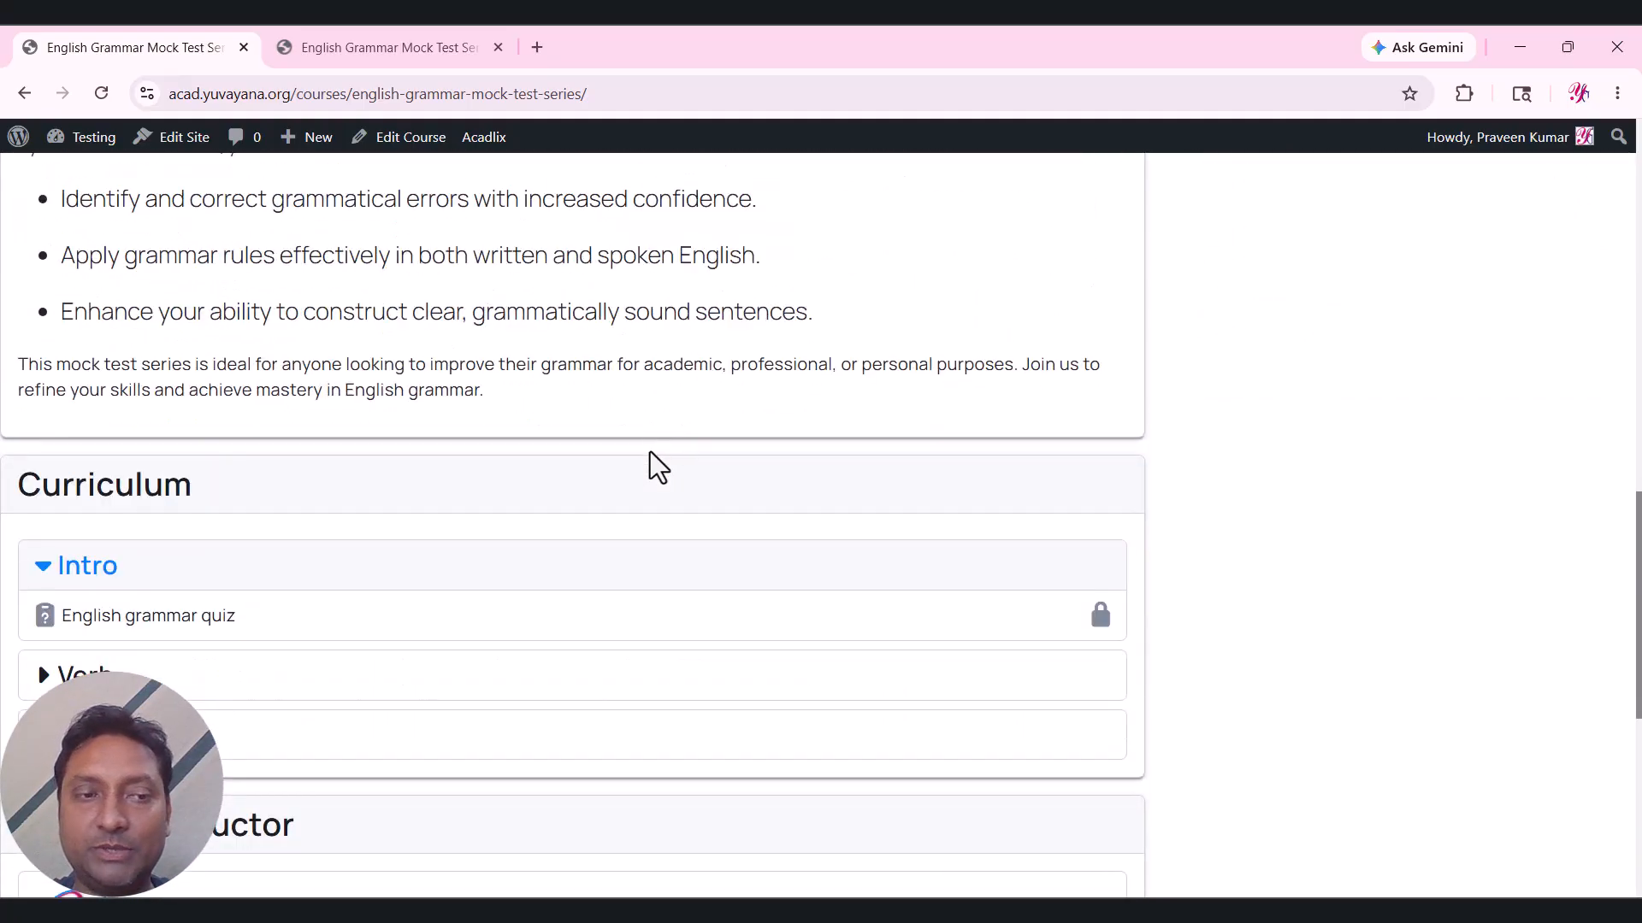
pyautogui.scroll(-2, 650, 451)
pyautogui.scroll(11, 650, 451)
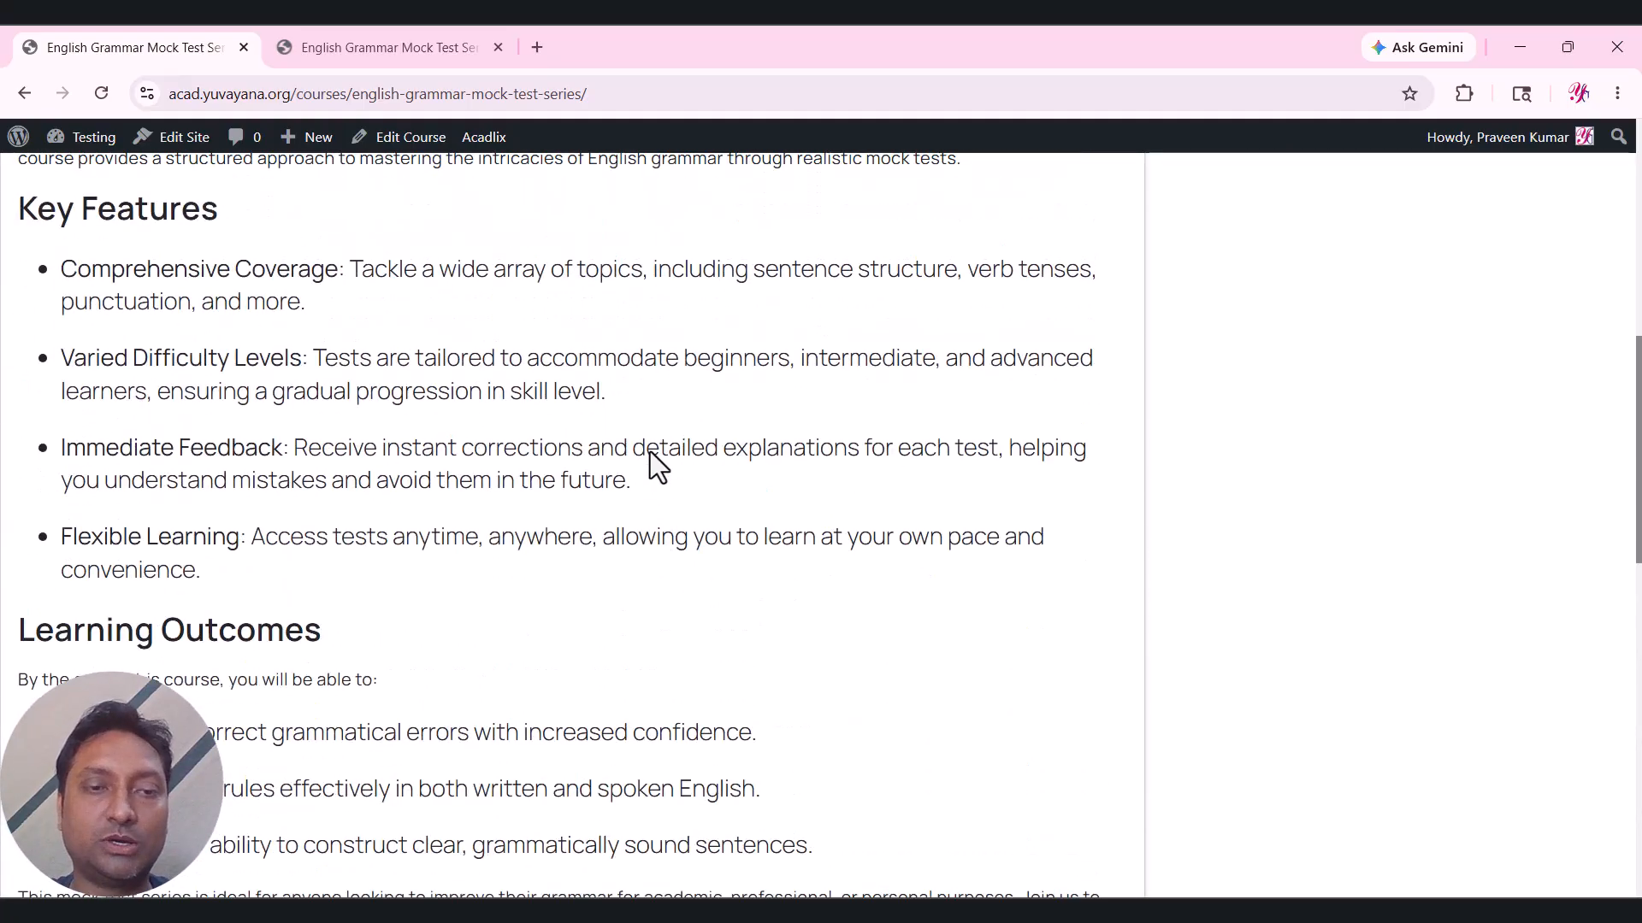
pyautogui.scroll(6, 650, 452)
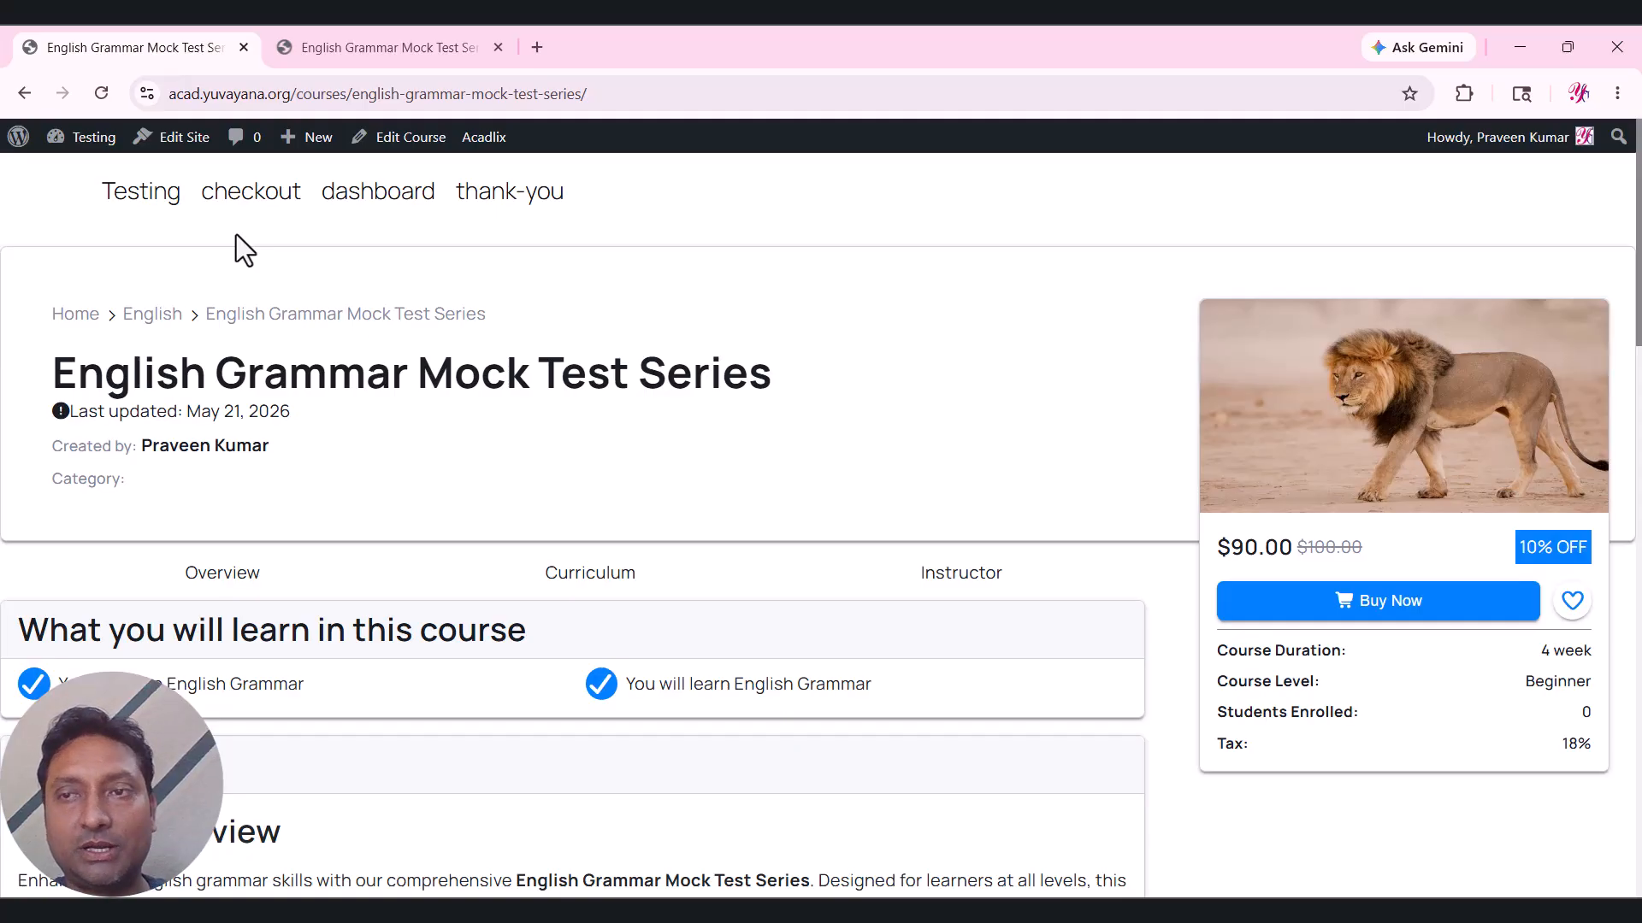
# Expand and collapse the Intro and Verb curriculum sections, then go back to the edit screen.
pyautogui.moveTo(1638, 226); pyautogui.dragTo(1638, 672)
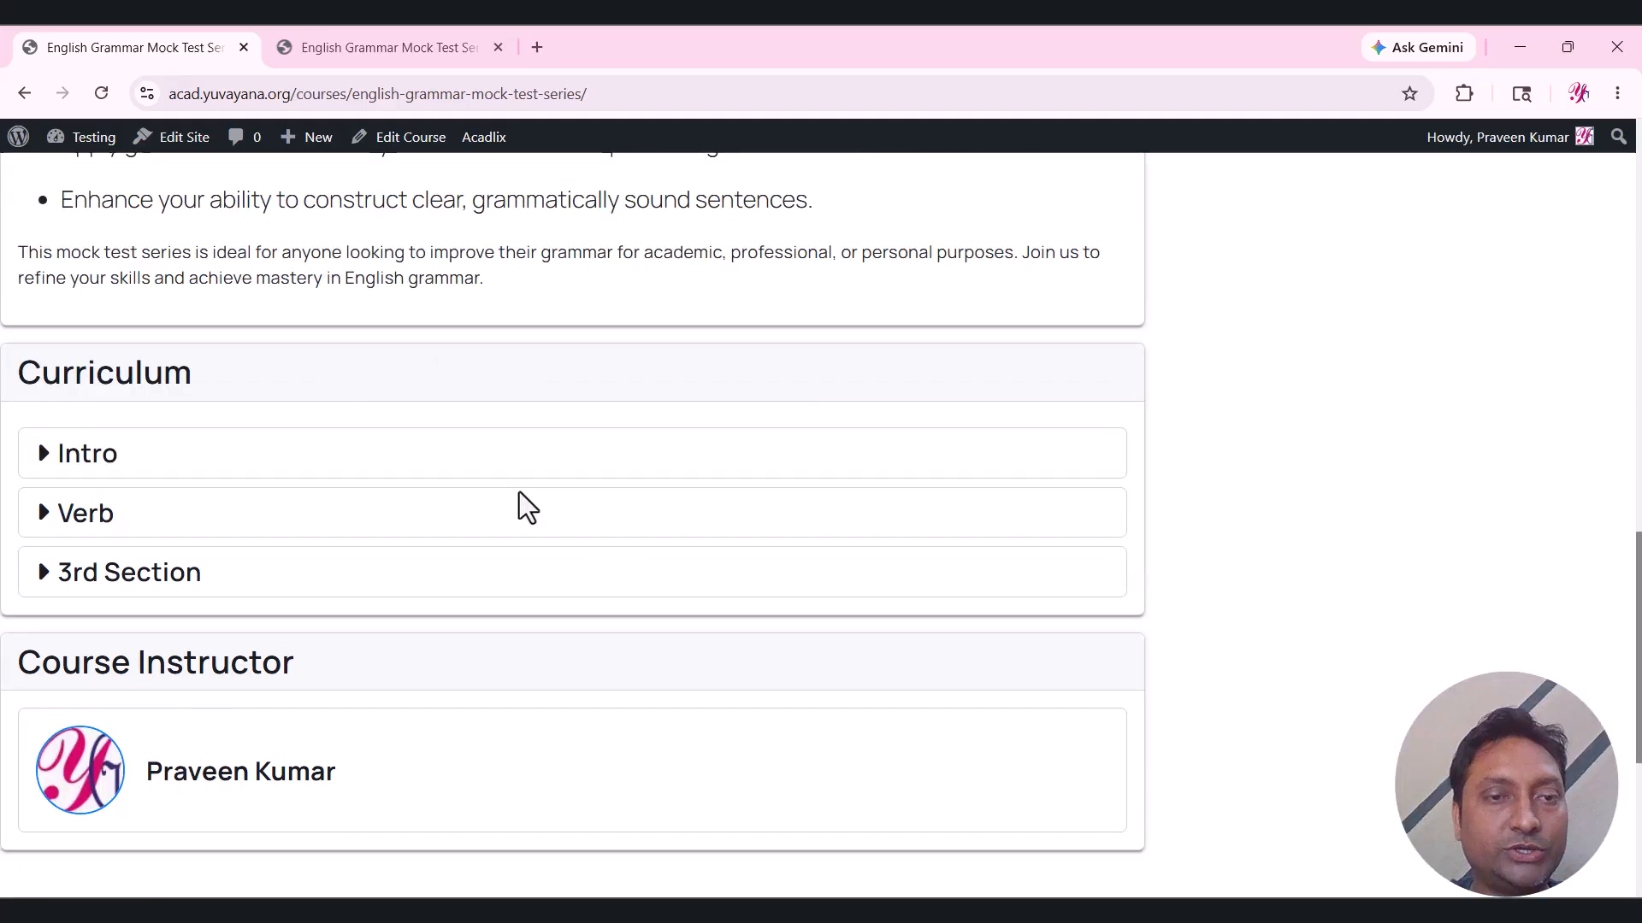
pyautogui.click(472, 461)
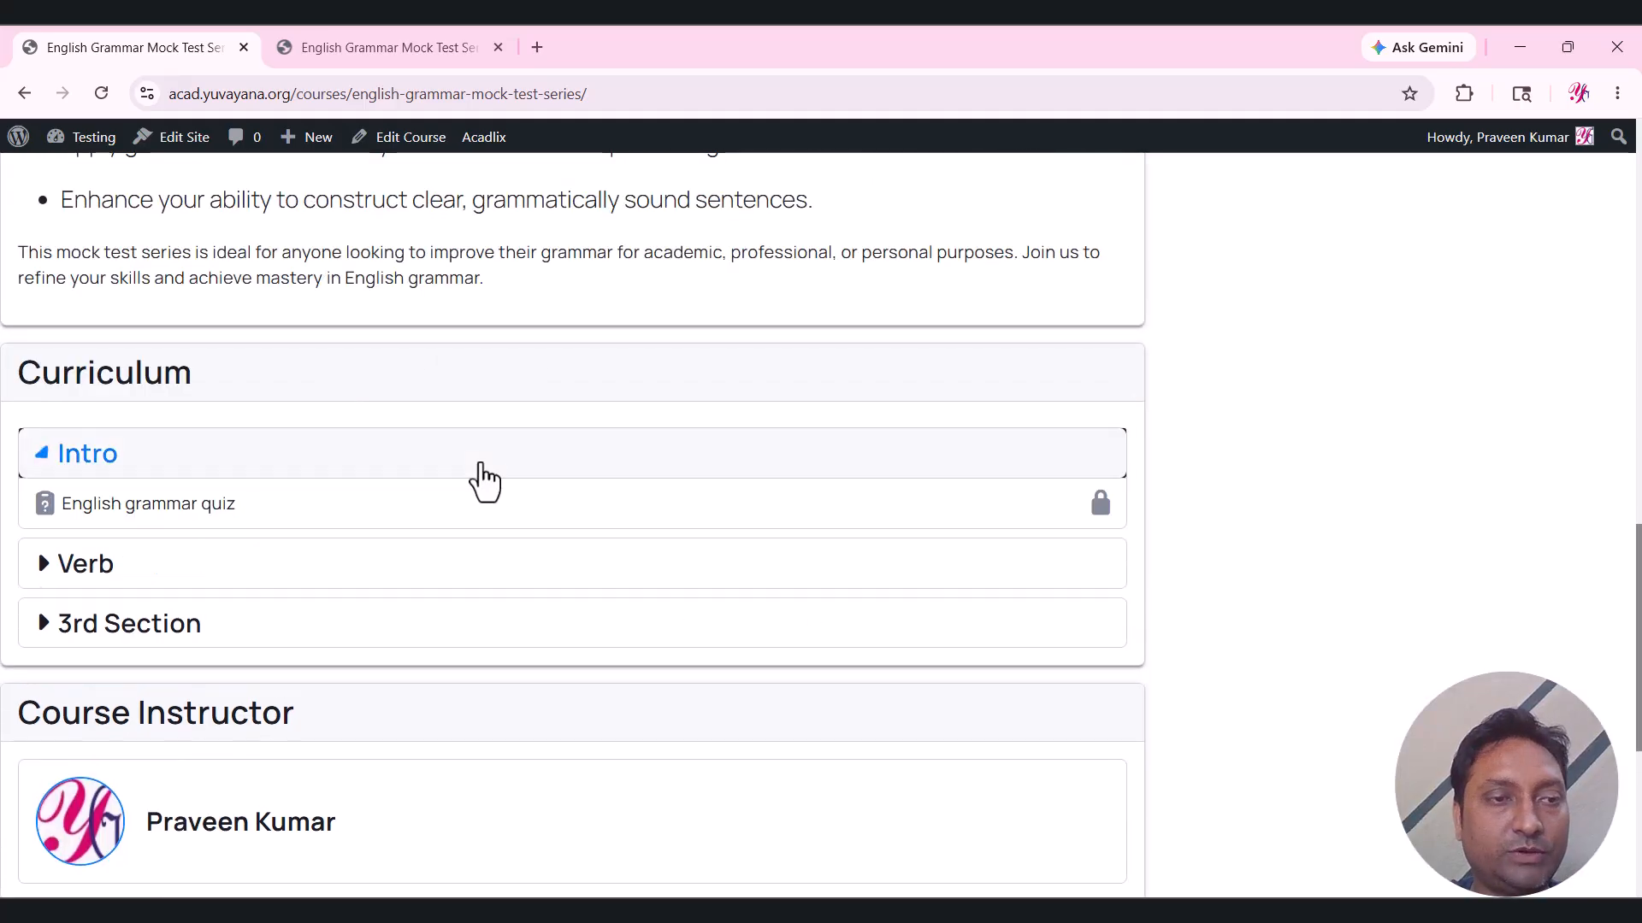
pyautogui.click(462, 567)
pyautogui.click(462, 569)
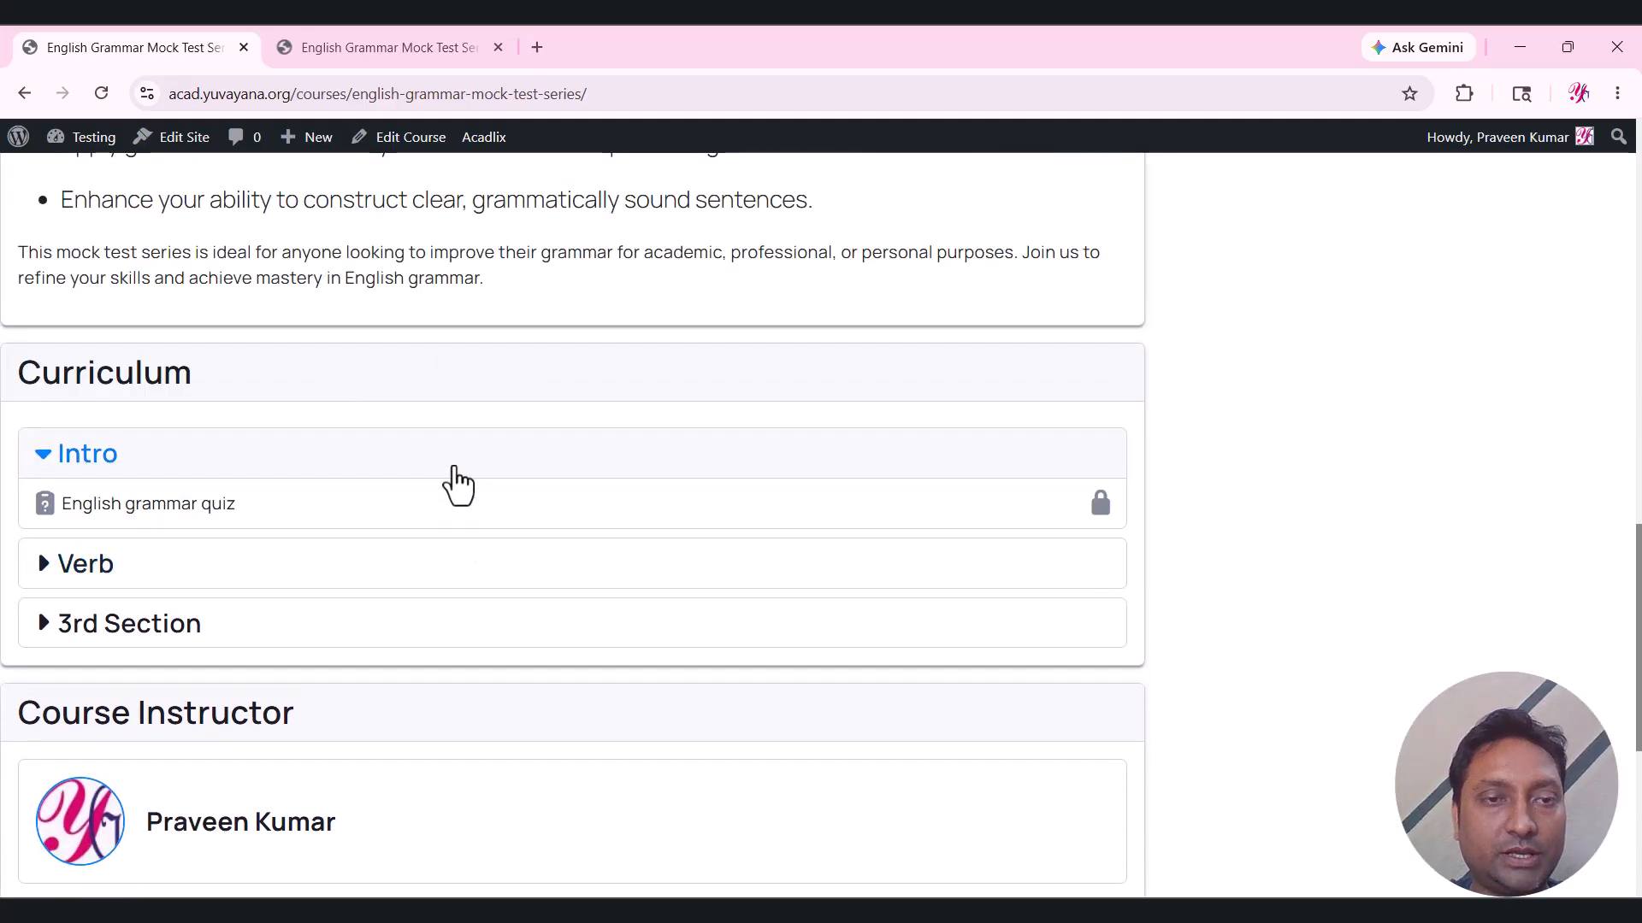
pyautogui.click(448, 466)
pyautogui.moveTo(1638, 616); pyautogui.dragTo(1638, 201)
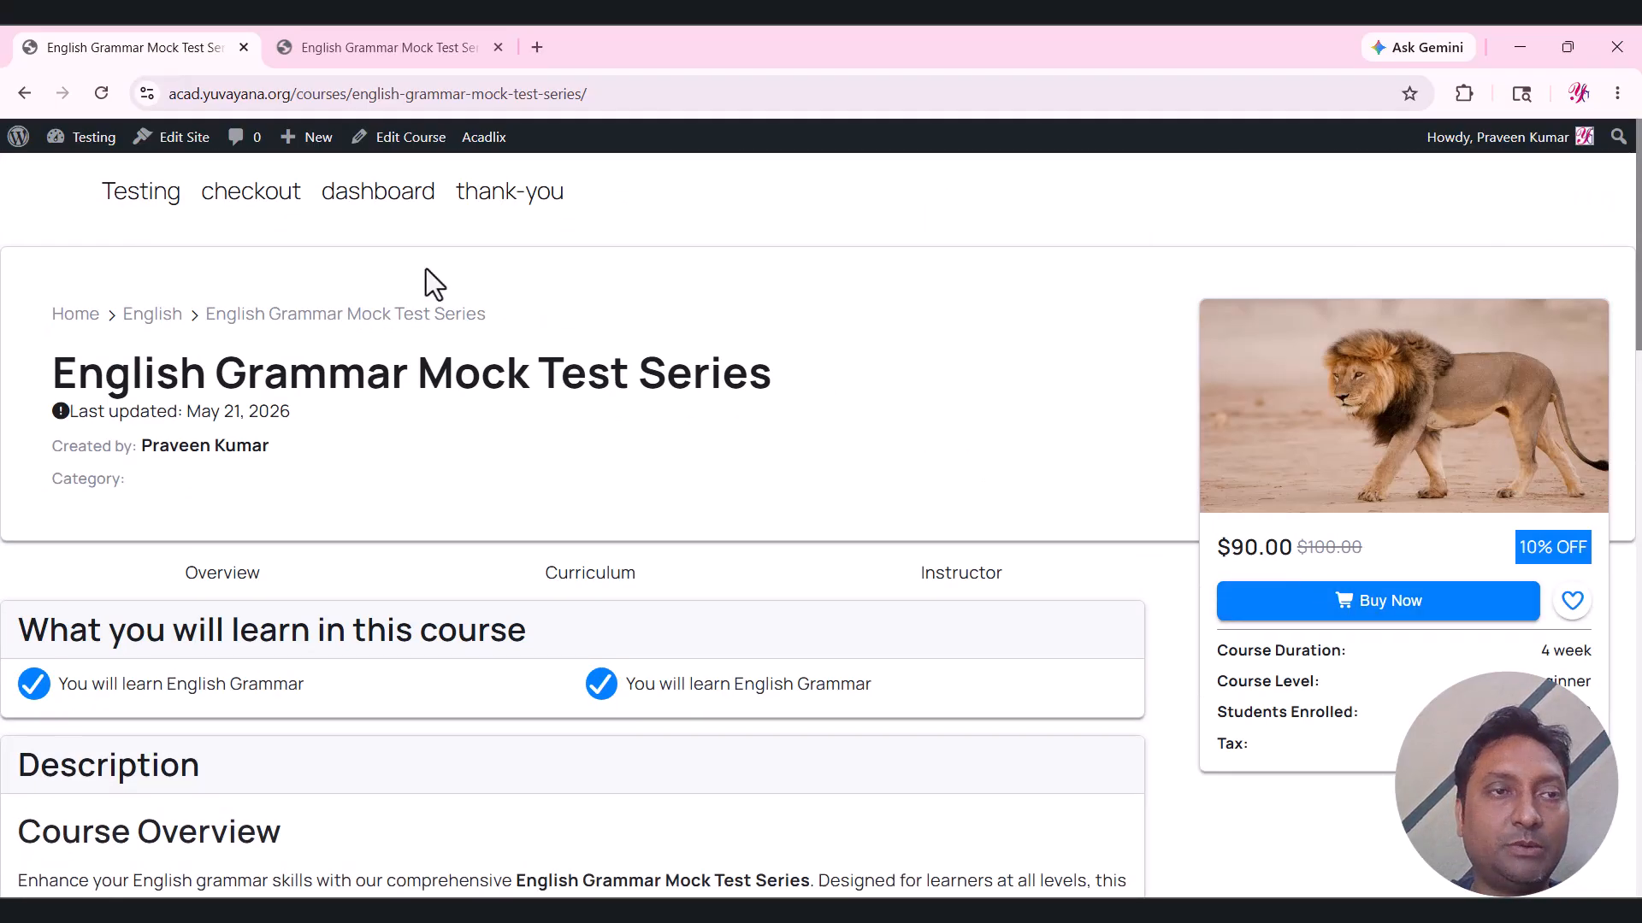
pyautogui.click(24, 93)
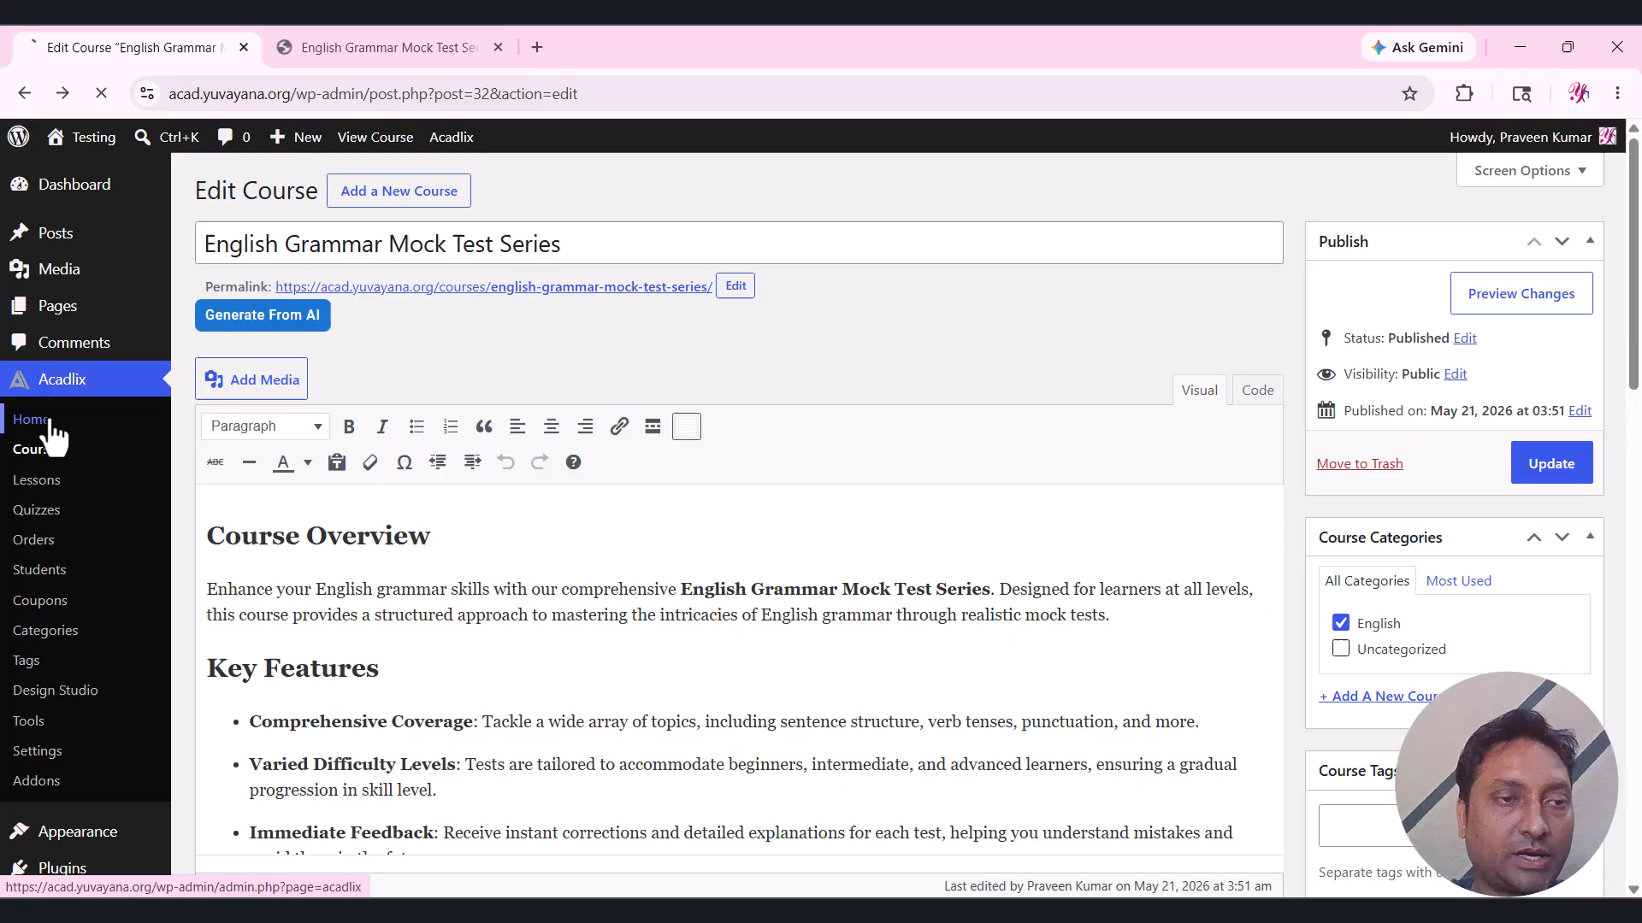
# In Acadlix Settings, set the Currency Options currency to (₹ INR) Indian rupee.
pyautogui.click(39, 421)
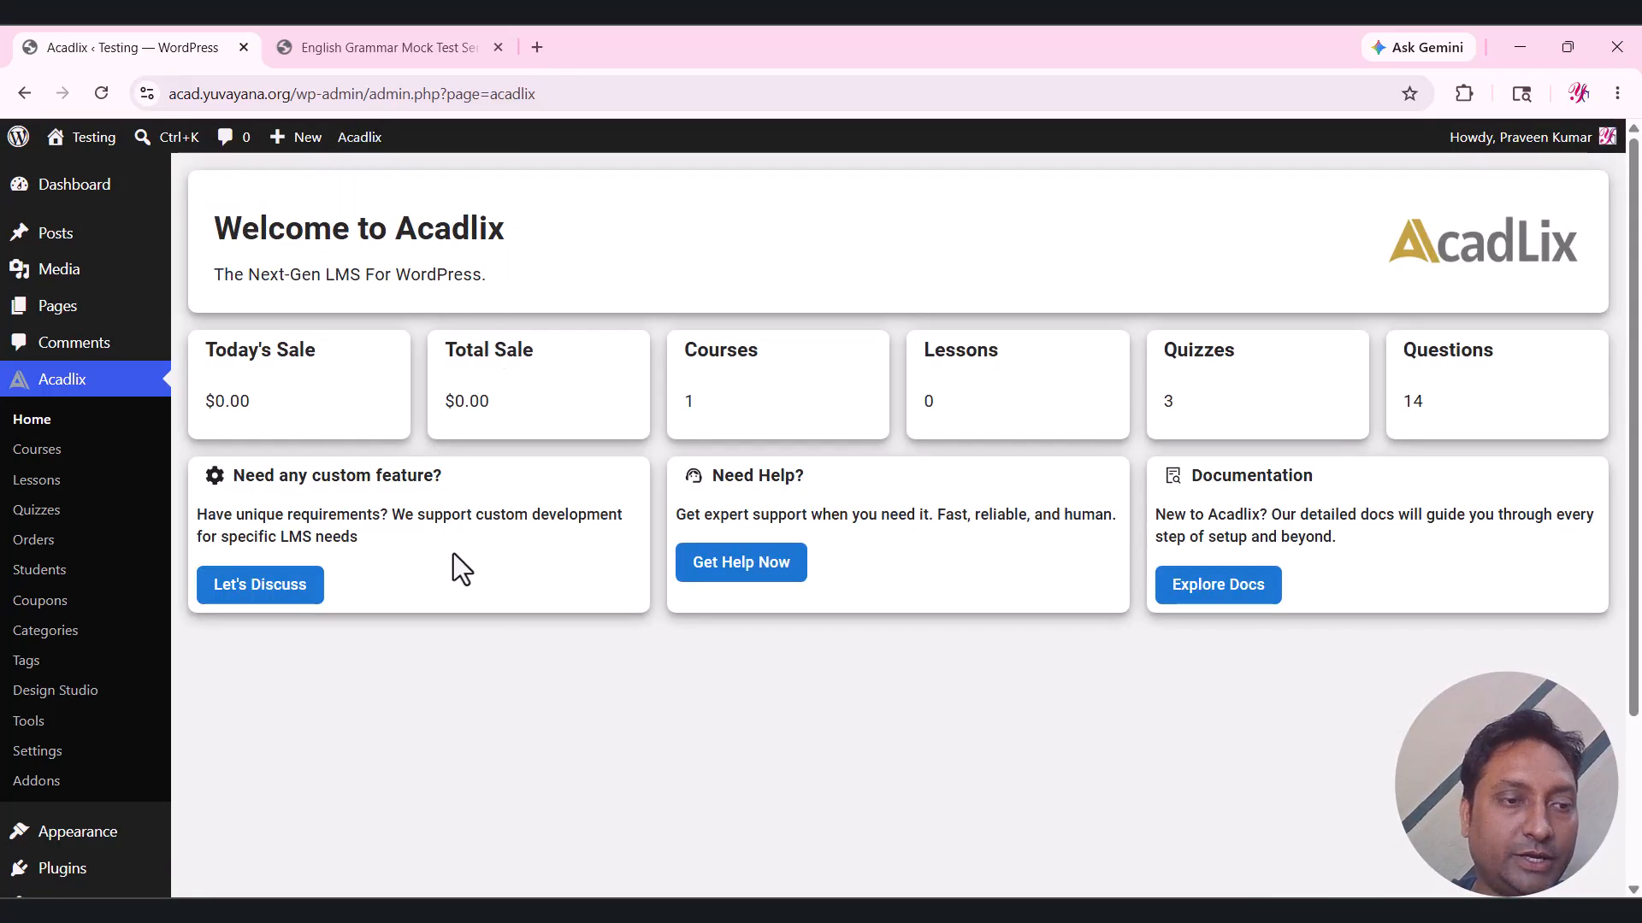
pyautogui.scroll(-1, 453, 553)
pyautogui.click(53, 652)
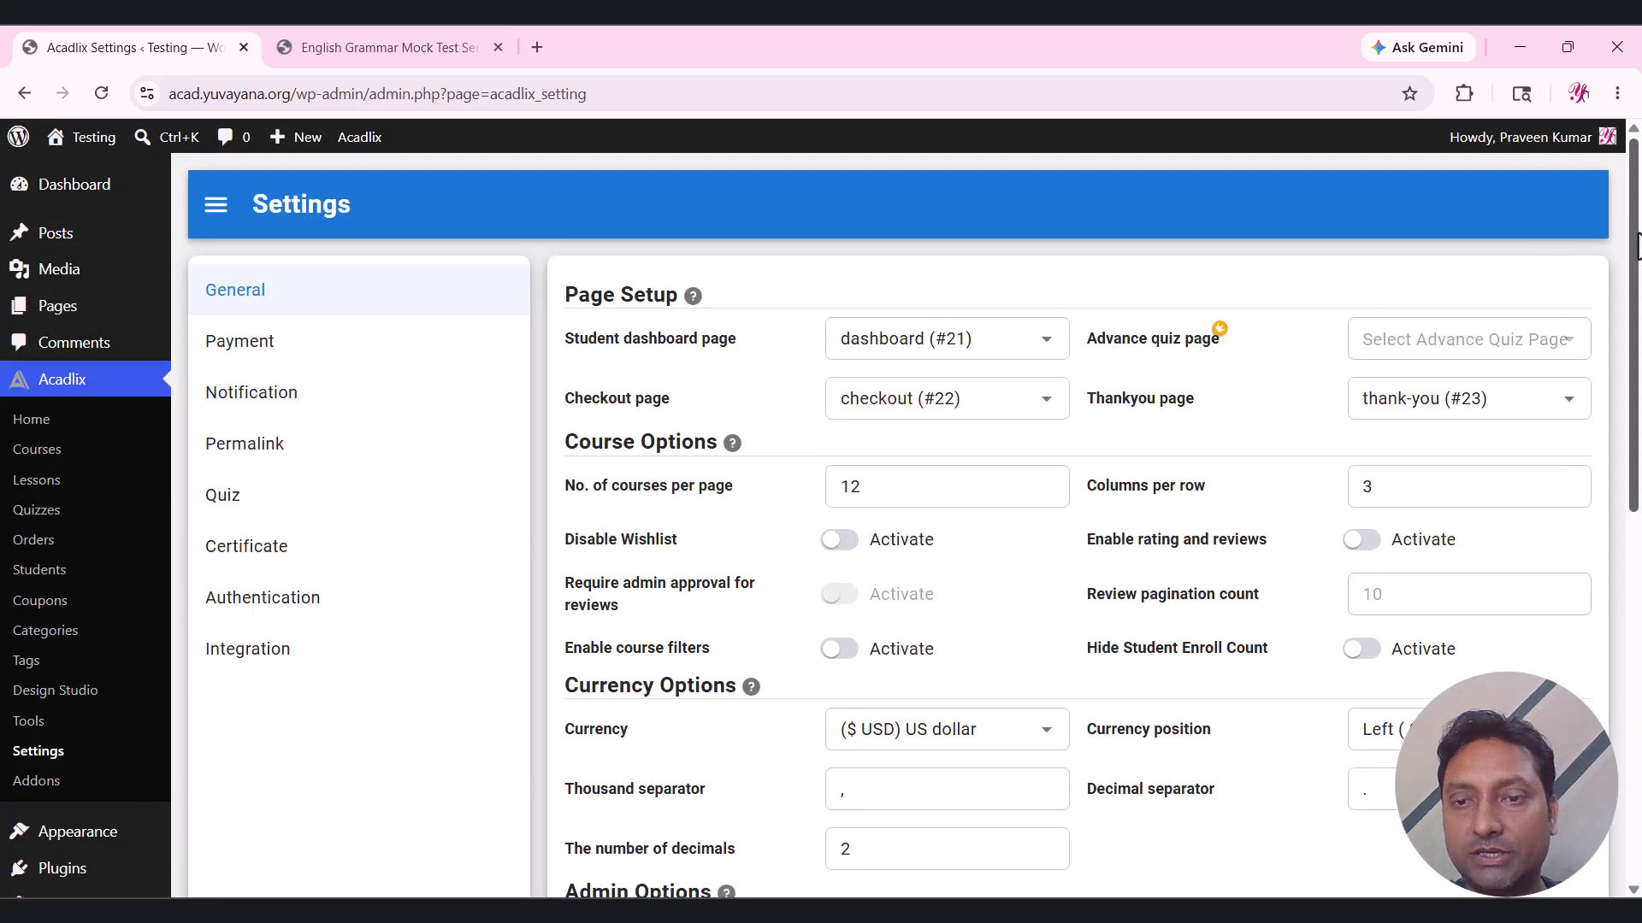
pyautogui.scroll(-4, 629, 428)
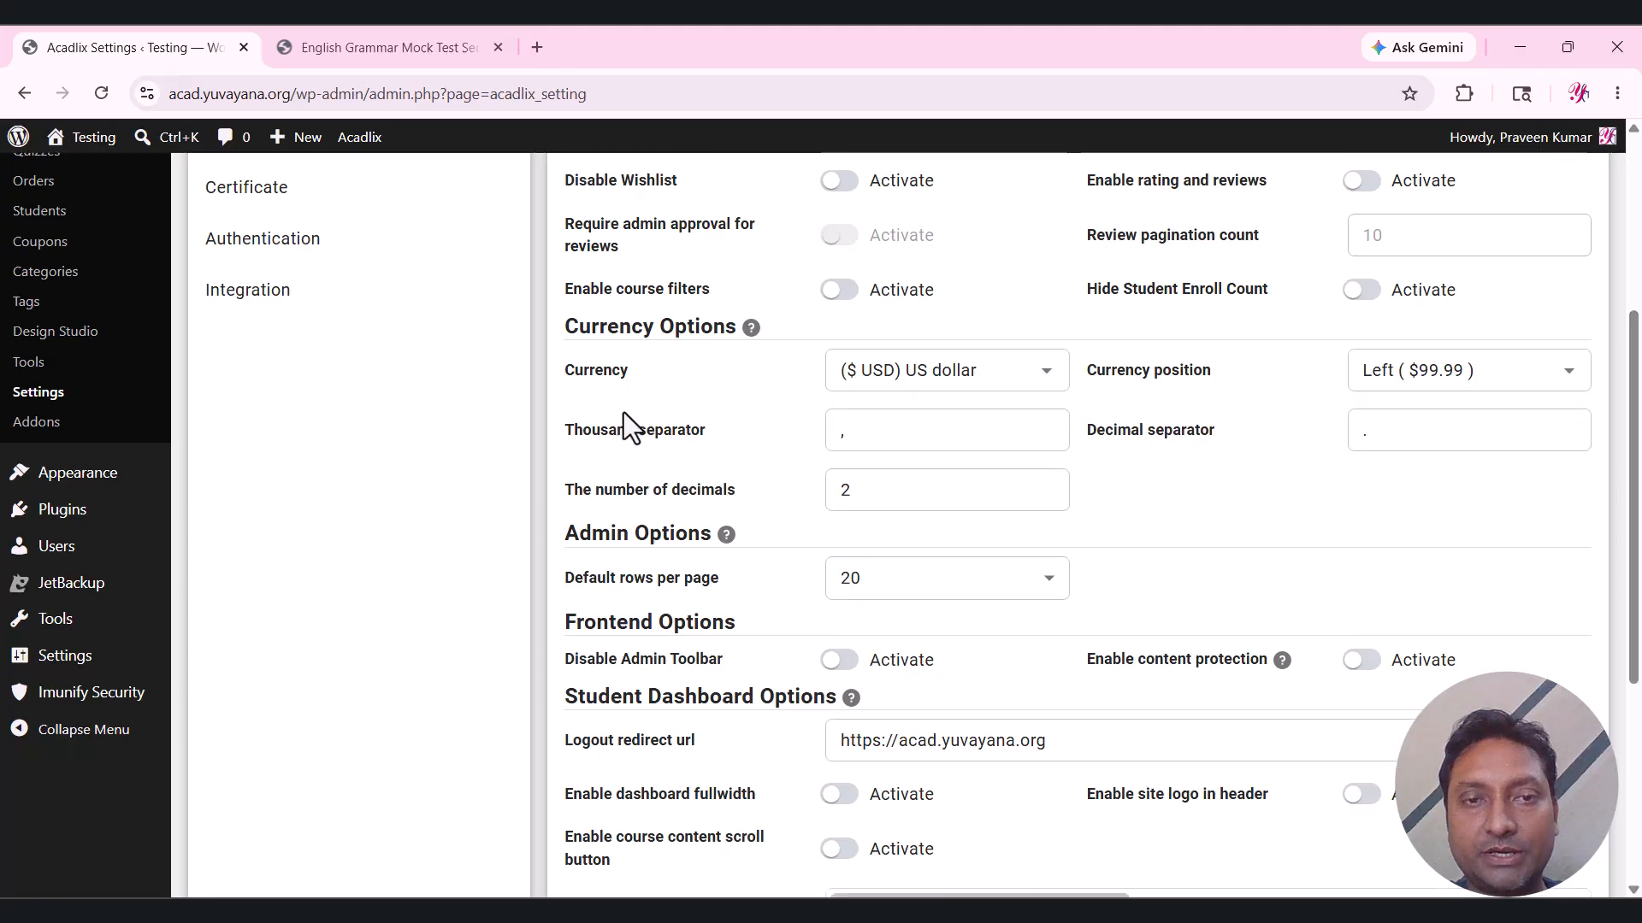
pyautogui.click(916, 370)
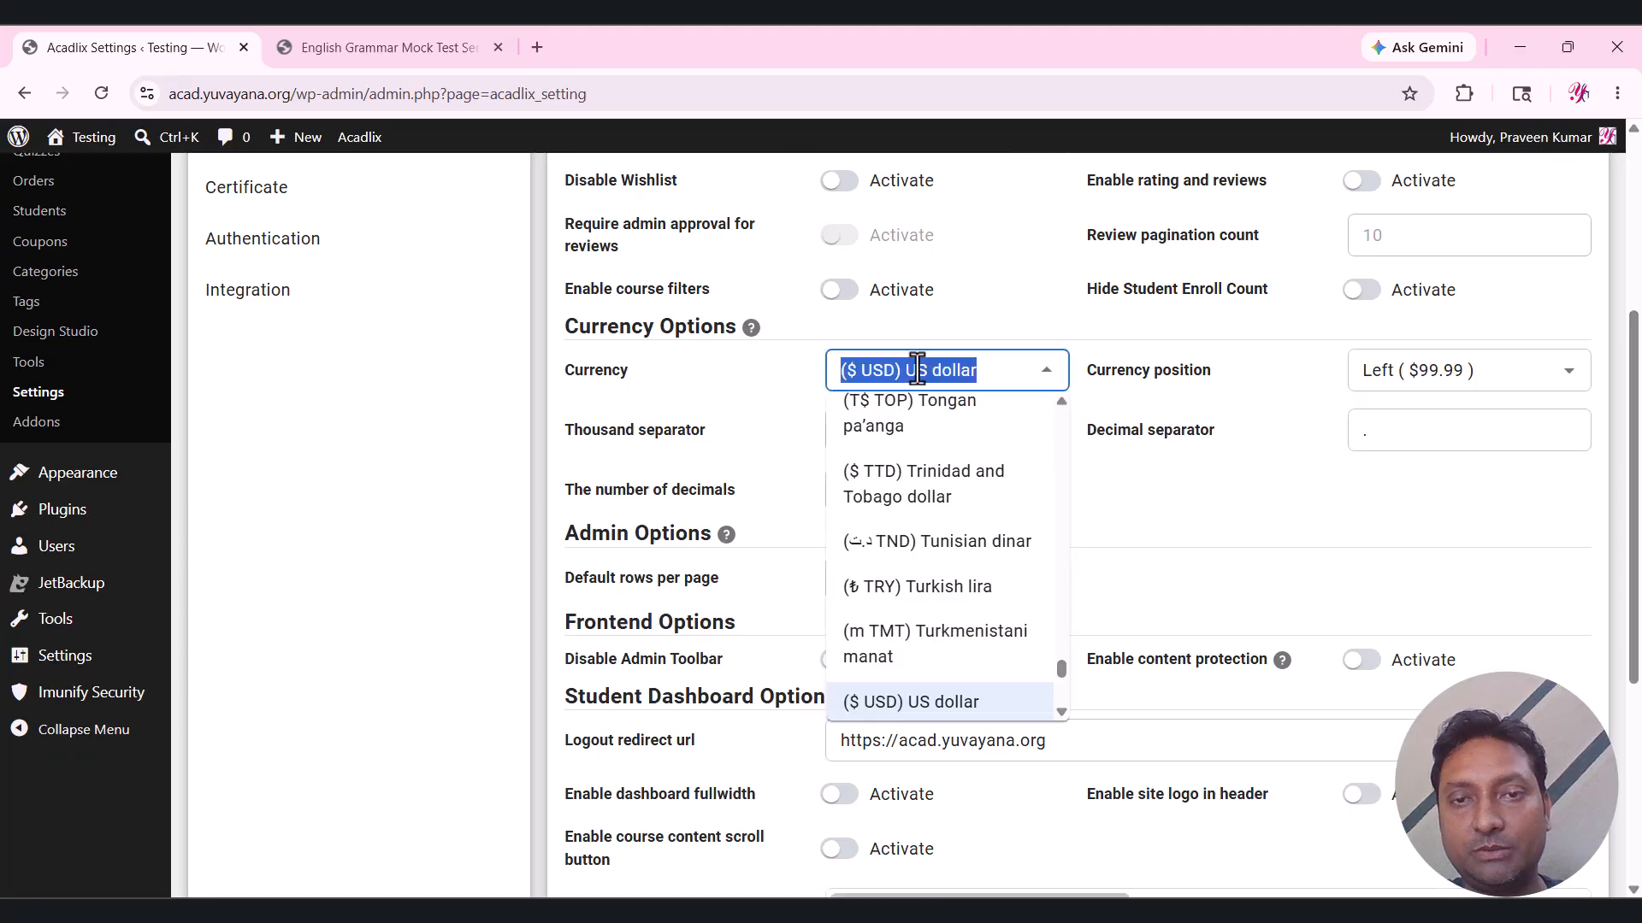
pyautogui.write('inr')
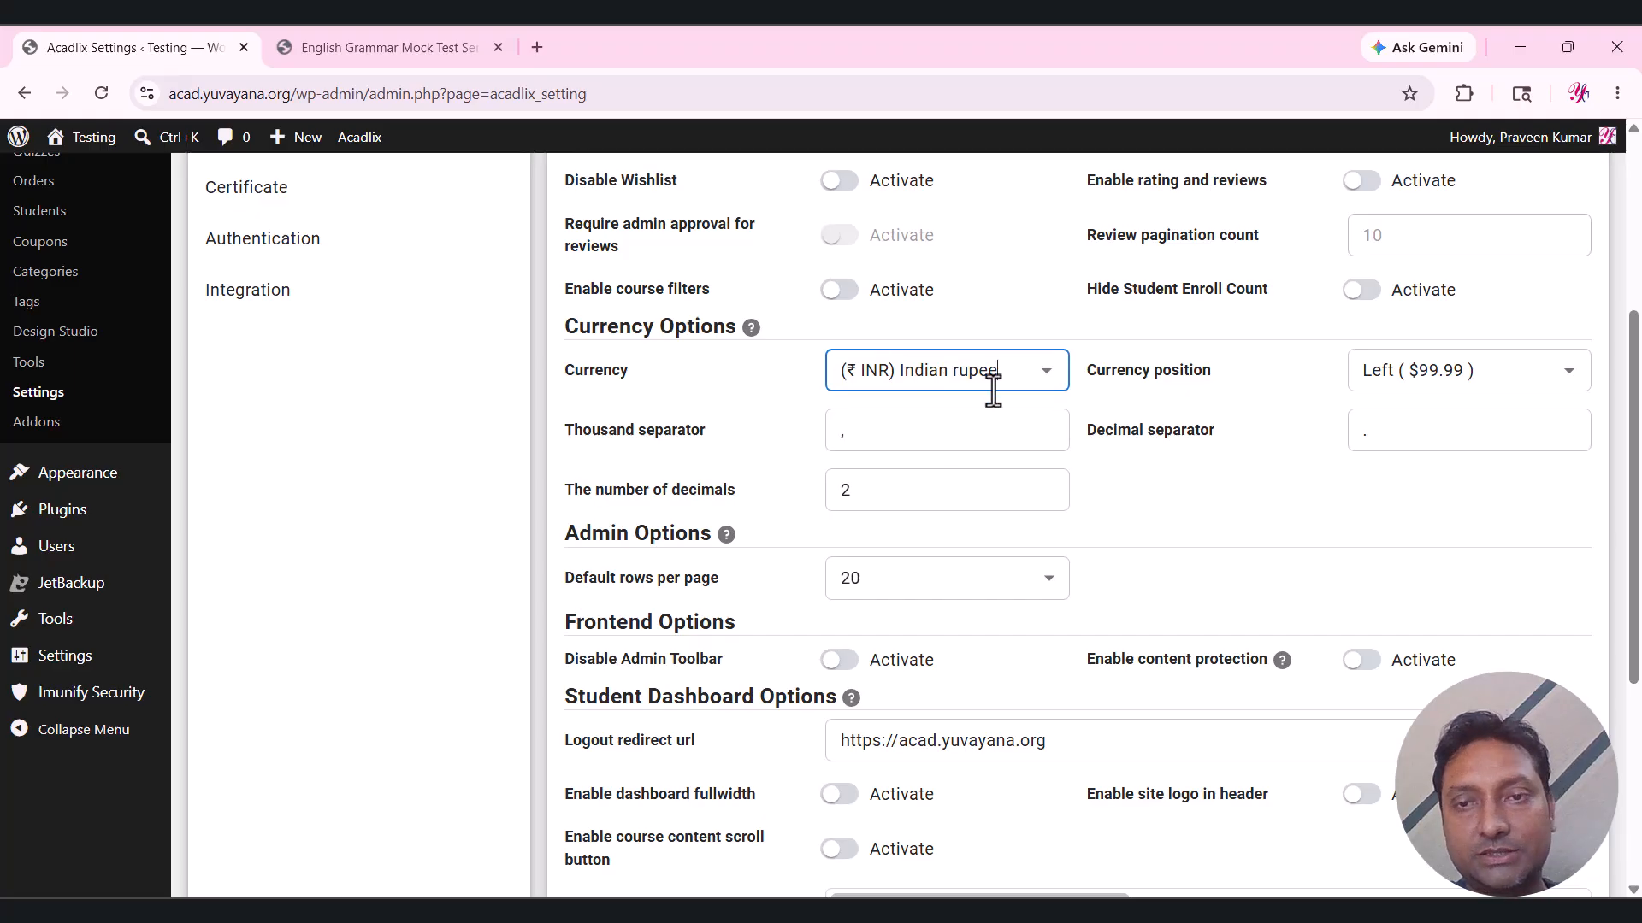
pyautogui.click(1137, 383)
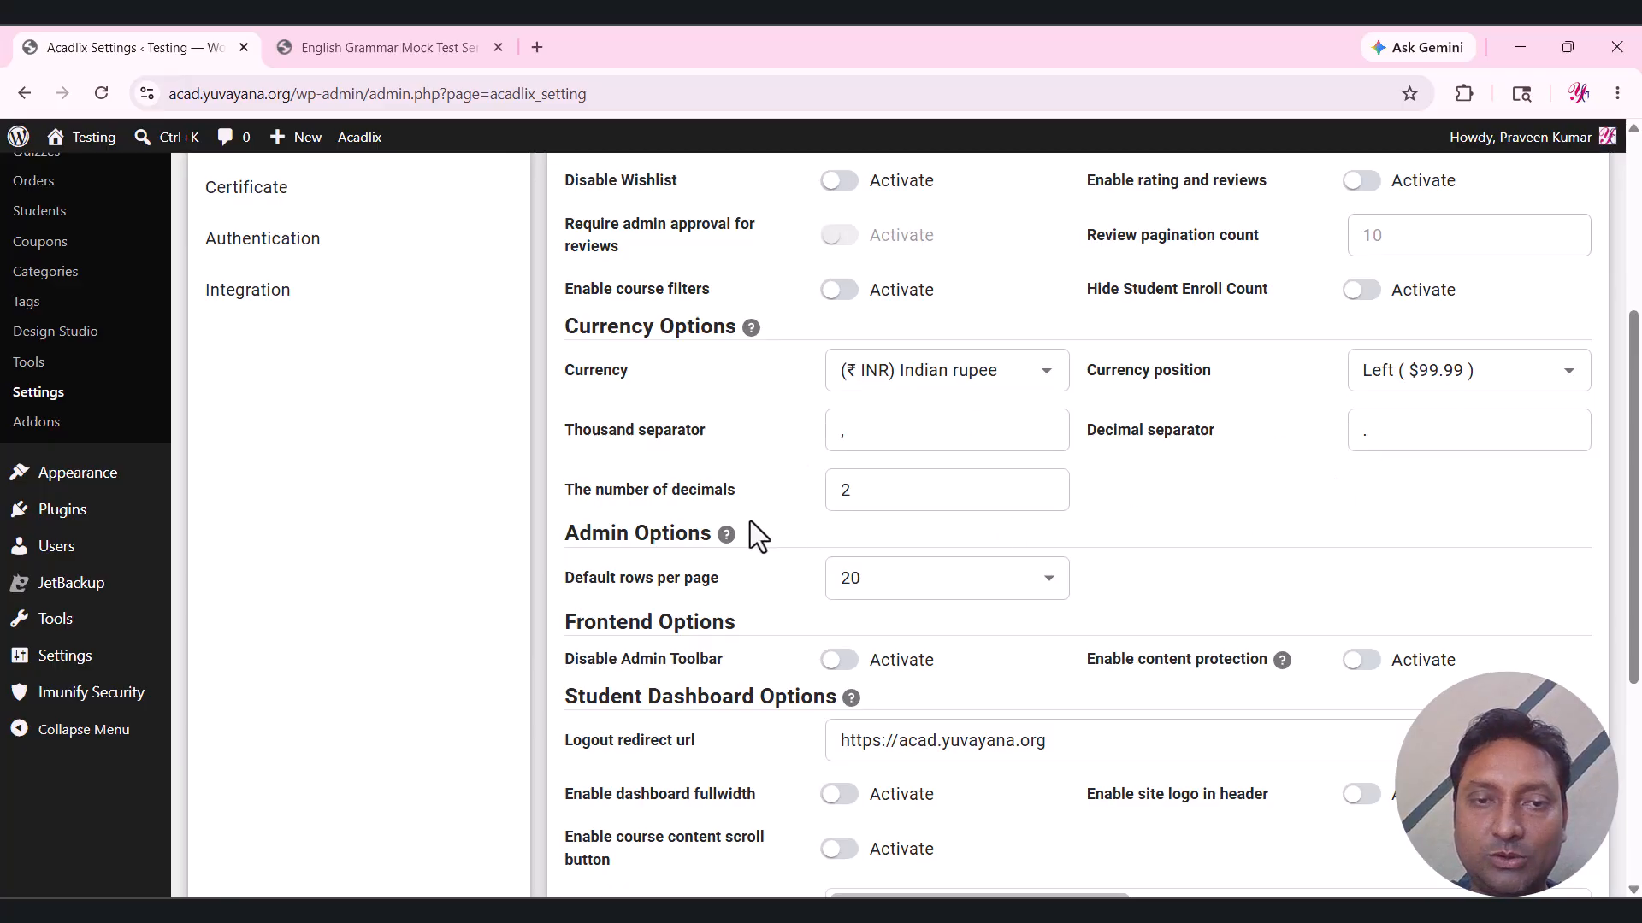
pyautogui.click(938, 496)
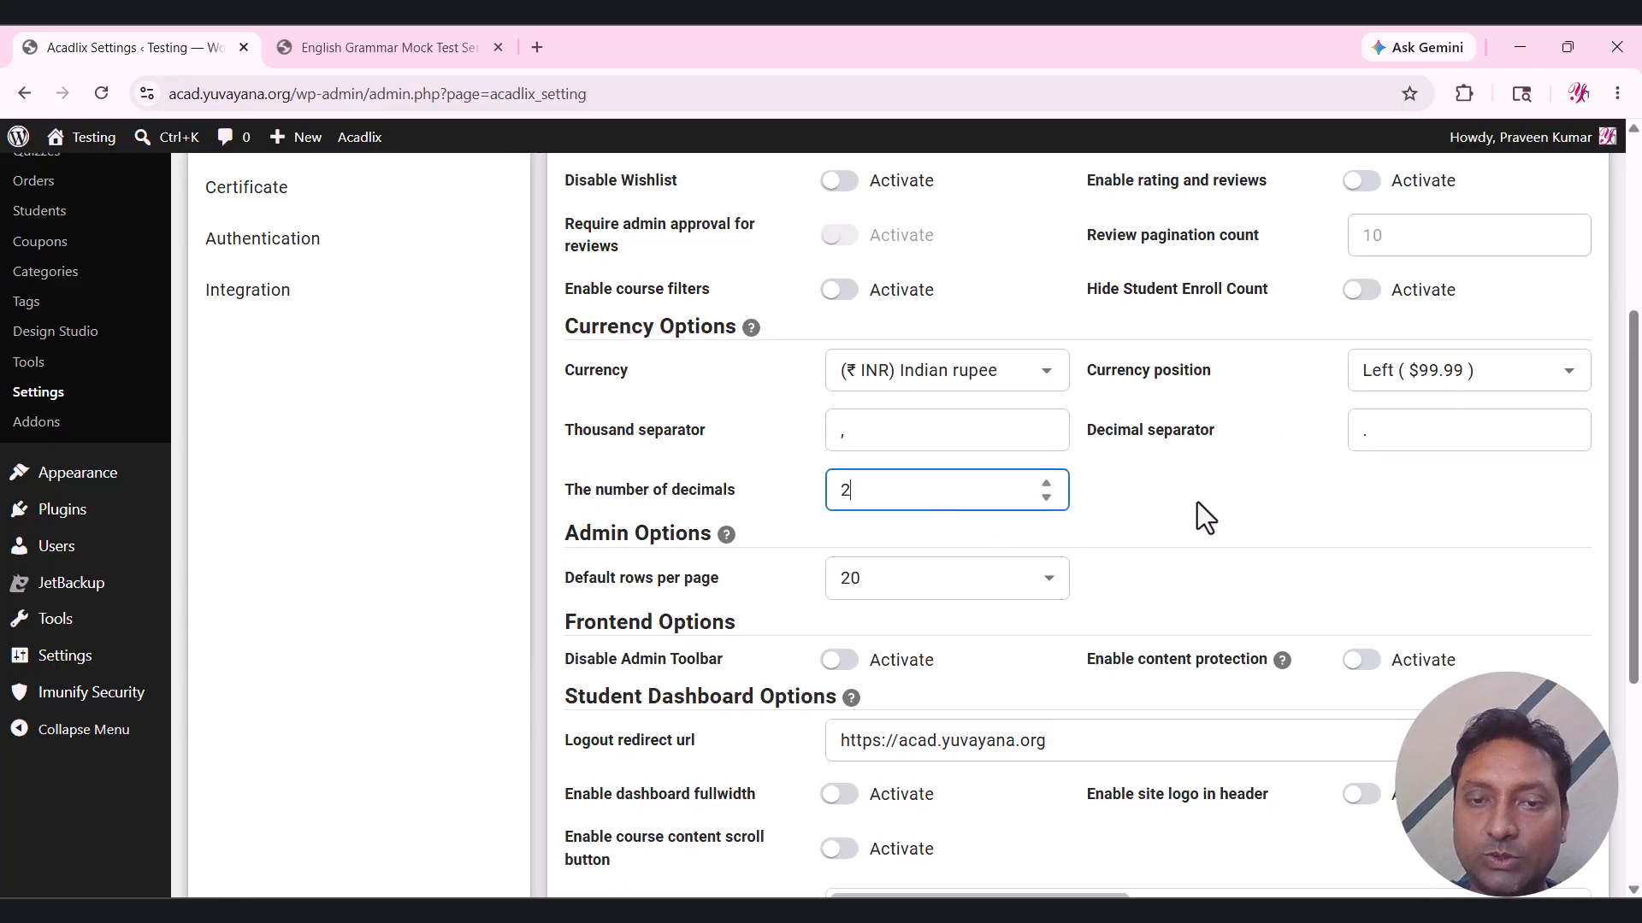
pyautogui.scroll(-3, 1197, 501)
pyautogui.scroll(-2, 761, 552)
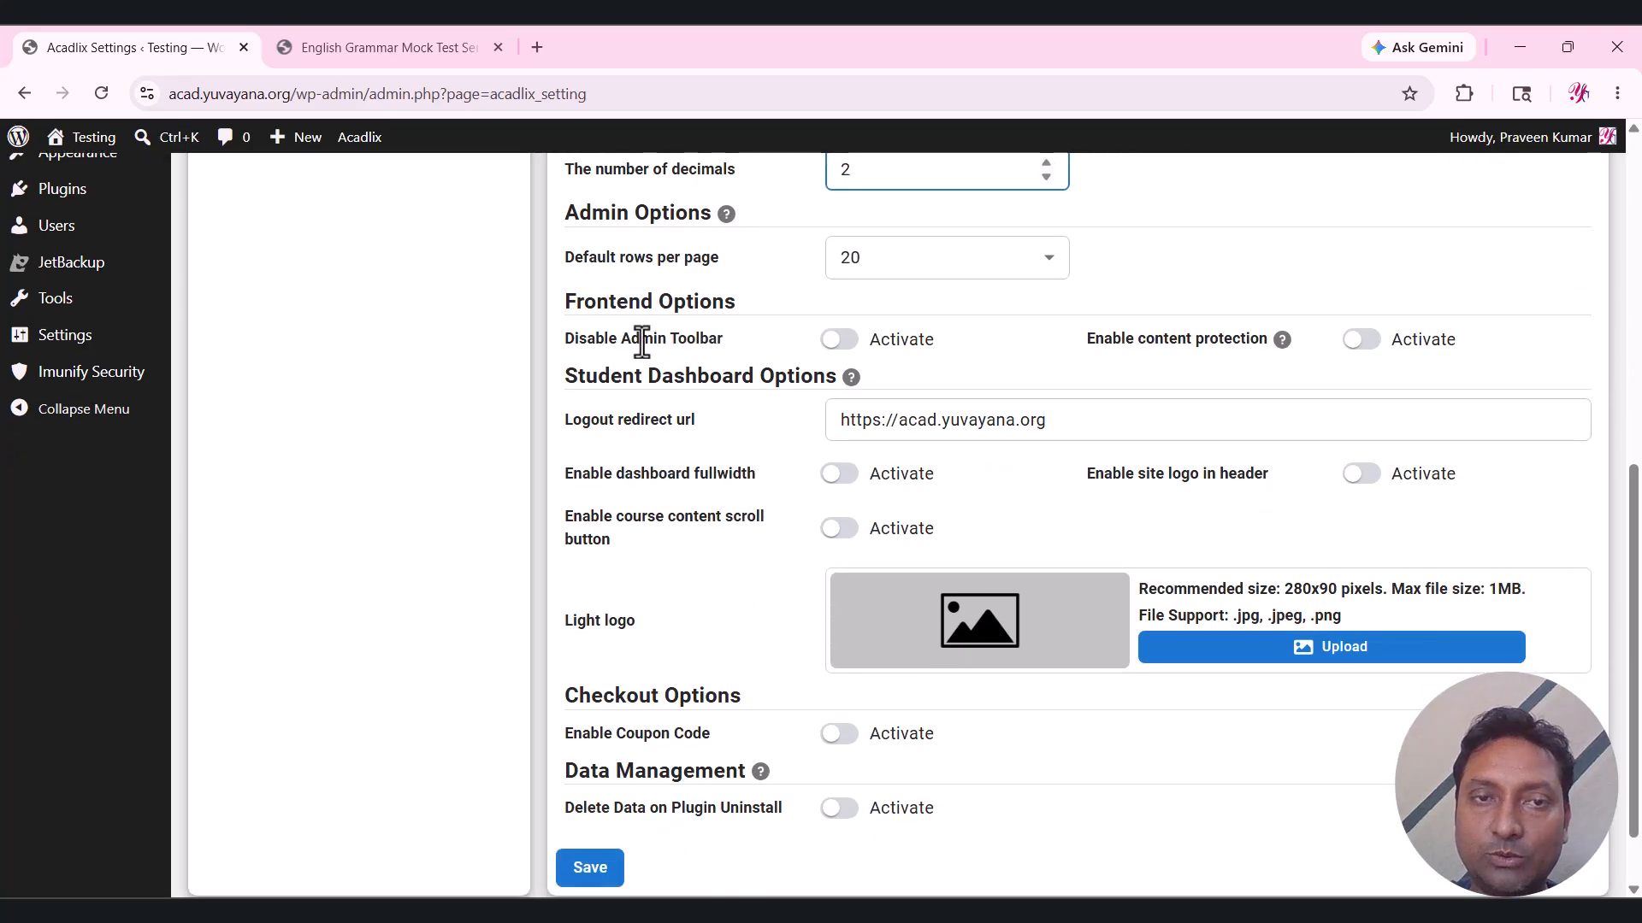
pyautogui.moveTo(561, 342); pyautogui.dragTo(757, 340)
pyautogui.click(758, 340)
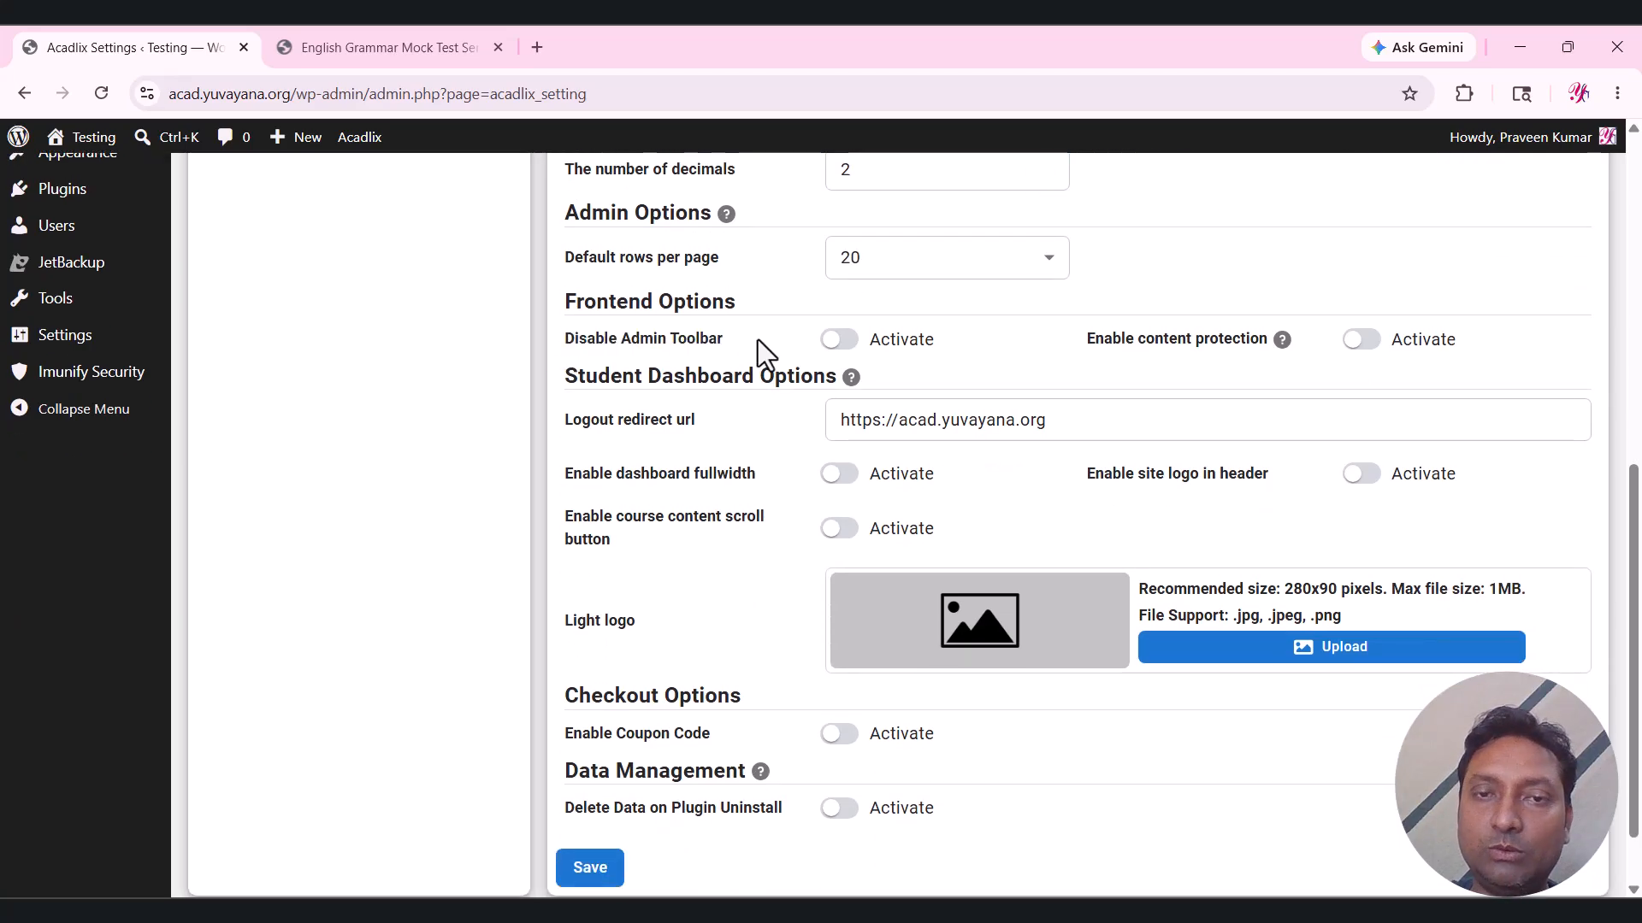
pyautogui.click(900, 340)
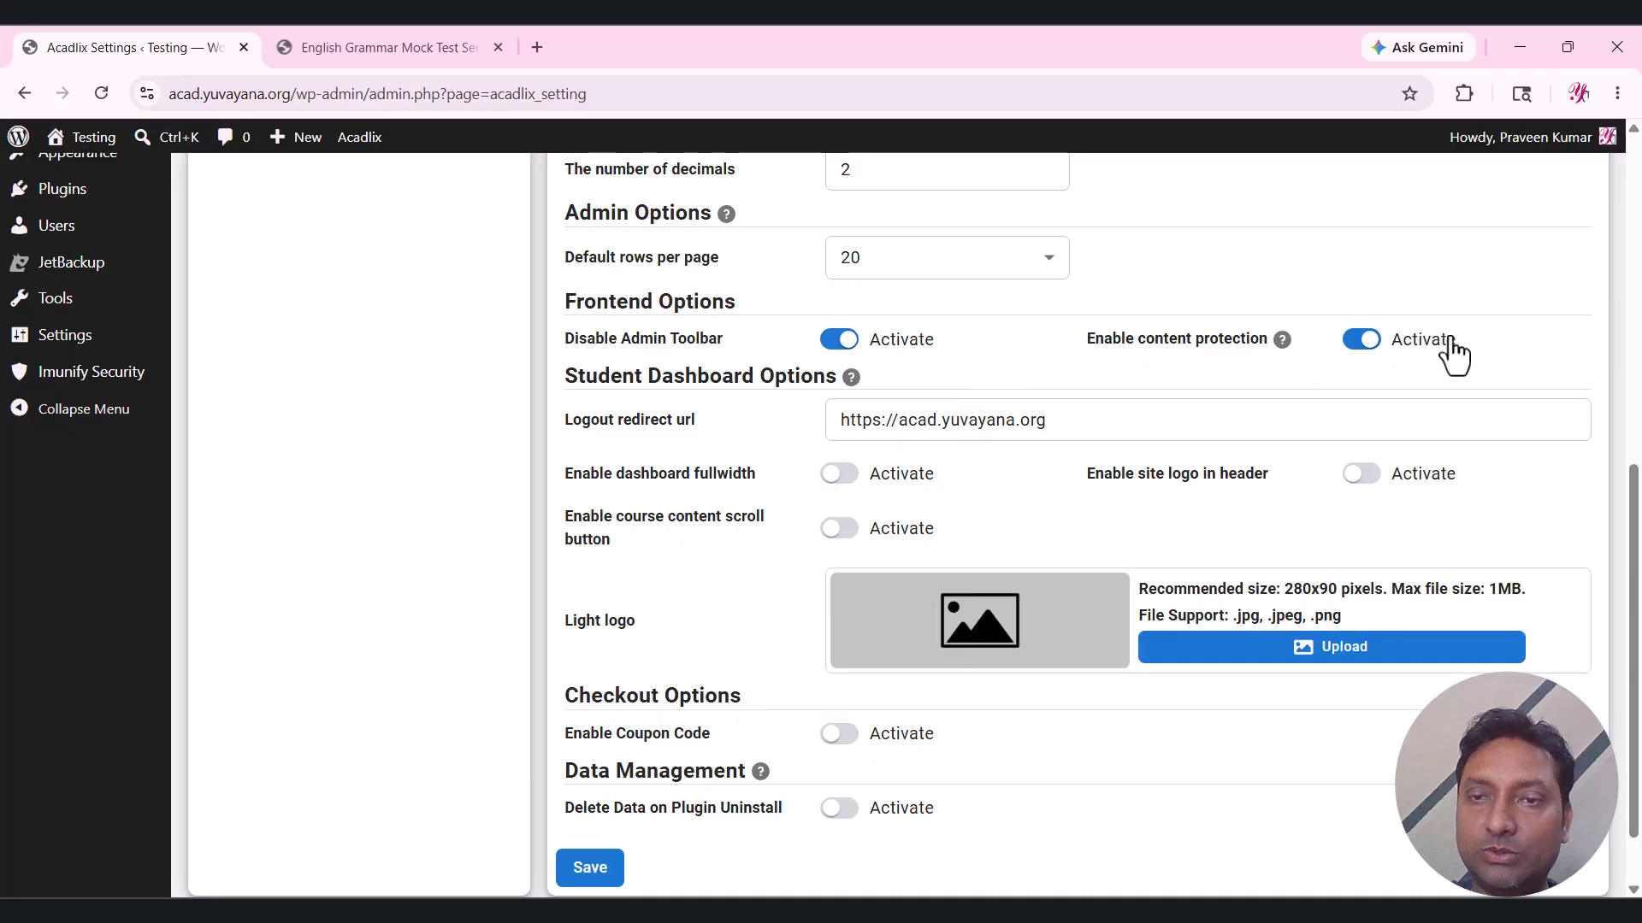
pyautogui.scroll(-1, 731, 441)
pyautogui.scroll(-1, 726, 444)
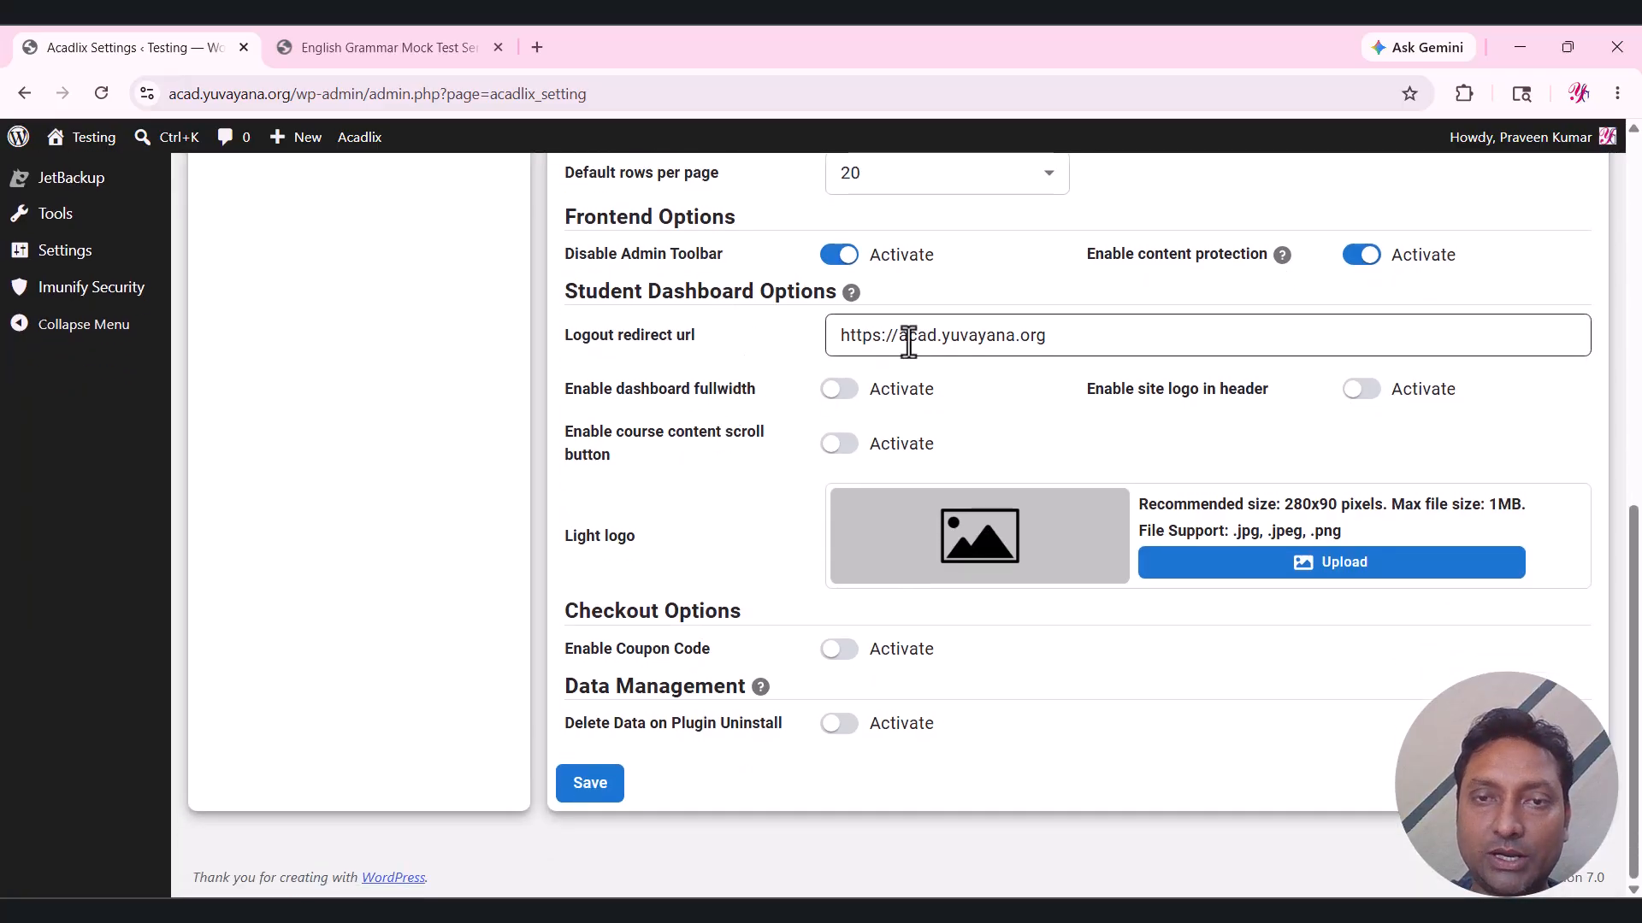
pyautogui.click(1073, 338)
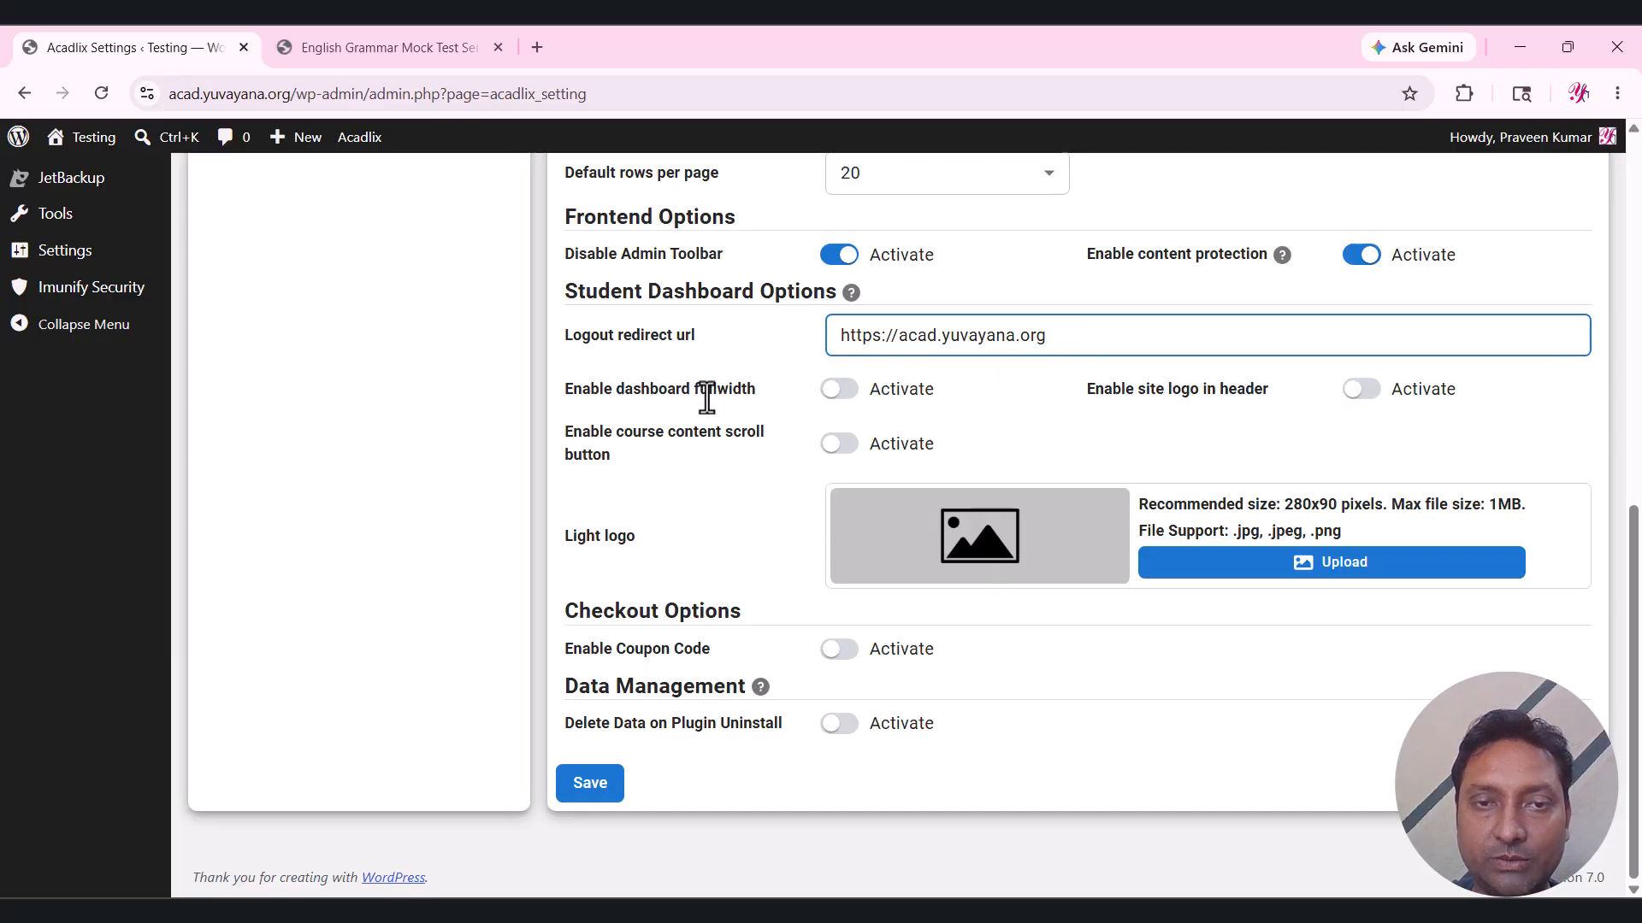
pyautogui.click(874, 393)
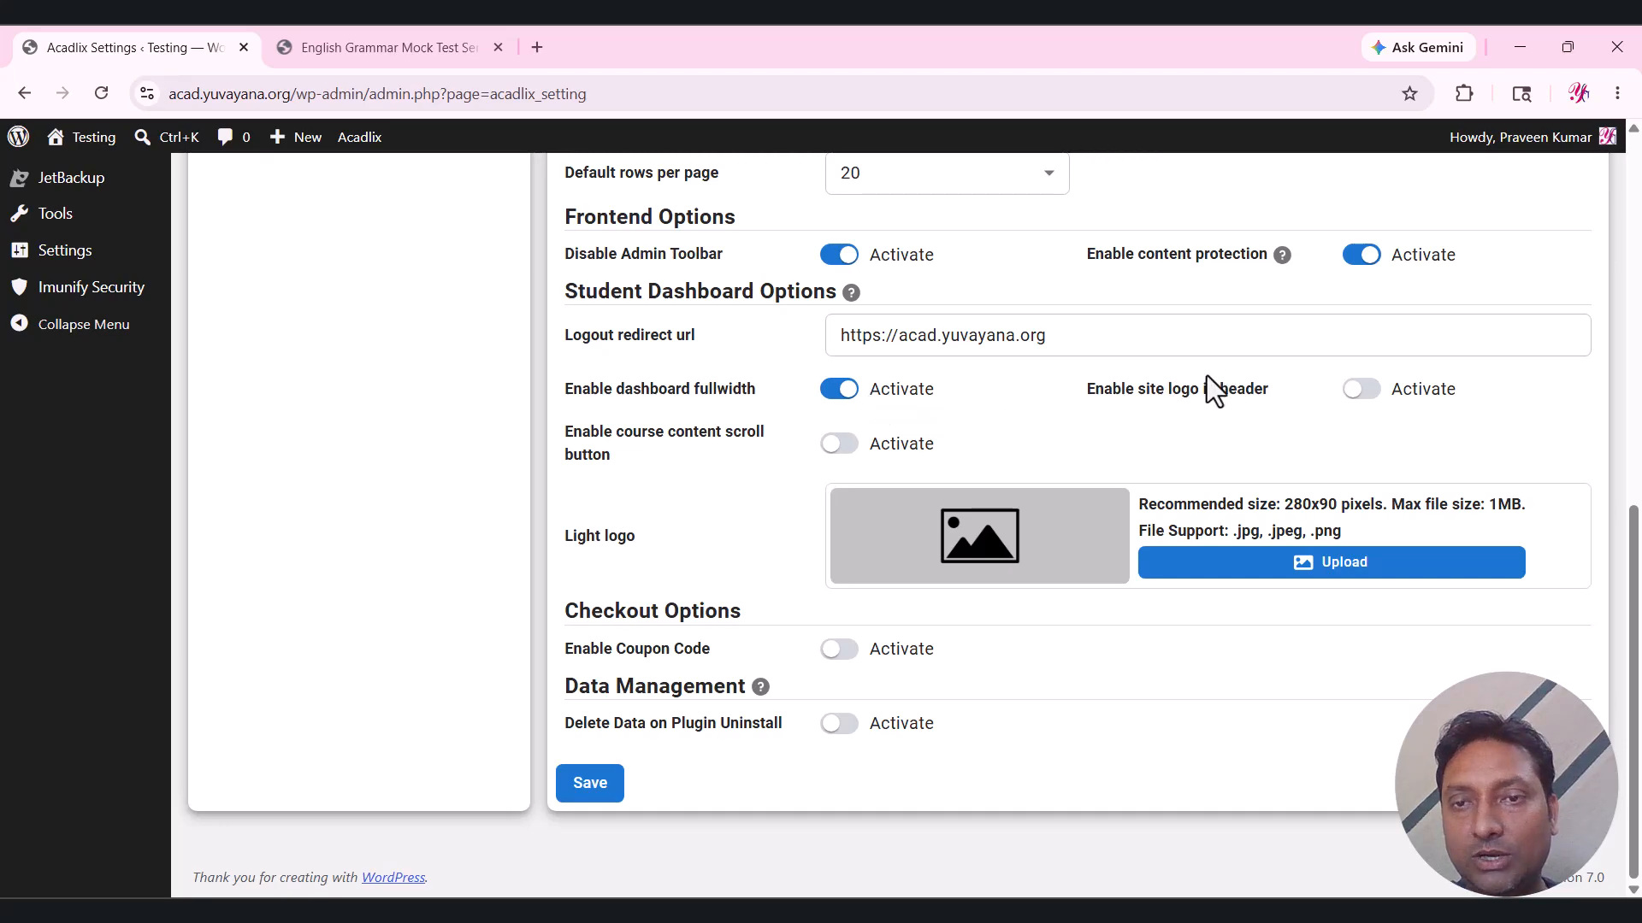
pyautogui.click(1397, 391)
pyautogui.click(1399, 395)
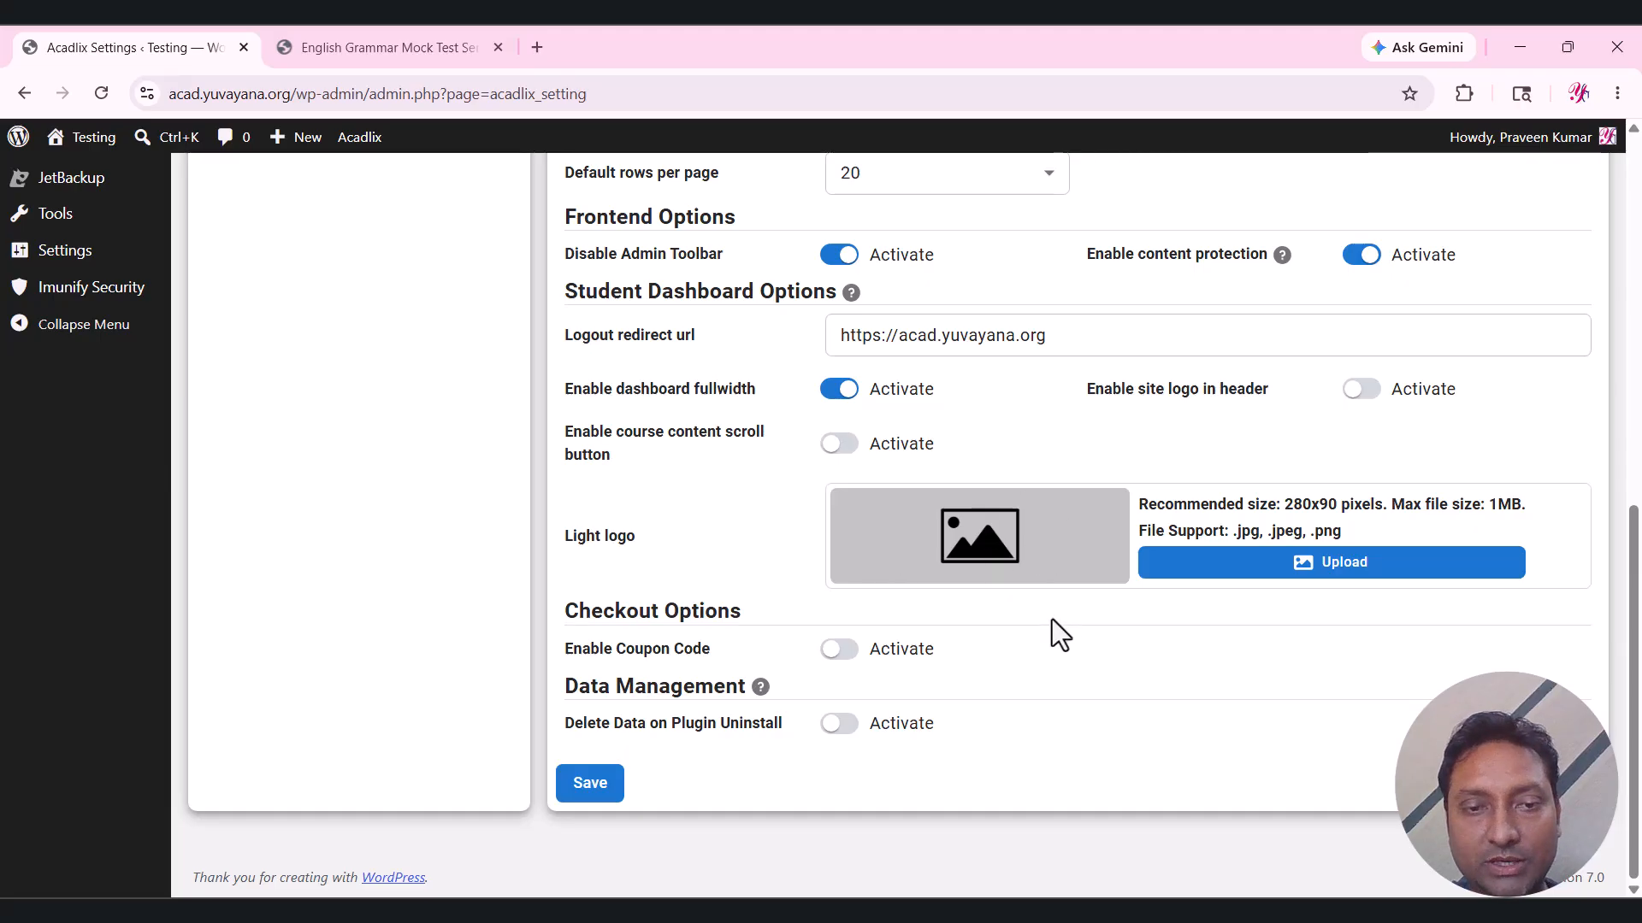
pyautogui.moveTo(575, 648); pyautogui.dragTo(739, 648)
pyautogui.click(739, 648)
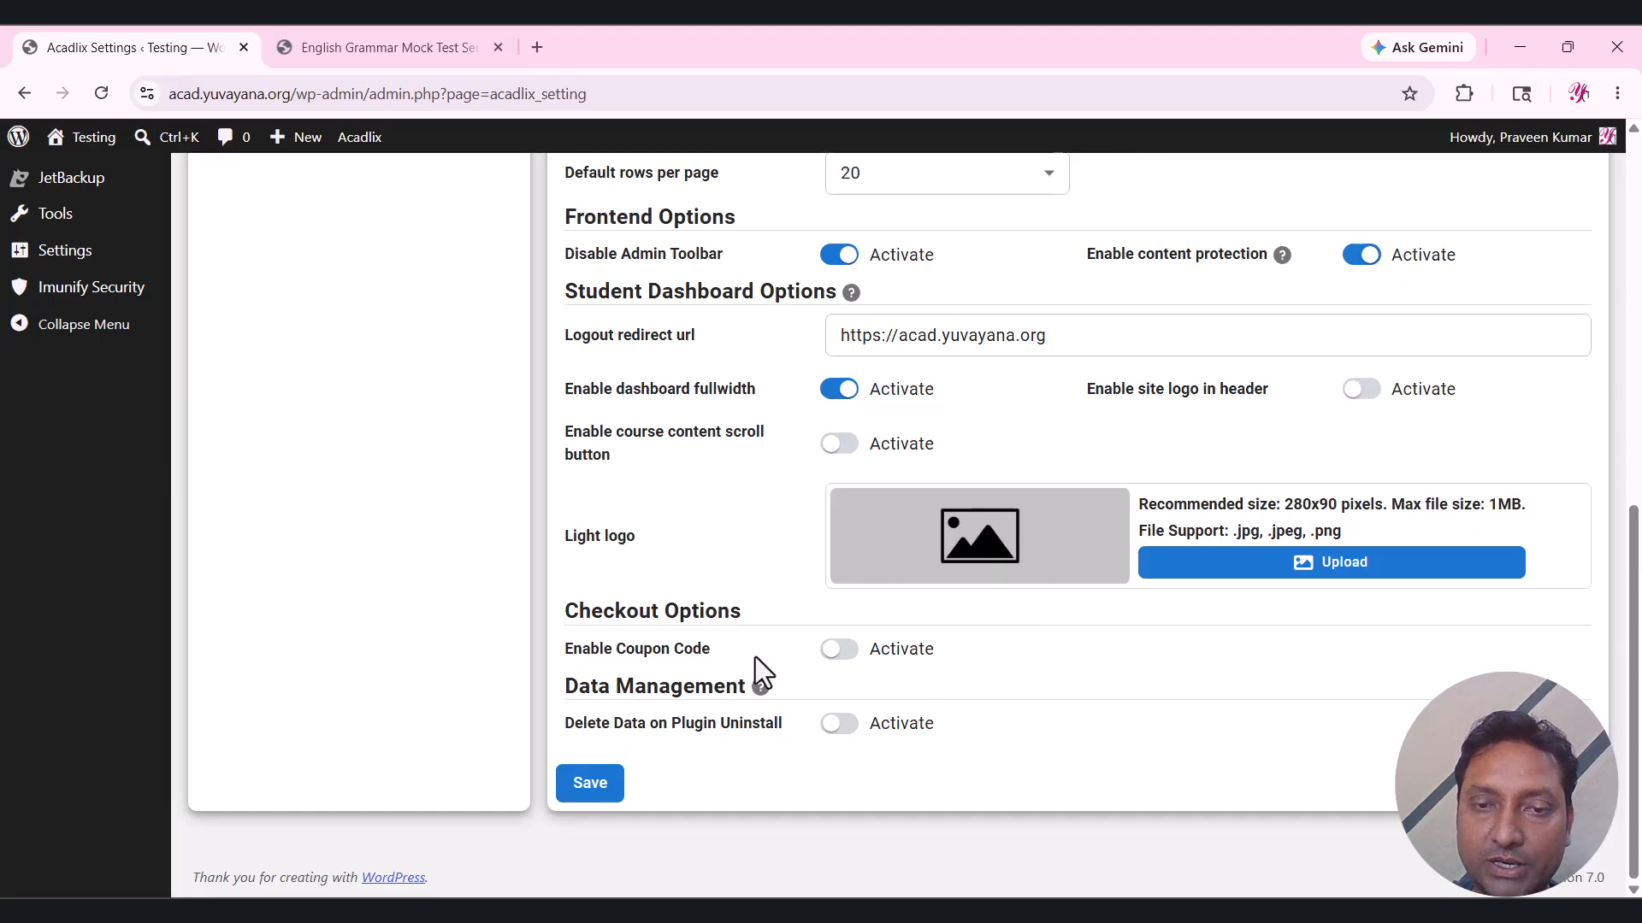
pyautogui.click(880, 657)
pyautogui.click(592, 787)
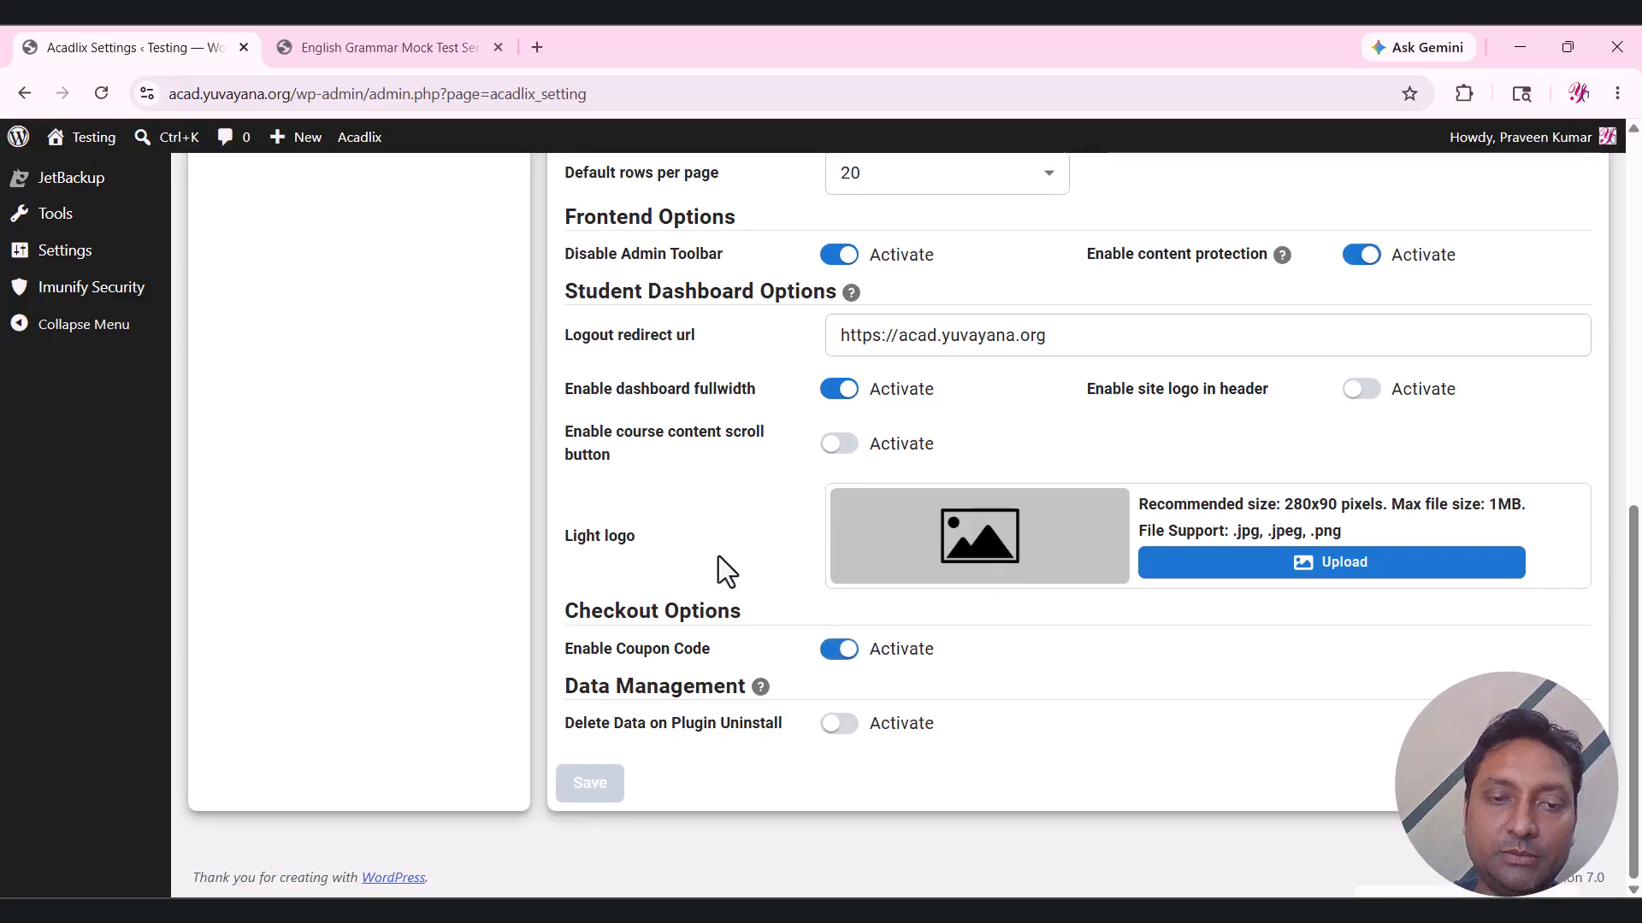
pyautogui.scroll(6, 691, 538)
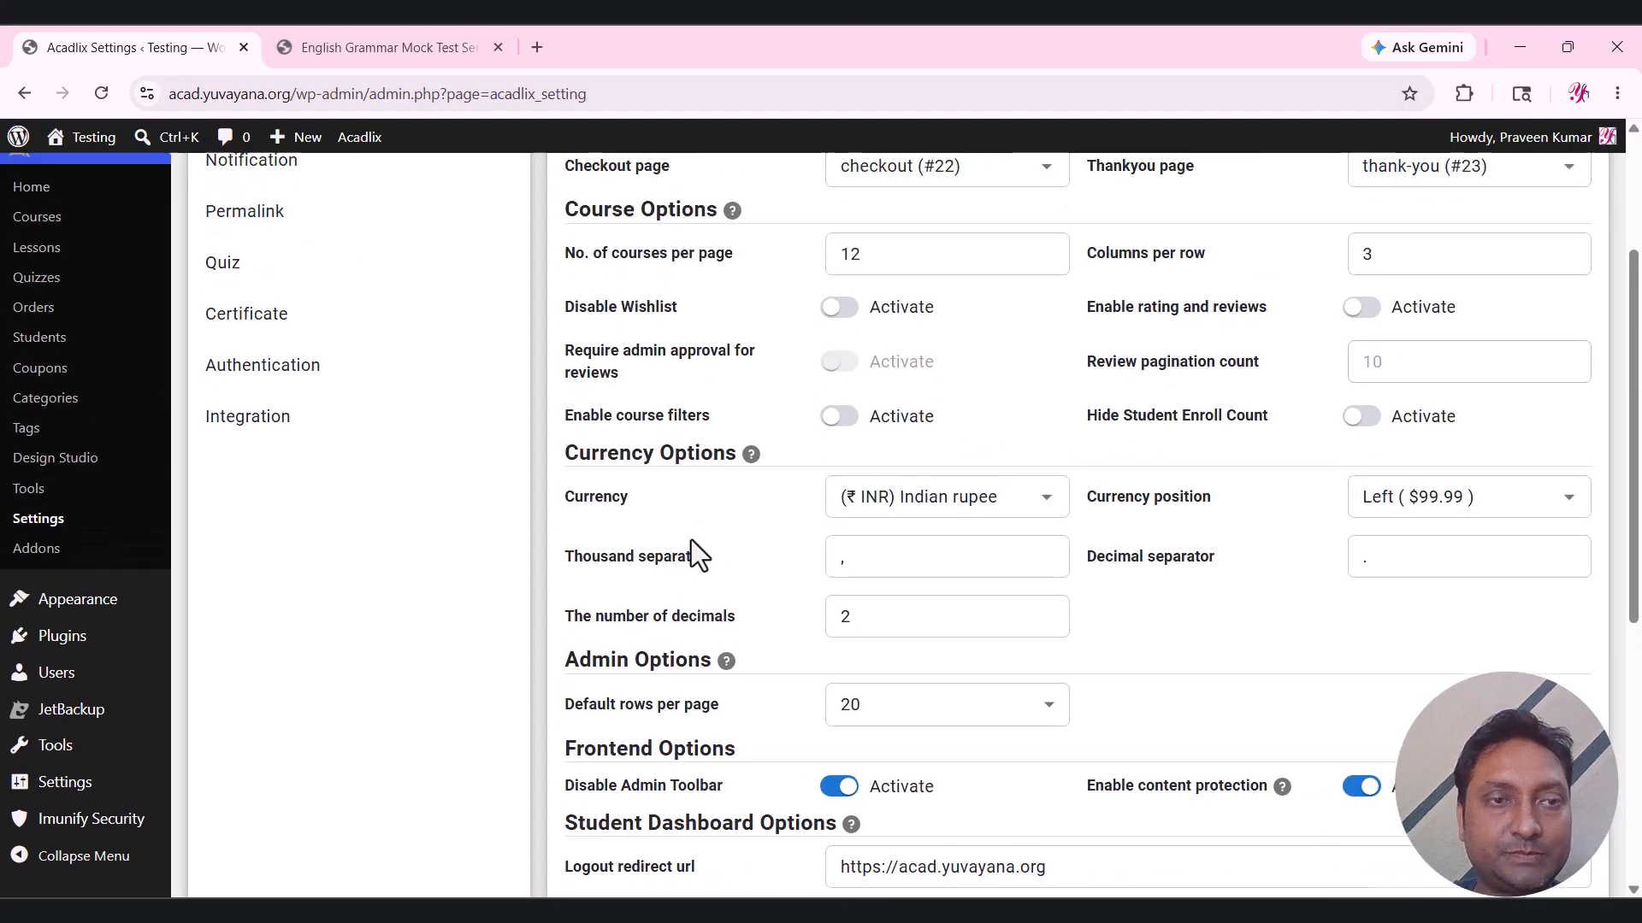
pyautogui.scroll(3, 691, 541)
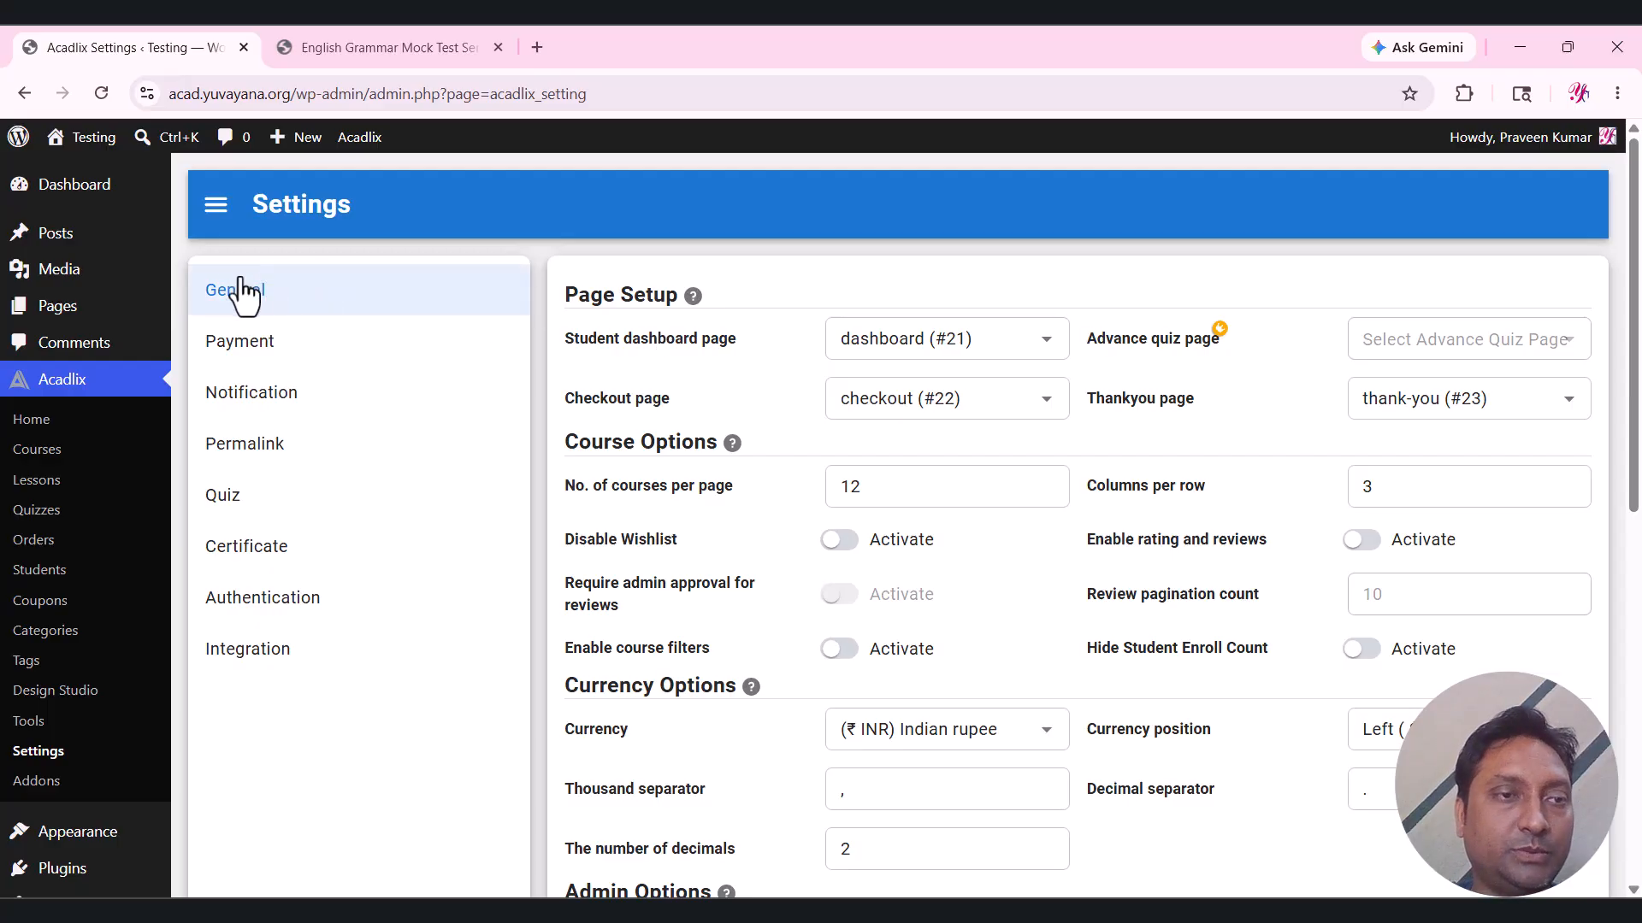
# Open the course's live page in its own tab to check the ₹90.00 price, then return to Settings.
pyautogui.middleClick(145, 449)
pyautogui.click(634, 53)
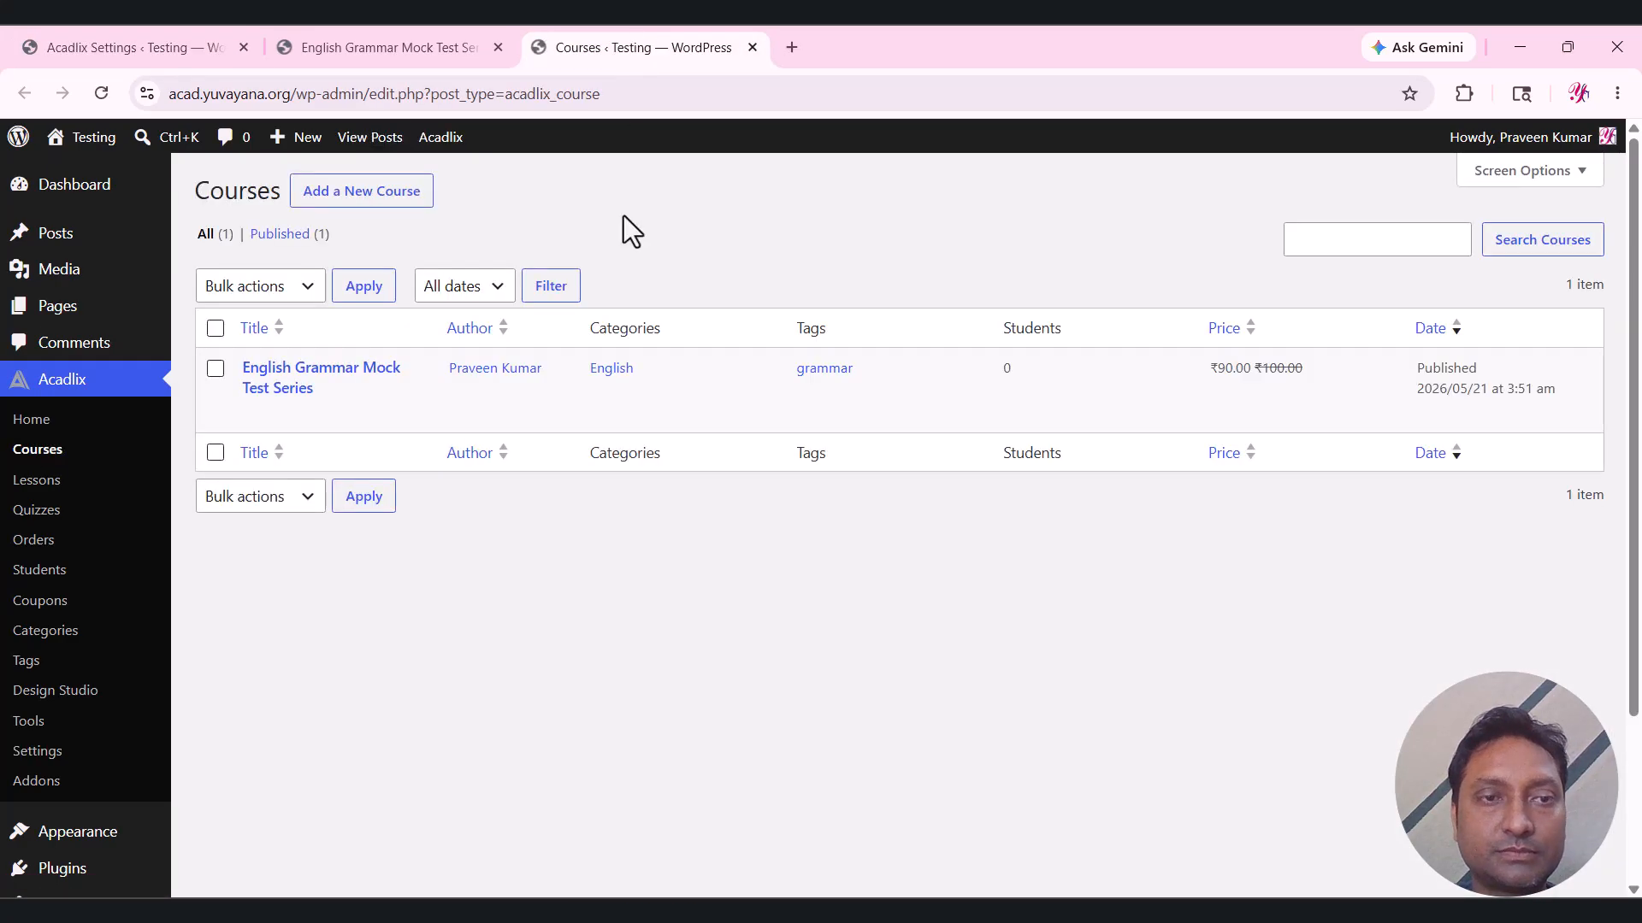
pyautogui.middleClick(405, 416)
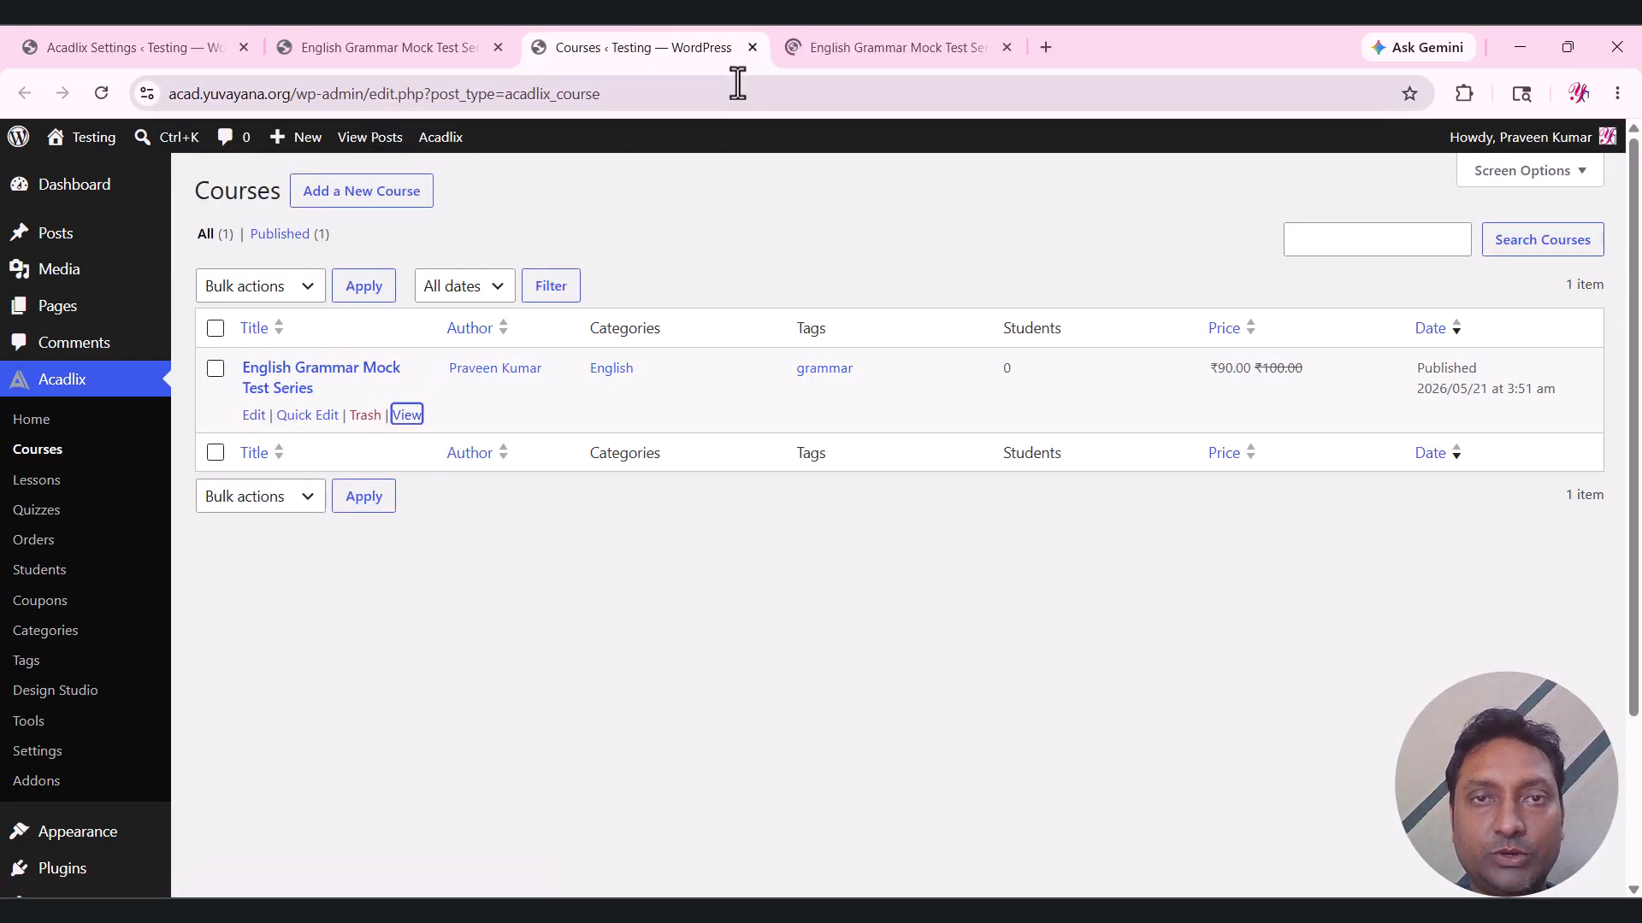
pyautogui.click(753, 48)
pyautogui.scroll(-1, 665, 291)
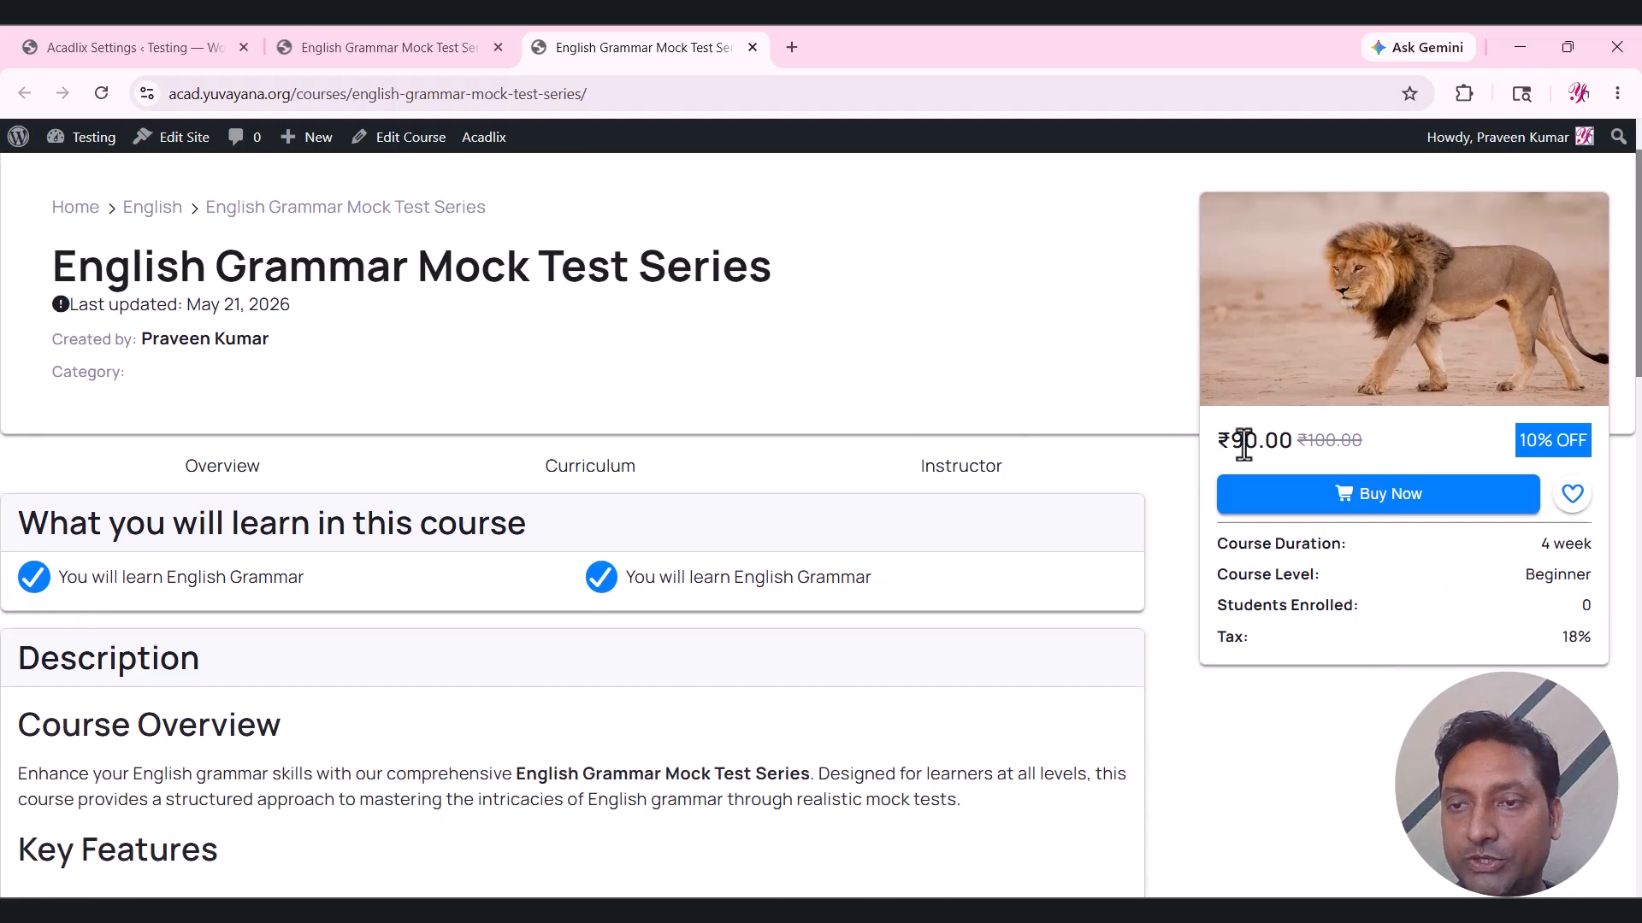
pyautogui.scroll(1, 586, 416)
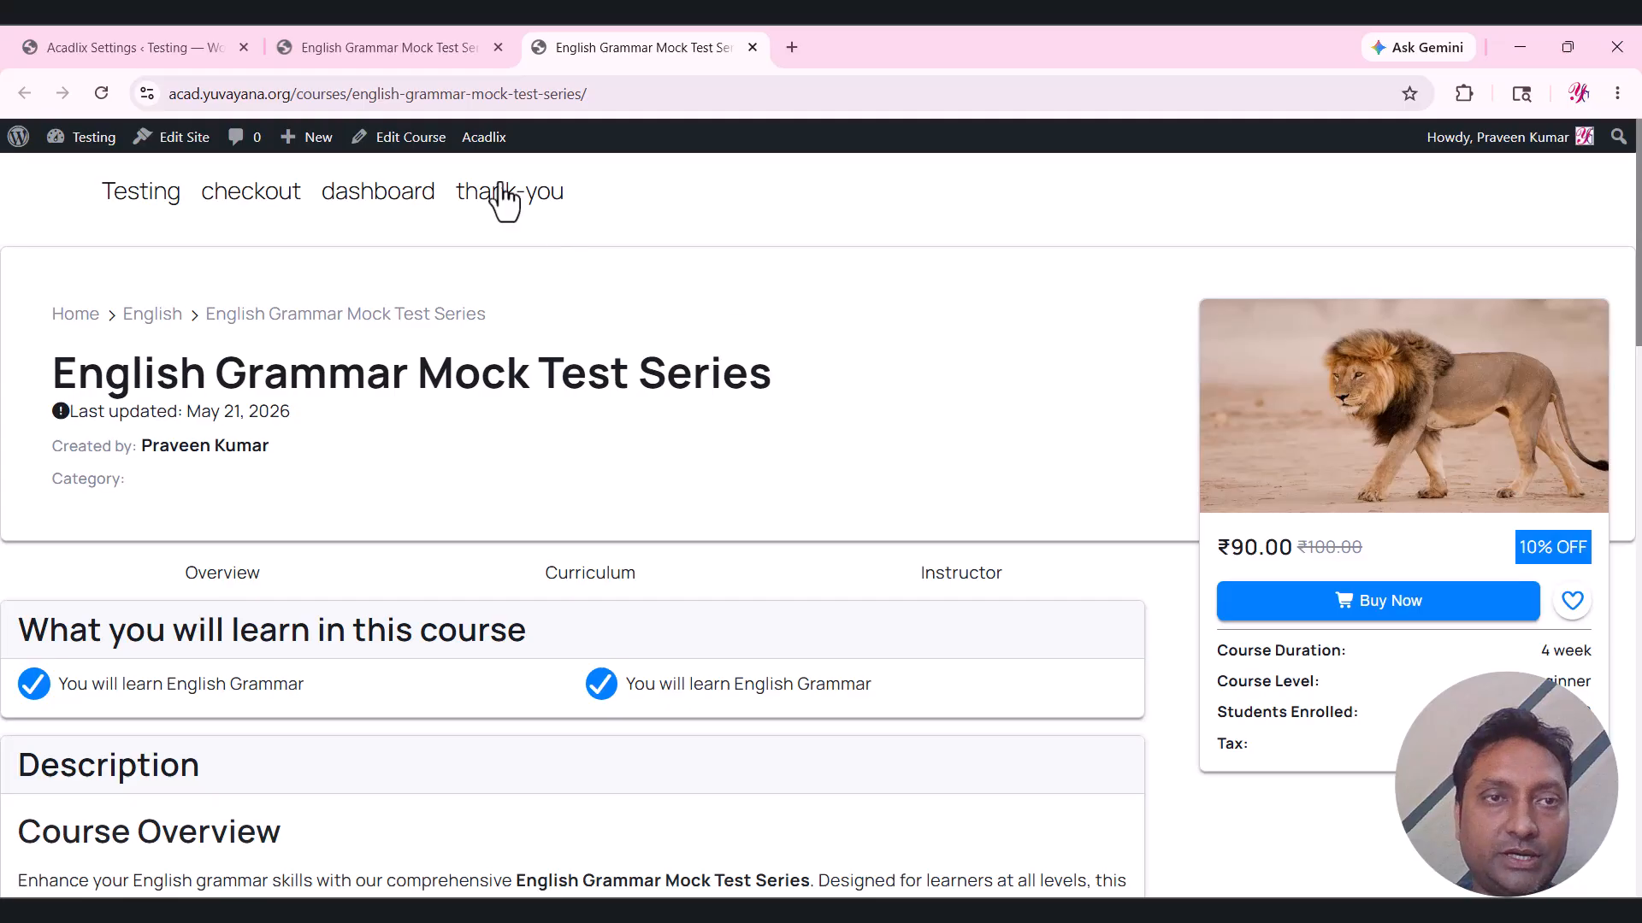
pyautogui.click(183, 34)
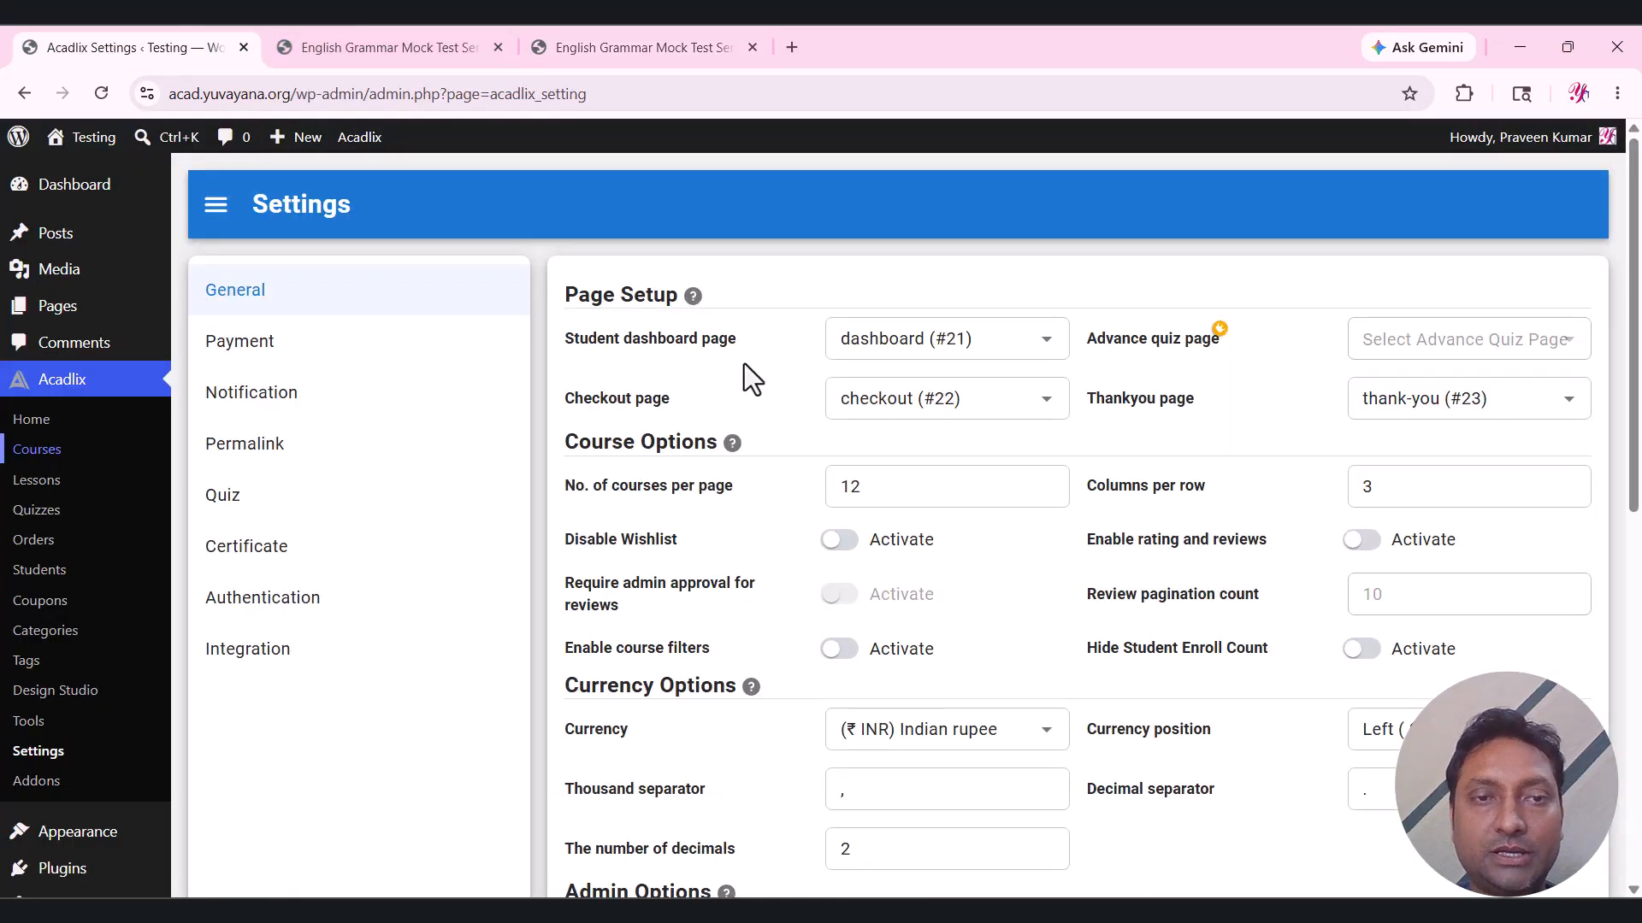
# Show the Payment settings and point out the PayU and Offline Payment gateways.
pyautogui.click(257, 370)
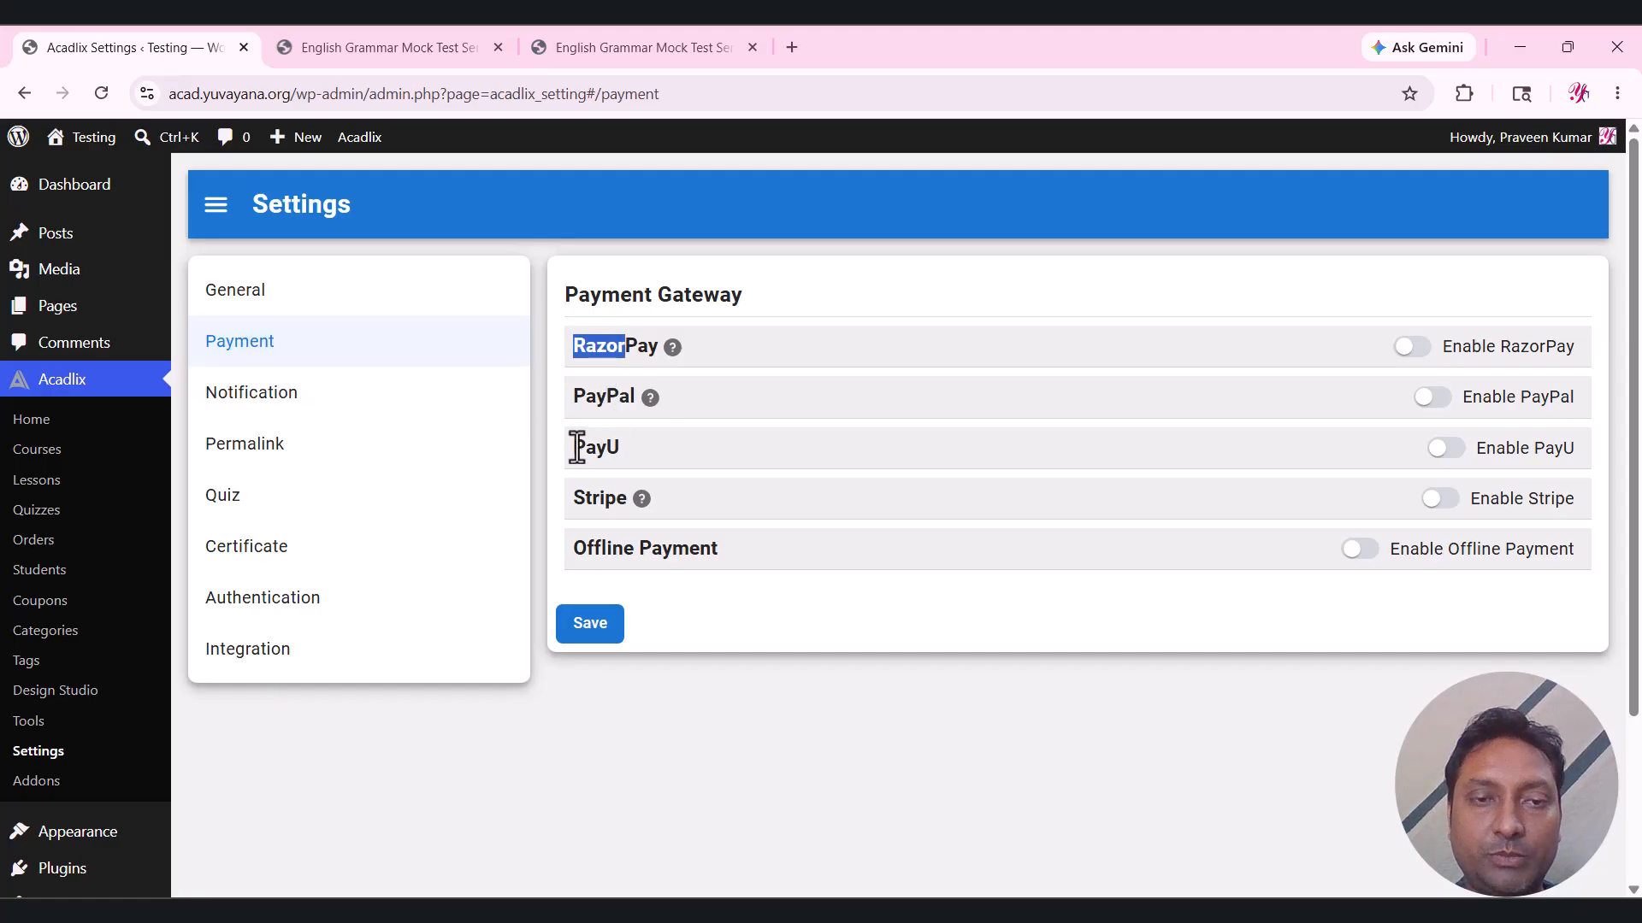
pyautogui.moveTo(572, 447); pyautogui.dragTo(638, 466)
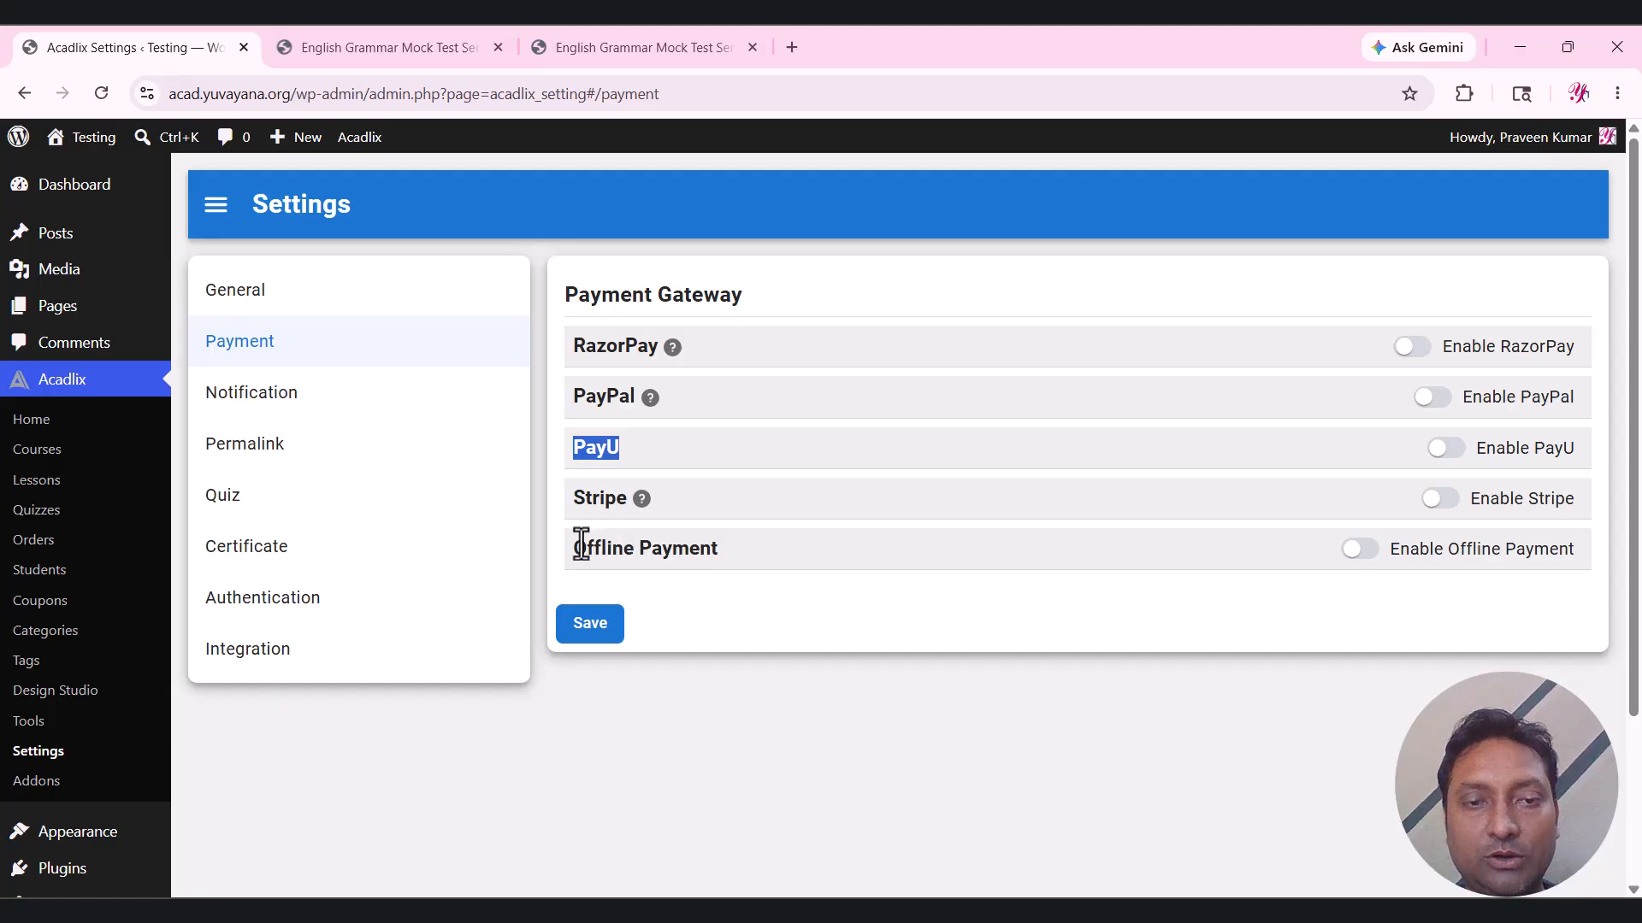
pyautogui.moveTo(571, 548); pyautogui.dragTo(710, 548)
pyautogui.click(759, 588)
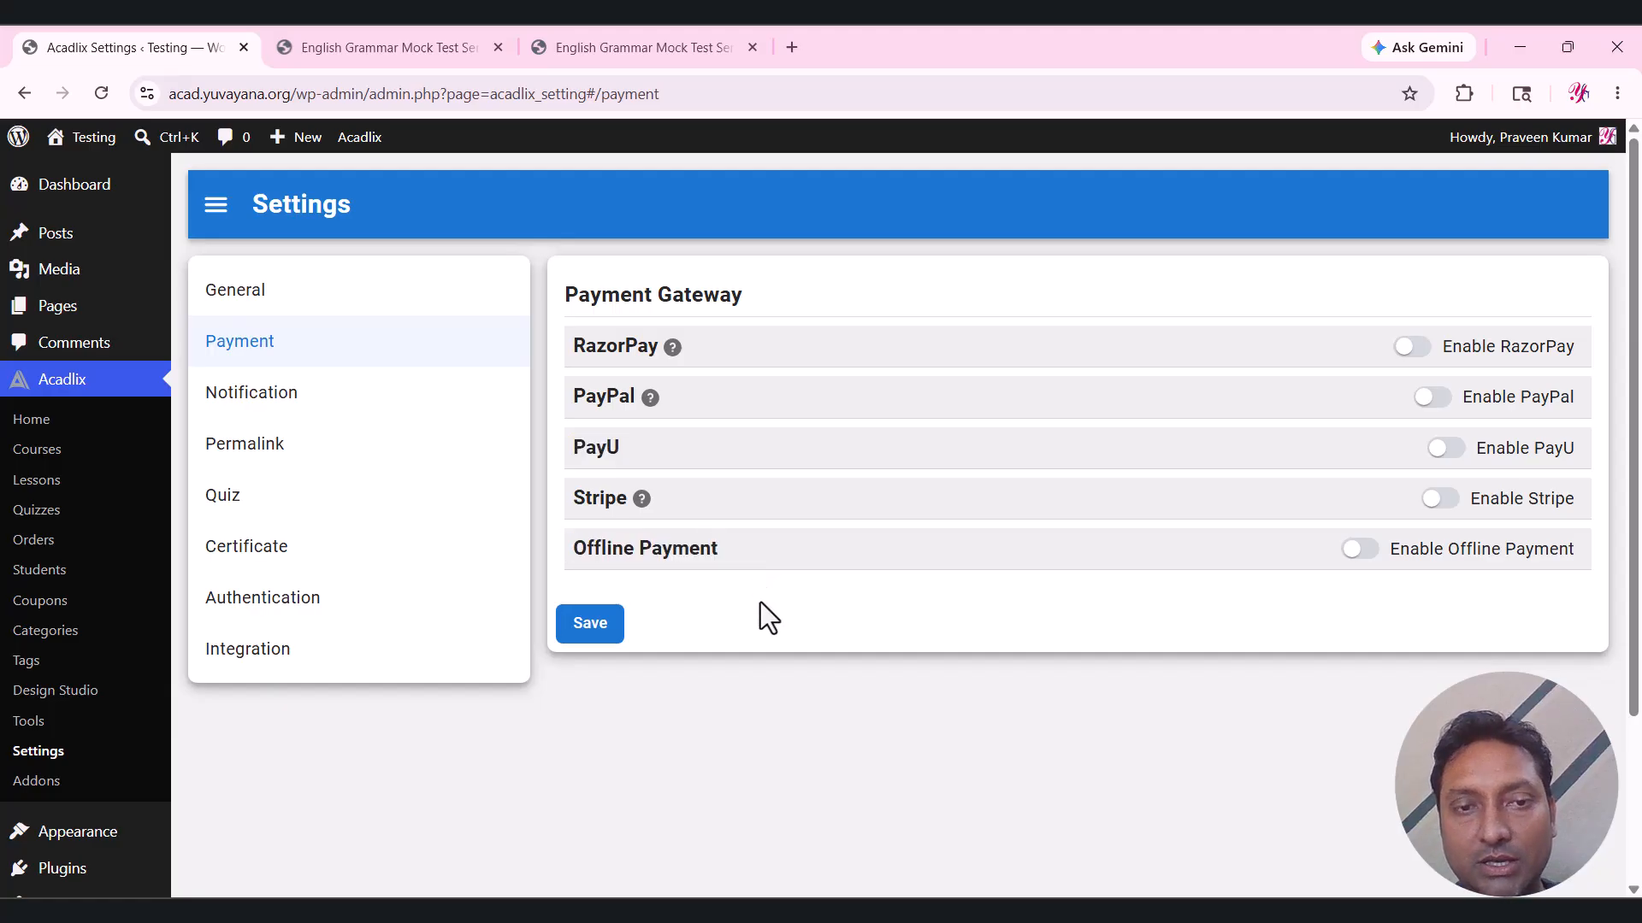
# Switch on the Enable Offline Payment and Enable RazorPay toggles.
pyautogui.click(1361, 549)
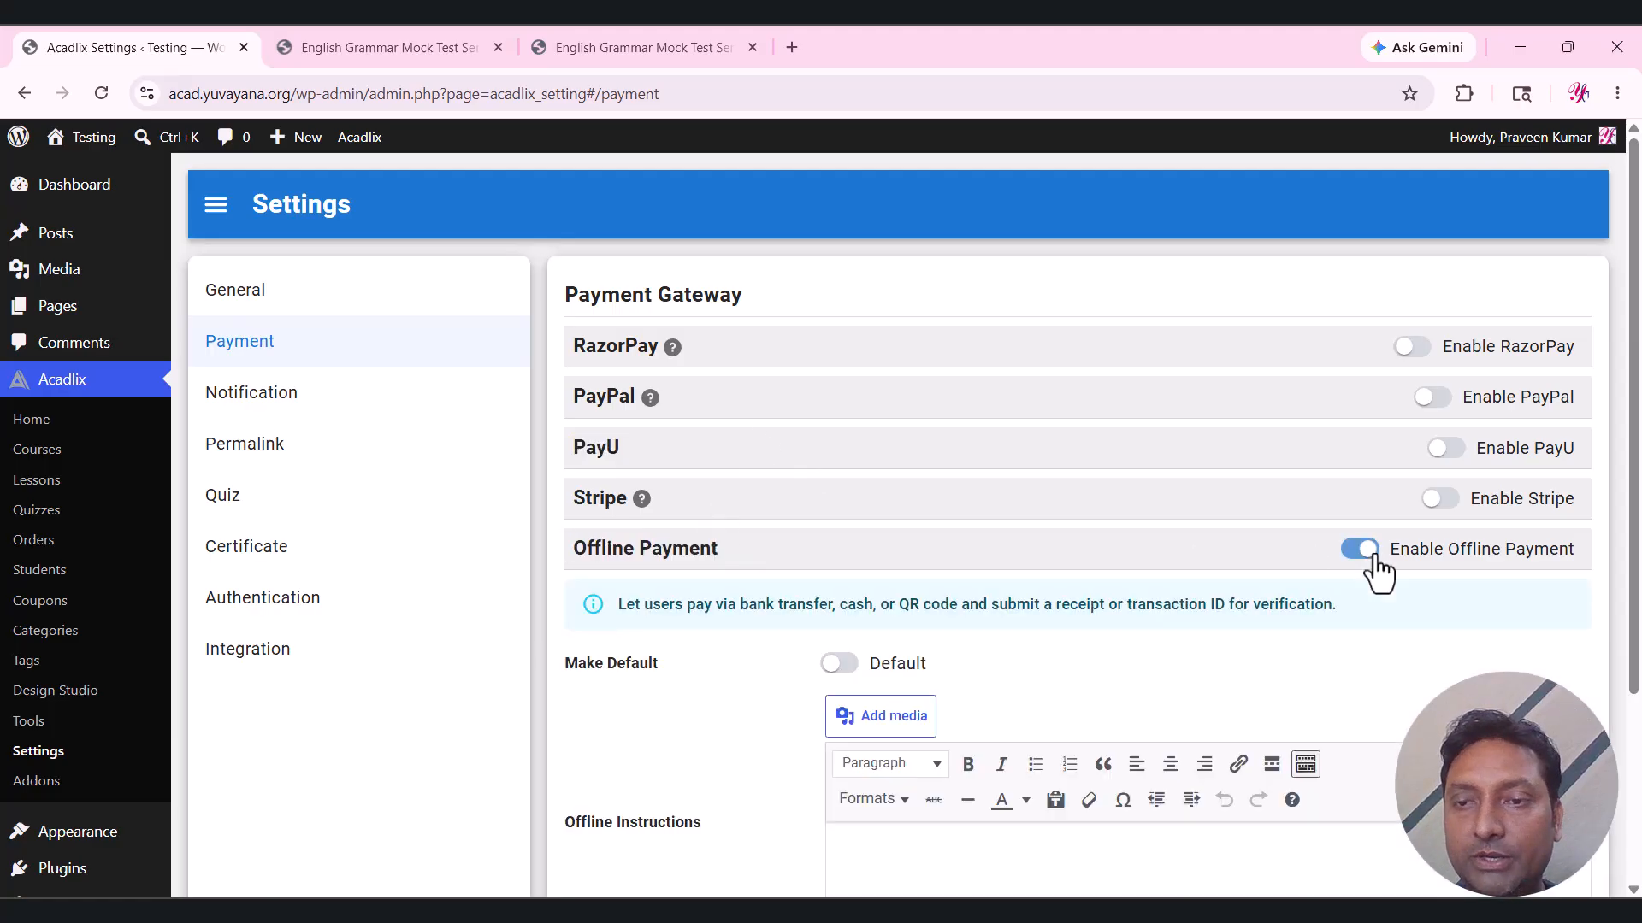
pyautogui.scroll(-1, 1033, 520)
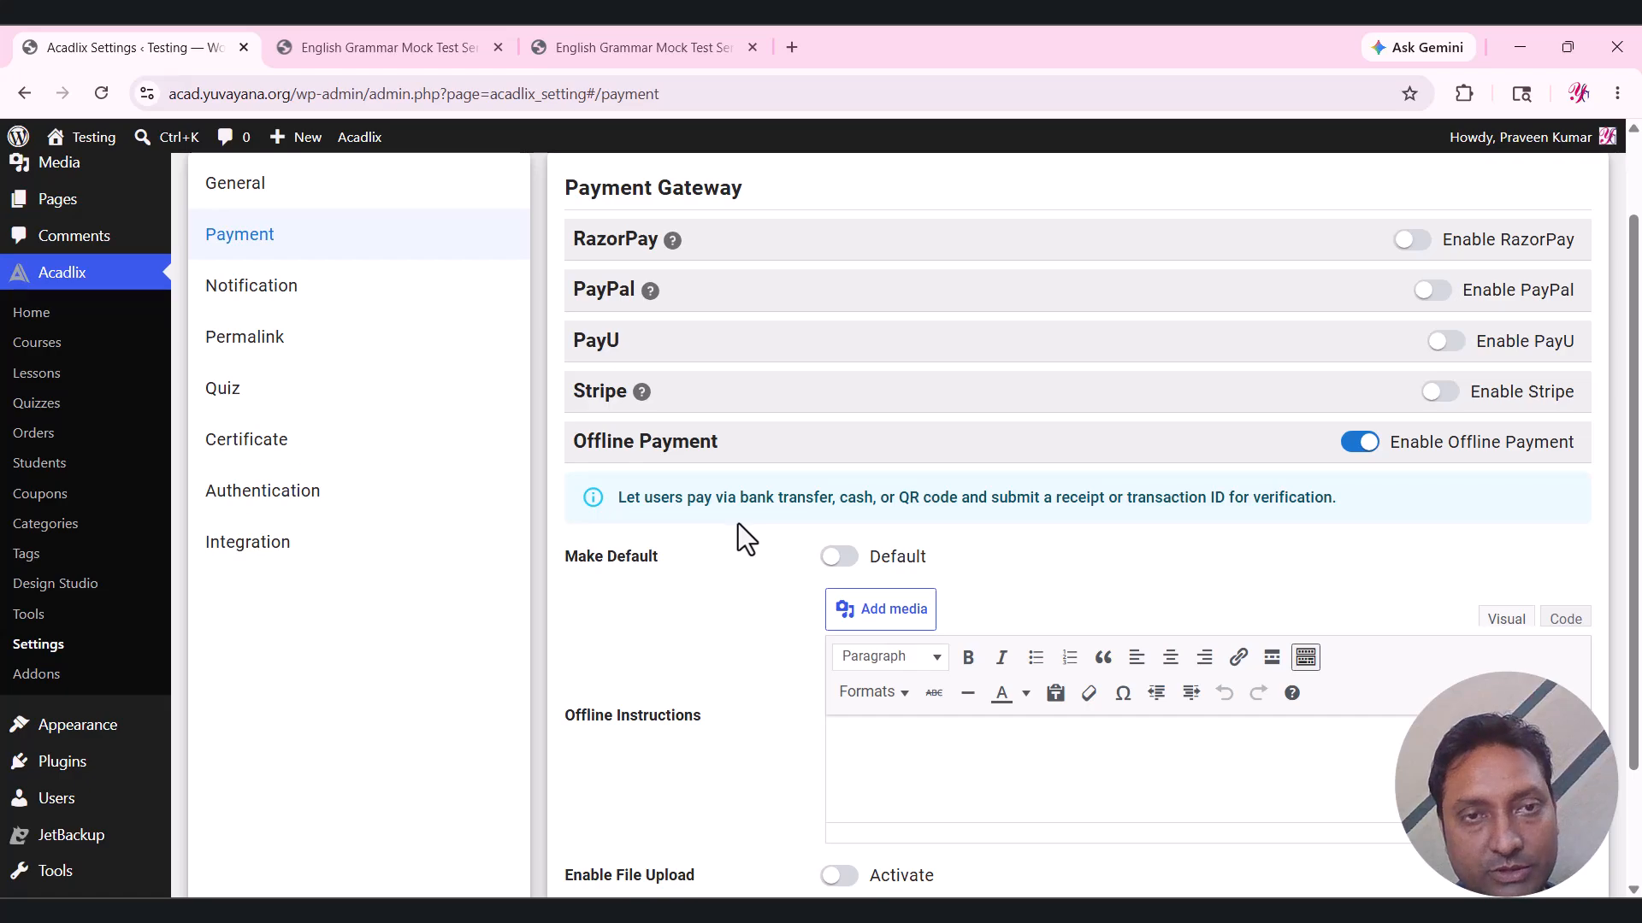
pyautogui.scroll(1, 737, 523)
pyautogui.click(1415, 349)
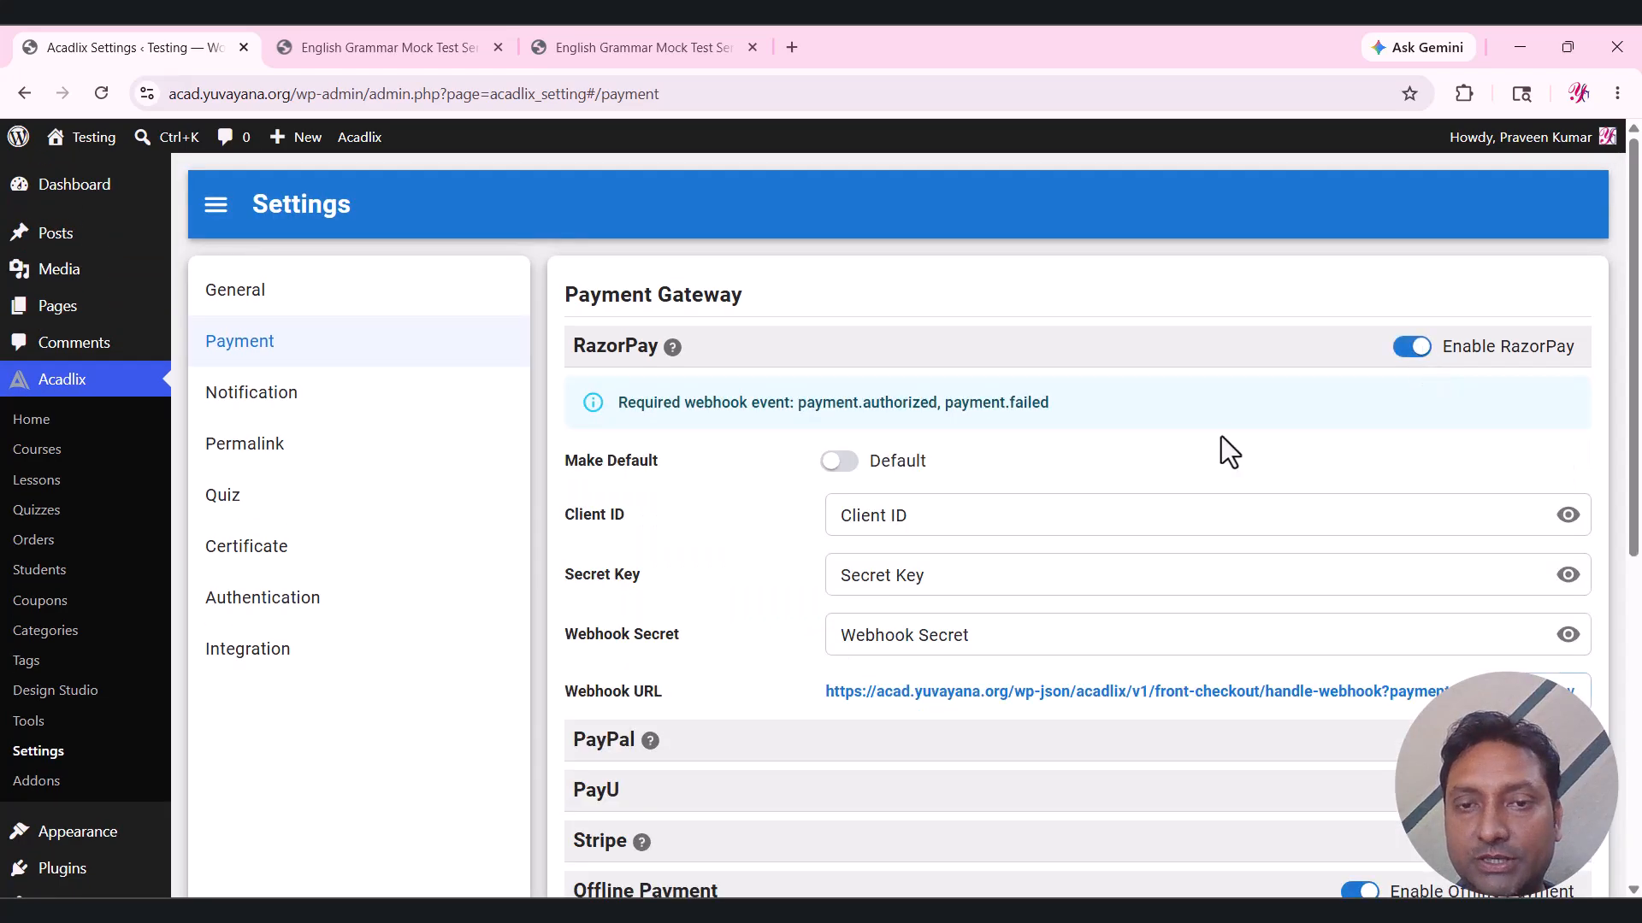
pyautogui.scroll(-1, 1197, 453)
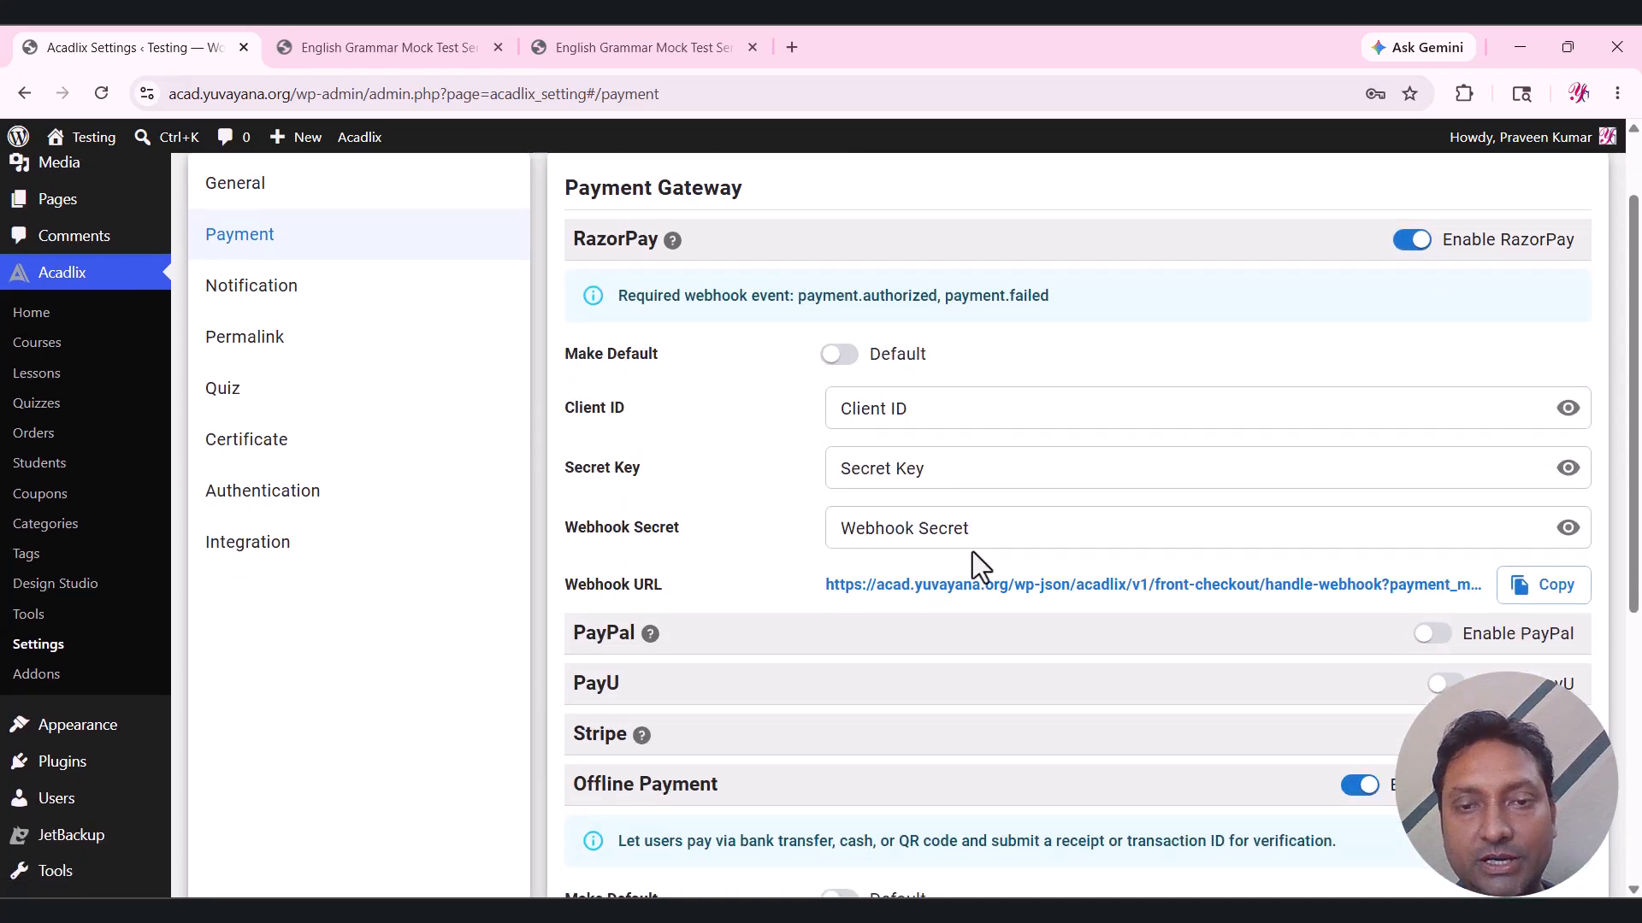
pyautogui.scroll(-2, 972, 552)
pyautogui.scroll(2, 951, 490)
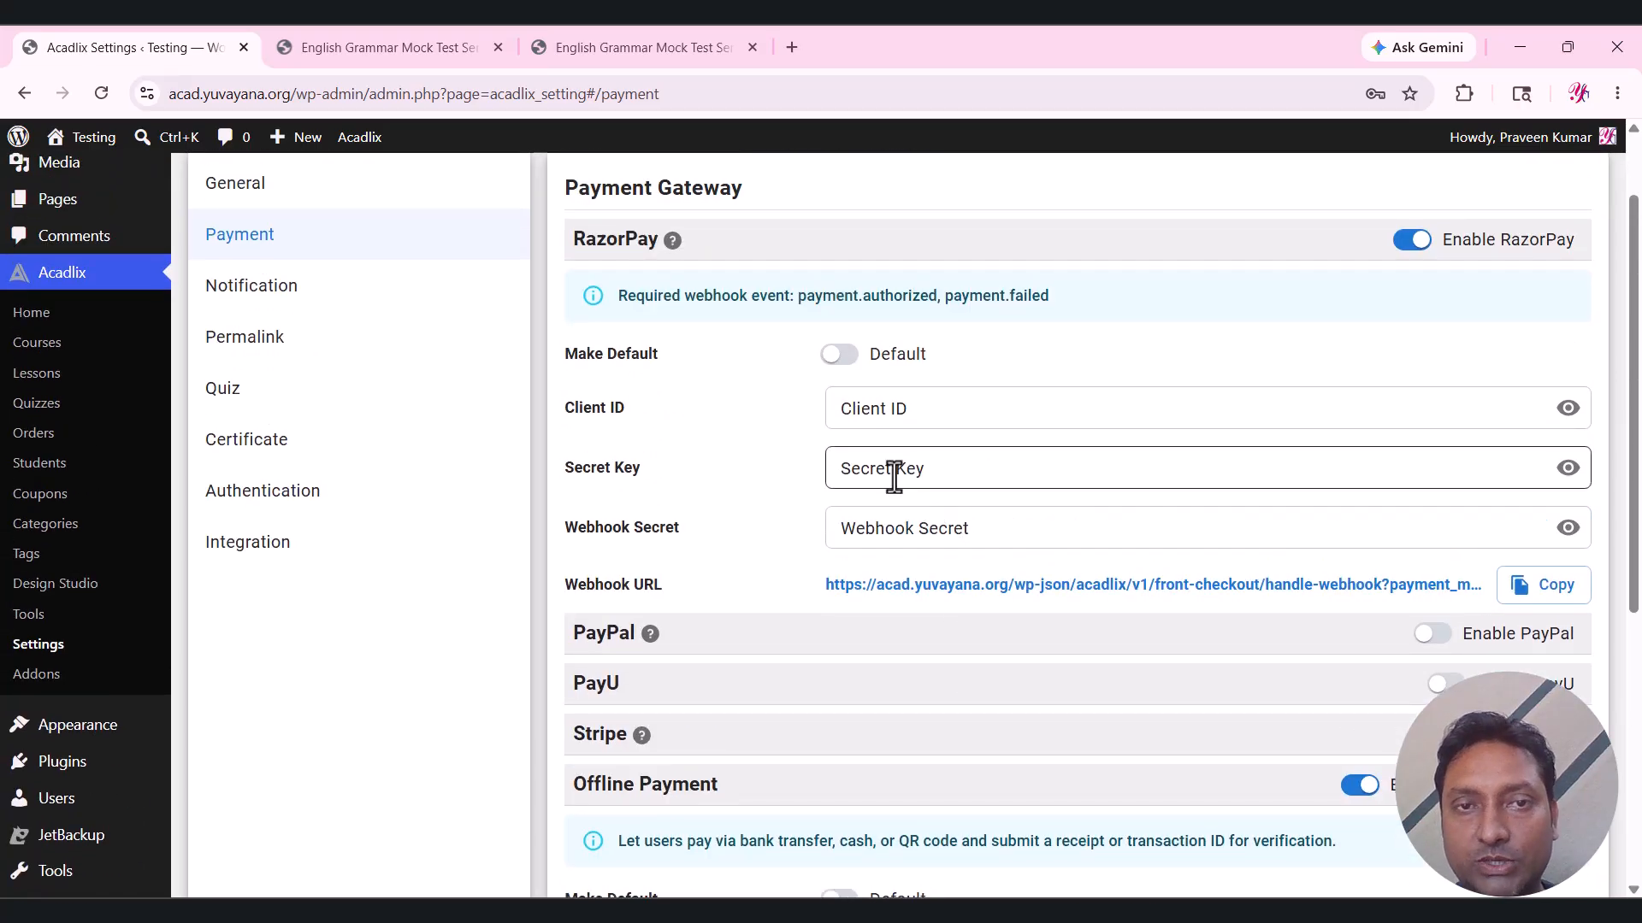
pyautogui.scroll(1, 894, 470)
pyautogui.moveTo(680, 370)
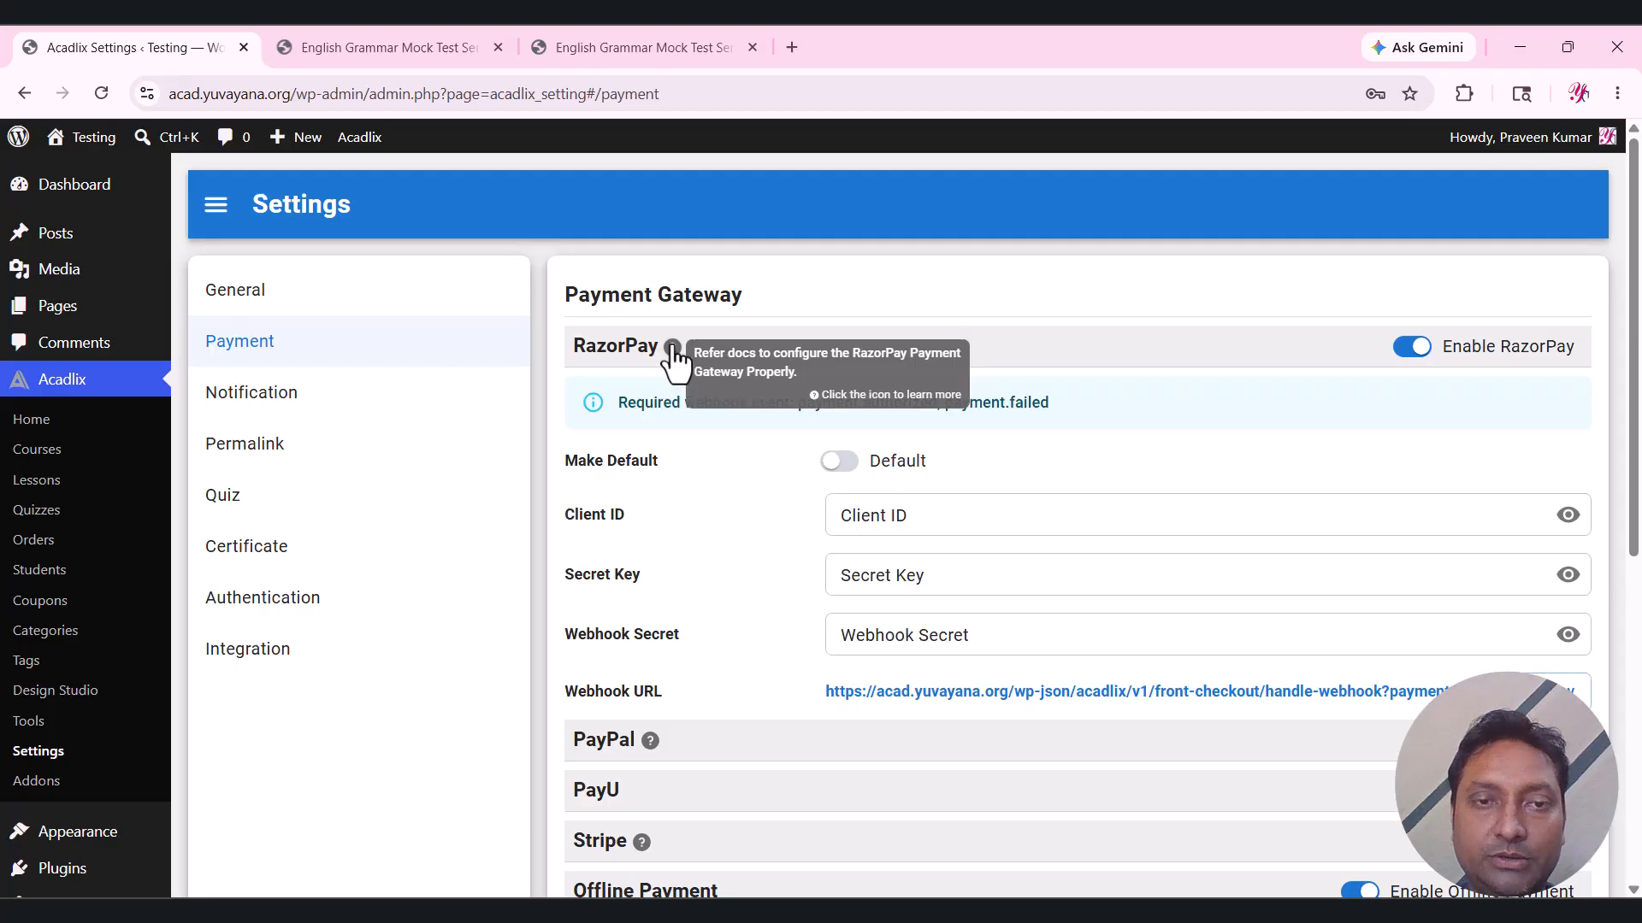
# Read the RazorPay integration guide in the Acadlix docs, then return to the Payment settings.
pyautogui.click(673, 349)
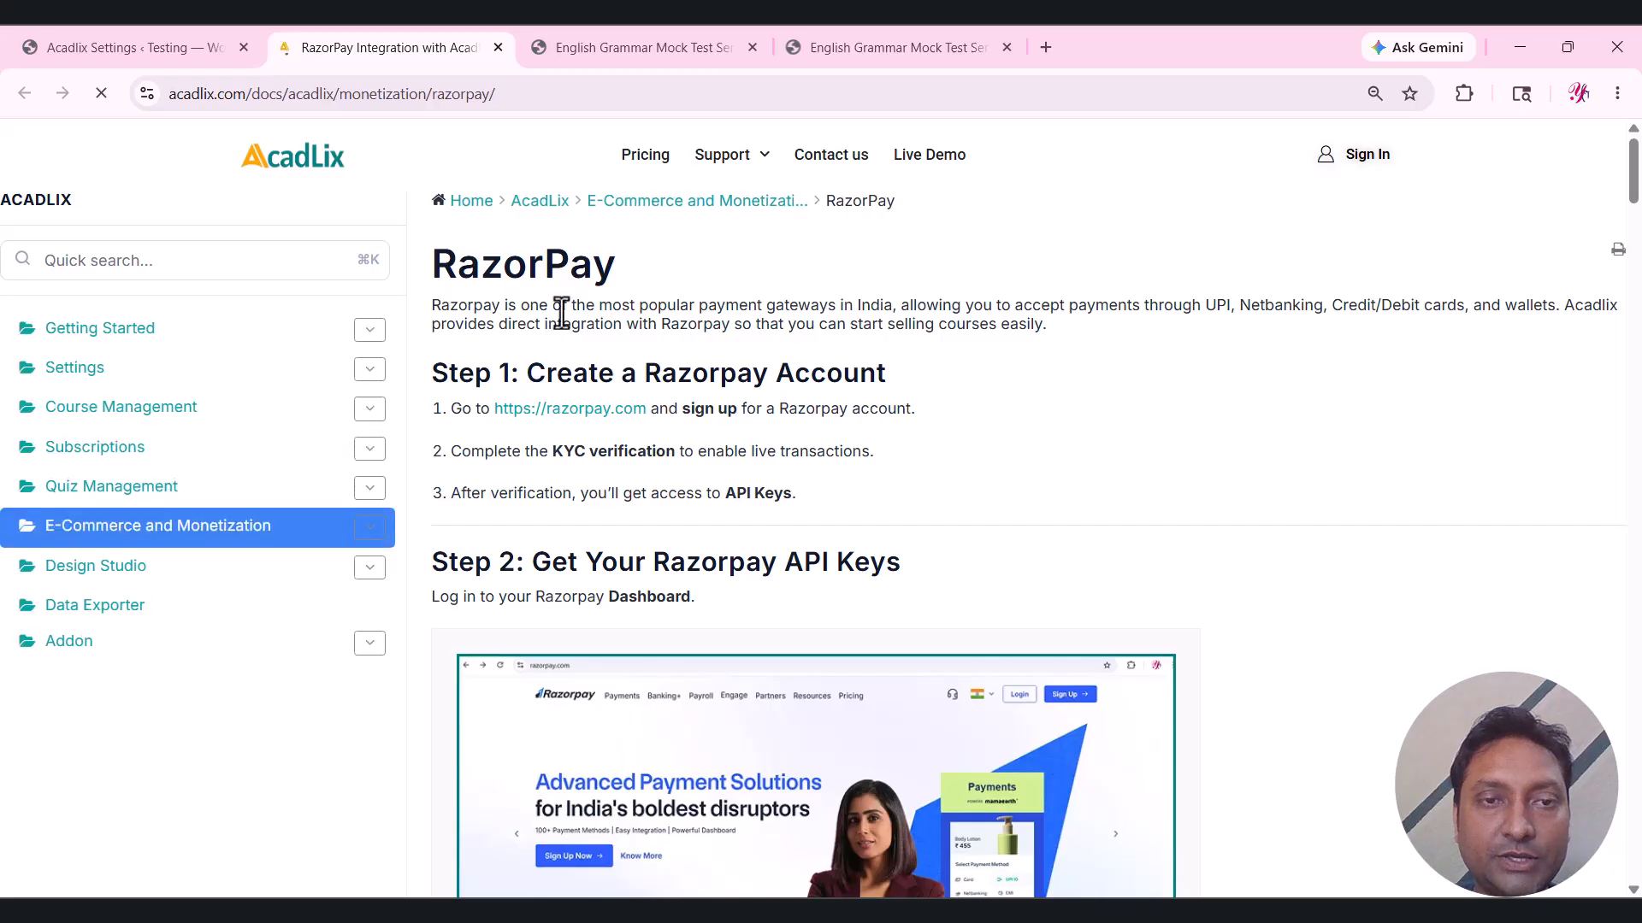
pyautogui.scroll(-2, 747, 434)
pyautogui.scroll(-20, 747, 436)
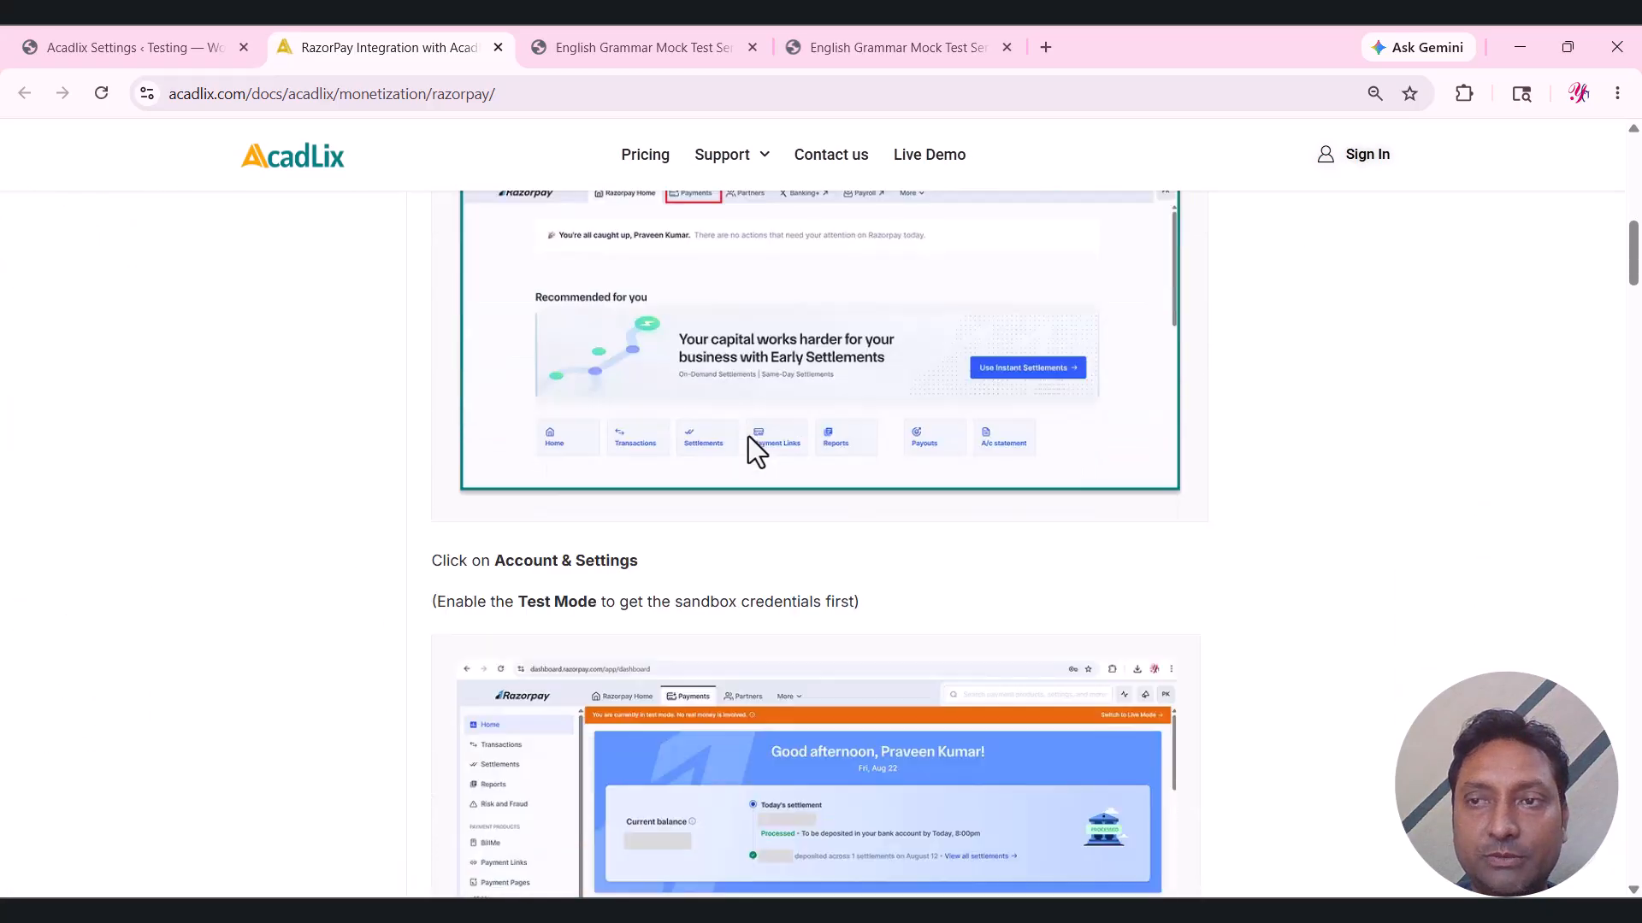
pyautogui.moveTo(1638, 301); pyautogui.dragTo(1636, 799)
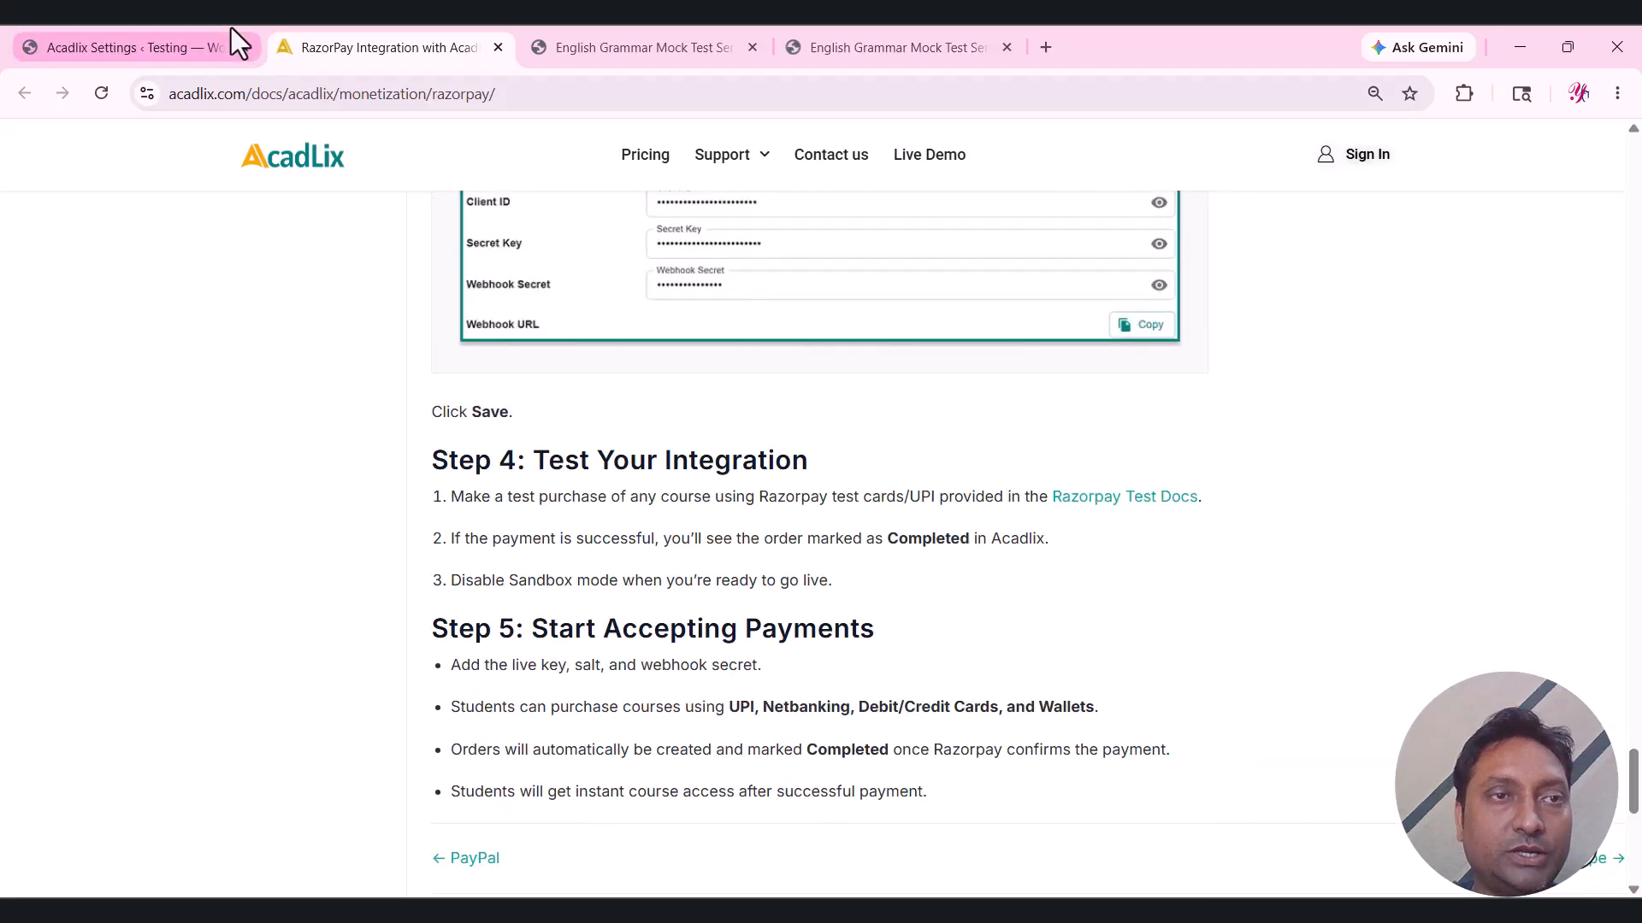
pyautogui.click(162, 29)
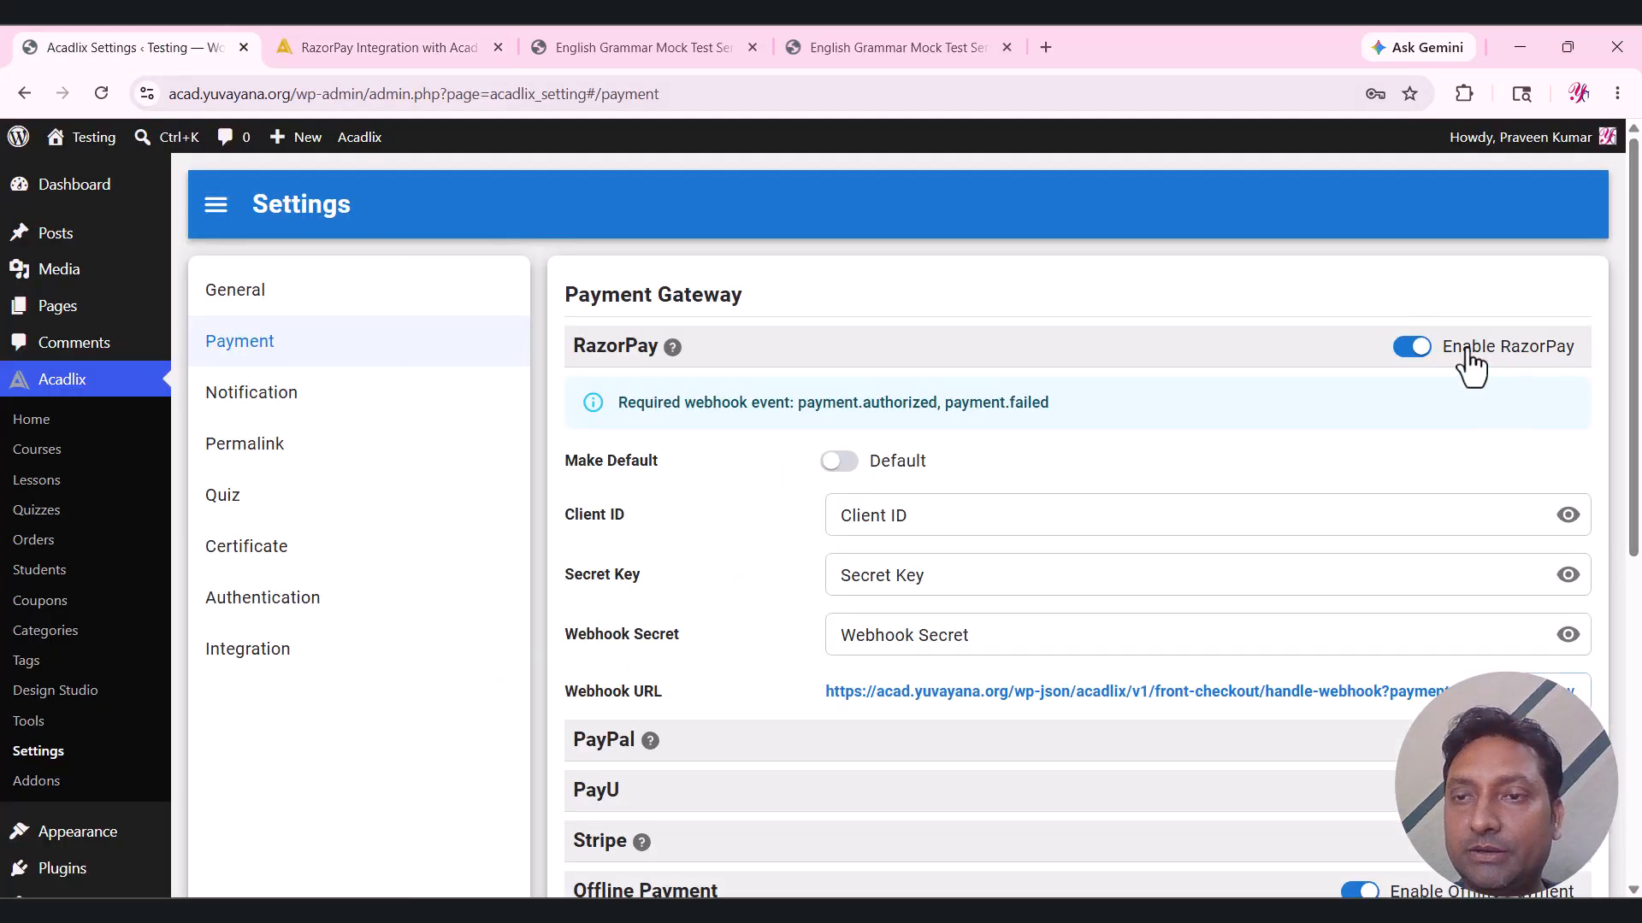
# Turn RazorPay off, add instructions 'Please add the details of your payment.' and allow proof uploads.
pyautogui.click(1415, 346)
pyautogui.scroll(-3, 1271, 457)
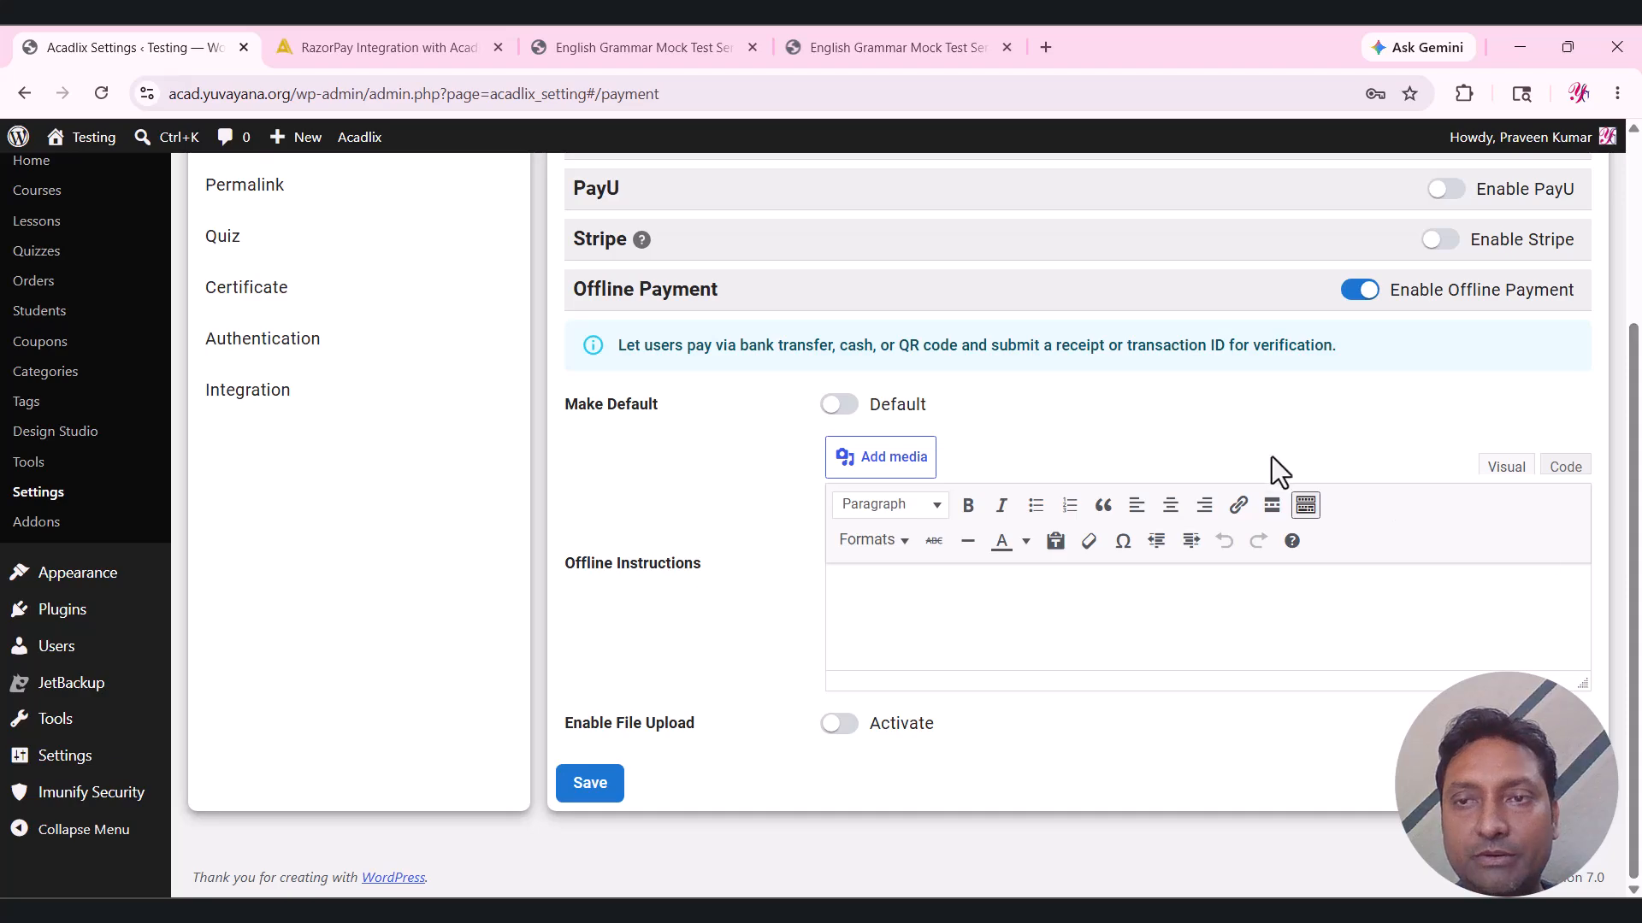
pyautogui.click(986, 607)
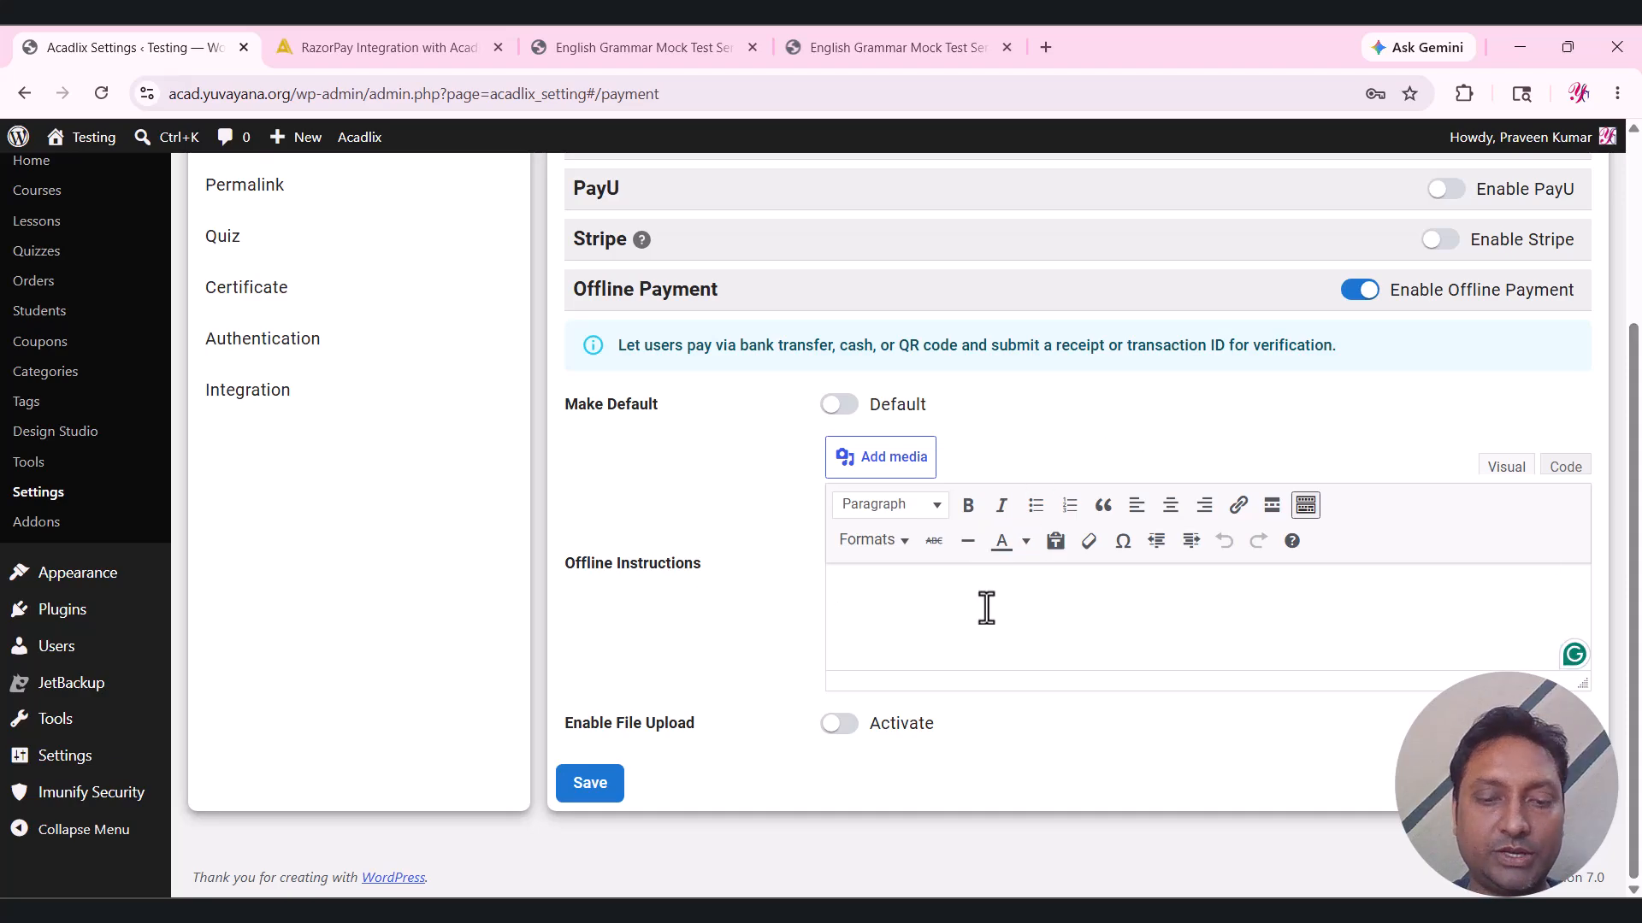
pyautogui.write('Plea')
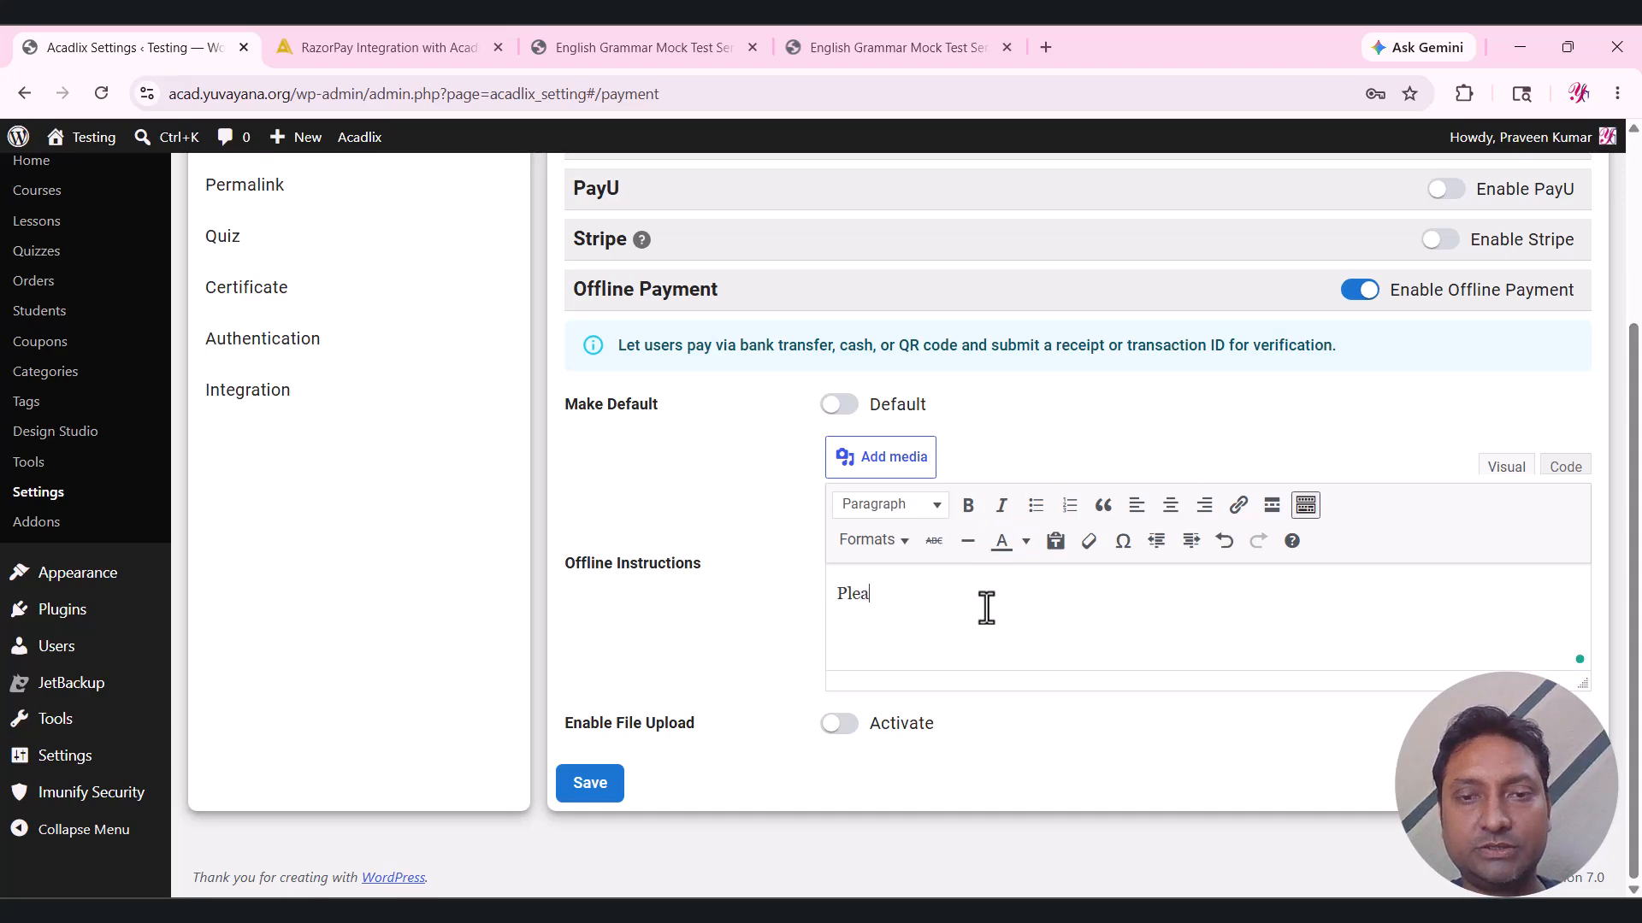
pyautogui.write('se add the ')
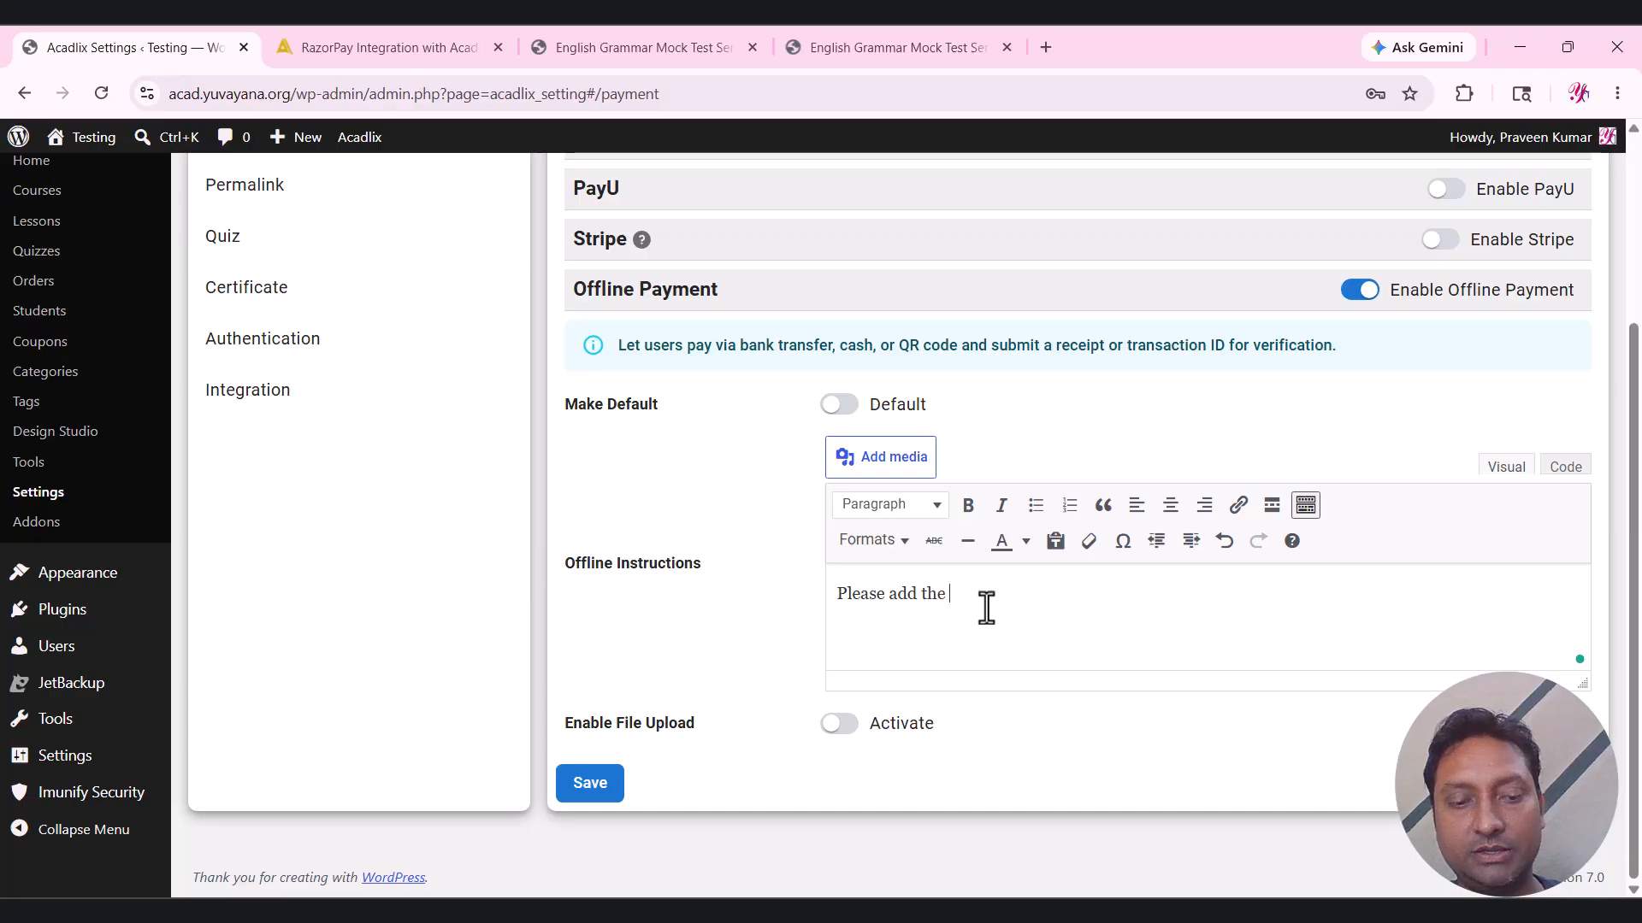
pyautogui.write('details of yo')
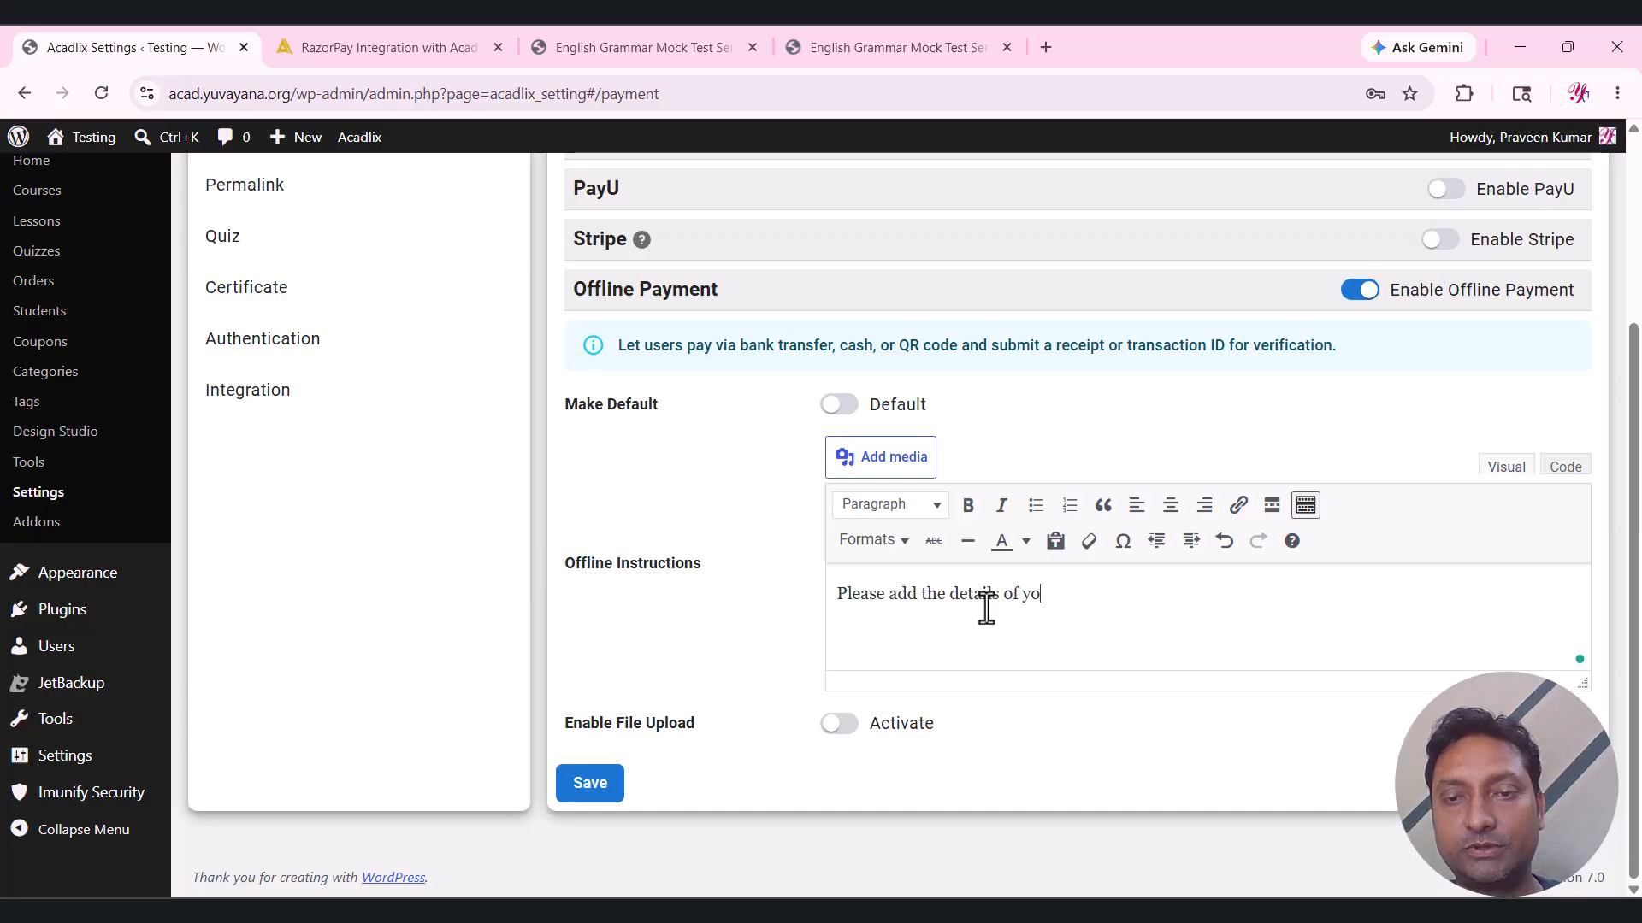
pyautogui.write('ur payment.')
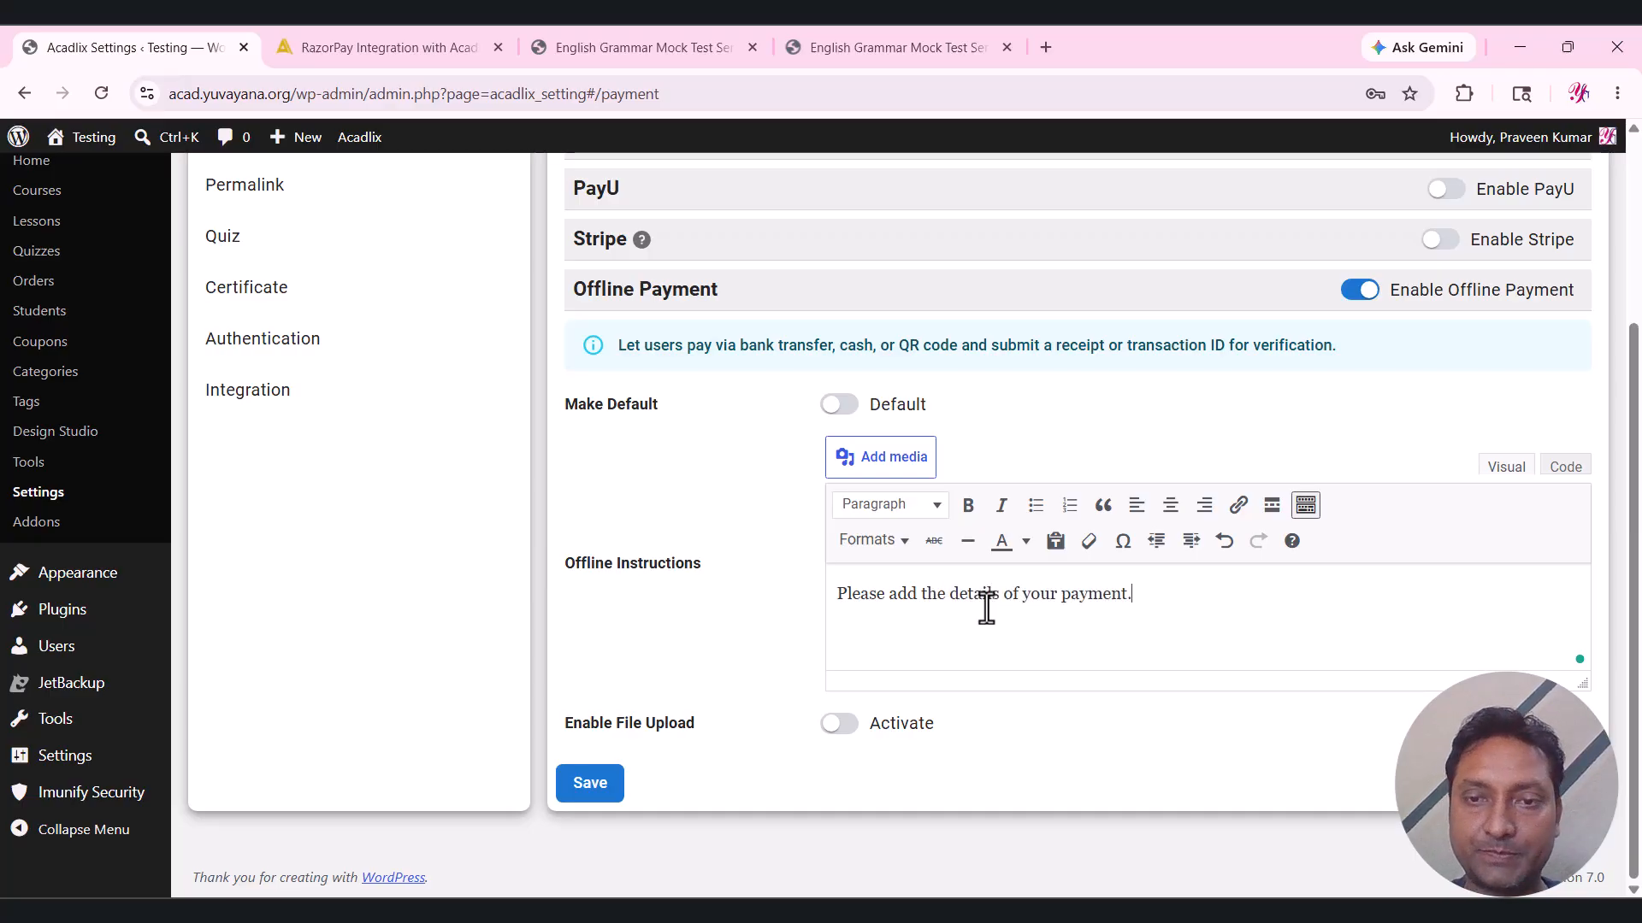
pyautogui.click(836, 724)
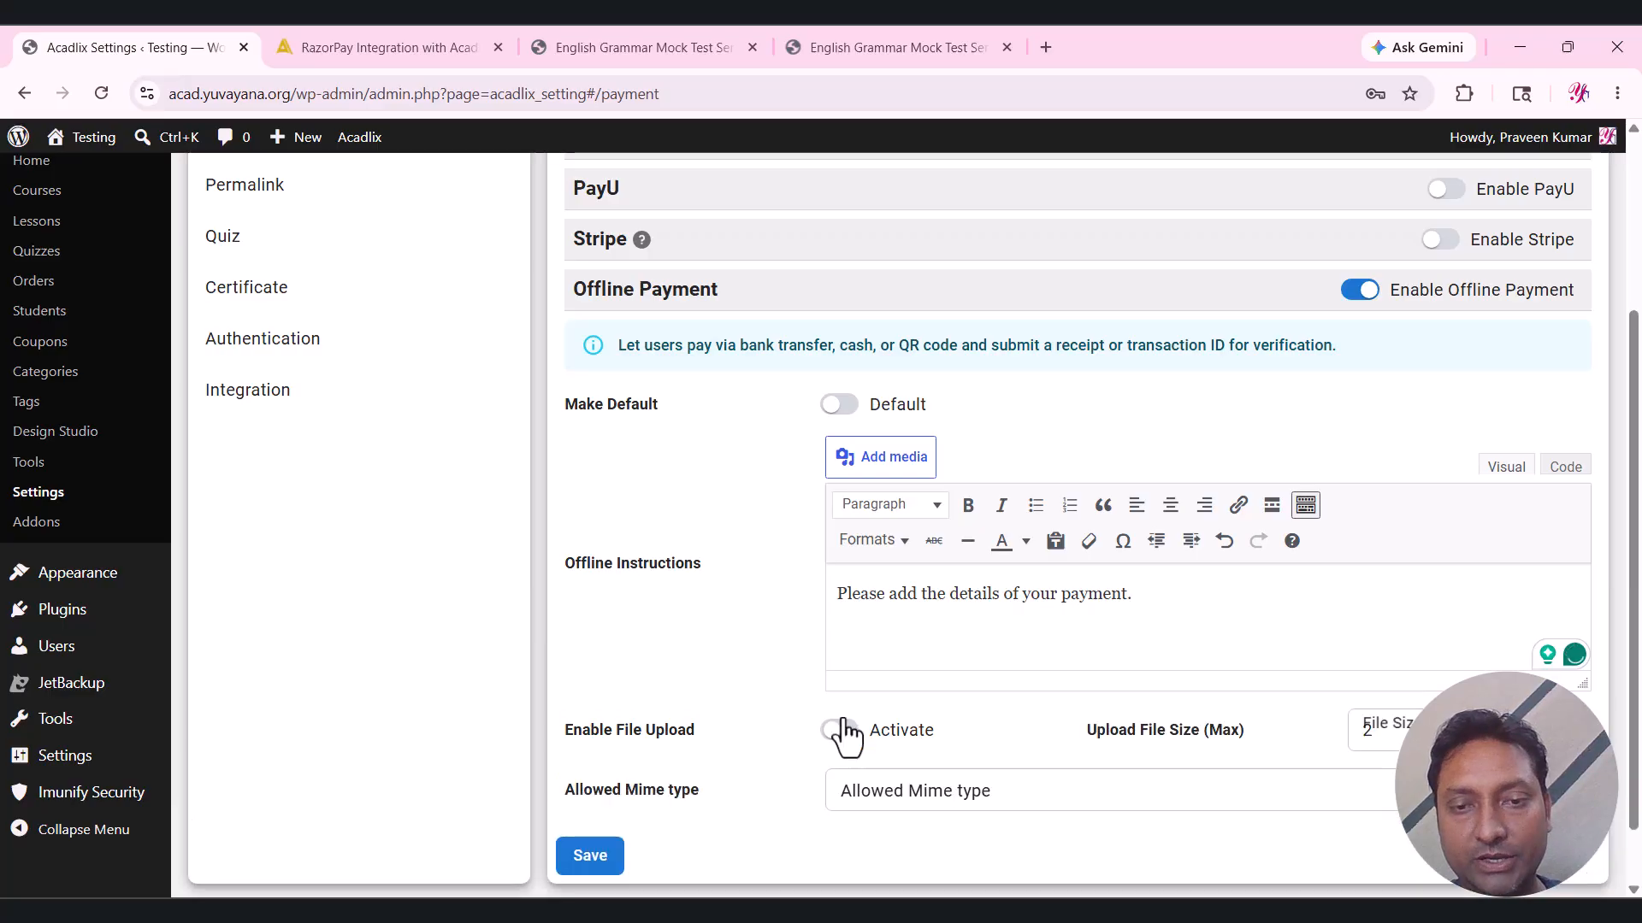
pyautogui.scroll(1, 774, 639)
pyautogui.scroll(-2, 774, 638)
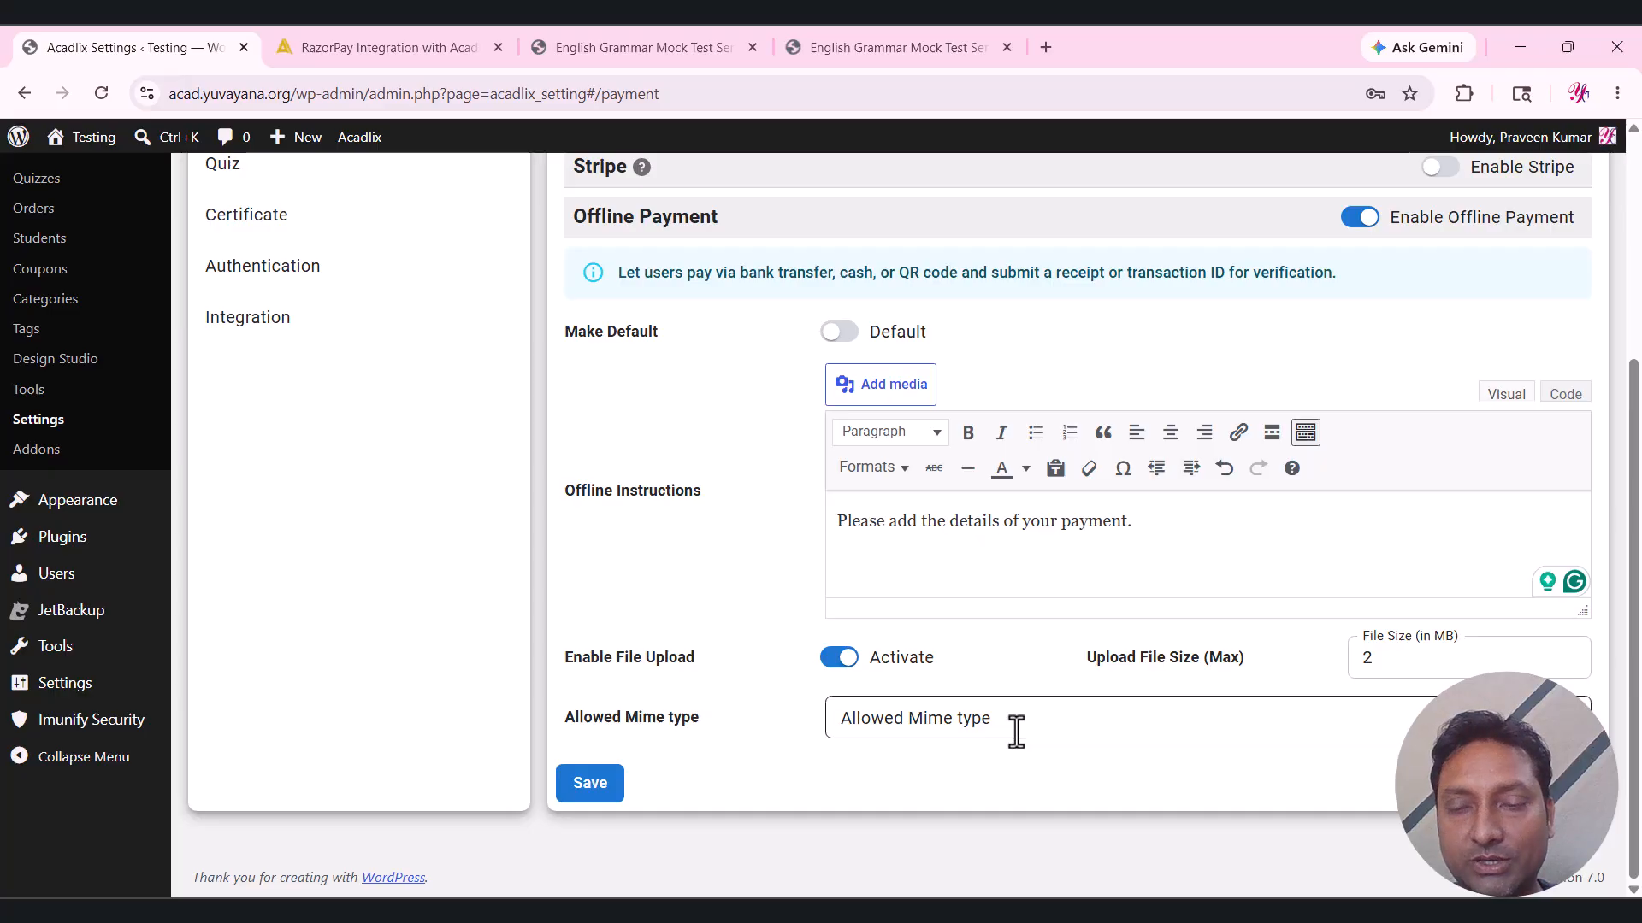
# Allow PDF (.pdf), Images (.jpeg), Images (.jpg) and Images (.png) as upload file types.
pyautogui.click(1227, 717)
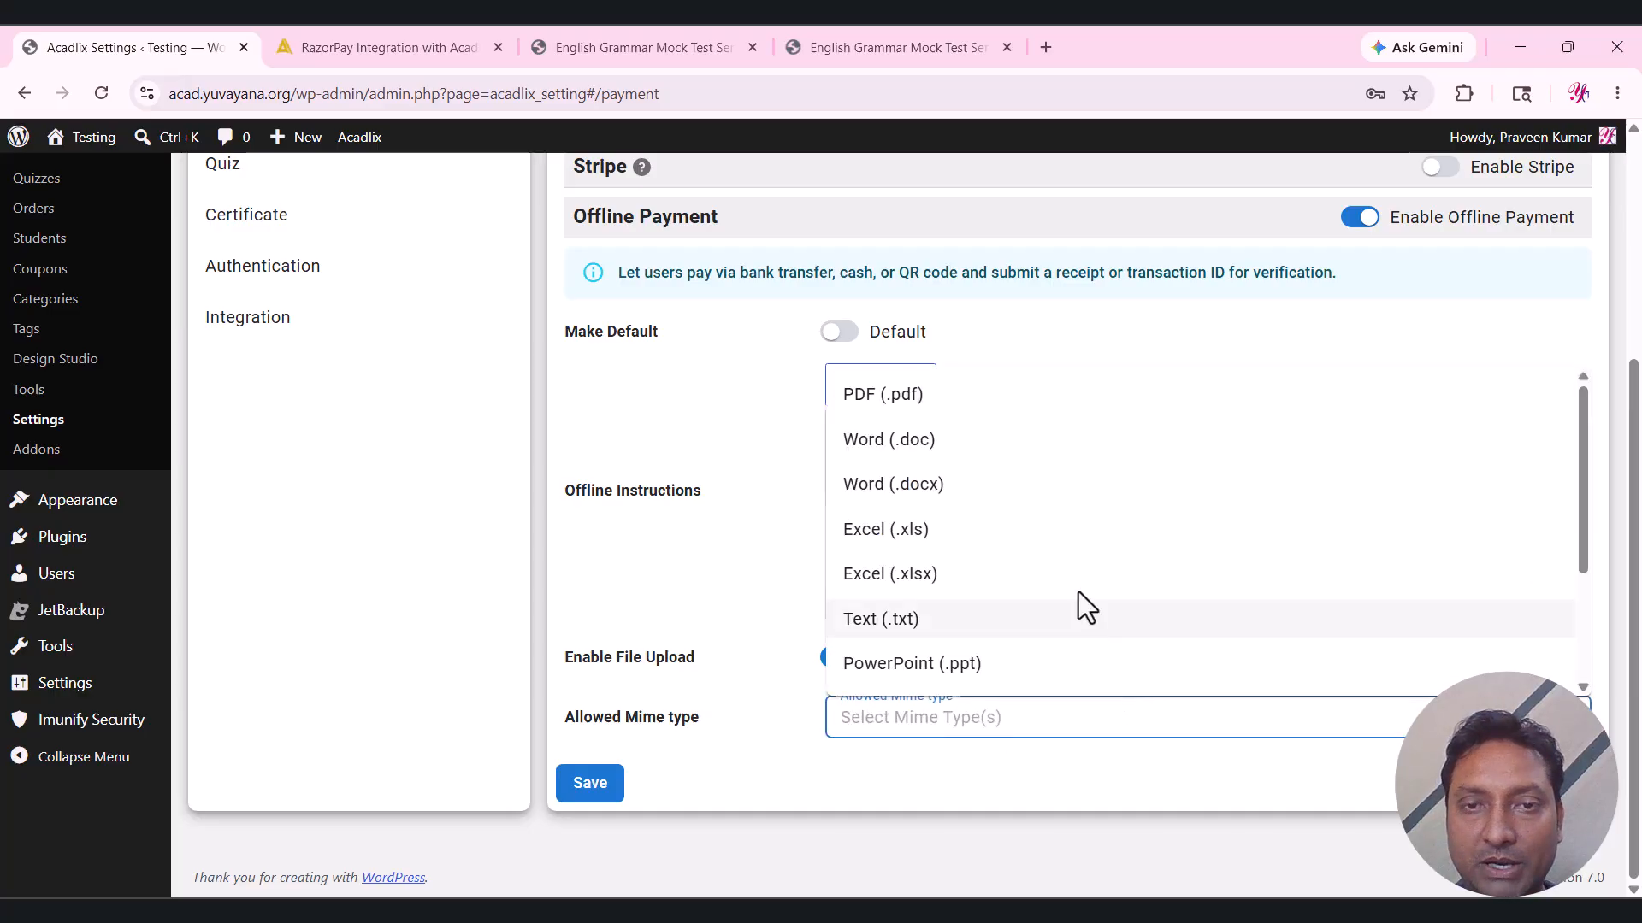
pyautogui.click(911, 402)
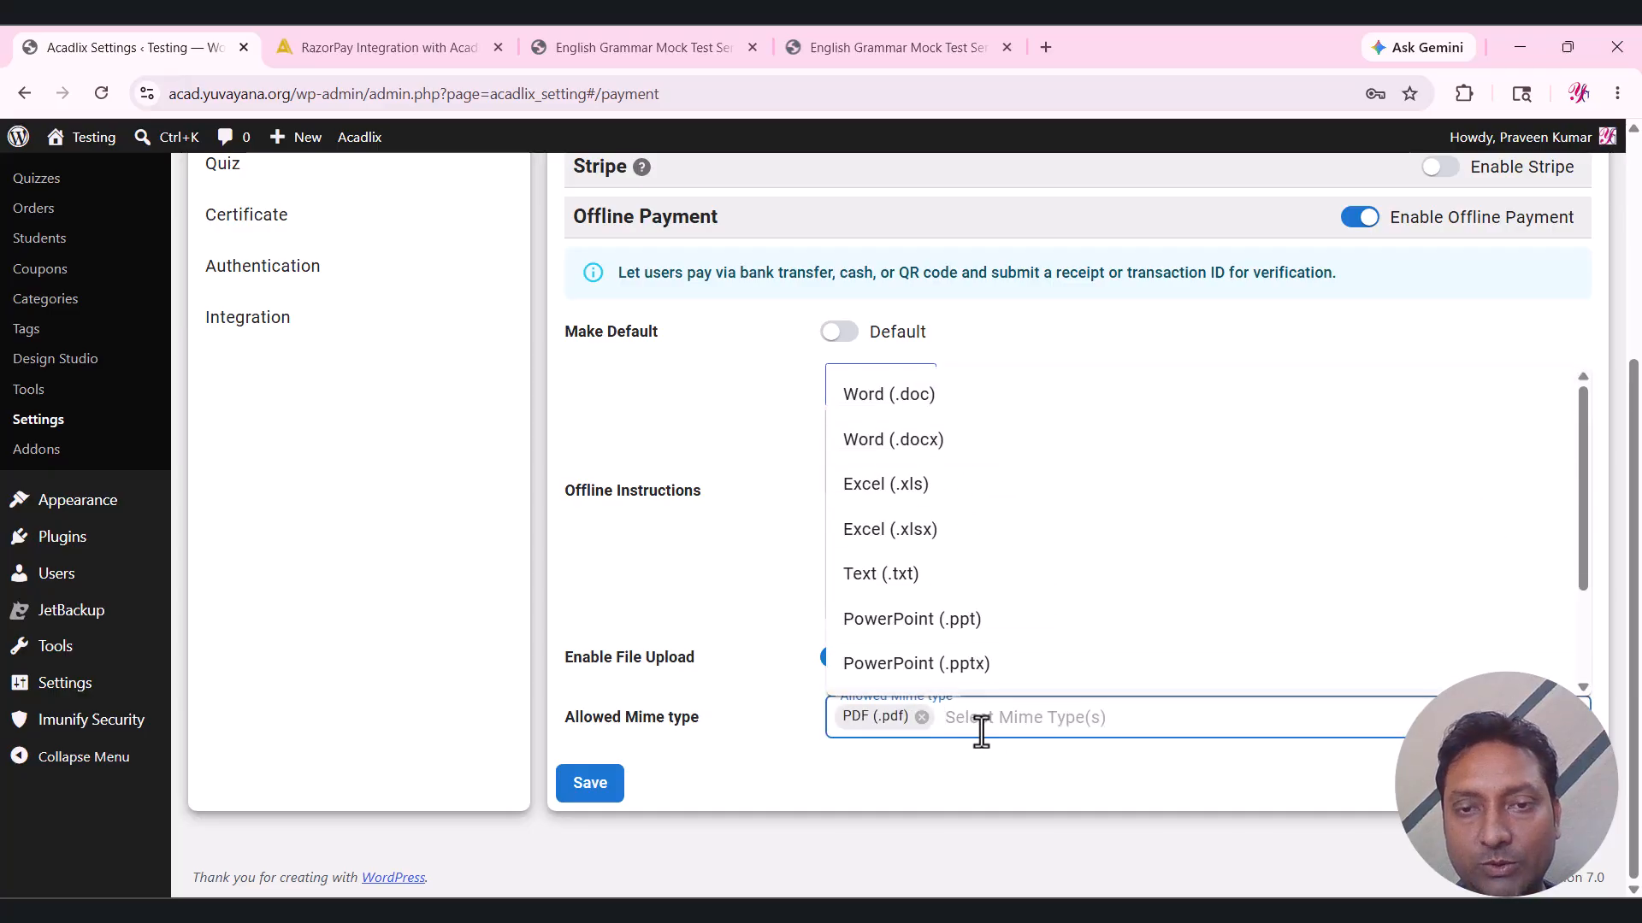
pyautogui.scroll(-2, 997, 612)
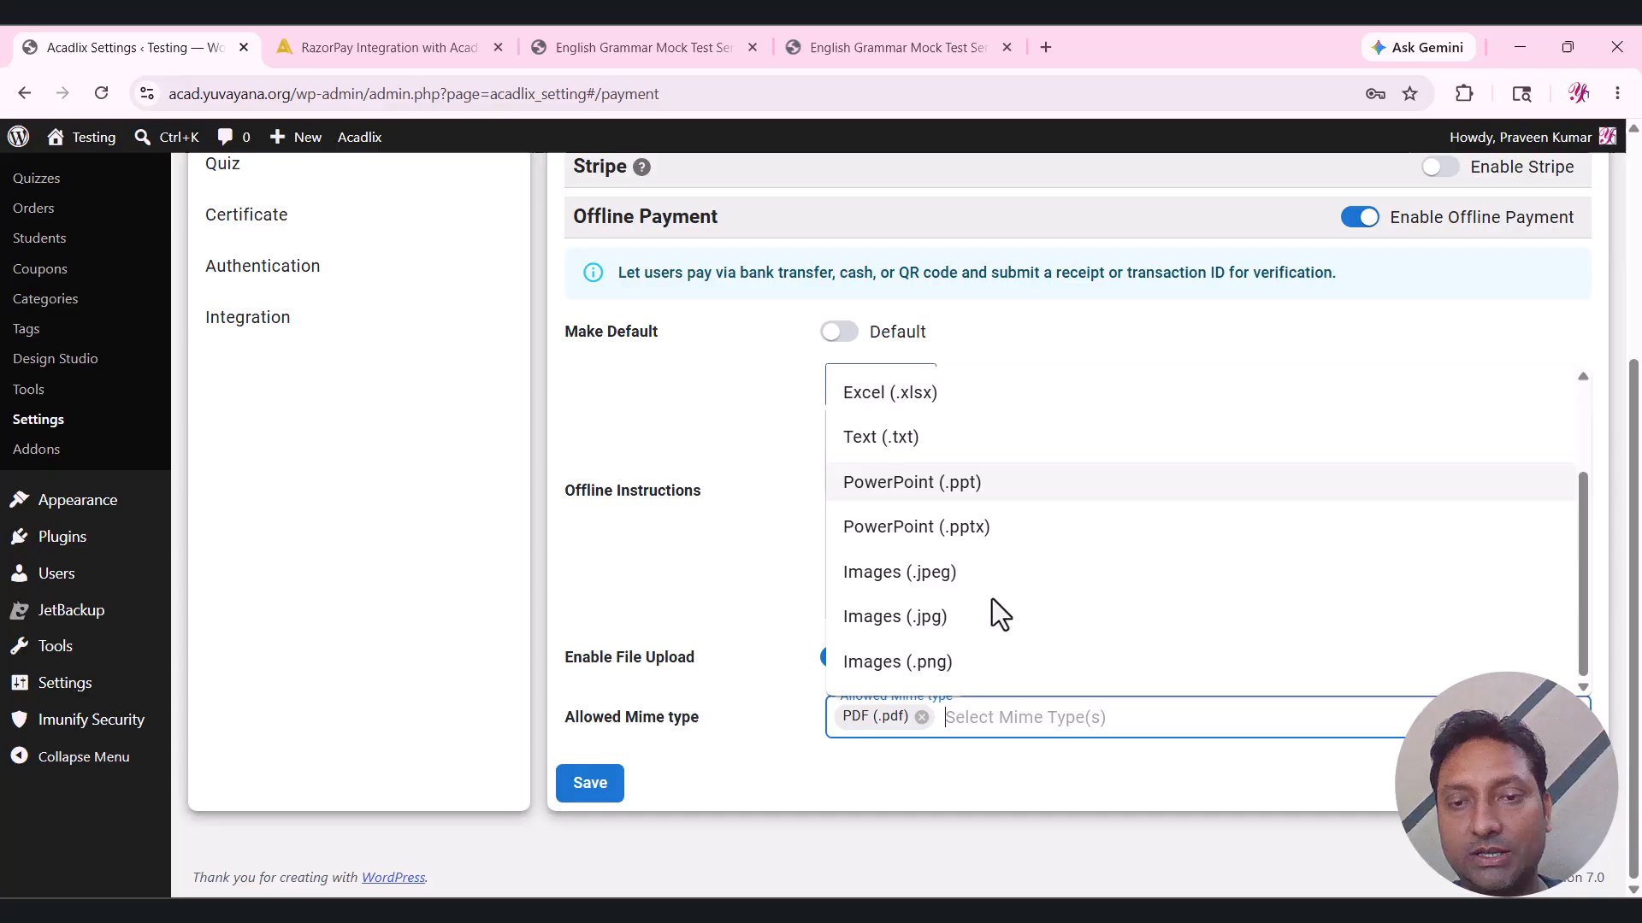
pyautogui.click(953, 574)
pyautogui.click(1125, 724)
pyautogui.click(1125, 724)
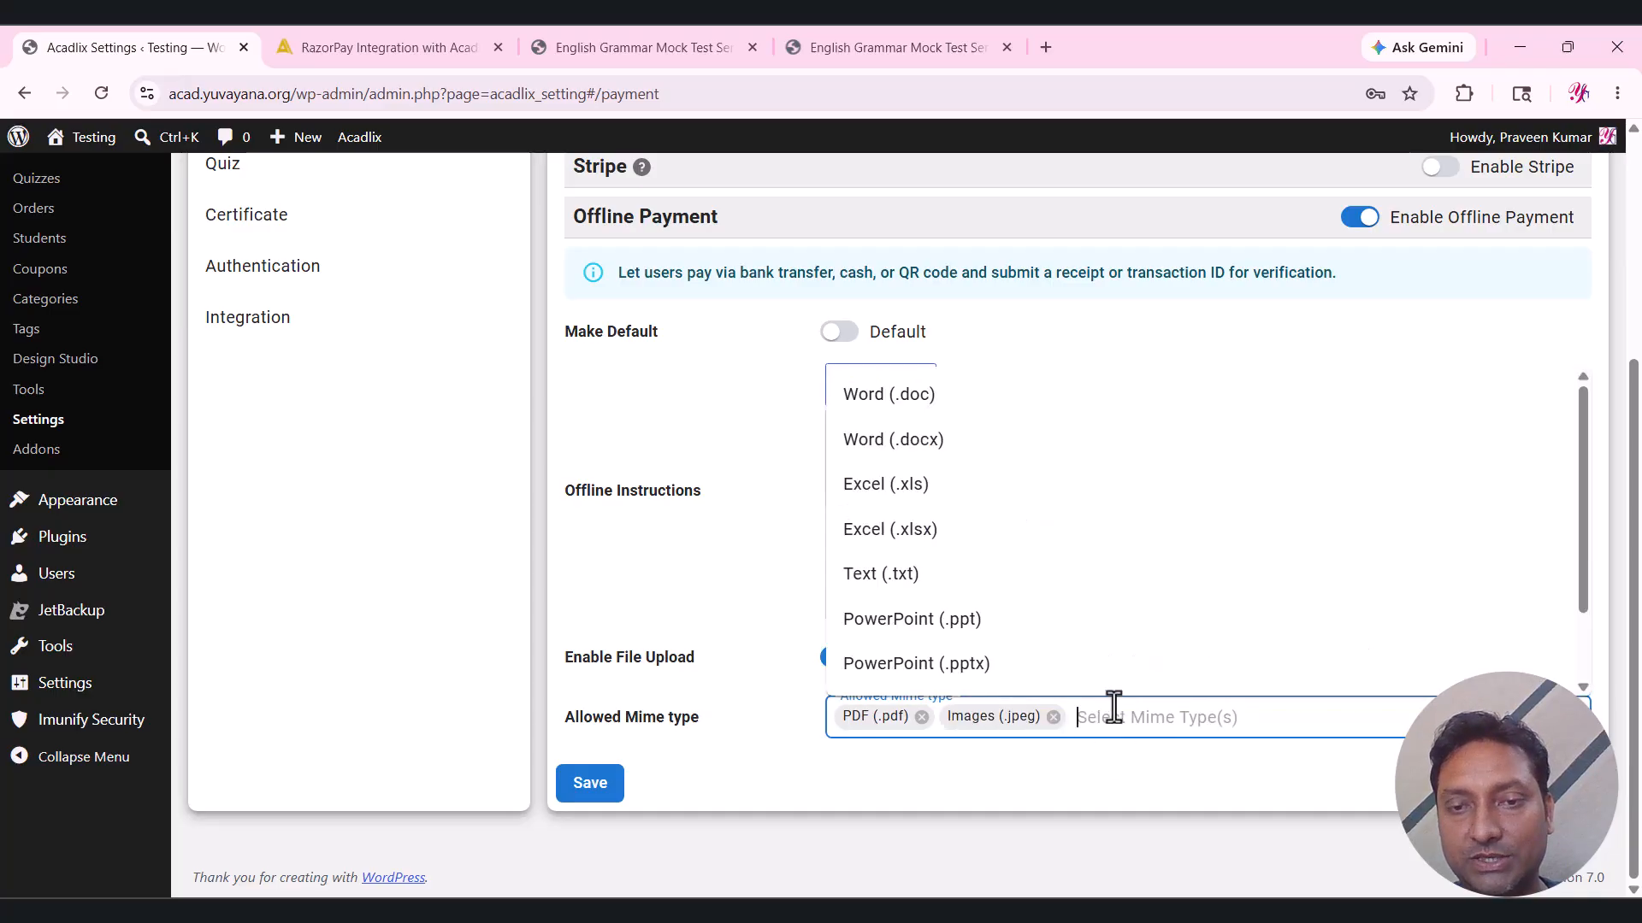
pyautogui.scroll(-2, 949, 623)
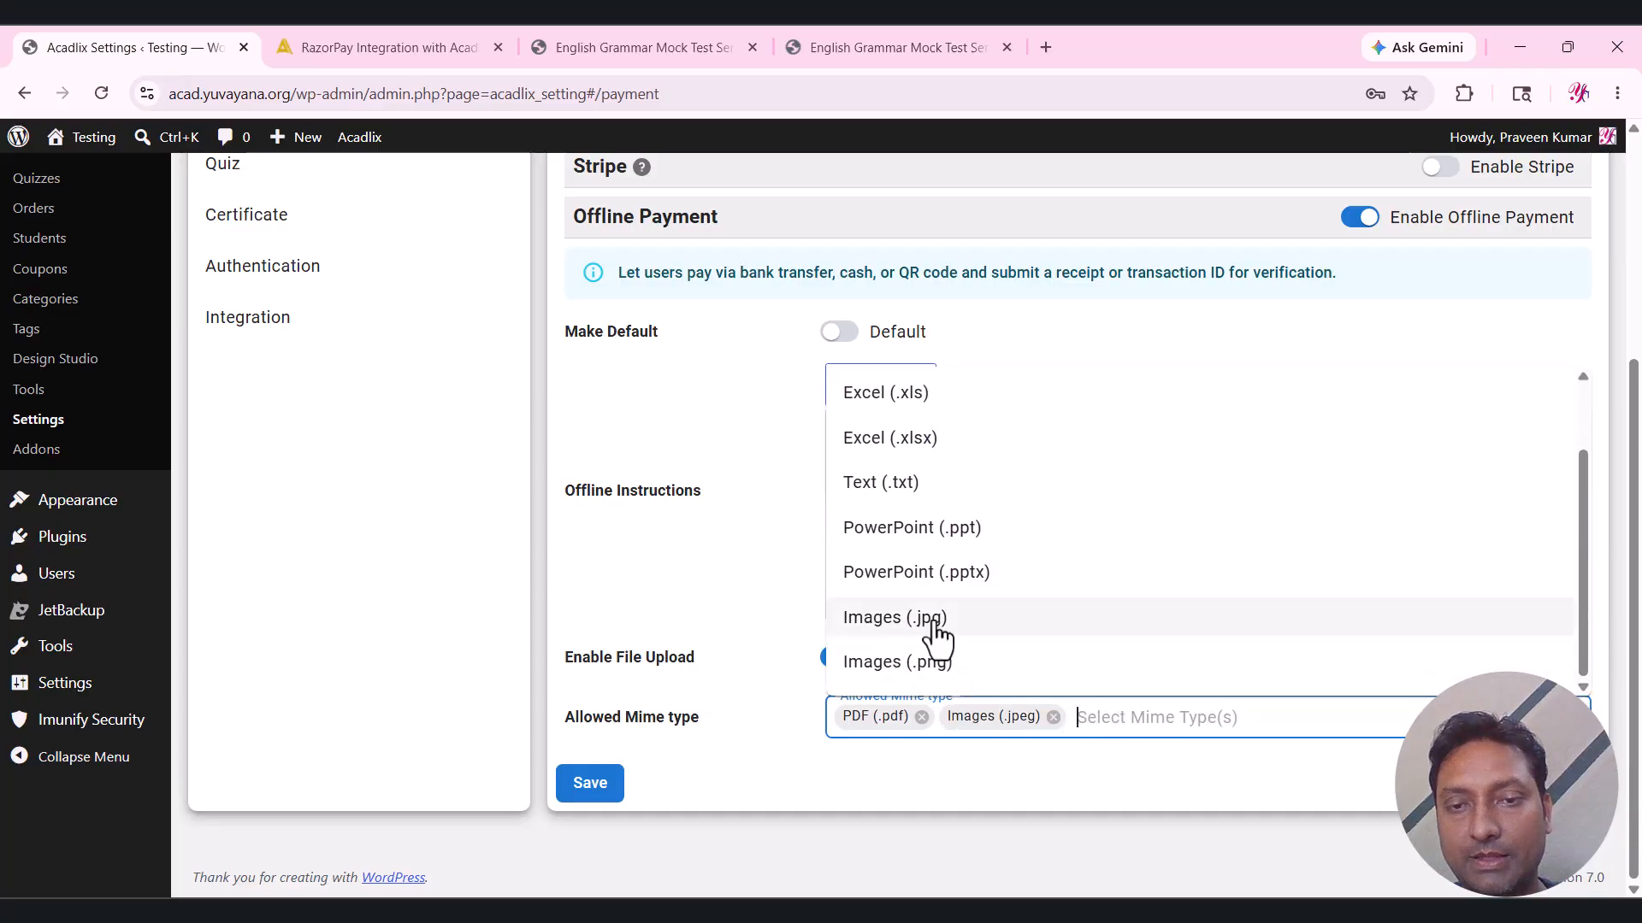
pyautogui.click(938, 620)
pyautogui.click(1237, 710)
pyautogui.click(1238, 714)
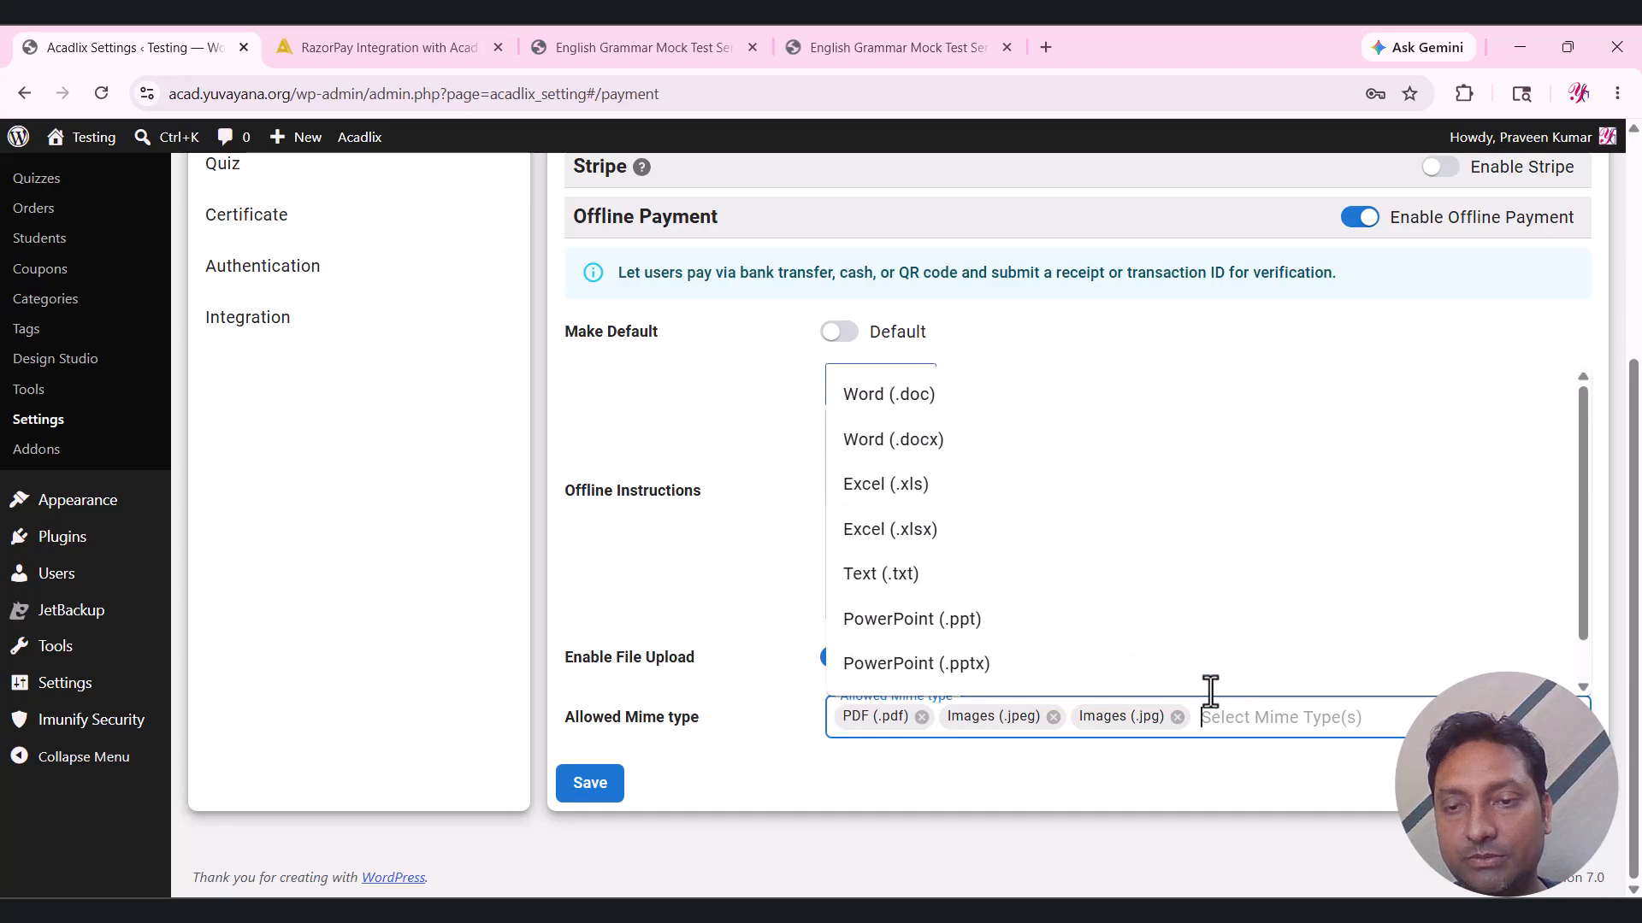
pyautogui.scroll(-1, 1099, 623)
pyautogui.click(963, 676)
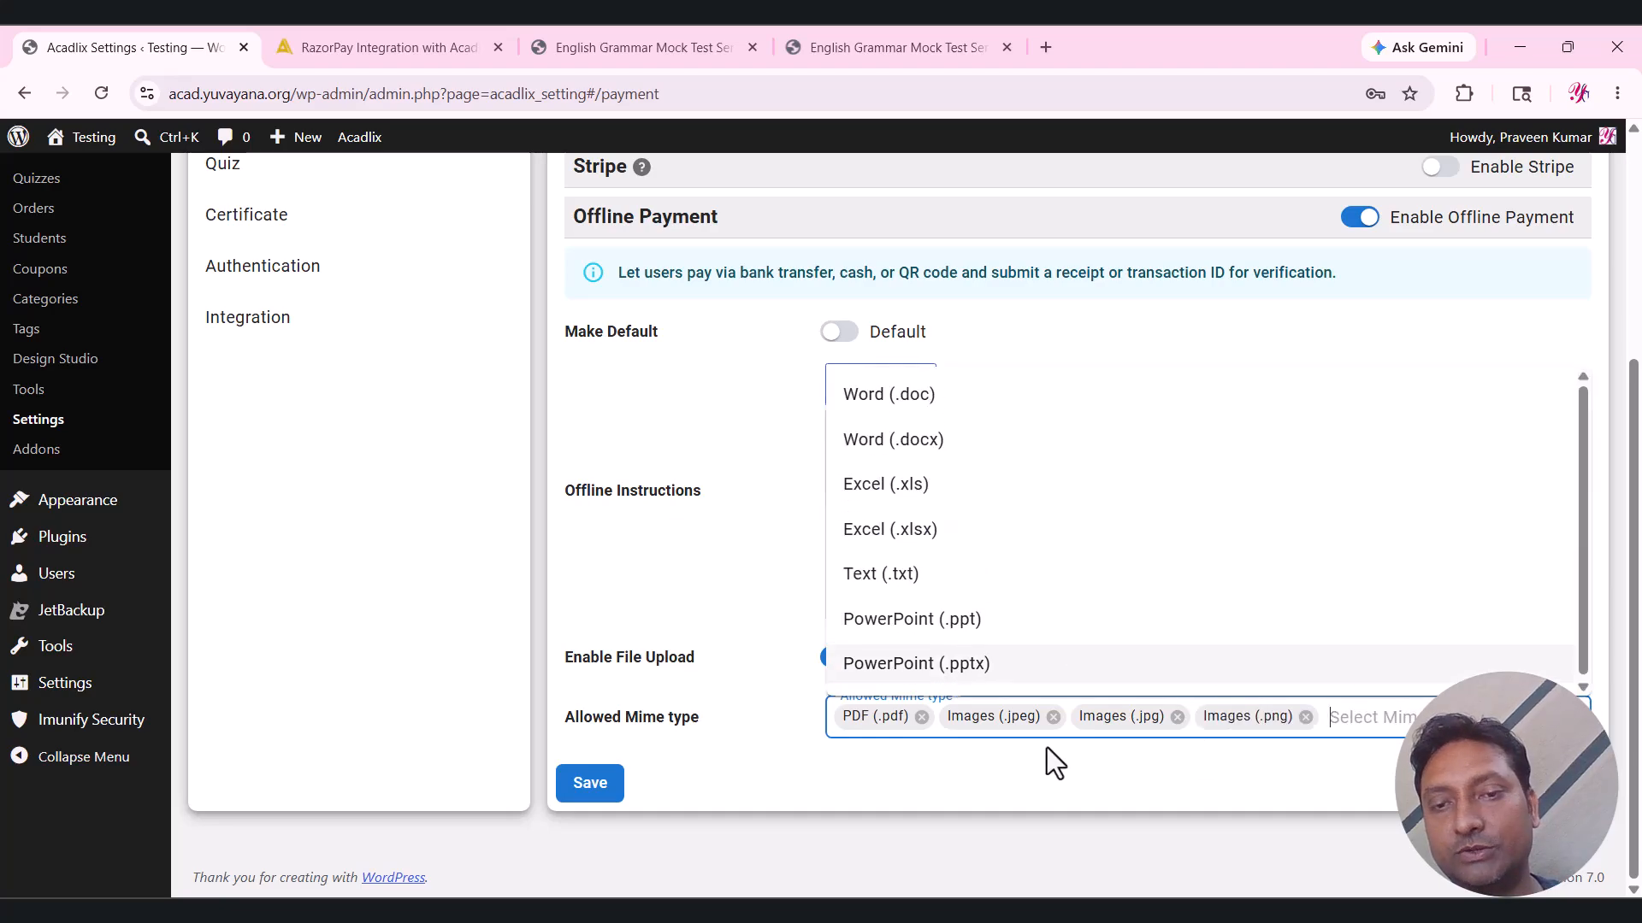
pyautogui.click(1119, 774)
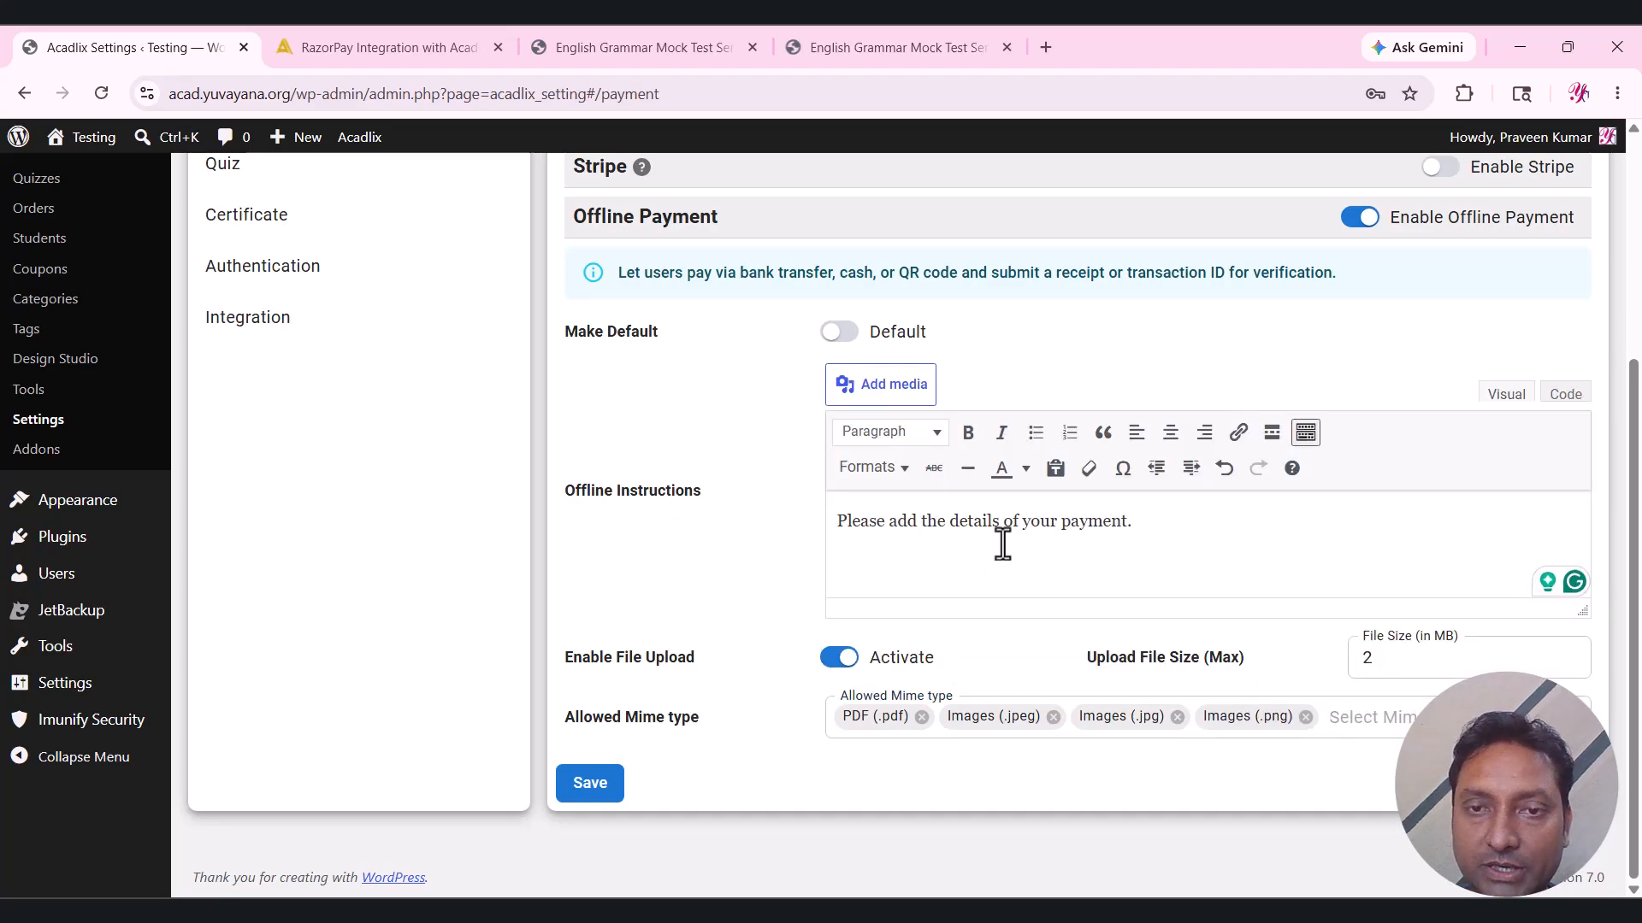
# Make Offline Payment the default gateway and save the payment settings.
pyautogui.click(847, 335)
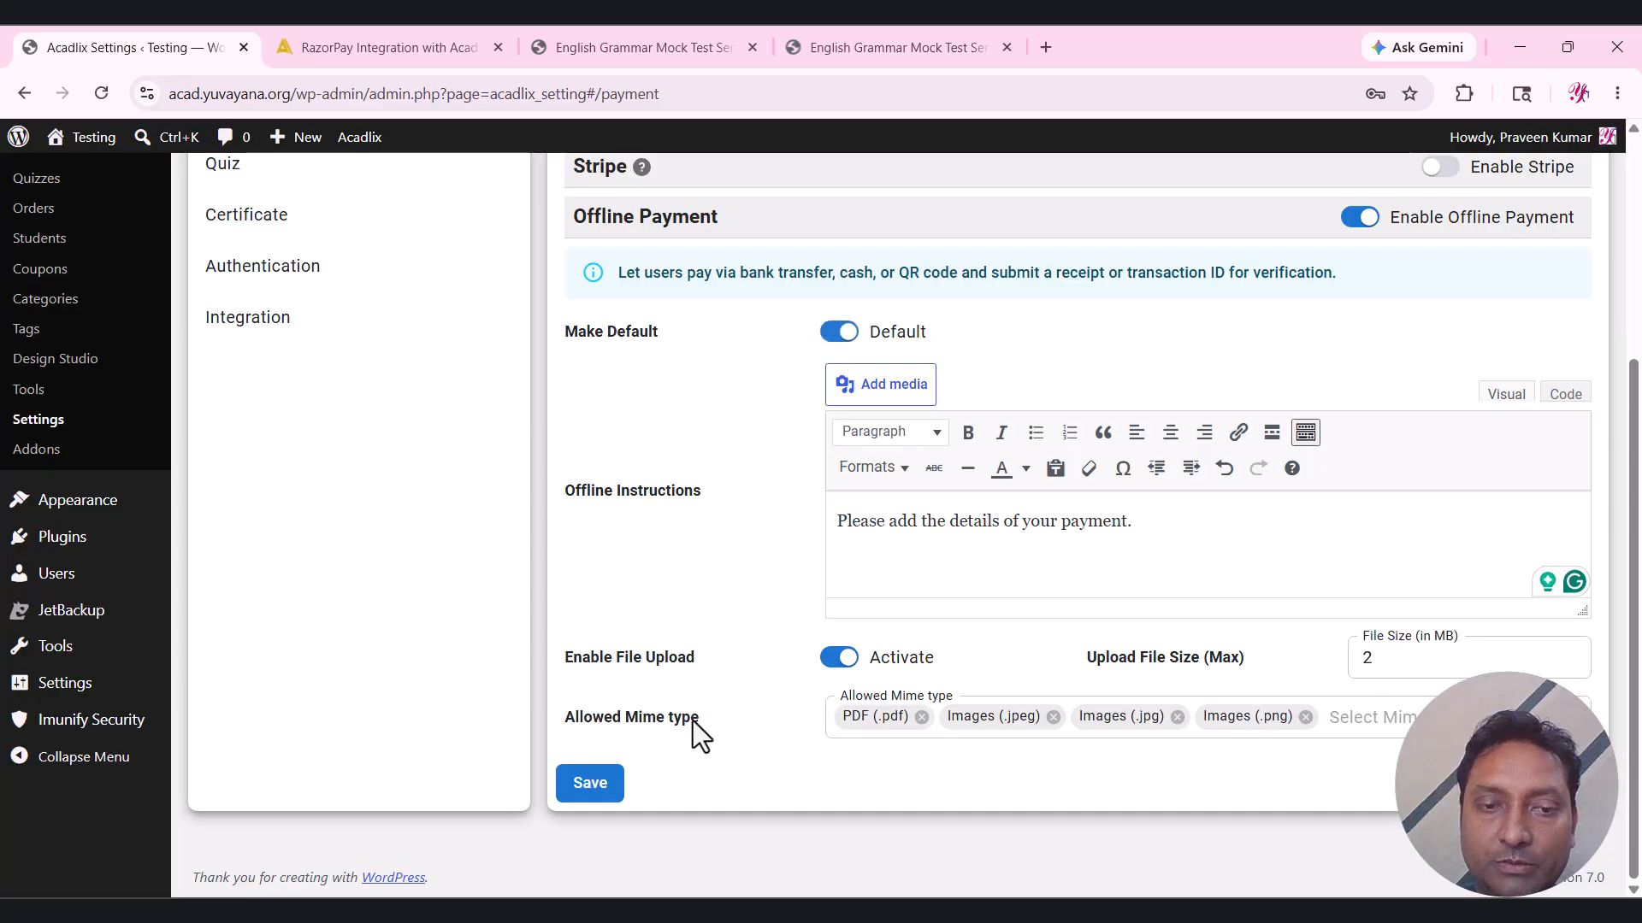
pyautogui.click(597, 788)
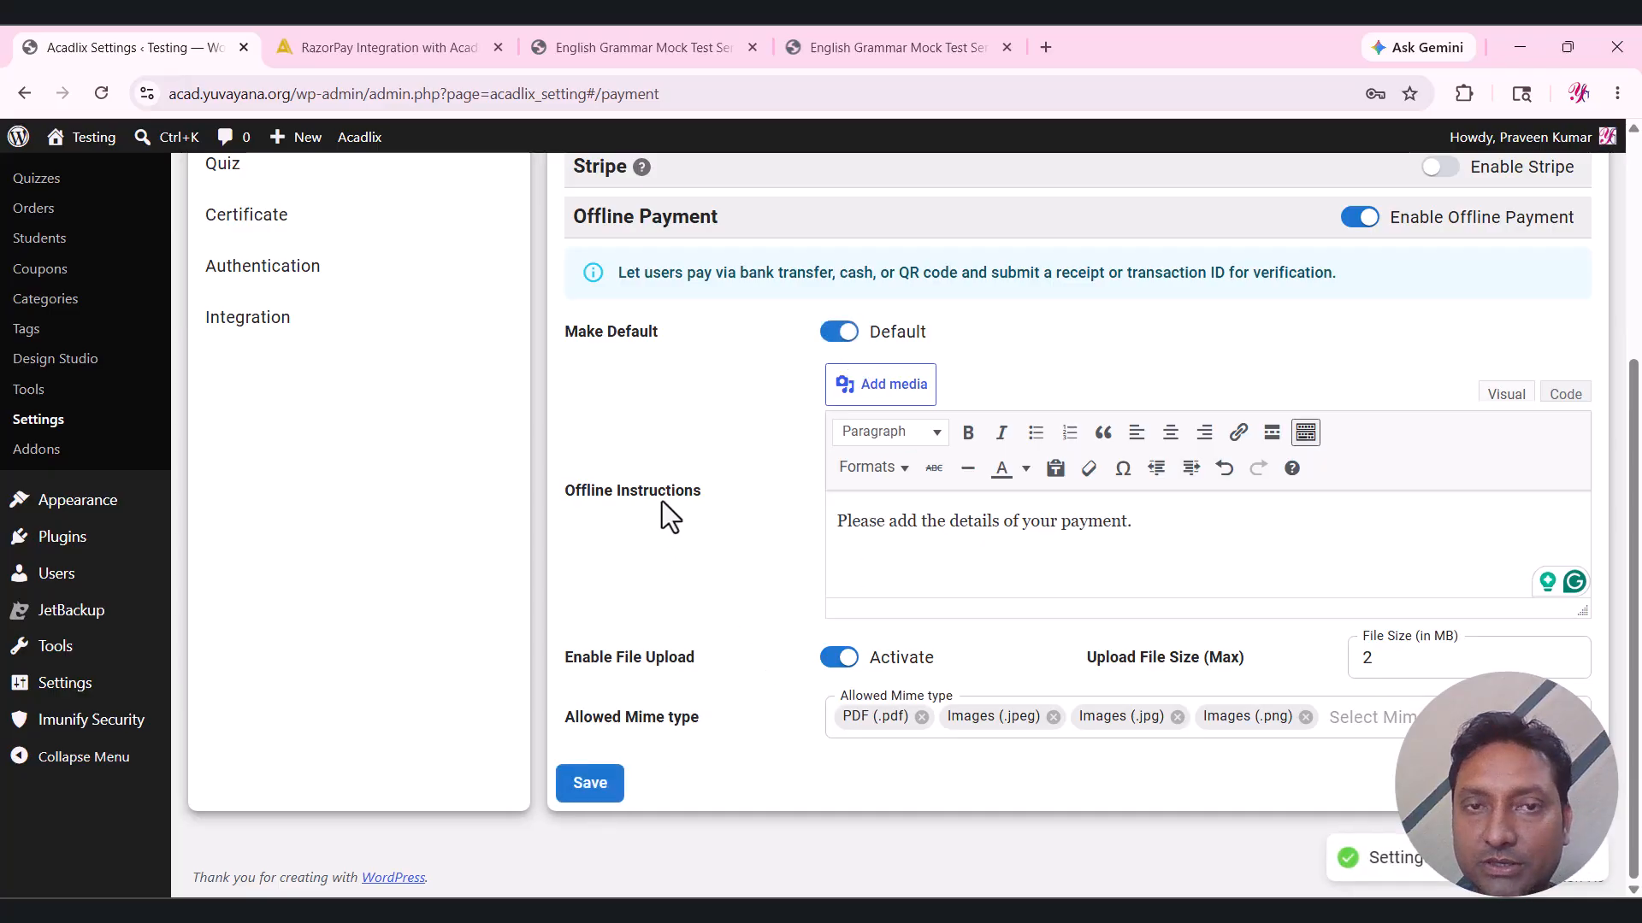
pyautogui.scroll(5, 661, 501)
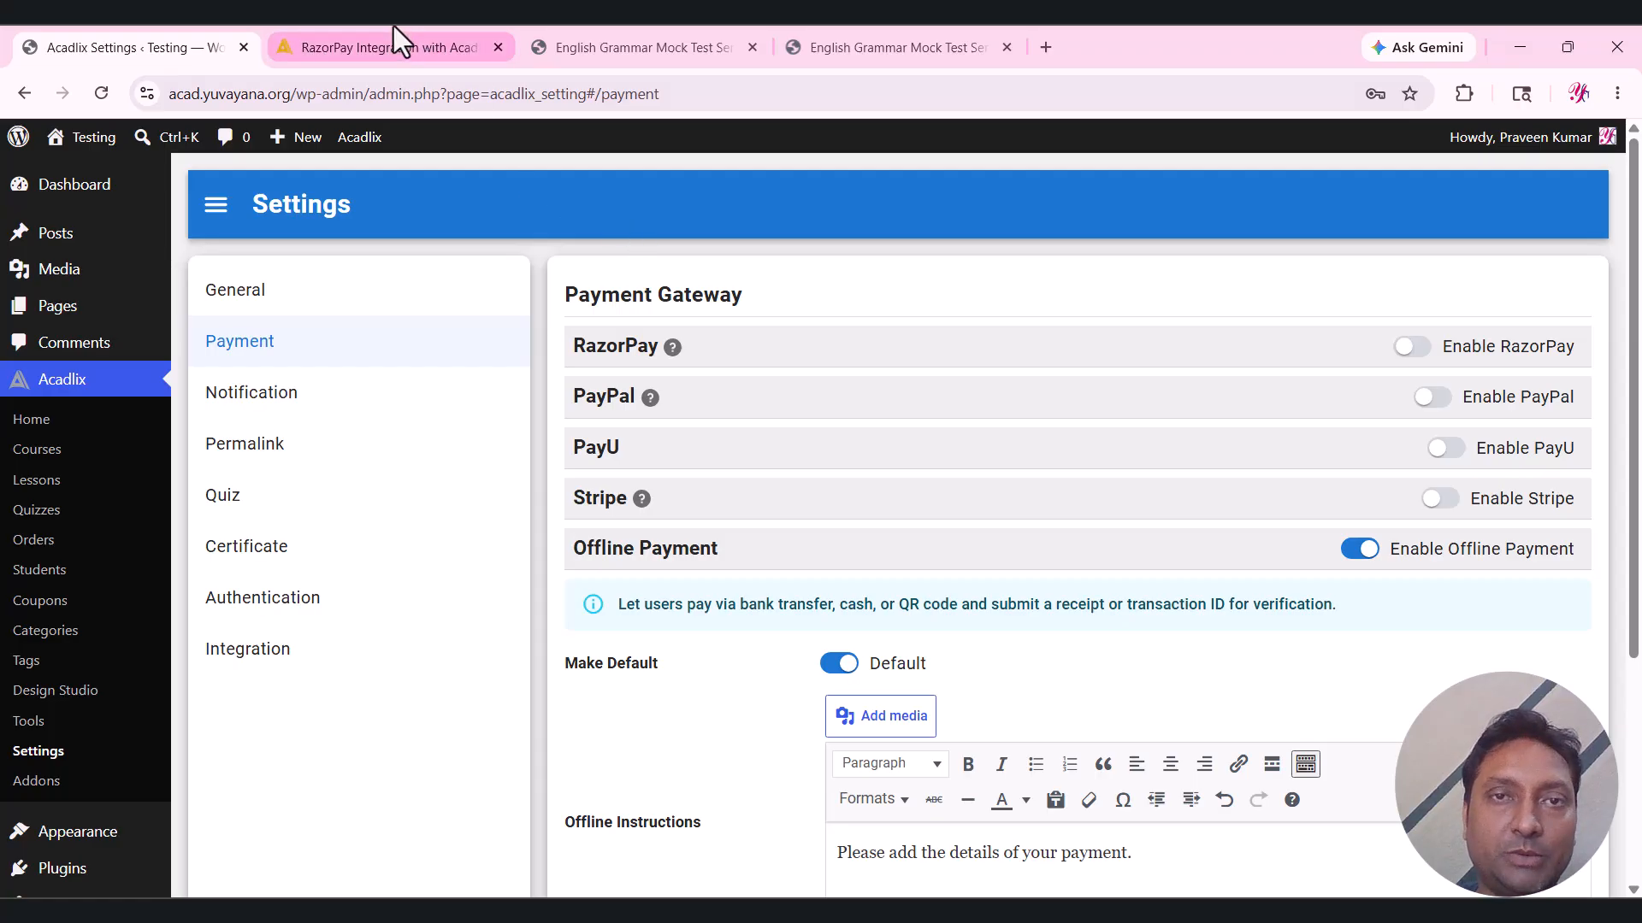
# Close the preview tab, reload the course page, and start buying the course with Buy Now.
pyautogui.click(640, 36)
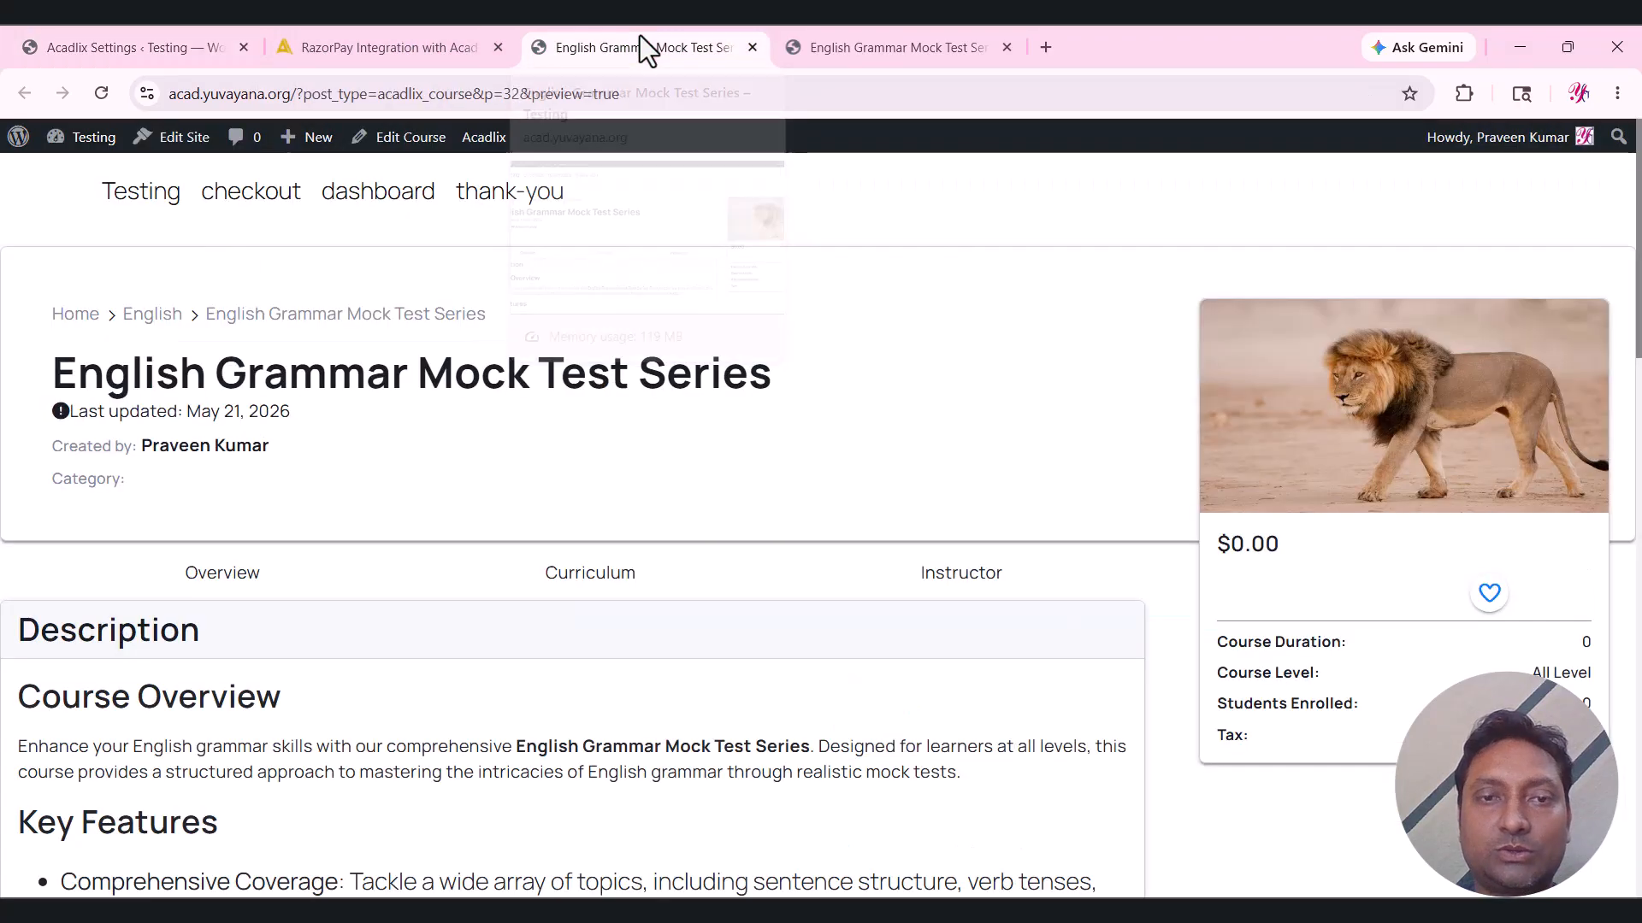
pyautogui.click(753, 47)
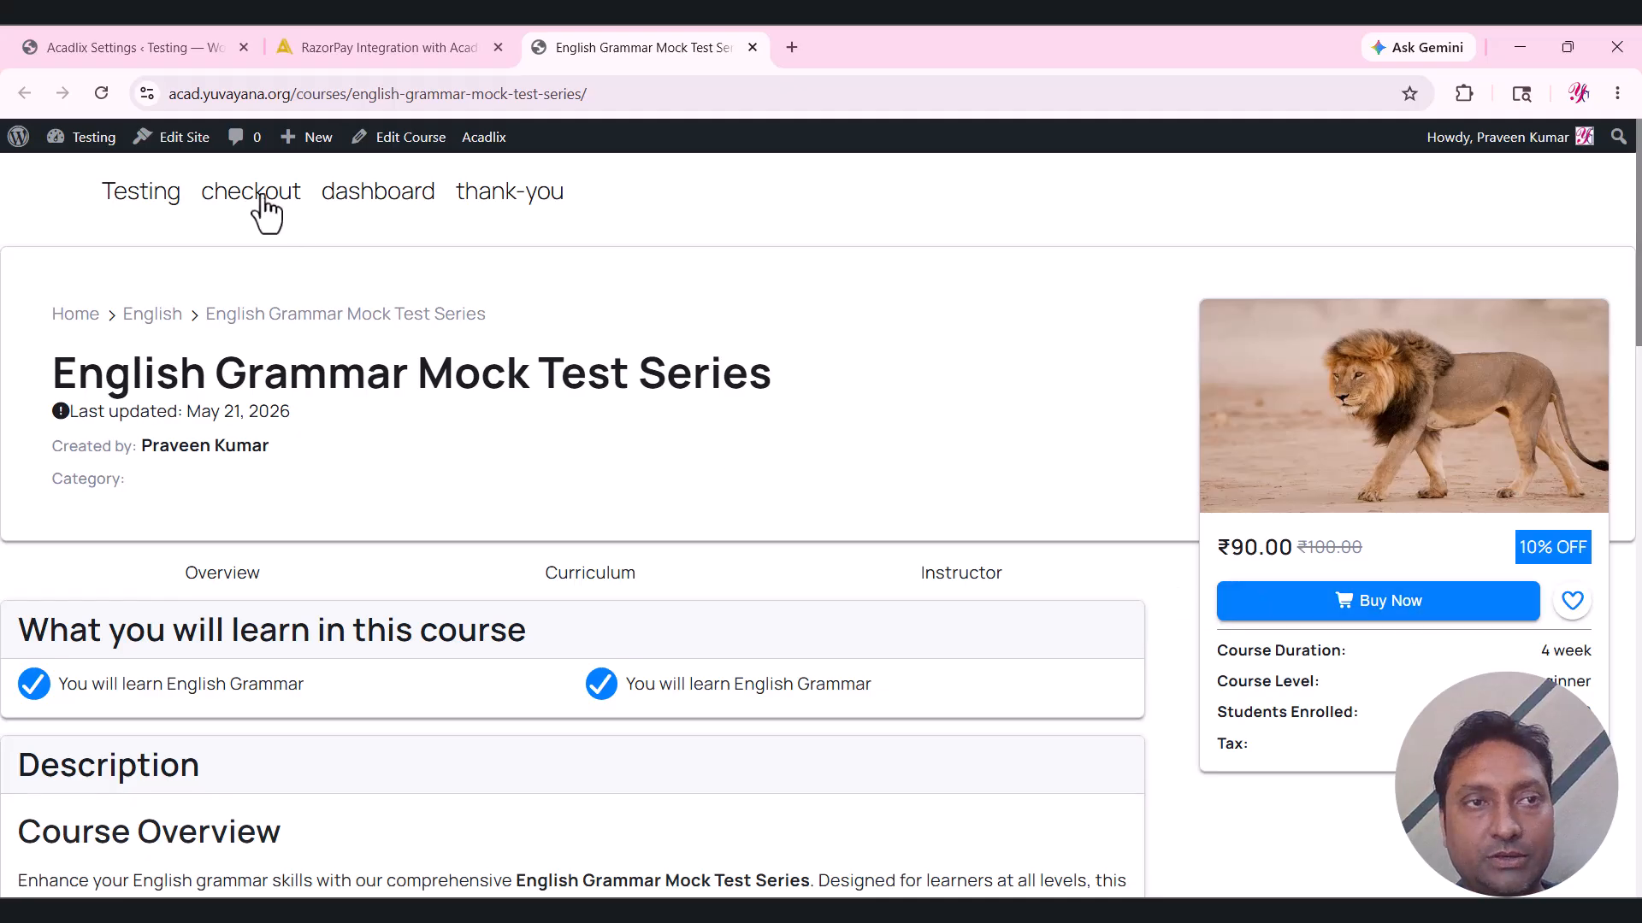
pyautogui.click(101, 94)
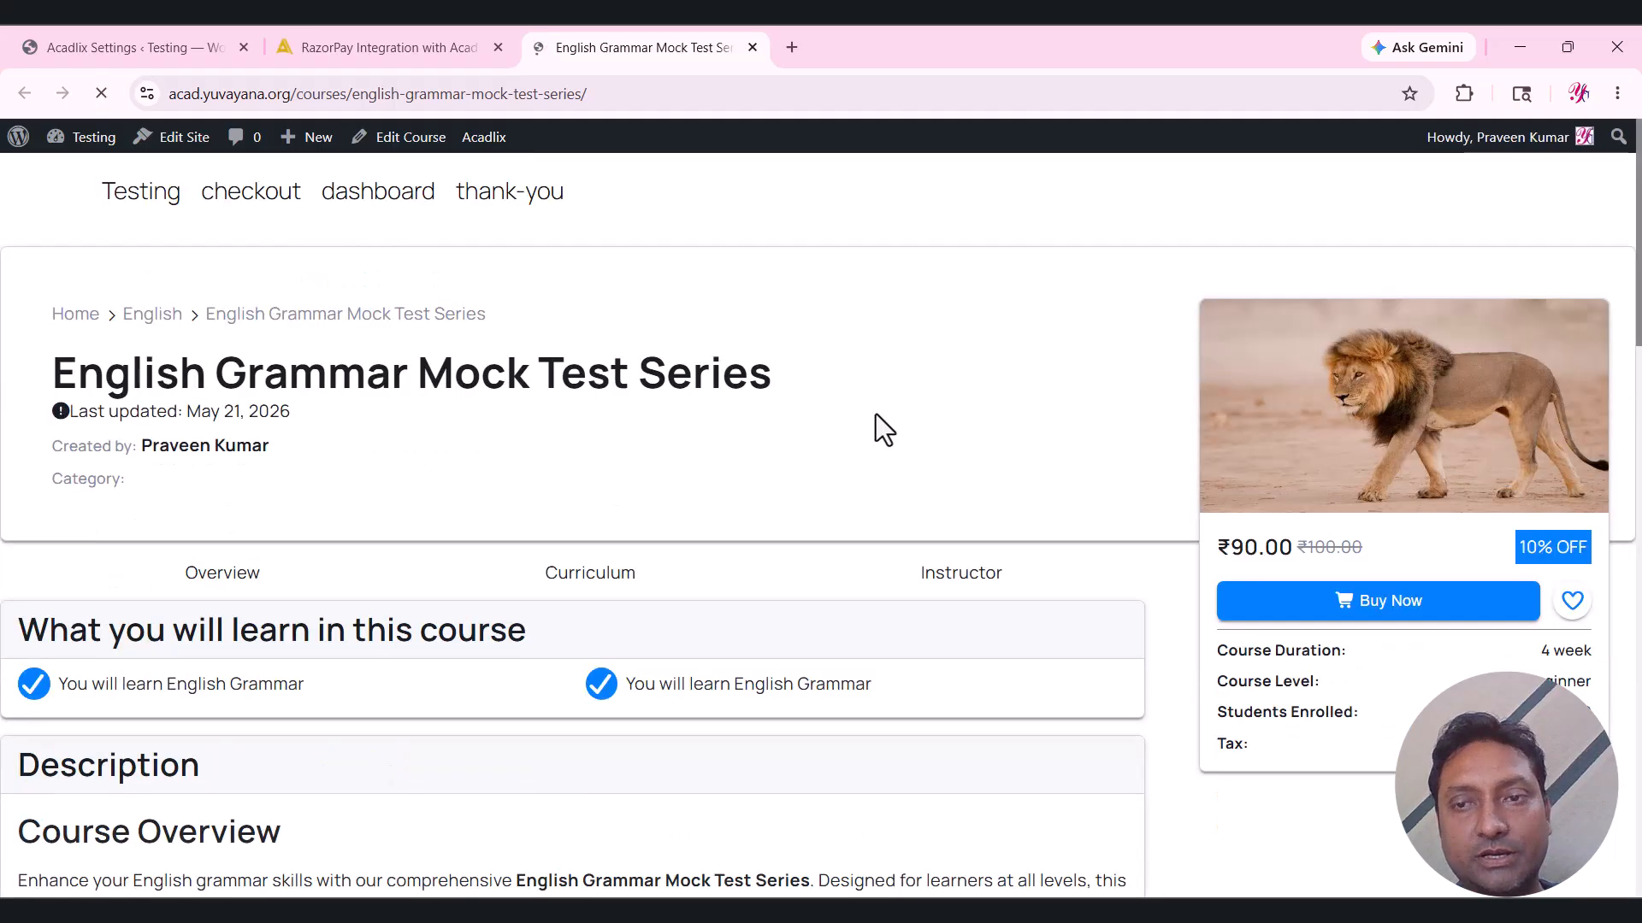
pyautogui.scroll(-1, 1120, 462)
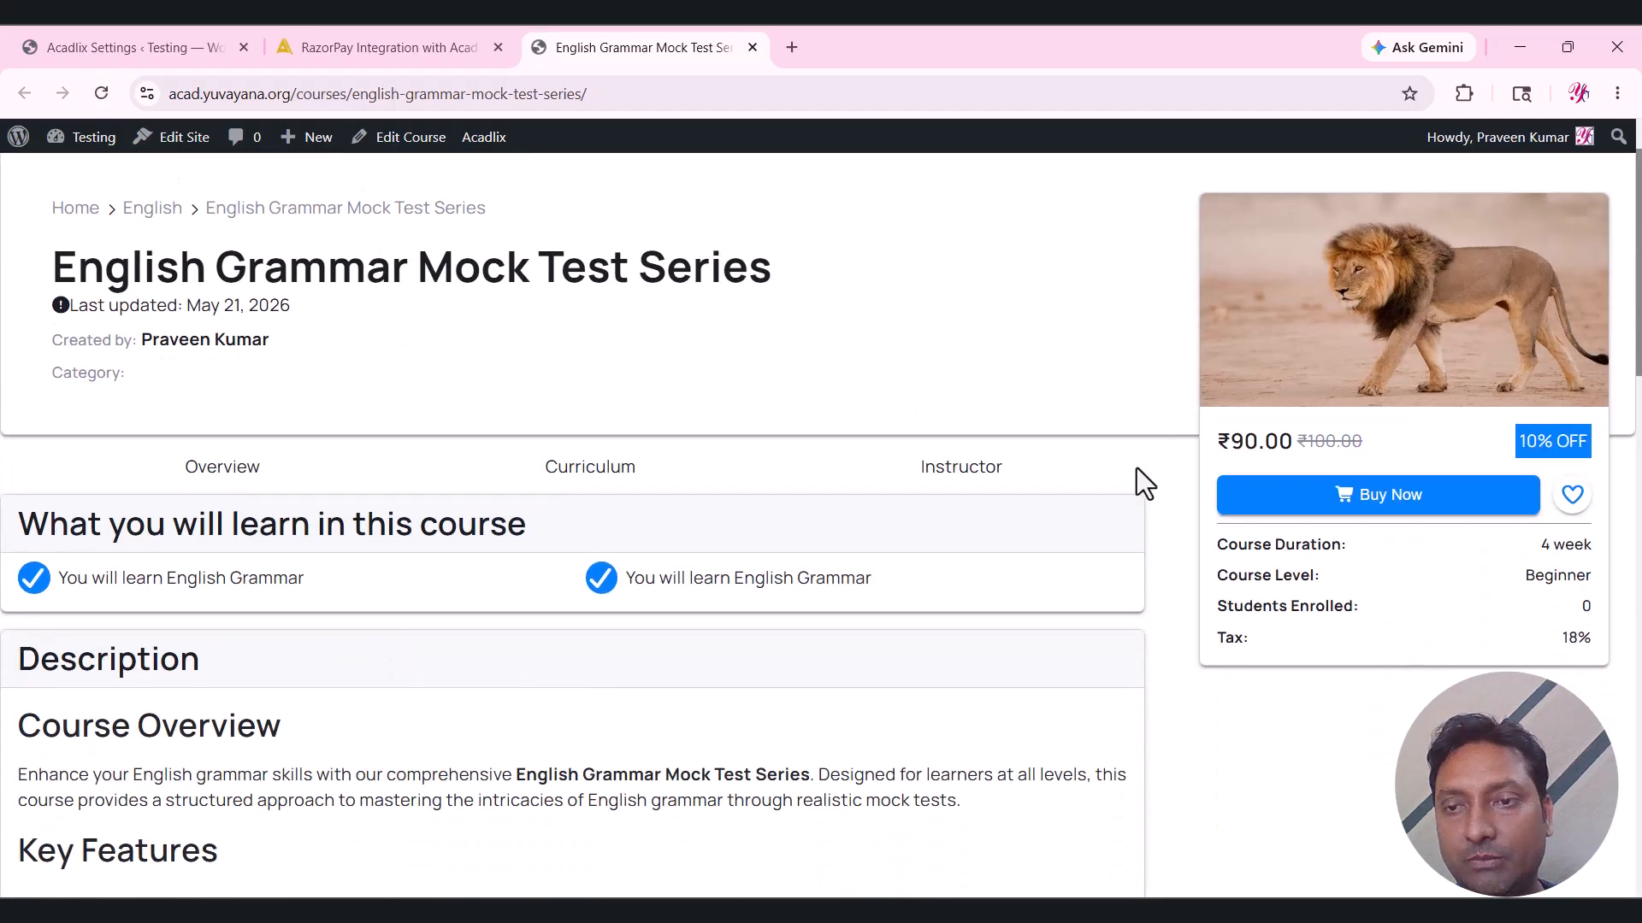
pyautogui.click(1366, 498)
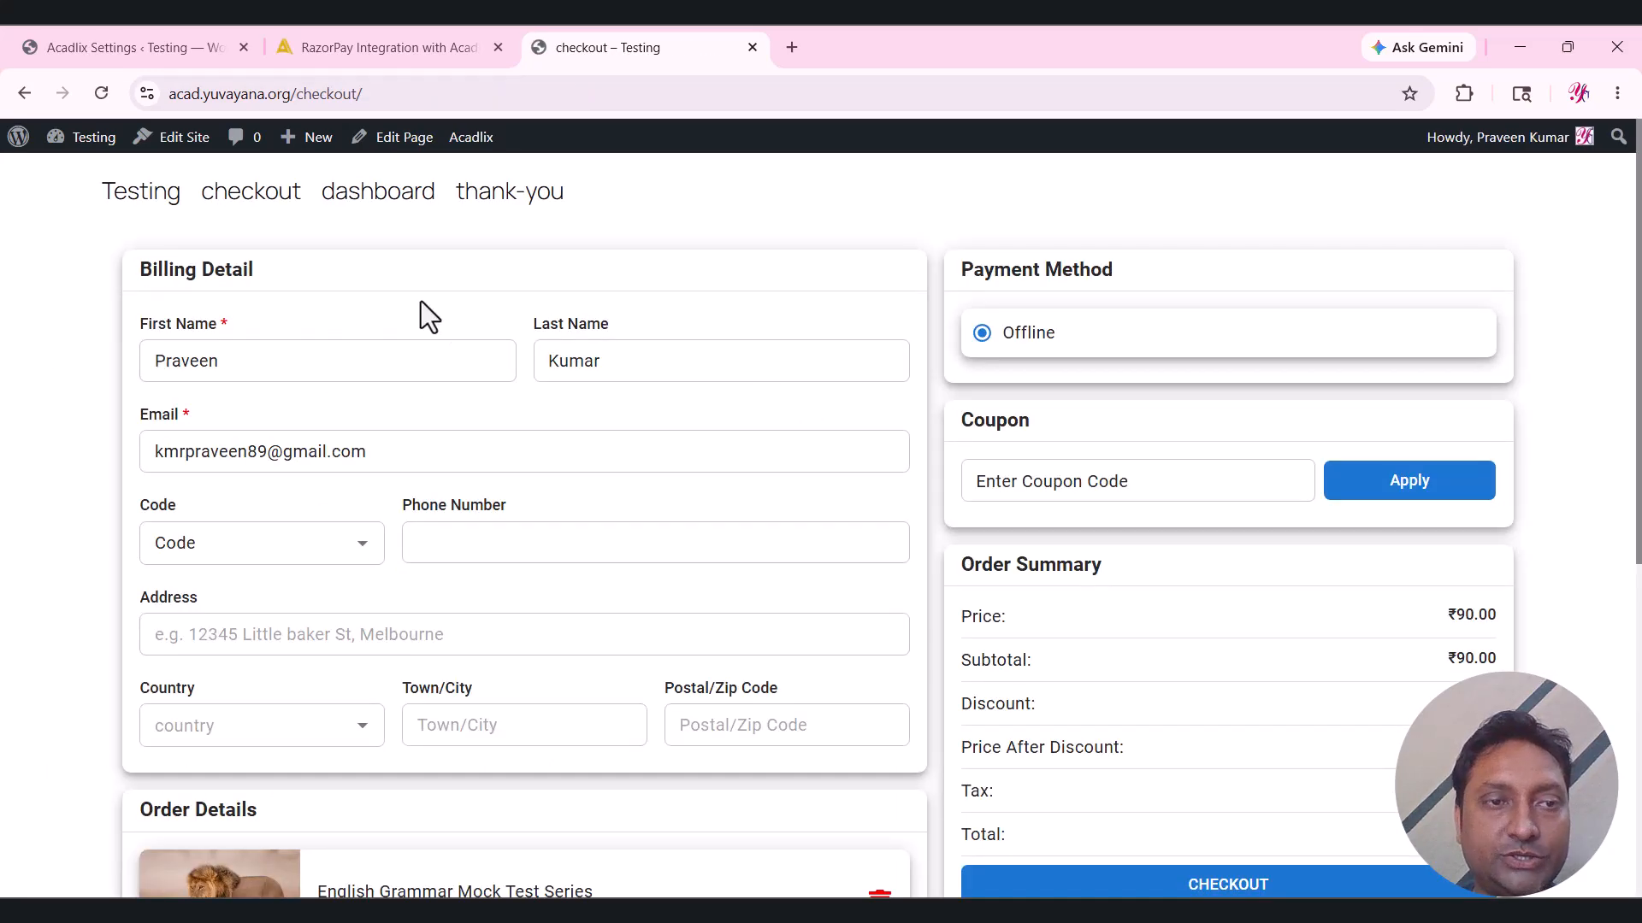
# Review the checkout page with Offline as payment method and the ₹106.20 total.
pyautogui.scroll(-1, 833, 295)
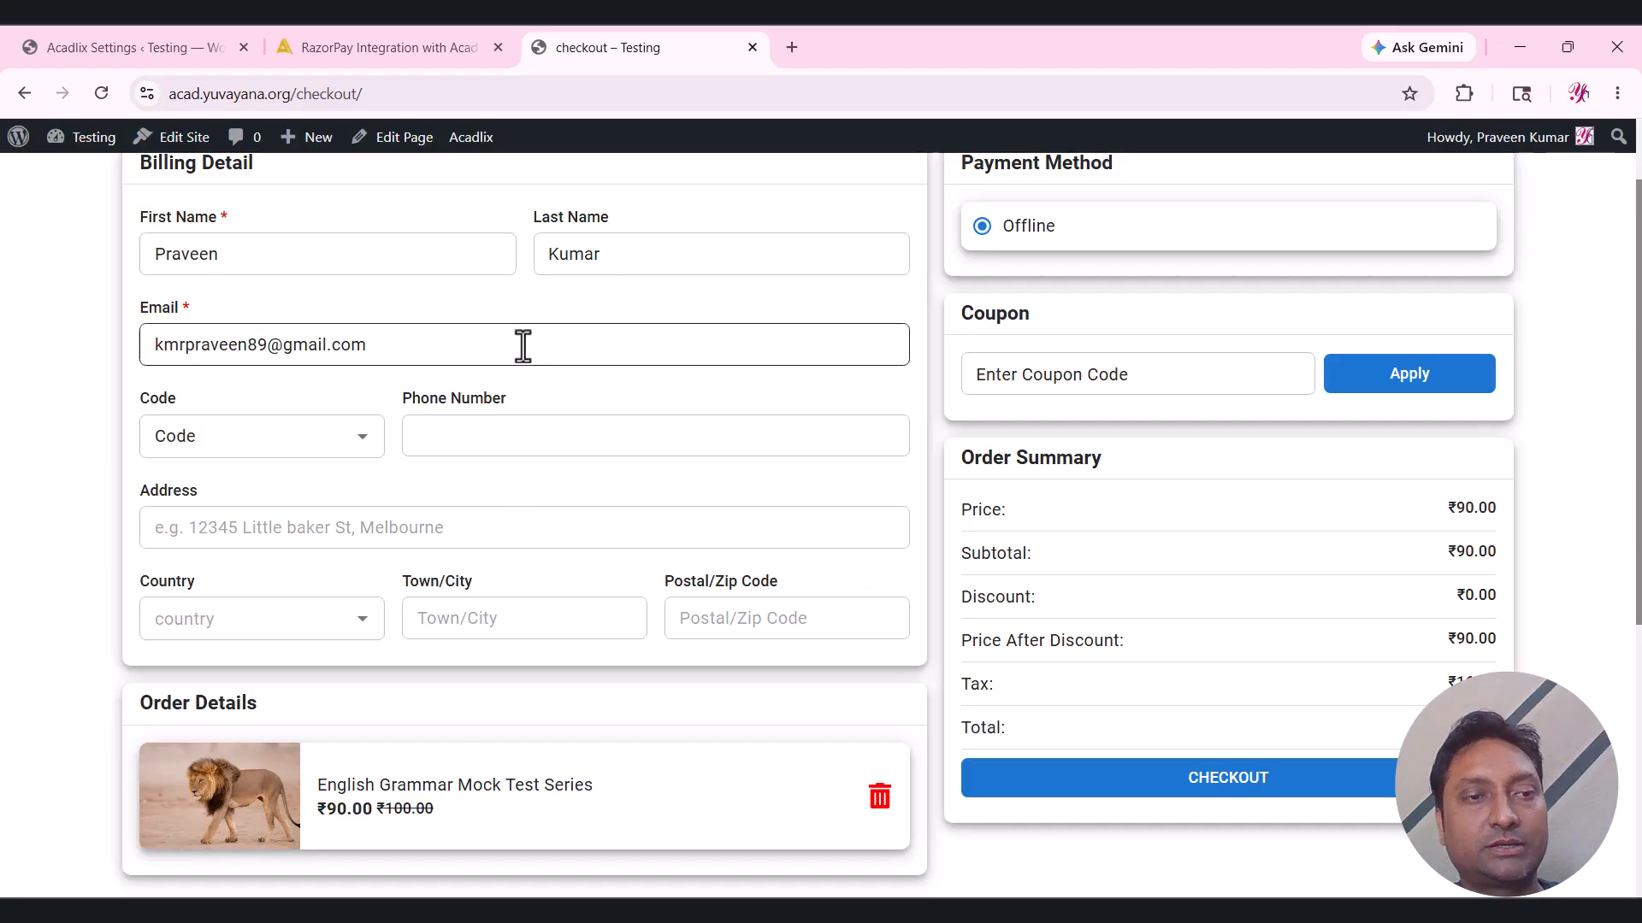
pyautogui.scroll(-1, 522, 347)
pyautogui.scroll(3, 316, 315)
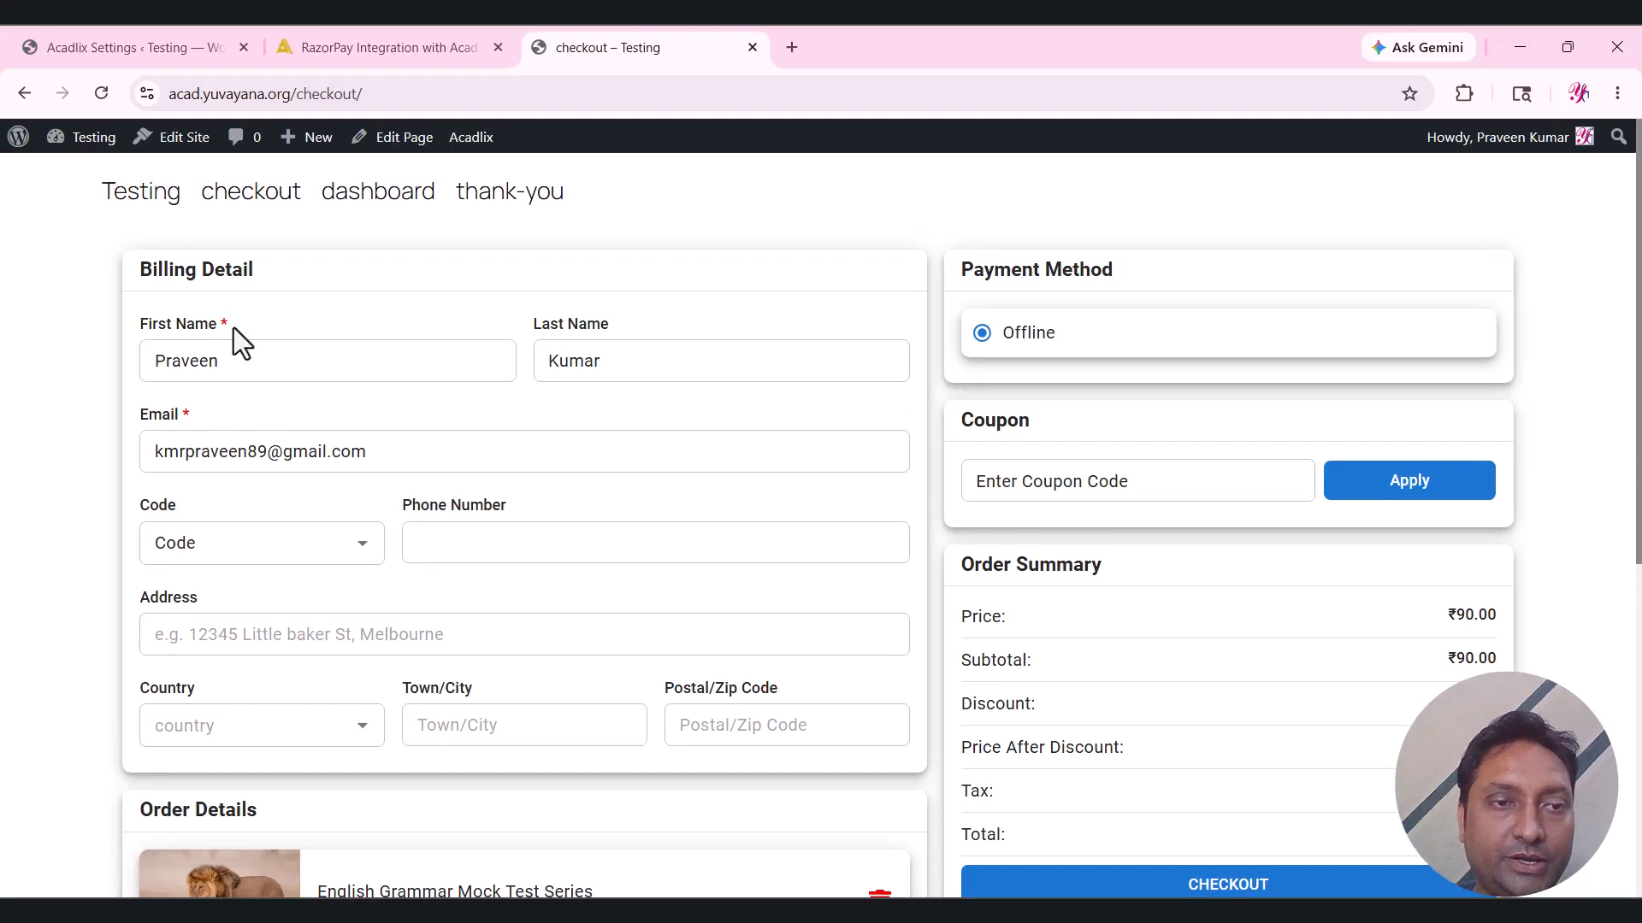
pyautogui.scroll(-1, 400, 655)
pyautogui.scroll(-3, 400, 657)
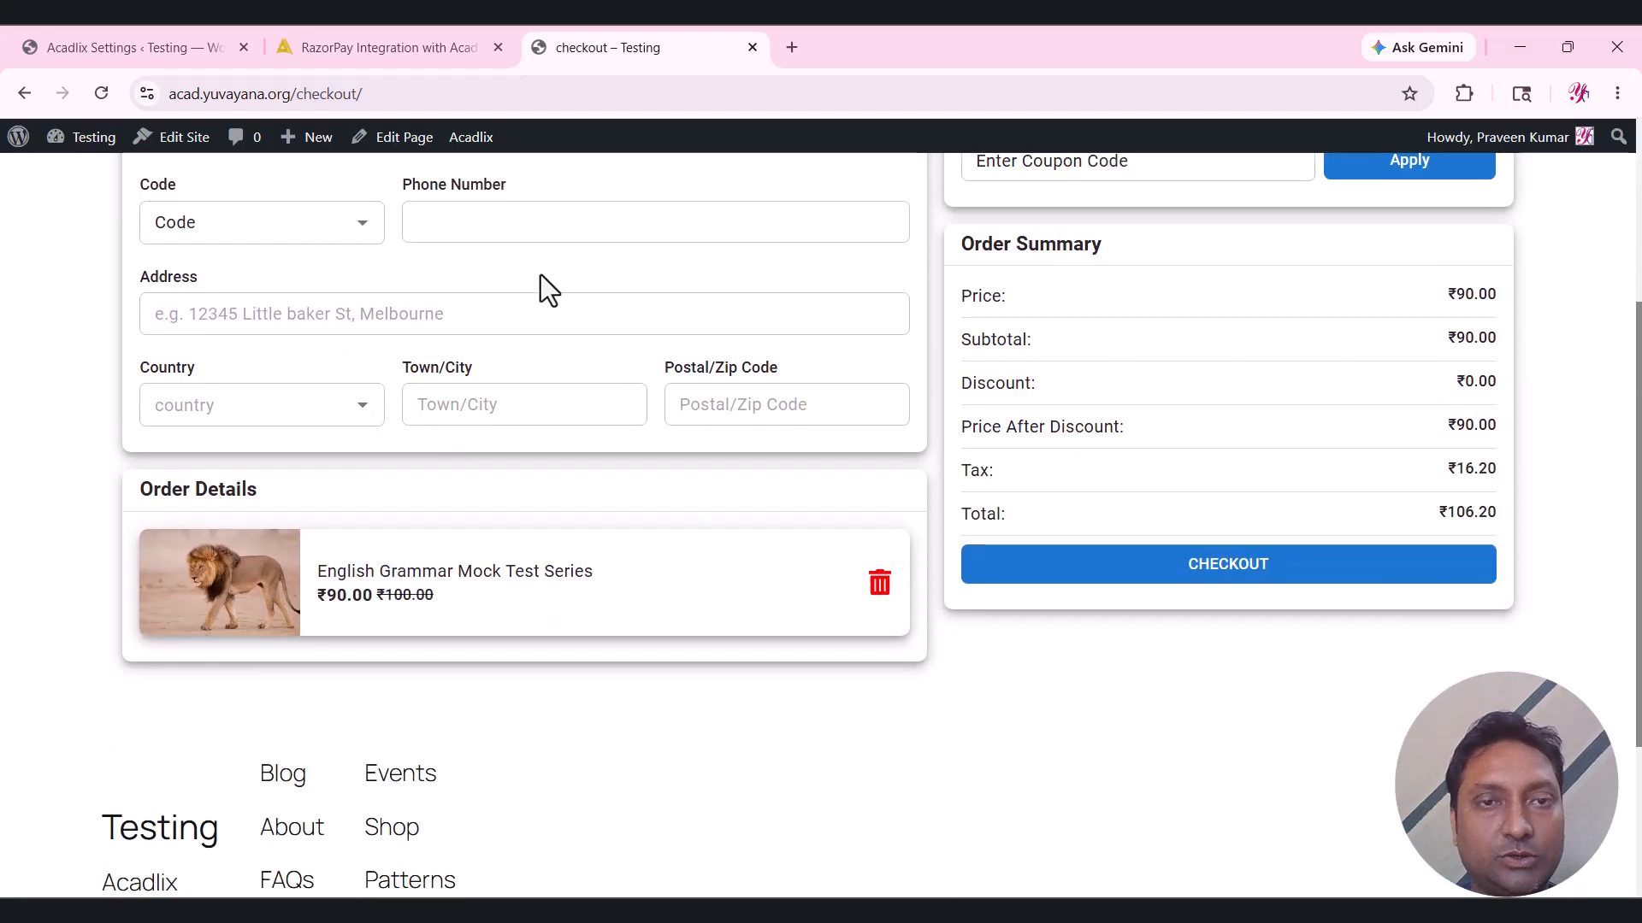
pyautogui.scroll(4, 1191, 567)
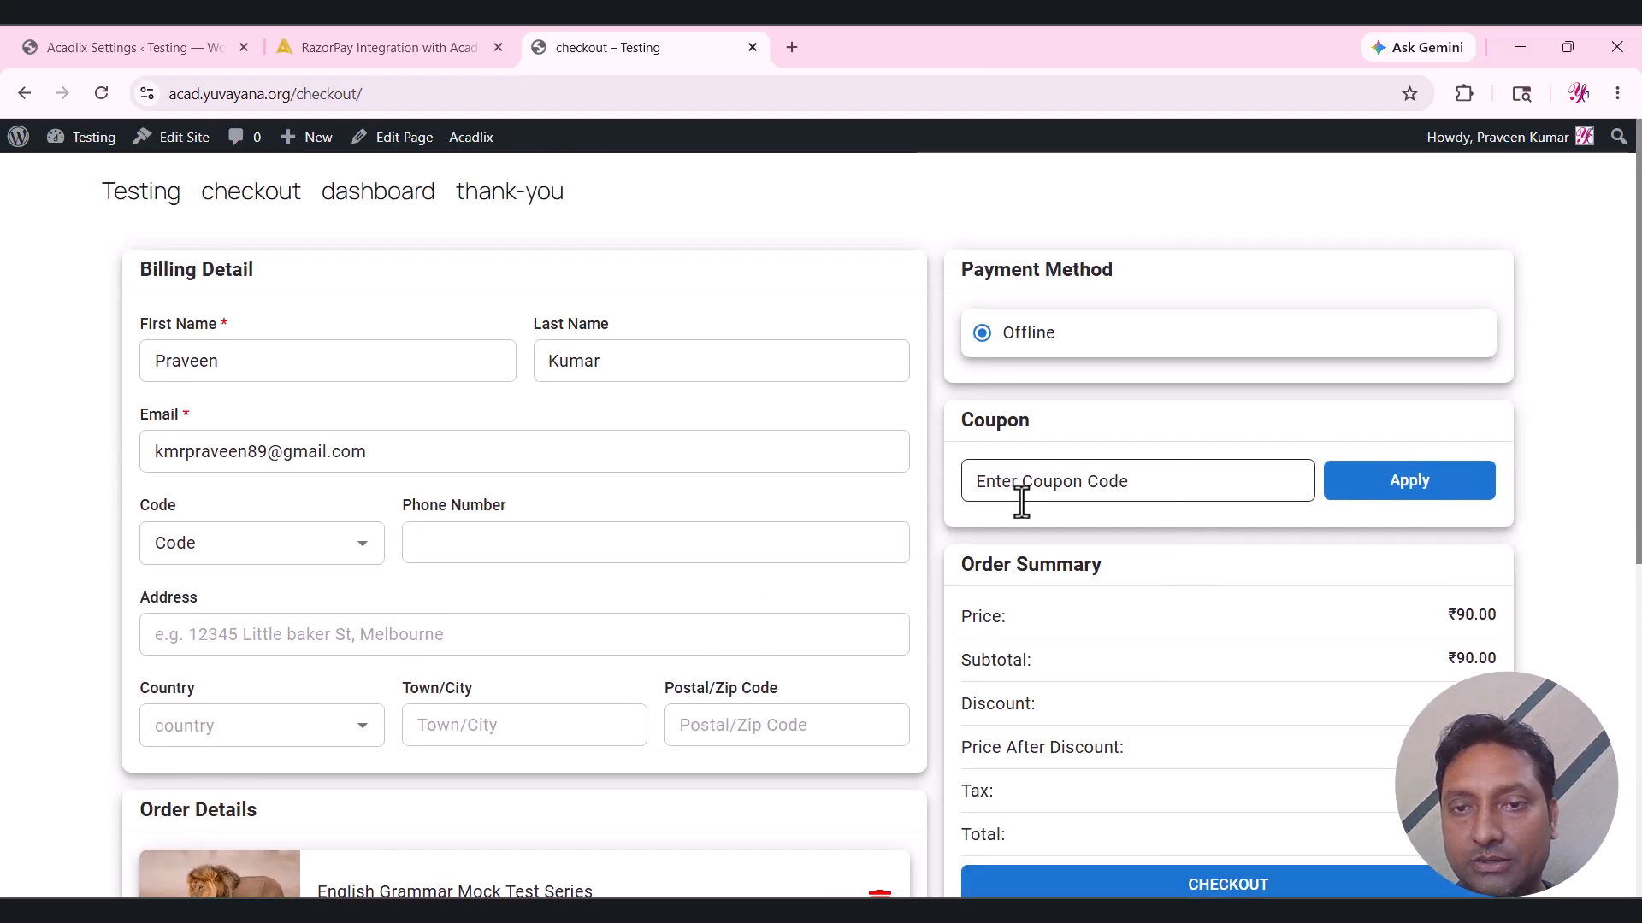
pyautogui.click(1063, 479)
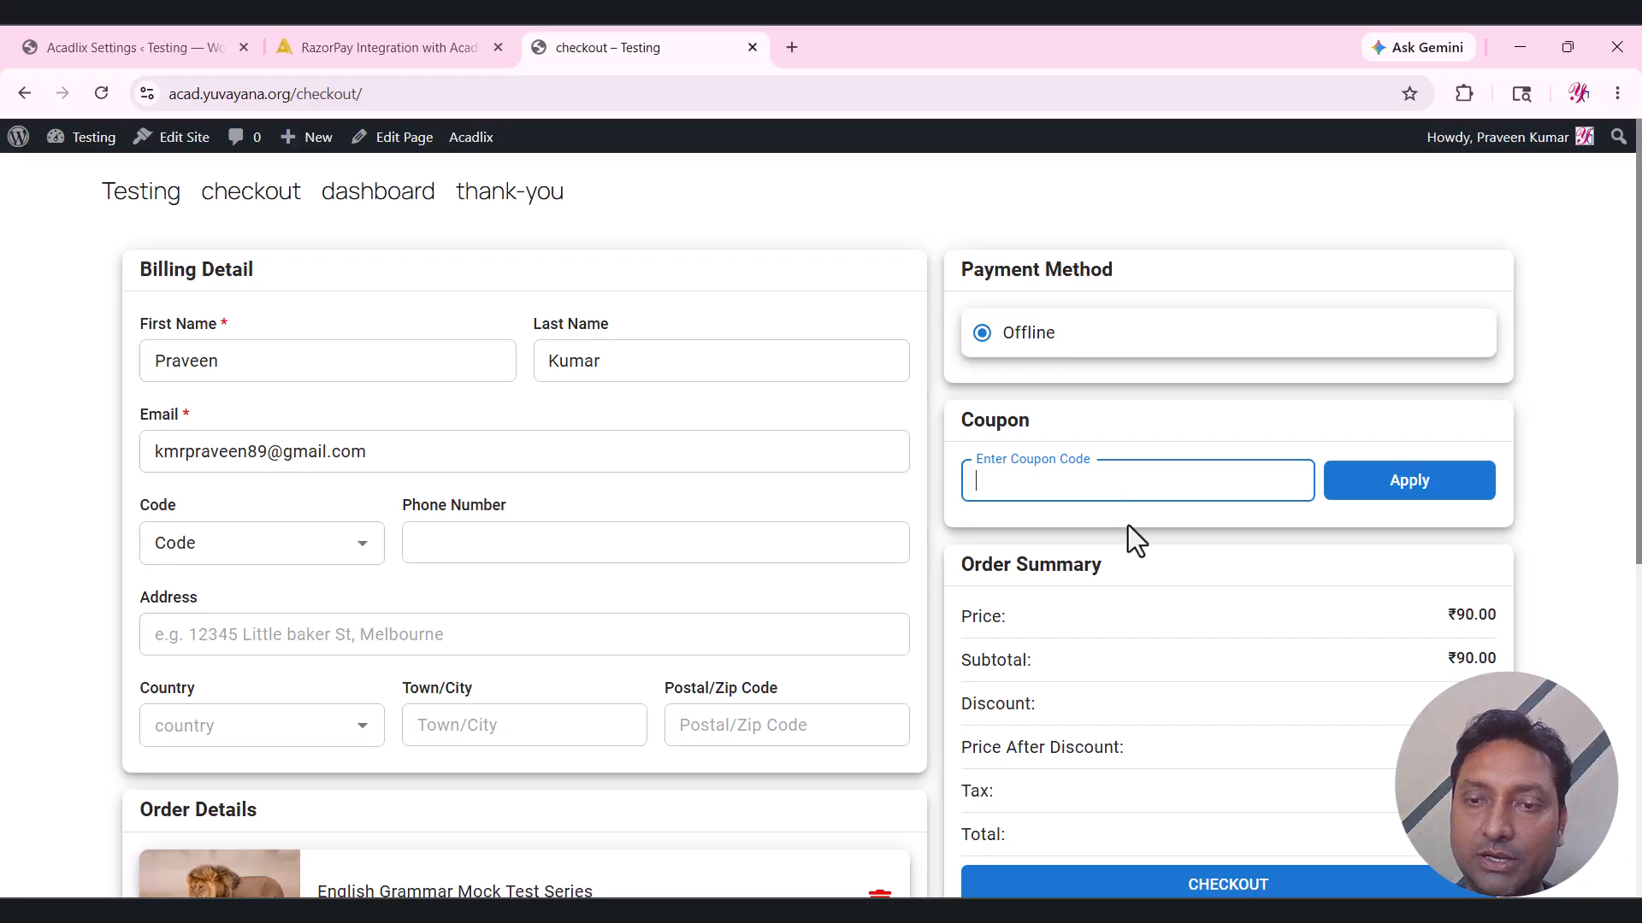
pyautogui.scroll(-4, 1128, 530)
# Submit the offline payment with detail 'I made payment using UPI.' and lion.jpg attached as proof.
pyautogui.click(1220, 569)
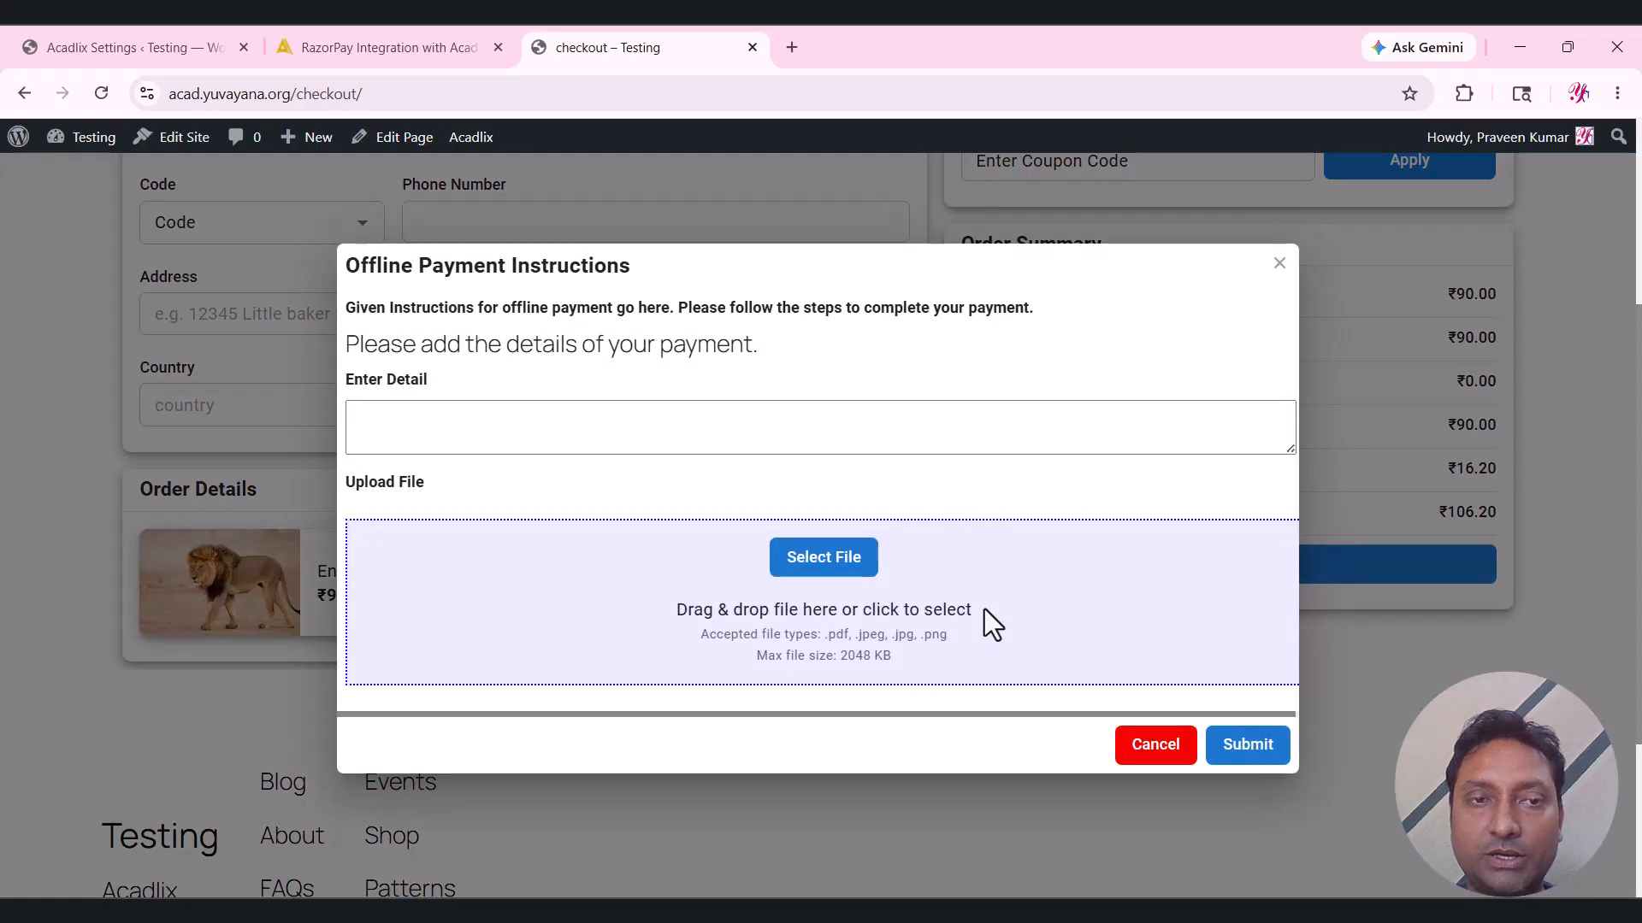
pyautogui.click(641, 421)
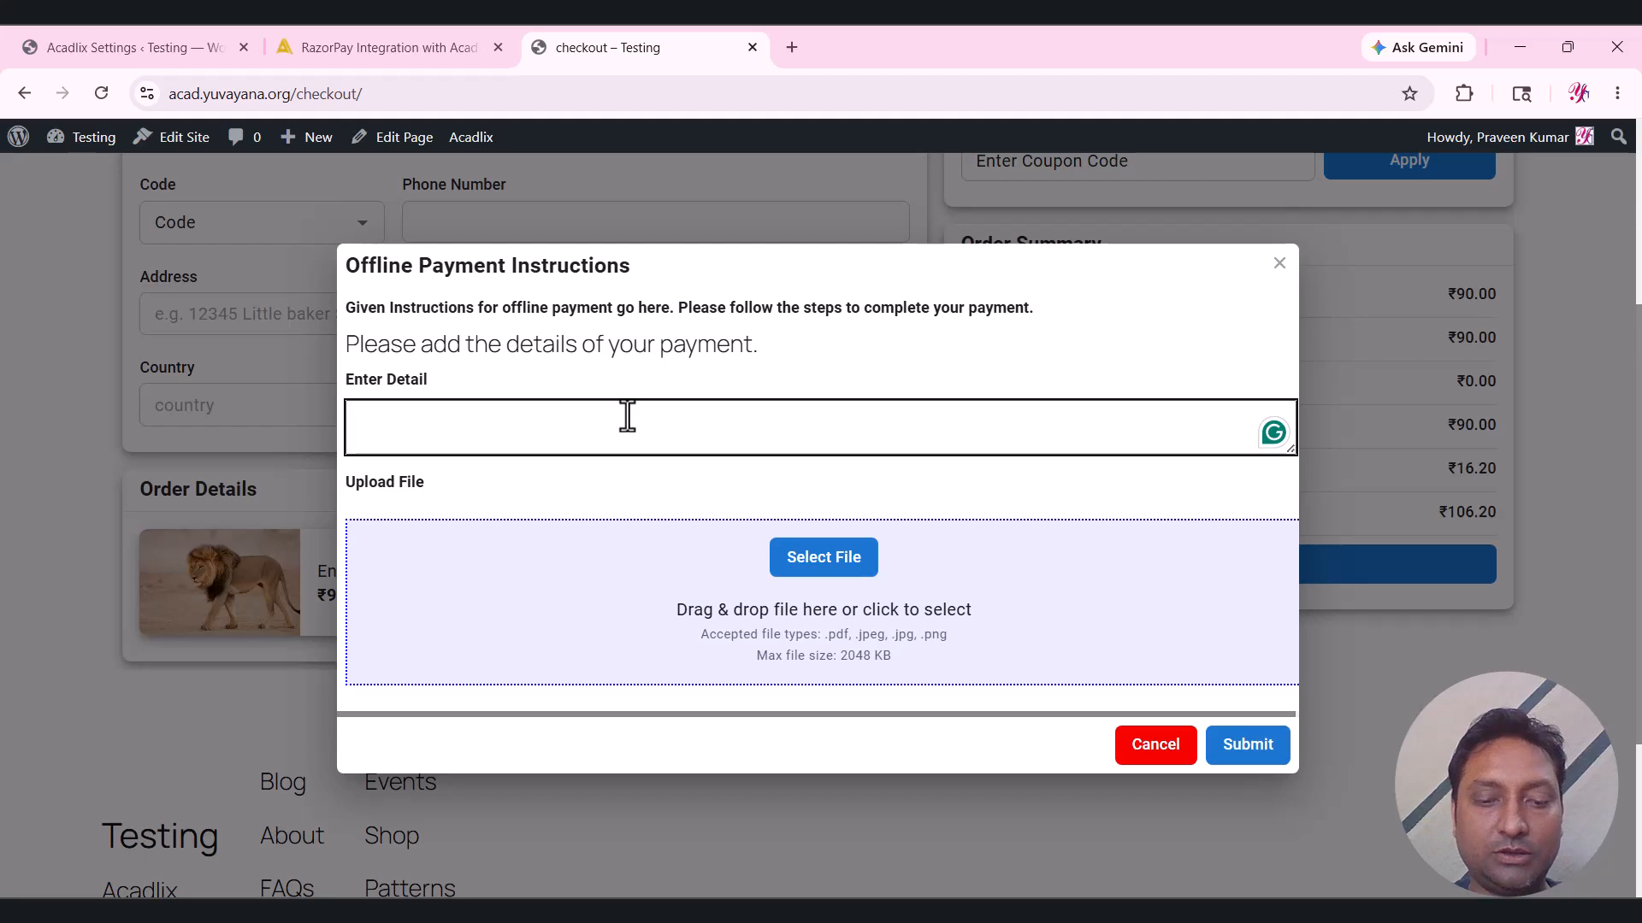
pyautogui.write('I made paymen')
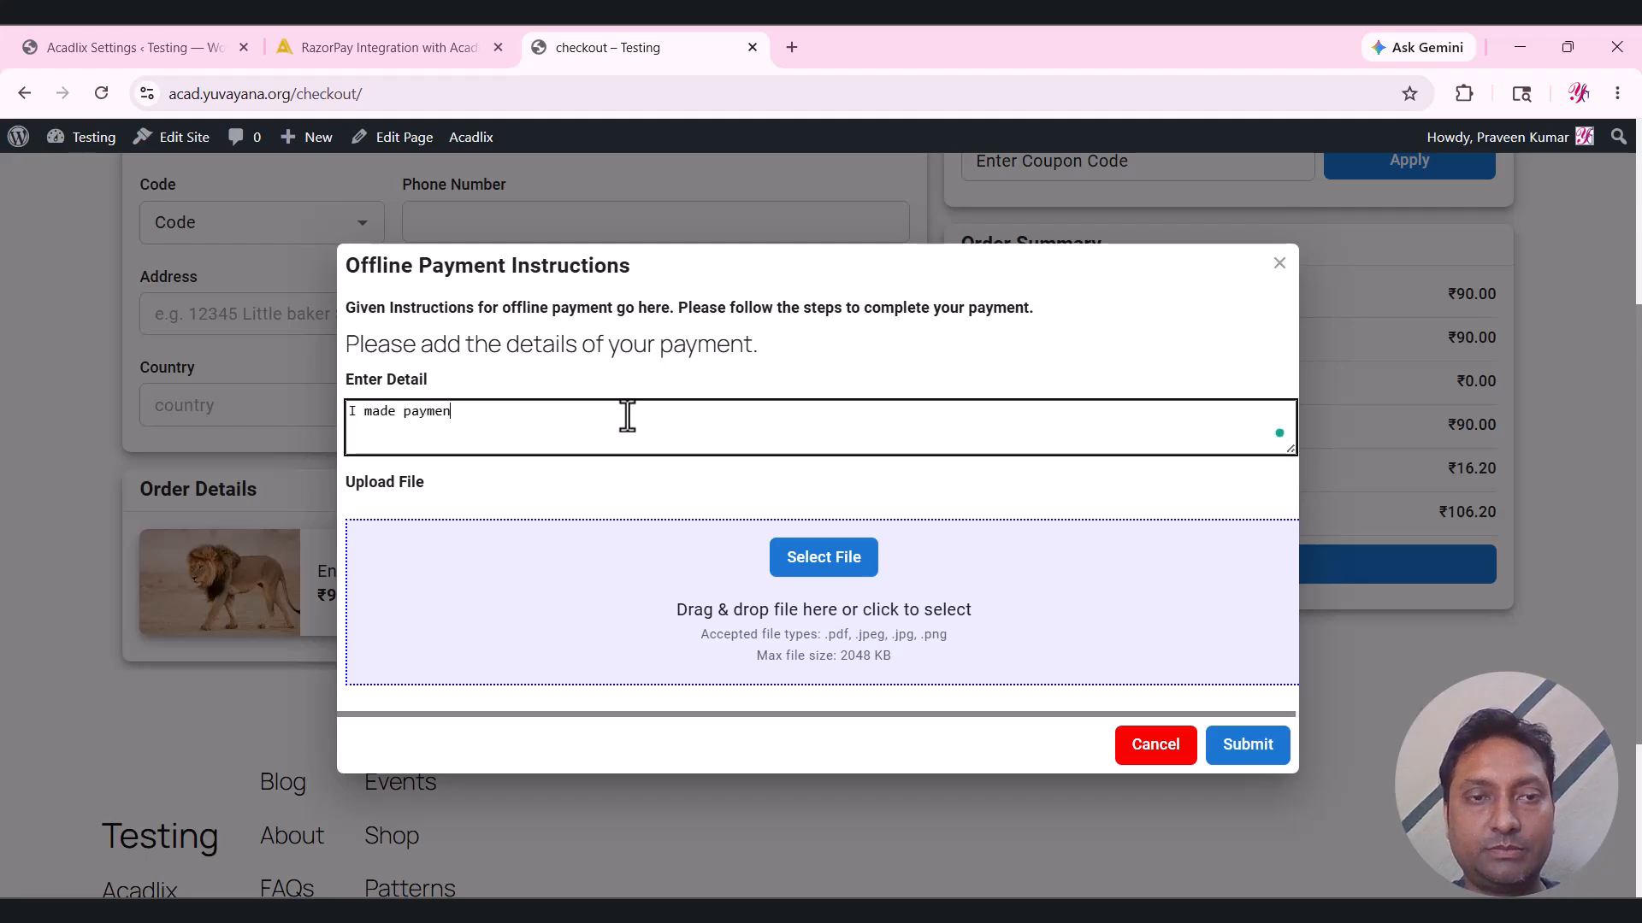
pyautogui.write('t using UPI.')
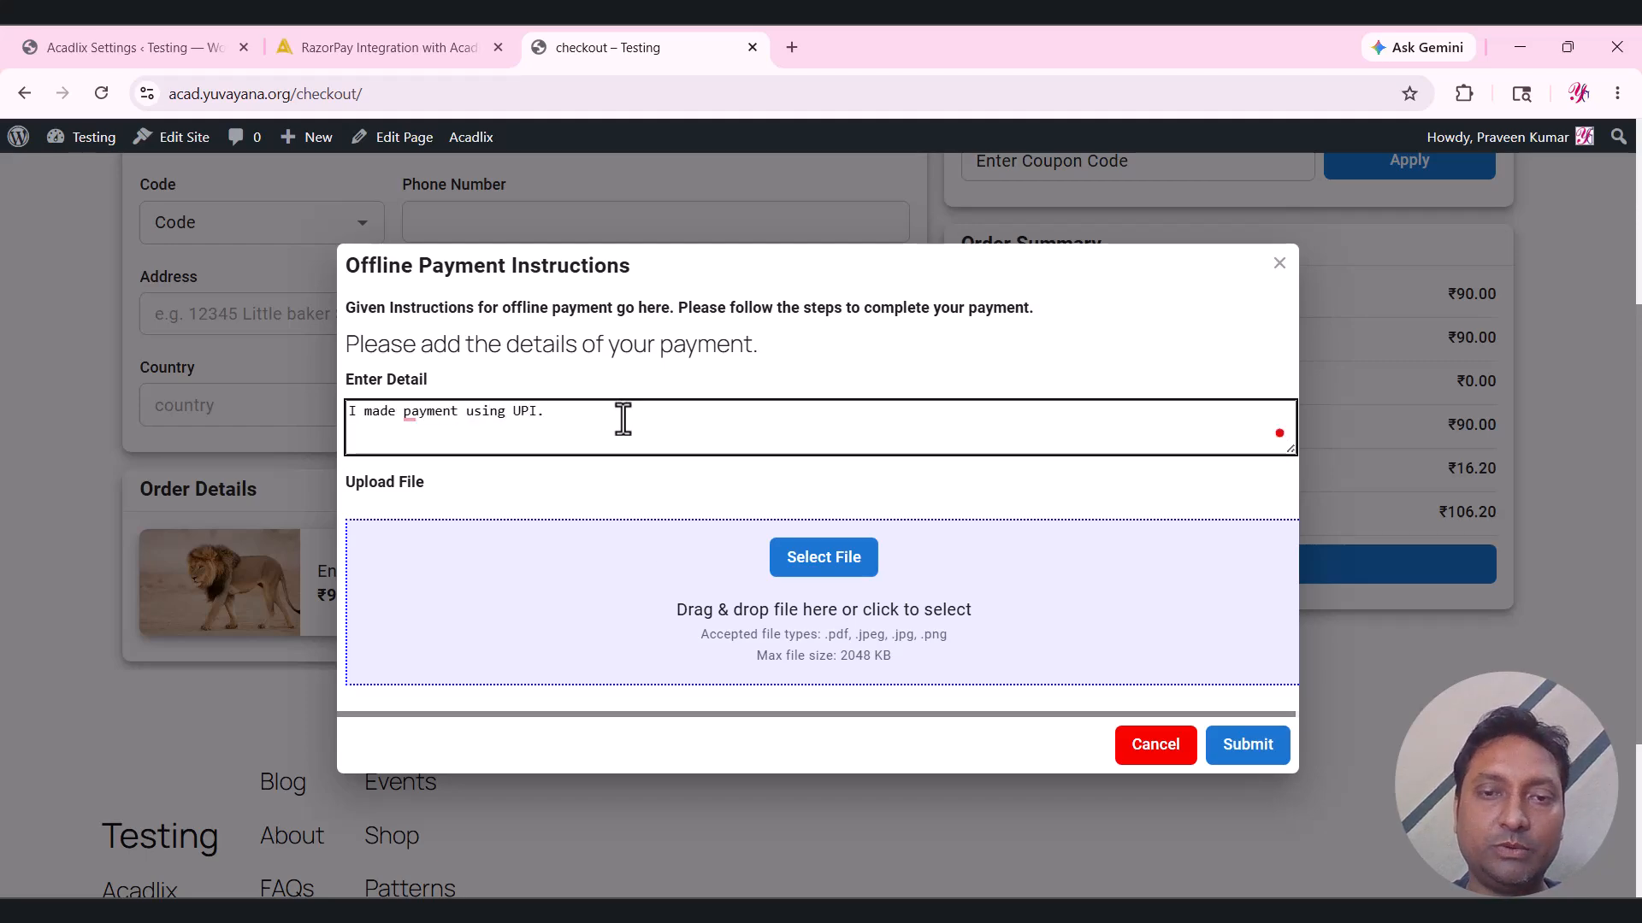
pyautogui.click(850, 571)
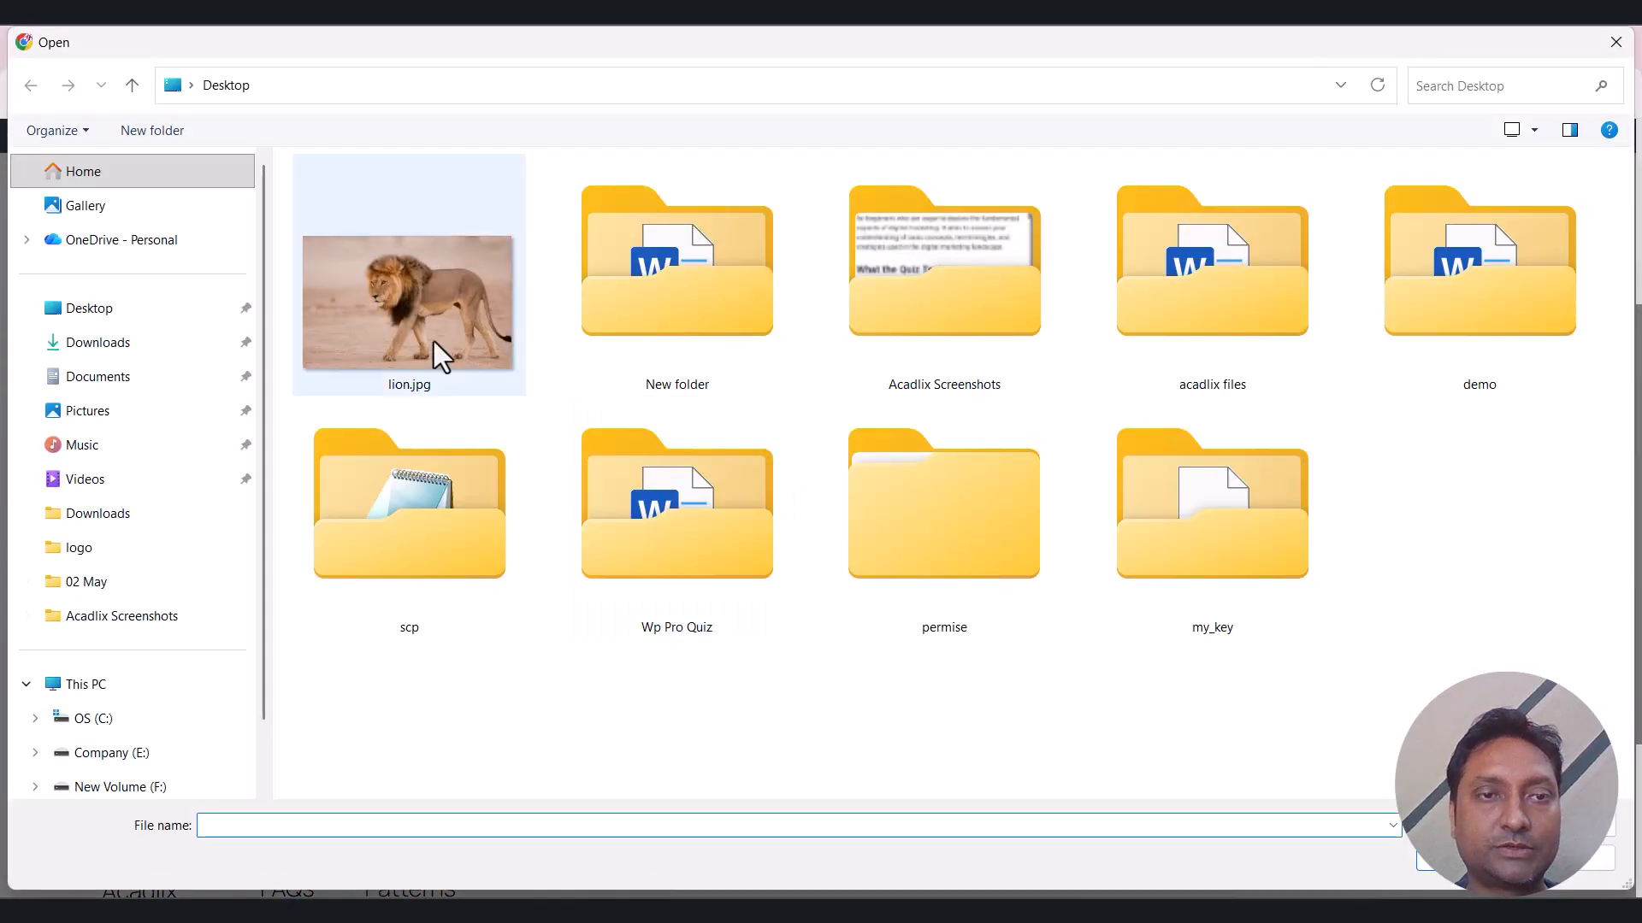
pyautogui.click(438, 352)
pyautogui.click(1484, 858)
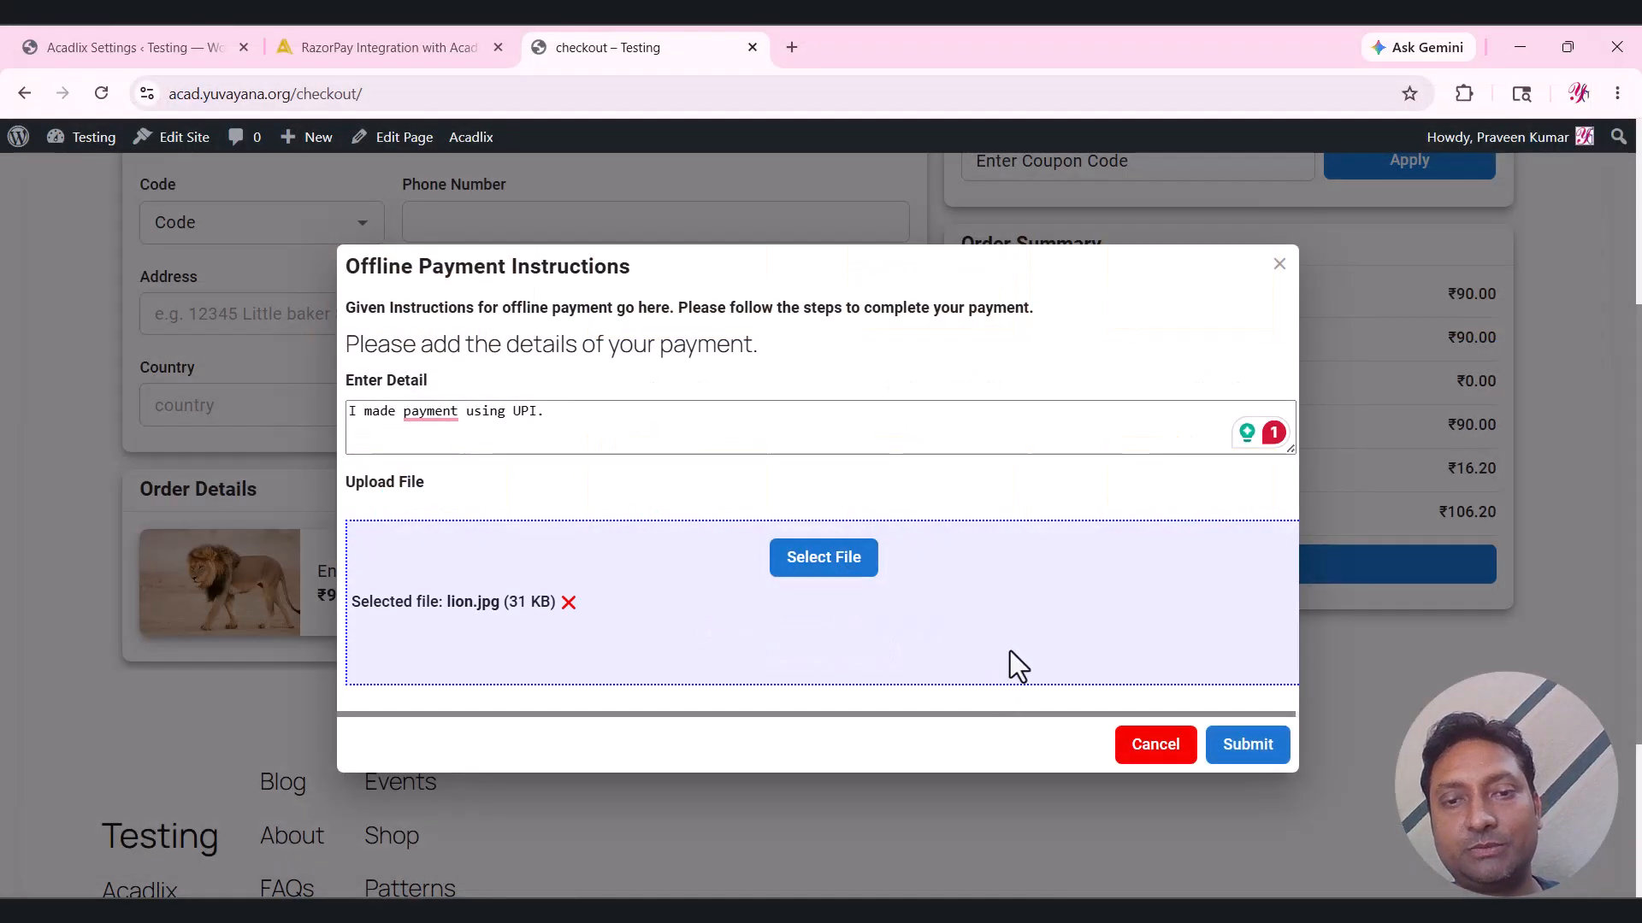
pyautogui.click(1236, 756)
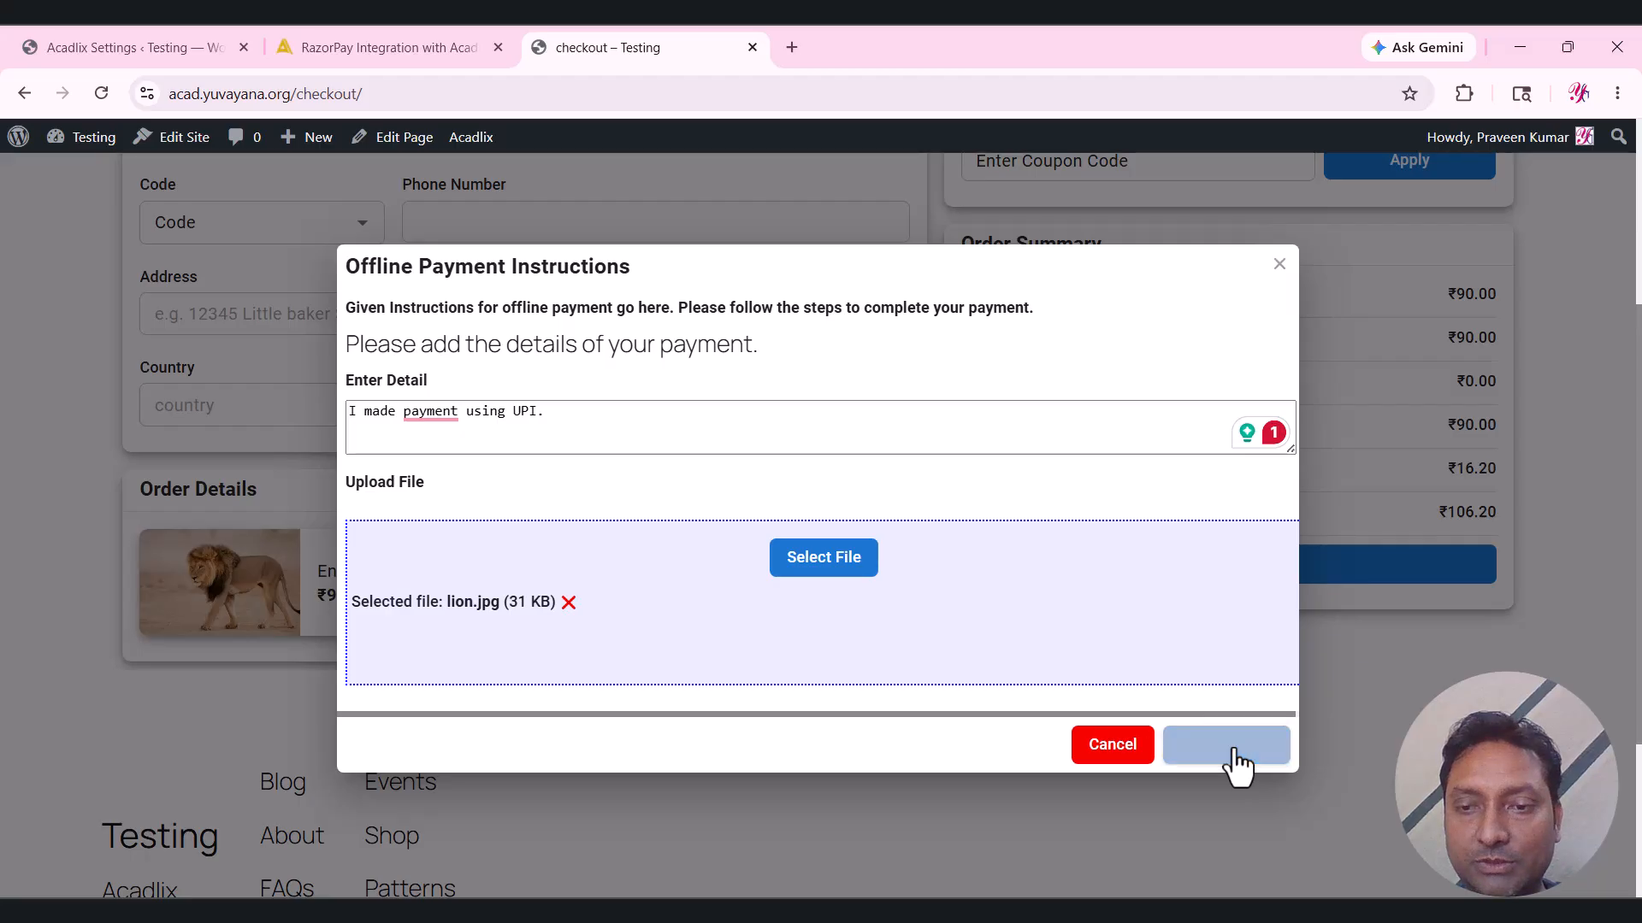
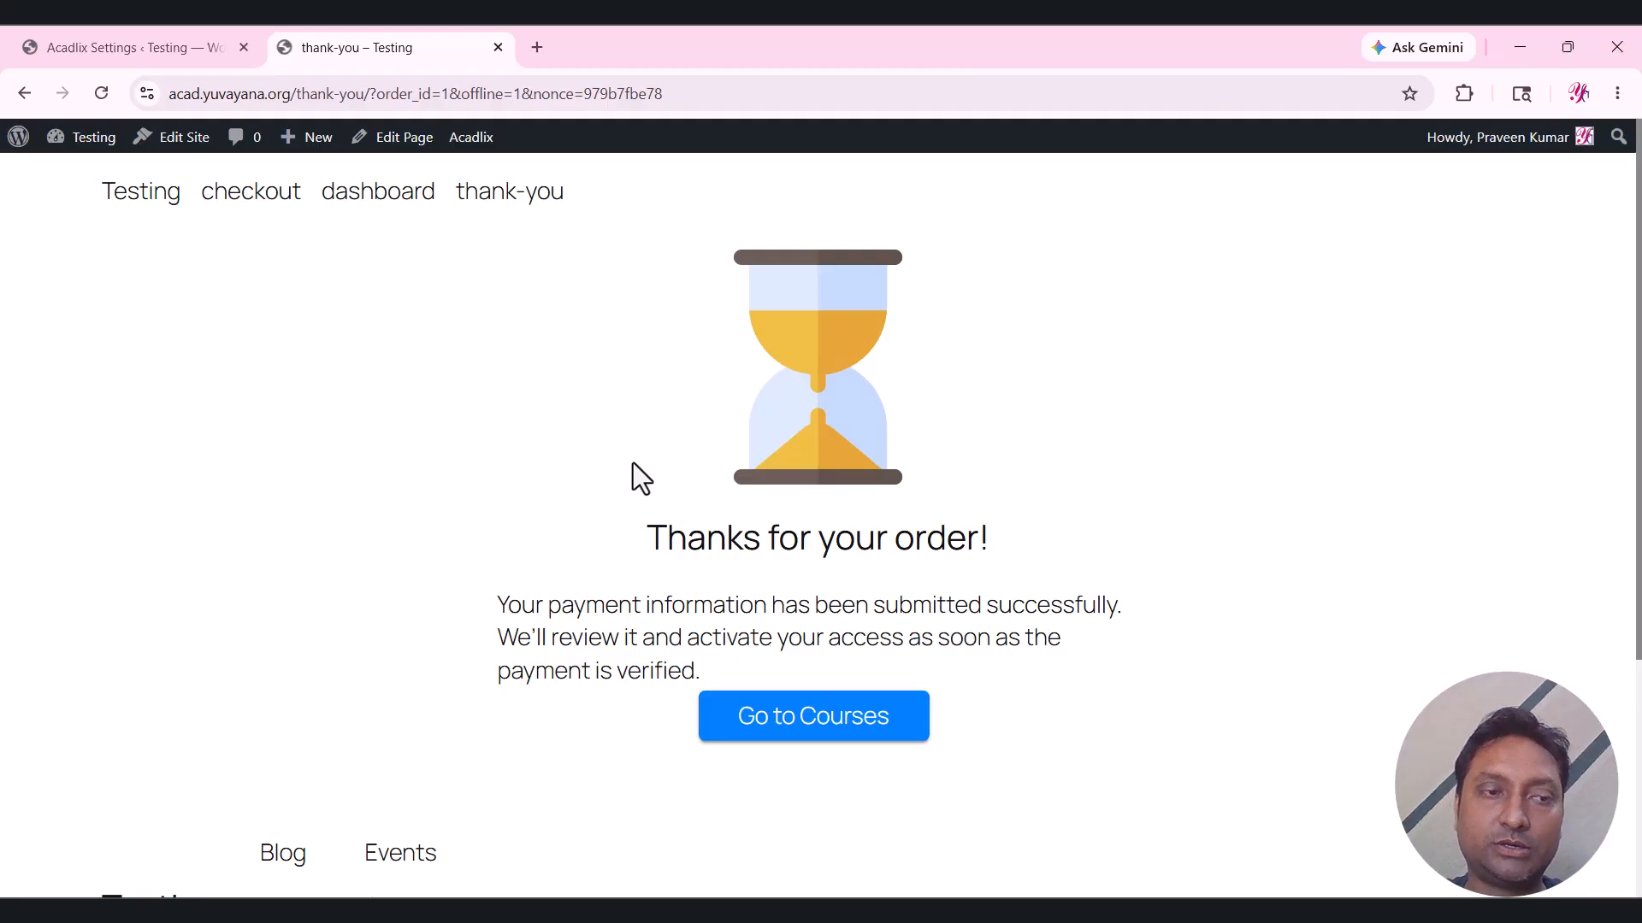
# Switch to the admin tab to see order #1 for ₹106.20 listed as Pending.
pyautogui.click(89, 28)
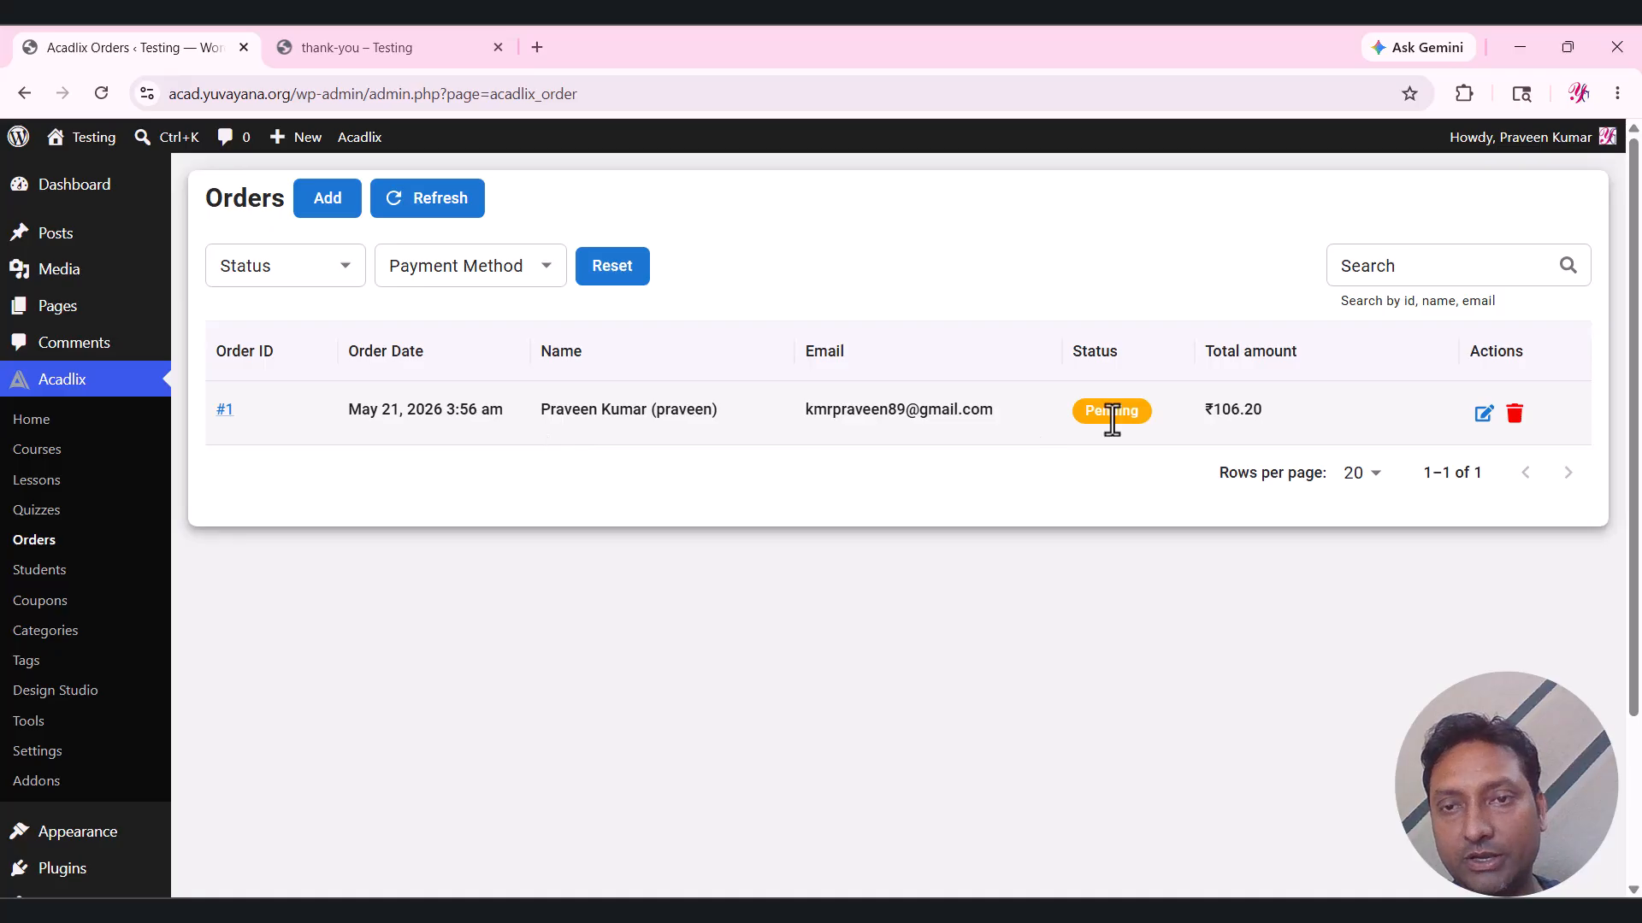
# Change order #1's status to Success, then go back to the thank-you page tab.
pyautogui.click(1483, 414)
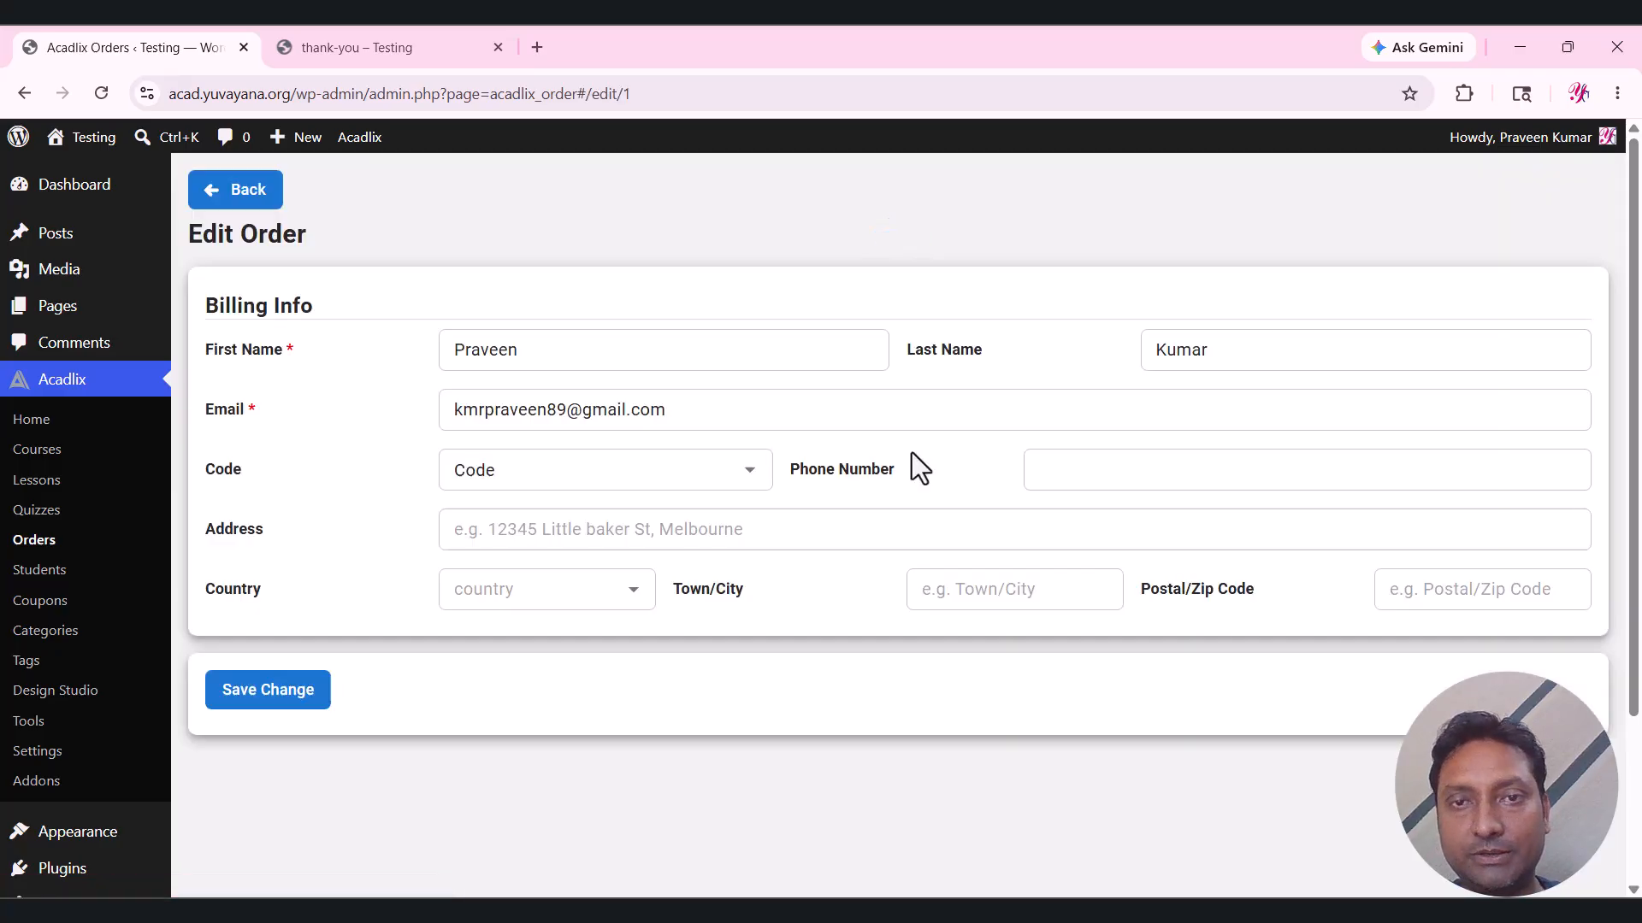
pyautogui.click(557, 428)
pyautogui.click(520, 502)
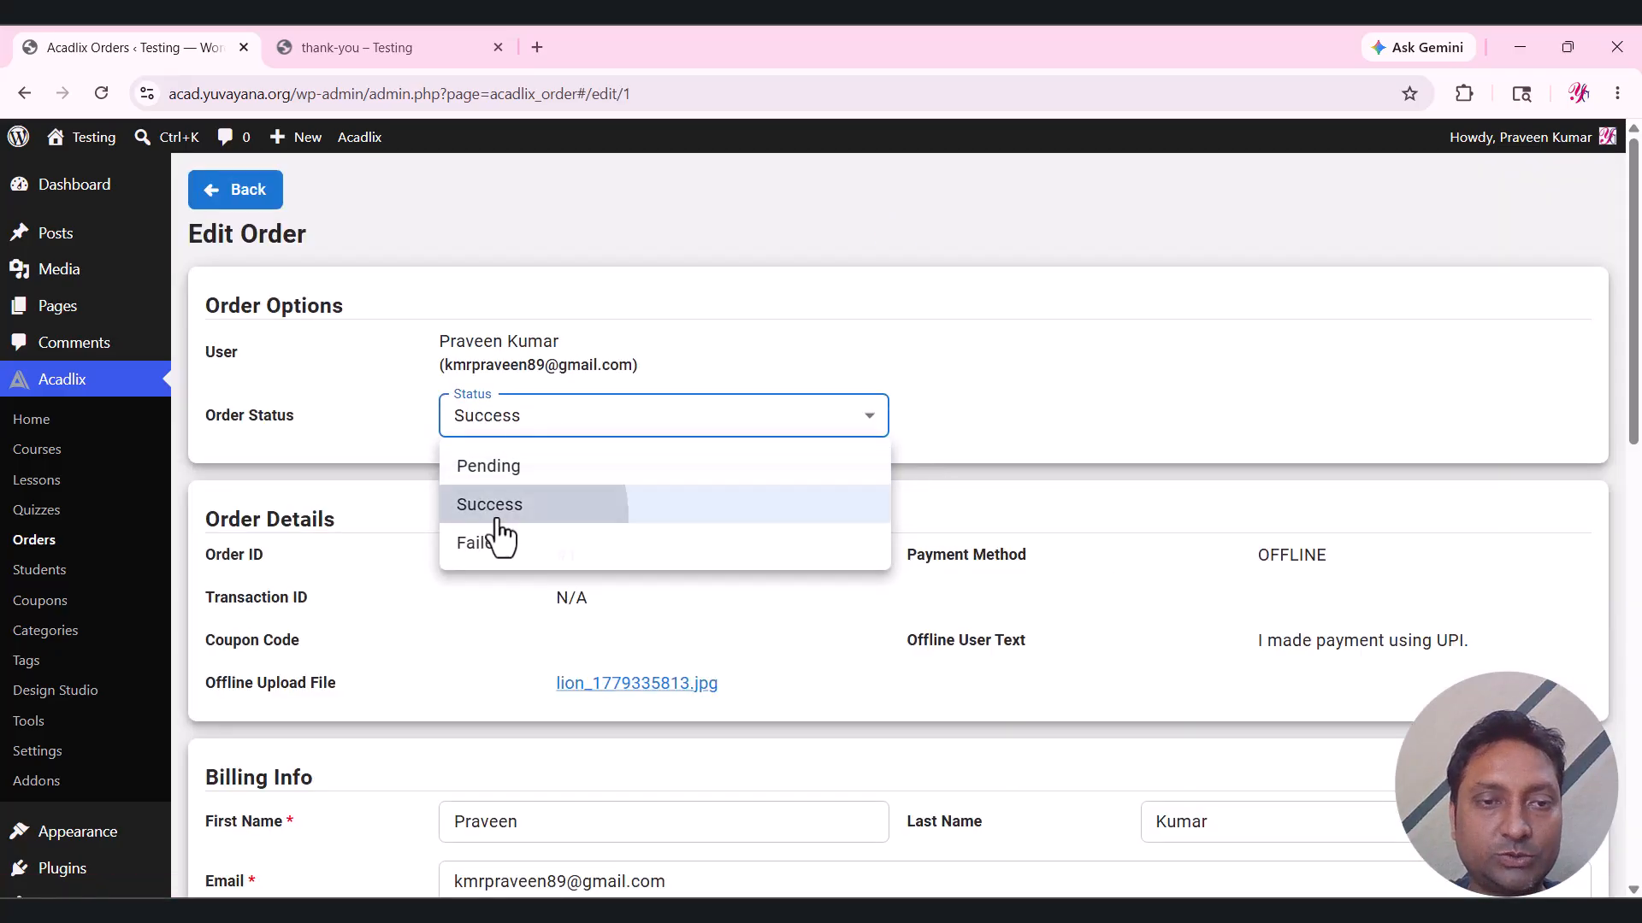
pyautogui.moveTo(1639, 363); pyautogui.dragTo(1639, 788)
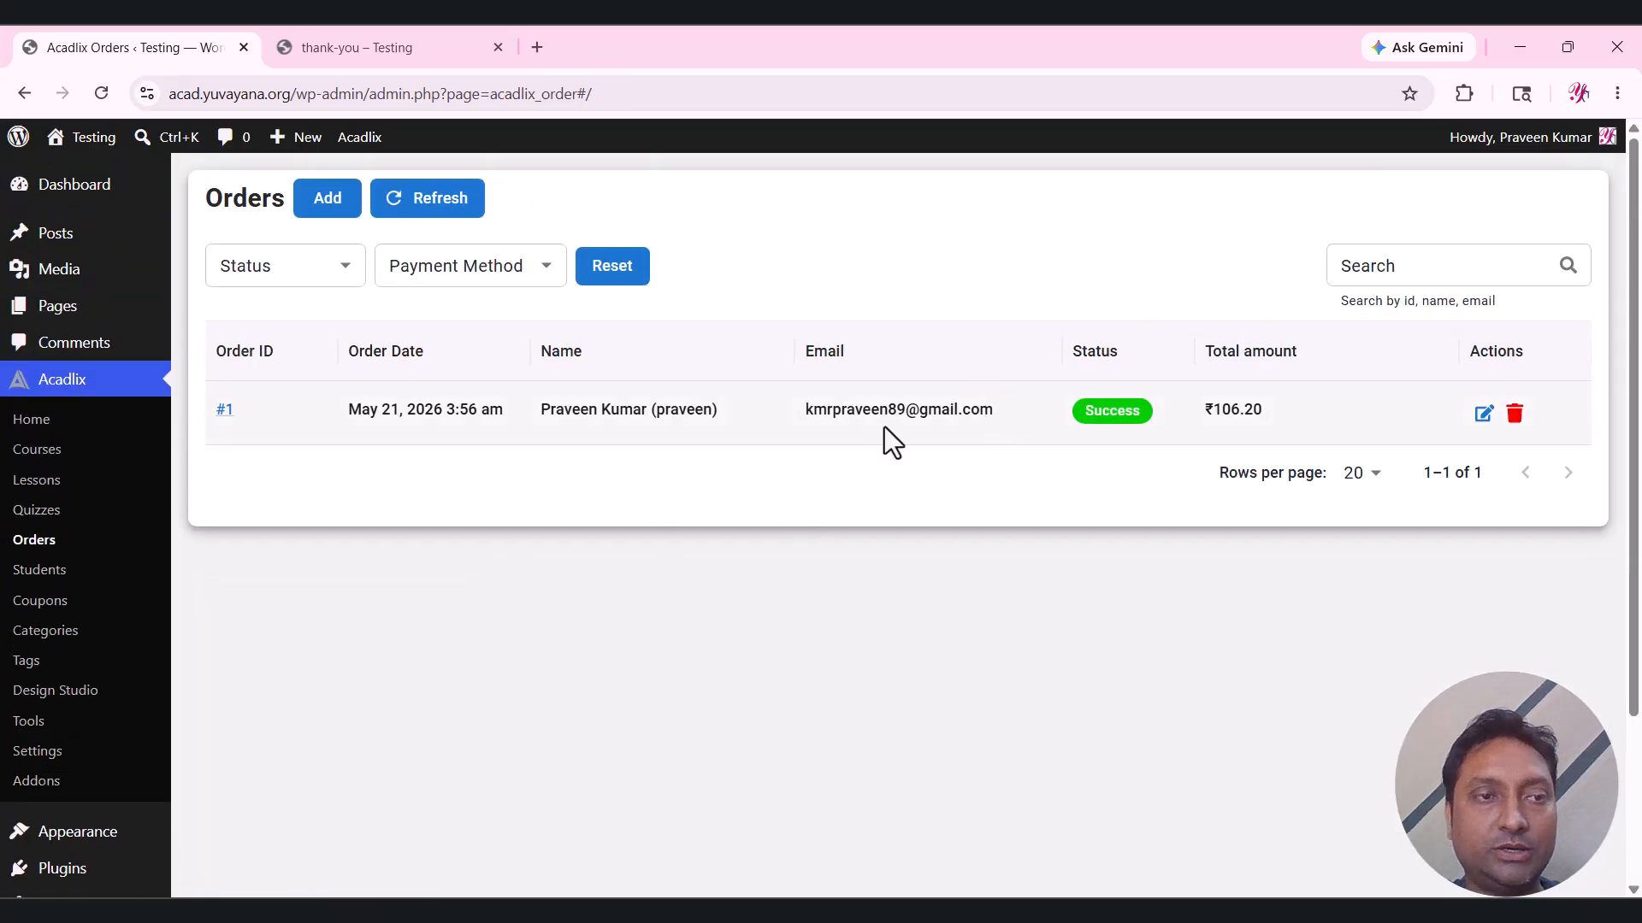
pyautogui.click(346, 25)
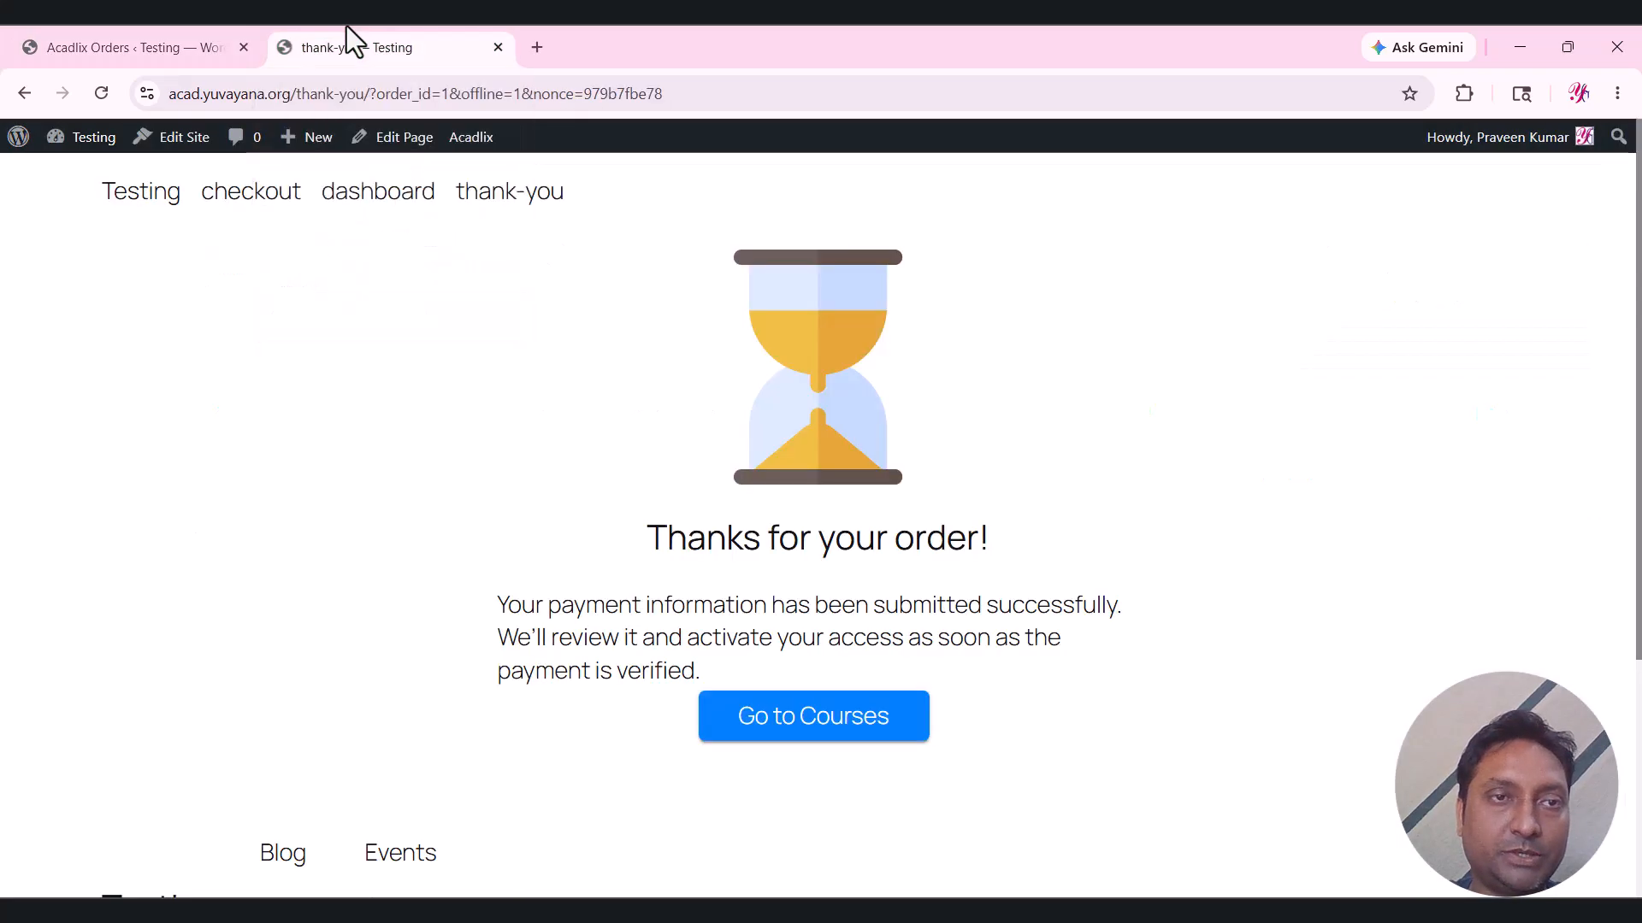
# From the dashboard, open English Grammar Mock Test Series and expand Section 2: Verb and Section 3.
pyautogui.click(397, 206)
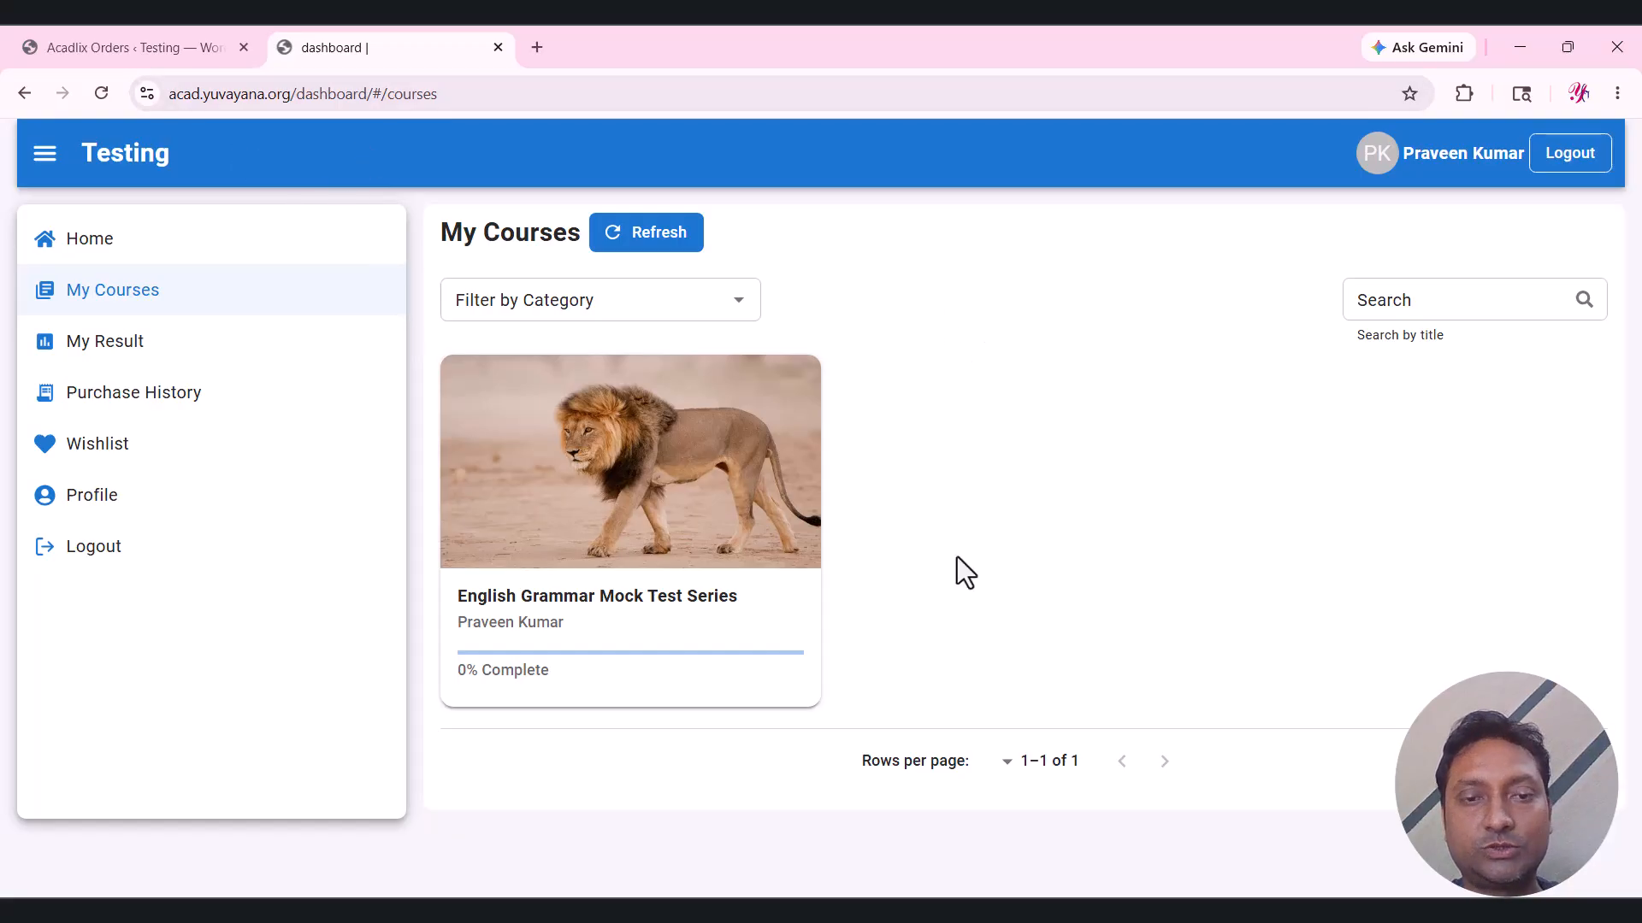
pyautogui.click(632, 495)
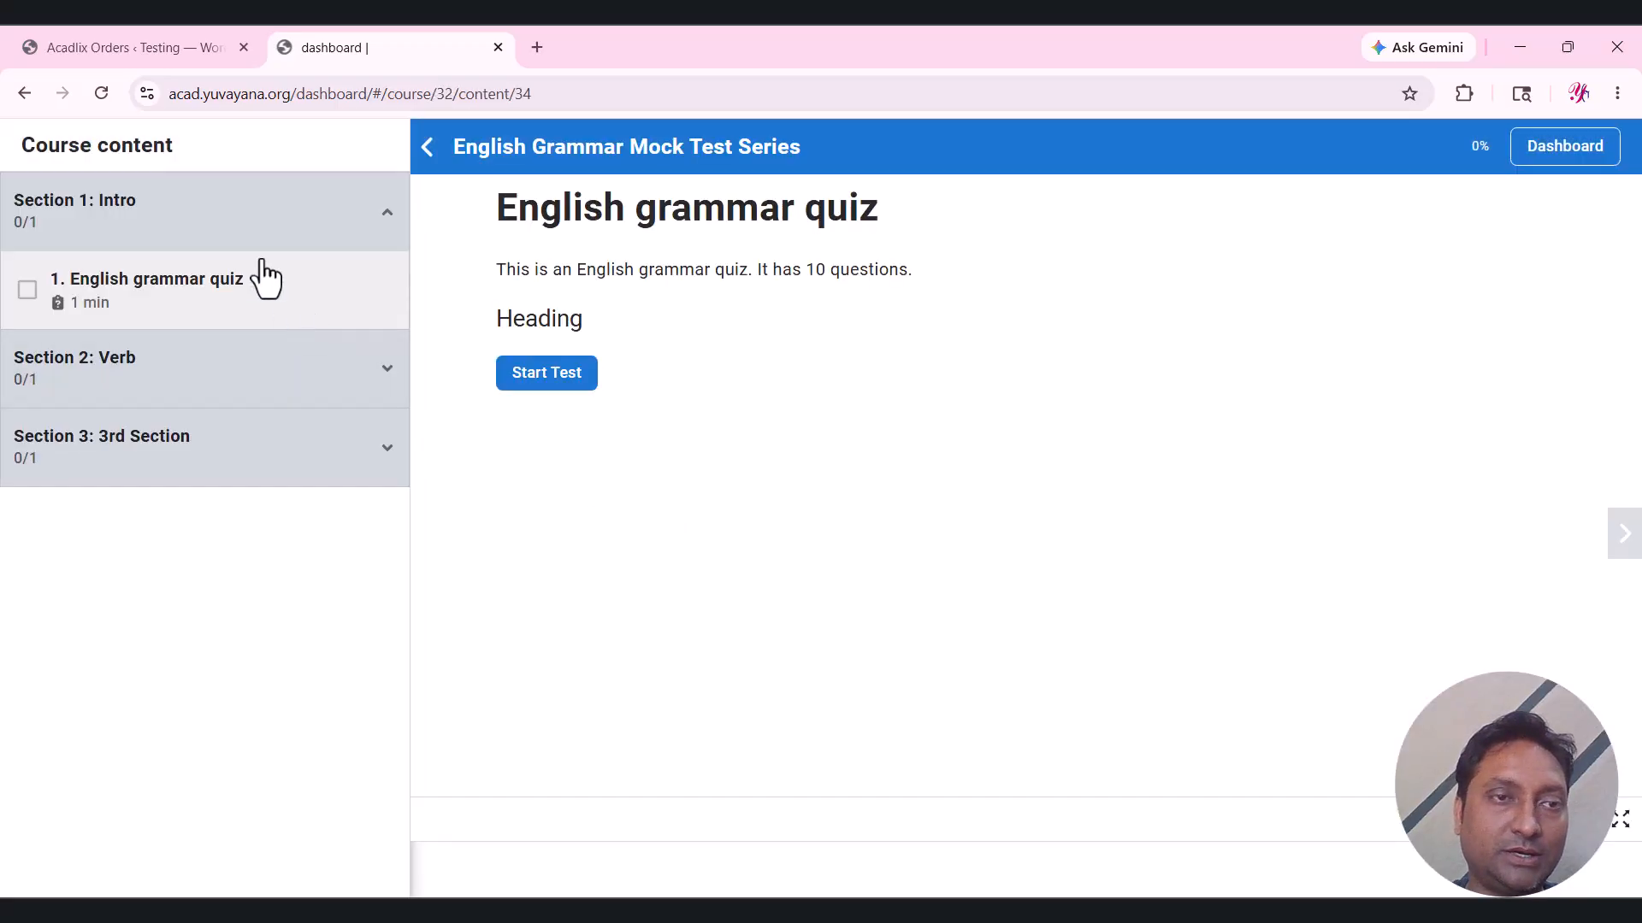
pyautogui.click(272, 395)
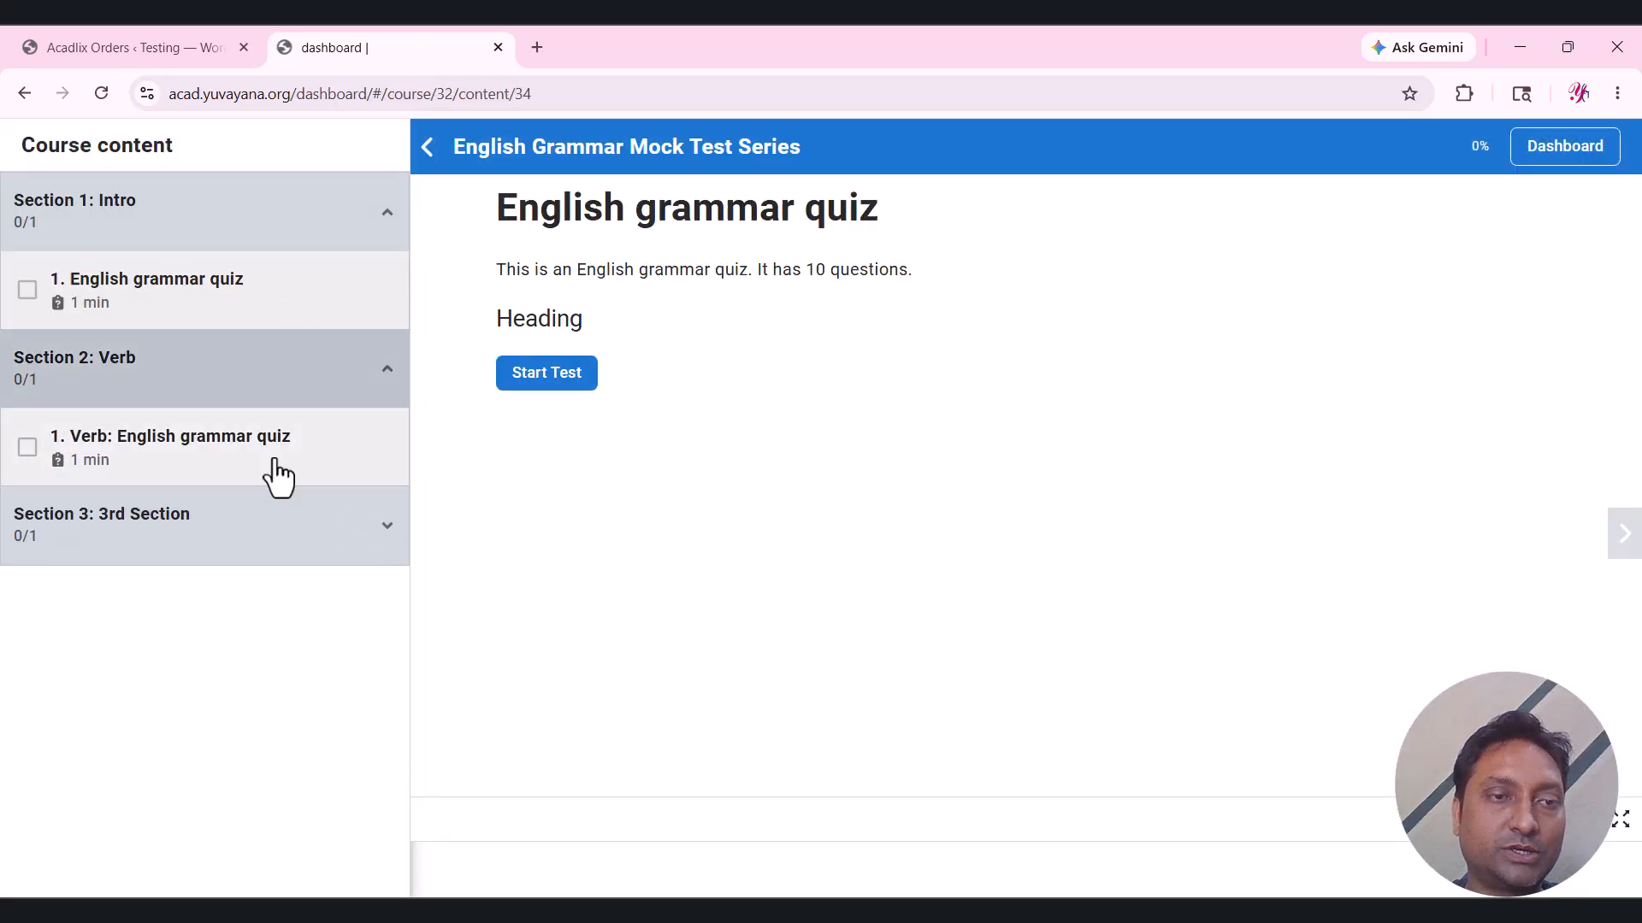
pyautogui.click(272, 535)
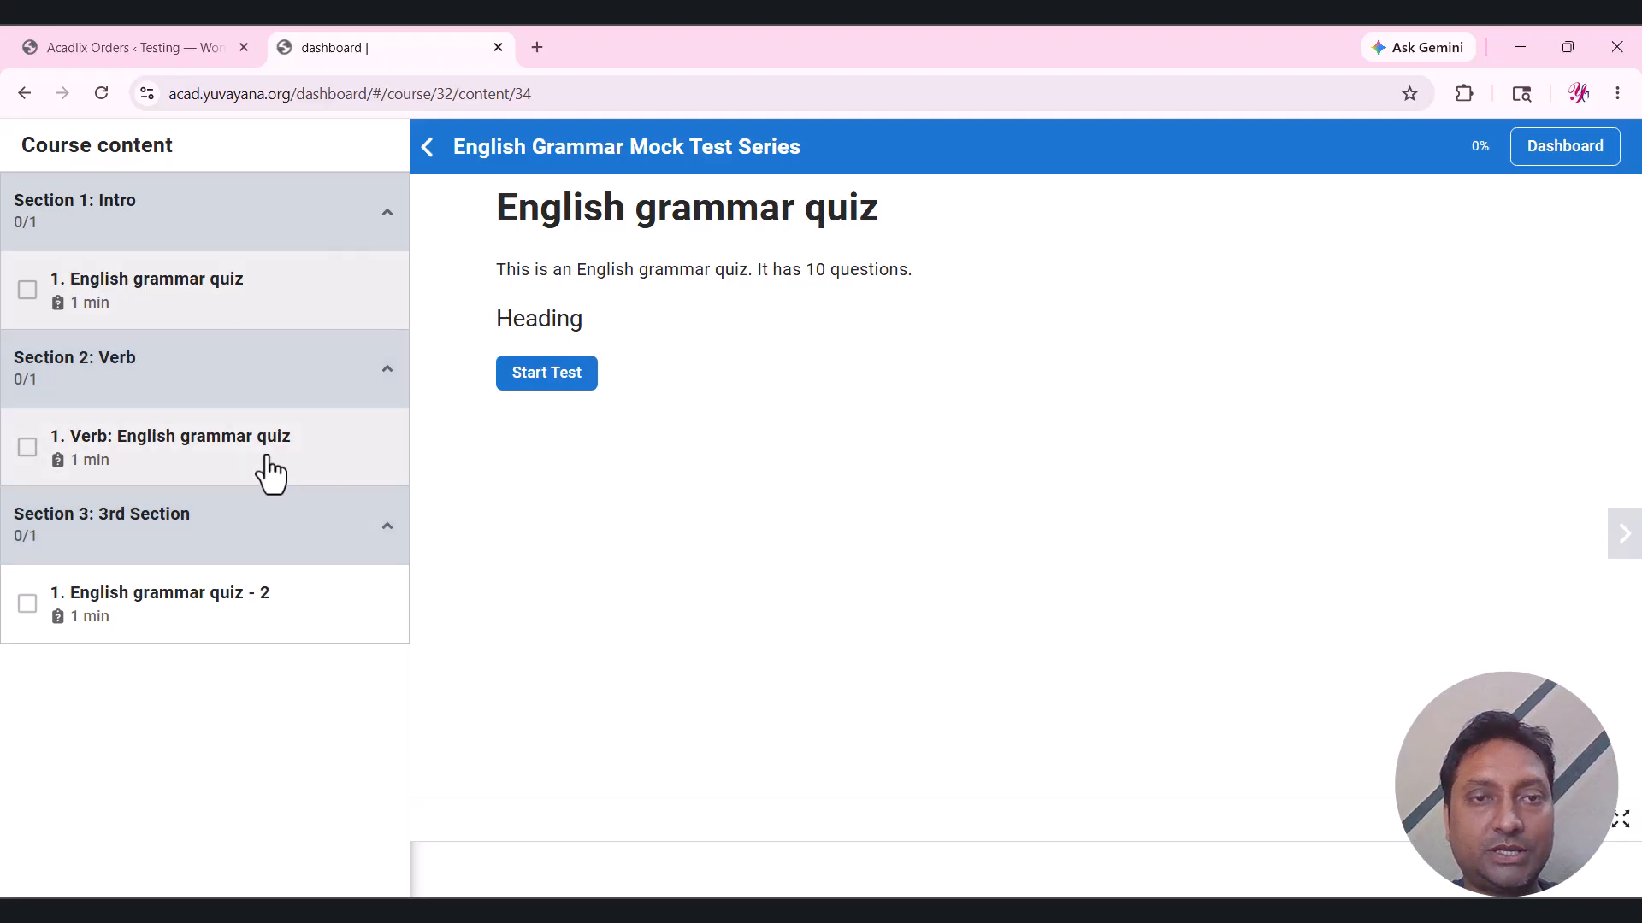
# Take the English grammar quiz: pick 'She gone to school', reorder 'everyday.', tick Beautiful as pronoun.
pyautogui.click(570, 389)
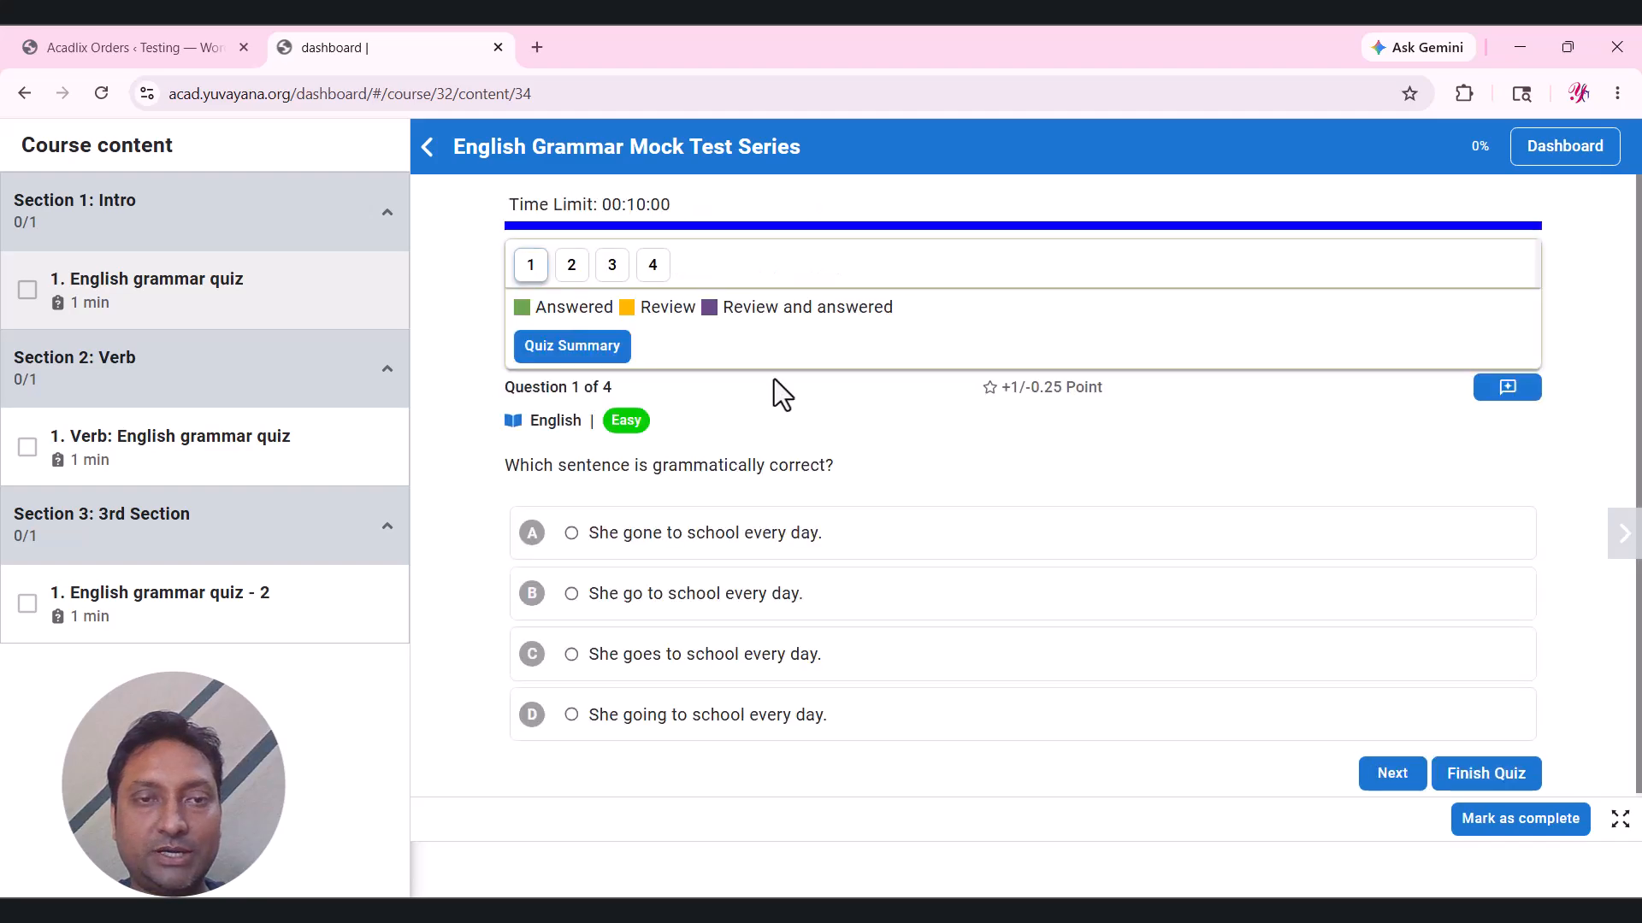
pyautogui.click(740, 545)
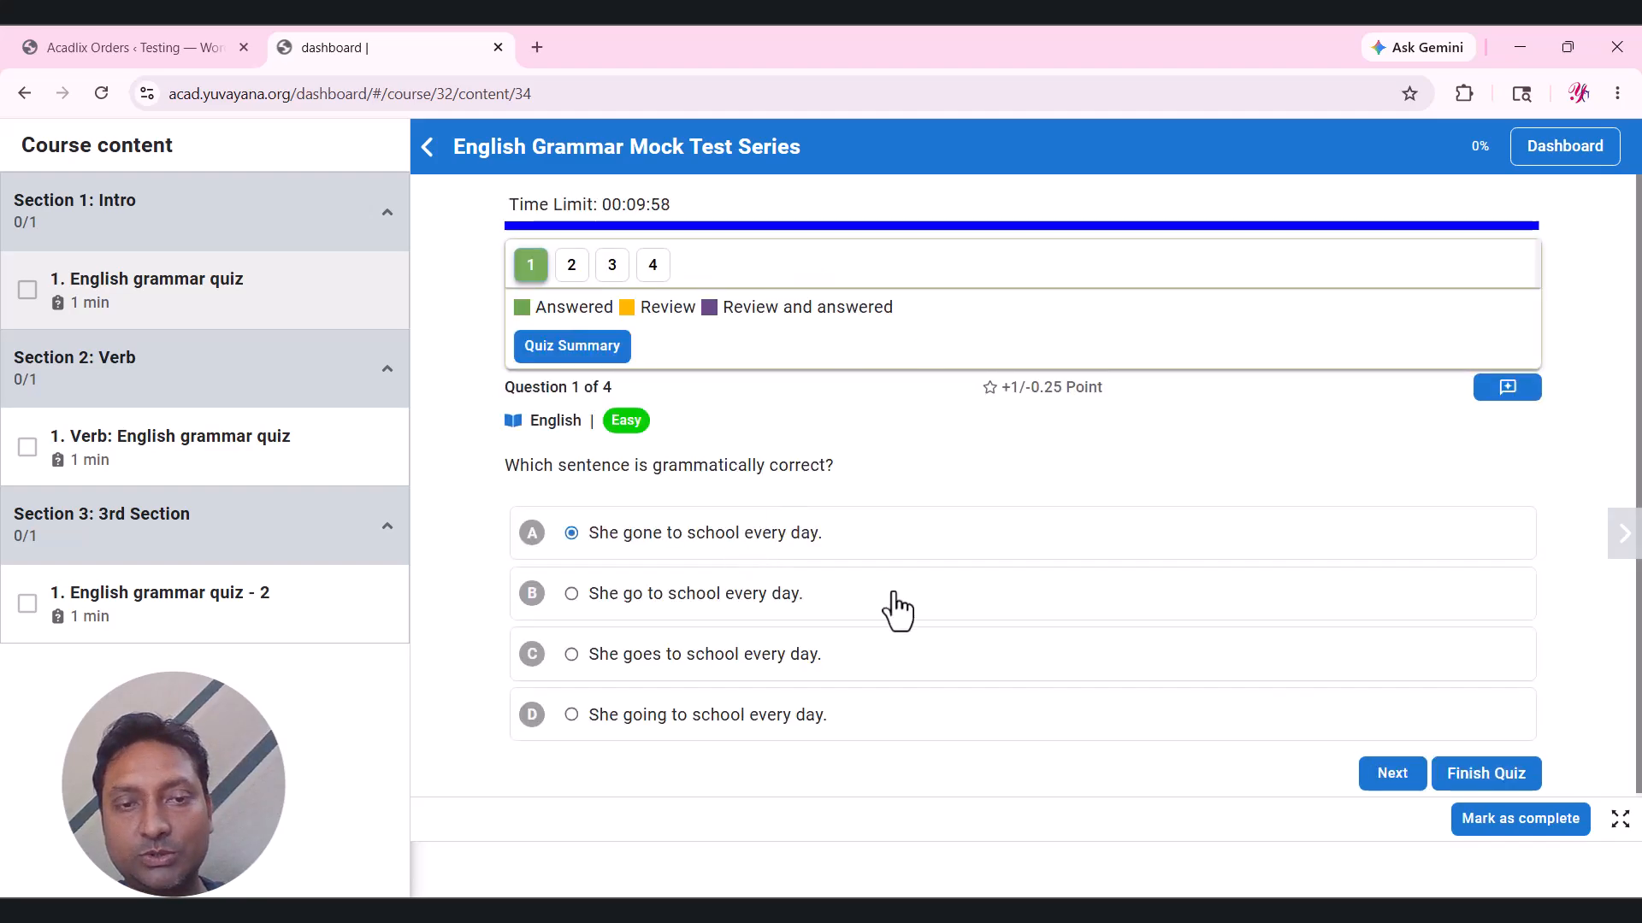
pyautogui.click(1392, 778)
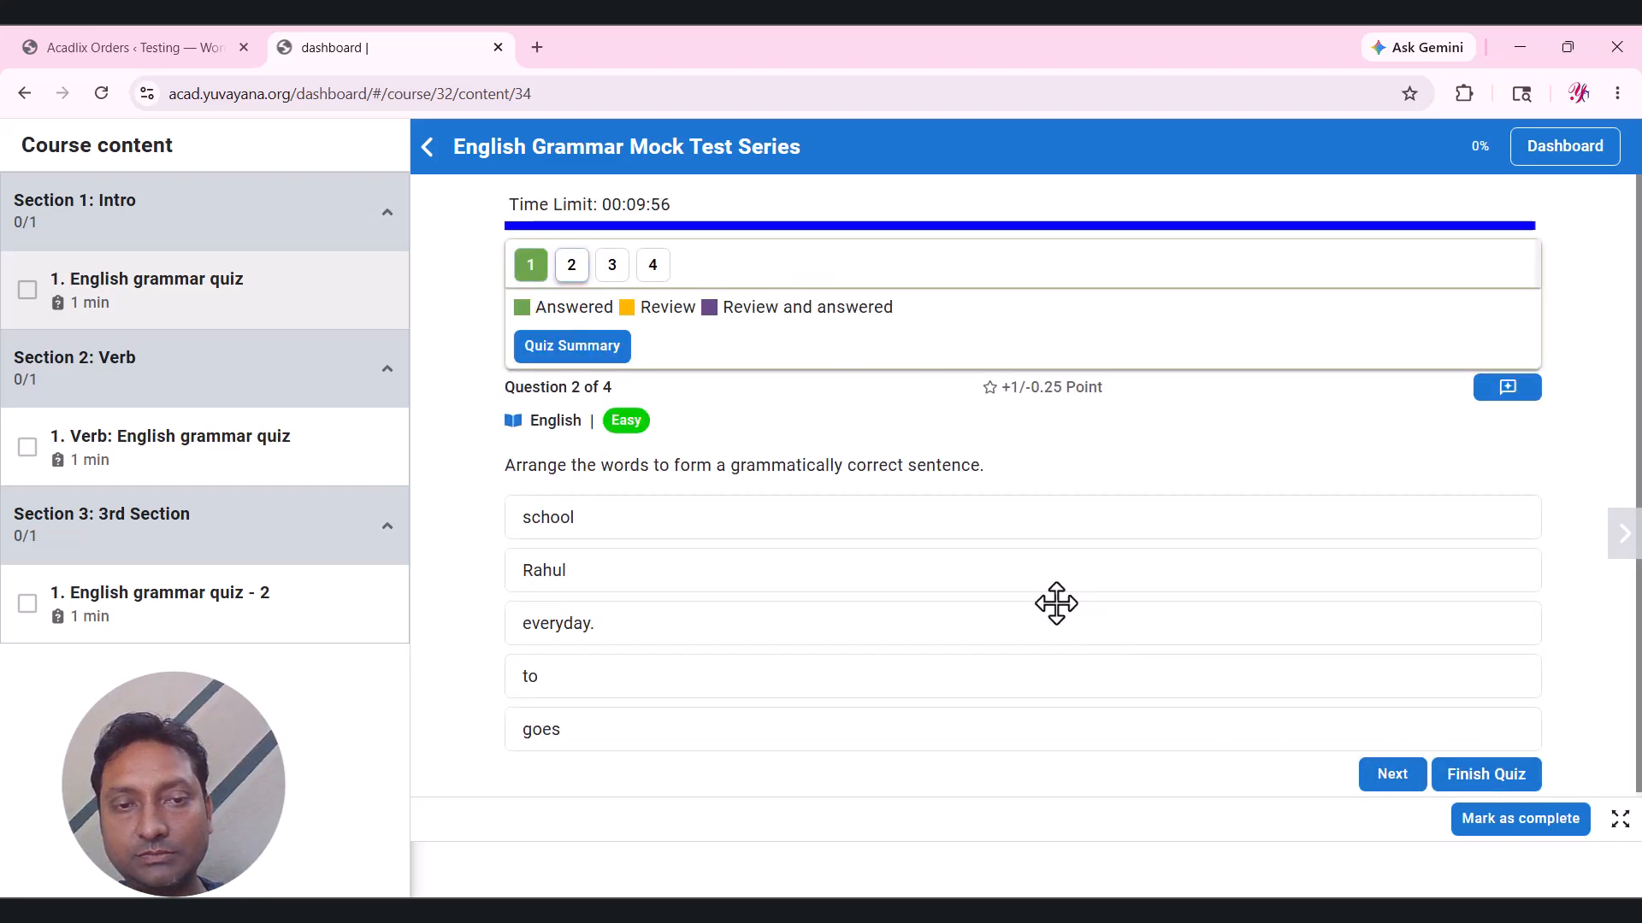
pyautogui.moveTo(1055, 623); pyautogui.dragTo(1118, 568)
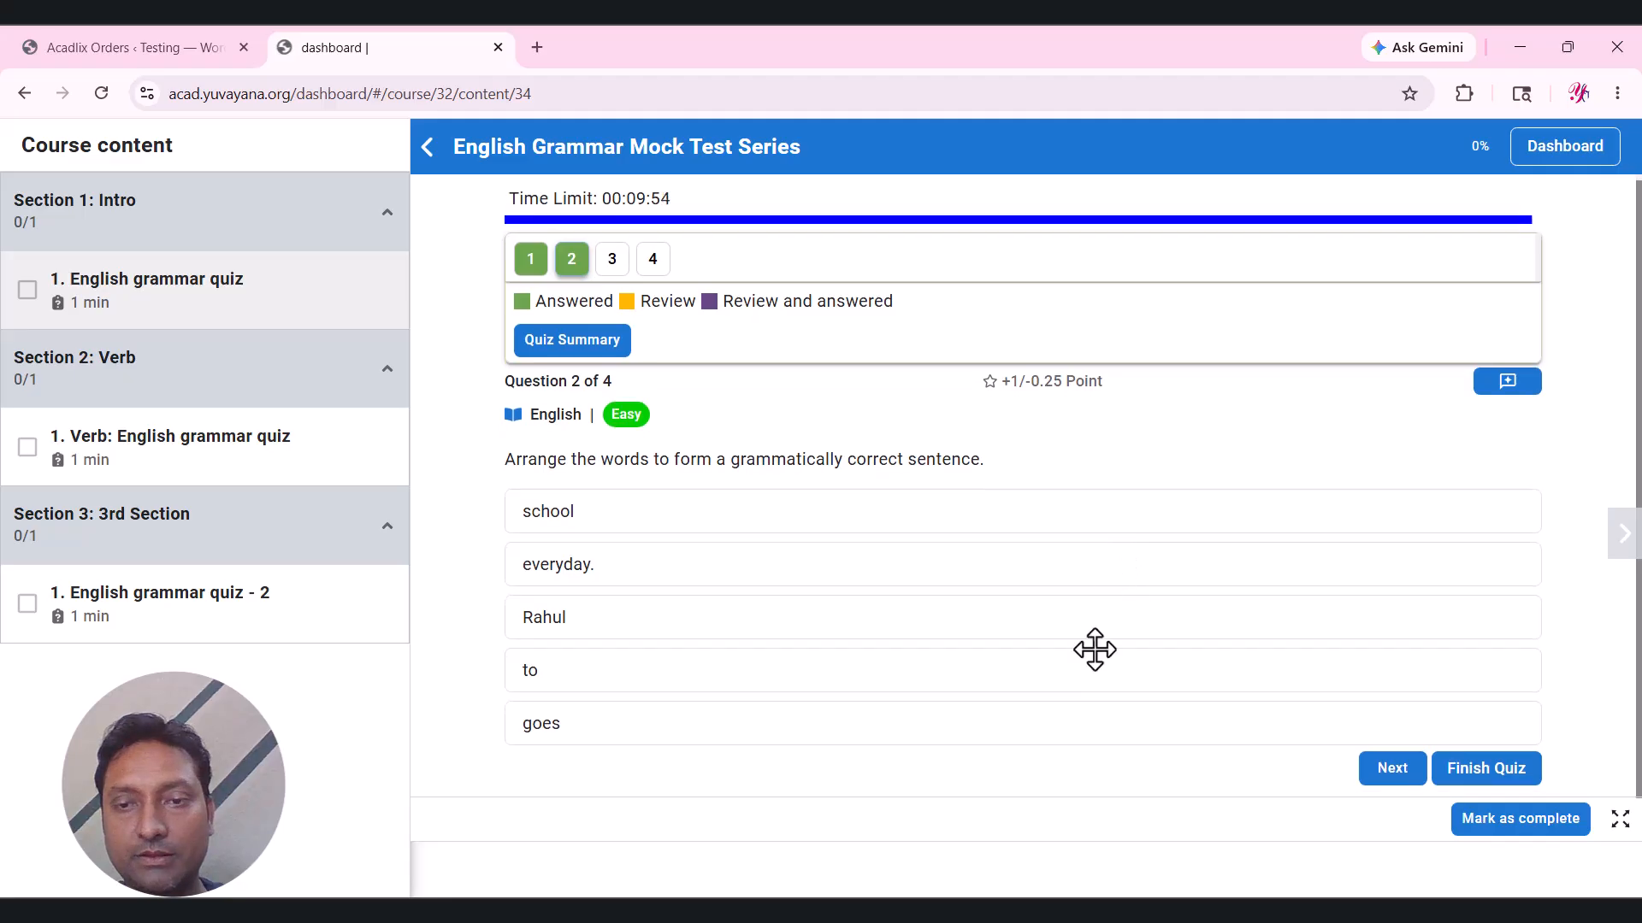
pyautogui.moveTo(1094, 650); pyautogui.dragTo(1084, 609)
pyautogui.click(1402, 768)
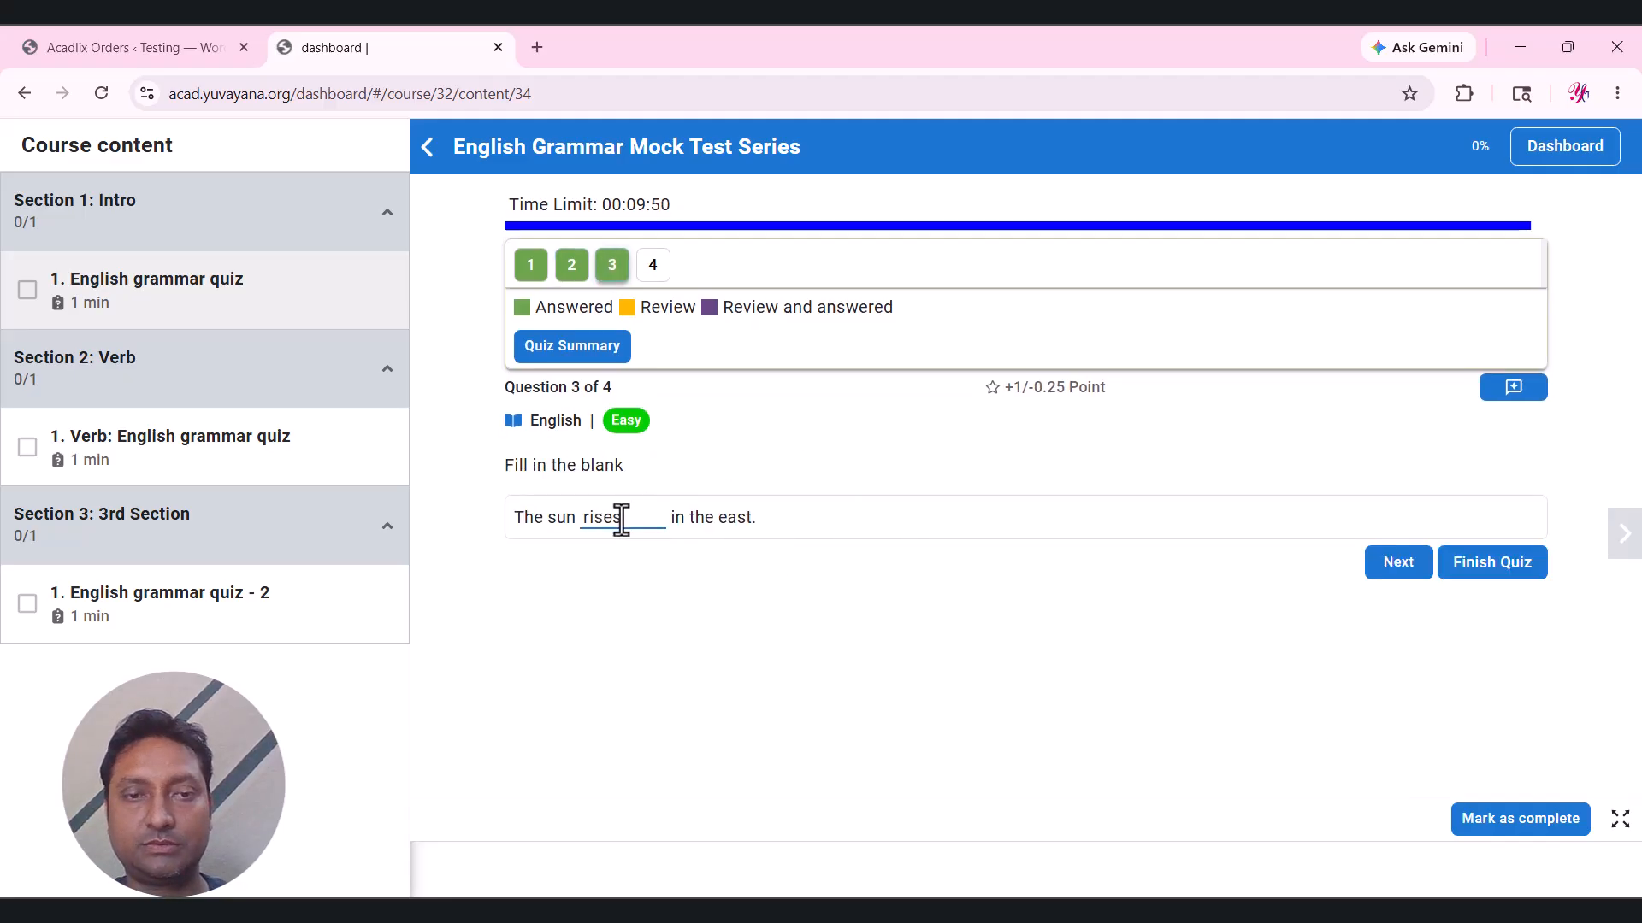
pyautogui.click(1382, 566)
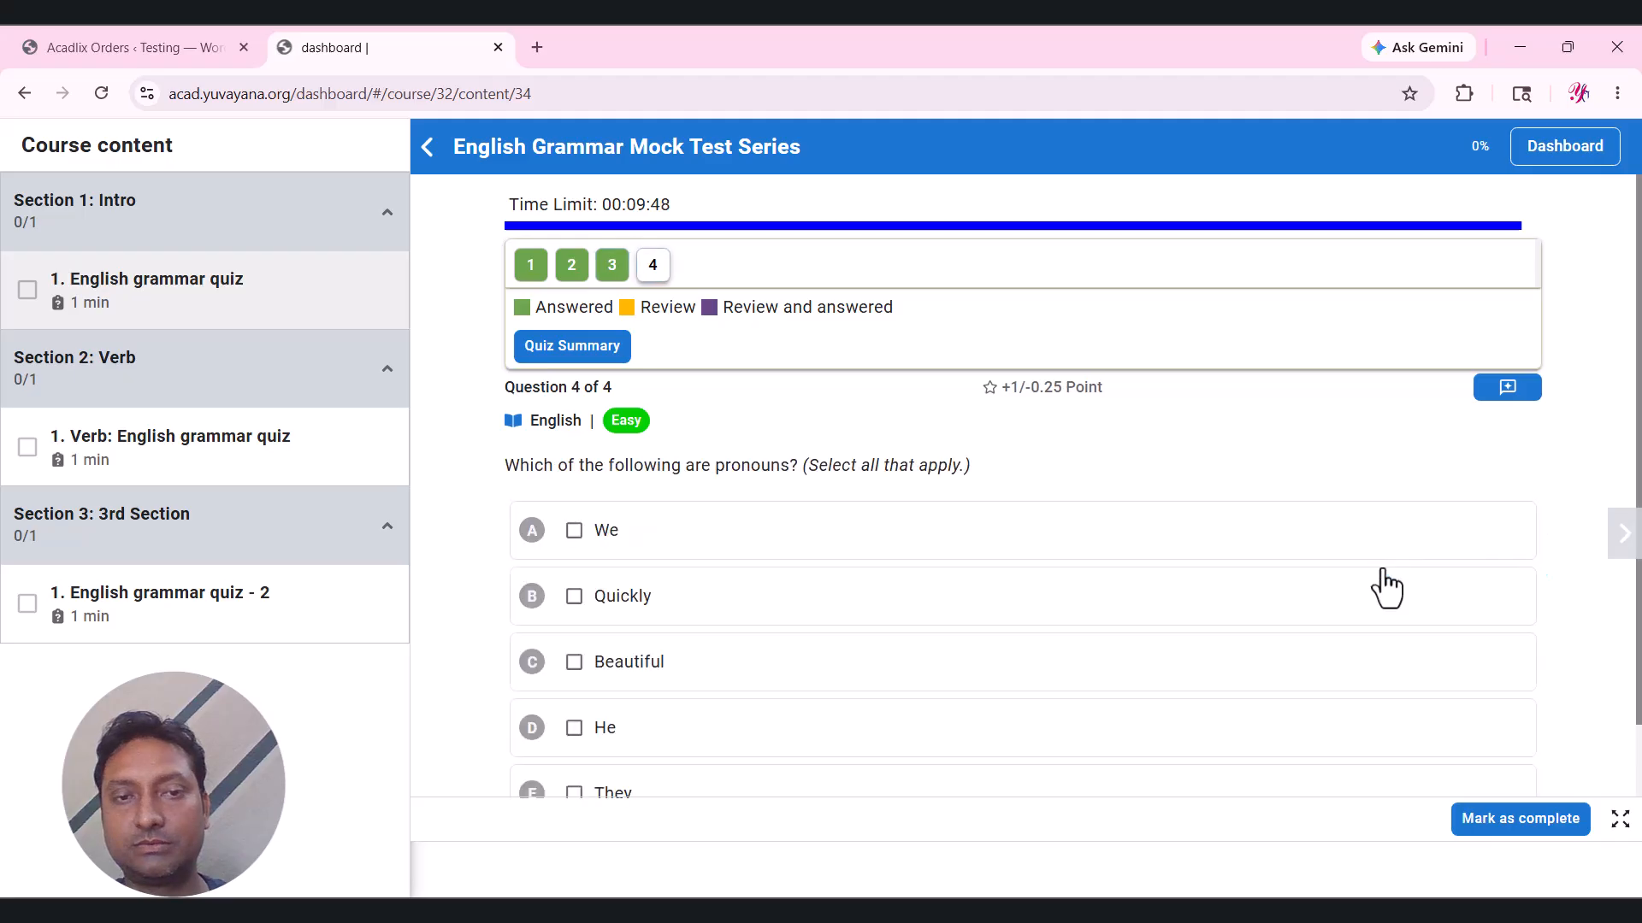
pyautogui.scroll(-1, 936, 633)
pyautogui.click(761, 589)
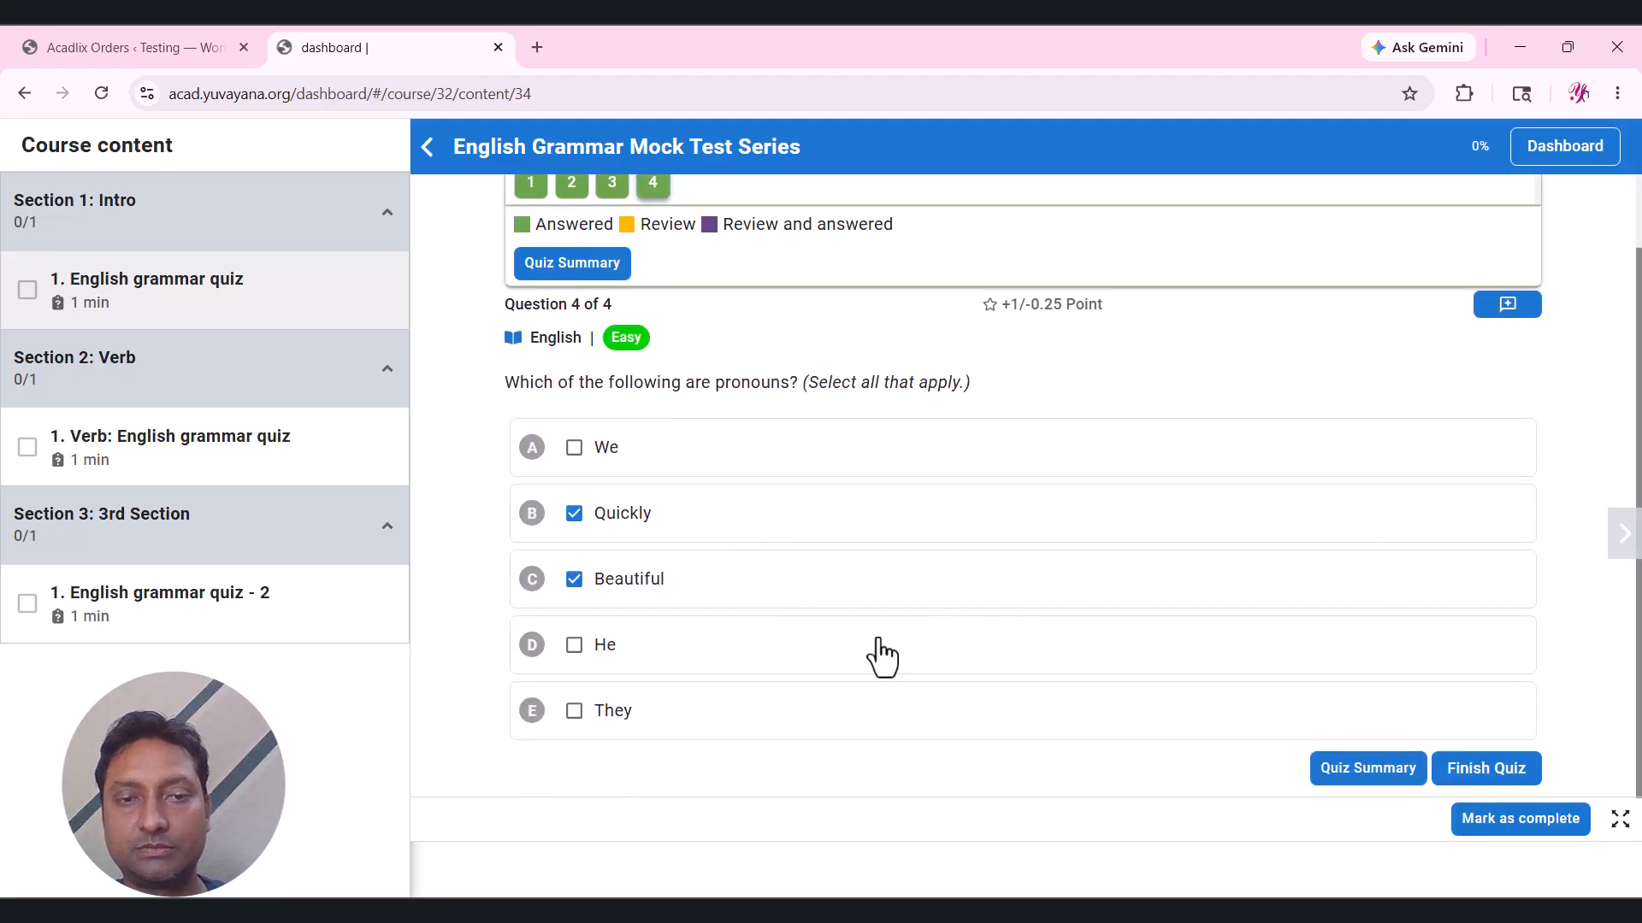
# Finish the quiz at 0.25/4.00 marks, review its answers, and open the Verb quiz.
pyautogui.click(1368, 767)
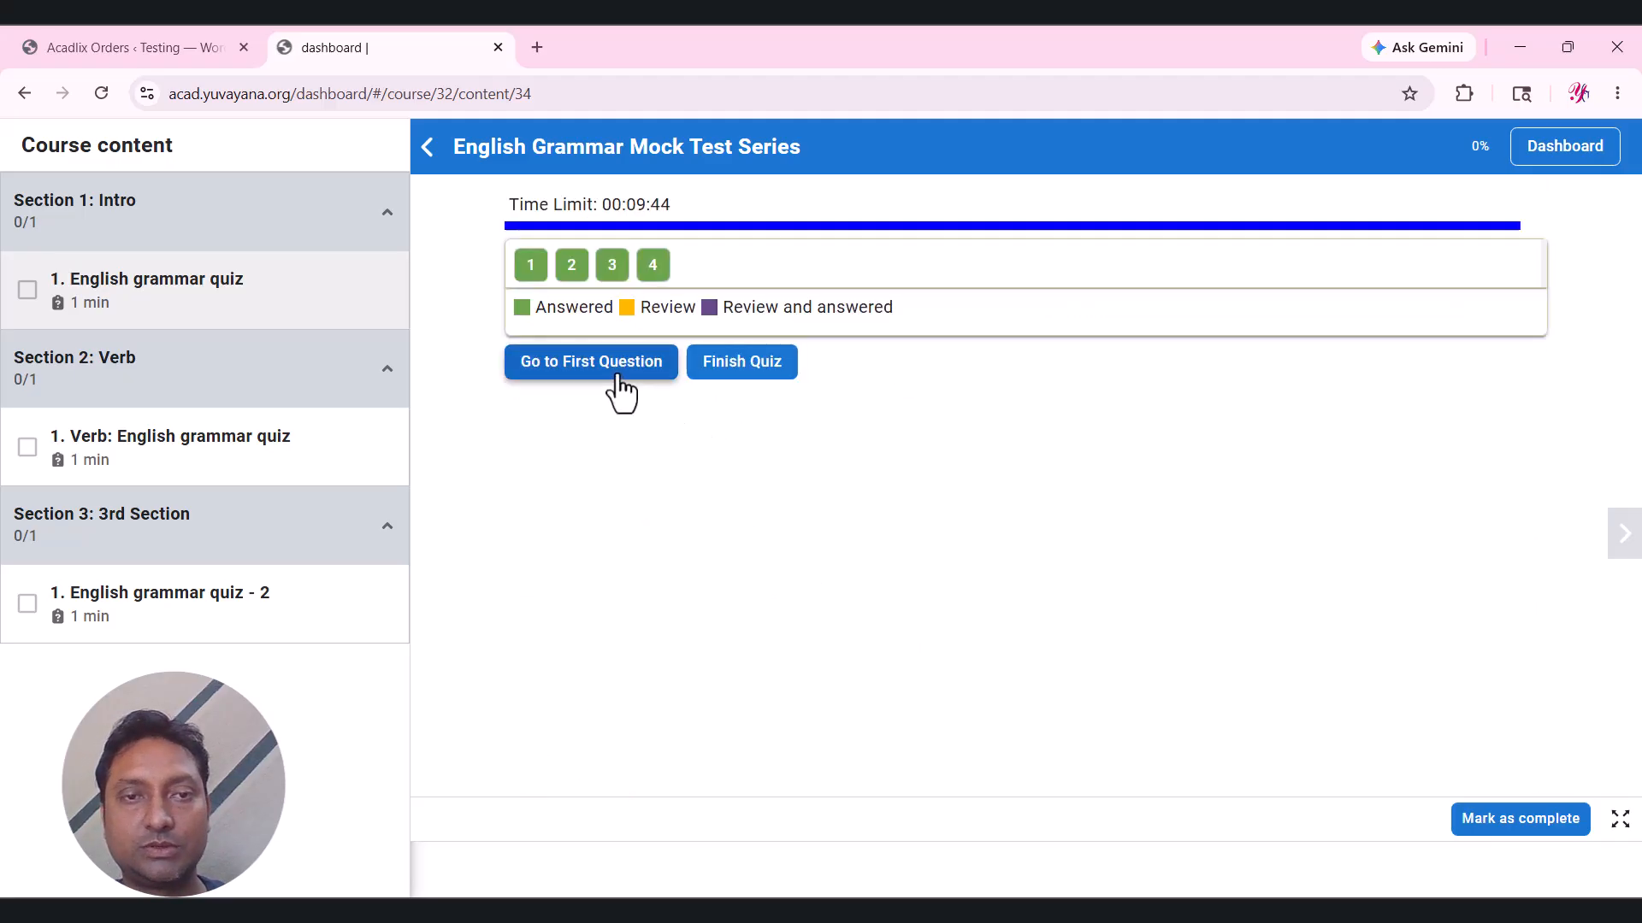
pyautogui.click(742, 367)
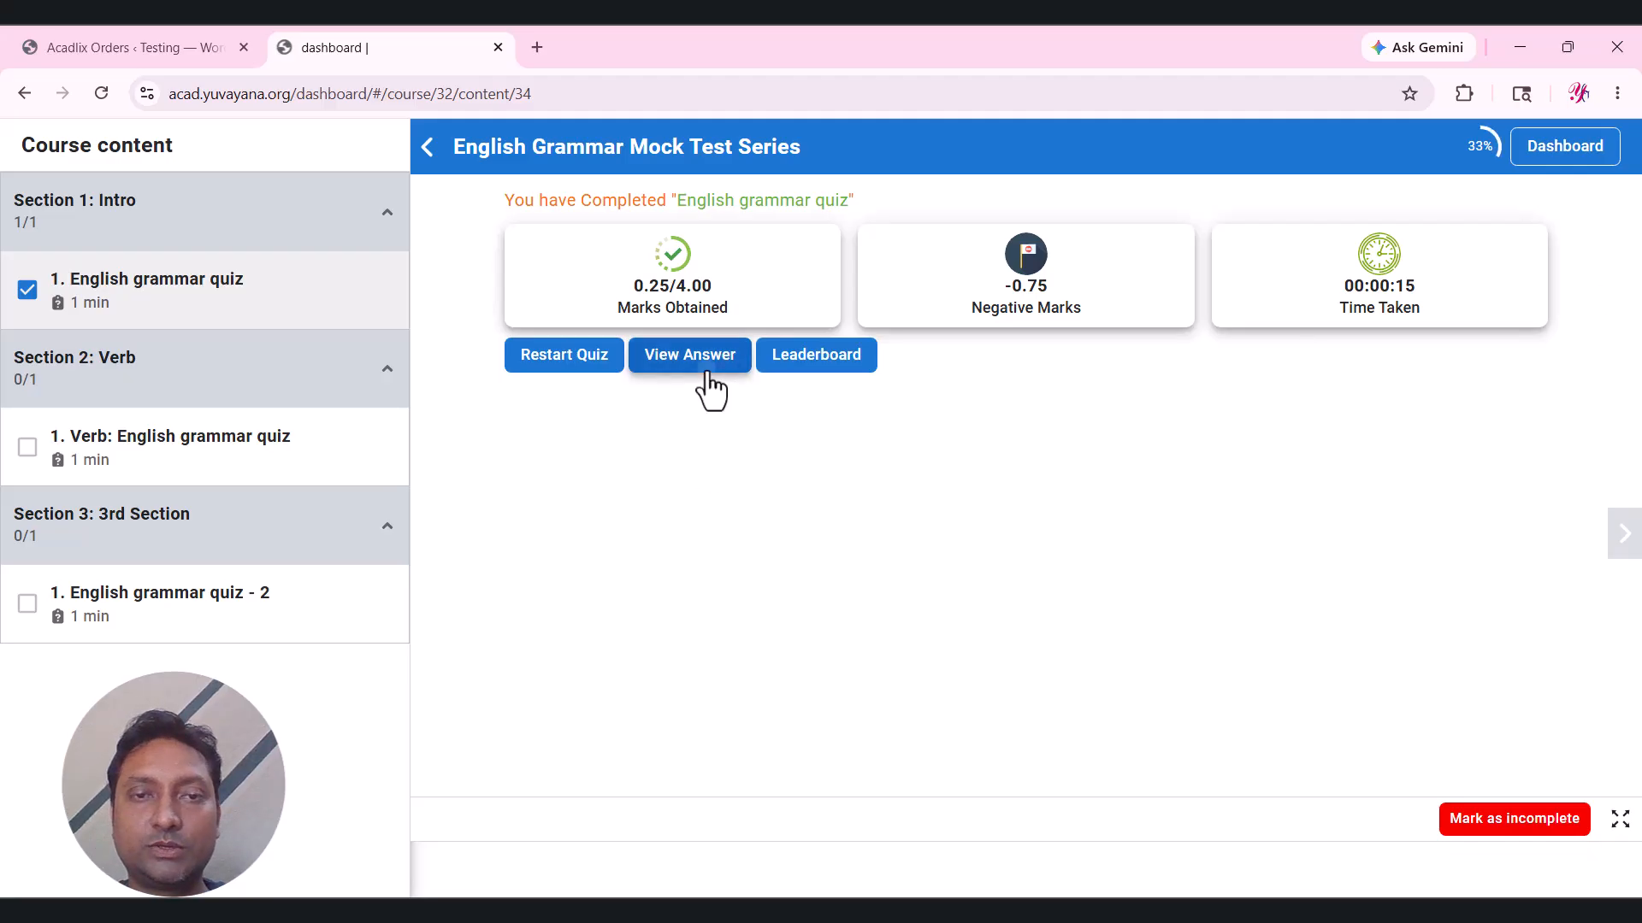
pyautogui.click(709, 376)
pyautogui.scroll(-2, 786, 547)
pyautogui.scroll(1, 786, 547)
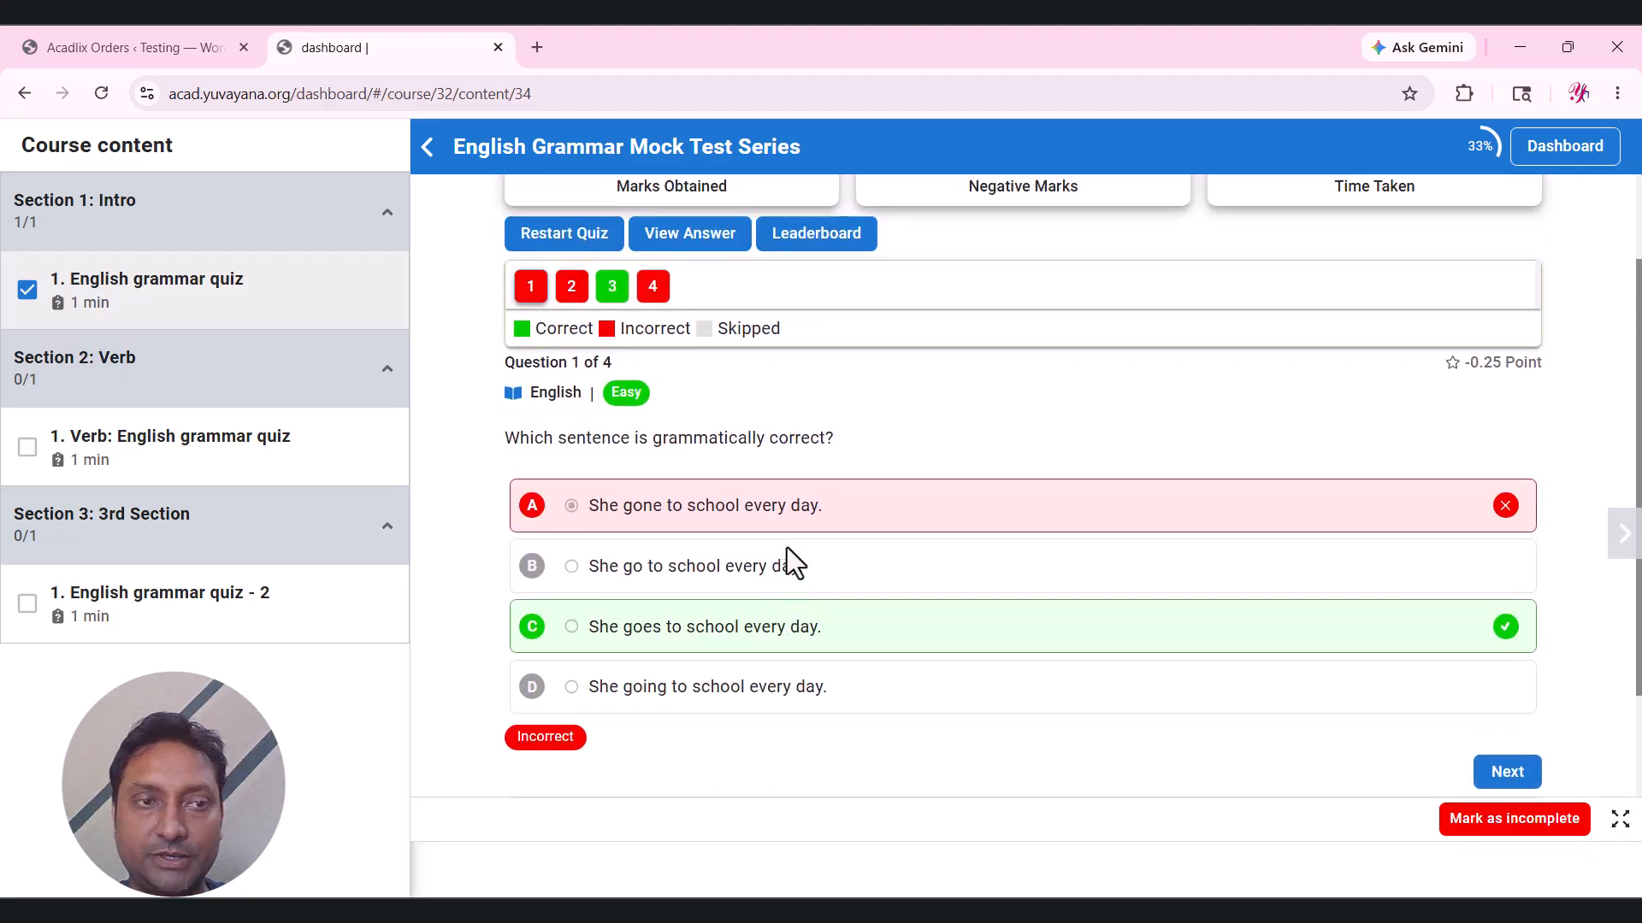
pyautogui.scroll(2, 791, 552)
pyautogui.scroll(-3, 839, 428)
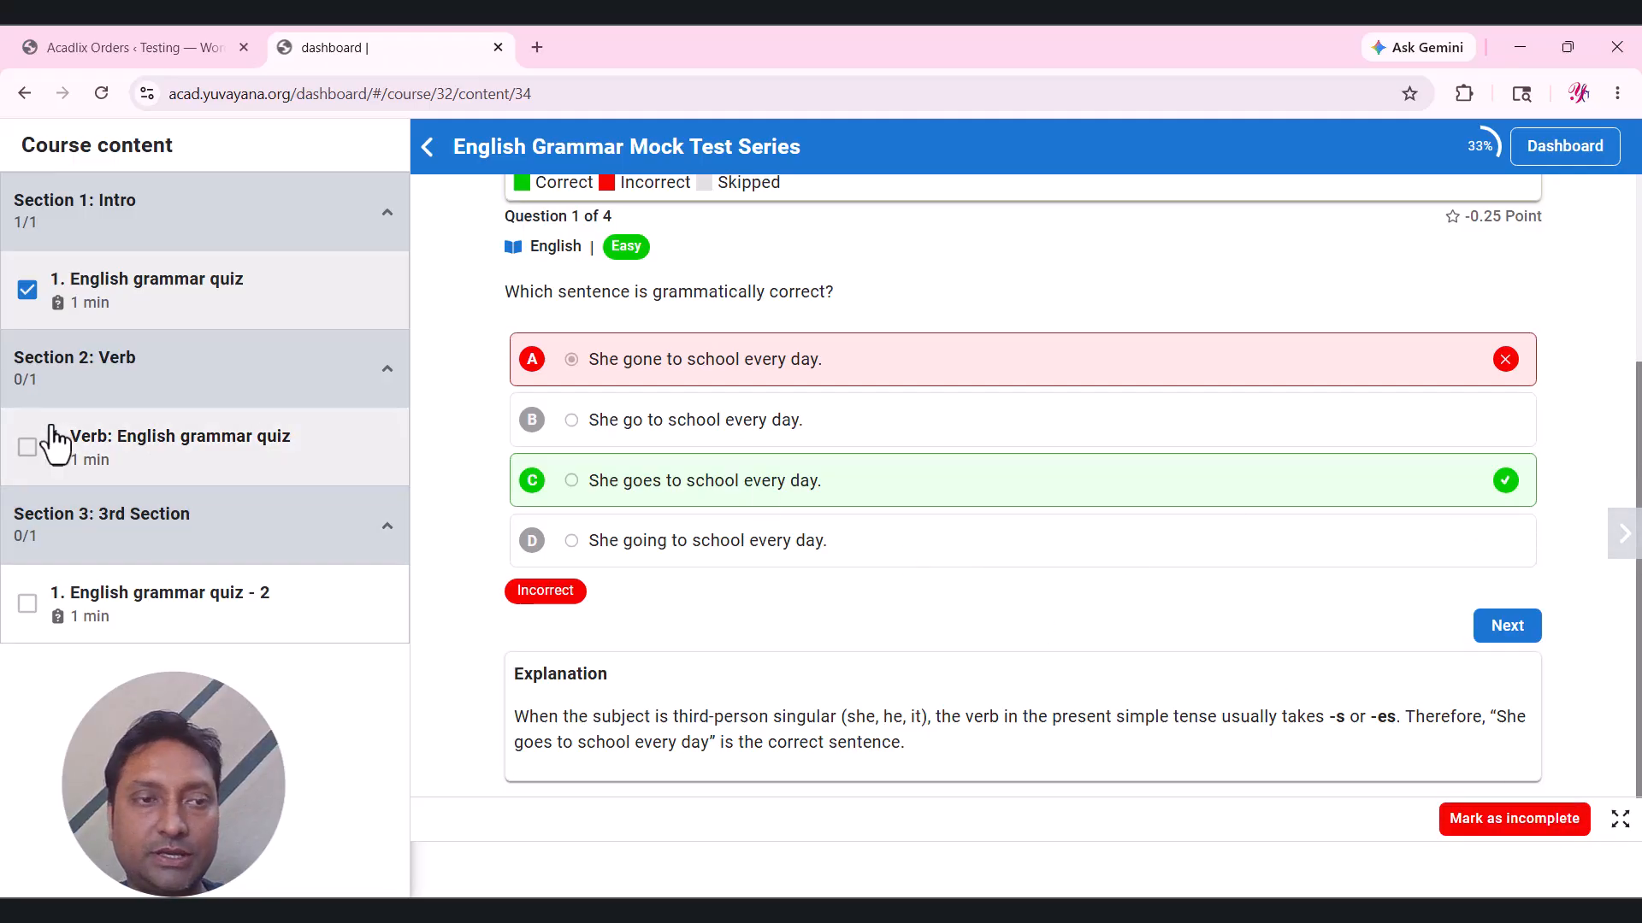
pyautogui.click(124, 466)
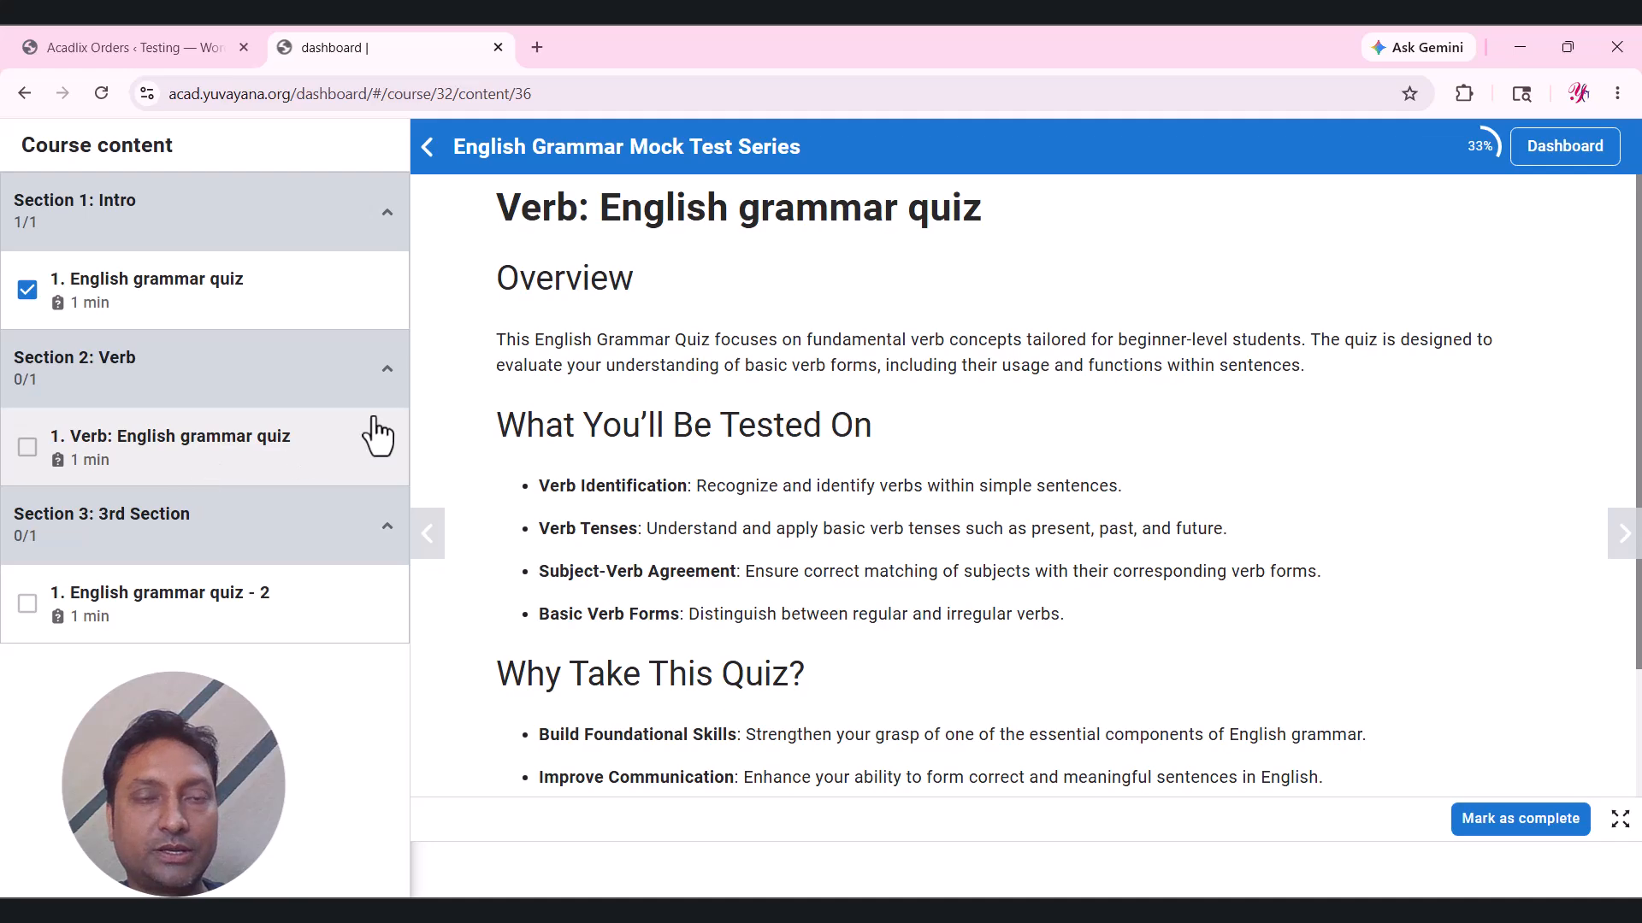
# Start the Verb quiz, choose 'She decided joining the club', and mark two answers for question 2.
pyautogui.scroll(-2, 842, 323)
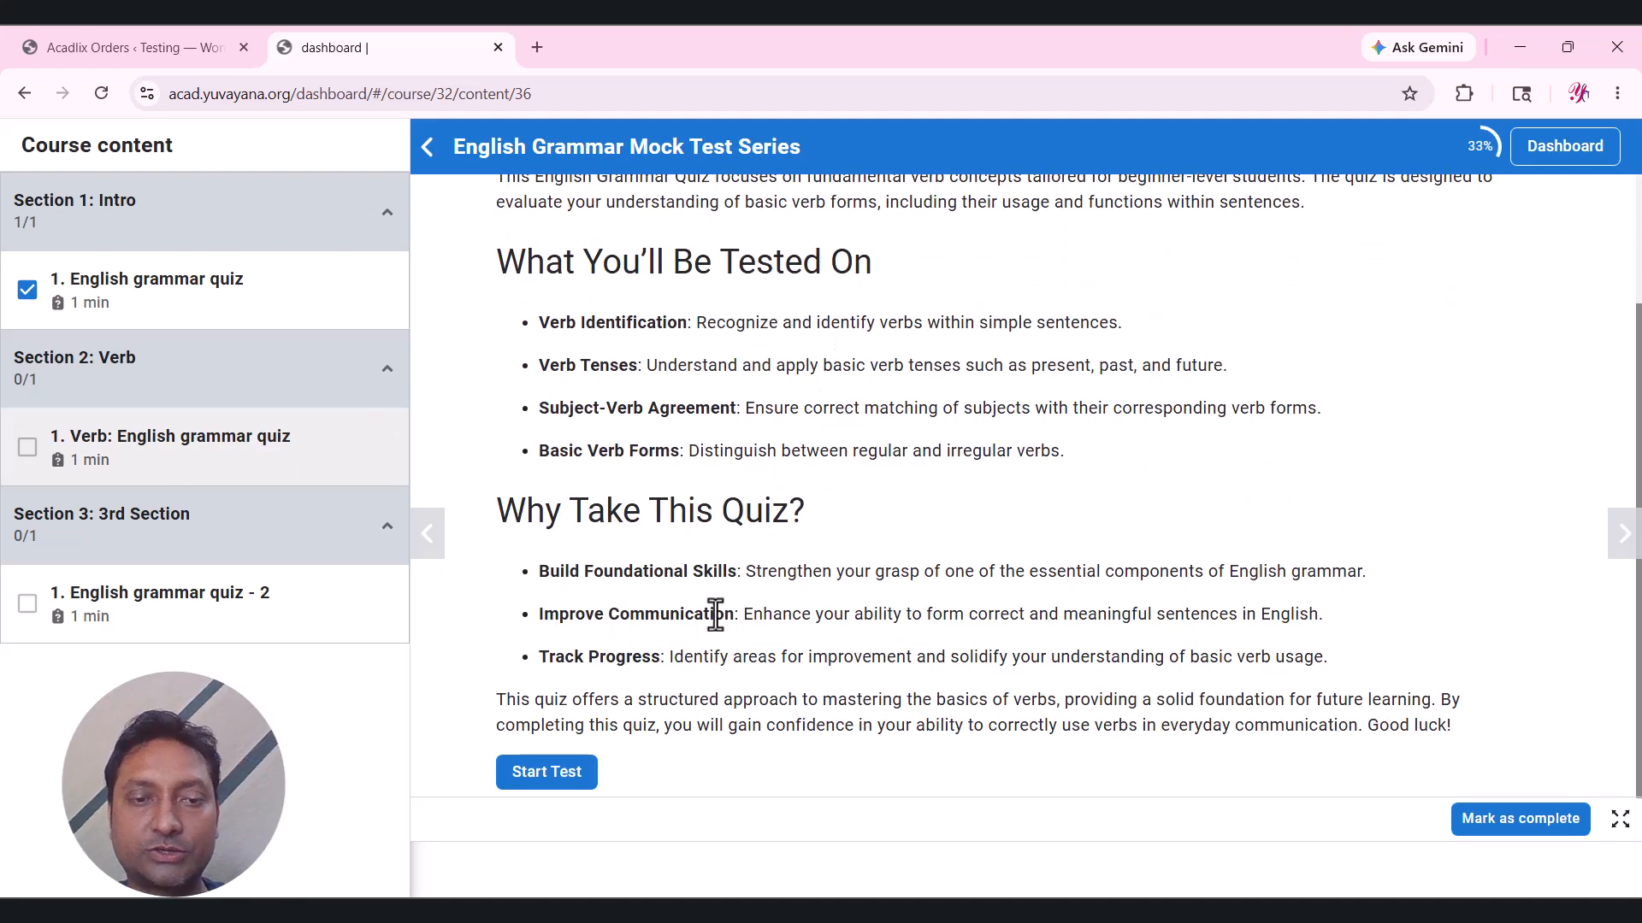
pyautogui.click(564, 773)
pyautogui.click(693, 623)
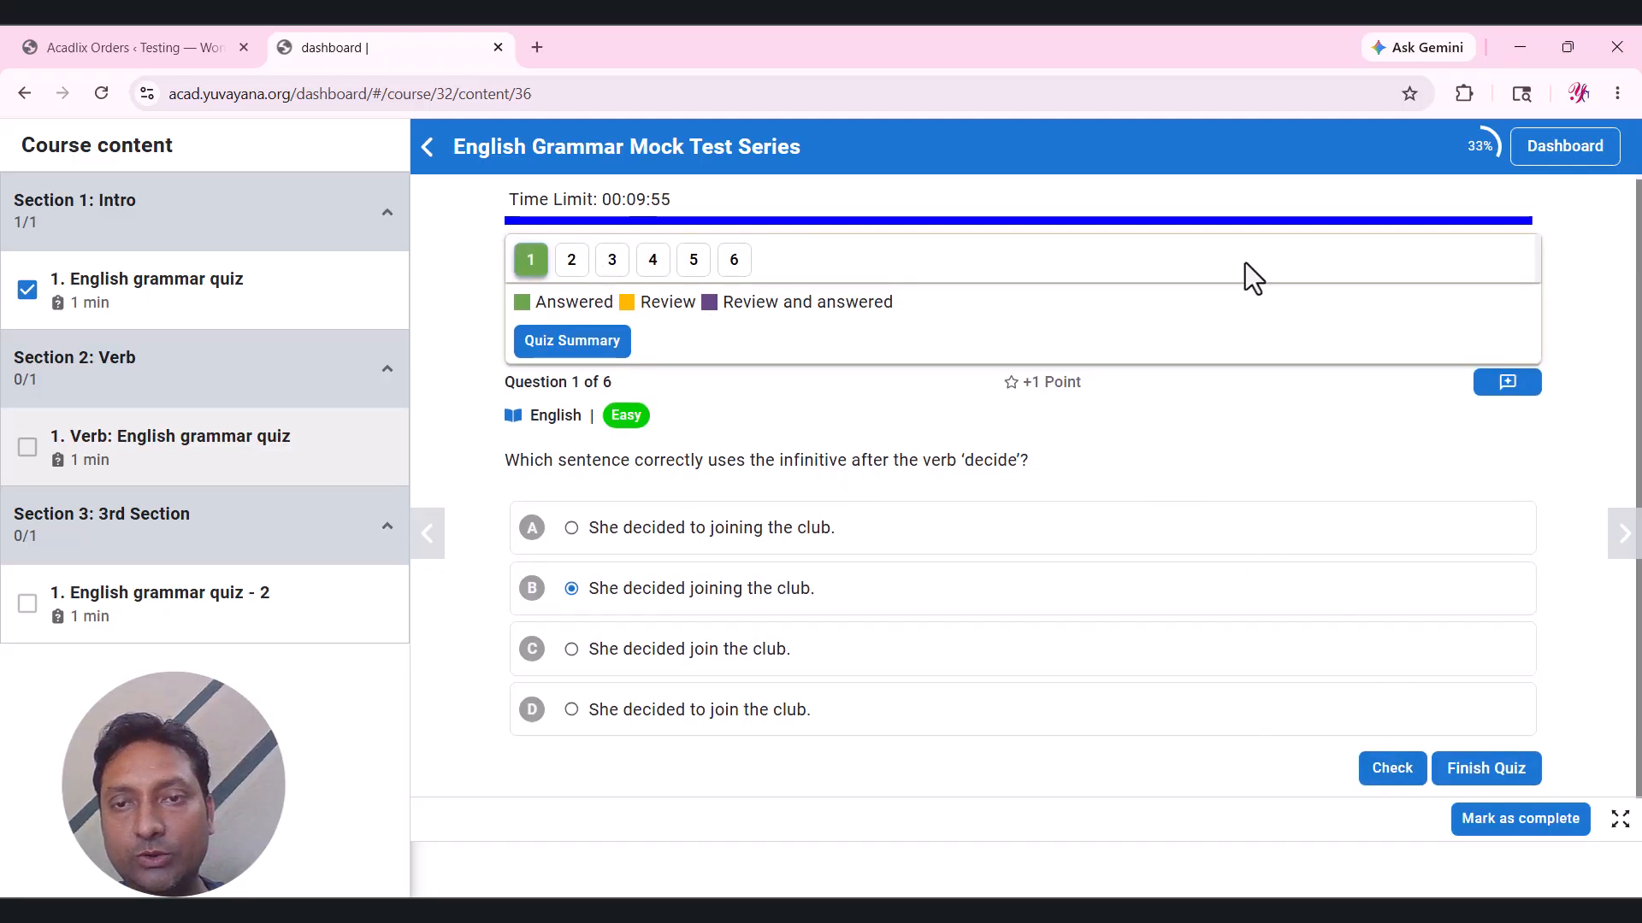
pyautogui.click(1389, 774)
pyautogui.scroll(-2, 1146, 536)
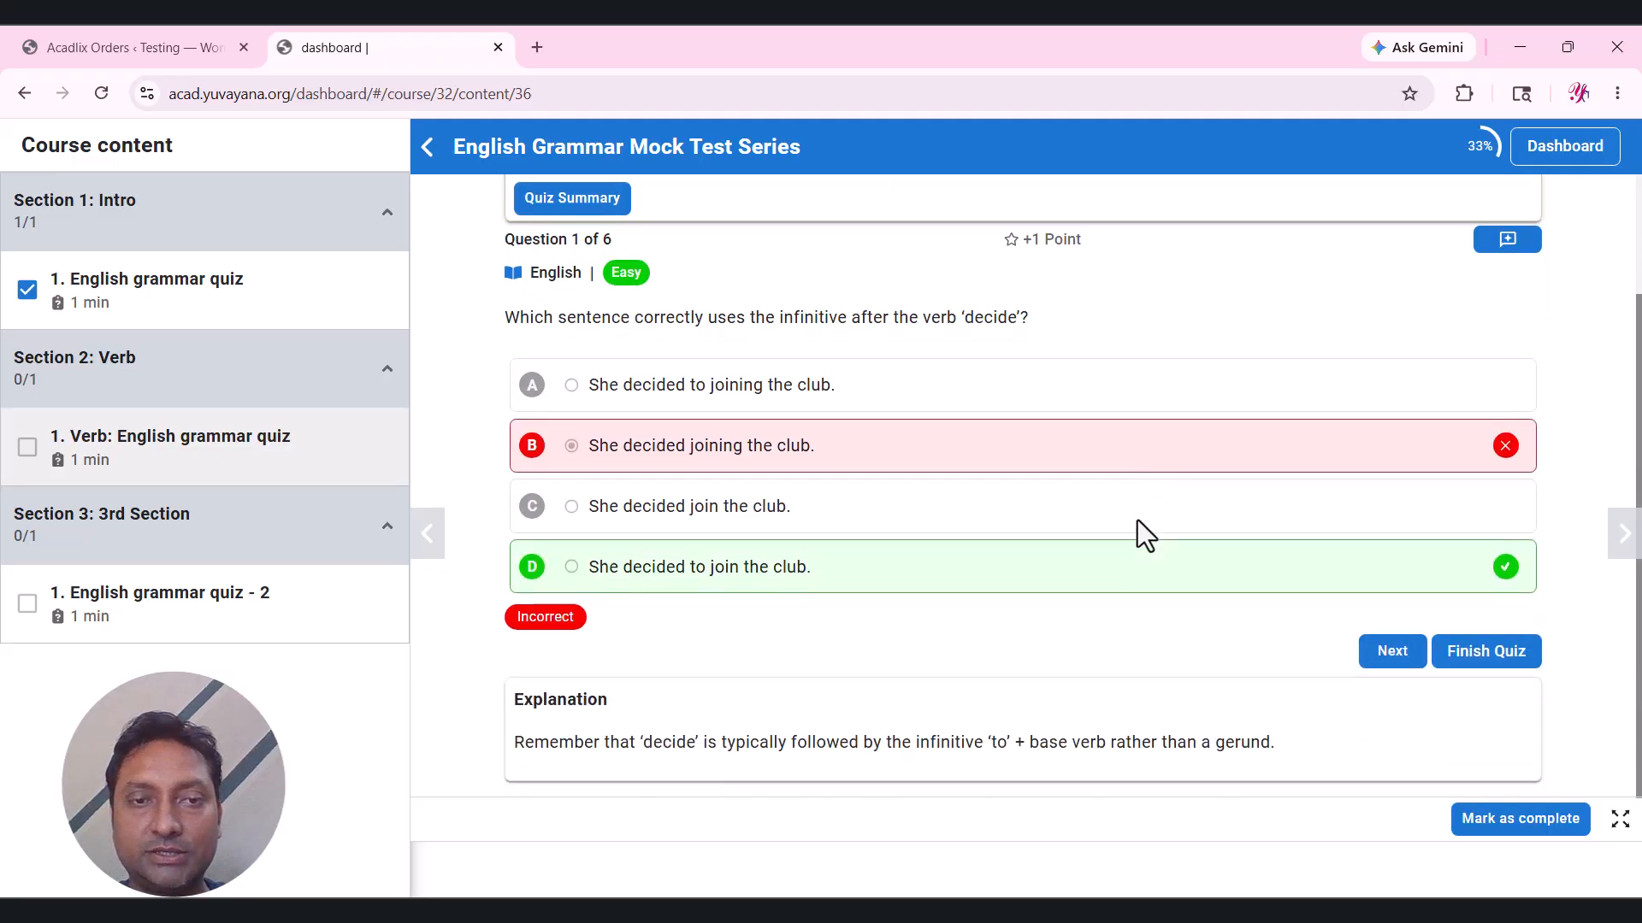
pyautogui.click(1392, 651)
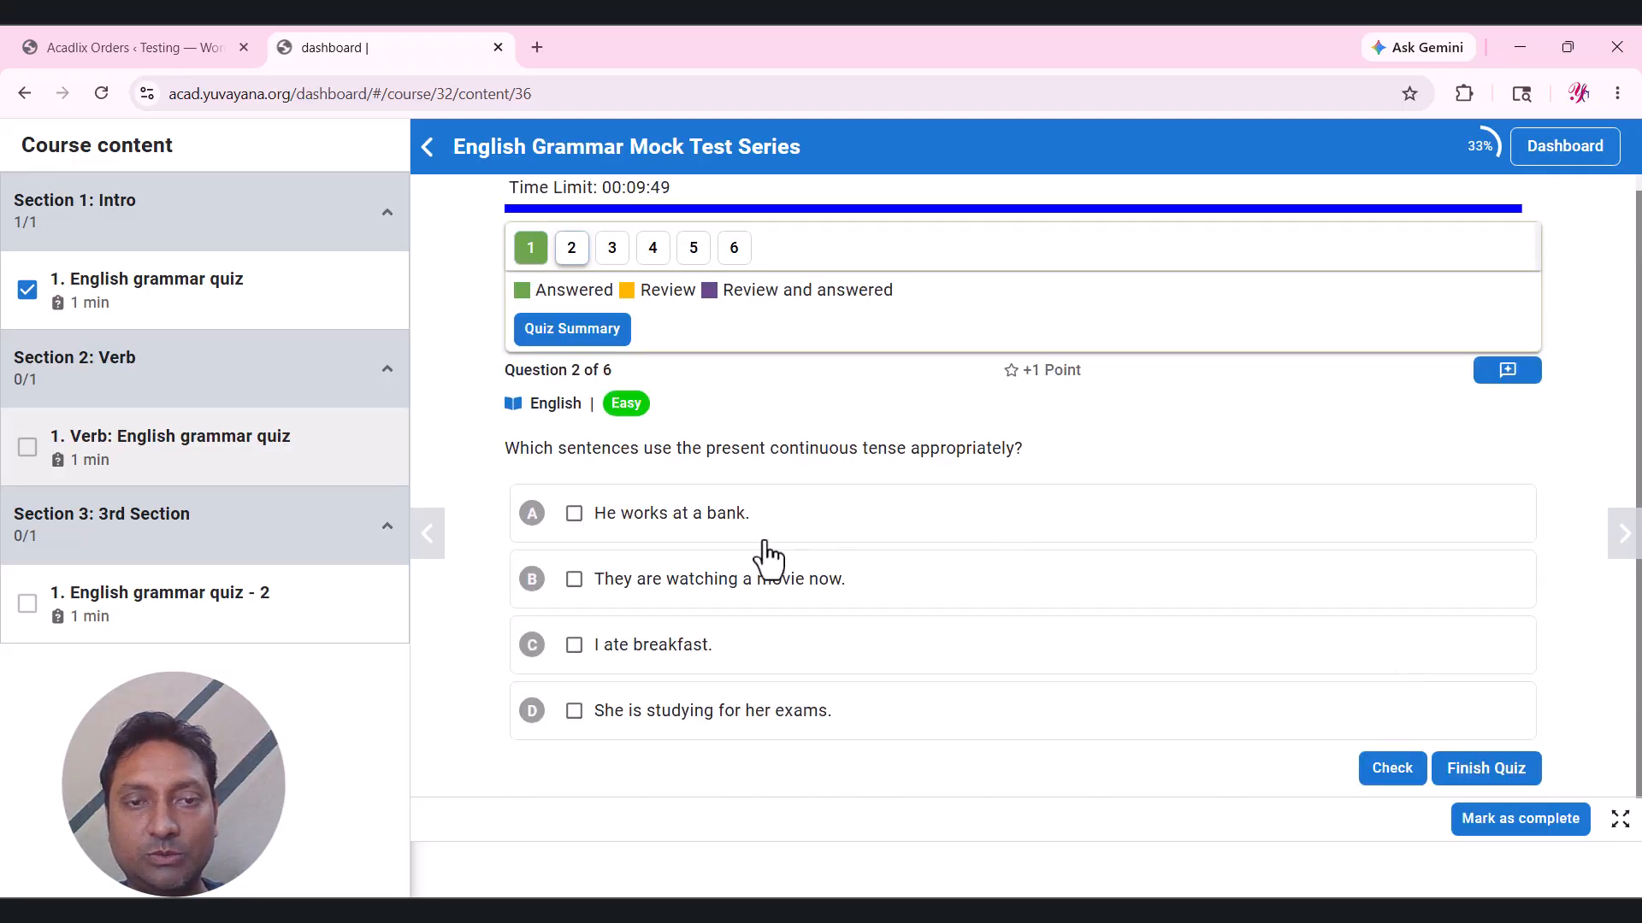
pyautogui.click(739, 580)
pyautogui.click(731, 648)
pyautogui.click(1377, 768)
# Tick talk and eat as irregular verbs, and enter 'sdadf' for question 4.
pyautogui.click(1378, 790)
pyautogui.click(765, 514)
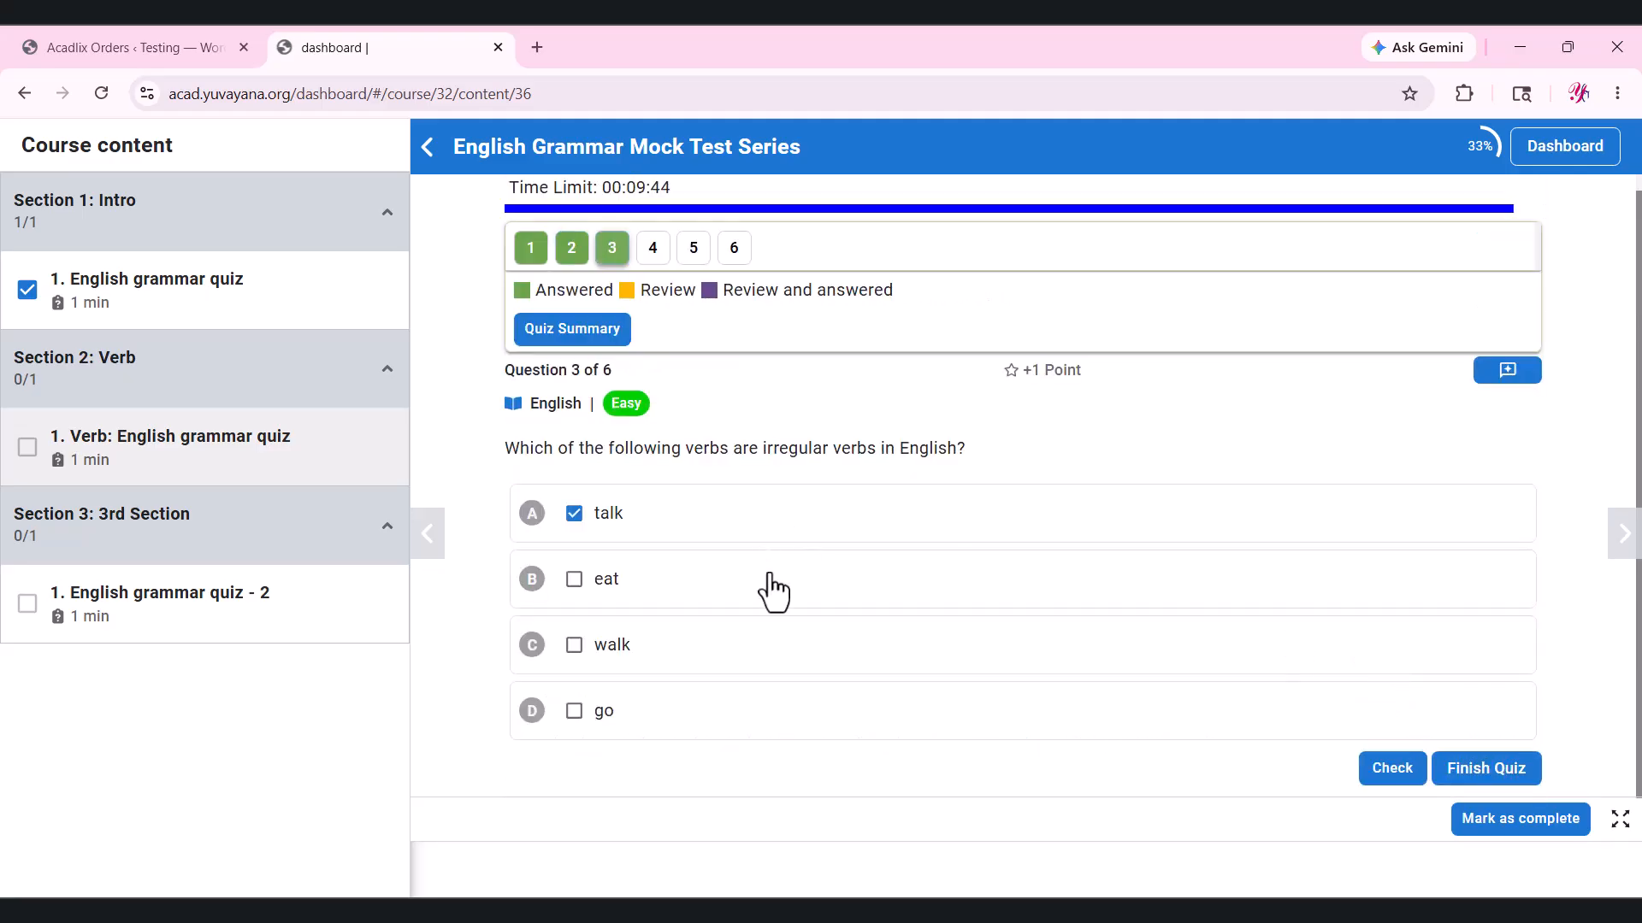
pyautogui.click(768, 577)
pyautogui.click(1371, 765)
pyautogui.click(1378, 788)
pyautogui.click(843, 522)
pyautogui.write('sdadf')
pyautogui.click(1382, 568)
# Check question 5's verb-form ordering, pass question 6, and finish at 1.00/6.00 marks.
pyautogui.click(1384, 585)
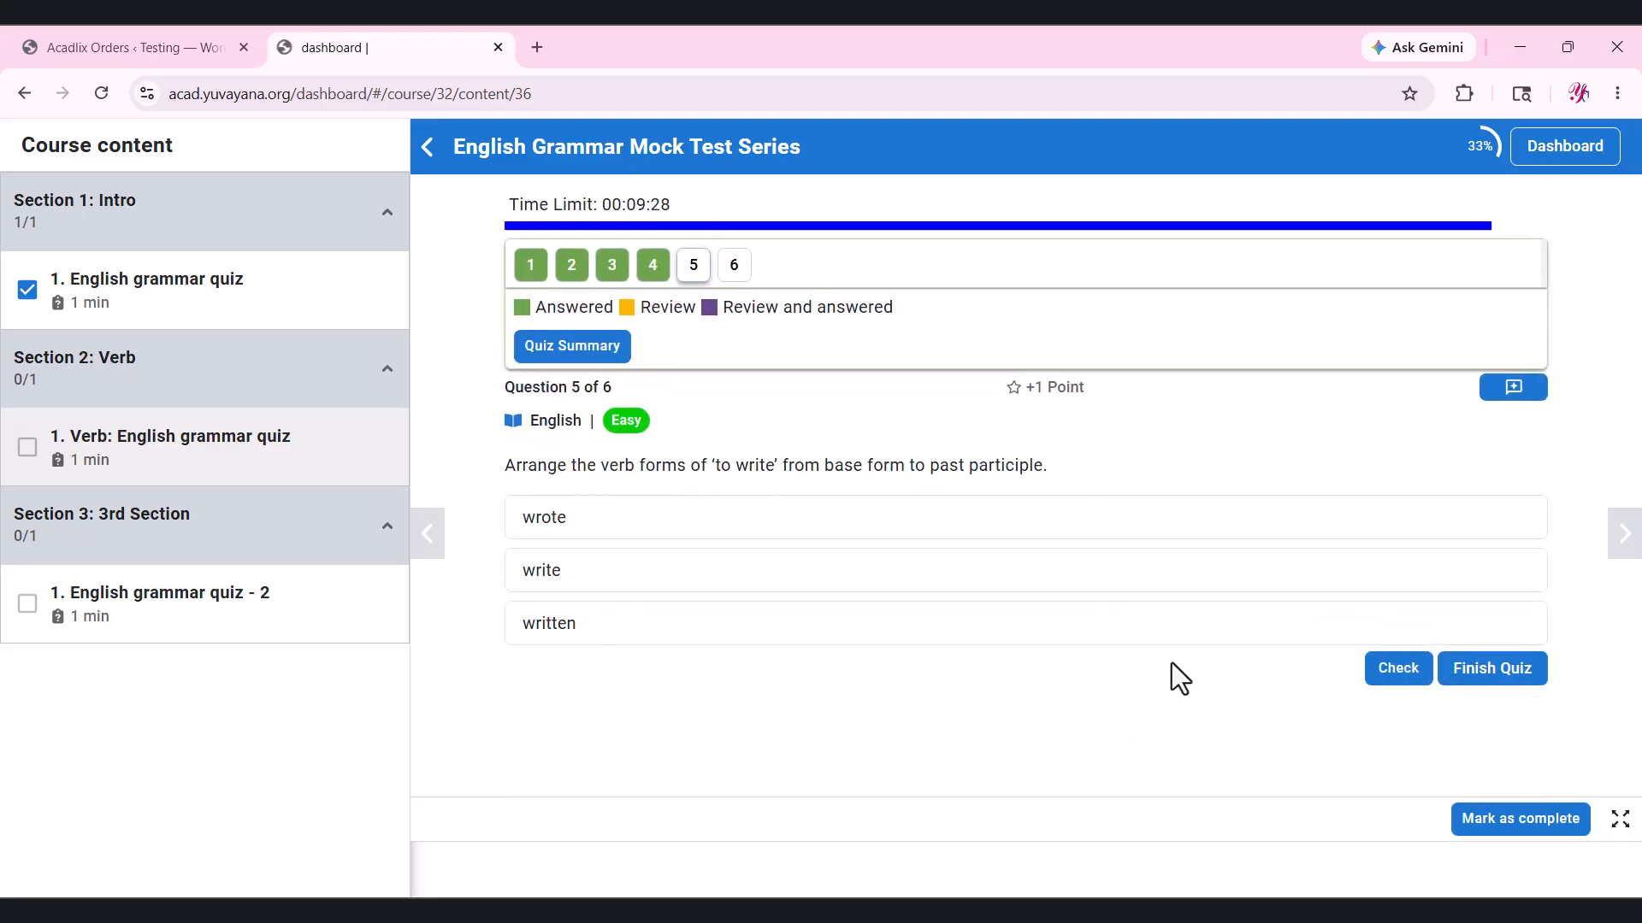
pyautogui.click(1398, 668)
pyautogui.scroll(-3, 1232, 660)
pyautogui.click(1378, 654)
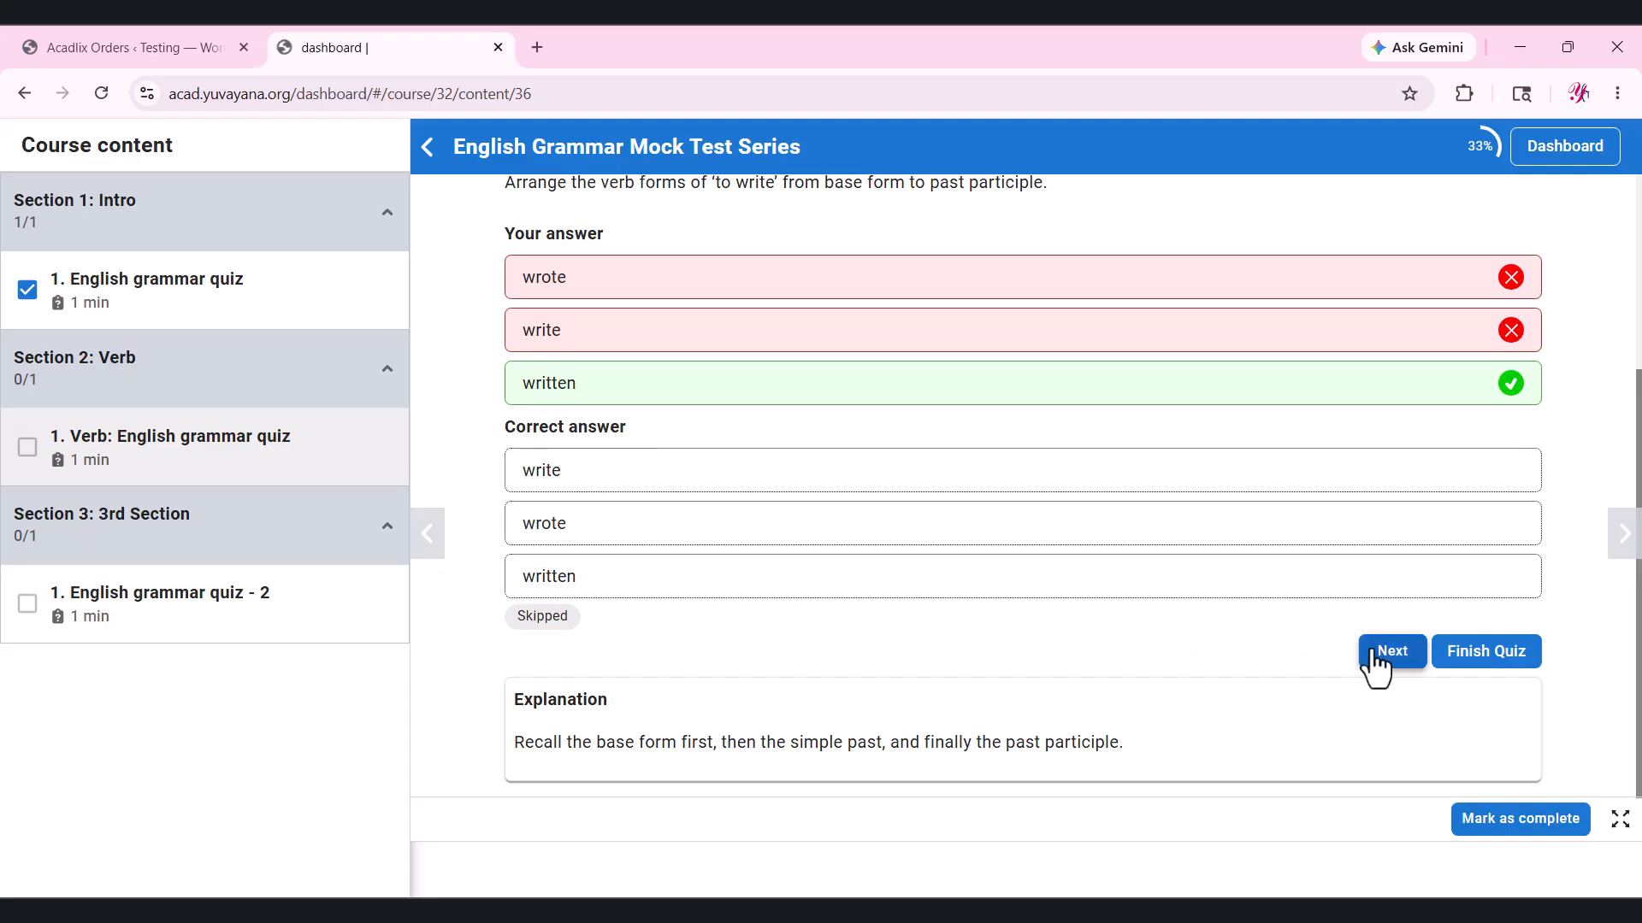
pyautogui.scroll(-1, 1305, 665)
pyautogui.click(742, 366)
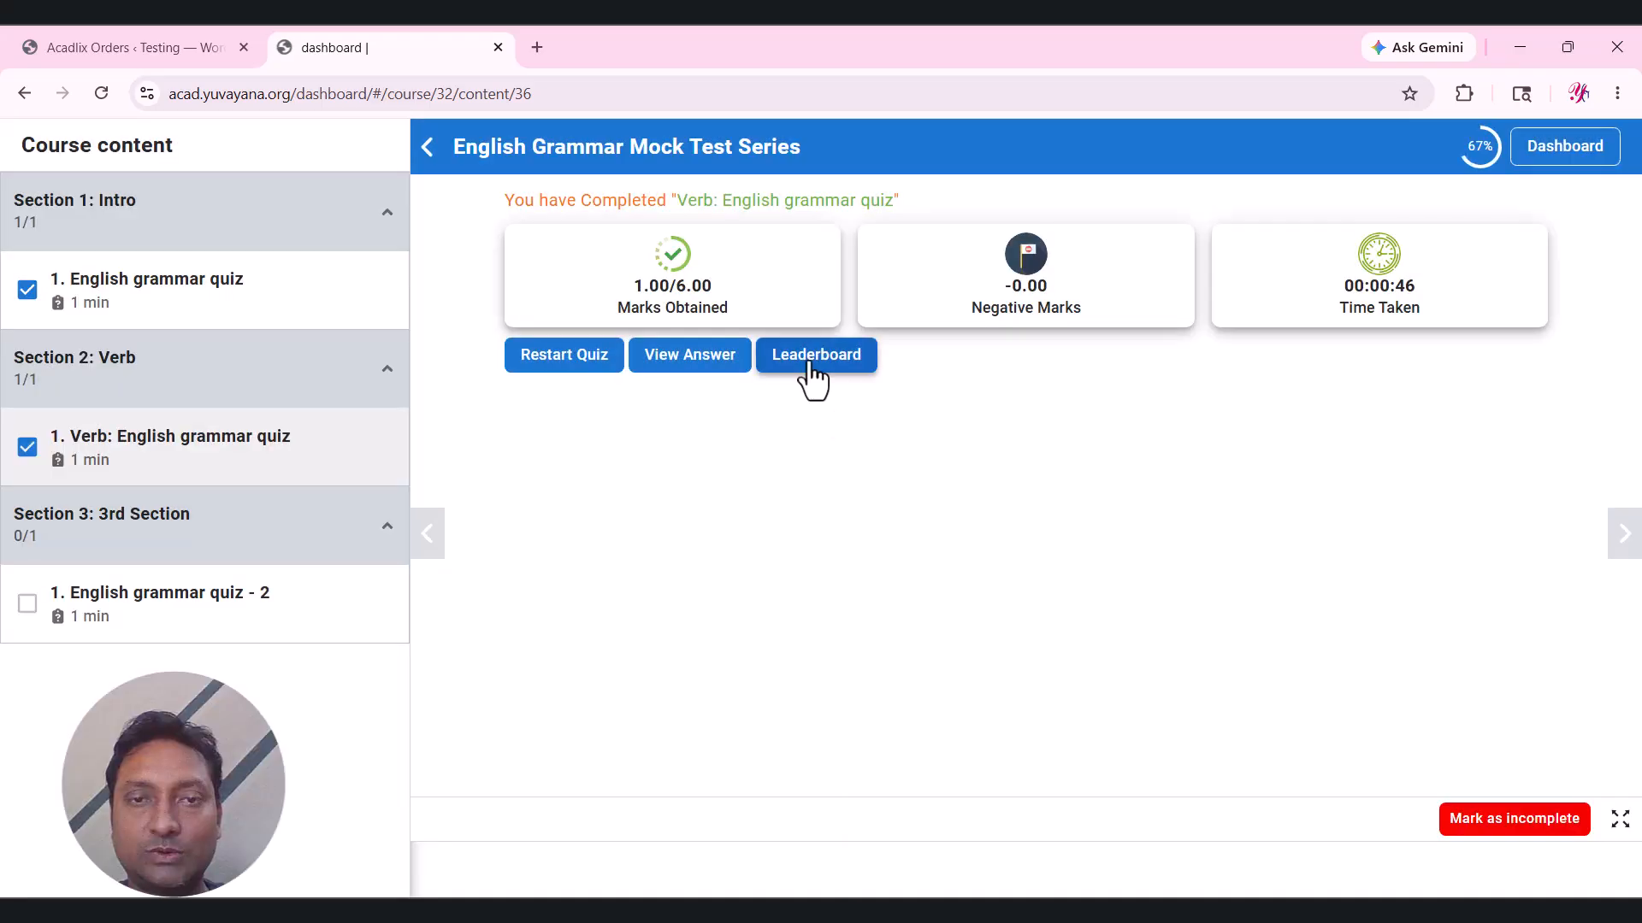
# View the Verb quiz leaderboard and answer review, then open English grammar quiz - 2.
pyautogui.click(807, 363)
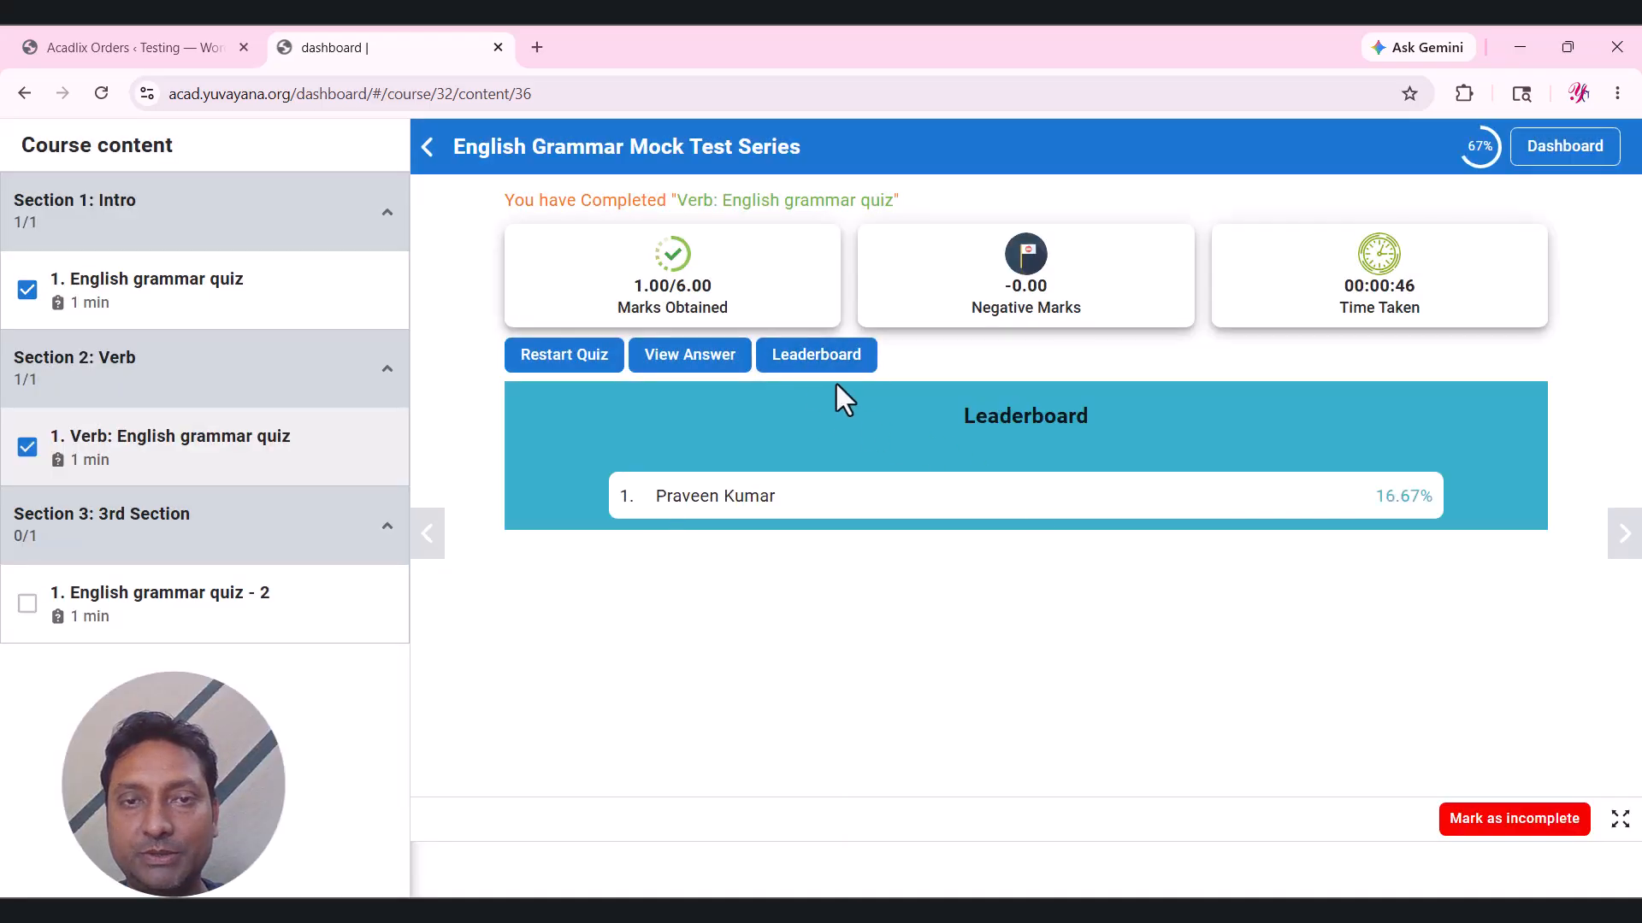
pyautogui.click(722, 363)
pyautogui.scroll(-4, 757, 594)
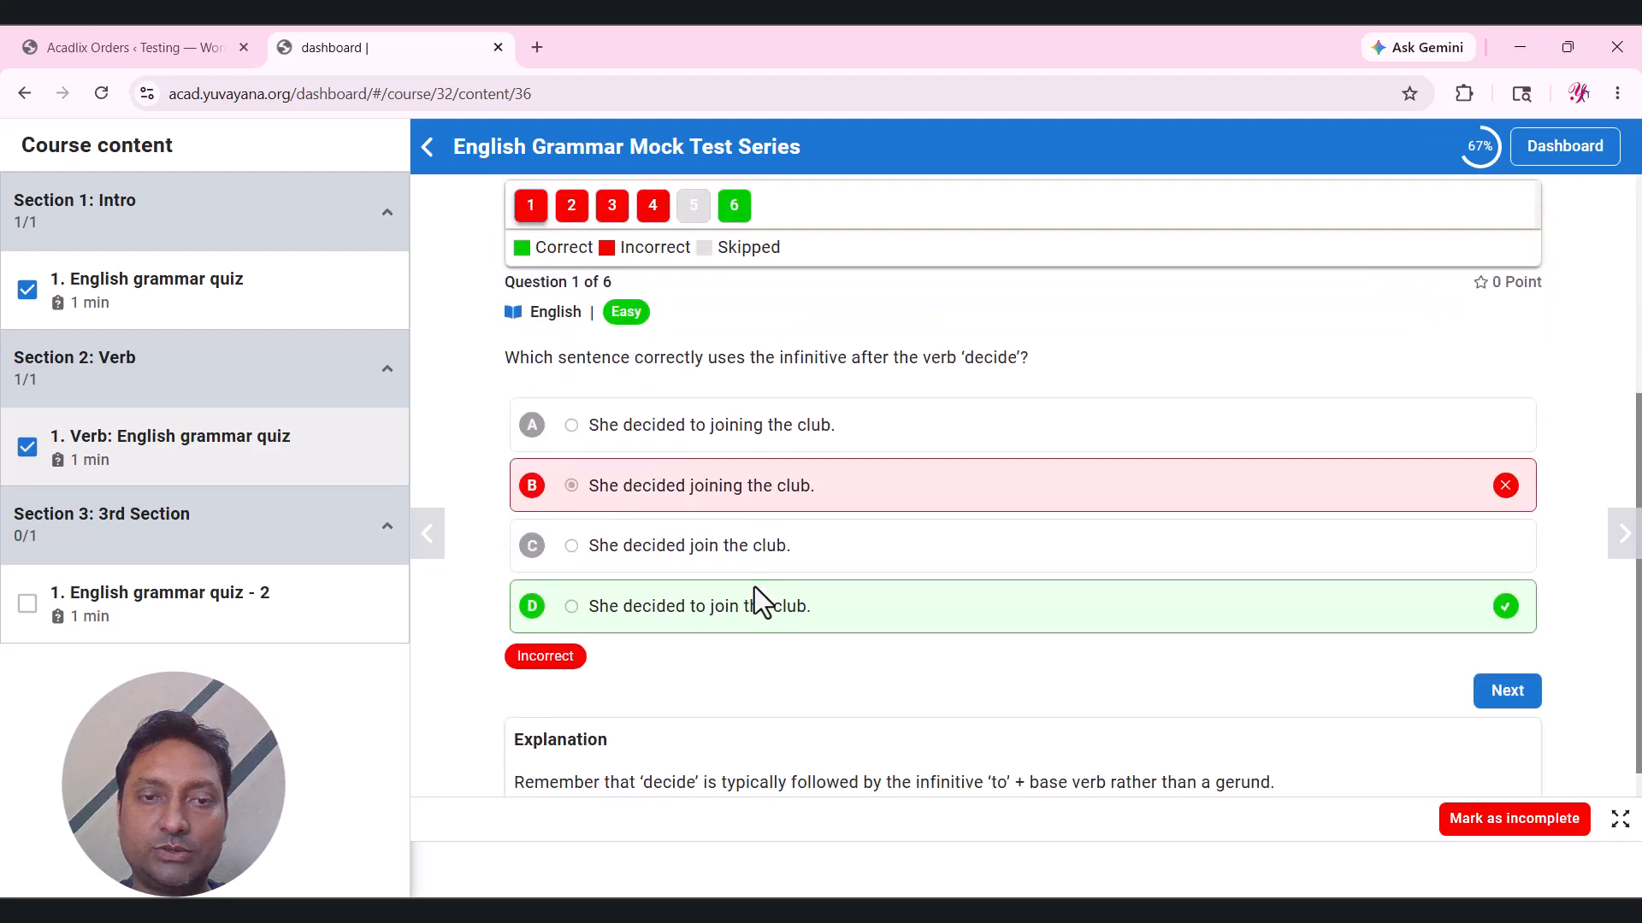
pyautogui.scroll(5, 749, 572)
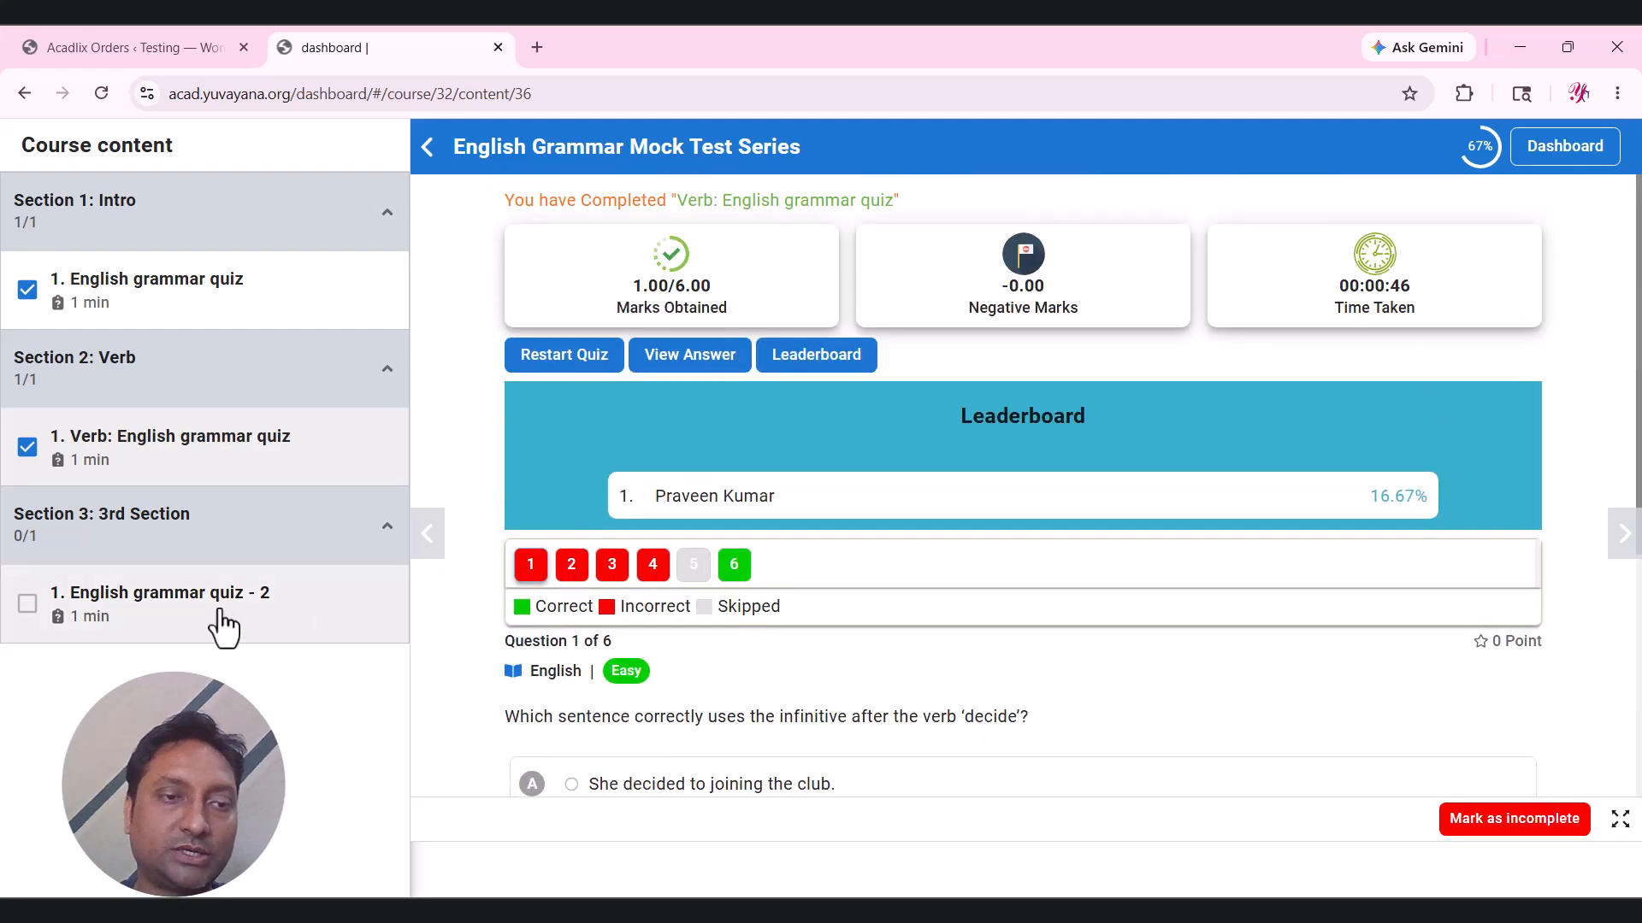
pyautogui.click(221, 627)
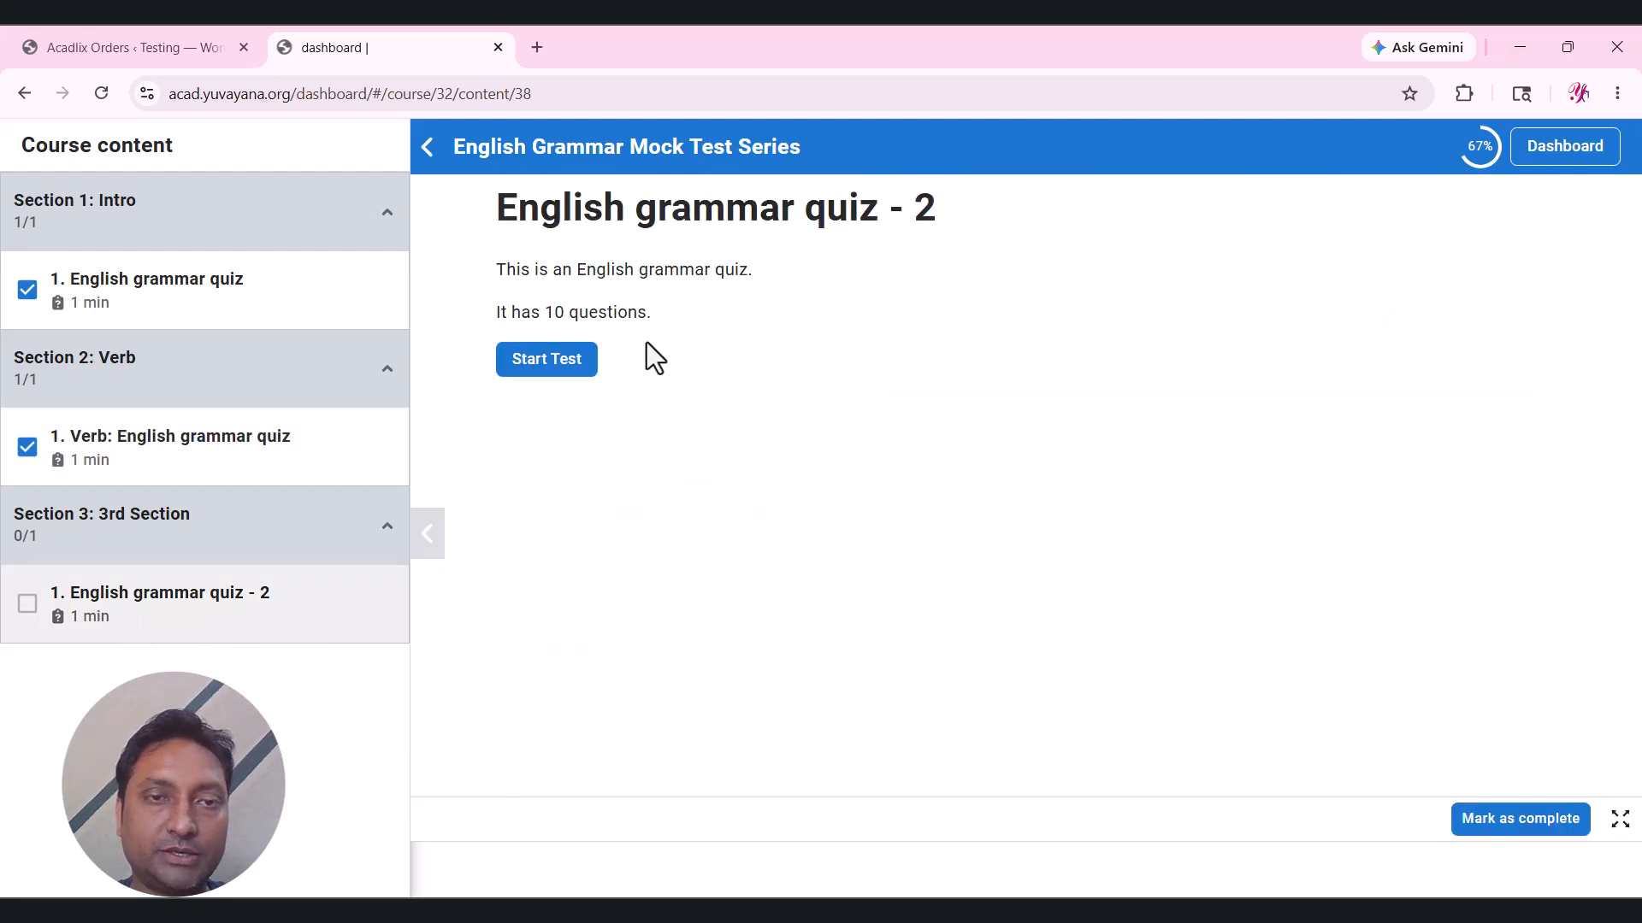
# Start English grammar quiz - 2 and match Adverb to Happy, Noun to Run, Verb to Book.
pyautogui.click(547, 359)
pyautogui.scroll(-2, 982, 447)
pyautogui.moveTo(616, 466); pyautogui.dragTo(727, 659)
pyautogui.moveTo(599, 475); pyautogui.dragTo(654, 605)
pyautogui.moveTo(585, 473); pyautogui.dragTo(631, 539)
pyautogui.moveTo(590, 475); pyautogui.dragTo(658, 749)
pyautogui.click(1494, 774)
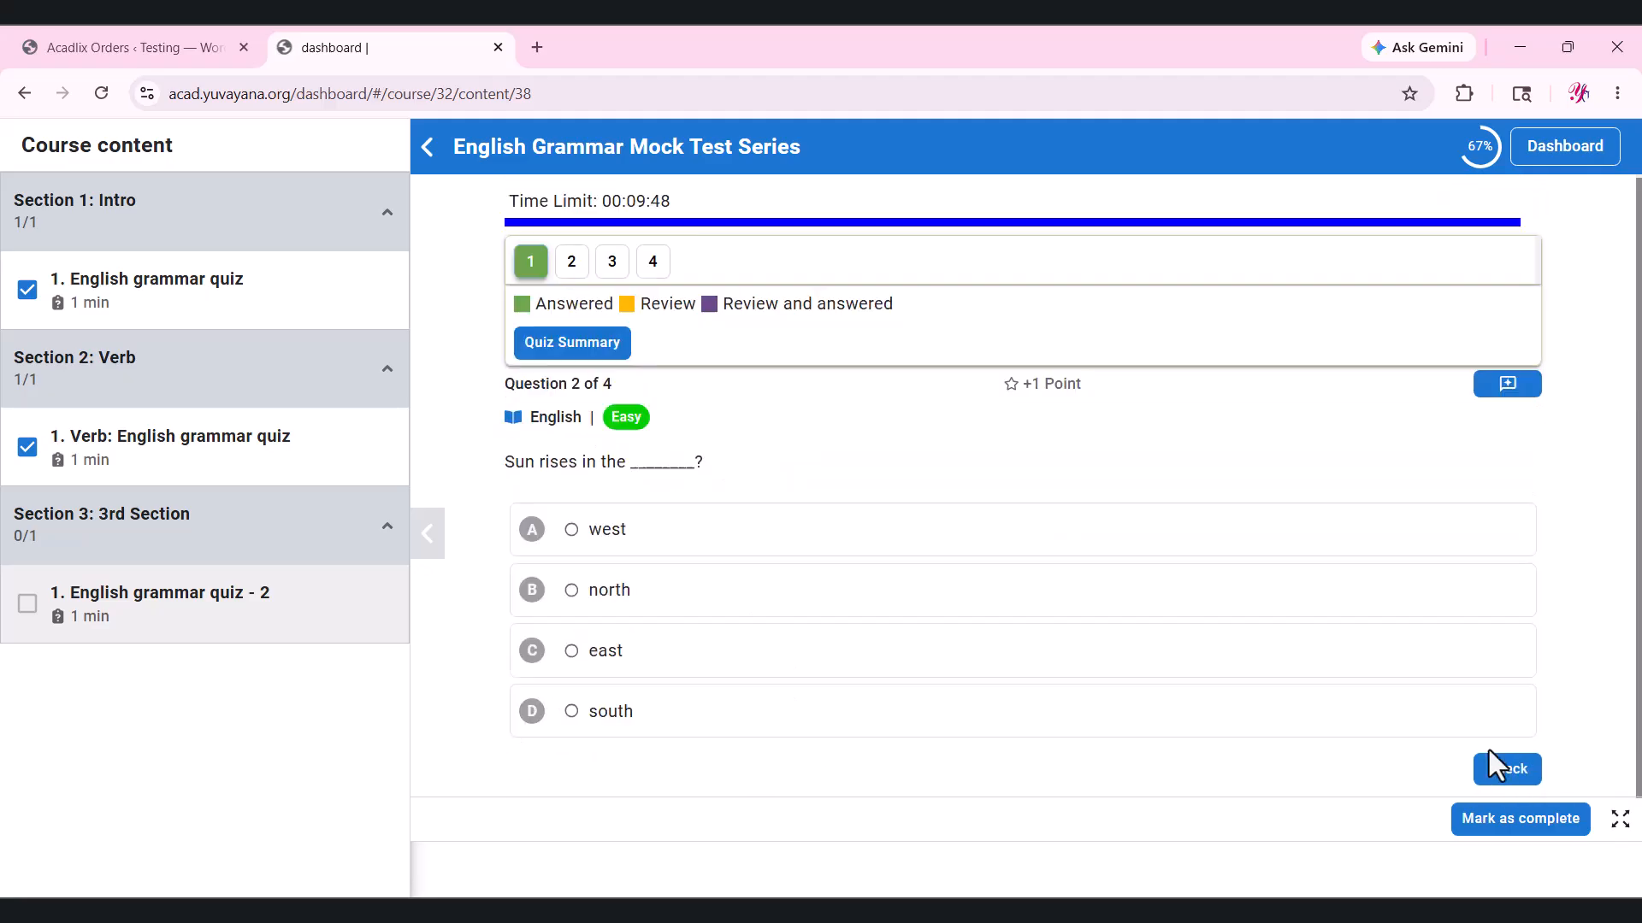
# Answer 'east', get through questions 3 and 4, finish at 2.00/4.00, and return to the dashboard.
pyautogui.click(650, 669)
pyautogui.click(1504, 770)
pyautogui.click(1496, 769)
pyautogui.click(1496, 770)
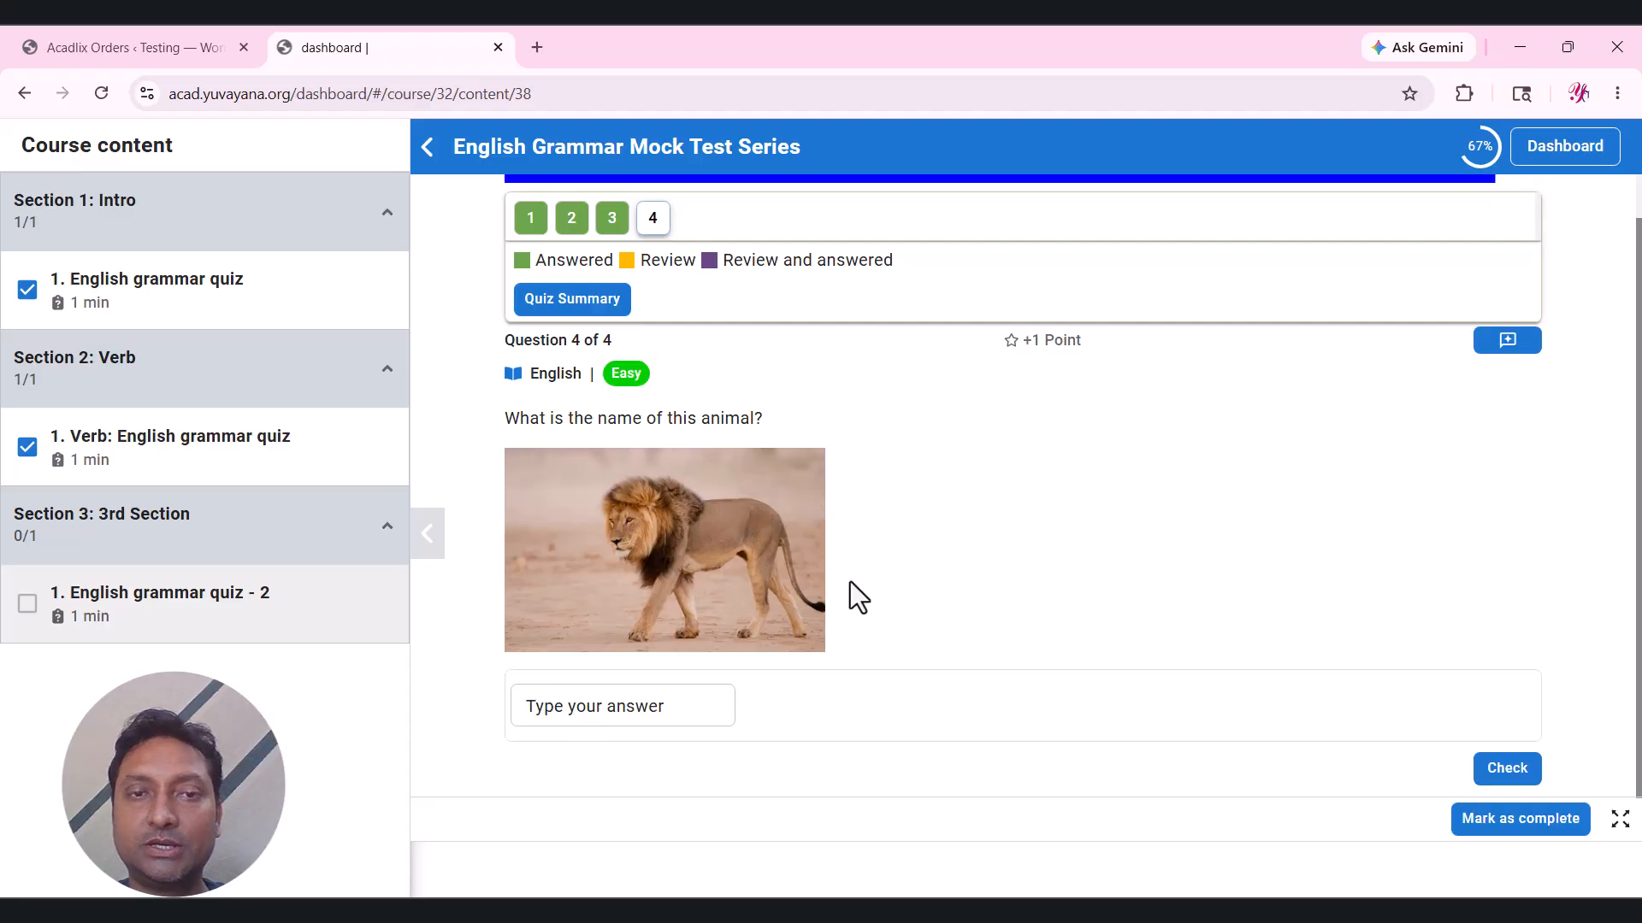
pyautogui.click(647, 692)
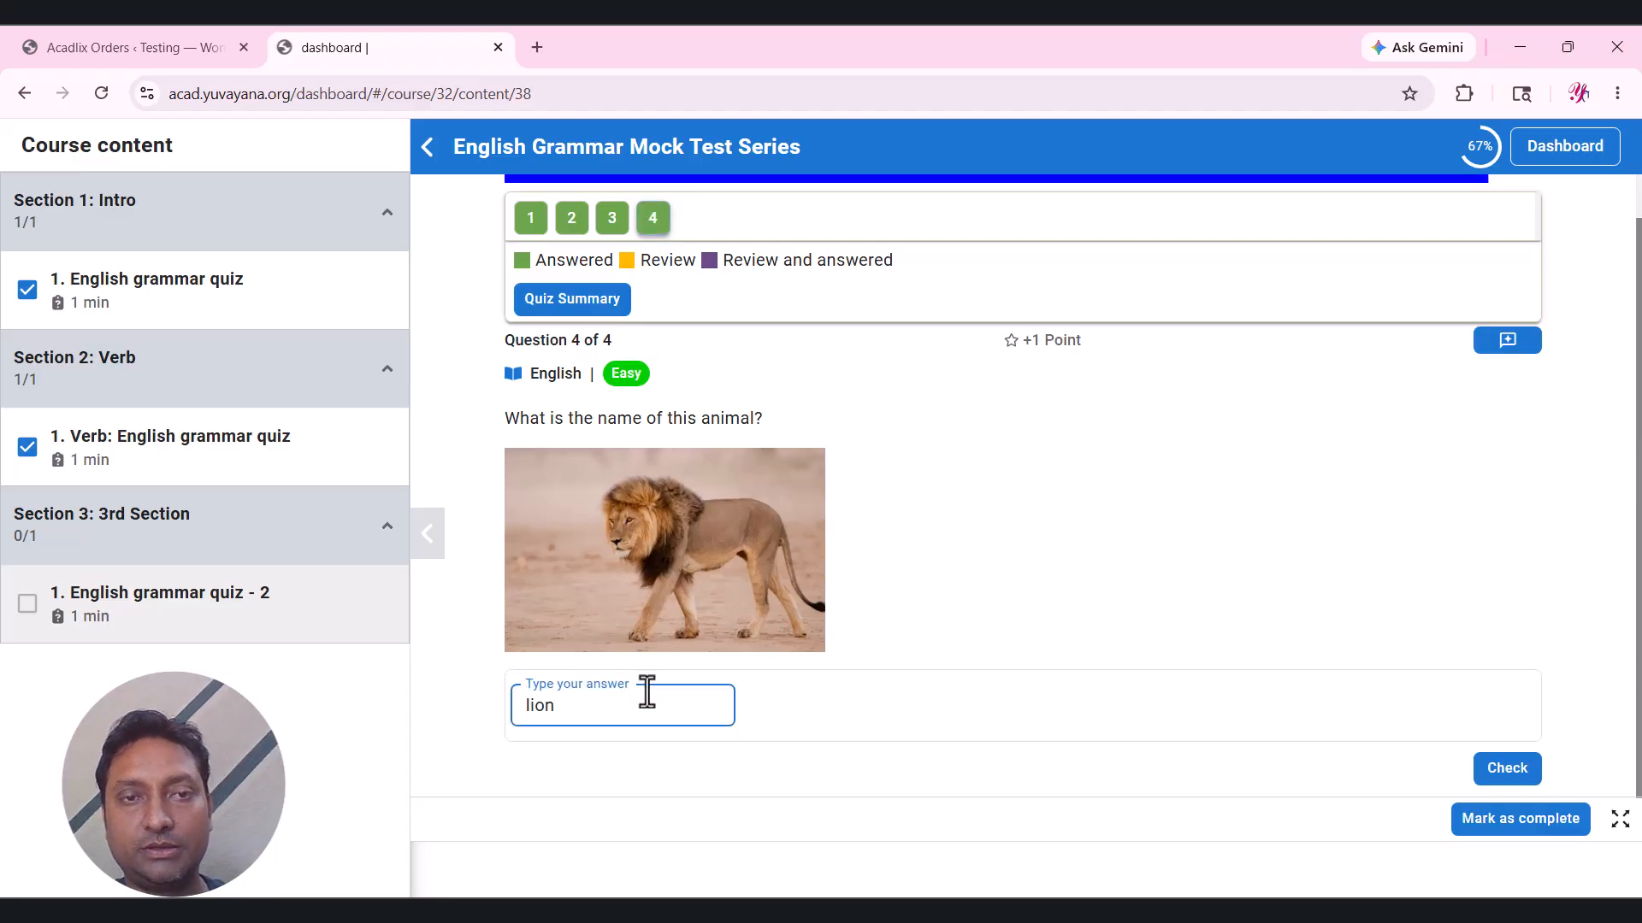
pyautogui.scroll(-2, 1439, 557)
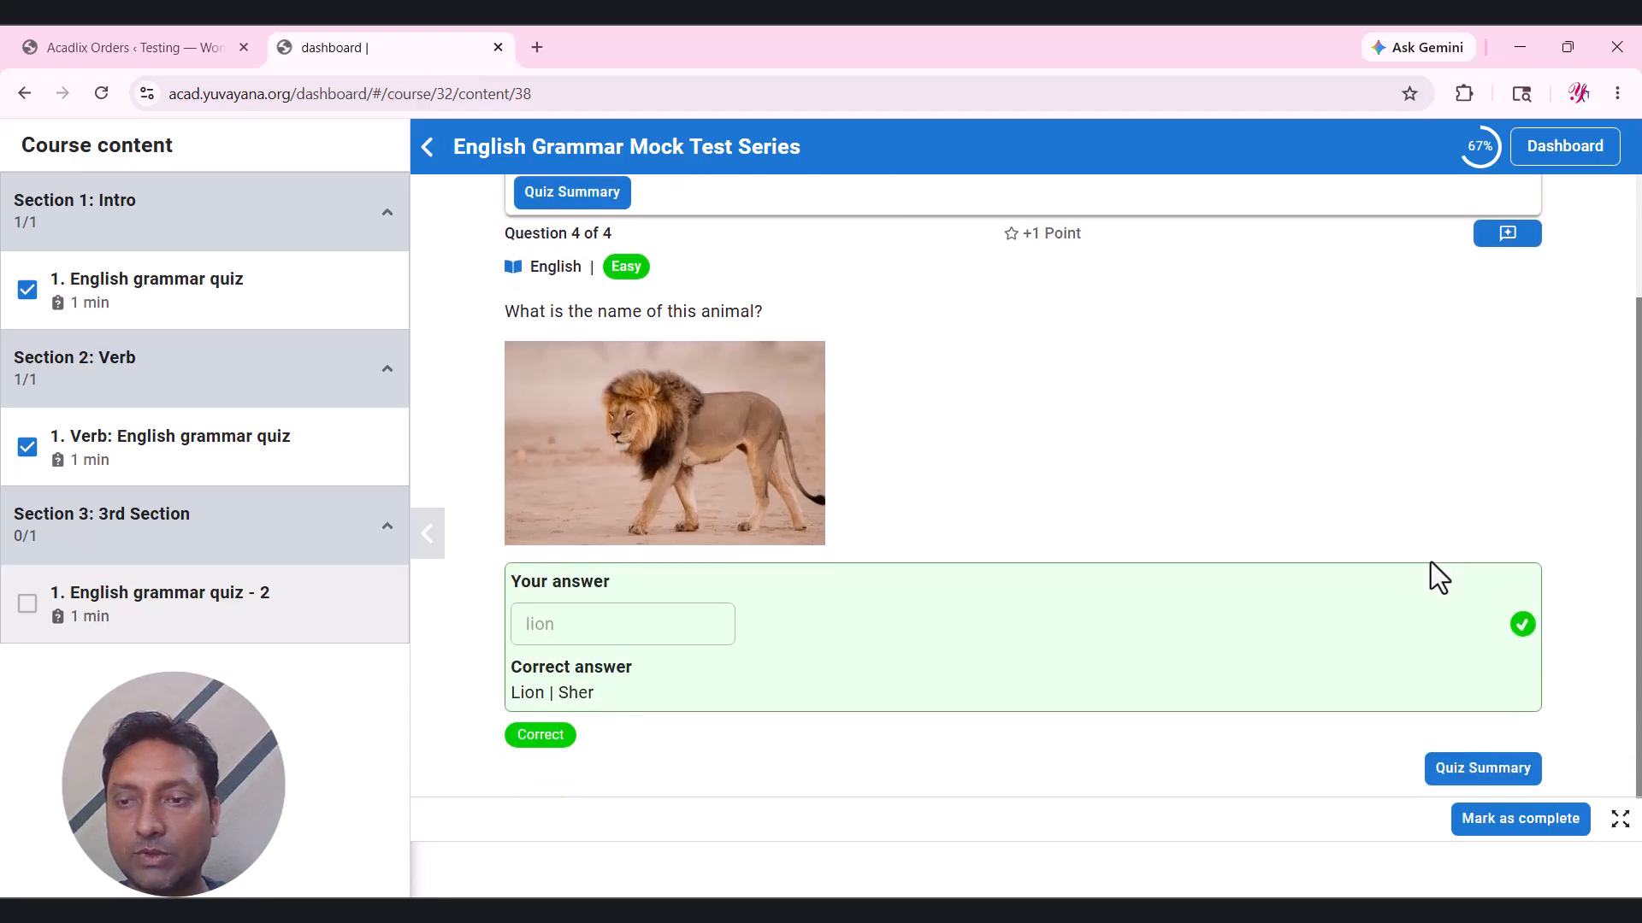
pyautogui.click(1471, 772)
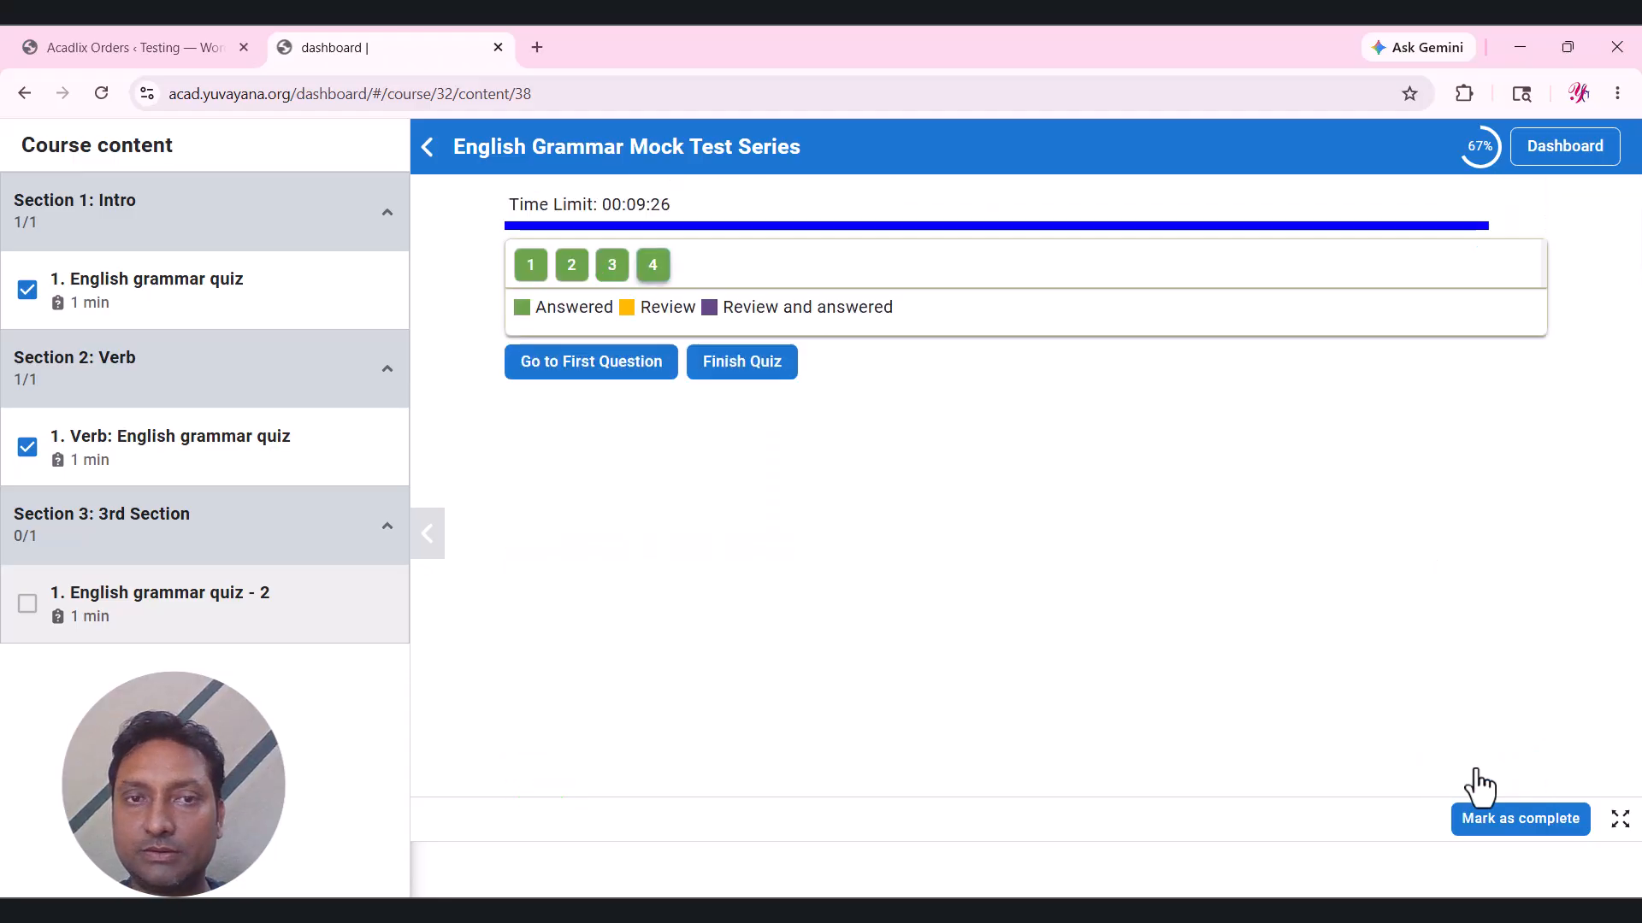
pyautogui.click(732, 366)
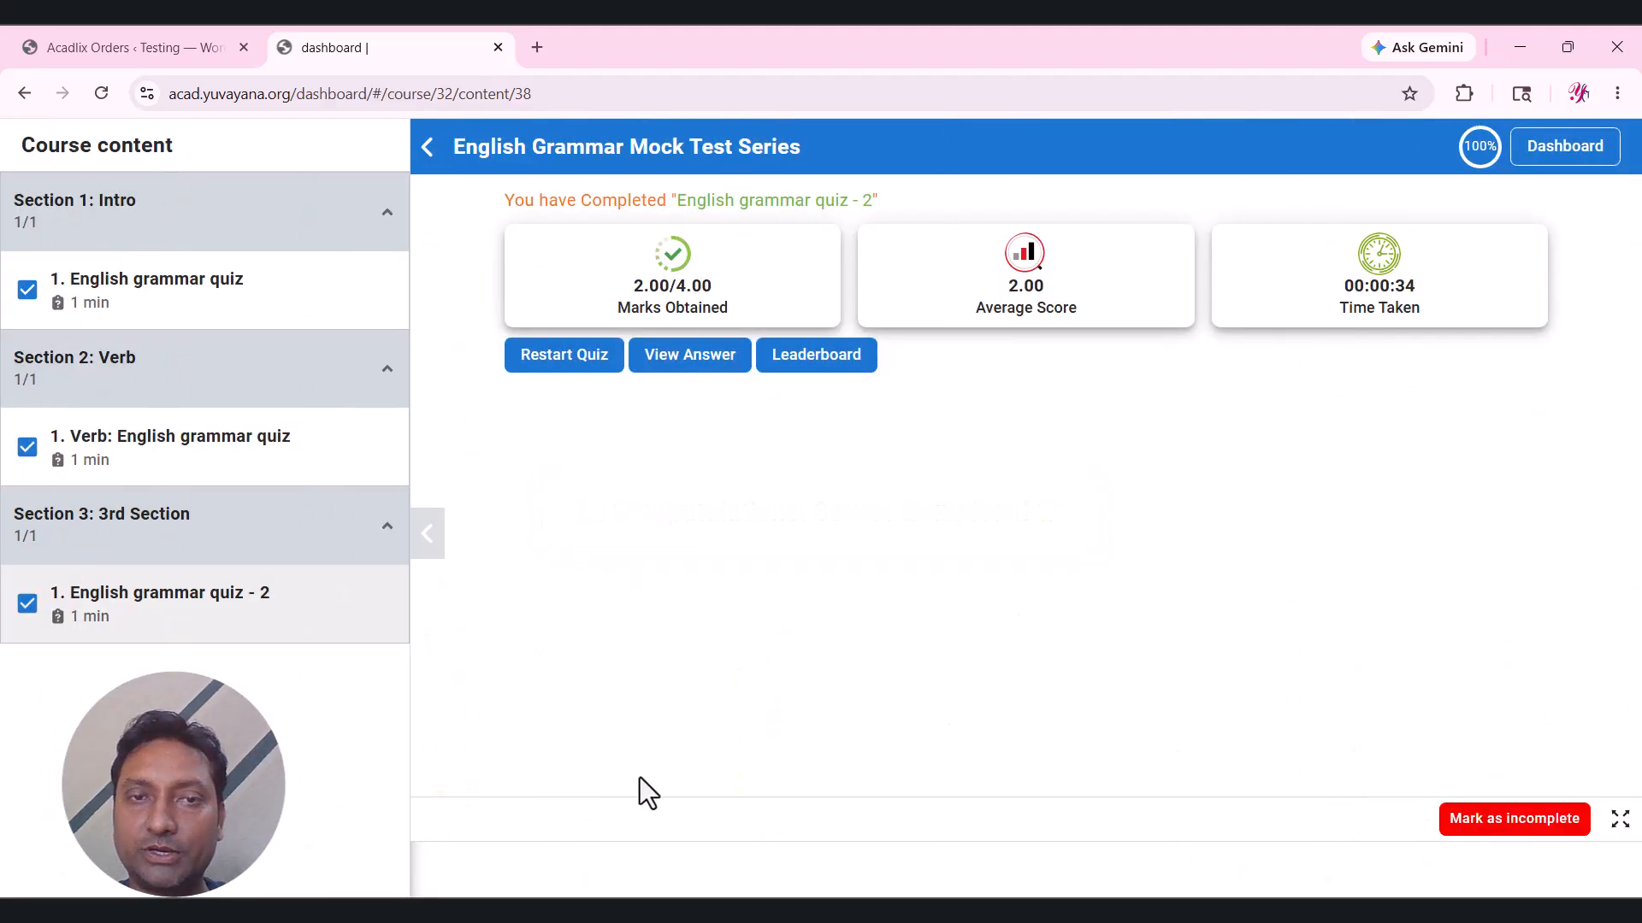
pyautogui.click(1567, 149)
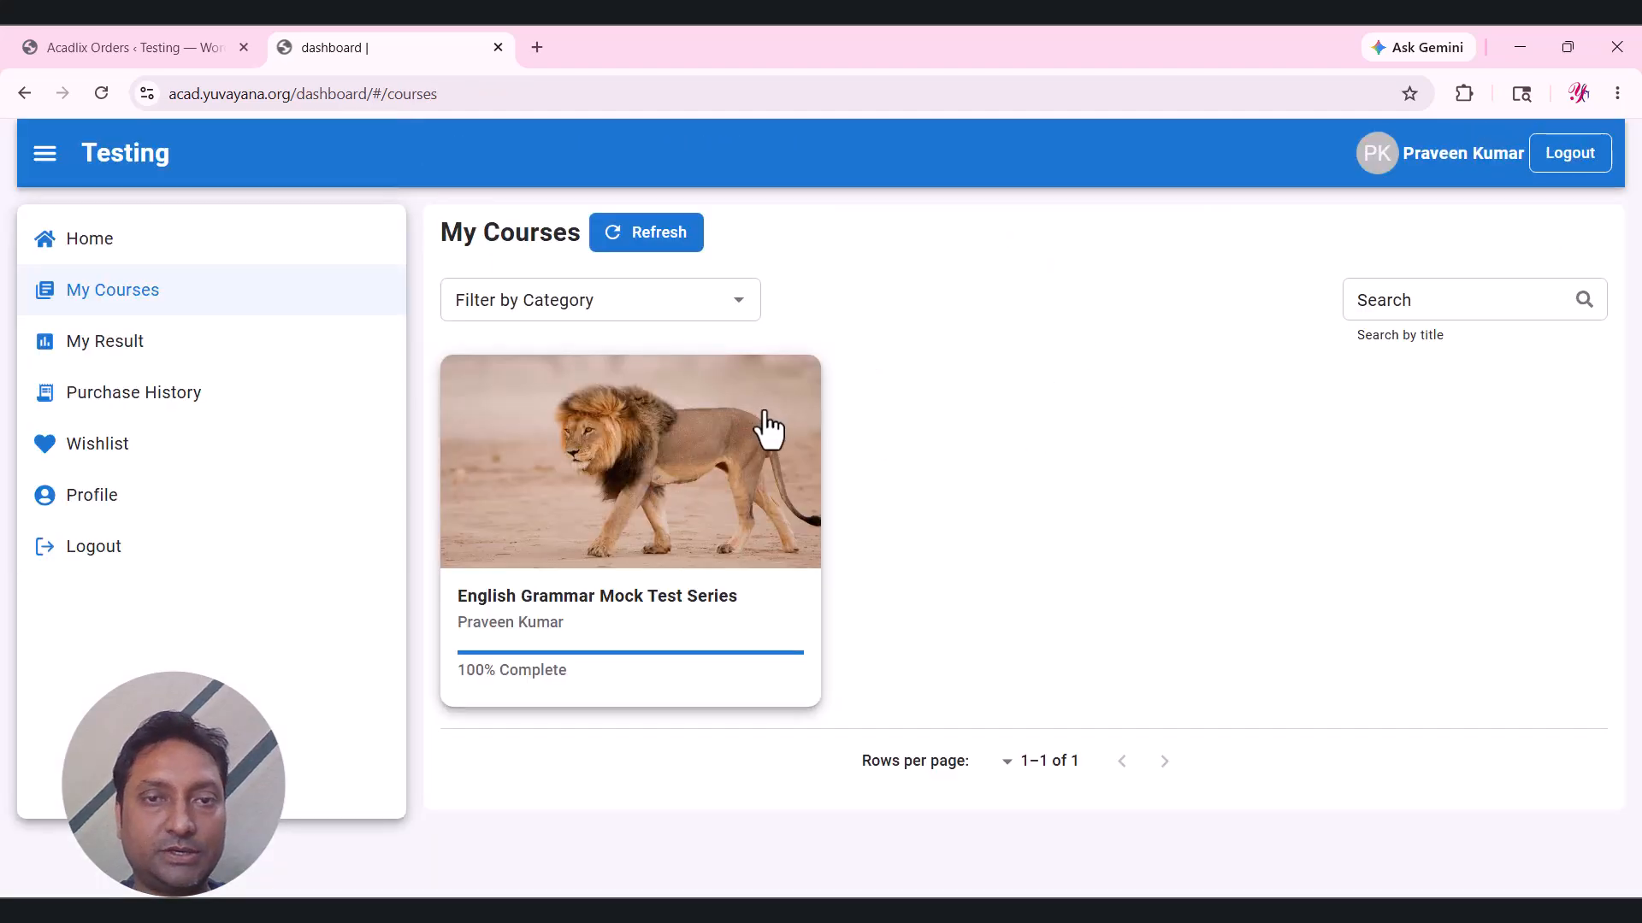
# Browse the student's My Result, Purchase History, Wishlist and Profile pages.
pyautogui.click(116, 346)
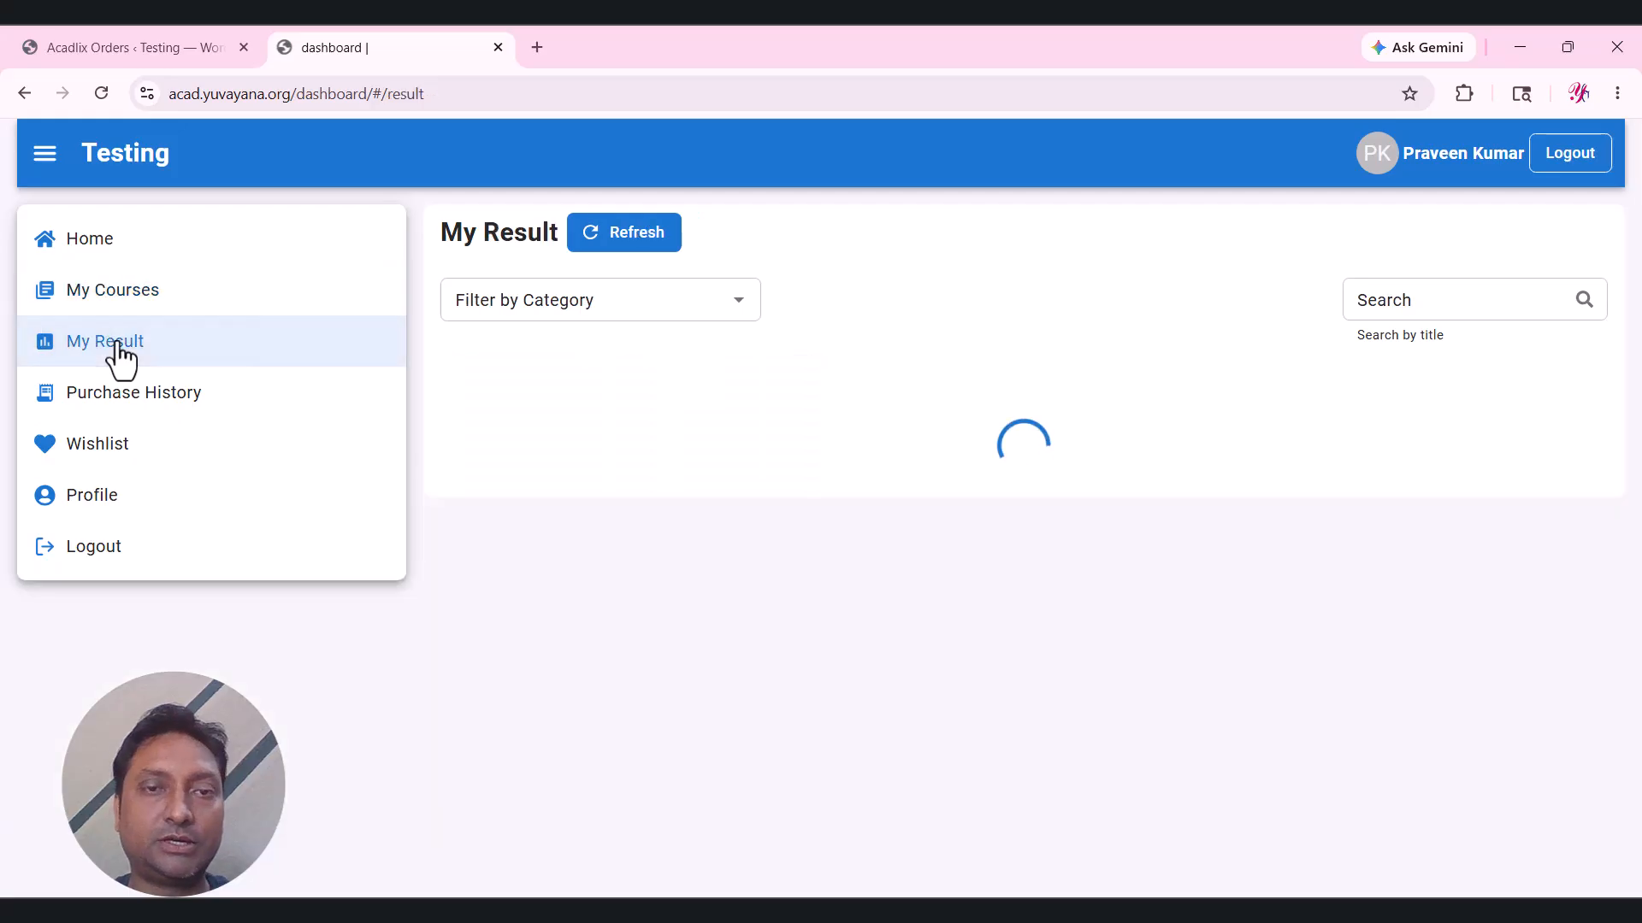
pyautogui.scroll(-8, 1377, 505)
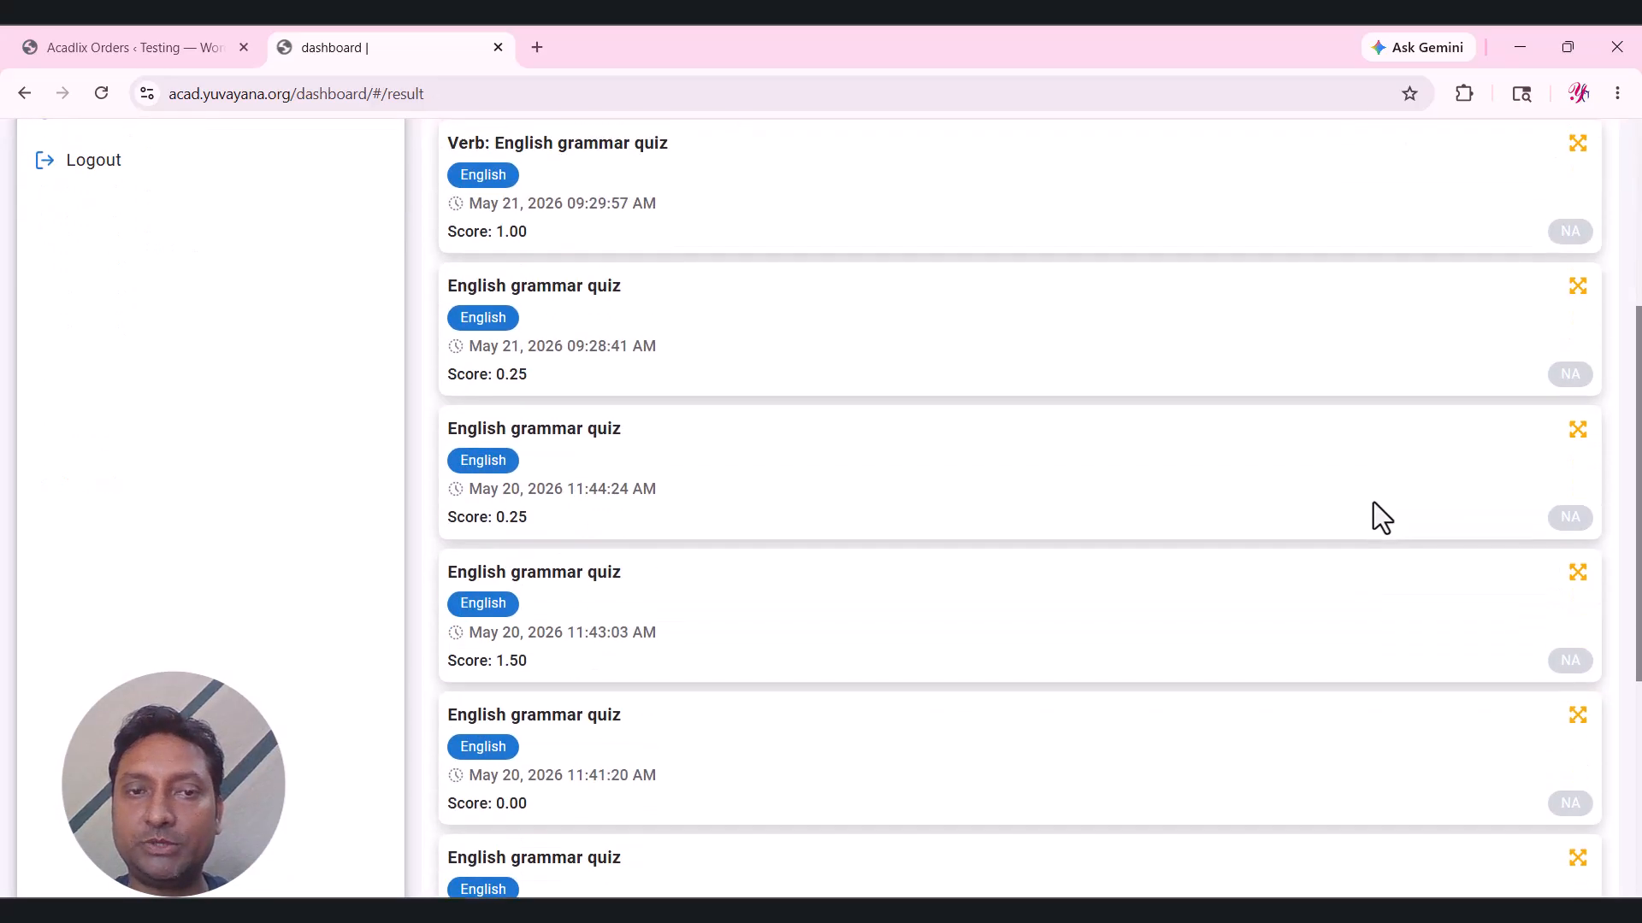
pyautogui.scroll(8, 1368, 505)
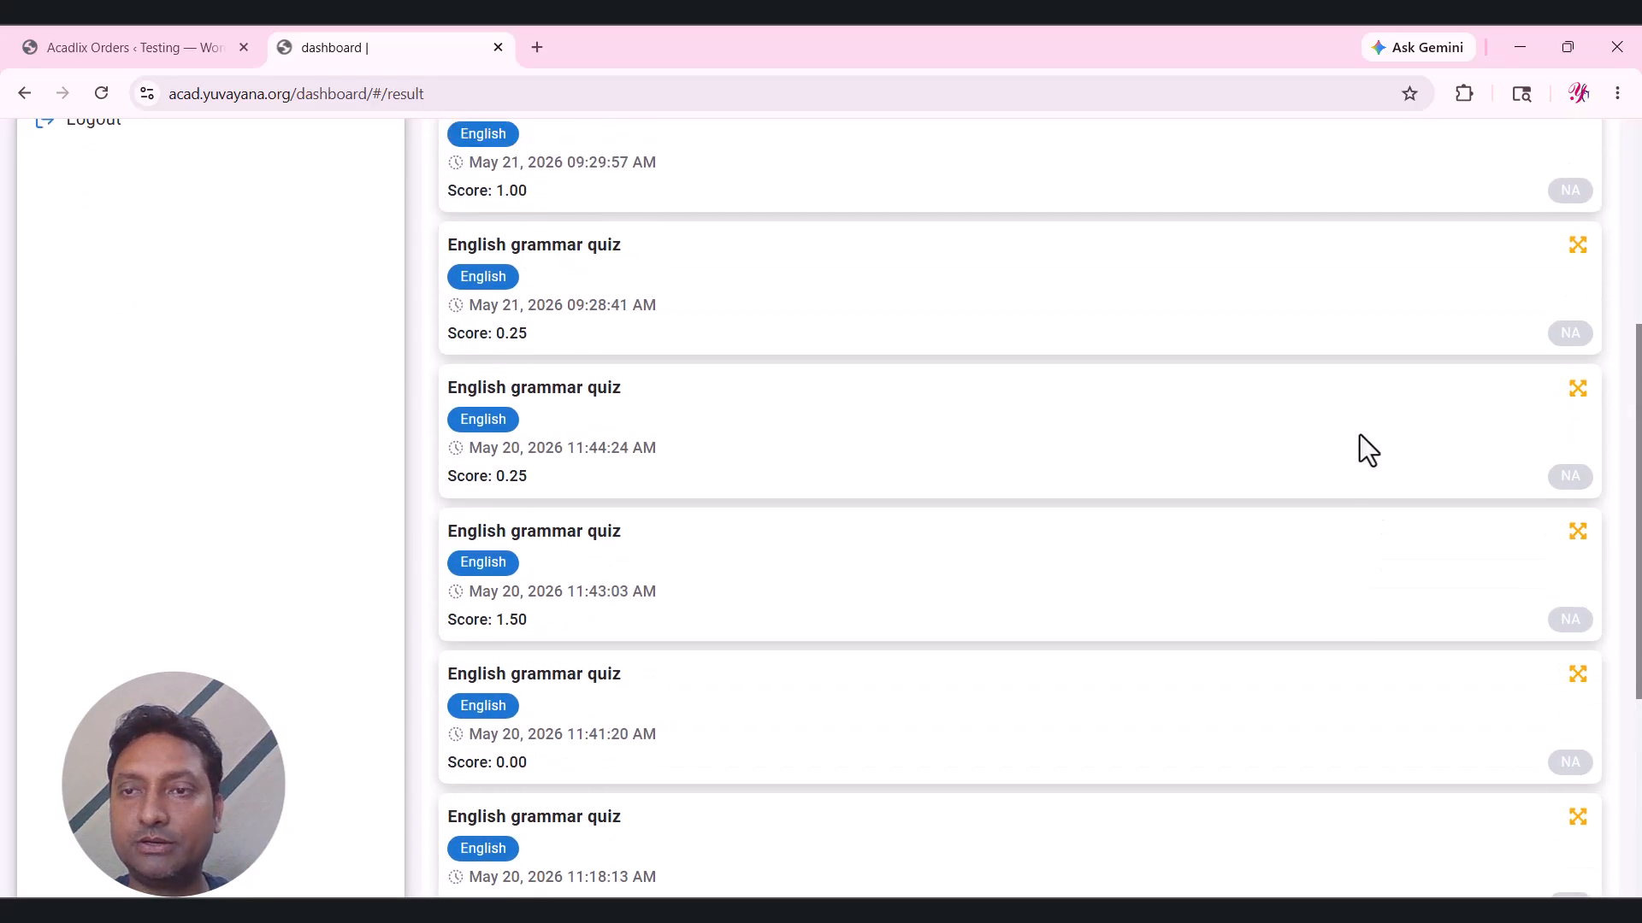
pyautogui.click(202, 404)
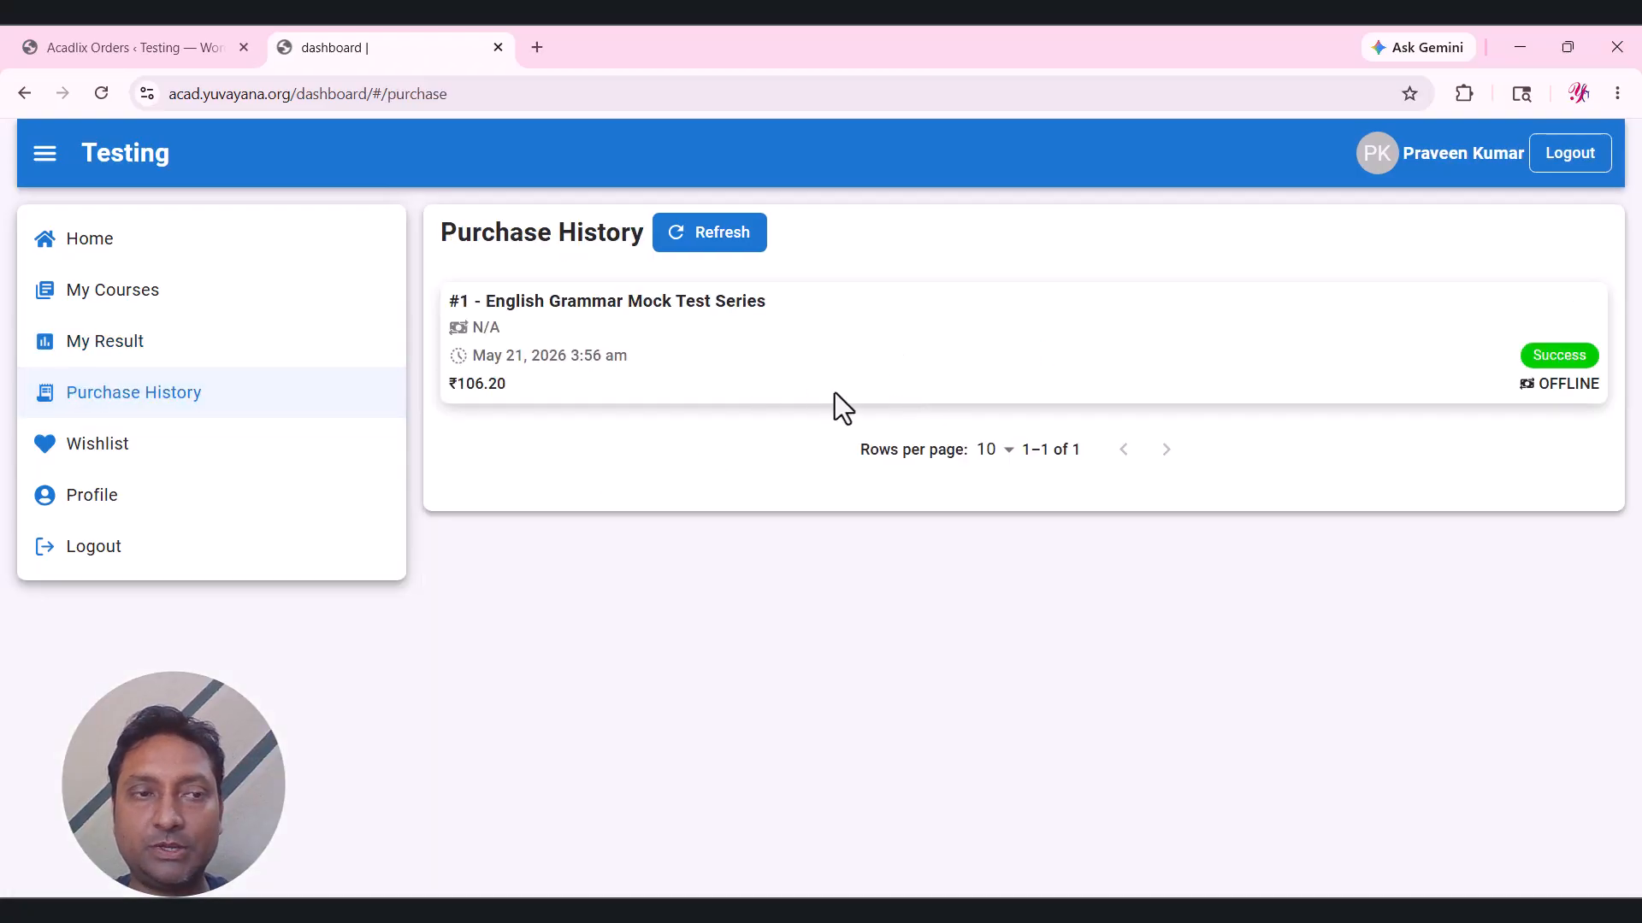
pyautogui.click(158, 467)
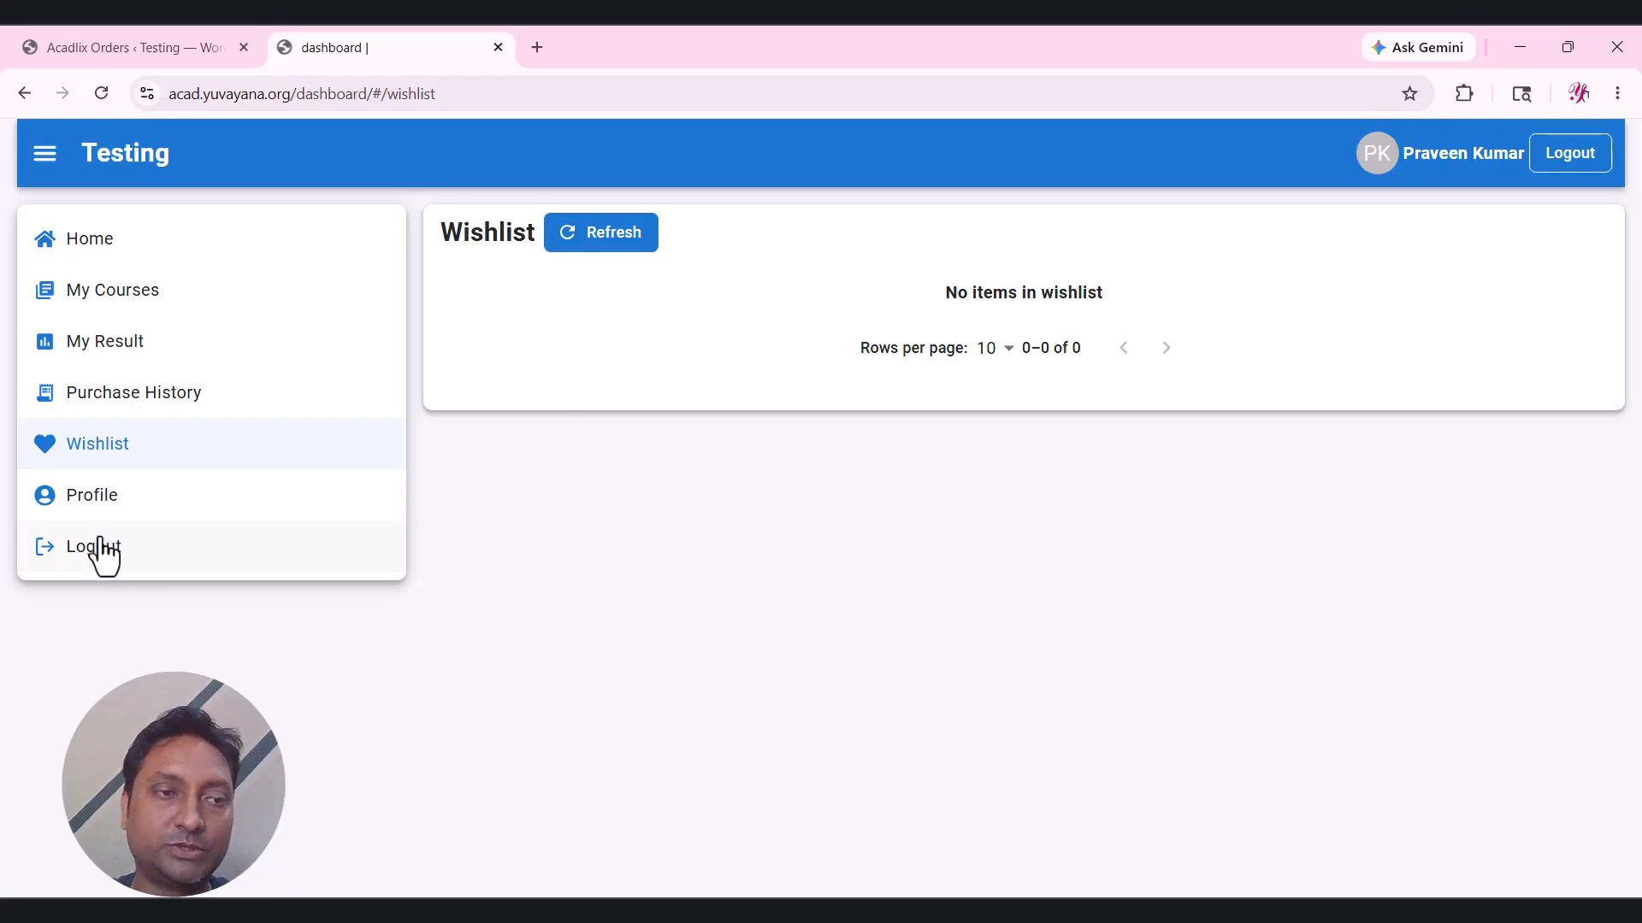
pyautogui.click(84, 499)
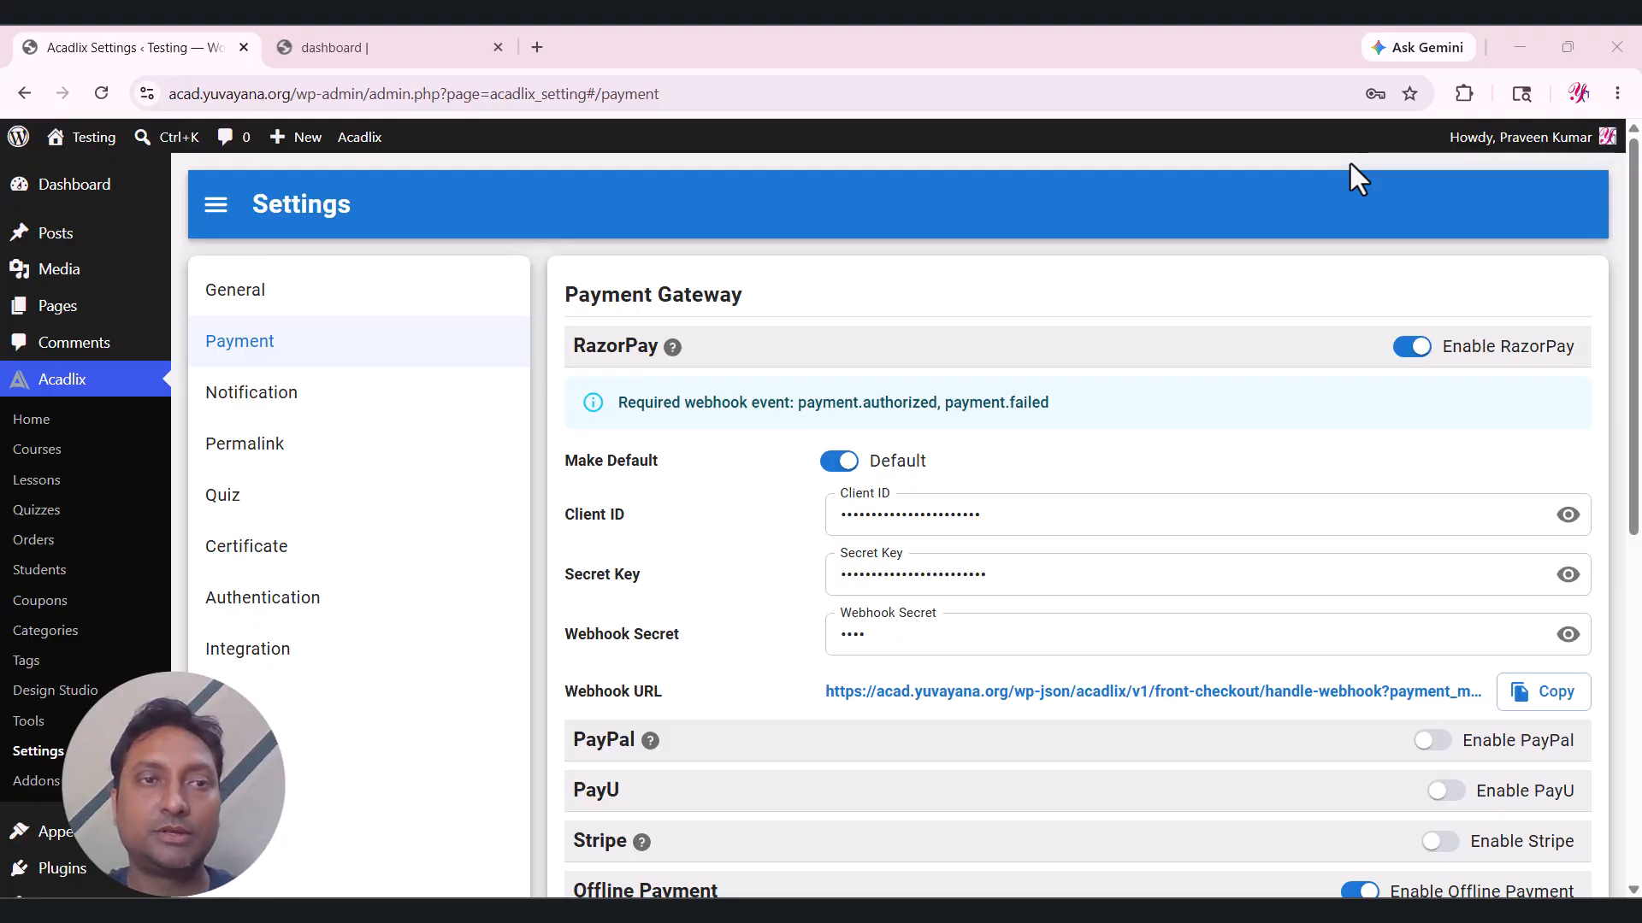
# Make RazorPay the default Acadlix payment gateway and save the payment settings.
pyautogui.scroll(-3, 980, 463)
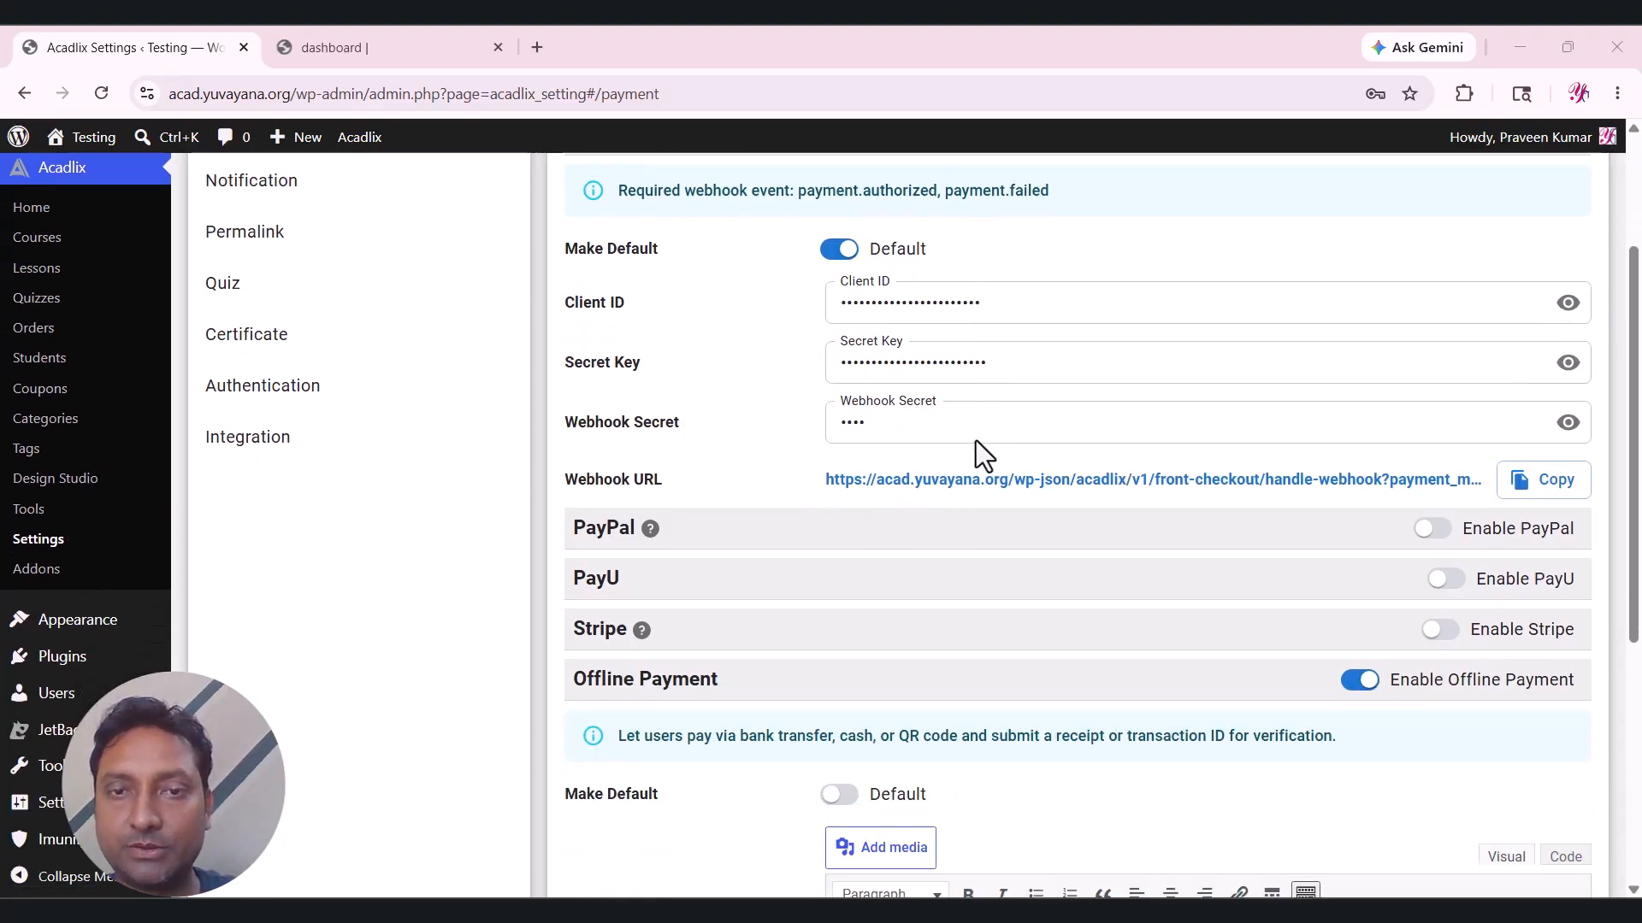
pyautogui.scroll(-5, 773, 417)
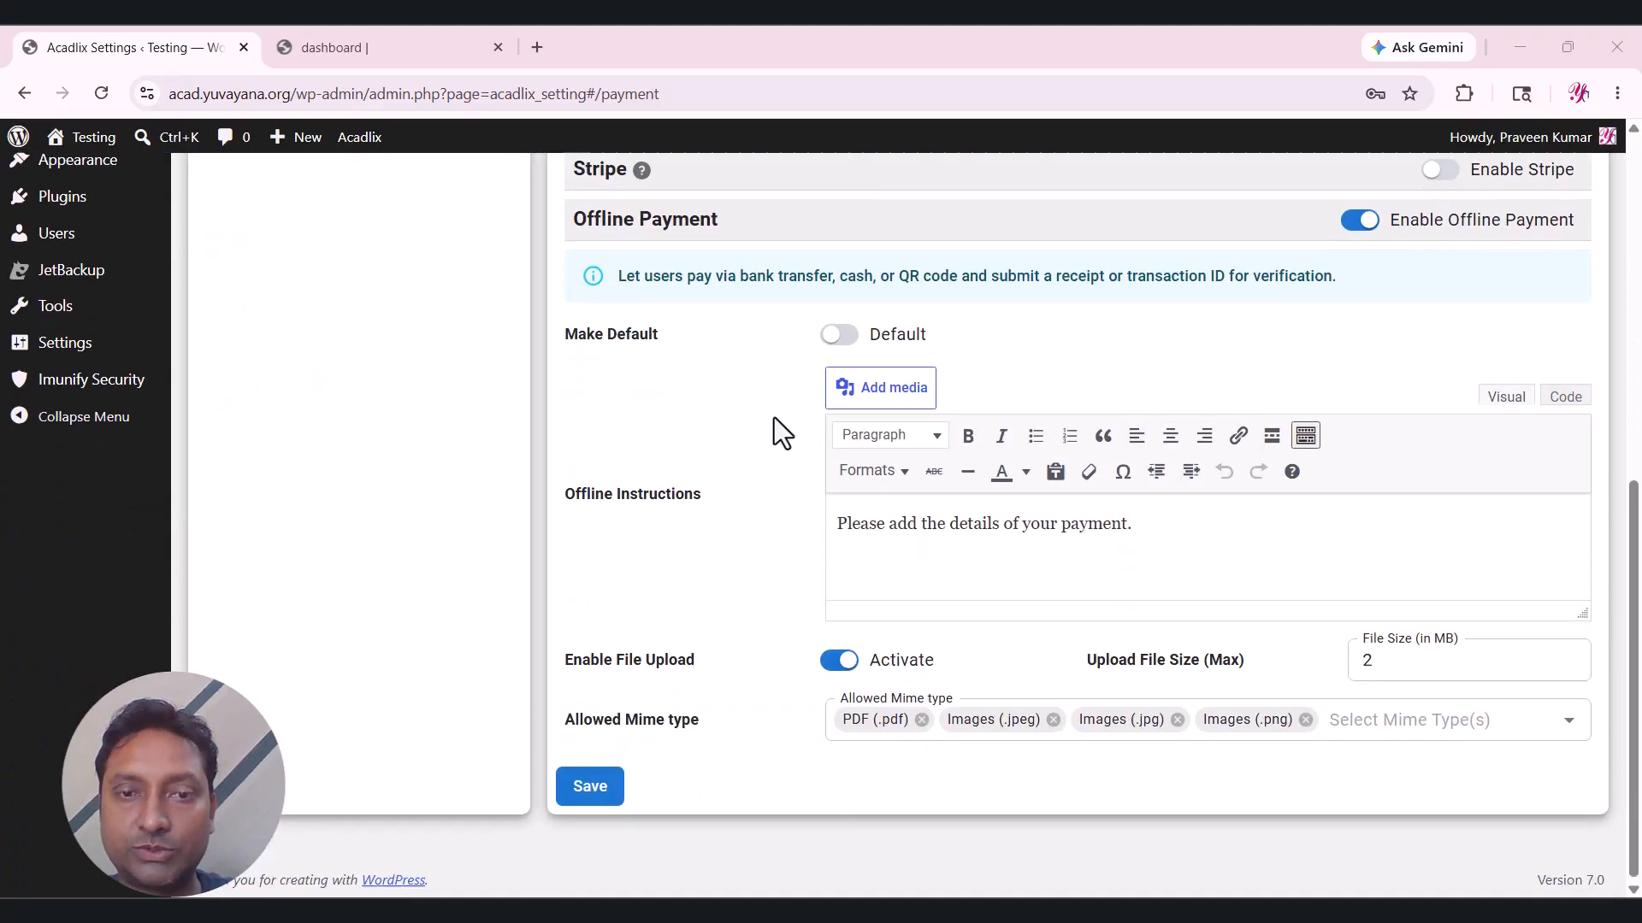
pyautogui.click(609, 785)
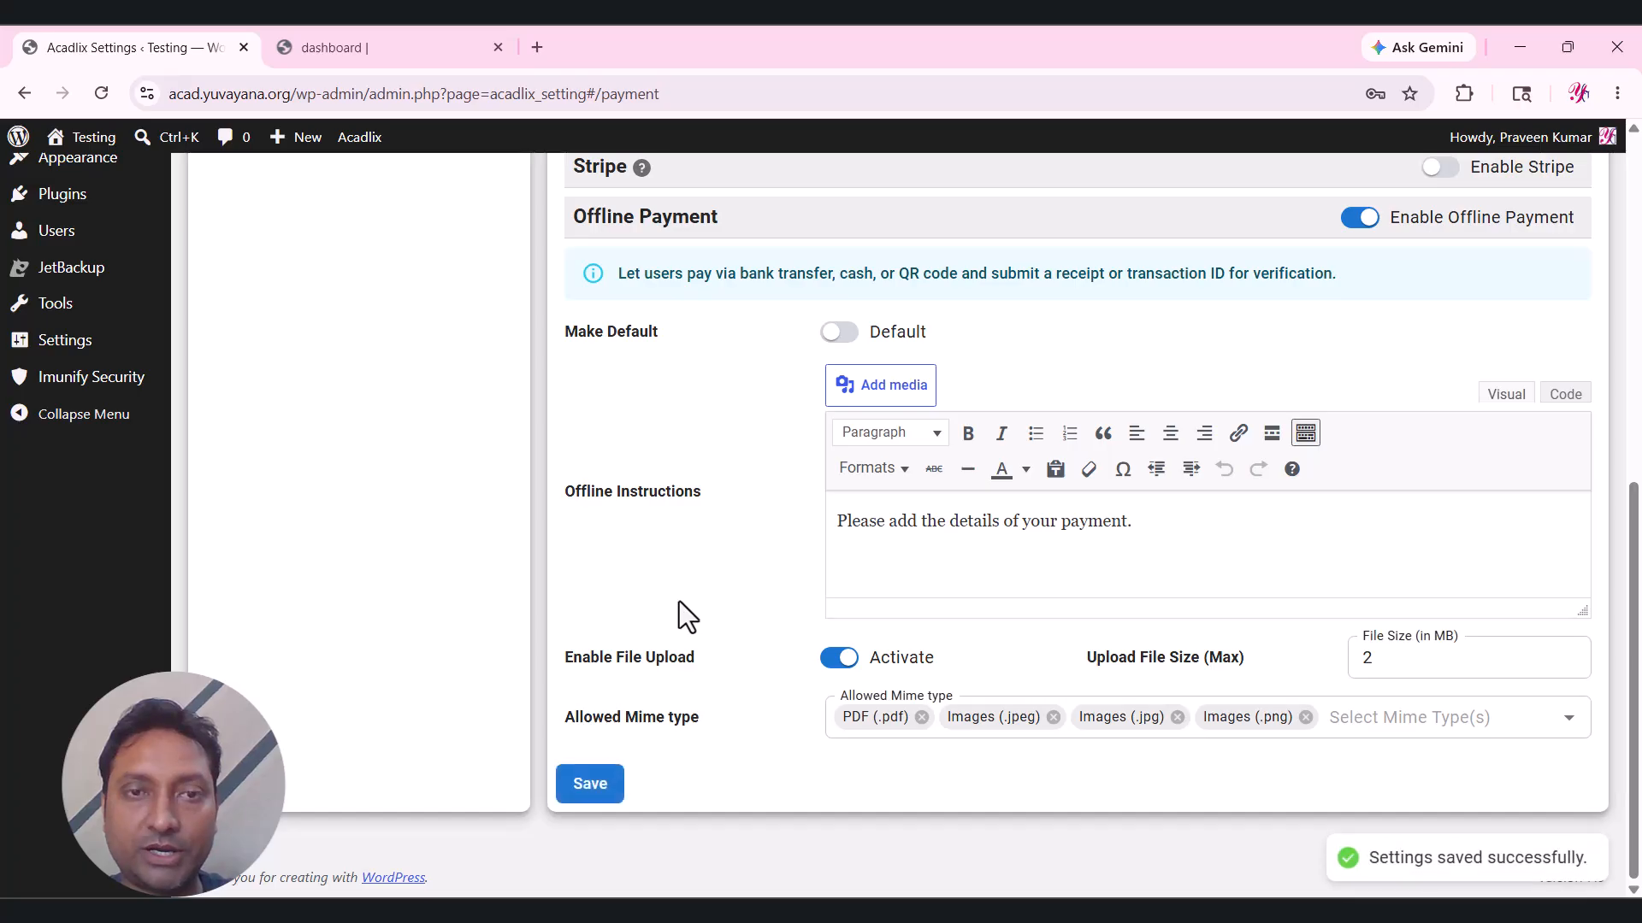
pyautogui.scroll(3, 710, 400)
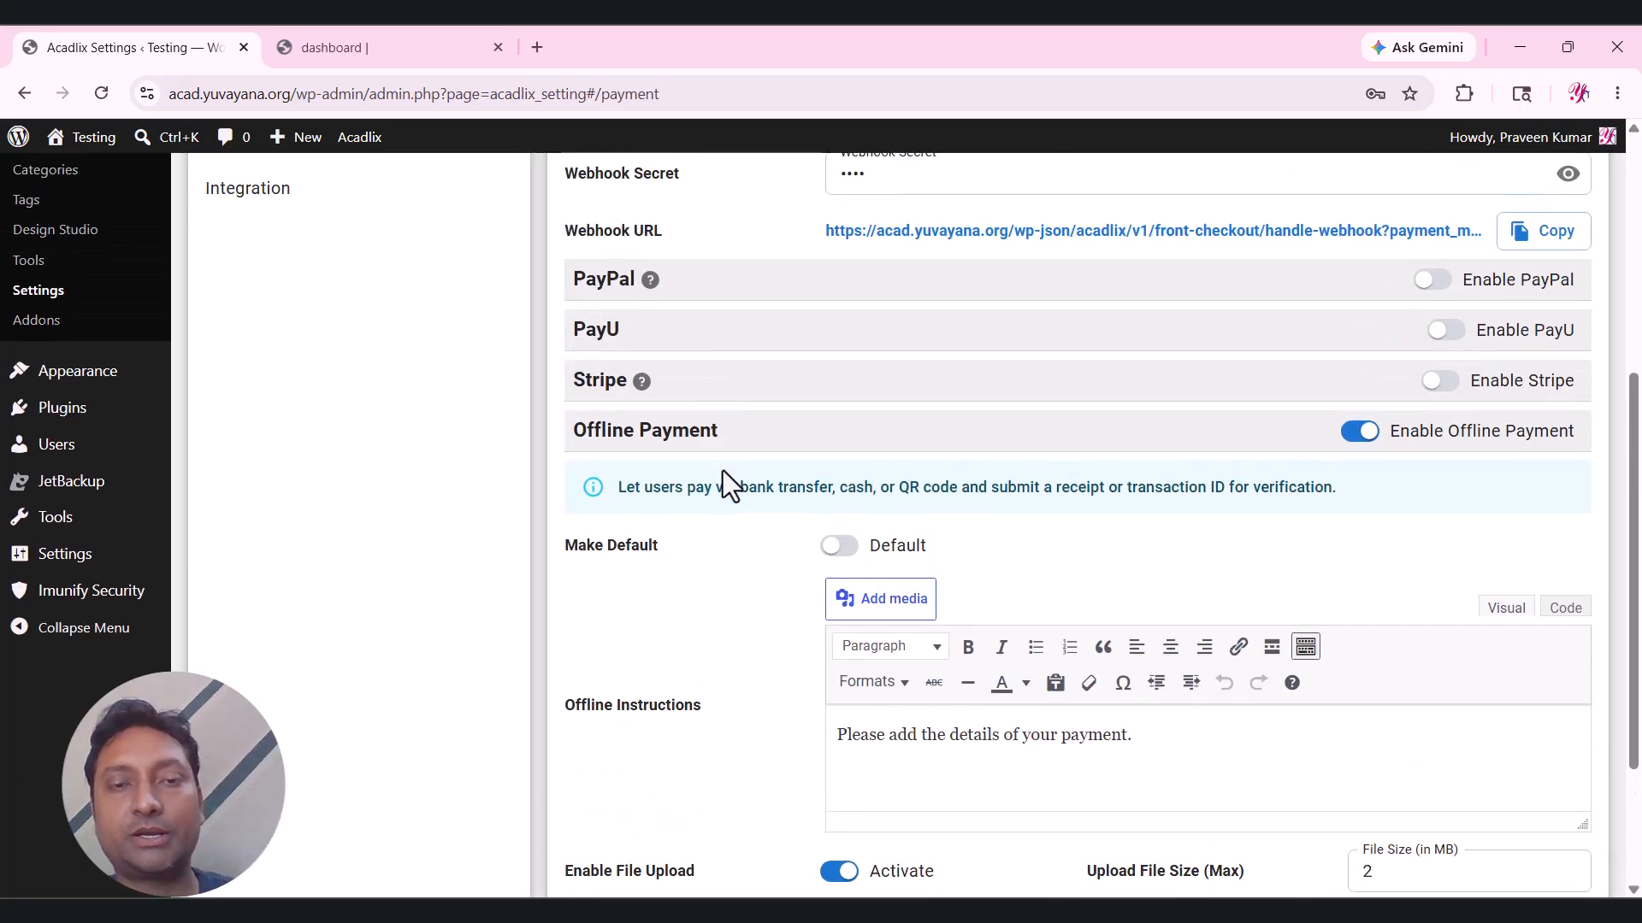
pyautogui.scroll(5, 855, 439)
pyautogui.click(834, 457)
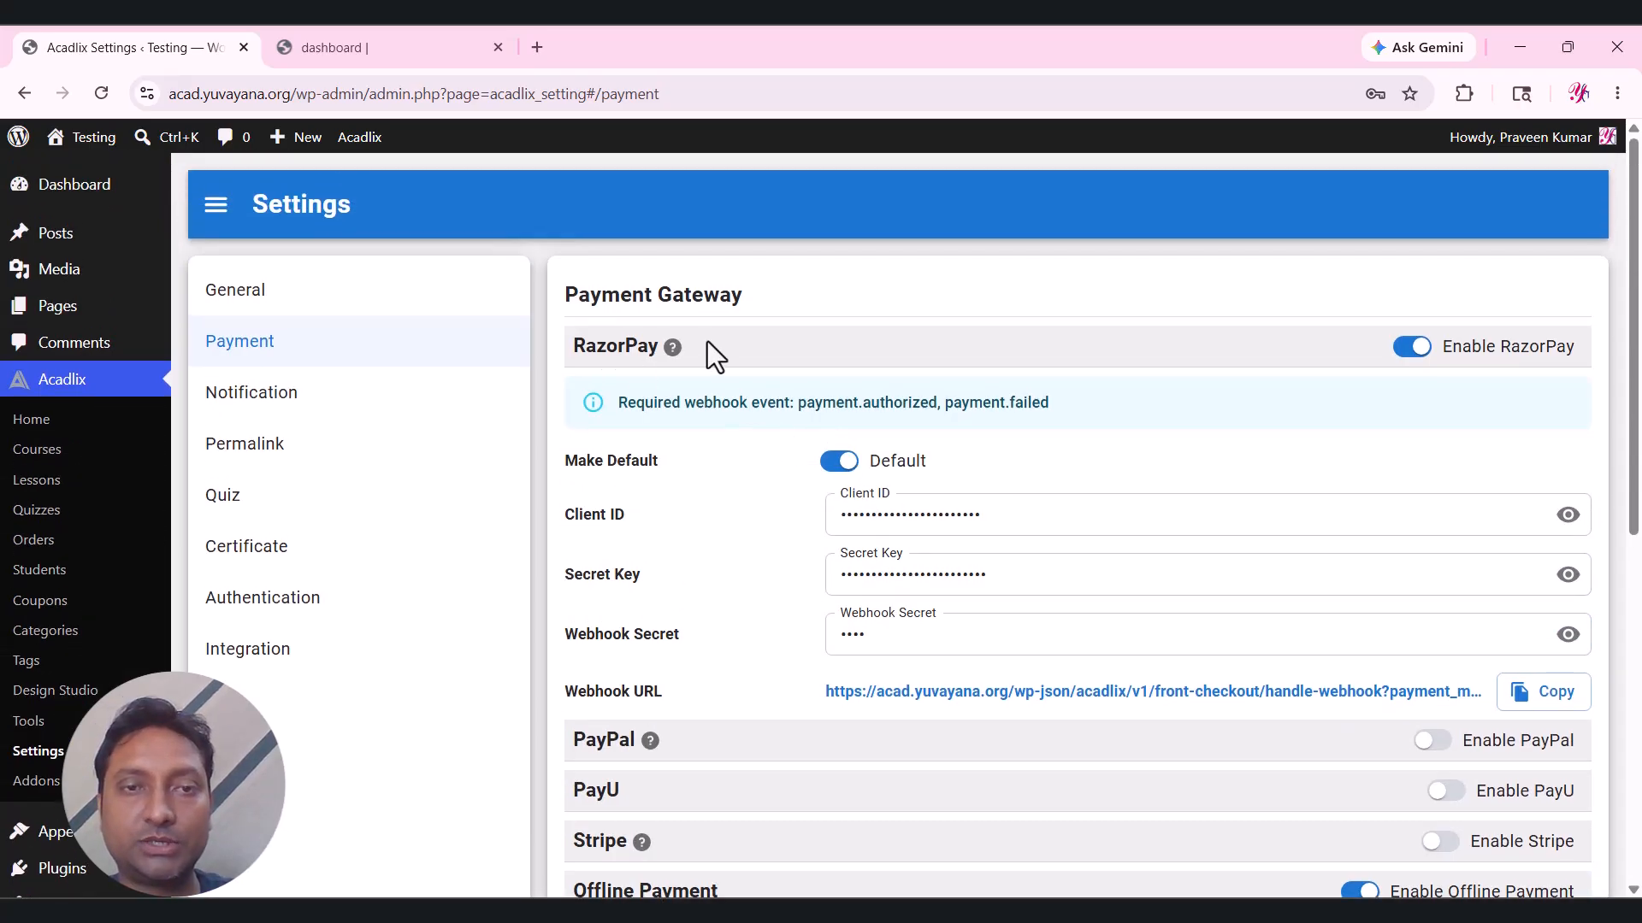
pyautogui.scroll(-1, 723, 356)
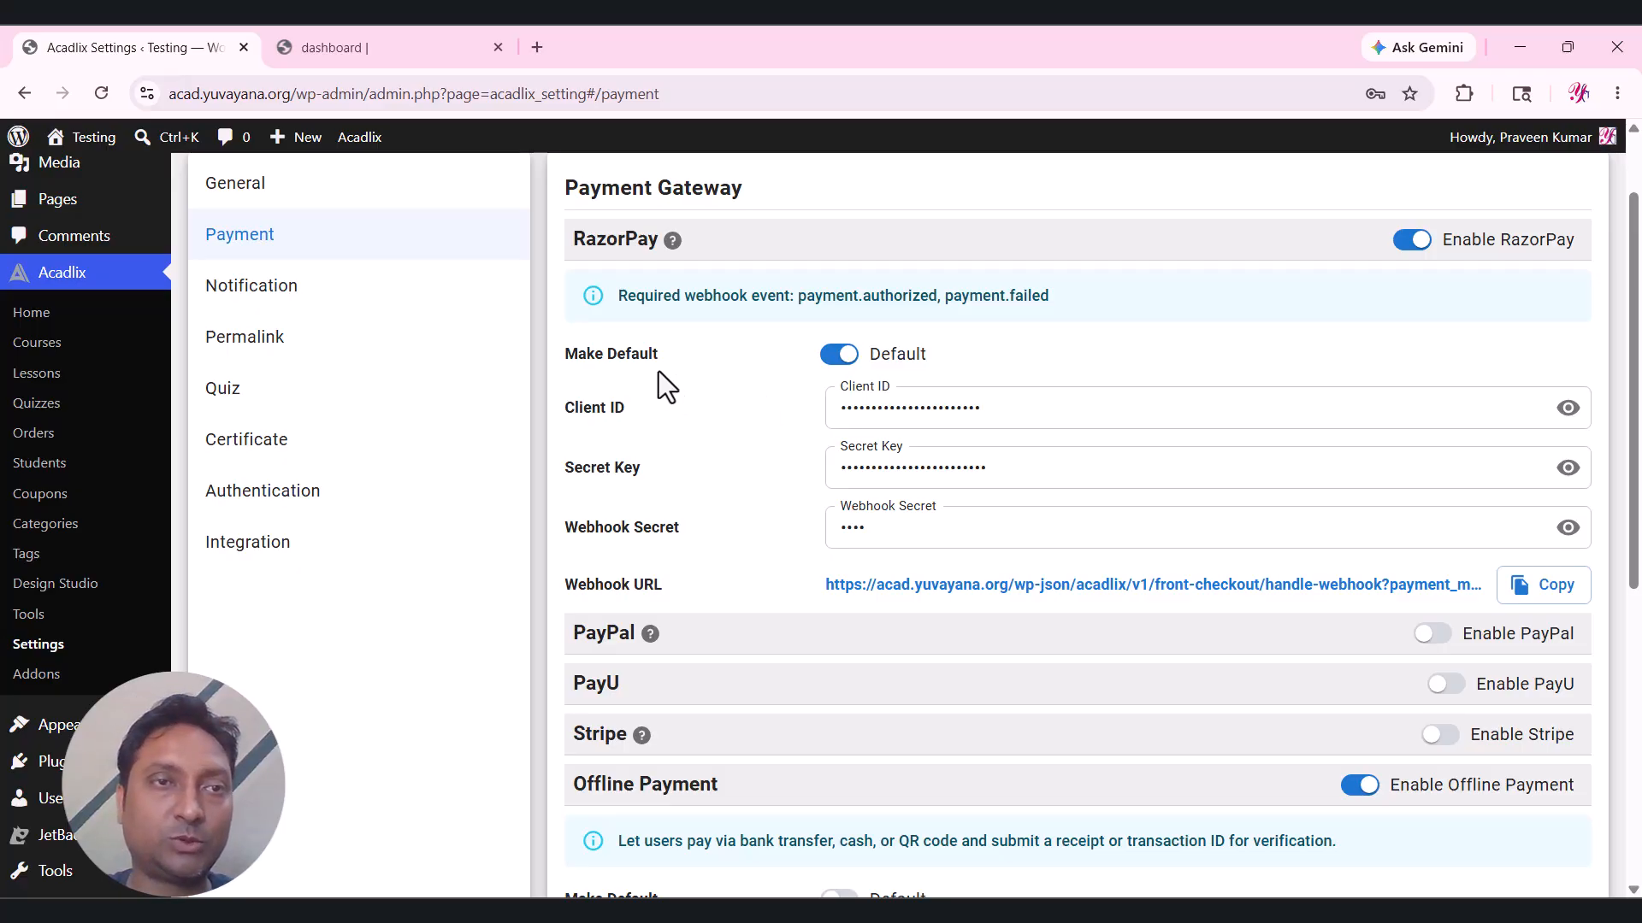
pyautogui.scroll(1, 581, 333)
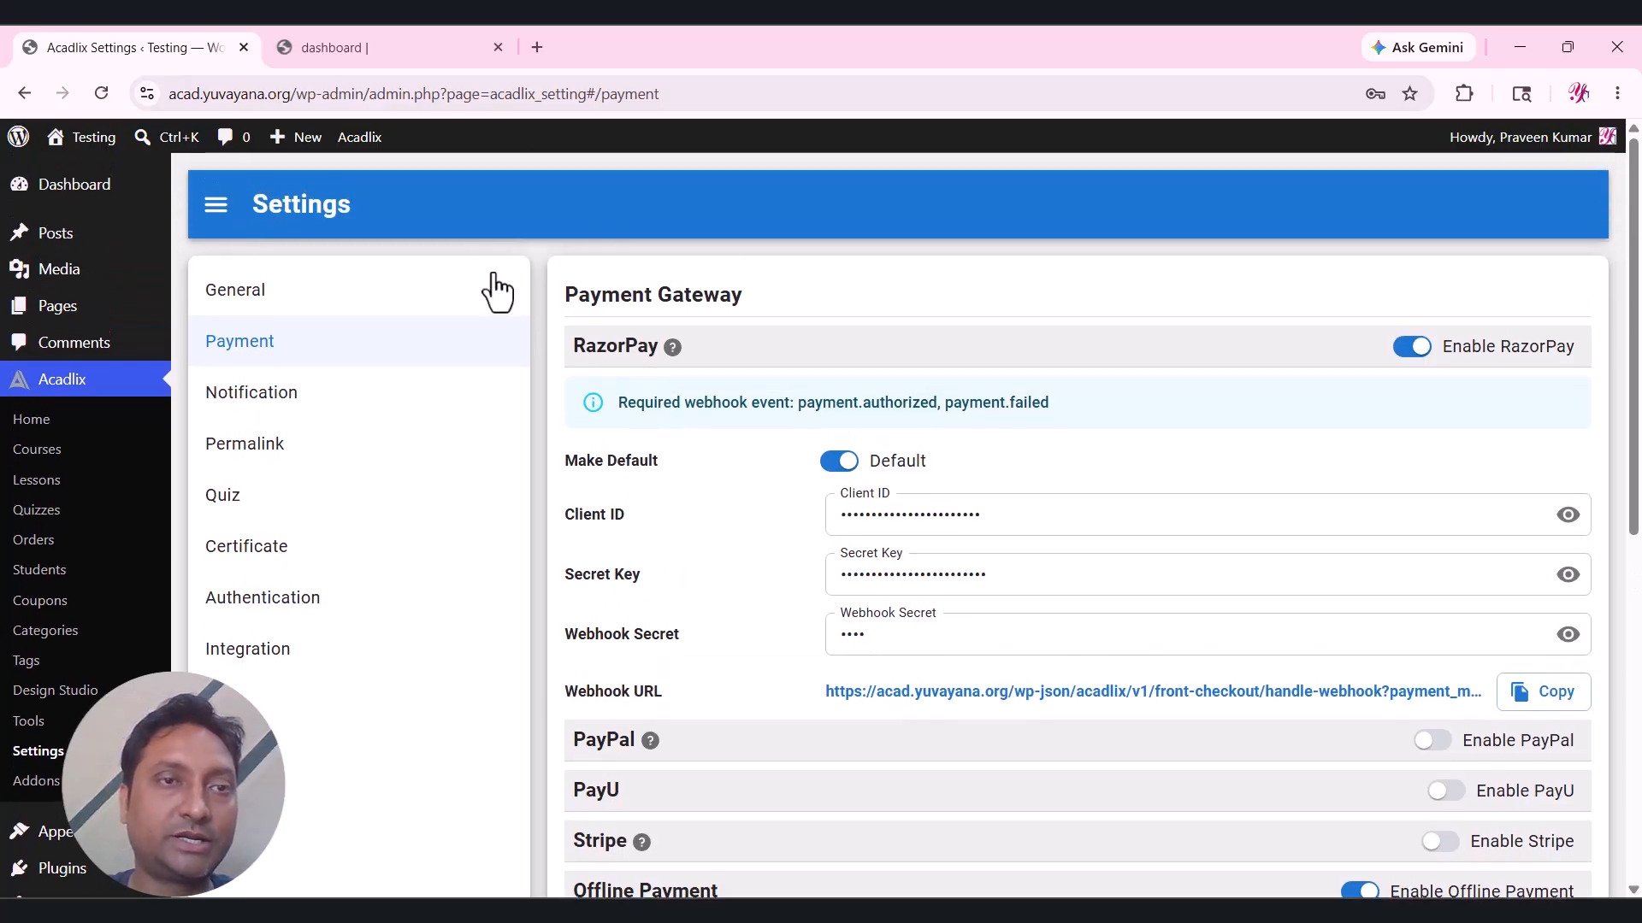
# View the Testing site's front page in the dashboard tab, then return to Acadlix settings.
pyautogui.click(366, 47)
pyautogui.click(124, 242)
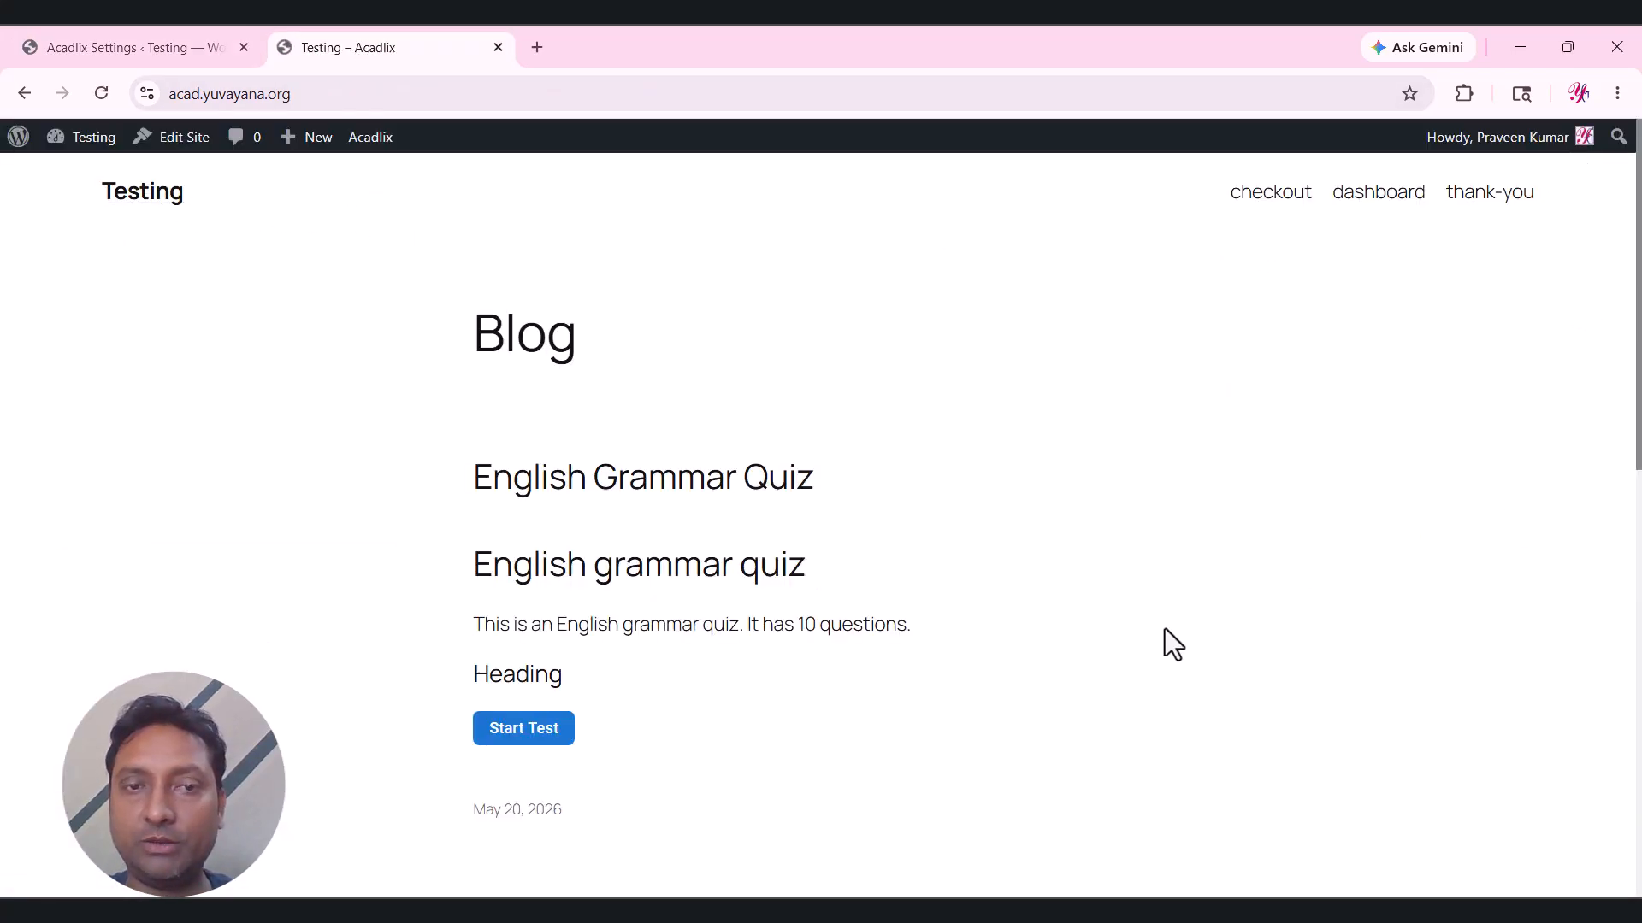
pyautogui.scroll(-3, 581, 727)
pyautogui.scroll(3, 587, 698)
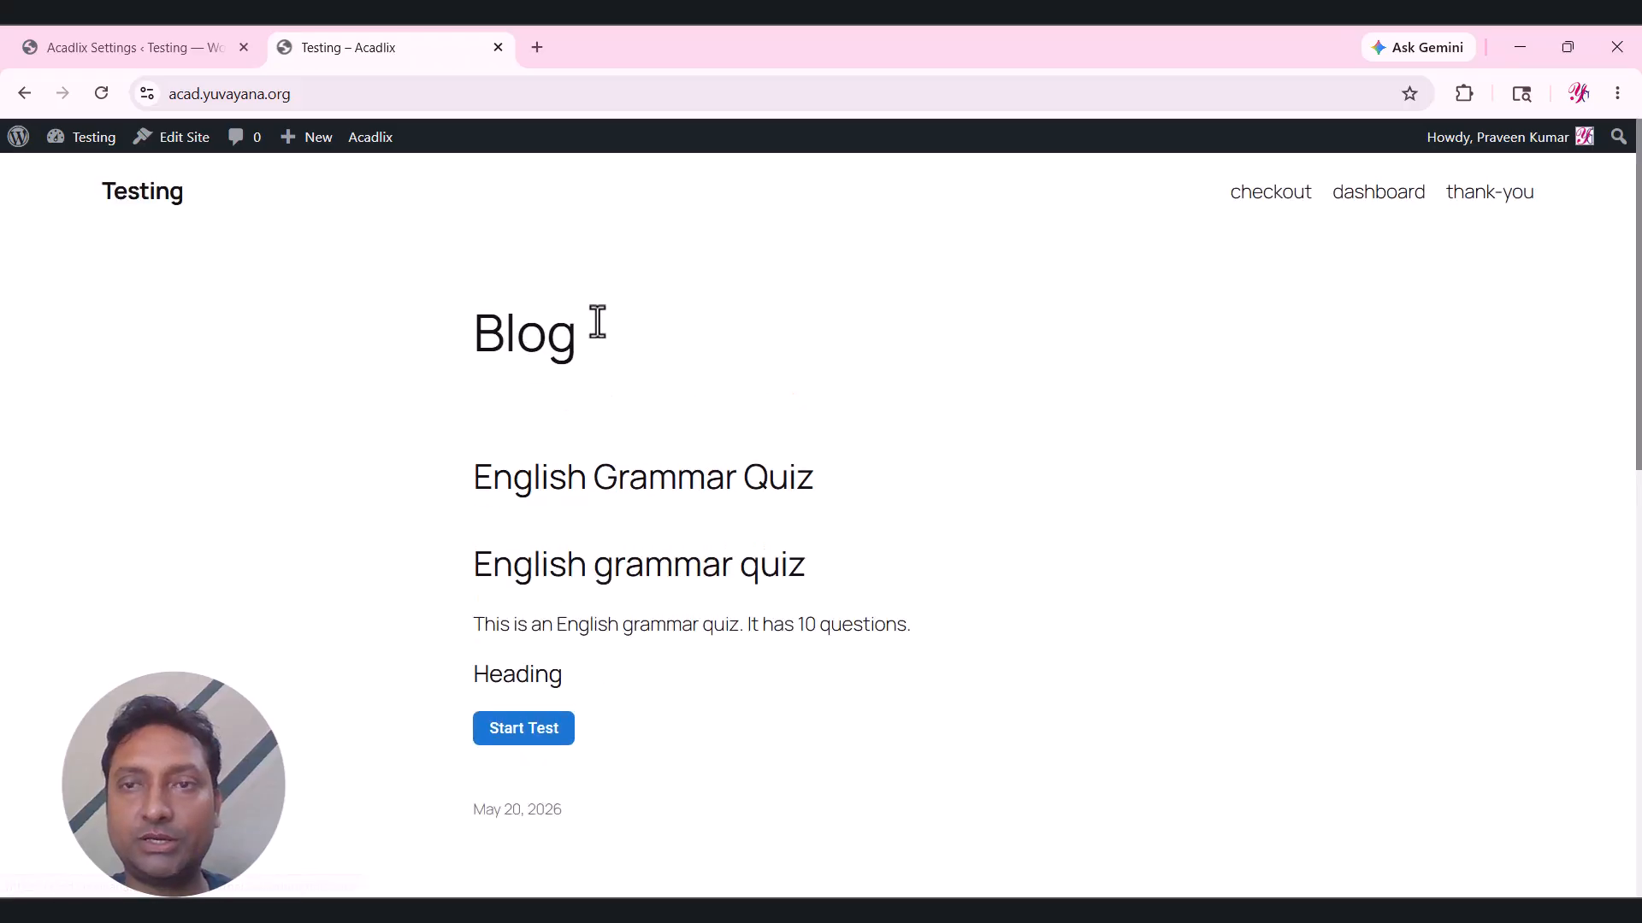
pyautogui.click(157, 43)
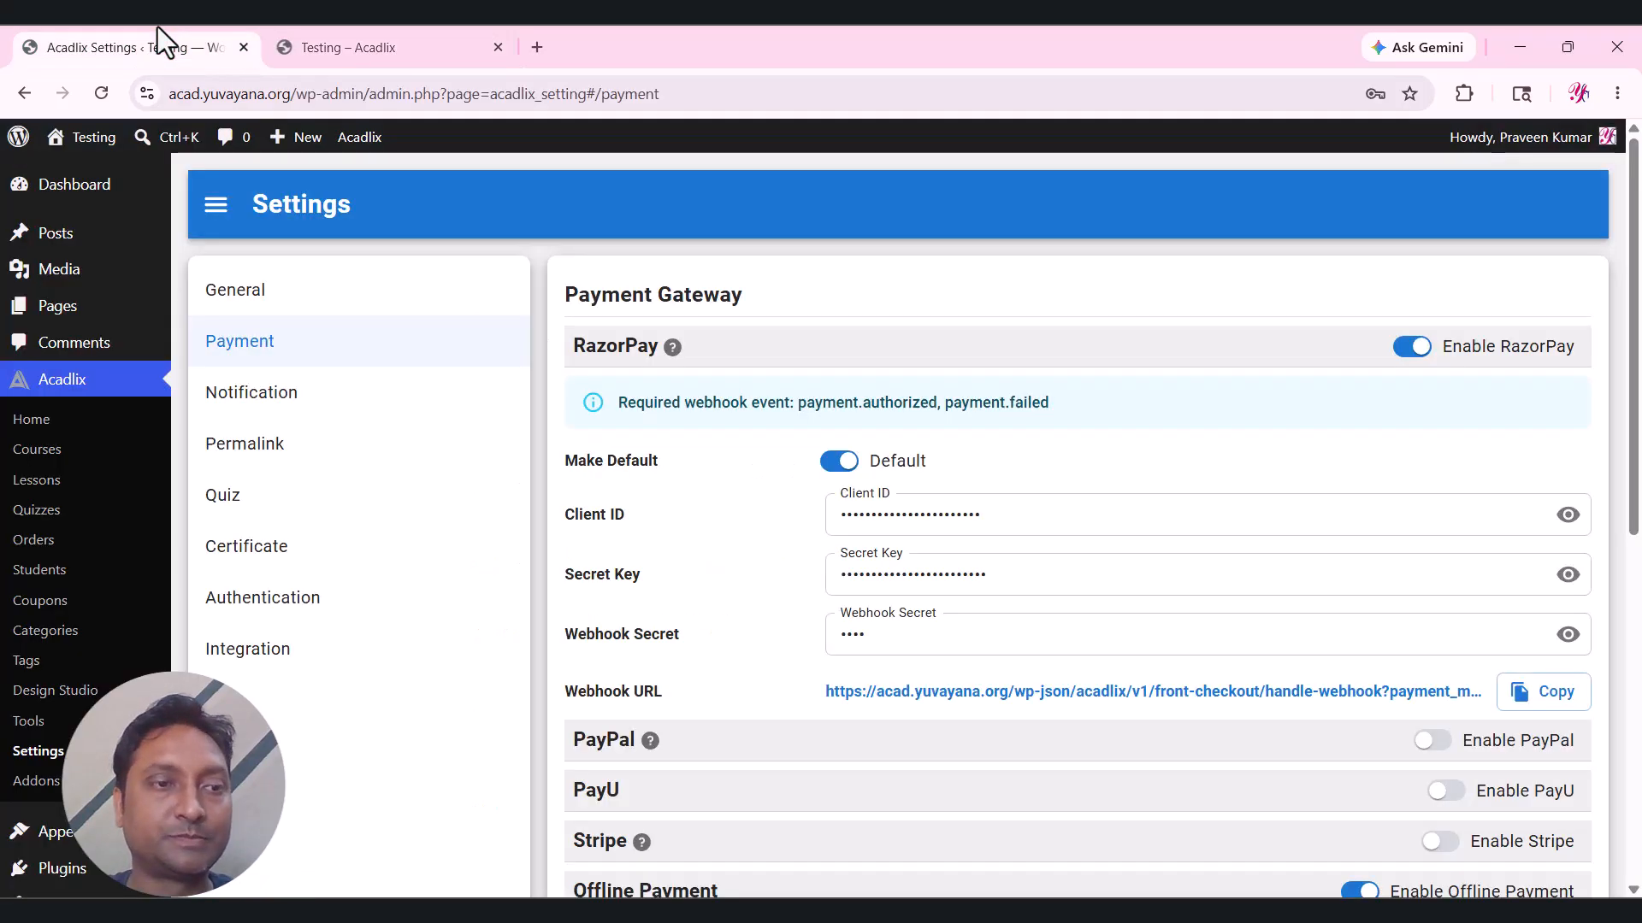
pyautogui.scroll(-4, 411, 556)
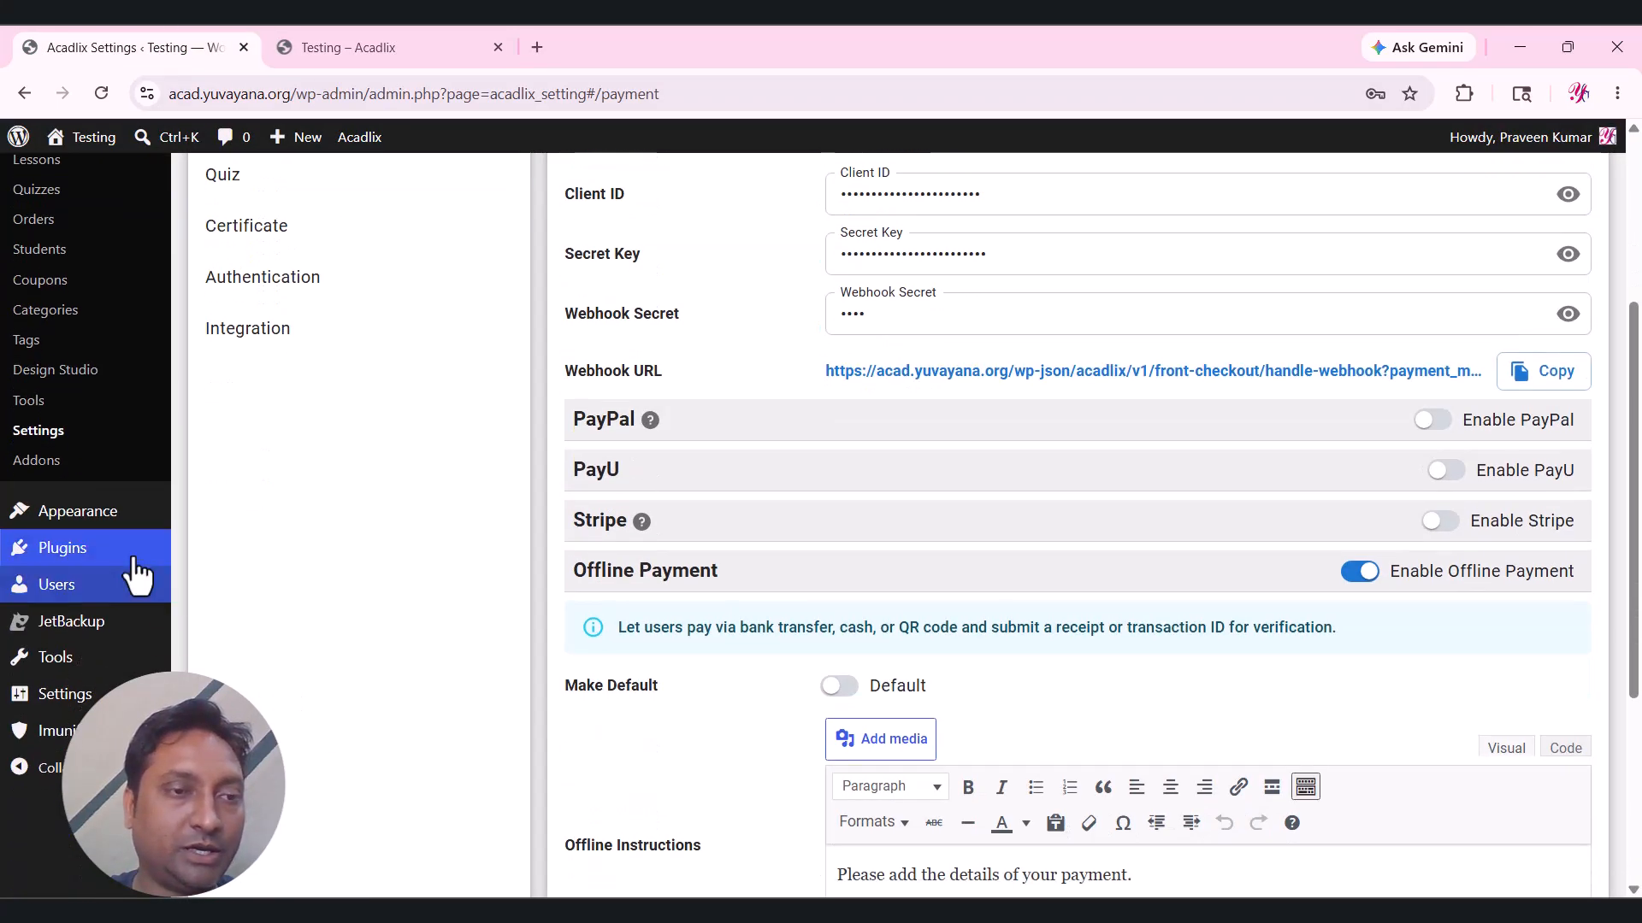
# Search 'ast' under Add Theme, install the Astra theme, and activate it.
pyautogui.moveTo(104, 526)
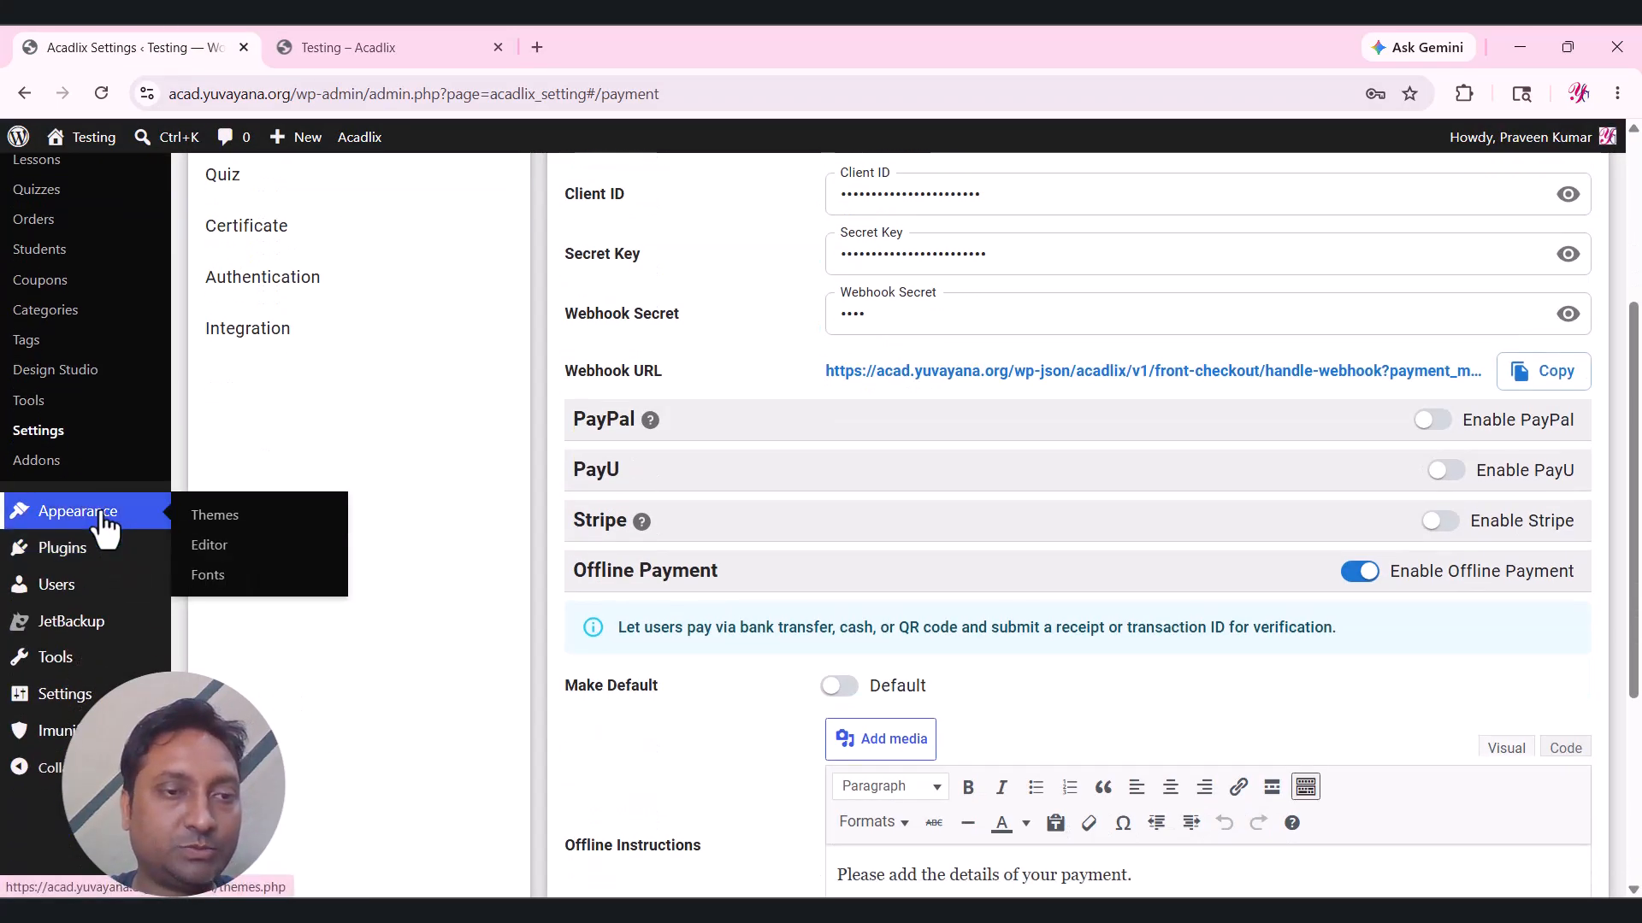
pyautogui.click(206, 518)
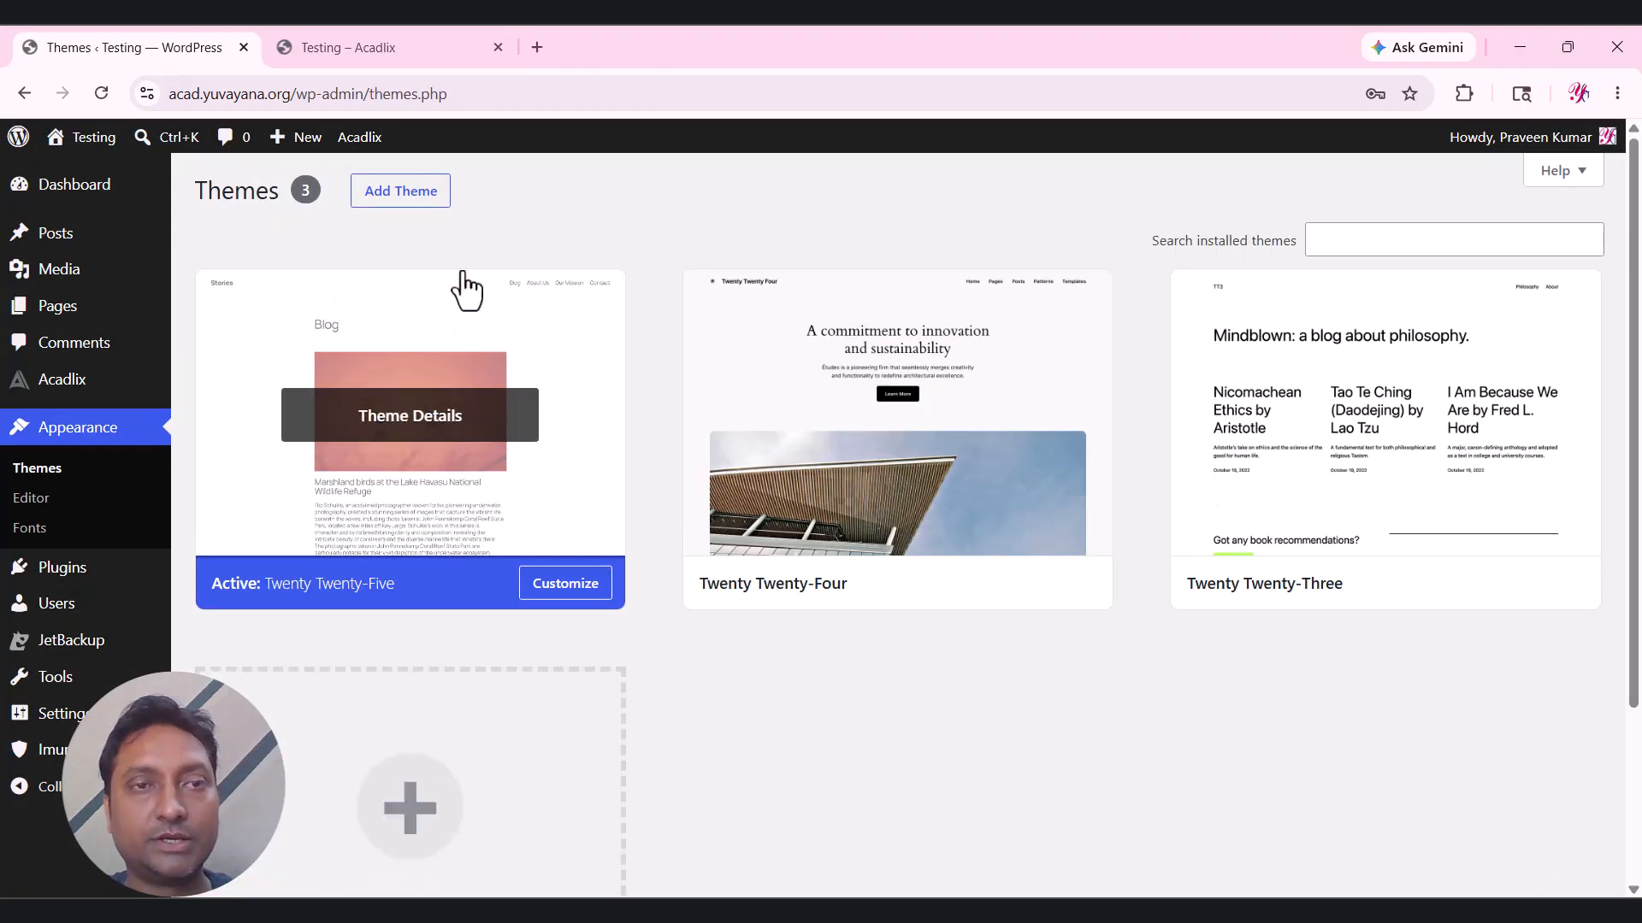
pyautogui.click(425, 202)
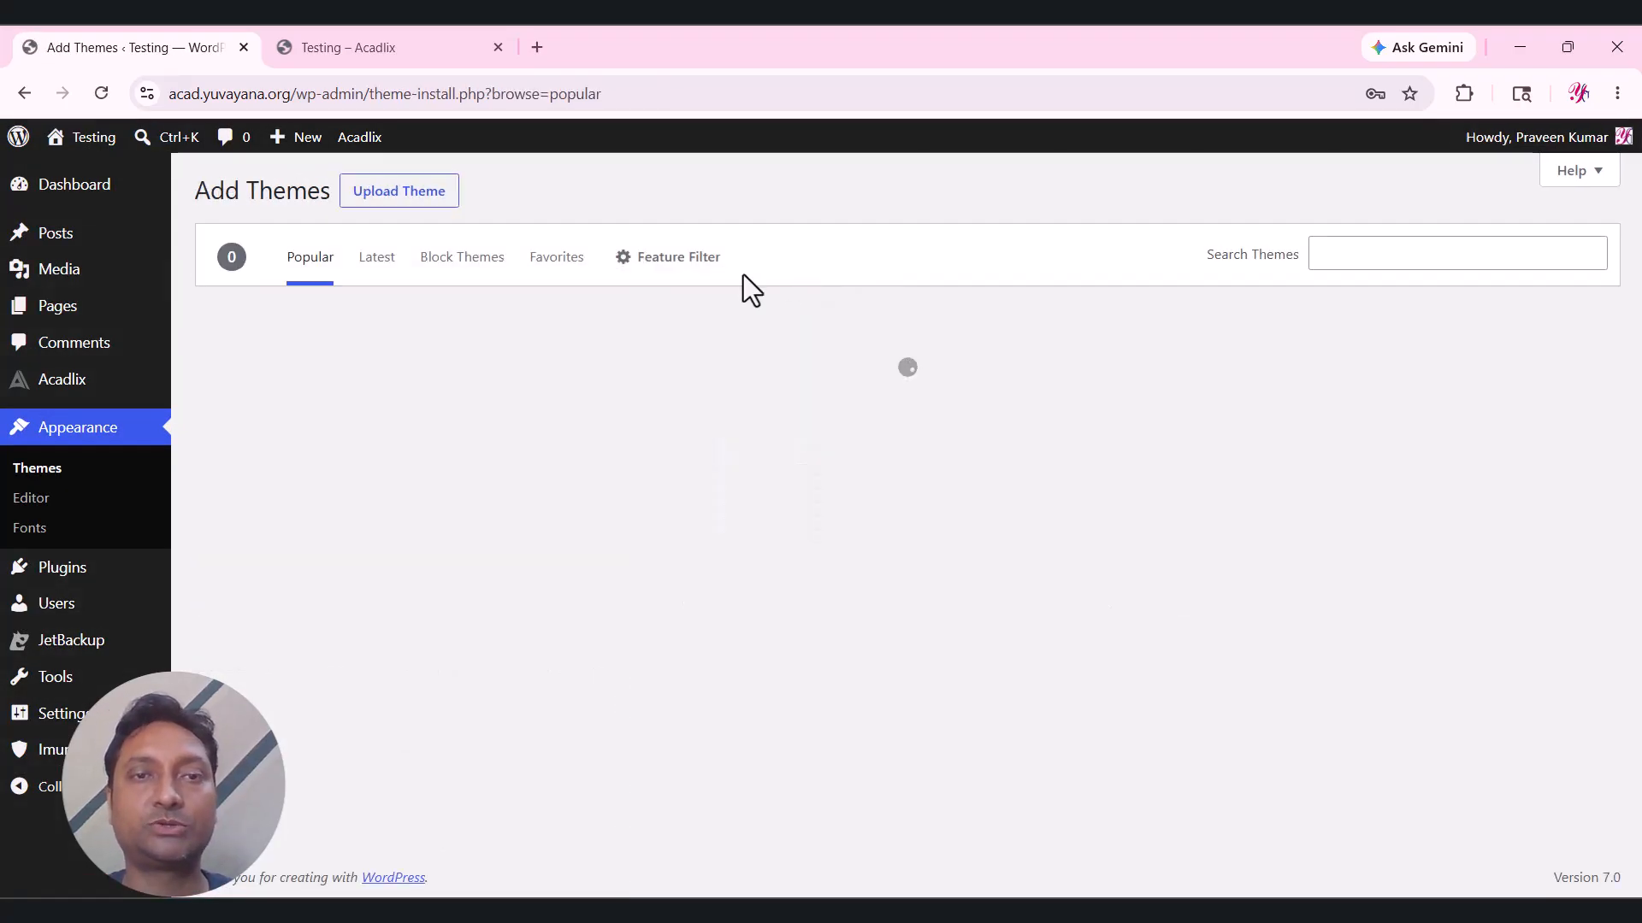
pyautogui.click(1404, 253)
pyautogui.write('astra')
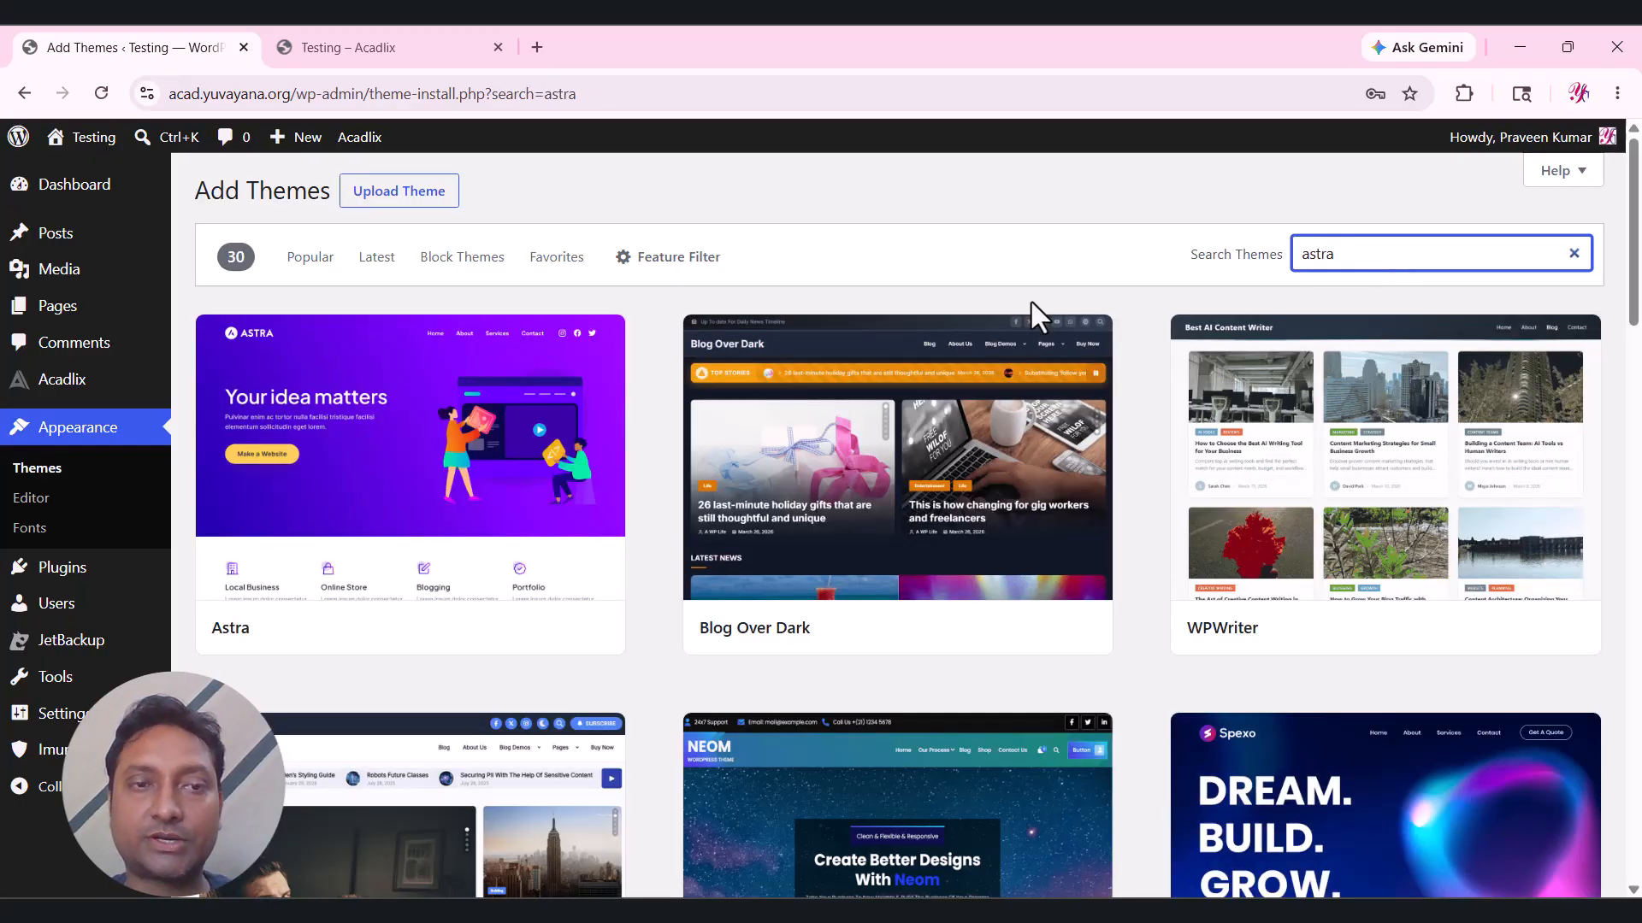
pyautogui.moveTo(470, 476)
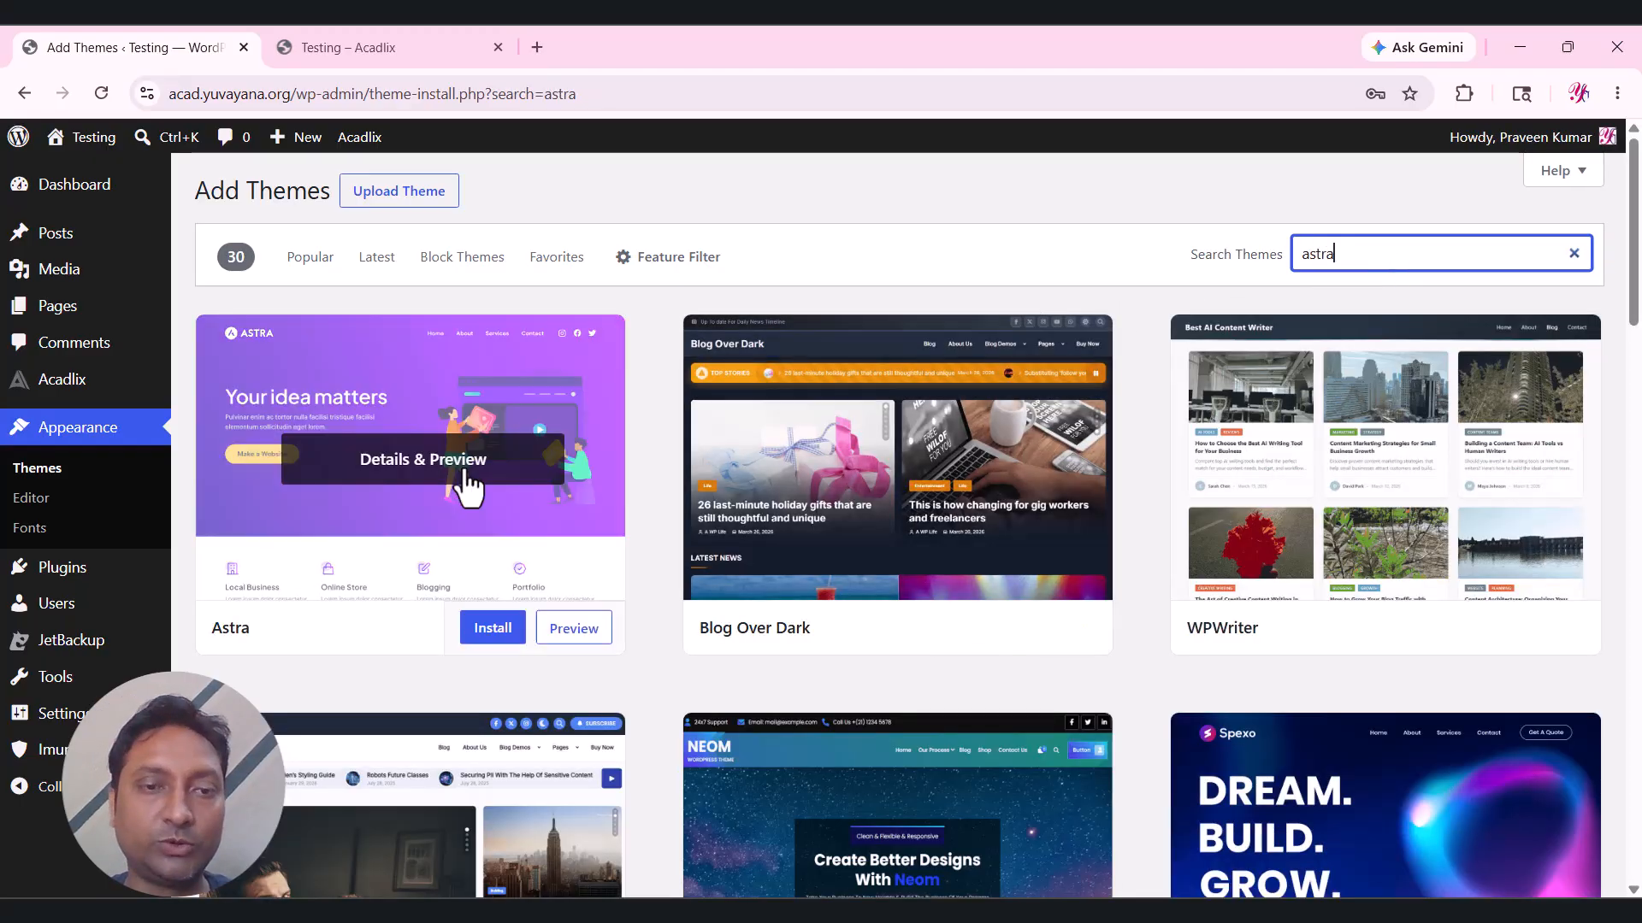
pyautogui.click(492, 629)
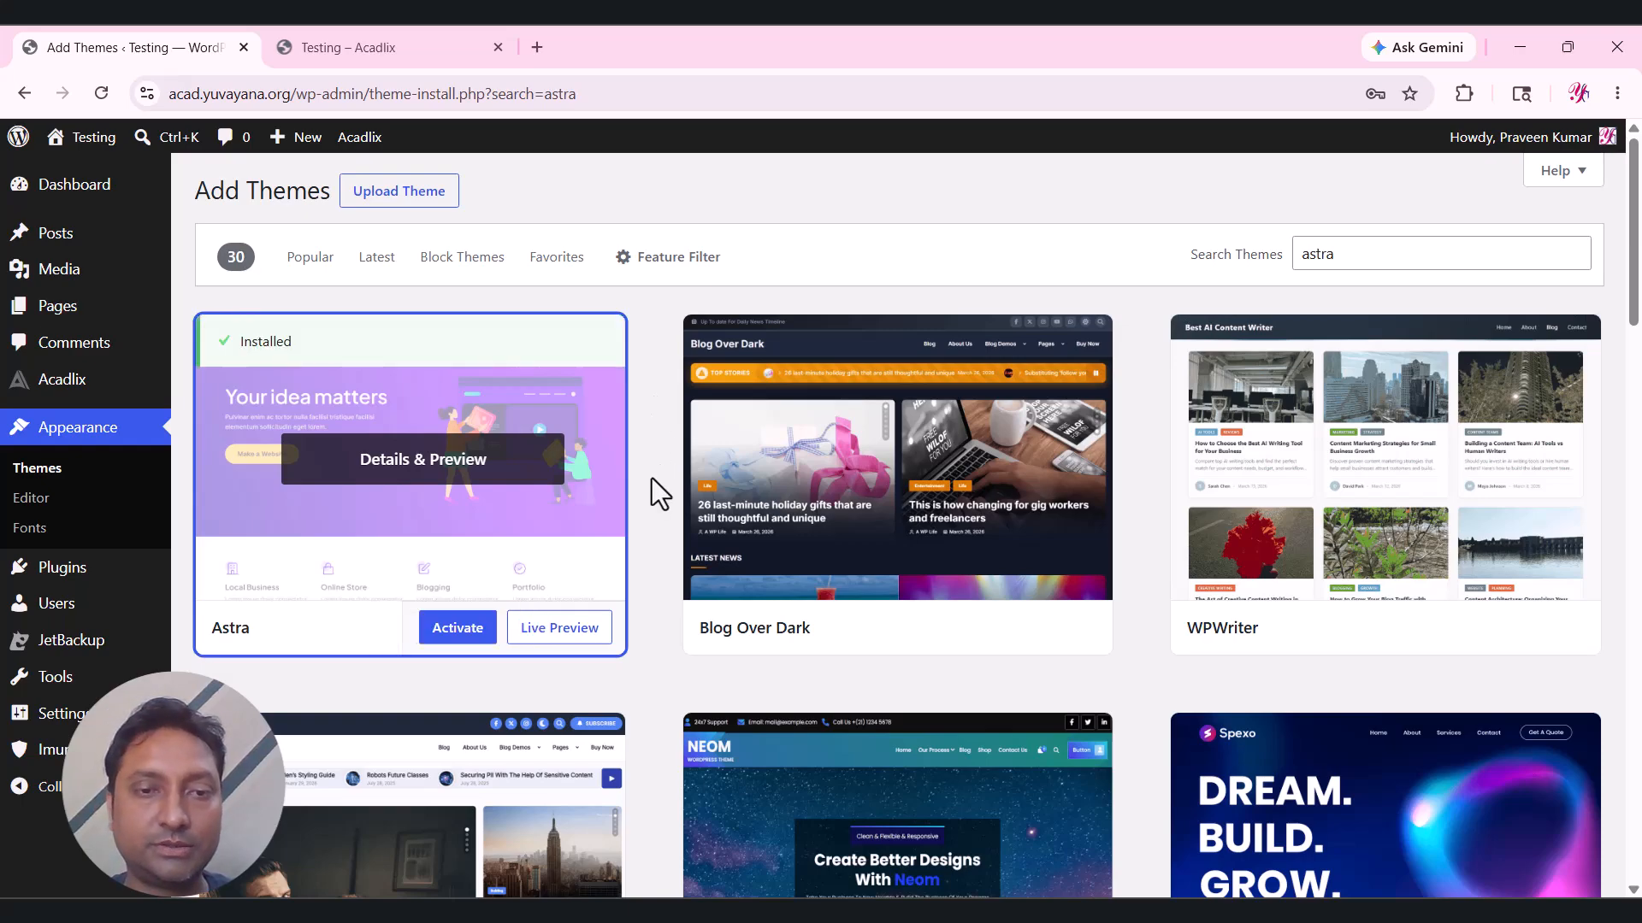
pyautogui.click(461, 633)
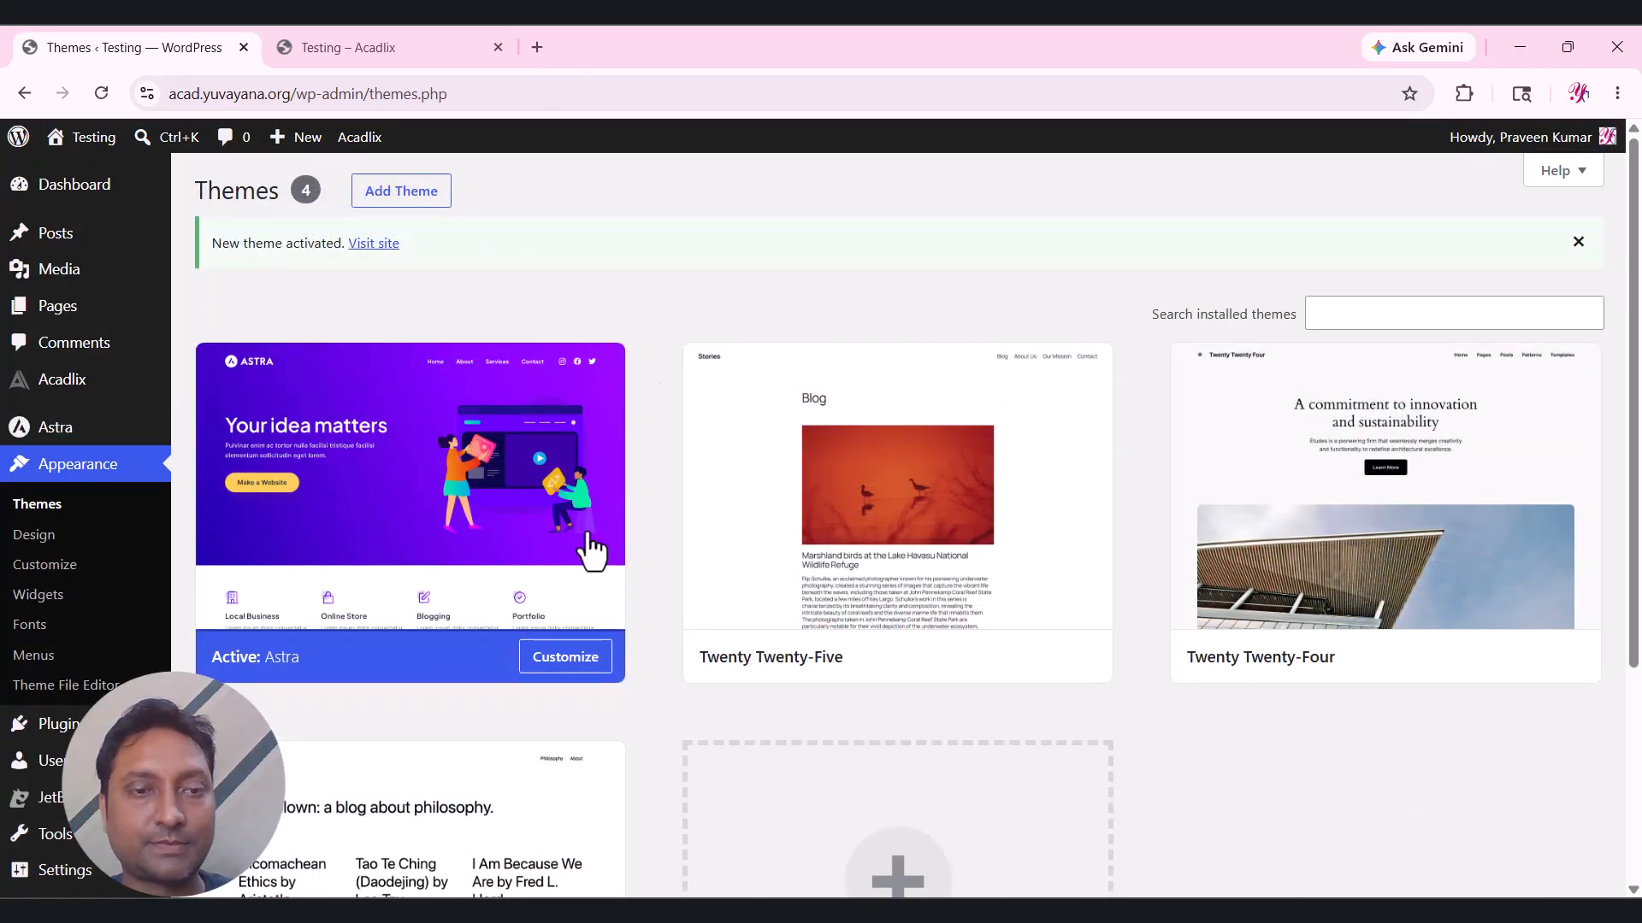
pyautogui.scroll(-3, 474, 494)
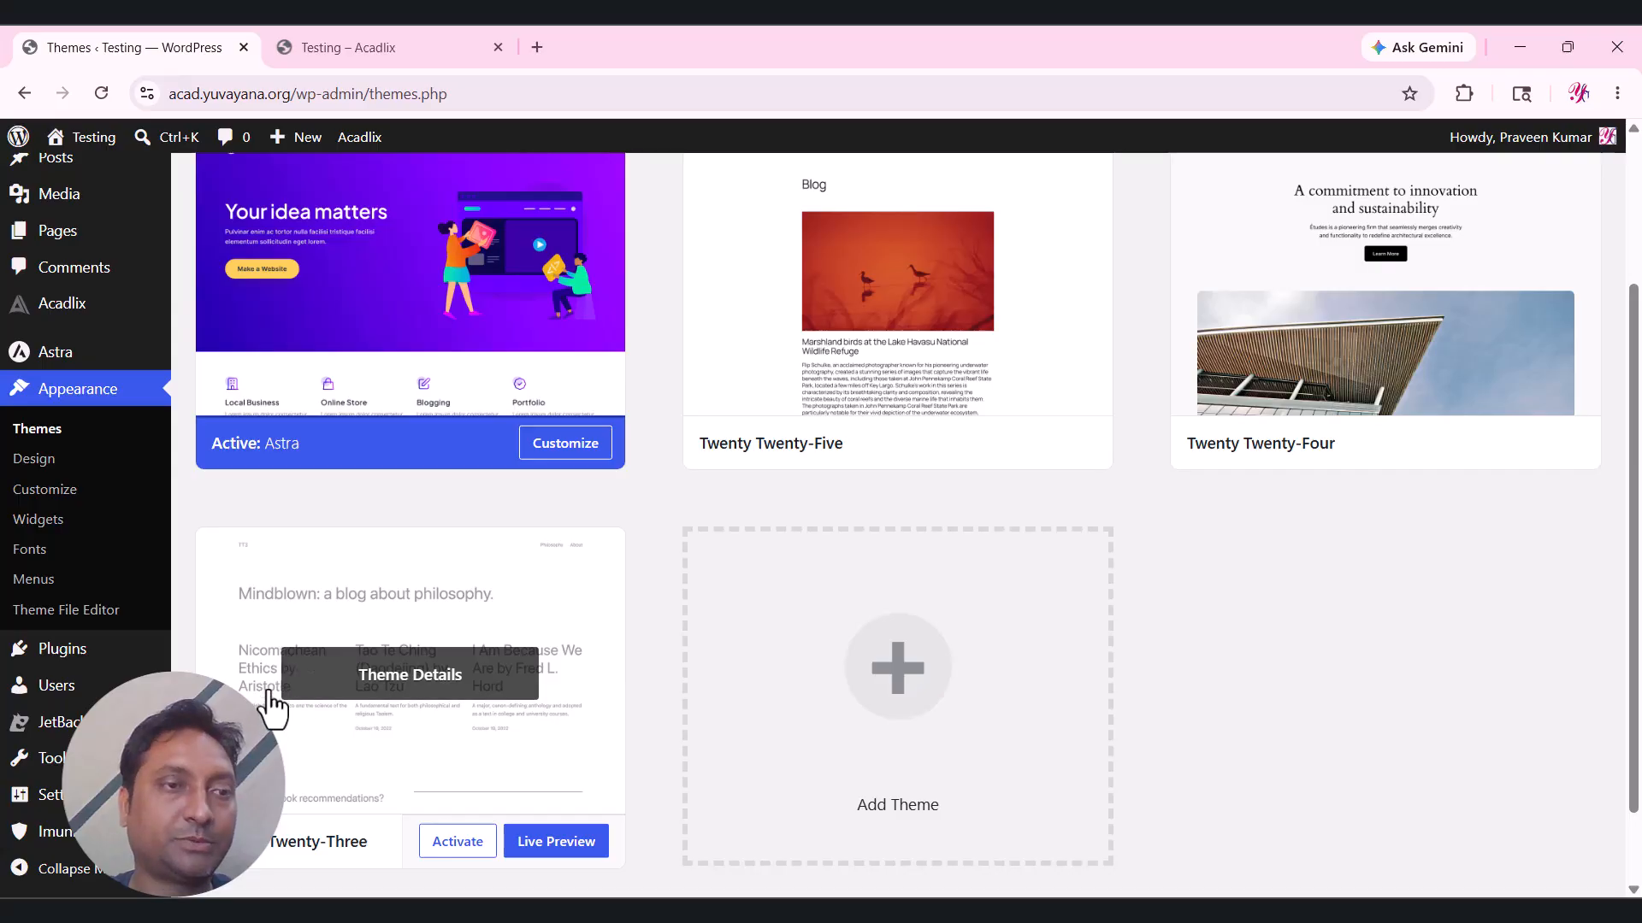
pyautogui.click(31, 583)
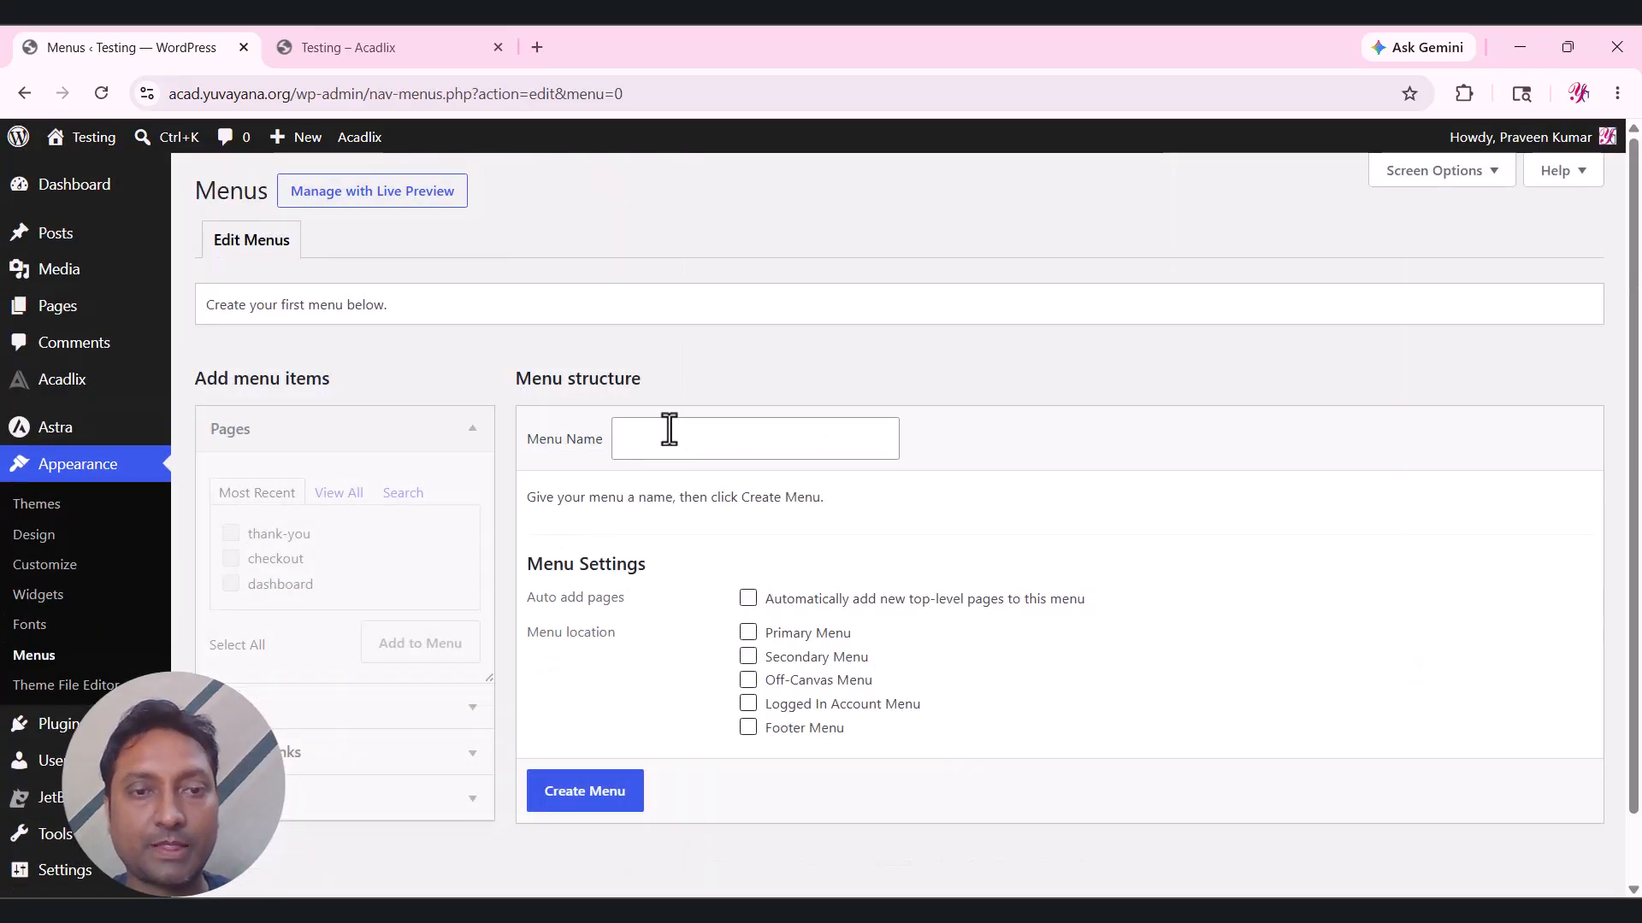
# Create a menu named 'main menu' assigned to the Primary Menu location.
pyautogui.scroll(-1, 670, 429)
pyautogui.click(671, 364)
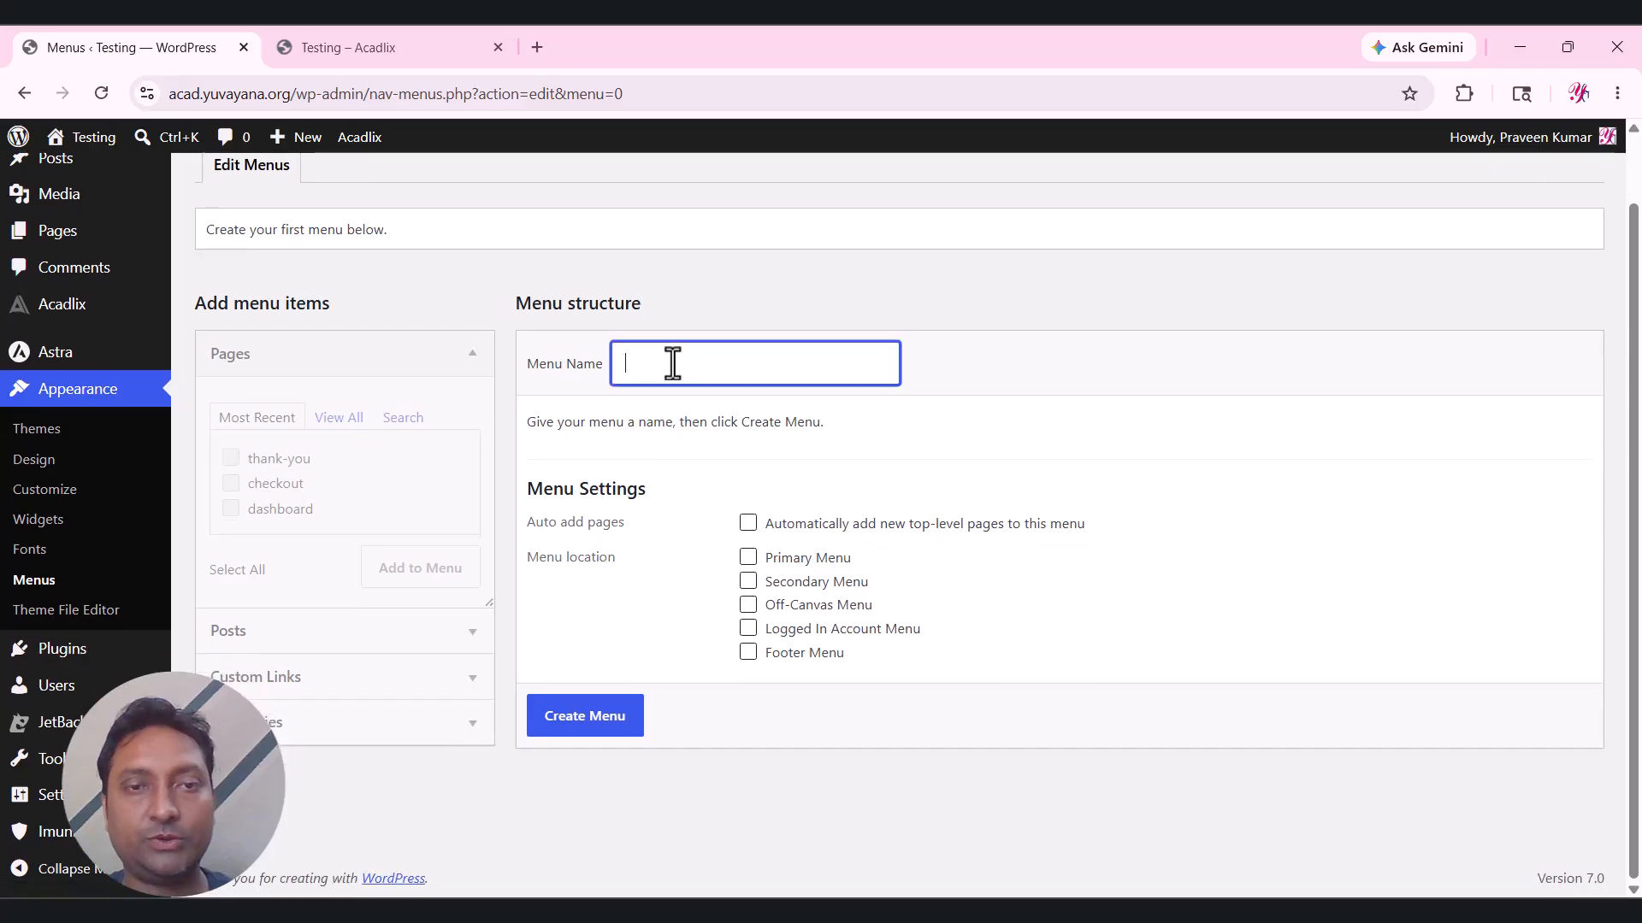
pyautogui.write('main menu')
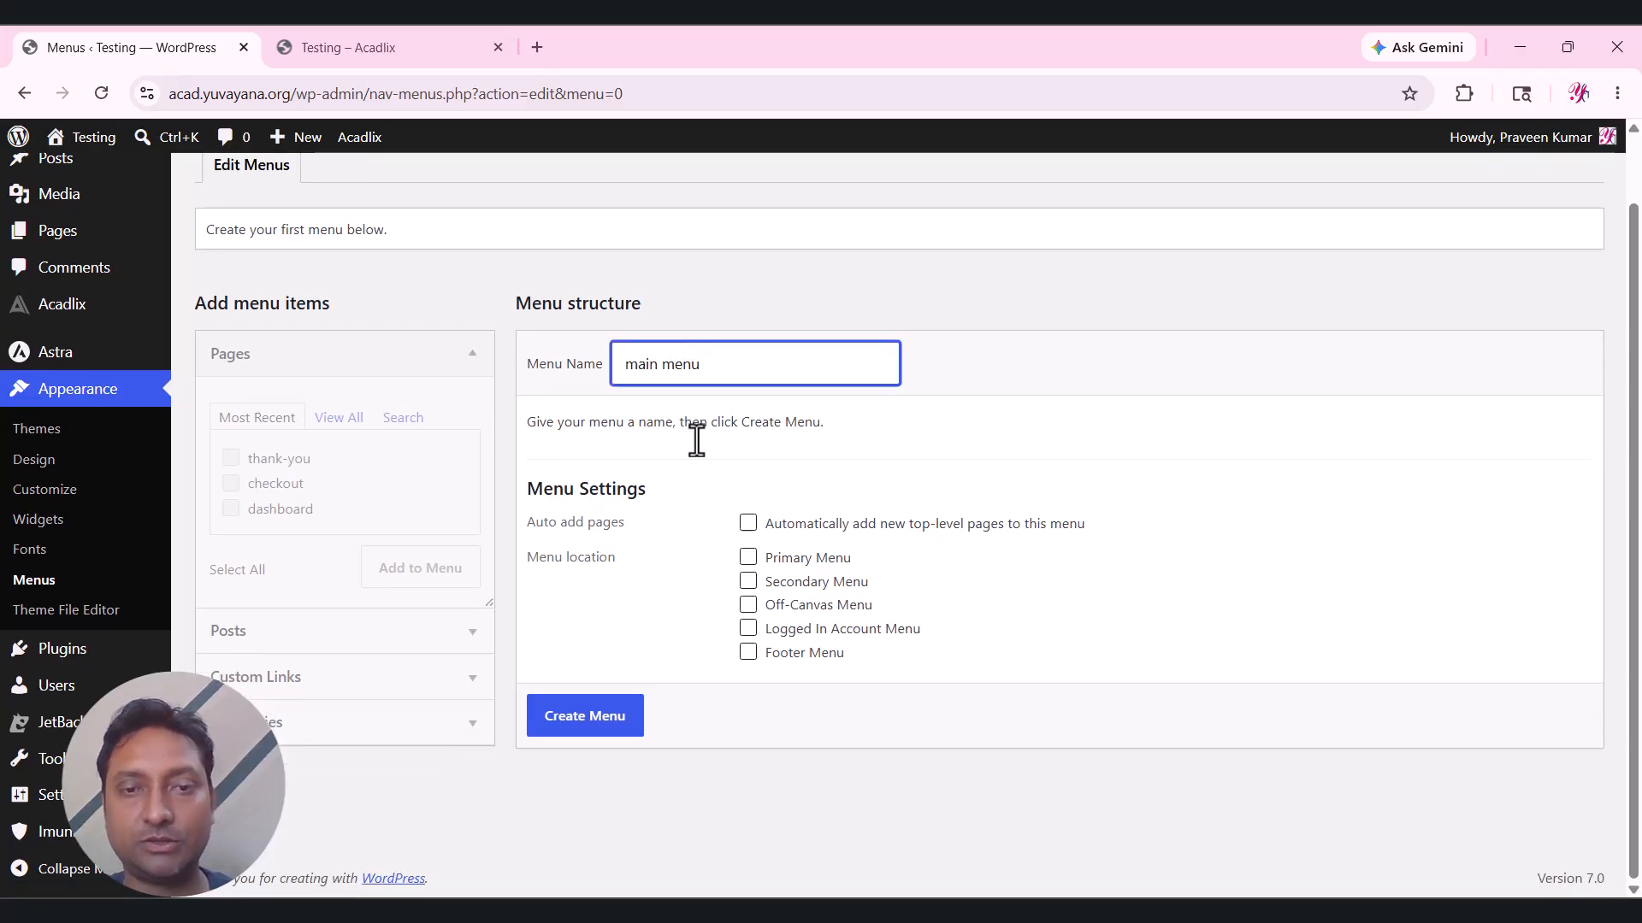
pyautogui.click(812, 557)
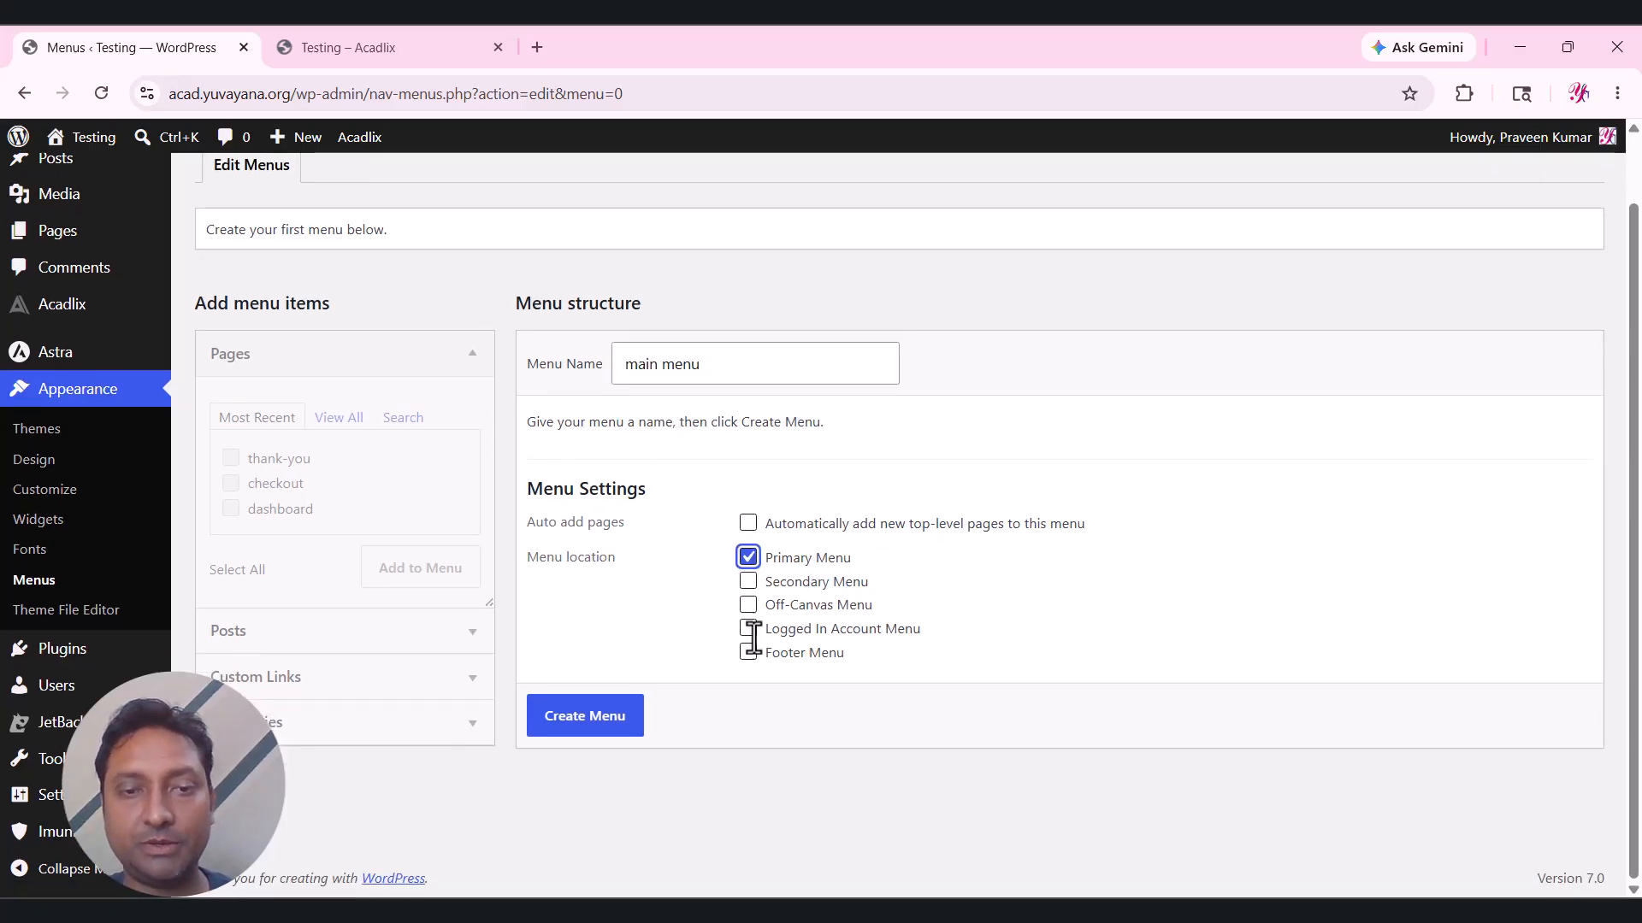
pyautogui.click(604, 715)
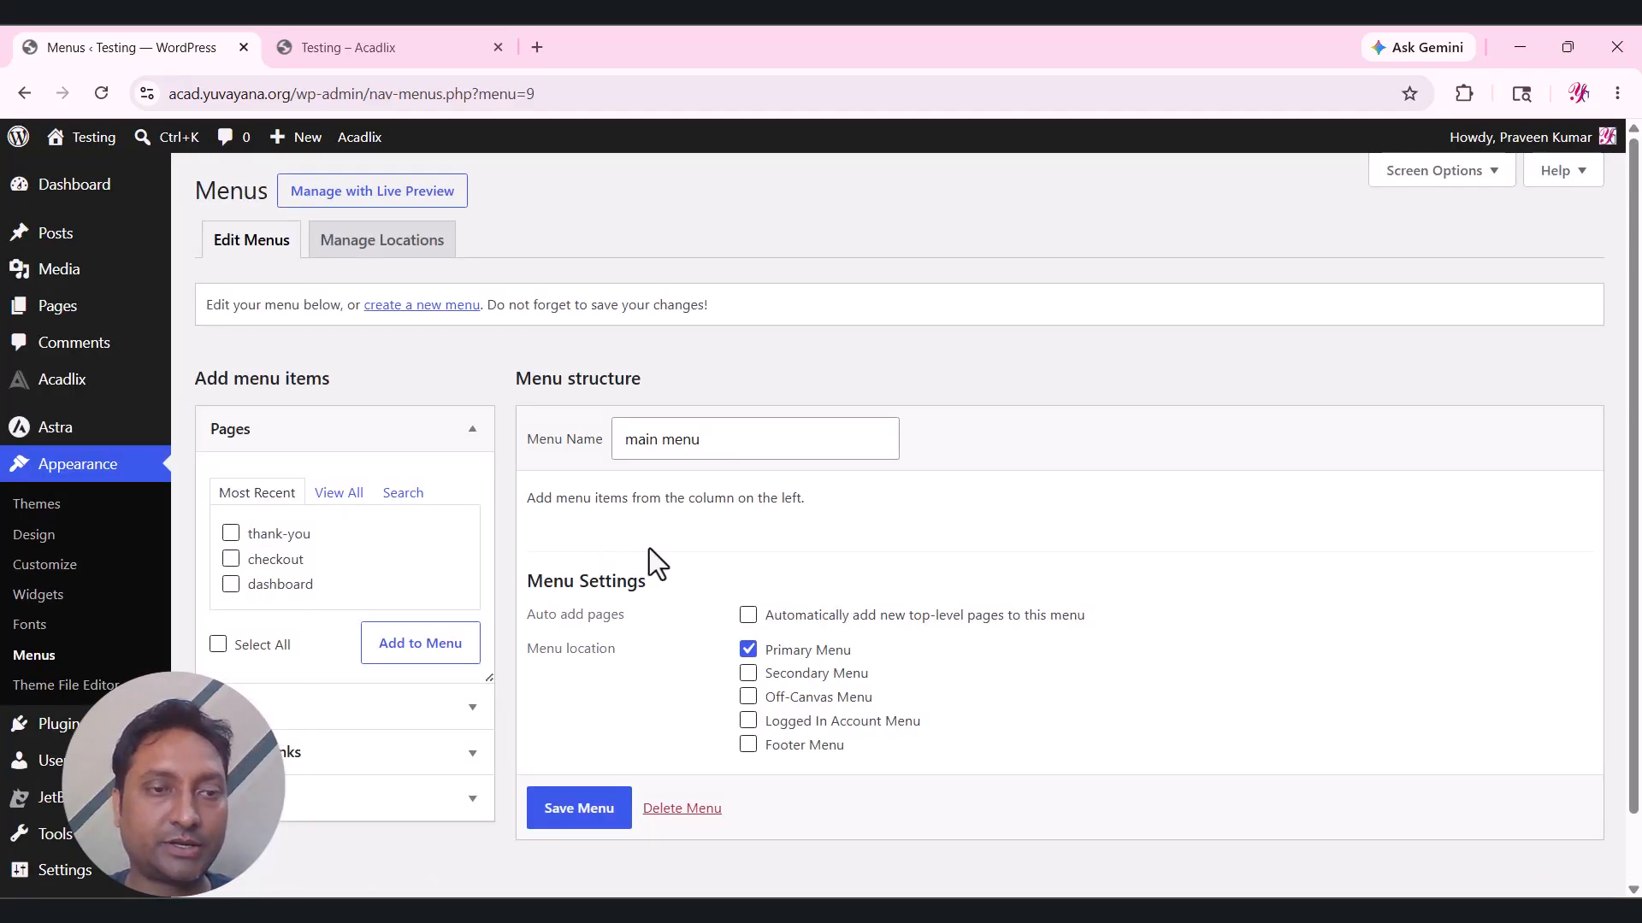
# Add the dashboard page and a /courses/ custom link to the main menu.
pyautogui.click(295, 584)
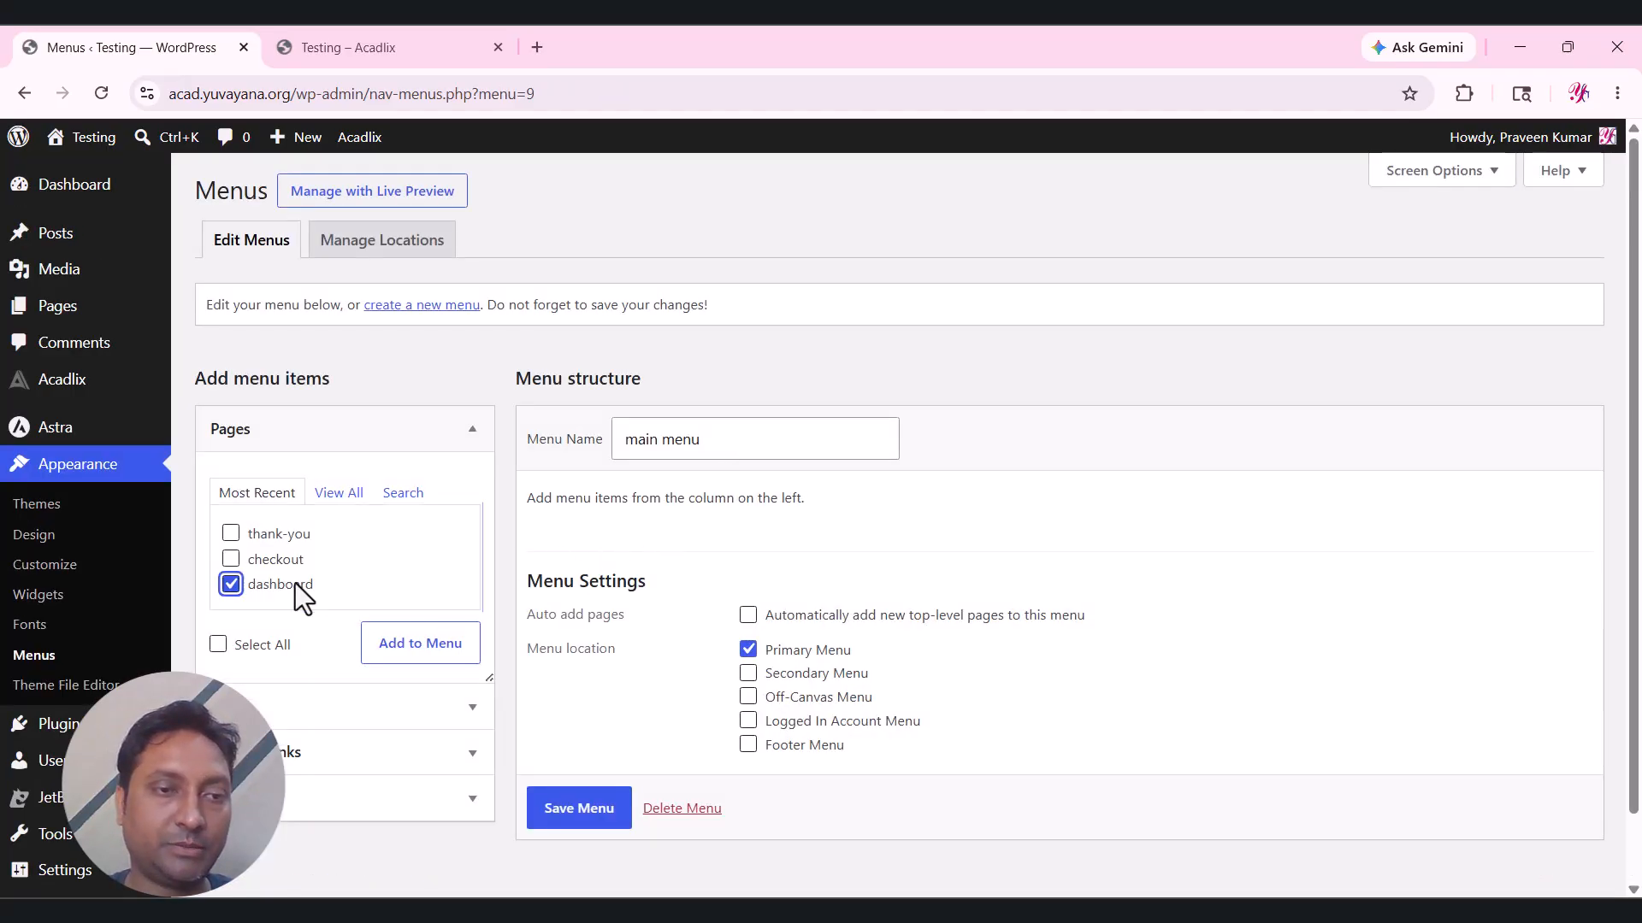
pyautogui.click(420, 649)
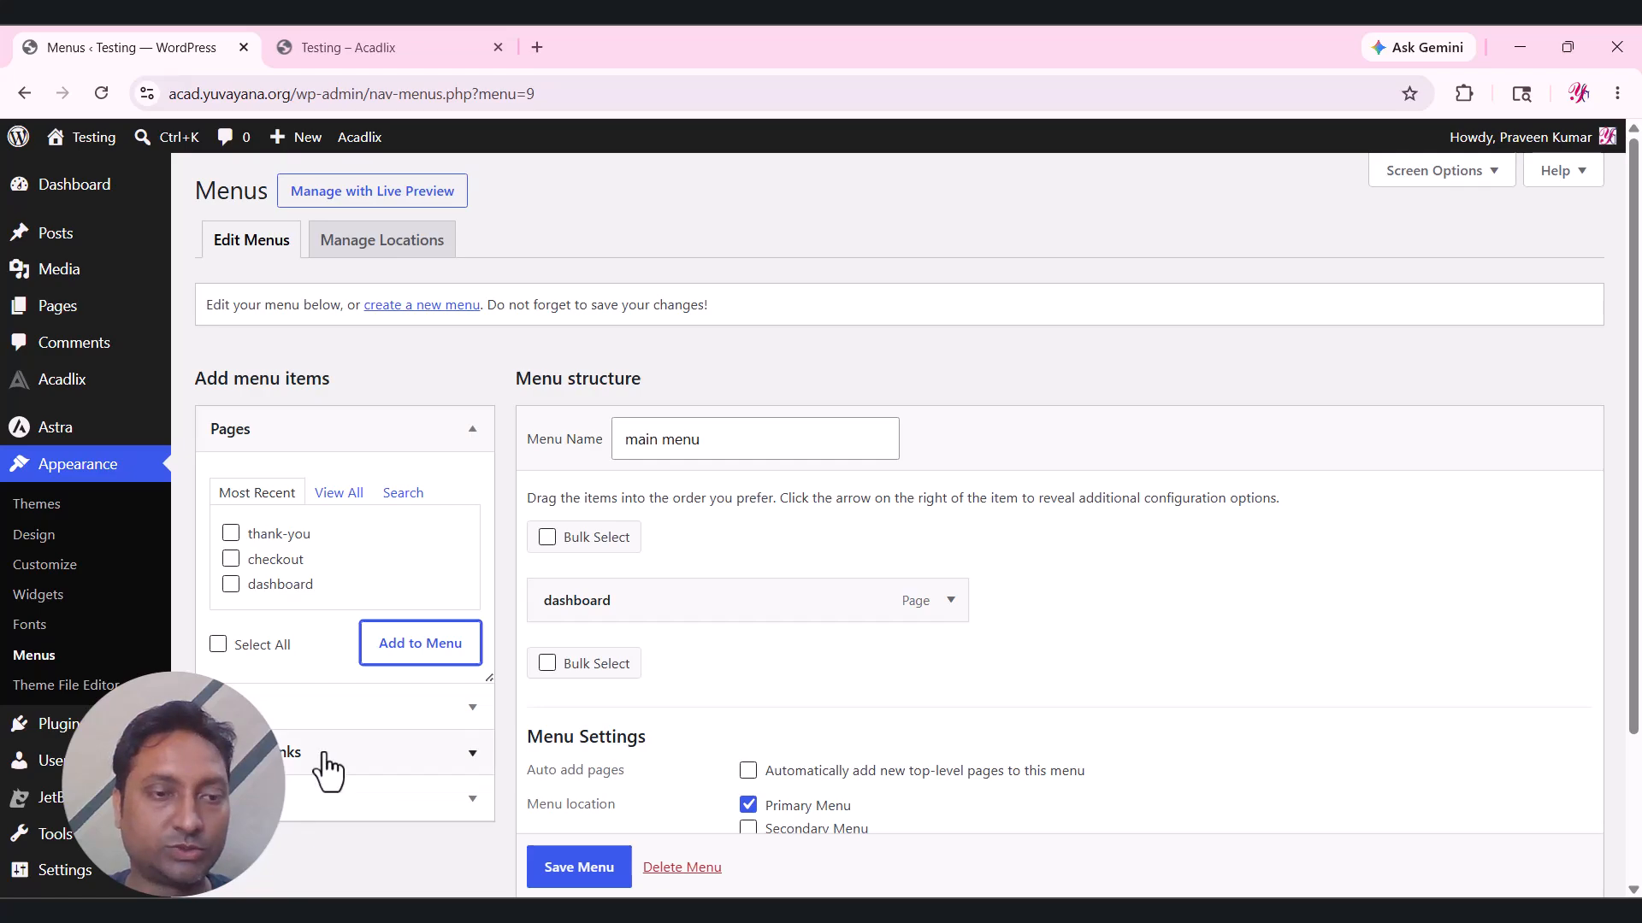
pyautogui.click(322, 763)
pyautogui.click(338, 628)
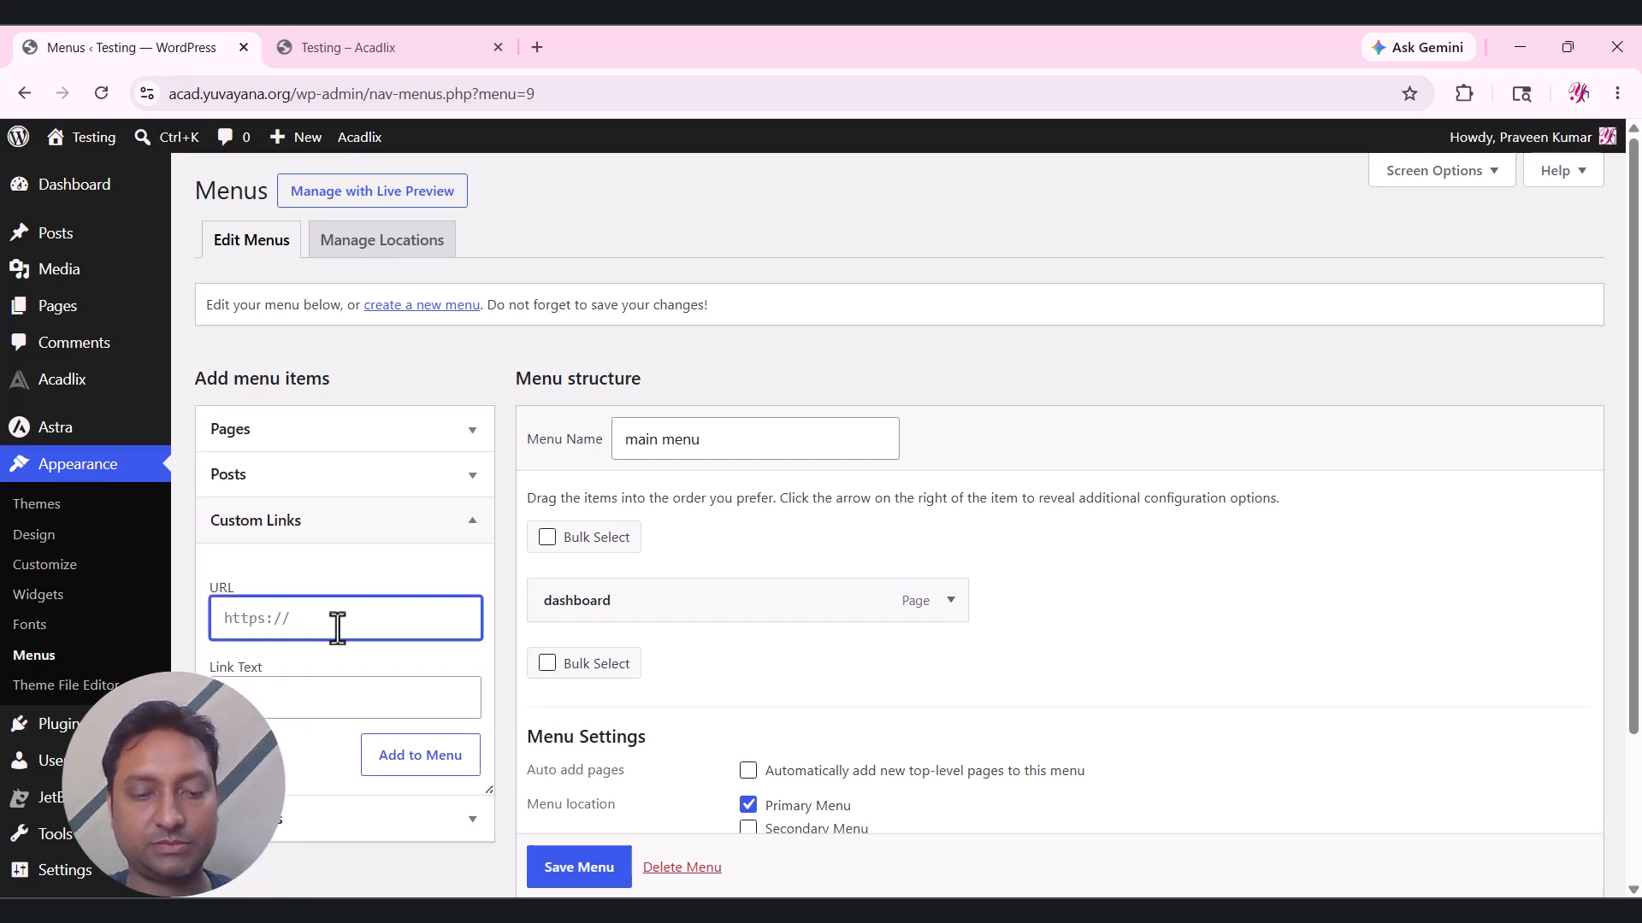
pyautogui.write('/')
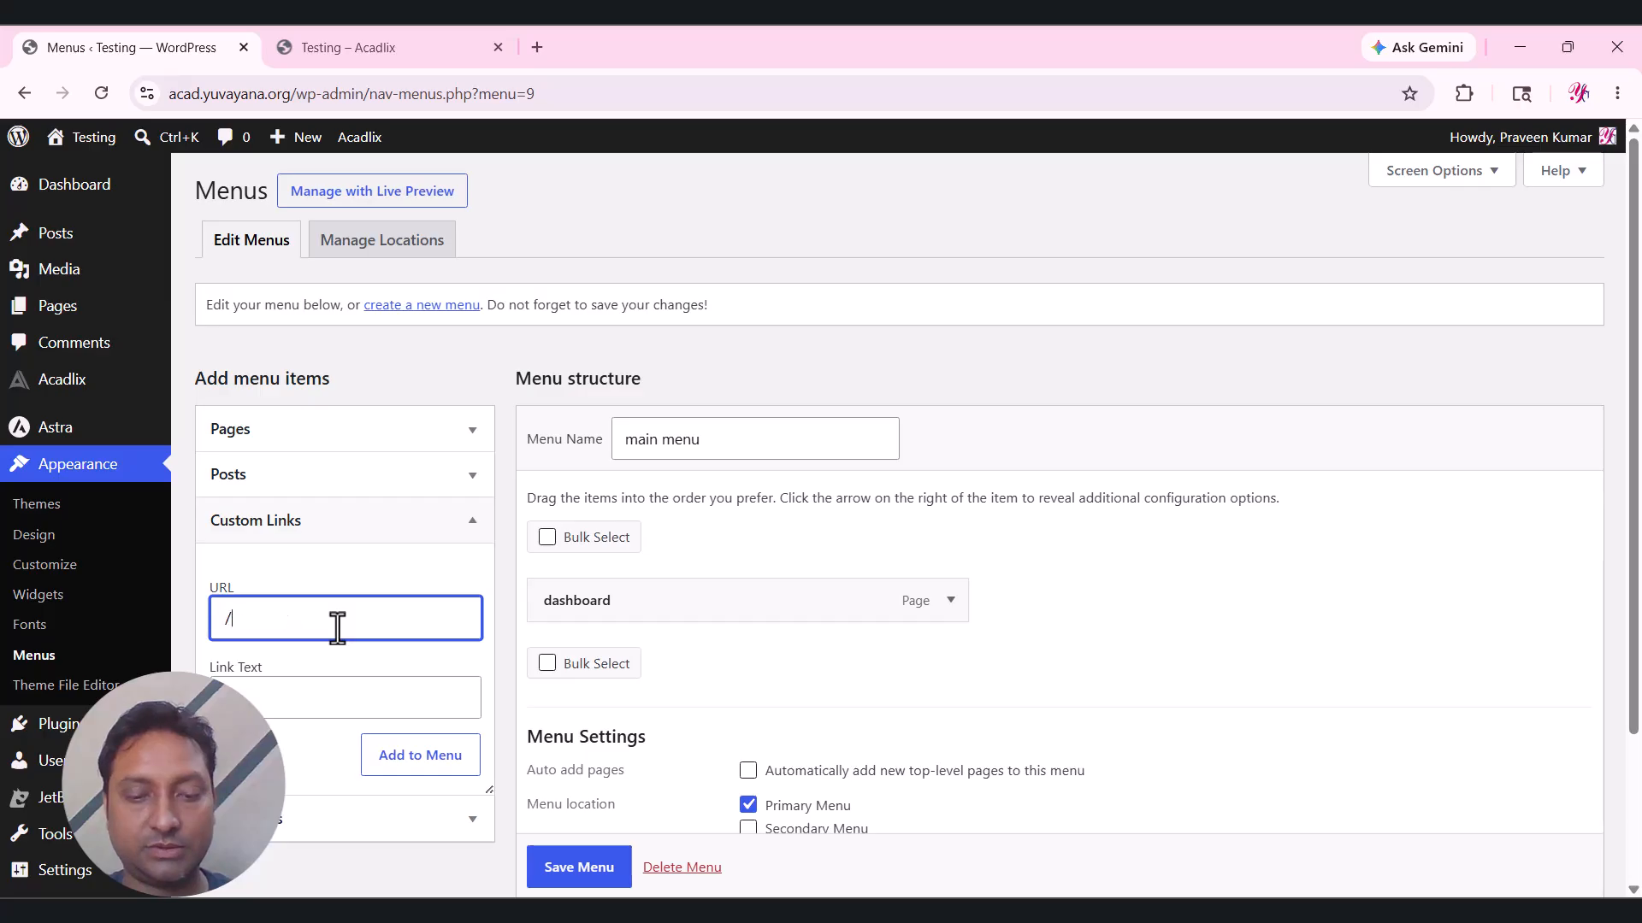
pyautogui.write('courses')
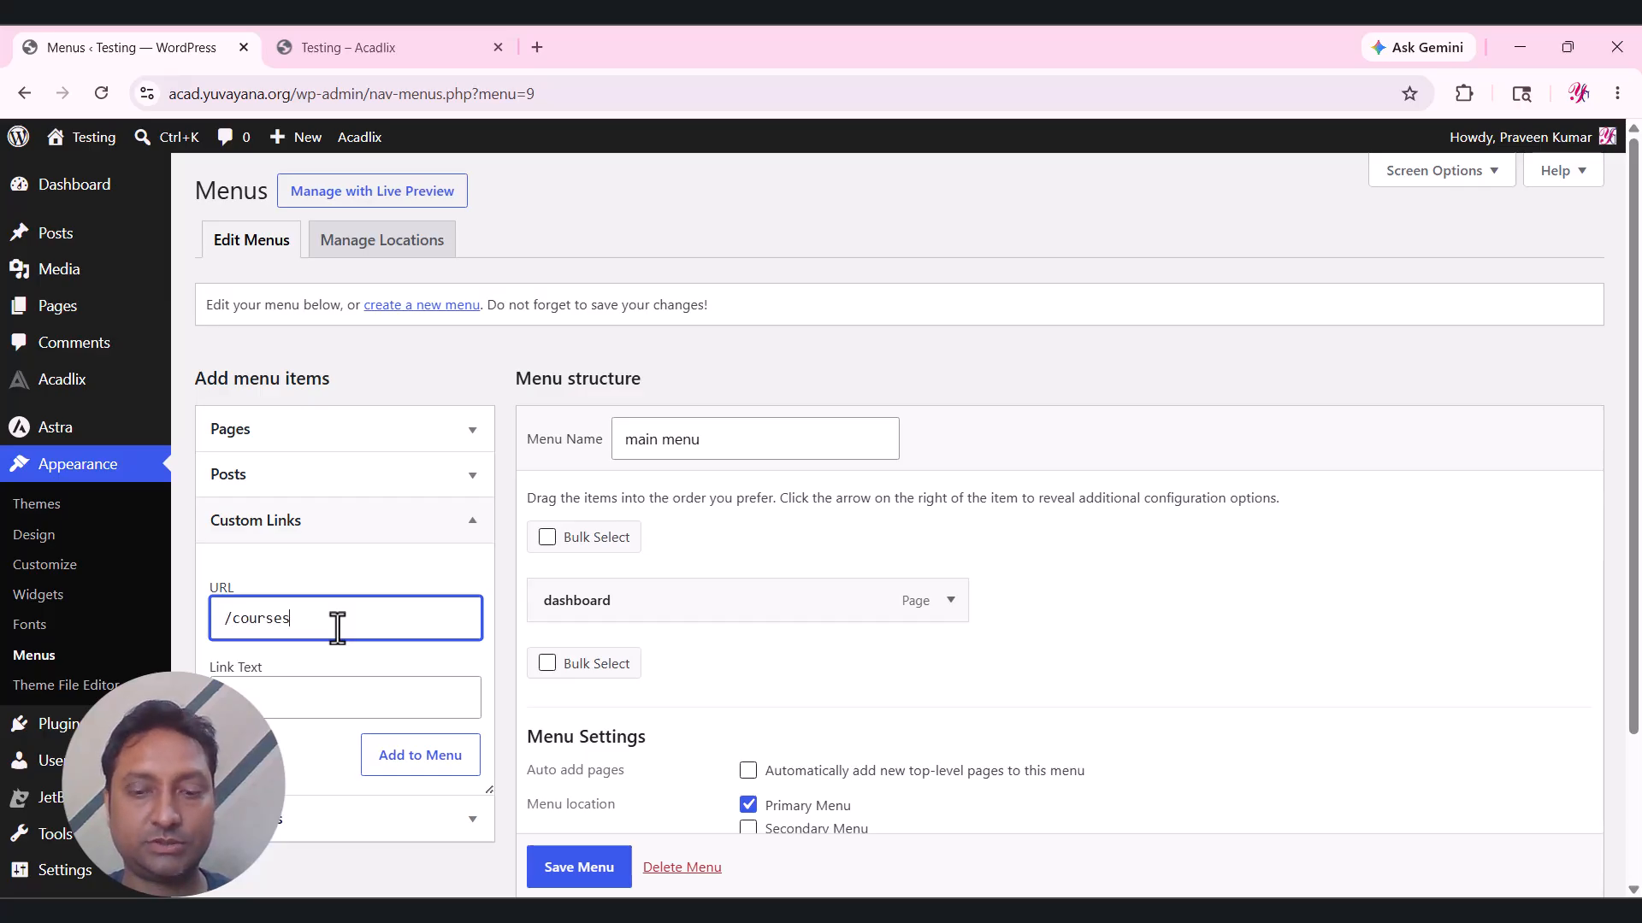
pyautogui.write('/')
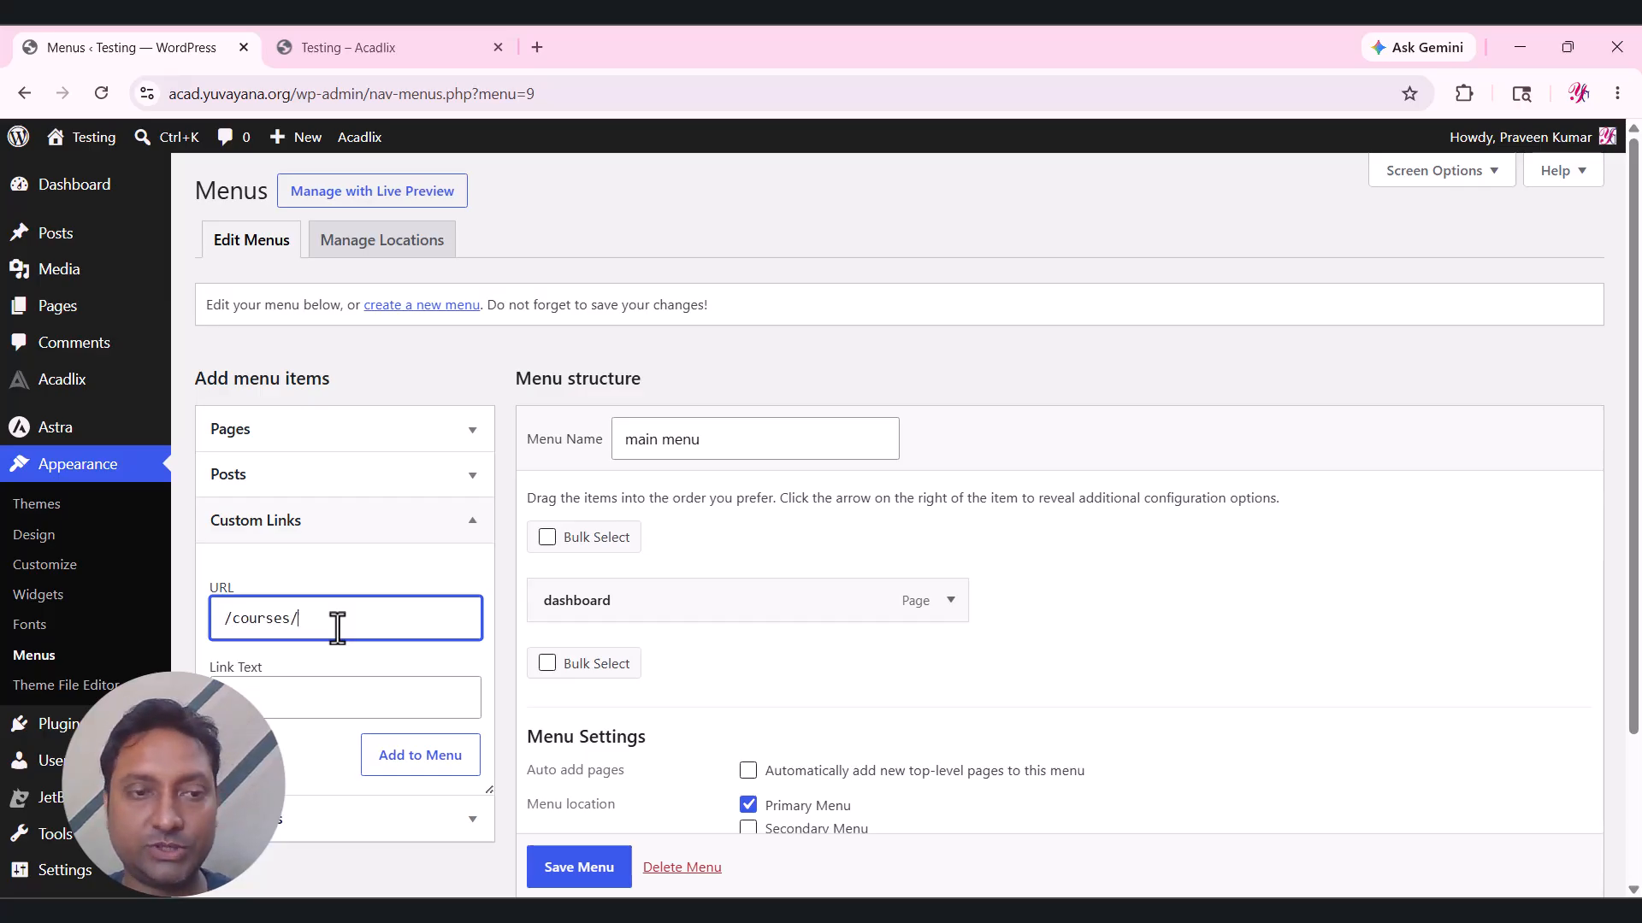
pyautogui.click(434, 757)
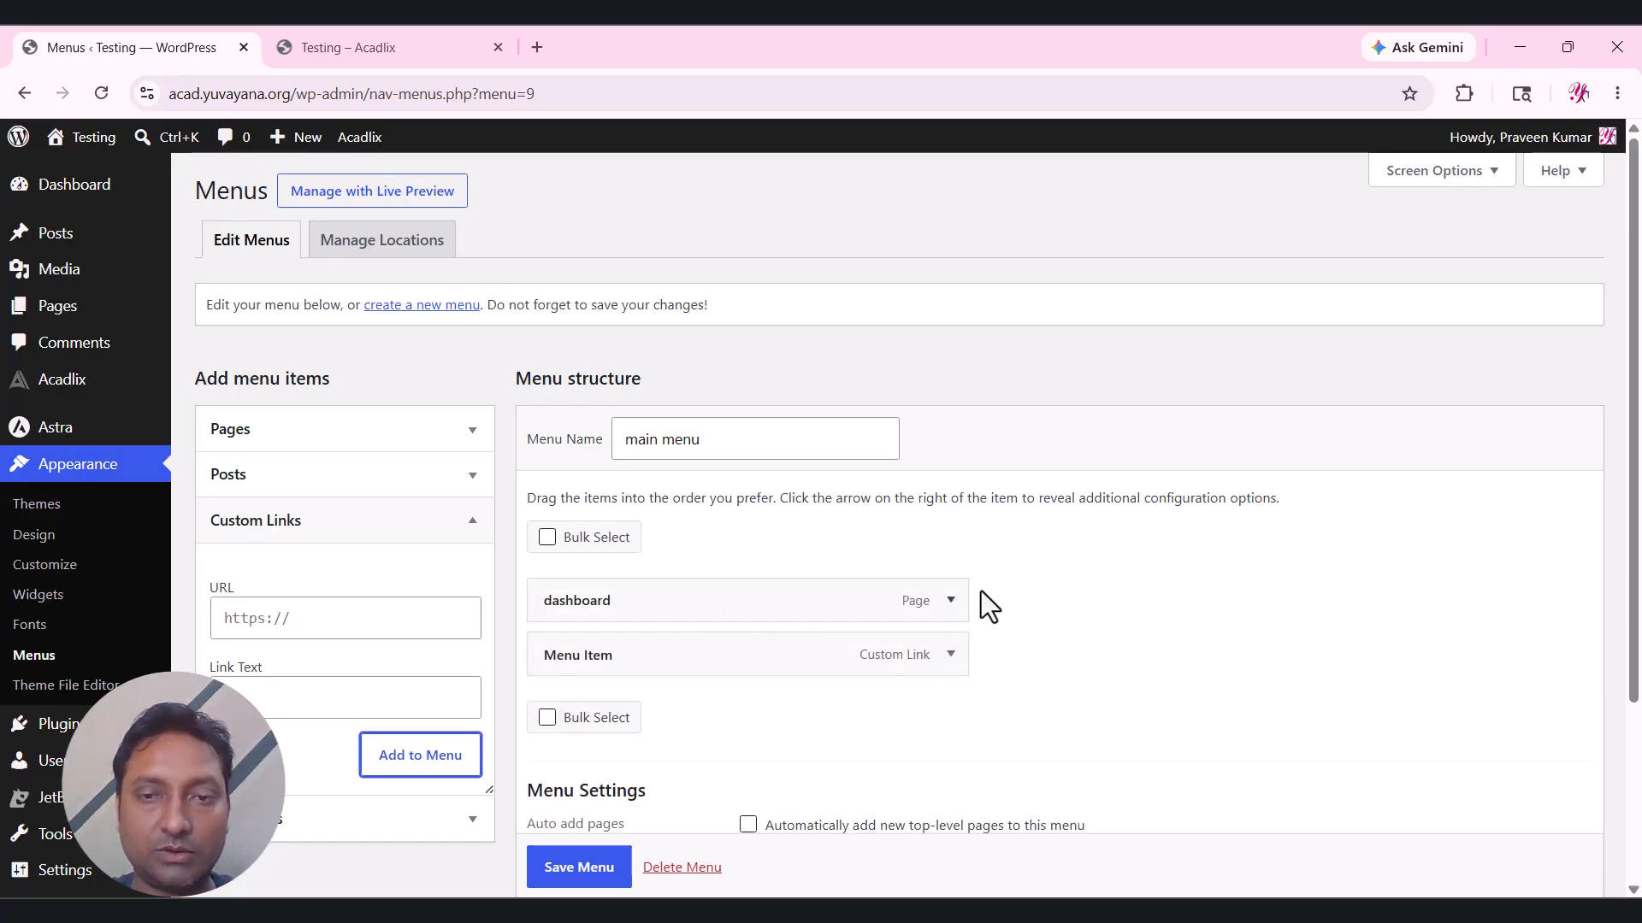
# Capitalise the first item's label to 'Dashboard' and save the main menu.
pyautogui.click(950, 601)
pyautogui.moveTo(560, 675); pyautogui.dragTo(551, 676)
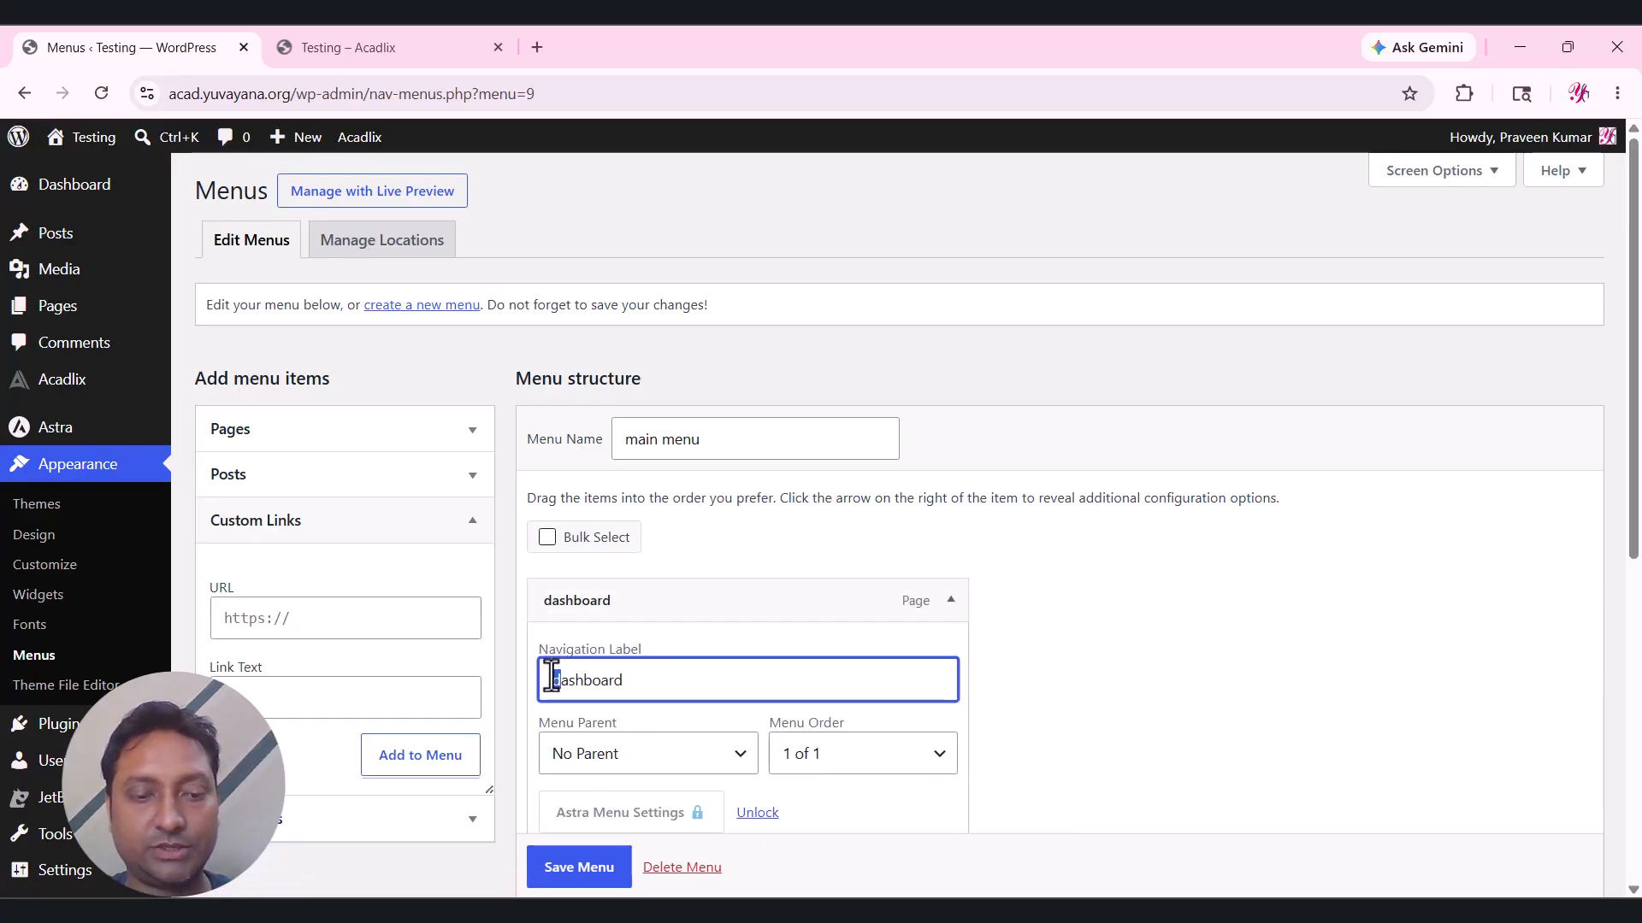
pyautogui.write('D')
pyautogui.click(944, 609)
pyautogui.scroll(-3, 1039, 509)
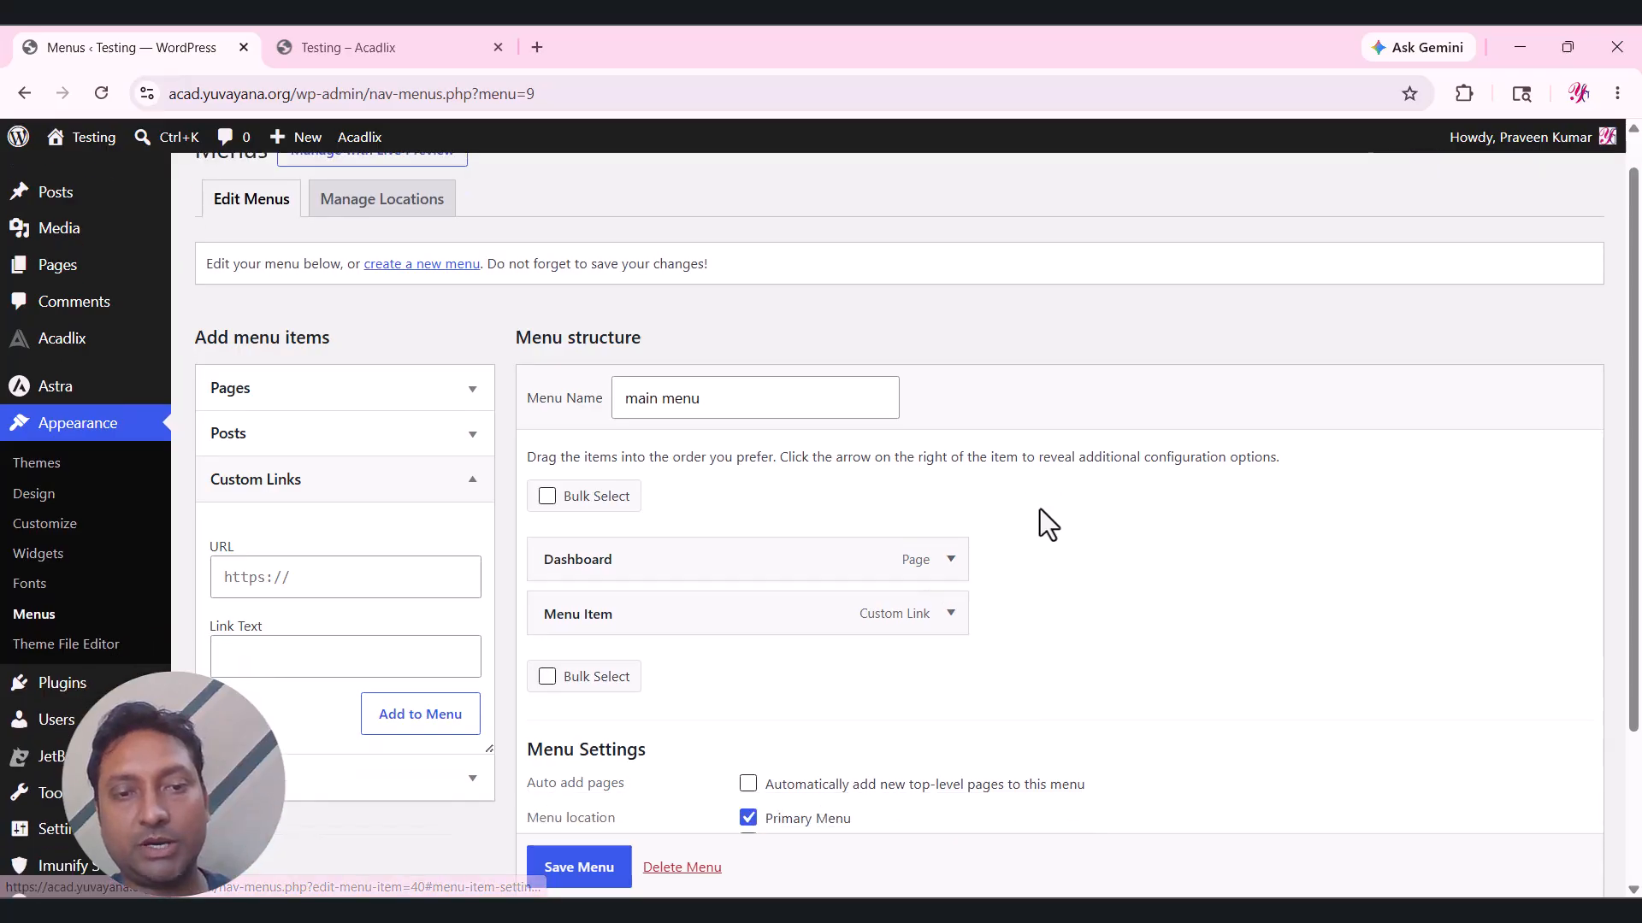
pyautogui.click(582, 808)
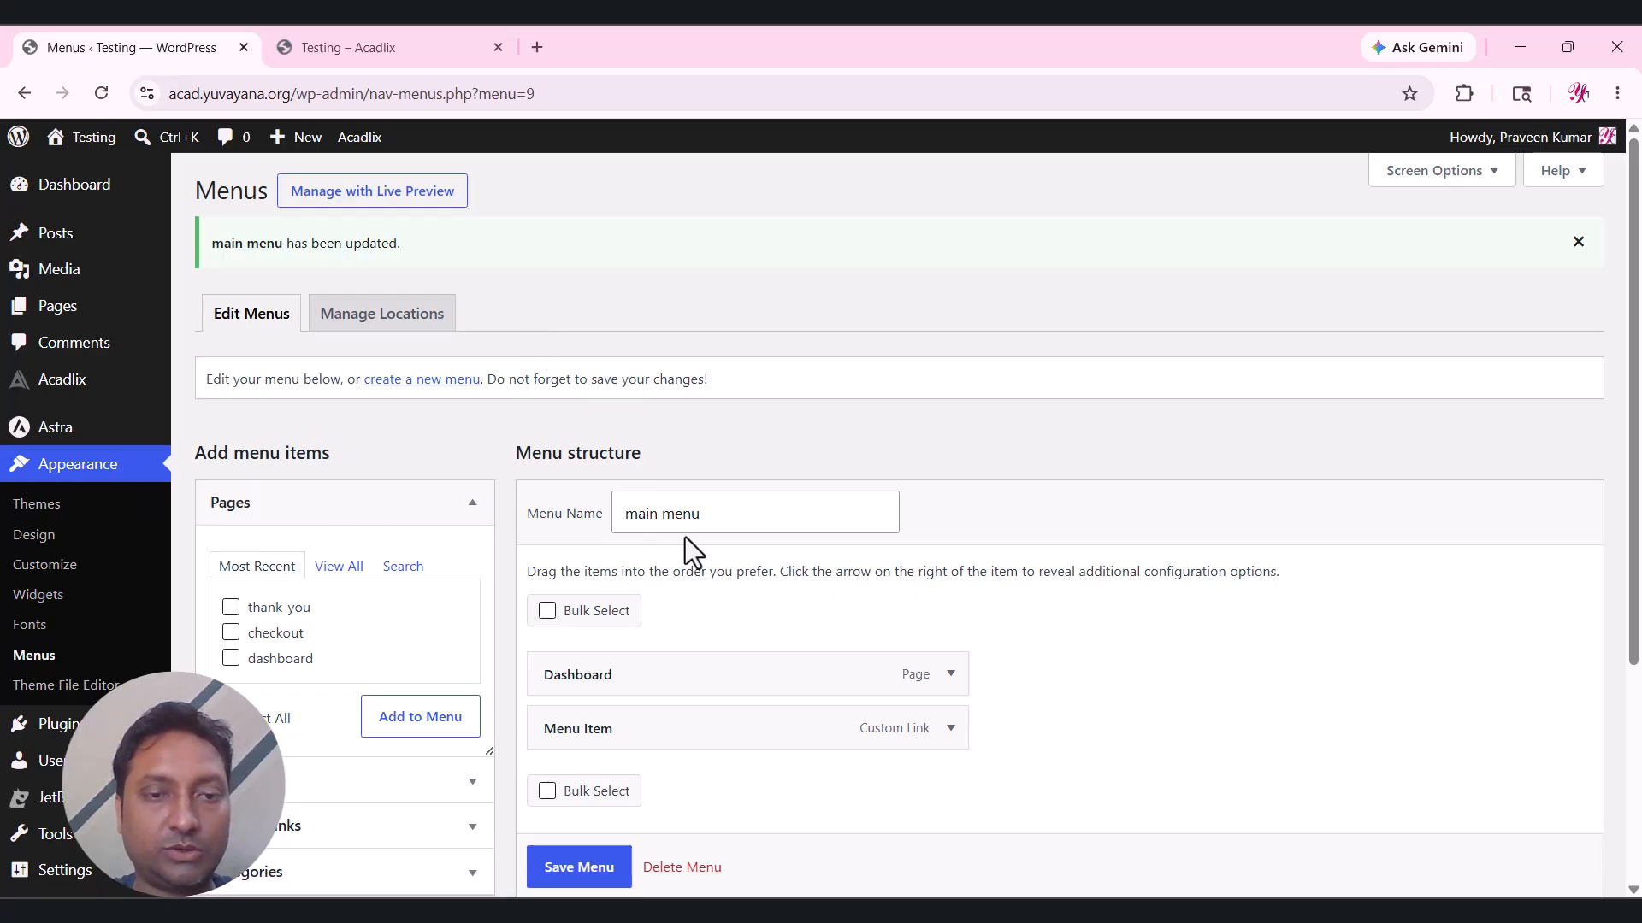
# Open the live site in a new tab and confirm the header shows Dashboard.
pyautogui.scroll(-2, 685, 537)
pyautogui.scroll(2, 763, 679)
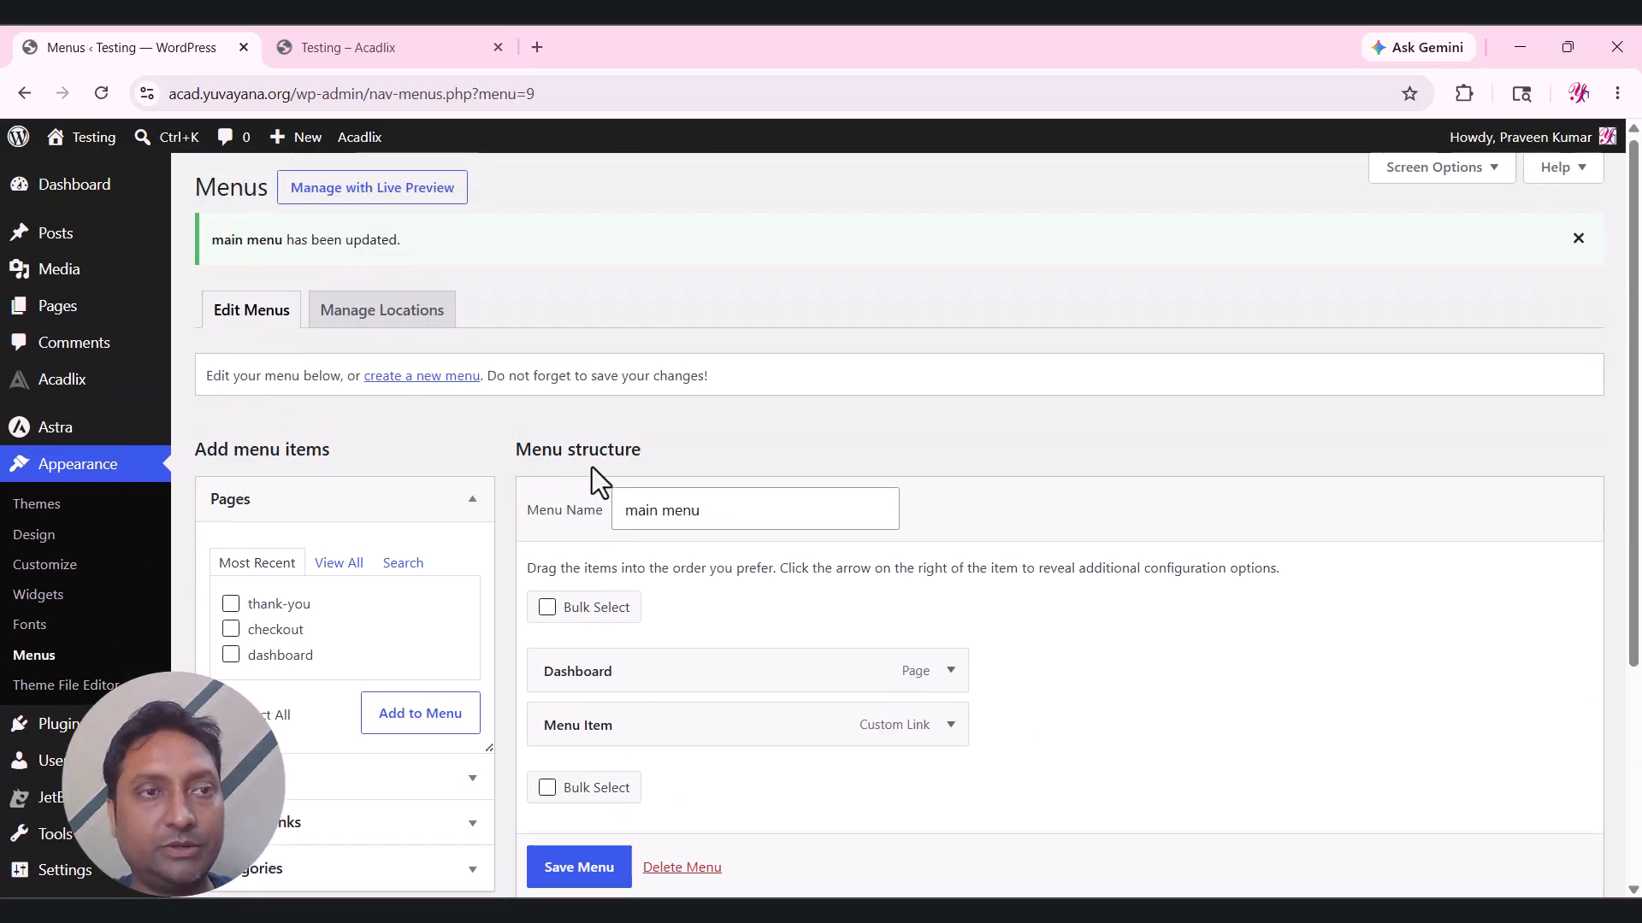
pyautogui.moveTo(115, 145)
pyautogui.middleClick(85, 175)
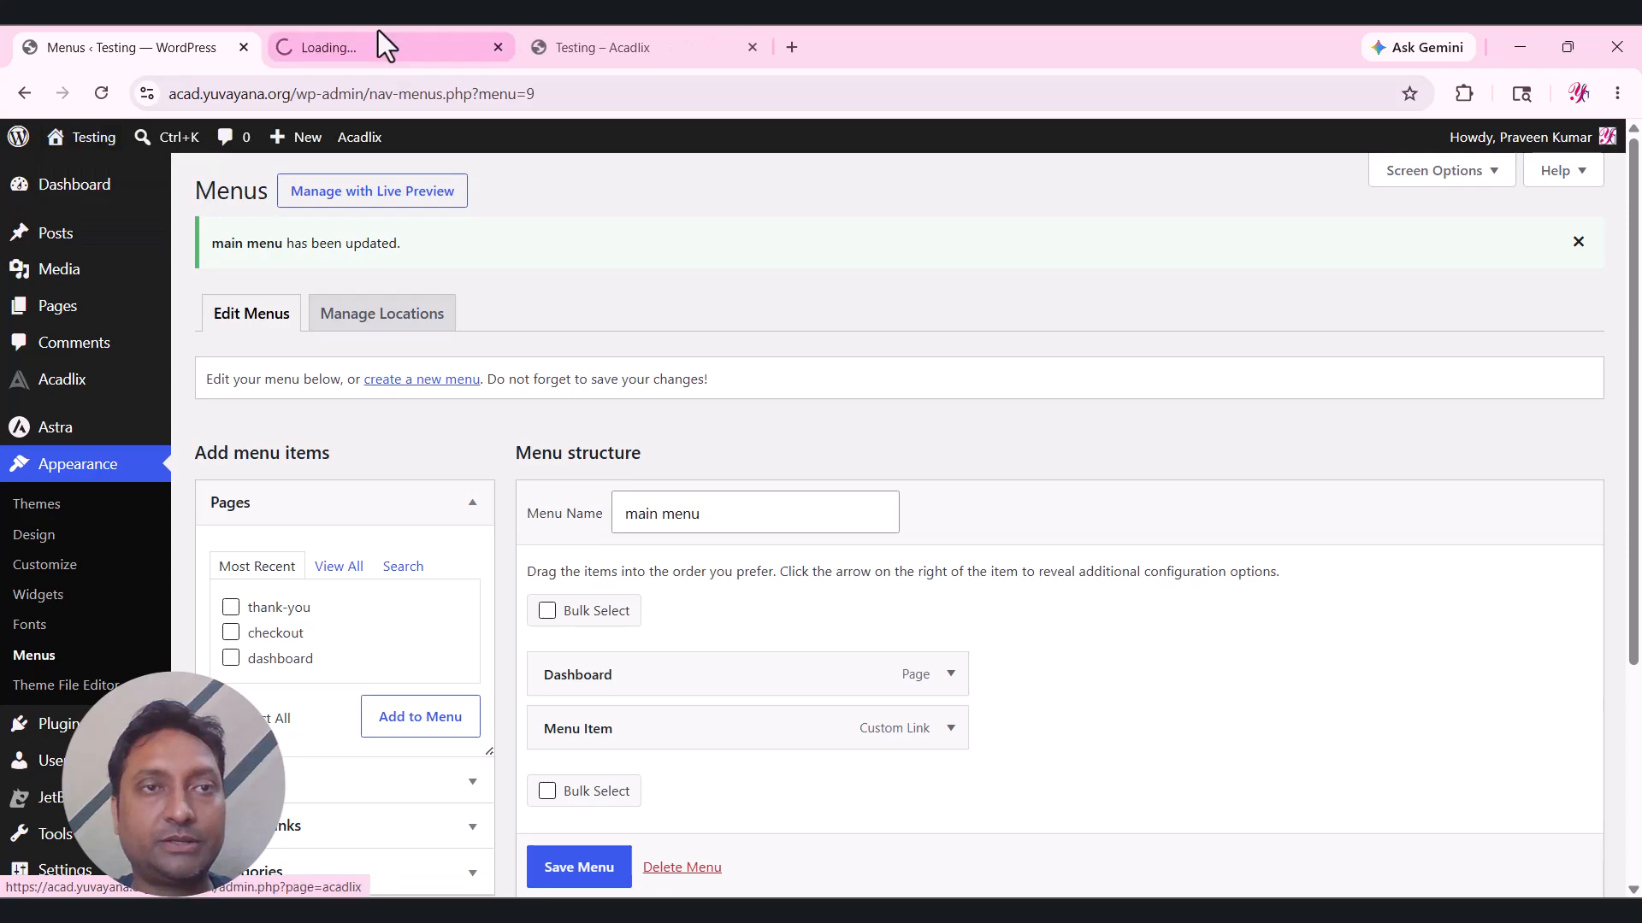
pyautogui.click(377, 45)
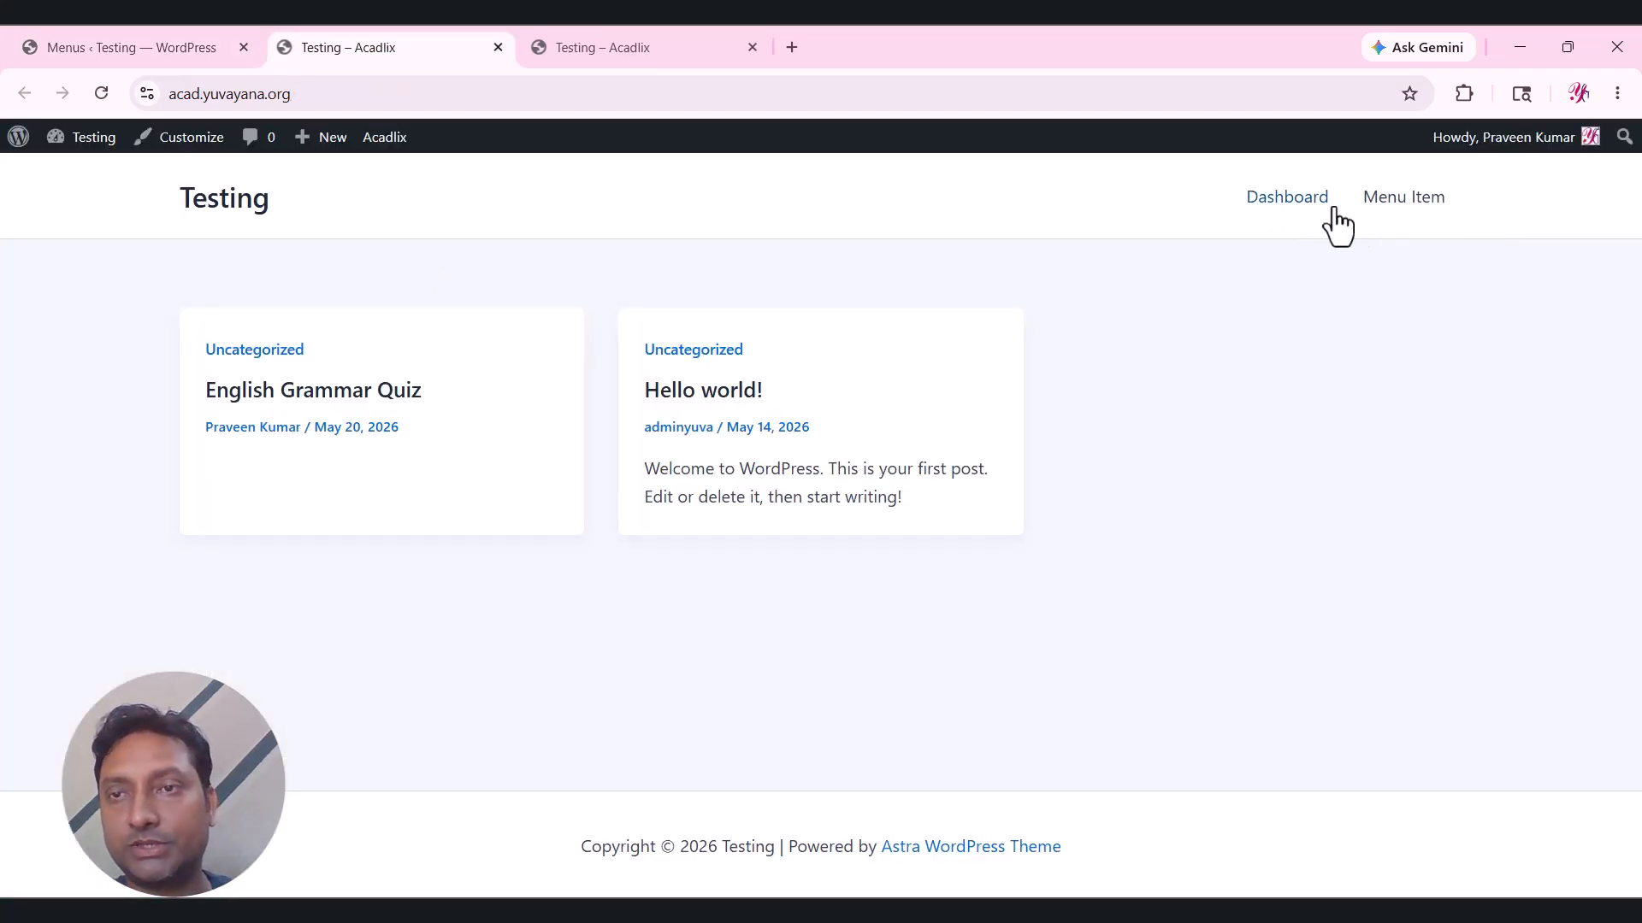
# Back on the Menus page, expand the custom /courses/ 'Menu Item' link's settings.
pyautogui.click(202, 45)
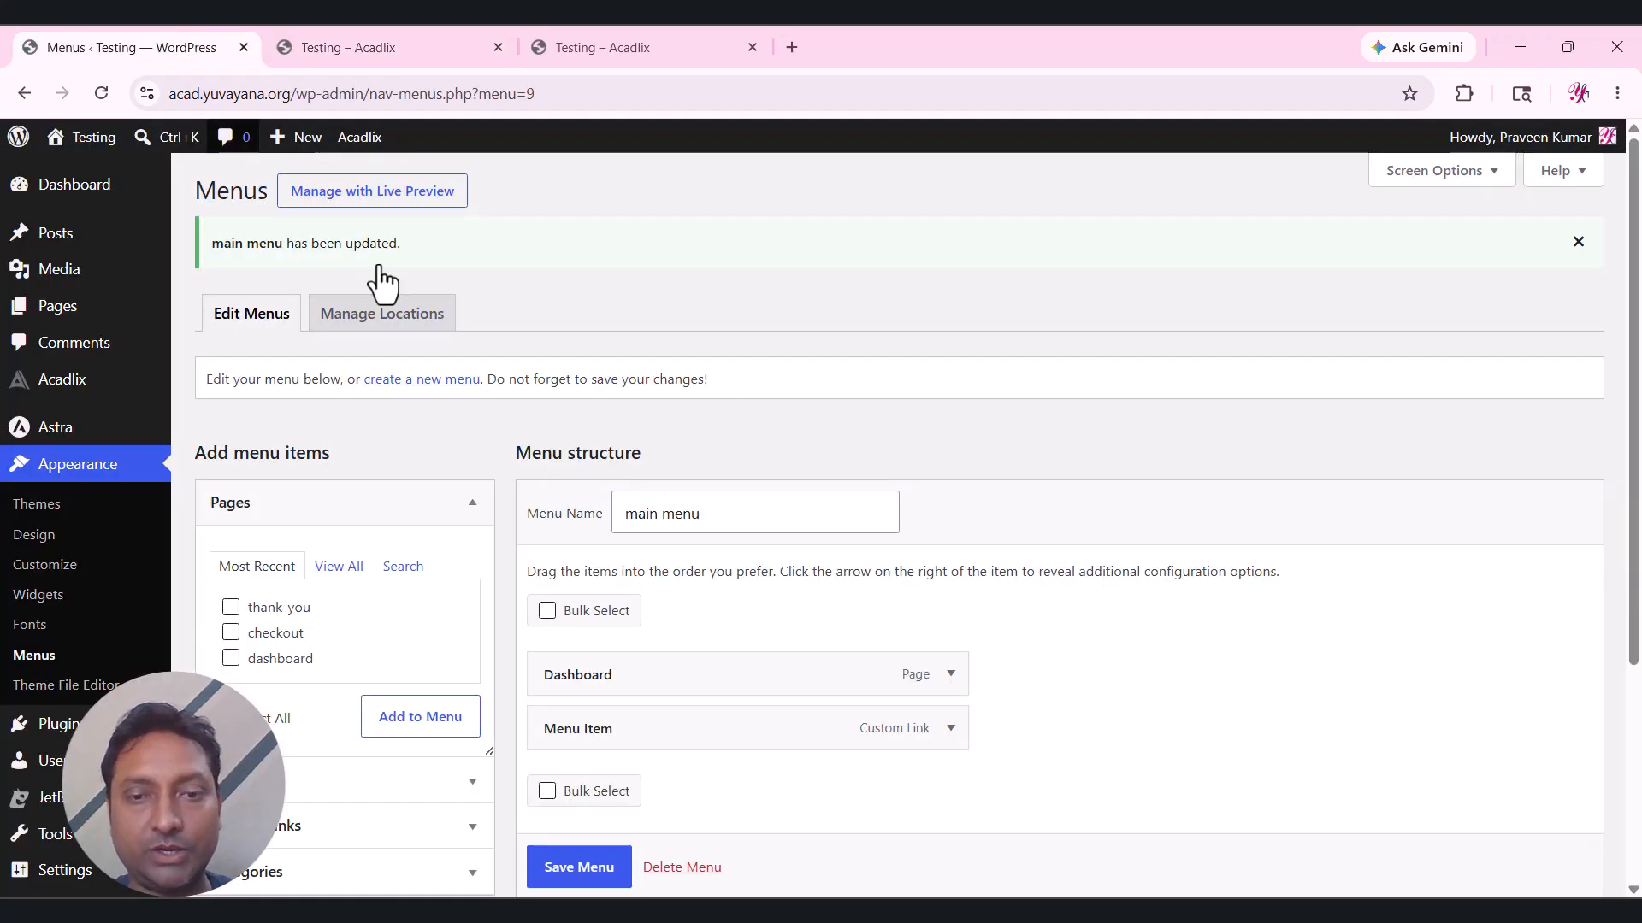
pyautogui.scroll(-3, 852, 569)
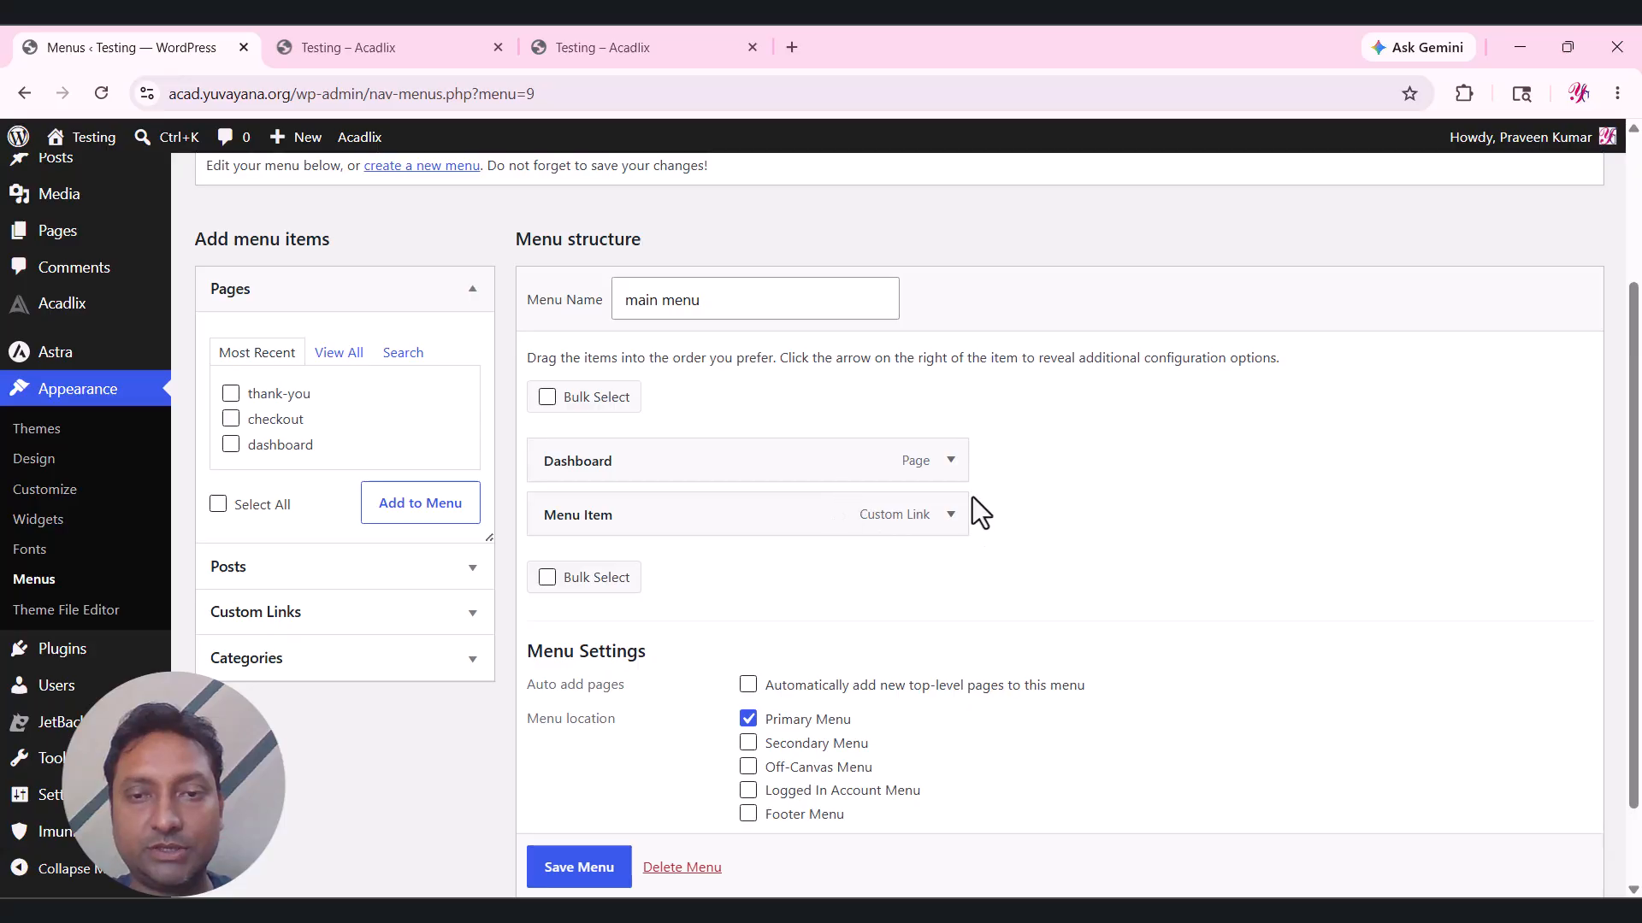
pyautogui.click(950, 514)
# Rename the /courses/ menu item to 'Courses', save the menu, and reload the site header.
pyautogui.tripleClick(643, 666)
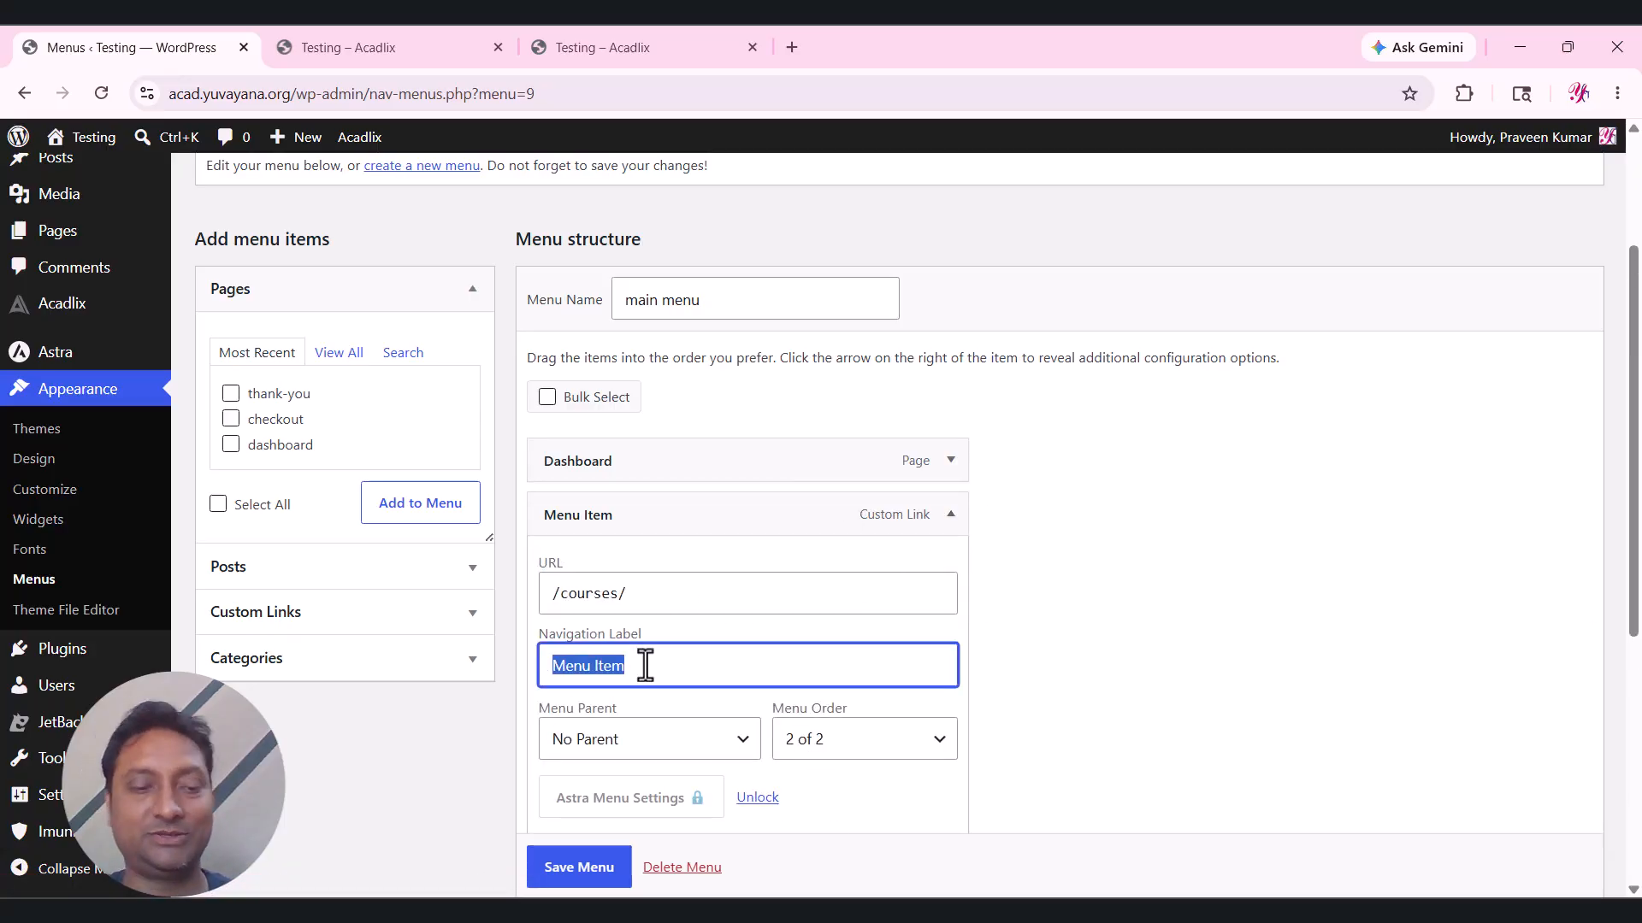
pyautogui.write('Cou')
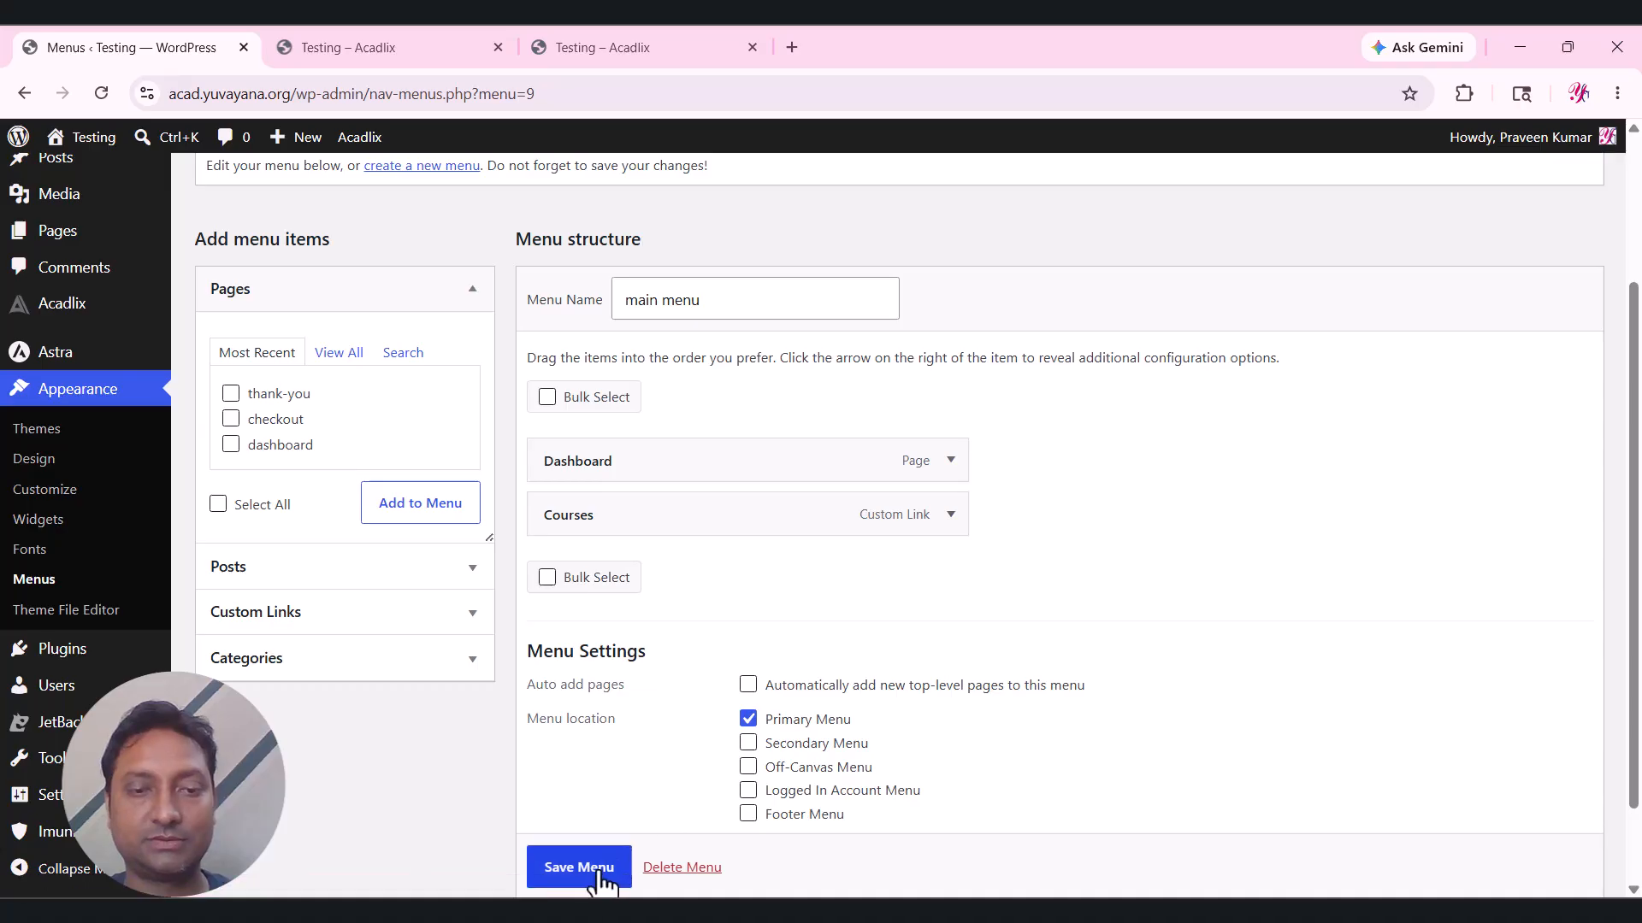
pyautogui.scroll(-1, 593, 872)
pyautogui.click(603, 808)
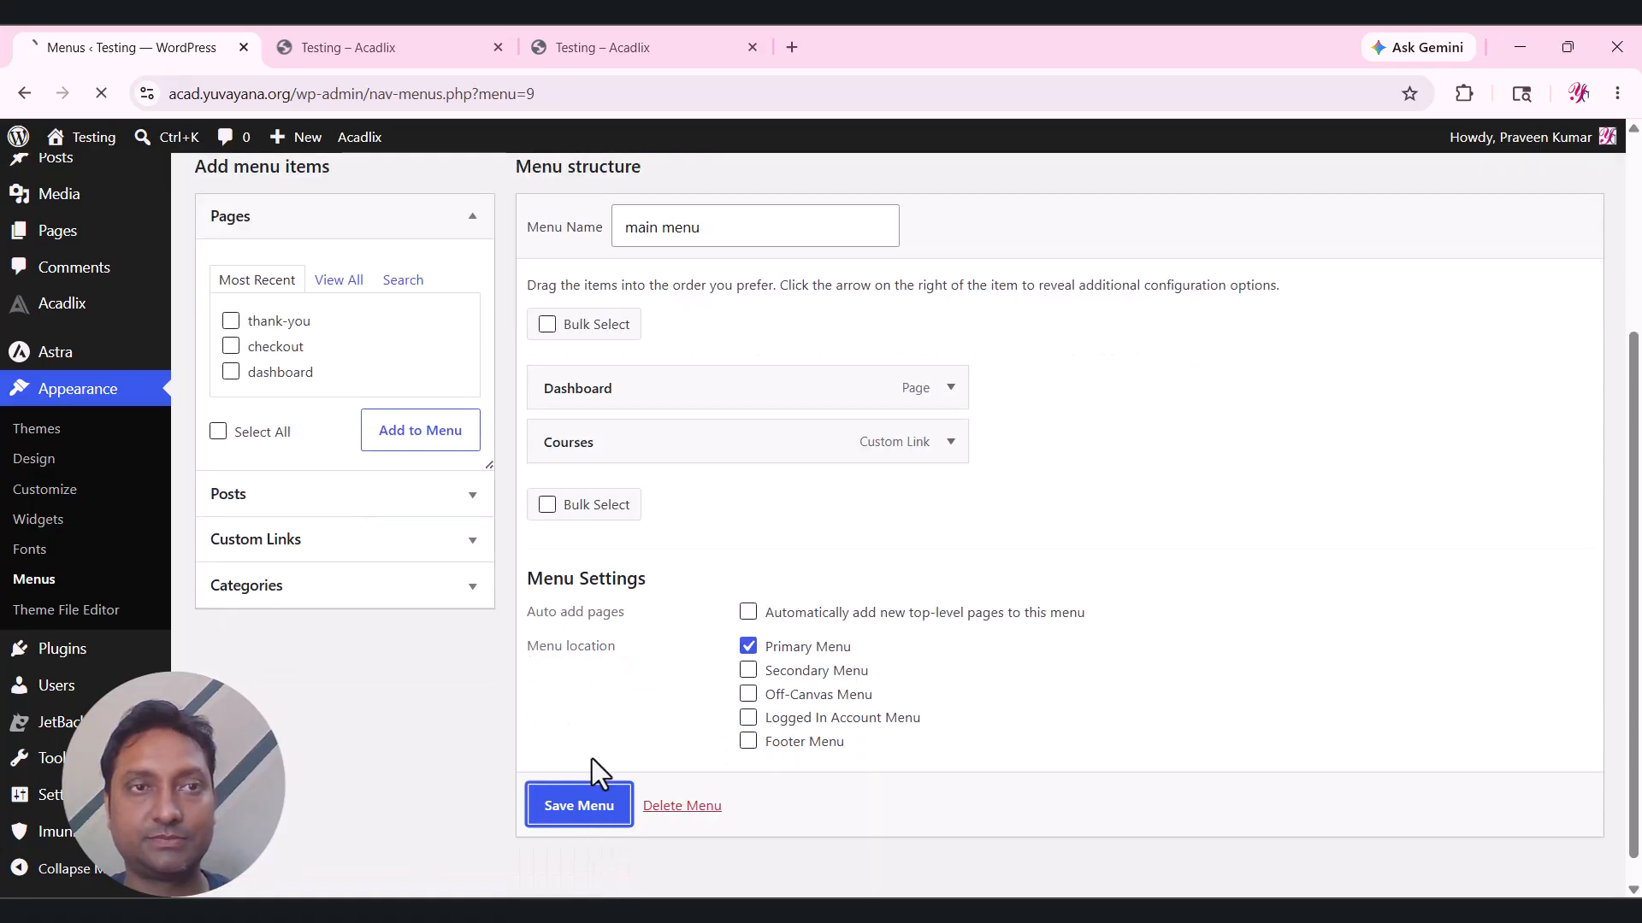
pyautogui.click(377, 43)
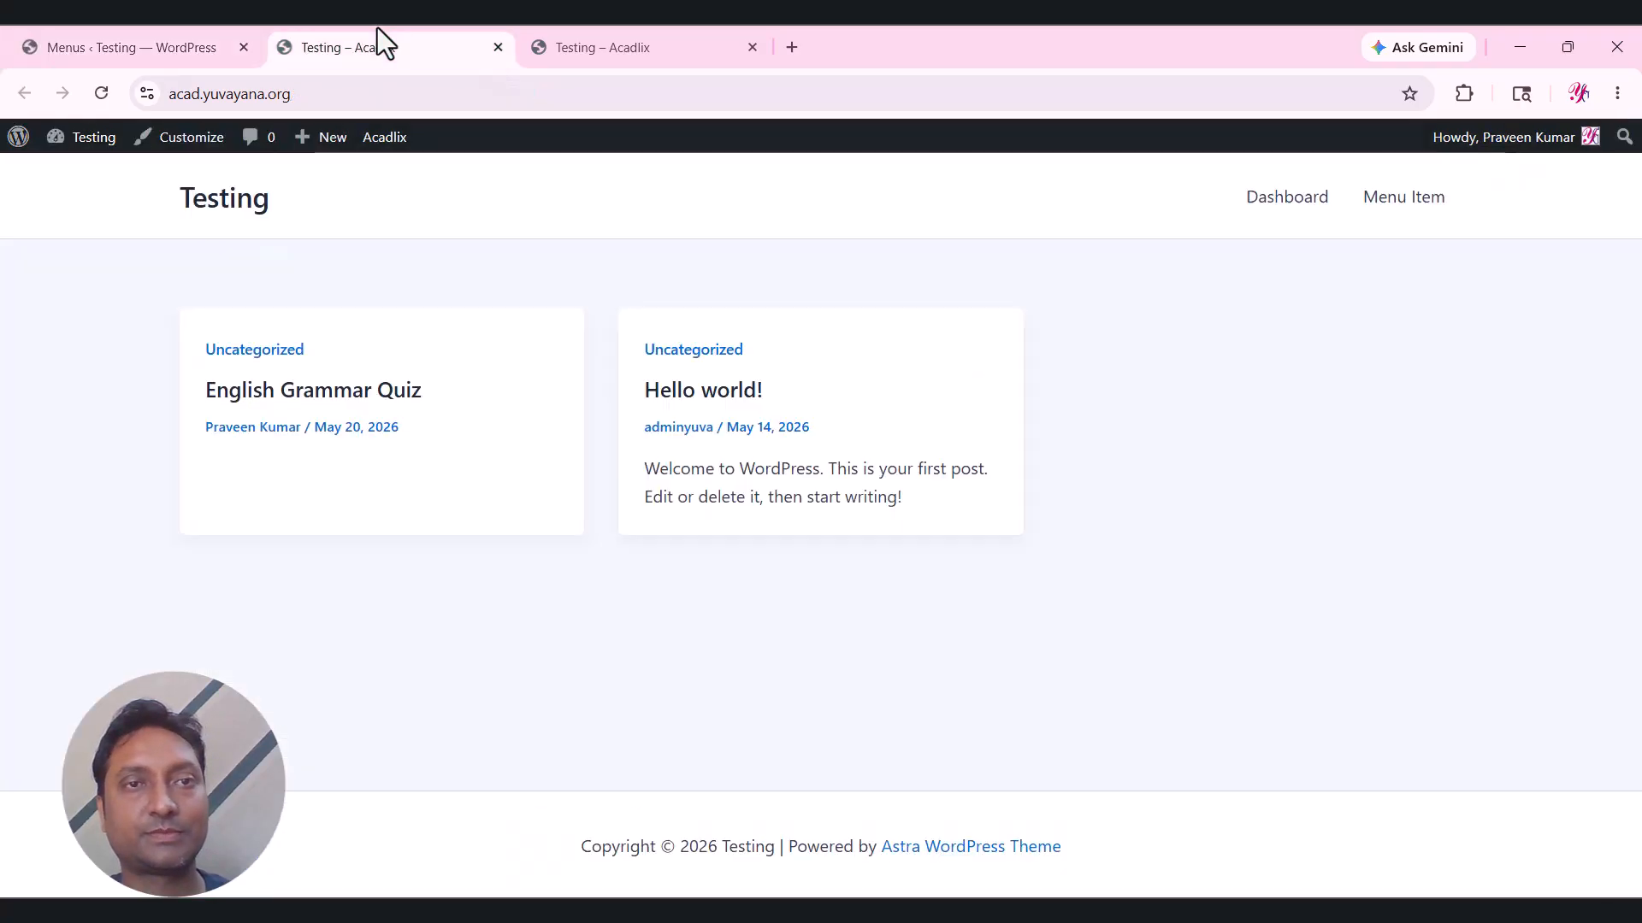
pyautogui.click(190, 204)
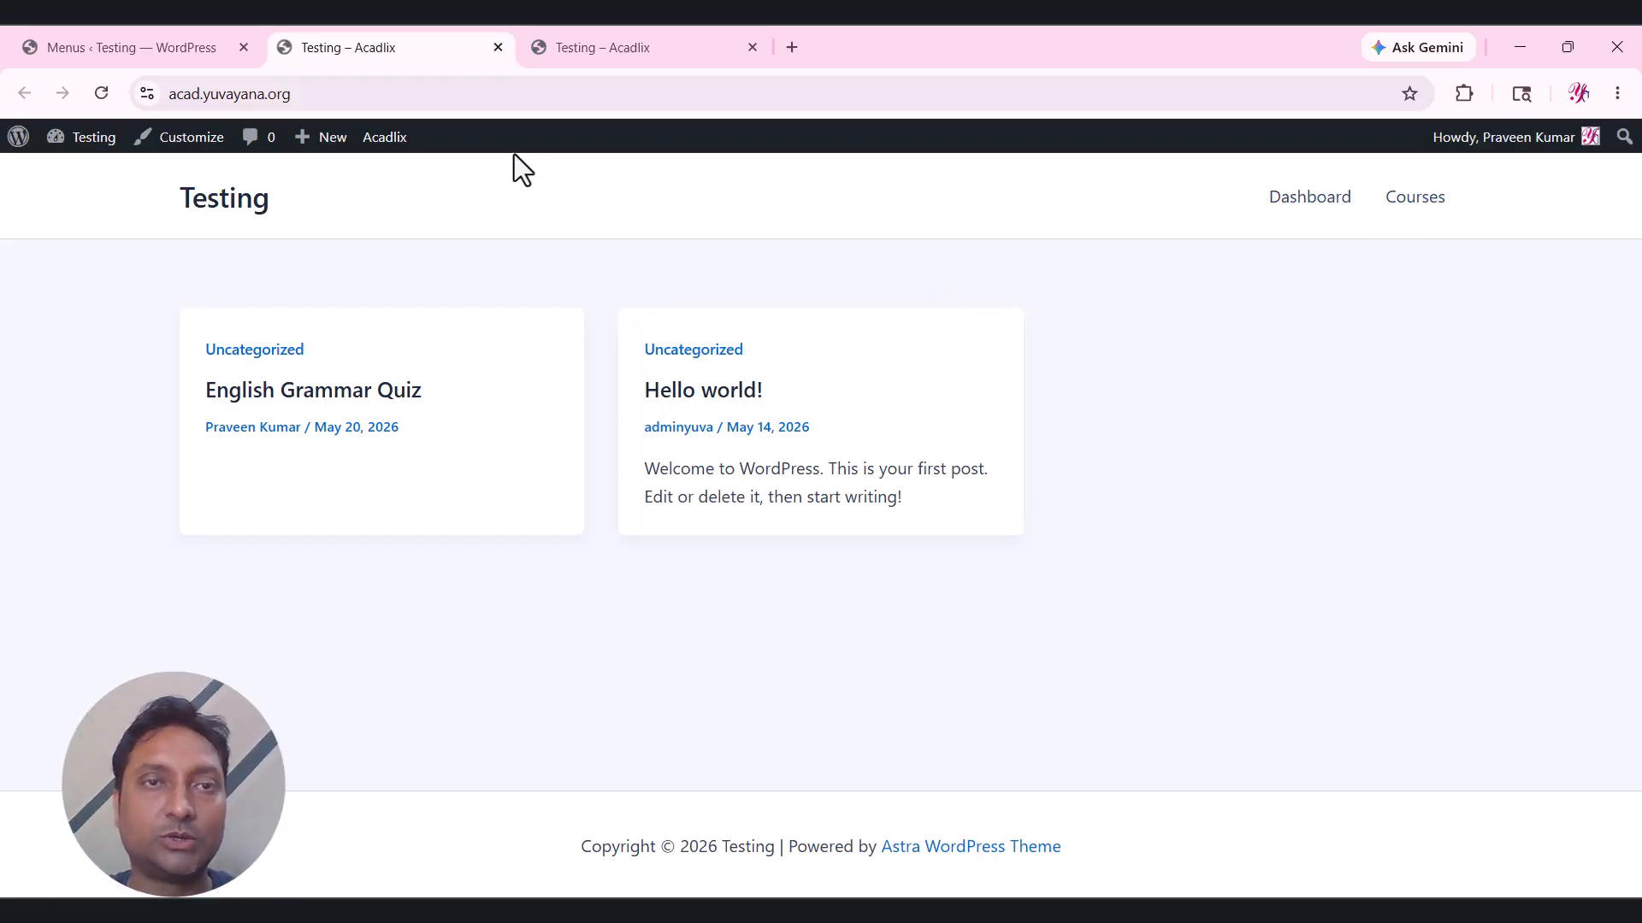
# Copy the site address and paste it into a new incognito window.
pyautogui.click(499, 100)
pyautogui.hotkey('ctrl', 'c')
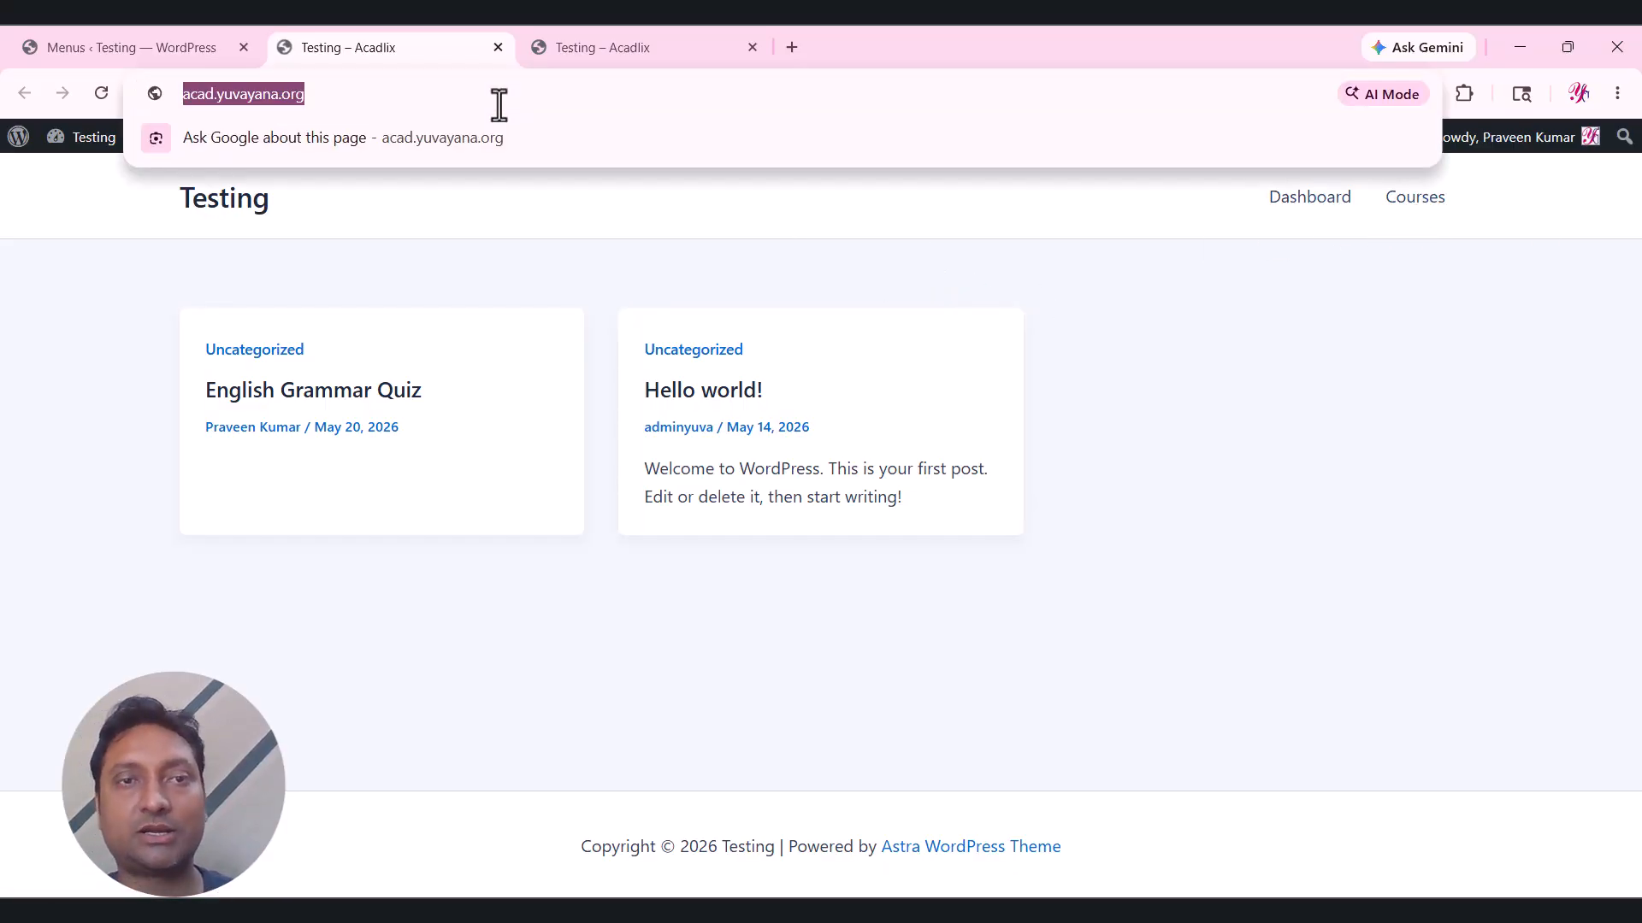
pyautogui.click(651, 230)
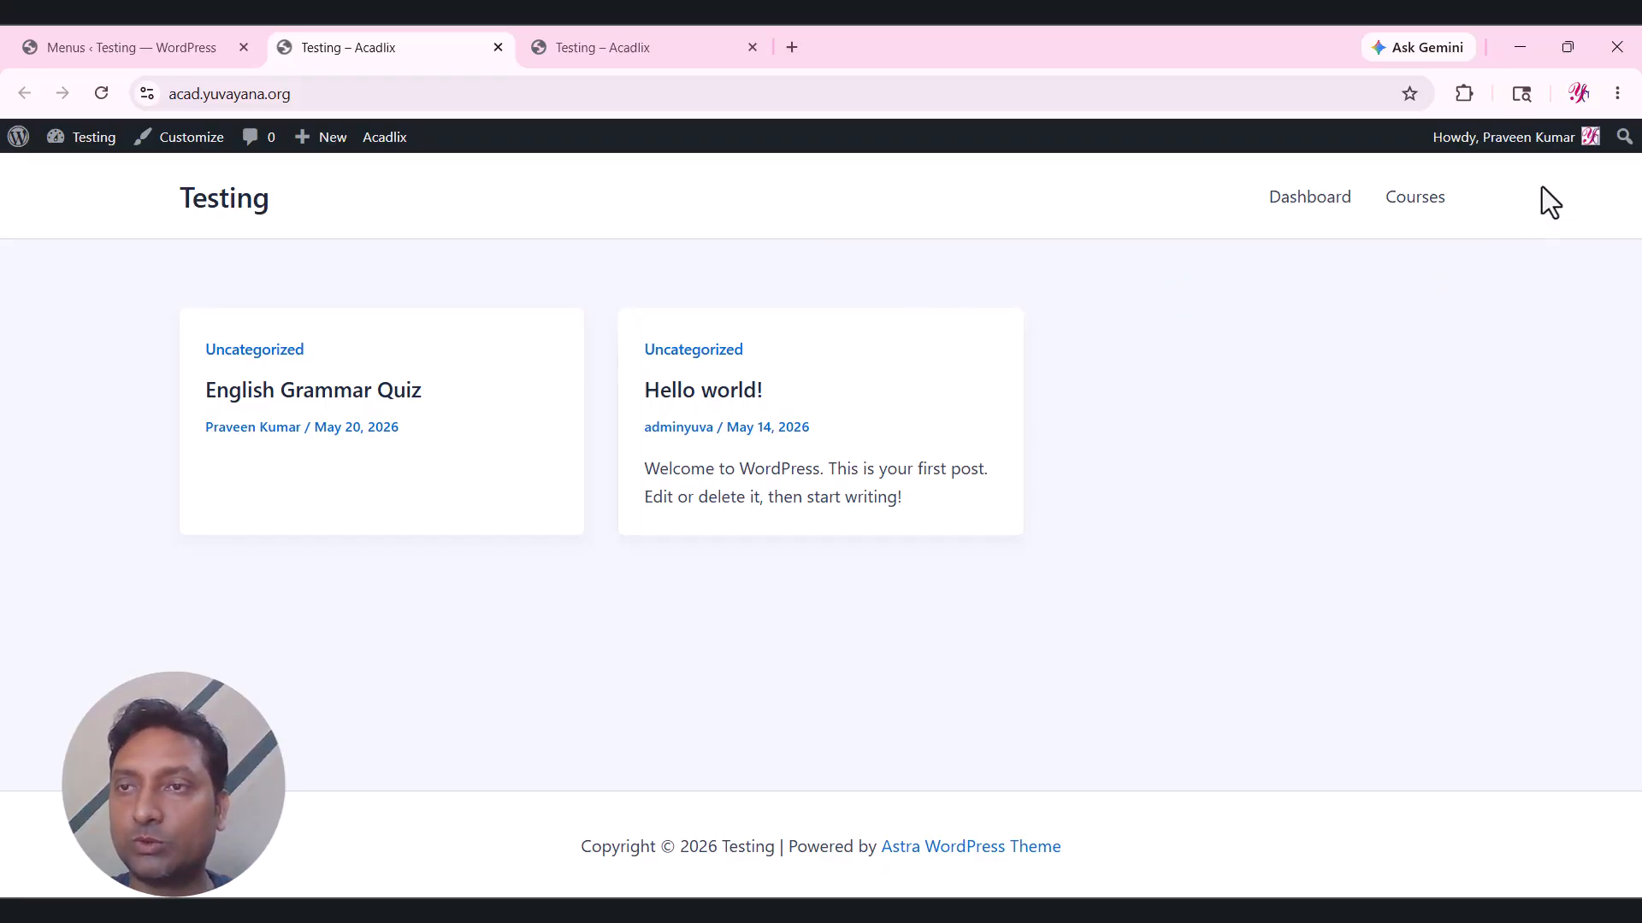
pyautogui.click(1618, 94)
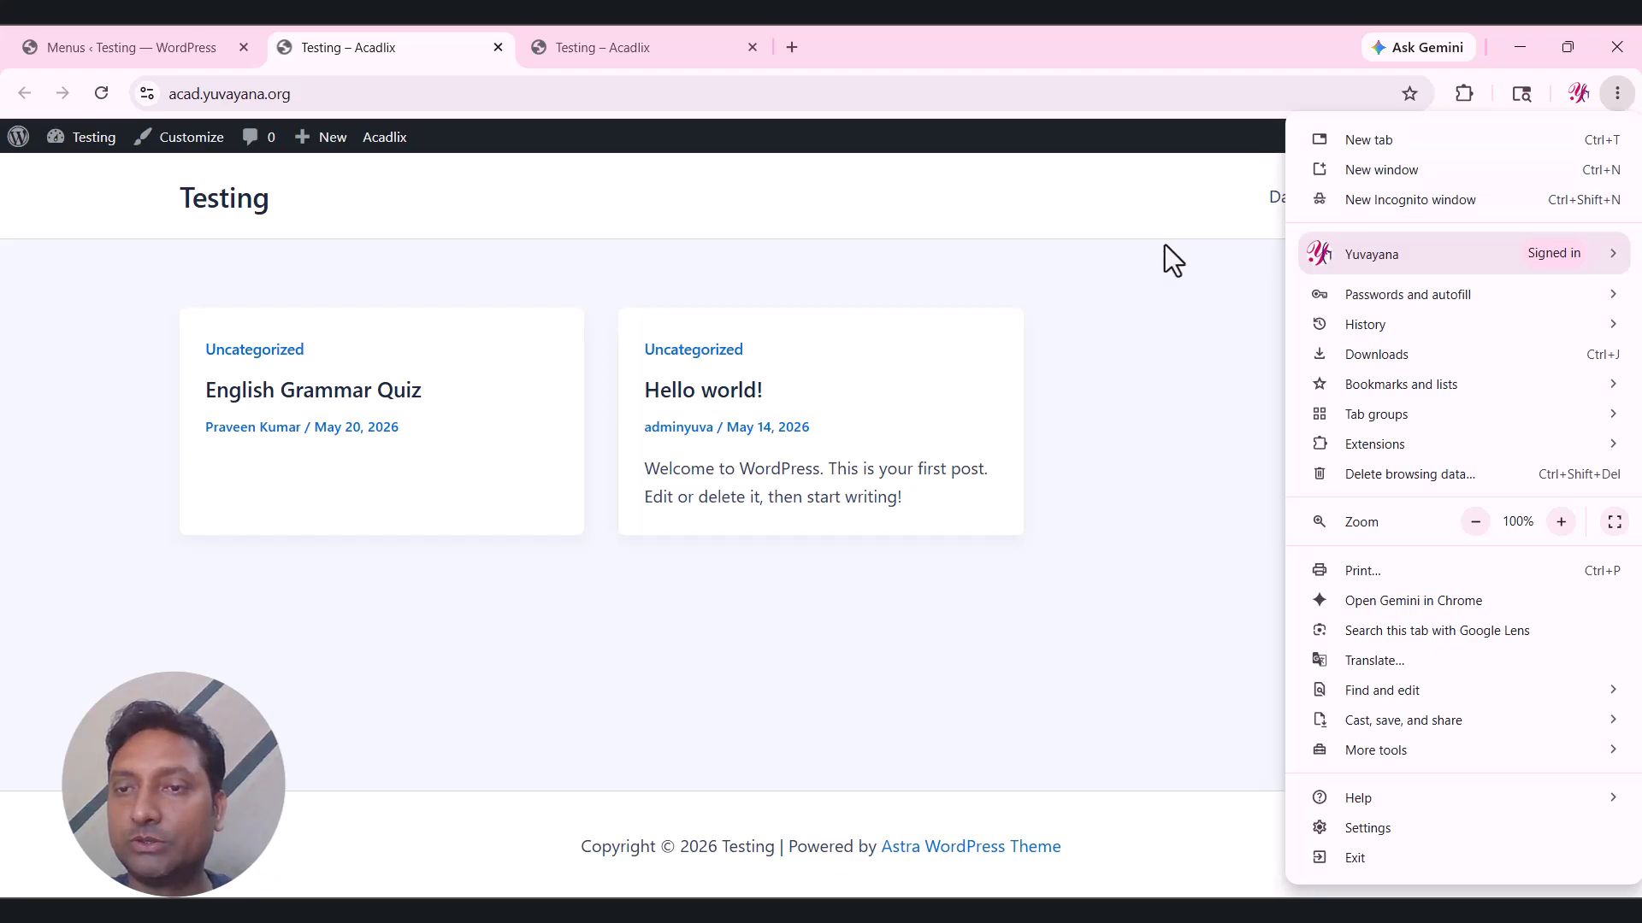
pyautogui.click(1405, 200)
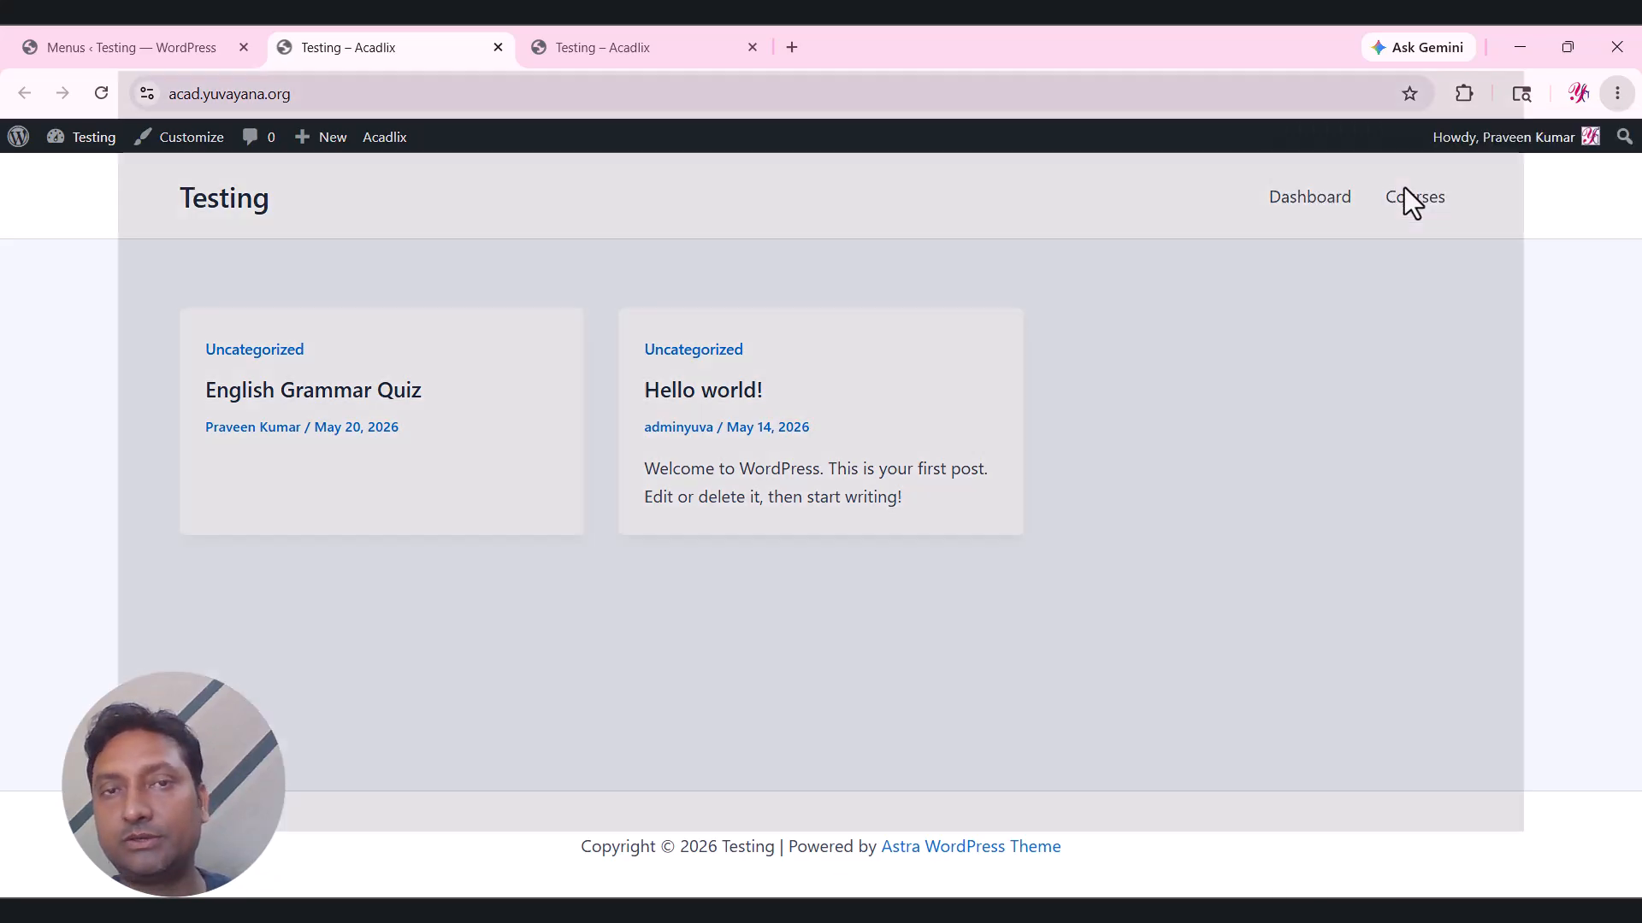
pyautogui.hotkey('ctrl', 'v')
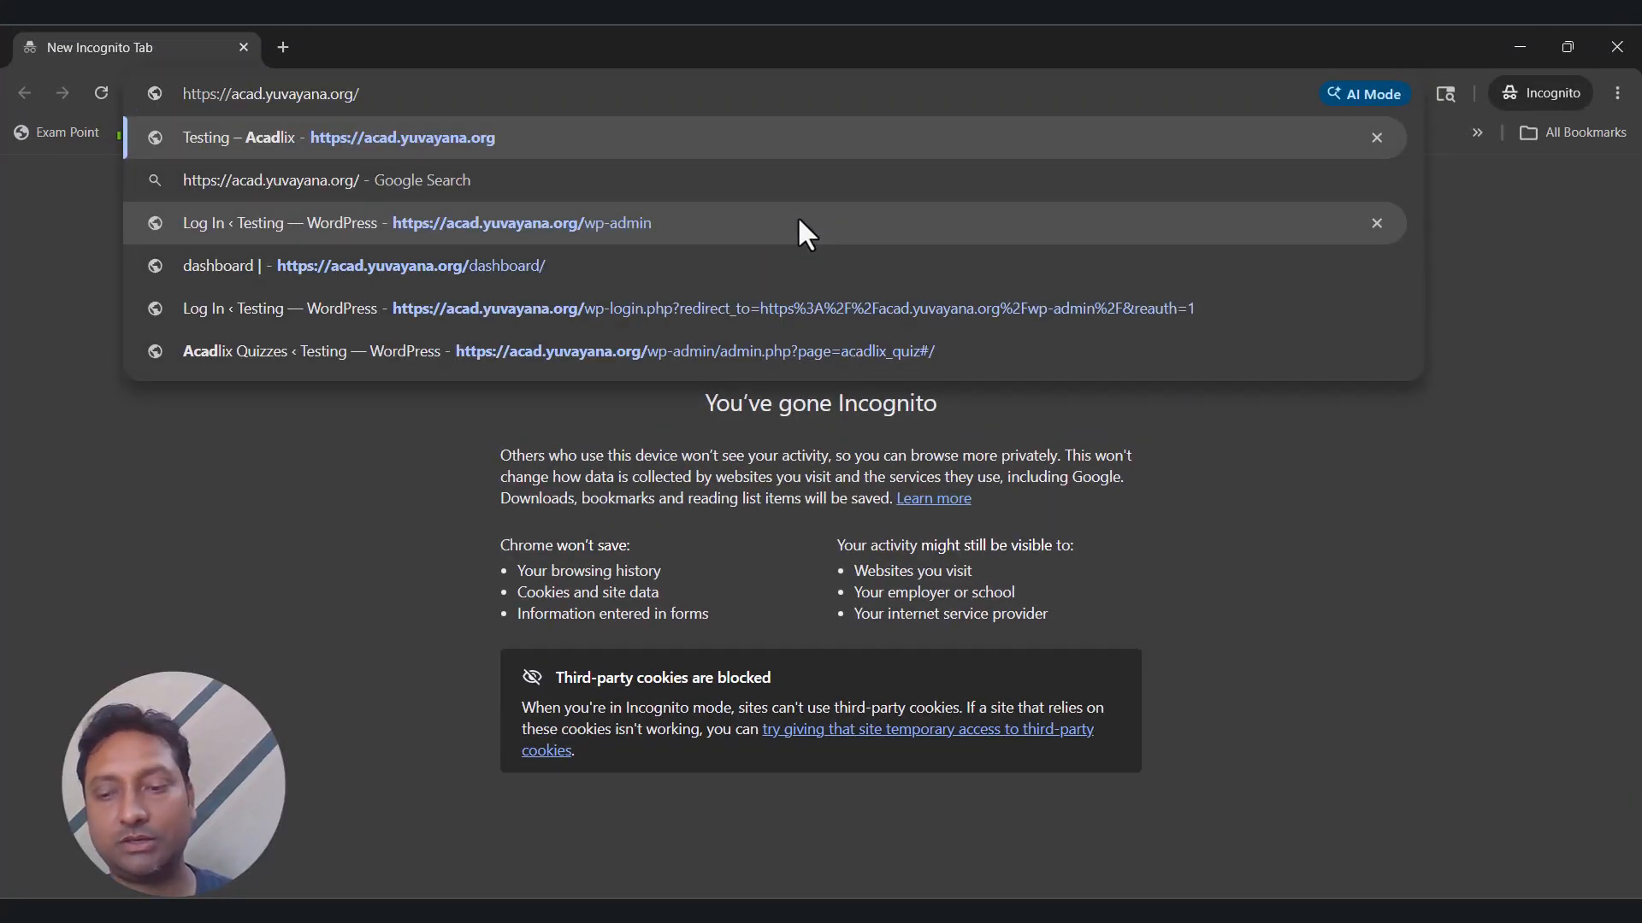
# As a logged-out visitor, go to Courses and open the English Grammar Mock Test Series page (₹90.00, 10% off).
pyautogui.press('Return')
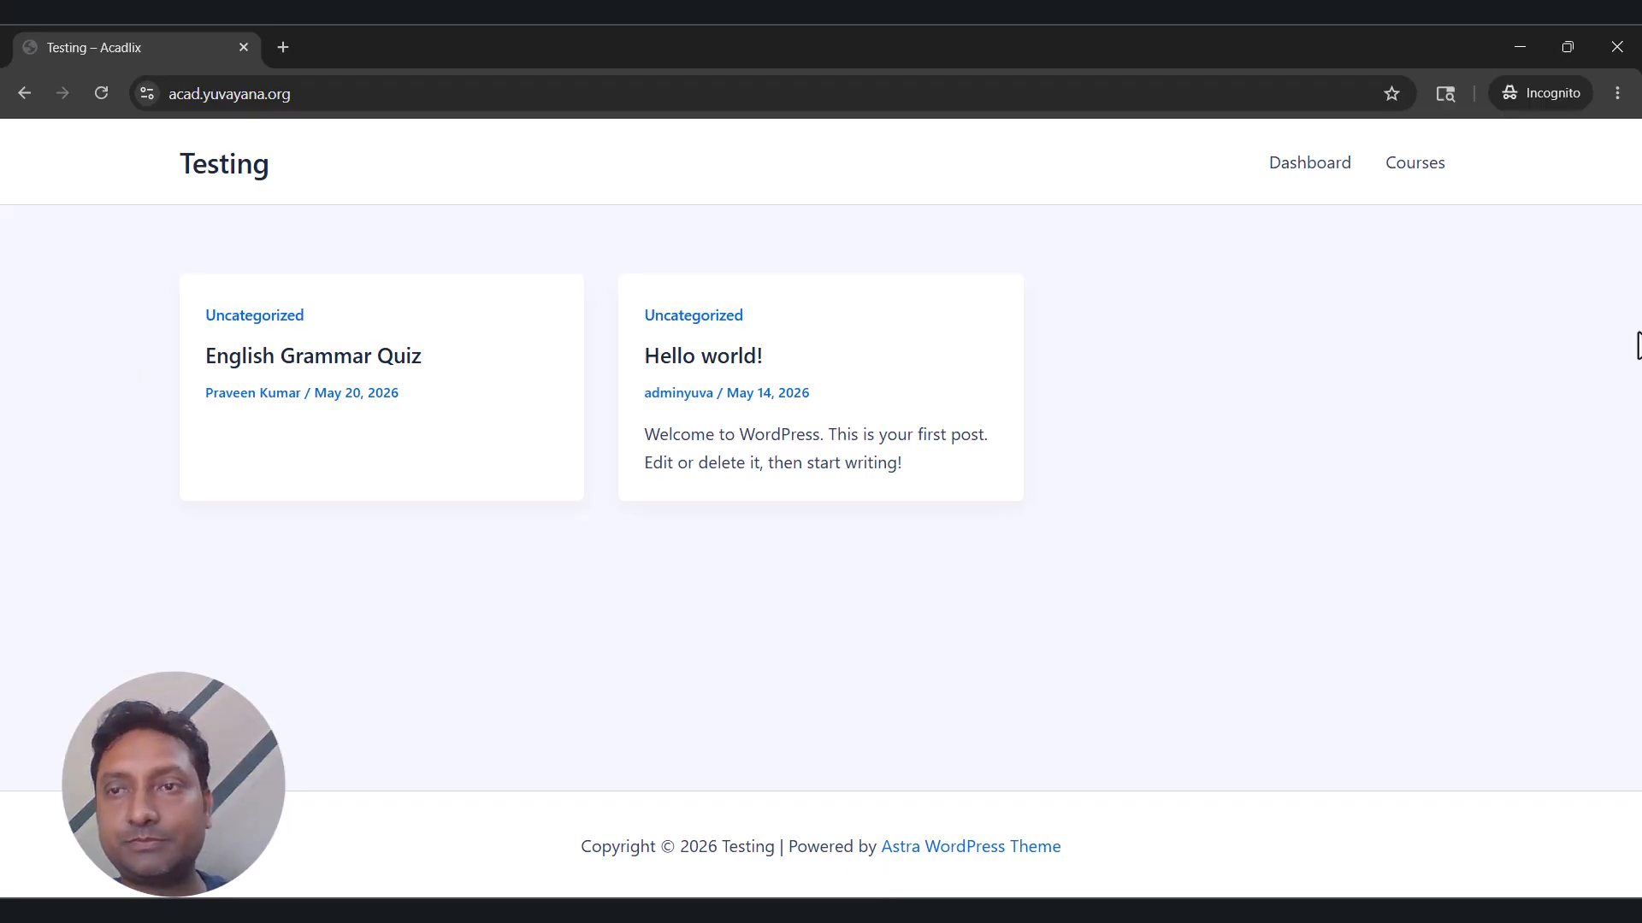
pyautogui.click(1413, 168)
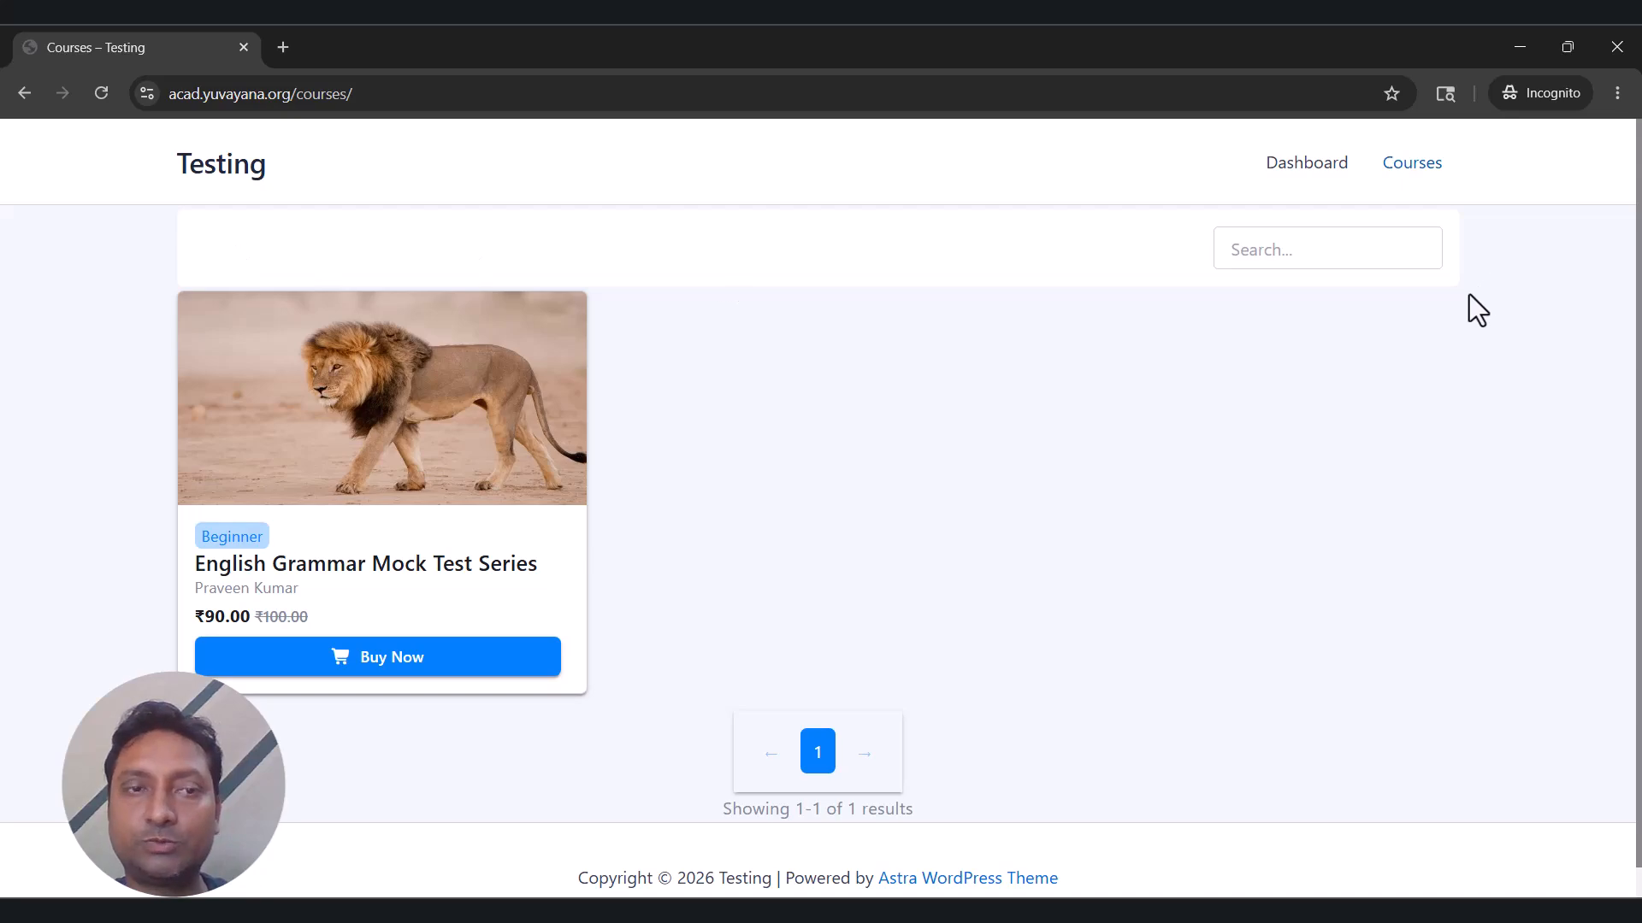
pyautogui.click(443, 492)
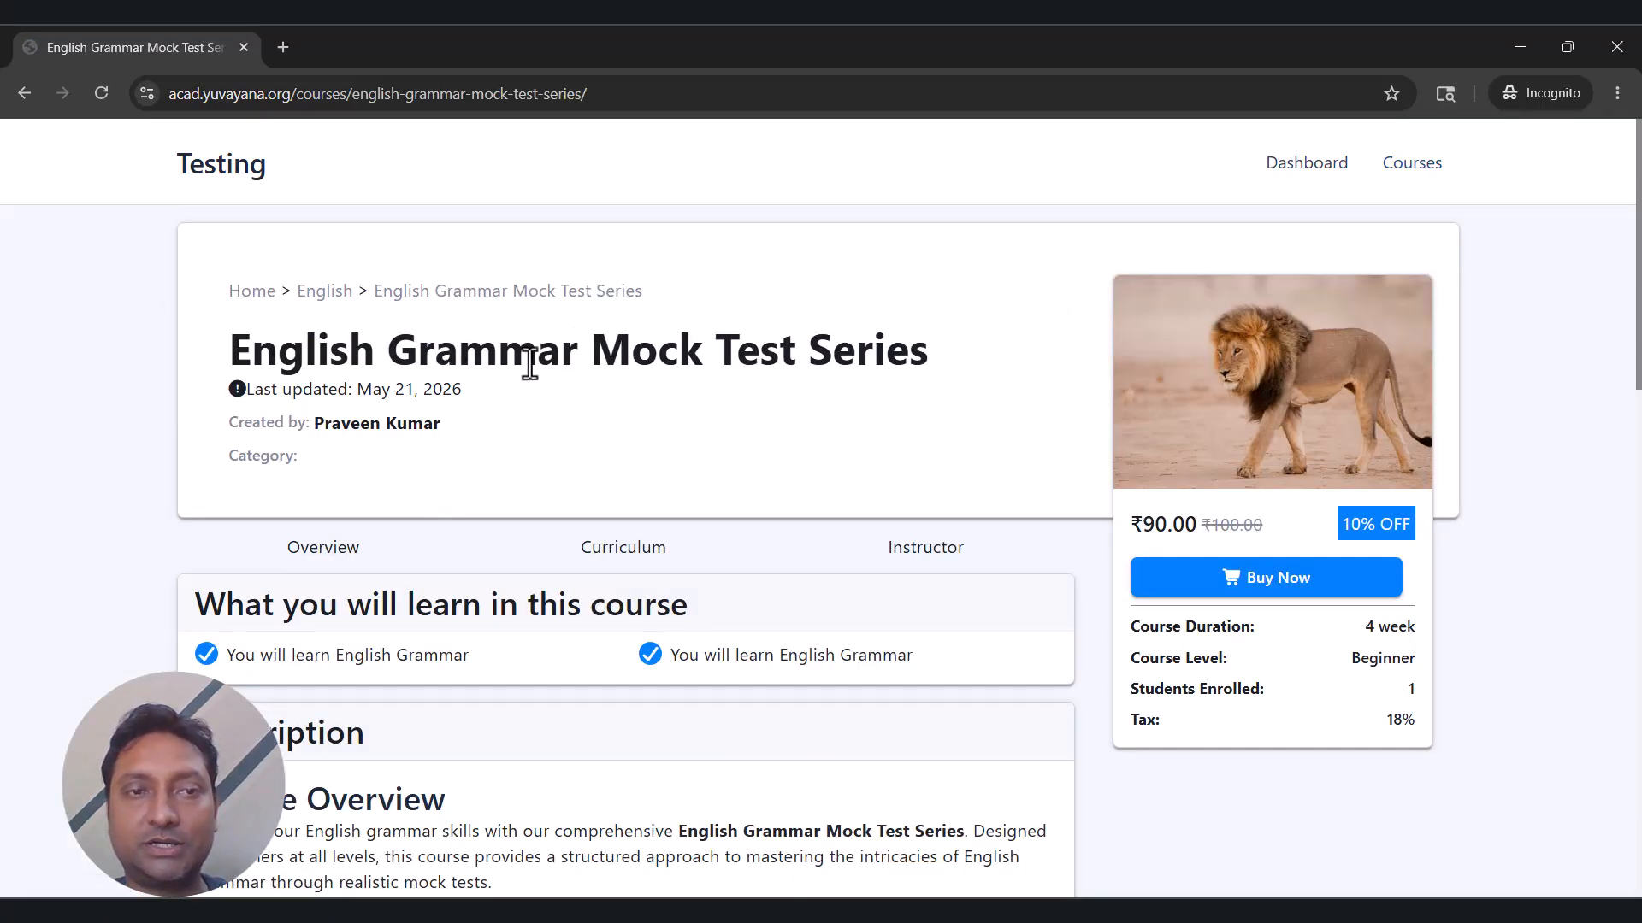
pyautogui.scroll(-2, 930, 361)
pyautogui.scroll(-3, 930, 361)
pyautogui.scroll(5, 926, 362)
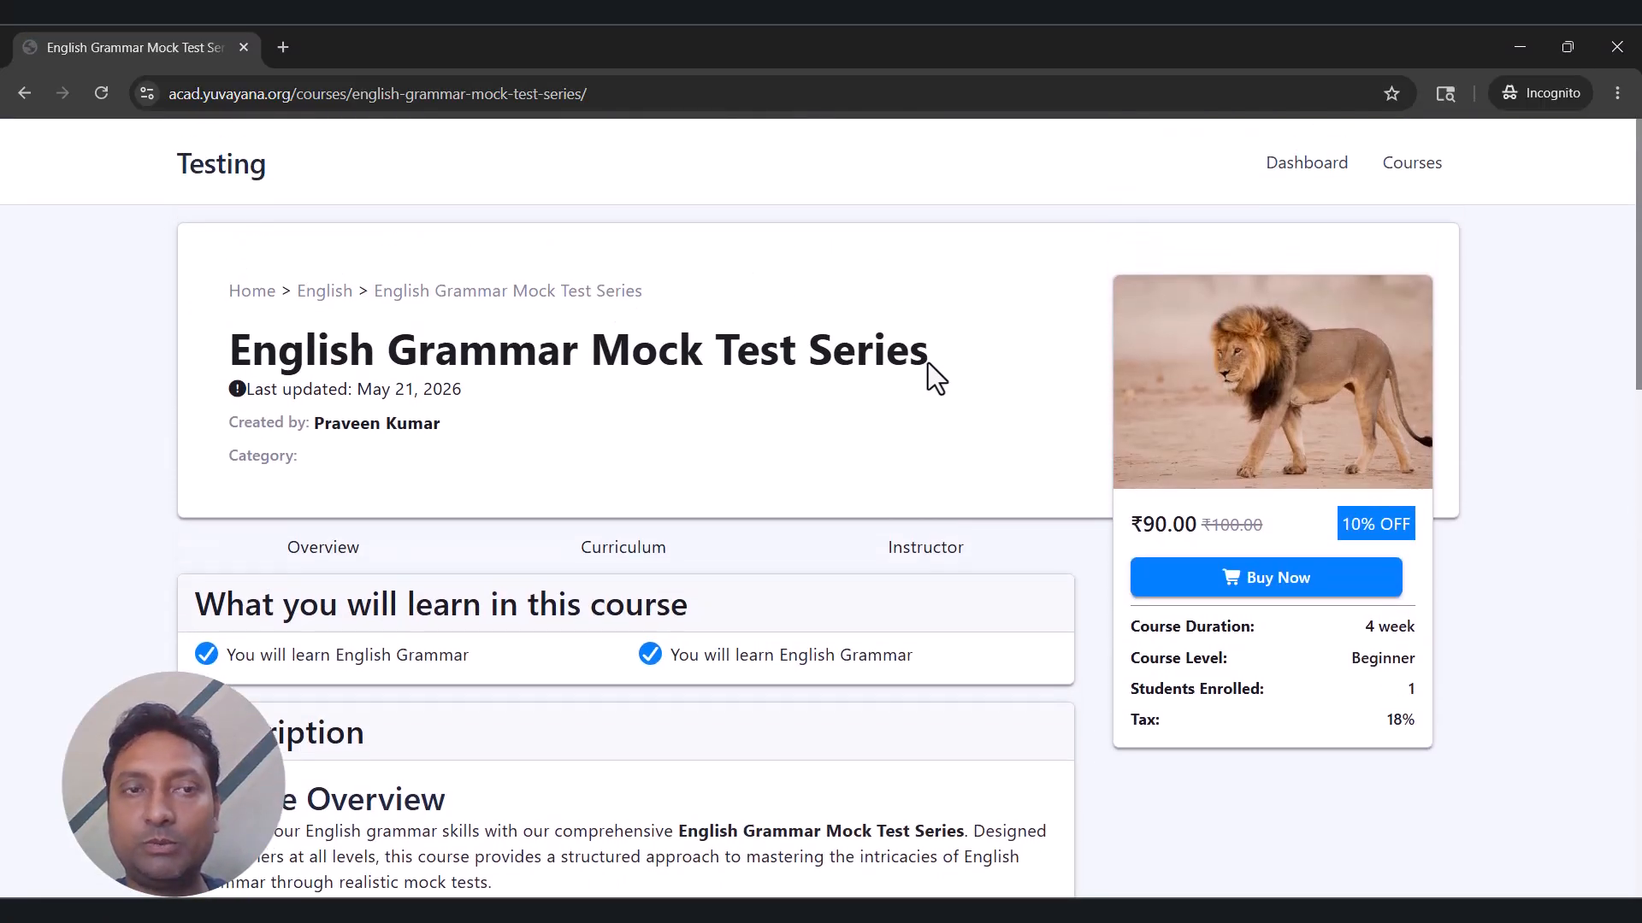
pyautogui.scroll(-5, 927, 363)
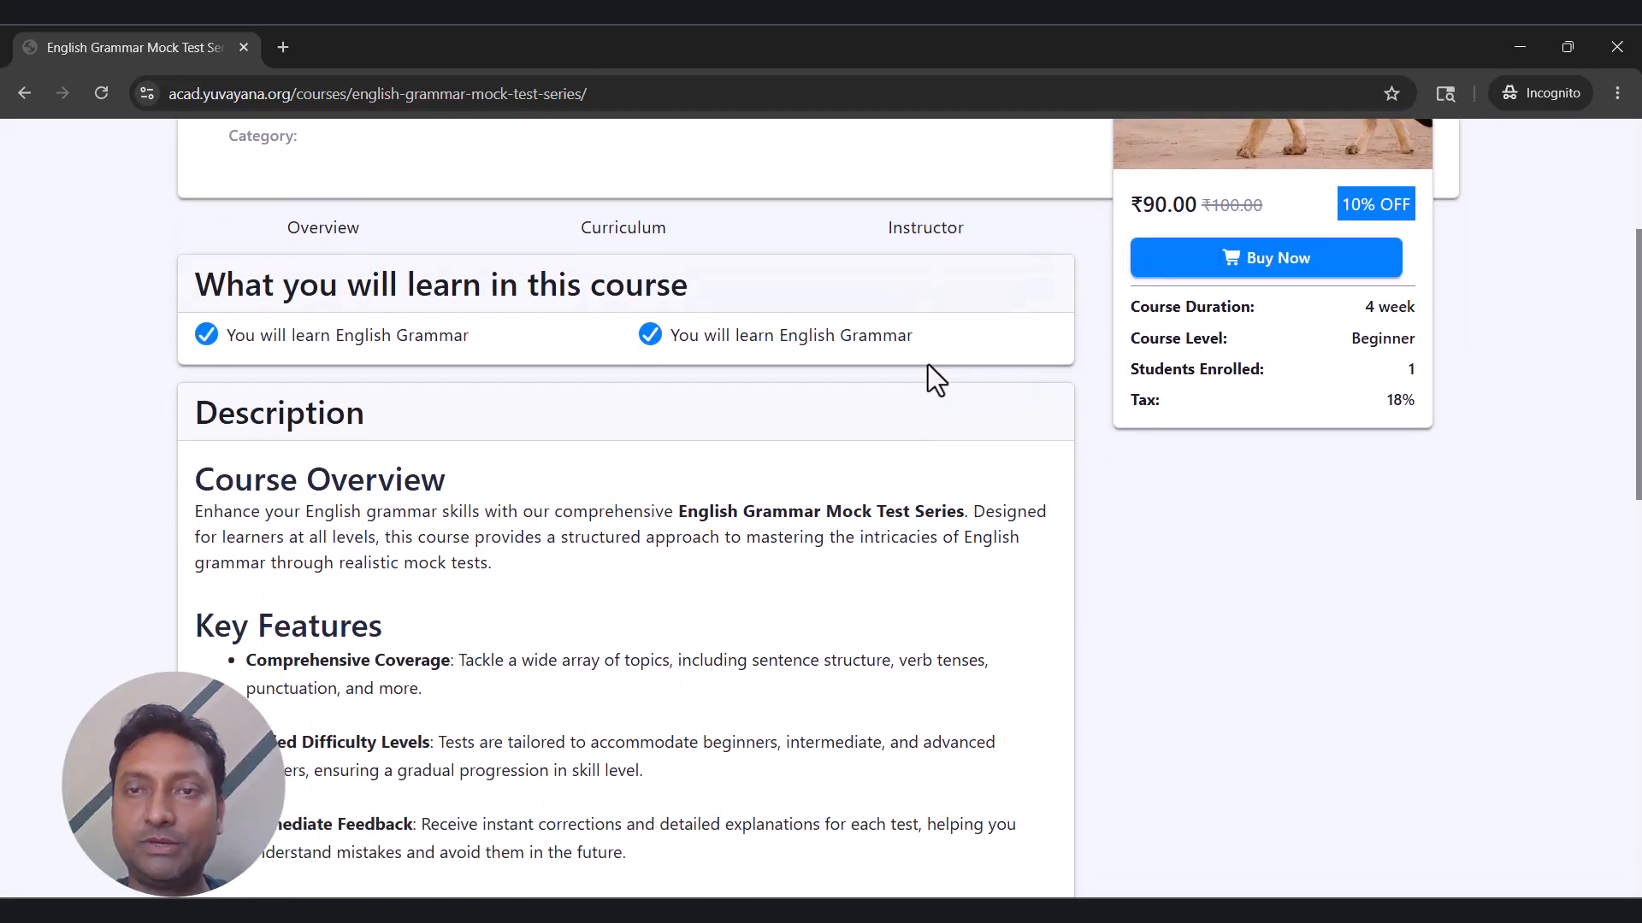
pyautogui.scroll(-5, 927, 364)
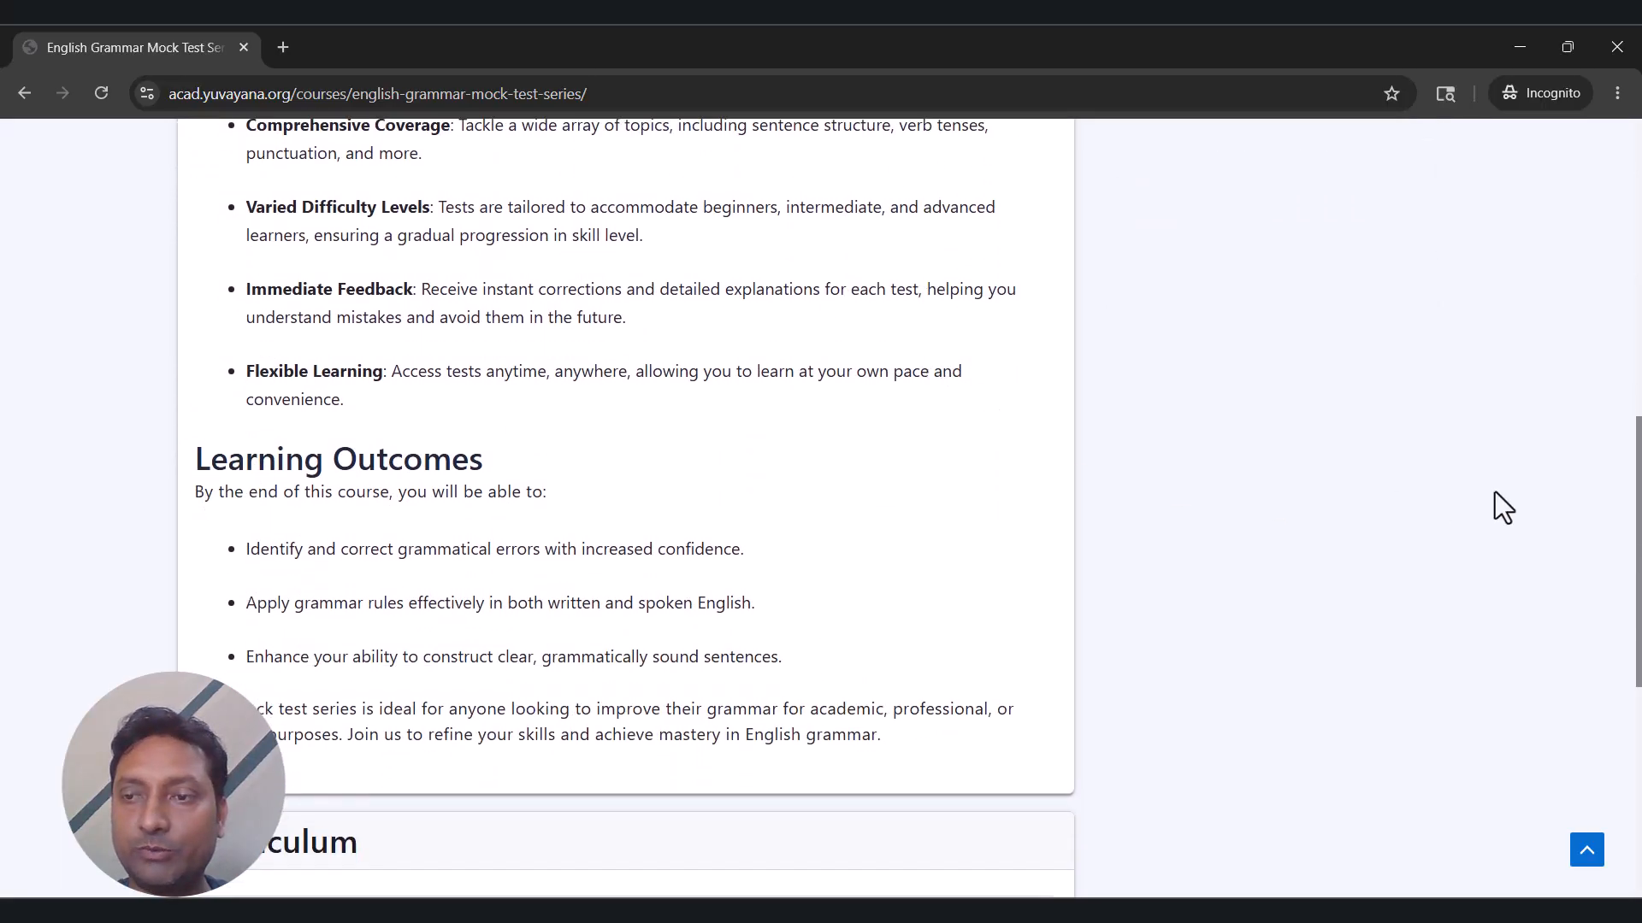
pyautogui.scroll(-2, 1495, 505)
pyautogui.moveTo(1638, 599); pyautogui.dragTo(1638, 280)
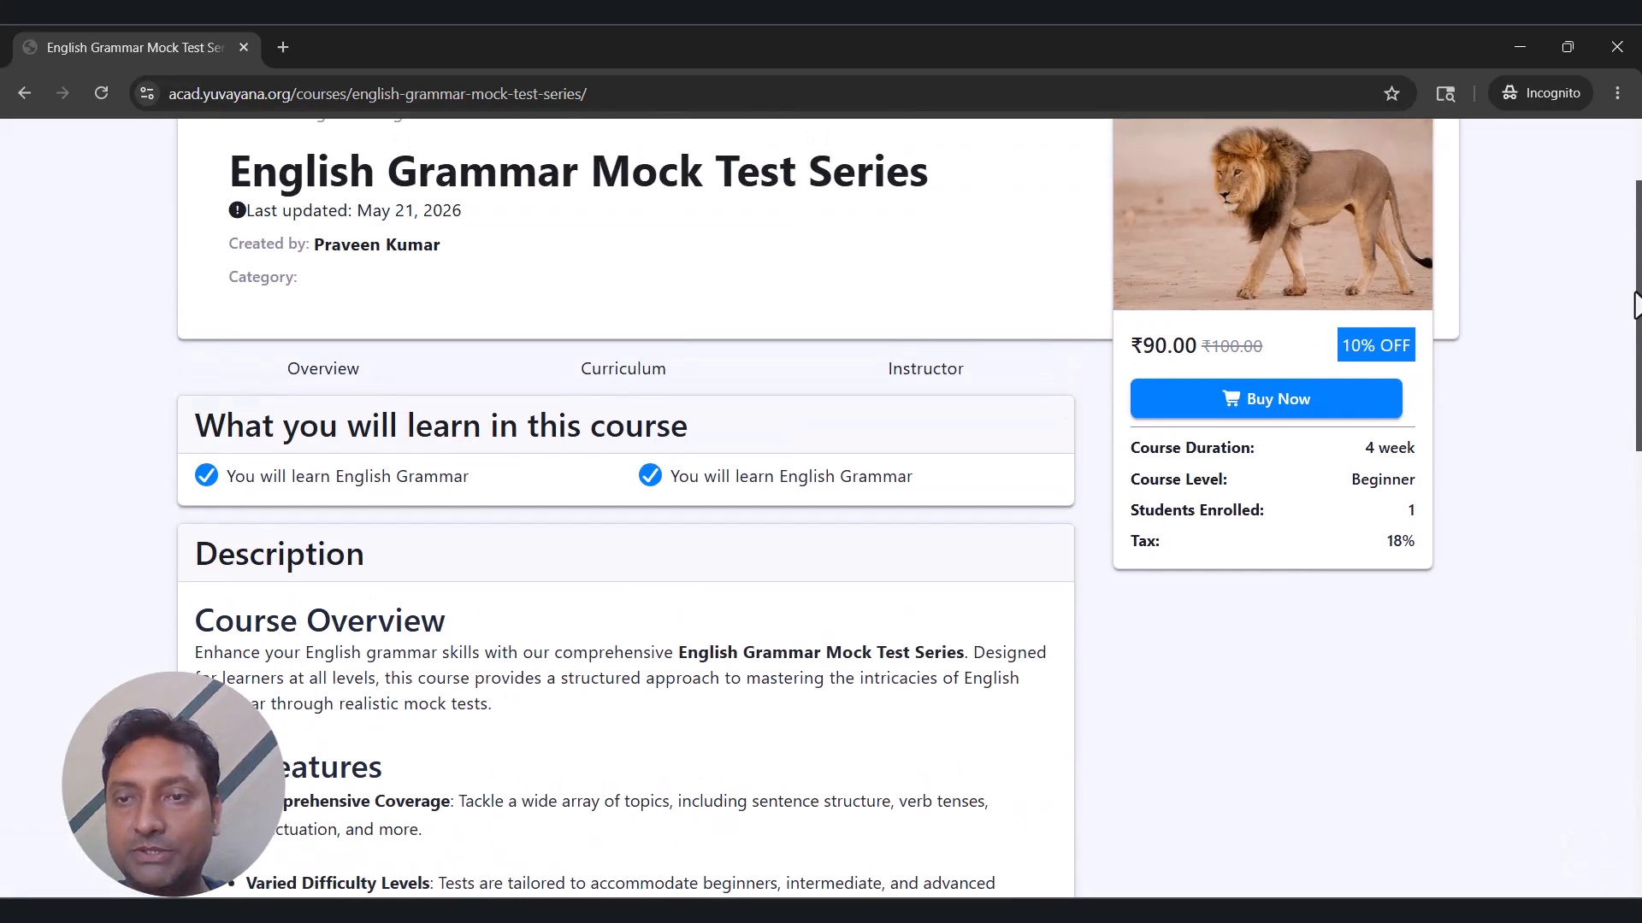
# Start buying the course, switch to the sign-up form, and enter a new student username.
pyautogui.click(1262, 398)
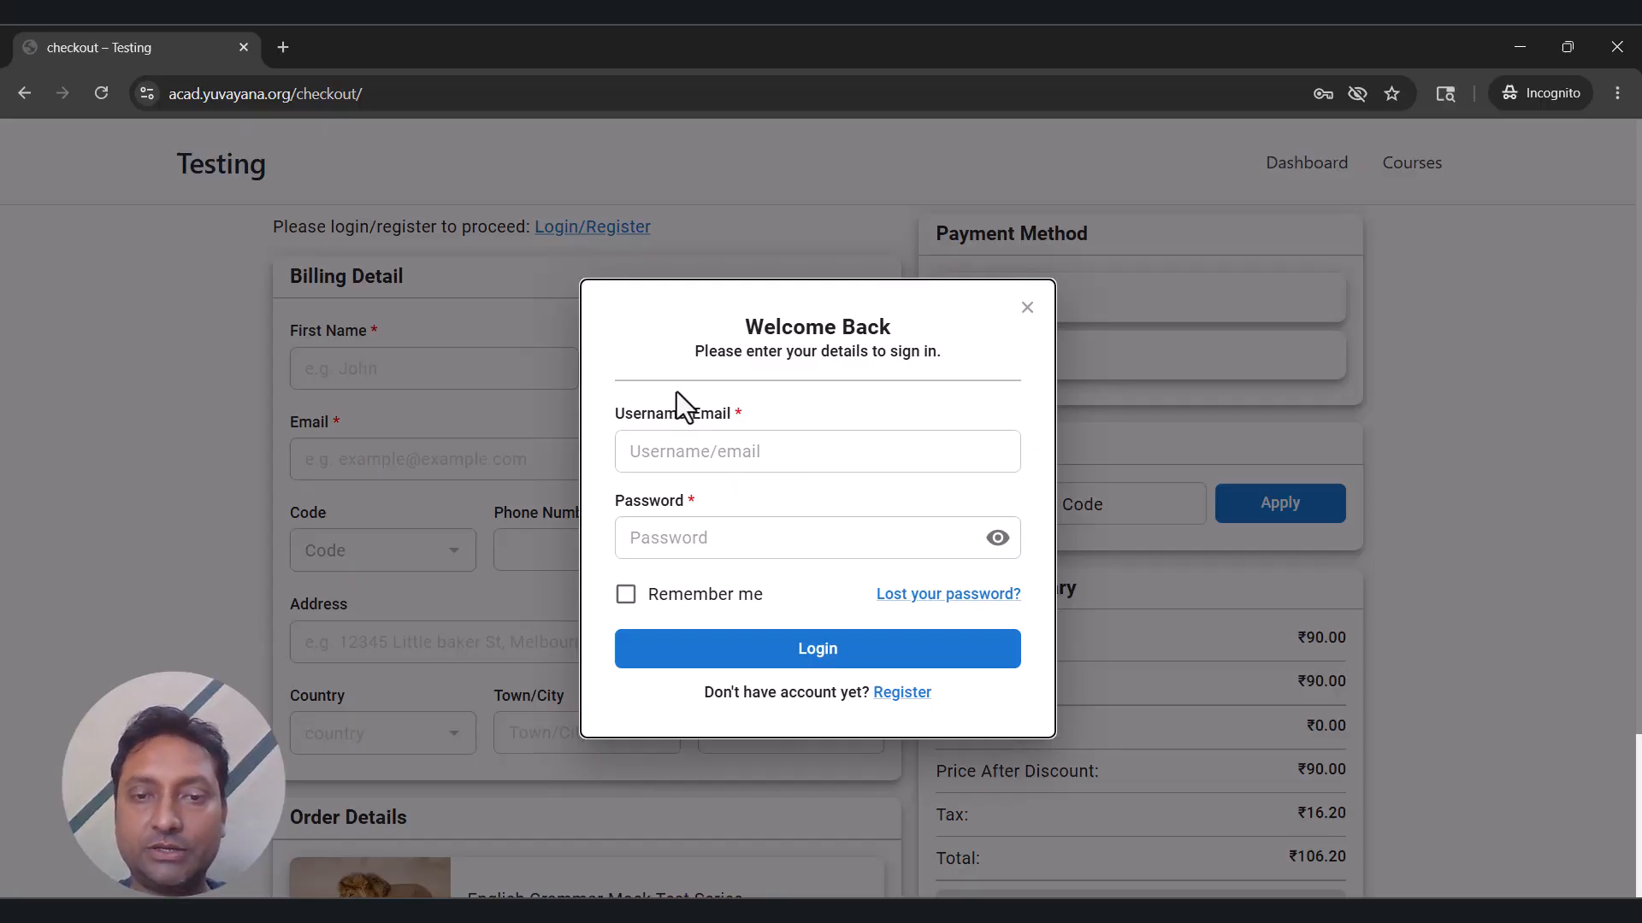
pyautogui.click(895, 692)
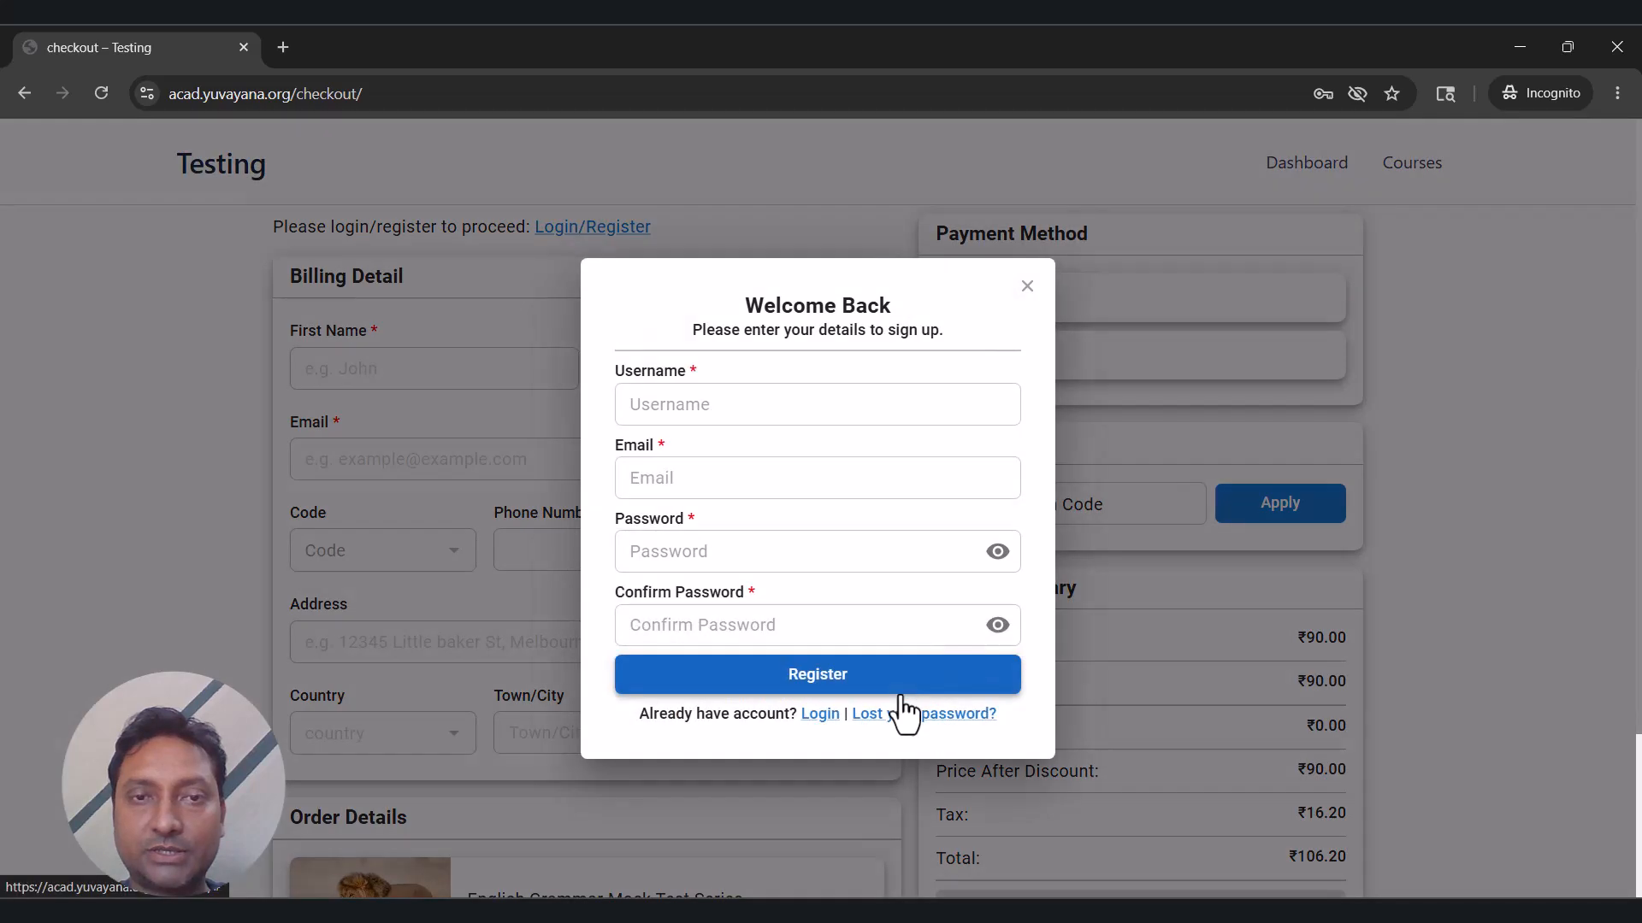
pyautogui.click(829, 411)
pyautogui.write('p')
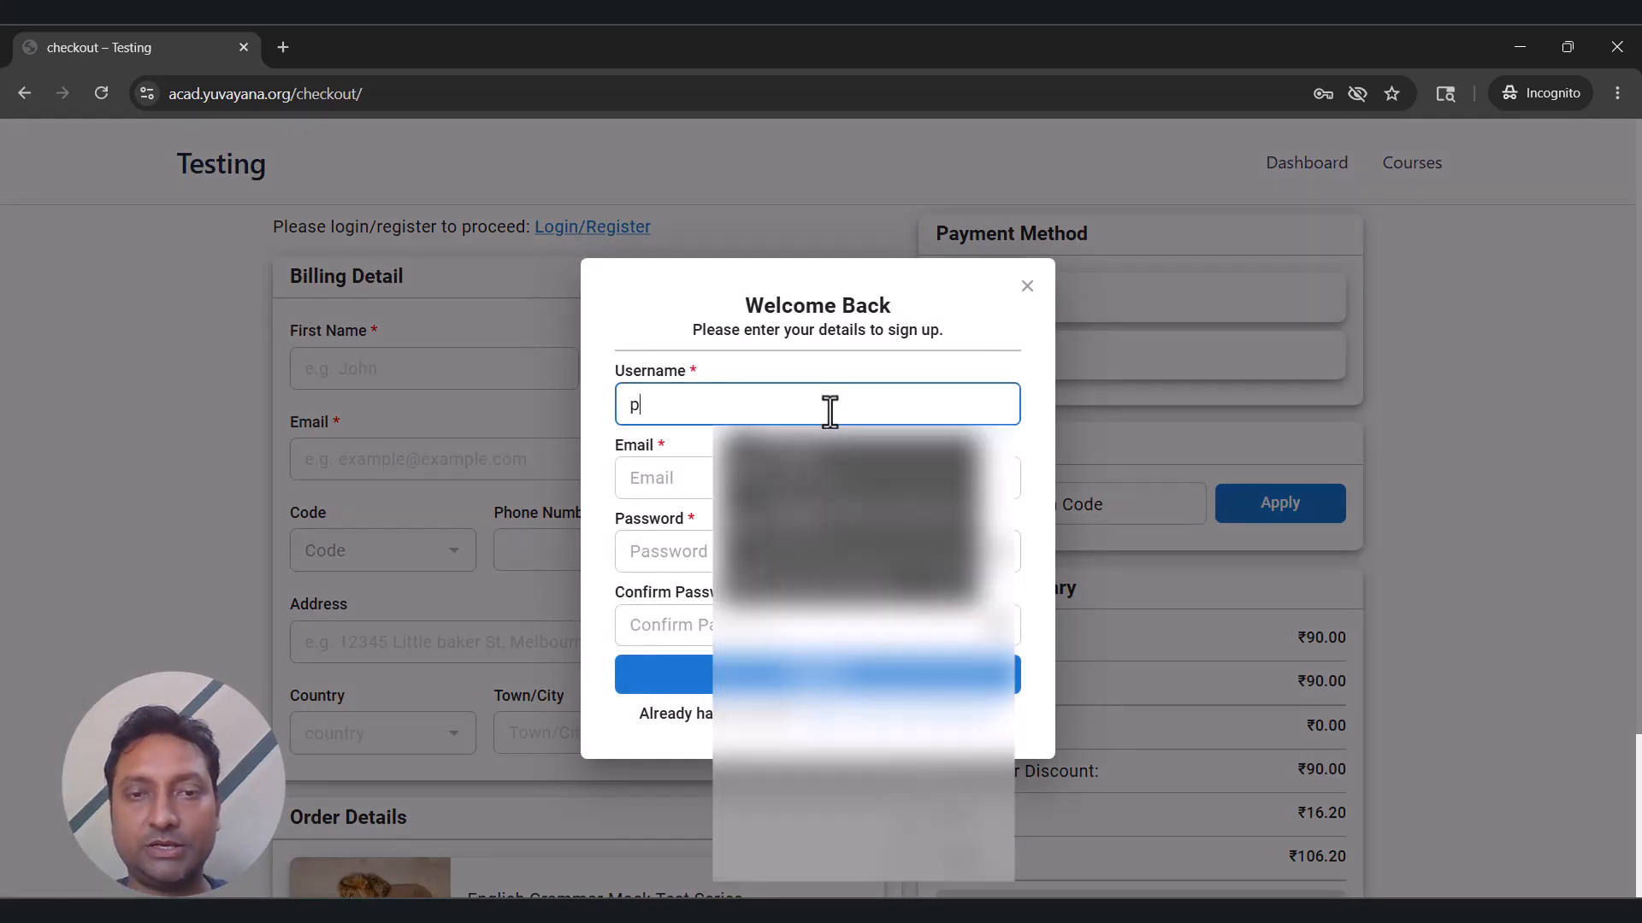
pyautogui.write('raveen')
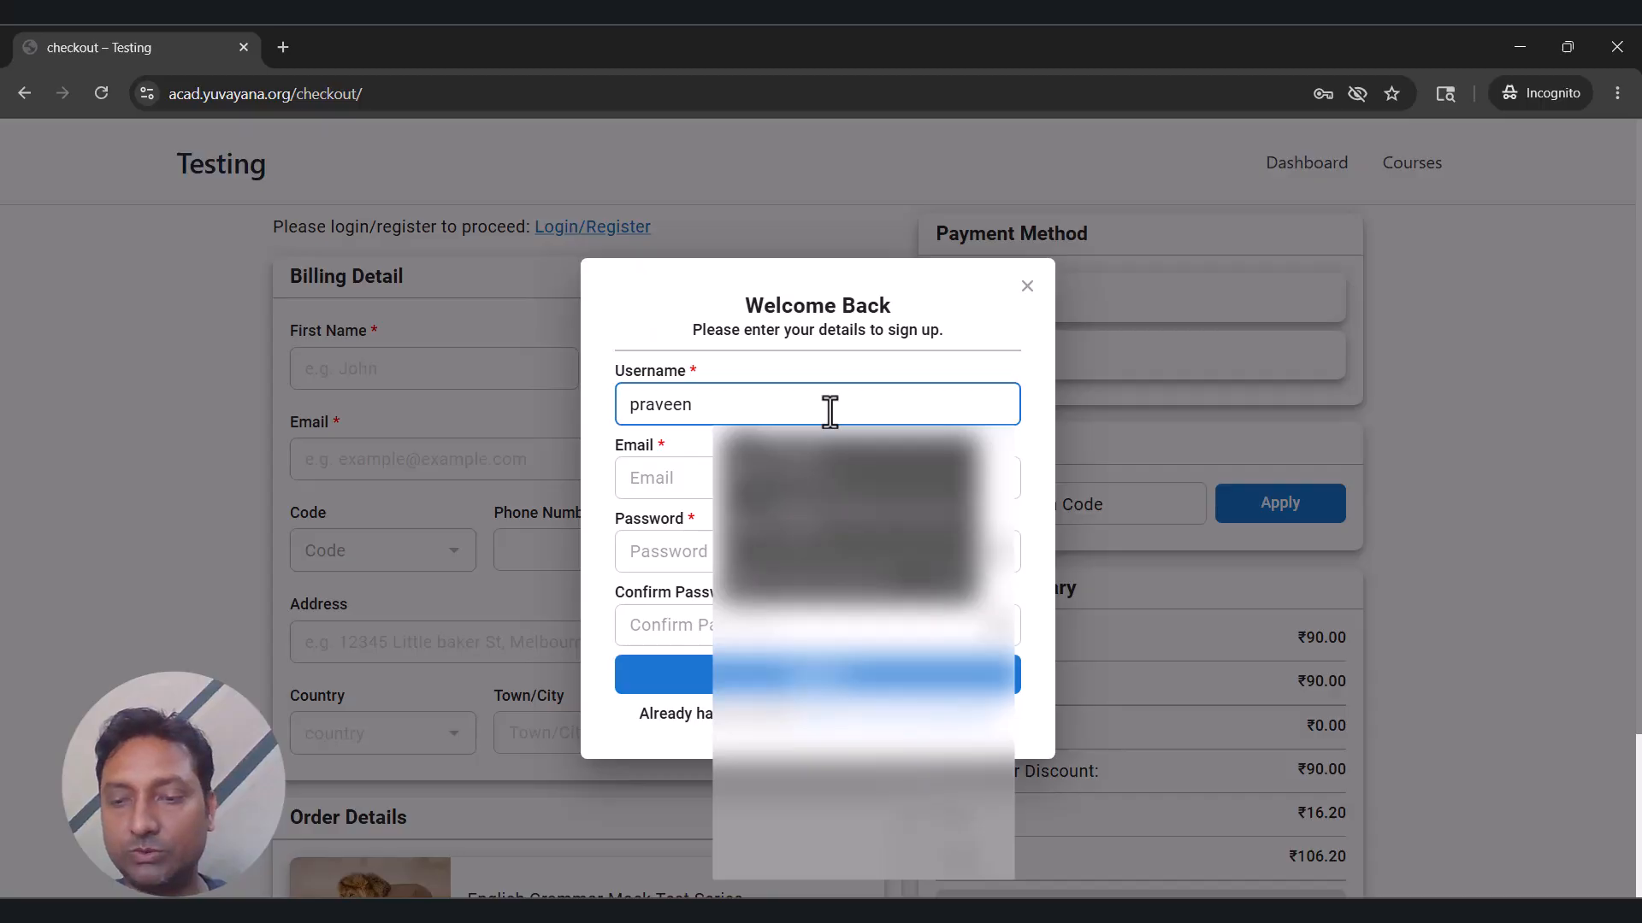
pyautogui.write('2')
# Fill in the e-mail address and matching passwords, then submit the registration.
pyautogui.click(826, 478)
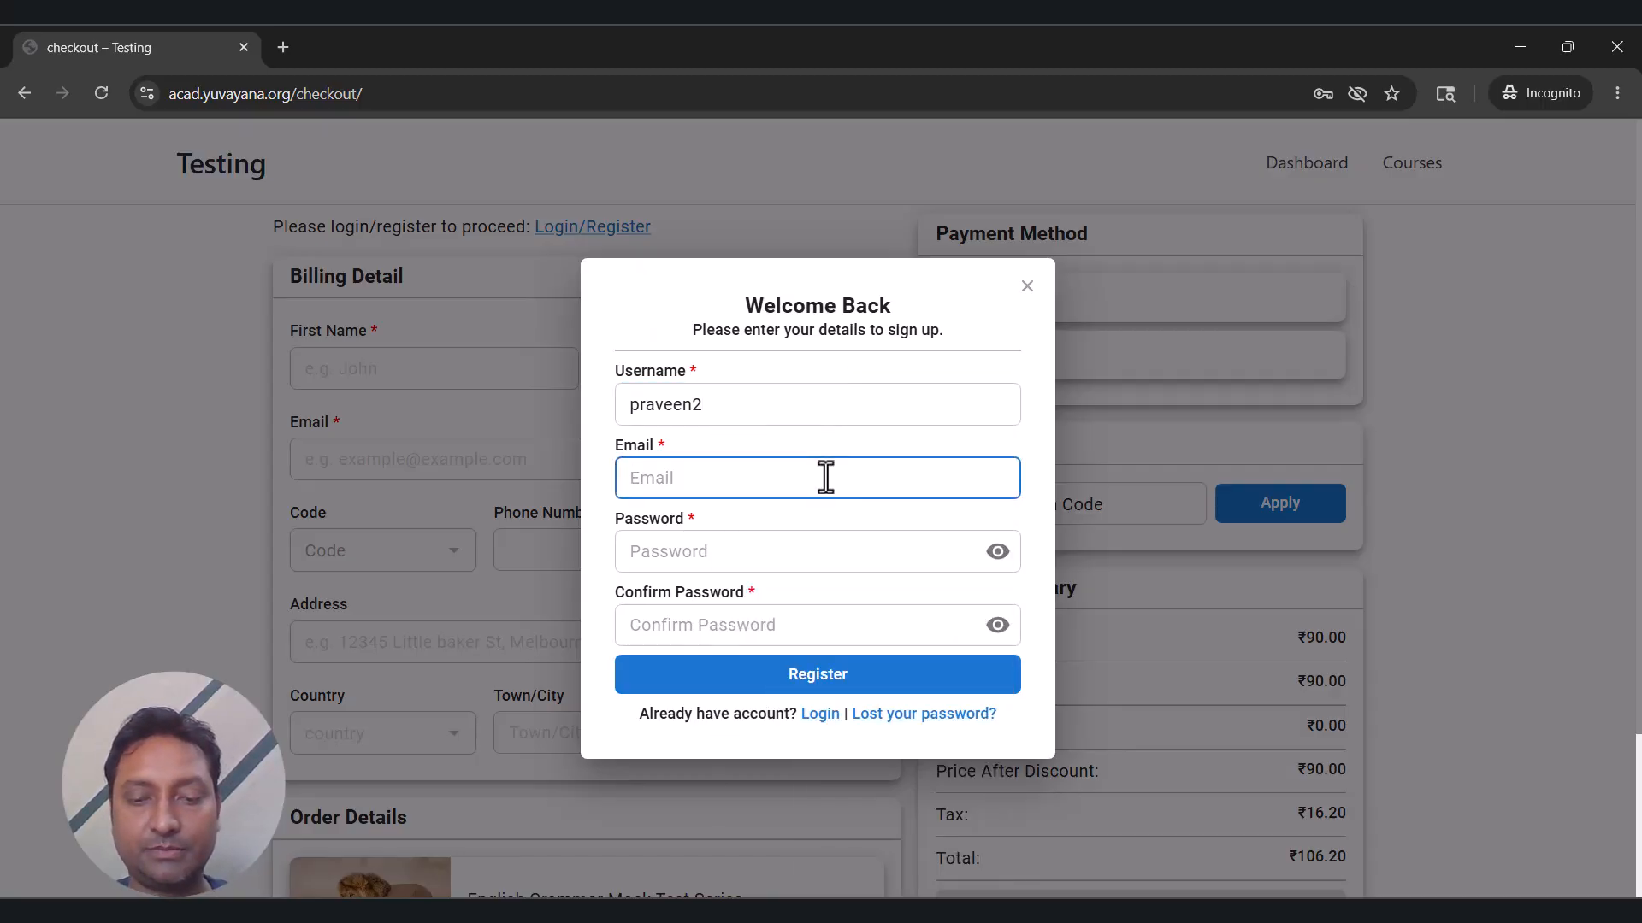
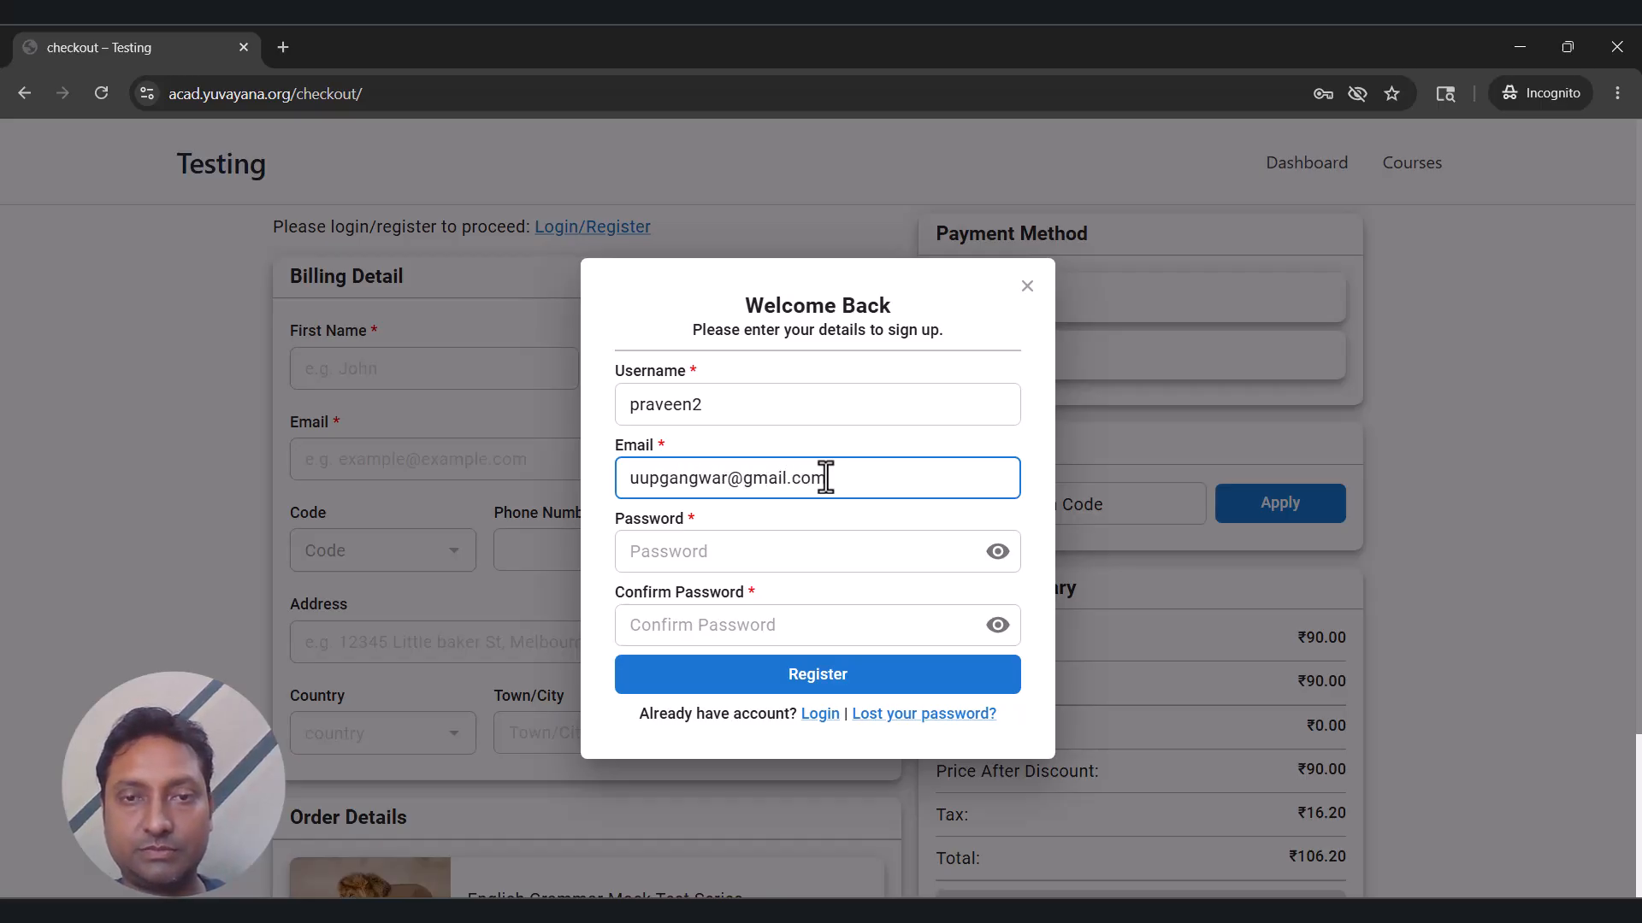
pyautogui.press('Tab')
pyautogui.write('••')
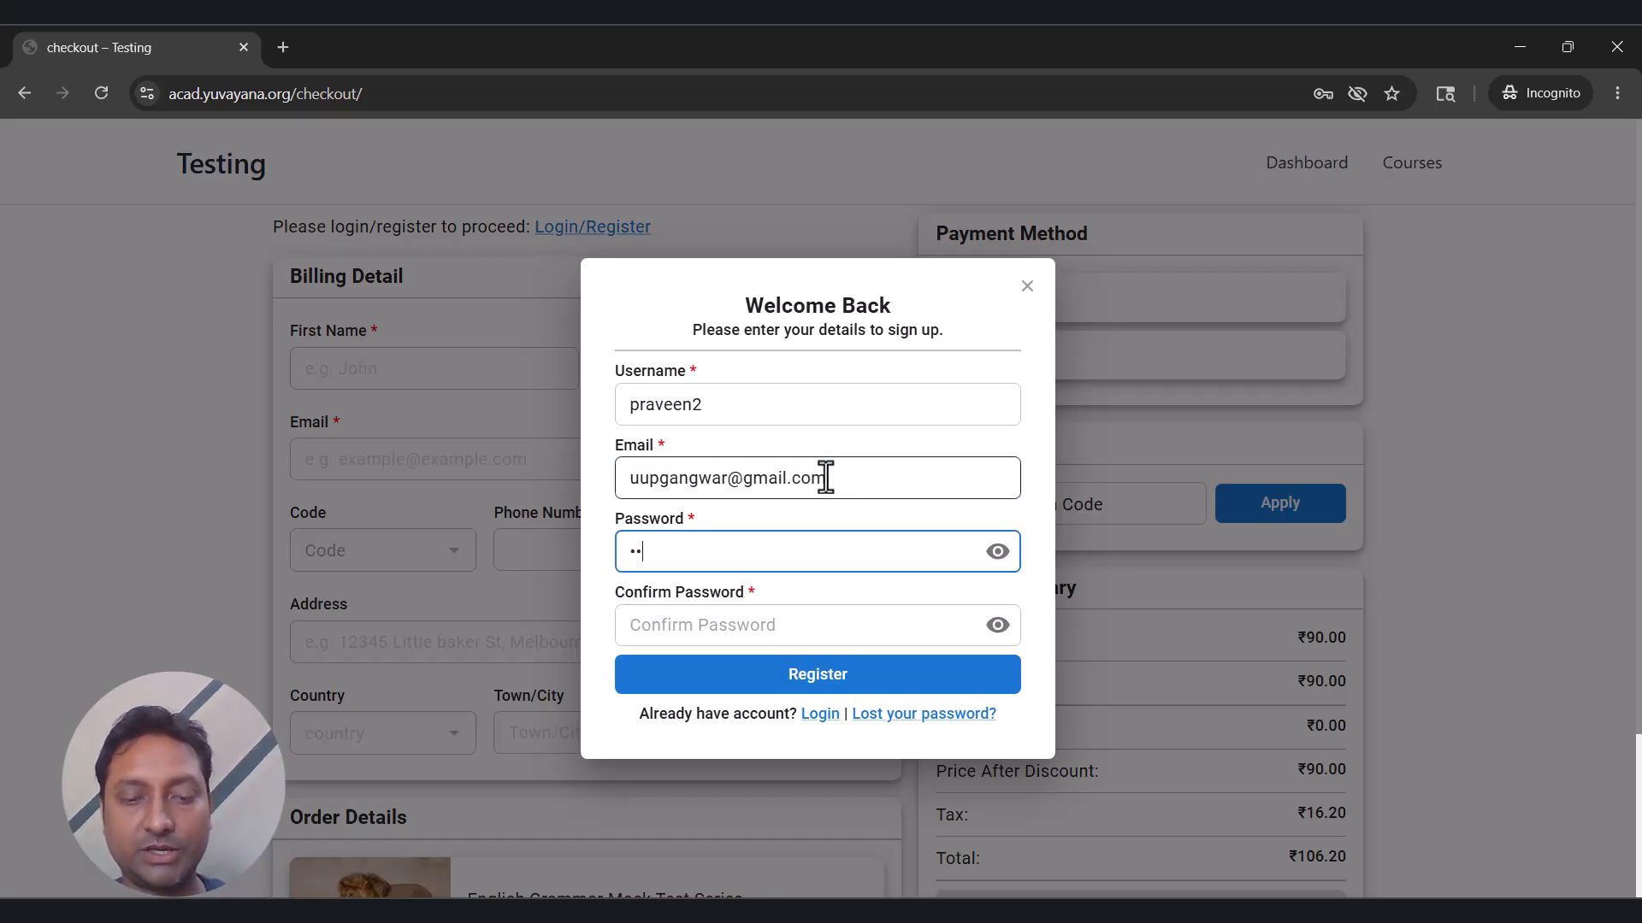
pyautogui.write('••••••••')
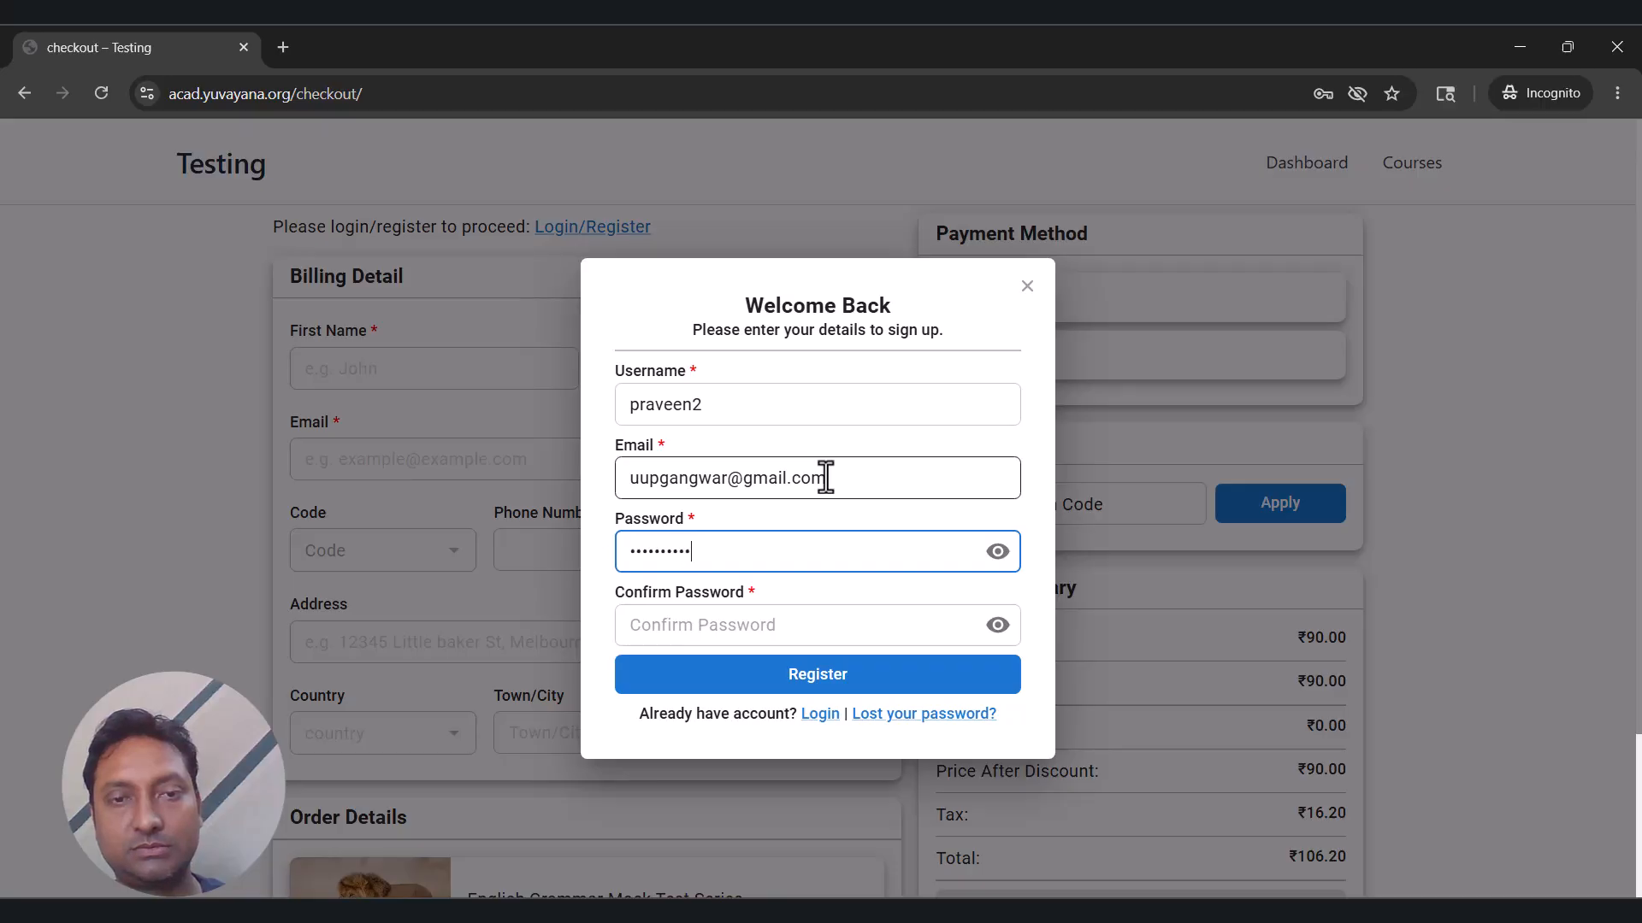
pyautogui.press('Tab')
pyautogui.write('•')
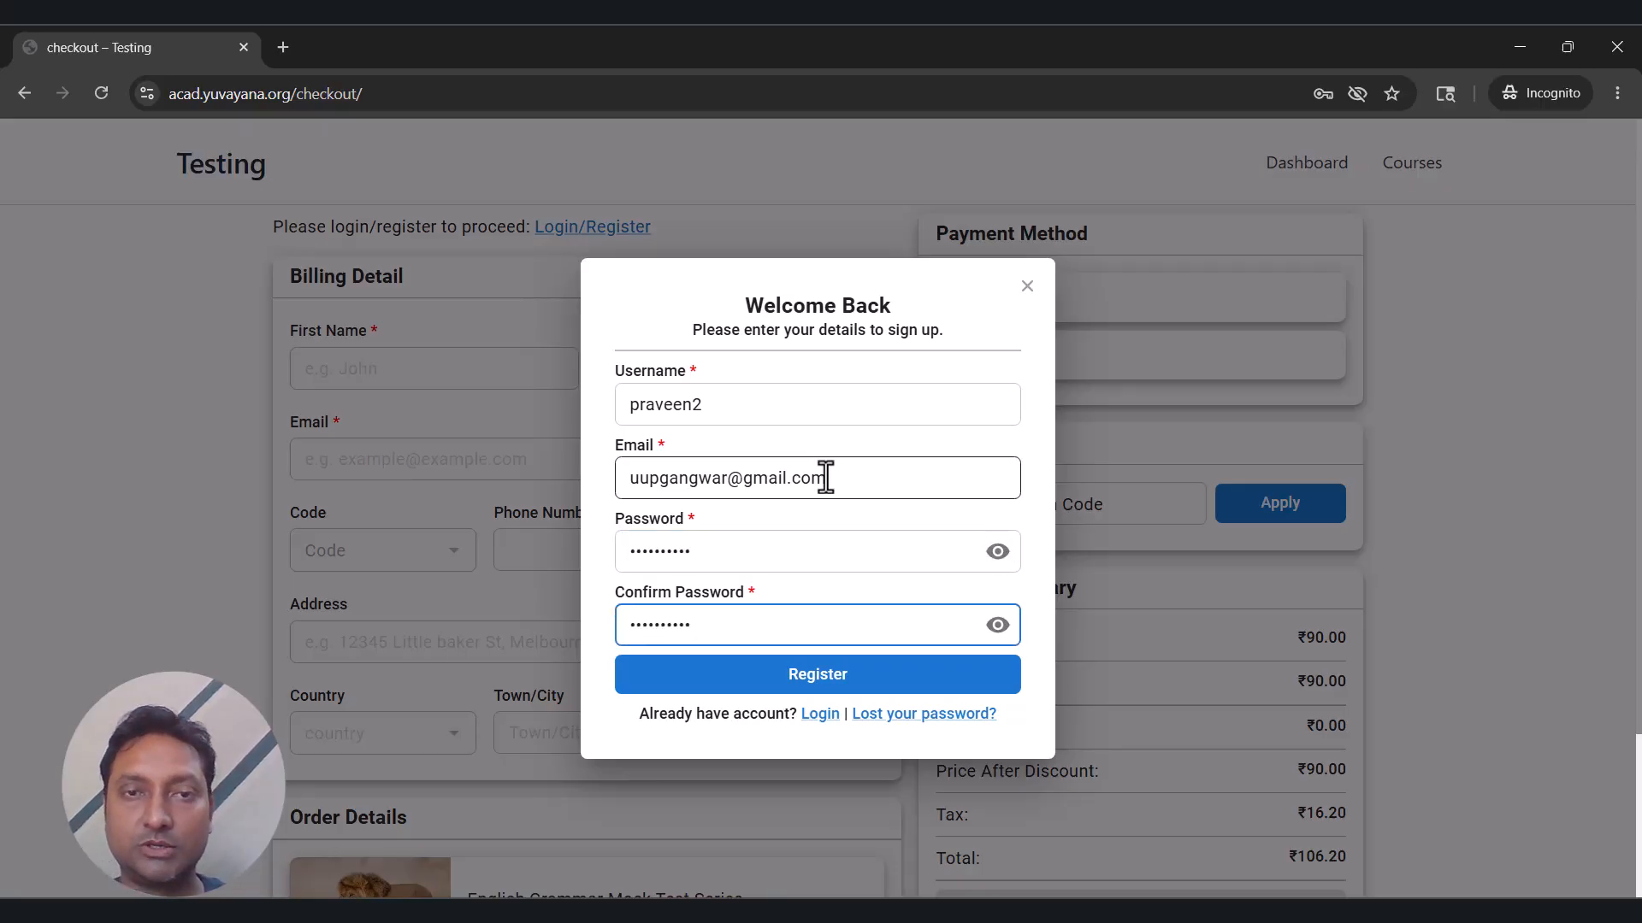
pyautogui.click(850, 684)
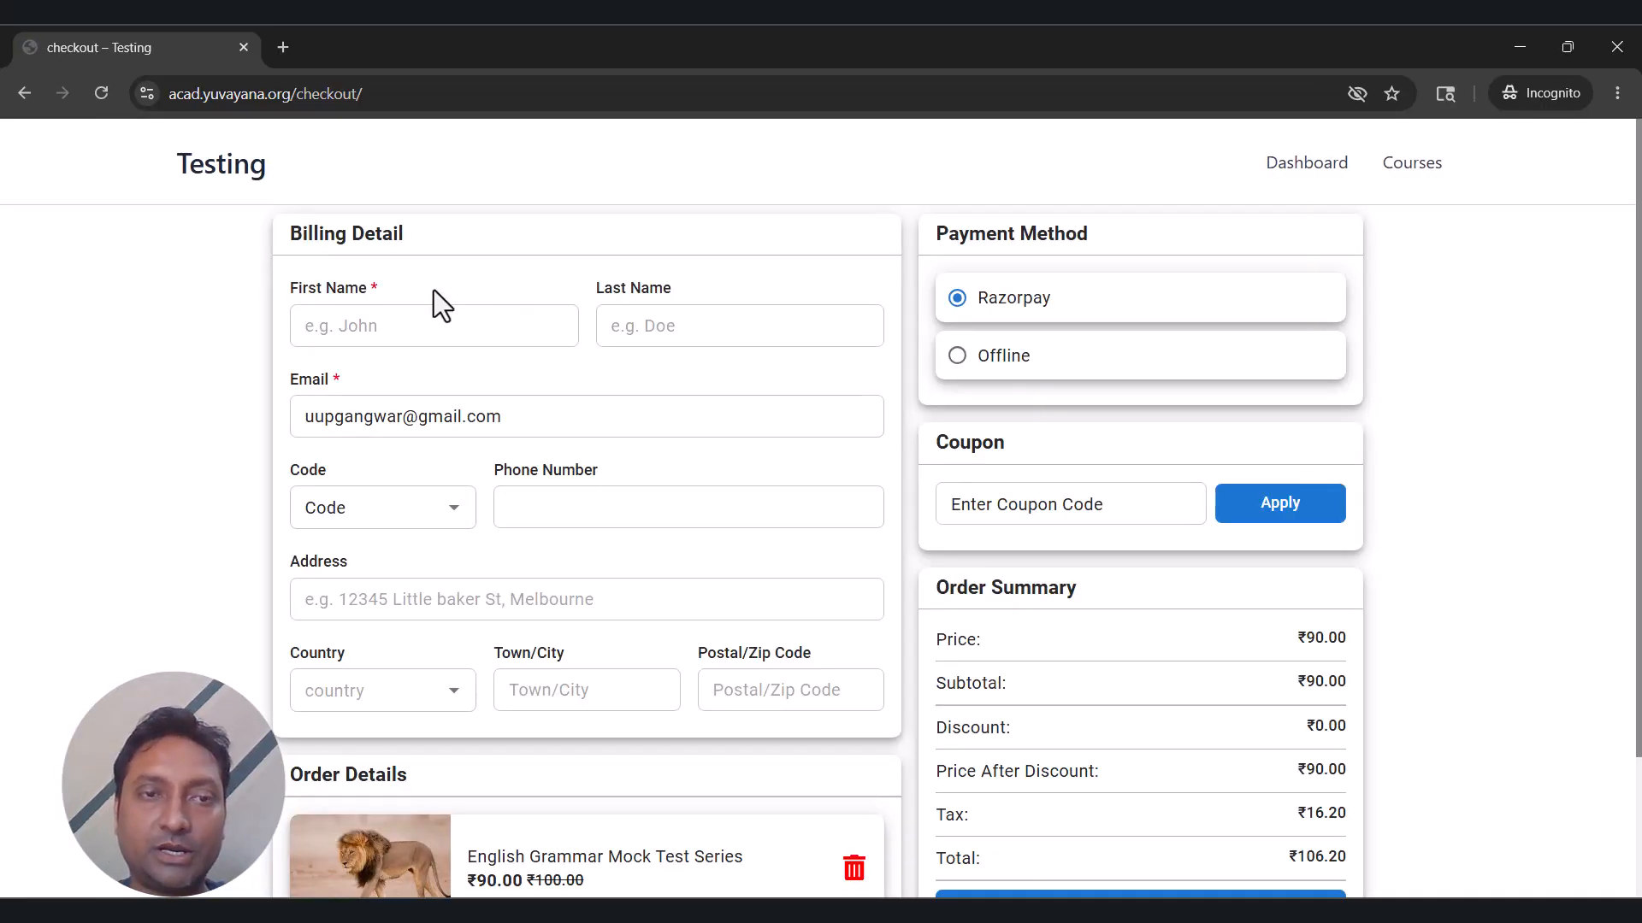
# Enter the student's first and last name in Billing Detail and check out via Razorpay for ₹106.20.
pyautogui.scroll(-2, 849, 359)
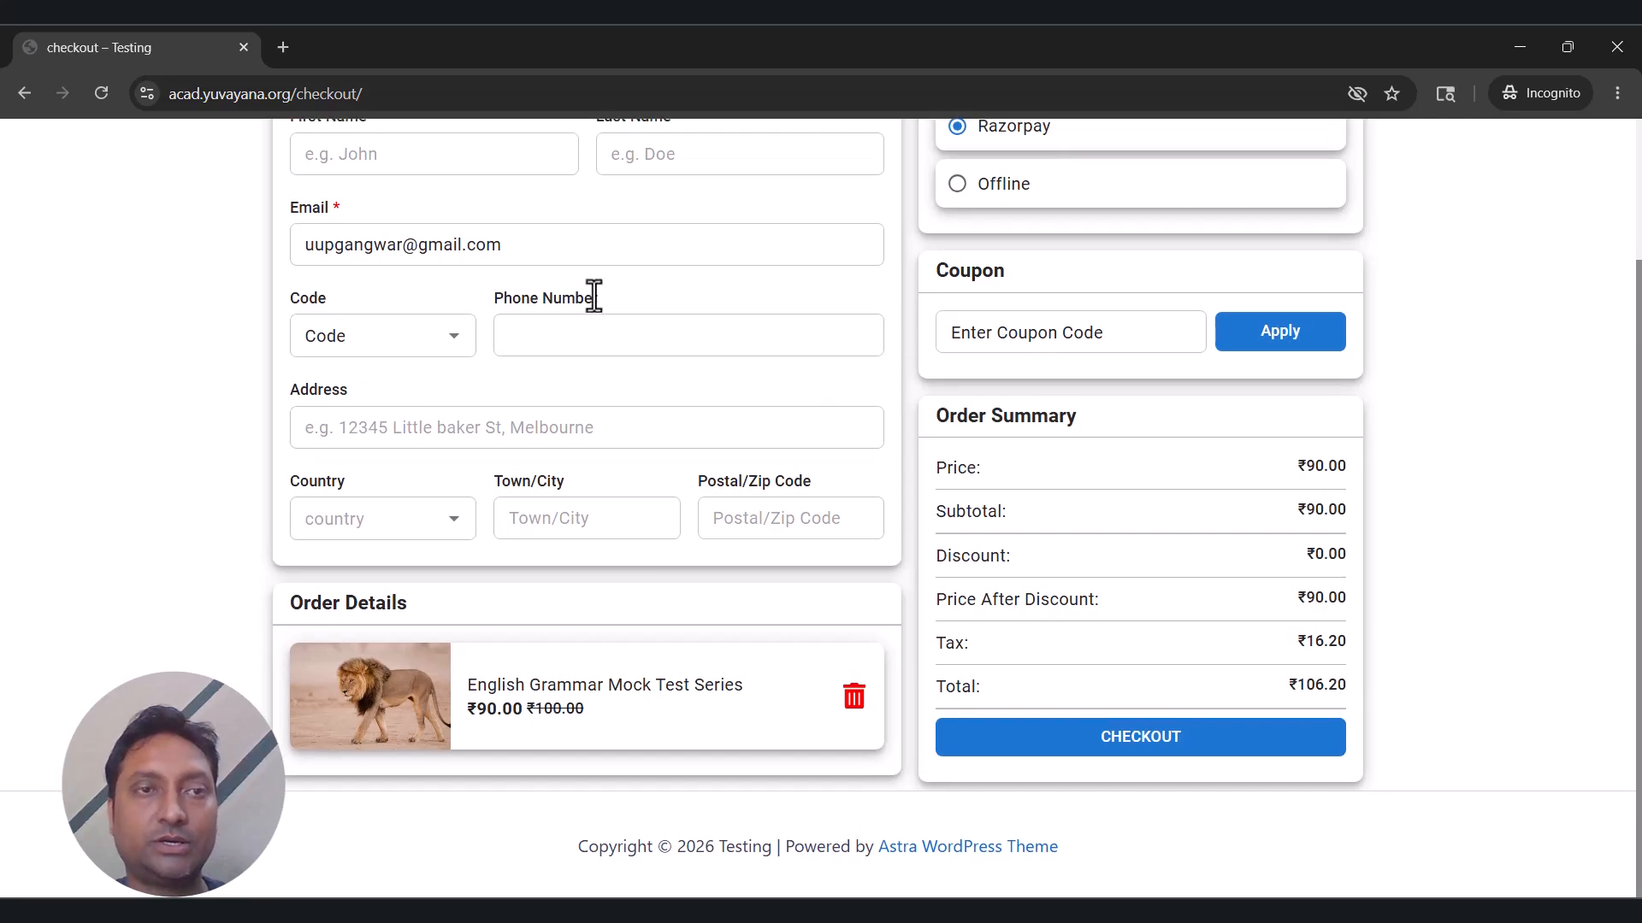
pyautogui.scroll(1, 590, 295)
pyautogui.click(462, 262)
pyautogui.write('Pra')
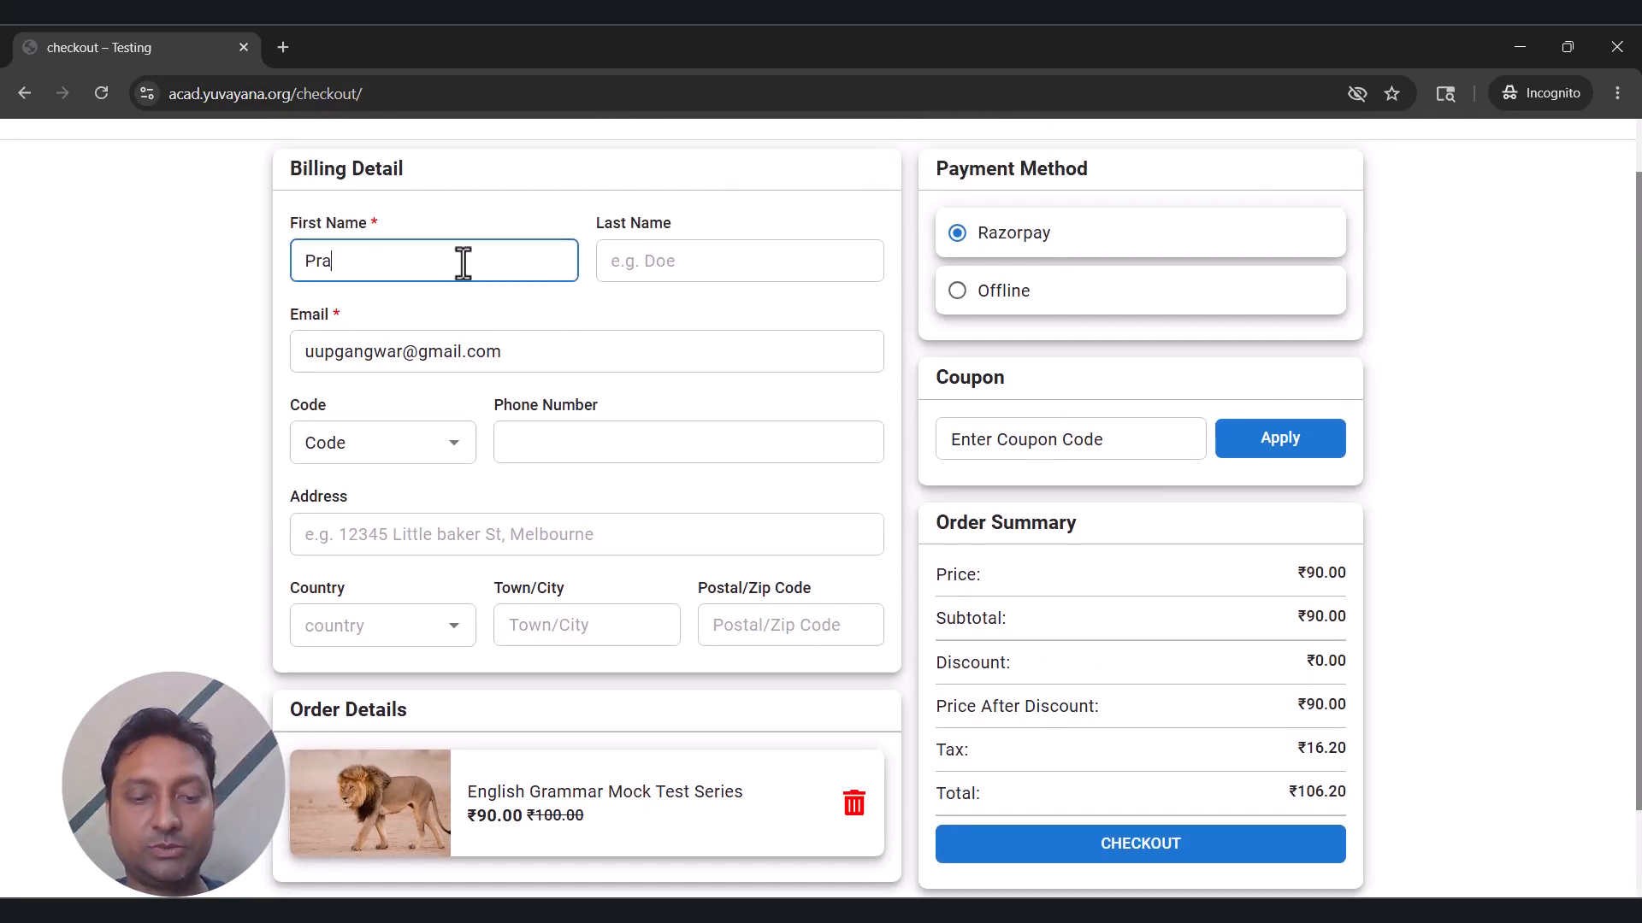
pyautogui.write('veen')
pyautogui.press('Tab')
pyautogui.write('Stu')
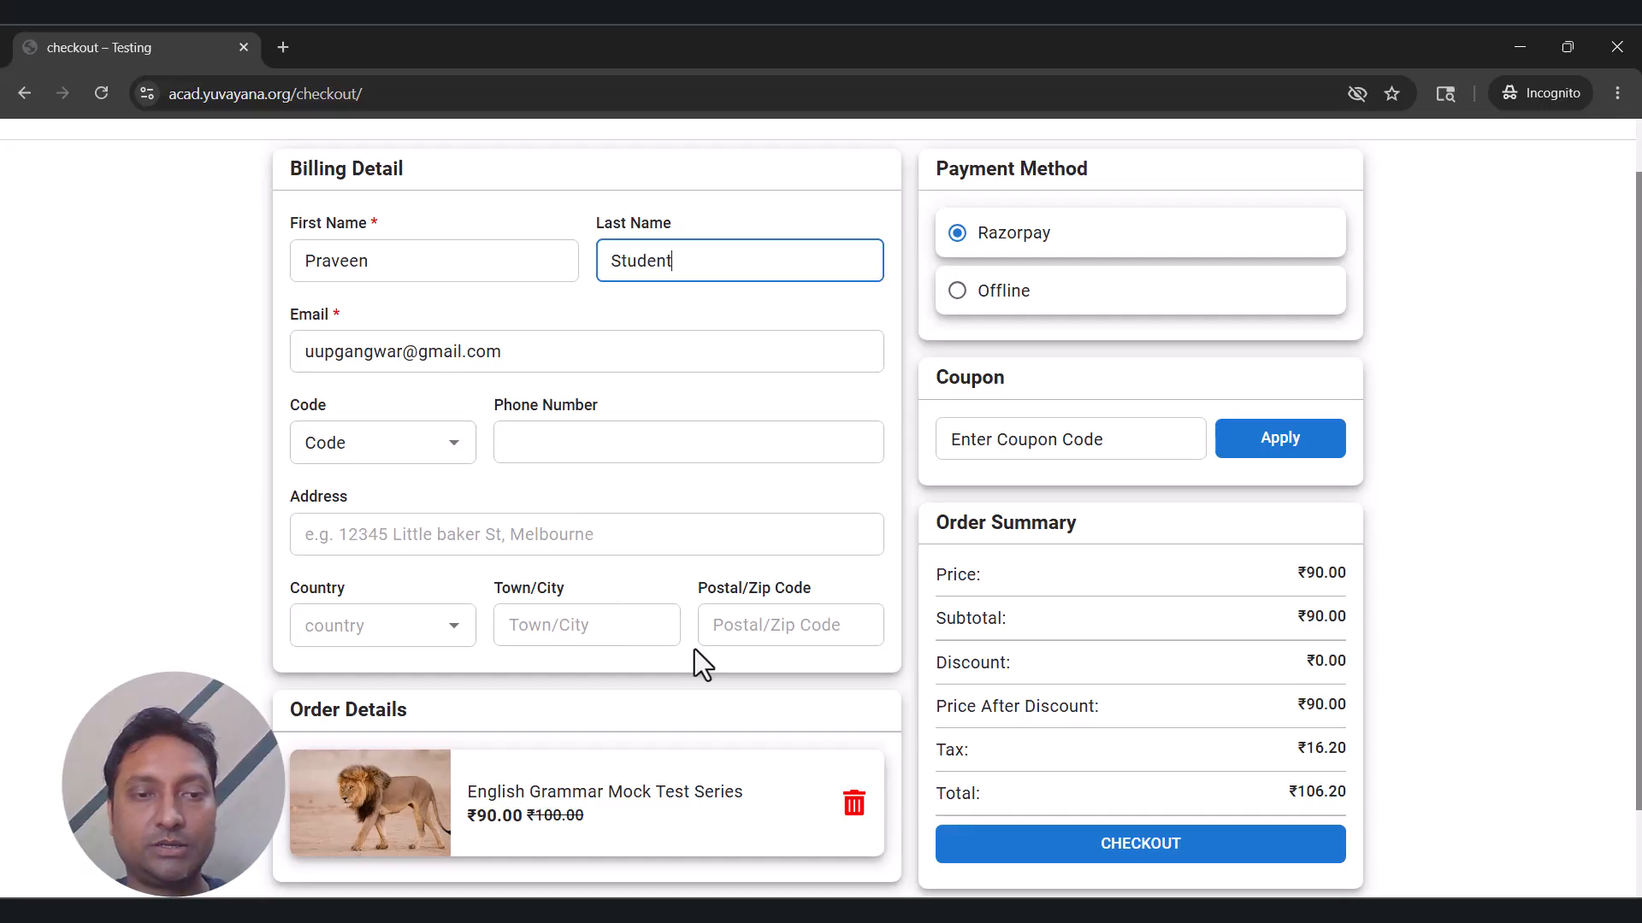
pyautogui.scroll(-1, 700, 649)
pyautogui.scroll(1, 757, 603)
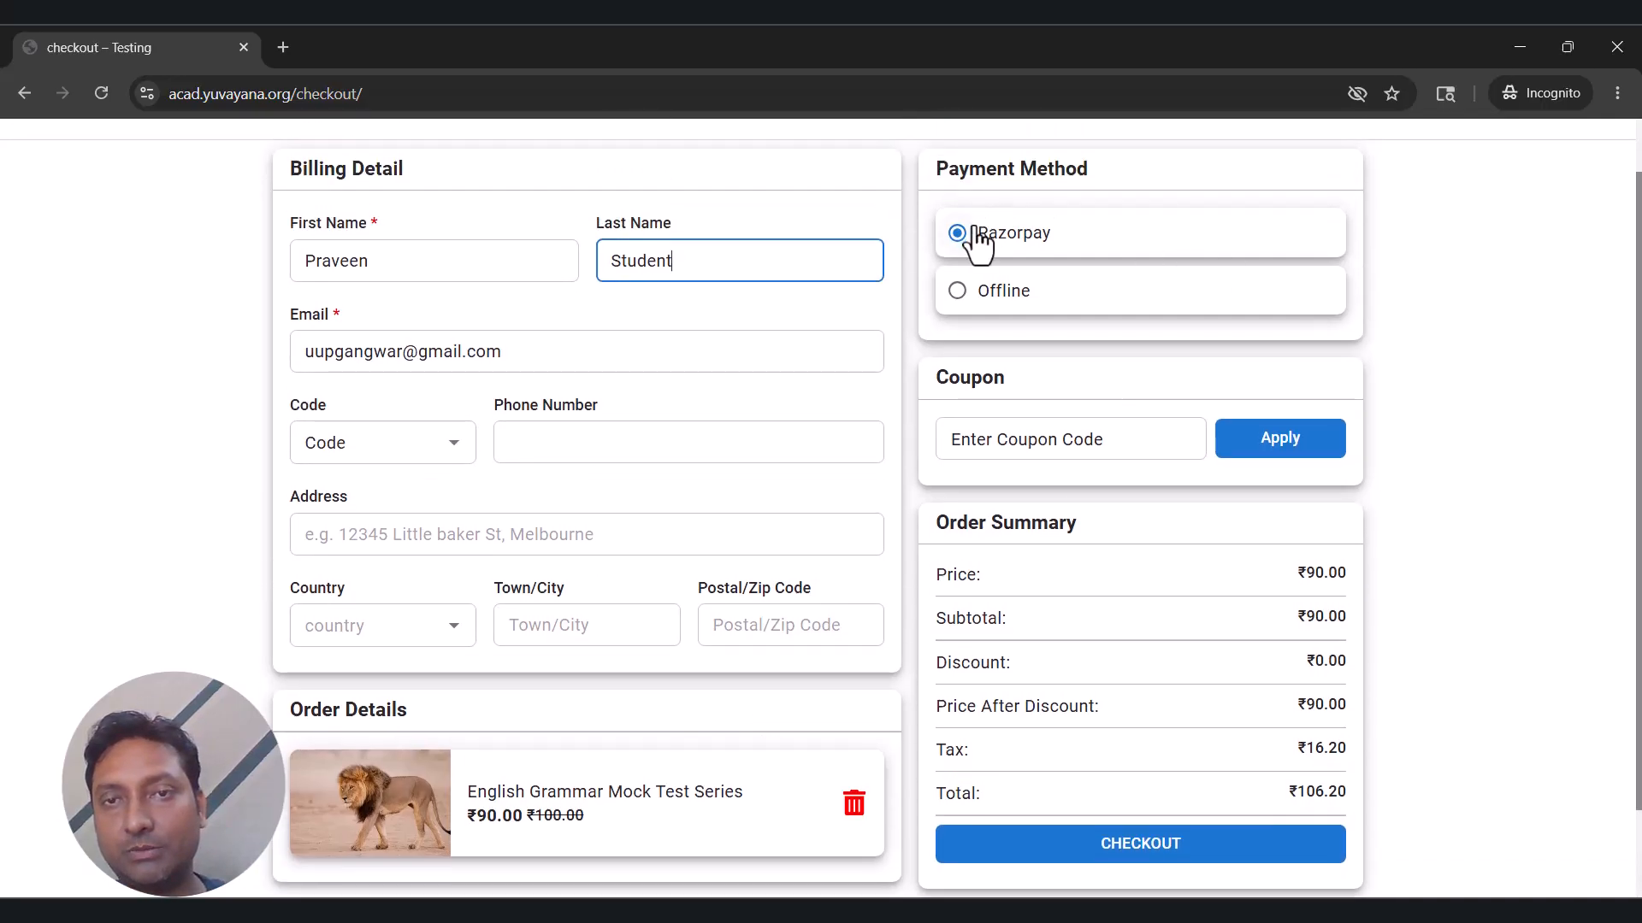
pyautogui.scroll(1, 1095, 609)
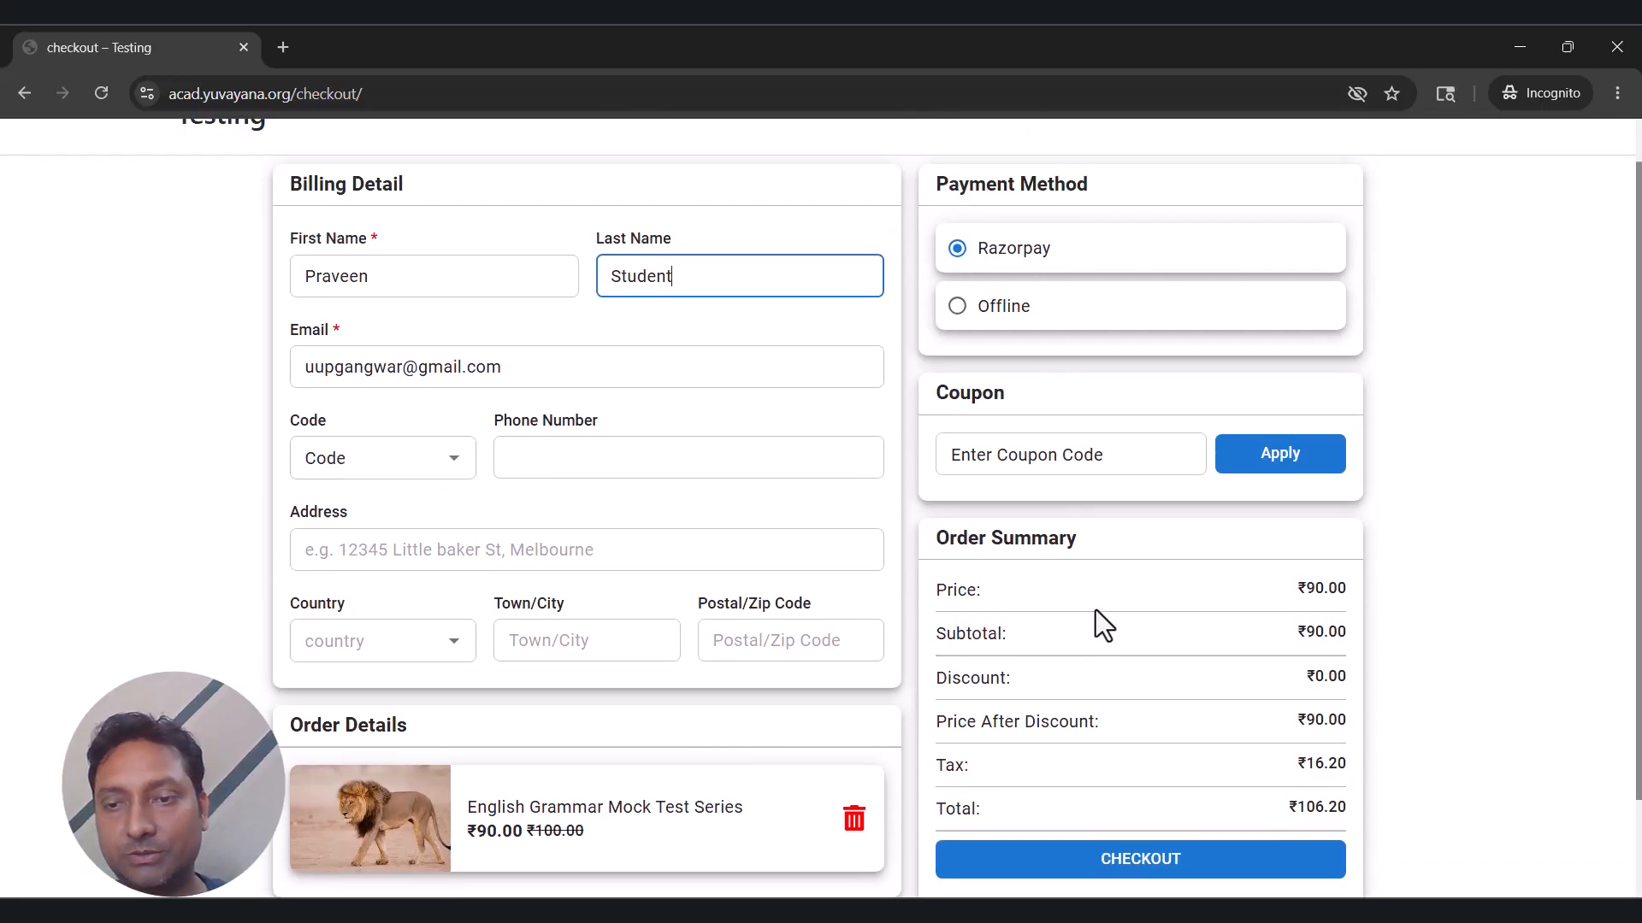
pyautogui.scroll(-1, 1095, 609)
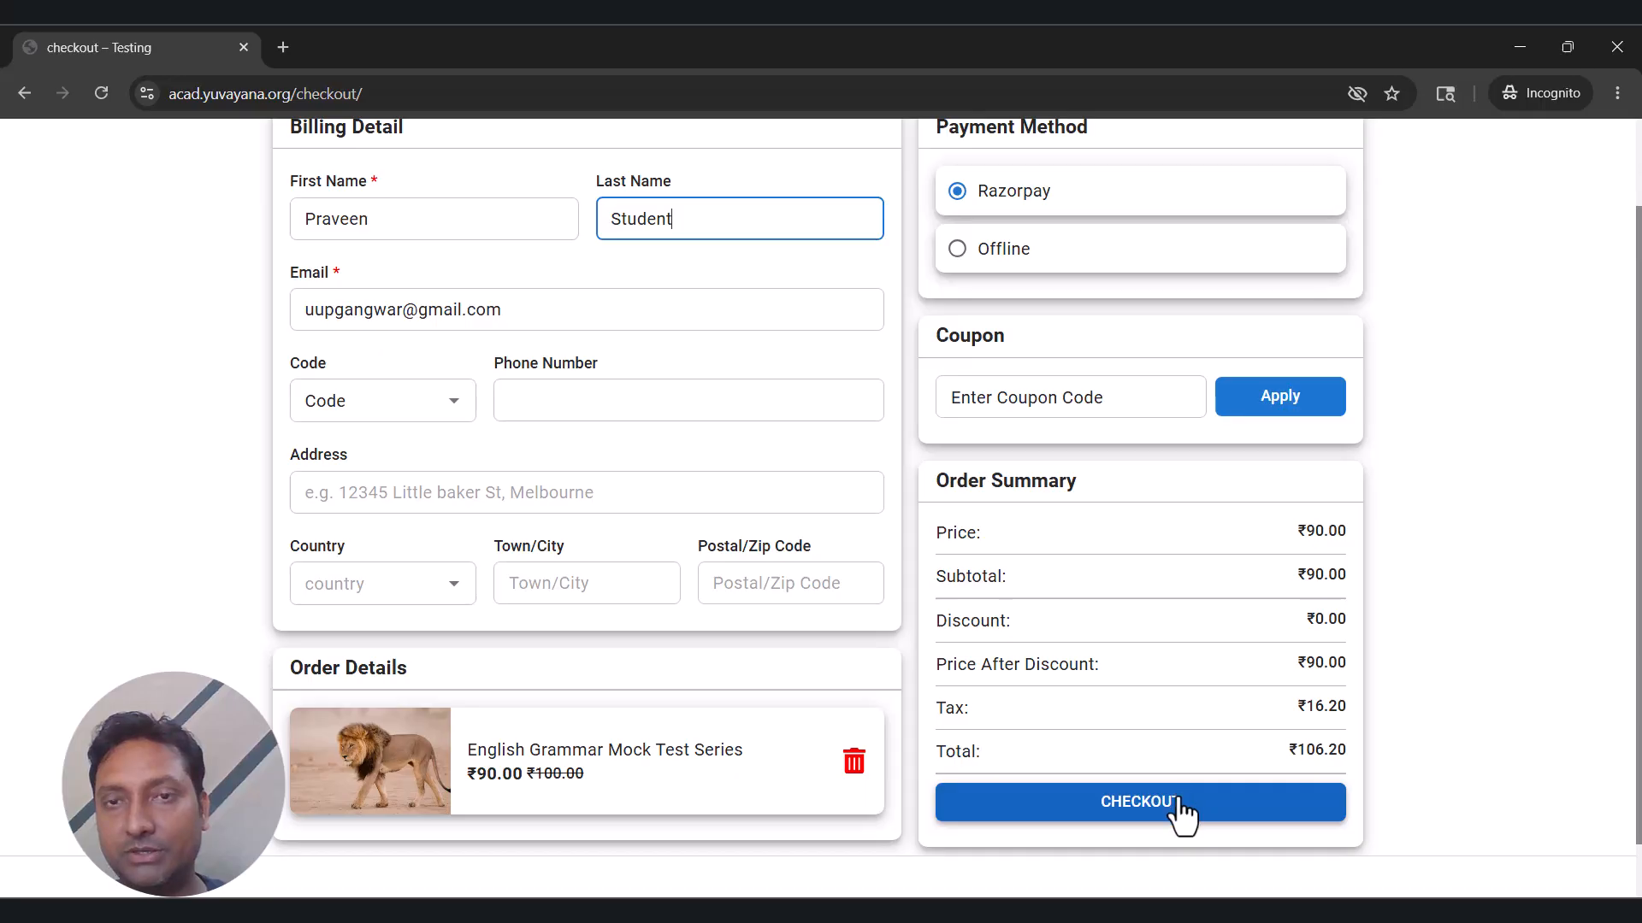
pyautogui.click(1199, 819)
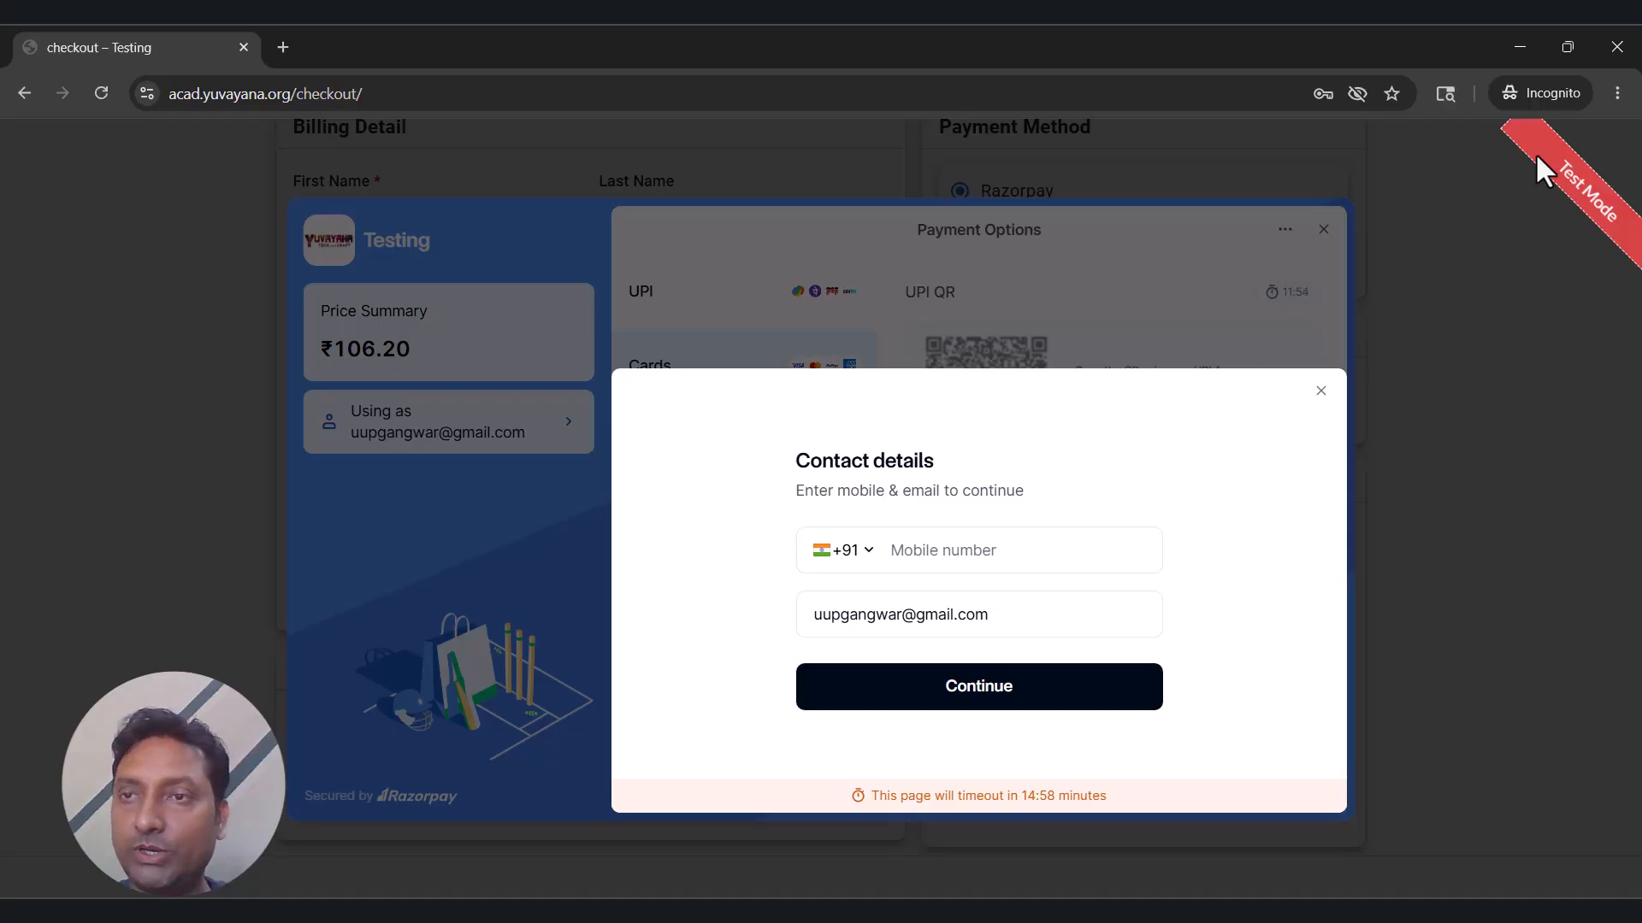
# Enter the student's mobile number in Razorpay's contact details and continue.
pyautogui.click(1079, 559)
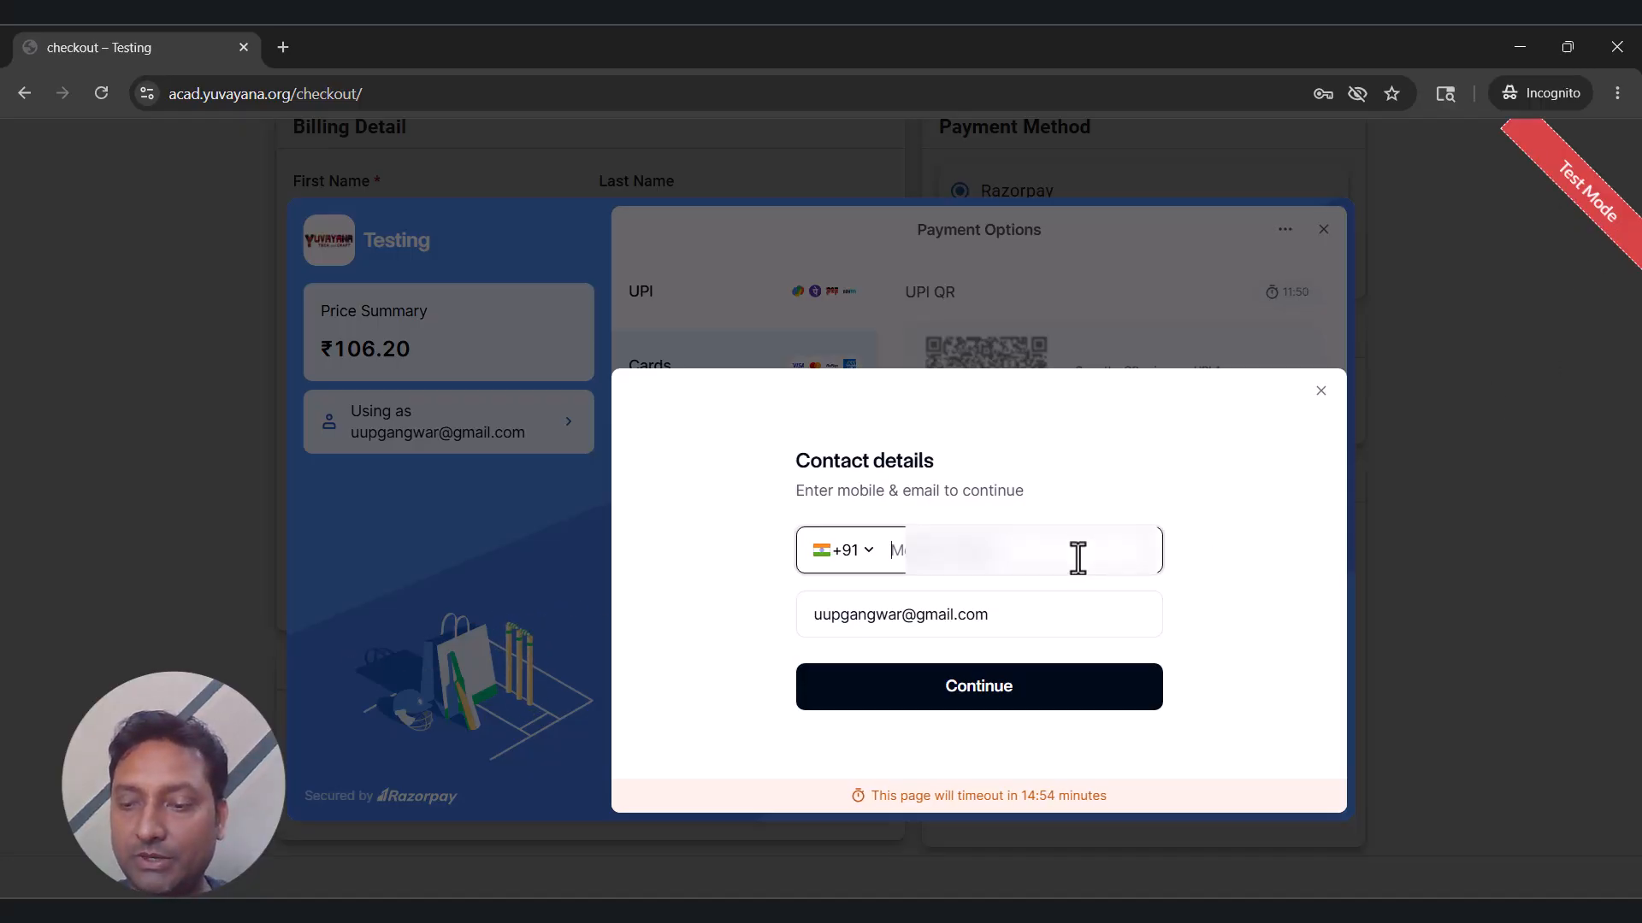
pyautogui.write('97')
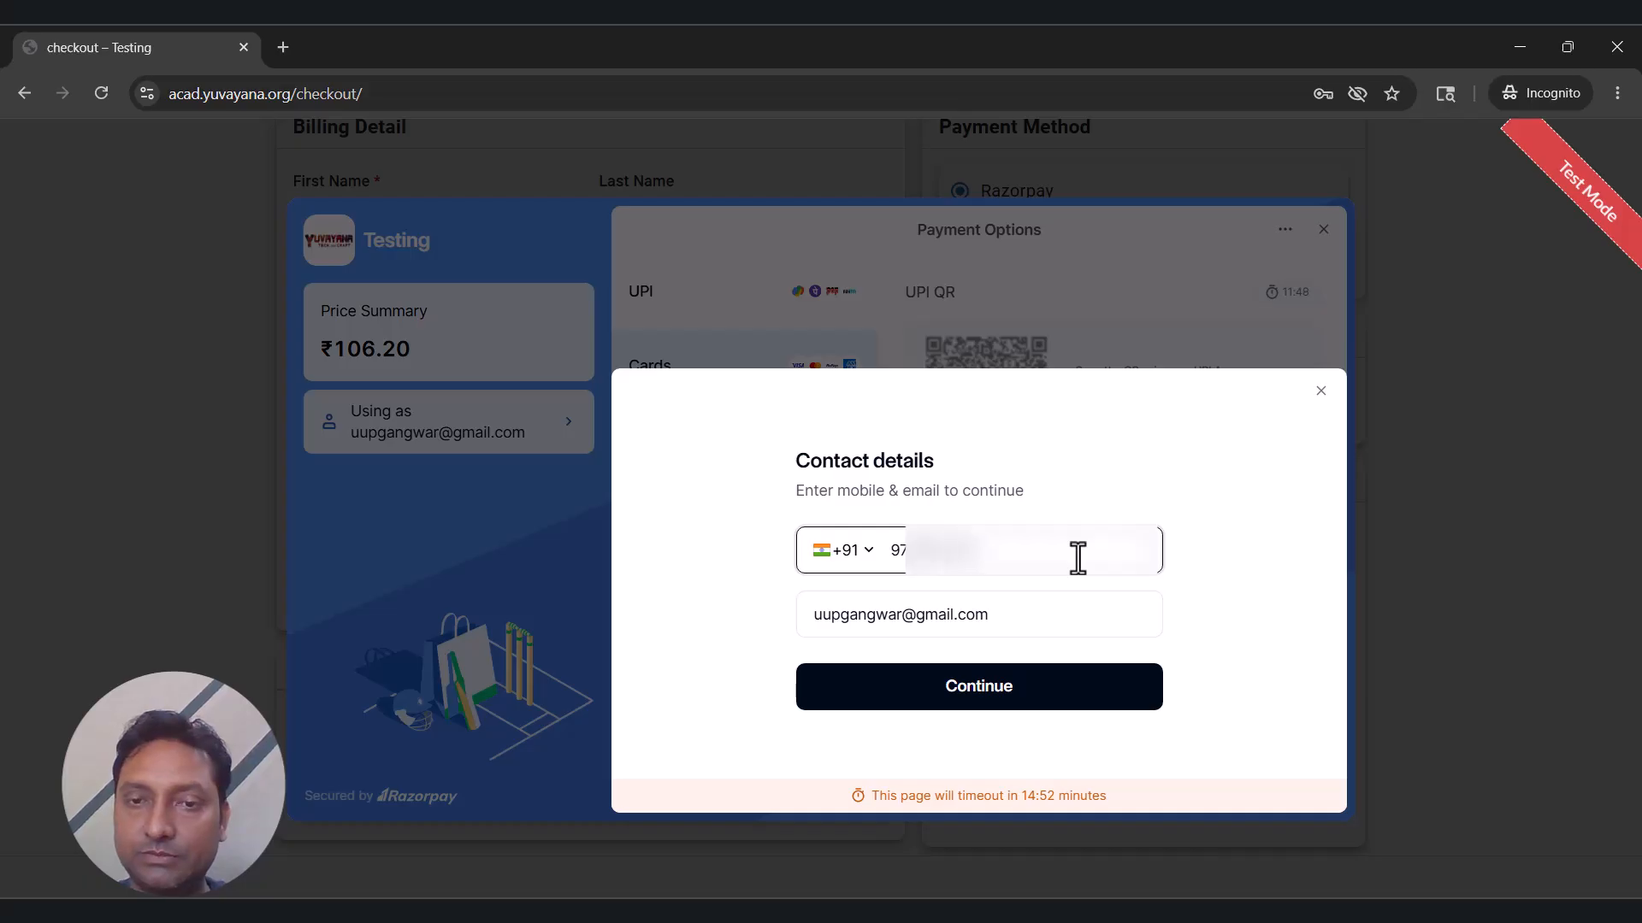
pyautogui.write('0')
pyautogui.click(1058, 716)
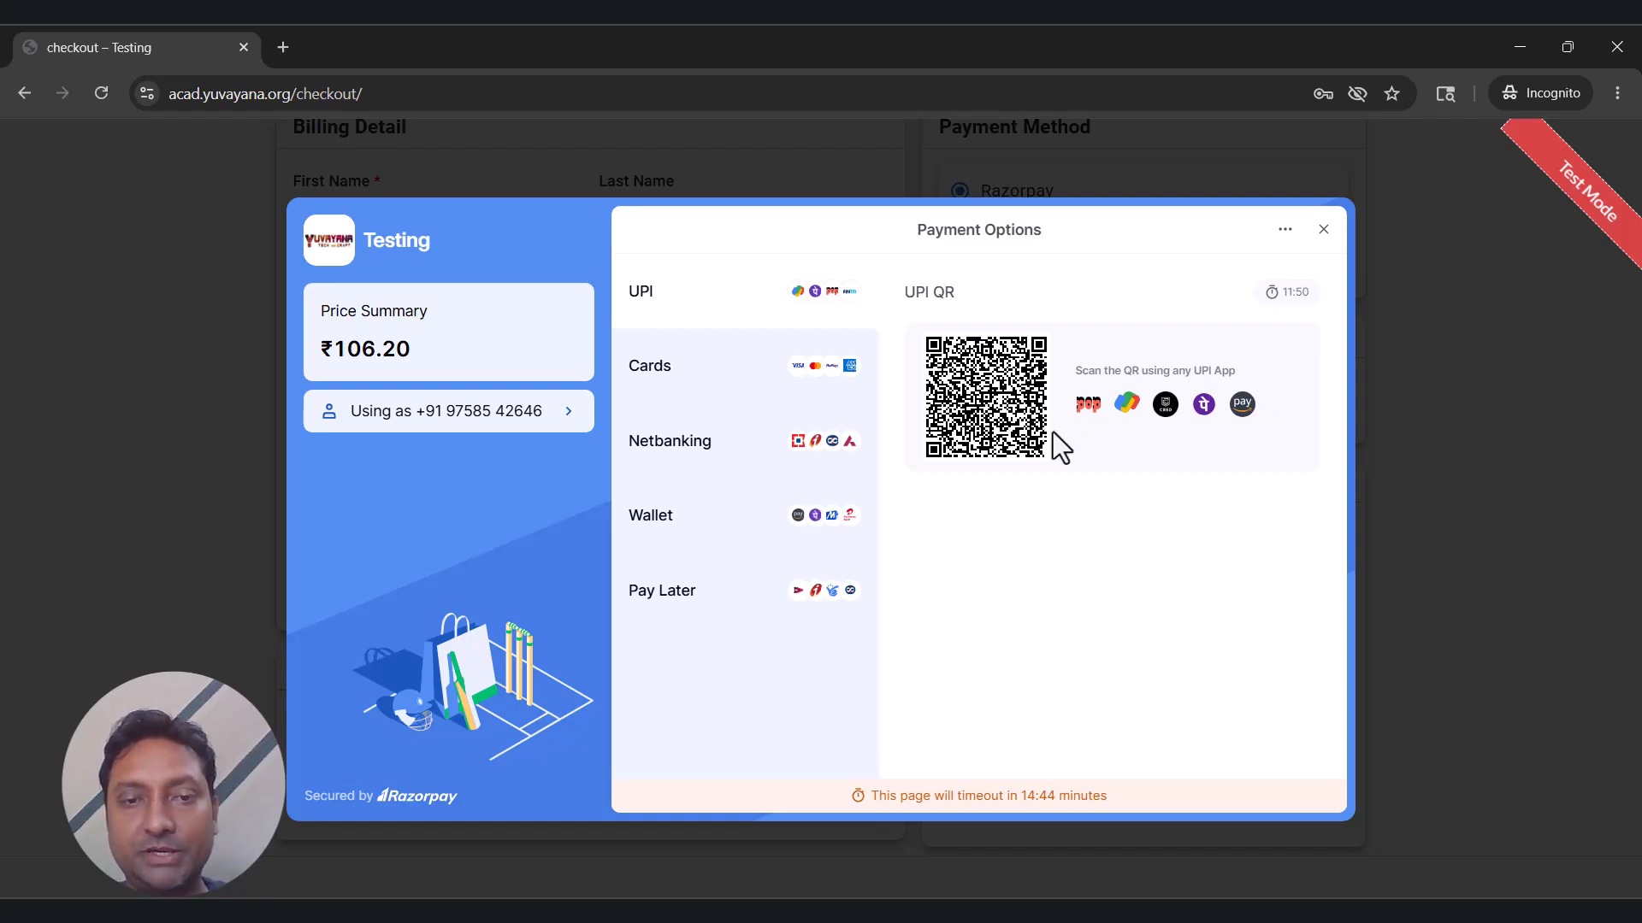
# Review the Cards, Netbanking, Wallet and Pay Later options, then choose Cards to pay.
pyautogui.click(686, 394)
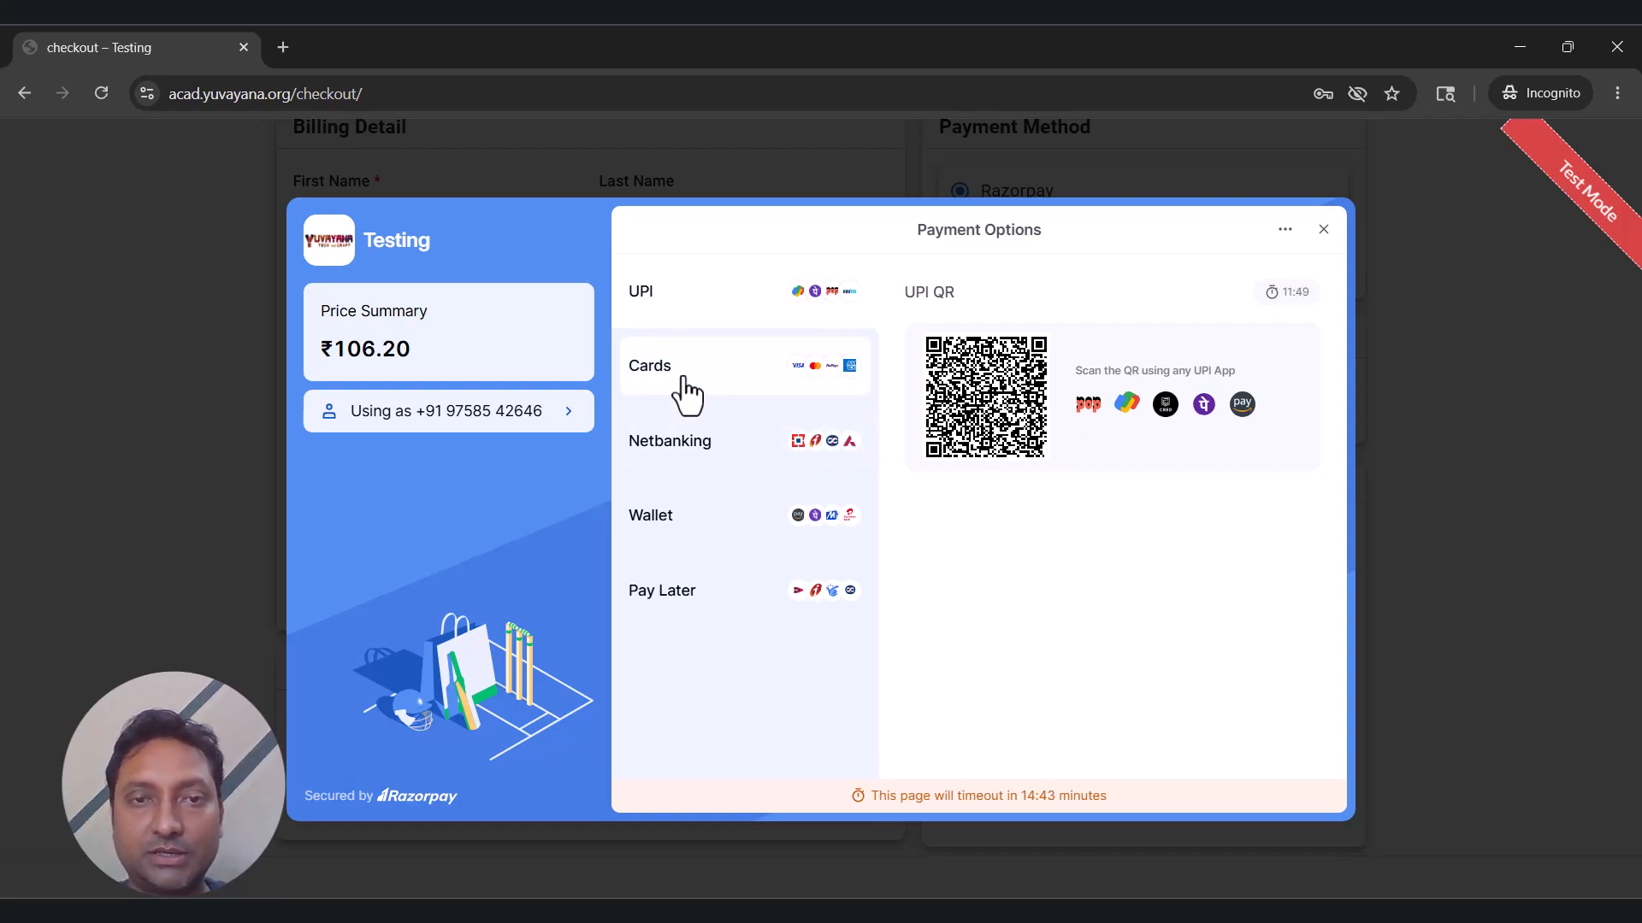
pyautogui.click(684, 444)
pyautogui.click(682, 534)
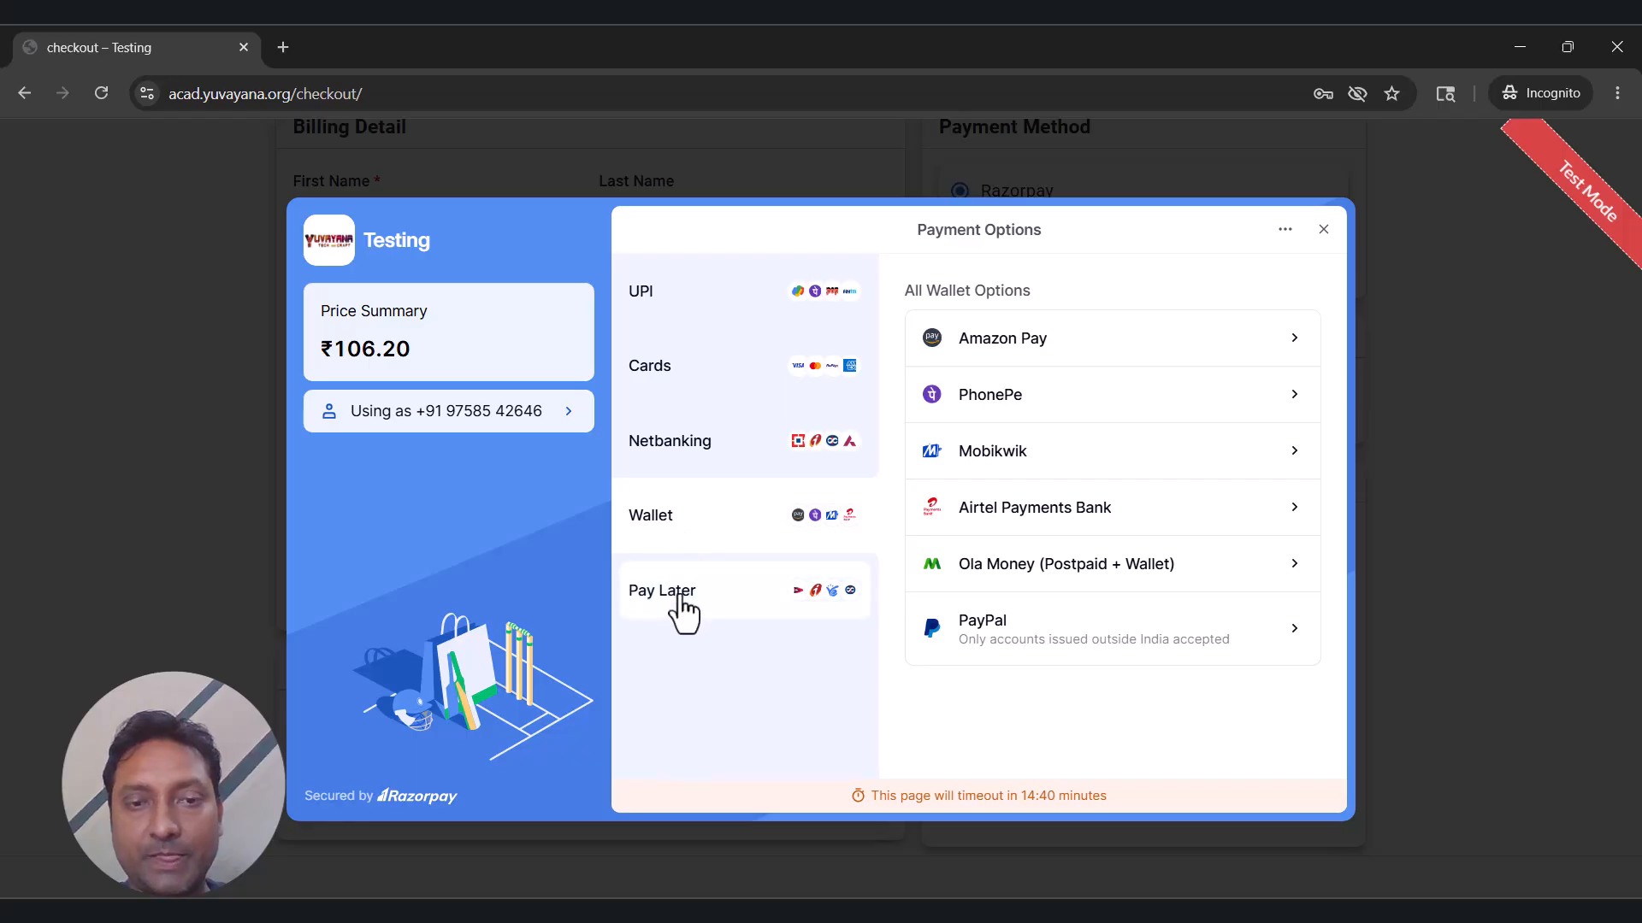
pyautogui.click(681, 603)
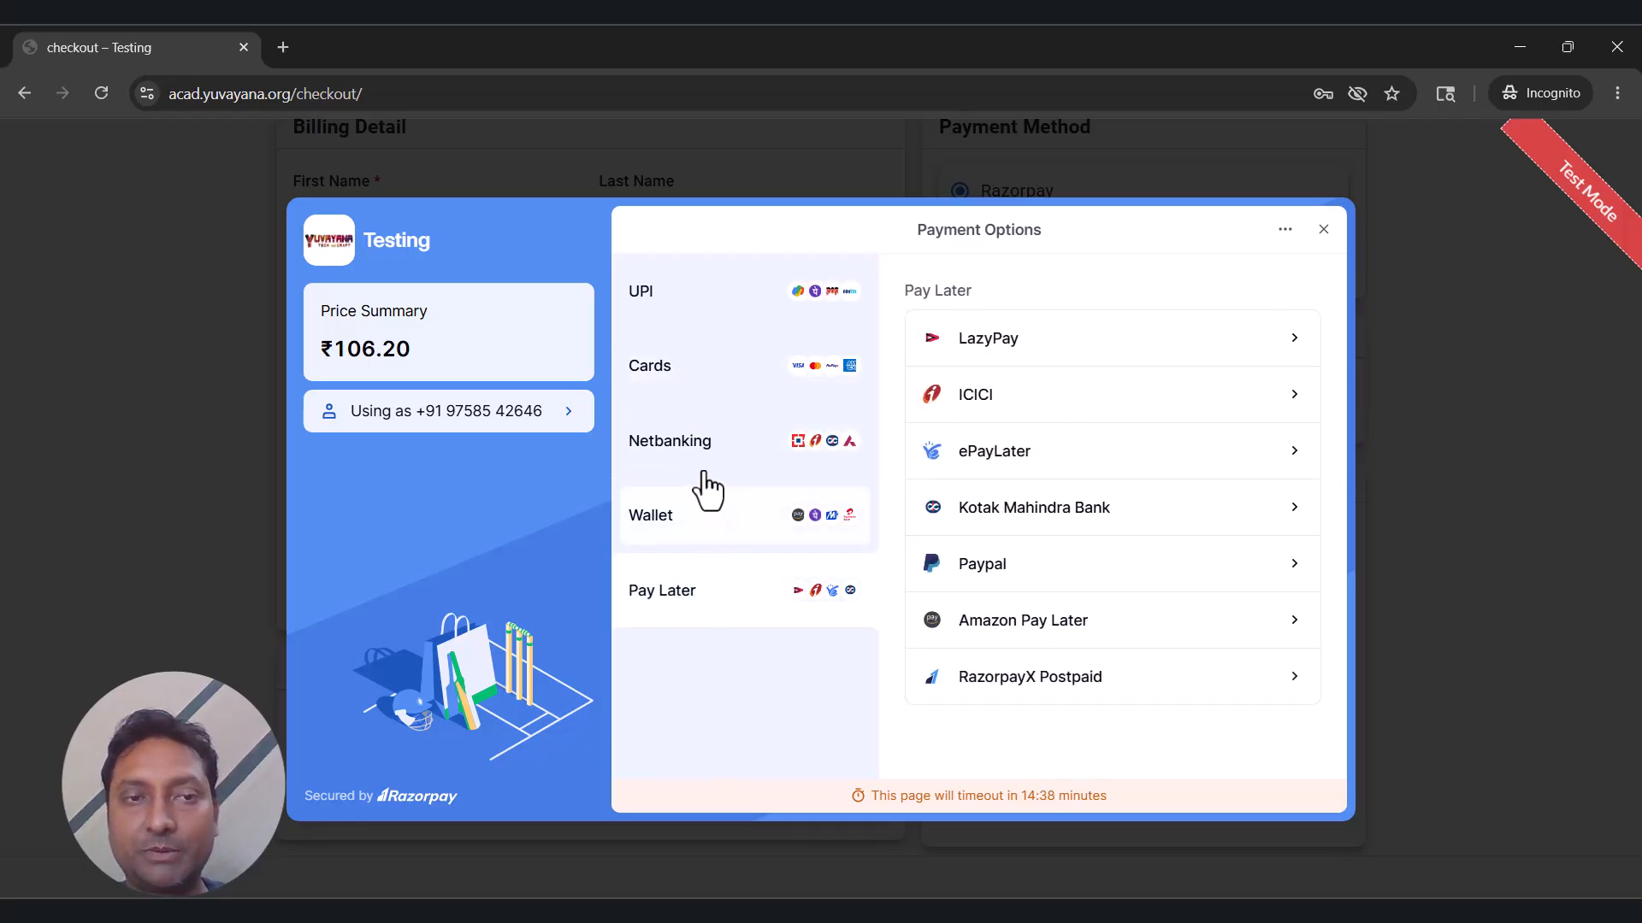
pyautogui.click(686, 372)
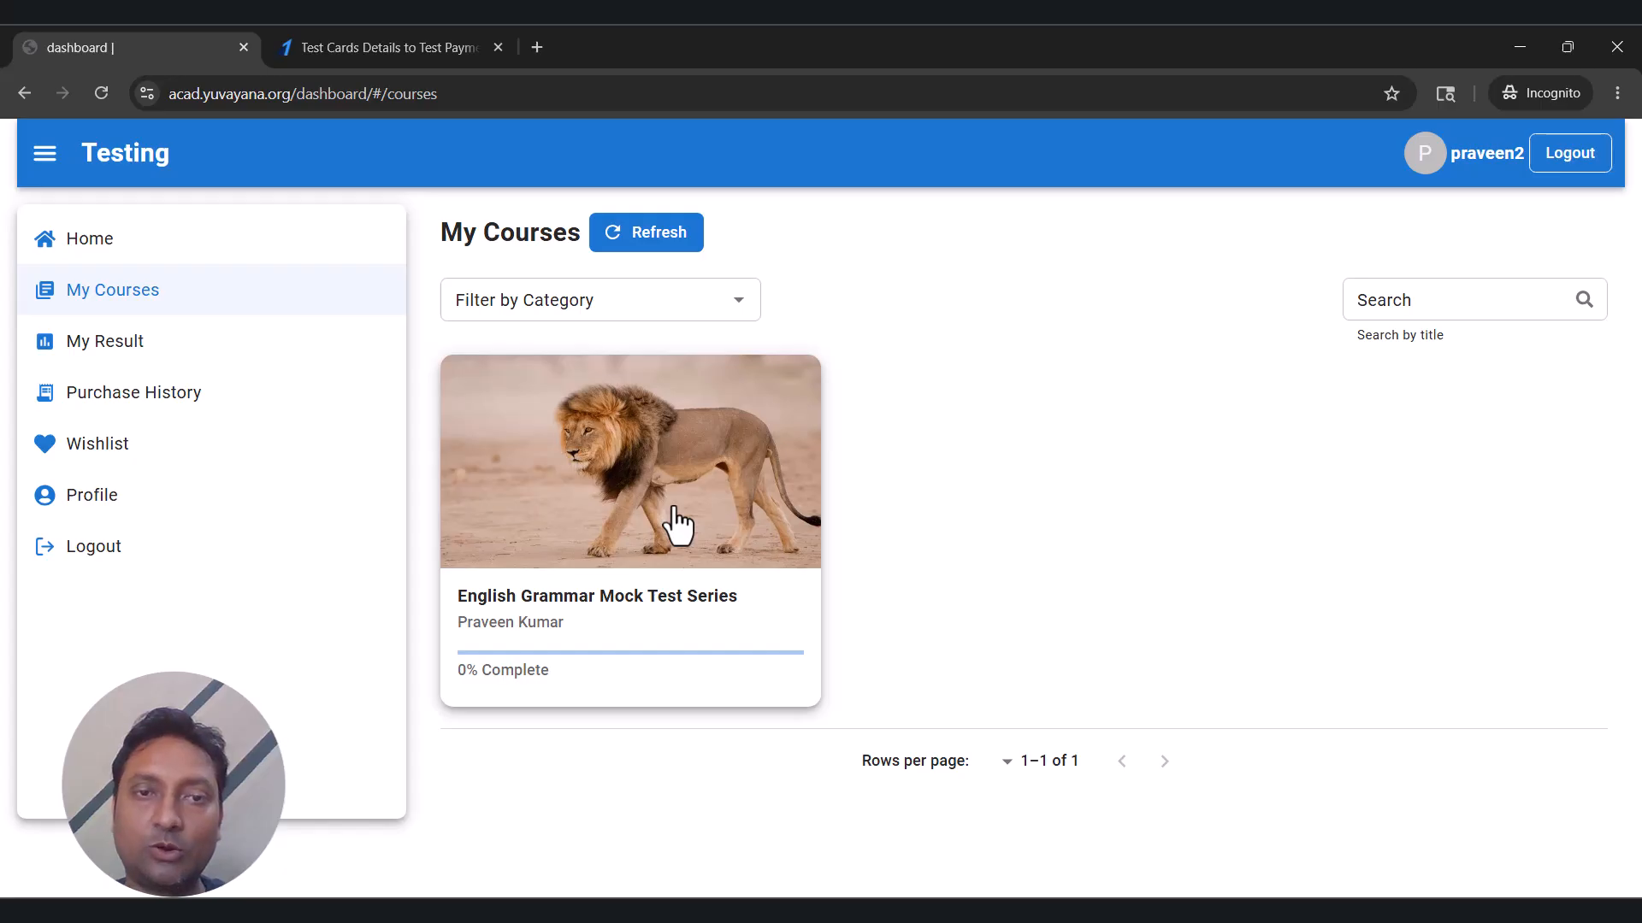
# Open the English Grammar Mock Test Series course and launch the 4-question, 10-minute English grammar quiz.
pyautogui.click(678, 524)
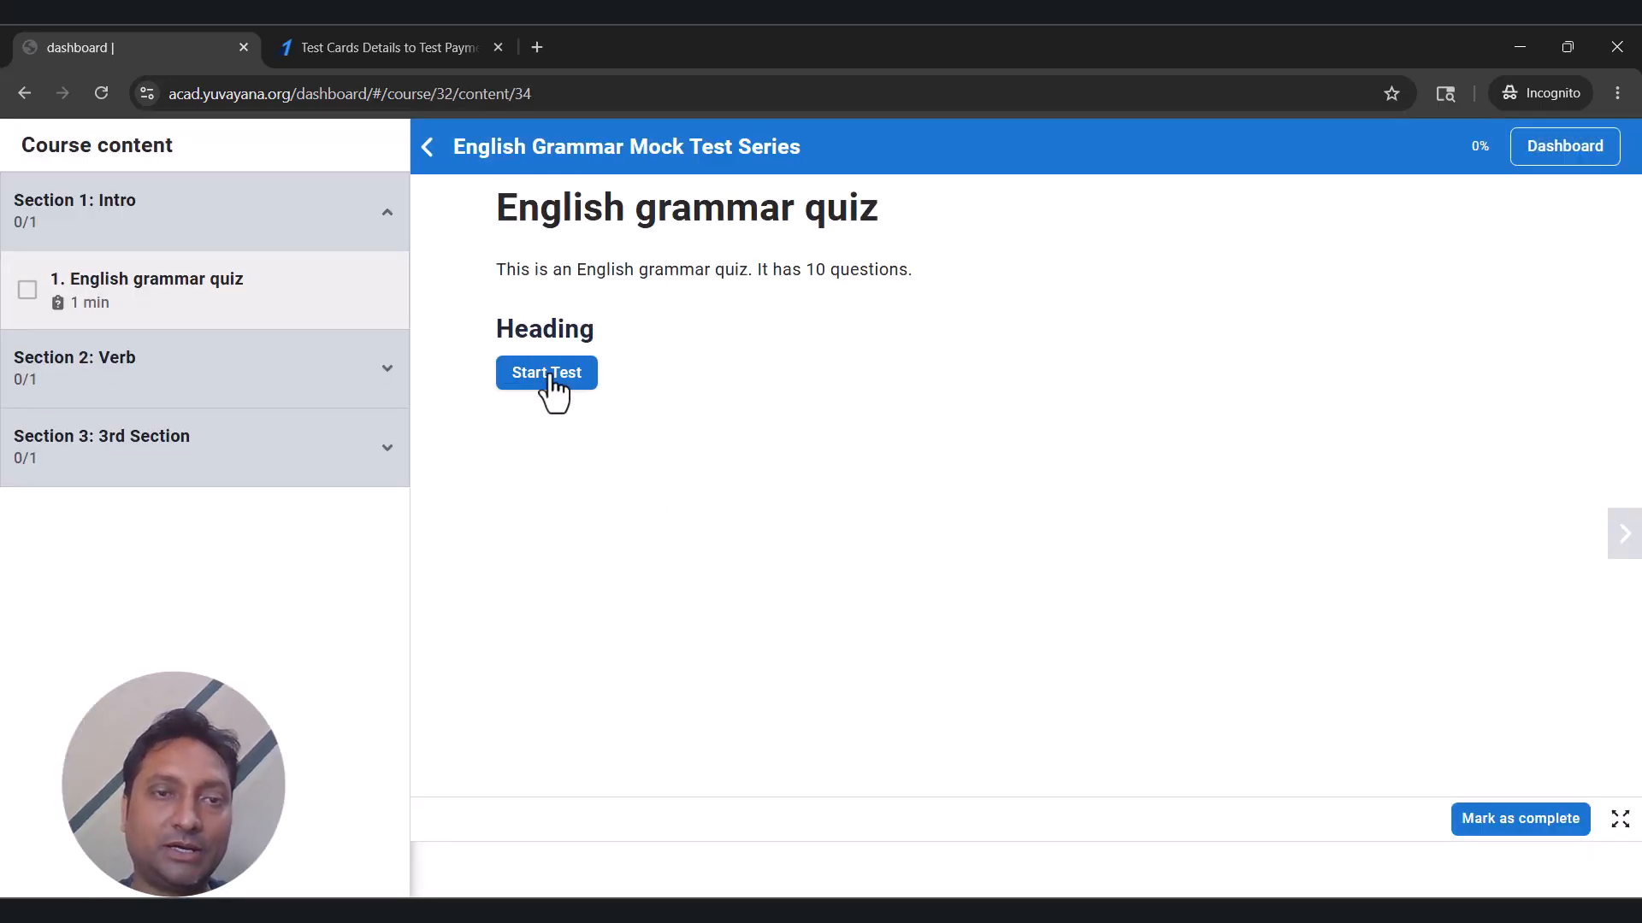
pyautogui.click(546, 374)
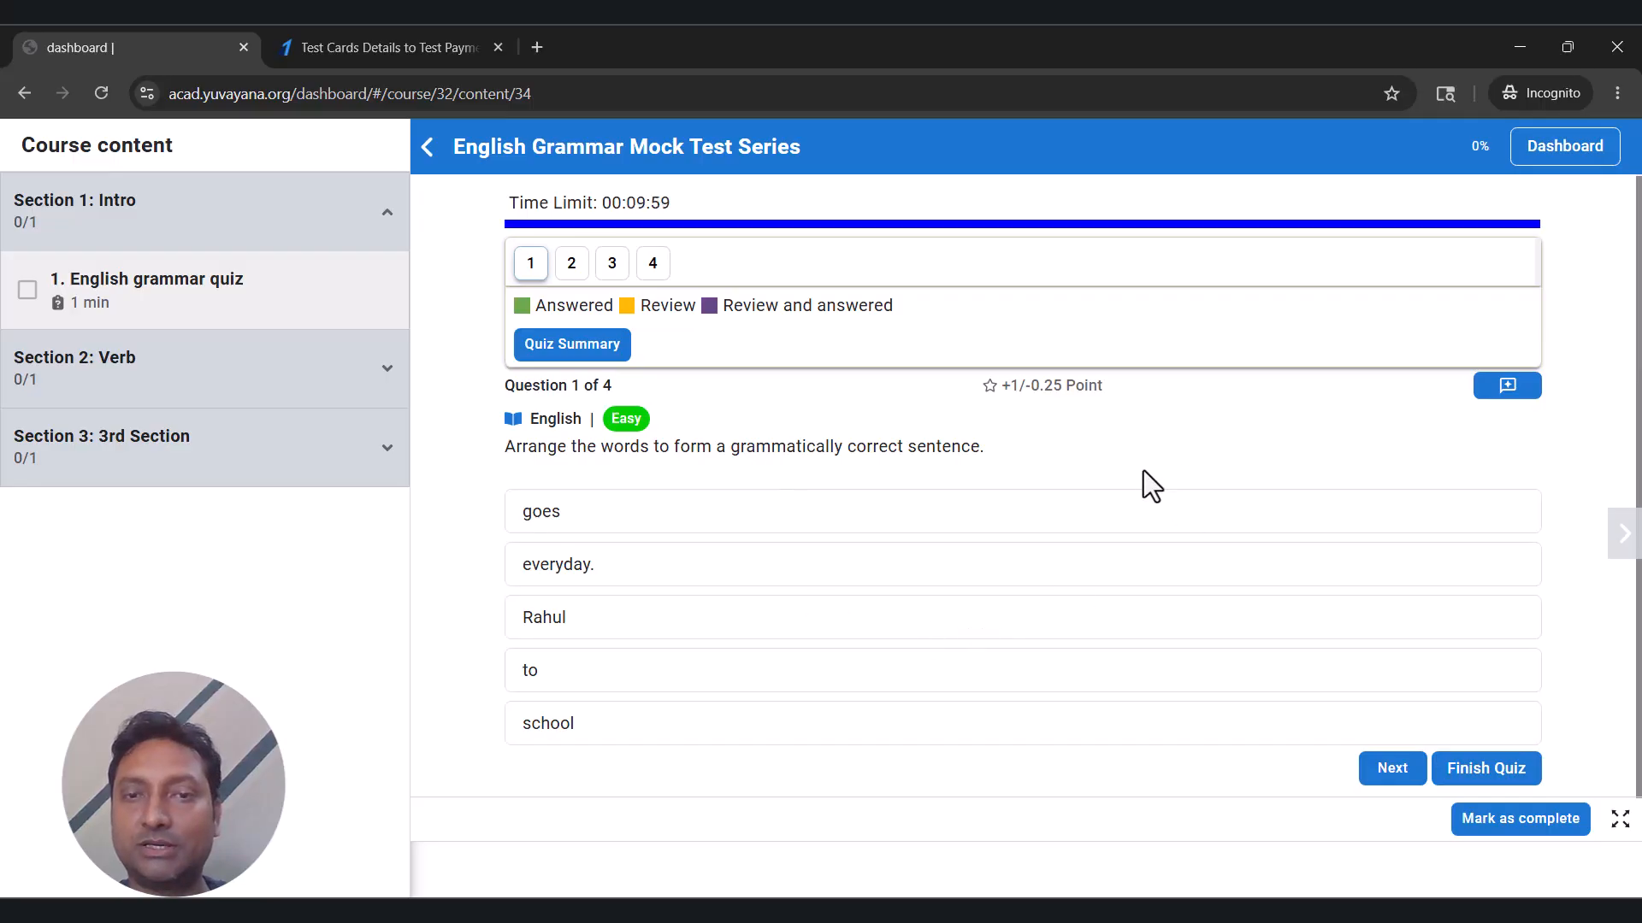